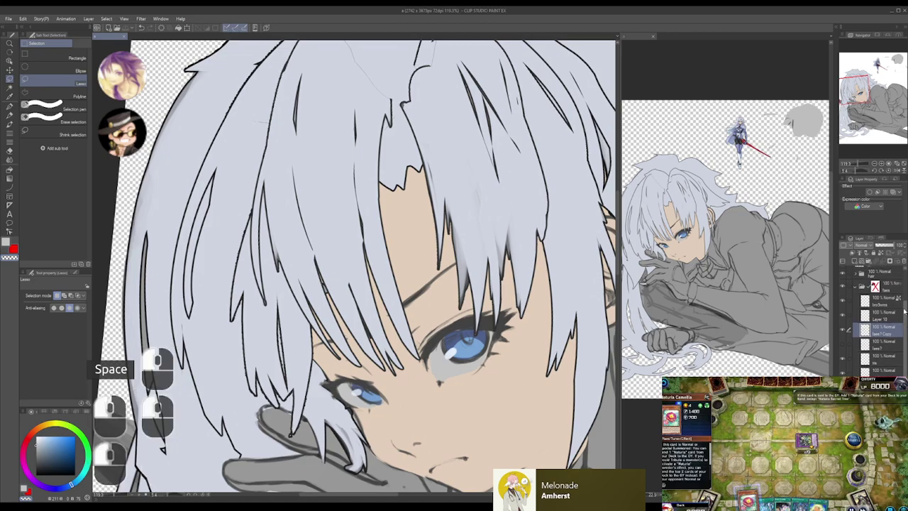
# - Expand the hair folder in the layer list
pyautogui.click(855, 316)
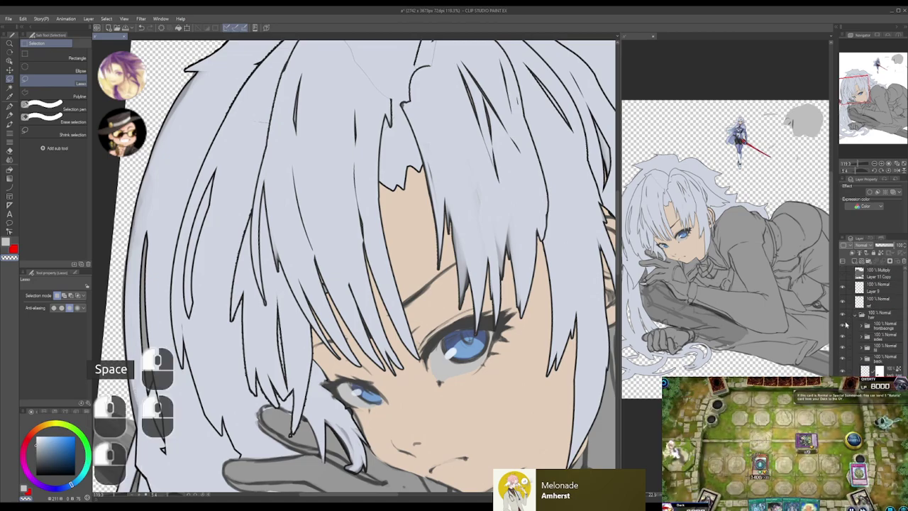
# - Switch to the YouTube browser window and start a video from the playlists in the library
pyautogui.hotkey('alt', 'Tab')
pyautogui.press('alt')
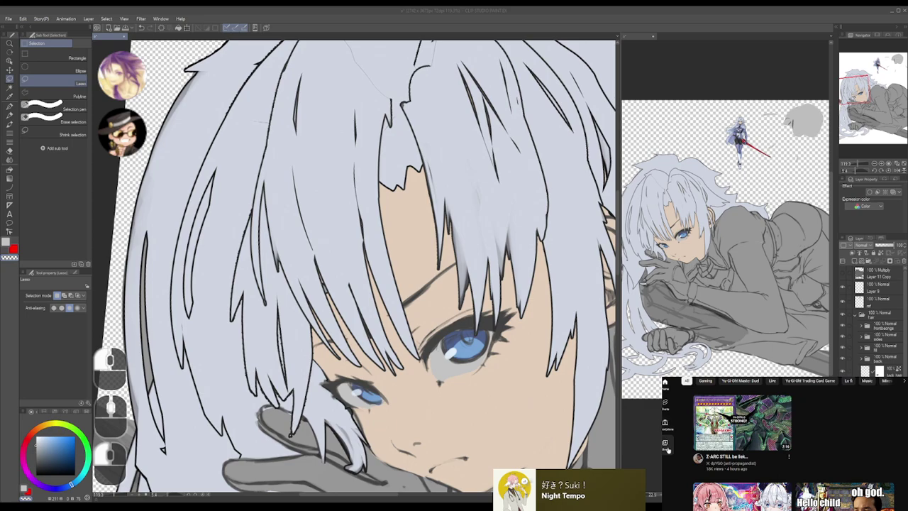
pyautogui.click(668, 449)
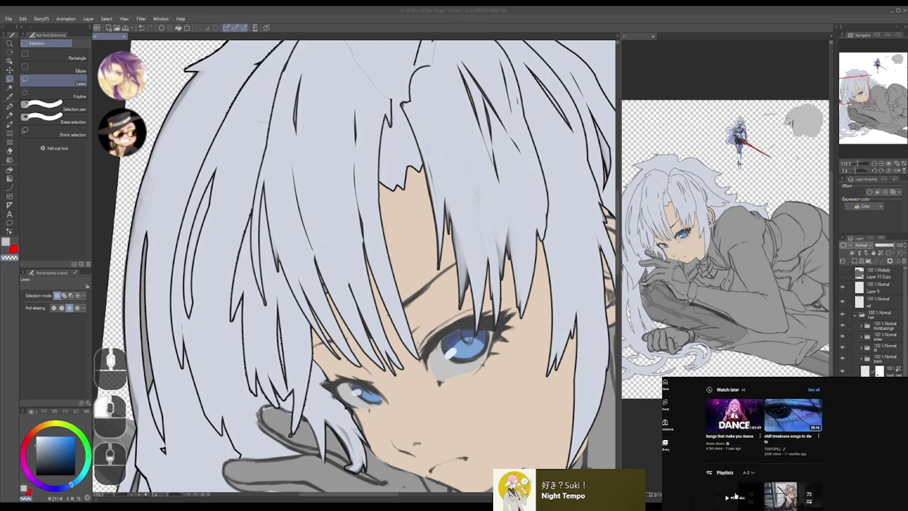
pyautogui.scroll(-2, 712, 474)
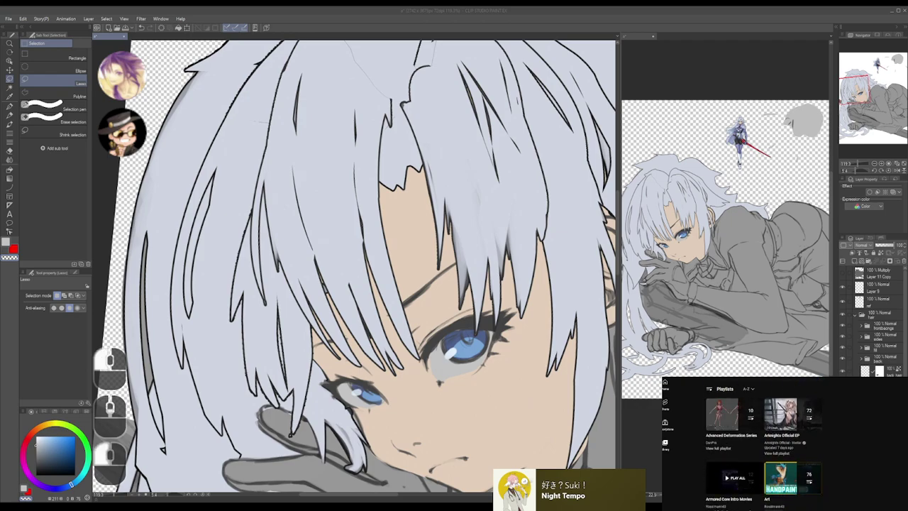
pyautogui.scroll(-3, 728, 402)
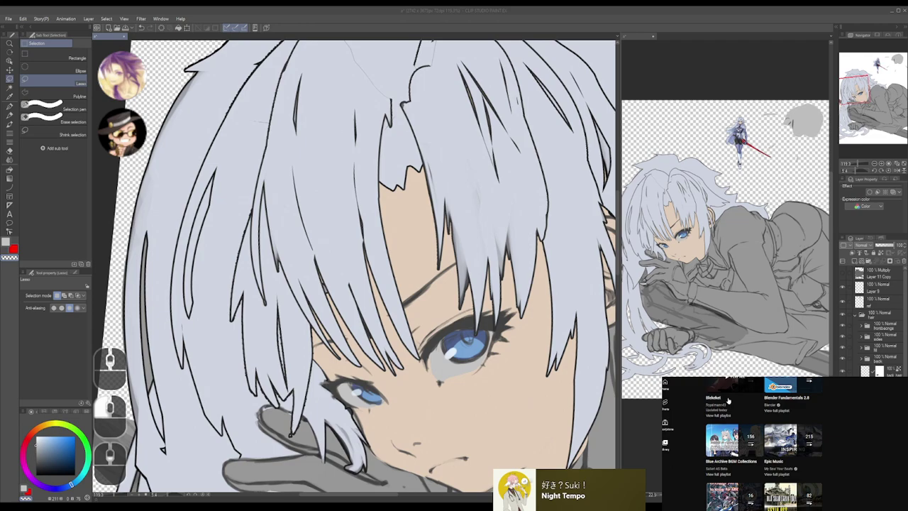
pyautogui.scroll(-4, 728, 402)
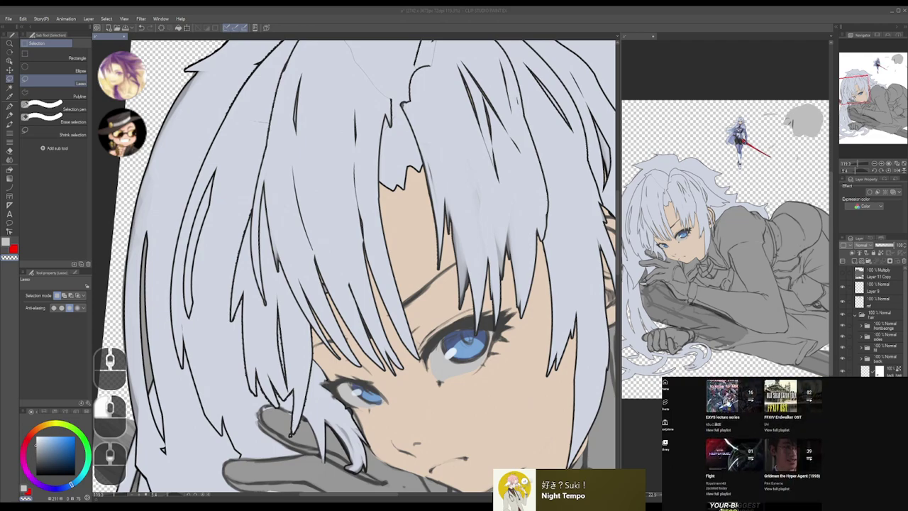
pyautogui.click(757, 487)
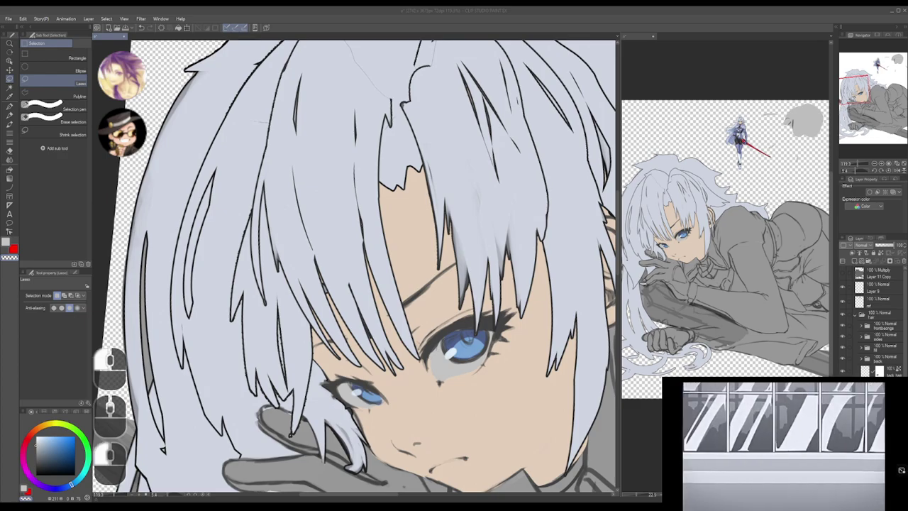
# - On the masked layer in the hair subfolder below sides, lasso the fill around the forehead gap and shift it slightly left
pyautogui.moveTo(517, 275); pyautogui.dragTo(574, 357)
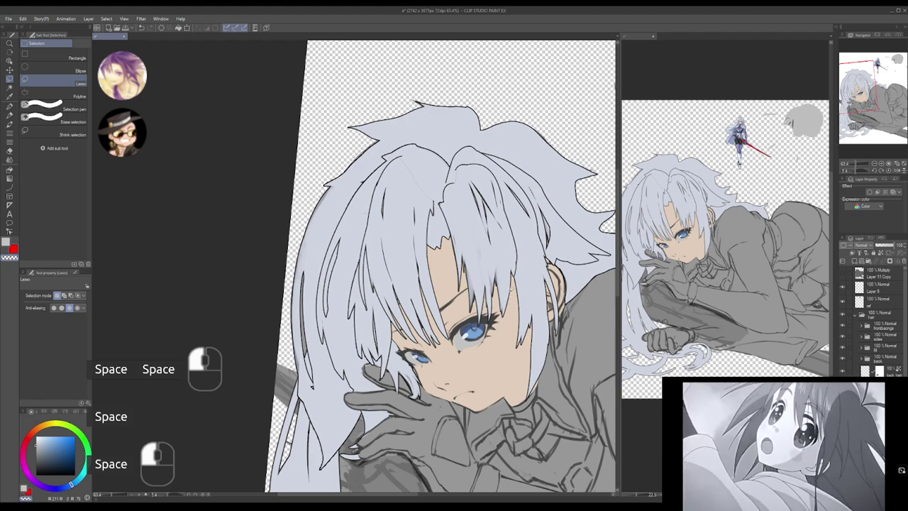
pyautogui.moveTo(496, 264); pyautogui.dragTo(509, 268)
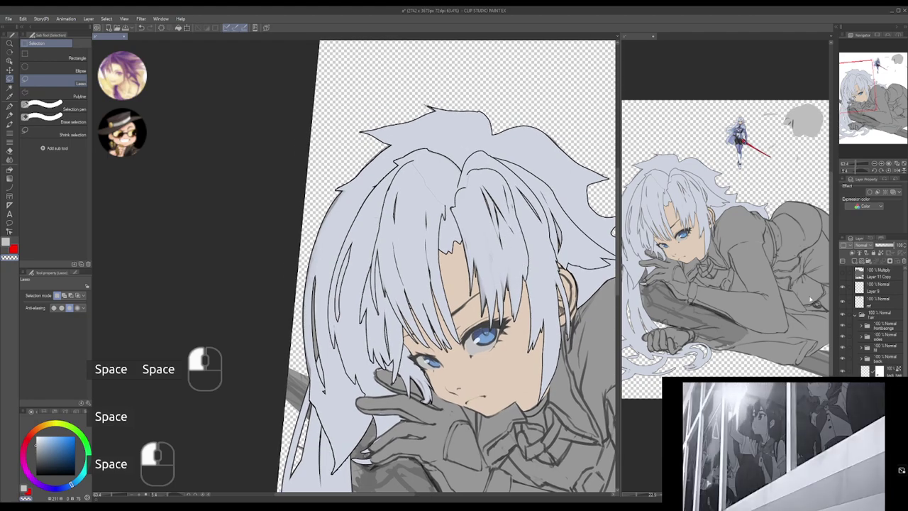
pyautogui.moveTo(570, 342); pyautogui.dragTo(553, 329)
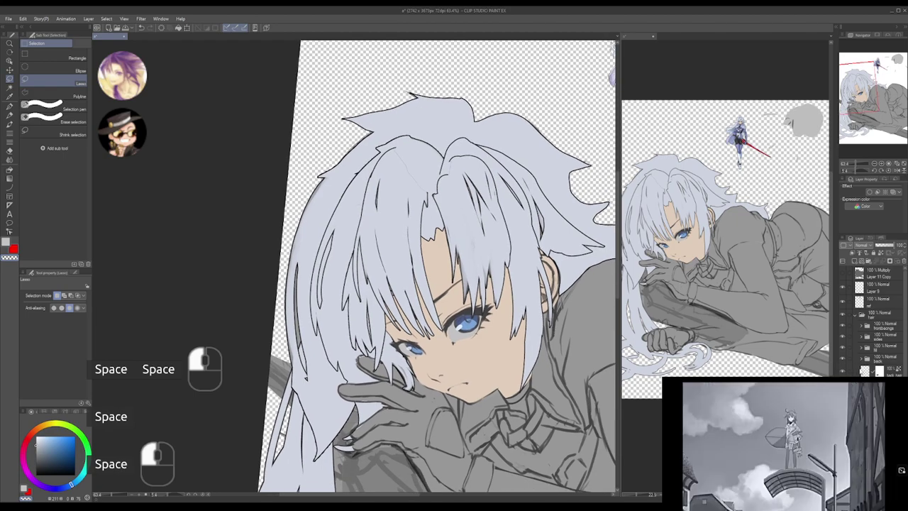
pyautogui.click(882, 350)
pyautogui.click(861, 349)
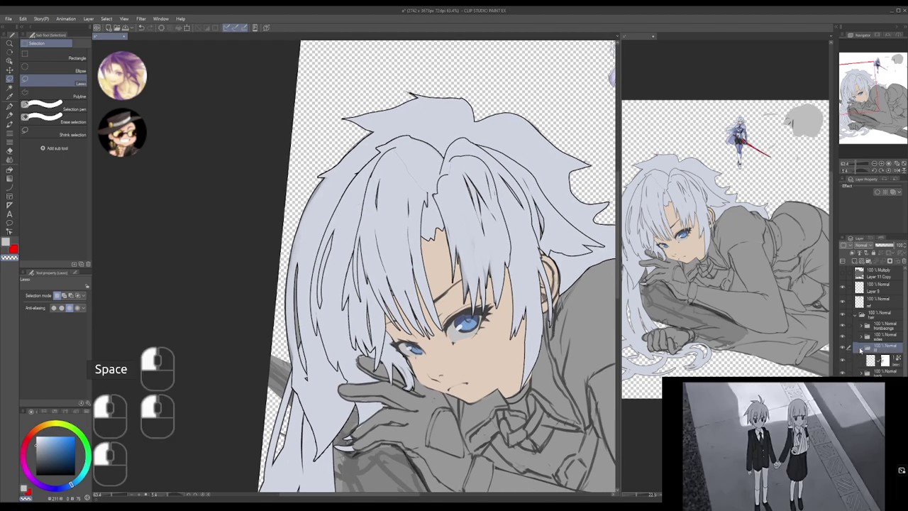
pyautogui.click(870, 361)
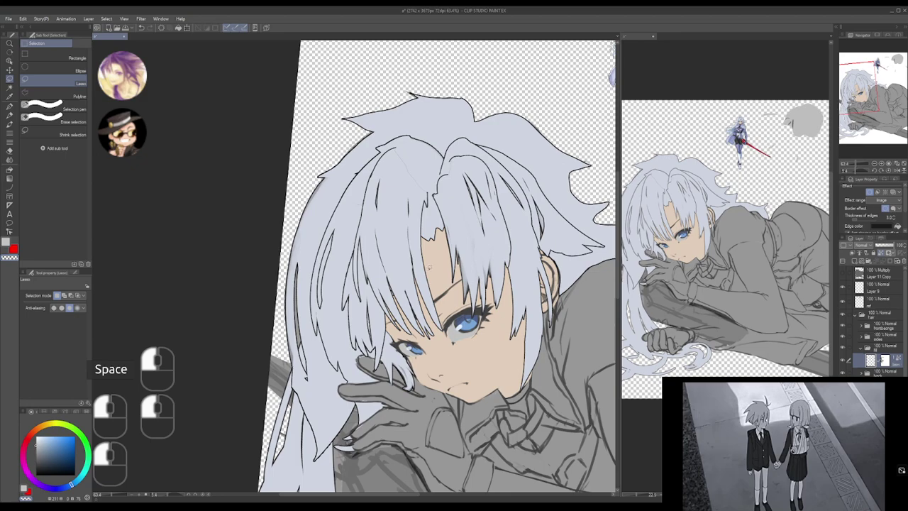
pyautogui.moveTo(401, 240)
pyautogui.mouseDown()
pyautogui.moveTo(456, 248)
pyautogui.moveTo(457, 195)
pyautogui.mouseUp()
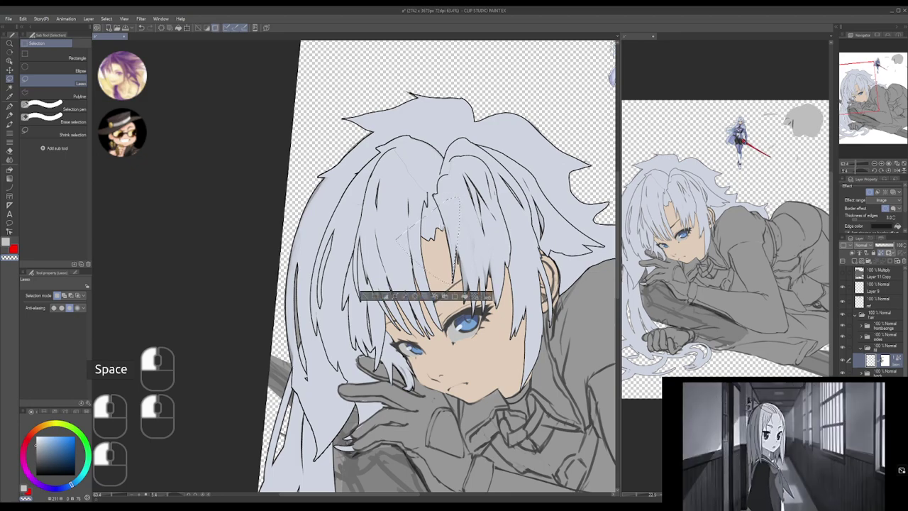
pyautogui.hotkey('ctrl', 't')
pyautogui.moveTo(423, 282); pyautogui.dragTo(412, 282)
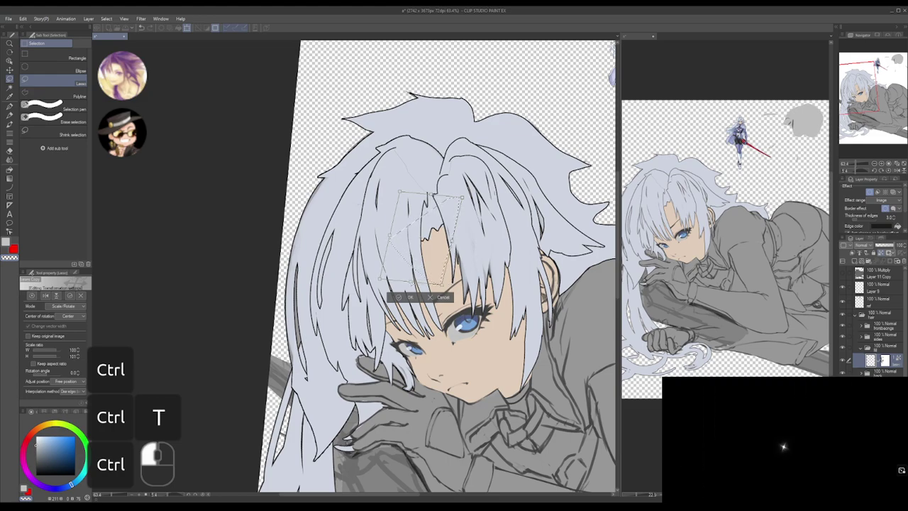
pyautogui.moveTo(411, 283); pyautogui.dragTo(415, 285)
pyautogui.press('Return')
pyautogui.press('Return')
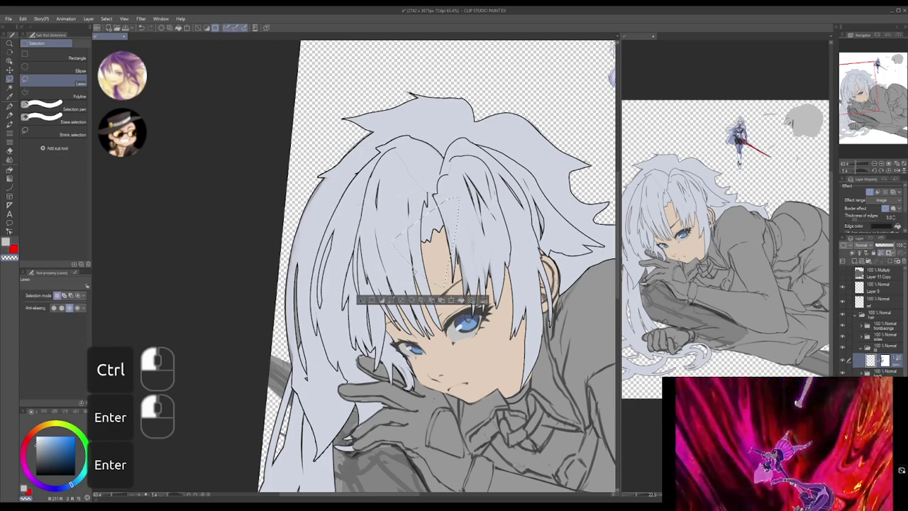
pyautogui.hotkey('ctrl', 'd')
# - Try lassoing and trimming the small hair strand that meets the central parting above the forehead
pyautogui.moveTo(468, 261)
pyautogui.mouseDown()
pyautogui.moveTo(471, 252)
pyautogui.moveTo(481, 273)
pyautogui.mouseUp()
pyautogui.moveTo(415, 217)
pyautogui.mouseDown()
pyautogui.moveTo(443, 215)
pyautogui.moveTo(452, 236)
pyautogui.moveTo(455, 199)
pyautogui.mouseUp()
pyautogui.keyDown('alt'); pyautogui.click(455, 211); pyautogui.keyUp('alt')
pyautogui.hotkey('ctrl', 'z')
pyautogui.moveTo(455, 211)
pyautogui.mouseDown()
pyautogui.moveTo(463, 206)
pyautogui.moveTo(444, 258)
pyautogui.mouseUp()
pyautogui.hotkey('ctrl', 'z')
pyautogui.hotkey('ctrl', 'z')
pyautogui.keyDown('alt'); pyautogui.click(456, 220); pyautogui.keyUp('alt')
pyautogui.hotkey('ctrl', 'd')
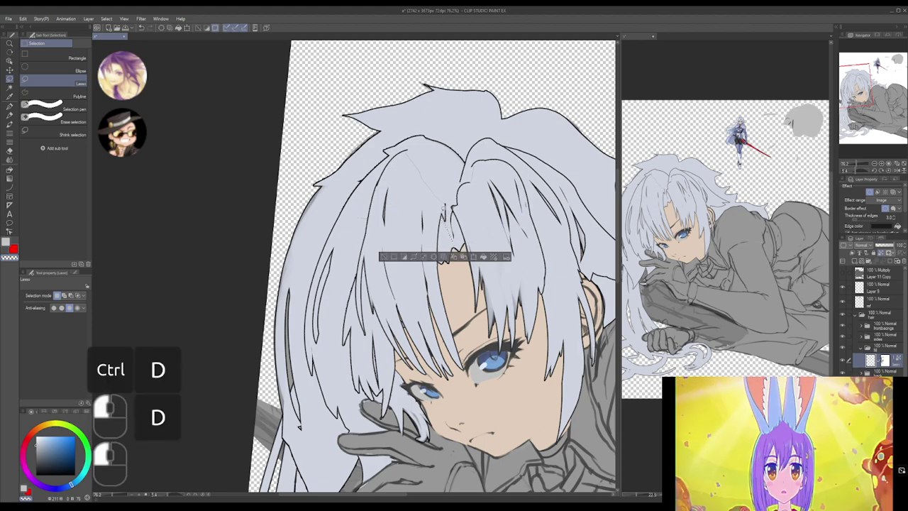
# - Redo the lasso work on the narrow sliver of hair just below the parting and clear the selection
pyautogui.hotkey('ctrl', 'z')
pyautogui.moveTo(445, 207)
pyautogui.mouseDown()
pyautogui.moveTo(452, 239)
pyautogui.moveTo(445, 214)
pyautogui.mouseUp()
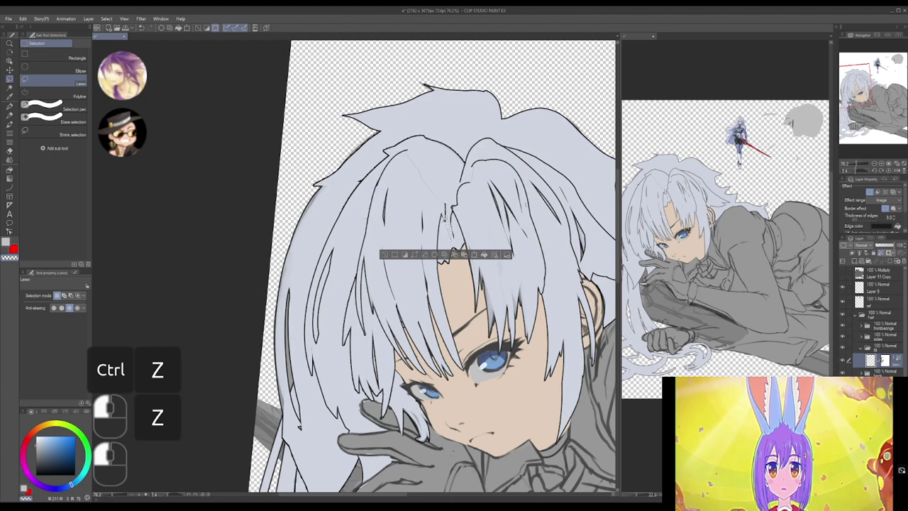
pyautogui.keyDown('alt'); pyautogui.click(446, 215); pyautogui.keyUp('alt')
pyautogui.click(442, 259)
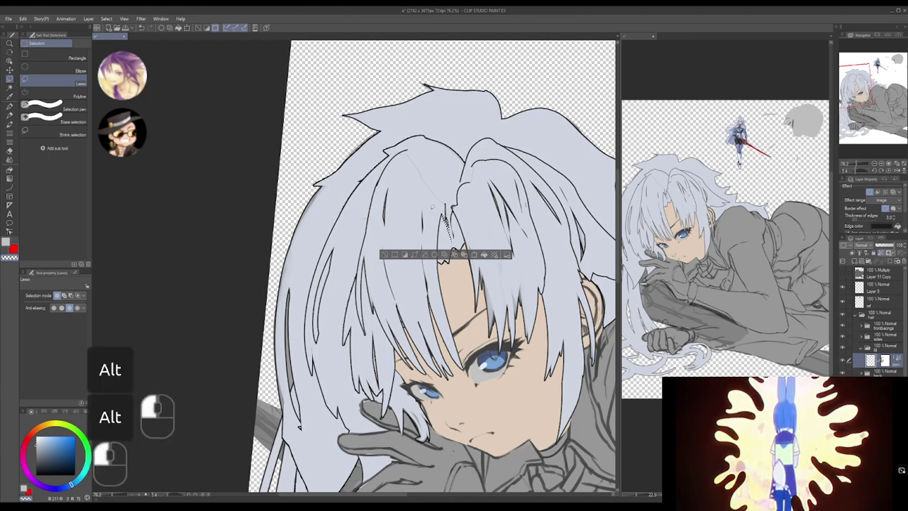
pyautogui.hotkey('ctrl', 'z')
pyautogui.keyDown('alt'); pyautogui.click(450, 208); pyautogui.keyUp('alt')
pyautogui.hotkey('ctrl', 'z')
pyautogui.hotkey('alt', 'z')
pyautogui.keyDown('alt'); pyautogui.click(443, 259); pyautogui.keyUp('alt')
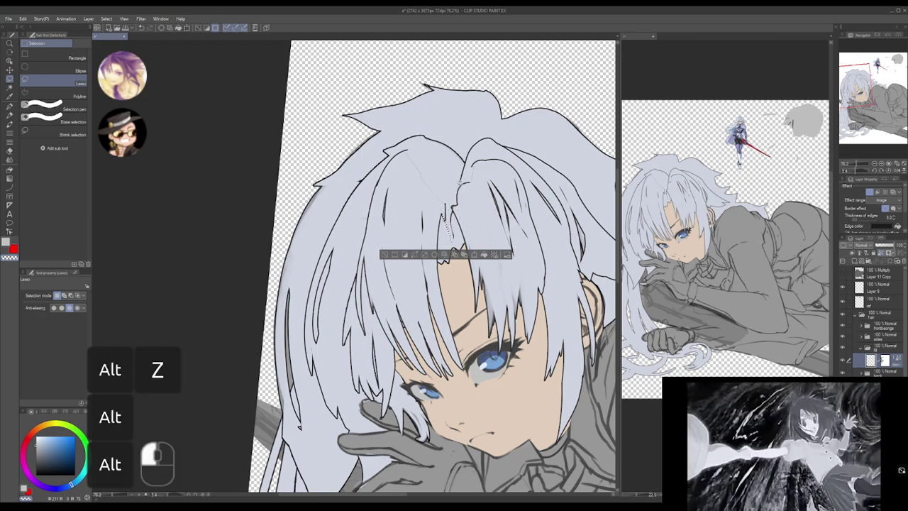
pyautogui.click(460, 183)
pyautogui.hotkey('ctrl', 'd')
# - Save the illustration
pyautogui.moveTo(522, 269); pyautogui.dragTo(459, 221)
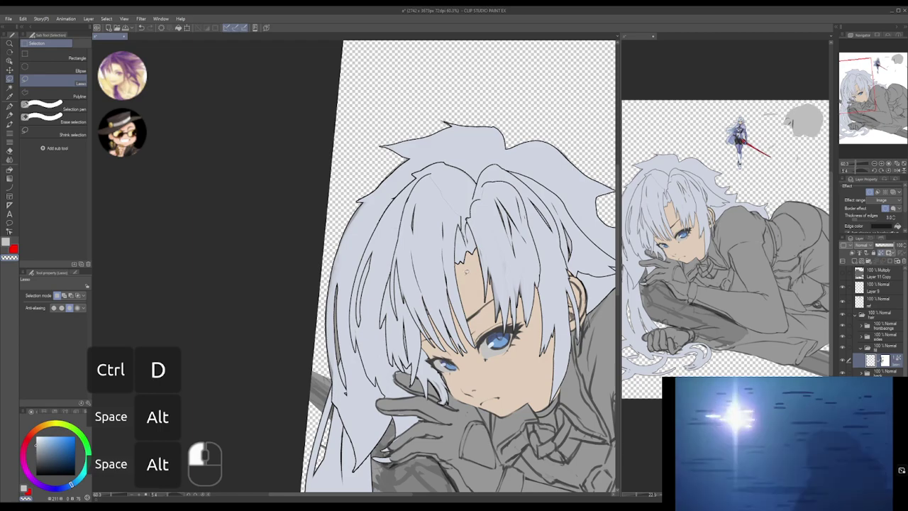
pyautogui.keyDown('ctrl'); pyautogui.keyDown('alt'); pyautogui.click(464, 272); pyautogui.keyUp('alt'); pyautogui.keyUp('ctrl')
pyautogui.hotkey('ctrl', 's')
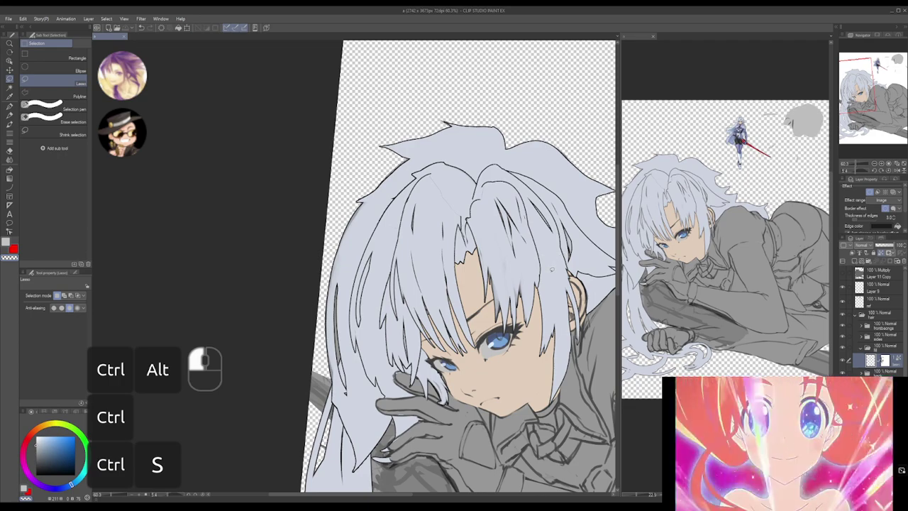
# - Lasso a small area below the ear, beside the neck and jacket collar
pyautogui.moveTo(588, 375); pyautogui.dragTo(485, 264)
pyautogui.moveTo(544, 300)
pyautogui.mouseDown()
pyautogui.moveTo(516, 293)
pyautogui.moveTo(531, 322)
pyautogui.moveTo(471, 285)
pyautogui.moveTo(521, 300)
pyautogui.mouseUp()
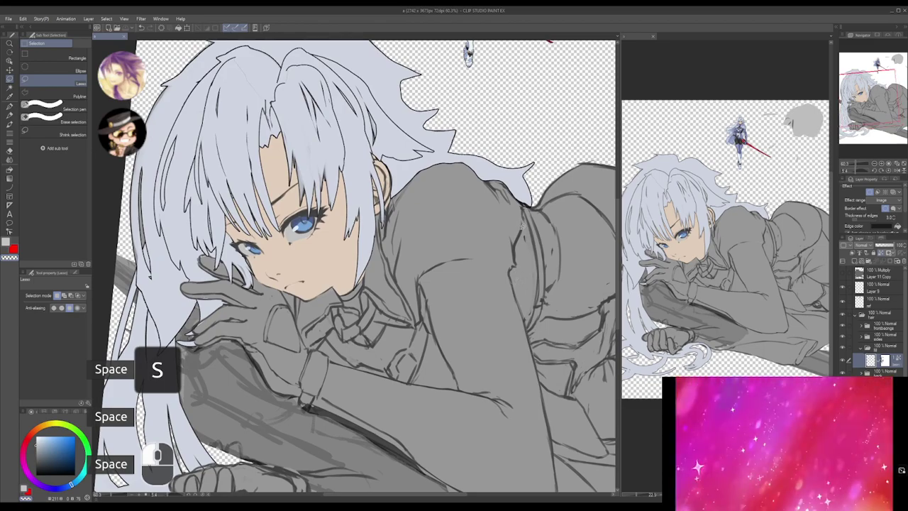
pyautogui.moveTo(474, 271)
pyautogui.mouseDown()
pyautogui.moveTo(508, 255)
pyautogui.moveTo(454, 201)
pyautogui.moveTo(457, 192)
pyautogui.moveTo(481, 210)
pyautogui.mouseUp()
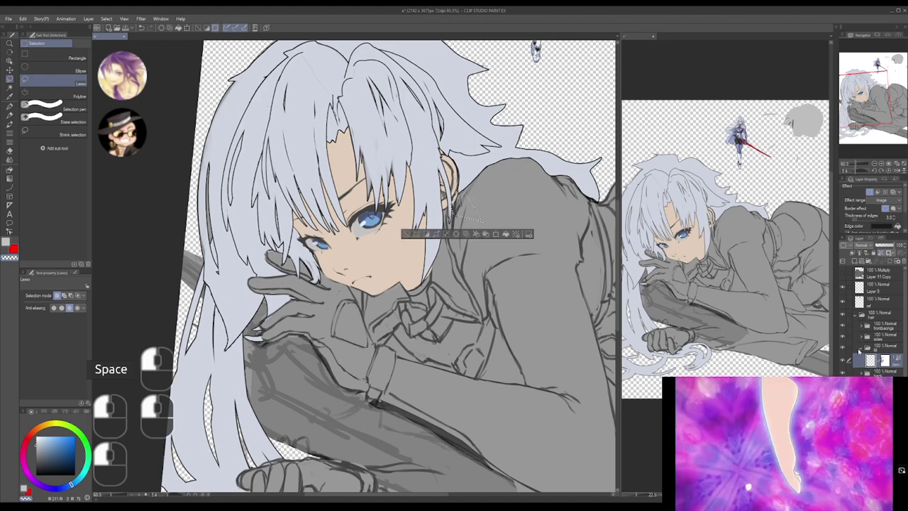
# - Collapse the hair folder and its open subfolder, and deselect the lassoed area
pyautogui.click(860, 349)
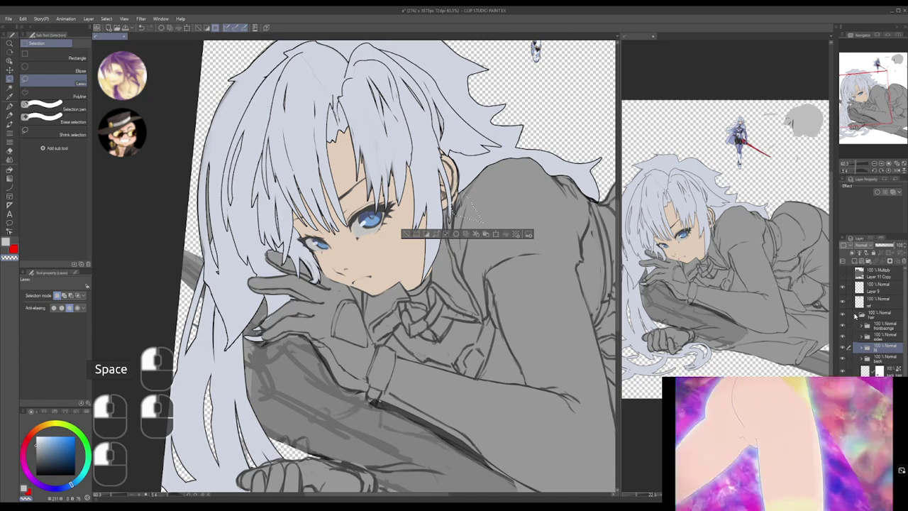
pyautogui.click(855, 315)
pyautogui.click(879, 413)
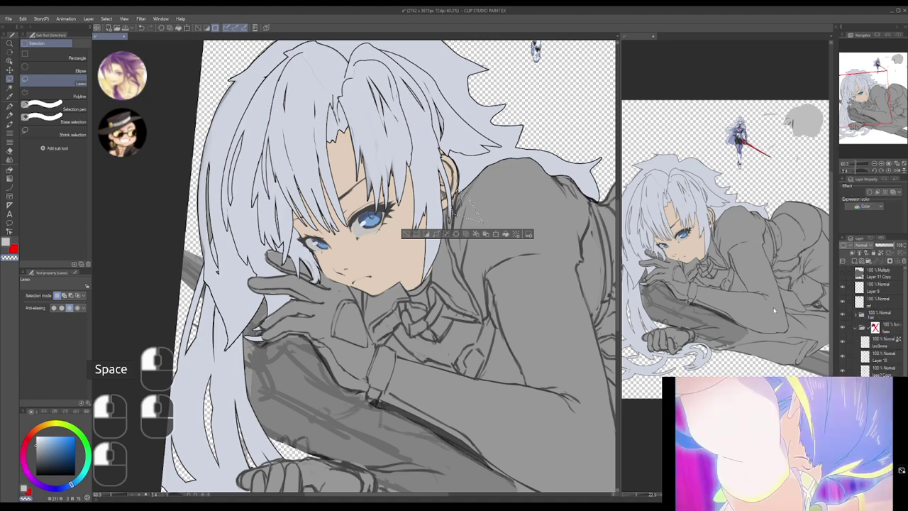
pyautogui.hotkey('ctrl', 'd')
# - Clear any remaining selection and save the drawing again
pyautogui.moveTo(495, 281); pyautogui.dragTo(548, 277)
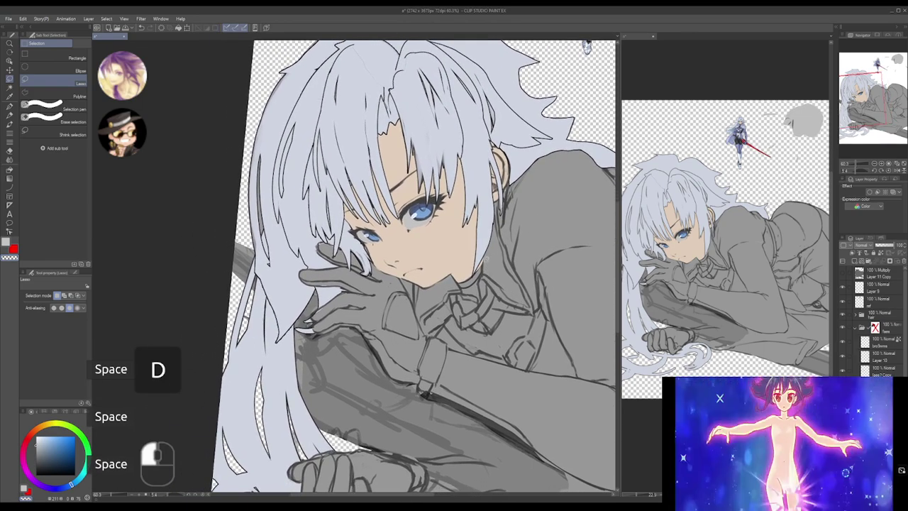
pyautogui.moveTo(488, 254)
pyautogui.mouseDown()
pyautogui.moveTo(510, 264)
pyautogui.moveTo(482, 263)
pyautogui.moveTo(504, 262)
pyautogui.moveTo(533, 294)
pyautogui.mouseUp()
pyautogui.hotkey('ctrl', 'd')
pyautogui.hotkey('ctrl', 's')
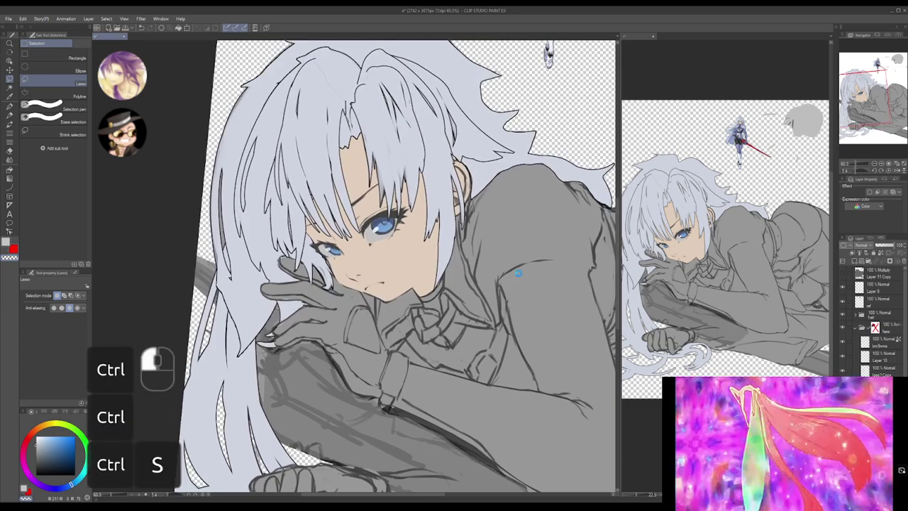
# - Collapse the face folder and make the layer directly beneath the hands layer active
pyautogui.moveTo(545, 312); pyautogui.dragTo(534, 328)
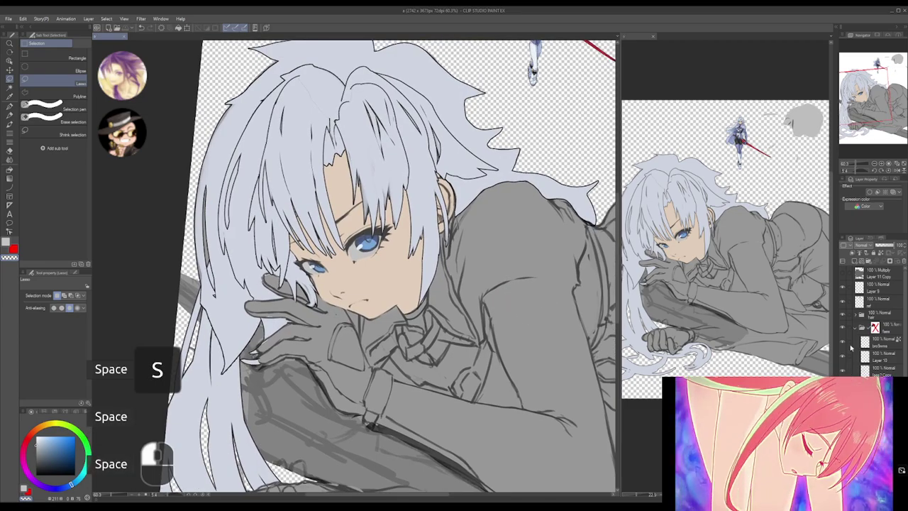
pyautogui.click(857, 327)
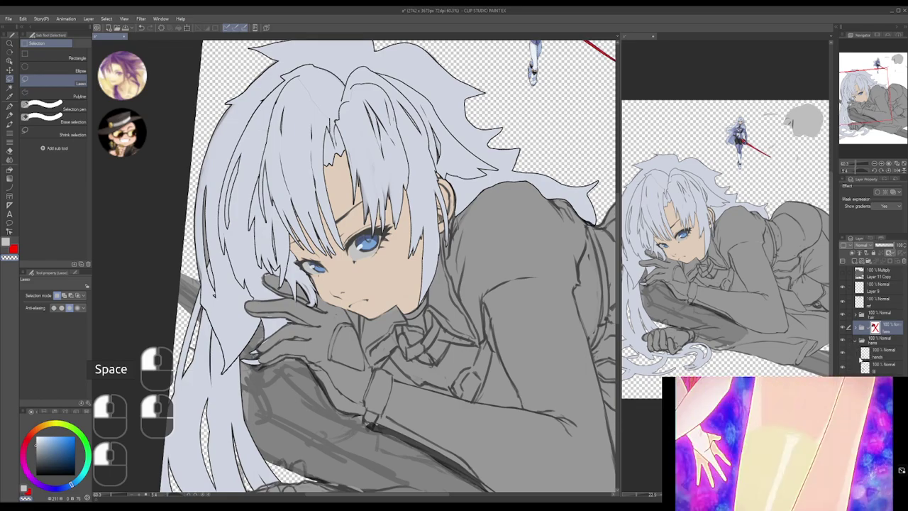
pyautogui.click(872, 367)
# - Load the painted area of the hands layer as a selection around both gloved hands
pyautogui.moveTo(349, 394); pyautogui.dragTo(412, 377)
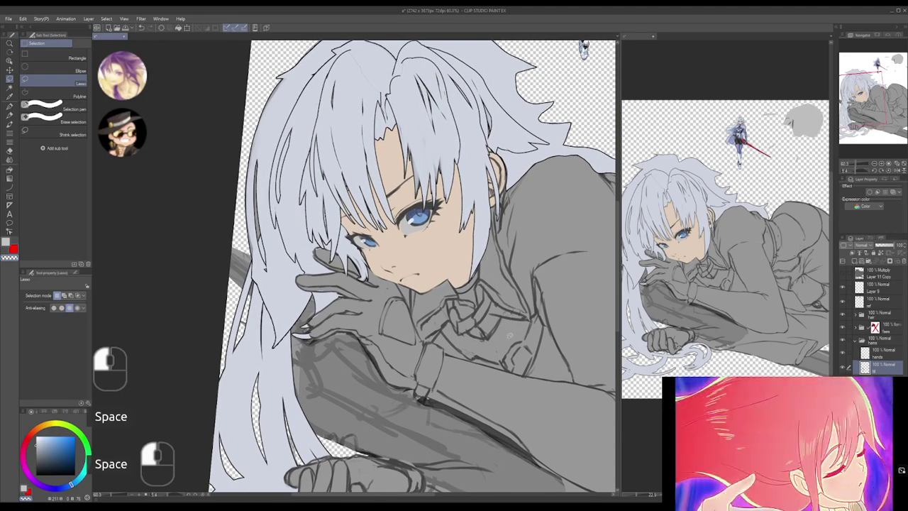
pyautogui.moveTo(437, 335)
pyautogui.mouseDown()
pyautogui.moveTo(461, 292)
pyautogui.moveTo(453, 335)
pyautogui.moveTo(459, 322)
pyautogui.moveTo(442, 321)
pyautogui.mouseUp()
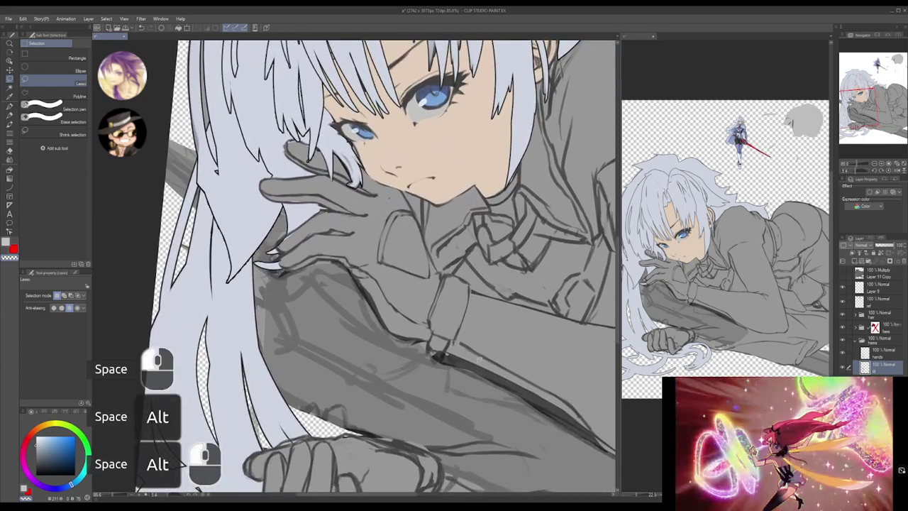
pyautogui.moveTo(479, 360); pyautogui.dragTo(422, 337)
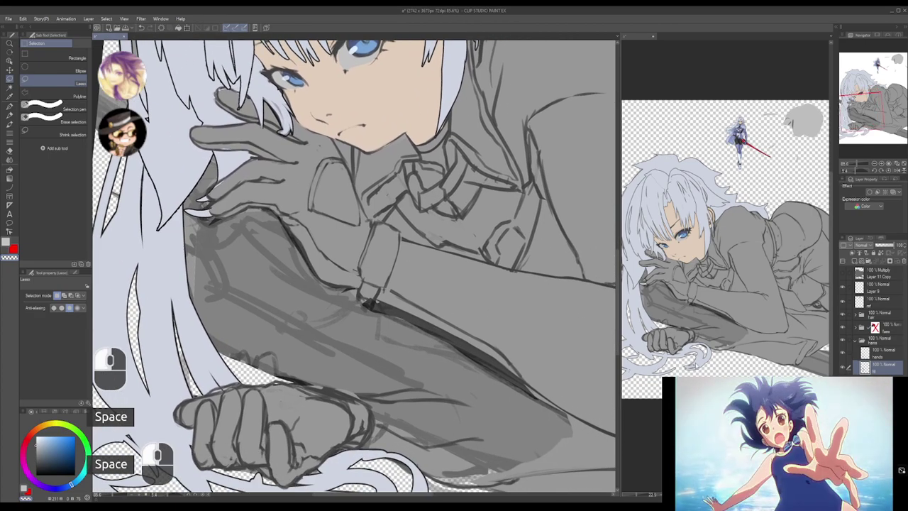
pyautogui.moveTo(568, 374); pyautogui.dragTo(576, 369)
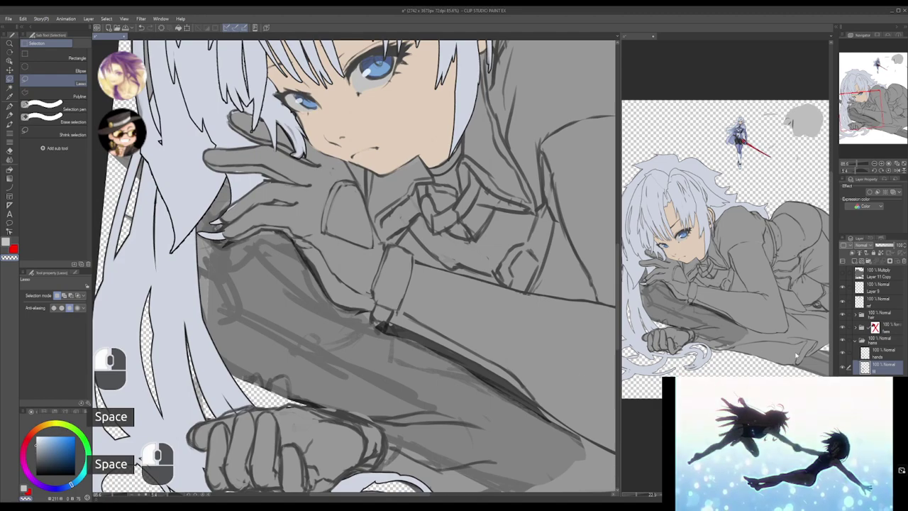
pyautogui.keyDown('ctrl'); pyautogui.click(865, 353); pyautogui.keyUp('ctrl')
pyautogui.moveTo(473, 293); pyautogui.dragTo(545, 339)
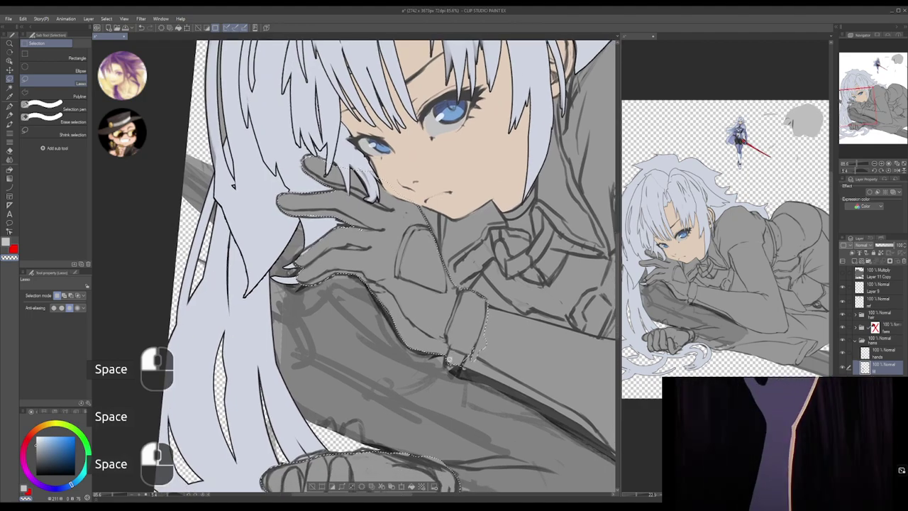
pyautogui.press('alt')
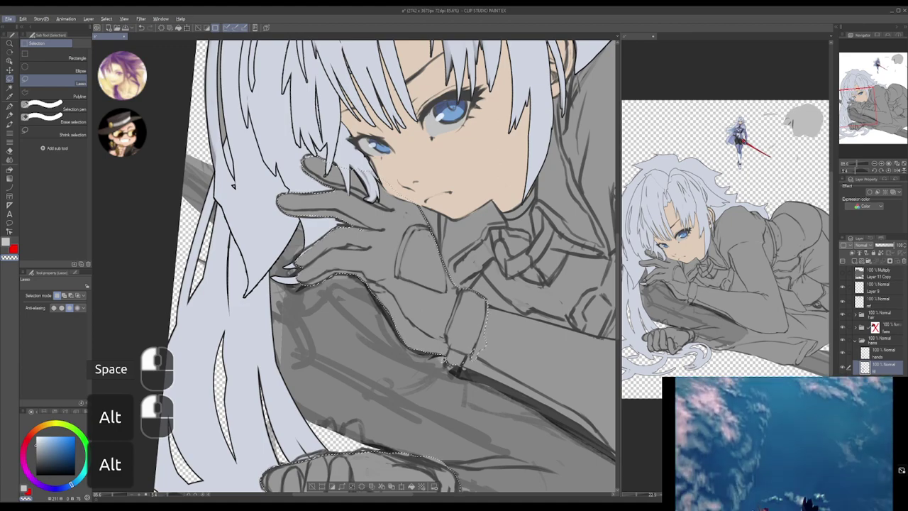
# - Subtract the back-of-hand patch and the wrist cuff of the raised glove from the selection
pyautogui.press('alt')
pyautogui.hotkey('ctrl', 'z')
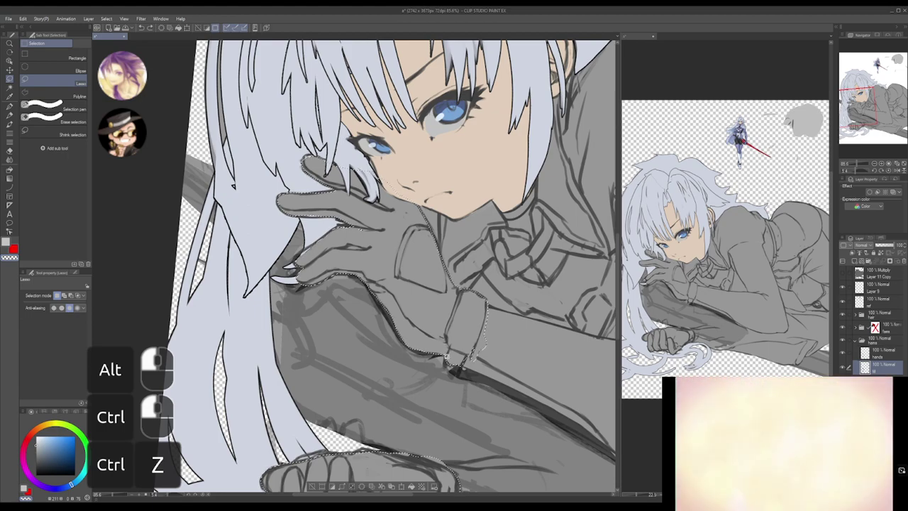
pyautogui.hotkey('alt', 'z')
pyautogui.press('alt')
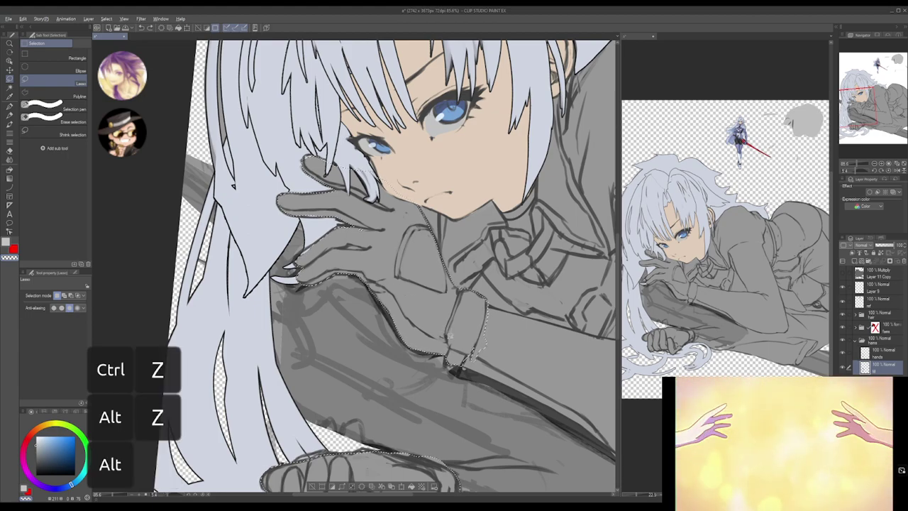
pyautogui.moveTo(449, 341); pyautogui.dragTo(444, 339)
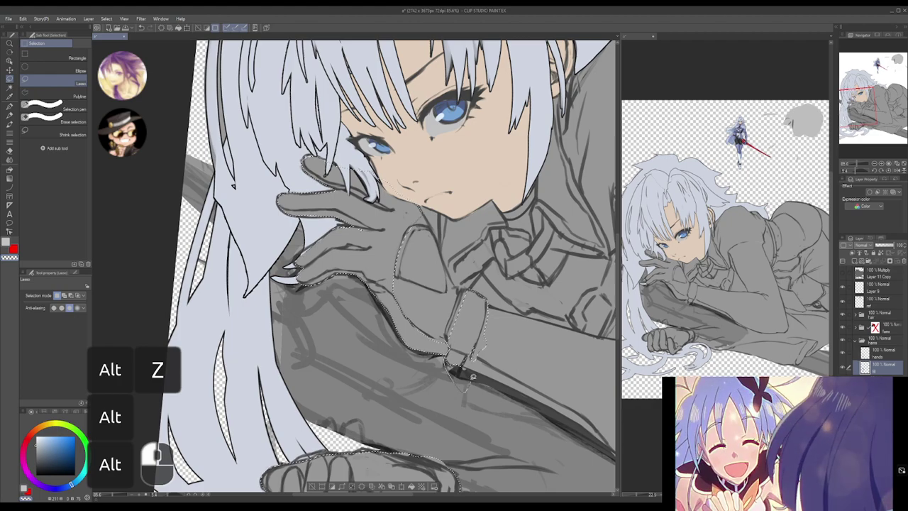
pyautogui.moveTo(431, 264); pyautogui.dragTo(486, 298)
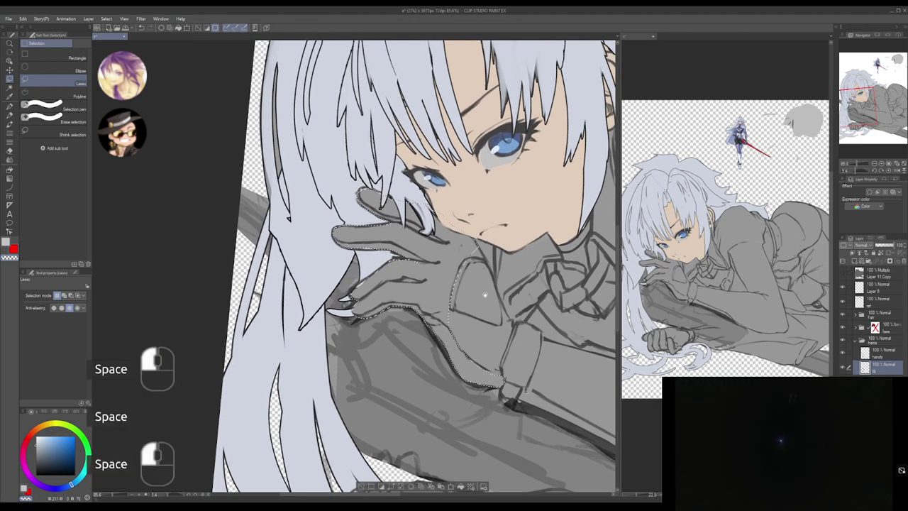
# - Trim the selection over the raised hand's lower back and outer edge, undoing and redrawing the misplaced lasso
pyautogui.moveTo(478, 245); pyautogui.dragTo(452, 336)
pyautogui.keyDown('alt'); pyautogui.click(451, 331); pyautogui.keyUp('alt')
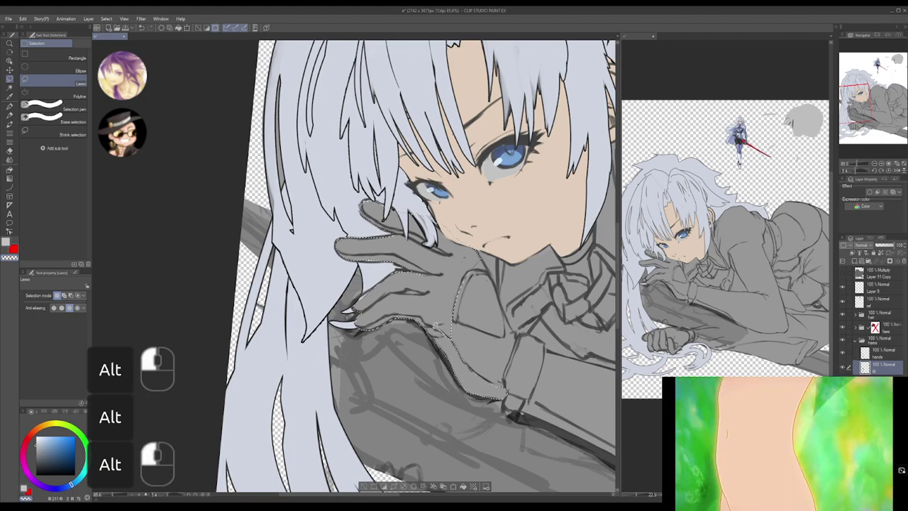
pyautogui.moveTo(422, 313)
pyautogui.mouseDown()
pyautogui.moveTo(527, 202)
pyautogui.moveTo(453, 327)
pyautogui.mouseUp()
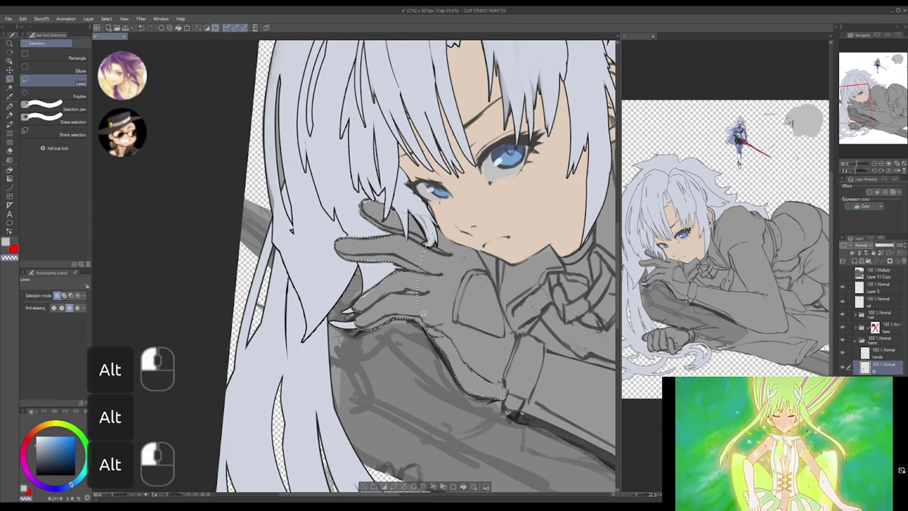
pyautogui.hotkey('ctrl', 'z')
pyautogui.hotkey('alt', 'z')
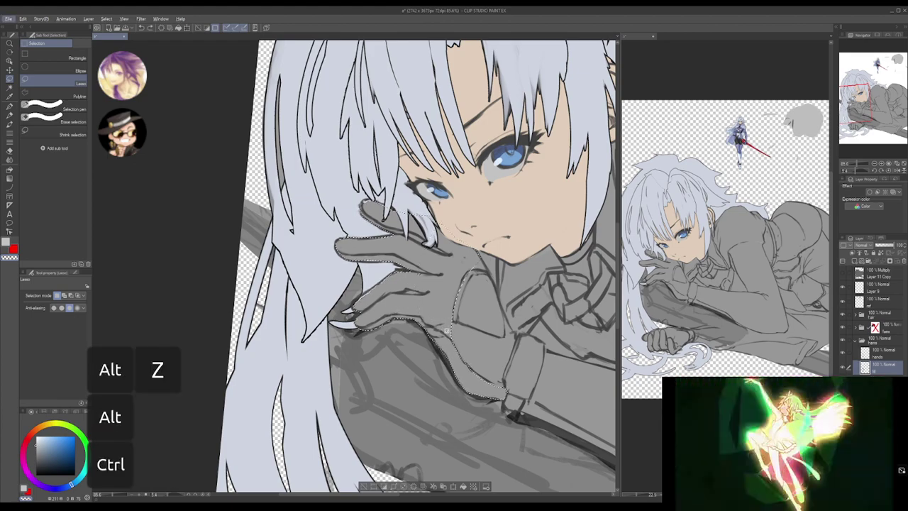
pyautogui.moveTo(454, 338); pyautogui.dragTo(444, 330)
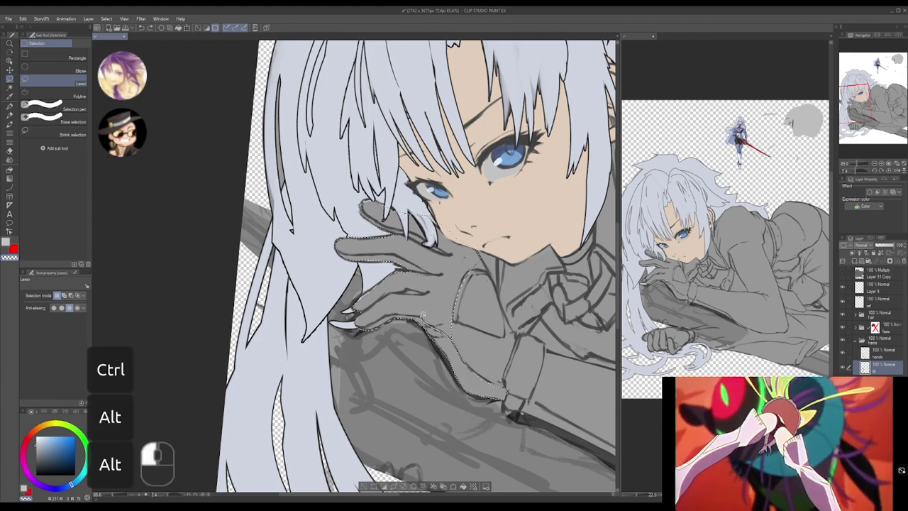
# - Subtract the back of the raised hand up to the finger bases and knuckles from the selection
pyautogui.moveTo(450, 253)
pyautogui.mouseDown()
pyautogui.moveTo(543, 291)
pyautogui.moveTo(461, 331)
pyautogui.mouseUp()
pyautogui.moveTo(422, 204); pyautogui.dragTo(440, 220)
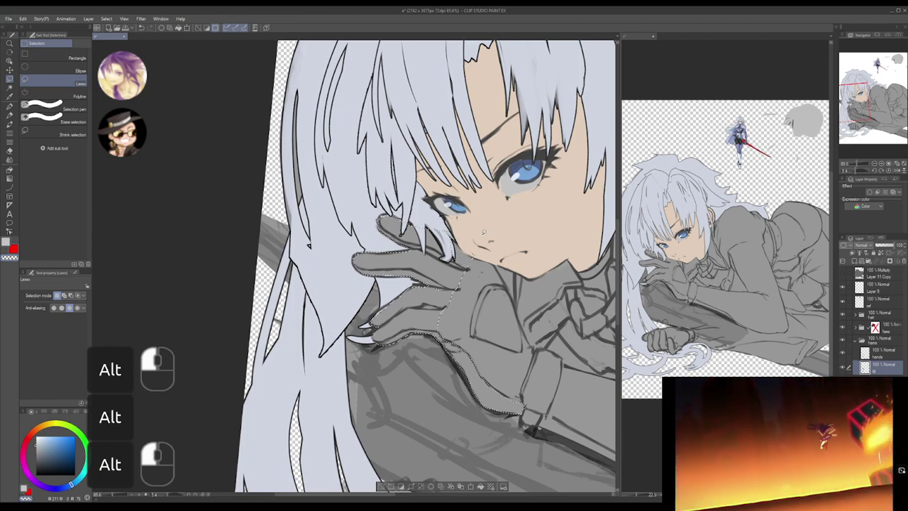
pyautogui.hotkey('ctrl', 'z')
pyautogui.moveTo(472, 253); pyautogui.dragTo(469, 266)
pyautogui.hotkey('ctrl', 'z')
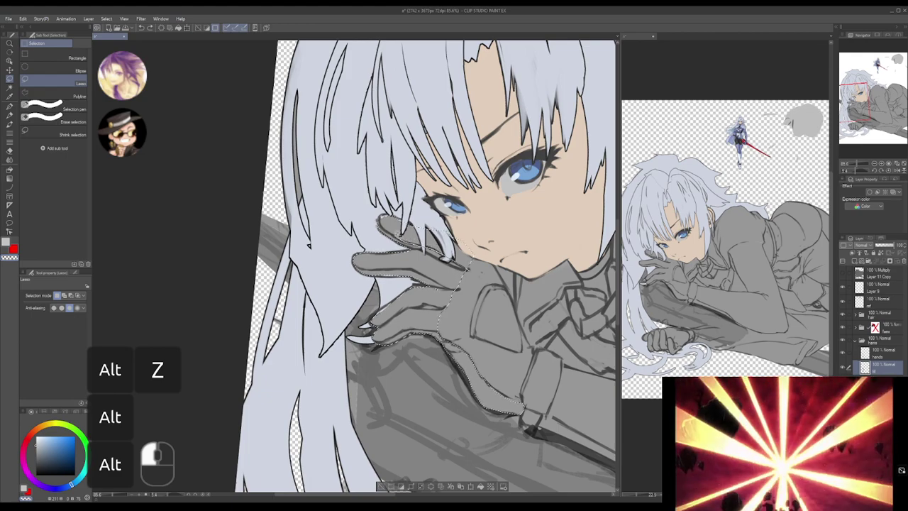
pyautogui.moveTo(418, 190)
pyautogui.mouseDown()
pyautogui.moveTo(464, 238)
pyautogui.moveTo(441, 254)
pyautogui.mouseUp()
pyautogui.moveTo(430, 206)
pyautogui.mouseDown()
pyautogui.moveTo(415, 234)
pyautogui.moveTo(421, 203)
pyautogui.moveTo(411, 258)
pyautogui.moveTo(438, 297)
pyautogui.mouseUp()
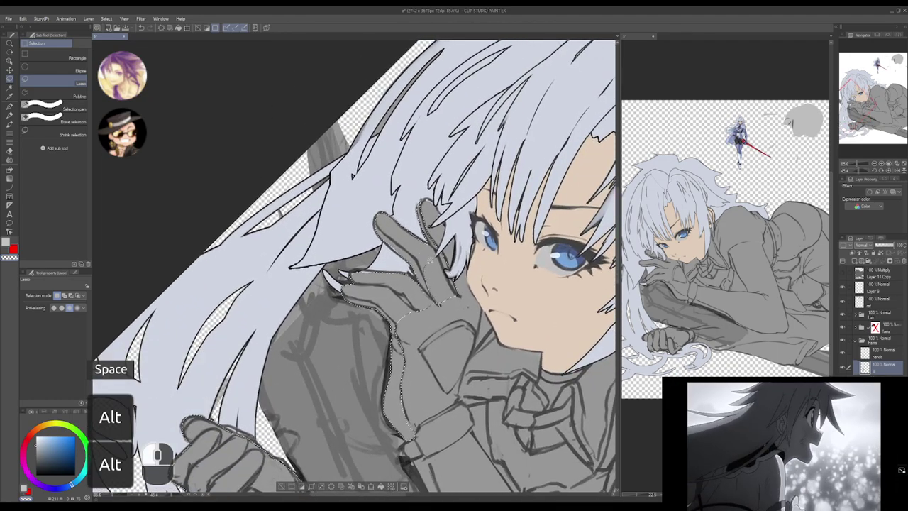
# - Subtract the broad surfaces of the raised fingers, leaving only narrow selected strips along the finger and palm edges
pyautogui.moveTo(455, 291); pyautogui.dragTo(464, 312)
pyautogui.moveTo(417, 275); pyautogui.dragTo(438, 292)
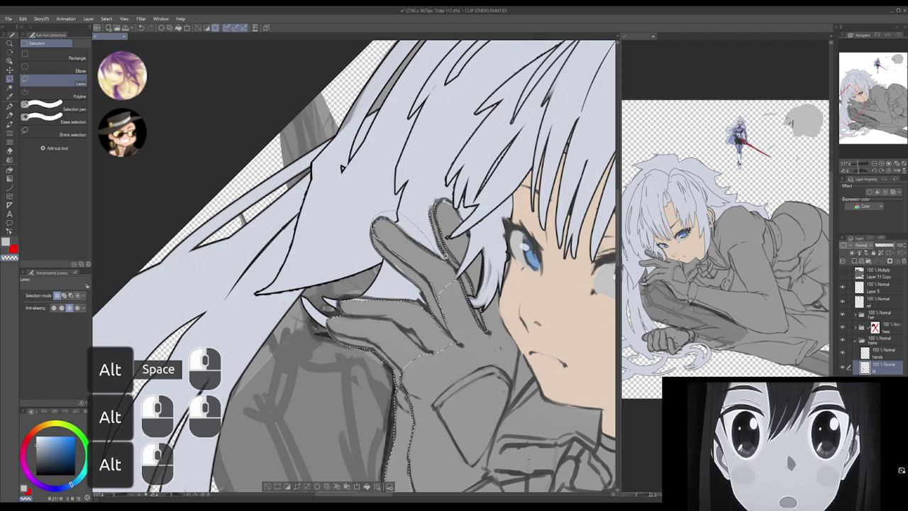
pyautogui.moveTo(462, 332)
pyautogui.mouseDown()
pyautogui.moveTo(476, 317)
pyautogui.moveTo(420, 351)
pyautogui.mouseUp()
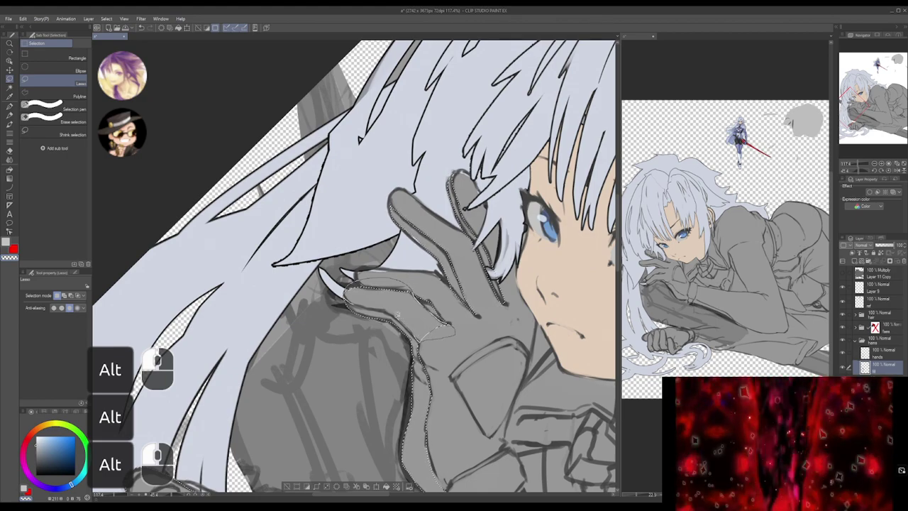
pyautogui.moveTo(488, 347); pyautogui.dragTo(437, 263)
pyautogui.keyDown('alt'); pyautogui.click(468, 334); pyautogui.keyUp('alt')
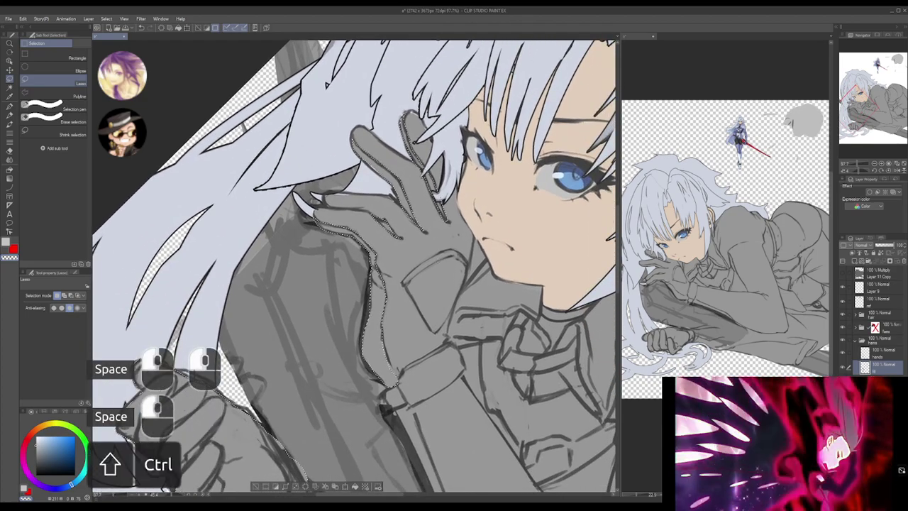
# - Add a new layer beneath the hands layer, fill the remaining selection with red using the Gradient tool, and deselect
pyautogui.hotkey('ctrl', 'shift', 'n')
pyautogui.press('g')
pyautogui.moveTo(517, 289)
pyautogui.mouseDown()
pyautogui.moveTo(536, 289)
pyautogui.moveTo(516, 289)
pyautogui.mouseUp()
pyautogui.press('x')
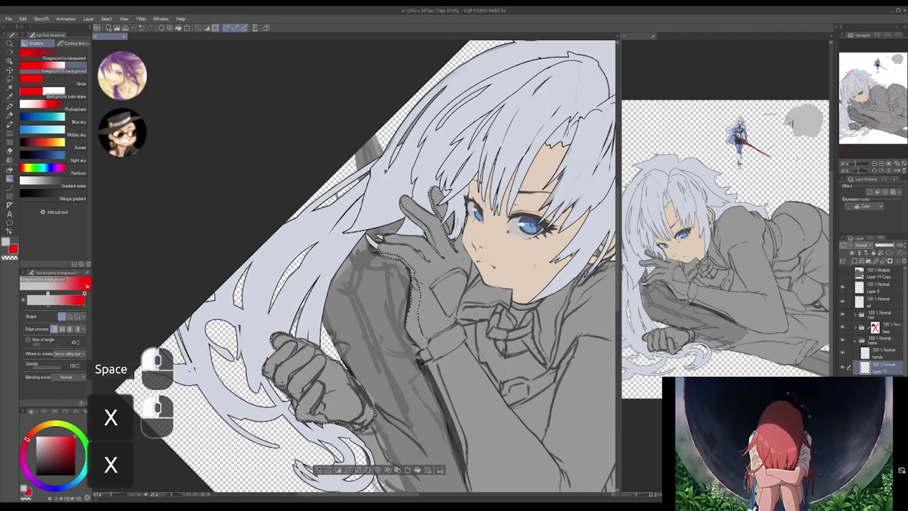
pyautogui.press('x')
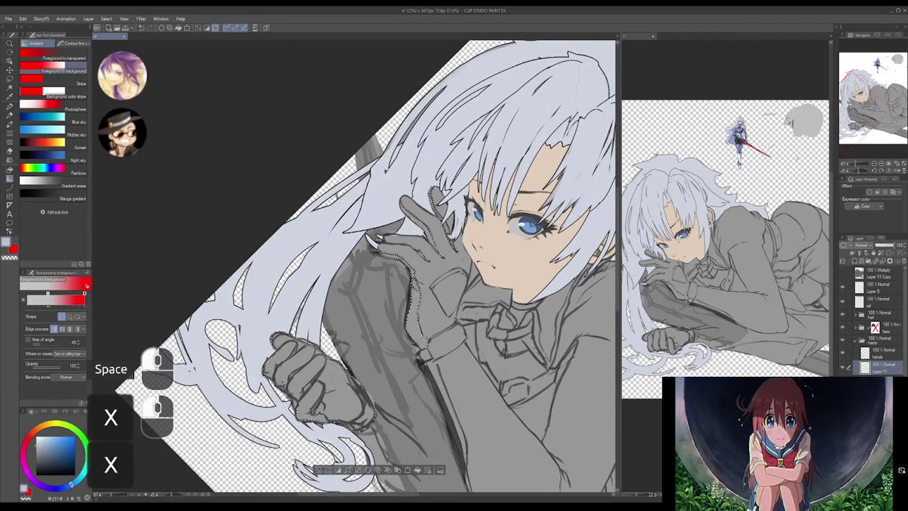
pyautogui.moveTo(541, 259); pyautogui.dragTo(518, 266)
pyautogui.moveTo(488, 377); pyautogui.dragTo(564, 296)
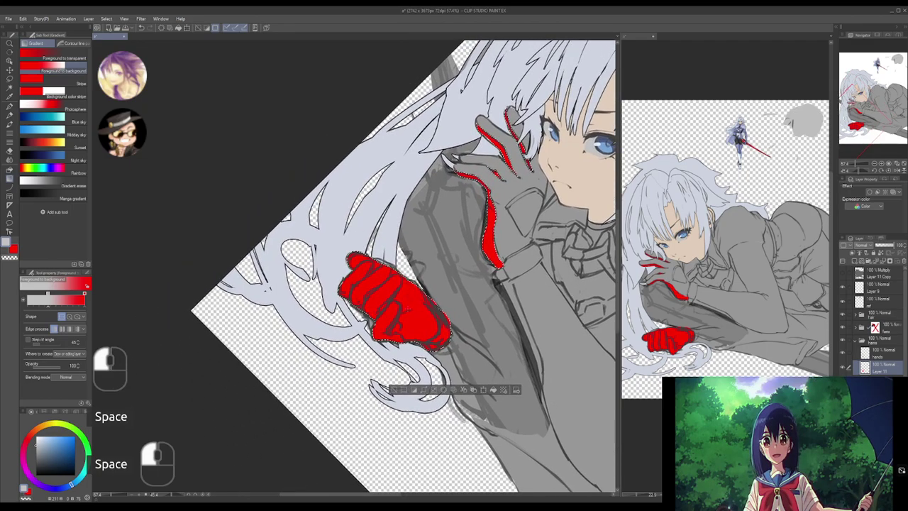
pyautogui.keyDown('alt'); pyautogui.click(407, 322); pyautogui.keyUp('alt')
pyautogui.hotkey('ctrl', 'd')
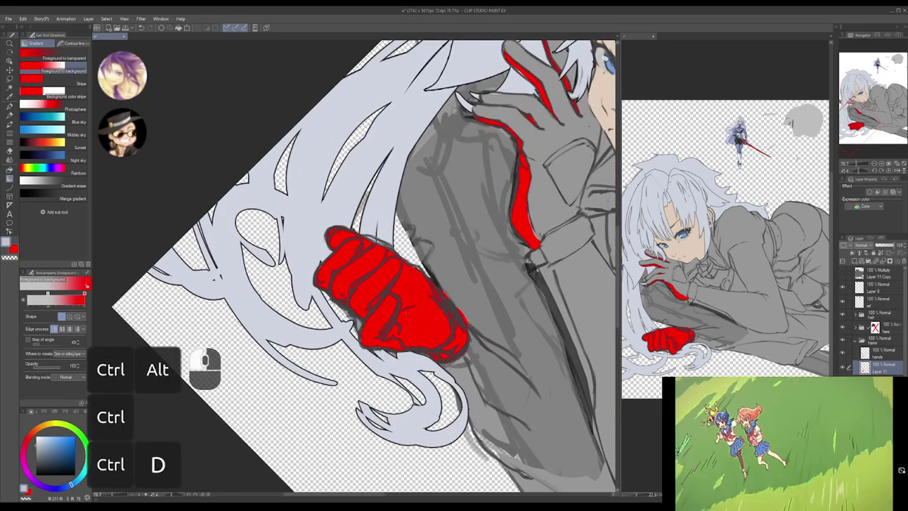
# - Lasso the thumb of the resting hand, delete its red fill, and deselect
pyautogui.press('m')
pyautogui.moveTo(396, 329); pyautogui.dragTo(419, 323)
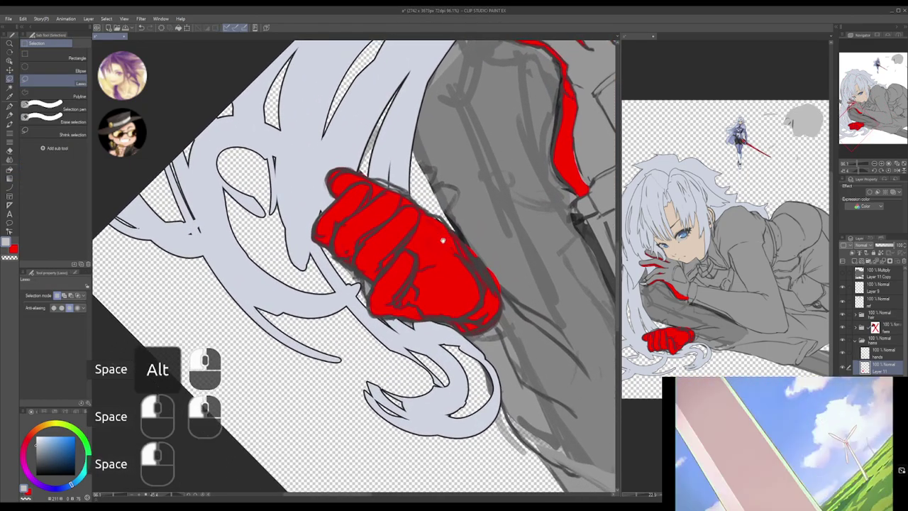
pyautogui.moveTo(496, 328)
pyautogui.mouseDown()
pyautogui.moveTo(403, 303)
pyautogui.moveTo(395, 293)
pyautogui.moveTo(418, 258)
pyautogui.moveTo(401, 250)
pyautogui.moveTo(359, 323)
pyautogui.mouseUp()
pyautogui.press('Delete')
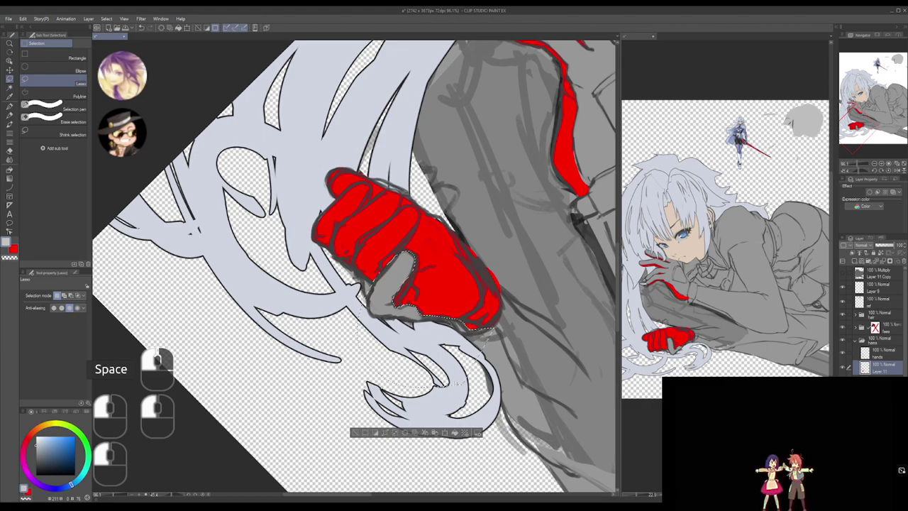
pyautogui.hotkey('ctrl', 'd')
# - Delete the red fill from the finger next to the resting hand's thumb and clear the selection
pyautogui.moveTo(402, 247)
pyautogui.mouseDown()
pyautogui.moveTo(419, 278)
pyautogui.moveTo(397, 297)
pyautogui.moveTo(437, 247)
pyautogui.moveTo(434, 236)
pyautogui.moveTo(418, 238)
pyautogui.moveTo(380, 271)
pyautogui.moveTo(369, 298)
pyautogui.moveTo(386, 342)
pyautogui.mouseUp()
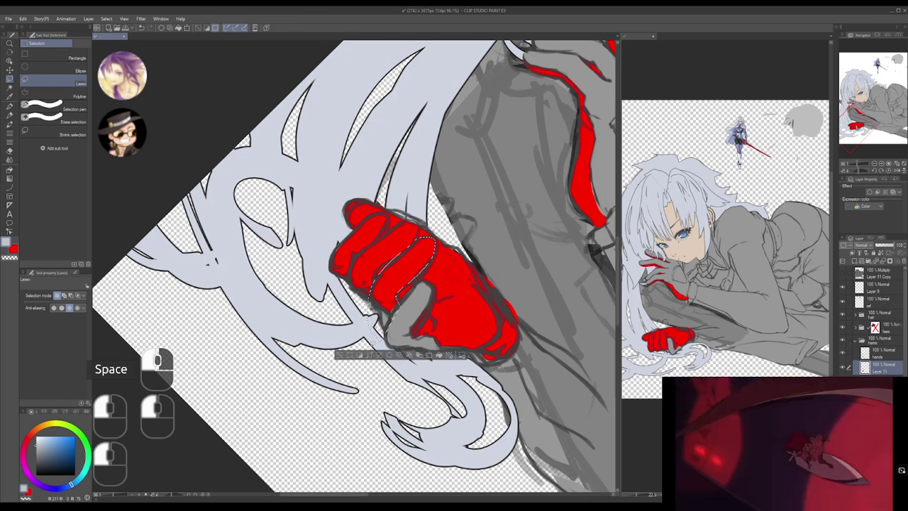
pyautogui.press('Delete')
pyautogui.moveTo(419, 244); pyautogui.dragTo(419, 259)
pyautogui.click(420, 246)
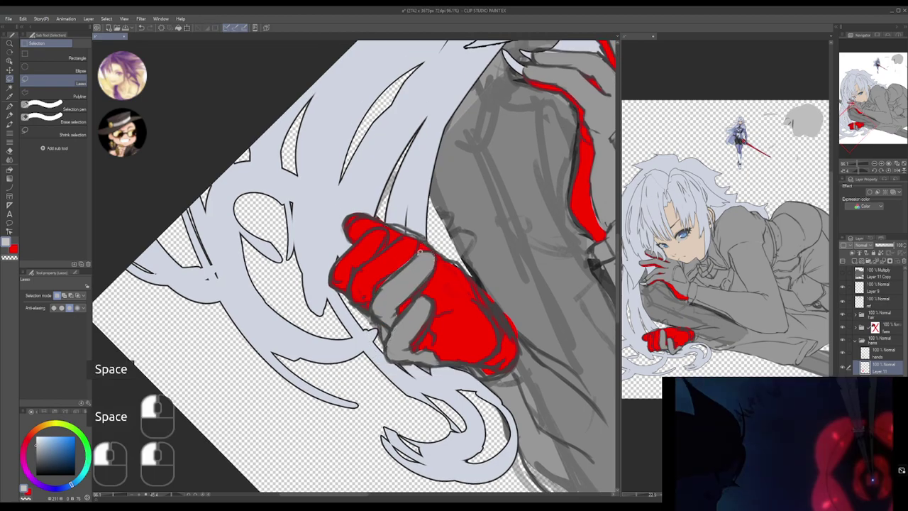
# - Delete the red fill from the next two fingers of the resting hand and deselect
pyautogui.moveTo(371, 314)
pyautogui.mouseDown()
pyautogui.moveTo(378, 284)
pyautogui.moveTo(413, 256)
pyautogui.moveTo(410, 230)
pyautogui.moveTo(366, 261)
pyautogui.moveTo(389, 228)
pyautogui.moveTo(370, 229)
pyautogui.moveTo(326, 264)
pyautogui.moveTo(319, 358)
pyautogui.mouseUp()
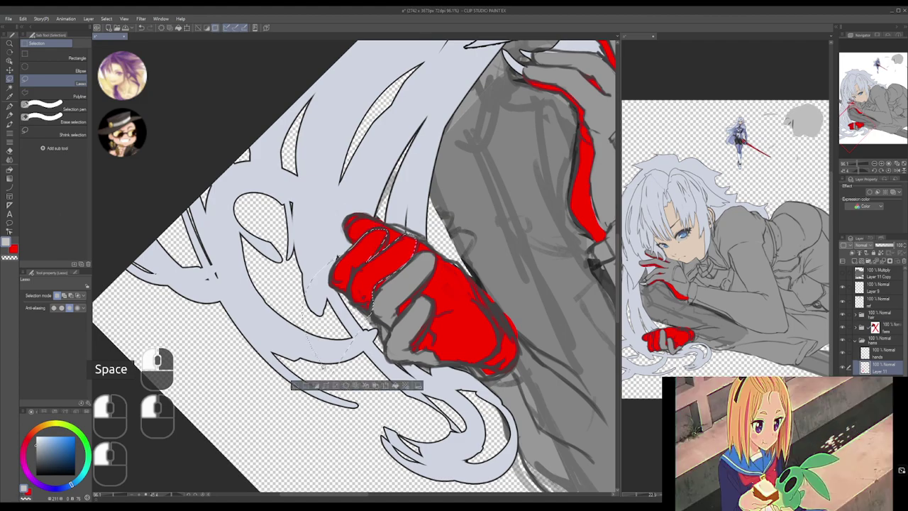
pyautogui.press('Delete')
pyautogui.hotkey('ctrl', 'd')
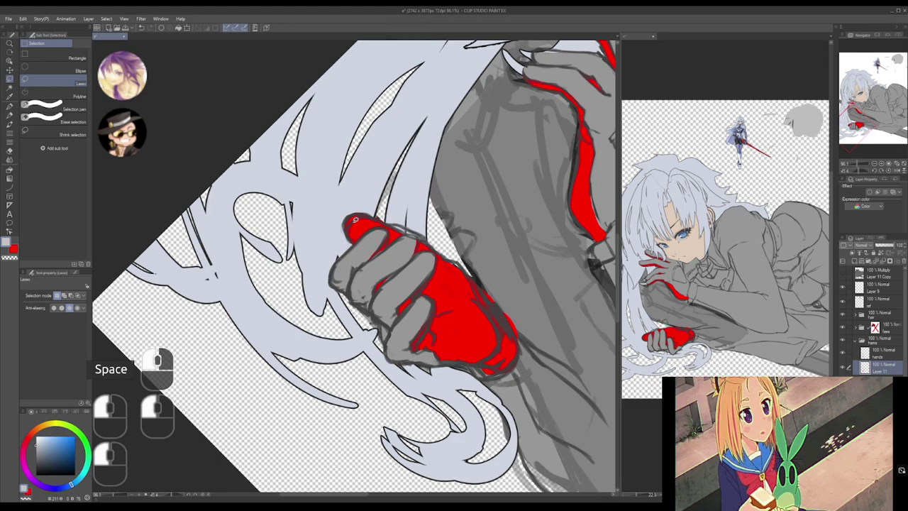
# - Remove the red from the upper edge of the resting hand's last fingertip, save the drawing, and deselect
pyautogui.moveTo(347, 227)
pyautogui.mouseDown()
pyautogui.moveTo(367, 212)
pyautogui.moveTo(337, 207)
pyautogui.mouseUp()
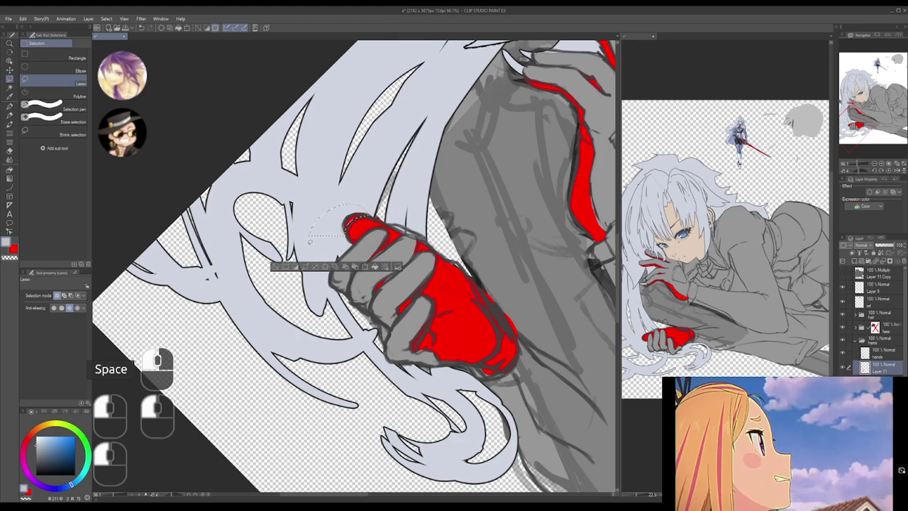
pyautogui.hotkey('ctrl', 's')
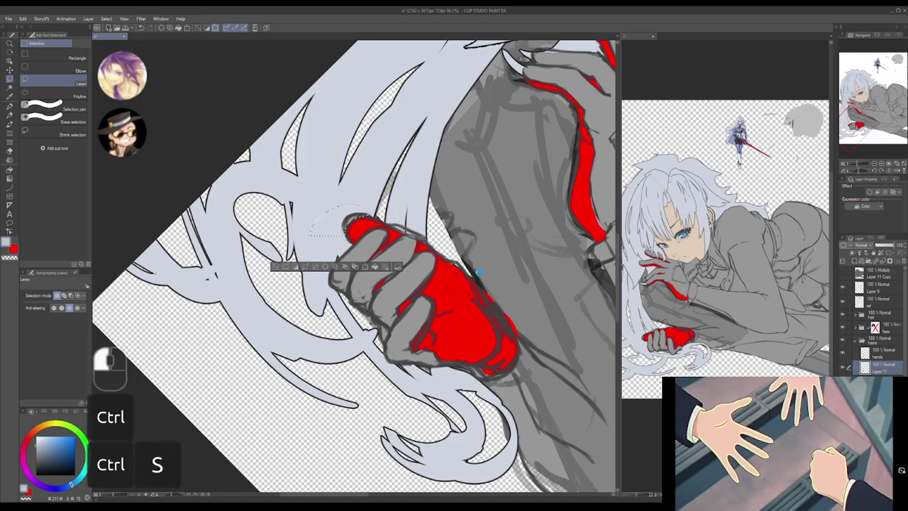
pyautogui.hotkey('ctrl', 'd')
# - Lasso the wrist end of the resting glove, remove the red from its cuff, and deselect
pyautogui.moveTo(479, 272)
pyautogui.mouseDown()
pyautogui.moveTo(439, 272)
pyautogui.moveTo(429, 291)
pyautogui.mouseUp()
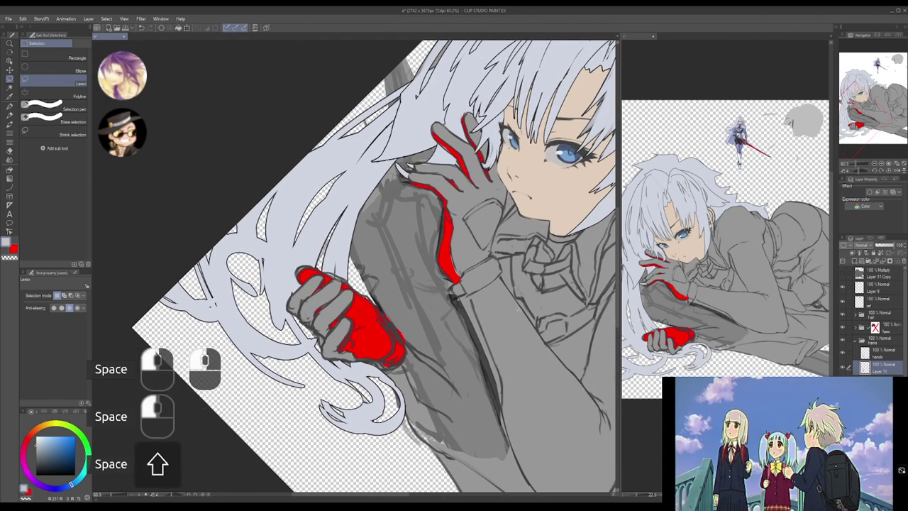
pyautogui.moveTo(516, 308); pyautogui.dragTo(528, 235)
pyautogui.moveTo(542, 166); pyautogui.dragTo(474, 246)
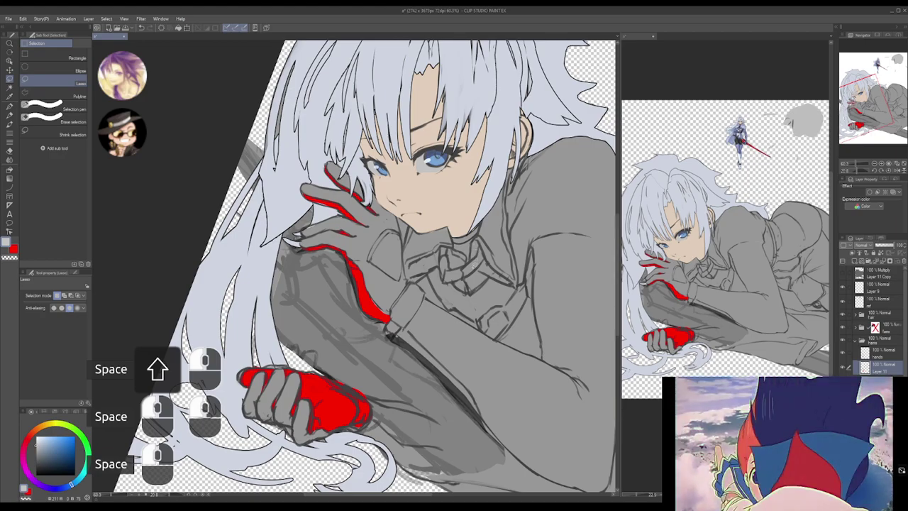
pyautogui.moveTo(433, 334); pyautogui.dragTo(466, 300)
pyautogui.moveTo(438, 332)
pyautogui.mouseDown()
pyautogui.moveTo(459, 285)
pyautogui.moveTo(464, 322)
pyautogui.mouseUp()
pyautogui.moveTo(384, 363)
pyautogui.mouseDown()
pyautogui.moveTo(392, 312)
pyautogui.moveTo(345, 282)
pyautogui.moveTo(345, 255)
pyautogui.moveTo(469, 291)
pyautogui.moveTo(399, 310)
pyautogui.moveTo(419, 362)
pyautogui.mouseUp()
pyautogui.moveTo(366, 298)
pyautogui.mouseDown()
pyautogui.moveTo(335, 269)
pyautogui.moveTo(335, 303)
pyautogui.mouseUp()
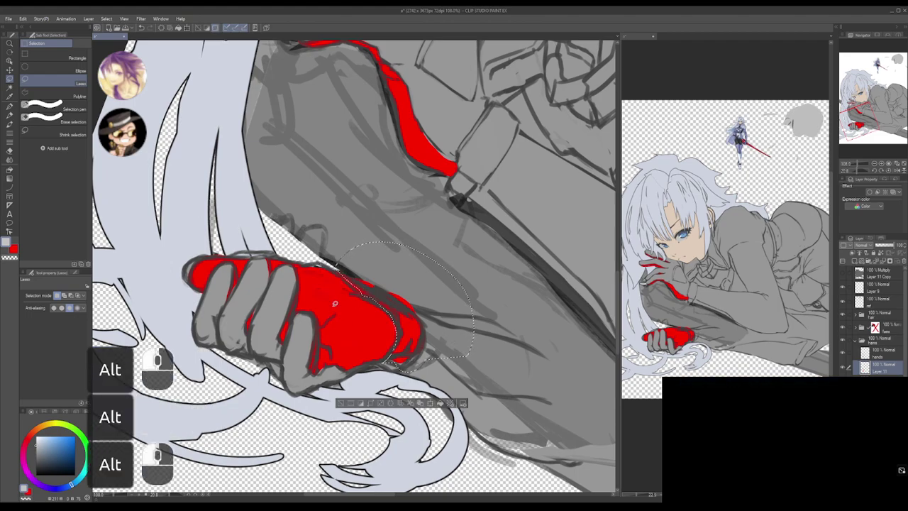
pyautogui.hotkey('ctrl', 'd')
pyautogui.keyDown('alt'); pyautogui.click(477, 261); pyautogui.keyUp('alt')
pyautogui.moveTo(486, 261); pyautogui.dragTo(444, 265)
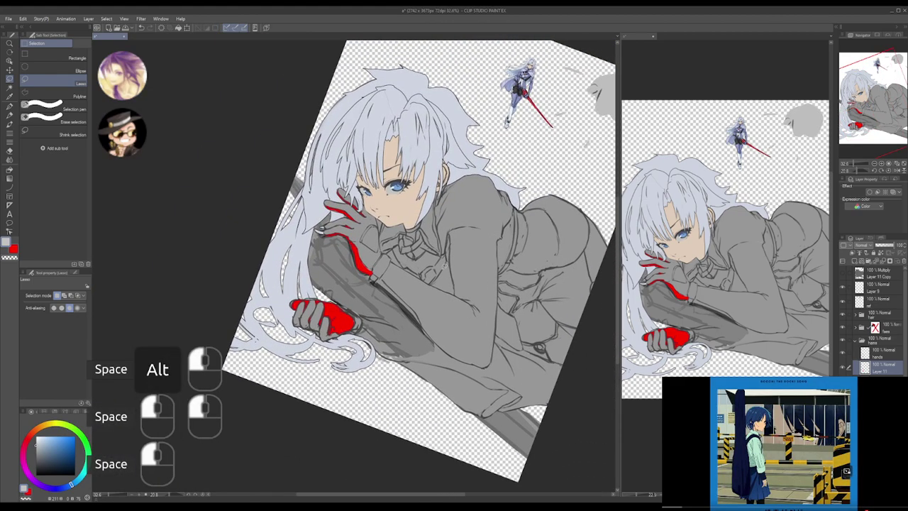
# - Rename the red-filled layer as blank
pyautogui.press('F2')
pyautogui.press('F2')
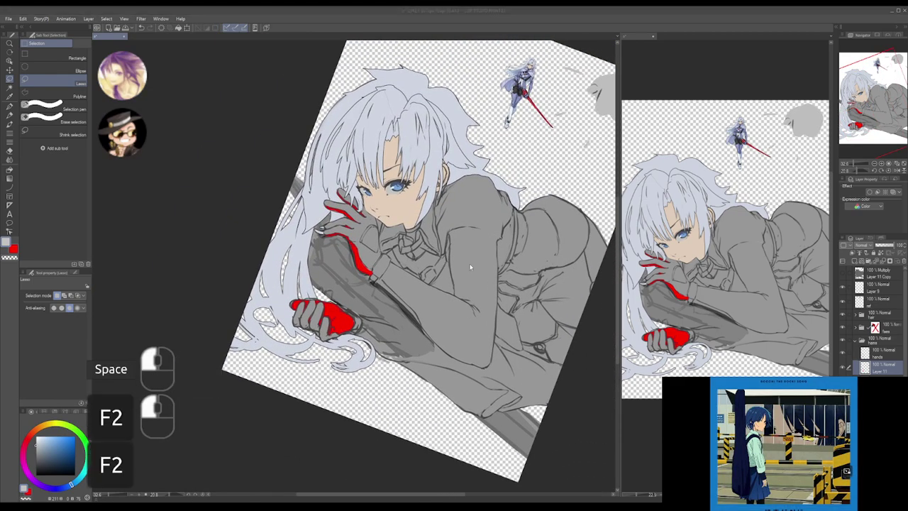
pyautogui.press('b')
pyautogui.press('l')
pyautogui.press('a')
pyautogui.press('m')
pyautogui.press('m')
pyautogui.press('k')
pyautogui.press('Return')
pyautogui.press('k')
pyautogui.press('Return')
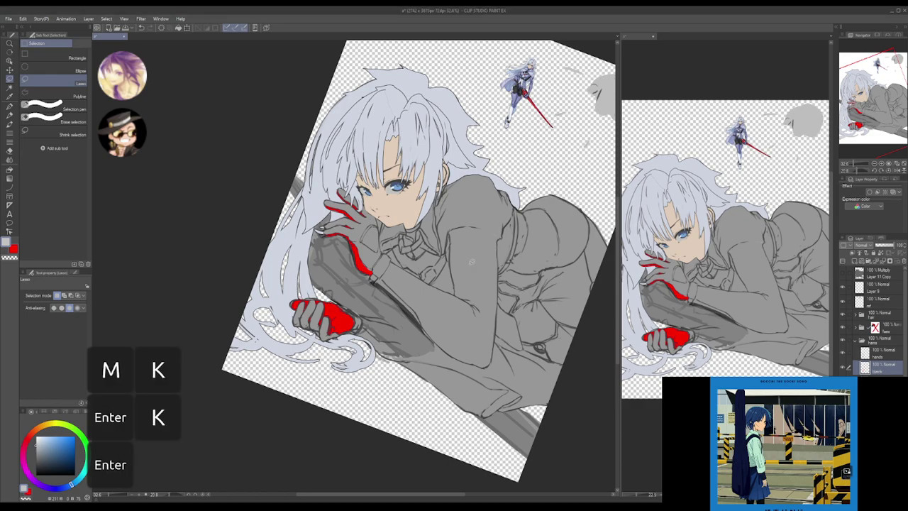
pyautogui.press('space')
pyautogui.moveTo(472, 238); pyautogui.dragTo(461, 214)
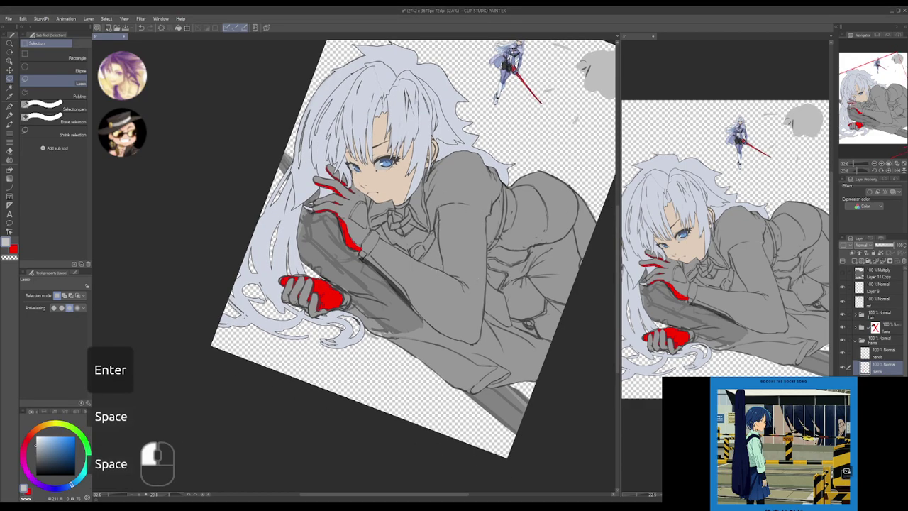
pyautogui.moveTo(395, 331); pyautogui.dragTo(399, 252)
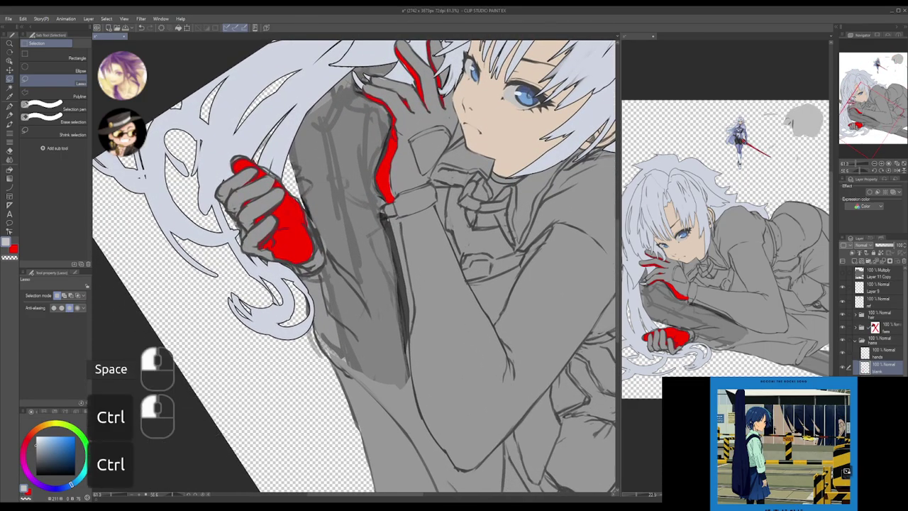
pyautogui.keyDown('ctrl'); pyautogui.click(863, 368); pyautogui.keyUp('ctrl')
pyautogui.hotkey('ctrl', 'd')
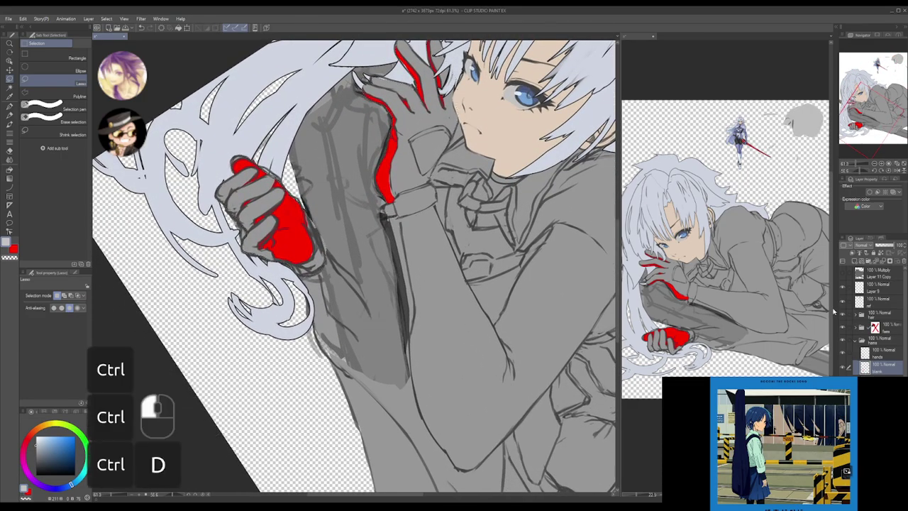
pyautogui.keyDown('ctrl'); pyautogui.click(866, 371); pyautogui.keyUp('ctrl')
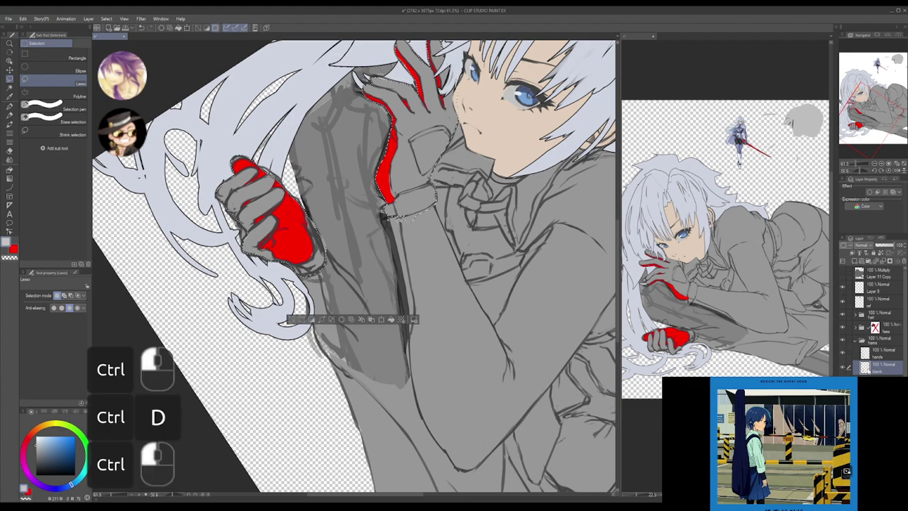
pyautogui.click(889, 261)
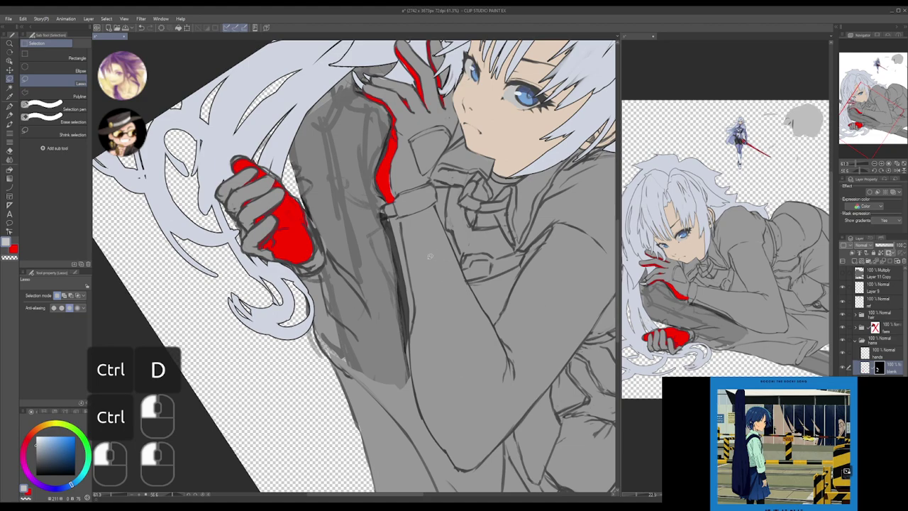
pyautogui.hotkey('ctrl', 'z')
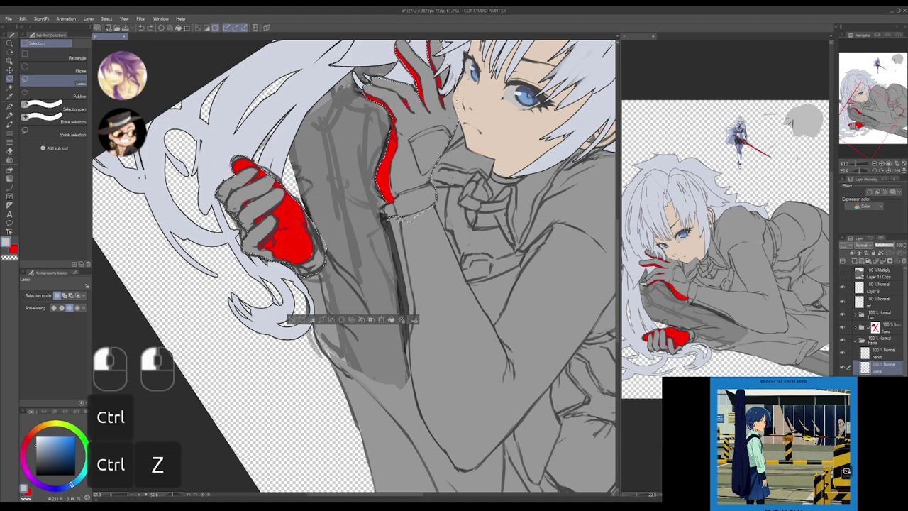
pyautogui.press('z')
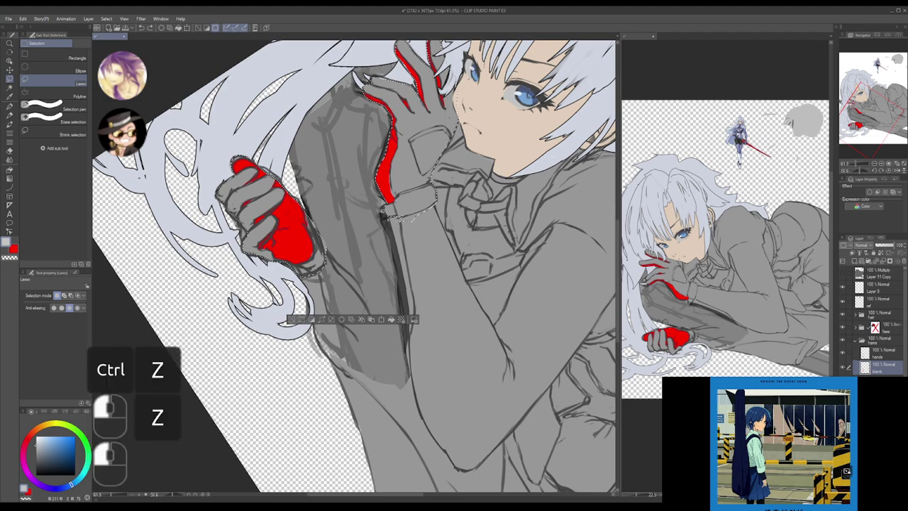
# - Mask the blank layer to the combined outlines of the hands and the raised arm's sleeve
pyautogui.keyDown('ctrl'); pyautogui.click(865, 366); pyautogui.keyUp('ctrl')
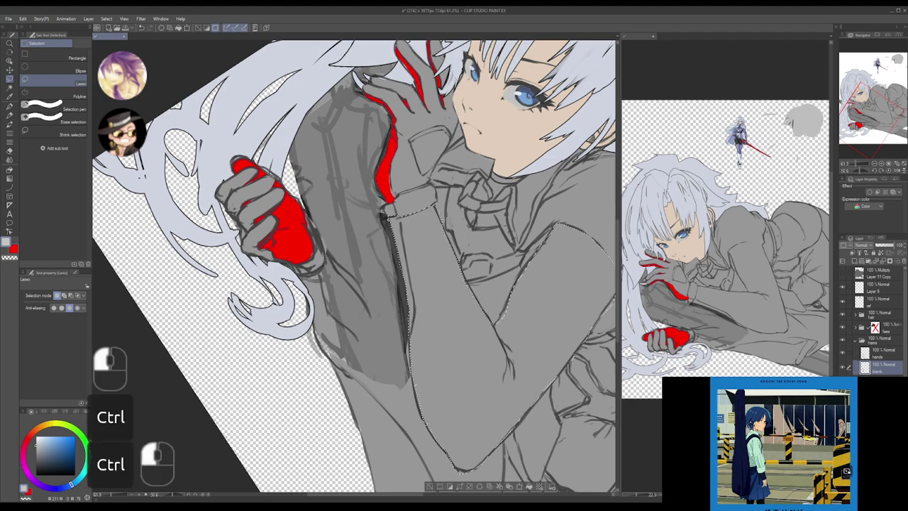
pyautogui.click(890, 261)
pyautogui.hotkey('ctrl', 'z')
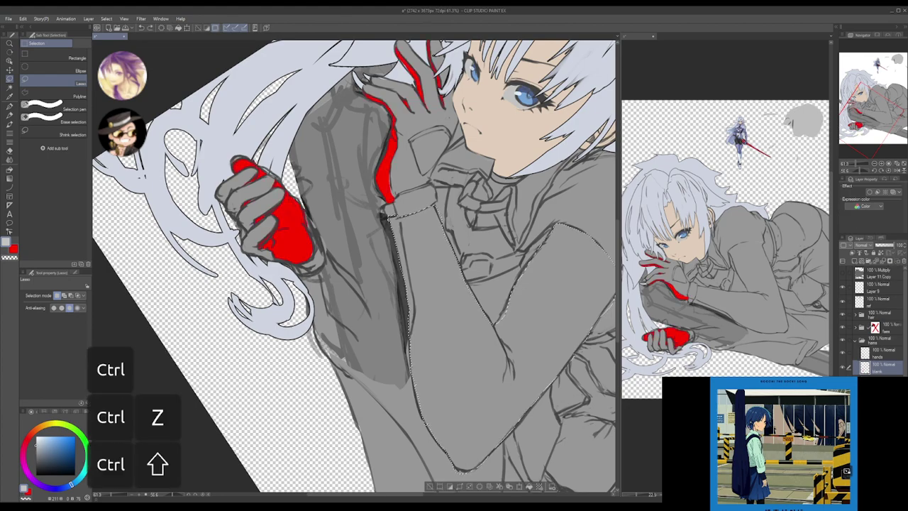
pyautogui.click(890, 261)
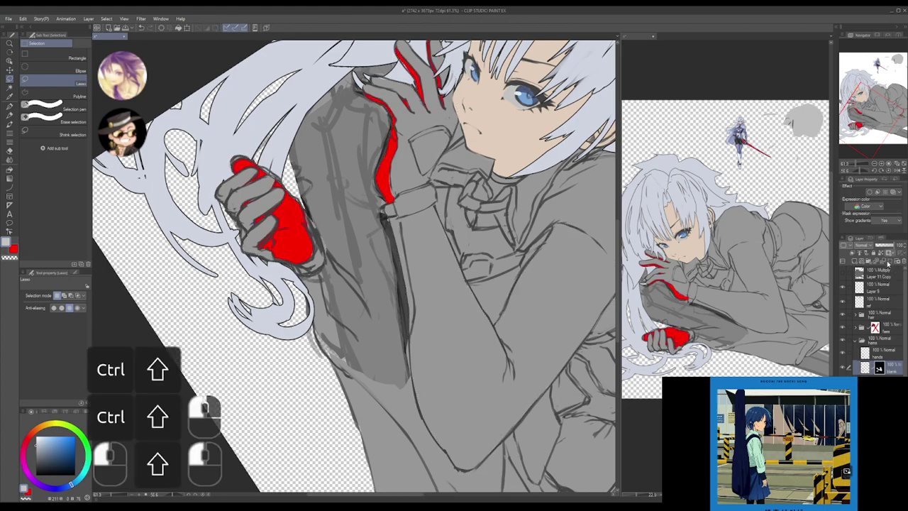
pyautogui.moveTo(494, 275); pyautogui.dragTo(487, 296)
pyautogui.hotkey('ctrl', 'z')
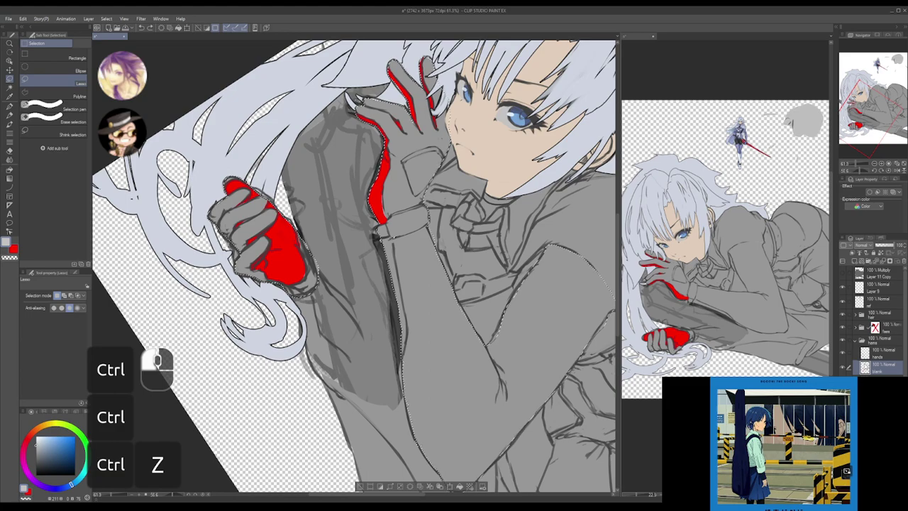
pyautogui.hotkey('ctrl', 'shift', 'z')
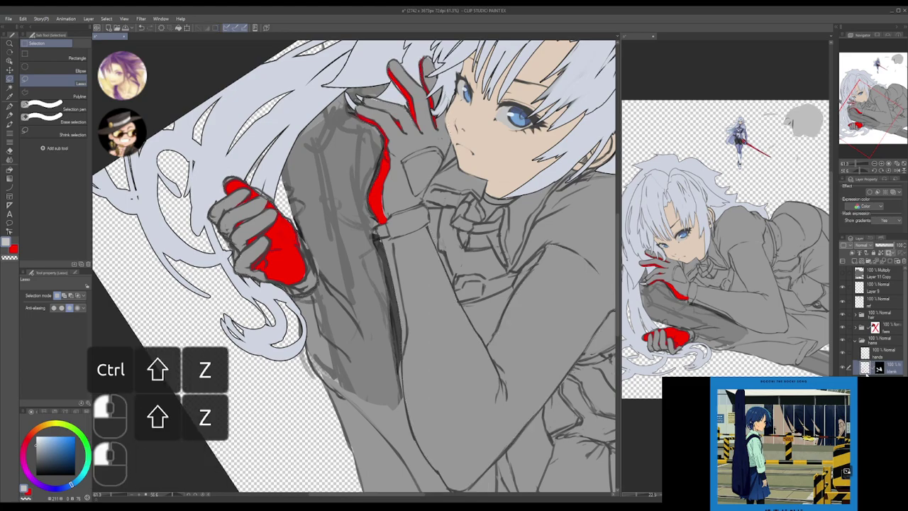
# - Lasso the strip along the raised forearm's lower edge and extend the selection across the resting sleeve to the glove cuff
pyautogui.moveTo(398, 259); pyautogui.dragTo(417, 233)
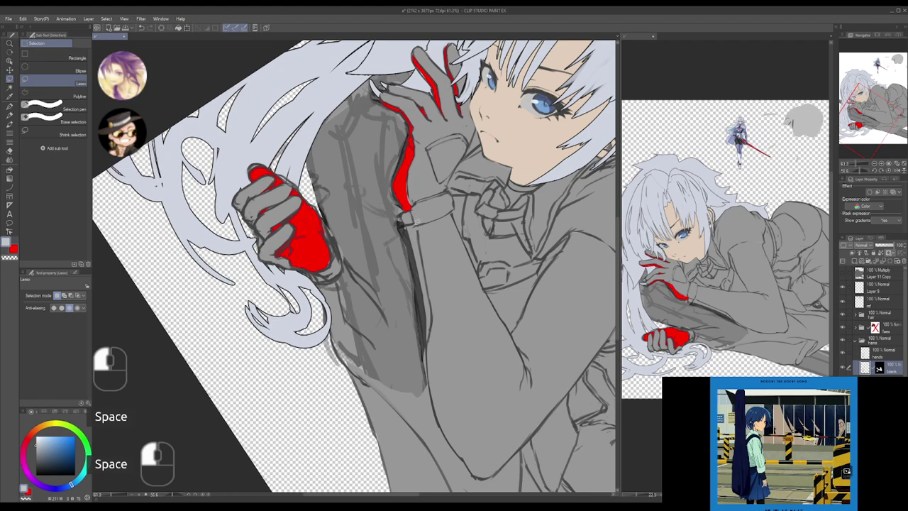
pyautogui.moveTo(417, 216)
pyautogui.mouseDown()
pyautogui.moveTo(430, 301)
pyautogui.moveTo(360, 356)
pyautogui.moveTo(369, 305)
pyautogui.mouseUp()
pyautogui.hotkey('ctrl', 'd')
pyautogui.moveTo(420, 241)
pyautogui.mouseDown()
pyautogui.moveTo(431, 328)
pyautogui.moveTo(424, 352)
pyautogui.moveTo(354, 234)
pyautogui.moveTo(372, 179)
pyautogui.mouseUp()
pyautogui.moveTo(407, 218); pyautogui.dragTo(419, 222)
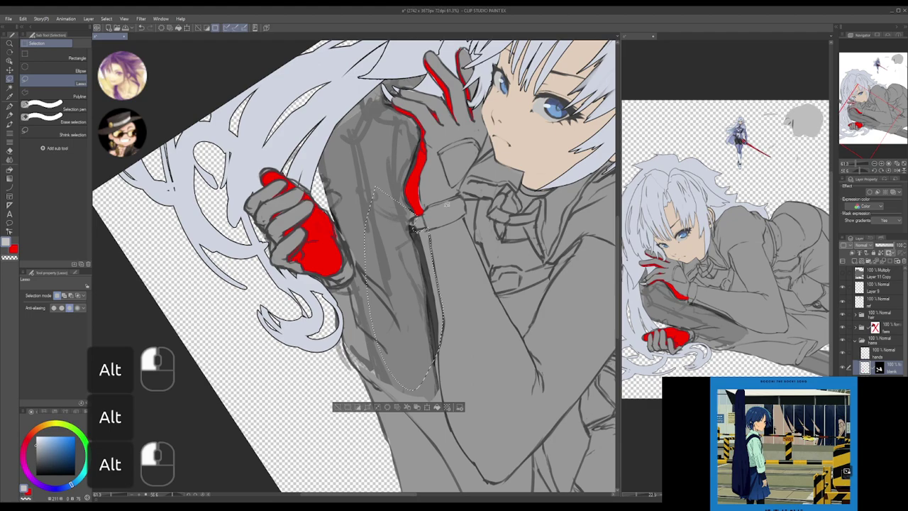
pyautogui.moveTo(418, 227)
pyautogui.mouseDown()
pyautogui.moveTo(451, 206)
pyautogui.moveTo(430, 188)
pyautogui.mouseUp()
pyautogui.moveTo(392, 248); pyautogui.dragTo(419, 249)
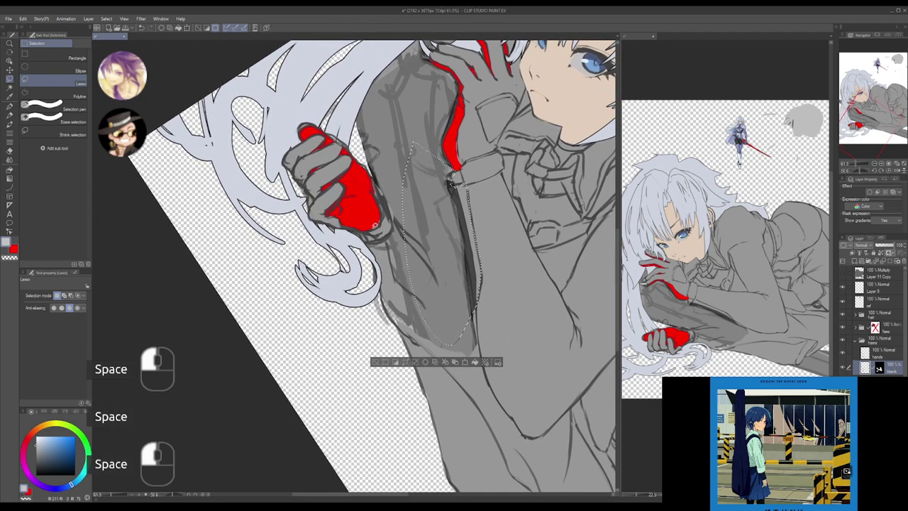
pyautogui.press('shift')
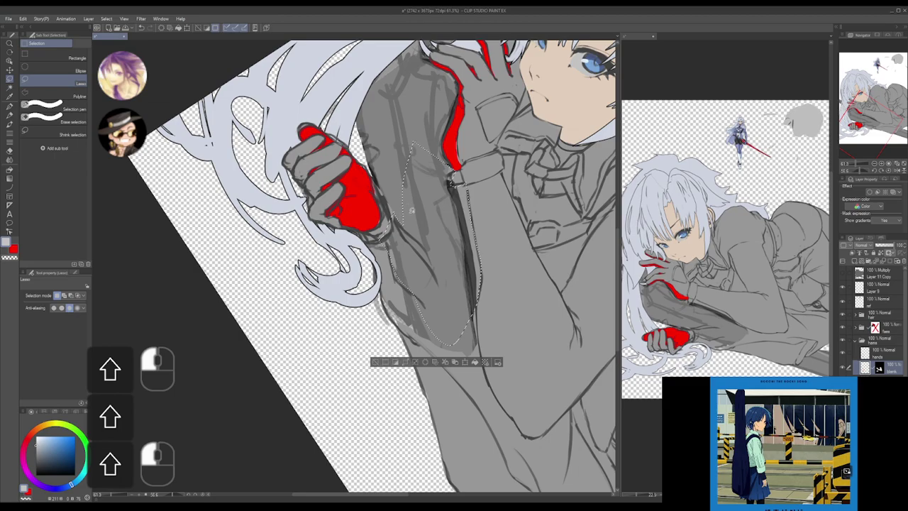
pyautogui.moveTo(447, 205); pyautogui.dragTo(429, 214)
# - Fill the selected forearm area with red using the Gradient tool
pyautogui.press('g')
pyautogui.moveTo(518, 214); pyautogui.dragTo(499, 214)
pyautogui.moveTo(499, 214)
pyautogui.mouseDown()
pyautogui.moveTo(450, 207)
pyautogui.moveTo(446, 176)
pyautogui.mouseUp()
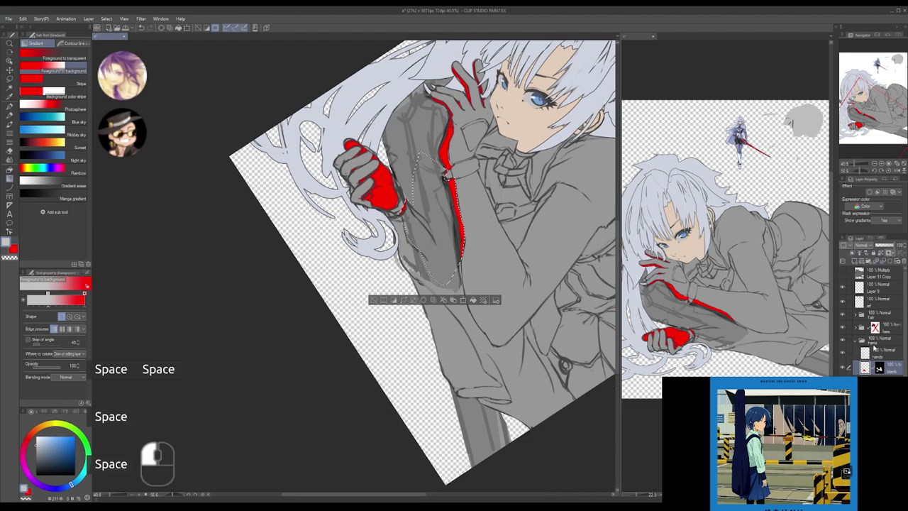
# - Outline a long pointed accent on the resting sleeve below the glove cuff by drawing on the blank layer's mask with the pen
pyautogui.click(880, 369)
pyautogui.moveTo(443, 260); pyautogui.dragTo(453, 261)
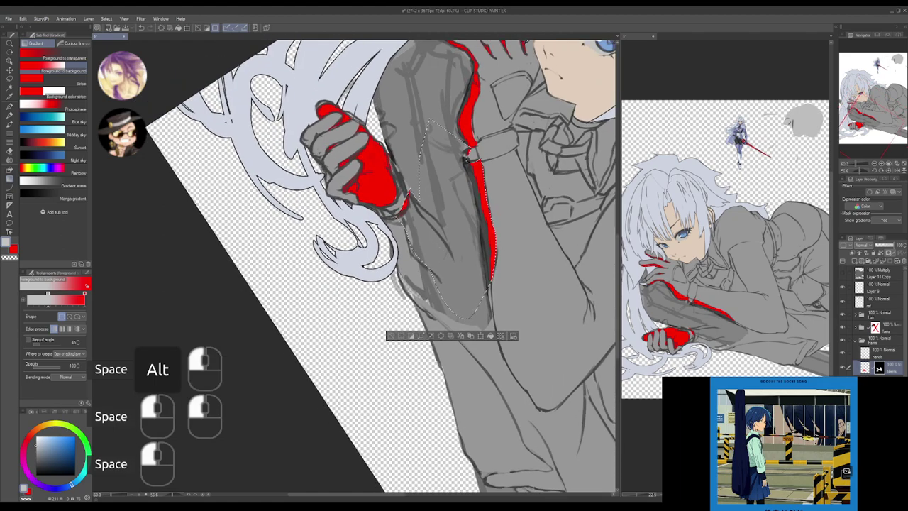
pyautogui.press('p')
pyautogui.press('p')
pyautogui.moveTo(410, 197); pyautogui.dragTo(409, 195)
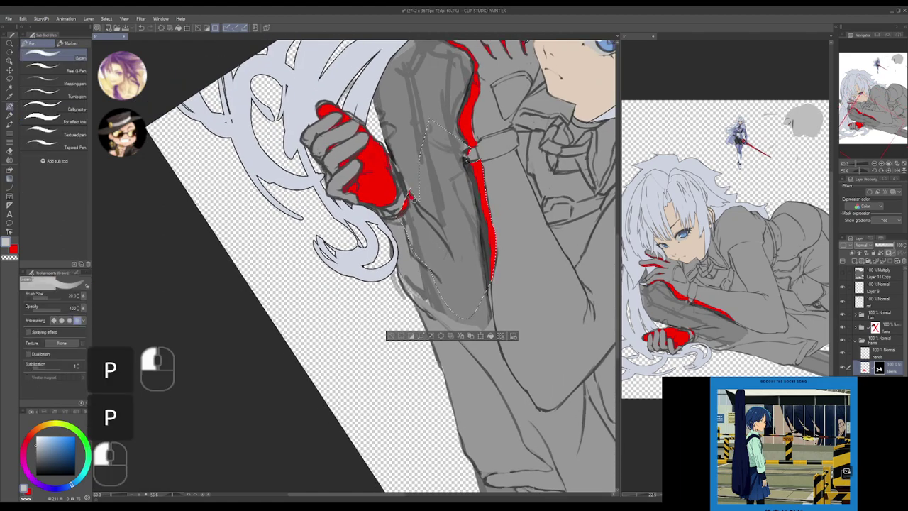
pyautogui.hotkey('ctrl', 'z')
pyautogui.hotkey('ctrl', 'z')
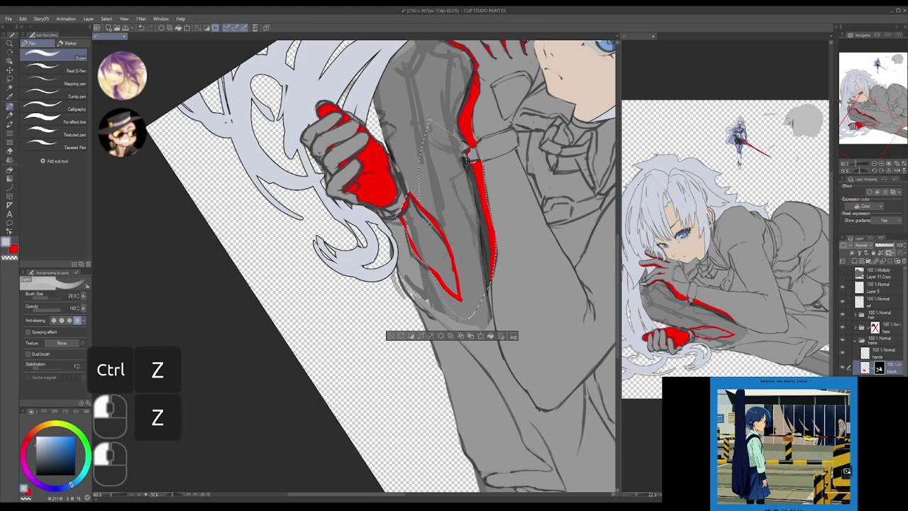
# - Fill the inside of the pointed sleeve accent on the mask with Close and fill, and deselect
pyautogui.press('g')
pyautogui.moveTo(437, 202); pyautogui.dragTo(418, 190)
pyautogui.press('space')
pyautogui.moveTo(549, 221); pyautogui.dragTo(494, 286)
pyautogui.hotkey('alt', 'space')
pyautogui.moveTo(494, 285)
pyautogui.mouseDown()
pyautogui.moveTo(455, 296)
pyautogui.moveTo(512, 228)
pyautogui.moveTo(469, 301)
pyautogui.moveTo(497, 269)
pyautogui.mouseUp()
pyautogui.hotkey('shift', 'space')
pyautogui.press('space')
pyautogui.hotkey('ctrl', 'd')
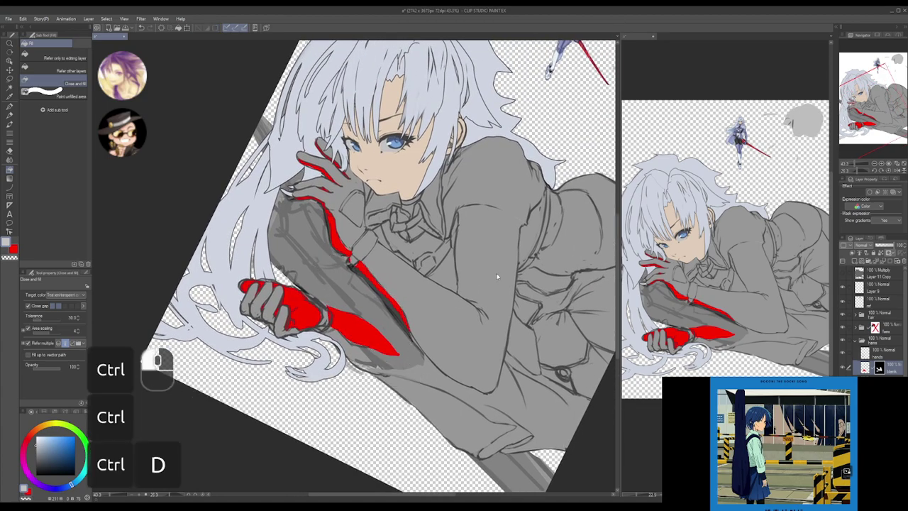
# - Switch from the mask to the blank layer itself and lasso the fold at the upper front corner of the raised arm's sleeve
pyautogui.moveTo(484, 275); pyautogui.dragTo(520, 233)
pyautogui.press('space')
pyautogui.moveTo(489, 228); pyautogui.dragTo(506, 267)
pyautogui.hotkey('alt', 'space')
pyautogui.moveTo(444, 263); pyautogui.dragTo(473, 254)
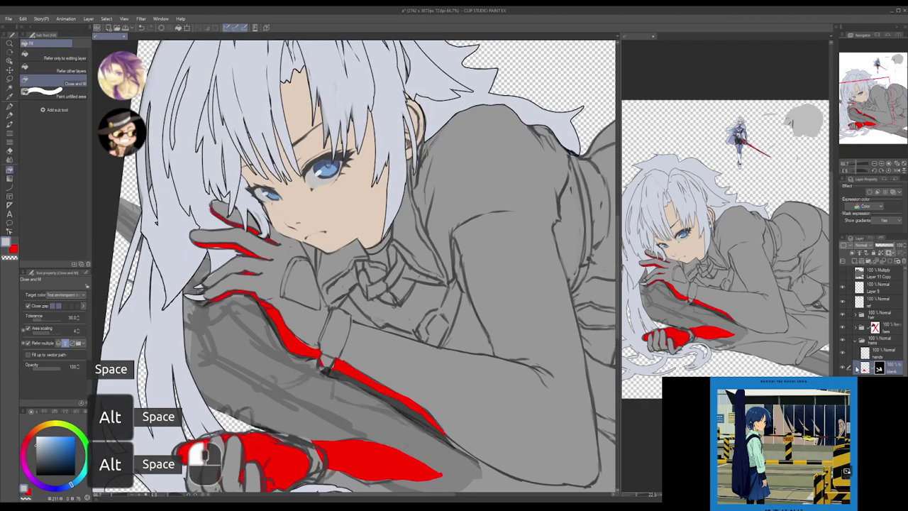
pyautogui.click(865, 369)
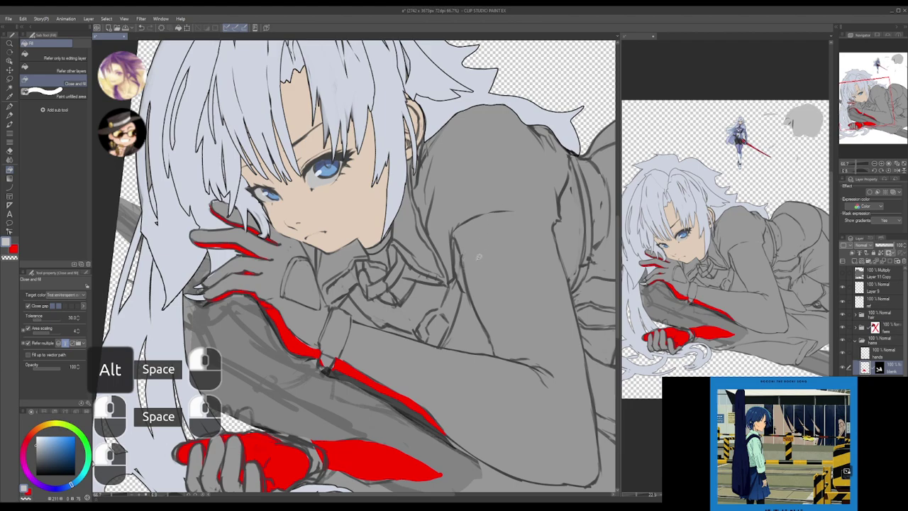
pyautogui.moveTo(466, 271); pyautogui.dragTo(484, 215)
pyautogui.hotkey('ctrl', 'z')
pyautogui.press('m')
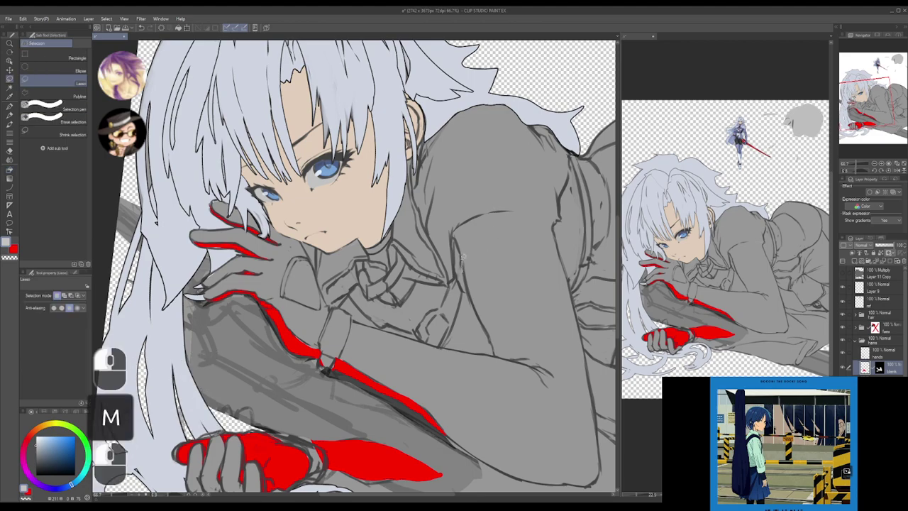
pyautogui.moveTo(475, 237)
pyautogui.mouseDown()
pyautogui.moveTo(482, 217)
pyautogui.moveTo(448, 200)
pyautogui.moveTo(462, 261)
pyautogui.mouseUp()
pyautogui.moveTo(473, 207); pyautogui.dragTo(478, 183)
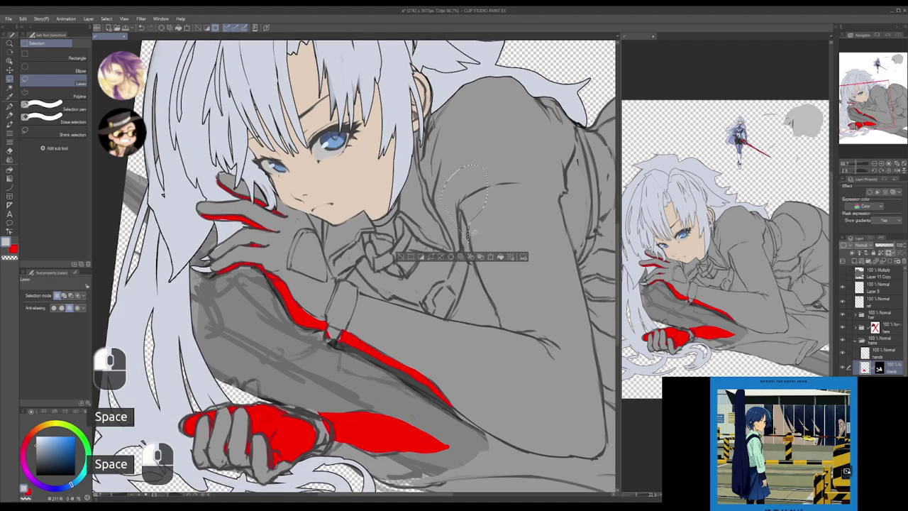
# - Fill the lassoed upper-sleeve fold with red using the Gradient tool and deselect
pyautogui.press('g')
pyautogui.press('g')
pyautogui.moveTo(565, 313); pyautogui.dragTo(552, 294)
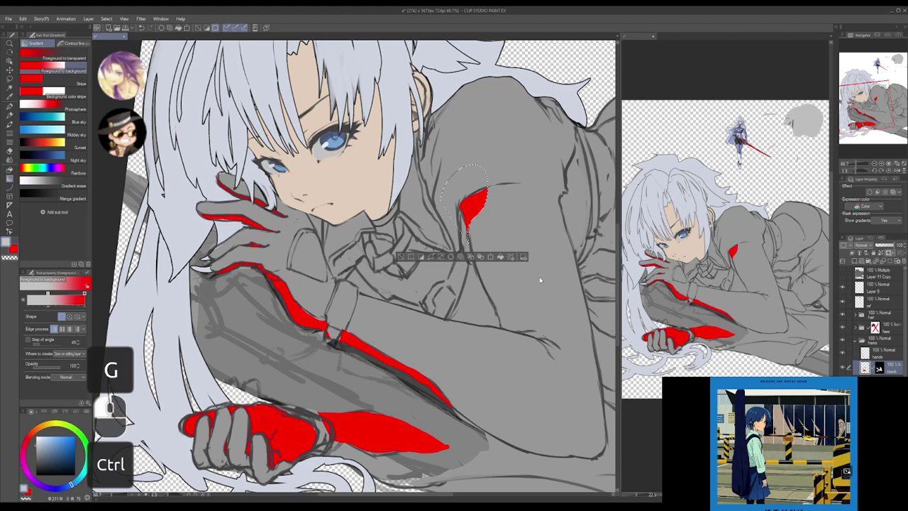
pyautogui.hotkey('ctrl', 'd')
pyautogui.moveTo(503, 221); pyautogui.dragTo(504, 231)
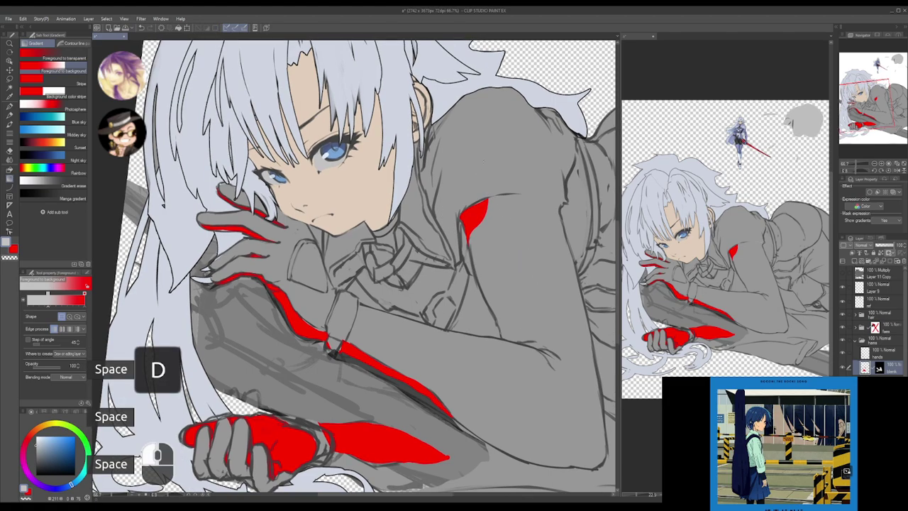
# - Trim the red patch on the upper sleeve to a small diamond, undoing the unwanted strokes
pyautogui.moveTo(492, 186)
pyautogui.mouseDown()
pyautogui.moveTo(513, 272)
pyautogui.moveTo(507, 238)
pyautogui.mouseUp()
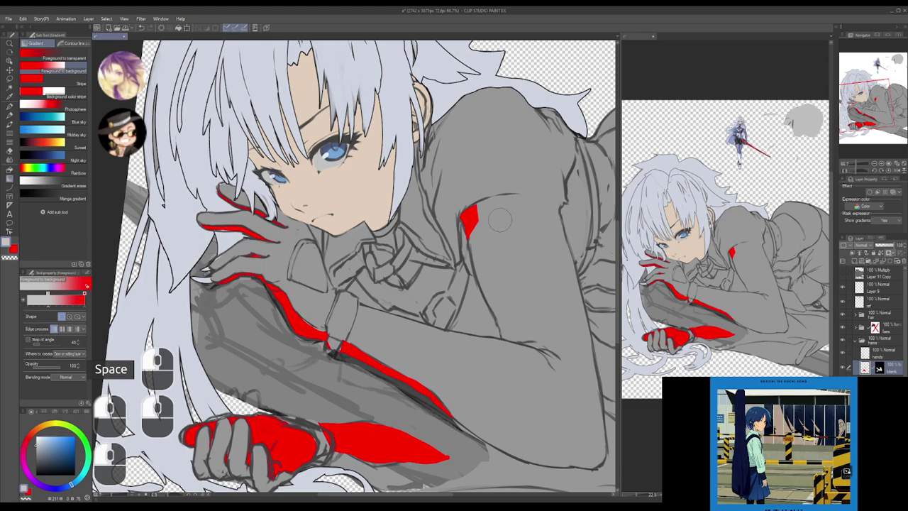
pyautogui.hotkey('ctrl', 'z')
pyautogui.hotkey('ctrl', 'z')
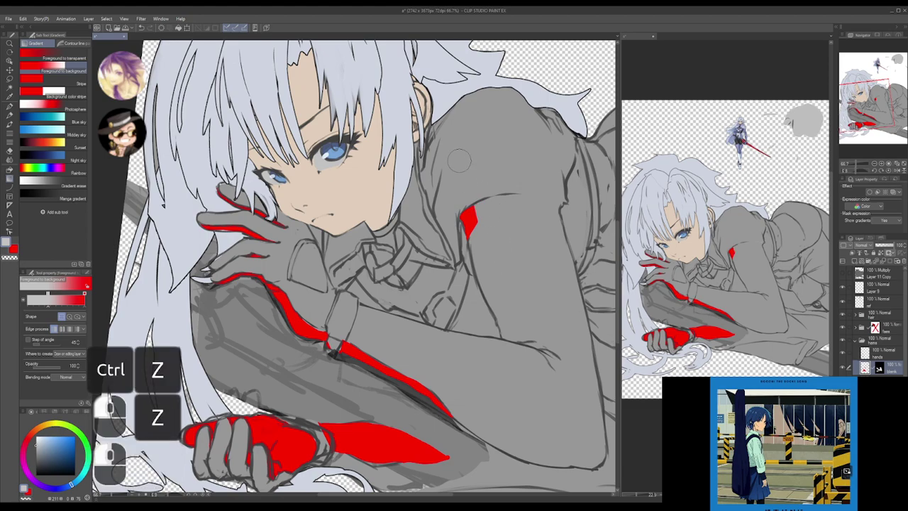
pyautogui.hotkey('ctrl', 'z')
# - Select the outline of the raised arm's sleeve and make the blank layer's mask active
pyautogui.moveTo(537, 223); pyautogui.dragTo(530, 214)
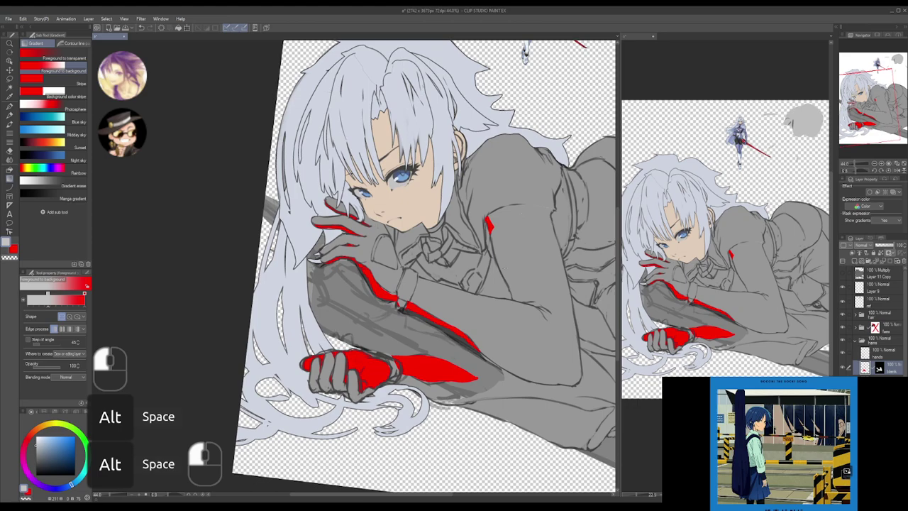
pyautogui.moveTo(531, 255); pyautogui.dragTo(488, 245)
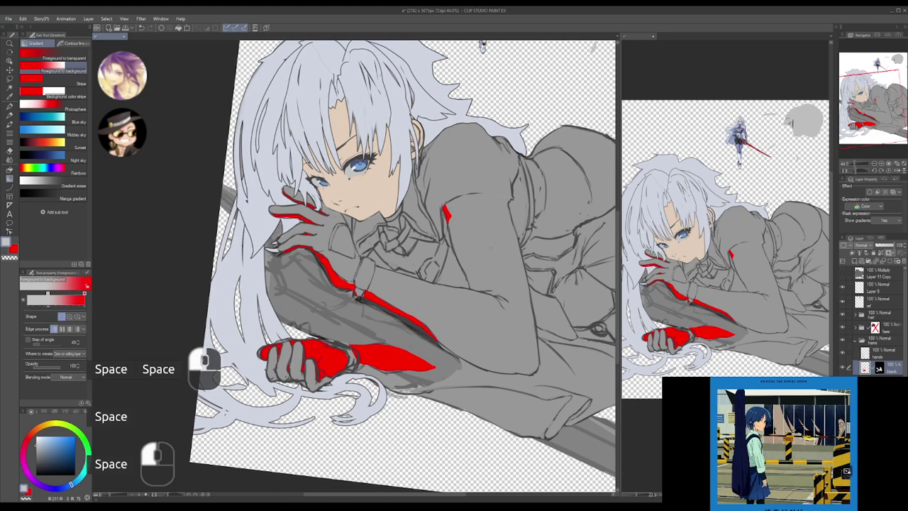
pyautogui.moveTo(555, 256); pyautogui.dragTo(519, 290)
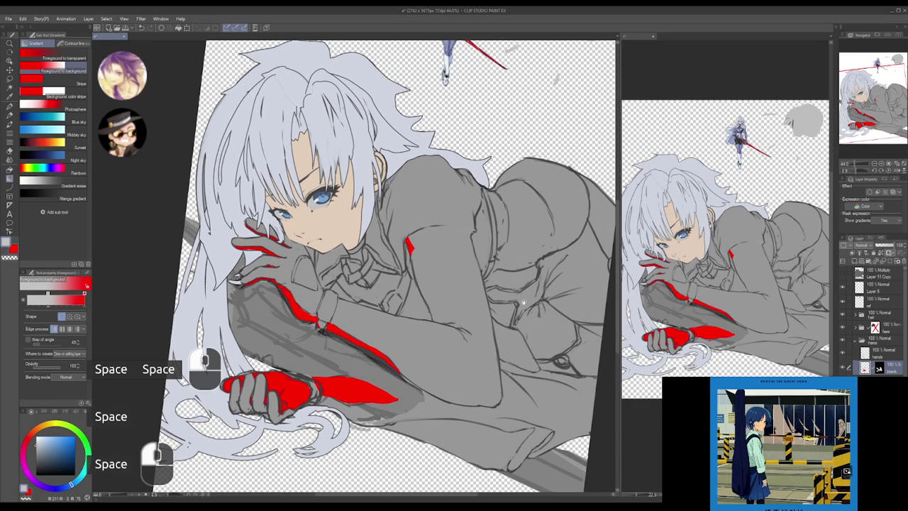
pyautogui.moveTo(517, 292); pyautogui.dragTo(528, 280)
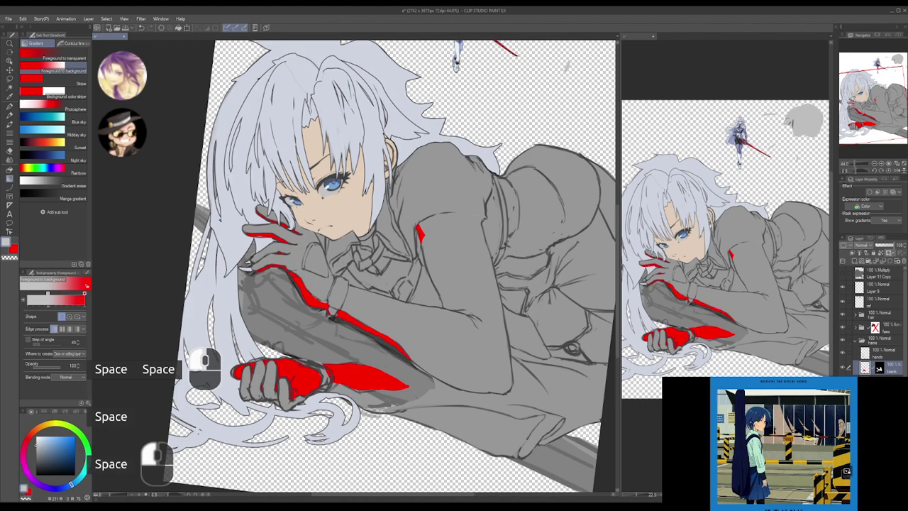
pyautogui.keyDown('ctrl'); pyautogui.click(474, 334); pyautogui.keyUp('ctrl')
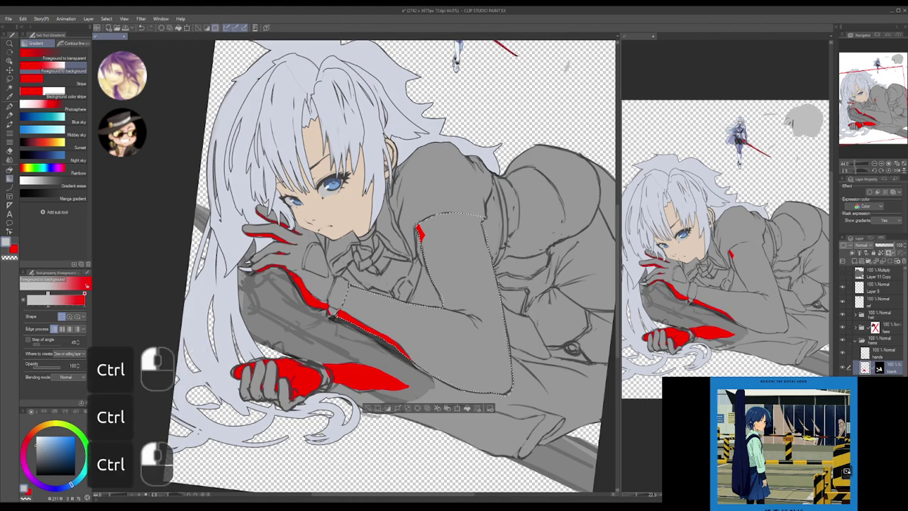
pyautogui.moveTo(532, 362); pyautogui.dragTo(566, 321)
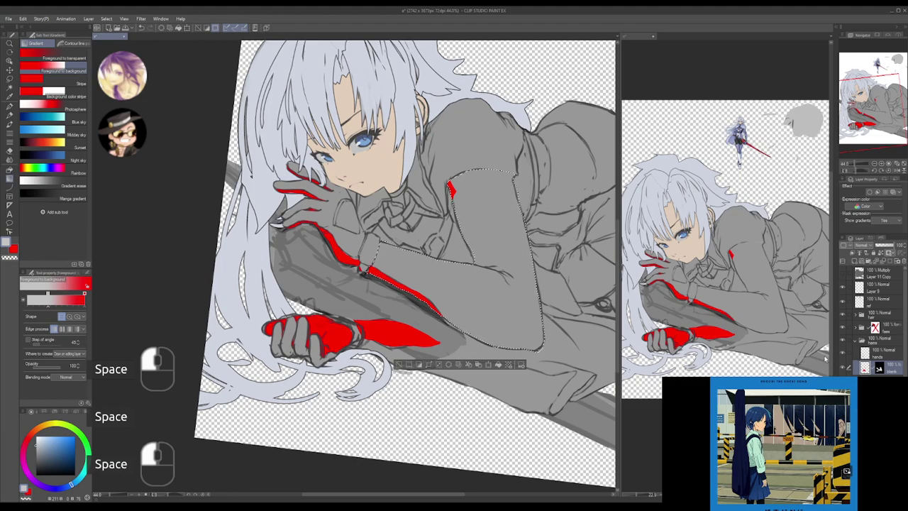
pyautogui.click(883, 367)
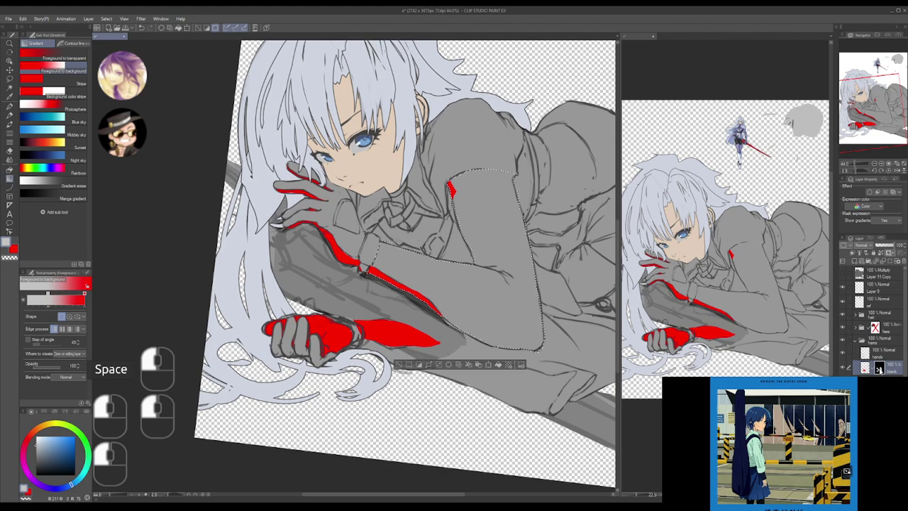
# - Try moving the masked blank layer out of its folder to just below the face folder
pyautogui.moveTo(880, 367); pyautogui.dragTo(866, 340)
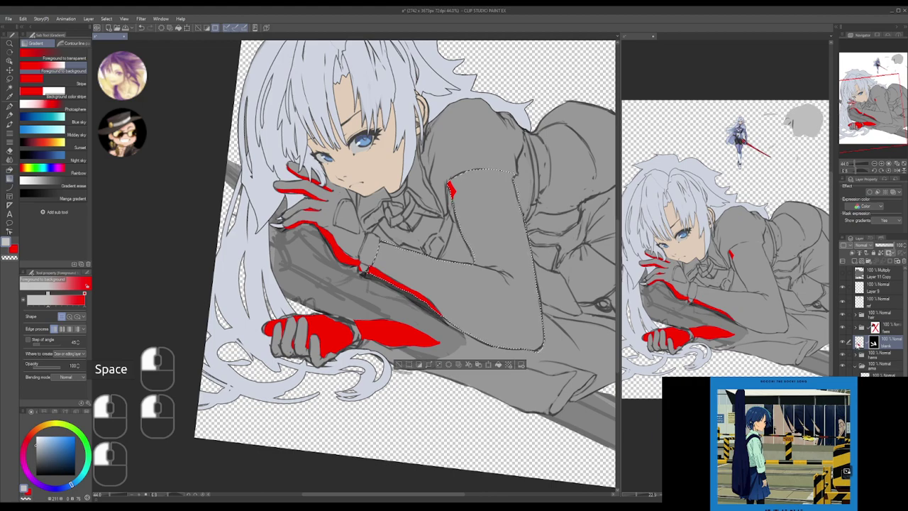
pyautogui.hotkey('ctrl', 'z')
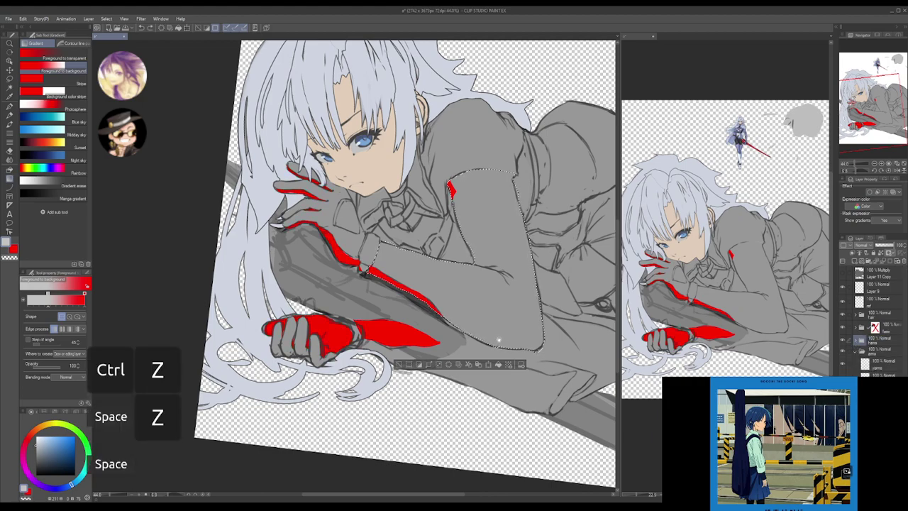
# - Move the masked blank layer out of the hands folder to just above the hair folder
pyautogui.moveTo(518, 324); pyautogui.dragTo(522, 345)
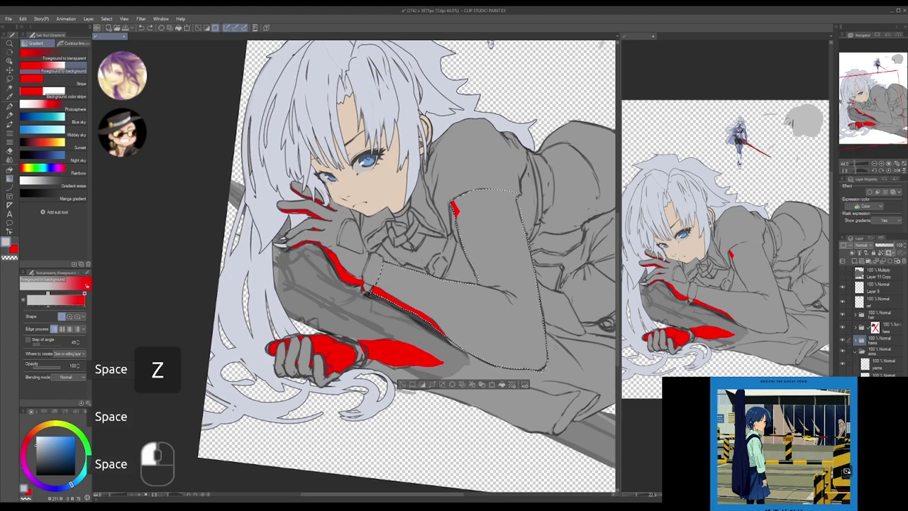
pyautogui.moveTo(425, 284); pyautogui.dragTo(423, 259)
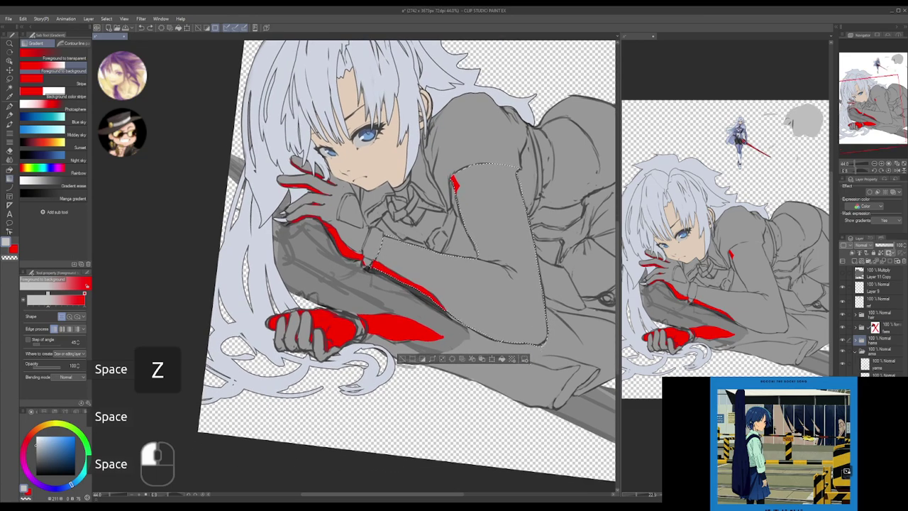
pyautogui.hotkey('ctrl', 'd')
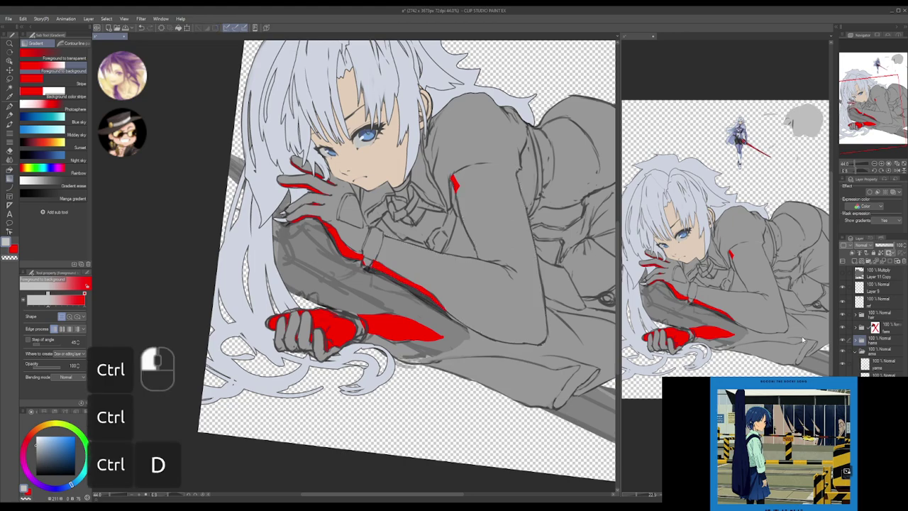
pyautogui.hotkey('ctrl', 'z')
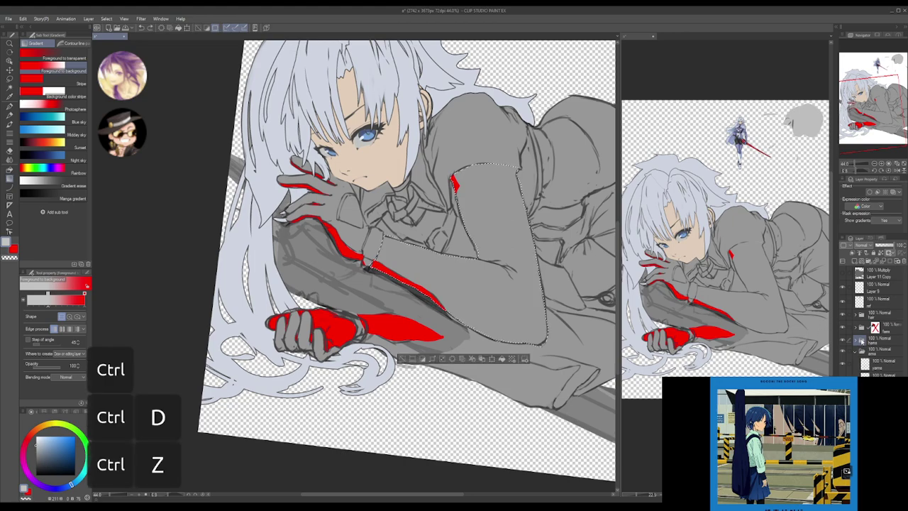
pyautogui.click(854, 341)
pyautogui.moveTo(865, 366); pyautogui.dragTo(866, 312)
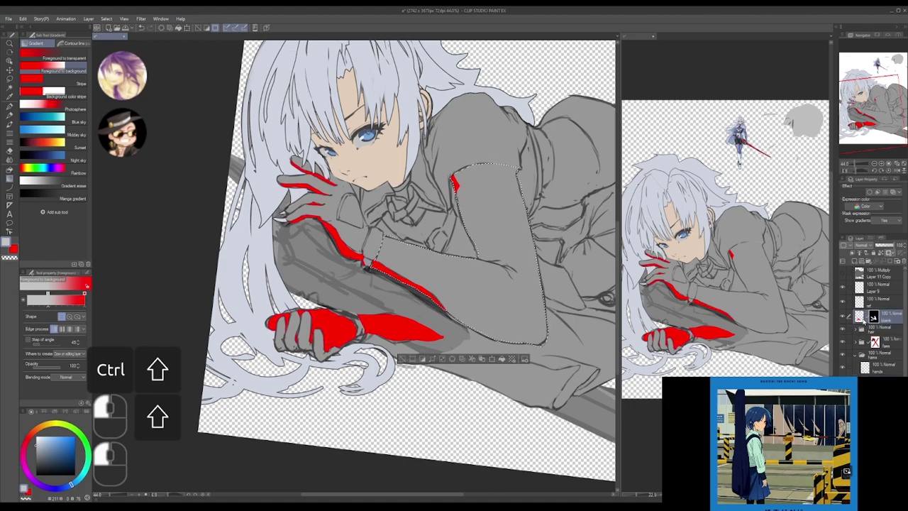
# - Clear the raised-sleeve selection and save the drawing
pyautogui.moveTo(539, 322)
pyautogui.mouseDown()
pyautogui.moveTo(547, 335)
pyautogui.moveTo(535, 318)
pyautogui.mouseUp()
pyautogui.hotkey('ctrl', 'd')
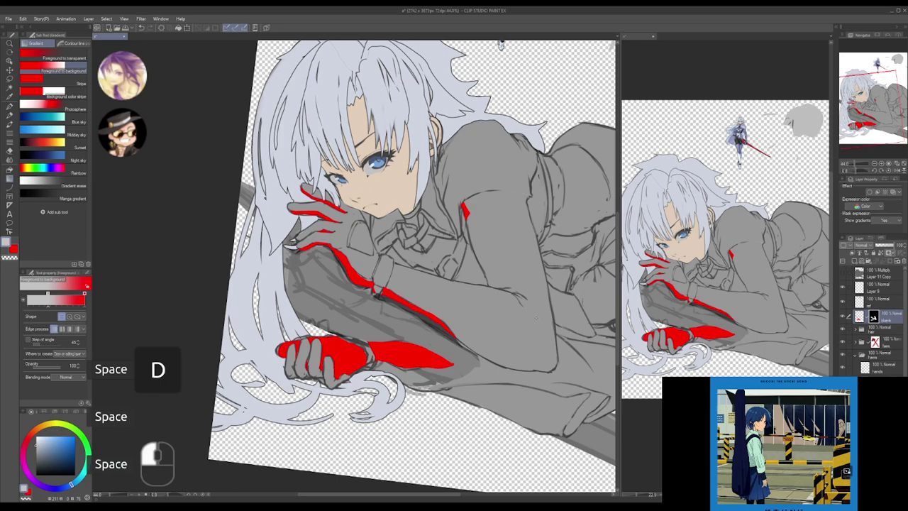
pyautogui.hotkey('ctrl', 's')
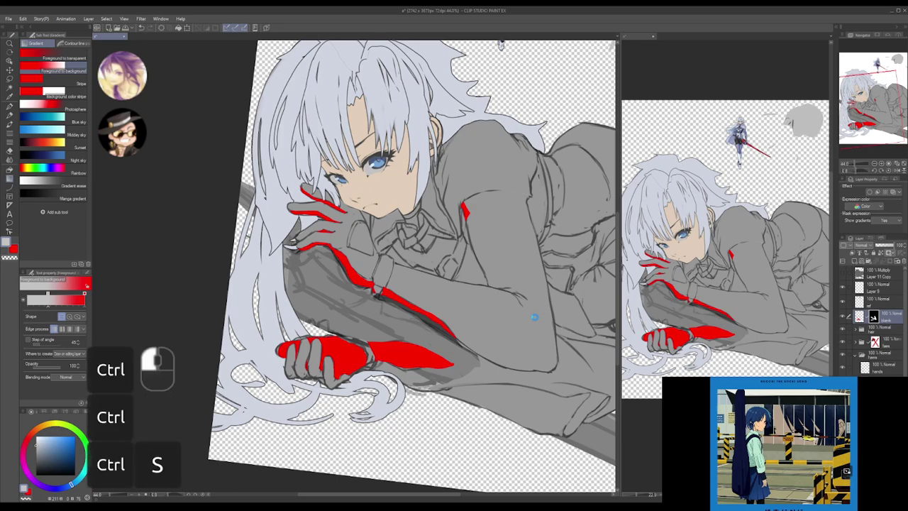
# - Move the blank layer below the glove layers in the hands folder and mask its red shapes out of the layer above
pyautogui.moveTo(864, 320); pyautogui.dragTo(861, 367)
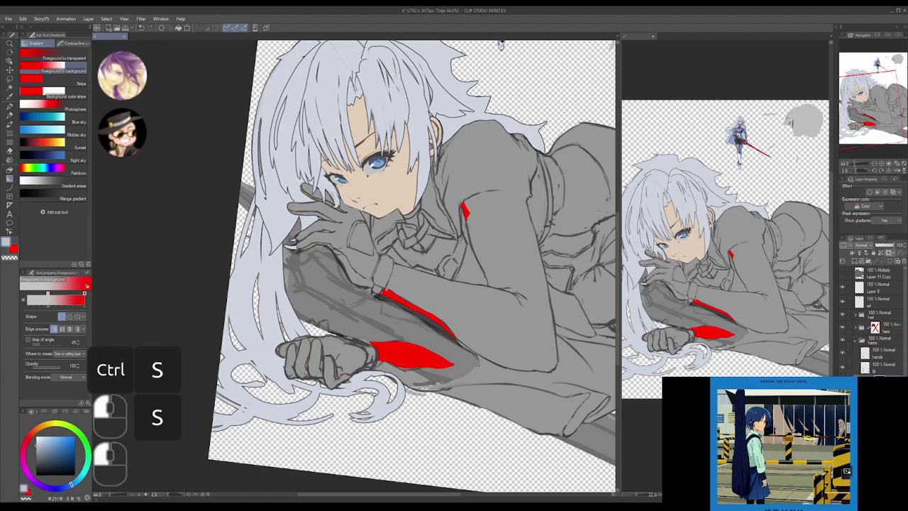
pyautogui.keyDown('ctrl'); pyautogui.click(865, 379); pyautogui.keyUp('ctrl')
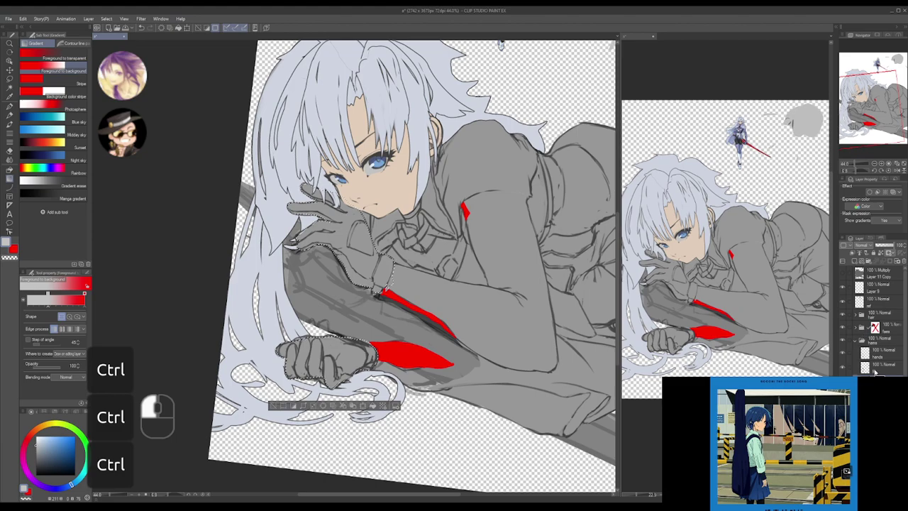
pyautogui.keyDown('ctrl'); pyautogui.click(860, 341); pyautogui.keyUp('ctrl')
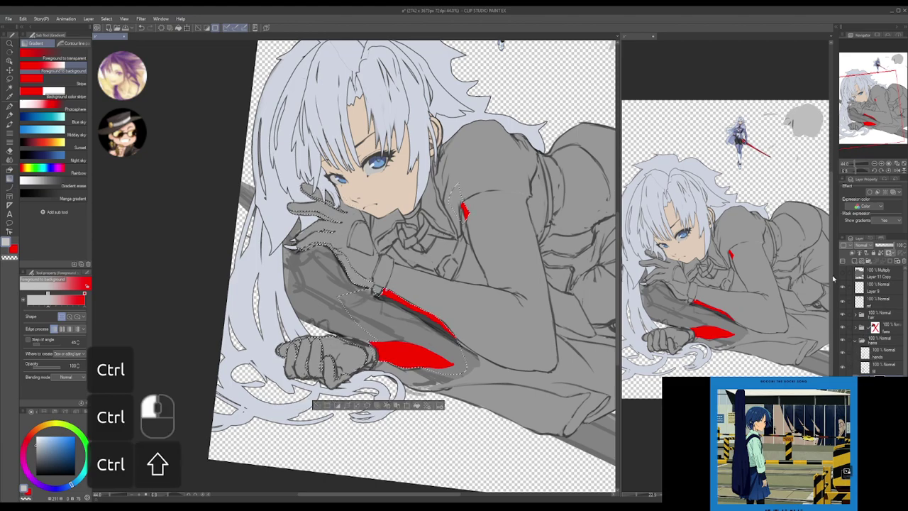
pyautogui.hotkey('ctrl', 'shift', 'i')
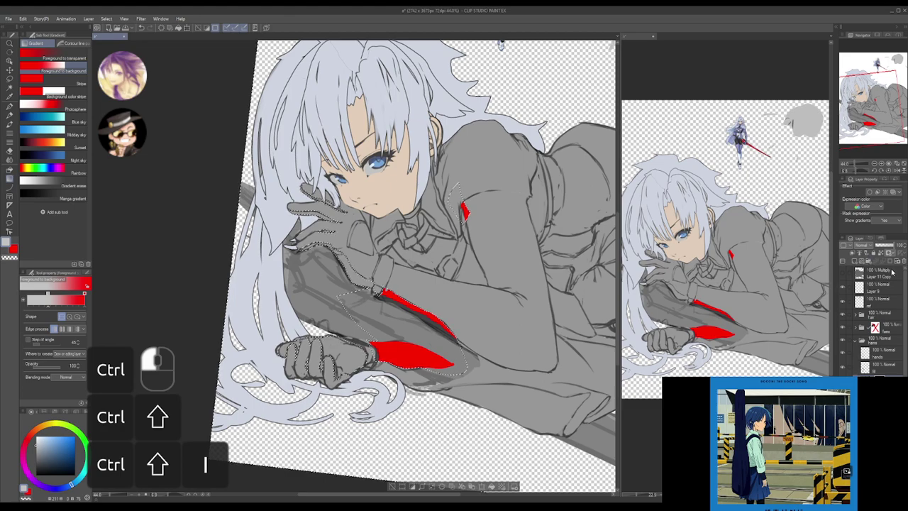
pyautogui.click(878, 366)
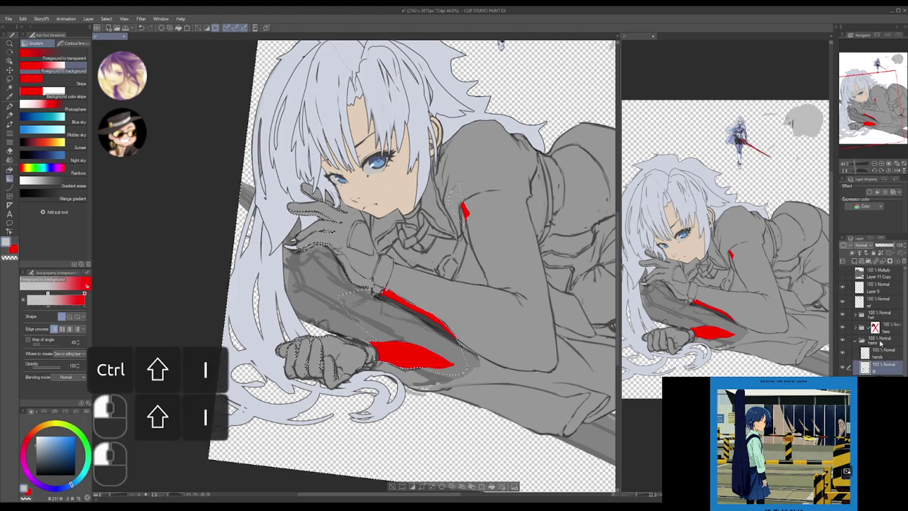
pyautogui.click(890, 262)
# - Choose a lower layer and lasso the neck area between the chin, the collar and the bow
pyautogui.moveTo(515, 367); pyautogui.dragTo(543, 341)
pyautogui.keyDown('alt'); pyautogui.click(503, 335); pyautogui.keyUp('alt')
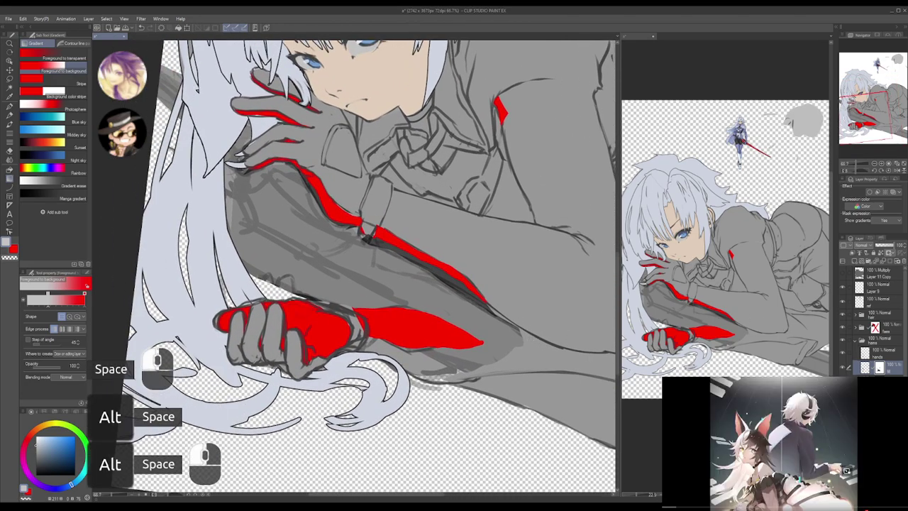
pyautogui.click(886, 381)
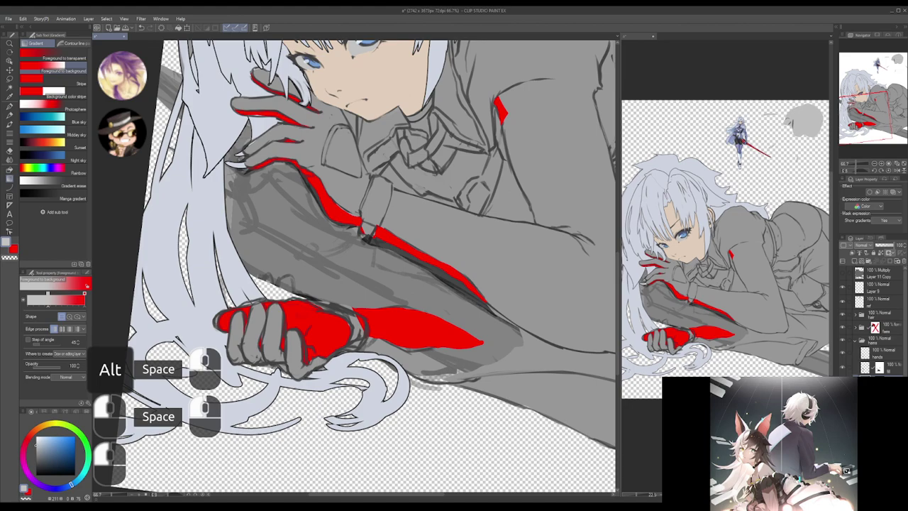
pyautogui.click(846, 470)
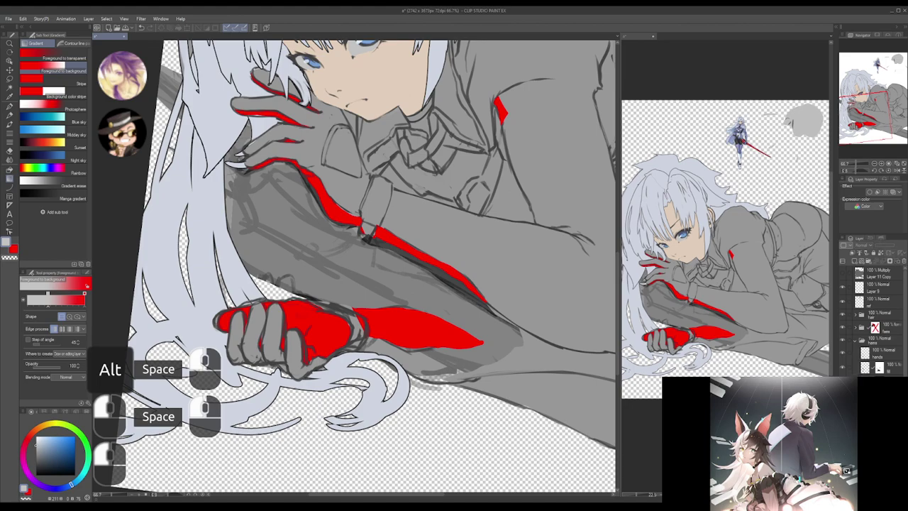
pyautogui.moveTo(454, 249); pyautogui.dragTo(453, 343)
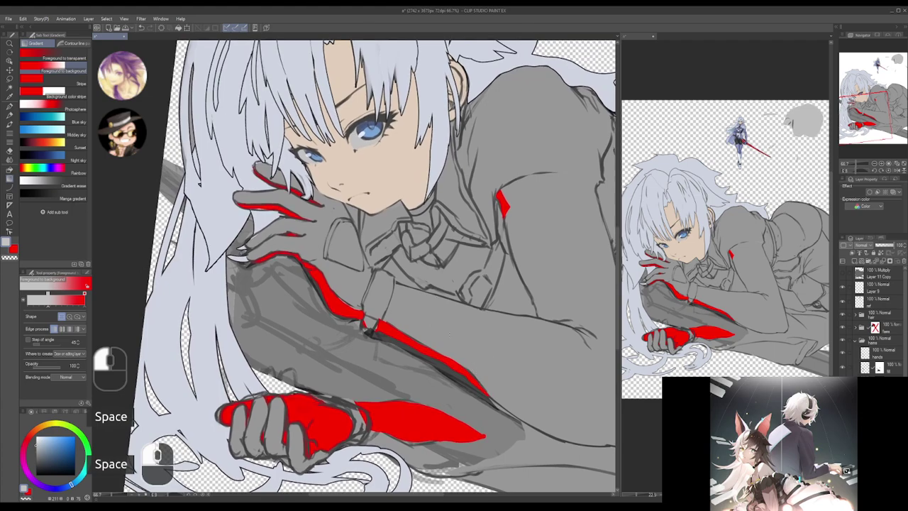
pyautogui.moveTo(417, 259); pyautogui.dragTo(428, 266)
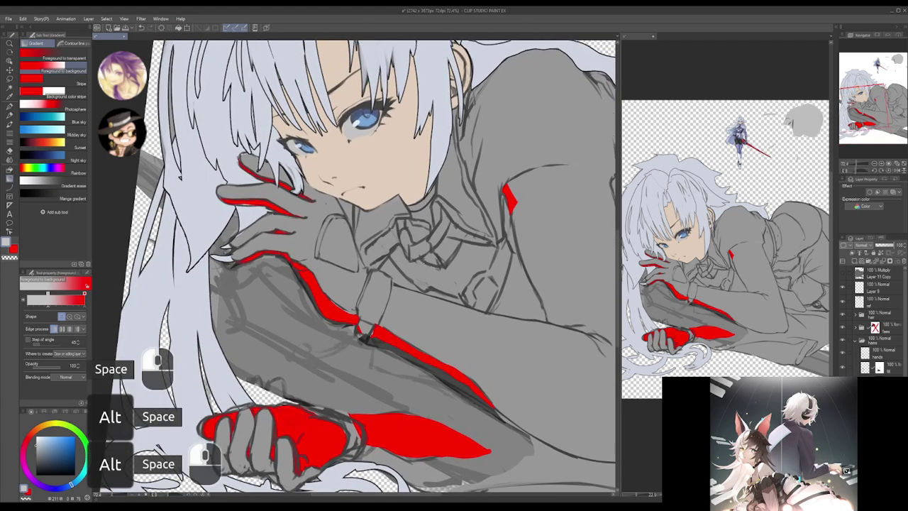
pyautogui.press('m')
pyautogui.press('m')
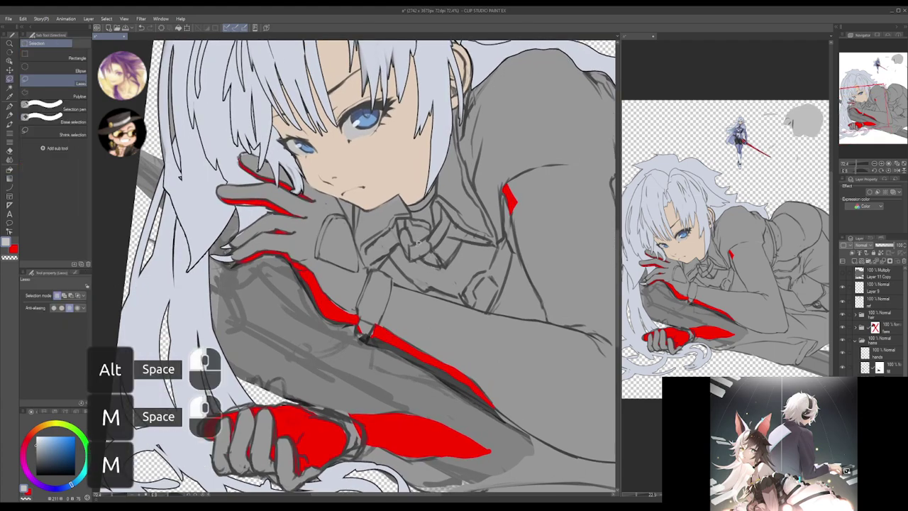
pyautogui.moveTo(422, 242); pyautogui.dragTo(426, 259)
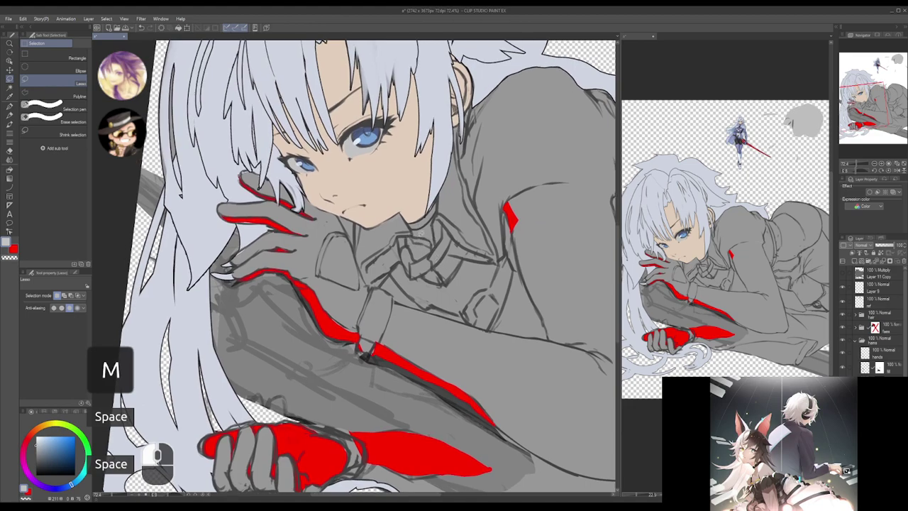
pyautogui.moveTo(419, 235); pyautogui.dragTo(423, 232)
pyautogui.click(431, 226)
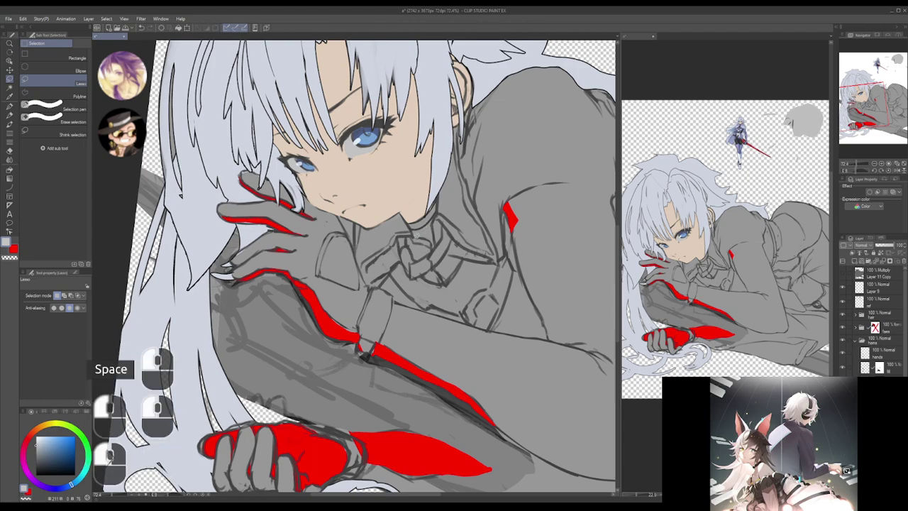
pyautogui.moveTo(416, 234); pyautogui.dragTo(418, 230)
pyautogui.click(439, 211)
pyautogui.moveTo(432, 245); pyautogui.dragTo(420, 234)
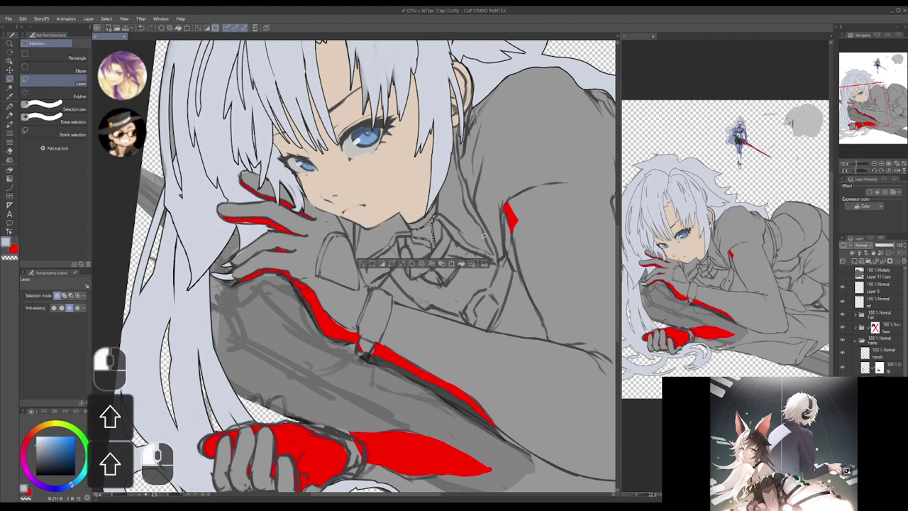
# - Choose the layer for the lassoed neck area, fill it with the Gradient tool and deselect
pyautogui.press('space')
pyautogui.moveTo(490, 222); pyautogui.dragTo(485, 198)
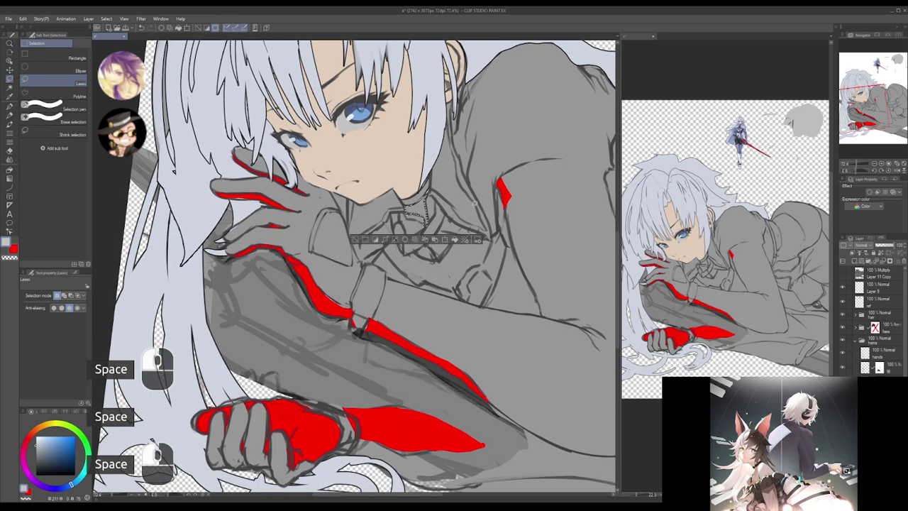
pyautogui.click(879, 411)
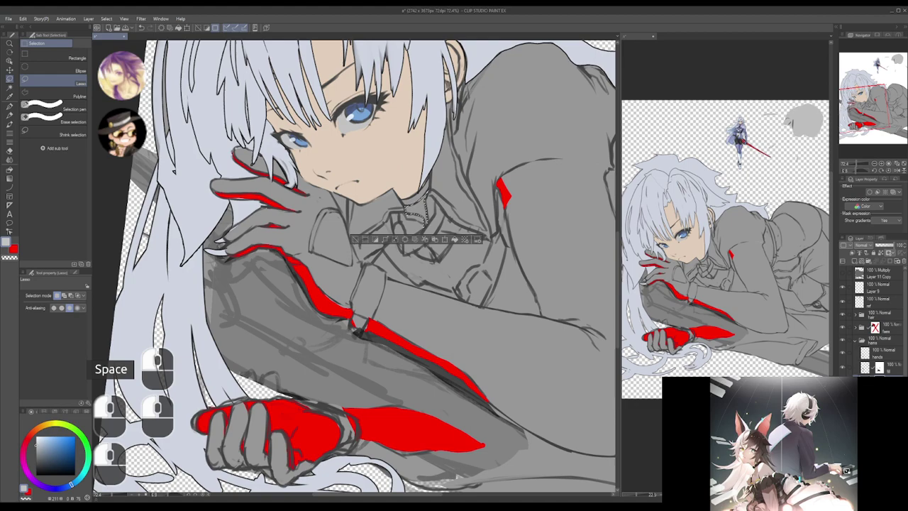
pyautogui.press('g')
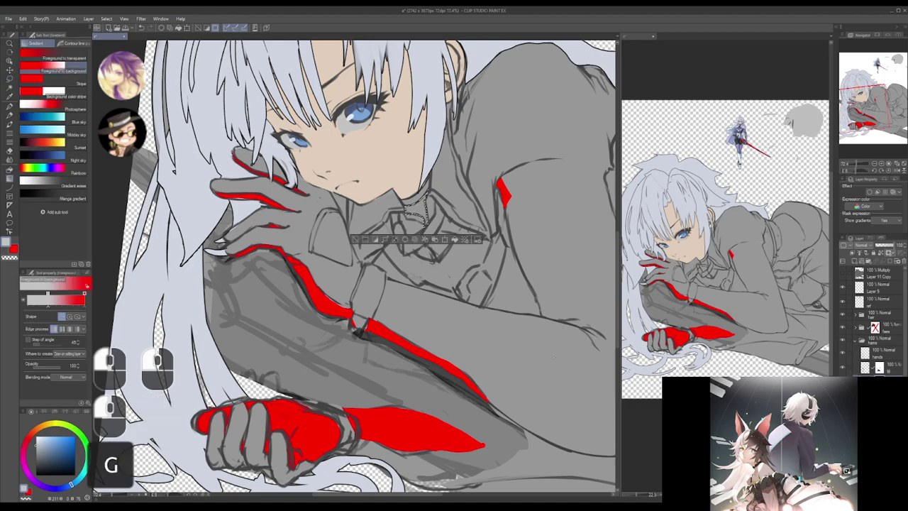
pyautogui.moveTo(575, 231); pyautogui.dragTo(596, 273)
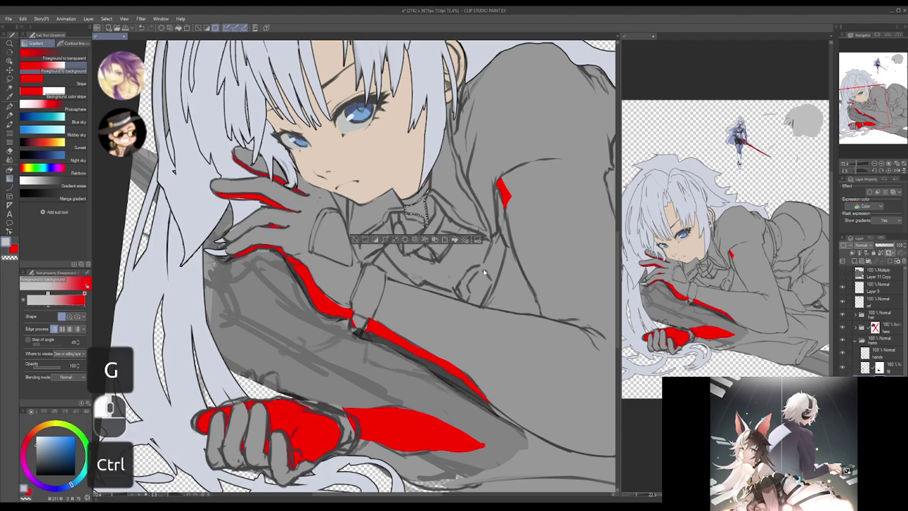
pyautogui.hotkey('ctrl', 'd')
# - Lasso the chest area beside the bow, fill it with the Gradient tool and deselect
pyautogui.press('m')
pyautogui.press('space')
pyautogui.moveTo(442, 236); pyautogui.dragTo(447, 235)
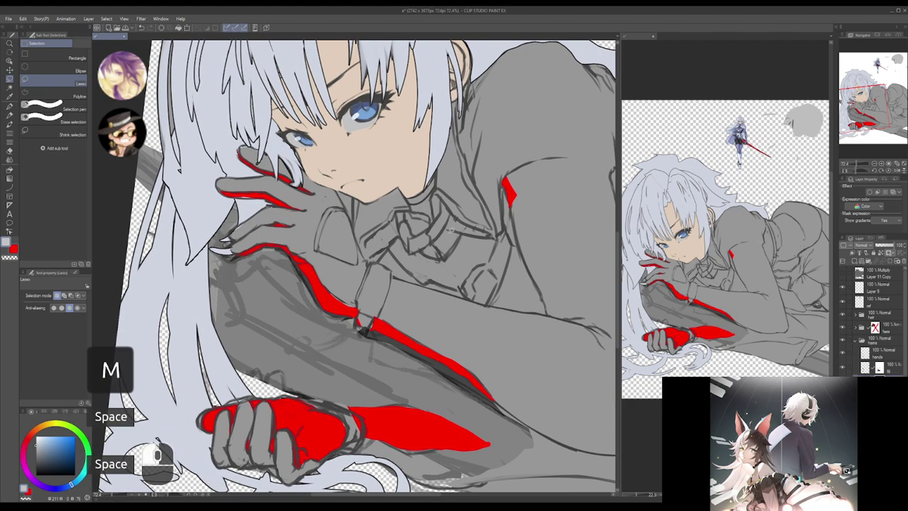
pyautogui.moveTo(461, 232)
pyautogui.mouseDown()
pyautogui.moveTo(434, 256)
pyautogui.moveTo(480, 234)
pyautogui.moveTo(458, 238)
pyautogui.moveTo(440, 227)
pyautogui.moveTo(535, 141)
pyautogui.moveTo(503, 205)
pyautogui.moveTo(503, 239)
pyautogui.moveTo(472, 241)
pyautogui.mouseUp()
pyautogui.press('g')
pyautogui.hotkey('ctrl', 'd')
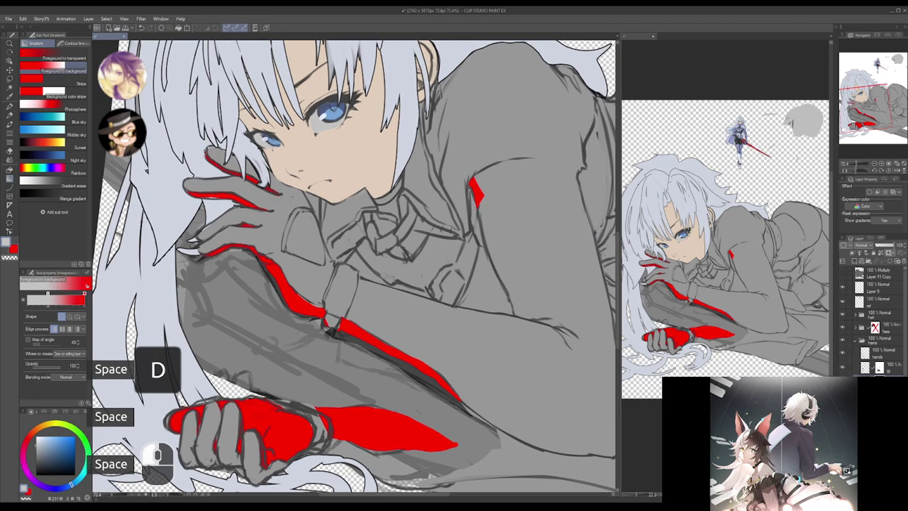
# - Lasso the narrow strip along the jacket's lapel beside the upper sleeve, correcting the added parts with undo and redo
pyautogui.press('m')
pyautogui.press('m')
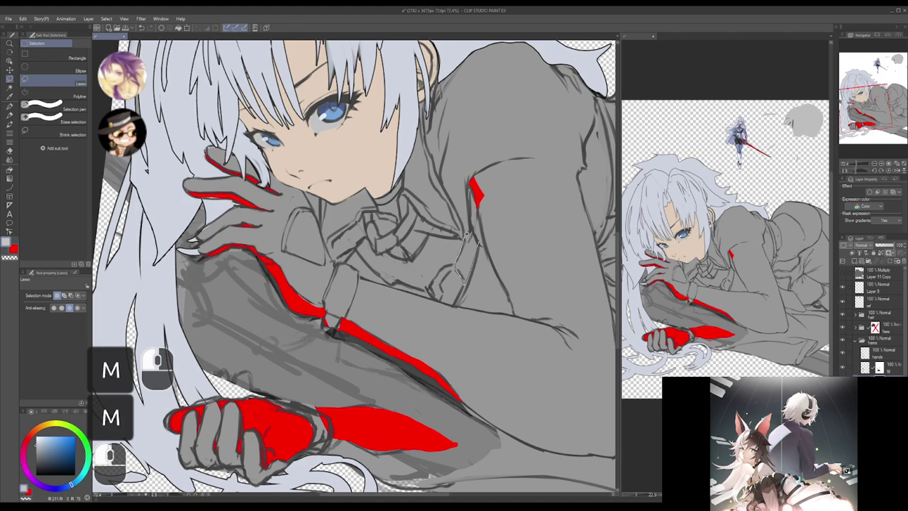
pyautogui.moveTo(470, 237); pyautogui.dragTo(475, 225)
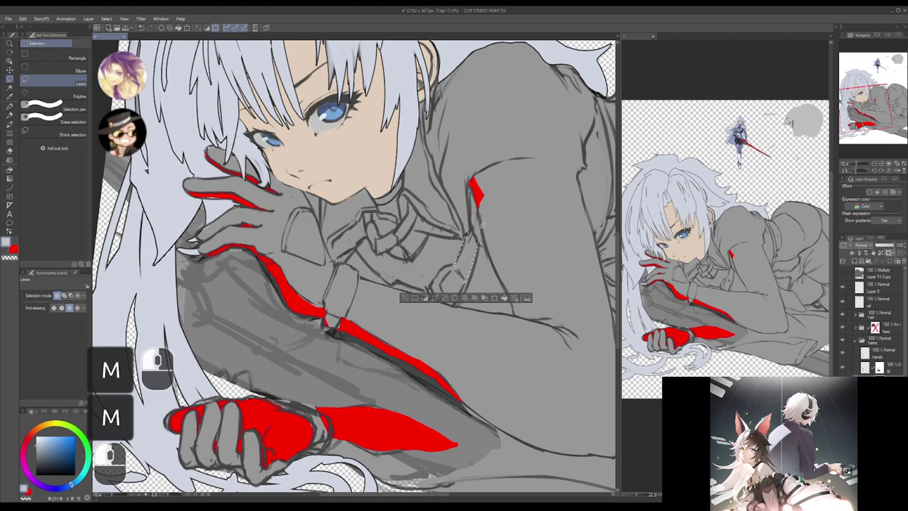
pyautogui.press('shift')
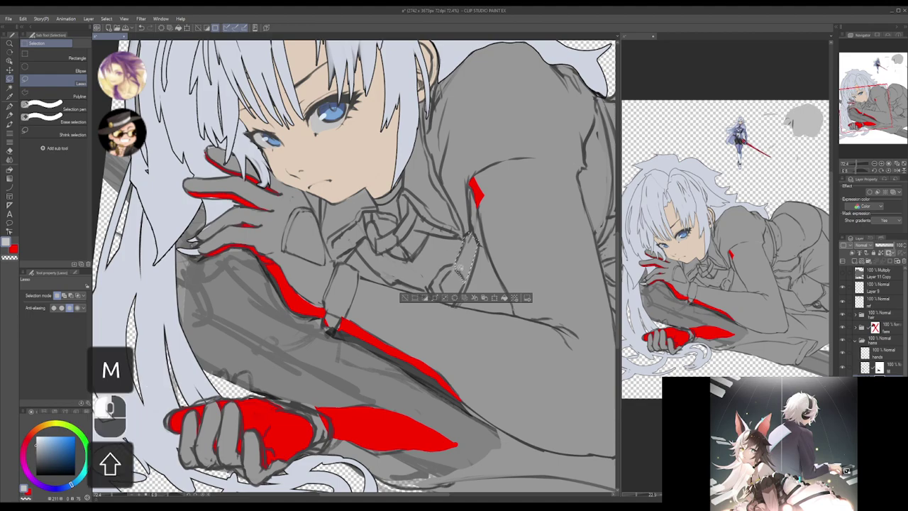
pyautogui.keyDown('shift'); pyautogui.click(457, 268); pyautogui.keyUp('shift')
pyautogui.moveTo(451, 269)
pyautogui.mouseDown()
pyautogui.moveTo(429, 285)
pyautogui.moveTo(453, 261)
pyautogui.moveTo(452, 268)
pyautogui.moveTo(477, 267)
pyautogui.moveTo(449, 270)
pyautogui.mouseUp()
pyautogui.press('alt')
pyautogui.press('alt')
pyautogui.press('alt')
pyautogui.hotkey('ctrl', 'z')
pyautogui.hotkey('ctrl', 'z')
pyautogui.hotkey('ctrl', 'shift', 'z')
pyautogui.hotkey('ctrl', 'z')
pyautogui.hotkey('ctrl', 'shift', 'z')
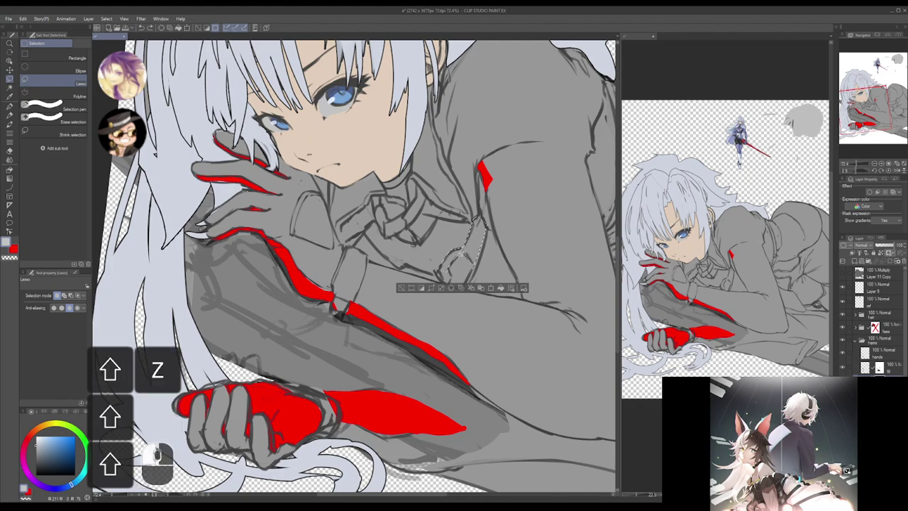
# - Extend the lapel selection across the chest along the raised forearm to the cuff, fill it with the Gradient tool and deselect
pyautogui.moveTo(466, 253); pyautogui.dragTo(473, 238)
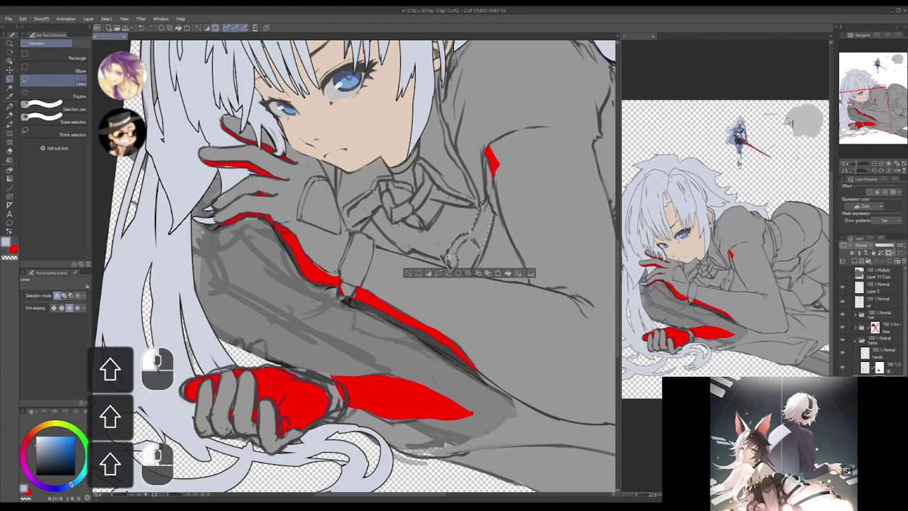
pyautogui.moveTo(451, 267); pyautogui.dragTo(447, 258)
pyautogui.moveTo(415, 210); pyautogui.dragTo(448, 216)
pyautogui.moveTo(489, 259); pyautogui.dragTo(481, 267)
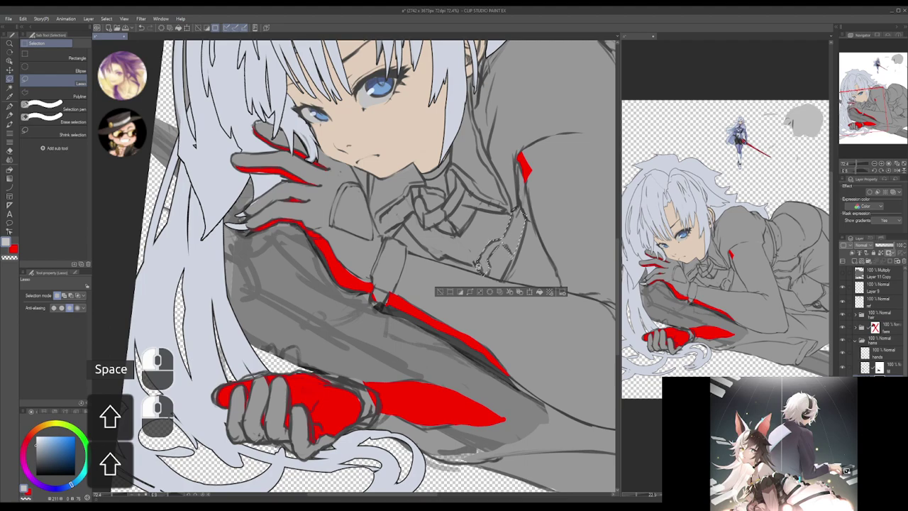
pyautogui.moveTo(480, 266)
pyautogui.mouseDown()
pyautogui.moveTo(439, 257)
pyautogui.moveTo(407, 227)
pyautogui.moveTo(399, 232)
pyautogui.moveTo(431, 256)
pyautogui.mouseUp()
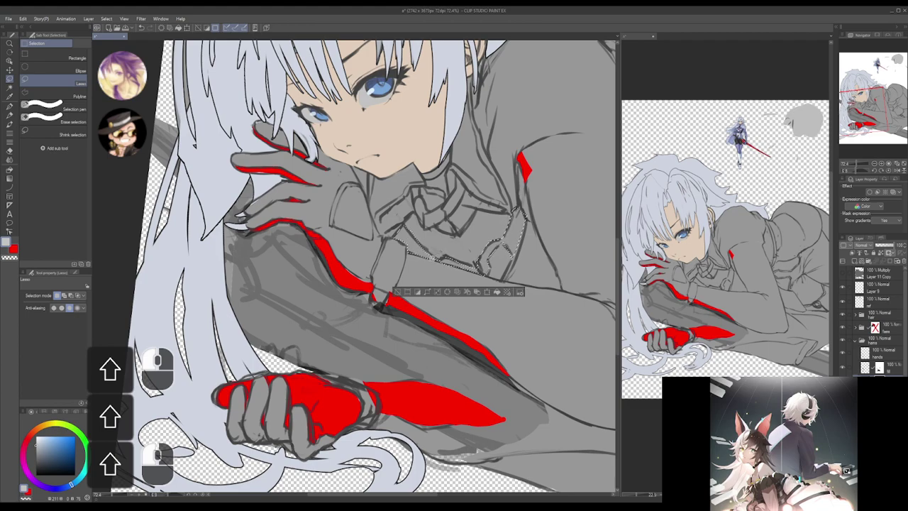
pyautogui.moveTo(441, 261); pyautogui.dragTo(389, 295)
pyautogui.press('g')
pyautogui.moveTo(460, 252); pyautogui.dragTo(449, 277)
pyautogui.hotkey('ctrl', 'd')
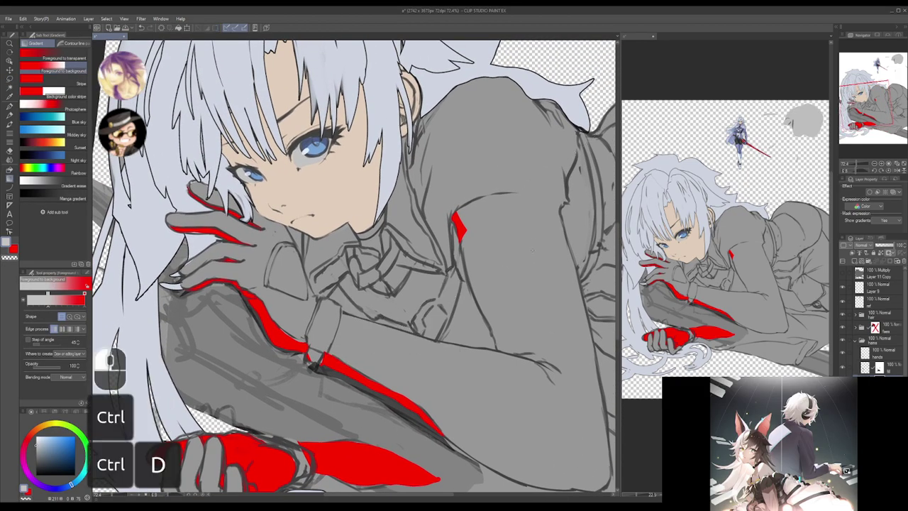
# - Lasso the narrow jacket panel at the waist, just behind the upper arm
pyautogui.moveTo(538, 237); pyautogui.dragTo(493, 228)
pyautogui.moveTo(588, 251); pyautogui.dragTo(573, 251)
pyautogui.moveTo(573, 251); pyautogui.dragTo(499, 238)
pyautogui.press('m')
pyautogui.press('m')
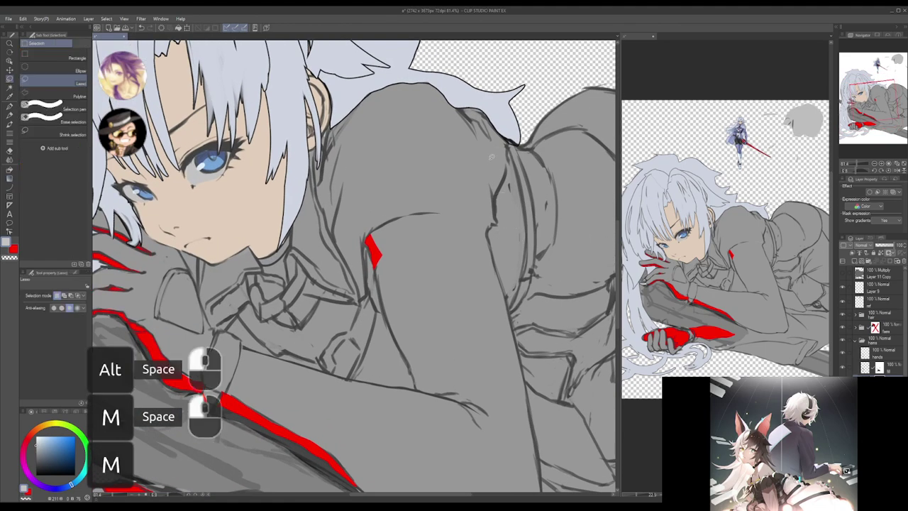
pyautogui.moveTo(507, 151)
pyautogui.mouseDown()
pyautogui.moveTo(489, 232)
pyautogui.moveTo(510, 307)
pyautogui.moveTo(528, 292)
pyautogui.moveTo(537, 248)
pyautogui.moveTo(535, 192)
pyautogui.moveTo(512, 144)
pyautogui.mouseUp()
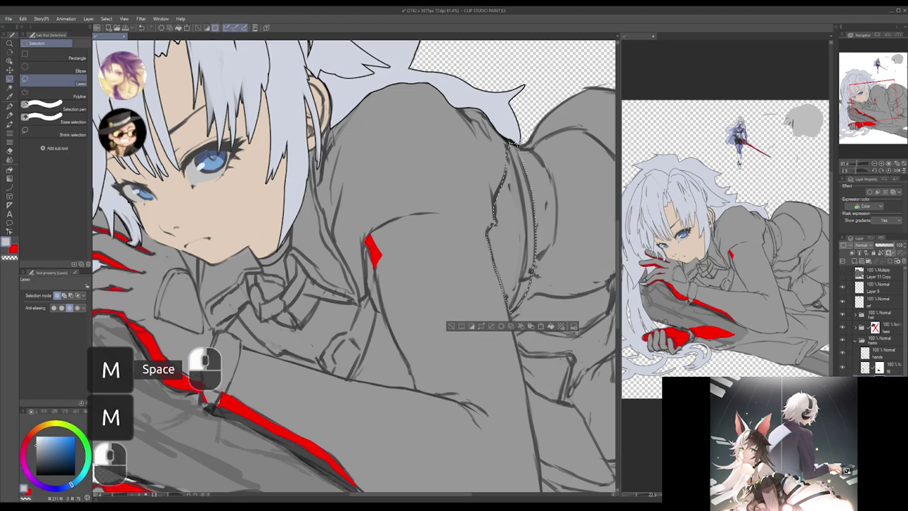
# - Extend the waist selection to the next curved seam, fill it with the Gradient tool and deselect
pyautogui.moveTo(539, 180); pyautogui.dragTo(523, 183)
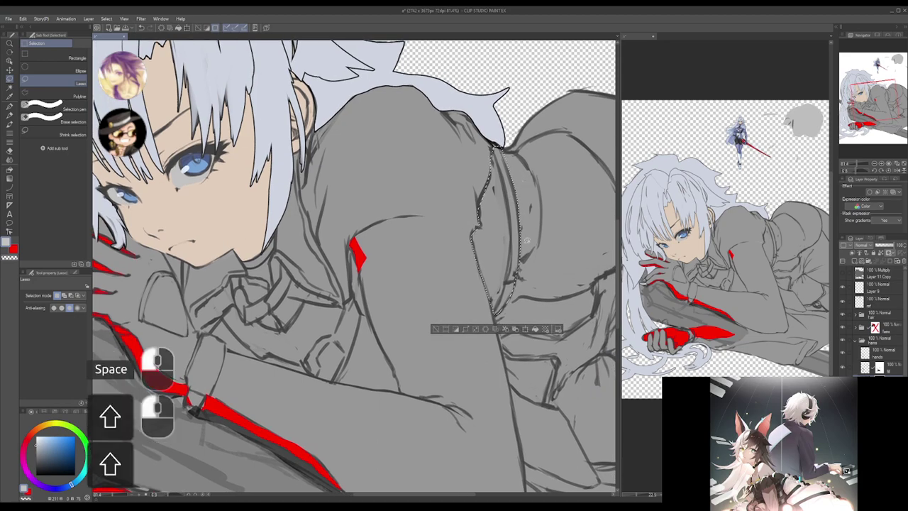
pyautogui.moveTo(525, 260)
pyautogui.mouseDown()
pyautogui.moveTo(539, 223)
pyautogui.moveTo(541, 176)
pyautogui.mouseUp()
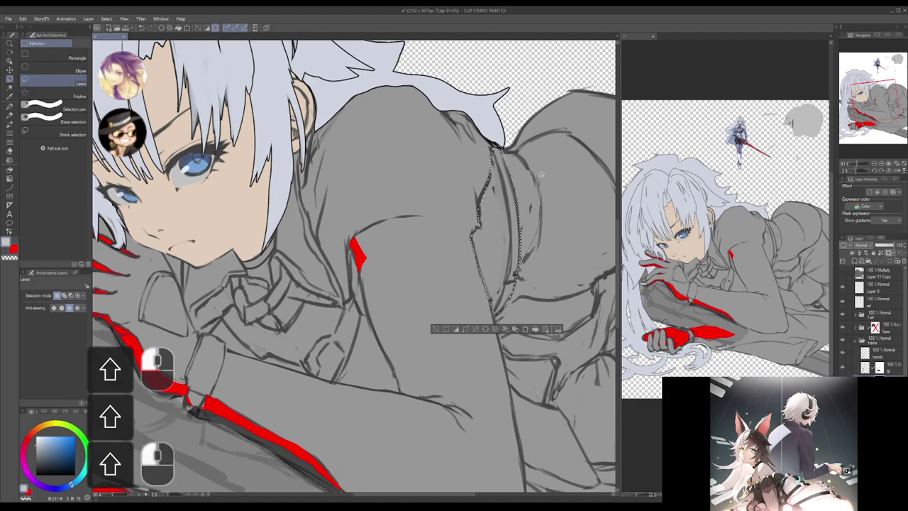
pyautogui.moveTo(505, 150)
pyautogui.mouseDown()
pyautogui.moveTo(529, 161)
pyautogui.moveTo(543, 188)
pyautogui.mouseUp()
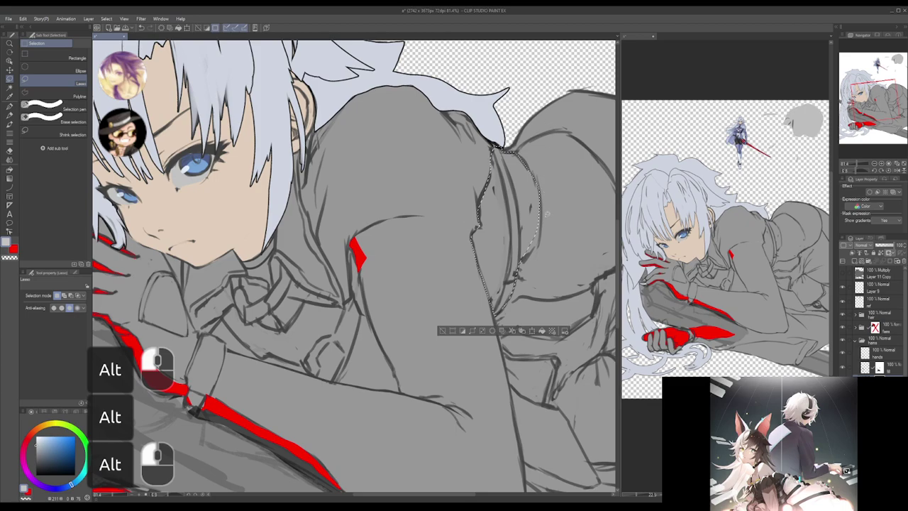
pyautogui.press('shift')
pyautogui.press('shift')
pyautogui.press('shift')
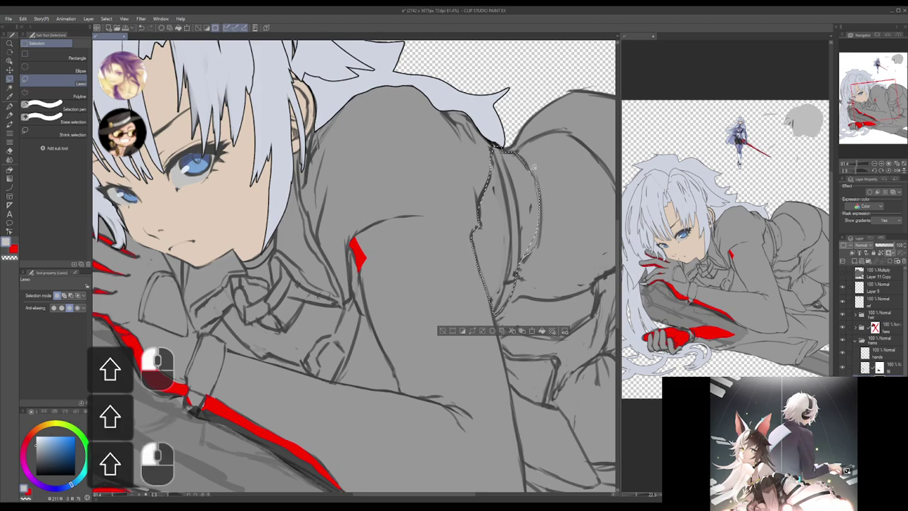
pyautogui.hotkey('ctrl', 'z')
pyautogui.moveTo(539, 221); pyautogui.dragTo(534, 247)
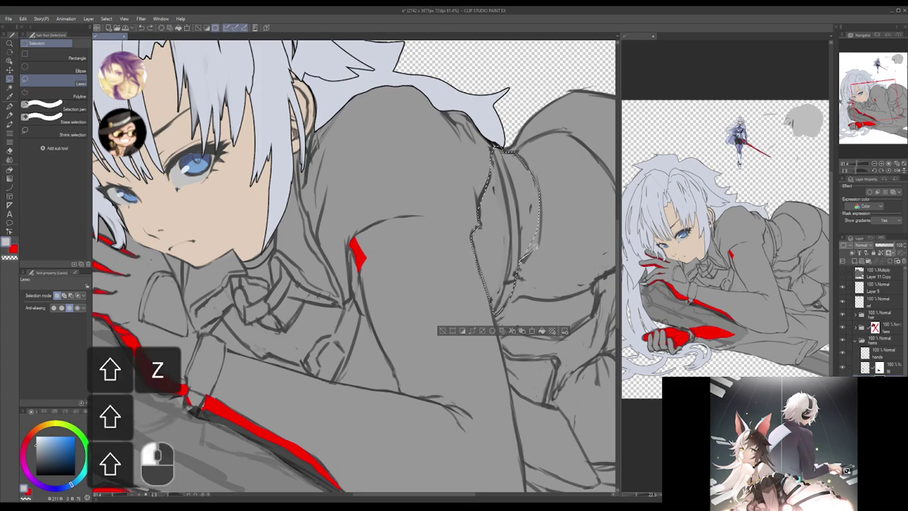
pyautogui.press('g')
pyautogui.press('g')
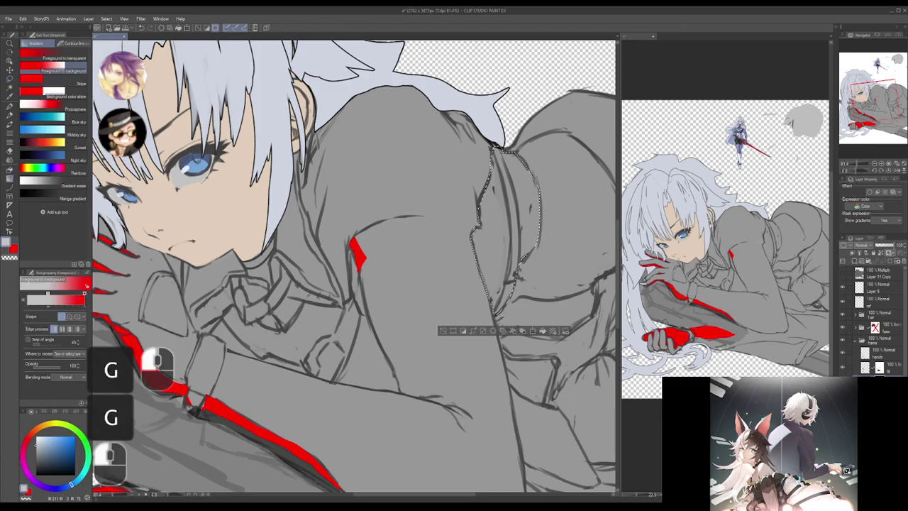
pyautogui.hotkey('ctrl', 'd')
# - Lasso the lower clothing area below the waist, following the curved hem line to the canvas edge
pyautogui.moveTo(551, 243)
pyautogui.mouseDown()
pyautogui.moveTo(474, 247)
pyautogui.moveTo(463, 225)
pyautogui.mouseUp()
pyautogui.press('m')
pyautogui.press('m')
pyautogui.moveTo(522, 189)
pyautogui.mouseDown()
pyautogui.moveTo(534, 227)
pyautogui.moveTo(448, 347)
pyautogui.mouseUp()
pyautogui.moveTo(452, 329); pyautogui.dragTo(482, 180)
pyautogui.moveTo(408, 216)
pyautogui.mouseDown()
pyautogui.moveTo(444, 222)
pyautogui.moveTo(428, 168)
pyautogui.moveTo(419, 209)
pyautogui.moveTo(428, 229)
pyautogui.moveTo(374, 241)
pyautogui.moveTo(375, 252)
pyautogui.moveTo(441, 280)
pyautogui.moveTo(484, 273)
pyautogui.moveTo(485, 250)
pyautogui.moveTo(525, 239)
pyautogui.moveTo(590, 293)
pyautogui.moveTo(483, 263)
pyautogui.mouseUp()
pyautogui.moveTo(562, 280)
pyautogui.mouseDown()
pyautogui.moveTo(433, 249)
pyautogui.moveTo(453, 250)
pyautogui.moveTo(445, 257)
pyautogui.moveTo(489, 254)
pyautogui.moveTo(394, 343)
pyautogui.mouseUp()
pyautogui.moveTo(382, 253); pyautogui.dragTo(478, 224)
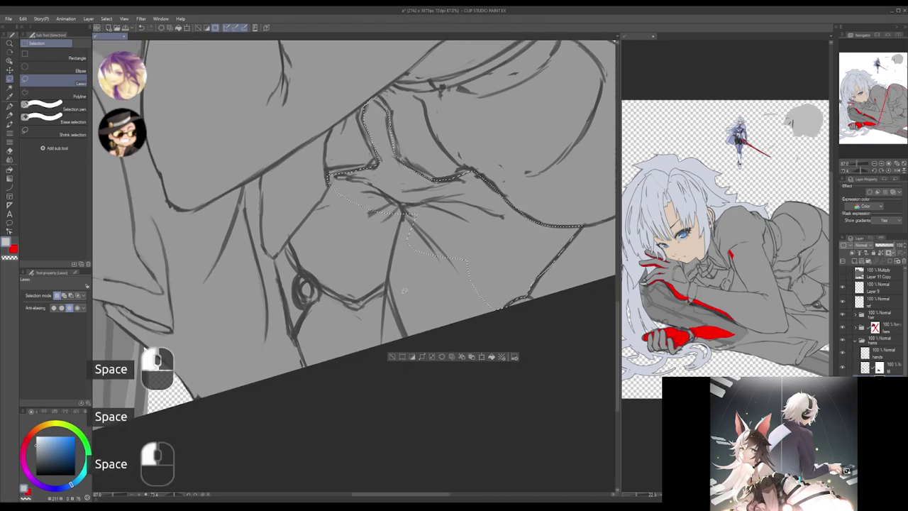
# - Extend the lower clothing selection over the creased cloth to the round buckle, fill it with the Gradient tool and deselect
pyautogui.press('shift')
pyautogui.moveTo(399, 306)
pyautogui.mouseDown()
pyautogui.moveTo(410, 331)
pyautogui.moveTo(488, 327)
pyautogui.moveTo(476, 278)
pyautogui.moveTo(424, 252)
pyautogui.moveTo(409, 288)
pyautogui.mouseUp()
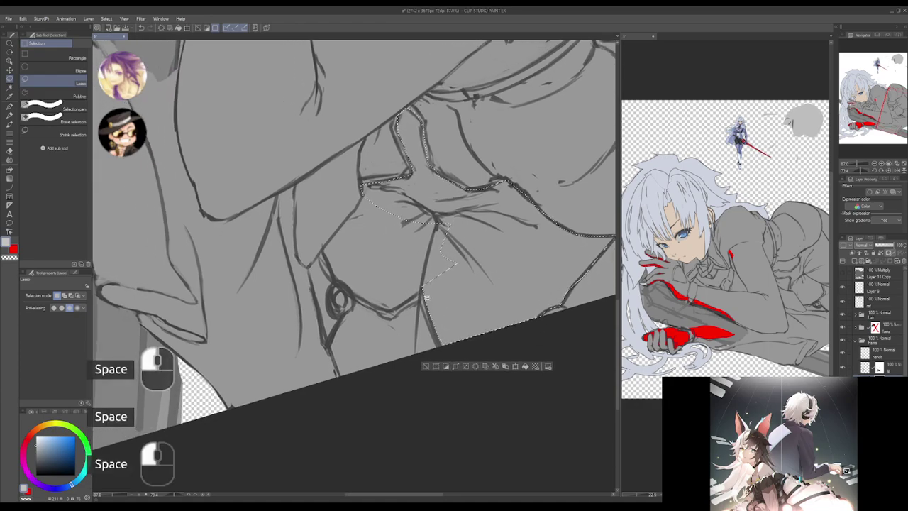
pyautogui.press('shift')
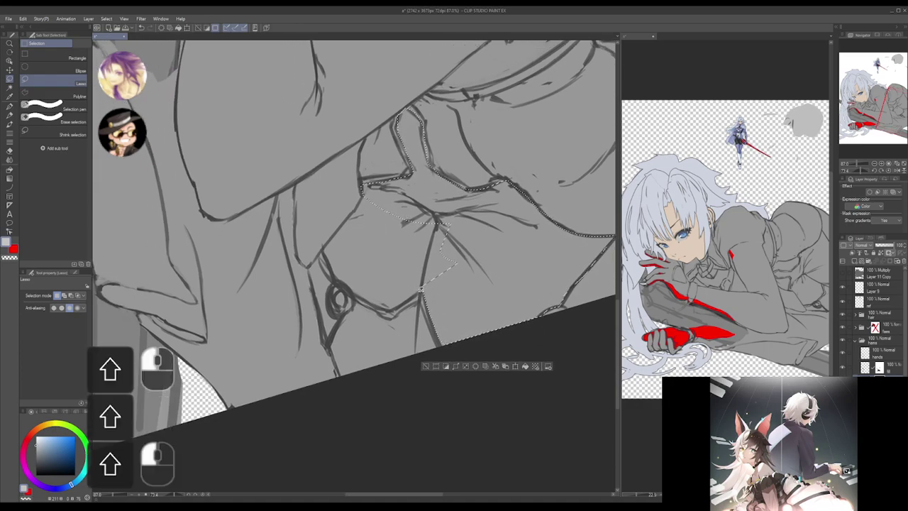
pyautogui.moveTo(389, 303); pyautogui.dragTo(390, 303)
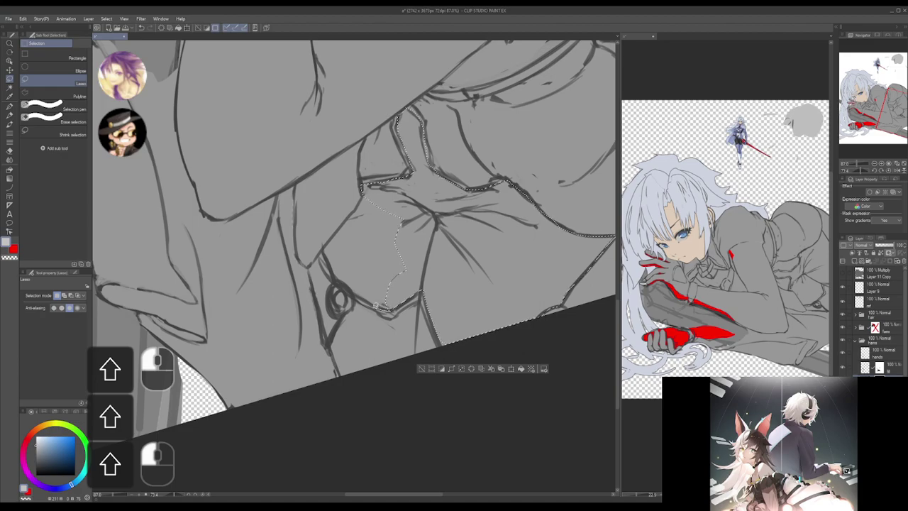
pyautogui.moveTo(362, 298)
pyautogui.mouseDown()
pyautogui.moveTo(334, 277)
pyautogui.moveTo(325, 247)
pyautogui.moveTo(413, 194)
pyautogui.moveTo(323, 247)
pyautogui.moveTo(354, 217)
pyautogui.mouseUp()
pyautogui.moveTo(415, 212); pyautogui.dragTo(405, 248)
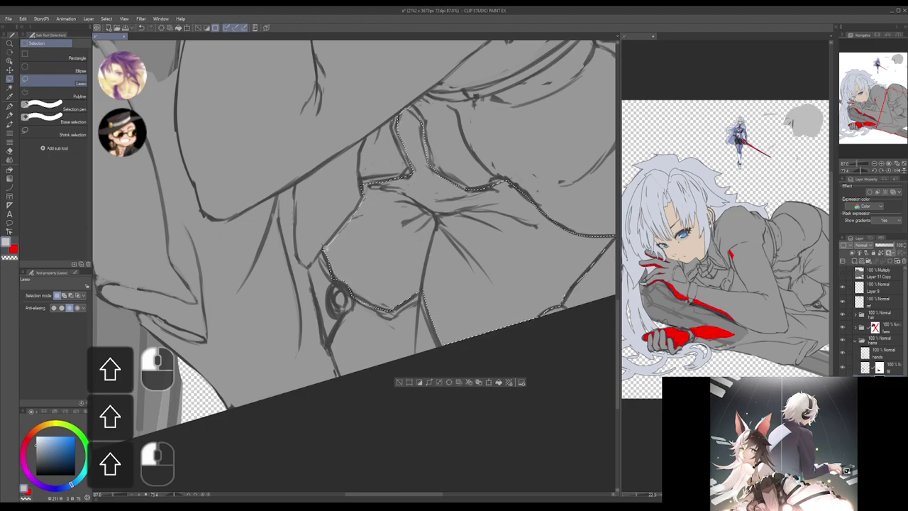
pyautogui.moveTo(325, 248)
pyautogui.mouseDown()
pyautogui.moveTo(364, 232)
pyautogui.moveTo(367, 188)
pyautogui.moveTo(381, 223)
pyautogui.mouseUp()
pyautogui.moveTo(514, 183); pyautogui.dragTo(478, 206)
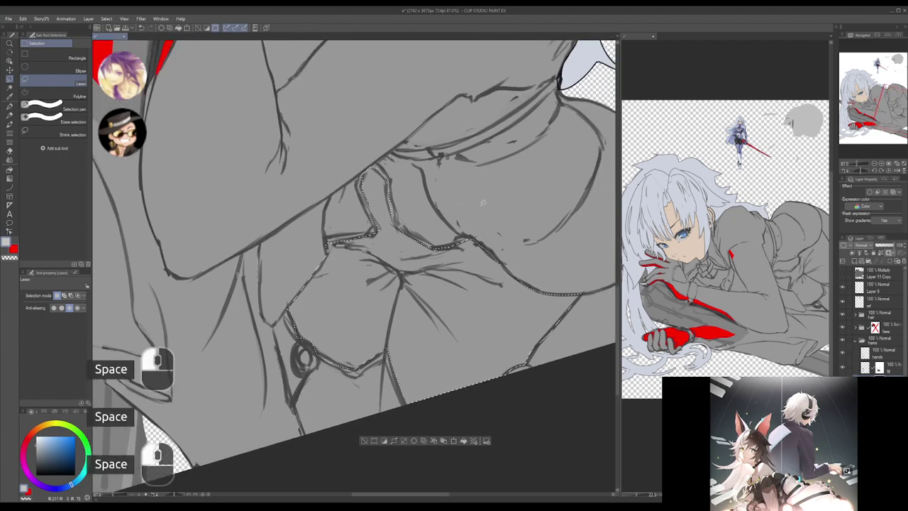
pyautogui.press('g')
pyautogui.press('g')
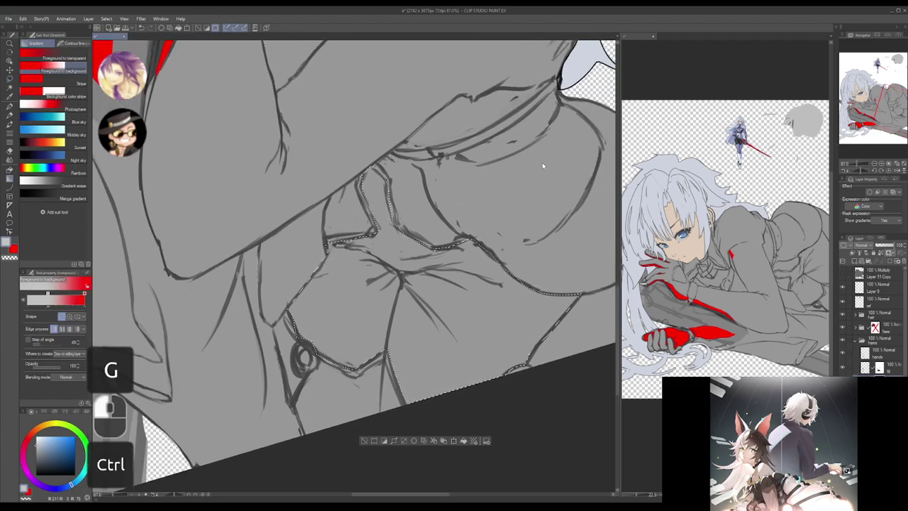
pyautogui.hotkey('ctrl', 'd')
pyautogui.moveTo(531, 182); pyautogui.dragTo(549, 192)
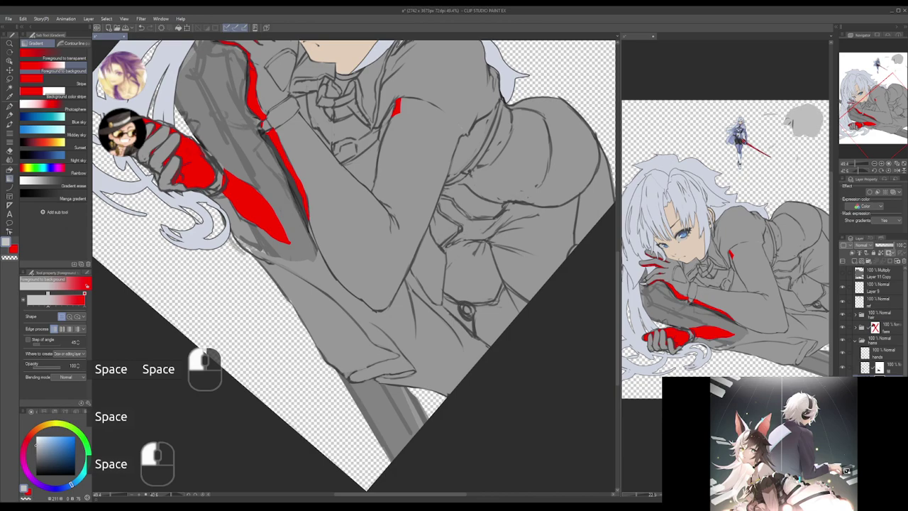
pyautogui.moveTo(549, 192); pyautogui.dragTo(666, 238)
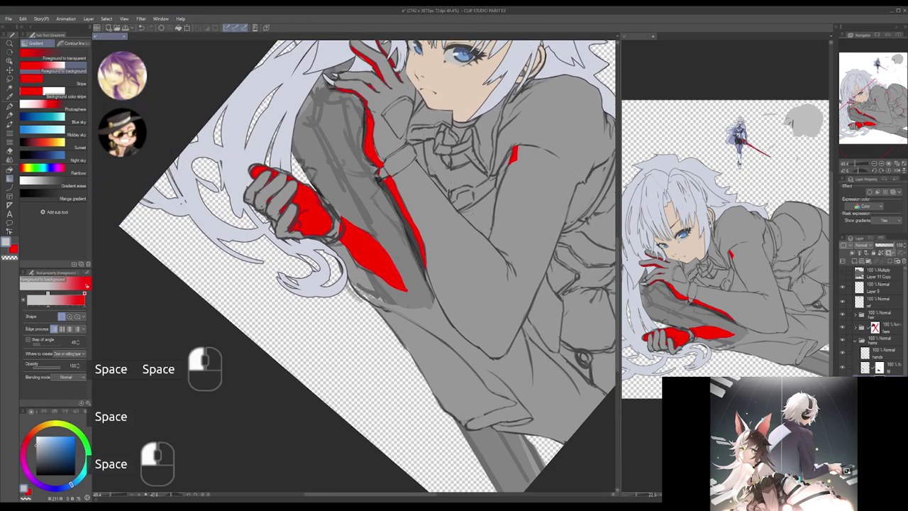
pyautogui.moveTo(460, 249); pyautogui.dragTo(448, 283)
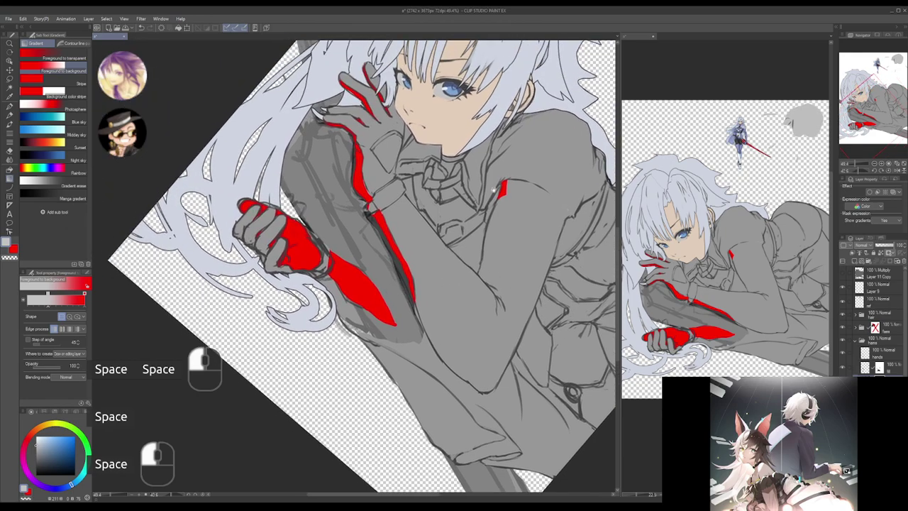
pyautogui.moveTo(492, 190); pyautogui.dragTo(491, 293)
pyautogui.moveTo(518, 218); pyautogui.dragTo(484, 229)
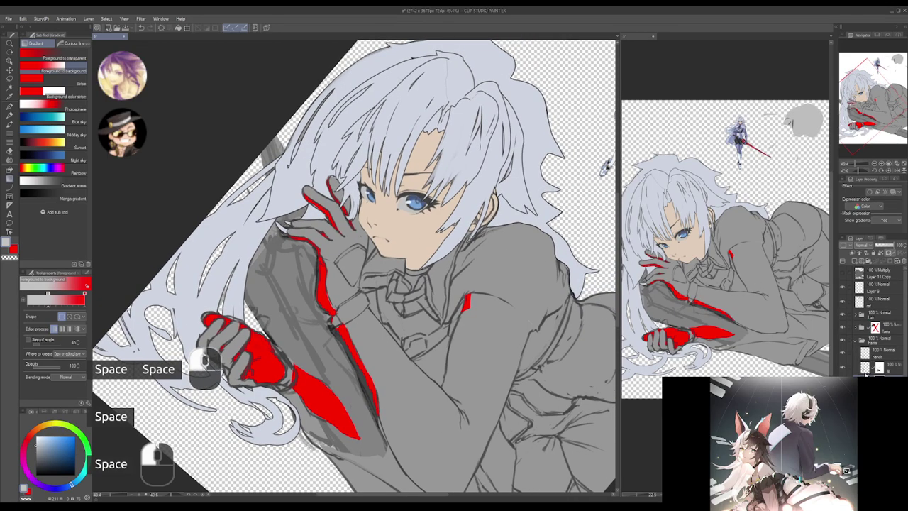
pyautogui.click(878, 384)
pyautogui.press('g')
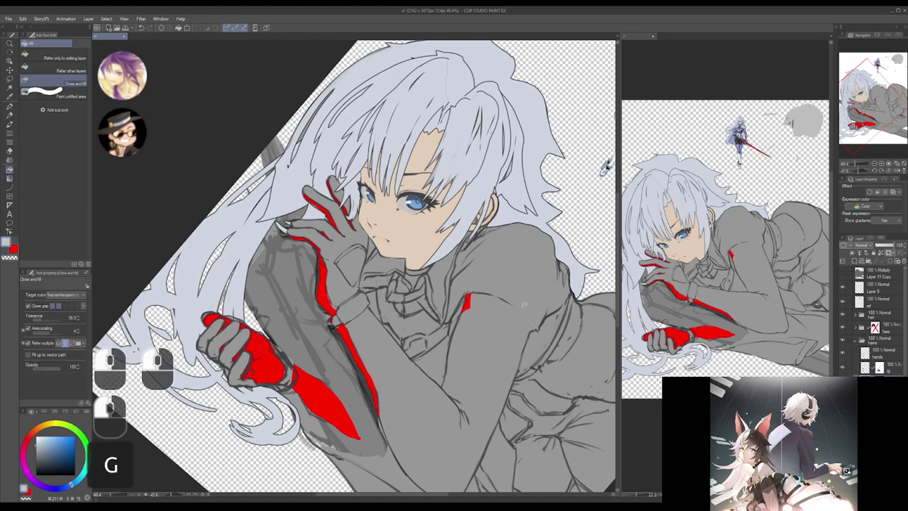
pyautogui.keyDown('alt'); pyautogui.click(543, 158); pyautogui.keyUp('alt')
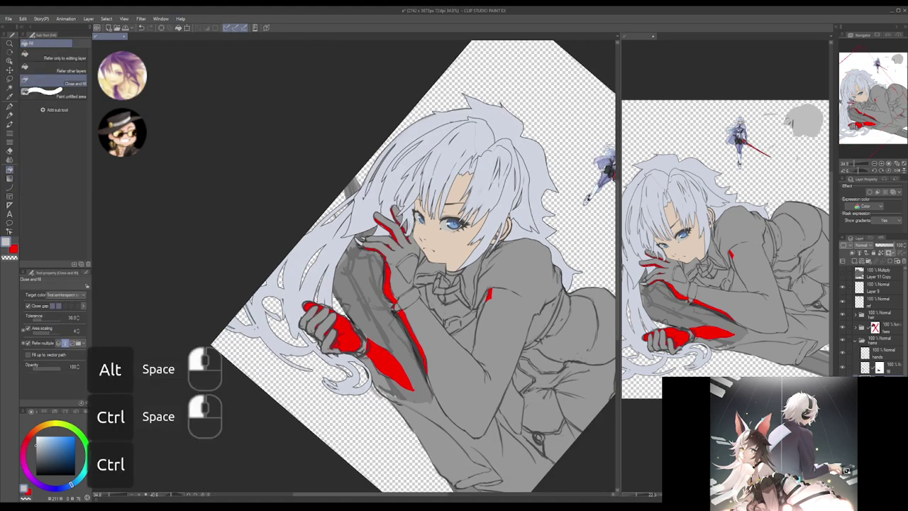
pyautogui.keyDown('ctrl'); pyautogui.click(865, 368); pyautogui.keyUp('ctrl')
pyautogui.moveTo(453, 283); pyautogui.dragTo(422, 232)
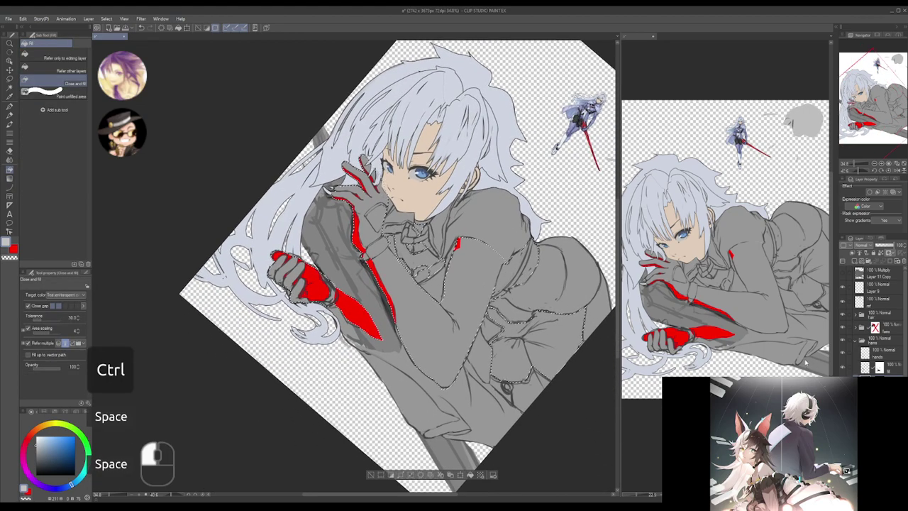
pyautogui.keyDown('ctrl'); pyautogui.click(865, 367); pyautogui.keyUp('ctrl')
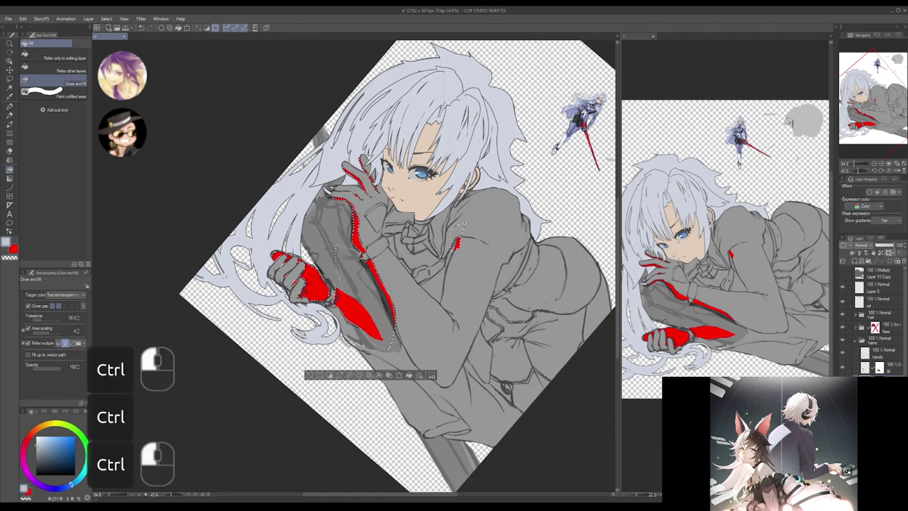
pyautogui.keyDown('ctrl'); pyautogui.click(879, 367); pyautogui.keyUp('ctrl')
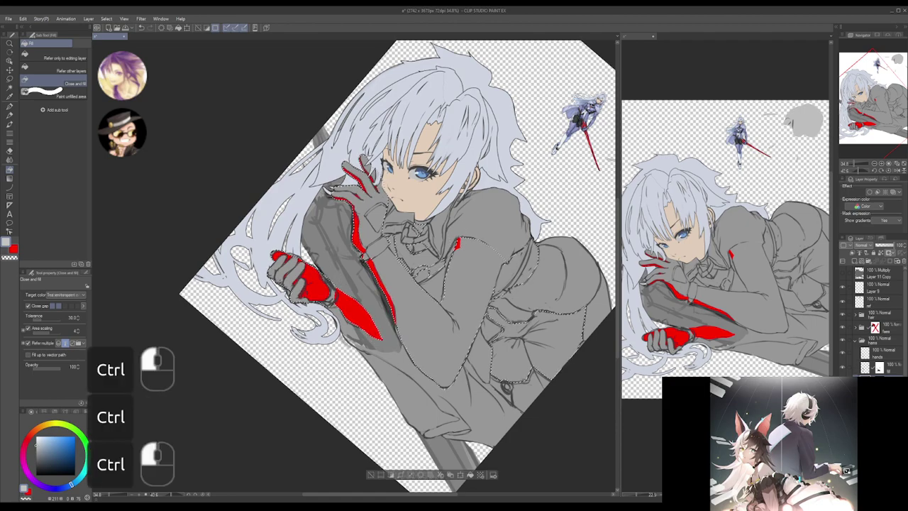
pyautogui.keyDown('ctrl'); pyautogui.keyDown('alt'); pyautogui.click(865, 367); pyautogui.keyUp('alt'); pyautogui.keyUp('ctrl')
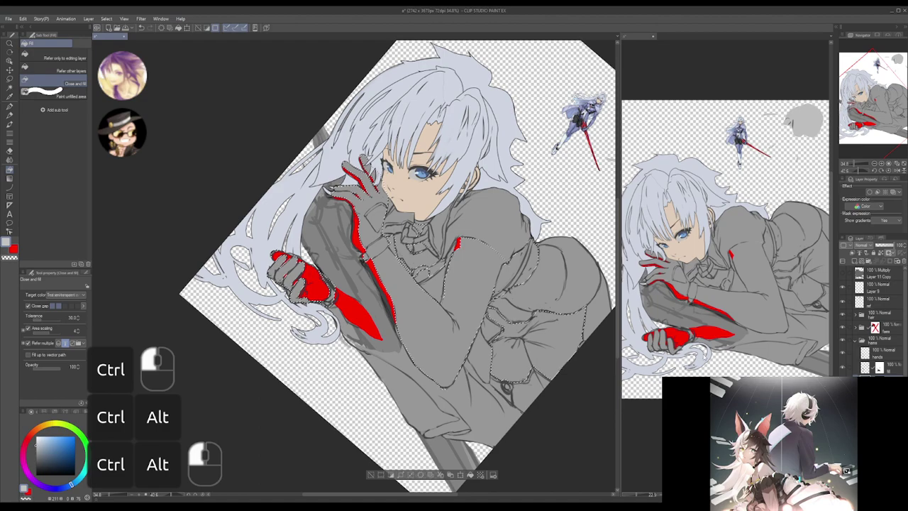
pyautogui.moveTo(575, 226); pyautogui.dragTo(539, 247)
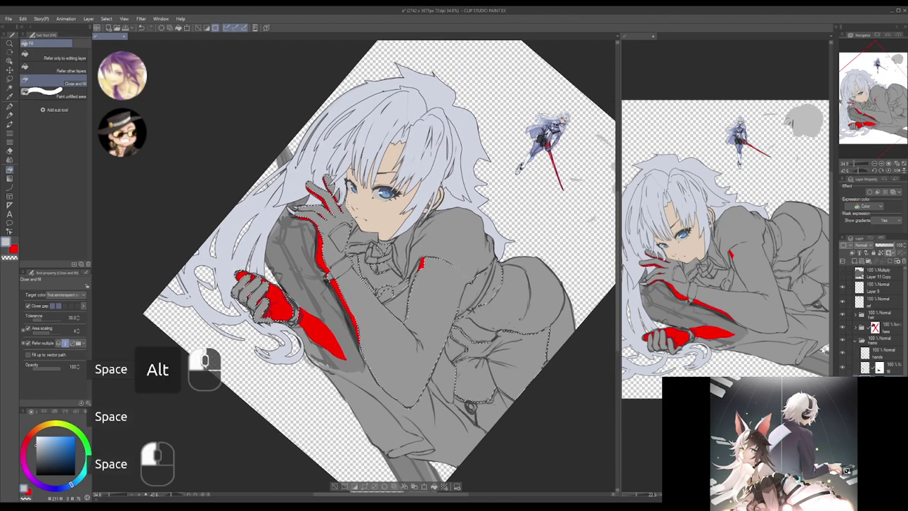
pyautogui.keyDown('ctrl'); pyautogui.click(821, 354); pyautogui.keyUp('ctrl')
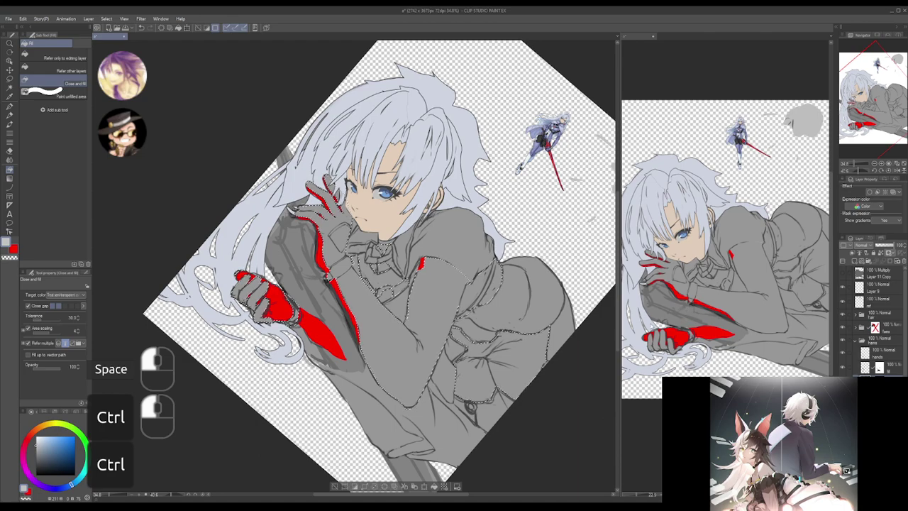
pyautogui.hotkey('ctrl', 'd')
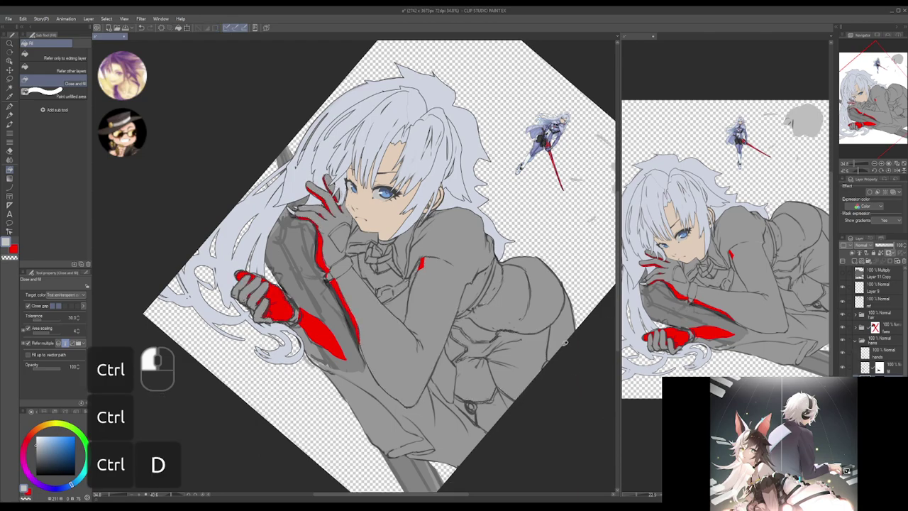
# - Load the filled layer's areas as a selection and subtract the sleeve, forearm and hand parts with the lasso
pyautogui.keyDown('ctrl'); pyautogui.click(864, 367); pyautogui.keyUp('ctrl')
pyautogui.moveTo(443, 313); pyautogui.dragTo(473, 302)
pyautogui.press('m')
pyautogui.press('m')
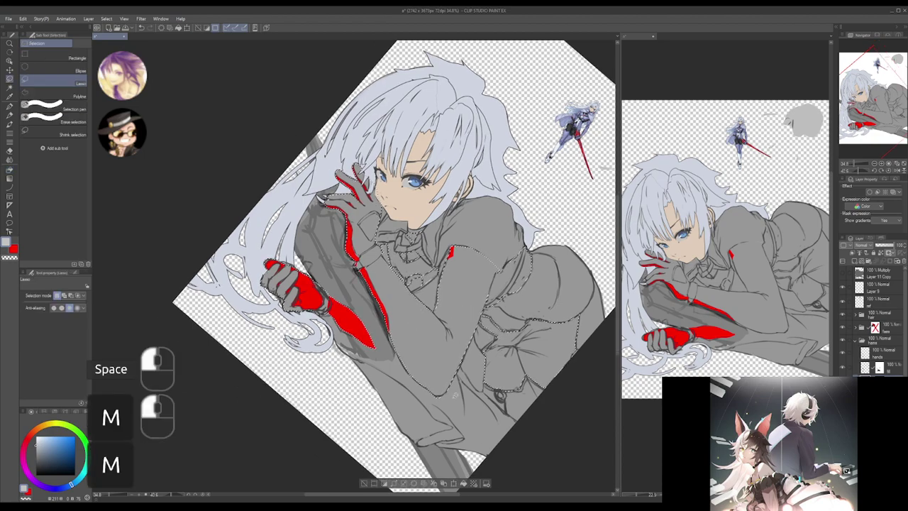
pyautogui.moveTo(449, 409); pyautogui.dragTo(447, 412)
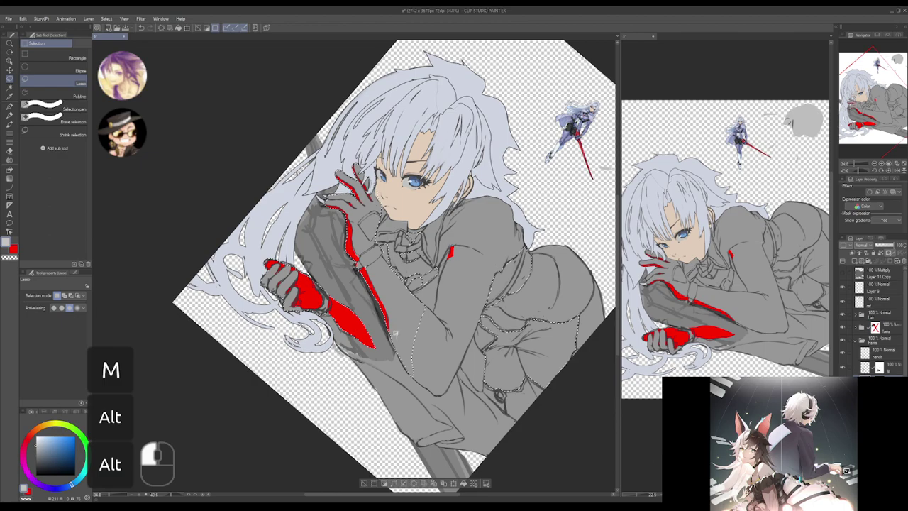
pyautogui.moveTo(396, 332); pyautogui.dragTo(421, 344)
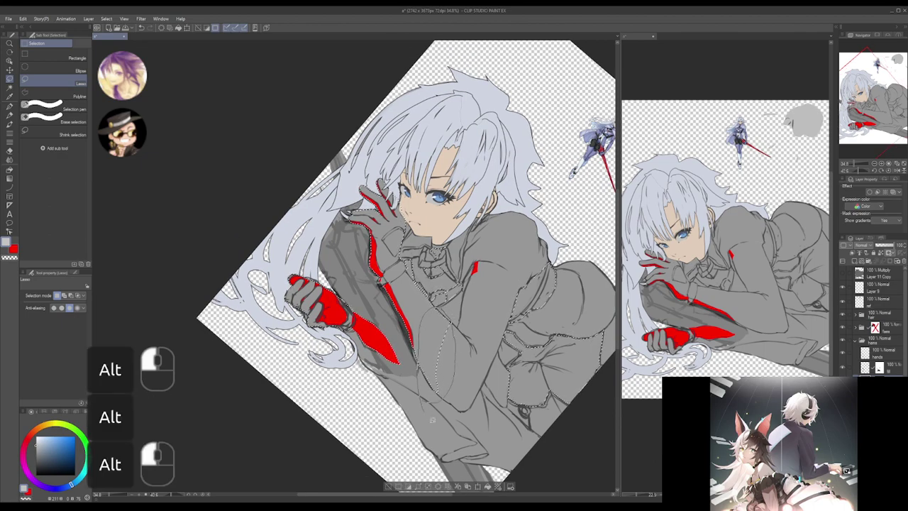
pyautogui.moveTo(414, 320); pyautogui.dragTo(425, 342)
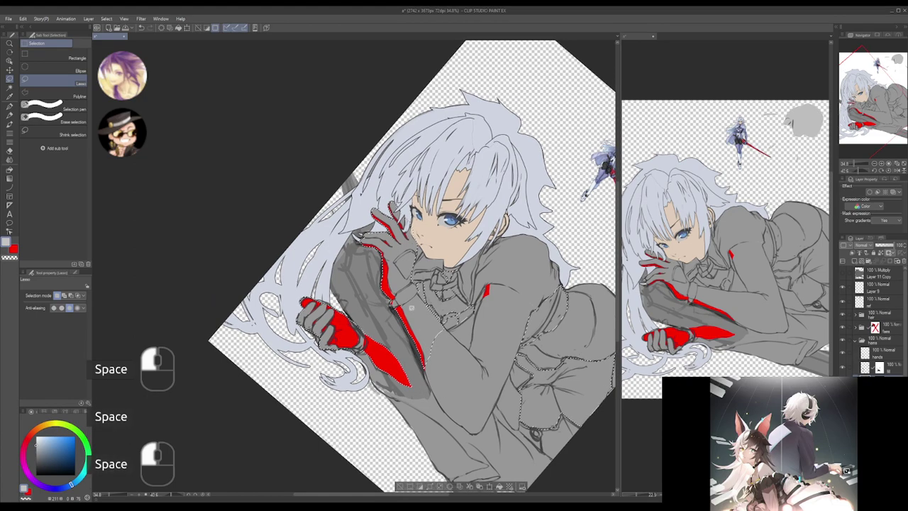
pyautogui.moveTo(425, 374); pyautogui.dragTo(428, 368)
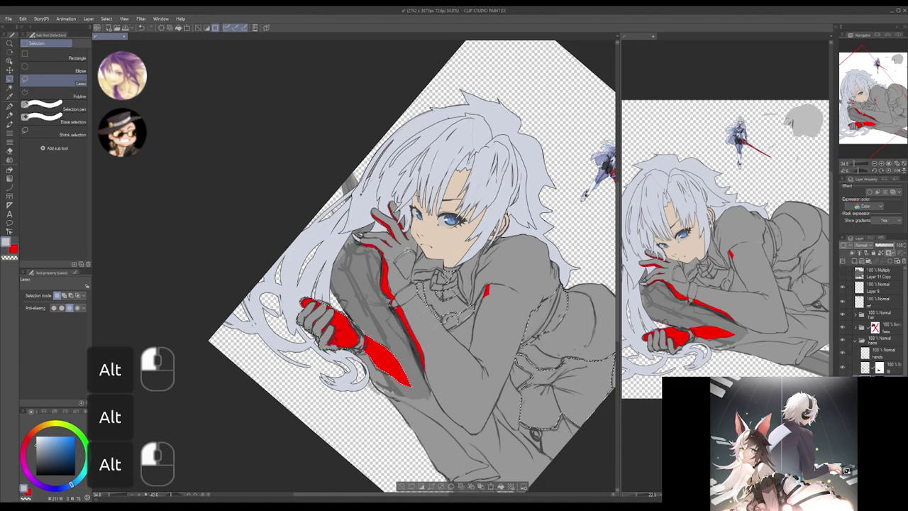
# - Fill the selected chest, waist and lower clothing areas with the Gradient tool to show them red, deselect and switch to Close and fill
pyautogui.moveTo(483, 244); pyautogui.dragTo(455, 237)
pyautogui.press('g')
pyautogui.press('g')
pyautogui.moveTo(543, 202)
pyautogui.mouseDown()
pyautogui.moveTo(531, 215)
pyautogui.moveTo(547, 245)
pyautogui.moveTo(524, 235)
pyautogui.mouseUp()
pyautogui.hotkey('ctrl', 'd')
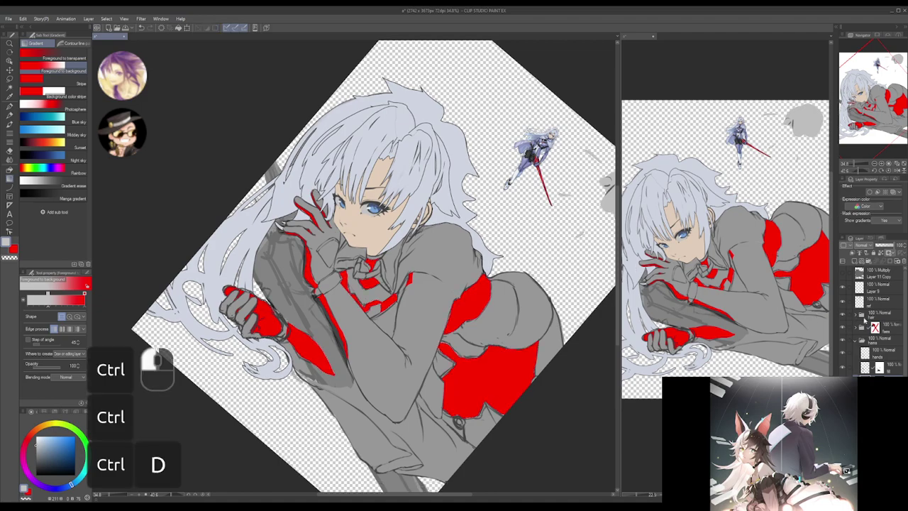
pyautogui.press('g')
pyautogui.press('g')
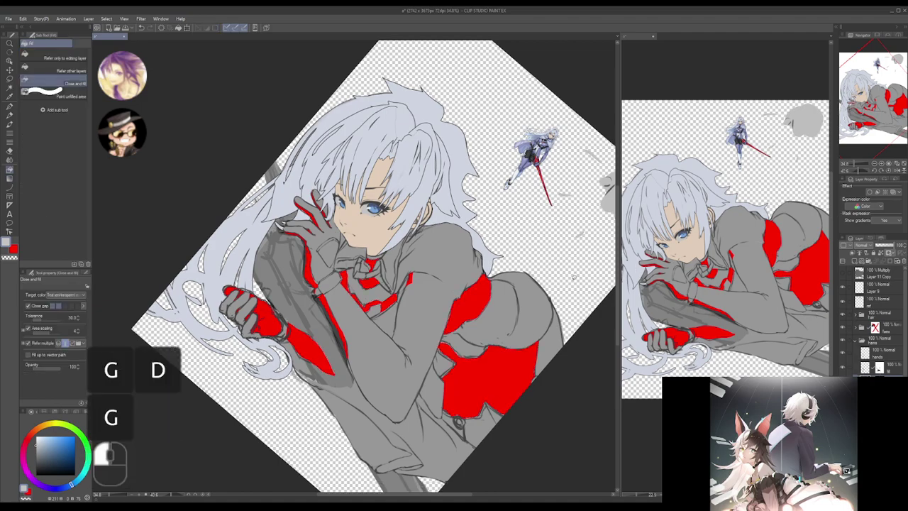
pyautogui.press('g')
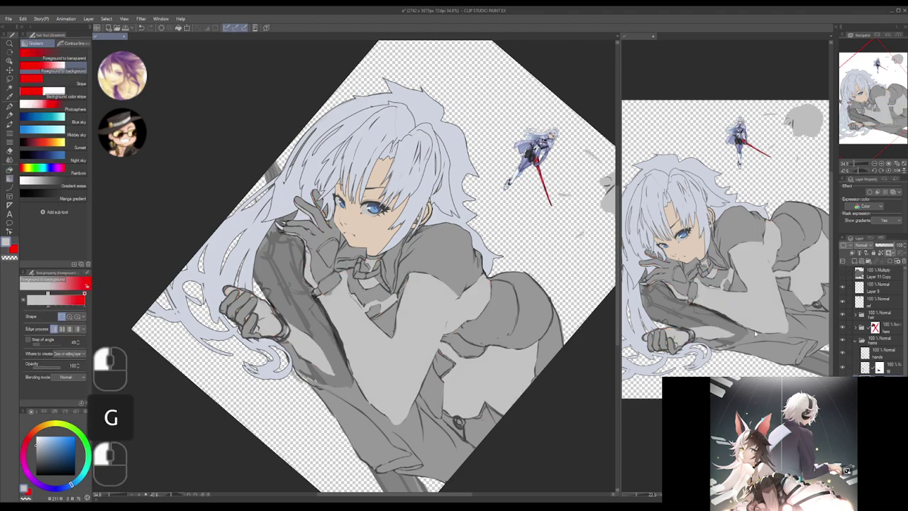
pyautogui.hotkey('ctrl', 'z')
pyautogui.hotkey('ctrl', 'z')
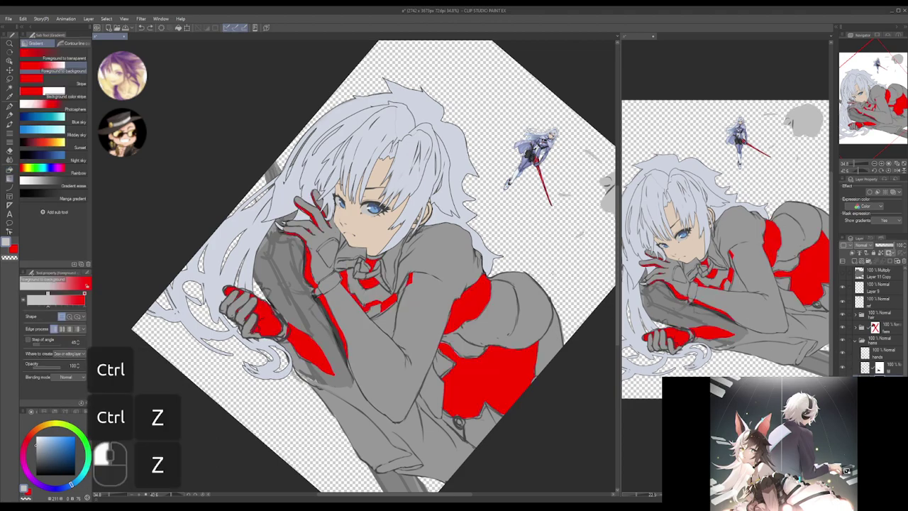
pyautogui.moveTo(597, 285); pyautogui.dragTo(662, 305)
pyautogui.keyDown('ctrl'); pyautogui.click(865, 380); pyautogui.keyUp('ctrl')
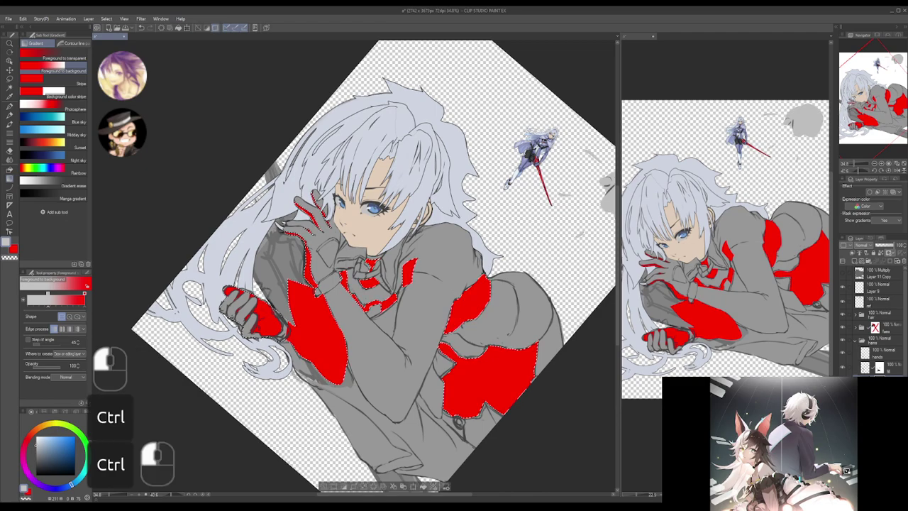
pyautogui.moveTo(506, 321); pyautogui.dragTo(557, 301)
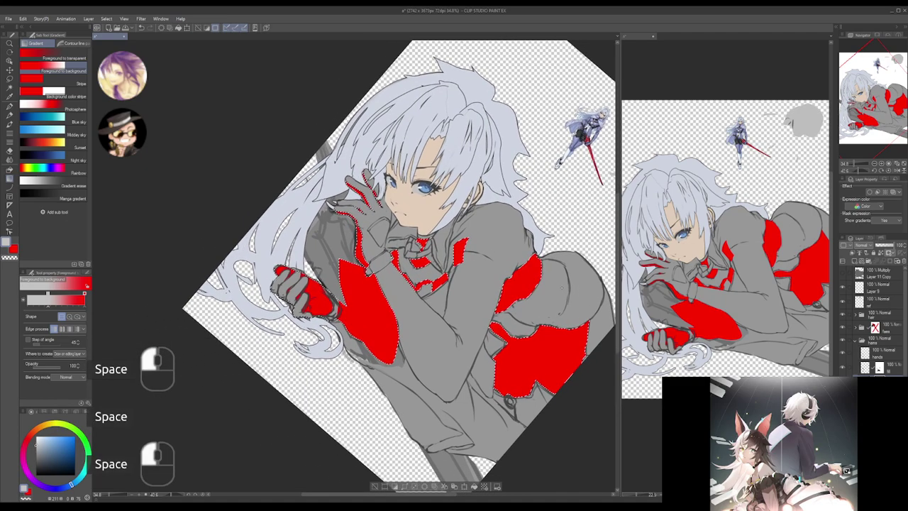
pyautogui.hotkey('ctrl', 'd')
pyautogui.hotkey('ctrl', 'z')
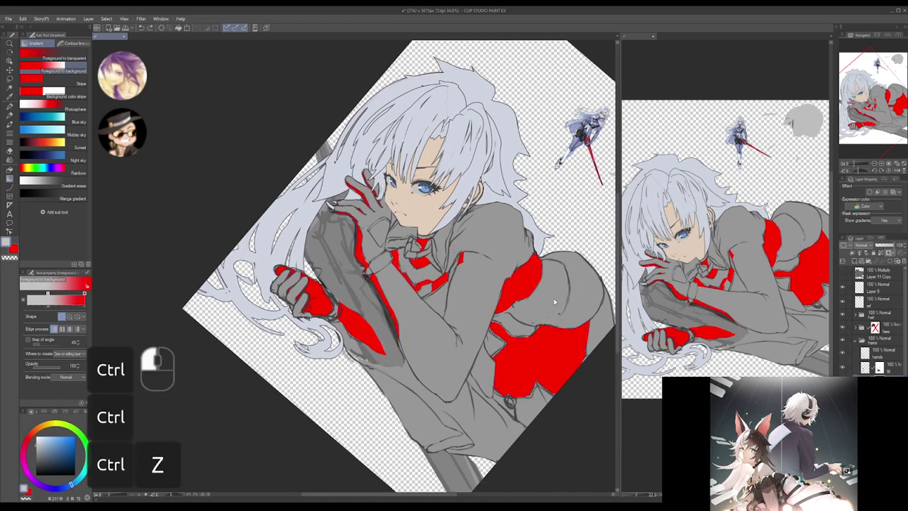
# - Hide the hands layers and load the red accent areas as a selection
pyautogui.hotkey('ctrl', 'shift')
pyautogui.moveTo(362, 298); pyautogui.dragTo(440, 282)
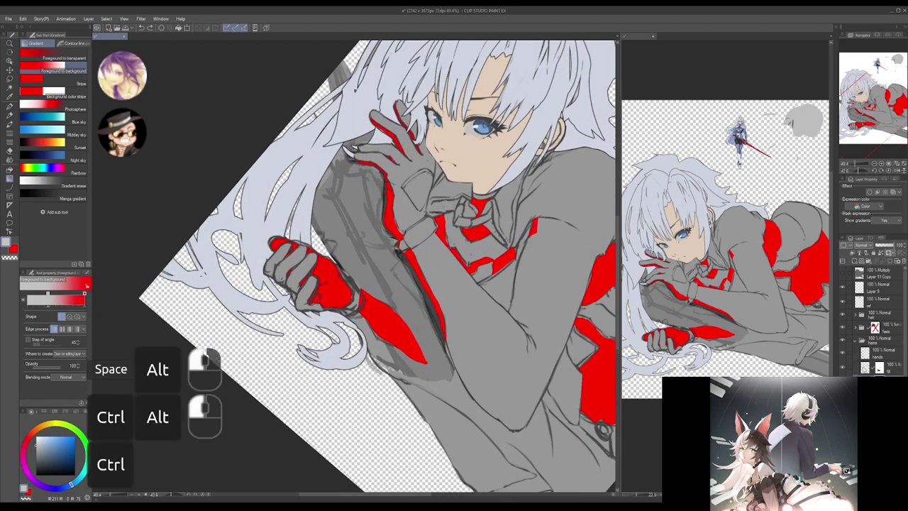
pyautogui.keyDown('ctrl'); pyautogui.click(843, 357); pyautogui.keyUp('ctrl')
pyautogui.click(843, 355)
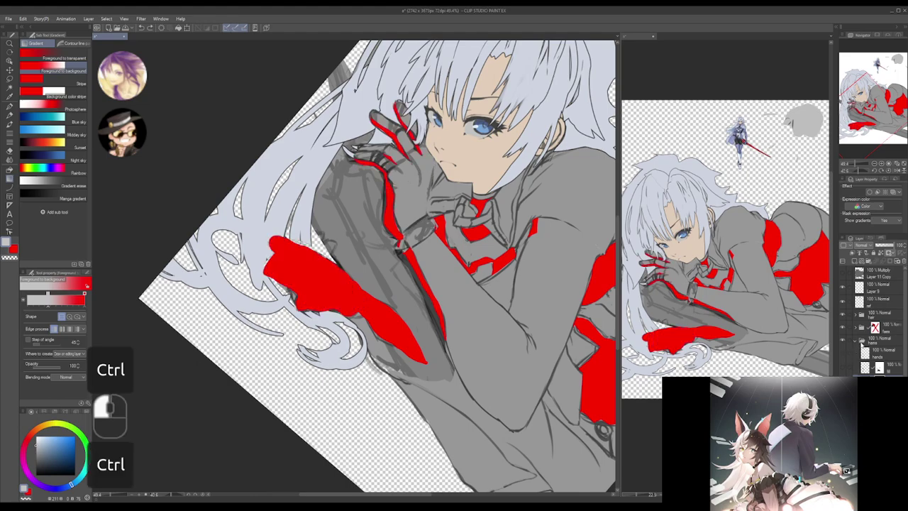
pyautogui.keyDown('ctrl'); pyautogui.click(862, 342); pyautogui.keyUp('ctrl')
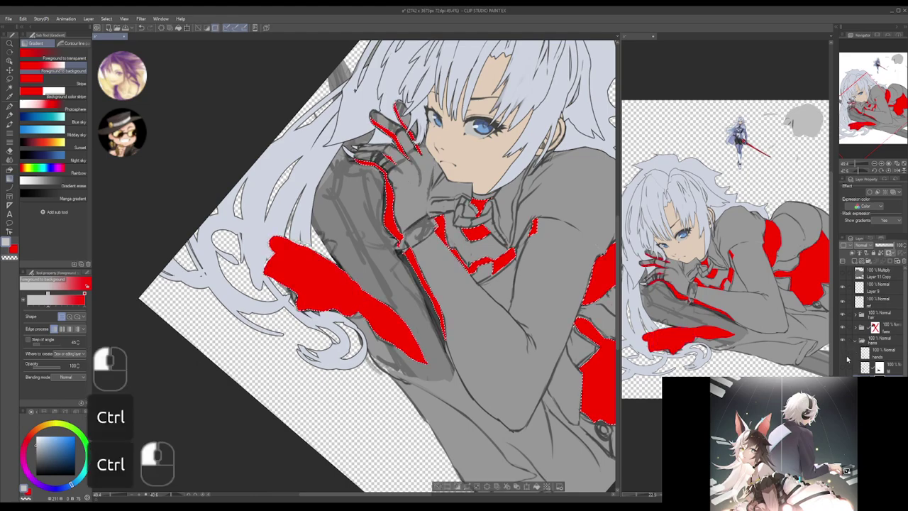
pyautogui.moveTo(572, 324); pyautogui.dragTo(502, 336)
pyautogui.moveTo(502, 337); pyautogui.dragTo(472, 340)
pyautogui.moveTo(582, 360); pyautogui.dragTo(554, 349)
# - Try inverting the selection of the red accent areas, deselect it and show the hands layers again
pyautogui.hotkey('ctrl', 'shift', 'i')
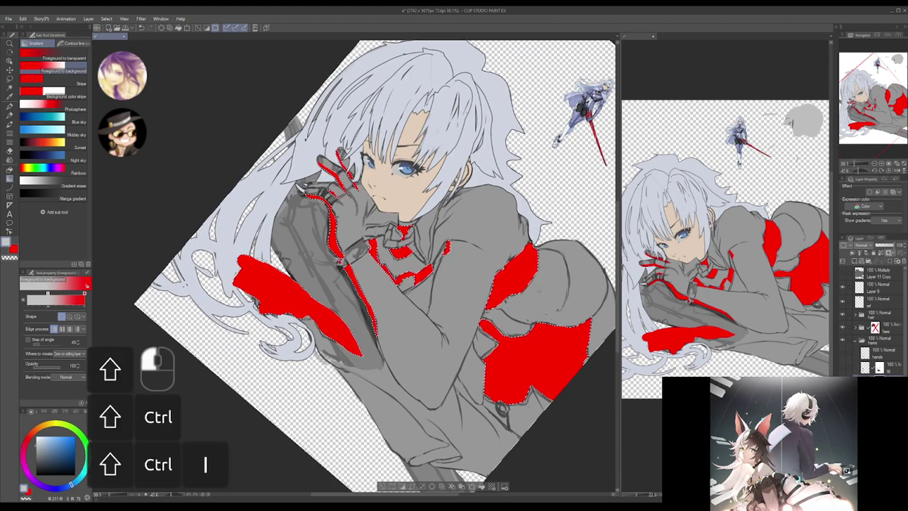
pyautogui.hotkey('ctrl', 'i')
pyautogui.click(775, 351)
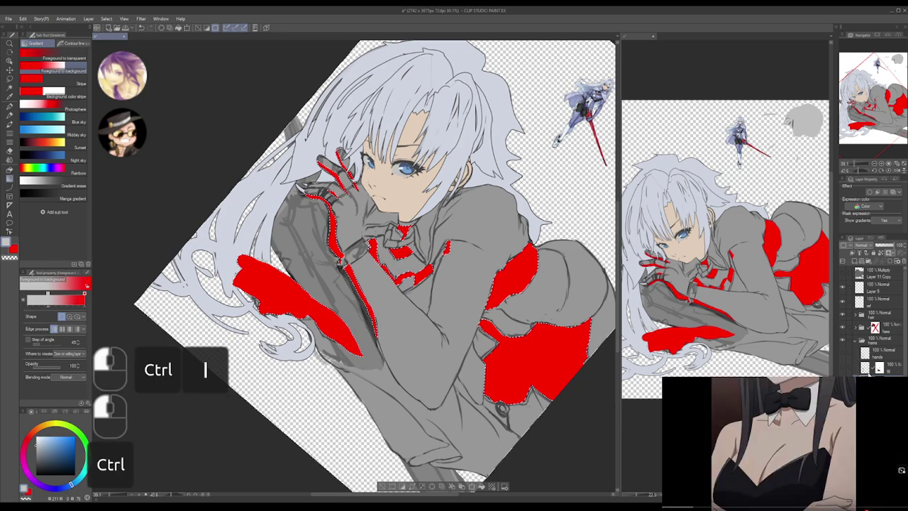
pyautogui.hotkey('ctrl', 'd')
pyautogui.hotkey('shift', 'd')
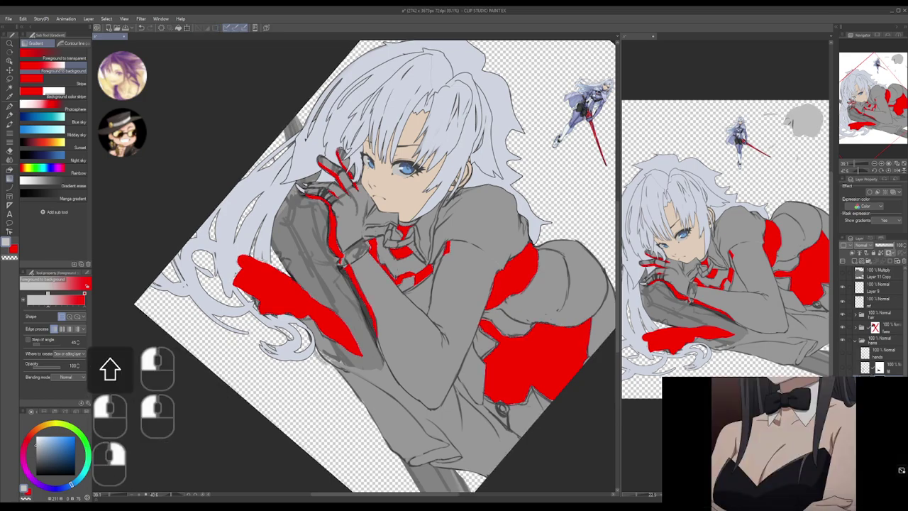
pyautogui.moveTo(842, 354); pyautogui.dragTo(841, 367)
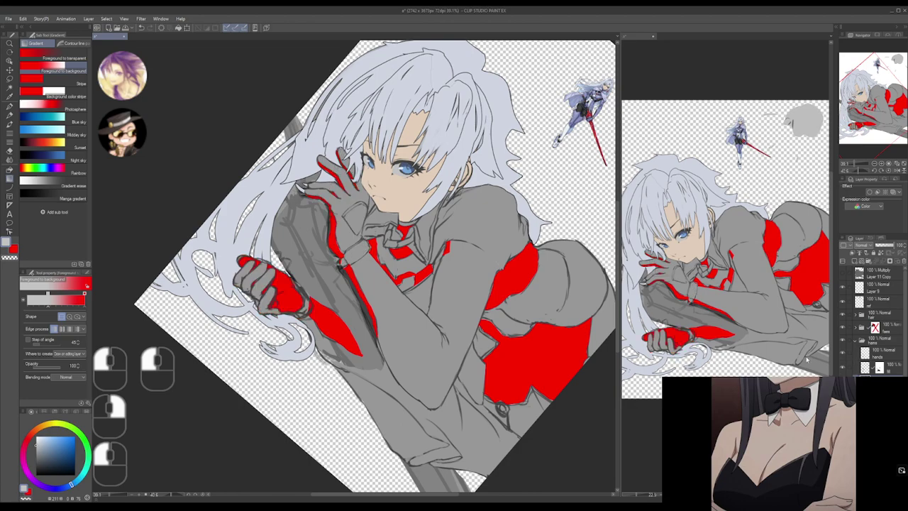
# - Load the red accent areas as a selection, invert it and create a layer mask from it
pyautogui.keyDown('alt'); pyautogui.click(497, 325); pyautogui.keyUp('alt')
pyautogui.moveTo(472, 316); pyautogui.dragTo(485, 314)
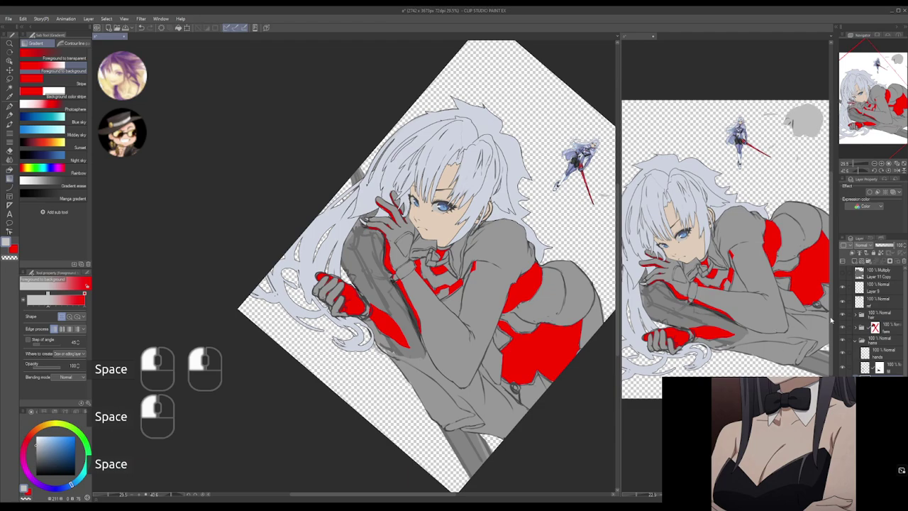
pyautogui.keyDown('ctrl'); pyautogui.click(865, 382); pyautogui.keyUp('ctrl')
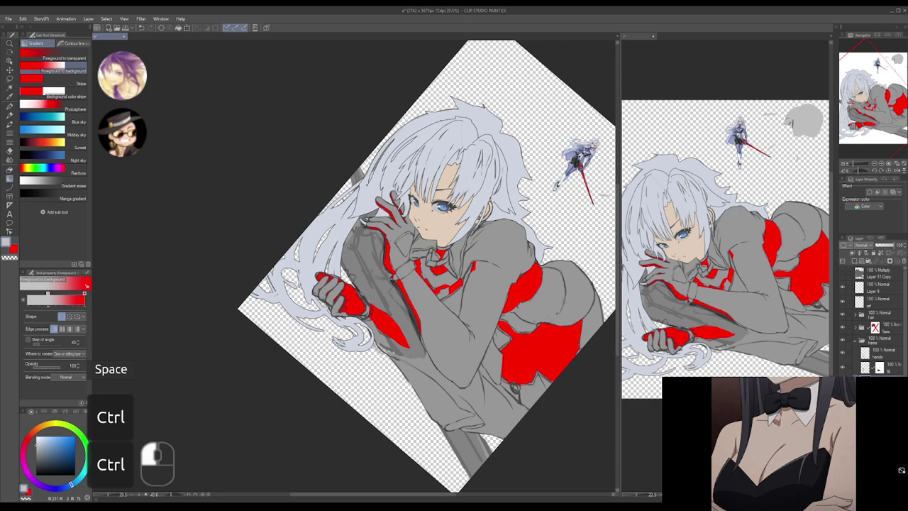
pyautogui.hotkey('ctrl', 'shift', 'i')
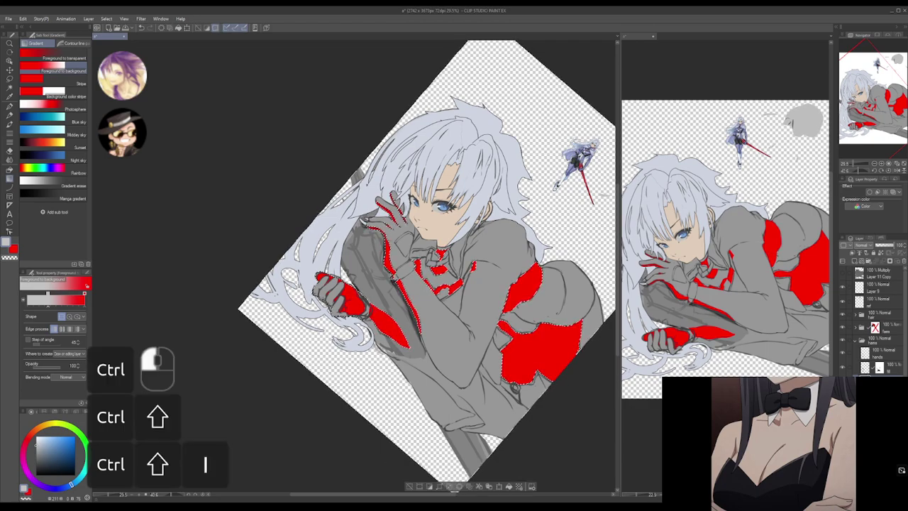
pyautogui.click(864, 383)
pyautogui.click(890, 261)
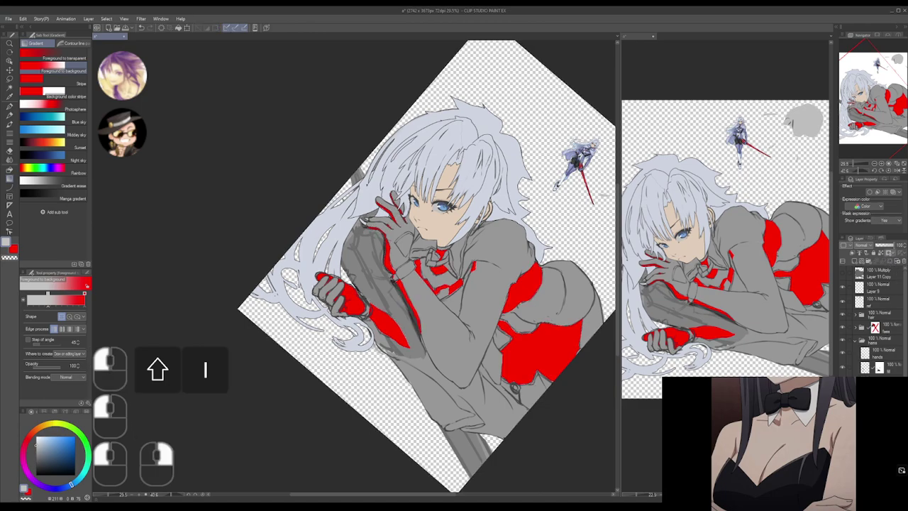
# - Reload the red accent areas as a selection and apply the layer mask command once more, ending without an active selection
pyautogui.keyDown('ctrl'); pyautogui.click(864, 381); pyautogui.keyUp('ctrl')
pyautogui.scroll(-2, 868, 334)
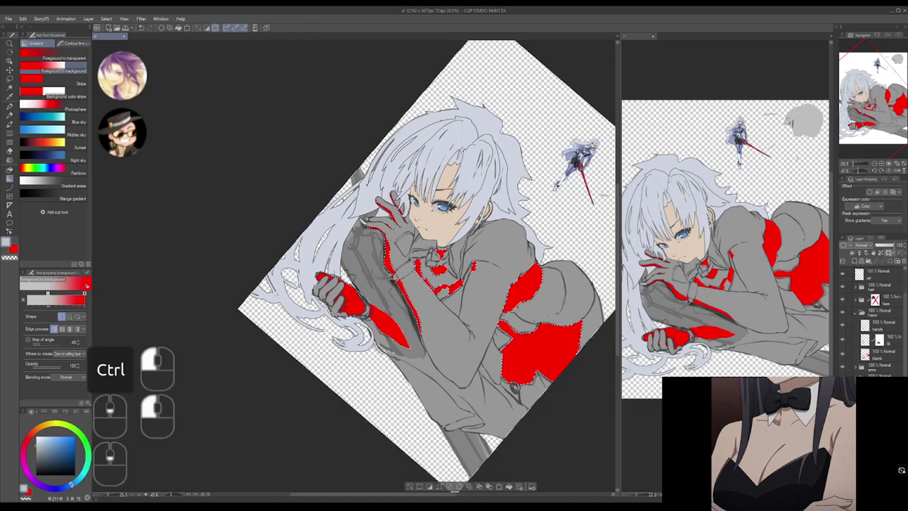
pyautogui.click(889, 263)
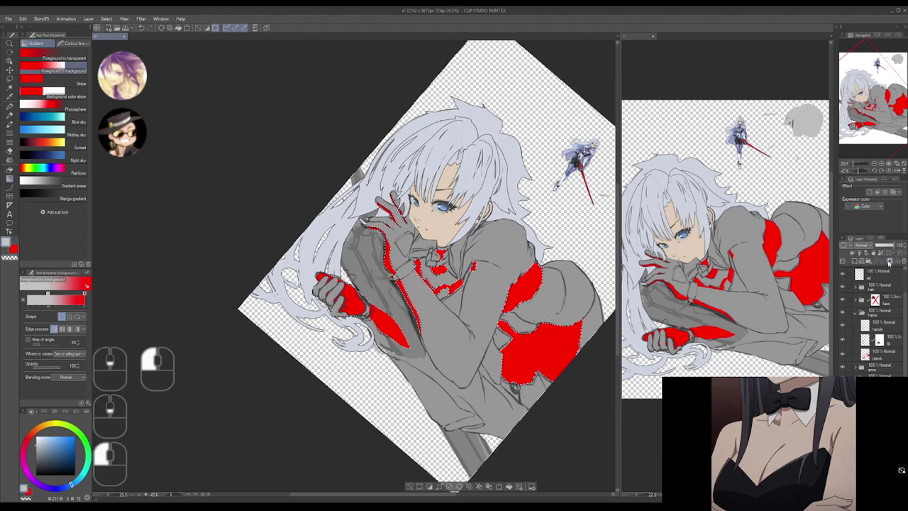
pyautogui.click(889, 262)
pyautogui.scroll(-2, 872, 319)
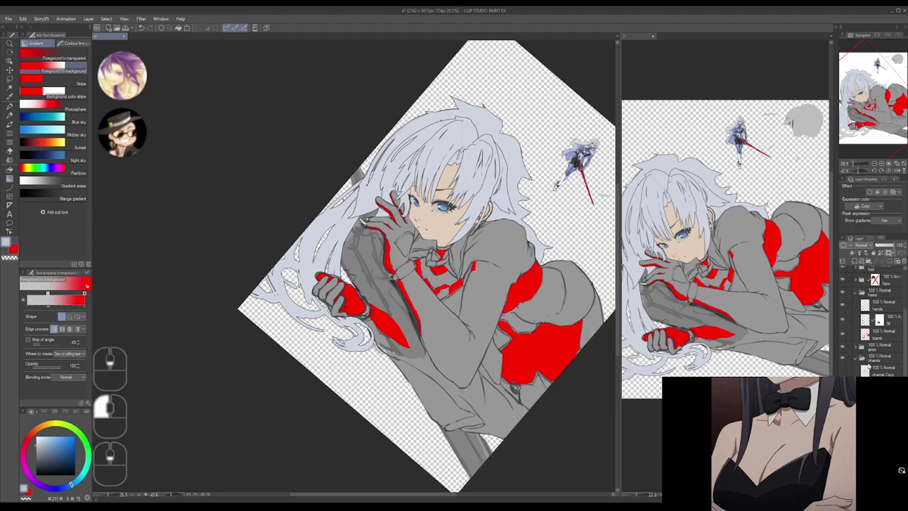
# - Move the red accent layer out of the hands folder to below the clothing layers and compare with layer visibility off and on
pyautogui.click(881, 335)
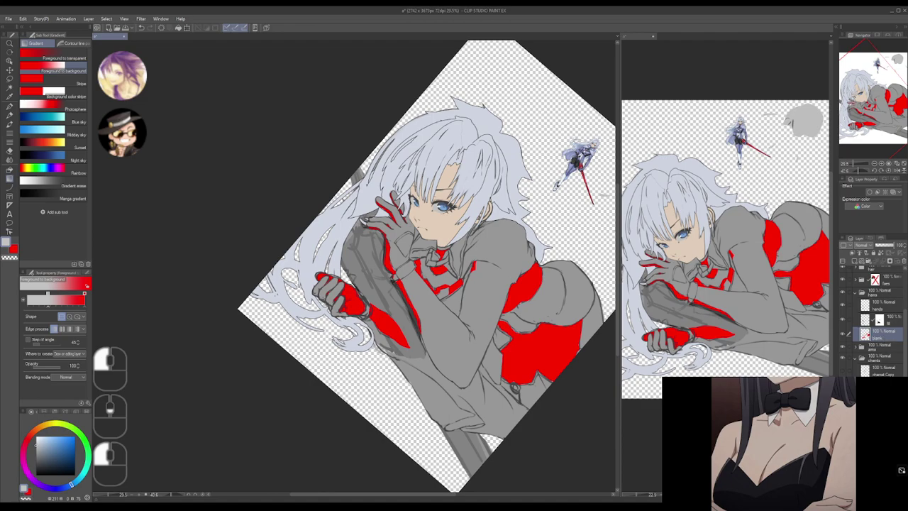
pyautogui.moveTo(881, 335); pyautogui.dragTo(881, 390)
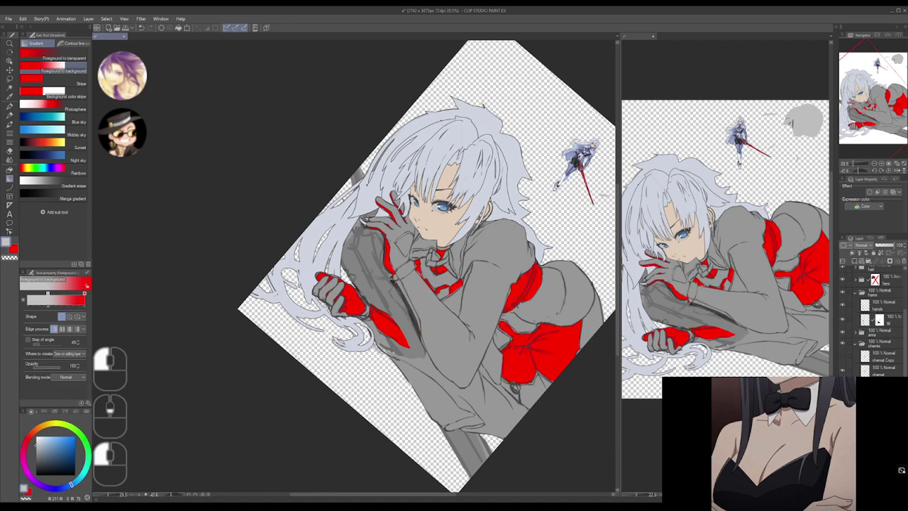
pyautogui.scroll(1, 876, 319)
pyautogui.click(881, 336)
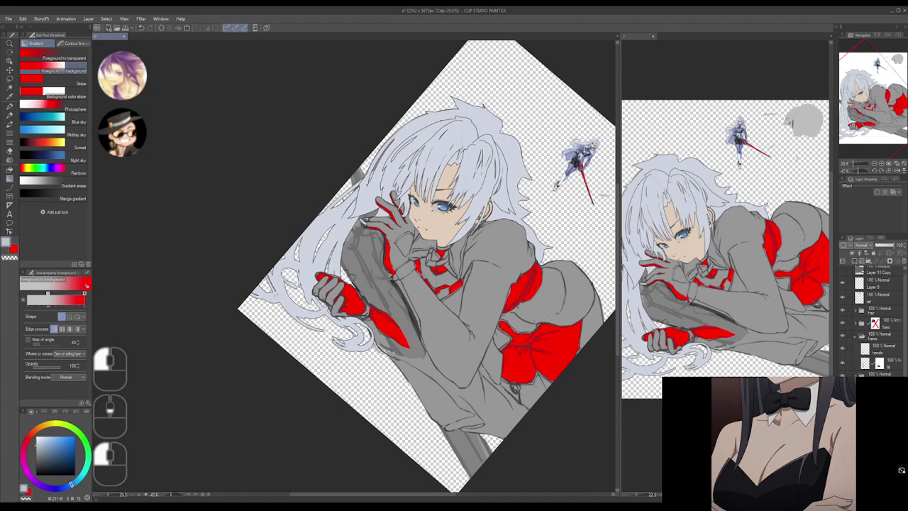
pyautogui.click(881, 390)
pyautogui.click(843, 390)
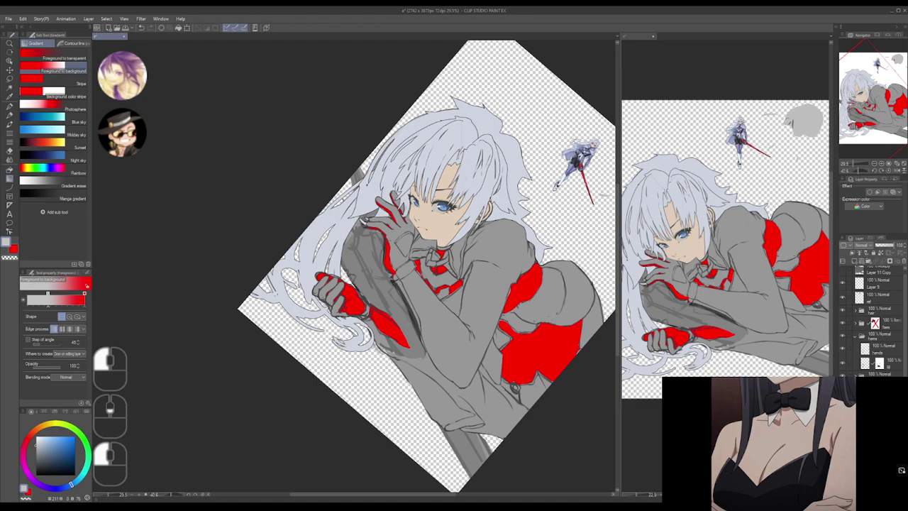
pyautogui.click(843, 390)
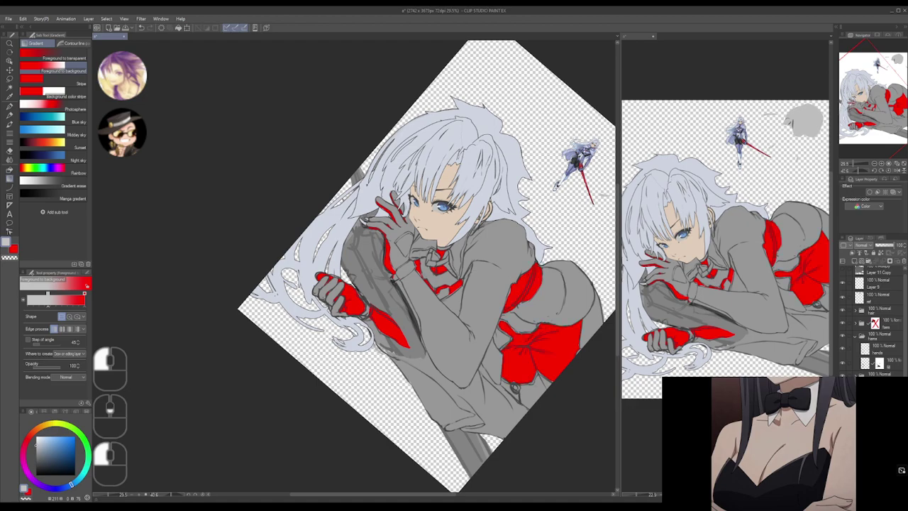
# - Examine which folder covers the red accents around the shoulder and forearm by toggling the hands, face and arms groups
pyautogui.moveTo(489, 356); pyautogui.dragTo(487, 291)
pyautogui.moveTo(394, 275); pyautogui.dragTo(451, 309)
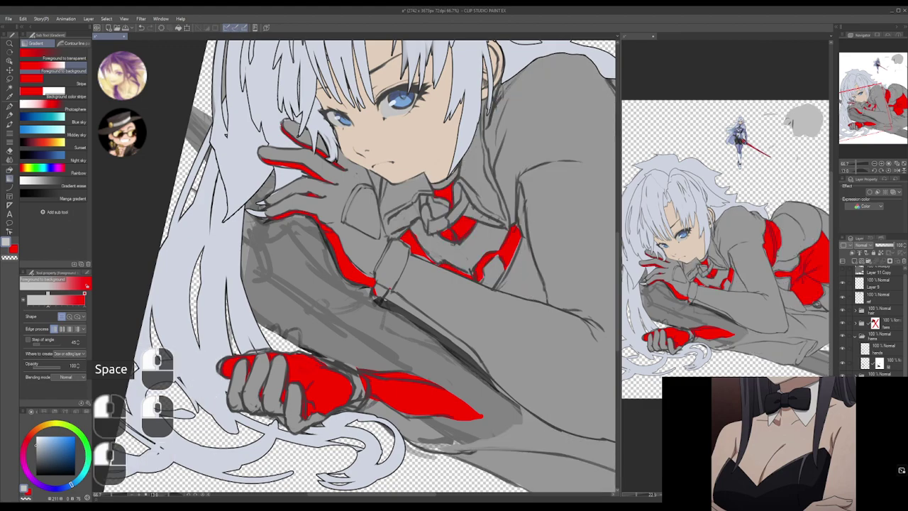
pyautogui.click(843, 337)
pyautogui.click(842, 337)
pyautogui.click(843, 324)
pyautogui.click(843, 324)
pyautogui.click(842, 375)
pyautogui.click(842, 375)
pyautogui.click(843, 375)
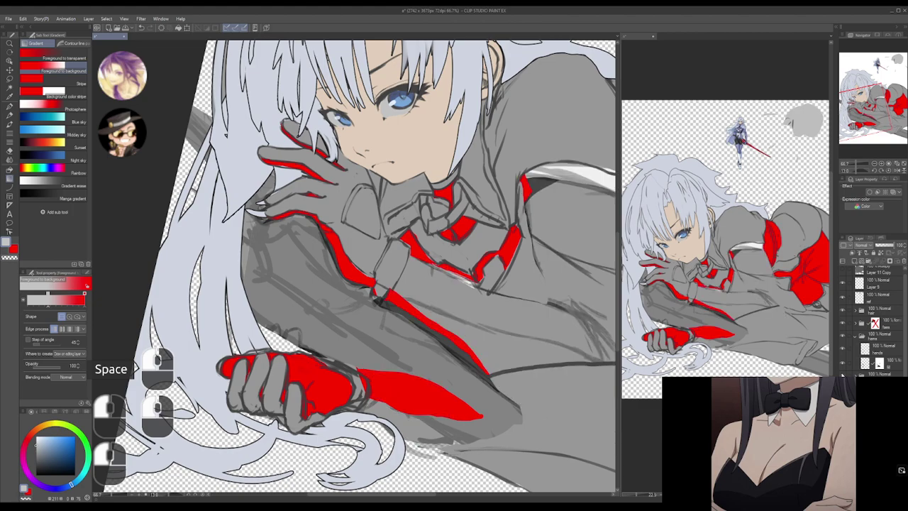
pyautogui.click(843, 375)
# - Mask the arms folder with the inverted selection of its overlap with the red accents, exposing red along the shoulder and forearm
pyautogui.click(880, 374)
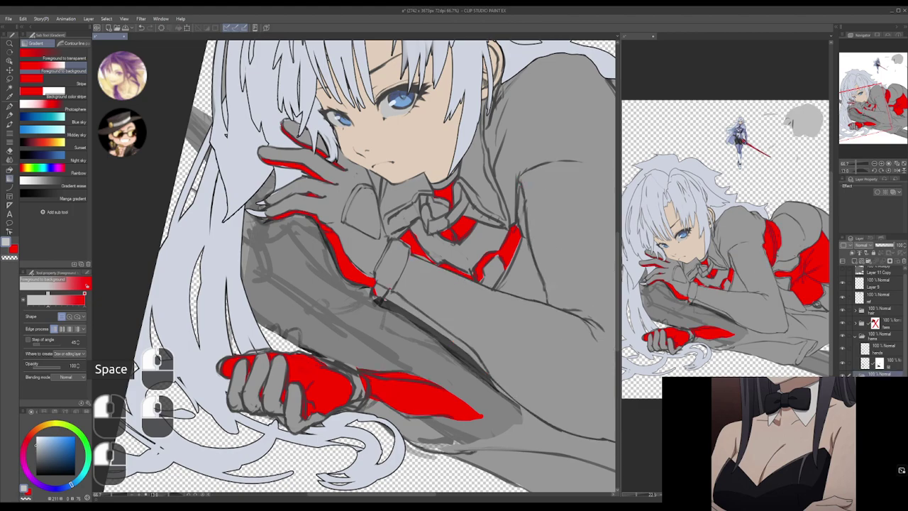
pyautogui.keyDown('ctrl'); pyautogui.click(862, 375); pyautogui.keyUp('ctrl')
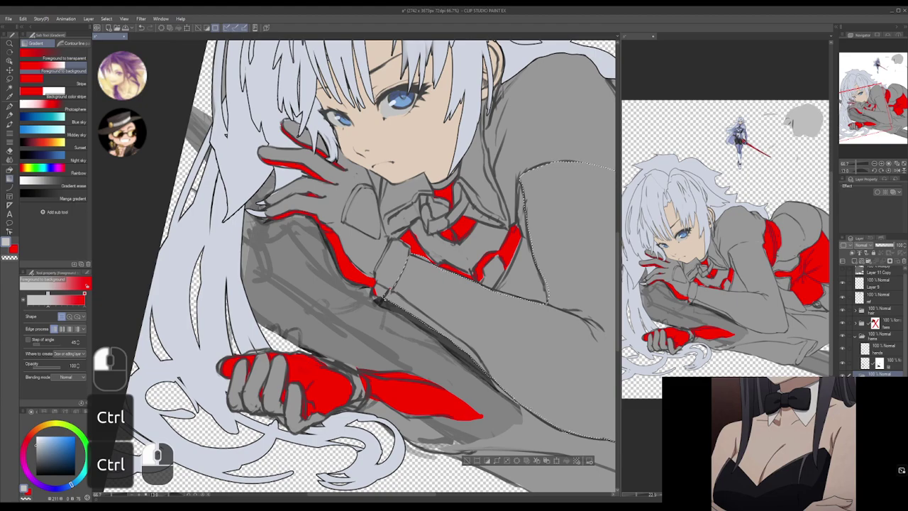
pyautogui.keyDown('ctrl'); pyautogui.click(864, 363); pyautogui.keyUp('ctrl')
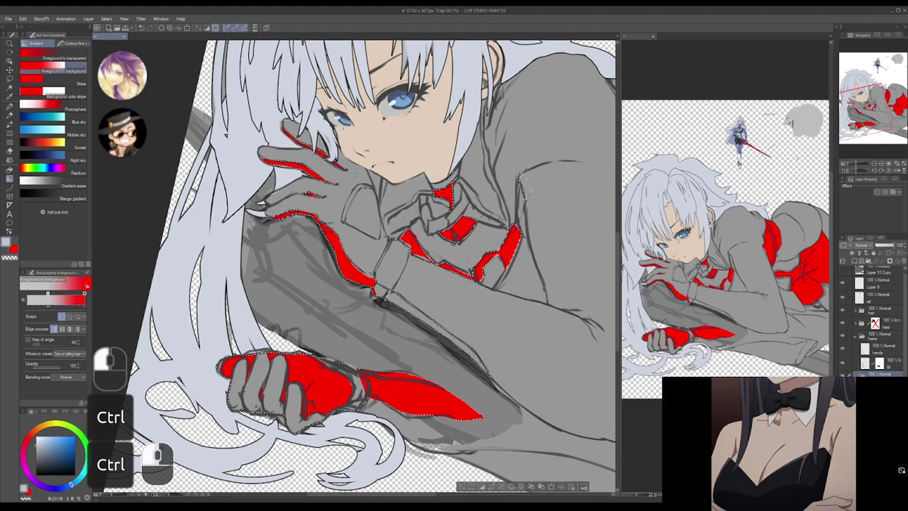
pyautogui.hotkey('ctrl', 'shift', 'i')
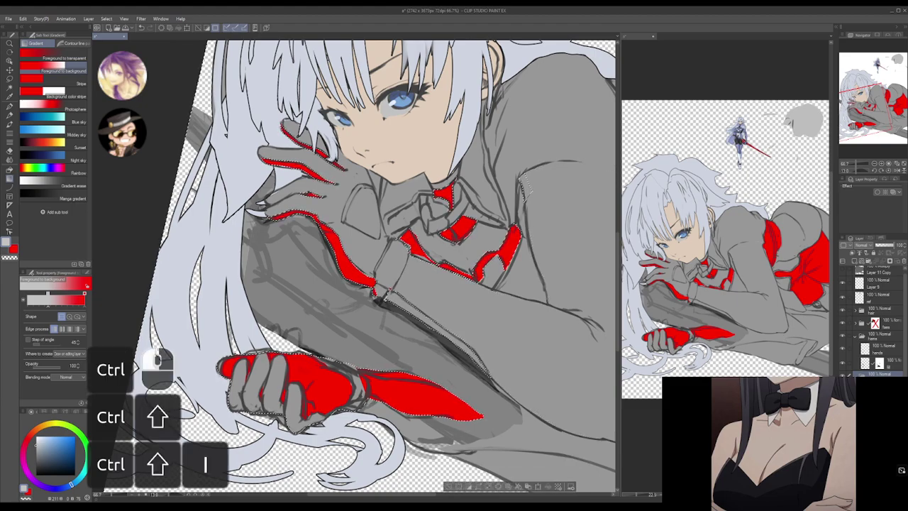
pyautogui.click(879, 387)
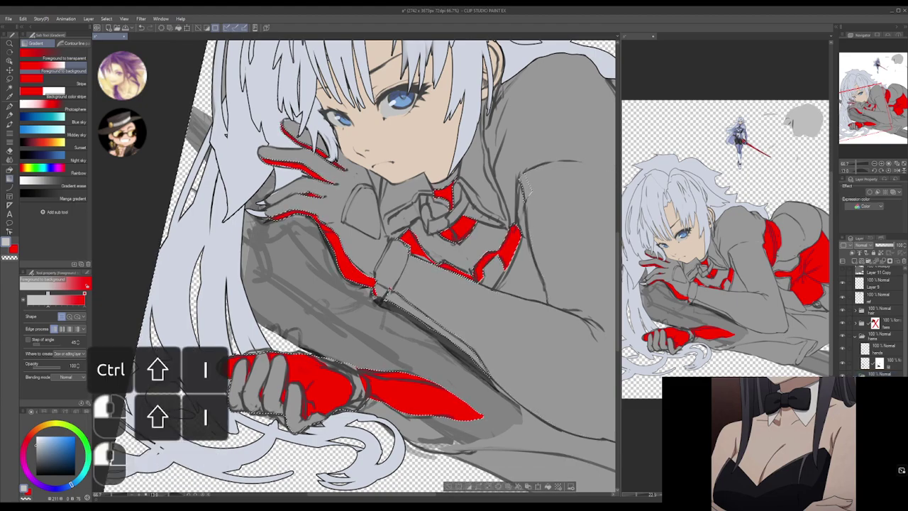
pyautogui.click(884, 261)
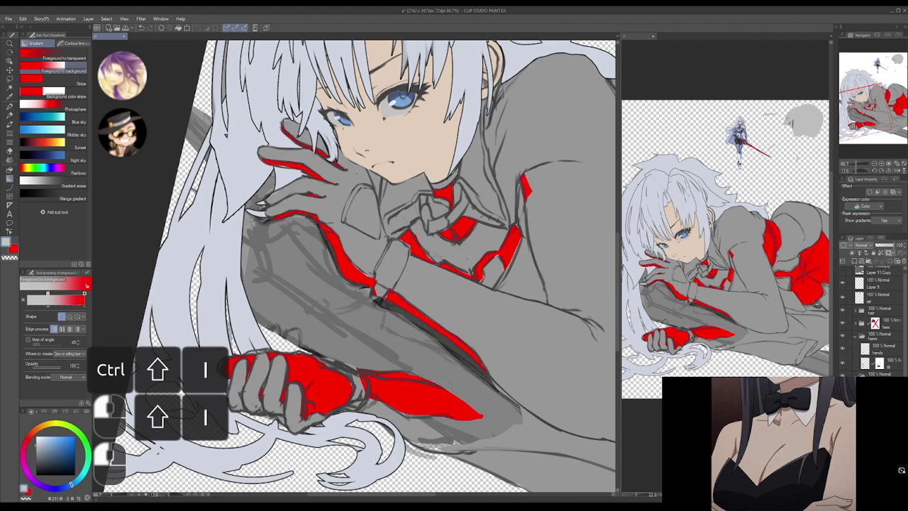
pyautogui.click(856, 377)
# - Save the illustration with the masked arms and red accents
pyautogui.moveTo(568, 272); pyautogui.dragTo(579, 323)
pyautogui.moveTo(495, 307); pyautogui.dragTo(492, 284)
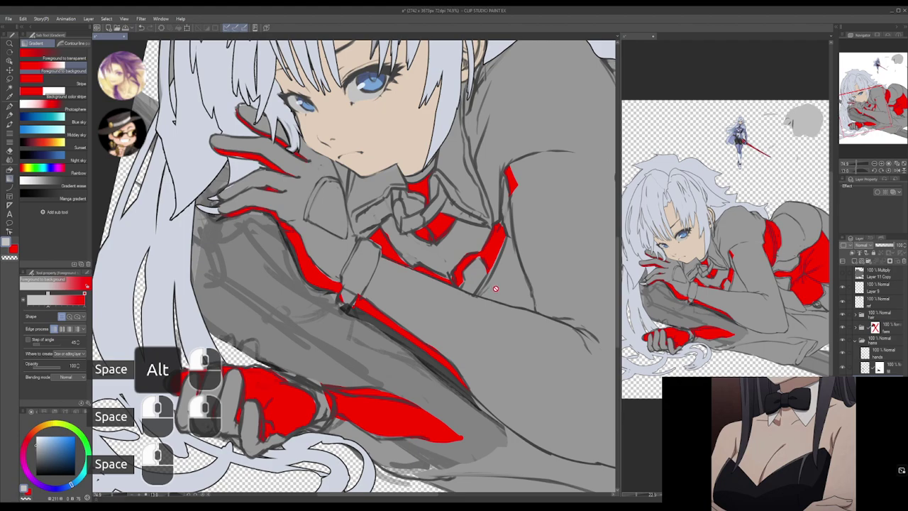
pyautogui.hotkey('ctrl', '-')
pyautogui.hotkey('ctrl', '-')
pyautogui.hotkey('ctrl', 's')
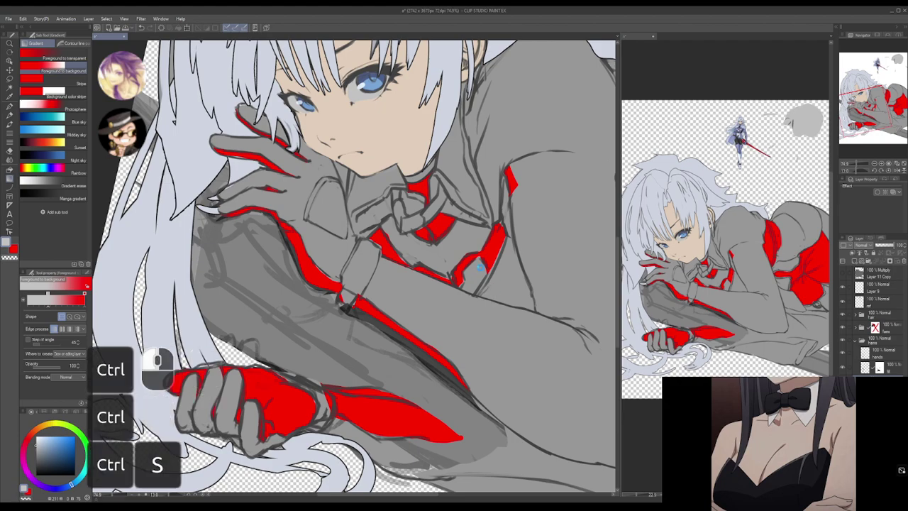
pyautogui.moveTo(506, 299); pyautogui.dragTo(506, 307)
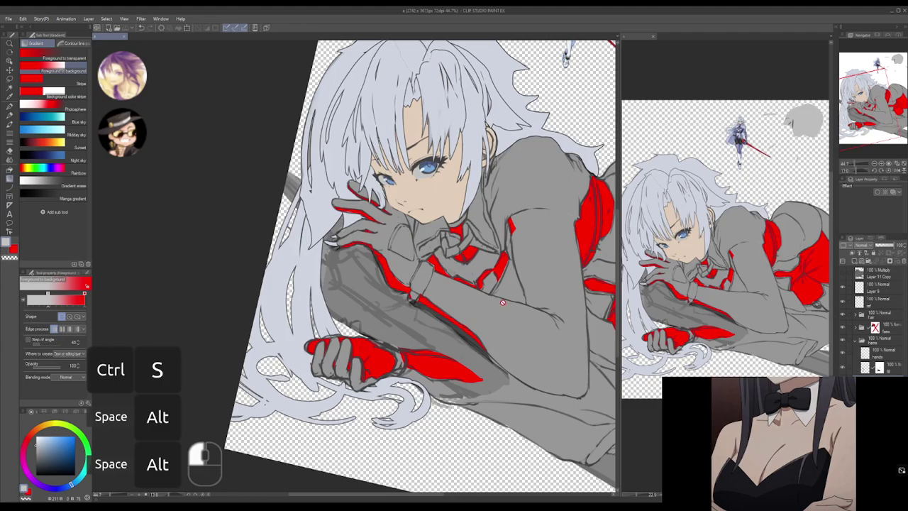
# - Touch up the red accent at the lower wrist's glove cuff within a lasso selection, and deselect
pyautogui.moveTo(469, 313); pyautogui.dragTo(457, 291)
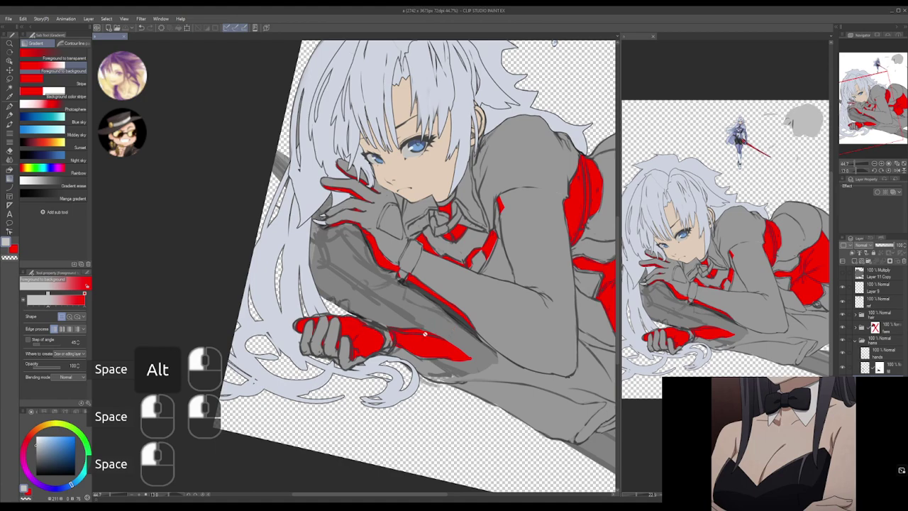
pyautogui.click(880, 397)
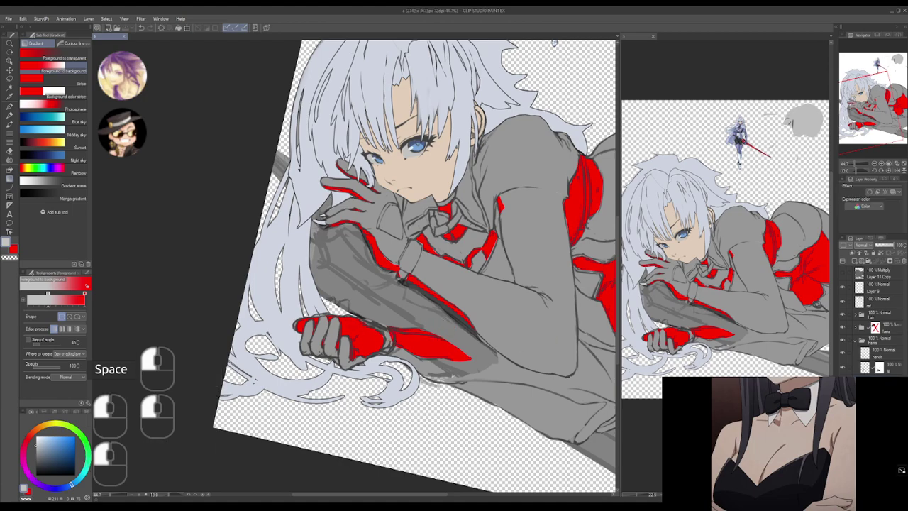
pyautogui.press('m')
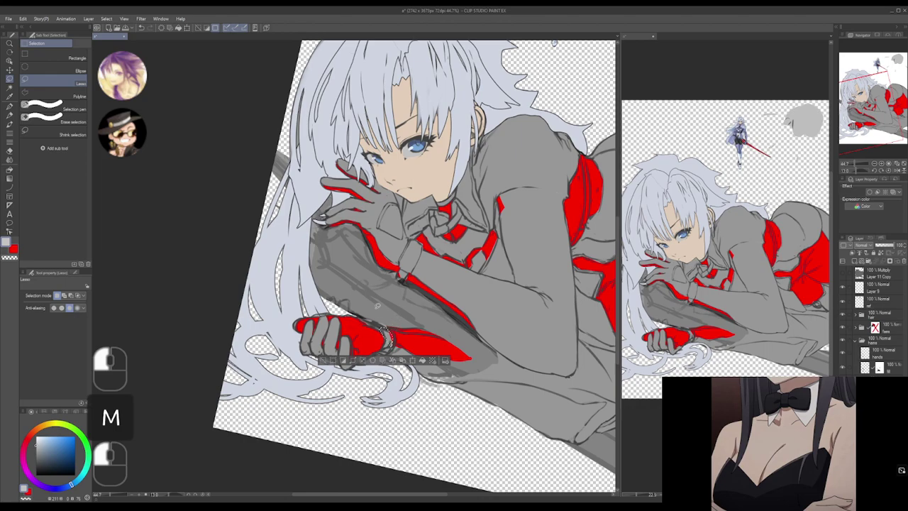
pyautogui.hotkey('ctrl', 'd')
# - Recolour the red clothing accents to a dark, desaturated brown with a hue and saturation correction
pyautogui.moveTo(470, 285); pyautogui.dragTo(470, 319)
pyautogui.moveTo(524, 309)
pyautogui.mouseDown()
pyautogui.moveTo(529, 282)
pyautogui.moveTo(500, 282)
pyautogui.moveTo(503, 322)
pyautogui.moveTo(523, 313)
pyautogui.mouseUp()
pyautogui.hotkey('ctrl', 'u')
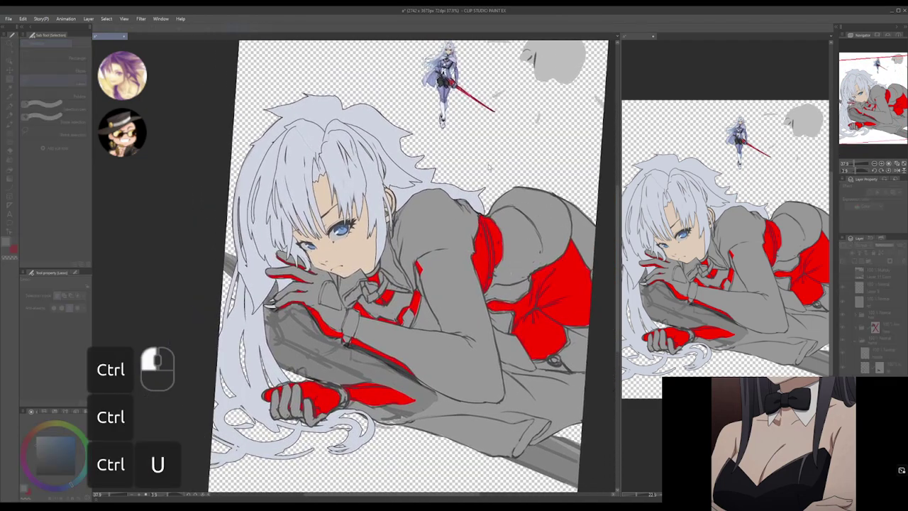
pyautogui.click(475, 165)
pyautogui.moveTo(493, 186); pyautogui.dragTo(487, 187)
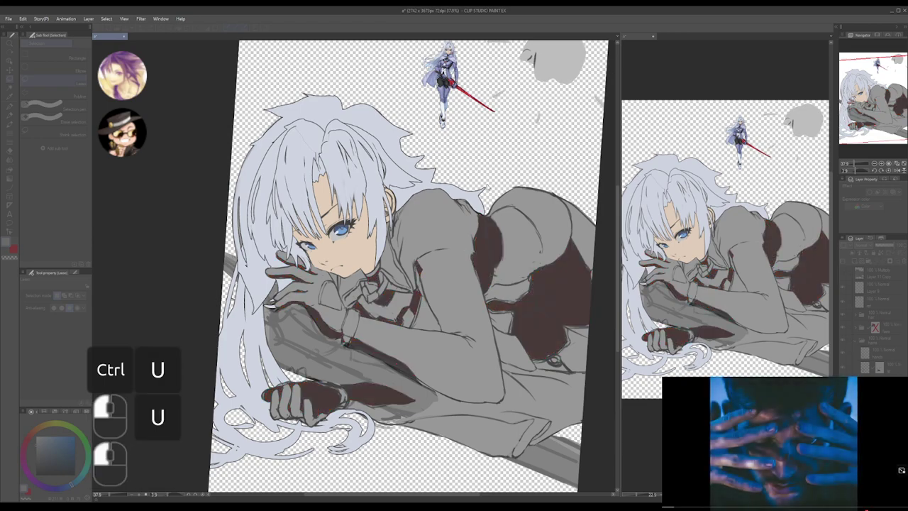
pyautogui.click(611, 140)
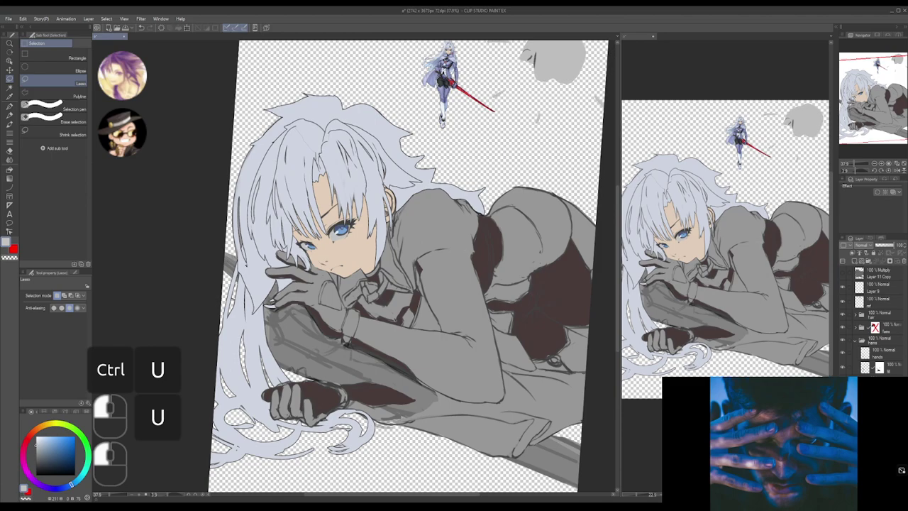
# - Set the character's layer folders to Through blending and delete the face folder's layer mask
pyautogui.click(856, 341)
pyautogui.keyDown('shift'); pyautogui.click(869, 319); pyautogui.keyUp('shift')
pyautogui.click(861, 245)
pyautogui.click(863, 250)
pyautogui.click(875, 328)
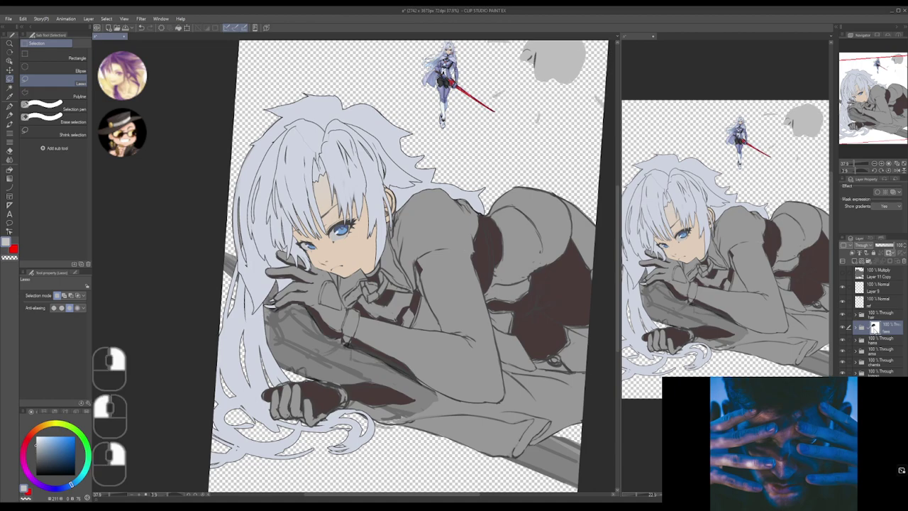
pyautogui.click(869, 354)
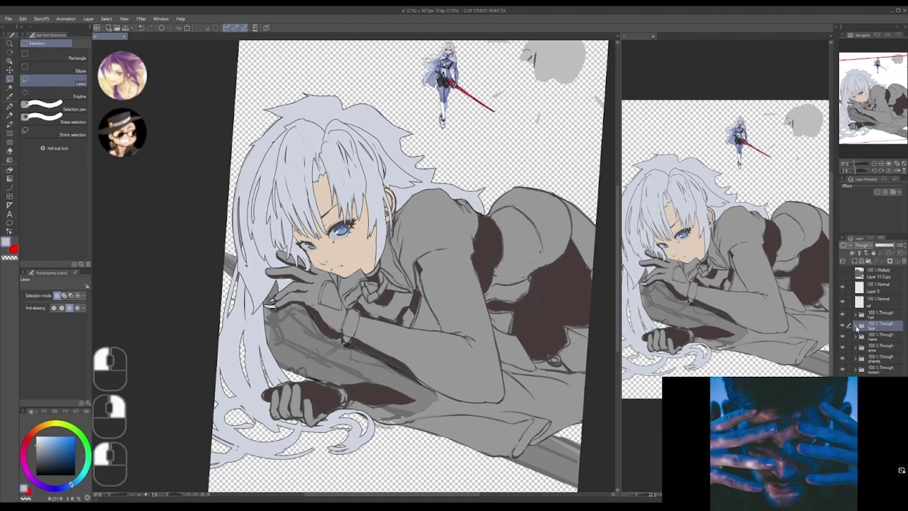
pyautogui.click(860, 325)
pyautogui.click(856, 326)
pyautogui.click(856, 326)
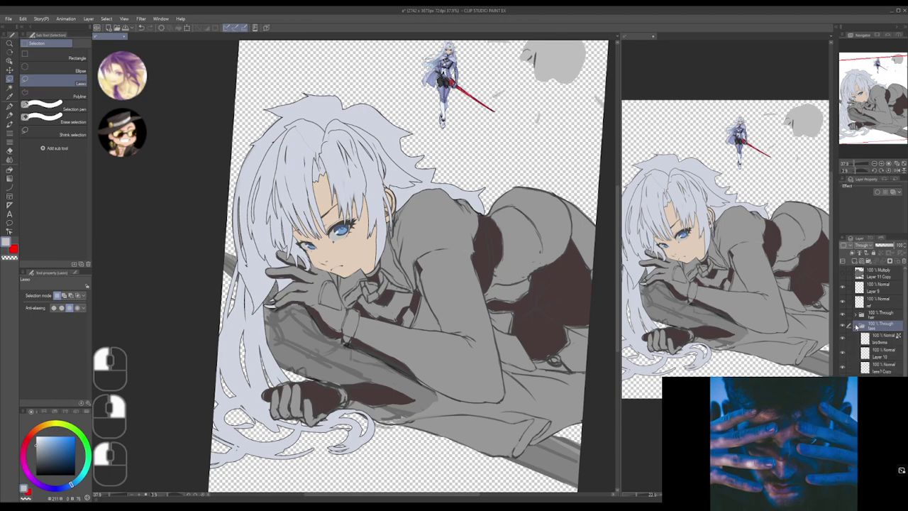
pyautogui.click(856, 327)
# - Select the line art layers inside the hands and arms folders together and set their blending mode to Multiply
pyautogui.click(855, 338)
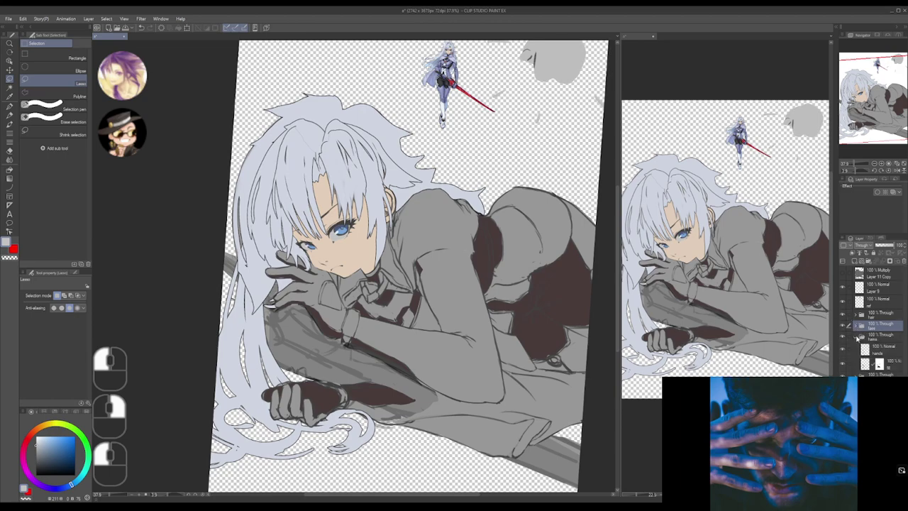
pyautogui.click(872, 347)
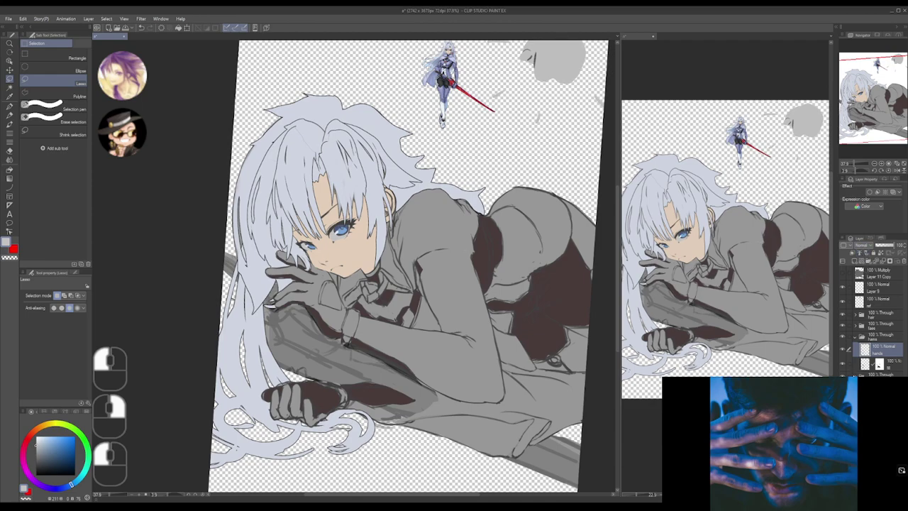
pyautogui.press('shift')
pyautogui.click(882, 350)
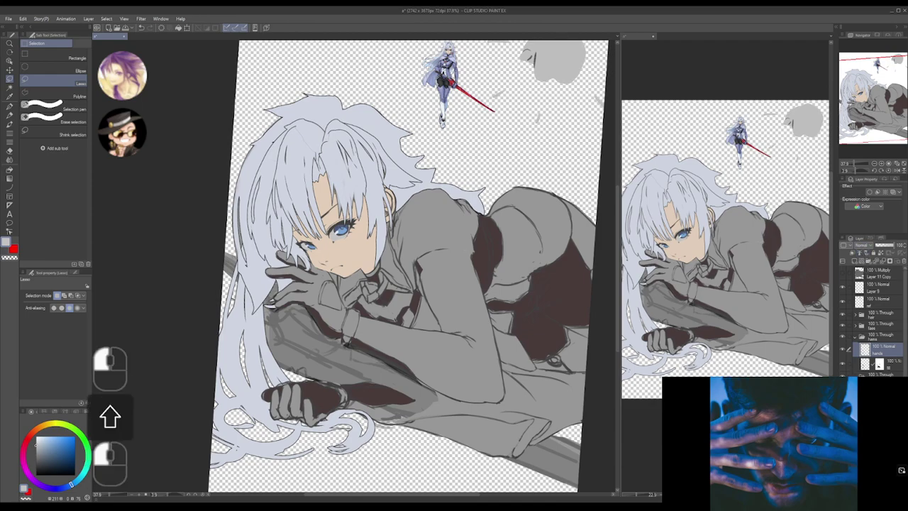
pyautogui.keyDown('ctrl'); pyautogui.click(883, 383); pyautogui.keyUp('ctrl')
pyautogui.click(882, 383)
pyautogui.keyDown('ctrl'); pyautogui.click(305, 397); pyautogui.keyUp('ctrl')
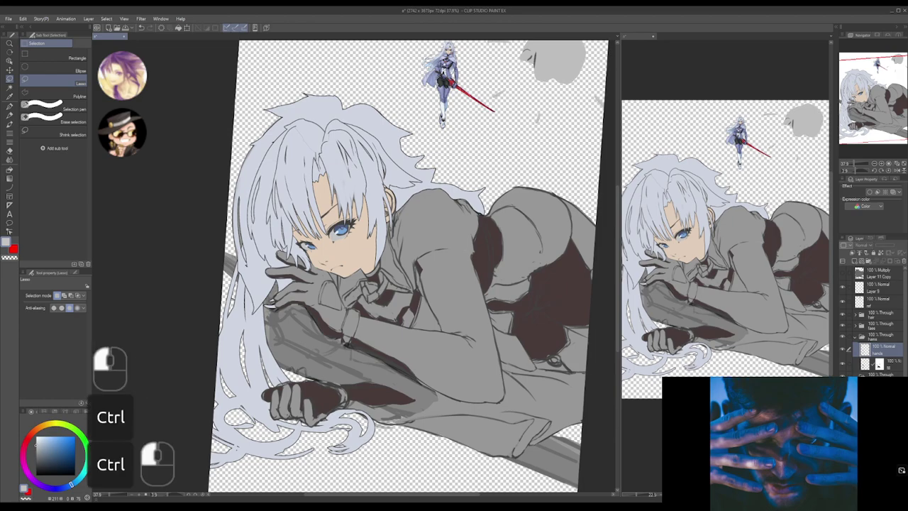
pyautogui.moveTo(905, 312); pyautogui.dragTo(905, 327)
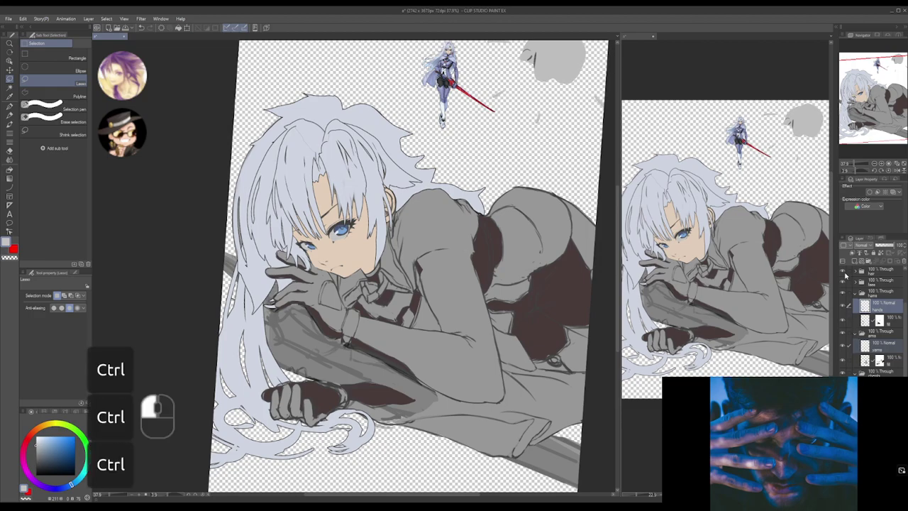
pyautogui.click(864, 245)
pyautogui.click(863, 272)
# - Save the illustration with the multiplied hand and arm line art
pyautogui.moveTo(529, 337); pyautogui.dragTo(533, 353)
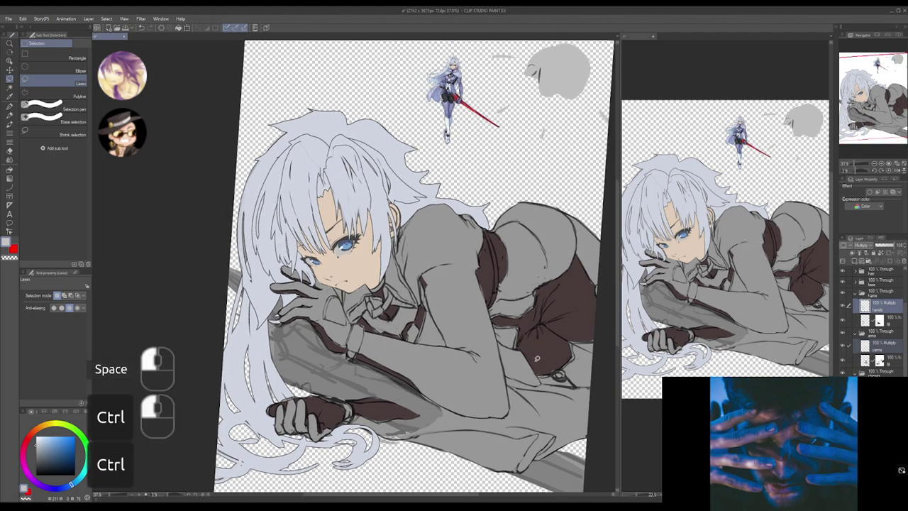
pyautogui.hotkey('ctrl', 's')
pyautogui.moveTo(534, 370); pyautogui.dragTo(533, 346)
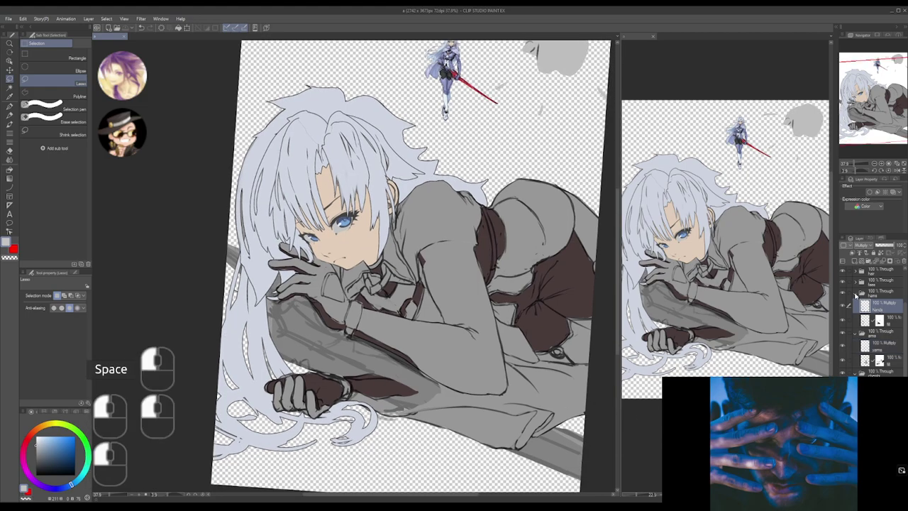
# - Collapse the hands folder, the arms folder and the clothing folder below them in the layer list
pyautogui.click(855, 294)
pyautogui.click(855, 305)
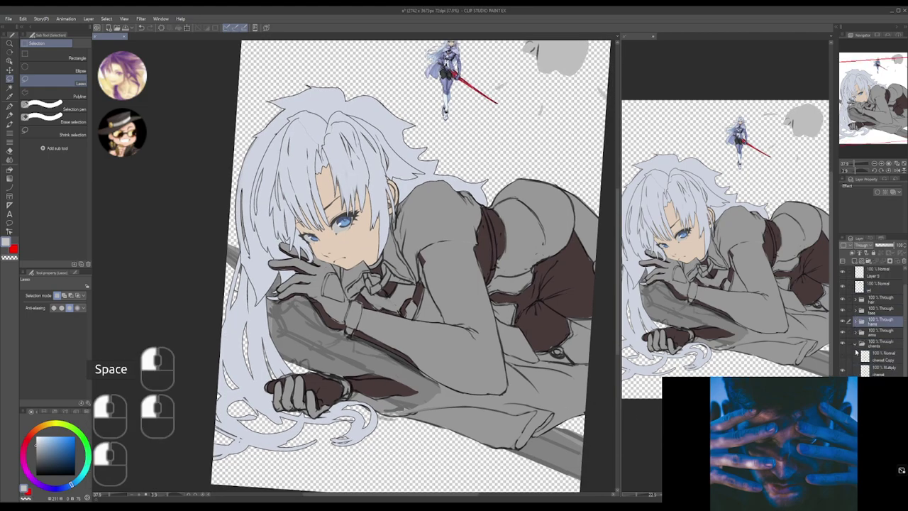
pyautogui.click(857, 345)
pyautogui.moveTo(476, 309); pyautogui.dragTo(500, 298)
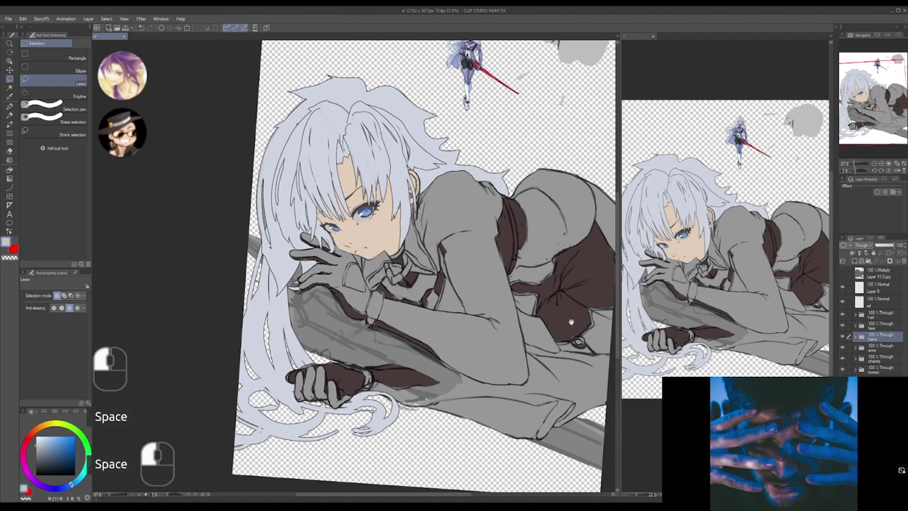
pyautogui.moveTo(574, 322); pyautogui.dragTo(552, 331)
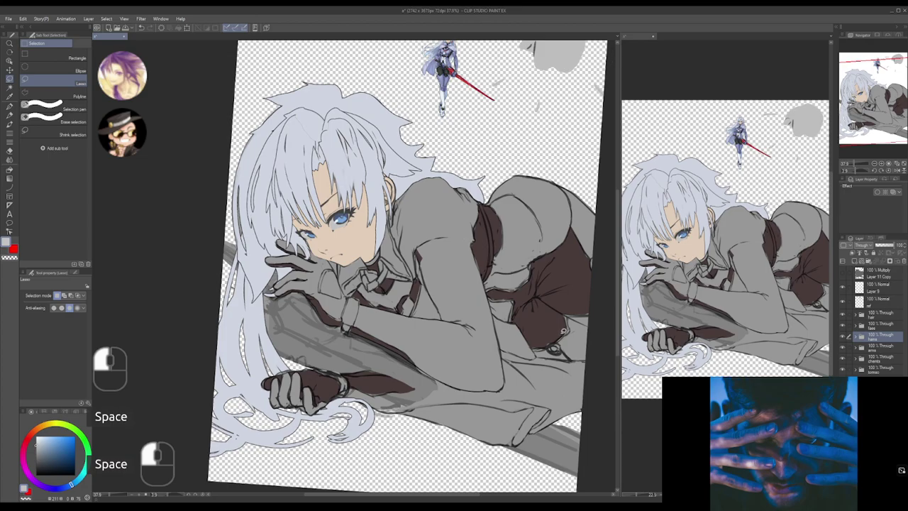
pyautogui.moveTo(542, 357); pyautogui.dragTo(523, 343)
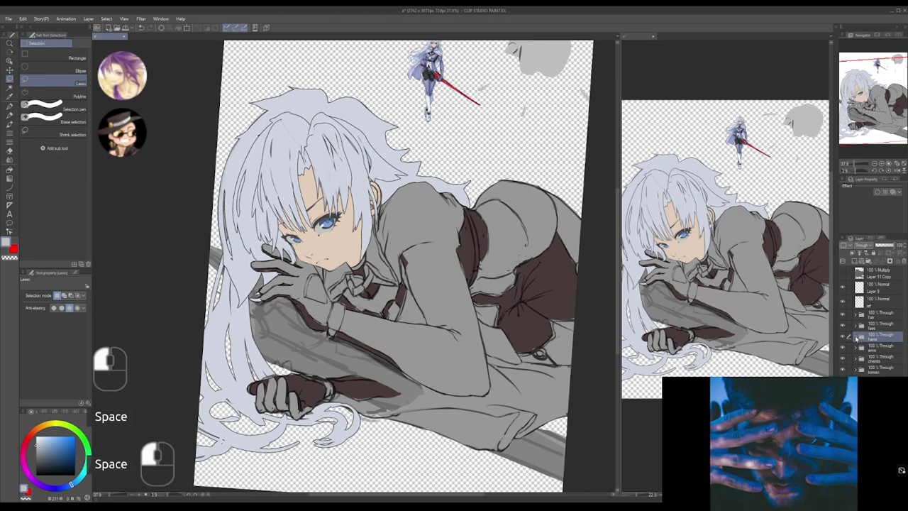
pyautogui.click(855, 328)
pyautogui.click(855, 328)
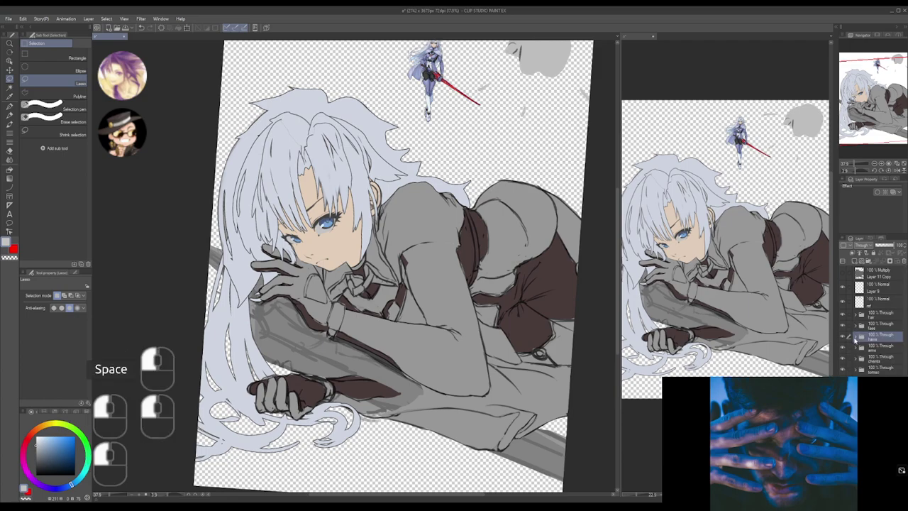
# - Lock the transparent pixels of the fill layer in the hands folder and clear the stray arm selection
pyautogui.click(855, 336)
pyautogui.click(879, 363)
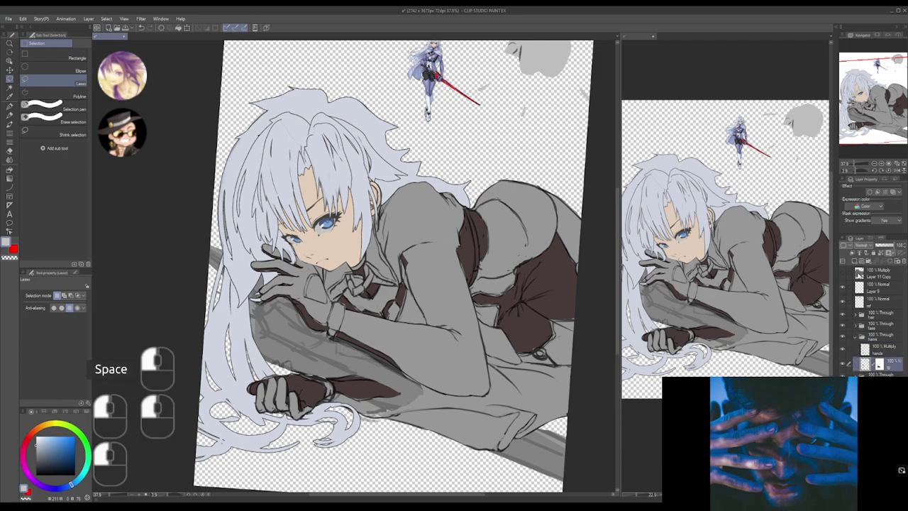
pyautogui.click(881, 374)
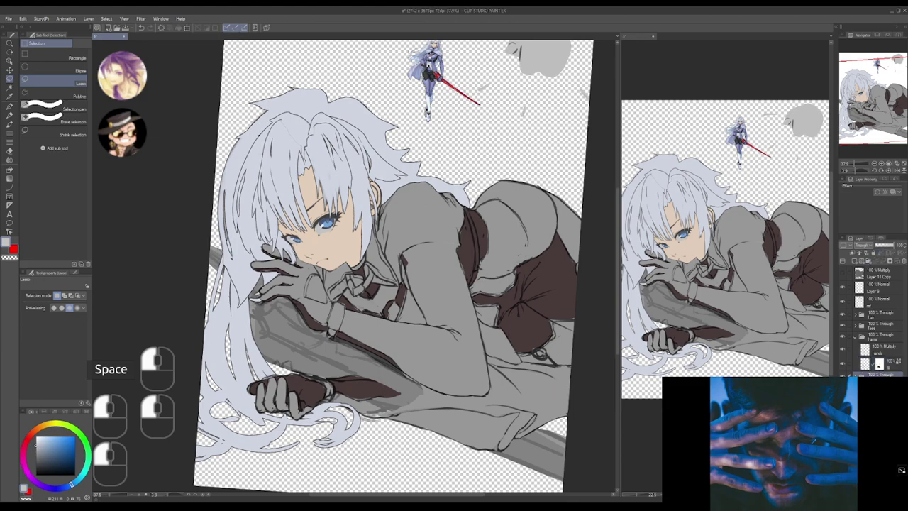
pyautogui.keyDown('ctrl'); pyautogui.click(880, 364); pyautogui.keyUp('ctrl')
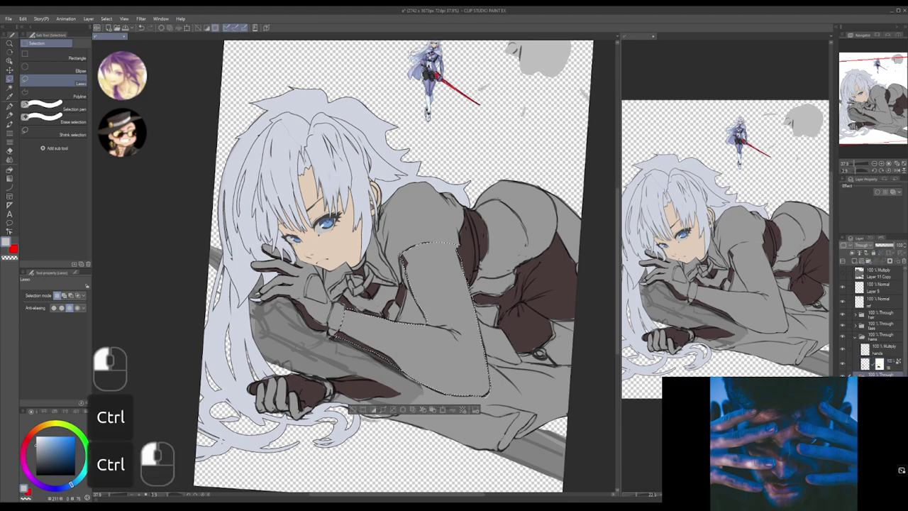
pyautogui.hotkey('ctrl', 'd')
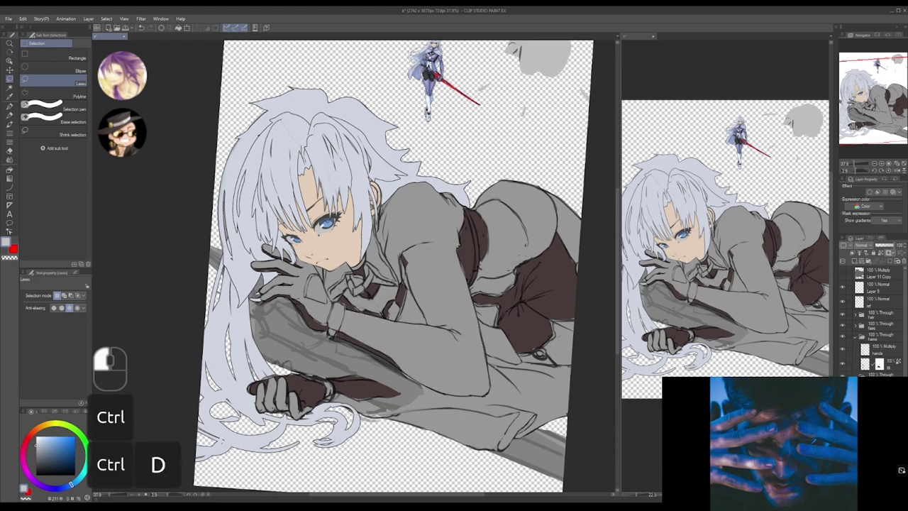
pyautogui.keyDown('ctrl'); pyautogui.click(891, 364); pyautogui.keyUp('ctrl')
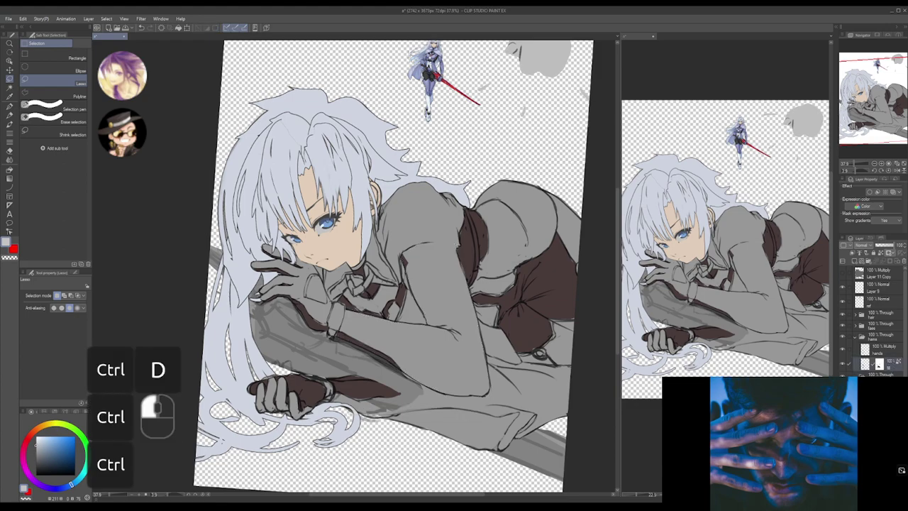
pyautogui.click(890, 365)
pyautogui.keyDown('ctrl'); pyautogui.click(891, 365); pyautogui.keyUp('ctrl')
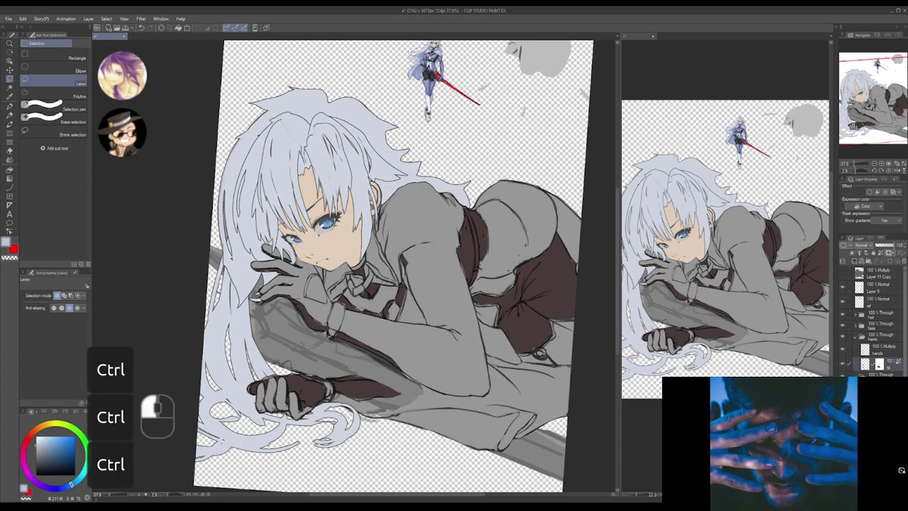
# - Select the arms fill layer together with the hands fill layer and lock its transparent pixels
pyautogui.moveTo(905, 312); pyautogui.dragTo(905, 349)
pyautogui.click(880, 372)
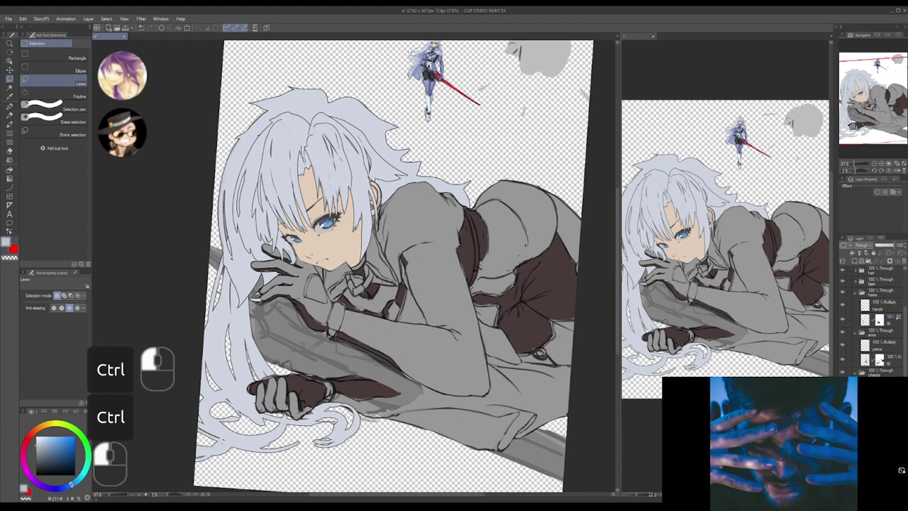
pyautogui.keyDown('ctrl'); pyautogui.click(880, 360); pyautogui.keyUp('ctrl')
pyautogui.moveTo(534, 323)
pyautogui.mouseDown()
pyautogui.moveTo(544, 324)
pyautogui.moveTo(544, 342)
pyautogui.mouseUp()
pyautogui.press('g')
pyautogui.press('g')
pyautogui.moveTo(553, 238); pyautogui.dragTo(560, 265)
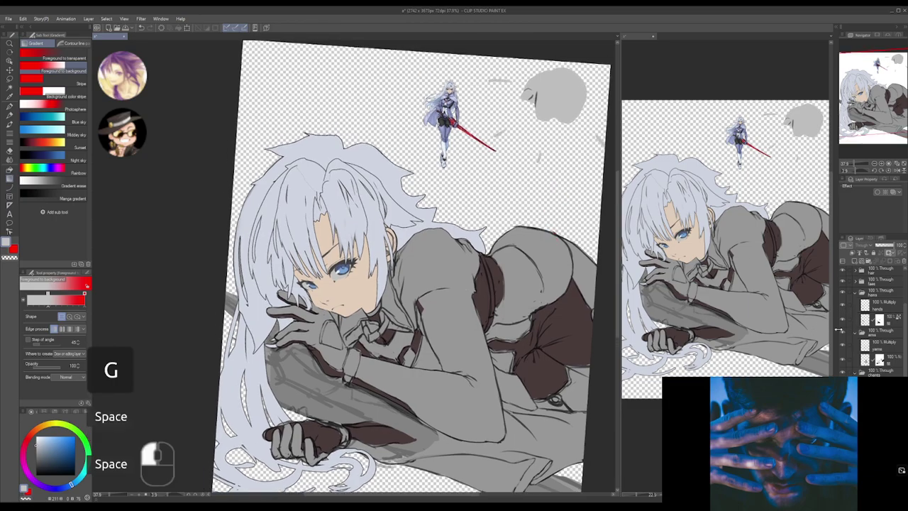
pyautogui.keyDown('ctrl'); pyautogui.click(896, 359); pyautogui.keyUp('ctrl')
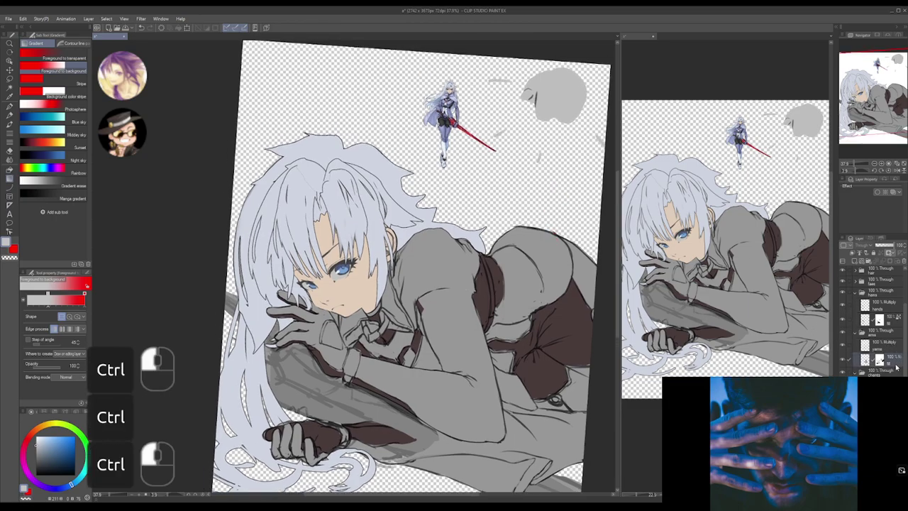
pyautogui.click(893, 360)
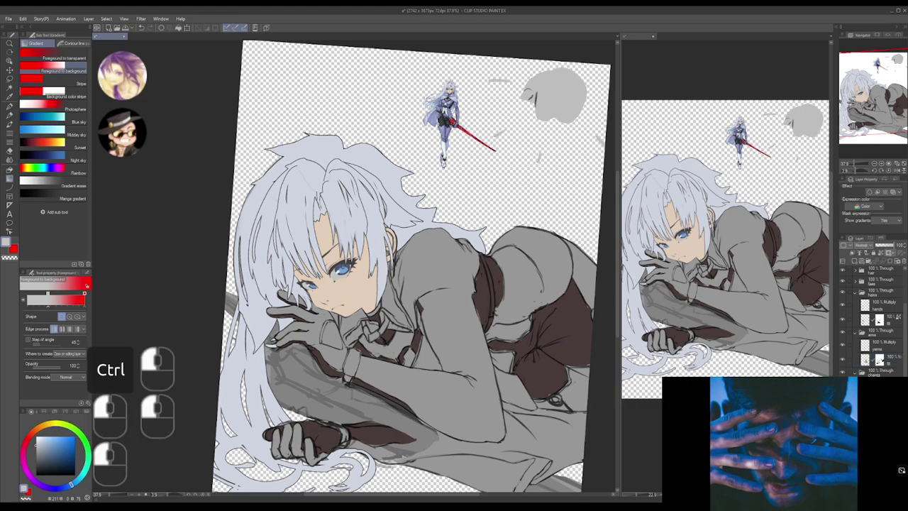
pyautogui.keyDown('ctrl'); pyautogui.click(893, 360); pyautogui.keyUp('ctrl')
pyautogui.keyDown('ctrl'); pyautogui.click(897, 319); pyautogui.keyUp('ctrl')
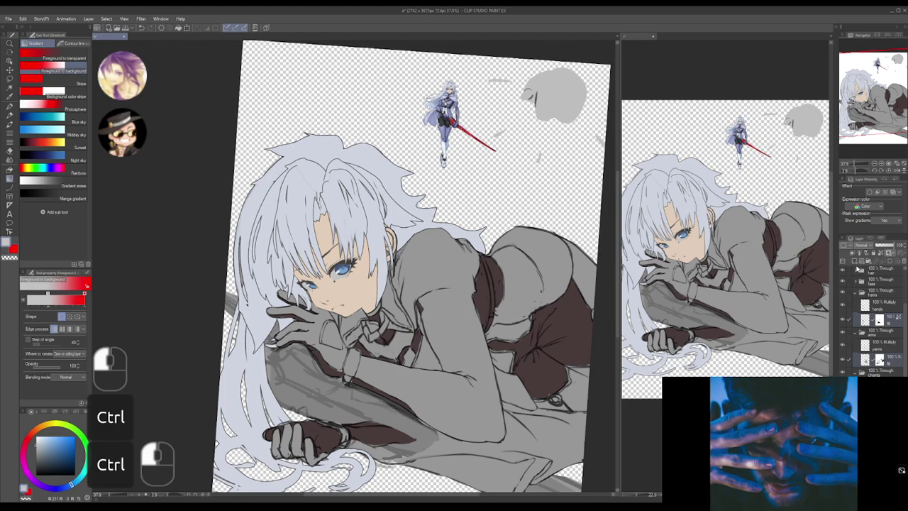
pyautogui.click(880, 253)
# - Target the hands fill layer alone and recolour both gloves with the lavender sampled from the reference figure's clothing
pyautogui.click(892, 327)
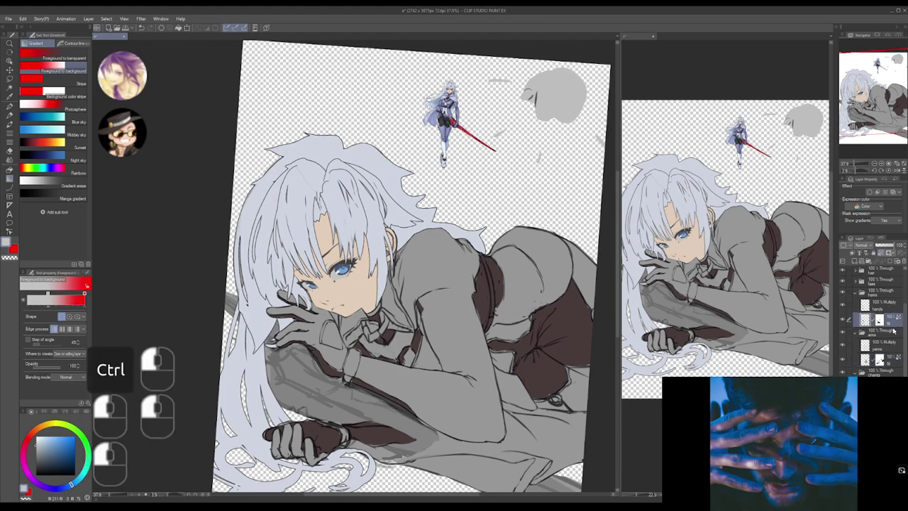
pyautogui.moveTo(536, 210); pyautogui.dragTo(527, 227)
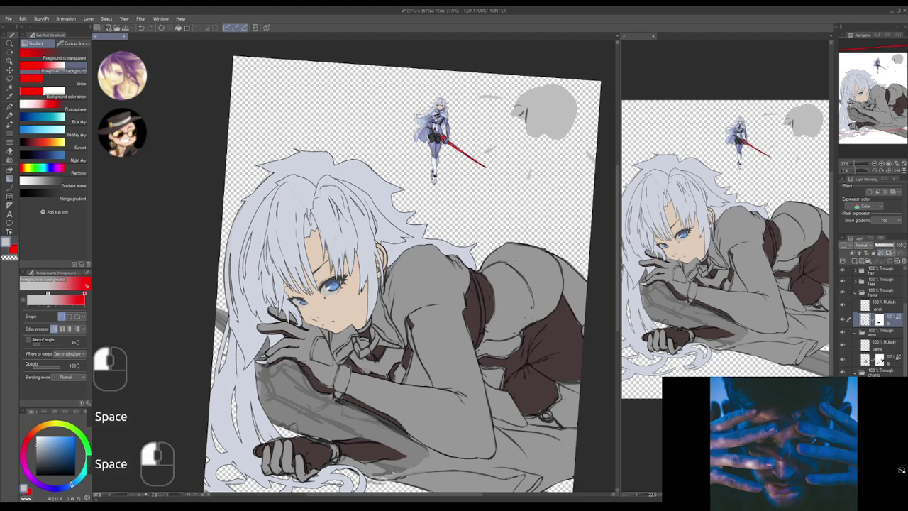
pyautogui.keyDown('alt'); pyautogui.click(436, 143); pyautogui.keyUp('alt')
pyautogui.keyDown('alt'); pyautogui.click(435, 145); pyautogui.keyUp('alt')
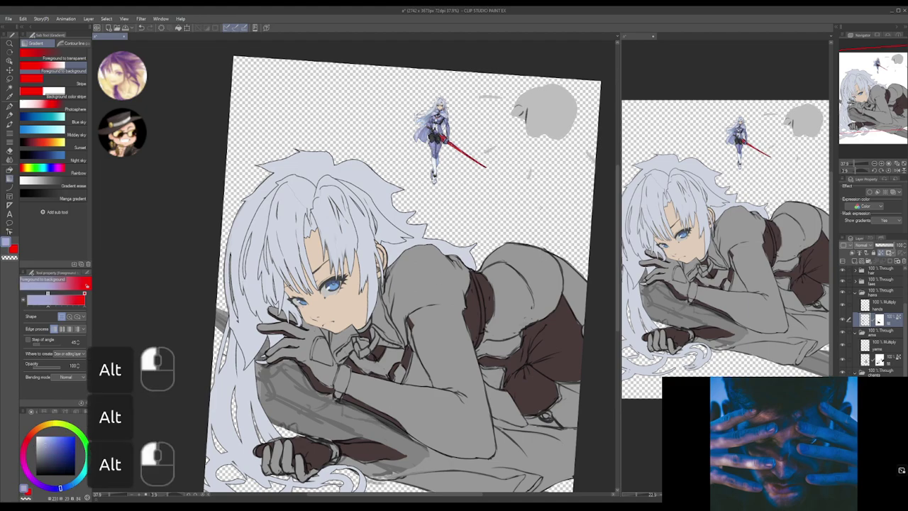
pyautogui.moveTo(490, 231); pyautogui.dragTo(582, 250)
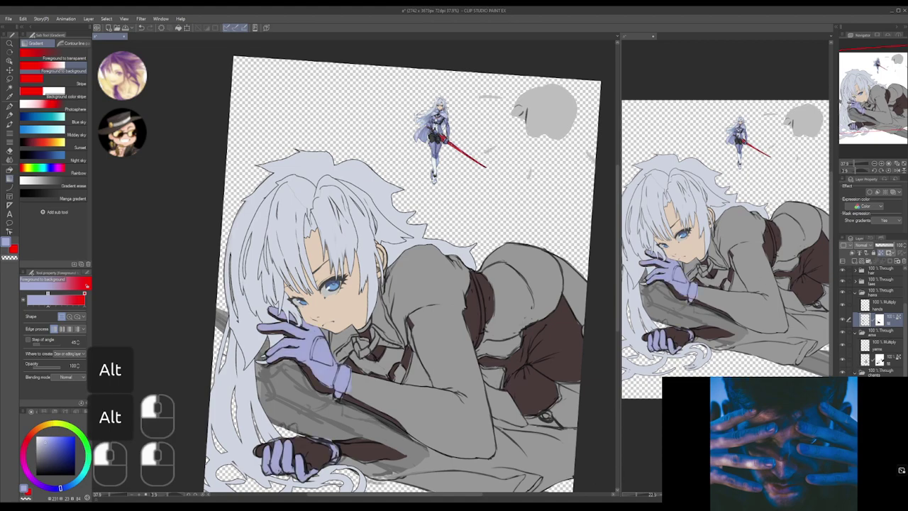
# - Target the fill layer in the clothing folder and try a lavender fill on the lower clothing
pyautogui.click(880, 385)
pyautogui.click(881, 399)
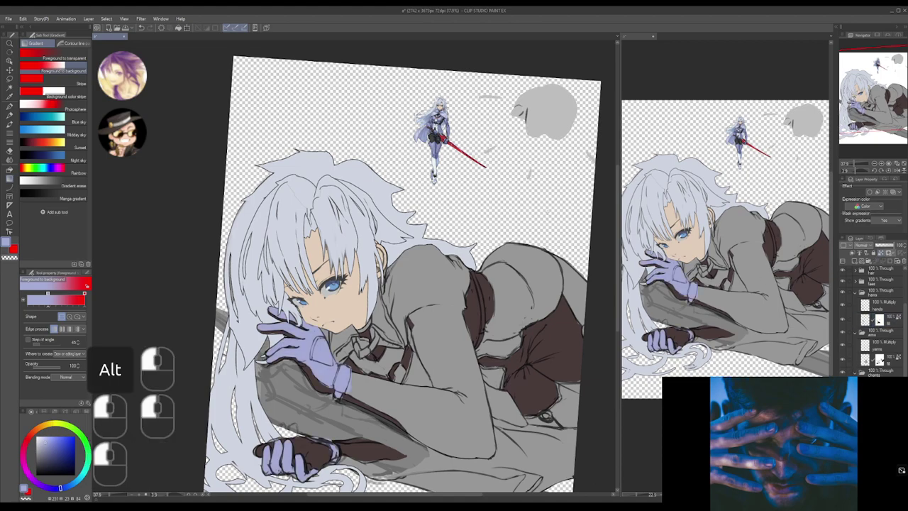
pyautogui.click(765, 323)
pyautogui.moveTo(522, 394); pyautogui.dragTo(533, 363)
pyautogui.hotkey('ctrl', 'z')
# - Lasso the capelet area over the near shoulder down to the chest, adding the missed parts around the collar and bow
pyautogui.moveTo(428, 277); pyautogui.dragTo(457, 270)
pyautogui.press('m')
pyautogui.press('m')
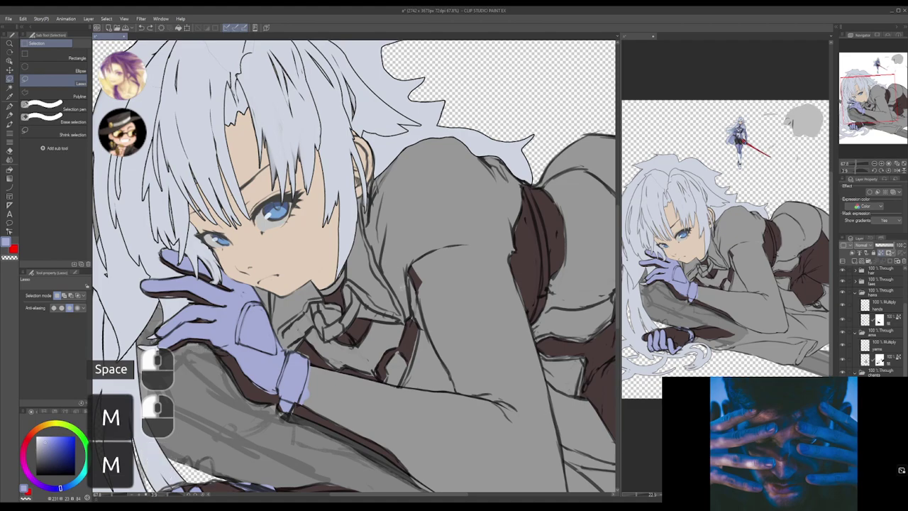
pyautogui.moveTo(391, 271); pyautogui.dragTo(411, 274)
pyautogui.moveTo(421, 323)
pyautogui.mouseDown()
pyautogui.moveTo(429, 318)
pyautogui.moveTo(429, 270)
pyautogui.moveTo(441, 261)
pyautogui.moveTo(495, 248)
pyautogui.moveTo(524, 255)
pyautogui.mouseUp()
pyautogui.hotkey('ctrl', 'z')
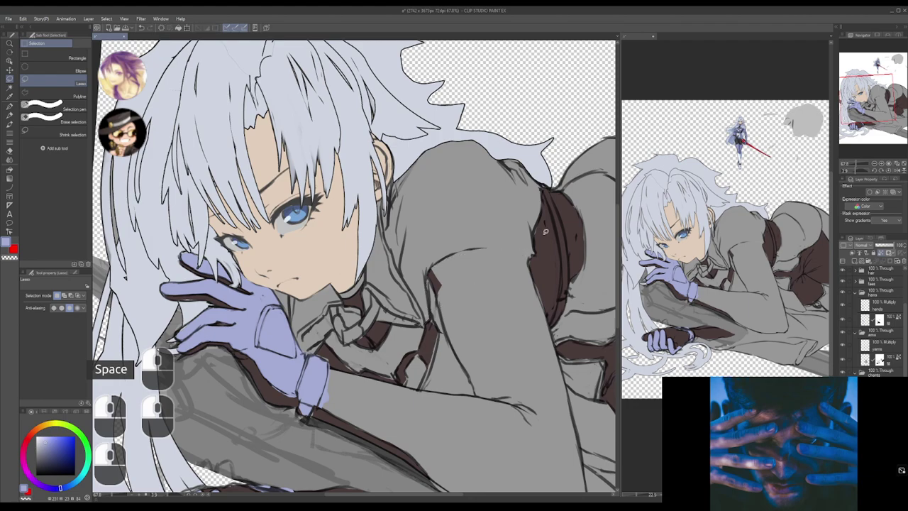
pyautogui.moveTo(433, 317)
pyautogui.mouseDown()
pyautogui.moveTo(432, 266)
pyautogui.moveTo(464, 251)
pyautogui.moveTo(536, 252)
pyautogui.moveTo(545, 186)
pyautogui.moveTo(457, 103)
pyautogui.moveTo(407, 122)
pyautogui.moveTo(391, 193)
pyautogui.moveTo(464, 182)
pyautogui.moveTo(465, 152)
pyautogui.moveTo(443, 203)
pyautogui.moveTo(438, 301)
pyautogui.moveTo(444, 290)
pyautogui.moveTo(464, 309)
pyautogui.moveTo(499, 311)
pyautogui.moveTo(503, 262)
pyautogui.moveTo(490, 213)
pyautogui.moveTo(494, 225)
pyautogui.moveTo(523, 207)
pyautogui.mouseUp()
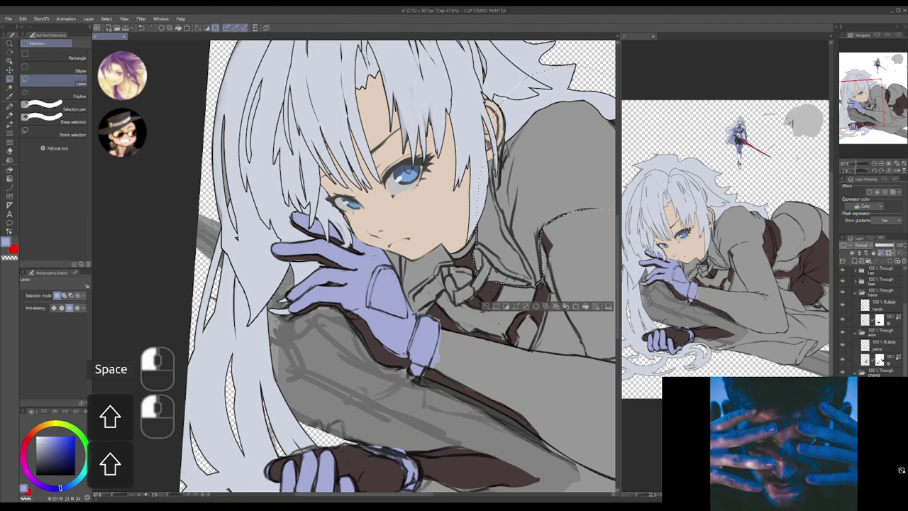
pyautogui.moveTo(477, 279); pyautogui.dragTo(475, 273)
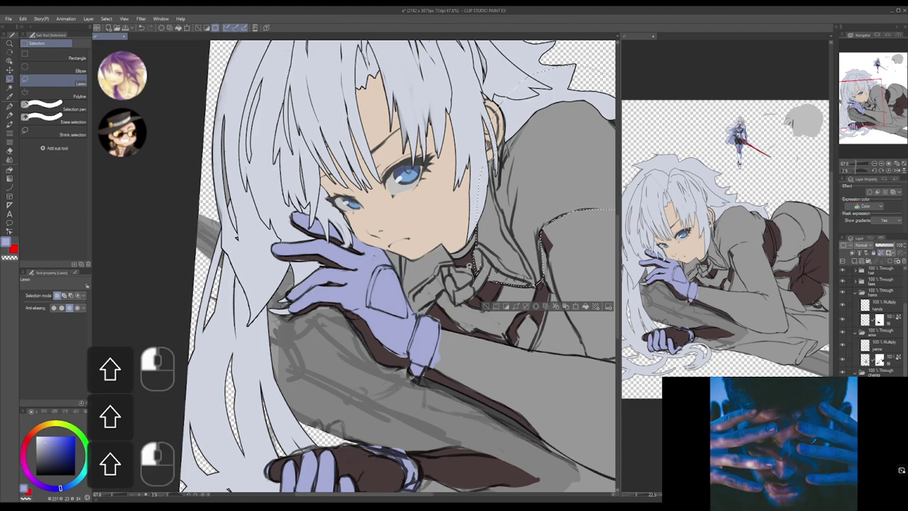
pyautogui.moveTo(439, 245)
pyautogui.mouseDown()
pyautogui.moveTo(415, 256)
pyautogui.moveTo(399, 233)
pyautogui.moveTo(378, 276)
pyautogui.moveTo(407, 319)
pyautogui.moveTo(441, 297)
pyautogui.mouseUp()
pyautogui.moveTo(460, 286); pyautogui.dragTo(462, 281)
pyautogui.moveTo(489, 250)
pyautogui.mouseDown()
pyautogui.moveTo(446, 282)
pyautogui.moveTo(397, 284)
pyautogui.mouseUp()
pyautogui.moveTo(565, 214); pyautogui.dragTo(524, 222)
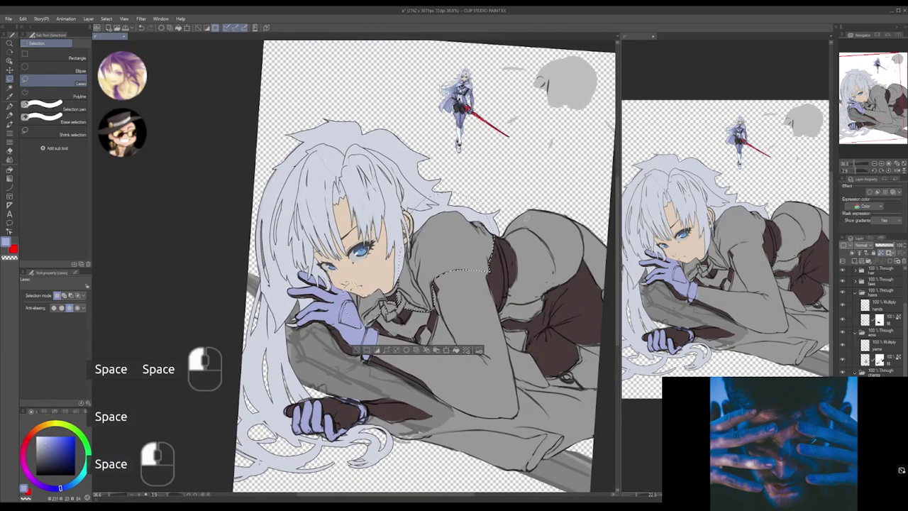
# - Cut the selected capelet area and paste it as its own layer in the clothing folder
pyautogui.press('g')
pyautogui.press('g')
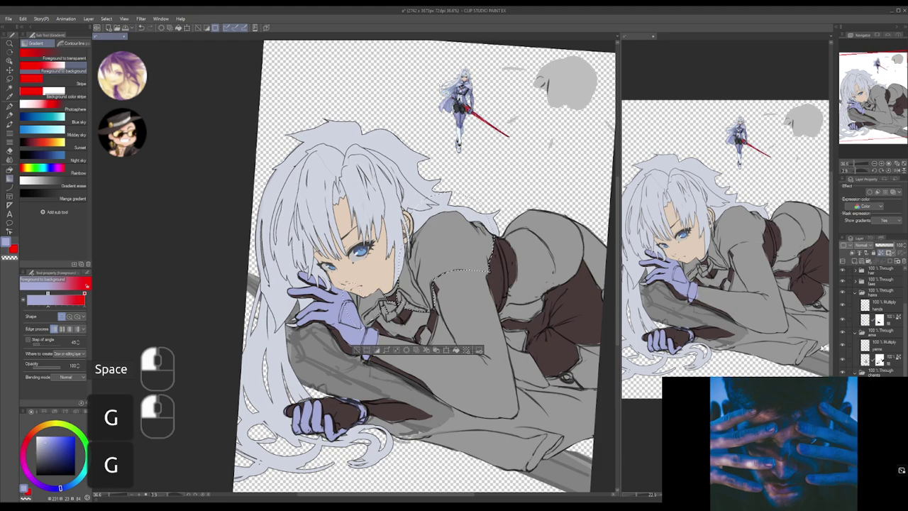
pyautogui.click(855, 278)
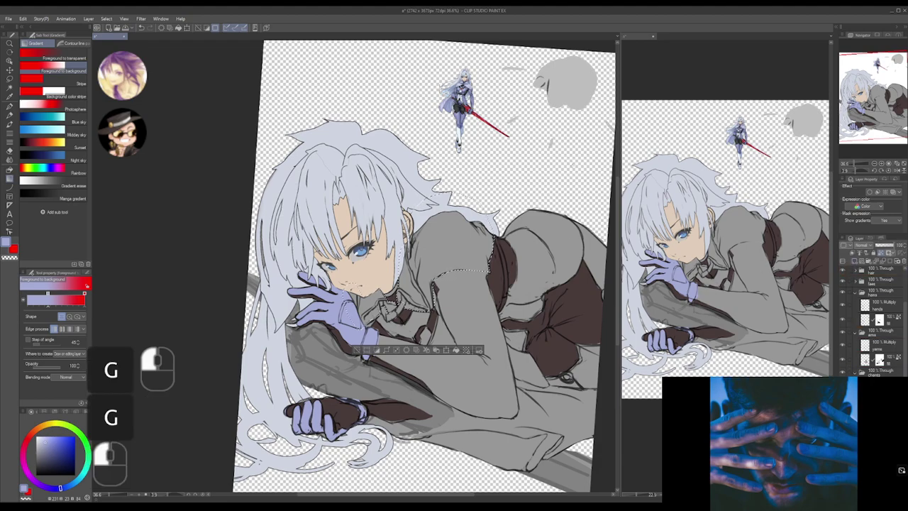
pyautogui.press('ctrl')
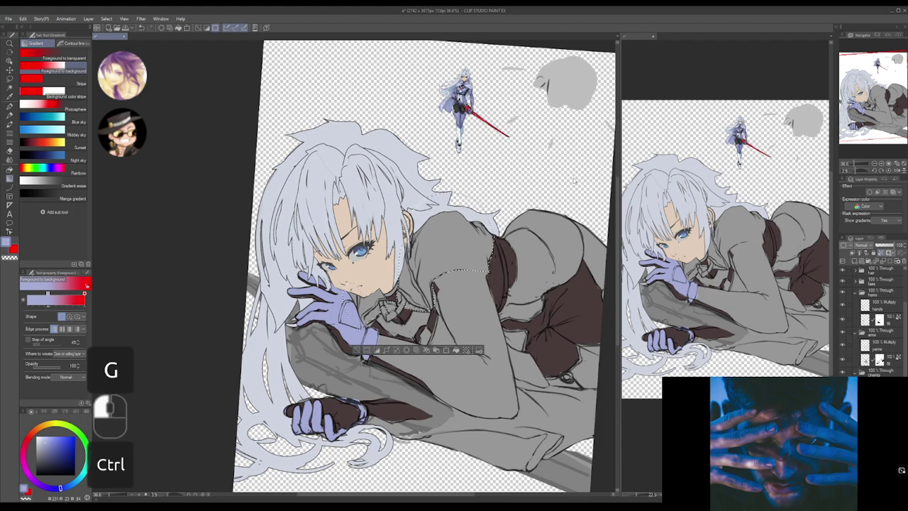
pyautogui.hotkey('ctrl', 'x')
pyautogui.hotkey('ctrl', 'v')
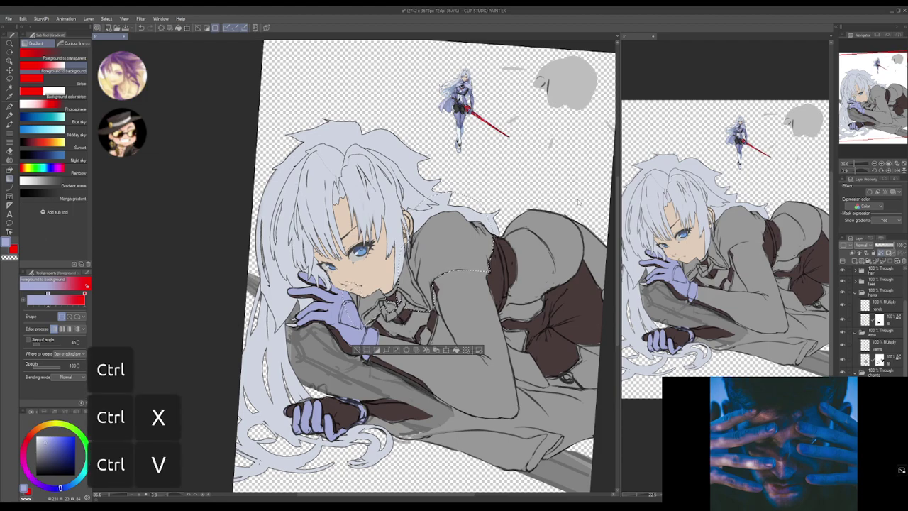
# - Fill the selected capelet over the shoulder and collar with the sampled lavender and clear the selection
pyautogui.click(454, 245)
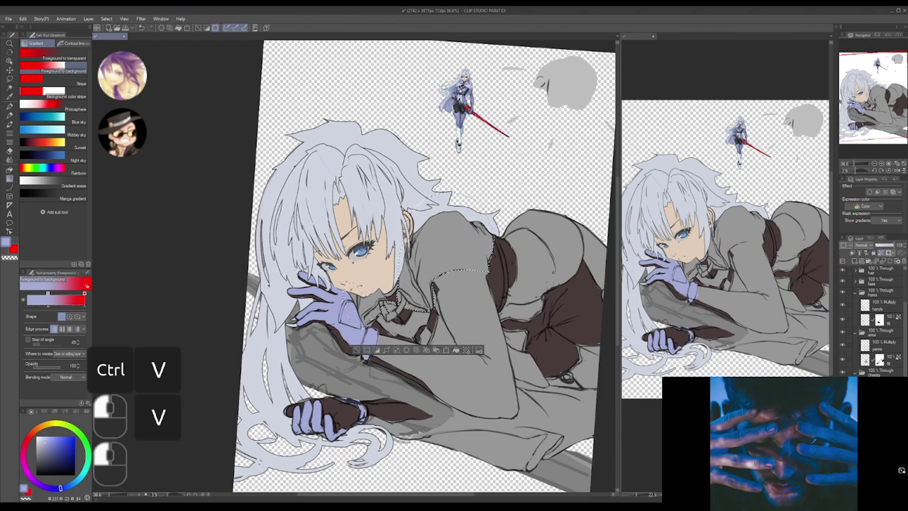
pyautogui.click(379, 296)
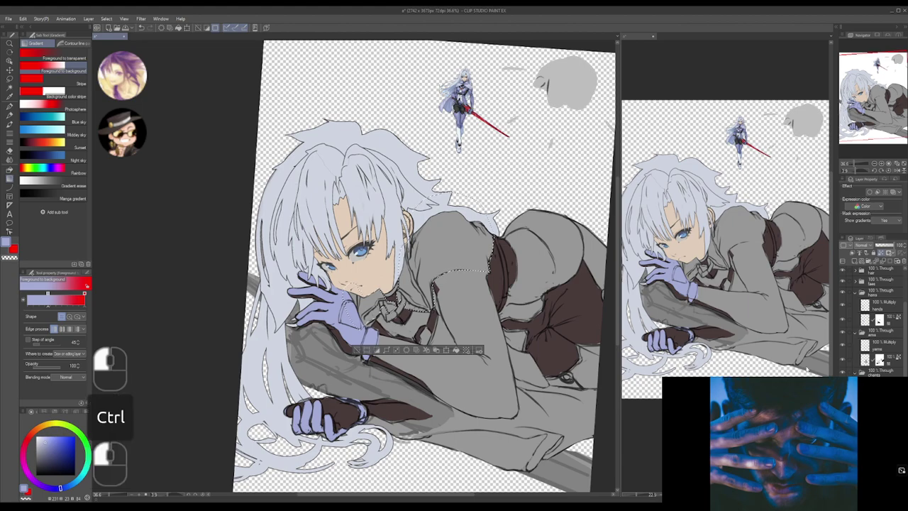
pyautogui.moveTo(571, 178); pyautogui.dragTo(591, 158)
pyautogui.press('ctrl')
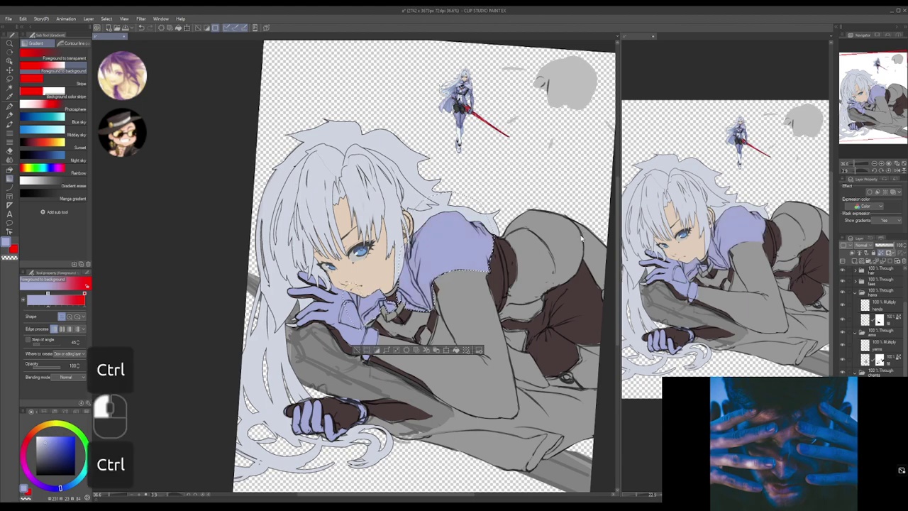
pyautogui.hotkey('ctrl', 'd')
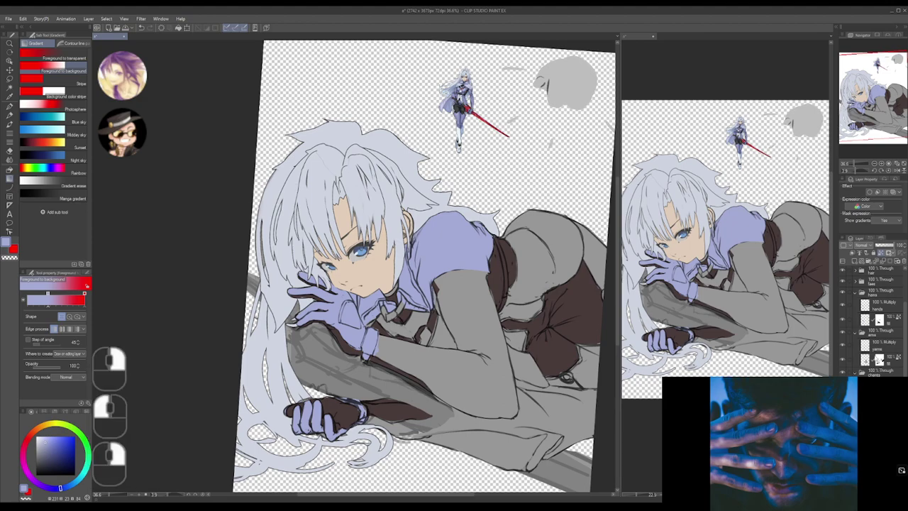
# - Rename the capelet fill layer as capelet
pyautogui.click(881, 398)
pyautogui.press('F2')
pyautogui.write('cap')
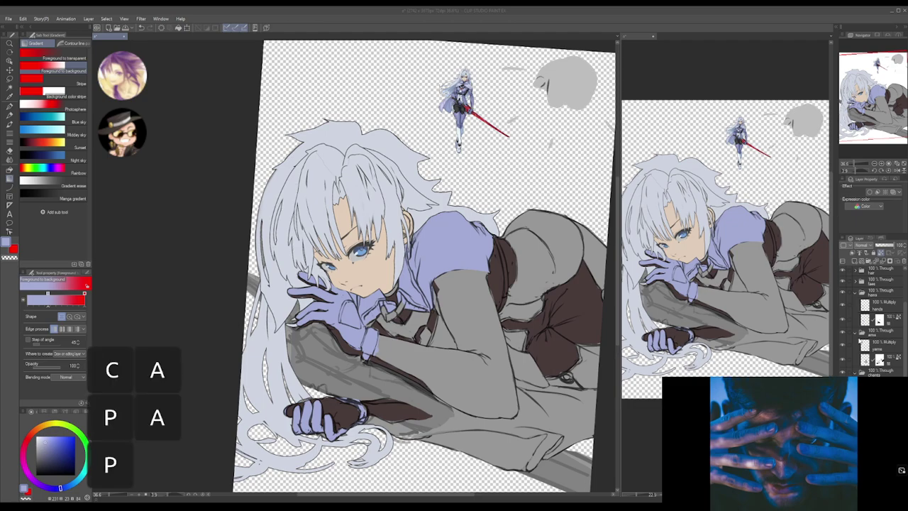
pyautogui.write('elet')
pyautogui.press('Return')
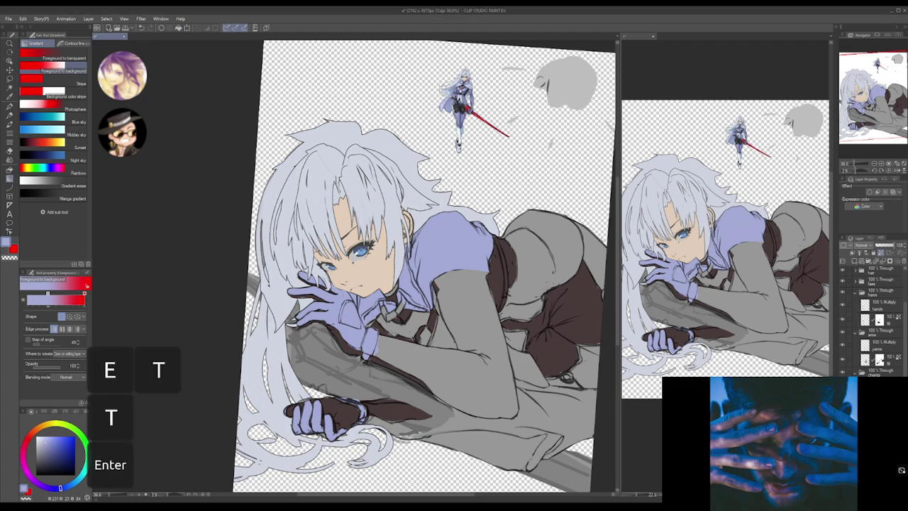
# - Load the clothing layer selections and subtract the upper body with the lasso, keeping only the cape fabric spread beneath the arms
pyautogui.moveTo(905, 339); pyautogui.dragTo(905, 360)
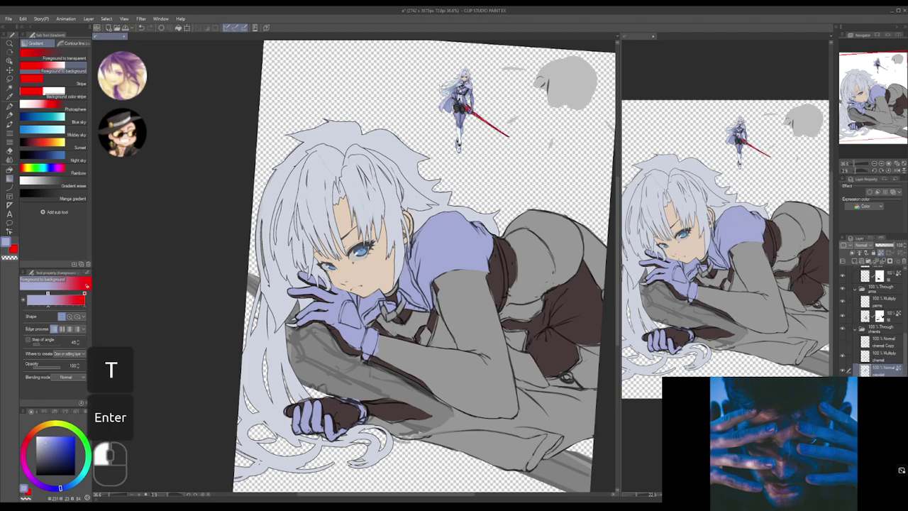
pyautogui.keyDown('ctrl'); pyautogui.click(865, 384); pyautogui.keyUp('ctrl')
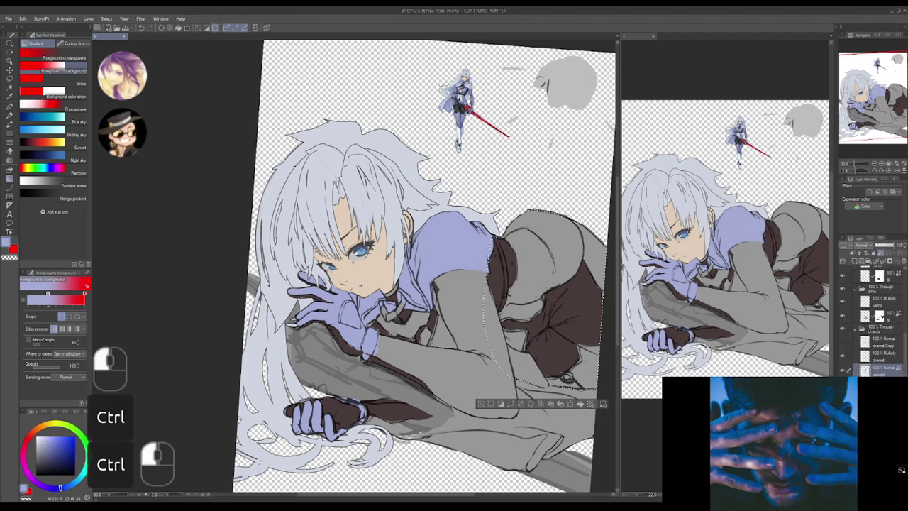
pyautogui.hotkey('ctrl', 'd')
pyautogui.keyDown('ctrl'); pyautogui.click(866, 362); pyautogui.keyUp('ctrl')
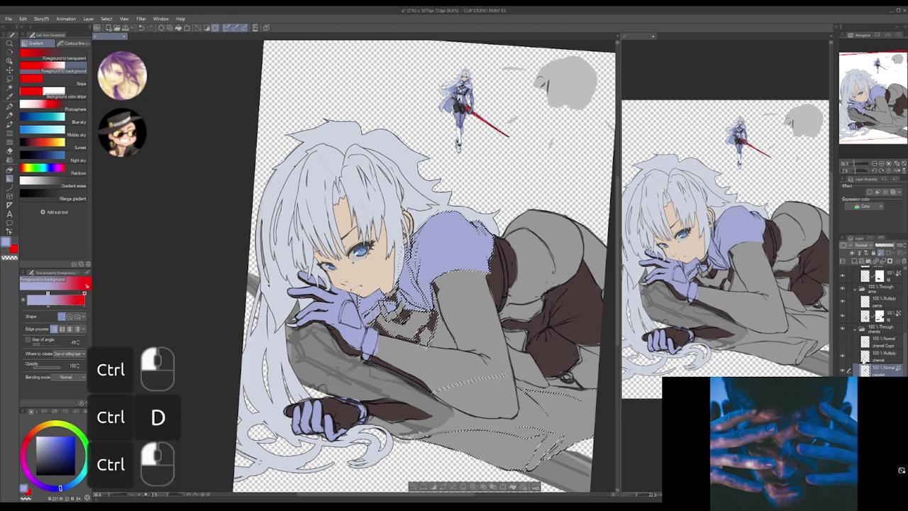
pyautogui.moveTo(596, 398); pyautogui.dragTo(584, 359)
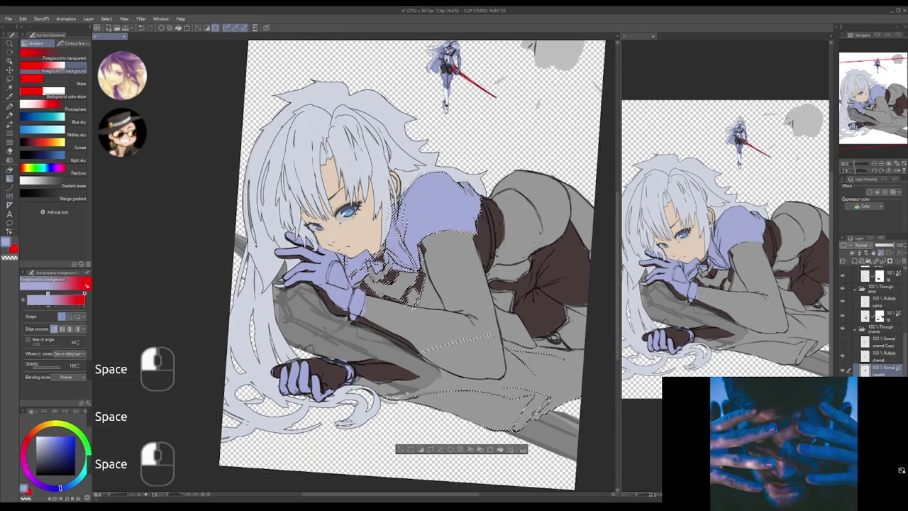
pyautogui.keyDown('ctrl'); pyautogui.click(882, 317); pyautogui.keyUp('ctrl')
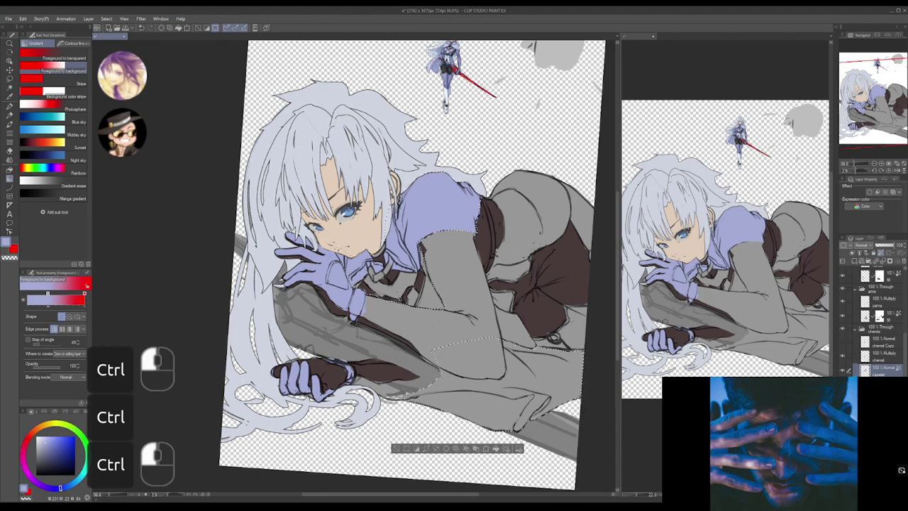
pyautogui.press('m')
pyautogui.press('m')
pyautogui.moveTo(398, 341)
pyautogui.mouseDown()
pyautogui.moveTo(440, 339)
pyautogui.moveTo(466, 91)
pyautogui.moveTo(336, 321)
pyautogui.mouseUp()
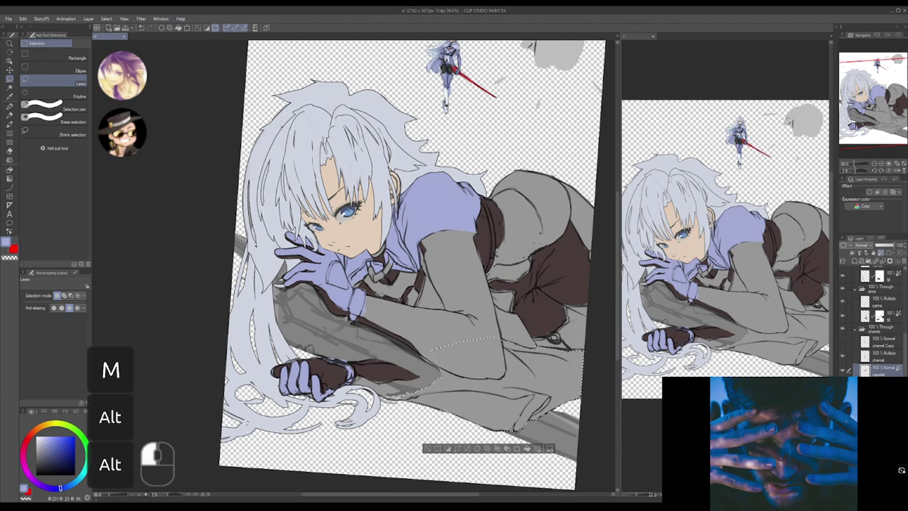
# - Fill the selected cape fabric beneath the arms with lavender on the capelet layer and clear the selection
pyautogui.click(842, 371)
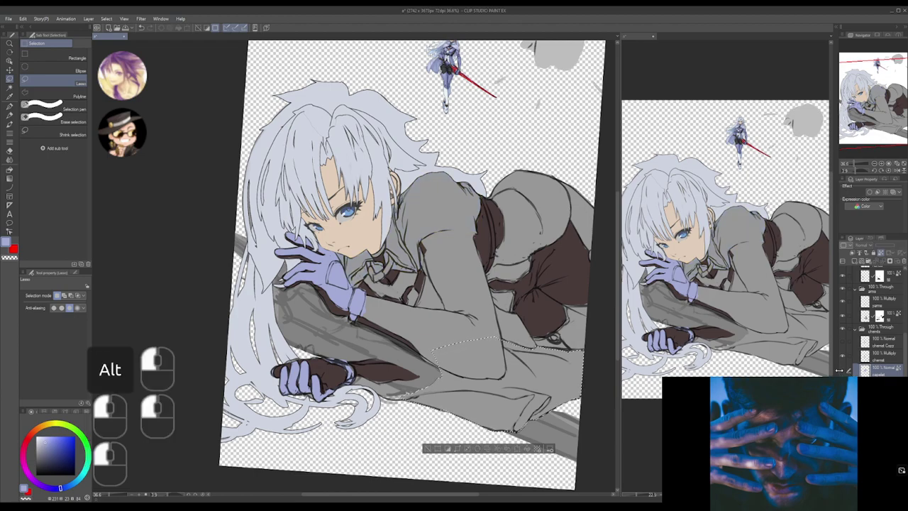
pyautogui.hotkey('ctrl', 'z')
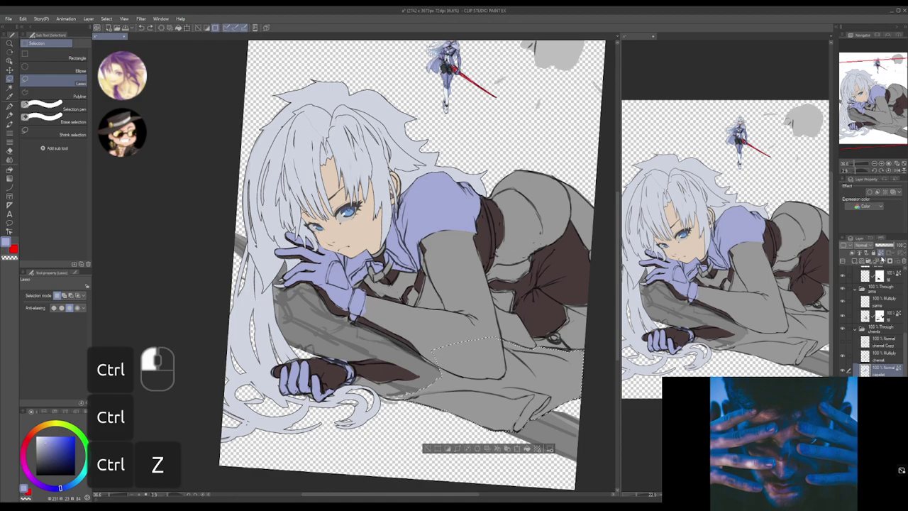
pyautogui.press('g')
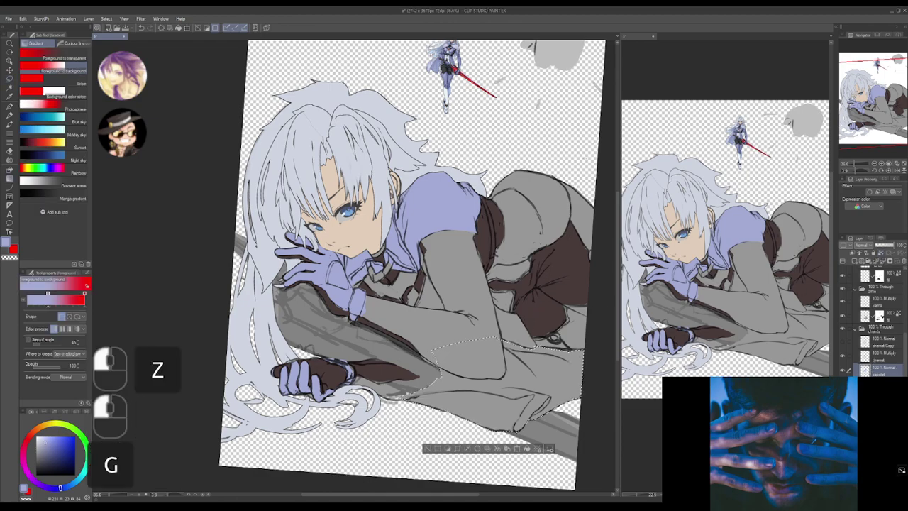
pyautogui.moveTo(510, 383); pyautogui.dragTo(514, 468)
pyautogui.hotkey('ctrl', 'd')
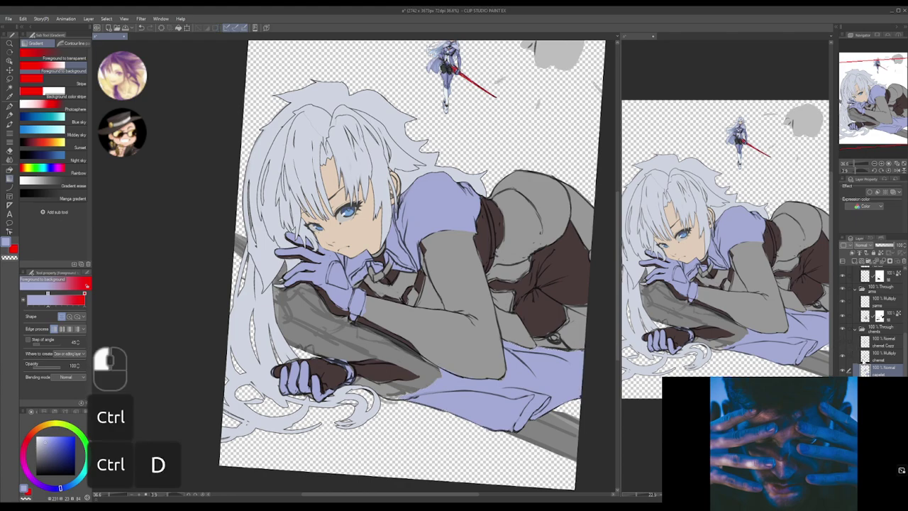
pyautogui.moveTo(411, 269); pyautogui.dragTo(415, 254)
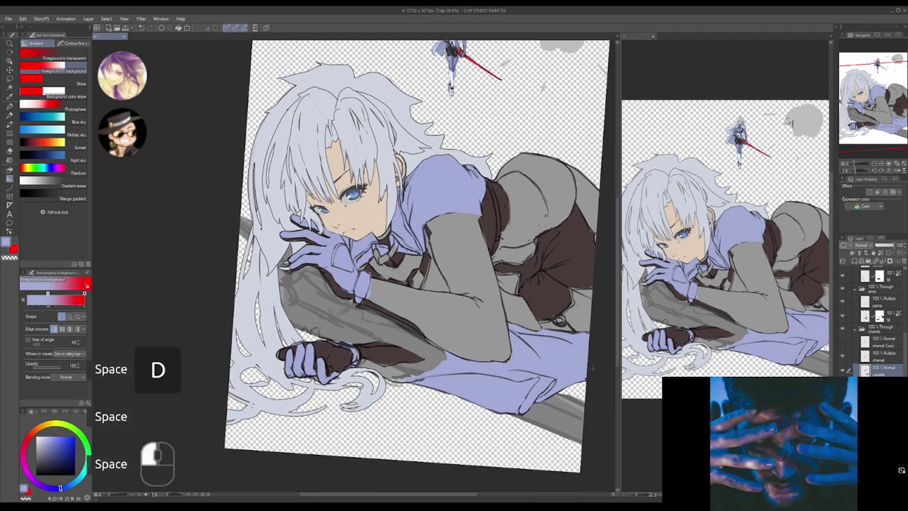
pyautogui.click(898, 357)
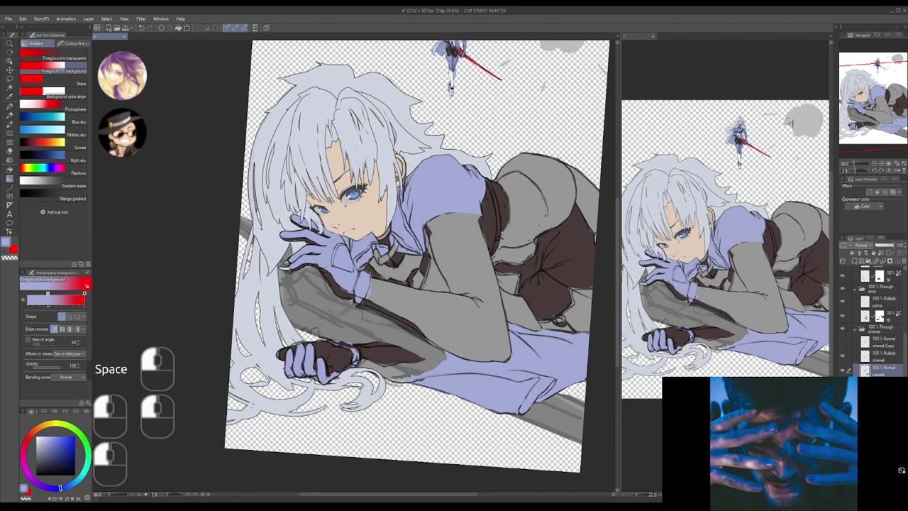
pyautogui.keyDown('ctrl'); pyautogui.click(865, 370); pyautogui.keyUp('ctrl')
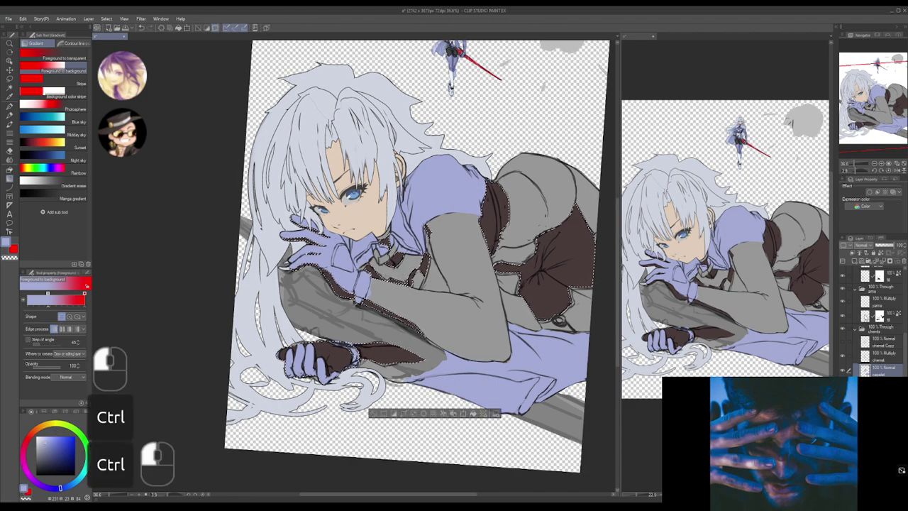
pyautogui.keyDown('ctrl'); pyautogui.click(863, 318); pyautogui.keyUp('ctrl')
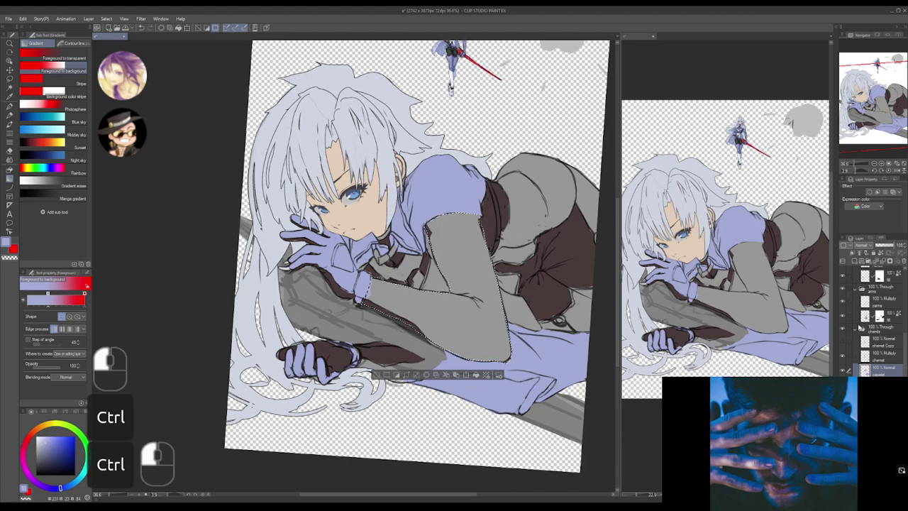
pyautogui.hotkey('ctrl', 'd')
pyautogui.moveTo(425, 284); pyautogui.dragTo(416, 317)
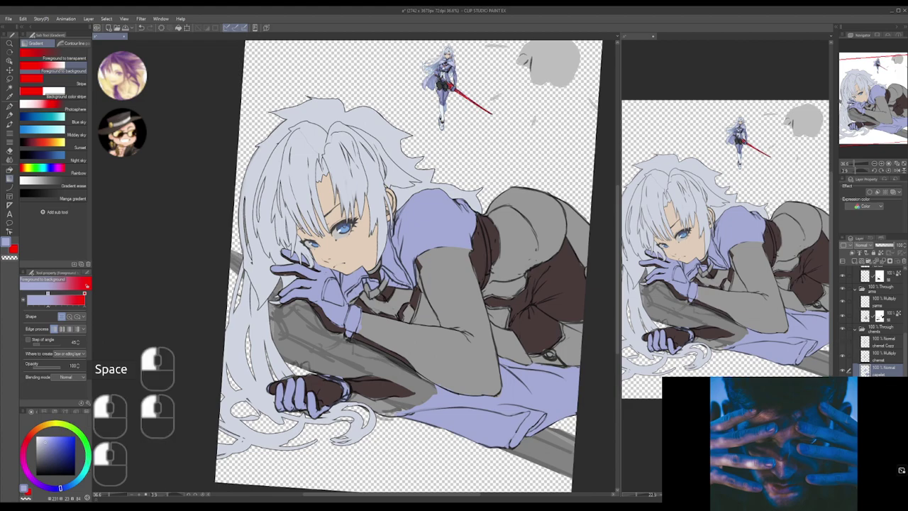
# - Sample the pale lavender of the reference figure's cape and refill the capelet and the cape fabric beneath the arms with it
pyautogui.moveTo(528, 196); pyautogui.dragTo(560, 293)
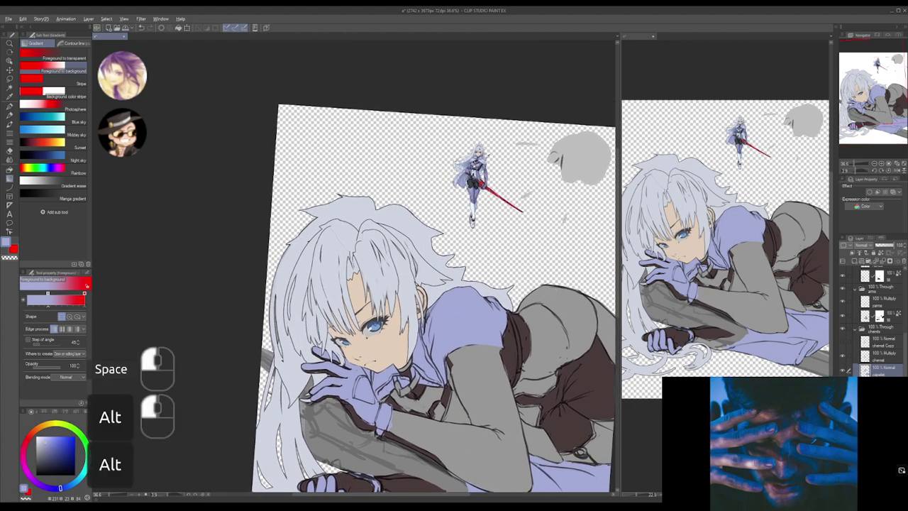
pyautogui.moveTo(478, 162); pyautogui.dragTo(546, 162)
pyautogui.keyDown('alt'); pyautogui.click(495, 160); pyautogui.keyUp('alt')
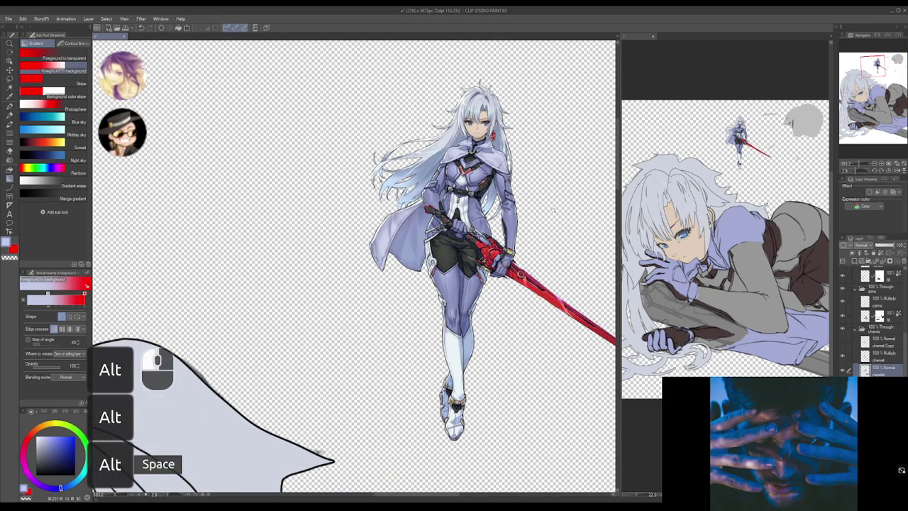
pyautogui.moveTo(551, 211); pyautogui.dragTo(441, 212)
pyautogui.moveTo(562, 279); pyautogui.dragTo(462, 254)
pyautogui.press('g')
pyautogui.press('g')
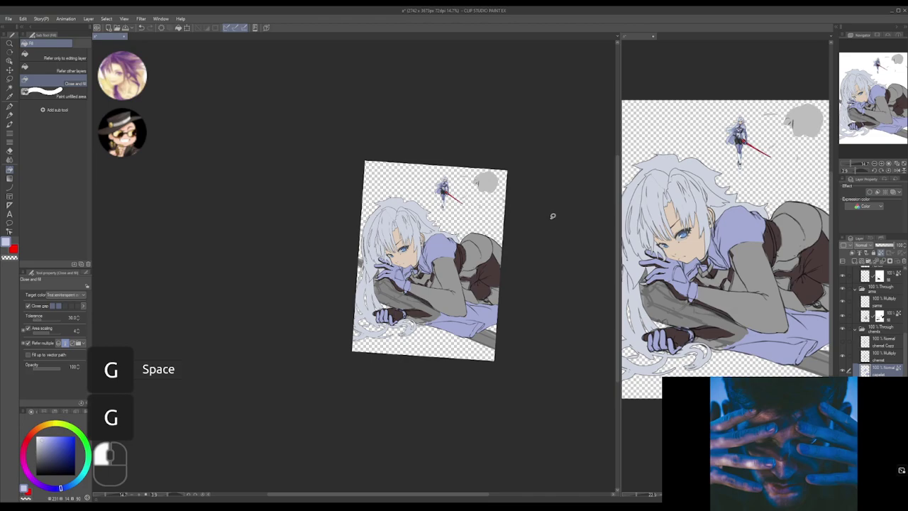
pyautogui.press('g')
pyautogui.moveTo(500, 259); pyautogui.dragTo(567, 244)
pyautogui.moveTo(529, 287); pyautogui.dragTo(545, 286)
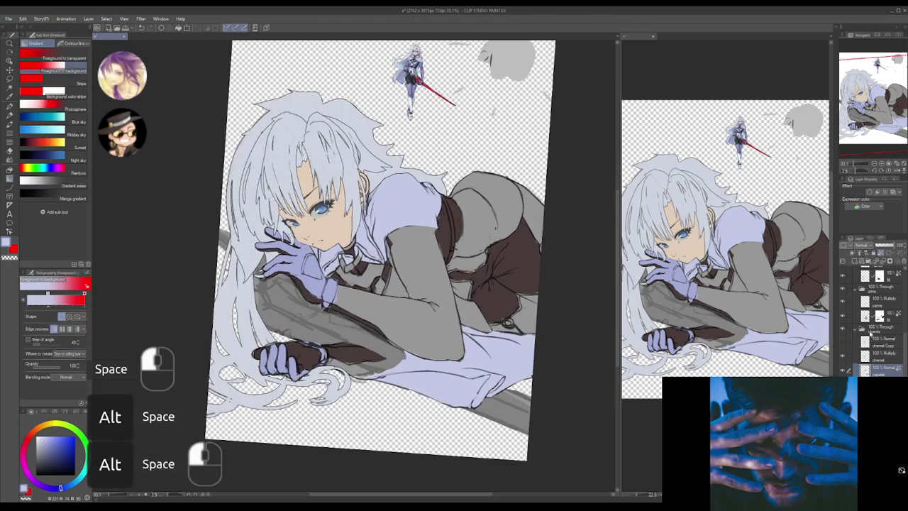
# - Fill the grey sleeves of the folded arm on the arms fill layer with the lavender sampled from the glove
pyautogui.click(866, 317)
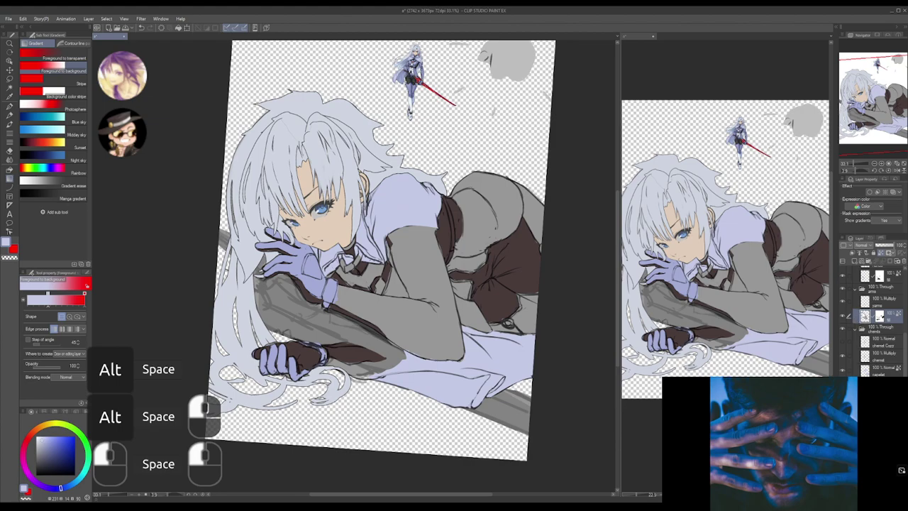
pyautogui.moveTo(576, 225); pyautogui.dragTo(598, 257)
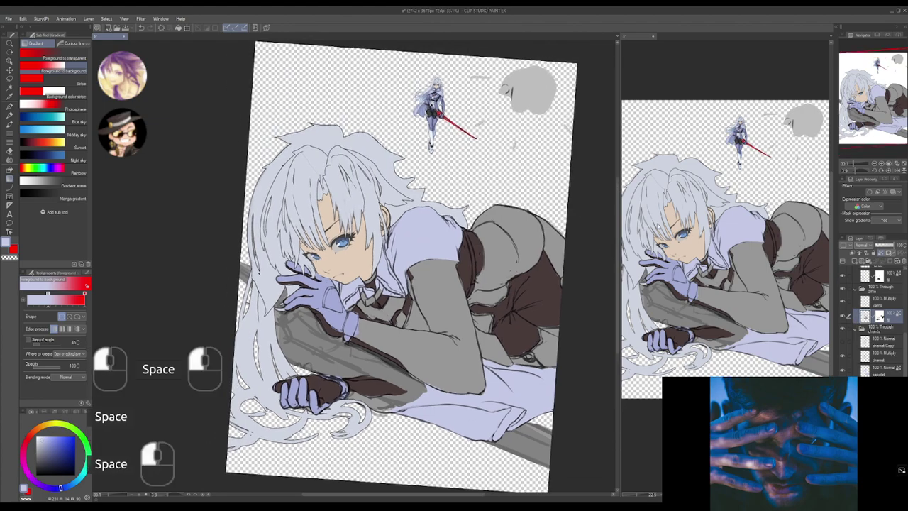
pyautogui.keyDown('alt'); pyautogui.click(327, 301); pyautogui.keyUp('alt')
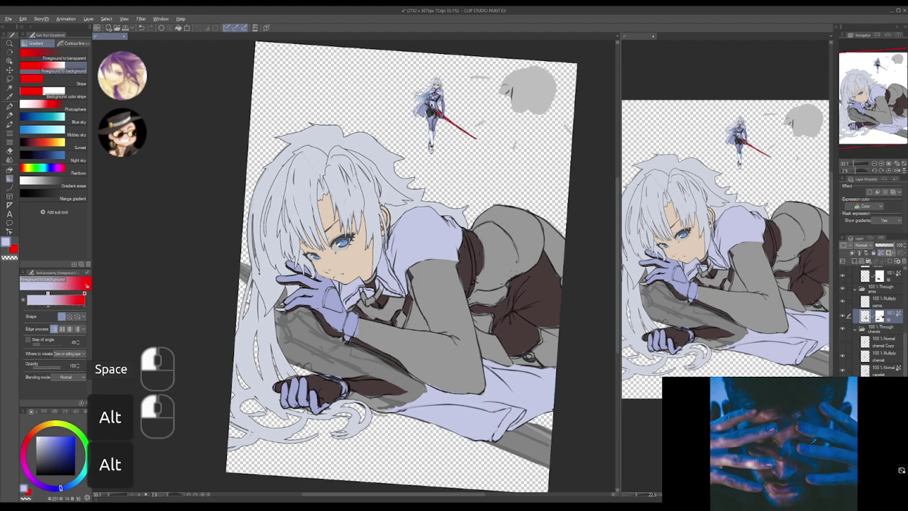
pyautogui.keyDown('alt'); pyautogui.click(326, 300); pyautogui.keyUp('alt')
pyautogui.moveTo(581, 276); pyautogui.dragTo(594, 278)
pyautogui.moveTo(585, 315); pyautogui.dragTo(571, 287)
pyautogui.moveTo(473, 313); pyautogui.dragTo(507, 315)
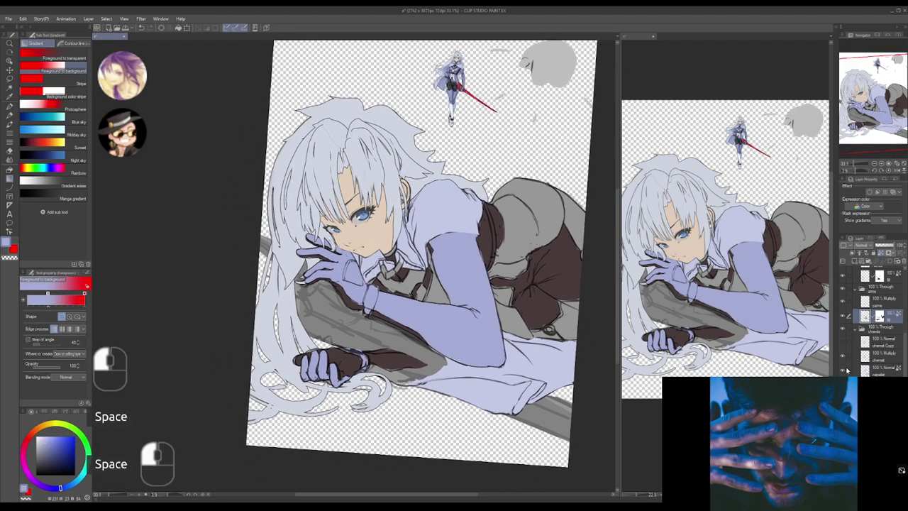
pyautogui.click(868, 361)
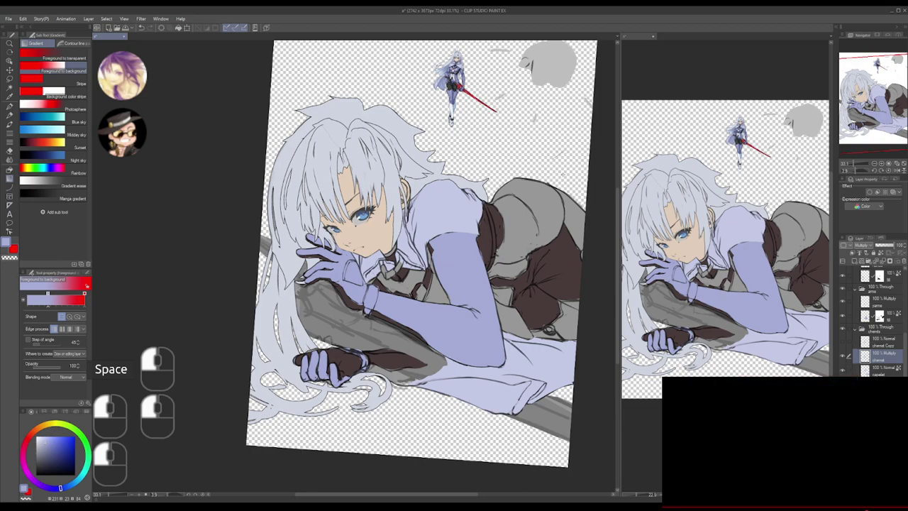
pyautogui.moveTo(582, 186); pyautogui.dragTo(590, 179)
pyautogui.hotkey('ctrl', 'z')
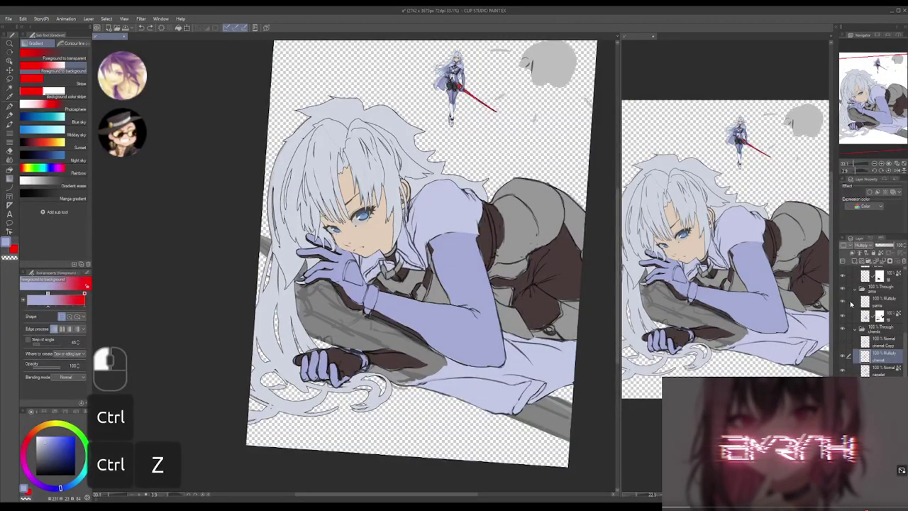
pyautogui.click(879, 256)
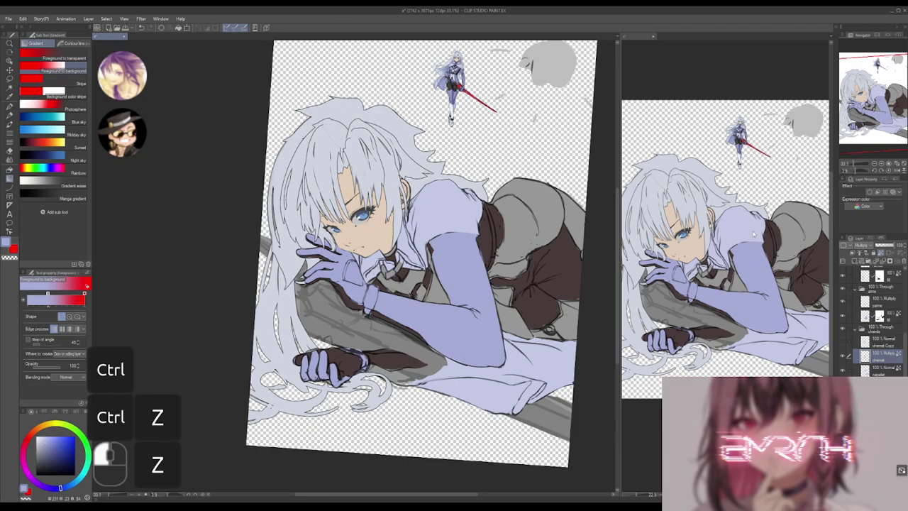
pyautogui.hotkey('ctrl', 'z')
# - Fill the grey chest garment between the dark straps with the glove lavender on its own fill layer
pyautogui.click(880, 386)
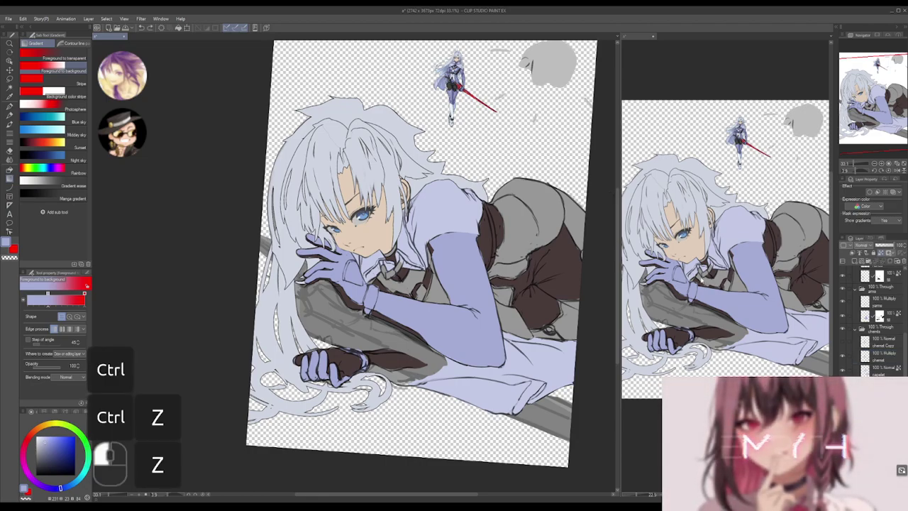
pyautogui.moveTo(610, 248); pyautogui.dragTo(601, 238)
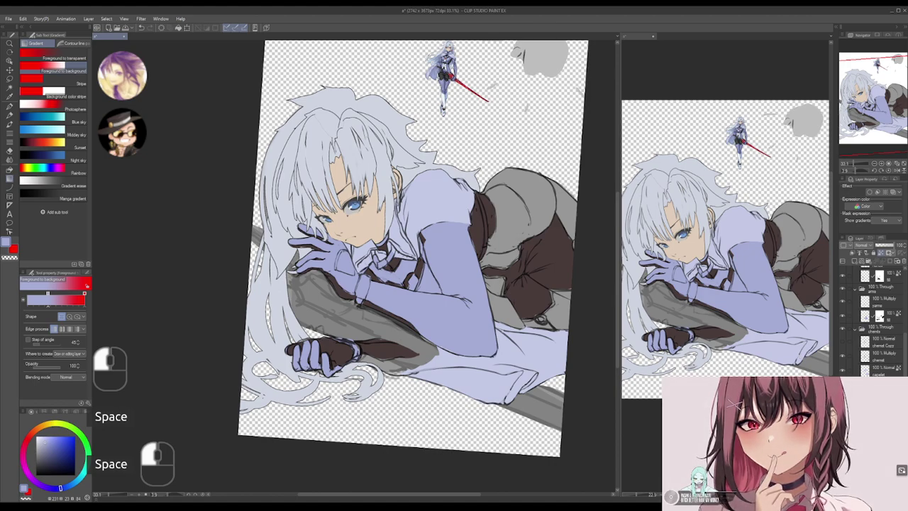
# - Lasso the grey shirt panels at the waist, between the elbow and the dark shorts
pyautogui.click(880, 394)
pyautogui.moveTo(584, 133); pyautogui.dragTo(567, 148)
pyautogui.moveTo(537, 192); pyautogui.dragTo(603, 188)
pyautogui.press('m')
pyautogui.moveTo(482, 261); pyautogui.dragTo(474, 328)
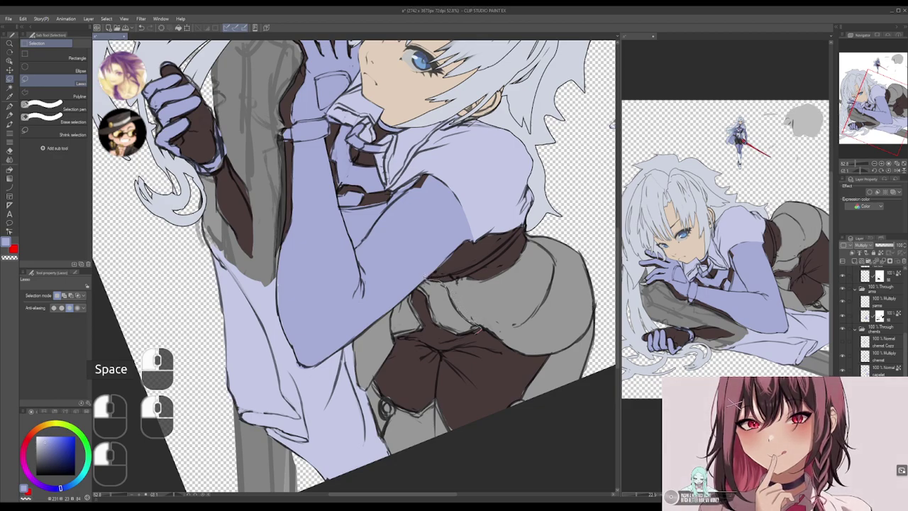
pyautogui.moveTo(395, 306)
pyautogui.mouseDown()
pyautogui.moveTo(392, 322)
pyautogui.moveTo(421, 359)
pyautogui.moveTo(465, 350)
pyautogui.mouseUp()
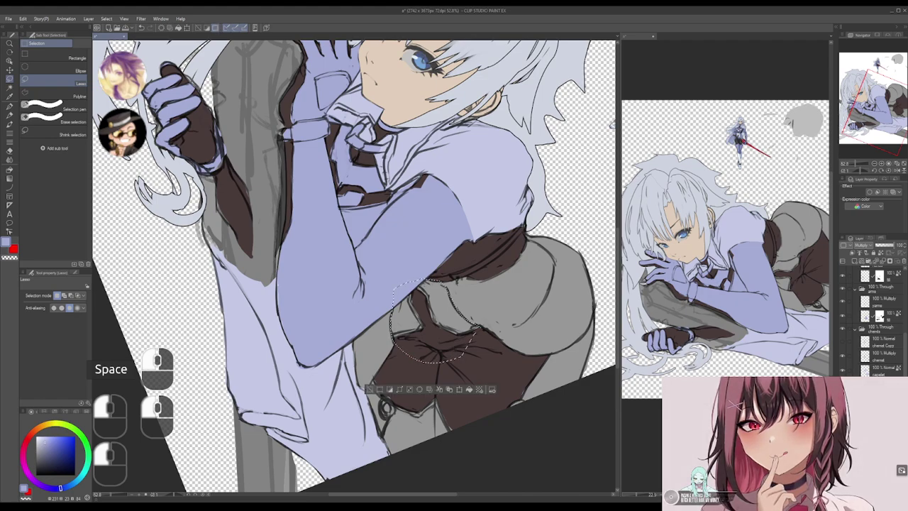
# - Try to copy the lassoed waist area onto a new layer and lock its transparent pixels
pyautogui.hotkey('ctrl', 'c')
pyautogui.hotkey('ctrl', 'v')
pyautogui.hotkey('ctrl', 'd')
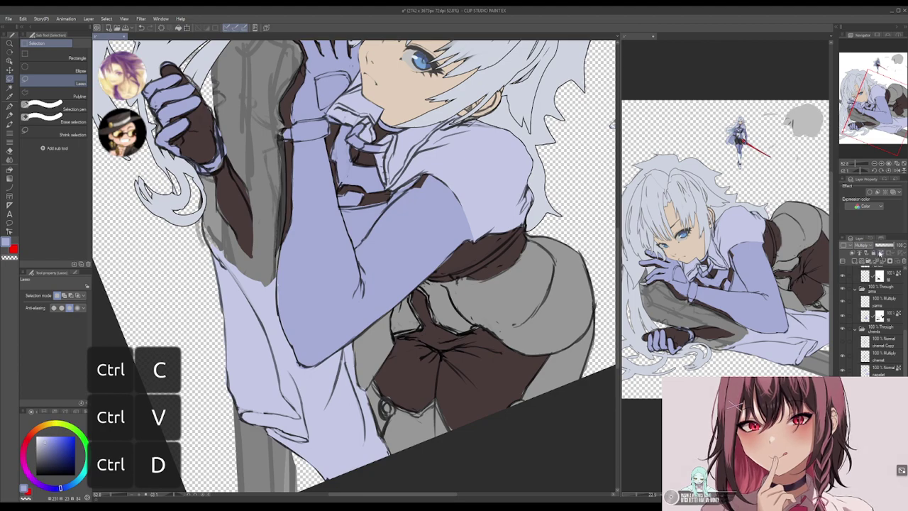
pyautogui.click(879, 254)
pyautogui.click(881, 255)
pyautogui.hotkey('ctrl', 'z')
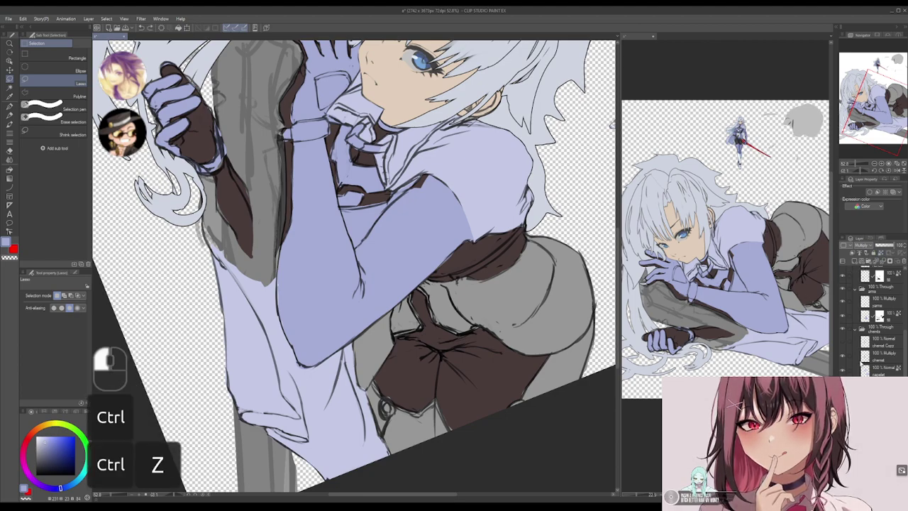
# - Try again to copy and paste the lassoed waist area, and undo the last changes
pyautogui.click(880, 315)
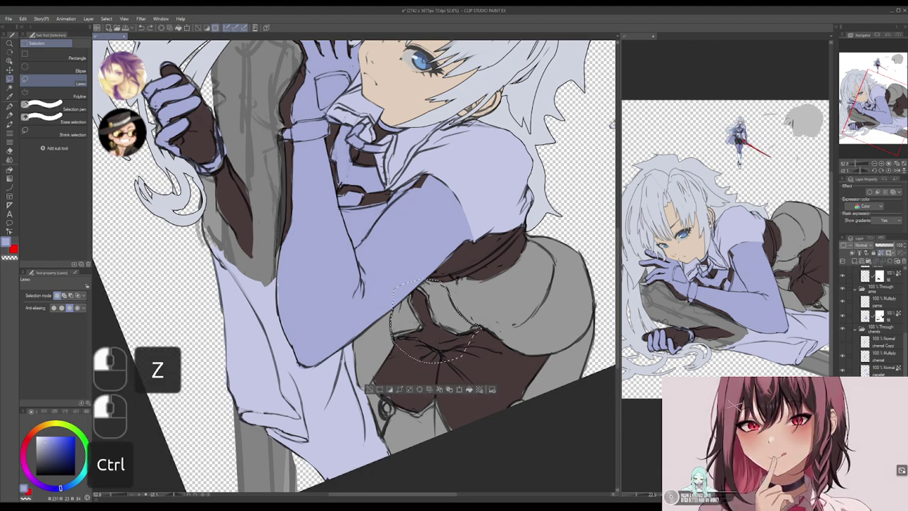
pyautogui.hotkey('ctrl', 'c')
pyautogui.hotkey('ctrl', 'v')
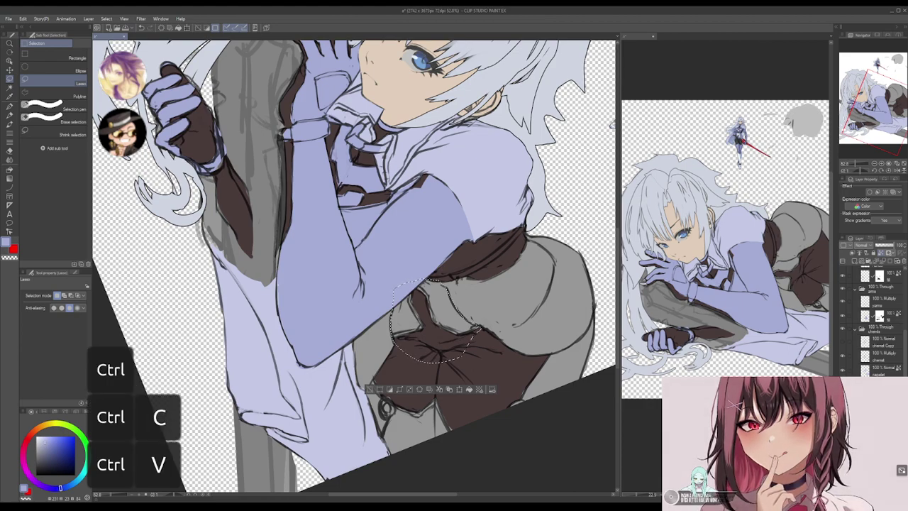
pyautogui.click(880, 316)
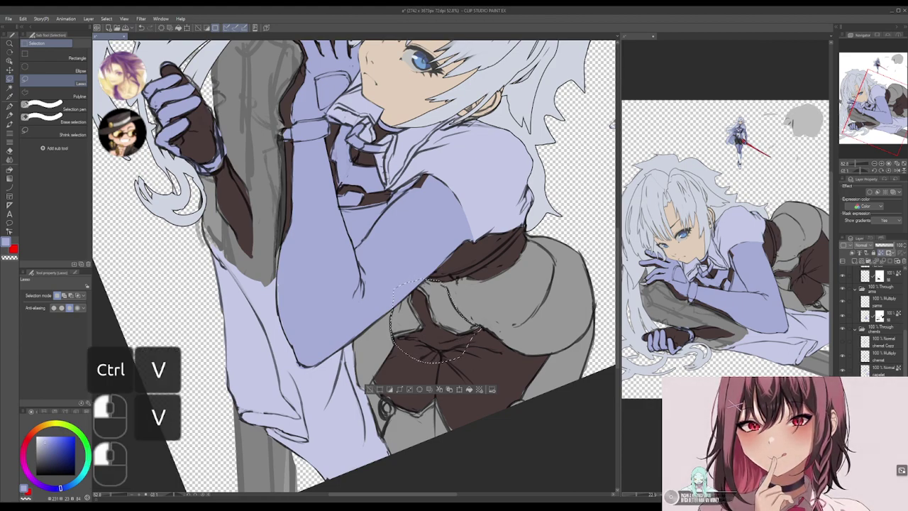
pyautogui.rightClick(879, 315)
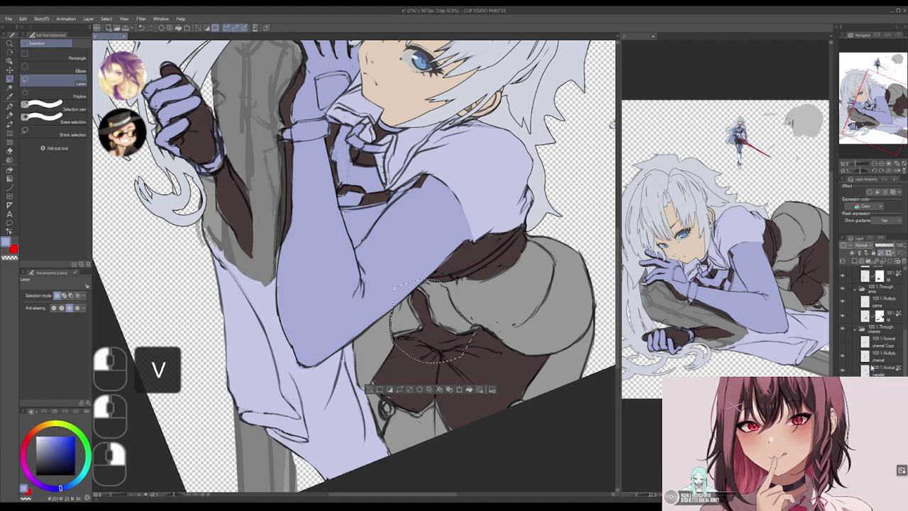
pyautogui.click(842, 358)
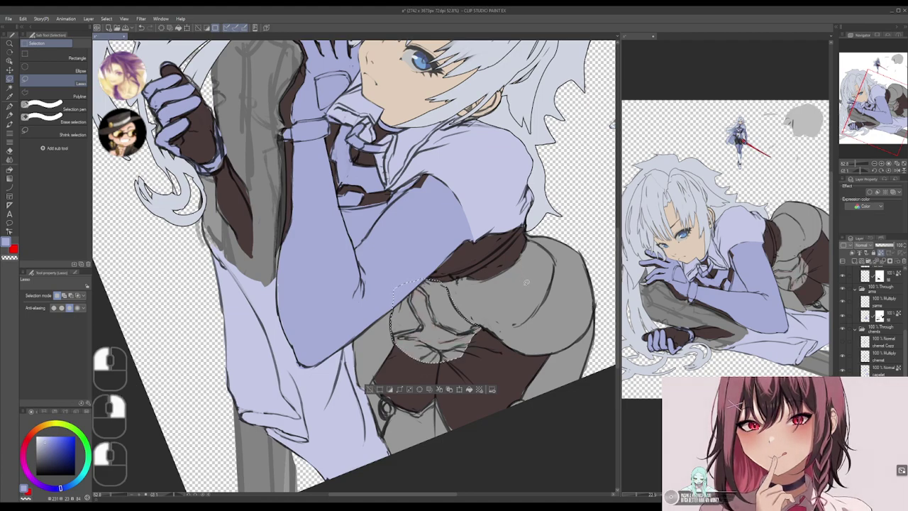
pyautogui.press('ctrl')
pyautogui.hotkey('ctrl', 'z')
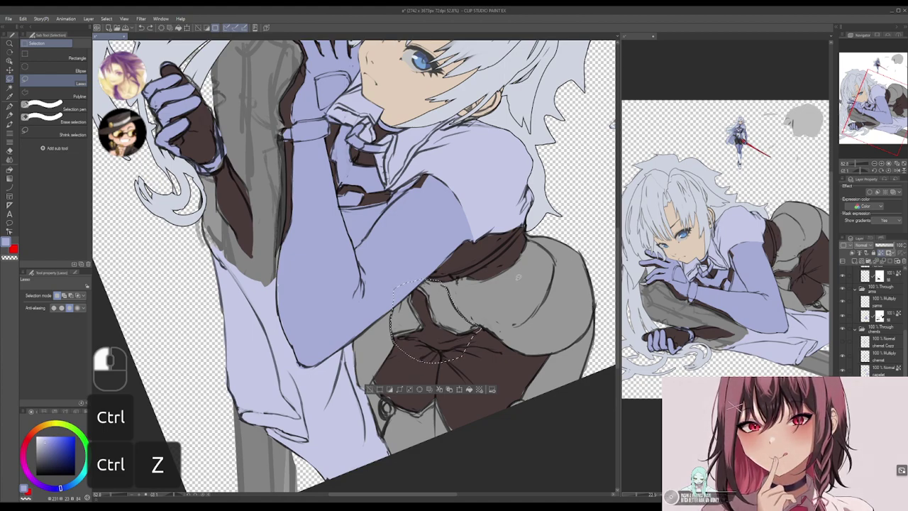
pyautogui.hotkey('ctrl', 'z')
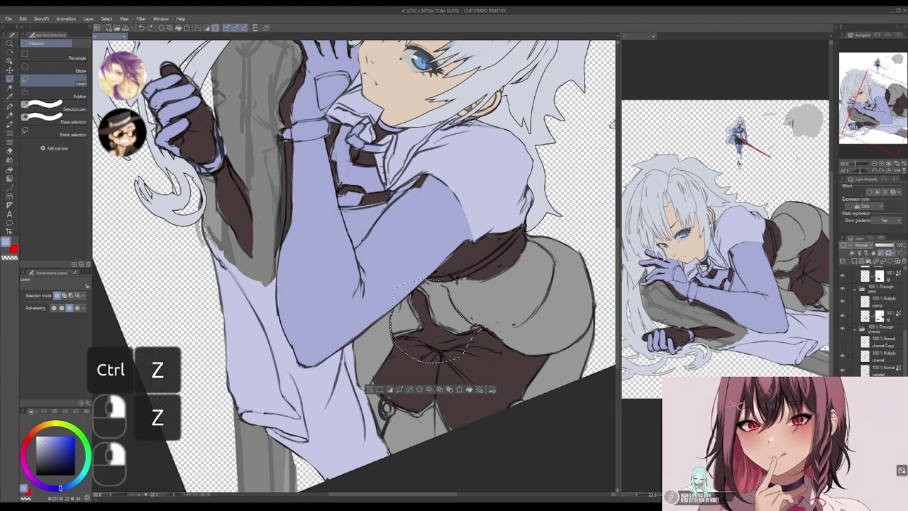
# - Fill the lassoed waist panels with the near-white sampled from the reference figure and clear the selection
pyautogui.click(870, 369)
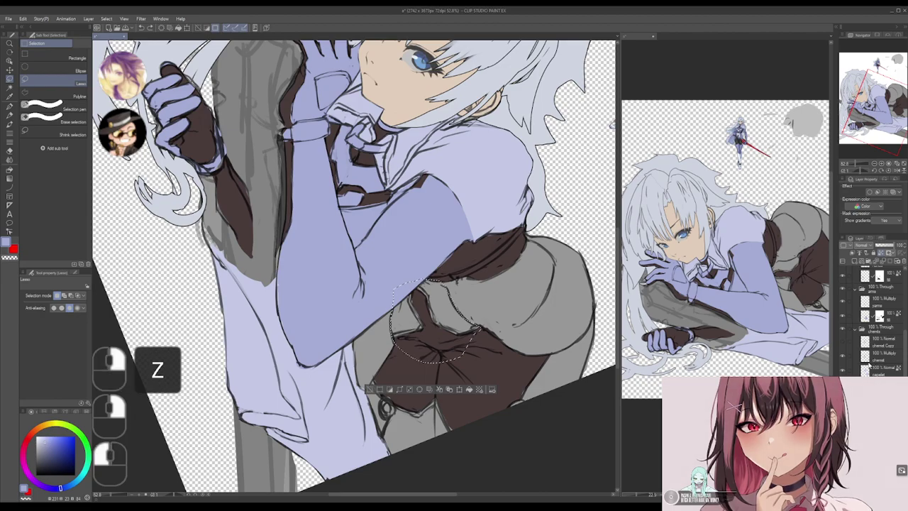
pyautogui.moveTo(535, 189)
pyautogui.mouseDown()
pyautogui.moveTo(526, 227)
pyautogui.moveTo(408, 379)
pyautogui.moveTo(375, 388)
pyautogui.moveTo(376, 370)
pyautogui.mouseUp()
pyautogui.press('g')
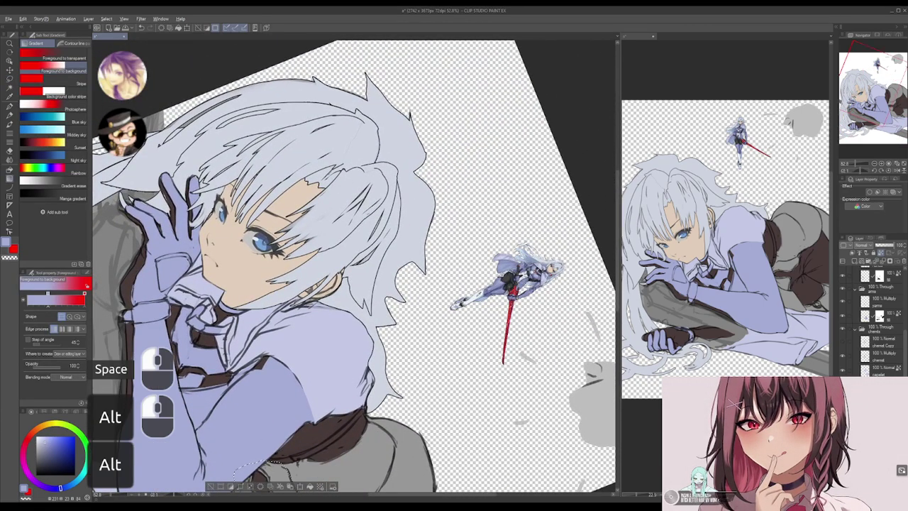
pyautogui.keyDown('alt'); pyautogui.click(465, 301); pyautogui.keyUp('alt')
pyautogui.moveTo(465, 304); pyautogui.dragTo(546, 188)
pyautogui.moveTo(496, 273); pyautogui.dragTo(525, 259)
pyautogui.press('space')
pyautogui.moveTo(354, 266); pyautogui.dragTo(389, 237)
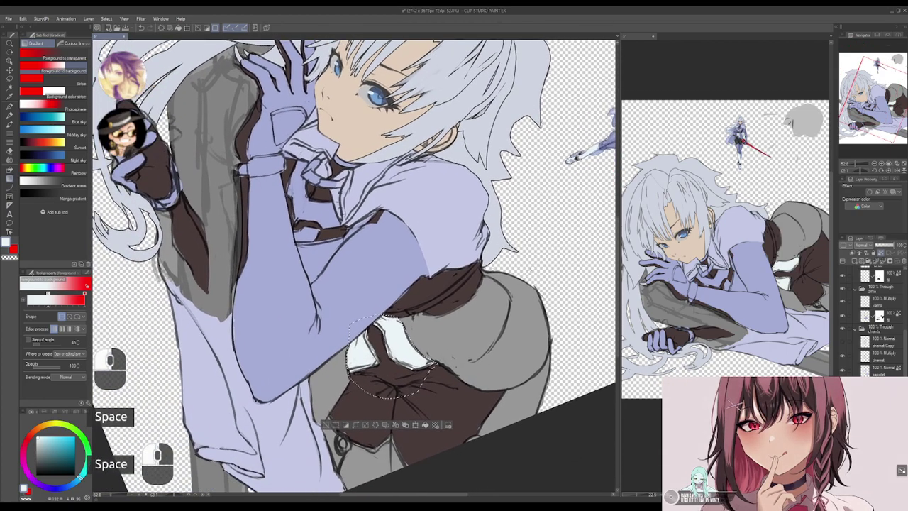
pyautogui.hotkey('ctrl', 'd')
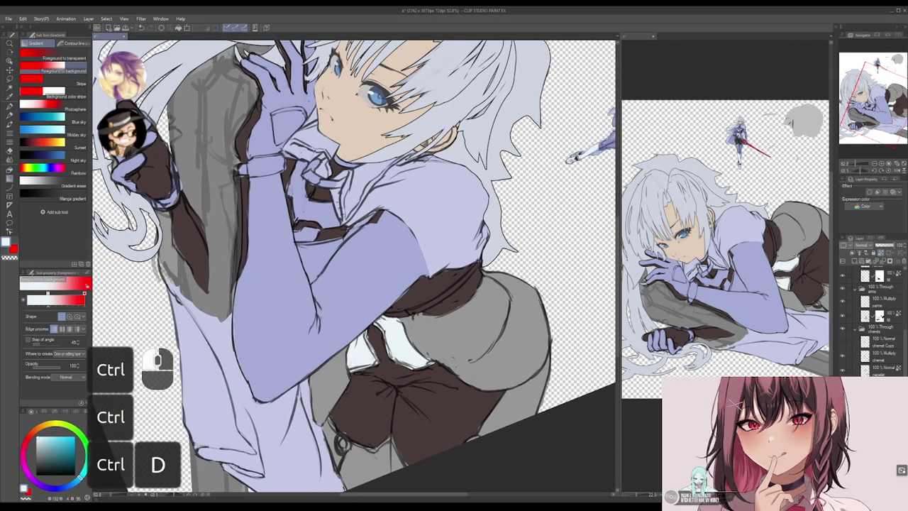
# - Sample the sleeve lavender and fill the remaining grey jacket areas over the hips and thighs with it
pyautogui.press('d')
pyautogui.click(397, 295)
pyautogui.keyDown('alt'); pyautogui.click(376, 250); pyautogui.keyUp('alt')
pyautogui.moveTo(557, 282); pyautogui.dragTo(594, 278)
pyautogui.click(594, 278)
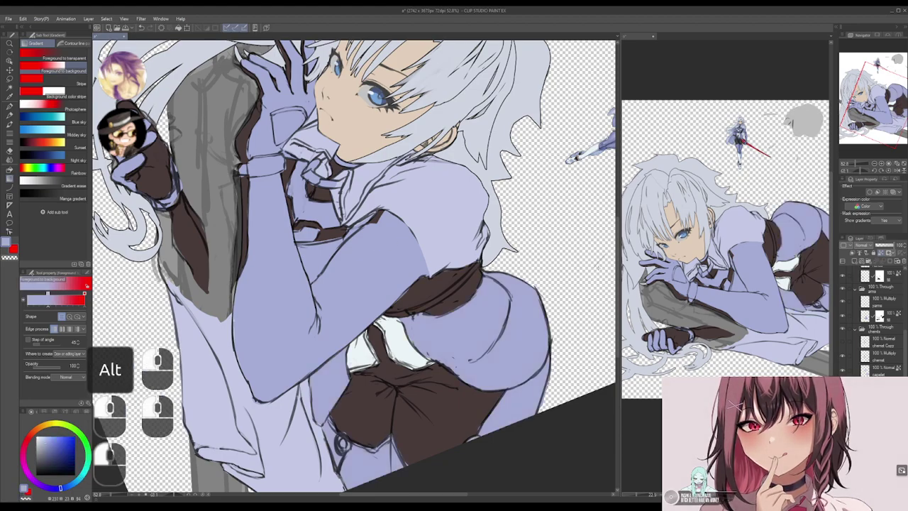
pyautogui.moveTo(490, 415); pyautogui.dragTo(532, 295)
# - Undo the lavender hip fill and the near-white waist fill, restoring the lasso selection around the waist
pyautogui.hotkey('ctrl', 'z')
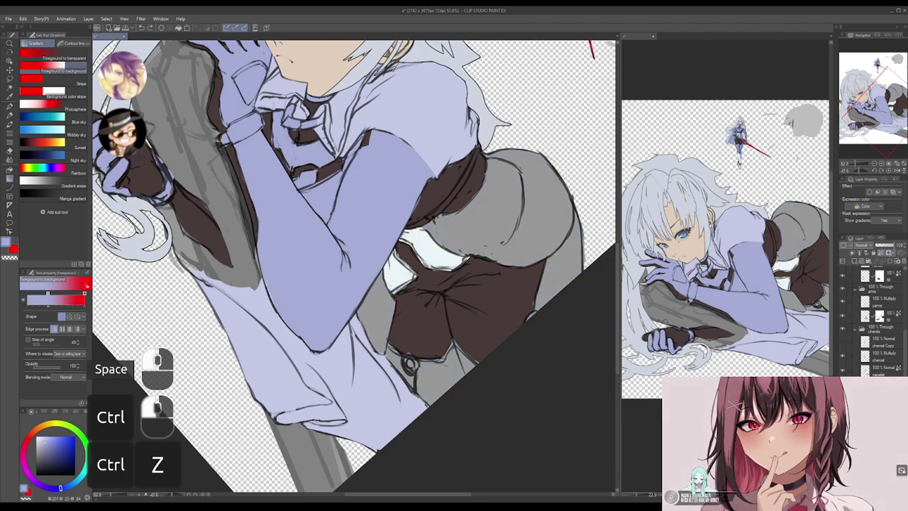
pyautogui.hotkey('ctrl', 'z')
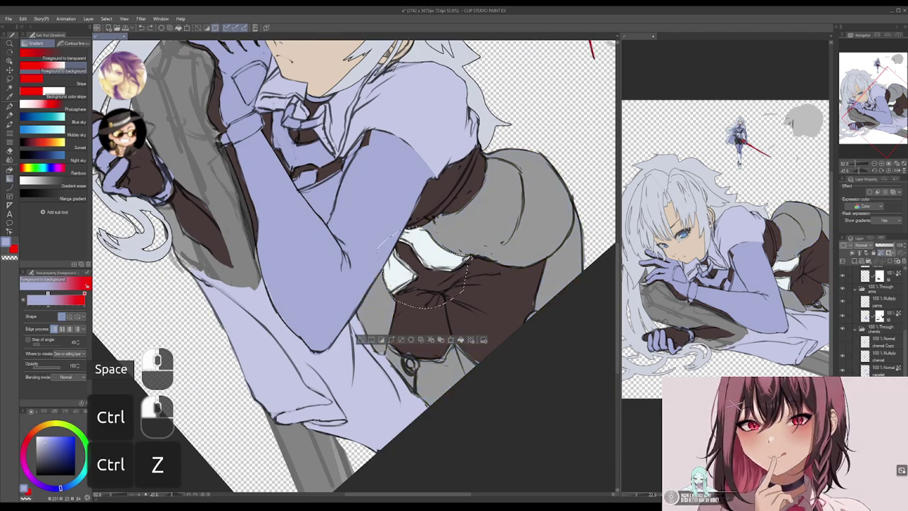
pyautogui.press('Delete')
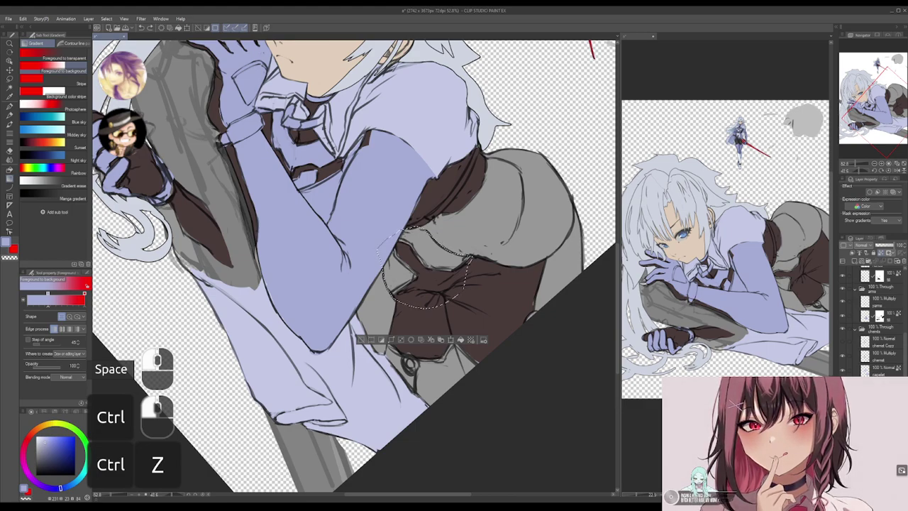
# - Extend the waist lasso selection with the strip beside the belt ring and the outer hip panel
pyautogui.press('m')
pyautogui.press('z')
pyautogui.press('m')
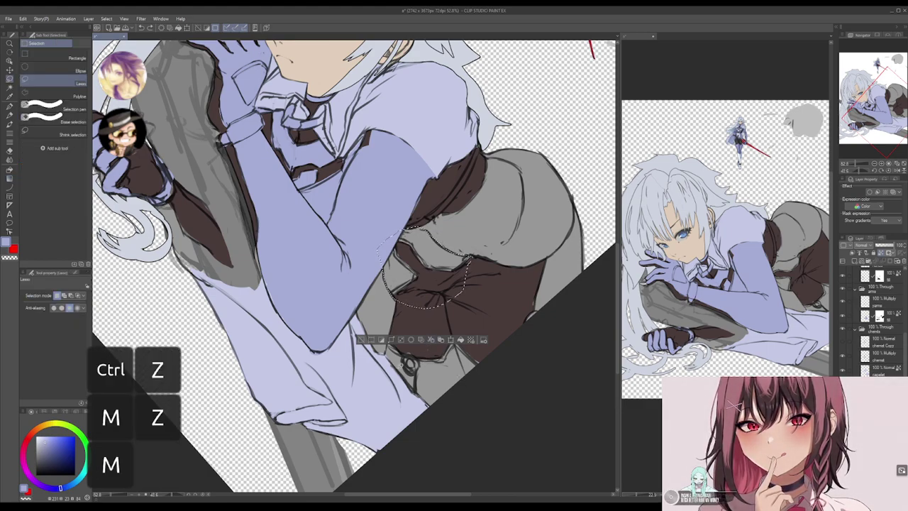
pyautogui.press('shift')
pyautogui.moveTo(405, 349)
pyautogui.mouseDown()
pyautogui.moveTo(419, 357)
pyautogui.moveTo(412, 393)
pyautogui.moveTo(387, 345)
pyautogui.moveTo(411, 351)
pyautogui.moveTo(434, 329)
pyautogui.moveTo(414, 332)
pyautogui.mouseUp()
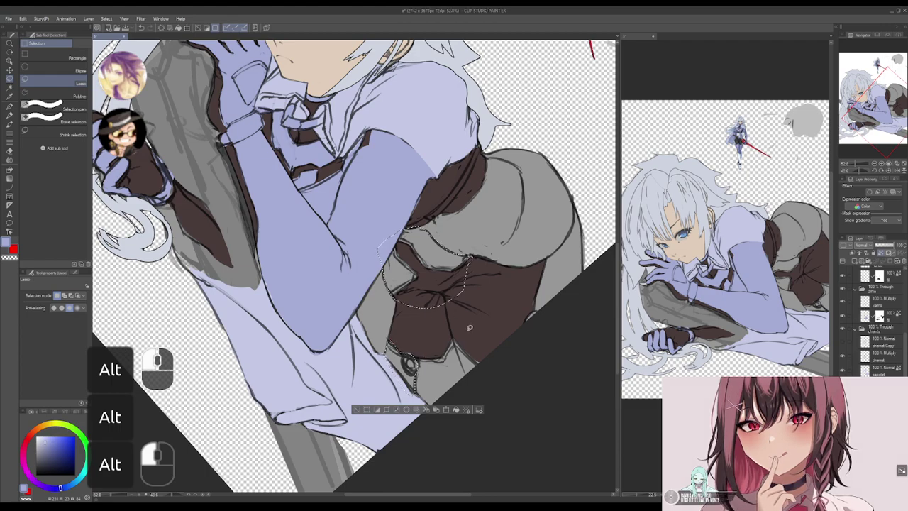
pyautogui.press('space')
pyautogui.moveTo(521, 302)
pyautogui.mouseDown()
pyautogui.moveTo(506, 310)
pyautogui.moveTo(502, 334)
pyautogui.moveTo(523, 301)
pyautogui.mouseUp()
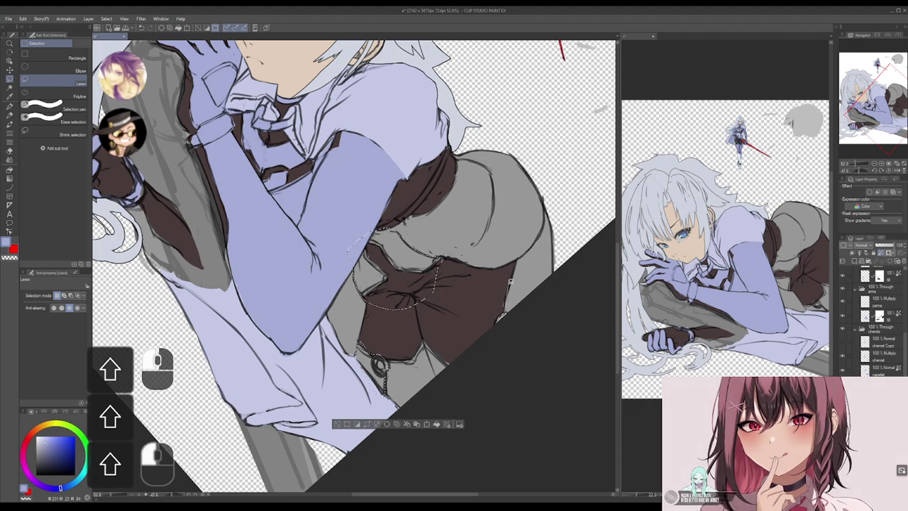
pyautogui.moveTo(529, 246)
pyautogui.mouseDown()
pyautogui.moveTo(546, 213)
pyautogui.moveTo(585, 348)
pyautogui.moveTo(510, 290)
pyautogui.moveTo(570, 279)
pyautogui.moveTo(563, 294)
pyautogui.mouseUp()
# - Copy the selected waist and hip panels onto a new layer
pyautogui.hotkey('ctrl', 'c')
pyautogui.hotkey('ctrl', 'v')
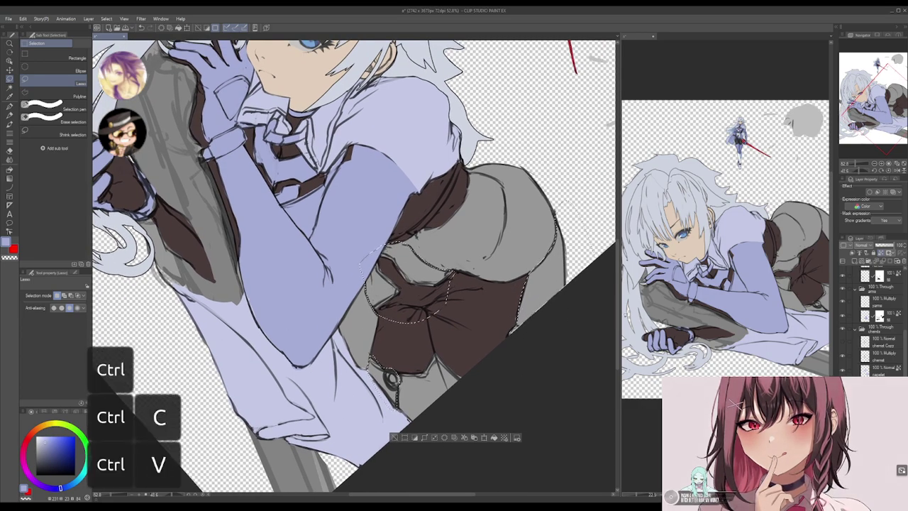
pyautogui.rightClick(869, 366)
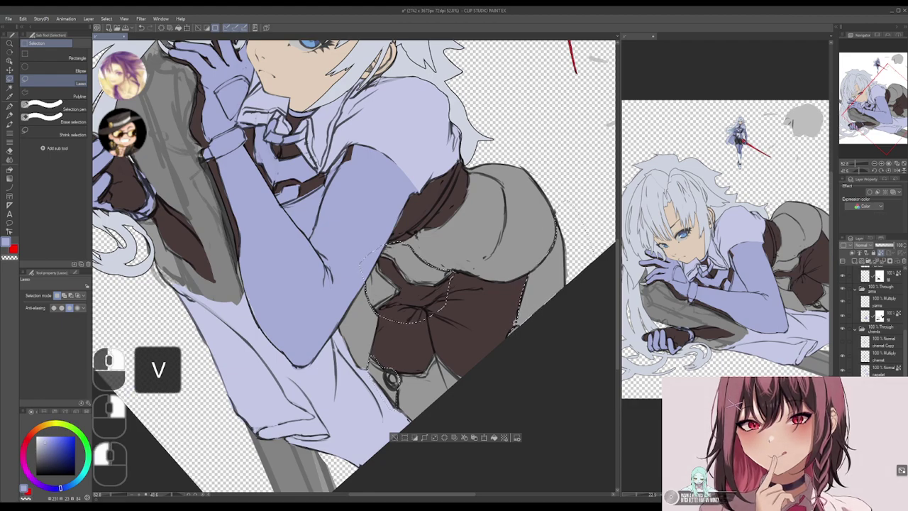
# - Try filling the selected waist and hip panels with the sleeve lavender, and undo the fill
pyautogui.press('g')
pyautogui.press('space')
pyautogui.moveTo(391, 379); pyautogui.dragTo(365, 451)
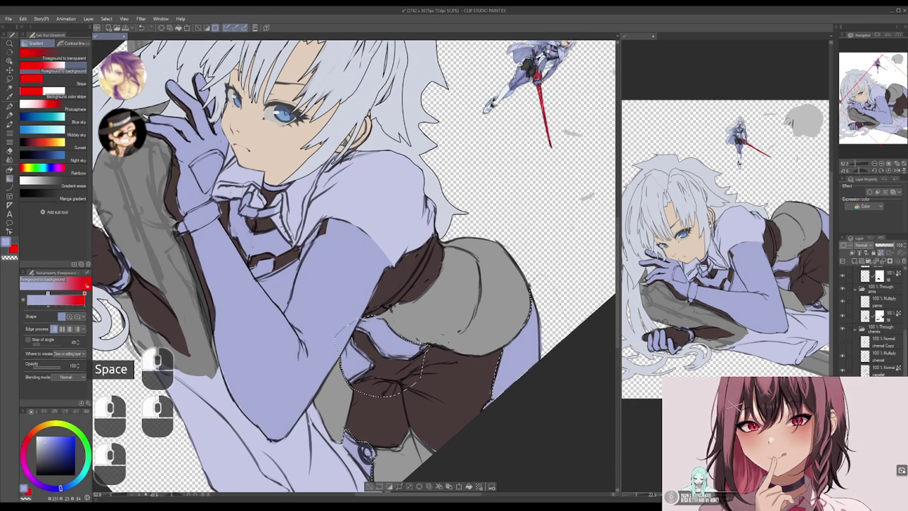
pyautogui.hotkey('ctrl', 'z')
# - Sample the near-white from the reference figure, fill the selected waist and hip panels with it, and clear the selection
pyautogui.press('space')
pyautogui.moveTo(398, 341); pyautogui.dragTo(398, 416)
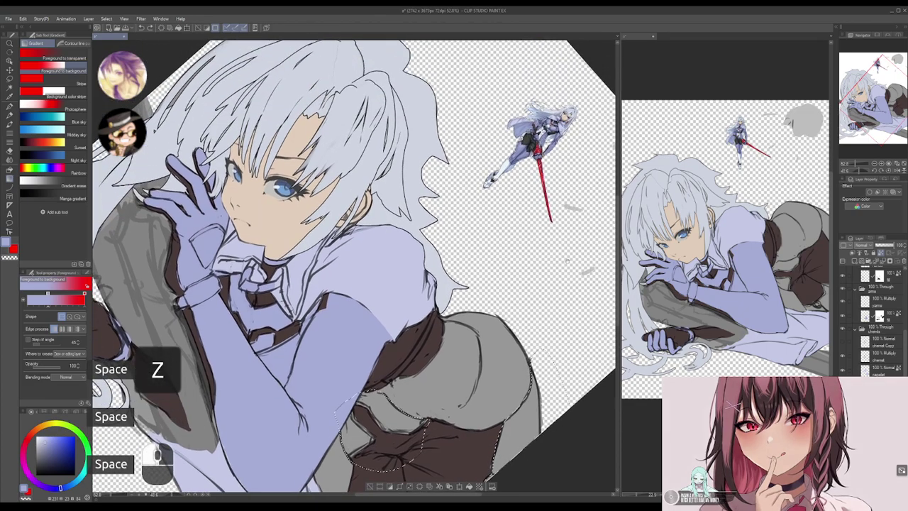
pyautogui.press('x')
pyautogui.keyDown('alt'); pyautogui.click(507, 151); pyautogui.keyUp('alt')
pyautogui.moveTo(528, 241); pyautogui.dragTo(539, 291)
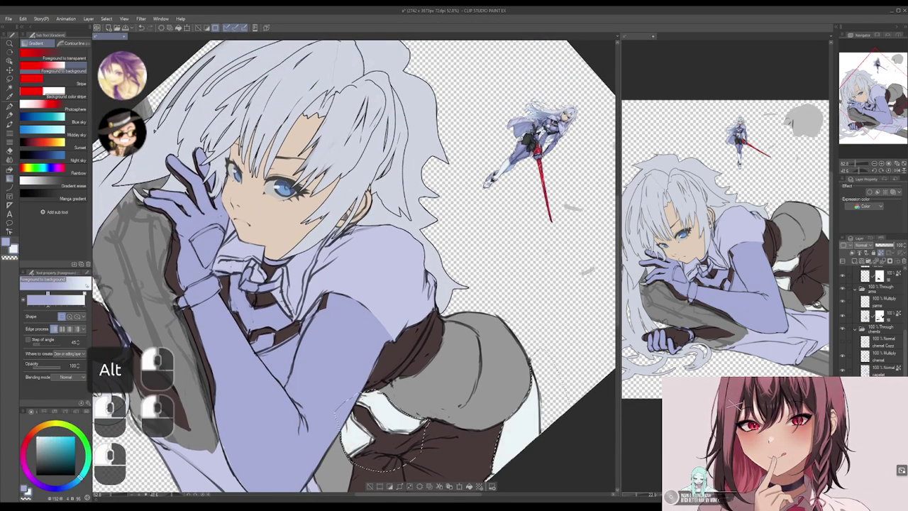
pyautogui.press('space')
pyautogui.moveTo(542, 336); pyautogui.dragTo(538, 324)
pyautogui.moveTo(361, 440); pyautogui.dragTo(363, 322)
pyautogui.hotkey('ctrl', 'd')
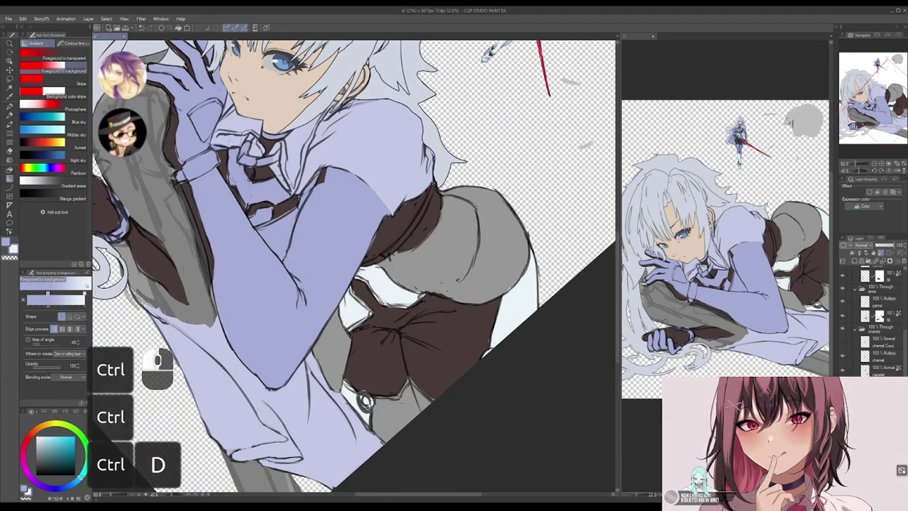
# - Fill the remaining grey jacket areas over the hips and thighs with the sleeve lavender and save the drawing
pyautogui.click(880, 316)
pyautogui.moveTo(536, 227); pyautogui.dragTo(507, 156)
pyautogui.moveTo(506, 195); pyautogui.dragTo(543, 210)
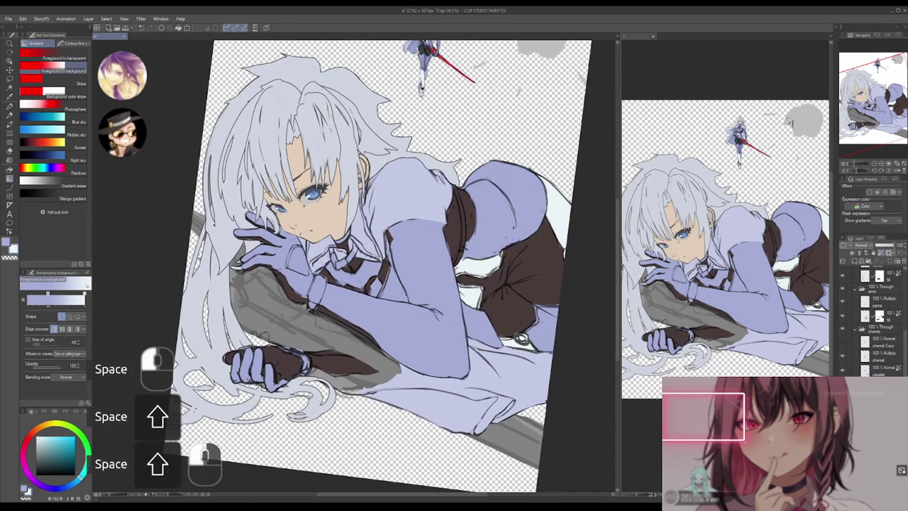
pyautogui.moveTo(533, 318); pyautogui.dragTo(537, 295)
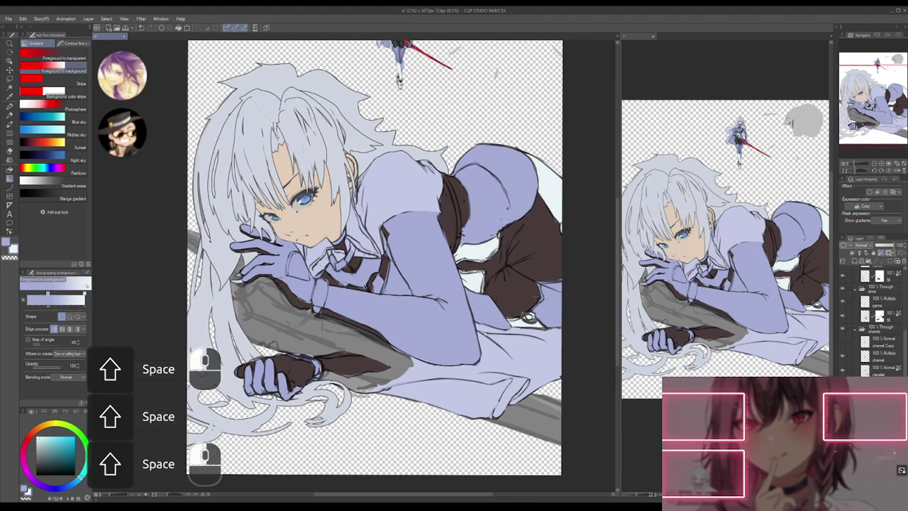
pyautogui.press('space')
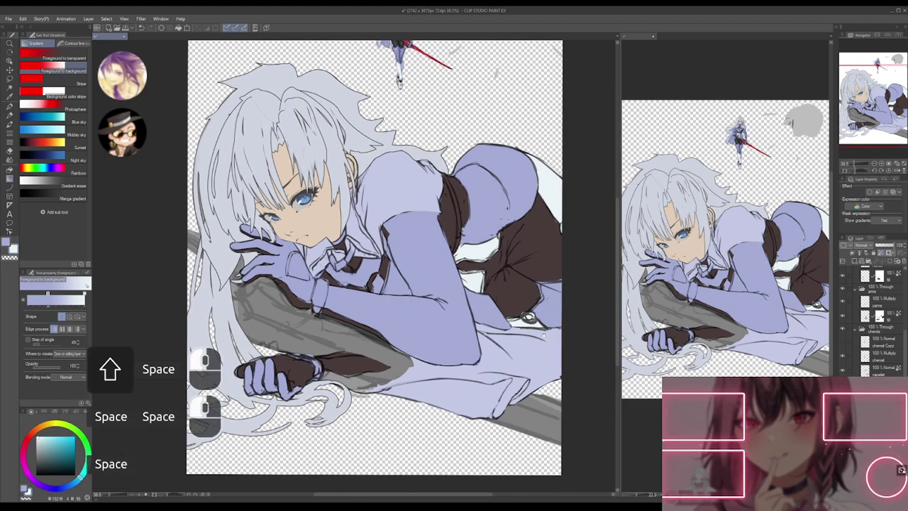
pyautogui.moveTo(544, 334); pyautogui.dragTo(551, 318)
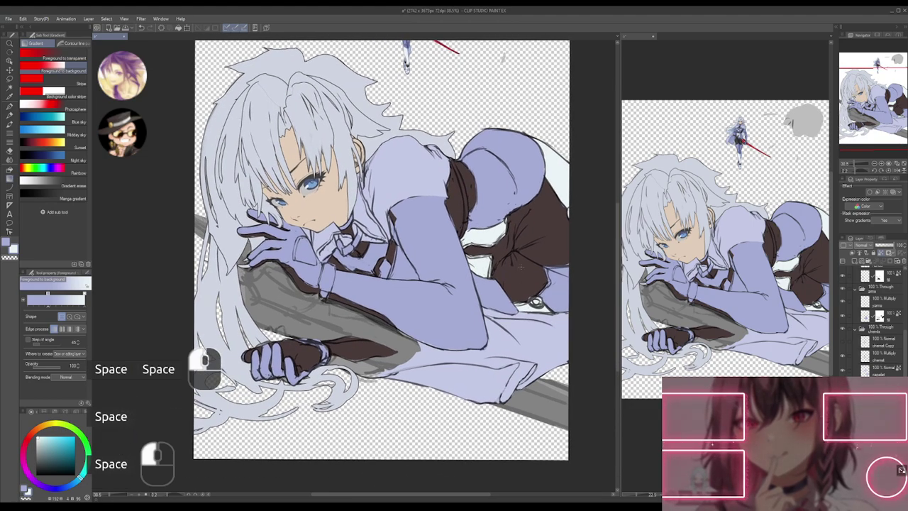
pyautogui.moveTo(530, 330)
pyautogui.mouseDown()
pyautogui.moveTo(535, 305)
pyautogui.moveTo(548, 333)
pyautogui.mouseUp()
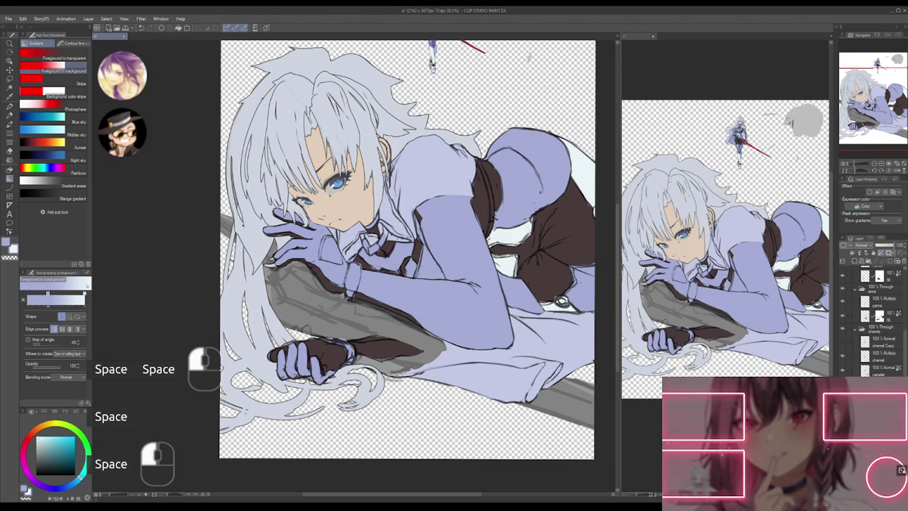
pyautogui.moveTo(527, 343); pyautogui.dragTo(521, 329)
pyautogui.hotkey('ctrl', 's')
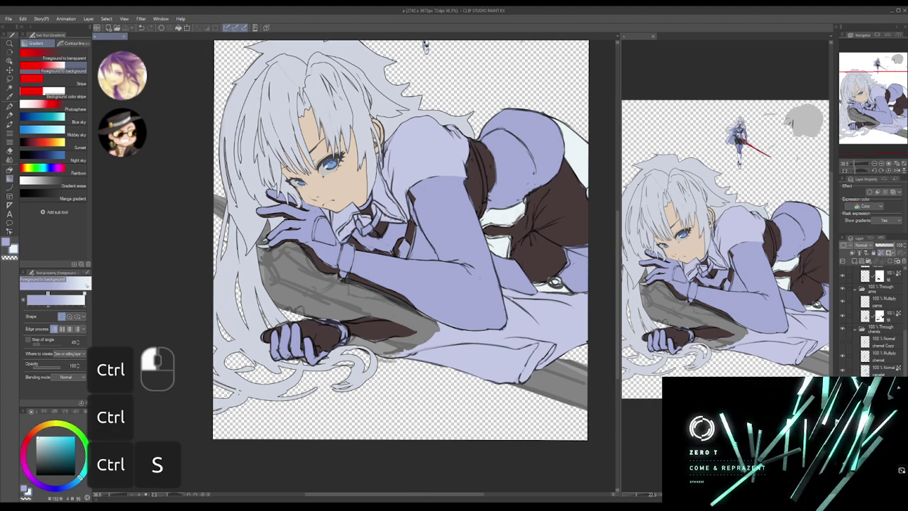
# - Lasso the bracelet around the wrist of the hand resting against the face
pyautogui.press('space')
pyautogui.moveTo(473, 325); pyautogui.dragTo(499, 305)
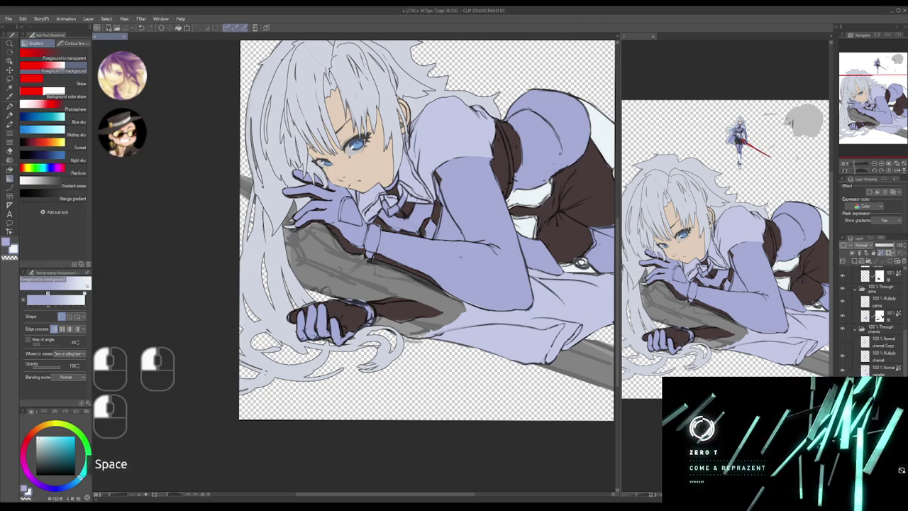
pyautogui.moveTo(412, 282); pyautogui.dragTo(428, 306)
pyautogui.moveTo(412, 275); pyautogui.dragTo(428, 289)
pyautogui.moveTo(427, 288); pyautogui.dragTo(419, 289)
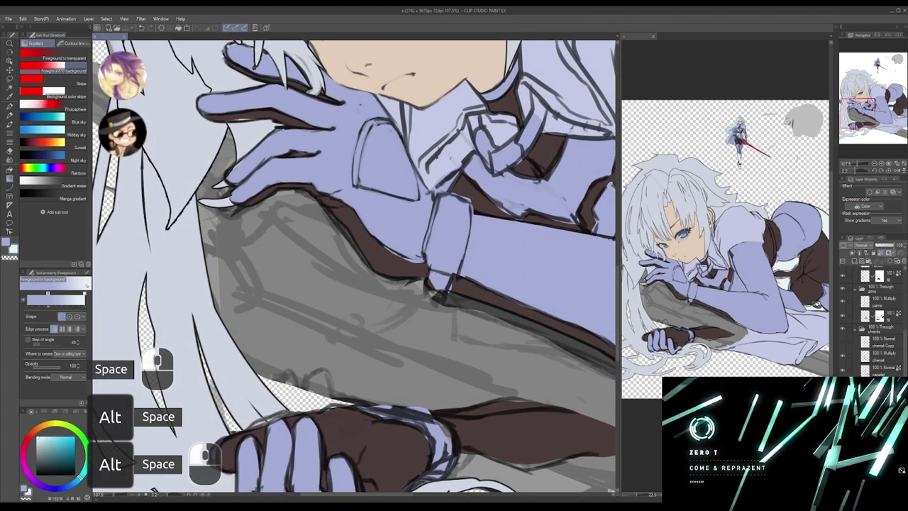
pyautogui.press('m')
pyautogui.press('m')
pyautogui.click(428, 267)
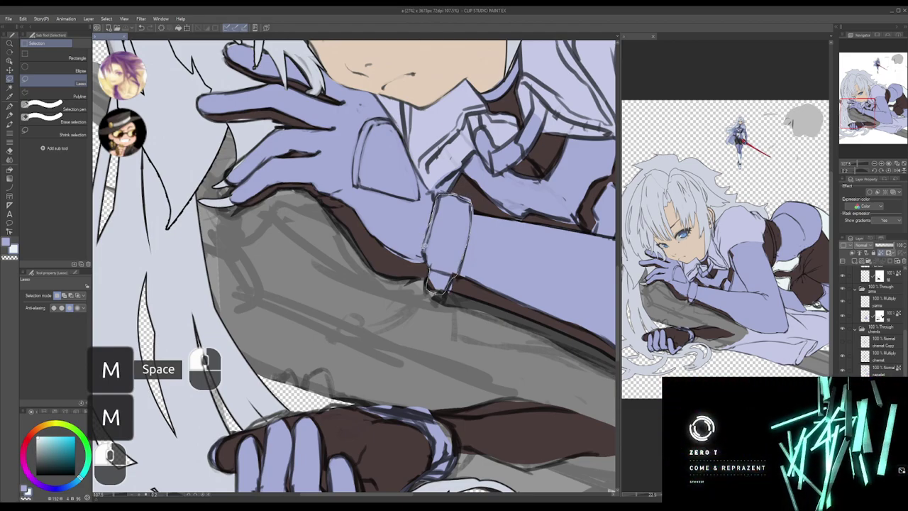
pyautogui.moveTo(427, 273)
pyautogui.mouseDown()
pyautogui.moveTo(440, 264)
pyautogui.moveTo(440, 163)
pyautogui.mouseUp()
pyautogui.keyDown('shift'); pyautogui.click(439, 264); pyautogui.keyUp('shift')
pyautogui.keyDown('shift'); pyautogui.click(440, 265); pyautogui.keyUp('shift')
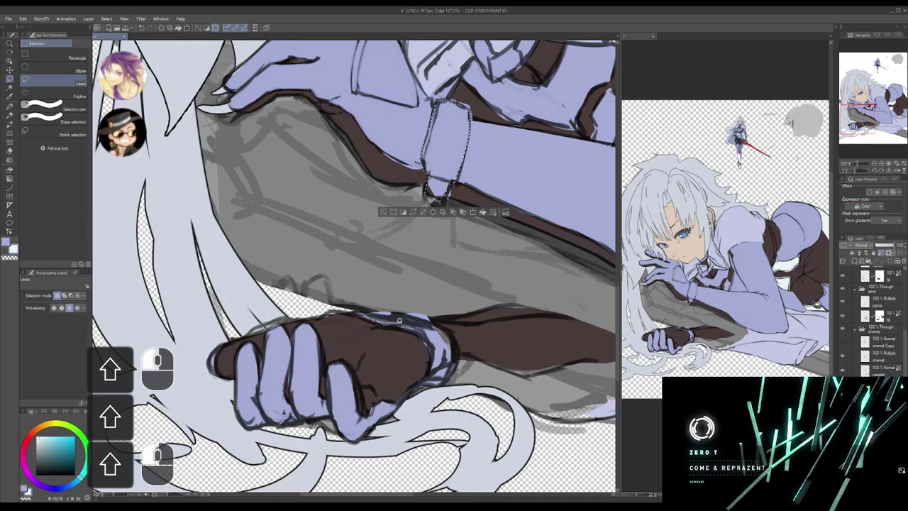
# - Add the bracelet on the lower hand's wrist to the selection
pyautogui.moveTo(399, 320)
pyautogui.mouseDown()
pyautogui.moveTo(428, 344)
pyautogui.moveTo(420, 385)
pyautogui.moveTo(450, 377)
pyautogui.moveTo(454, 339)
pyautogui.moveTo(443, 325)
pyautogui.moveTo(387, 310)
pyautogui.moveTo(347, 312)
pyautogui.mouseUp()
pyautogui.moveTo(486, 272); pyautogui.dragTo(478, 253)
pyautogui.moveTo(497, 212); pyautogui.dragTo(442, 267)
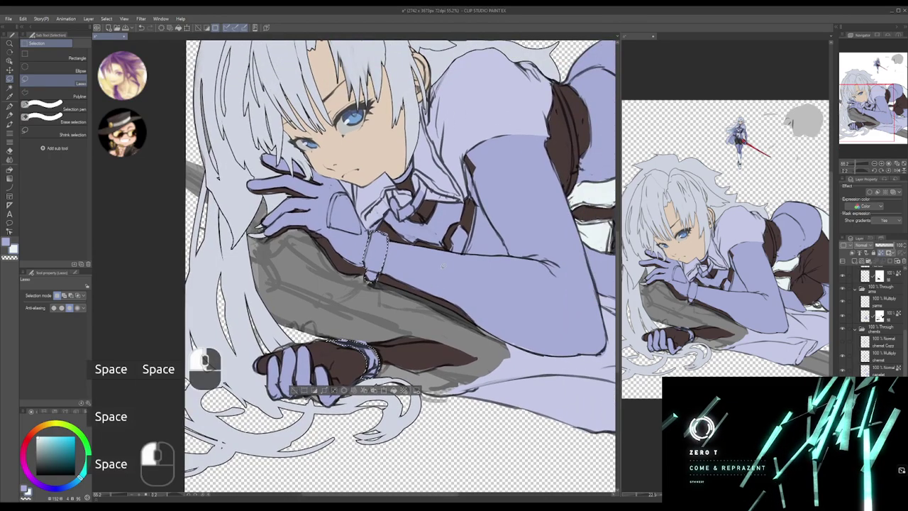
# - Sample the pale gold of the reference figure's wrist bracelet as the background colour for the gradient fill
pyautogui.press('g')
pyautogui.press('g')
pyautogui.moveTo(497, 78)
pyautogui.mouseDown()
pyautogui.moveTo(418, 234)
pyautogui.moveTo(370, 411)
pyautogui.mouseUp()
pyautogui.keyDown('alt'); pyautogui.moveTo(382, 224); pyautogui.dragTo(410, 223); pyautogui.keyUp('alt')
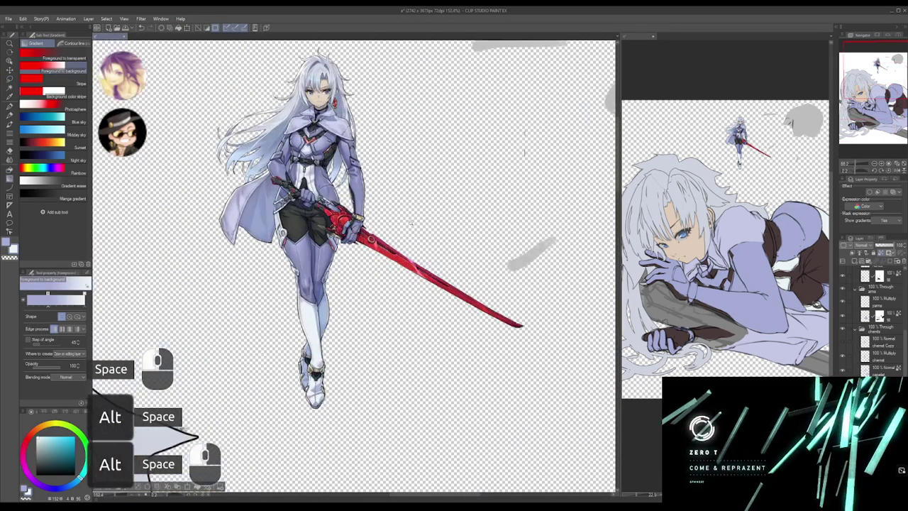
pyautogui.keyDown('alt'); pyautogui.click(360, 217); pyautogui.keyUp('alt')
pyautogui.moveTo(432, 278); pyautogui.dragTo(356, 195)
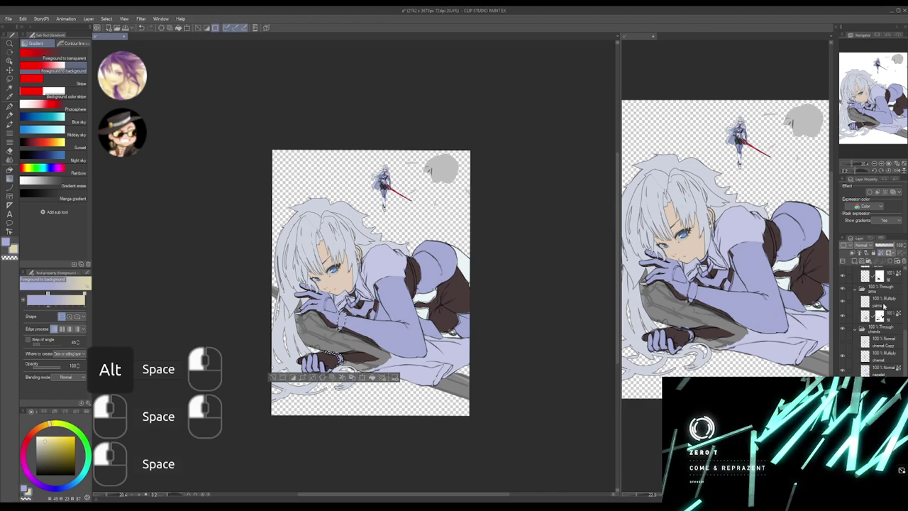
# - Create a new layer above the hands' base colour layer and name it golmd
pyautogui.scroll(5, 884, 347)
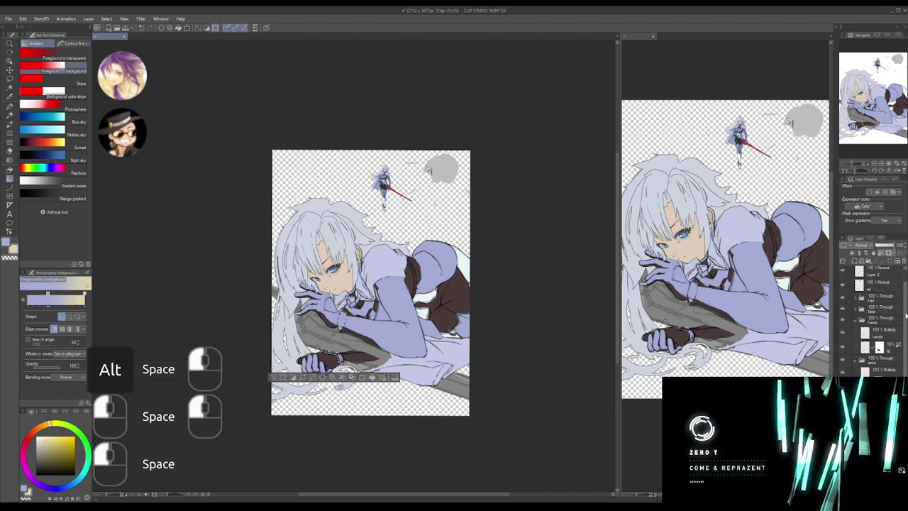
pyautogui.click(887, 348)
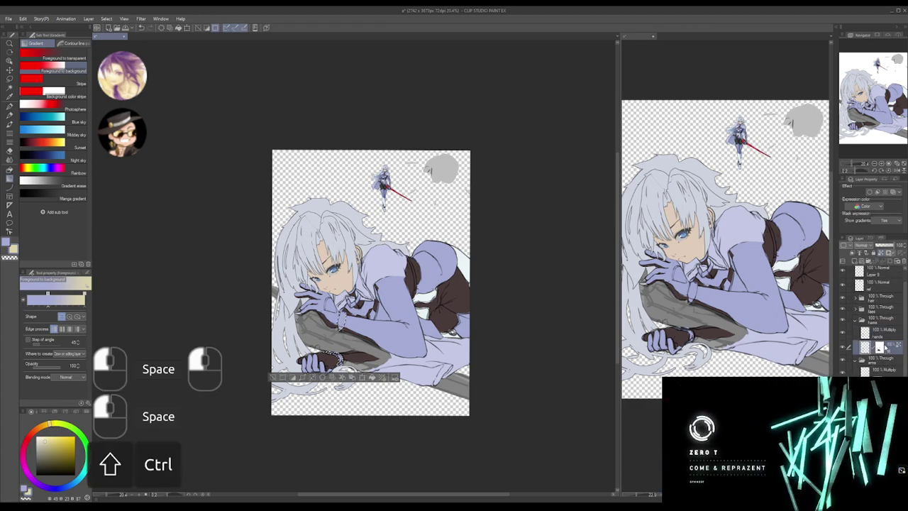
pyautogui.hotkey('ctrl', 'shift', 'n')
pyautogui.press('F2')
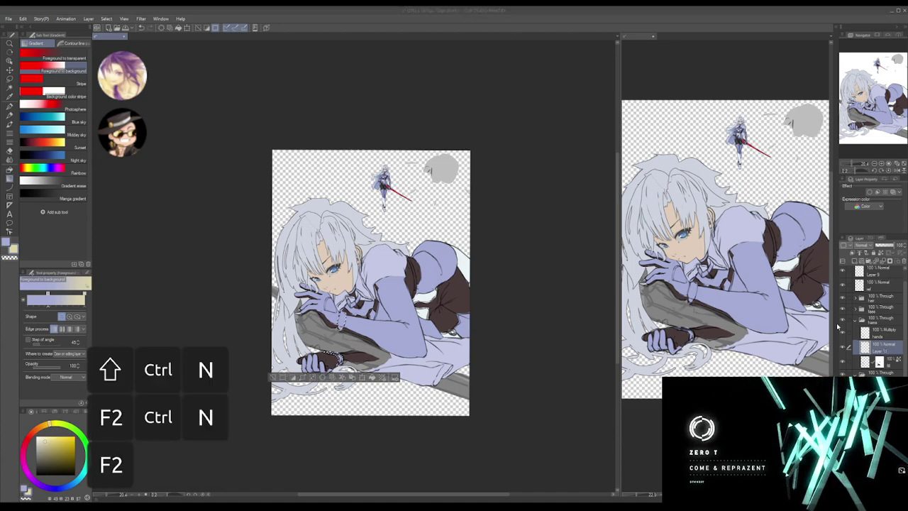
pyautogui.write('golmd')
pyautogui.press('Return')
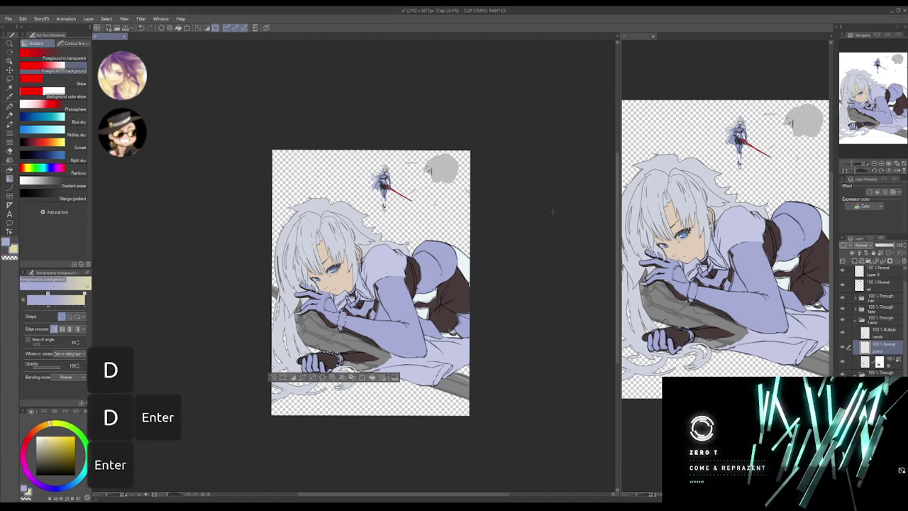
# - Fill the selected wrist bracelets with the pale gold and clear the selection
pyautogui.click(574, 209)
pyautogui.moveTo(532, 272)
pyautogui.mouseDown()
pyautogui.moveTo(553, 258)
pyautogui.moveTo(545, 256)
pyautogui.moveTo(547, 273)
pyautogui.mouseUp()
pyautogui.hotkey('ctrl', 'd')
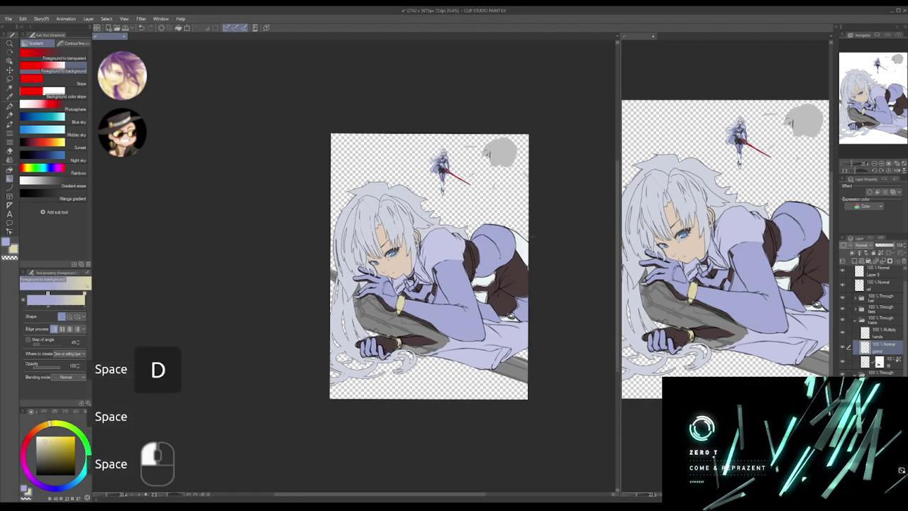
# - Add a layer mask to the hair folder
pyautogui.moveTo(395, 250); pyautogui.dragTo(482, 241)
pyautogui.press('m')
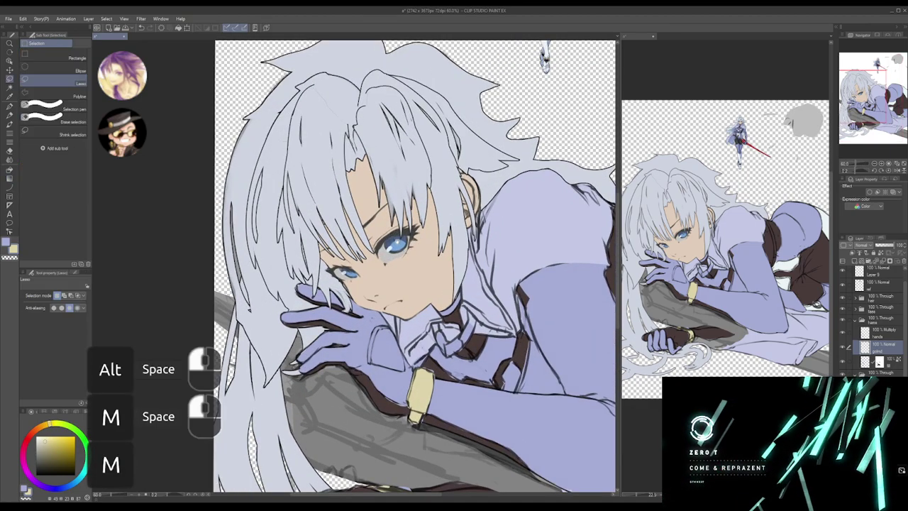
pyautogui.moveTo(667, 430); pyautogui.dragTo(663, 436)
pyautogui.click(879, 298)
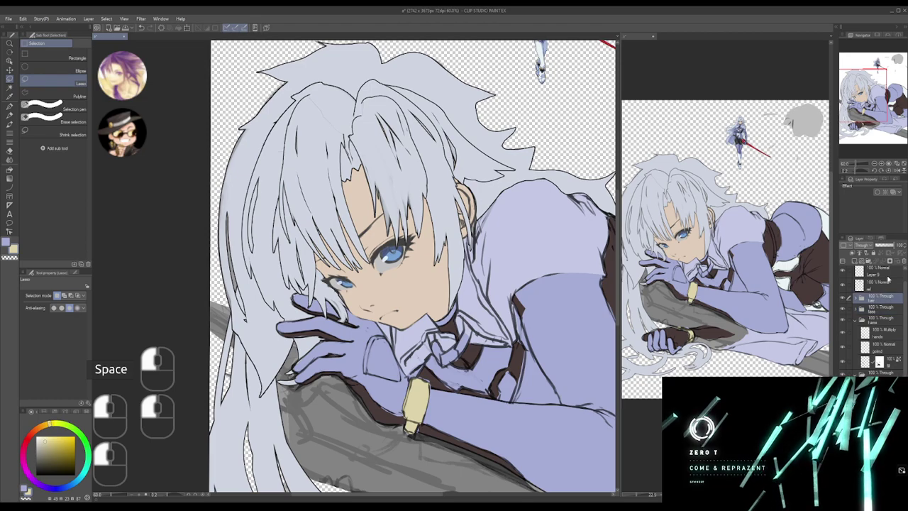
pyautogui.click(887, 261)
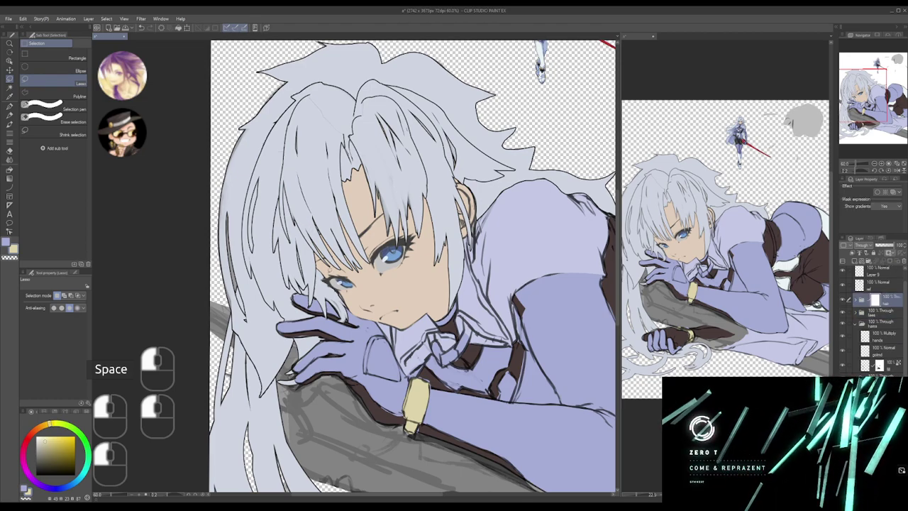
# - Mask out a lassoed area of hair over the forehead and eyes, and soften the mask with the Blur tool
pyautogui.moveTo(345, 185)
pyautogui.mouseDown()
pyautogui.moveTo(421, 178)
pyautogui.moveTo(341, 186)
pyautogui.mouseUp()
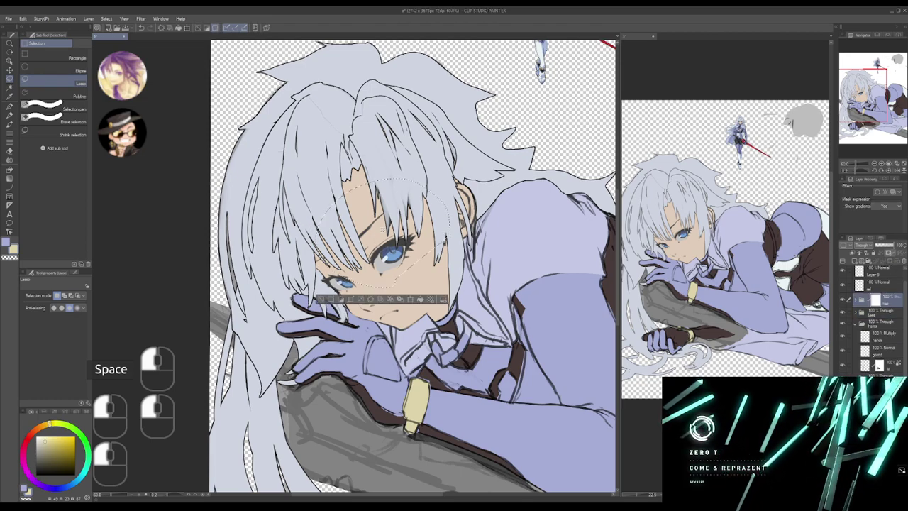
pyautogui.press('Delete')
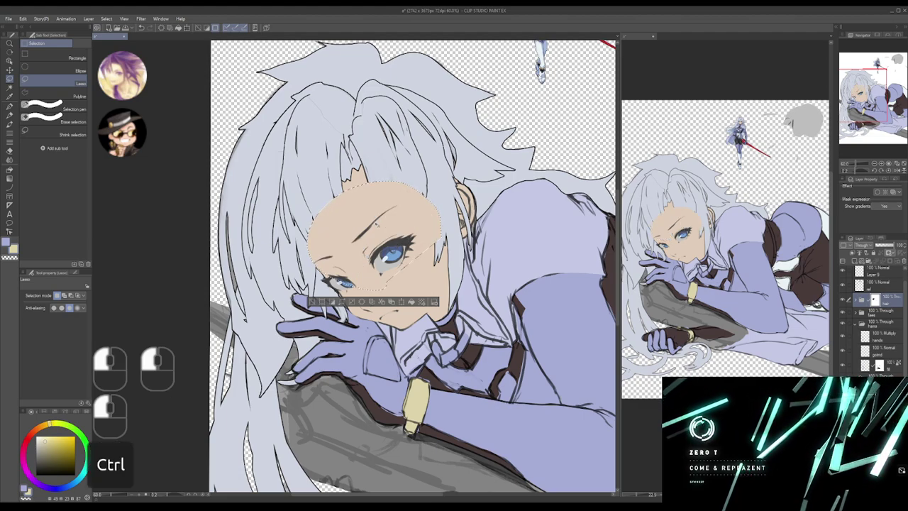
pyautogui.hotkey('ctrl', 'd')
pyautogui.press('j')
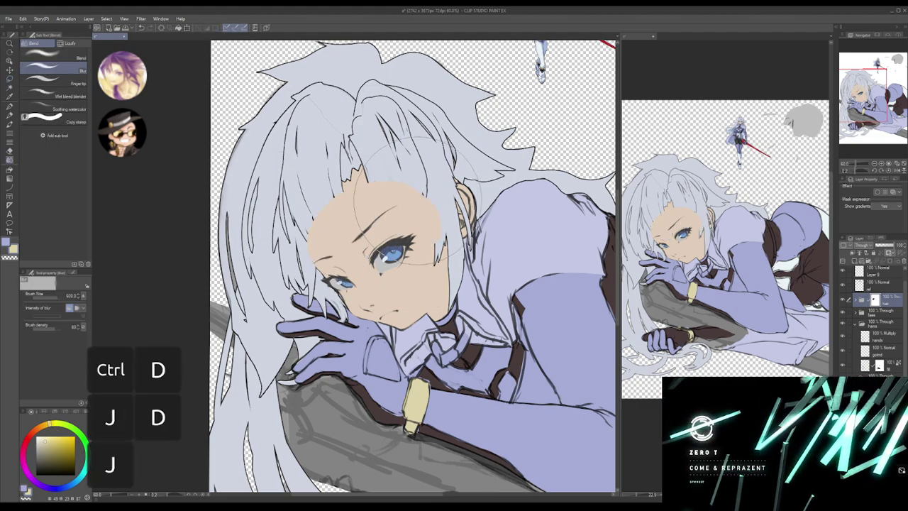
pyautogui.moveTo(406, 210)
pyautogui.mouseDown()
pyautogui.moveTo(389, 169)
pyautogui.moveTo(342, 193)
pyautogui.moveTo(345, 205)
pyautogui.moveTo(379, 171)
pyautogui.moveTo(346, 205)
pyautogui.mouseUp()
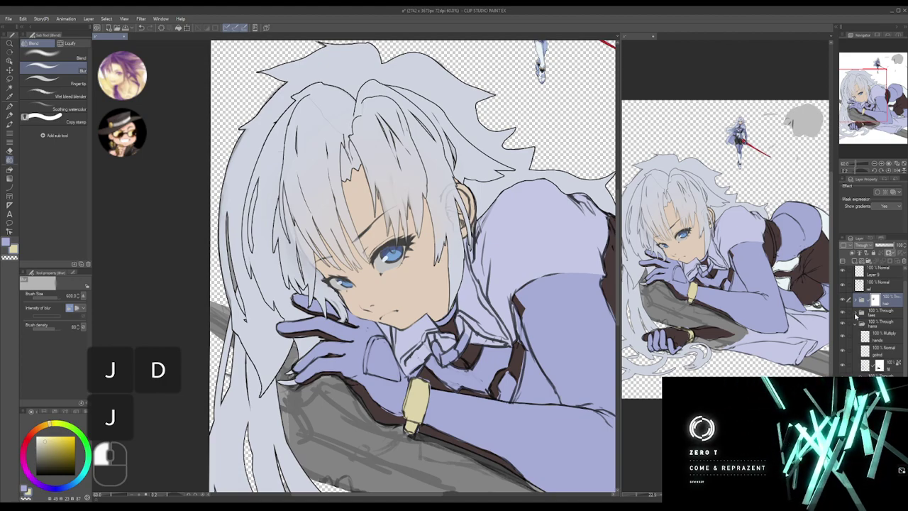
# - Expand the face folder and delete its hidden original face layer beneath the face copy
pyautogui.click(855, 312)
pyautogui.click(882, 399)
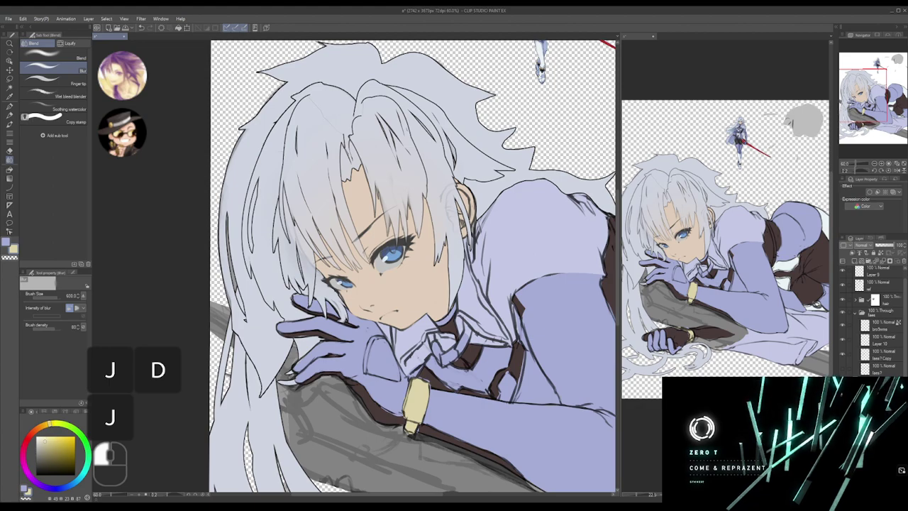
pyautogui.keyDown('ctrl'); pyautogui.click(880, 382); pyautogui.keyUp('ctrl')
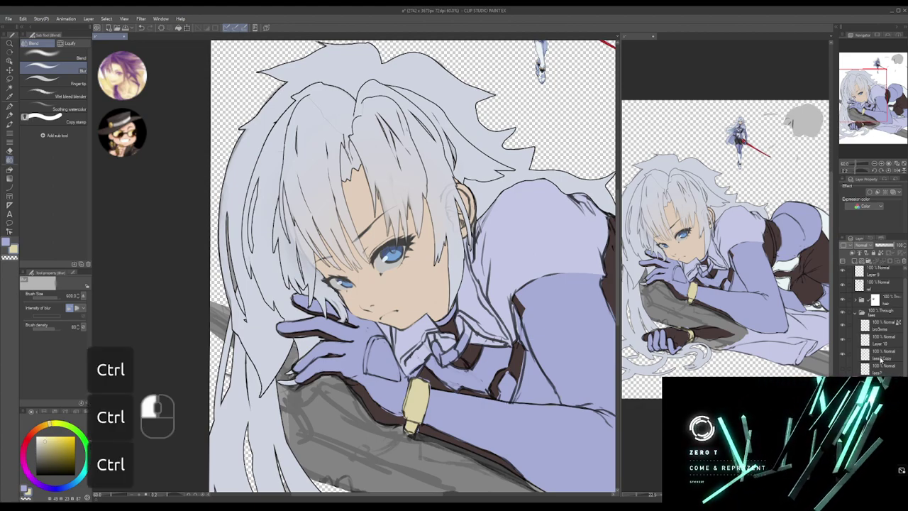
pyautogui.click(880, 371)
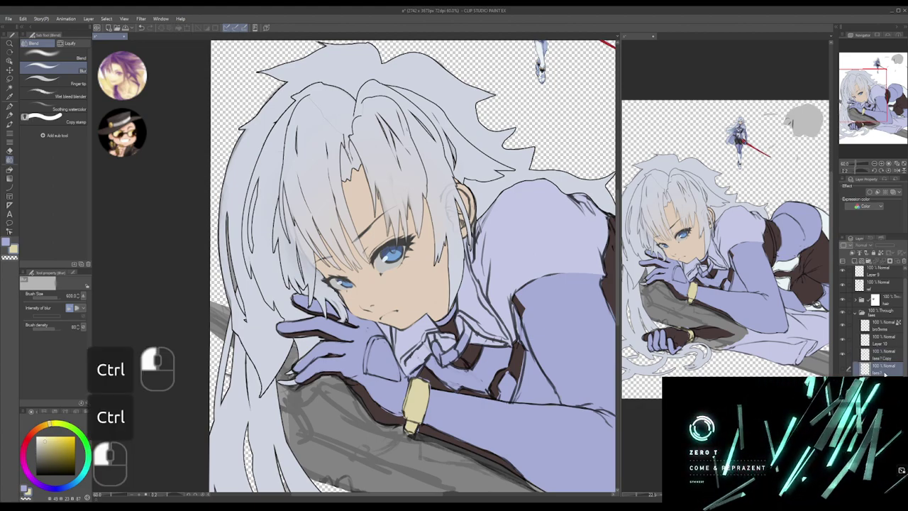
pyautogui.keyDown('ctrl'); pyautogui.click(880, 398); pyautogui.keyUp('ctrl')
pyautogui.click(903, 261)
# - Select the face folder's layers together, from the layer below the face copy through Layer 10 to the topmost layer, toggling visibility to identify them
pyautogui.keyDown('ctrl'); pyautogui.click(883, 362); pyautogui.keyUp('ctrl')
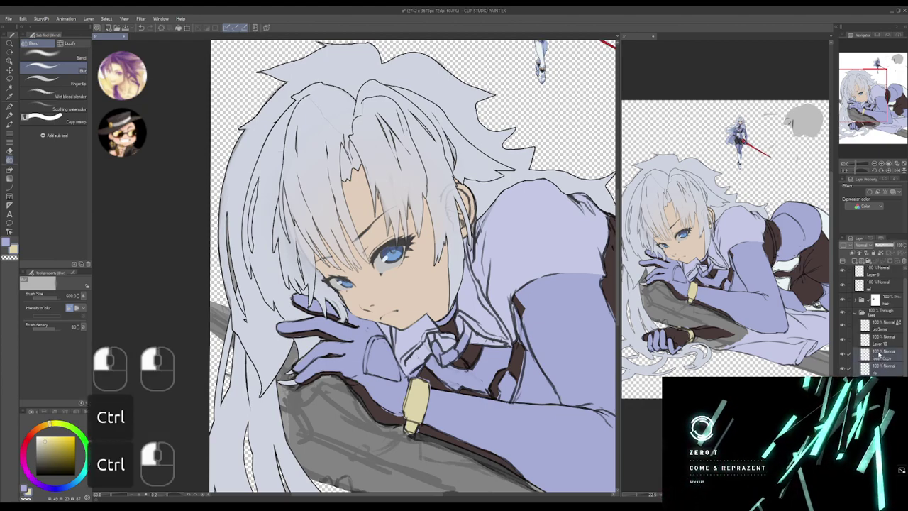
pyautogui.click(843, 341)
pyautogui.click(843, 341)
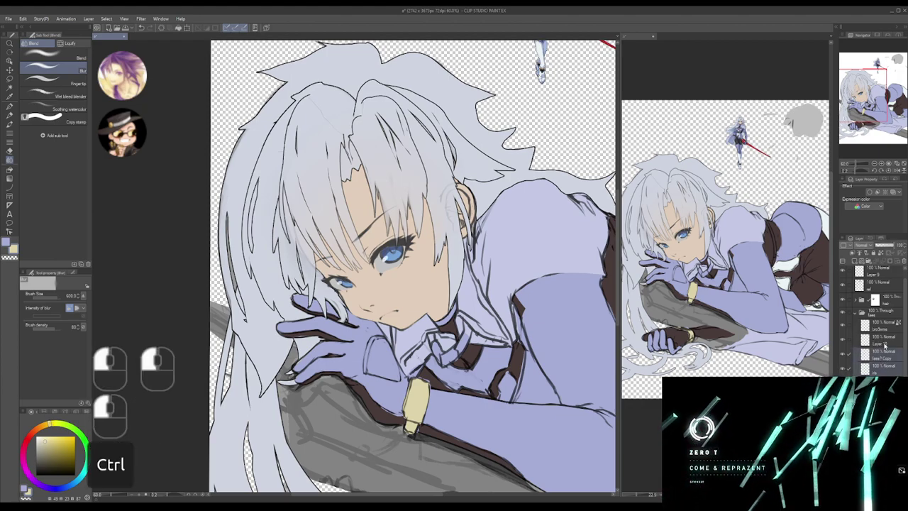
pyautogui.keyDown('ctrl'); pyautogui.click(883, 343); pyautogui.keyUp('ctrl')
pyautogui.click(844, 326)
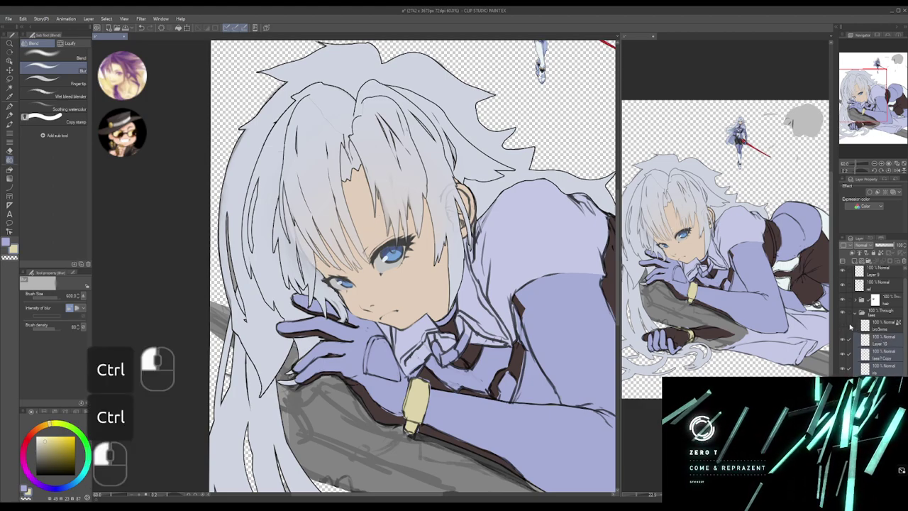
pyautogui.click(843, 326)
pyautogui.keyDown('ctrl'); pyautogui.click(880, 330); pyautogui.keyUp('ctrl')
pyautogui.press('space')
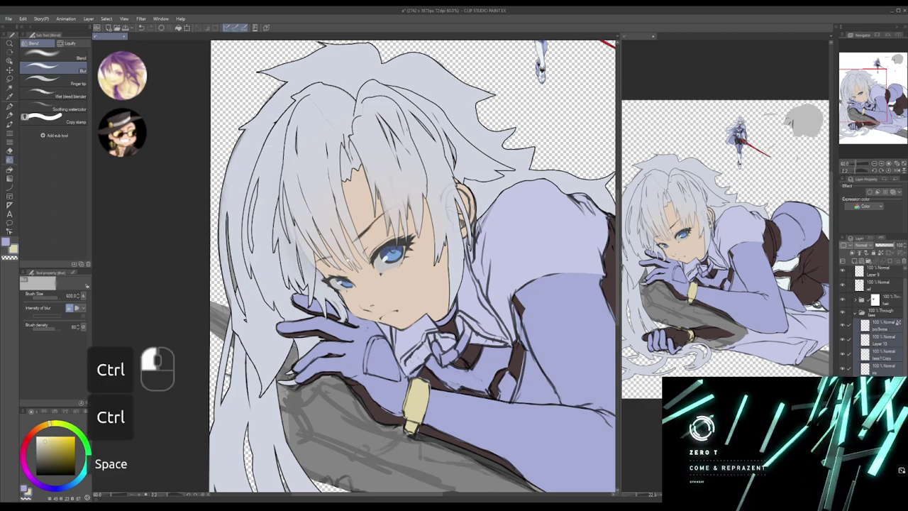
# - Lasso the larger eye with its eyebrow, nudge them slightly up and outward, and clear the selection
pyautogui.press('[')
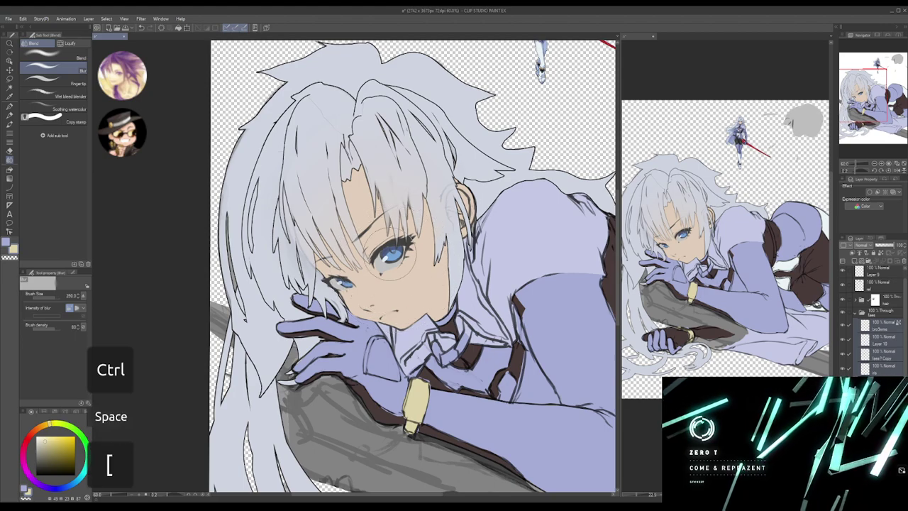
pyautogui.press('m')
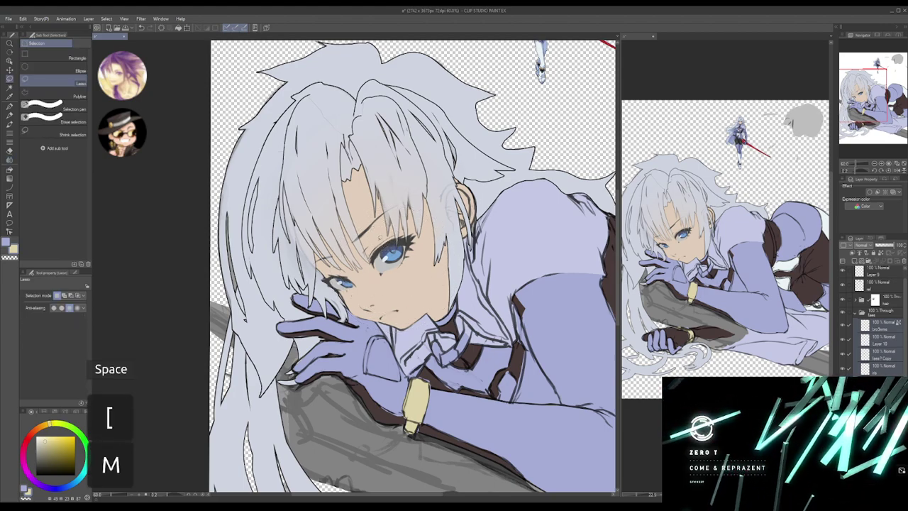
pyautogui.moveTo(356, 221)
pyautogui.mouseDown()
pyautogui.moveTo(335, 261)
pyautogui.moveTo(428, 252)
pyautogui.moveTo(386, 287)
pyautogui.mouseUp()
pyautogui.press('k')
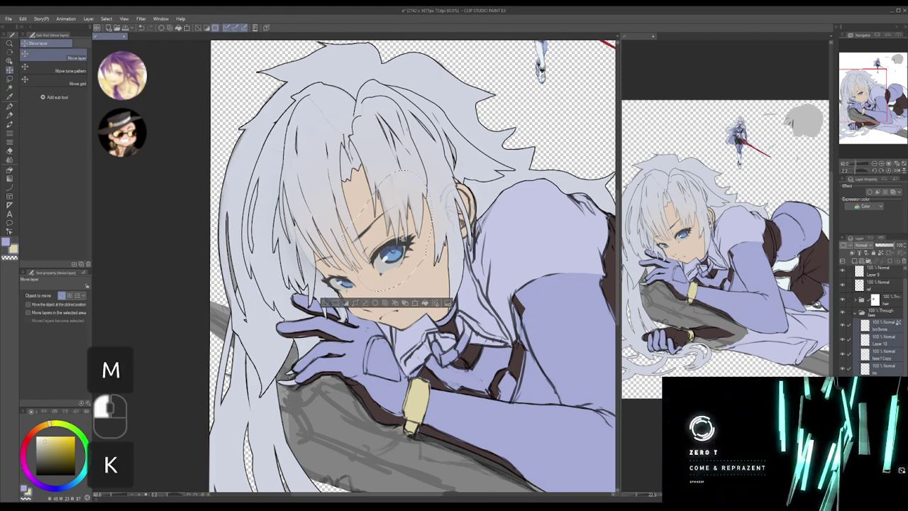
pyautogui.click(402, 239)
pyautogui.moveTo(403, 239); pyautogui.dragTo(407, 236)
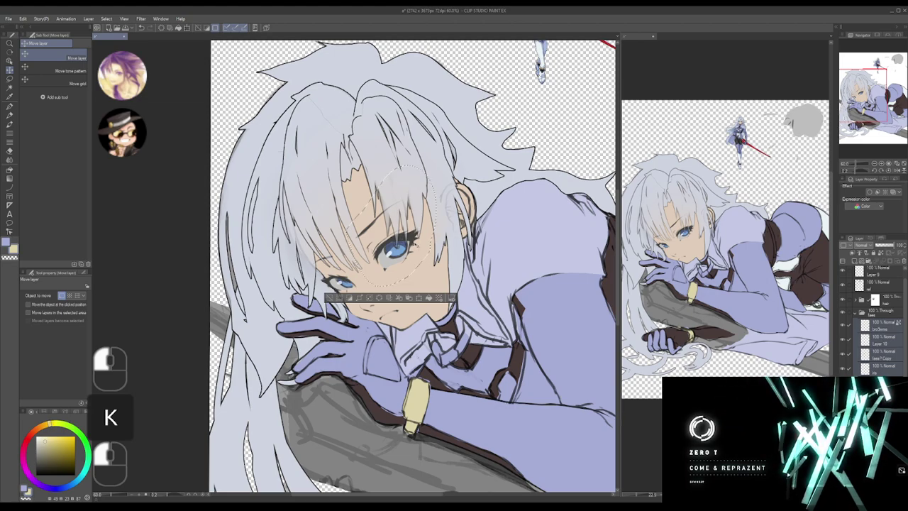
pyautogui.press('m')
pyautogui.click(374, 271)
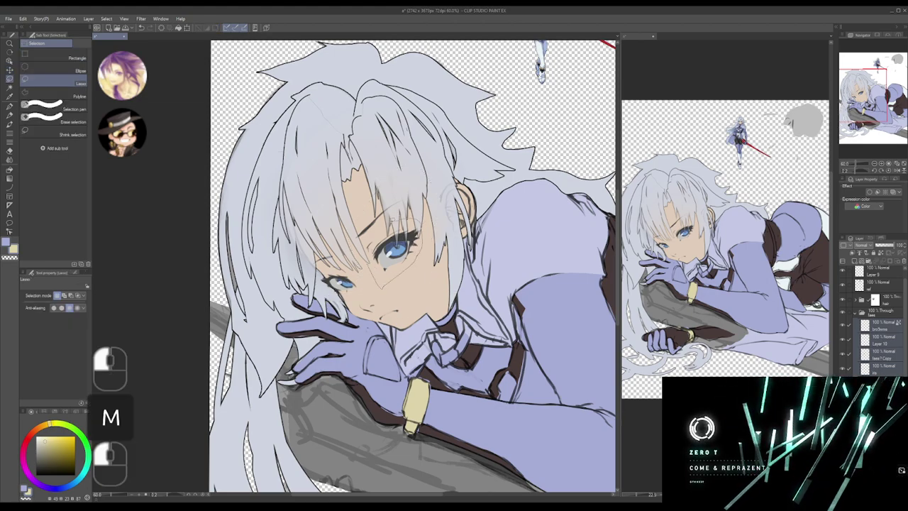
# - Lasso the larger eye without its brow, narrow it slightly with a free transform, and deselect it
pyautogui.moveTo(395, 219); pyautogui.dragTo(363, 236)
pyautogui.click(434, 192)
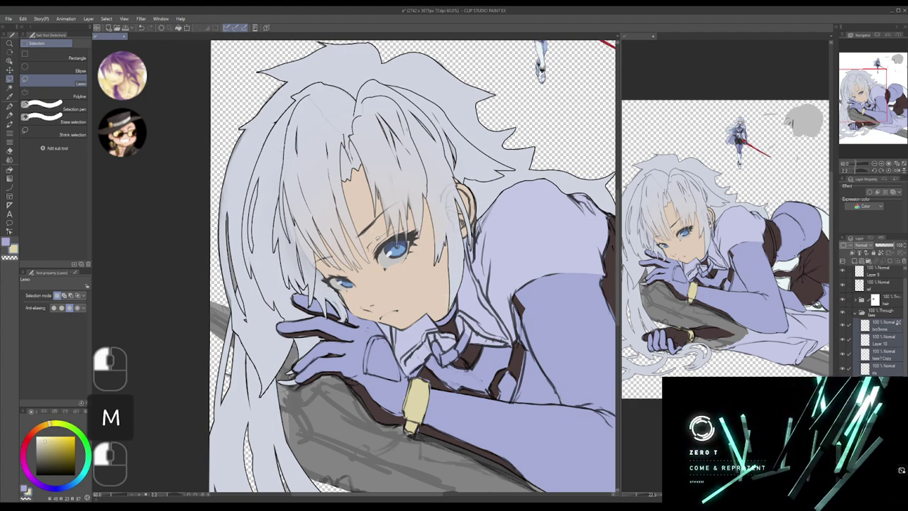
pyautogui.moveTo(424, 231); pyautogui.dragTo(388, 289)
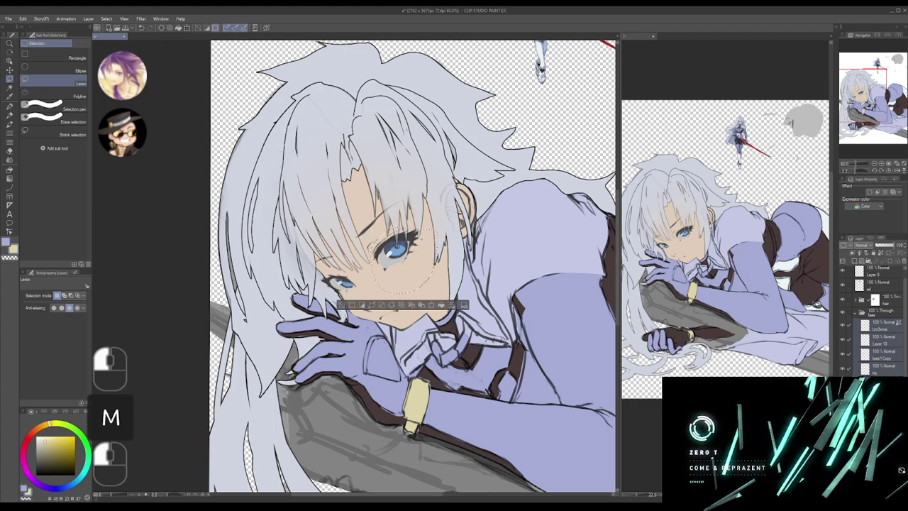
pyautogui.hotkey('ctrl', 't')
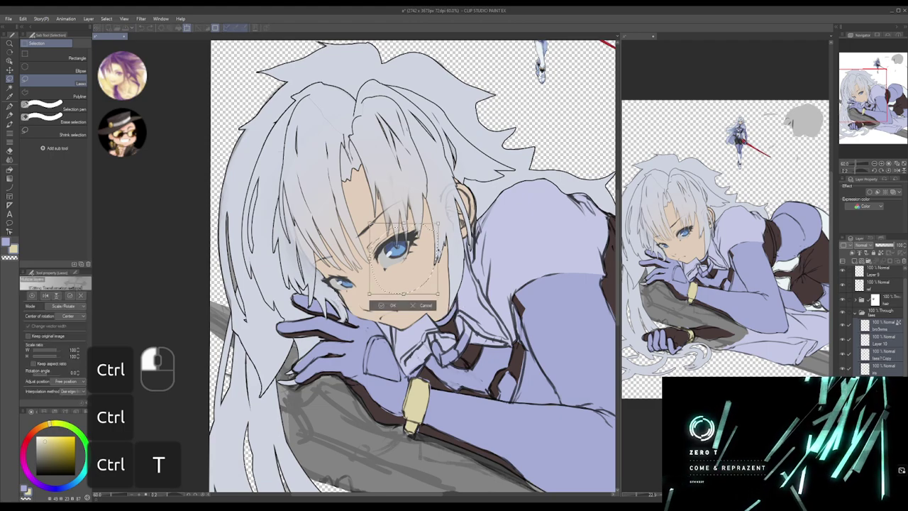
pyautogui.moveTo(438, 258); pyautogui.dragTo(431, 257)
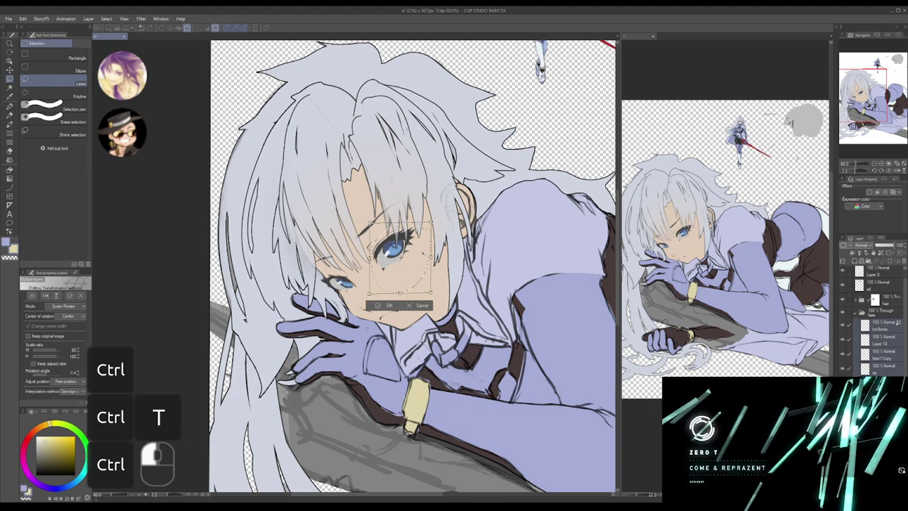
pyautogui.press('Return')
pyautogui.hotkey('ctrl', 'd')
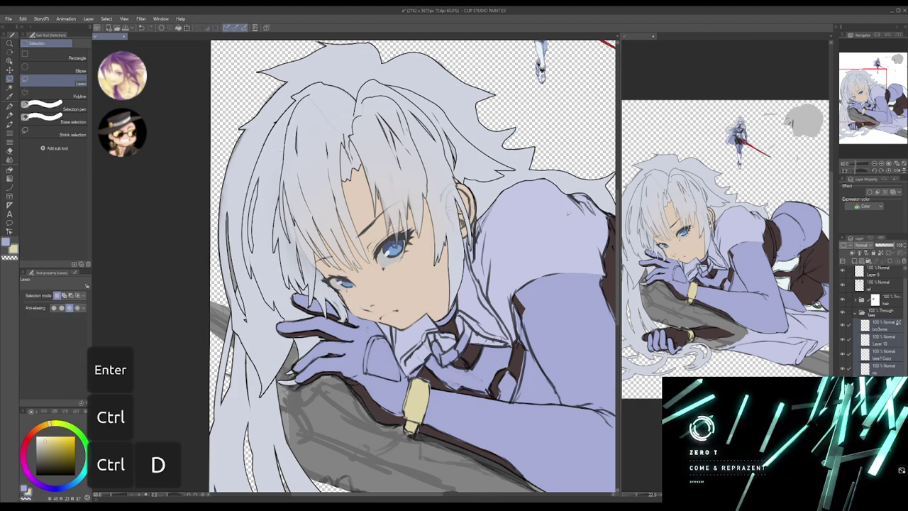
# - Save the illustration with the adjusted eye
pyautogui.keyDown('alt'); pyautogui.click(531, 231); pyautogui.keyUp('alt')
pyautogui.keyDown('alt'); pyautogui.click(531, 231); pyautogui.keyUp('alt')
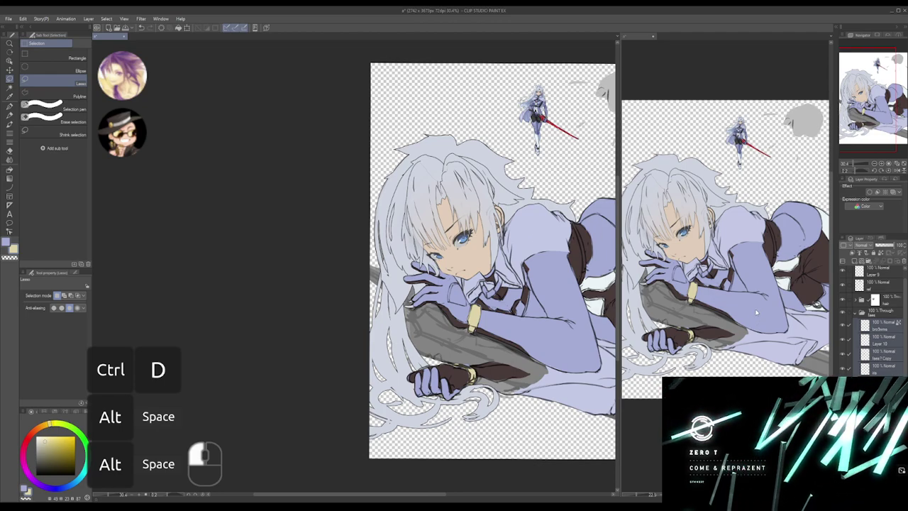
pyautogui.hotkey('ctrl', 's')
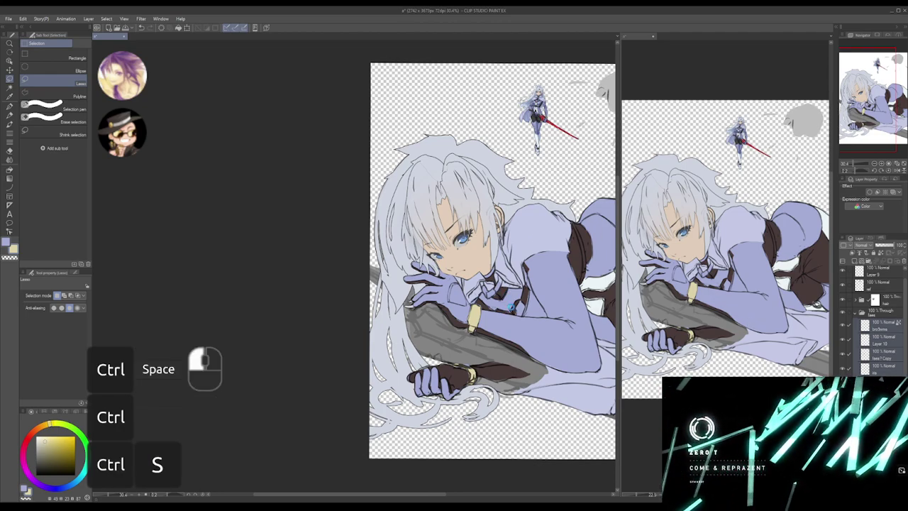
pyautogui.moveTo(509, 303); pyautogui.dragTo(422, 290)
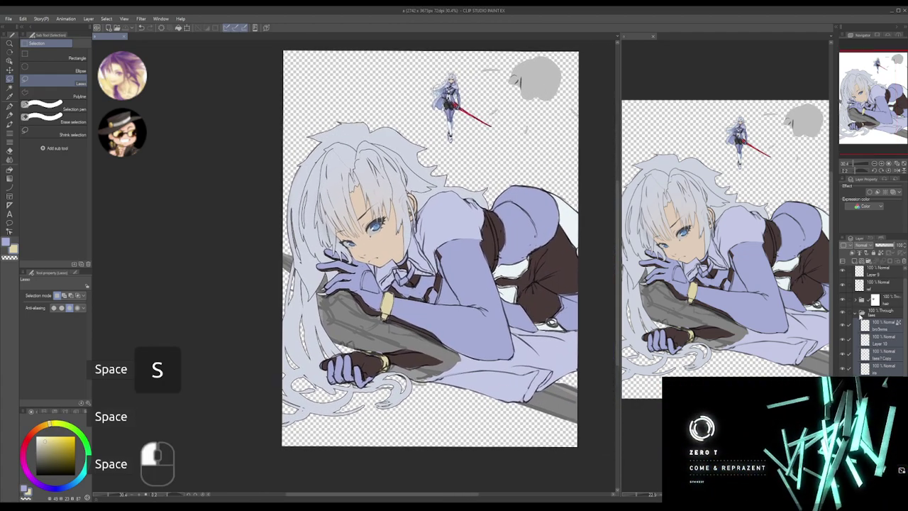
# - Collapse the face and hands layer folders, and make the hands folder the active one
pyautogui.click(857, 312)
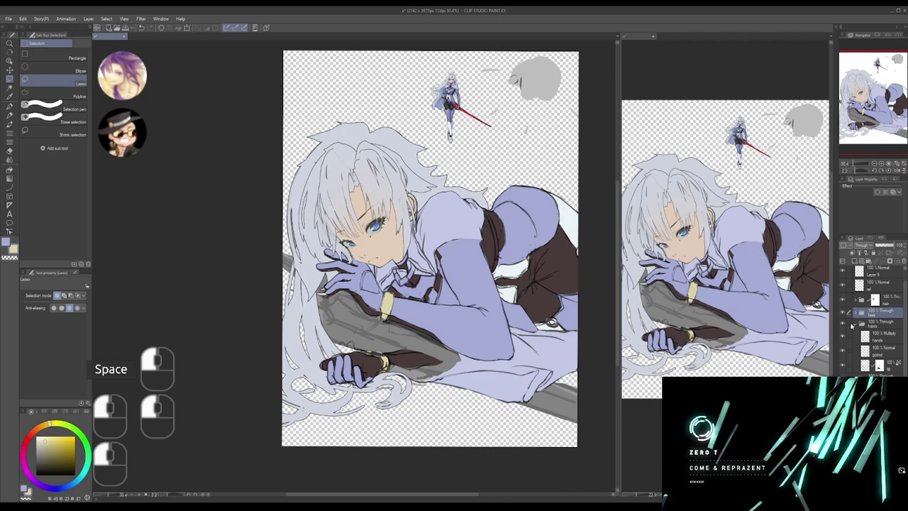
pyautogui.click(855, 324)
pyautogui.click(877, 325)
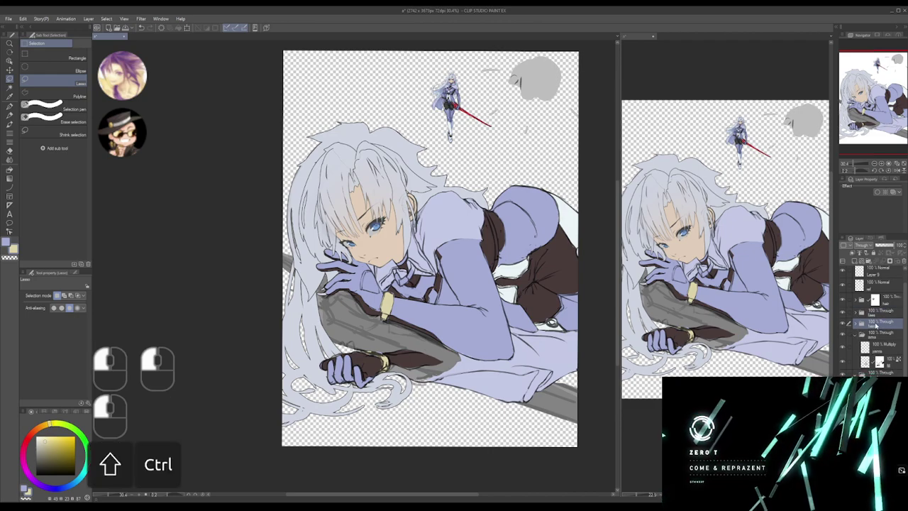
# - Add a new raster layer above the hands folder, group it in its own folder, and name that folder "limbs"
pyautogui.hotkey('ctrl', 'shift', 'n')
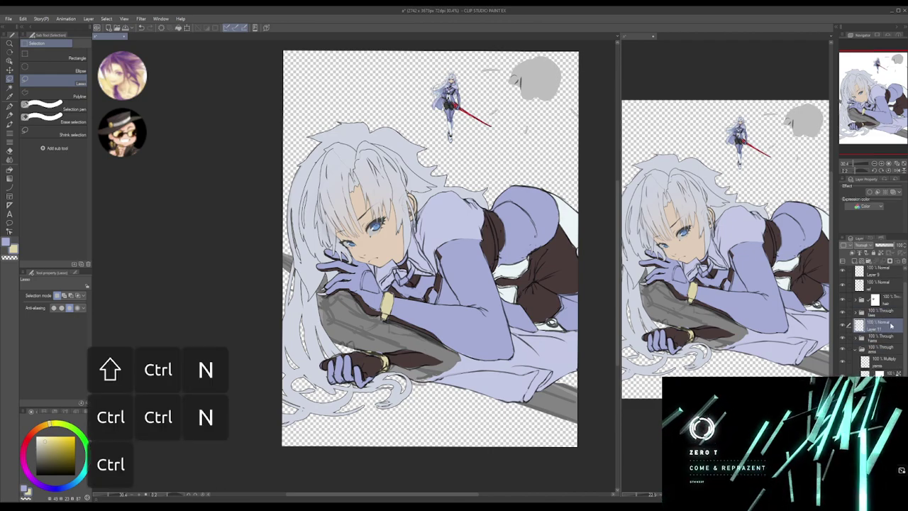
pyautogui.hotkey('ctrl', 'g')
pyautogui.press('F2')
pyautogui.write('lims')
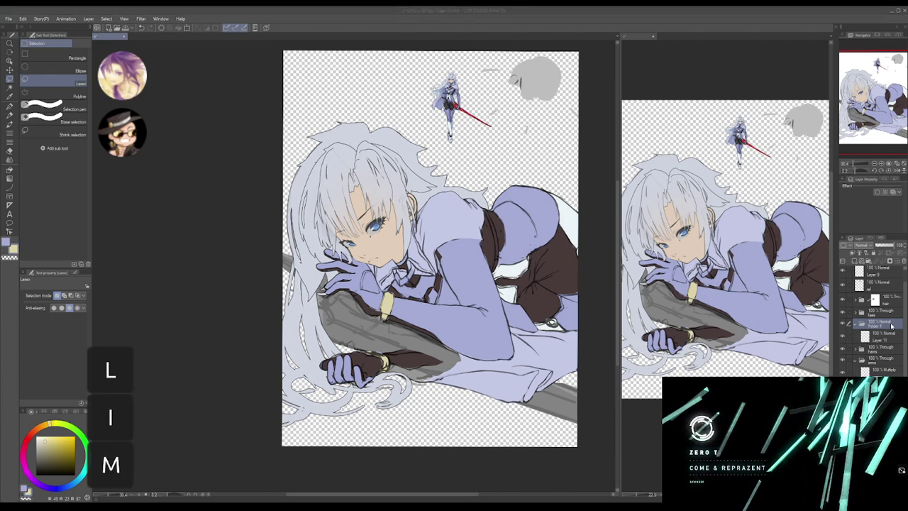
pyautogui.press('Return')
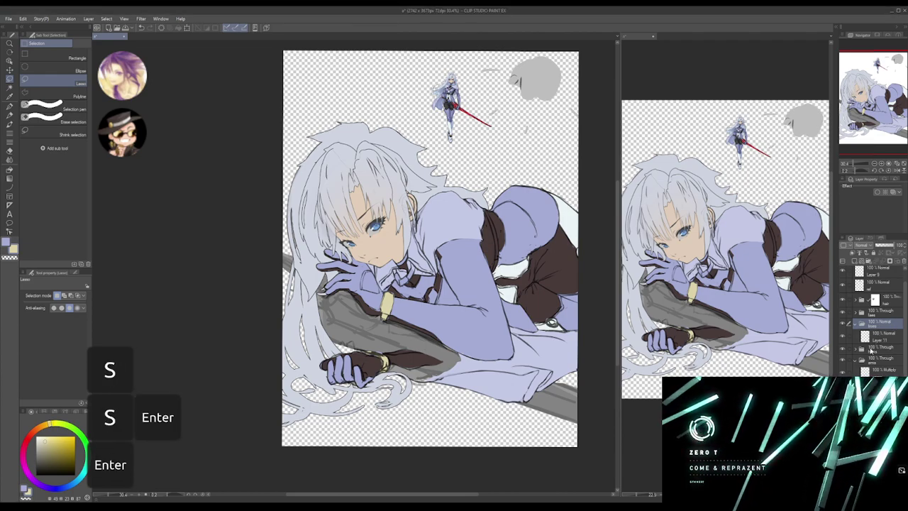
# - Build a combined selection from the line art layers in the hands and arms folders
pyautogui.click(857, 349)
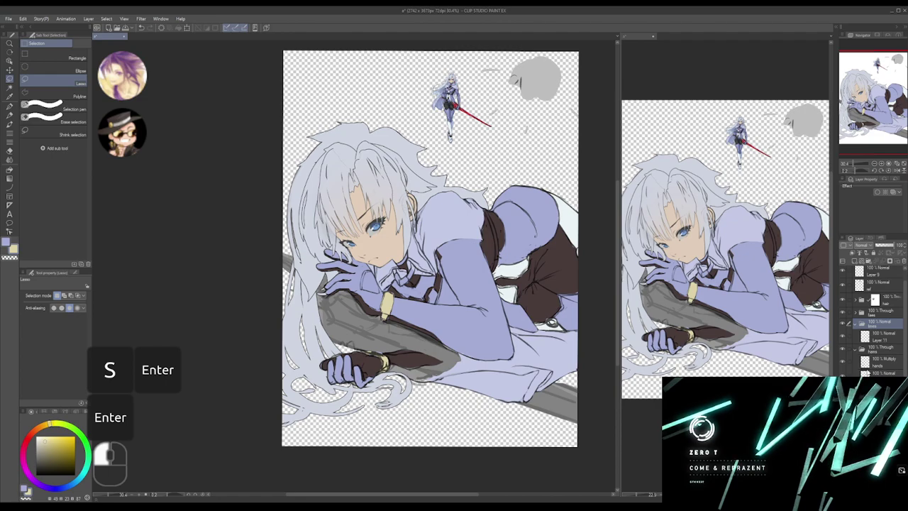
pyautogui.keyDown('ctrl'); pyautogui.click(856, 350); pyautogui.keyUp('ctrl')
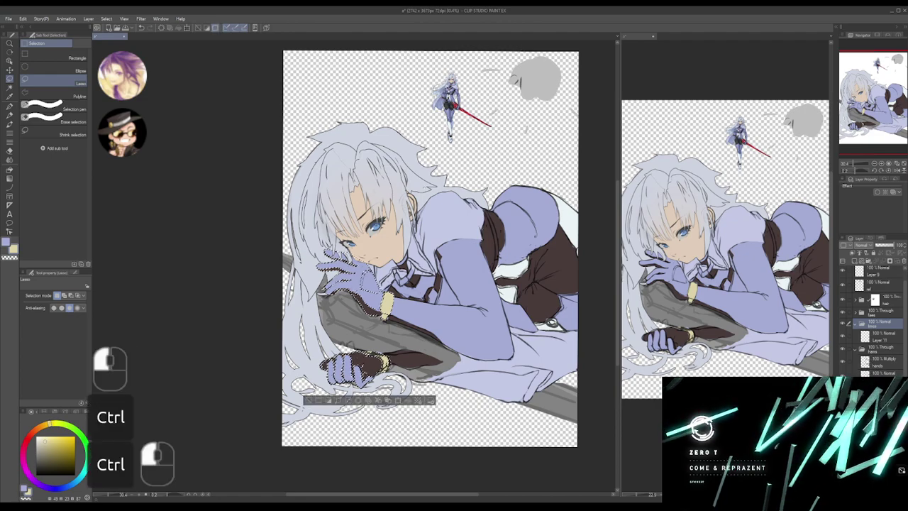
pyautogui.keyDown('ctrl'); pyautogui.click(855, 362); pyautogui.keyUp('ctrl')
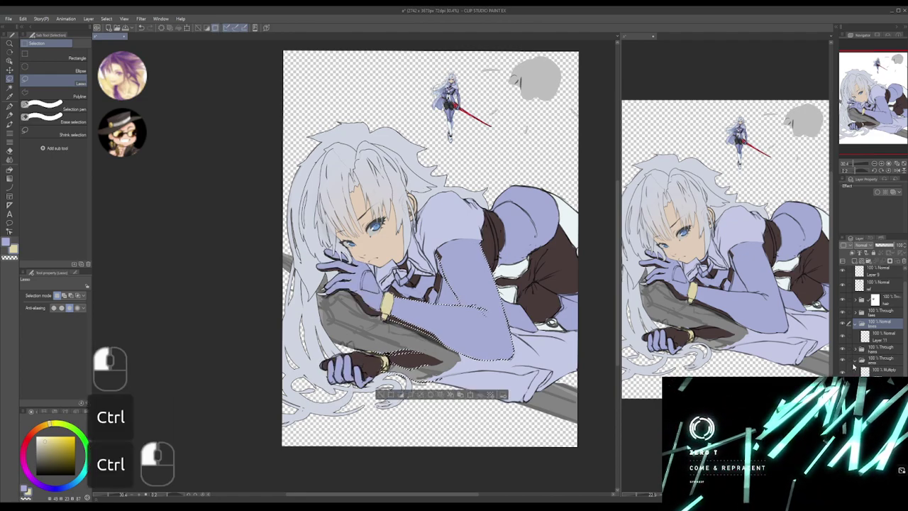
pyautogui.hotkey('ctrl', 'z')
pyautogui.keyDown('ctrl'); pyautogui.keyDown('shift'); pyautogui.click(856, 365); pyautogui.keyUp('shift'); pyautogui.keyUp('ctrl')
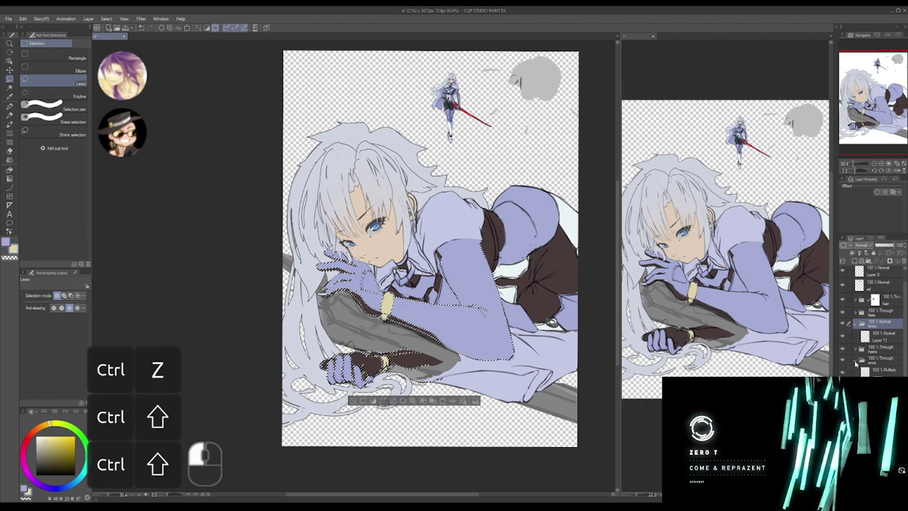
pyautogui.click(856, 364)
pyautogui.hotkey('ctrl', 'shift')
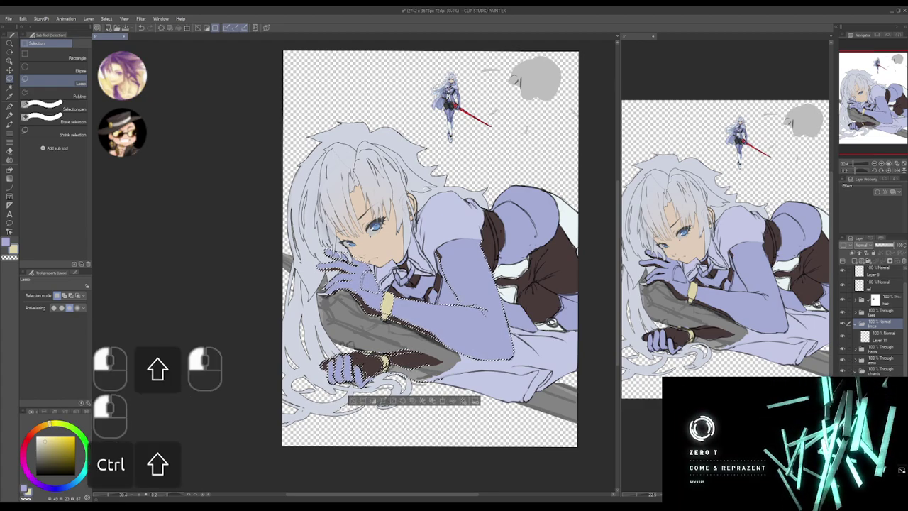
# - Add the line art of the upper-body clothing and the lower body to the existing selection
pyautogui.keyDown('ctrl'); pyautogui.keyDown('shift'); pyautogui.click(865, 384); pyautogui.keyUp('shift'); pyautogui.keyUp('ctrl')
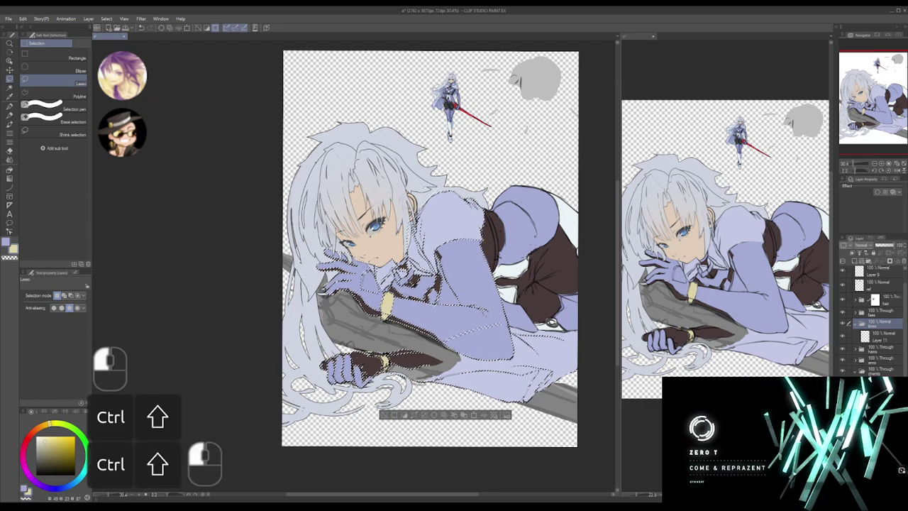
pyautogui.click(856, 371)
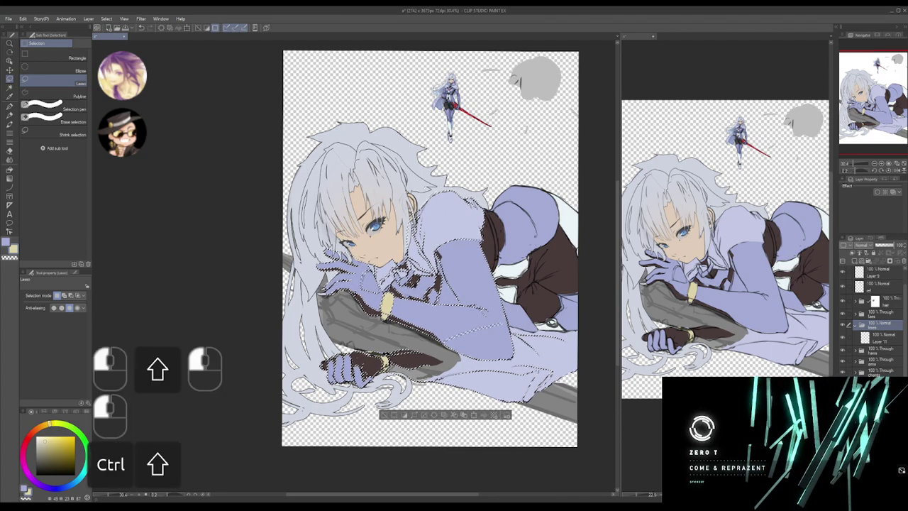
pyautogui.keyDown('ctrl'); pyautogui.keyDown('shift'); pyautogui.click(865, 395); pyautogui.keyUp('shift'); pyautogui.keyUp('ctrl')
pyautogui.click(855, 384)
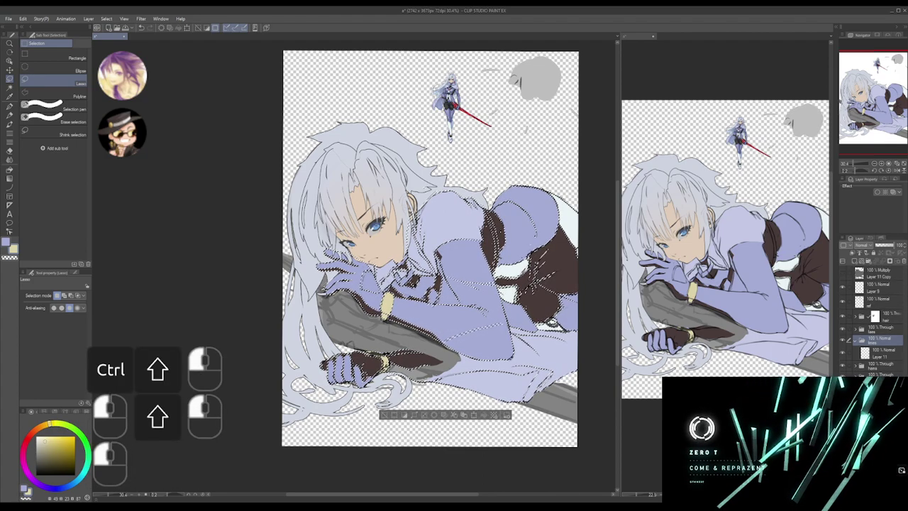
# - Fill the selected line areas on Layer 11 using a foreground-to-background gradient with bright red as the background colour, and deselect
pyautogui.press('space')
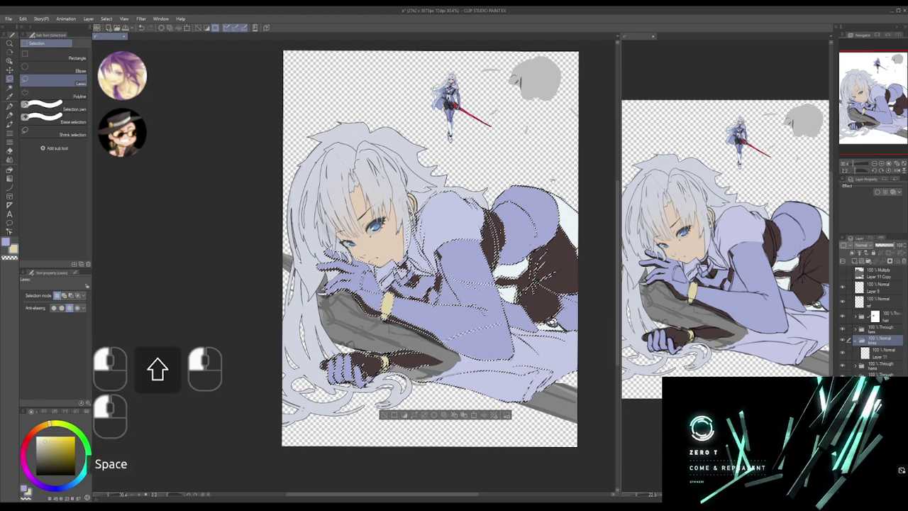
pyautogui.moveTo(553, 181); pyautogui.dragTo(535, 199)
pyautogui.press('g')
pyautogui.press('g')
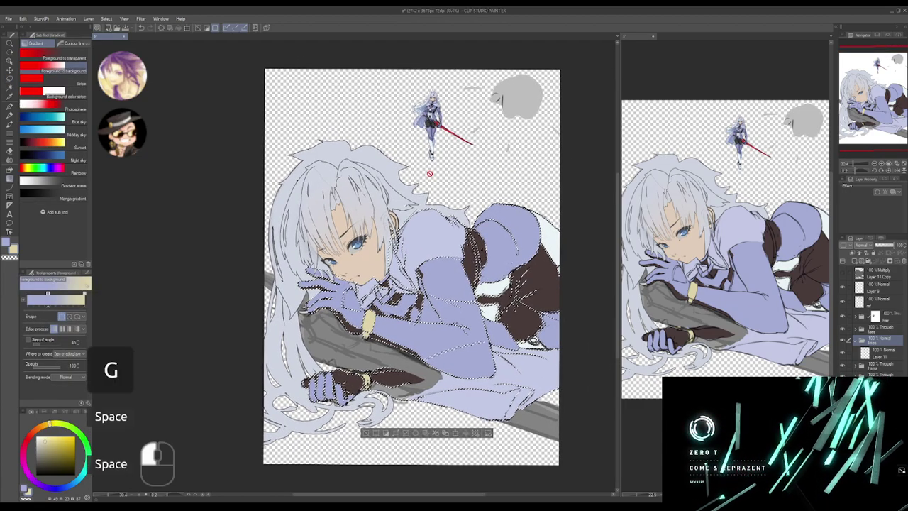
pyautogui.click(27, 440)
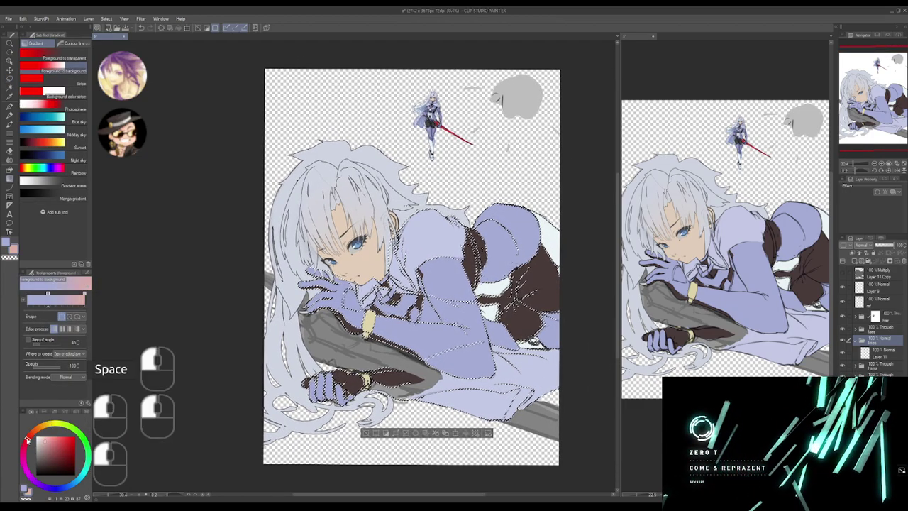
pyautogui.click(75, 436)
pyautogui.moveTo(609, 109); pyautogui.dragTo(552, 142)
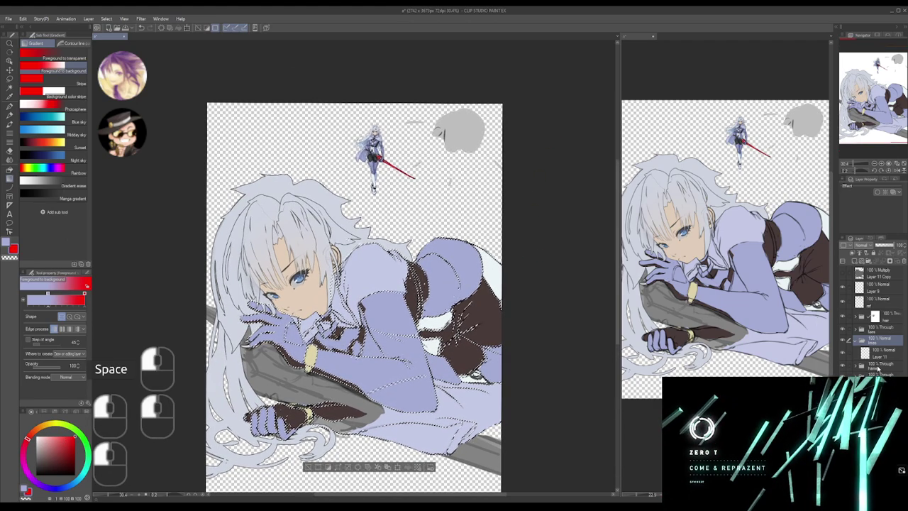
pyautogui.click(881, 354)
pyautogui.moveTo(544, 121); pyautogui.dragTo(523, 139)
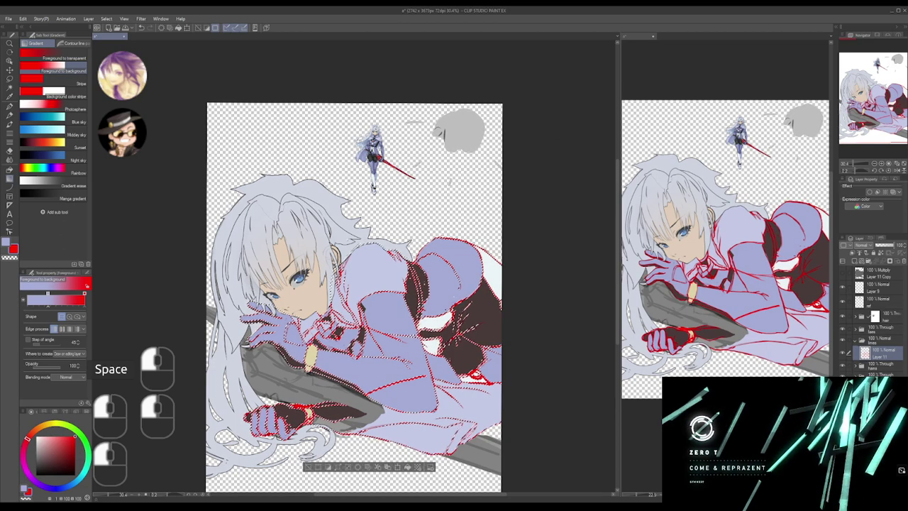
pyautogui.moveTo(397, 284); pyautogui.dragTo(445, 254)
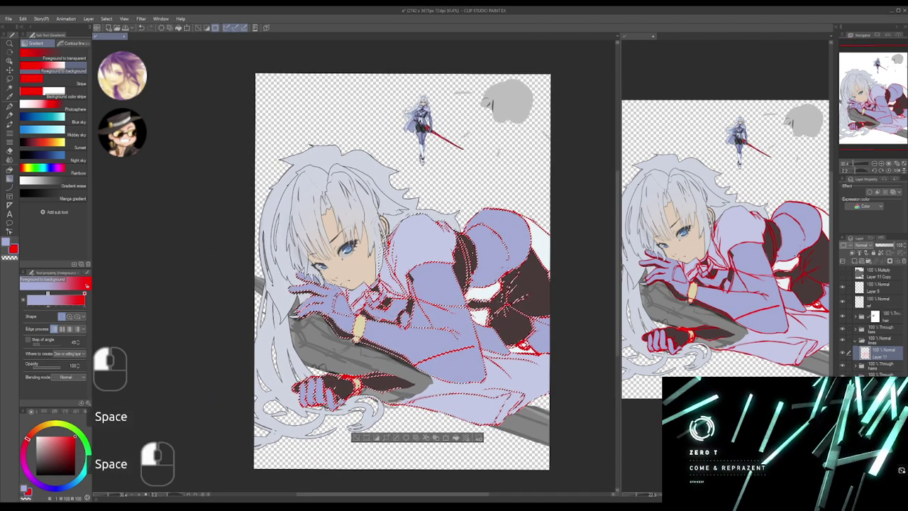
pyautogui.hotkey('ctrl', 'd')
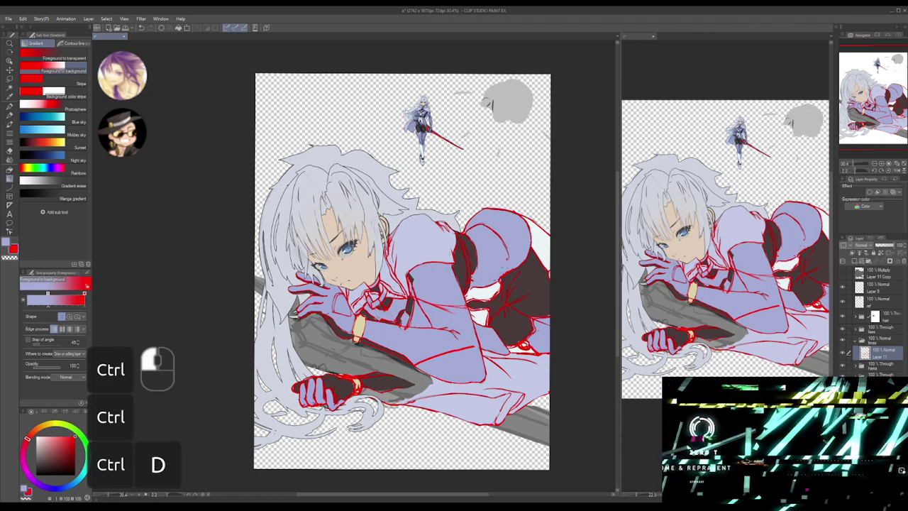
# - Change the background colour to a near-black tone and lock the transparent pixels of Layer 11
pyautogui.moveTo(340, 245); pyautogui.dragTo(369, 241)
pyautogui.keyDown('alt'); pyautogui.click(361, 239); pyautogui.keyUp('alt')
pyautogui.moveTo(485, 242); pyautogui.dragTo(412, 251)
pyautogui.keyDown('alt'); pyautogui.click(363, 253); pyautogui.keyUp('alt')
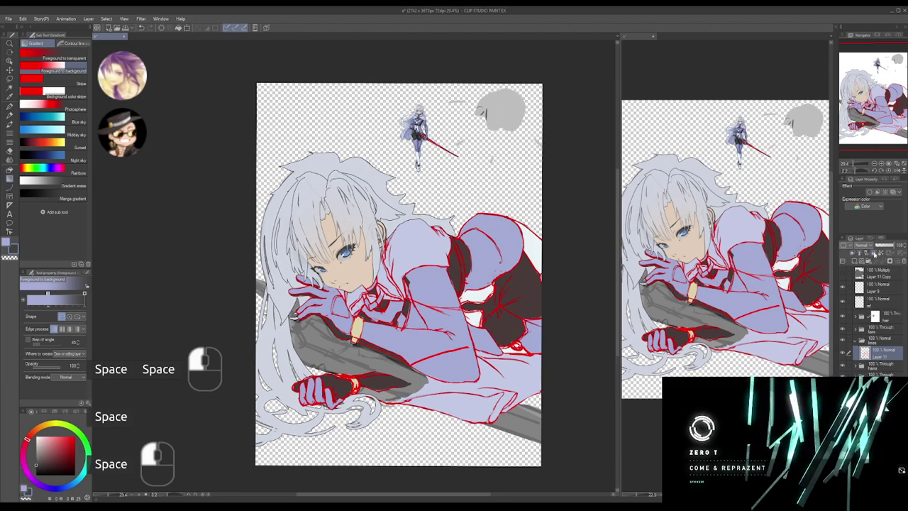
pyautogui.click(881, 254)
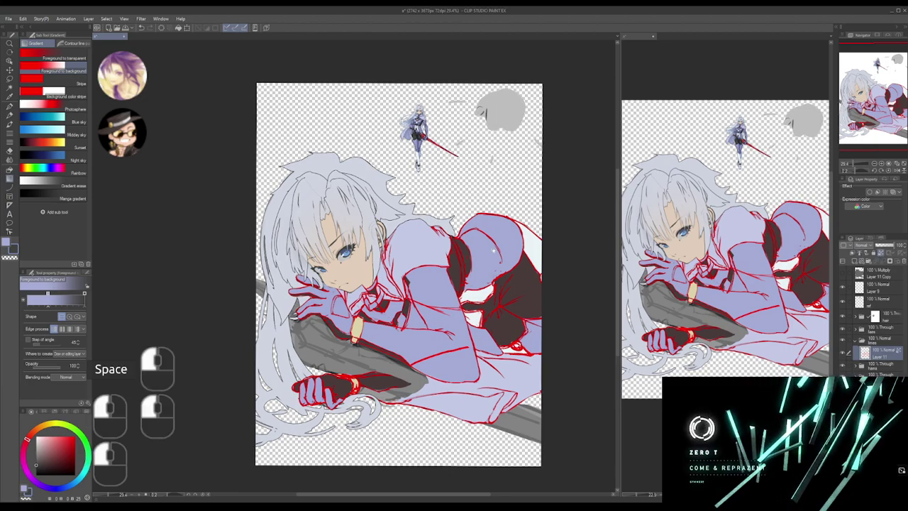
# - Undo the gradient fill on Layer 11 and the last addition to the combined line selection, and clear the selection
pyautogui.moveTo(478, 239); pyautogui.dragTo(479, 178)
pyautogui.scroll(3, 478, 178)
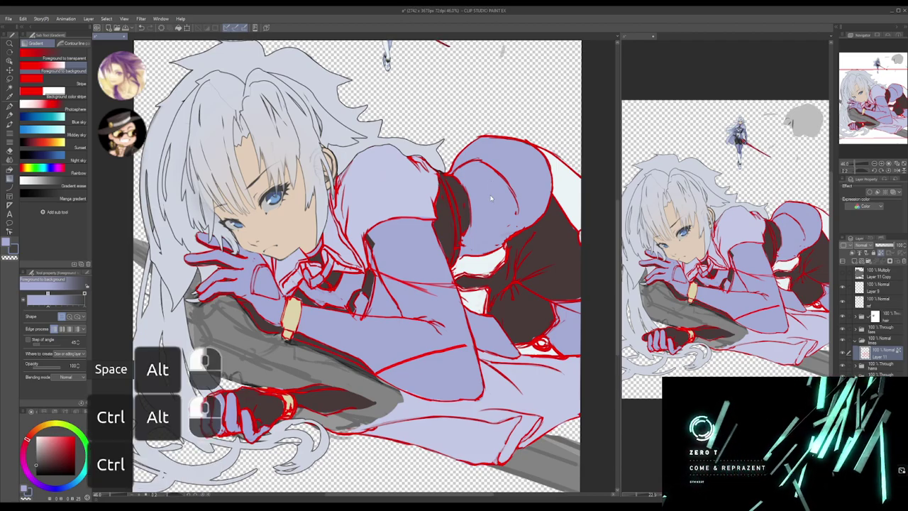
pyautogui.hotkey('ctrl', 'z')
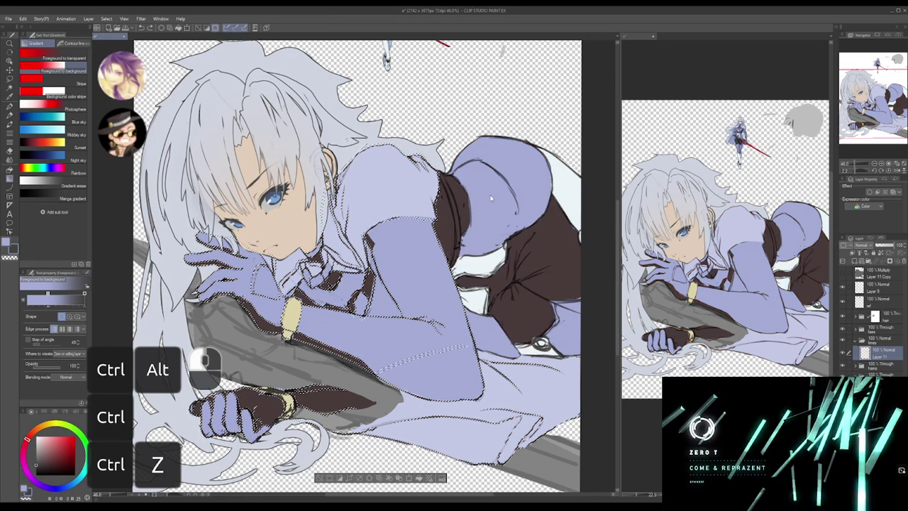
pyautogui.hotkey('ctrl', 'z')
pyautogui.moveTo(490, 201); pyautogui.dragTo(449, 213)
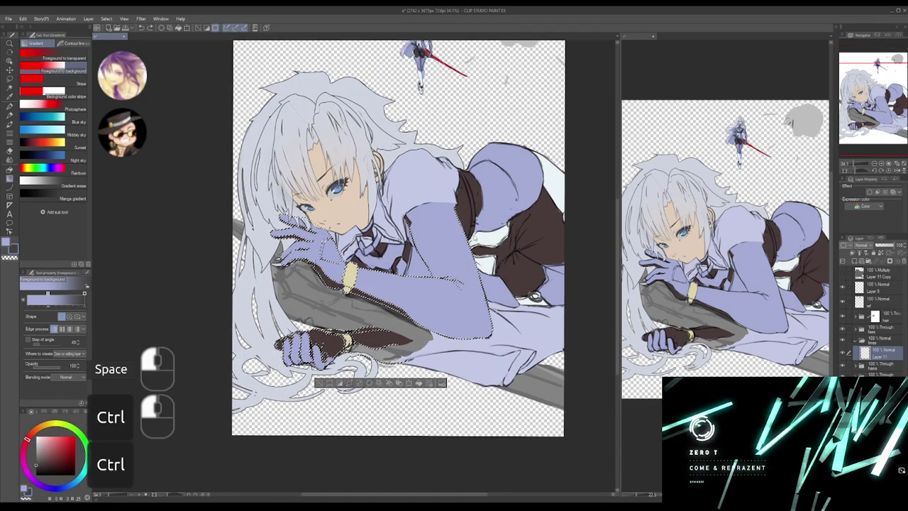
pyautogui.hotkey('ctrl', 'd')
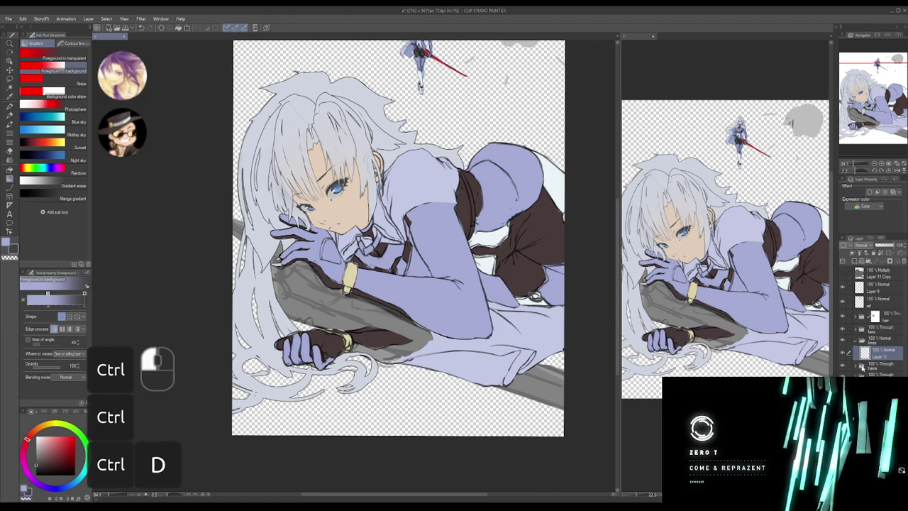
# - Build a new selection from the line art layers of the hips and thighs only
pyautogui.click(855, 367)
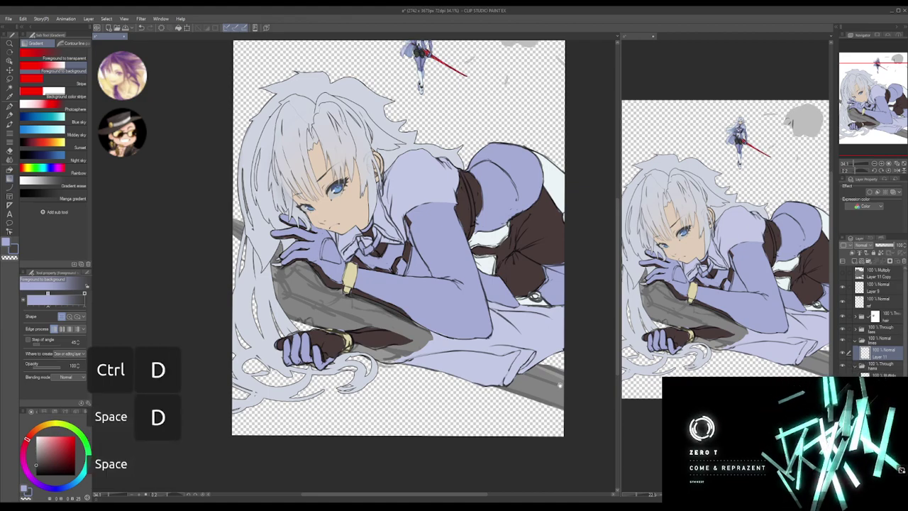
pyautogui.moveTo(598, 366); pyautogui.dragTo(569, 367)
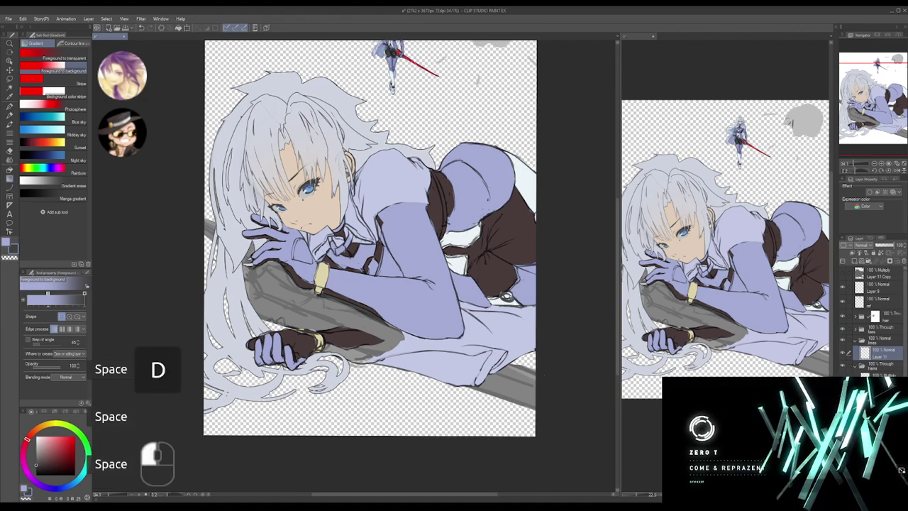
pyautogui.click(881, 404)
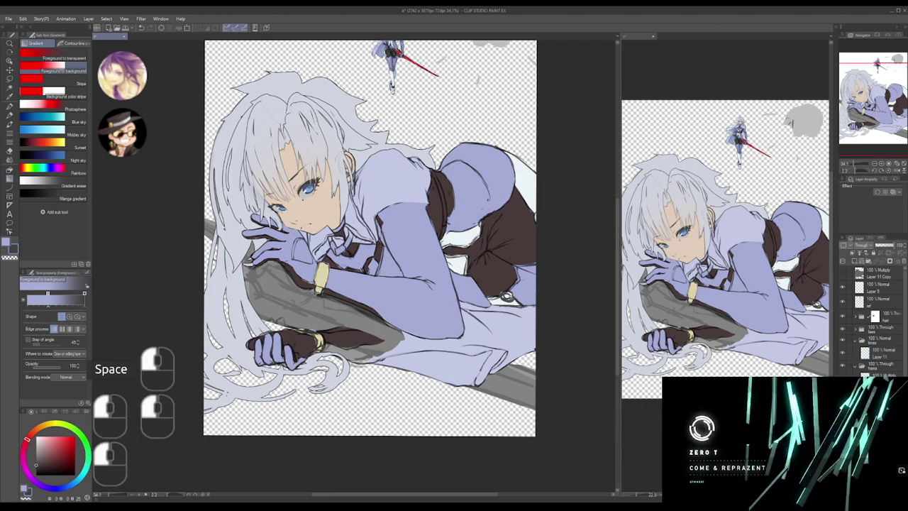
pyautogui.keyDown('ctrl'); pyautogui.click(863, 405); pyautogui.keyUp('ctrl')
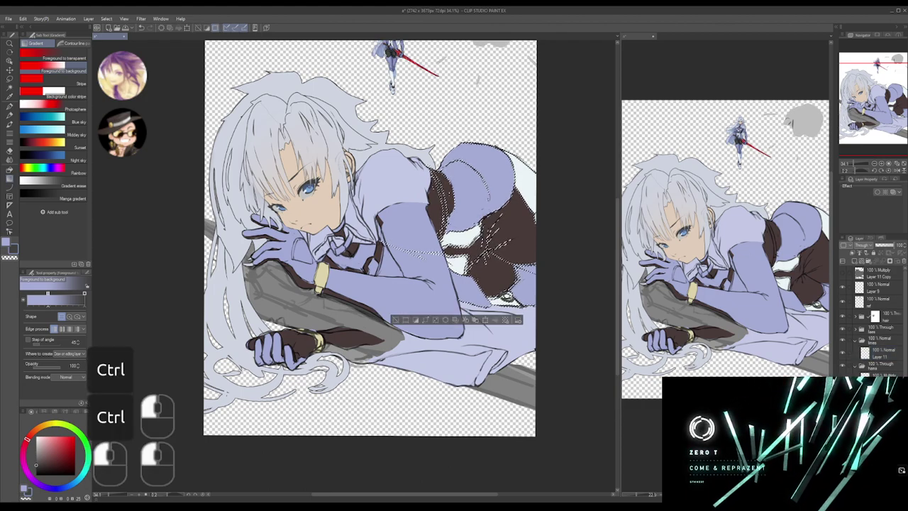
pyautogui.keyDown('ctrl'); pyautogui.keyDown('alt'); pyautogui.click(863, 422); pyautogui.keyUp('alt'); pyautogui.keyUp('ctrl')
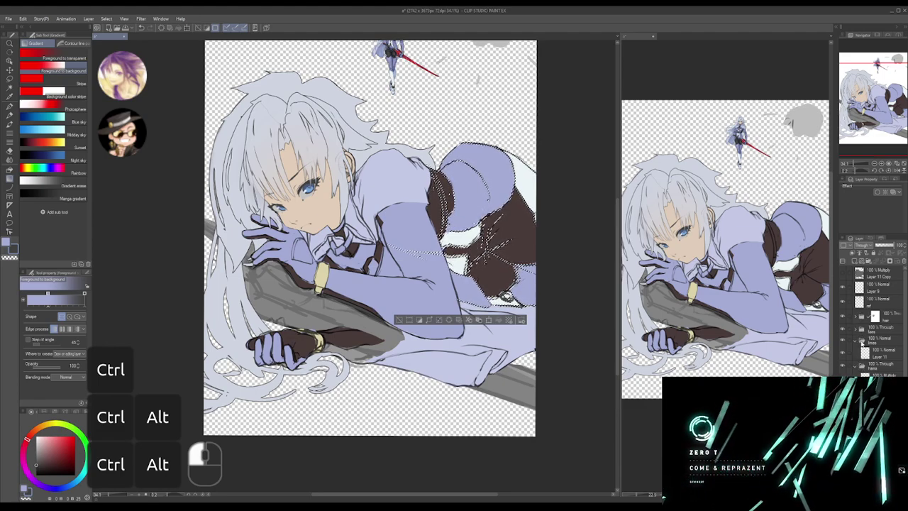
pyautogui.scroll(-5, 899, 348)
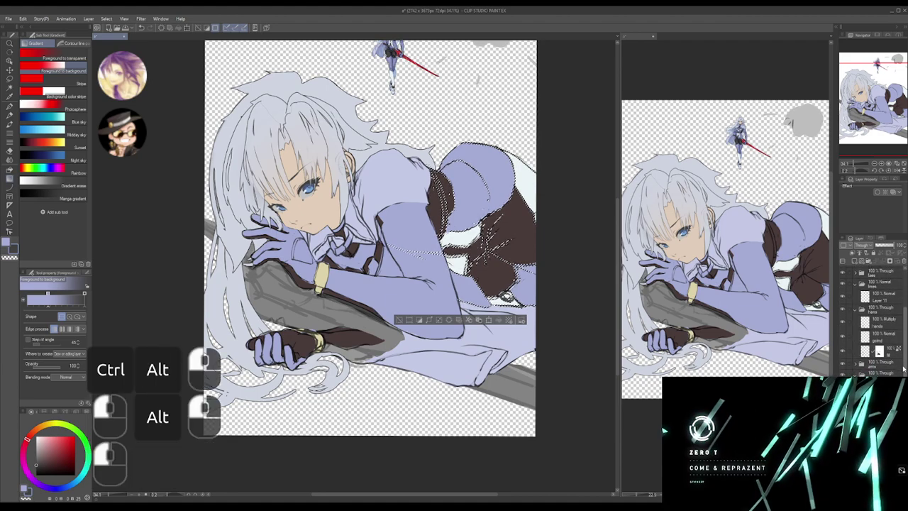
pyautogui.scroll(-1, 903, 371)
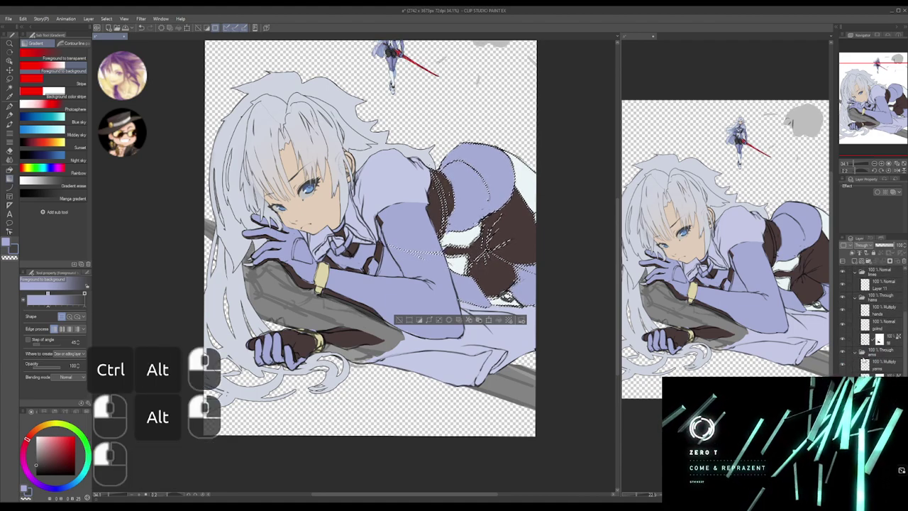
pyautogui.keyDown('ctrl'); pyautogui.keyDown('alt'); pyautogui.click(863, 354); pyautogui.keyUp('alt'); pyautogui.keyUp('ctrl')
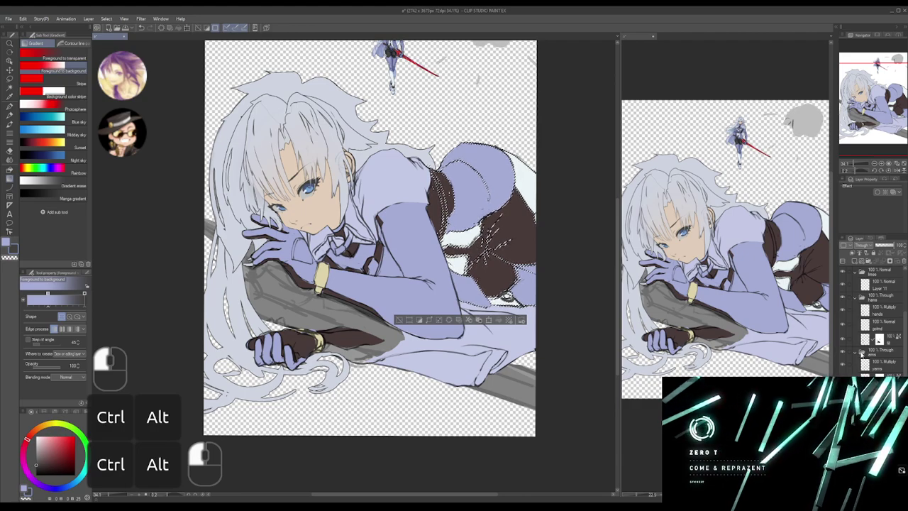
pyautogui.moveTo(489, 220); pyautogui.dragTo(494, 278)
# - Fill the selected hip and thigh lines on Layer 11 using a foreground-to-background gradient with bright red as the background colour
pyautogui.click(880, 285)
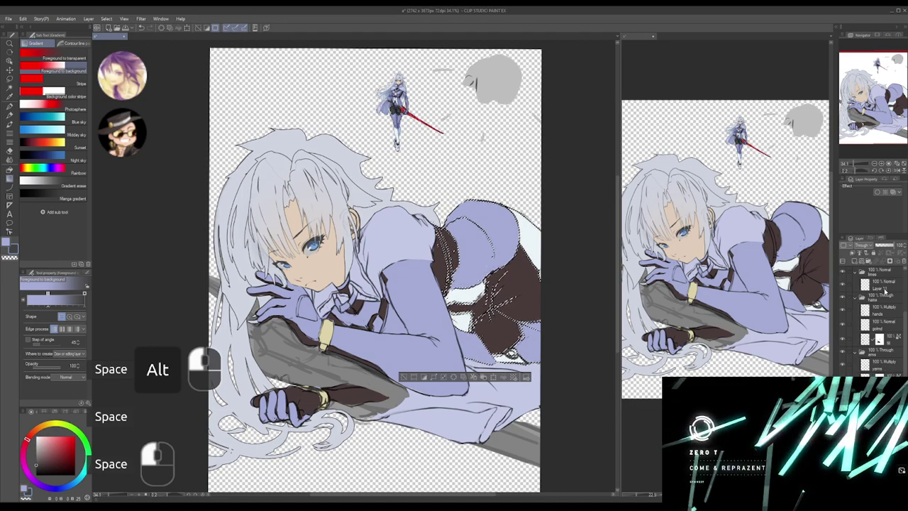
pyautogui.press('g')
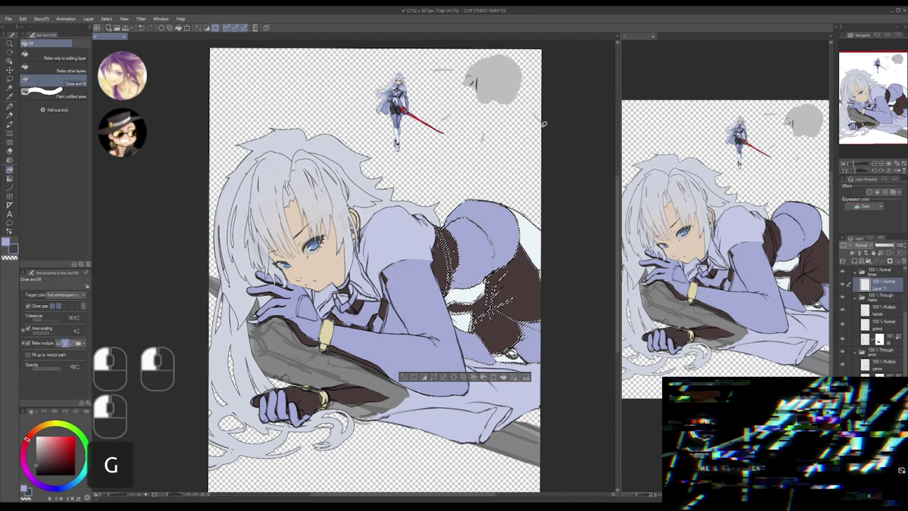
pyautogui.press('g')
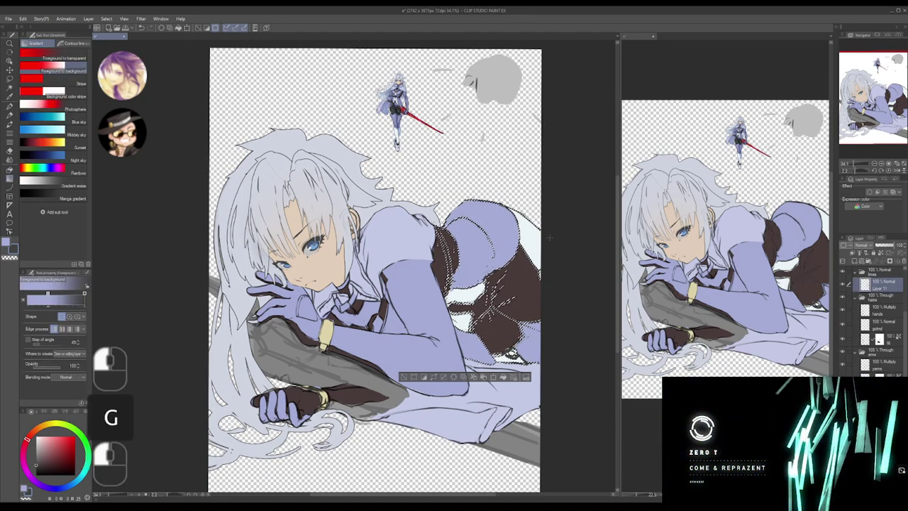
pyautogui.moveTo(546, 345); pyautogui.dragTo(532, 300)
pyautogui.moveTo(551, 222); pyautogui.dragTo(553, 281)
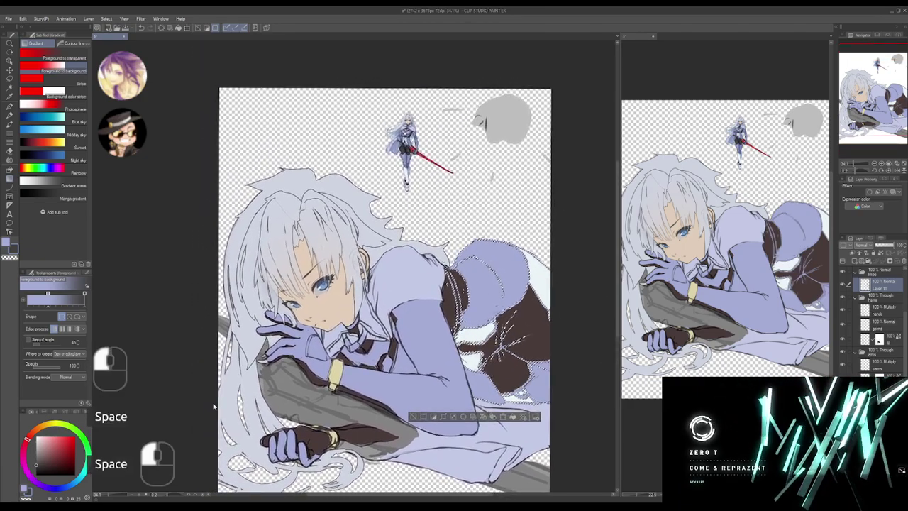
pyautogui.moveTo(71, 442); pyautogui.dragTo(78, 435)
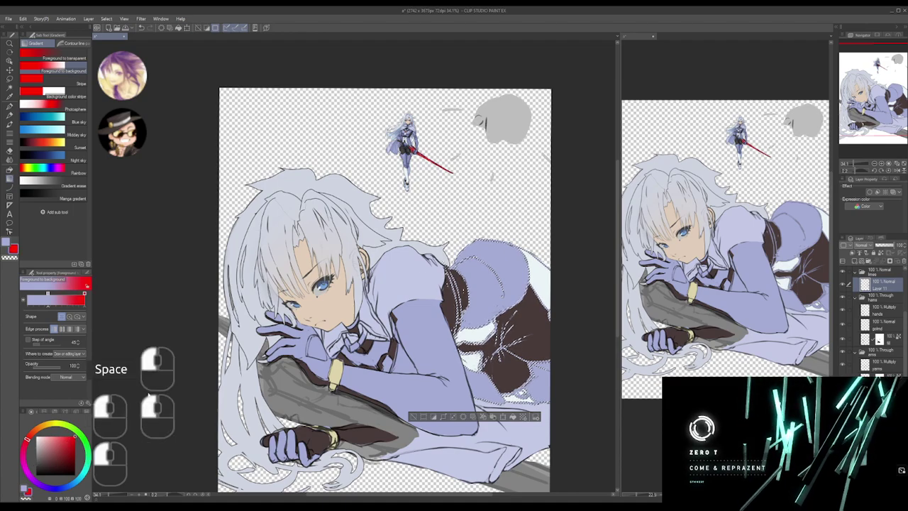
pyautogui.moveTo(584, 156); pyautogui.dragTo(573, 204)
pyautogui.moveTo(562, 334); pyautogui.dragTo(542, 274)
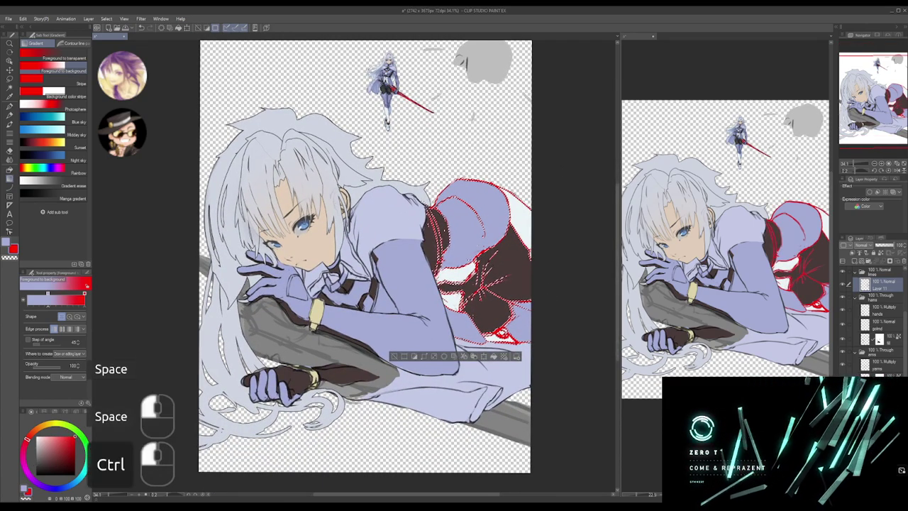
# - Select the line art of the upper-body clothing and the lower cloth, and fill it with the same red gradient on Layer 11
pyautogui.keyDown('ctrl'); pyautogui.click(864, 418); pyautogui.keyUp('ctrl')
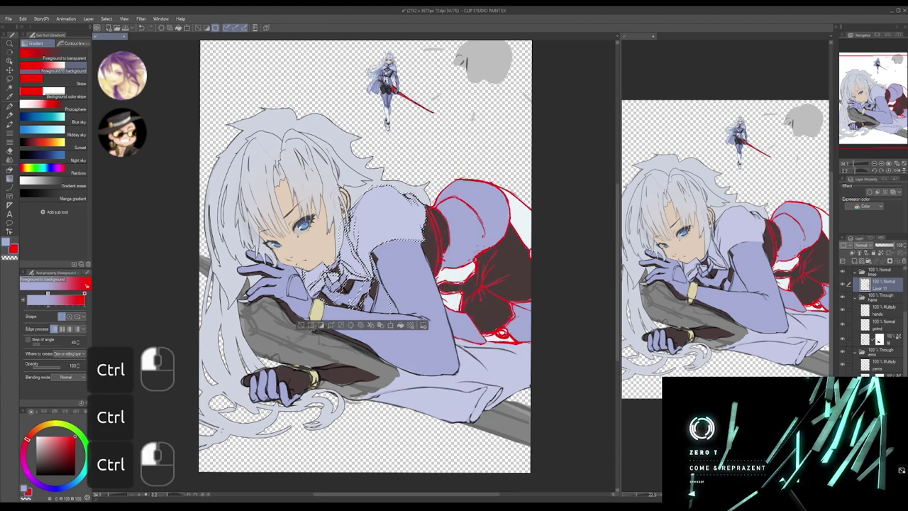
pyautogui.keyDown('ctrl'); pyautogui.click(865, 405); pyautogui.keyUp('ctrl')
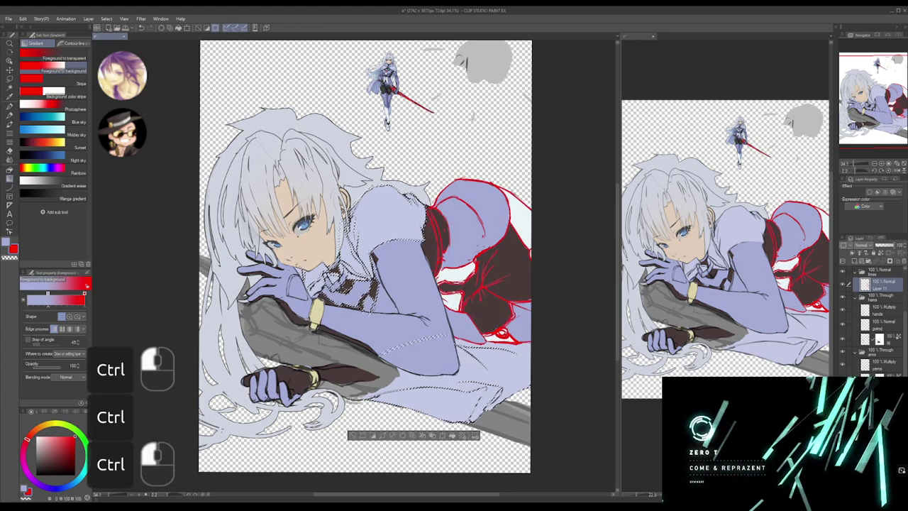
pyautogui.hotkey('ctrl', 'alt')
pyautogui.keyDown('ctrl'); pyautogui.keyDown('alt'); pyautogui.click(864, 368); pyautogui.keyUp('alt'); pyautogui.keyUp('ctrl')
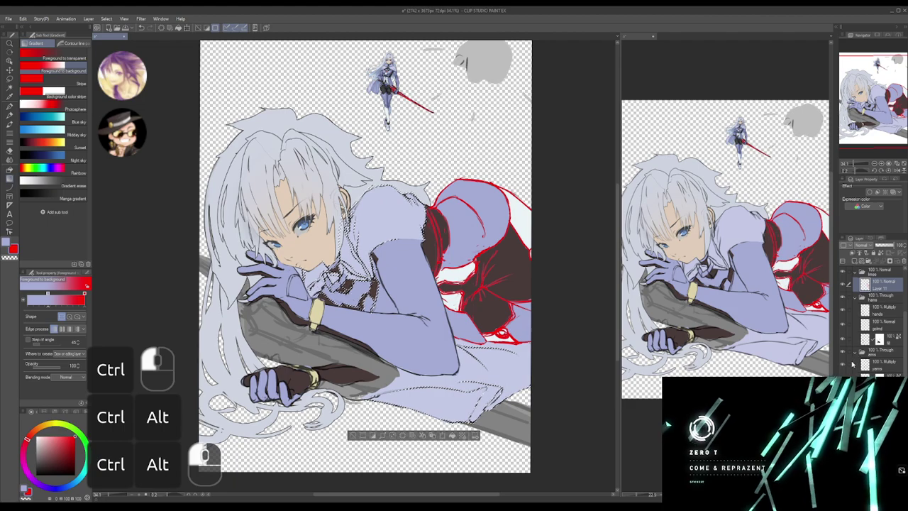
pyautogui.keyDown('alt'); pyautogui.click(511, 232); pyautogui.keyUp('alt')
pyautogui.press('space')
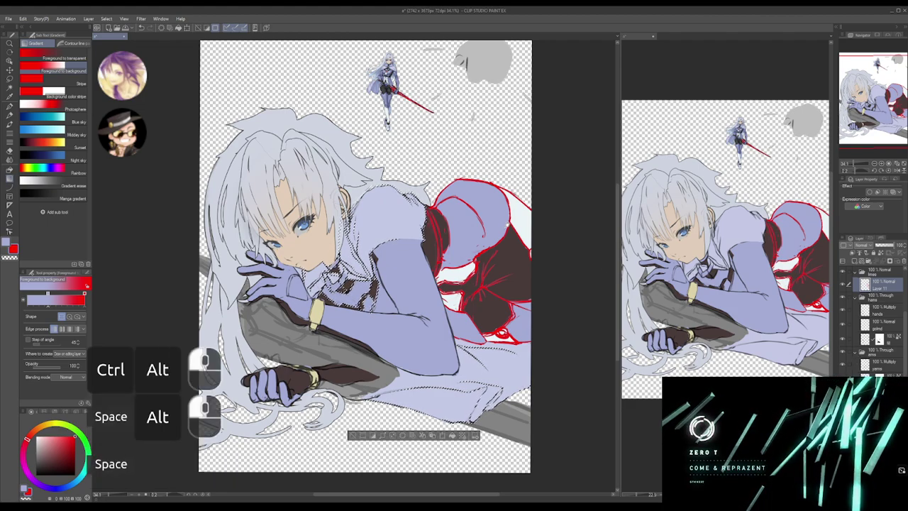
pyautogui.moveTo(511, 232); pyautogui.dragTo(521, 264)
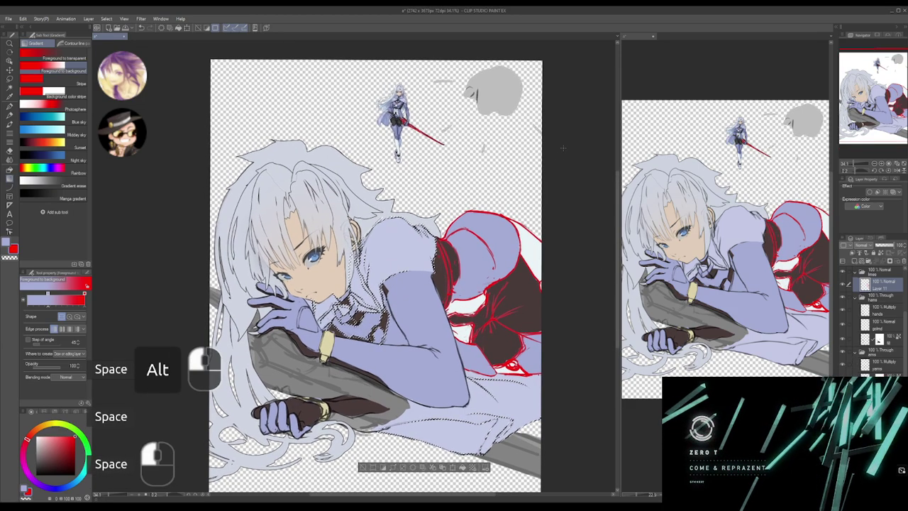
pyautogui.moveTo(565, 145); pyautogui.dragTo(557, 158)
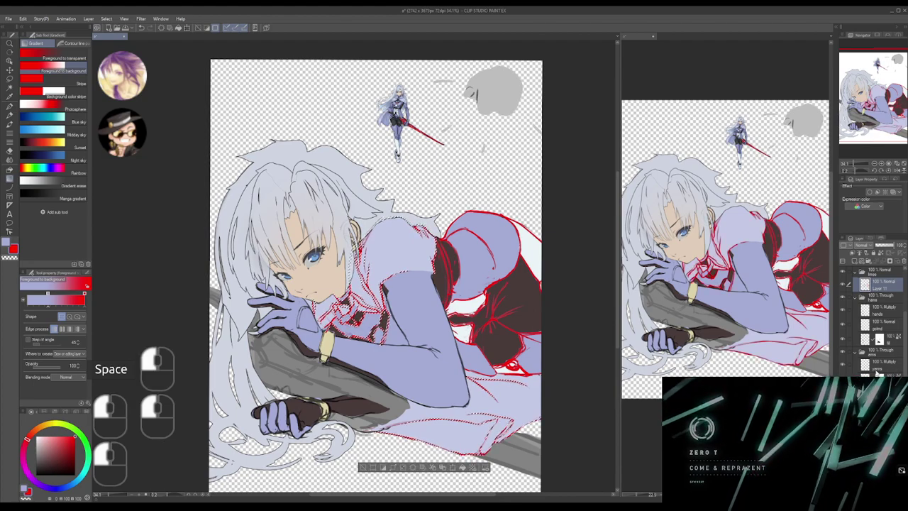
# - Select the arm line art, fill it with the same red gradient on Layer 11, and deselect
pyautogui.keyDown('ctrl'); pyautogui.click(866, 367); pyautogui.keyUp('ctrl')
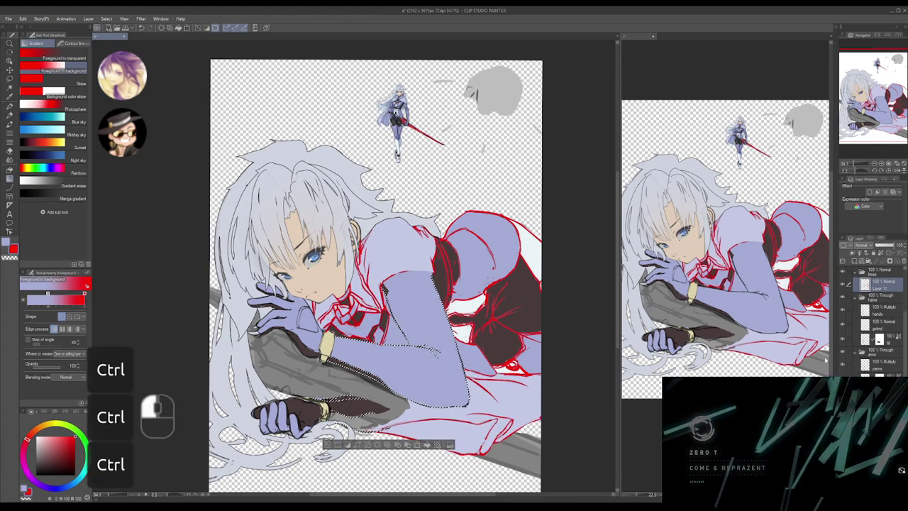
pyautogui.moveTo(547, 192)
pyautogui.mouseDown()
pyautogui.moveTo(552, 213)
pyautogui.moveTo(562, 192)
pyautogui.mouseUp()
pyautogui.hotkey('ctrl', 'd')
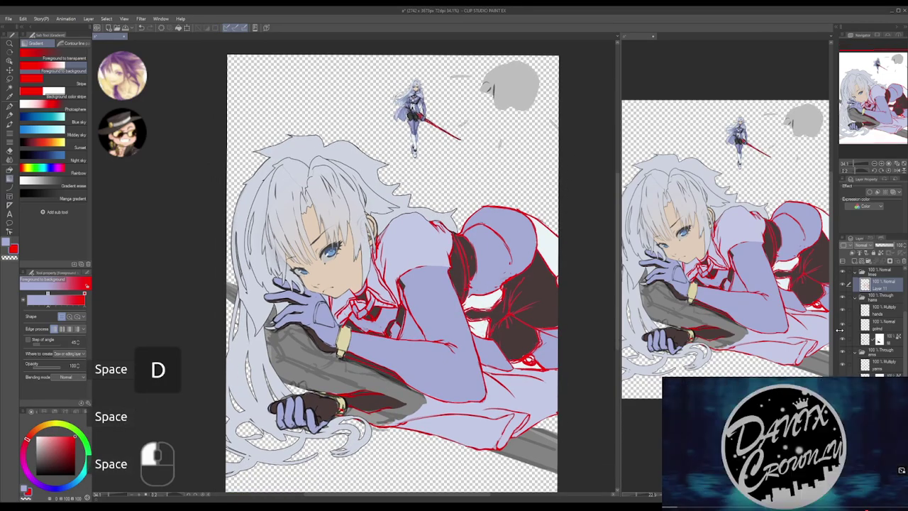
pyautogui.moveTo(408, 244); pyautogui.dragTo(355, 232)
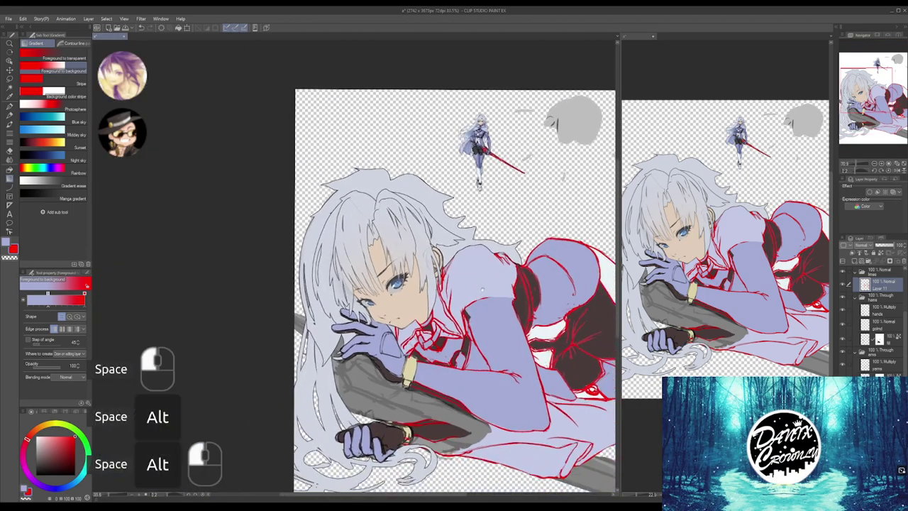
pyautogui.moveTo(553, 332); pyautogui.dragTo(475, 337)
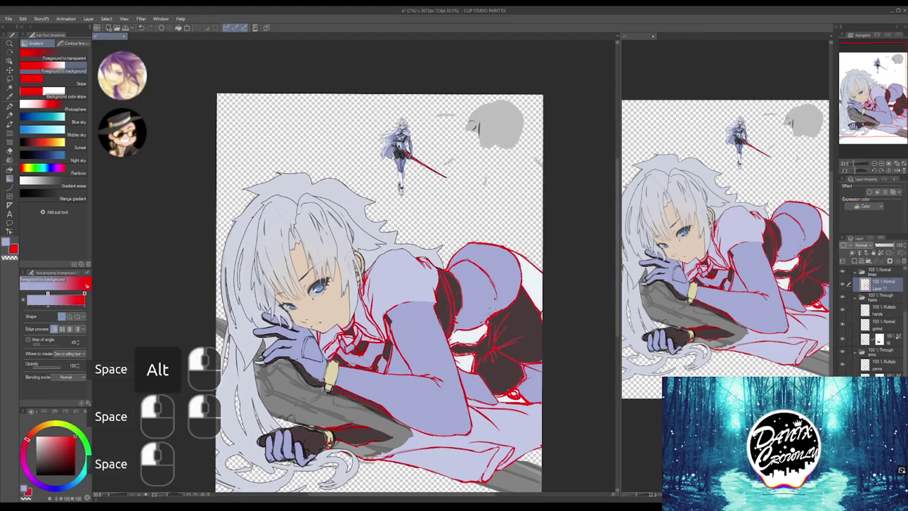
# - Recolour the red lines on Layer 11 with a near-black background-colour gradient while its transparent pixels are locked, and save the file
pyautogui.moveTo(307, 293); pyautogui.dragTo(312, 273)
pyautogui.keyDown('alt'); pyautogui.click(340, 253); pyautogui.keyUp('alt')
pyautogui.moveTo(439, 264); pyautogui.dragTo(298, 288)
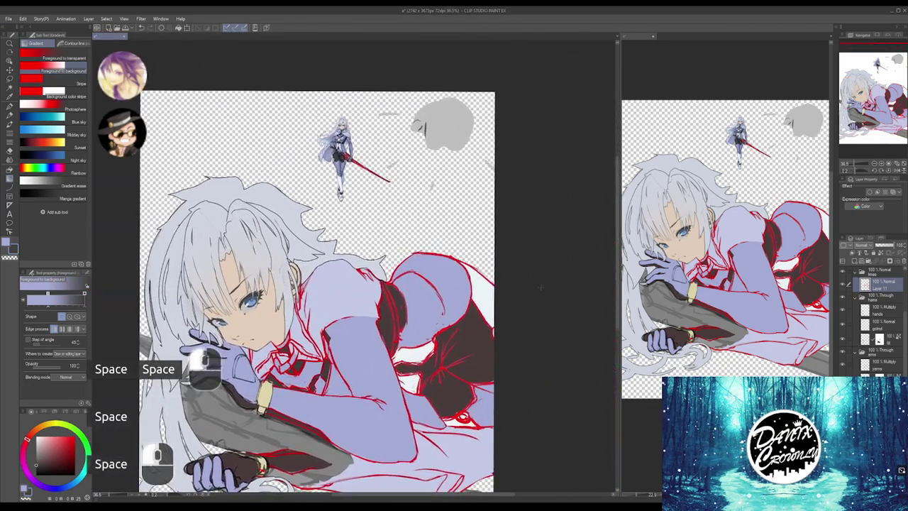
pyautogui.click(880, 254)
pyautogui.moveTo(494, 285); pyautogui.dragTo(426, 279)
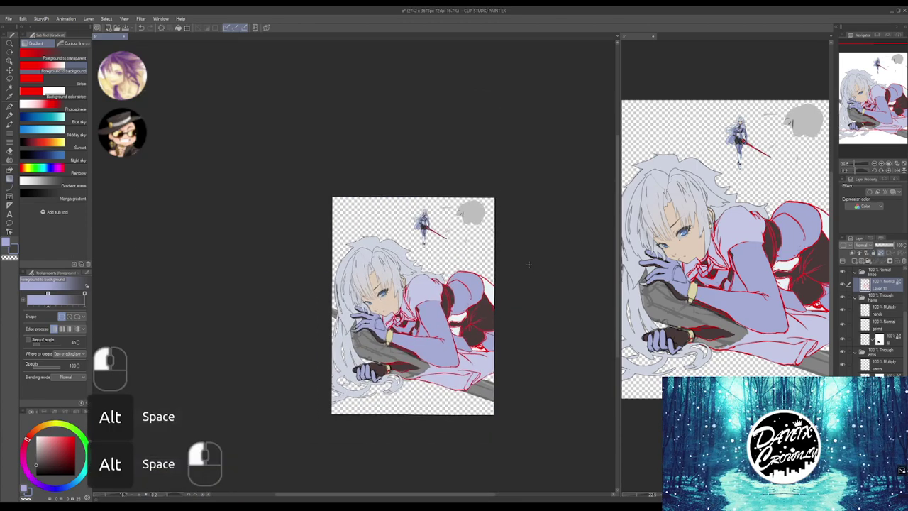
pyautogui.moveTo(528, 265); pyautogui.dragTo(542, 277)
pyautogui.moveTo(555, 193); pyautogui.dragTo(516, 285)
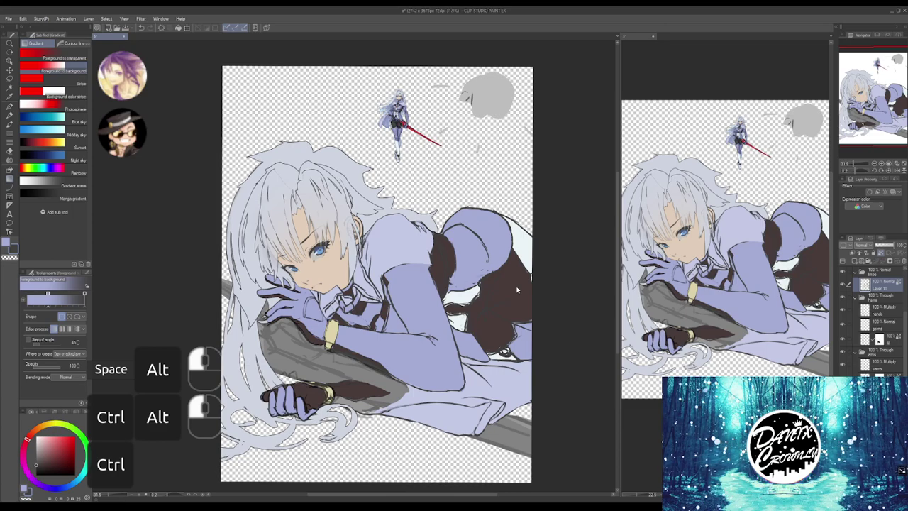
pyautogui.hotkey('ctrl', 's')
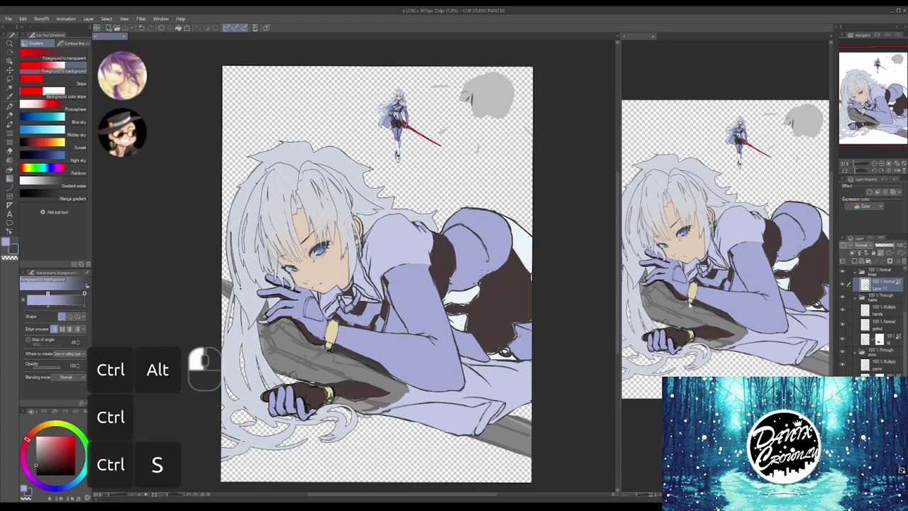
# - Set the blending mode of the hands layer and the other original body line art layers to Normal
pyautogui.click(879, 310)
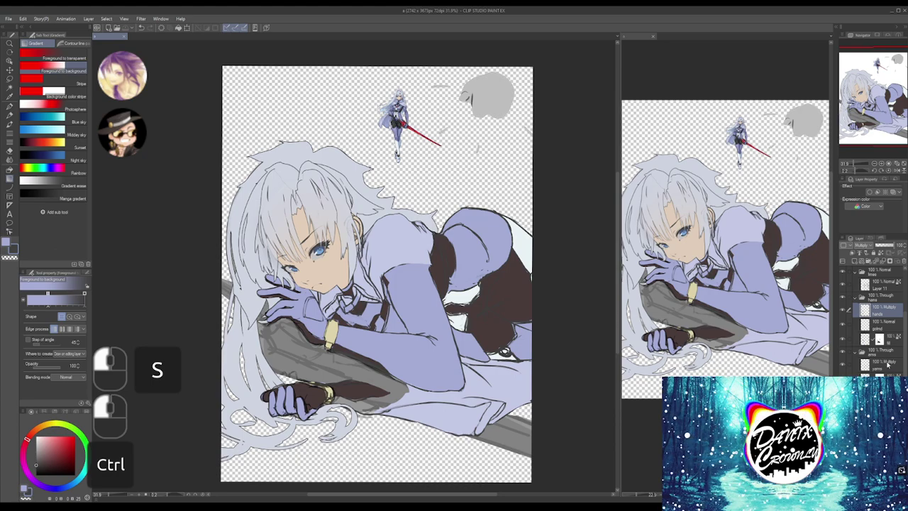
pyautogui.keyDown('ctrl'); pyautogui.click(890, 366); pyautogui.keyUp('ctrl')
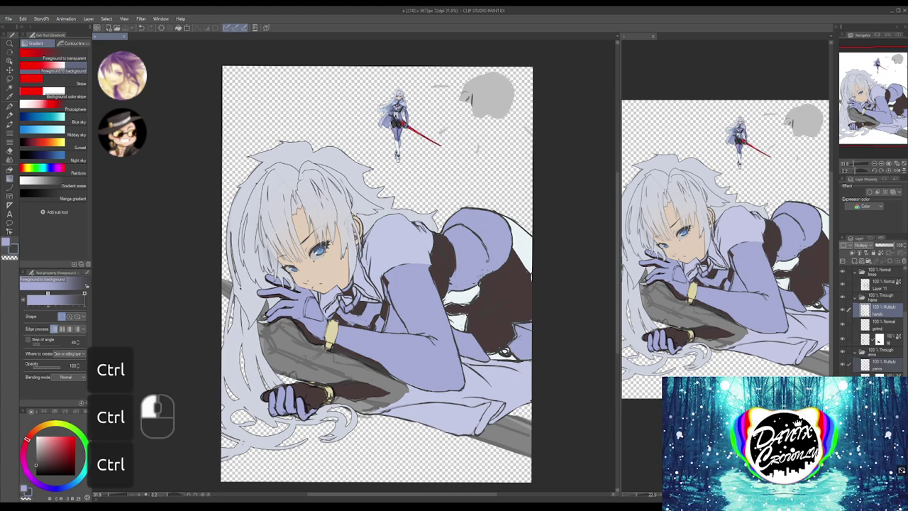
pyautogui.keyDown('ctrl'); pyautogui.click(888, 419); pyautogui.keyUp('ctrl')
pyautogui.hotkey('ctrl', 'z')
pyautogui.hotkey('ctrl', 'shift', 'z')
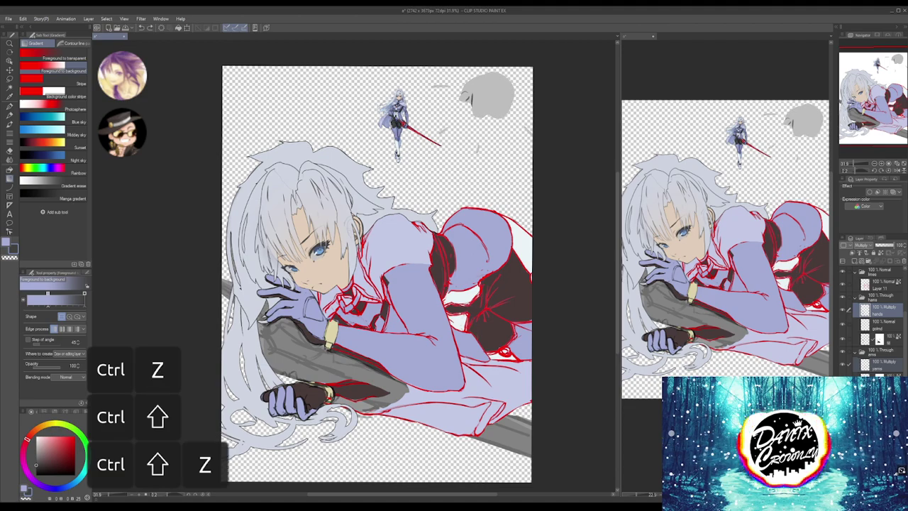
pyautogui.keyDown('ctrl'); pyautogui.click(888, 419); pyautogui.keyUp('ctrl')
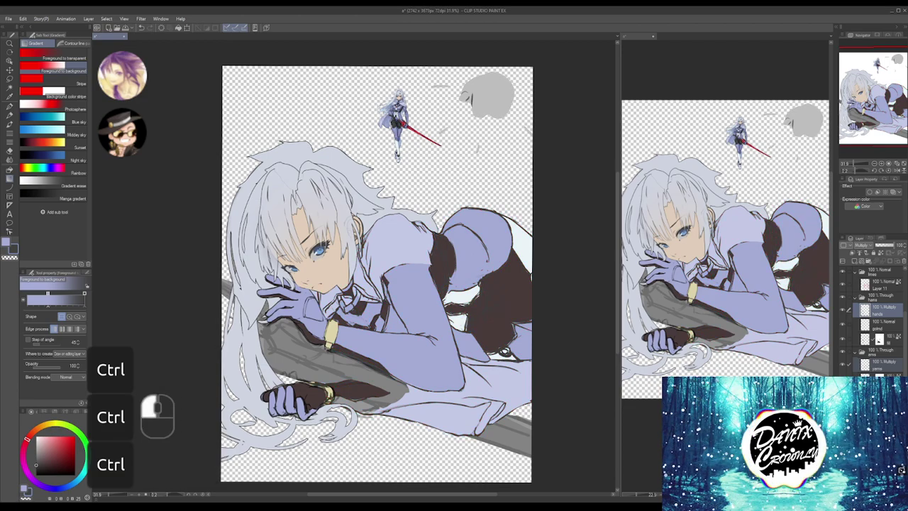
pyautogui.keyDown('ctrl'); pyautogui.click(888, 440); pyautogui.keyUp('ctrl')
pyautogui.click(865, 247)
pyautogui.click(865, 252)
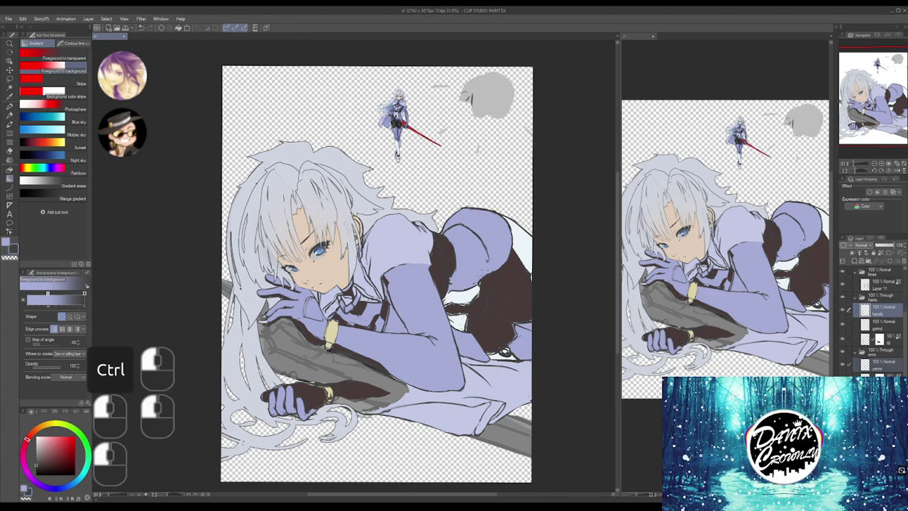
# - Save the file and collapse the body-part layer folders beneath the lines folder
pyautogui.moveTo(534, 396); pyautogui.dragTo(555, 394)
pyautogui.click(878, 284)
pyautogui.click(872, 271)
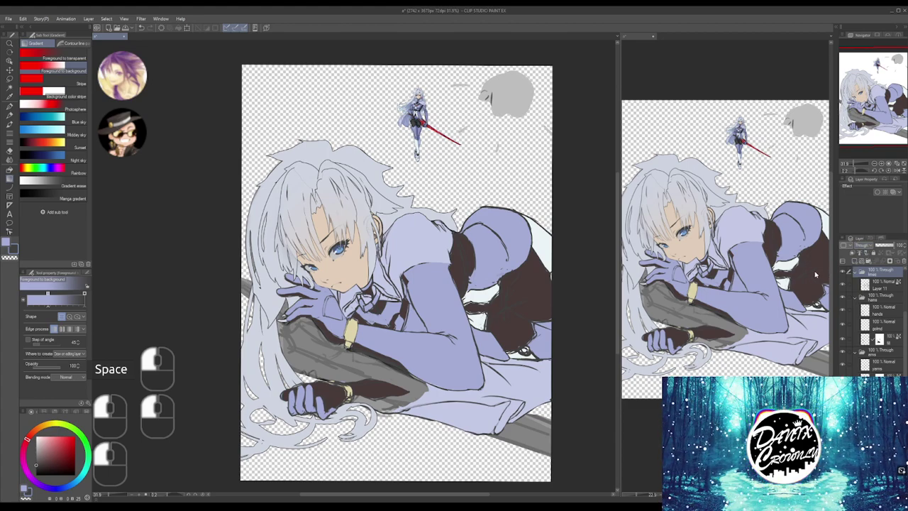
pyautogui.hotkey('ctrl', 's')
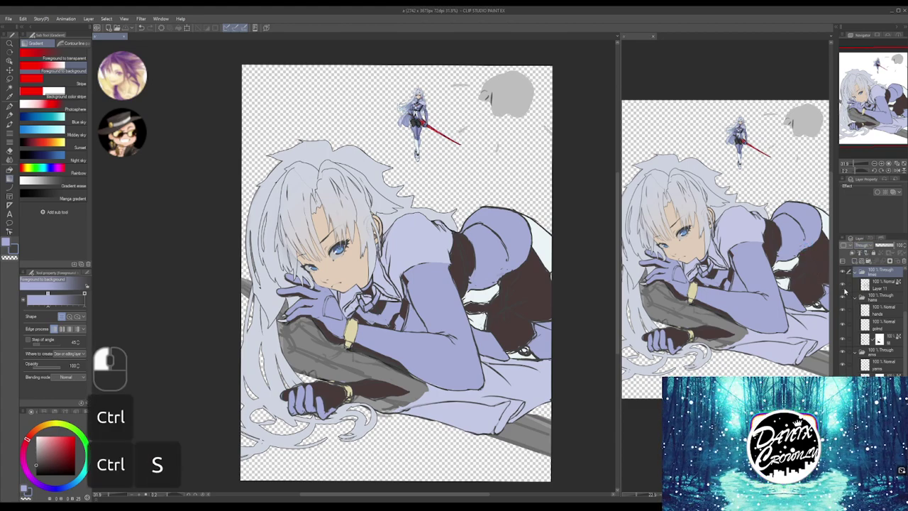
pyautogui.click(856, 306)
pyautogui.click(856, 310)
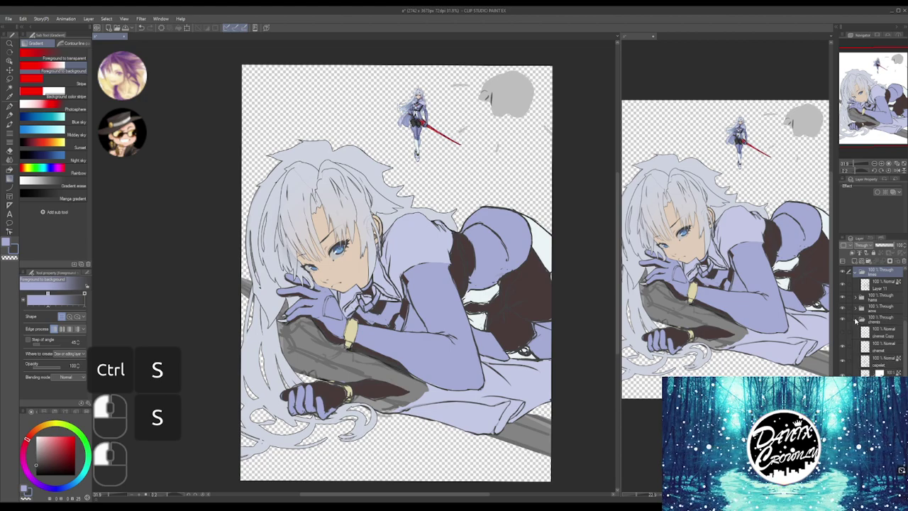
pyautogui.click(856, 321)
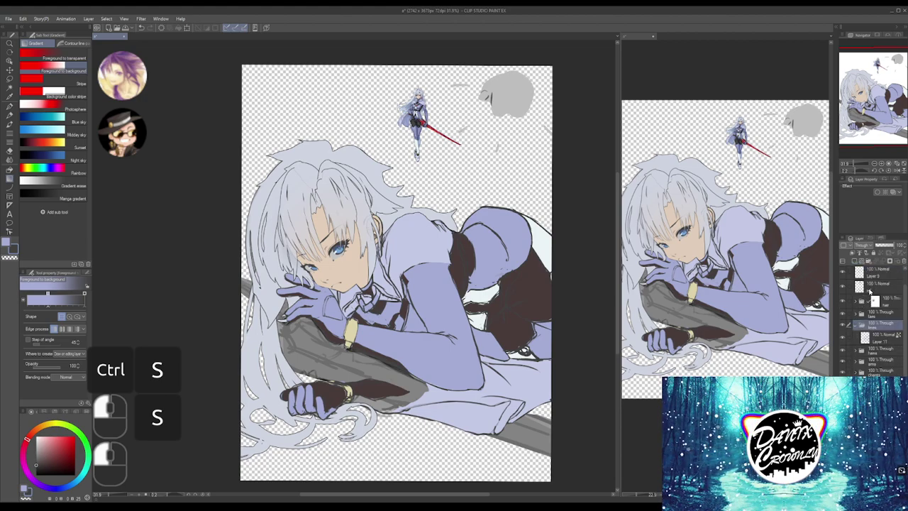
# - Set Layer 11's blending mode to Multiply
pyautogui.click(876, 340)
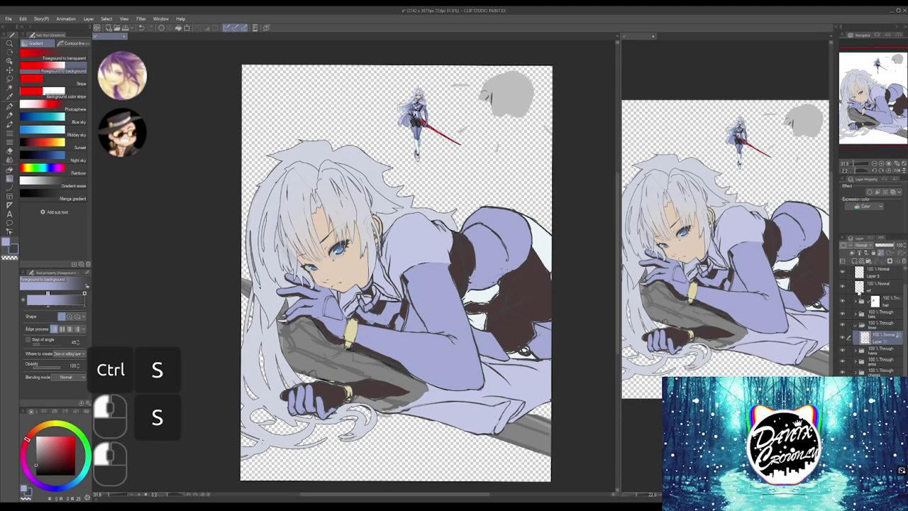
pyautogui.click(861, 245)
pyautogui.click(865, 271)
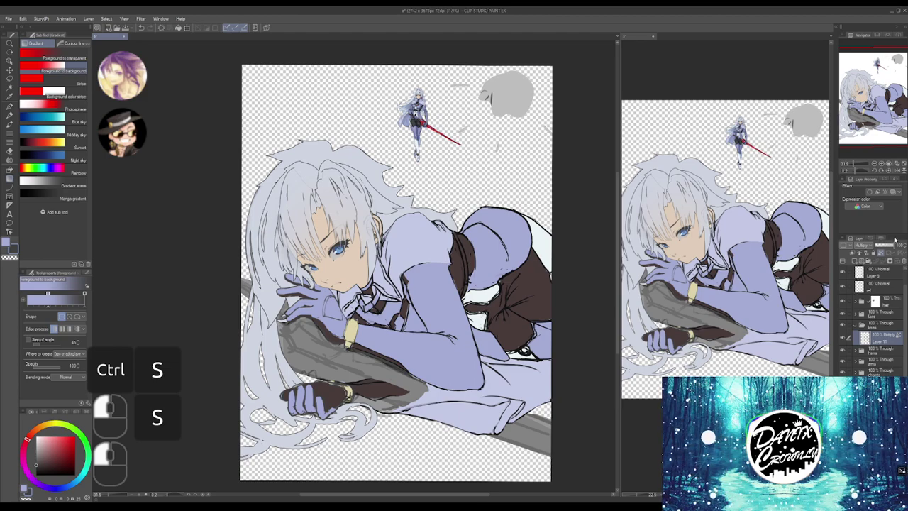
# - Expand the hands folder and toggle the hands layer's visibility to check which lines it holds
pyautogui.click(856, 354)
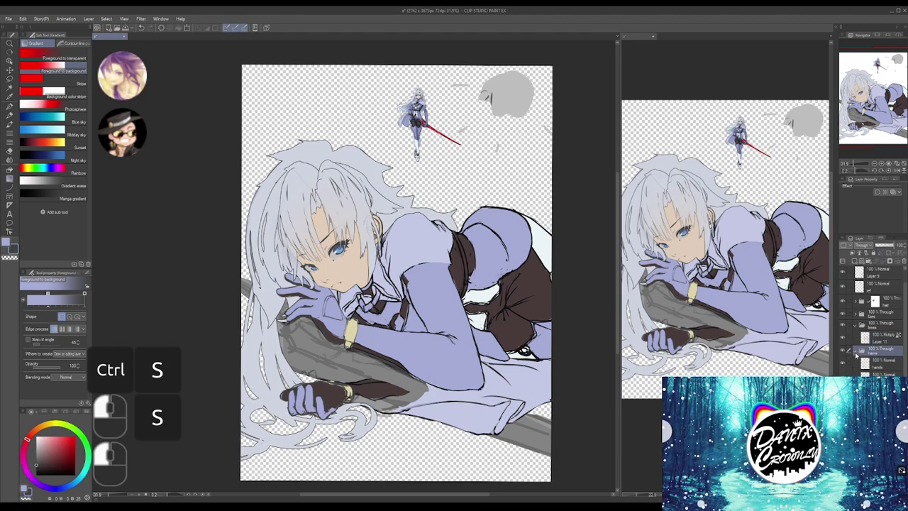
pyautogui.click(843, 364)
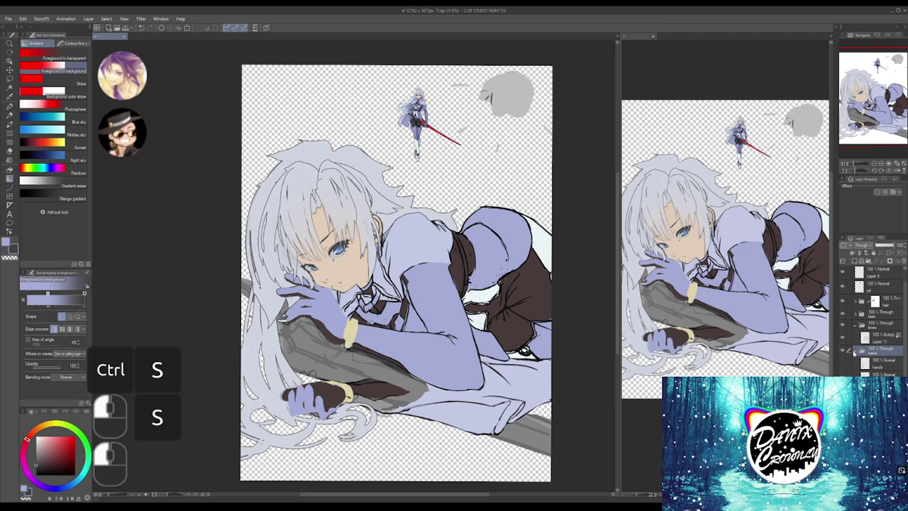
pyautogui.click(843, 364)
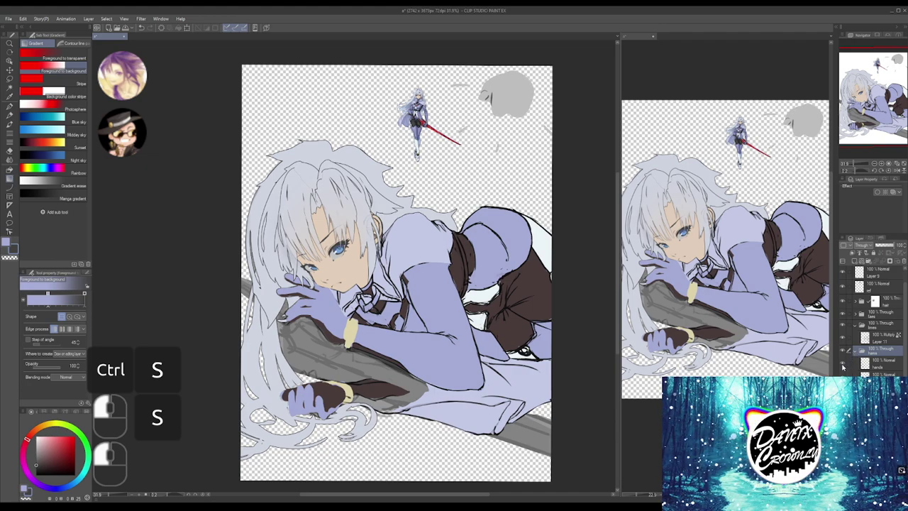
pyautogui.click(843, 365)
pyautogui.click(842, 365)
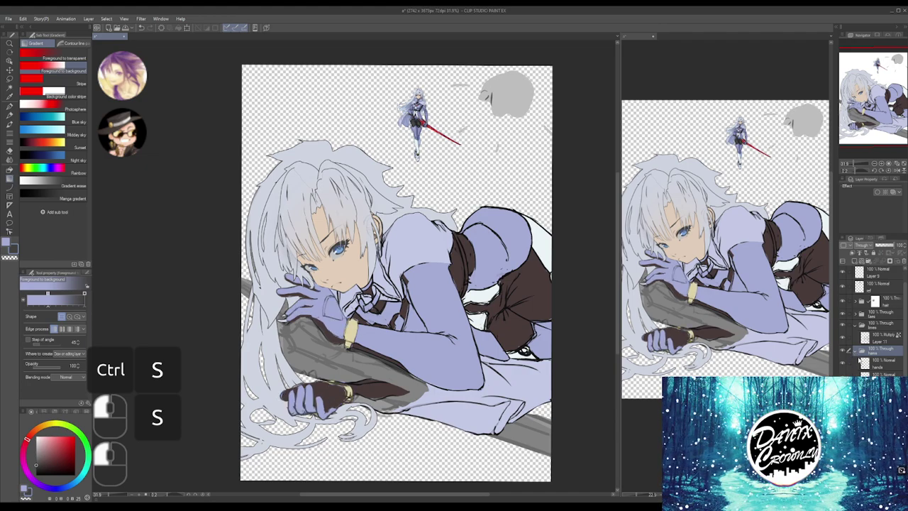
# - Try to fill the selected hand line art on Layer 11, deselect, and hide the original hands layer
pyautogui.keyDown('ctrl'); pyautogui.click(864, 362); pyautogui.keyUp('ctrl')
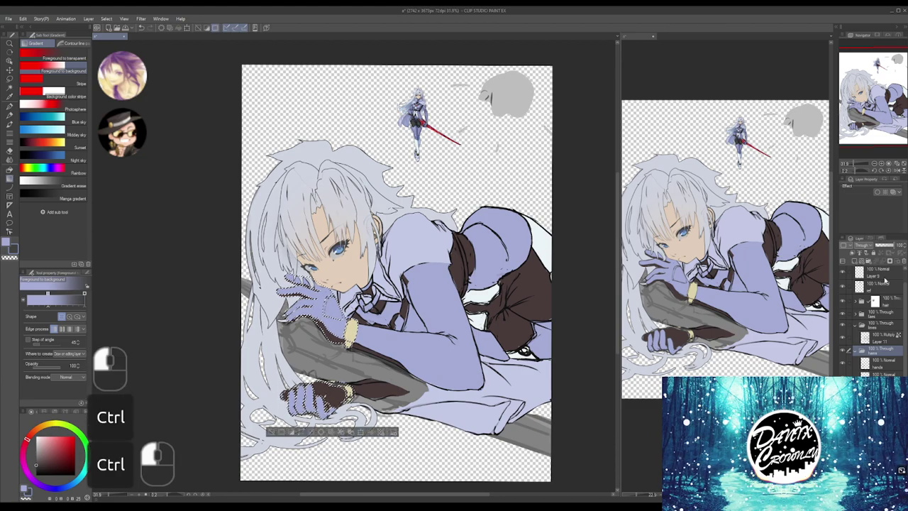
pyautogui.click(883, 337)
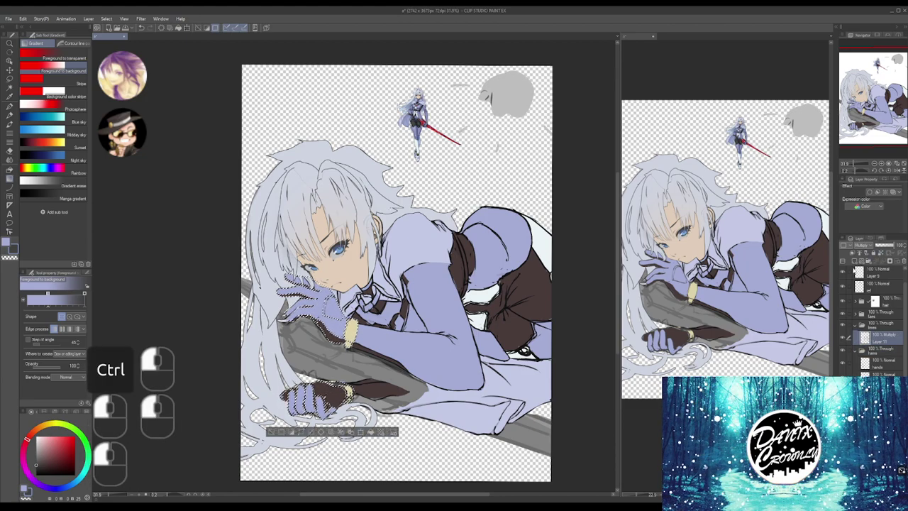
pyautogui.press('g')
pyautogui.moveTo(301, 394)
pyautogui.mouseDown()
pyautogui.moveTo(300, 406)
pyautogui.moveTo(297, 393)
pyautogui.mouseUp()
pyautogui.hotkey('ctrl', 'd')
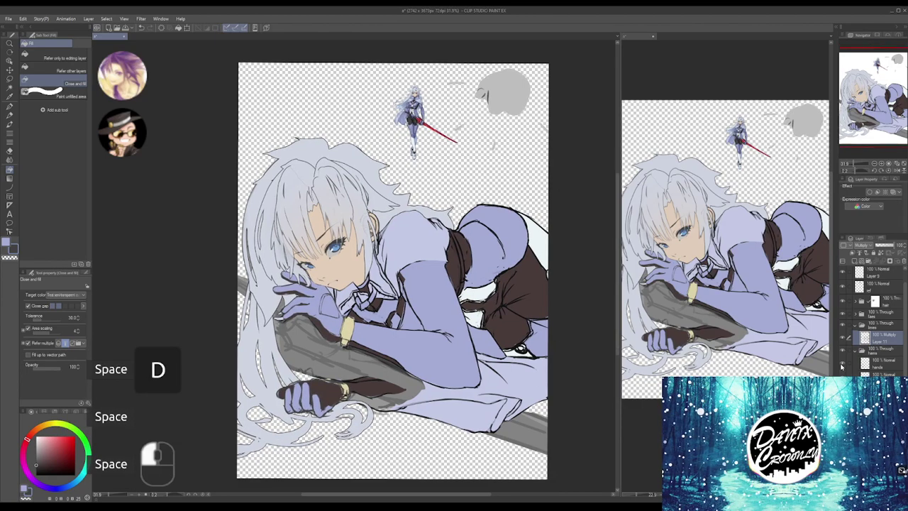
pyautogui.click(843, 364)
pyautogui.click(861, 352)
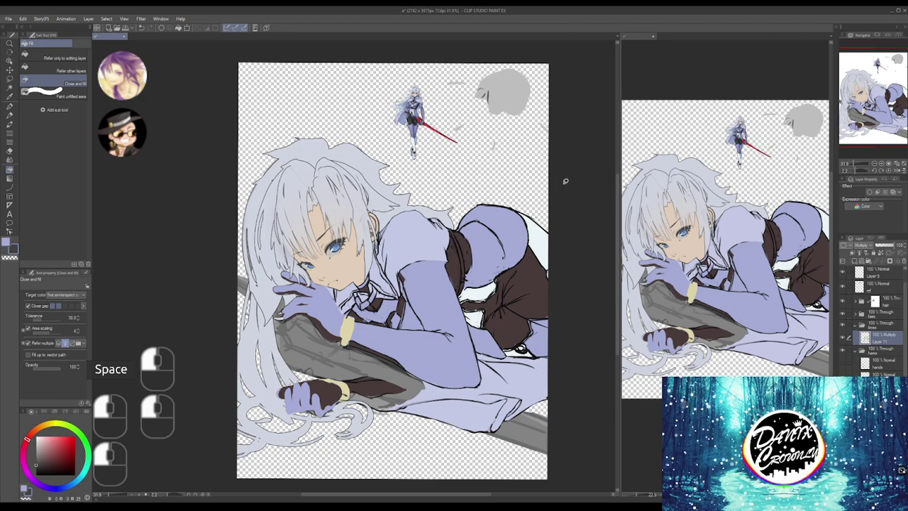
# - Try a foreground-to-background gradient on Layer 11 without a selection, and undo it
pyautogui.press('g')
pyautogui.moveTo(570, 136); pyautogui.dragTo(511, 202)
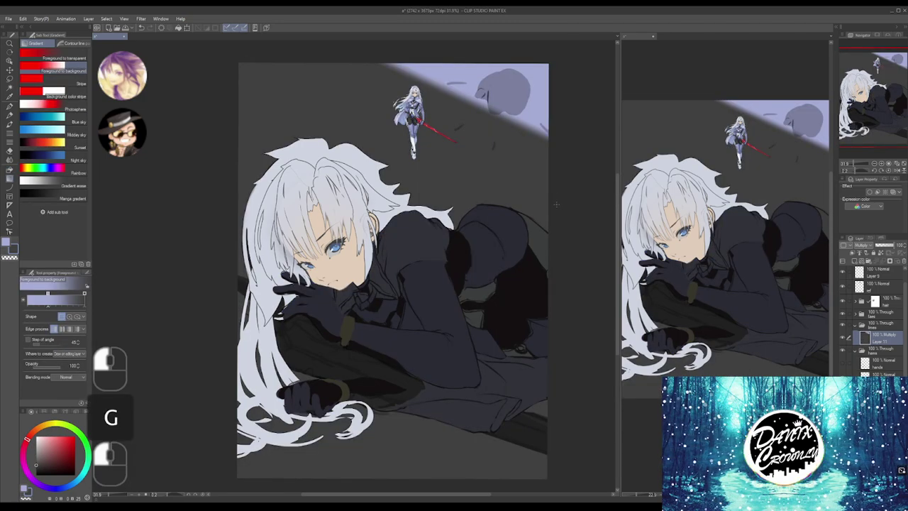
pyautogui.hotkey('ctrl', 'z')
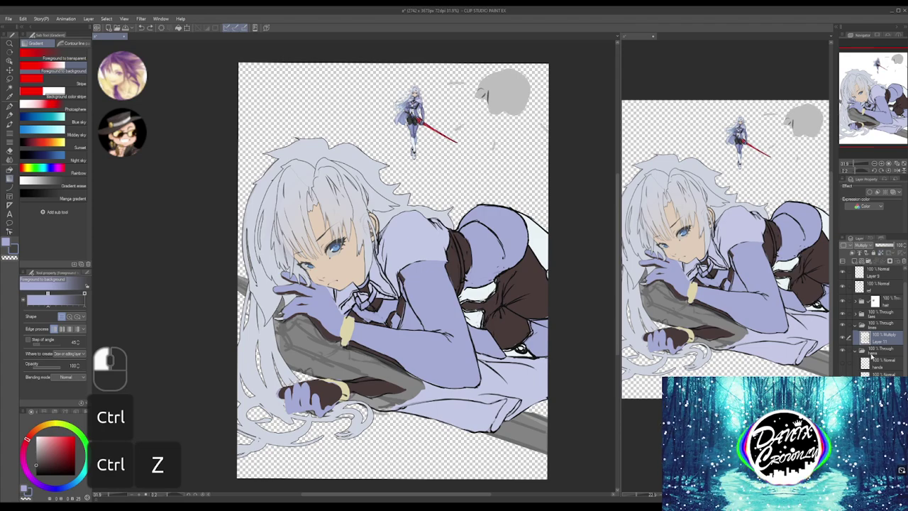
# - Select the hand and bracelet line art from the hands layer, fill it with the gradient on Layer 11, and deselect
pyautogui.keyDown('ctrl'); pyautogui.click(865, 389); pyautogui.keyUp('ctrl')
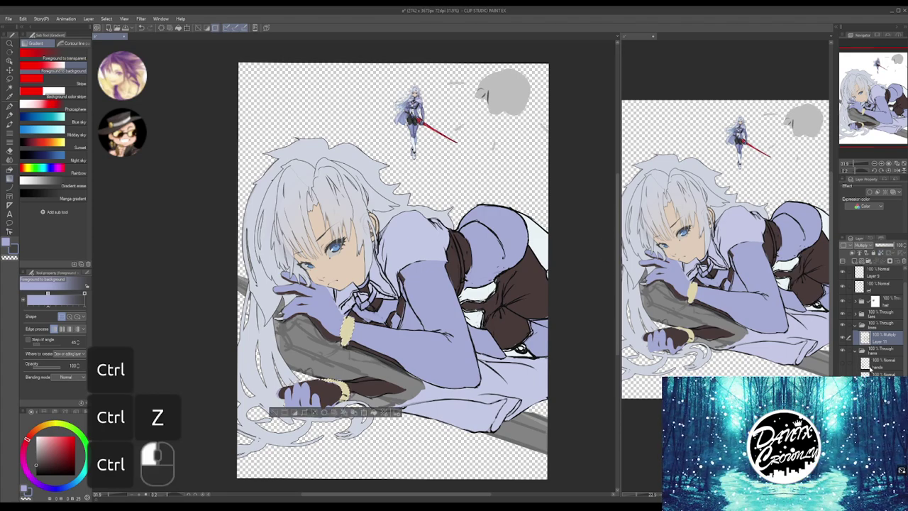
pyautogui.keyDown('ctrl'); pyautogui.click(864, 363); pyautogui.keyUp('ctrl')
pyautogui.moveTo(602, 158); pyautogui.dragTo(583, 227)
pyautogui.hotkey('ctrl', 'd')
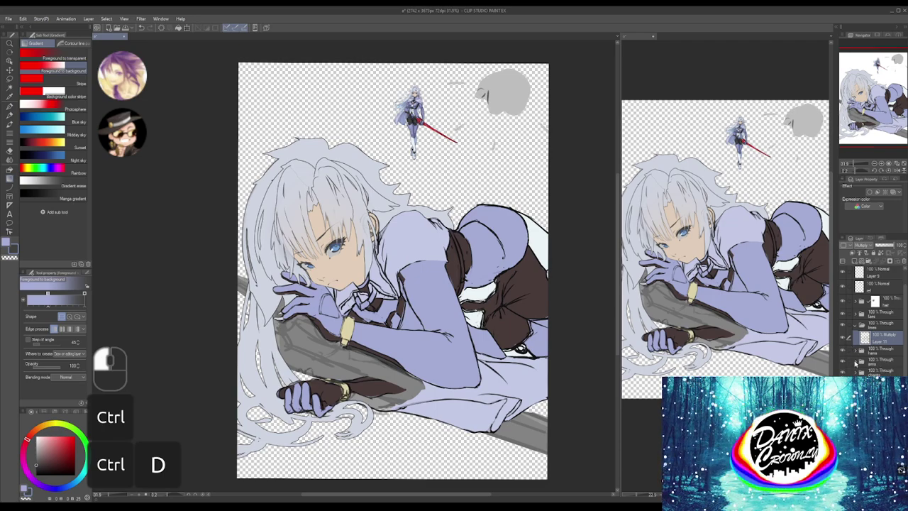
# - Check the arms folder, leave it collapsed, and save the file
pyautogui.press('d')
pyautogui.click(859, 361)
pyautogui.click(860, 362)
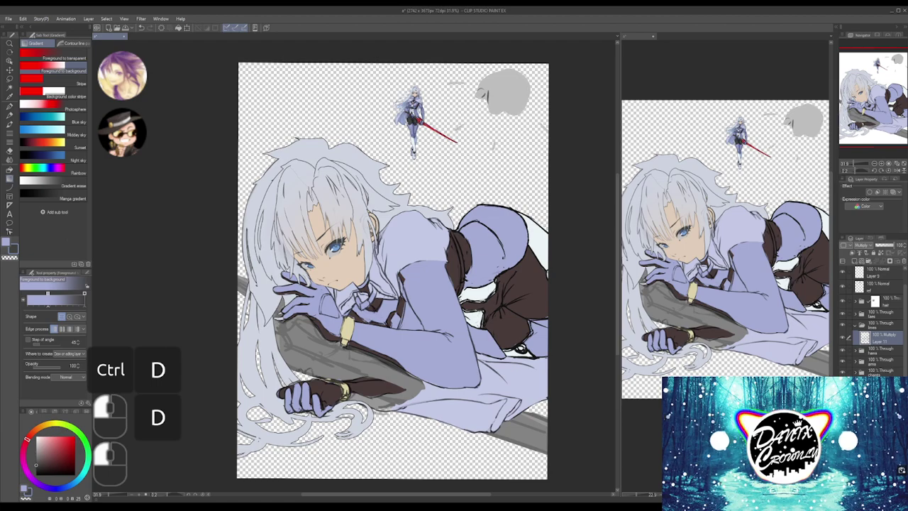
pyautogui.scroll(1, 876, 323)
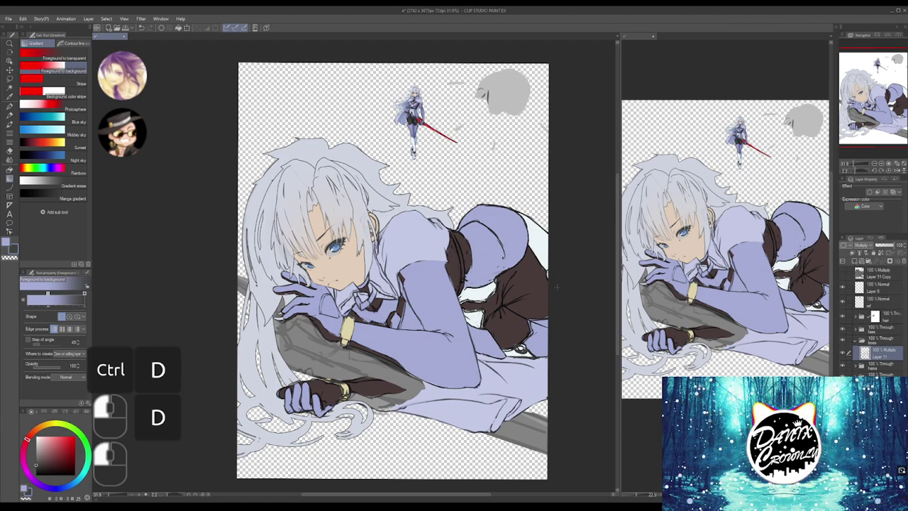
pyautogui.moveTo(561, 291); pyautogui.dragTo(571, 298)
pyautogui.hotkey('ctrl', 's')
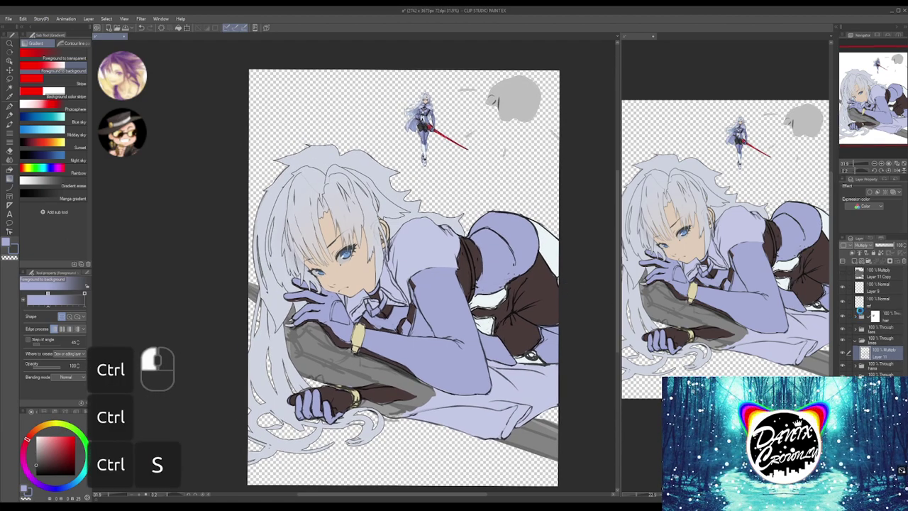
# - Rename Layer 11 inside the lines folder as multi
pyautogui.click(876, 329)
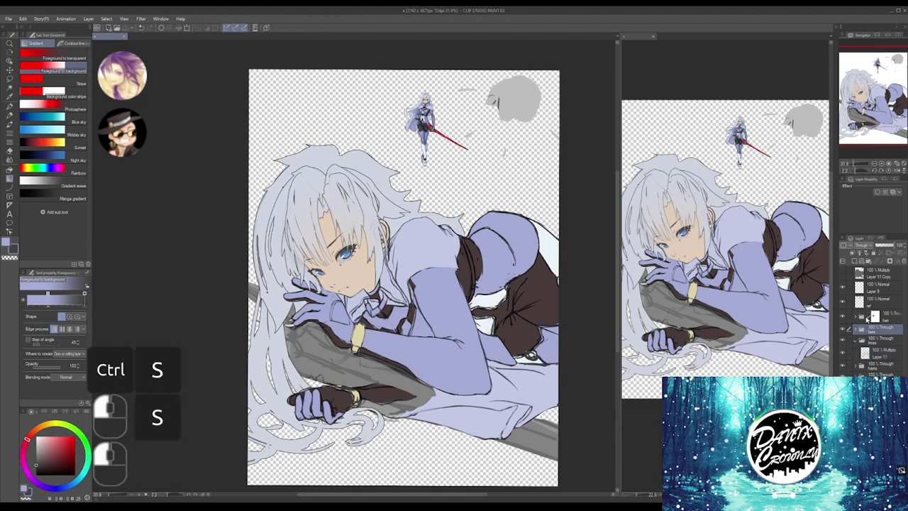
pyautogui.click(877, 352)
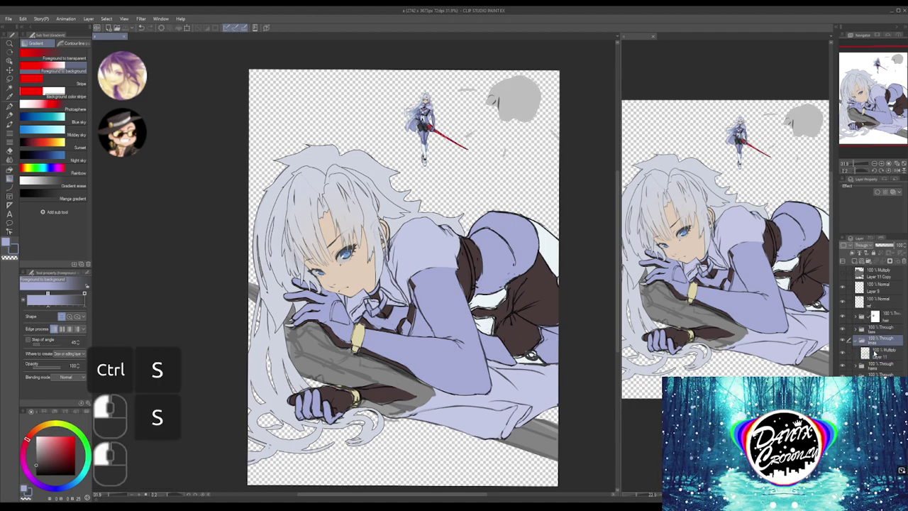
pyautogui.press('F2')
pyautogui.write('mul')
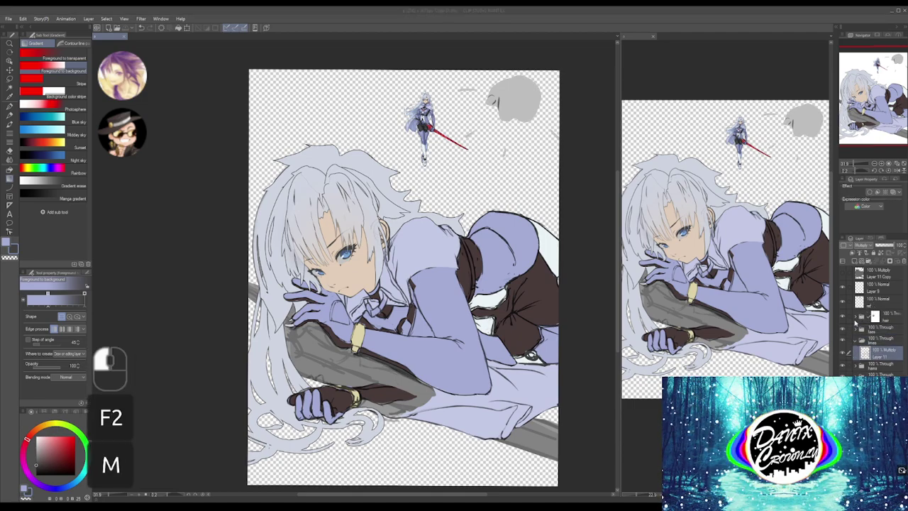
pyautogui.write('ti')
pyautogui.press('Return')
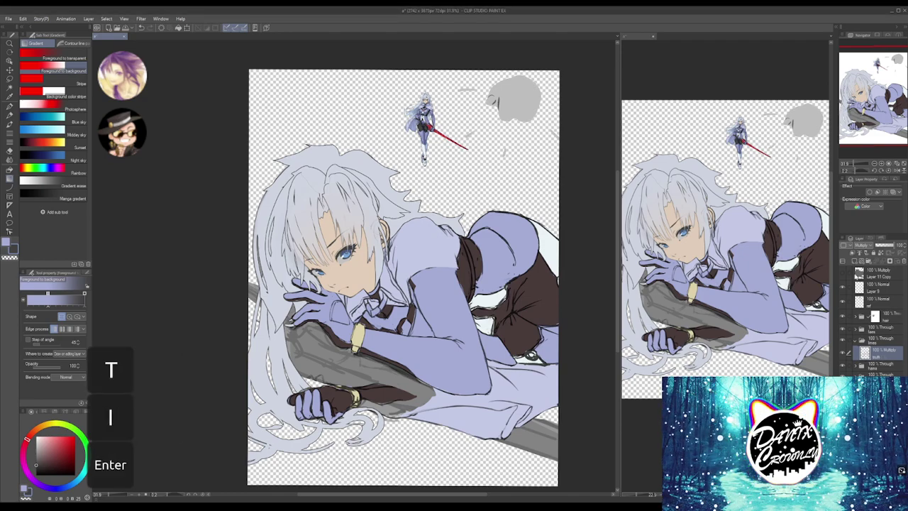
# - Duplicate the multi line layer and rename the copy as overl
pyautogui.moveTo(880, 349); pyautogui.dragTo(850, 258)
pyautogui.press('F2')
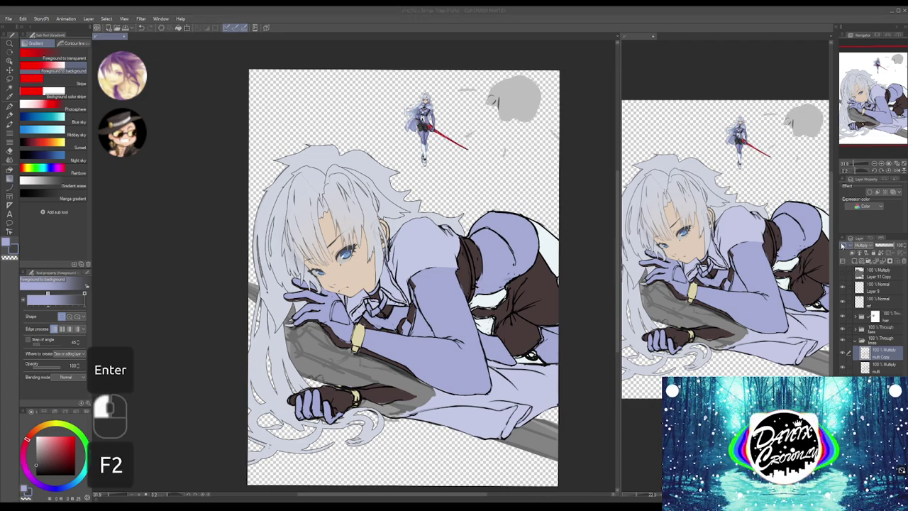
pyautogui.write('overll')
pyautogui.press('Return')
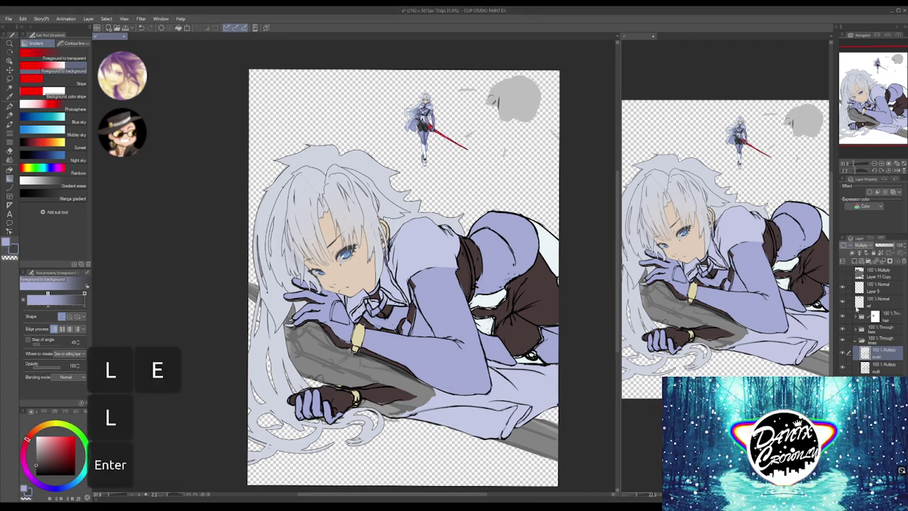
# - Set the duplicated line layer's blending mode to Overlay and hide the layer
pyautogui.click(866, 245)
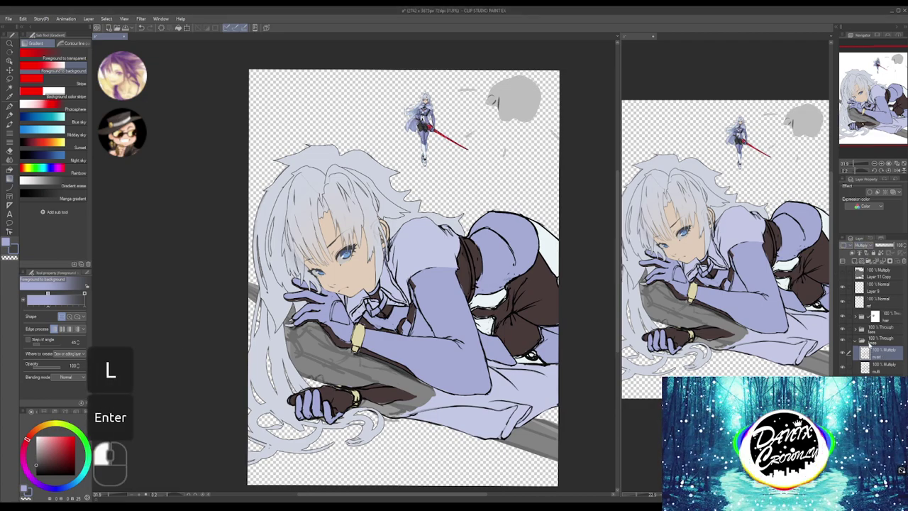
pyautogui.click(868, 336)
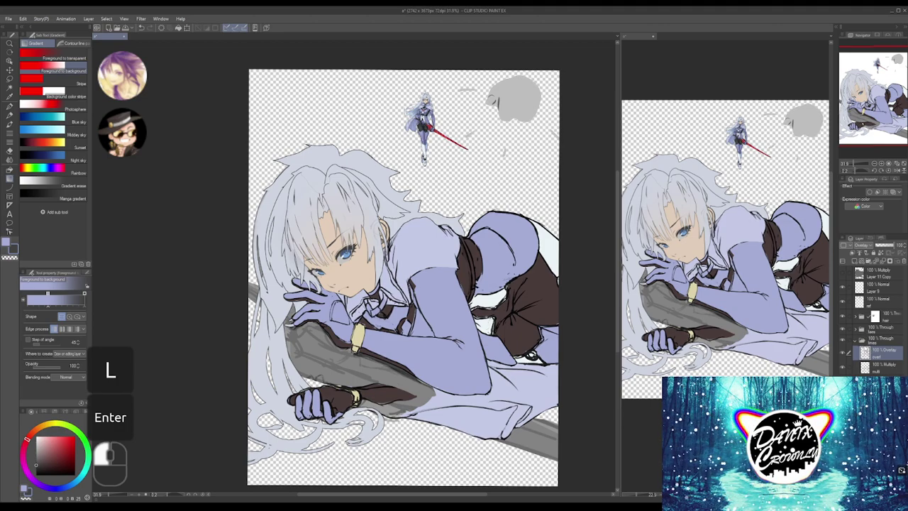
pyautogui.click(842, 354)
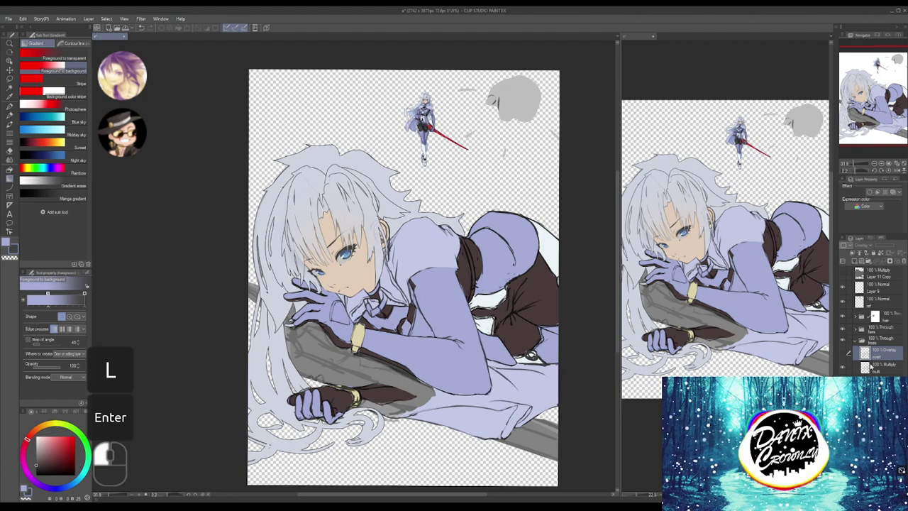
# - Set the multi line layer's blending mode to Normal and make the overl layer visible, comparing the lines with multi hidden and shown
pyautogui.click(870, 364)
pyautogui.click(866, 253)
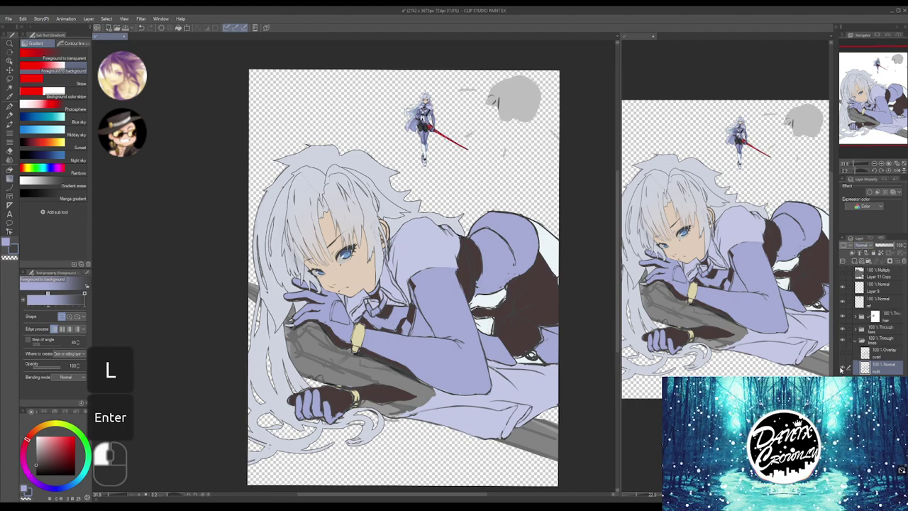
pyautogui.click(842, 367)
pyautogui.click(843, 352)
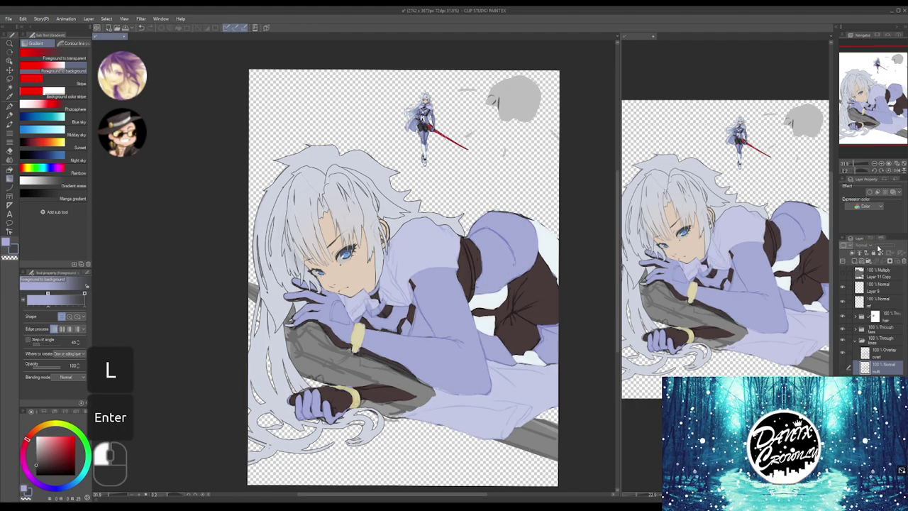
pyautogui.click(881, 356)
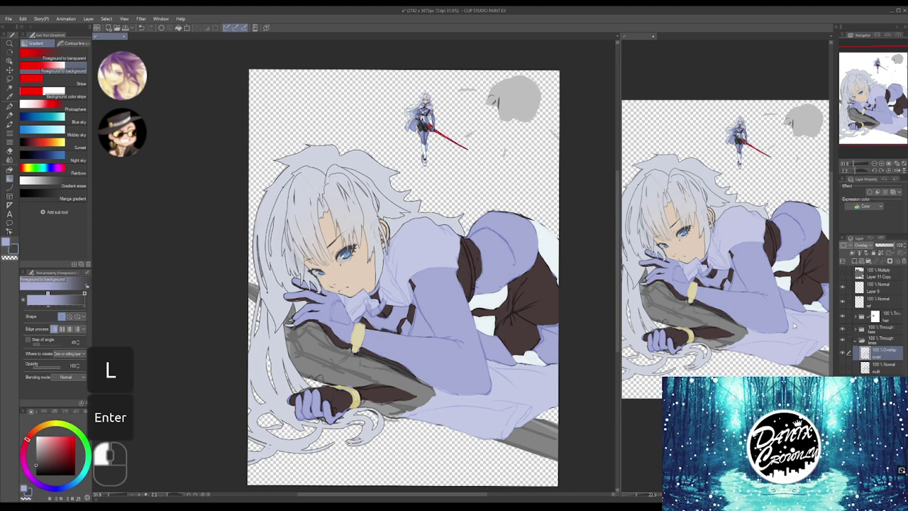
pyautogui.click(843, 367)
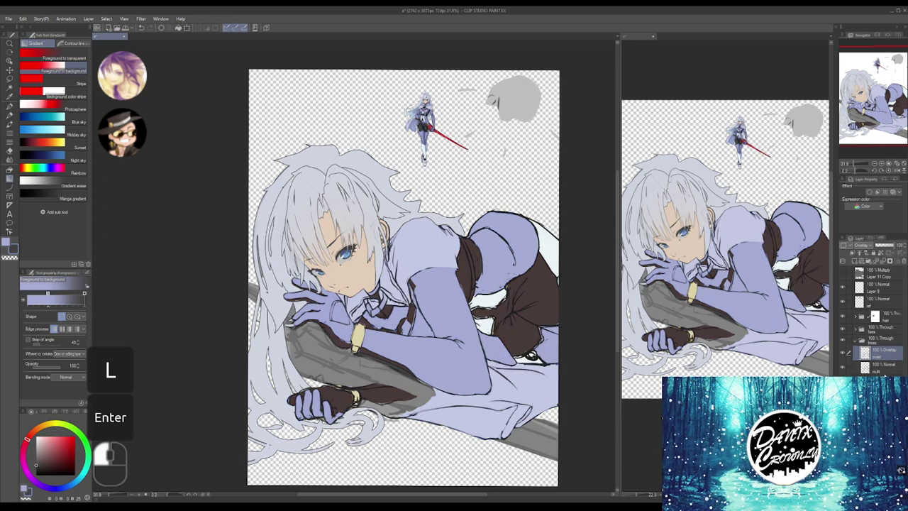
# - Lower the multi layer's opacity to 48% and save the file
pyautogui.click(884, 373)
pyautogui.moveTo(888, 245); pyautogui.dragTo(886, 245)
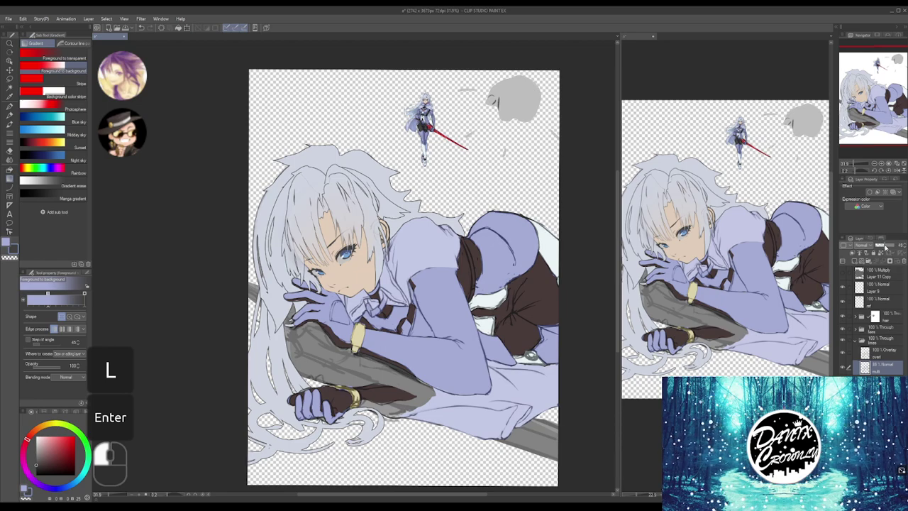
pyautogui.moveTo(514, 352); pyautogui.dragTo(520, 333)
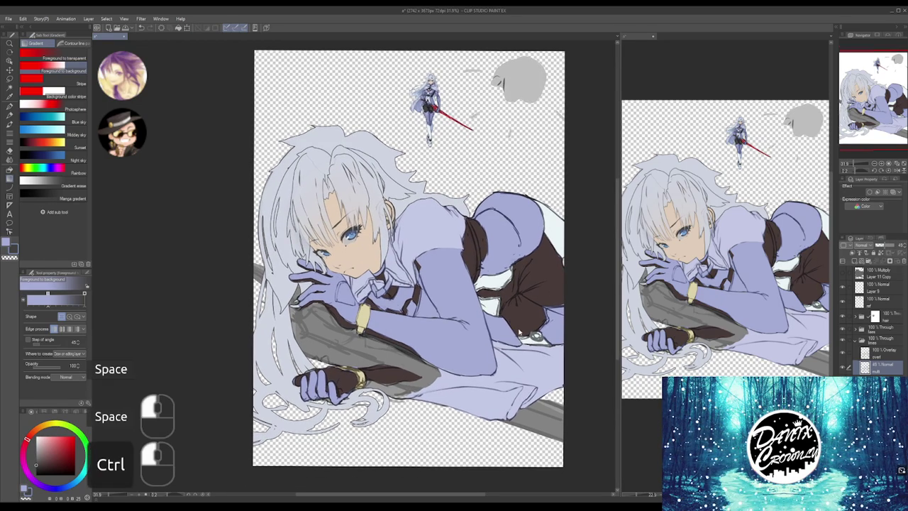
pyautogui.hotkey('ctrl', 's')
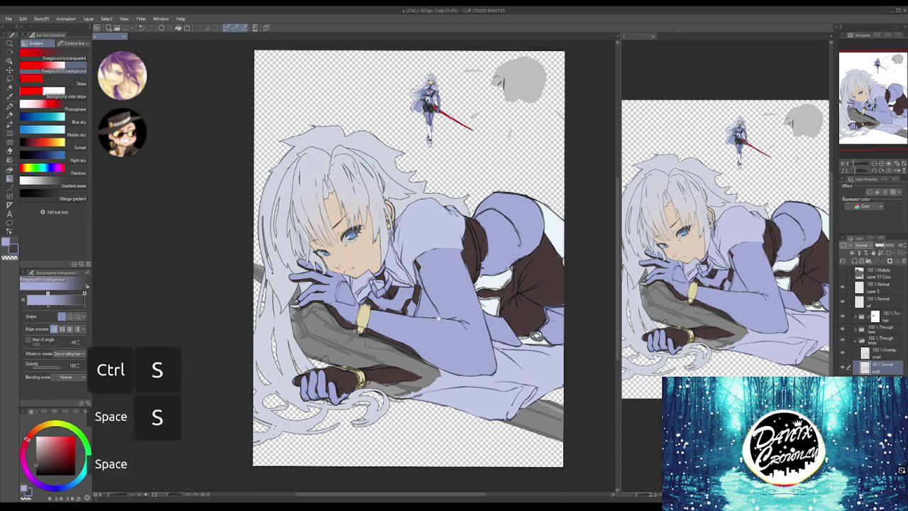
# - Examine the softened line art over the face, arms and clothing up close and save the file
pyautogui.moveTo(425, 283); pyautogui.dragTo(445, 281)
pyautogui.moveTo(443, 313)
pyautogui.mouseDown()
pyautogui.moveTo(500, 313)
pyautogui.moveTo(444, 323)
pyautogui.mouseUp()
pyautogui.press('Tab')
pyautogui.moveTo(502, 329); pyautogui.dragTo(532, 341)
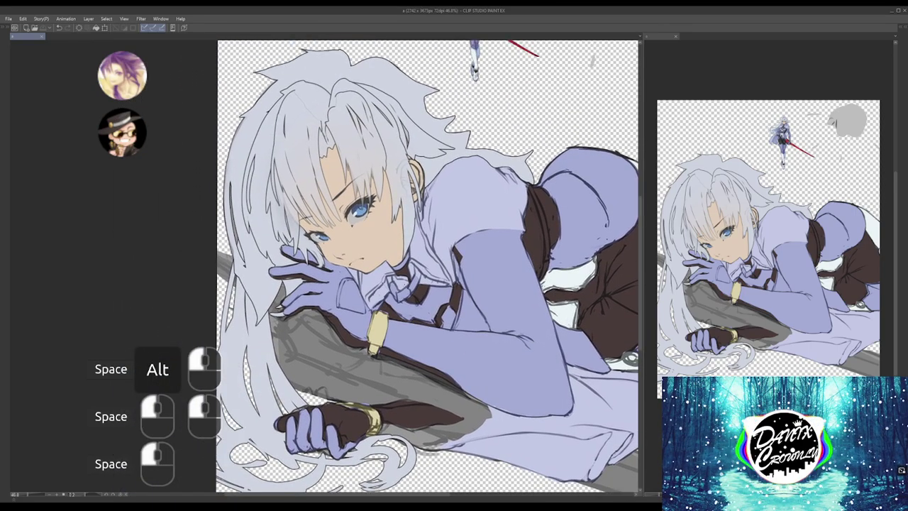
pyautogui.moveTo(532, 340); pyautogui.dragTo(481, 318)
pyautogui.press('Tab')
pyautogui.moveTo(544, 314)
pyautogui.mouseDown()
pyautogui.moveTo(498, 323)
pyautogui.moveTo(549, 317)
pyautogui.moveTo(528, 314)
pyautogui.mouseUp()
pyautogui.press('alt')
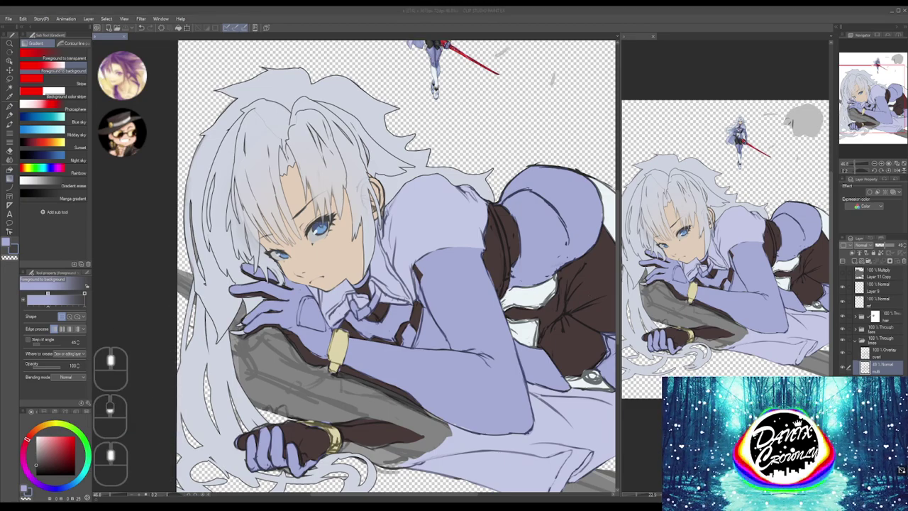
pyautogui.press('ctrl')
pyautogui.press('ctrl')
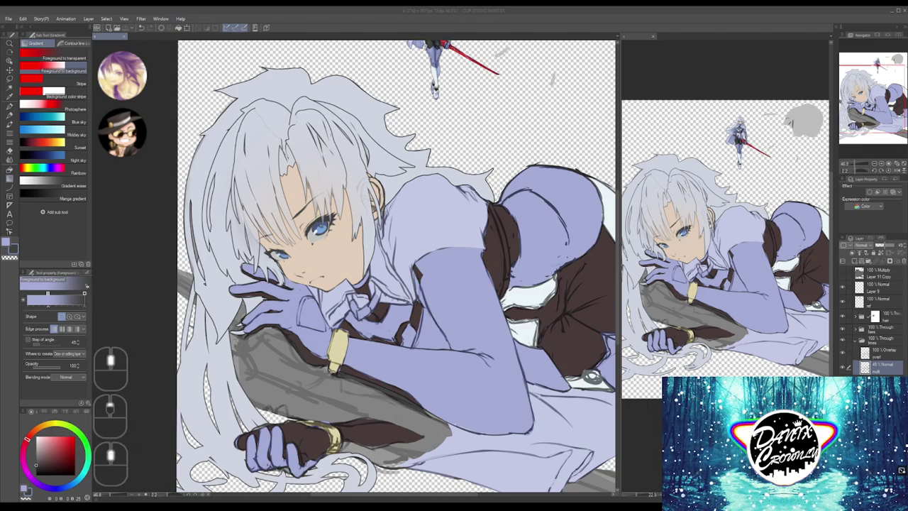
pyautogui.keyDown('ctrl'); pyautogui.click(397, 266); pyautogui.keyUp('ctrl')
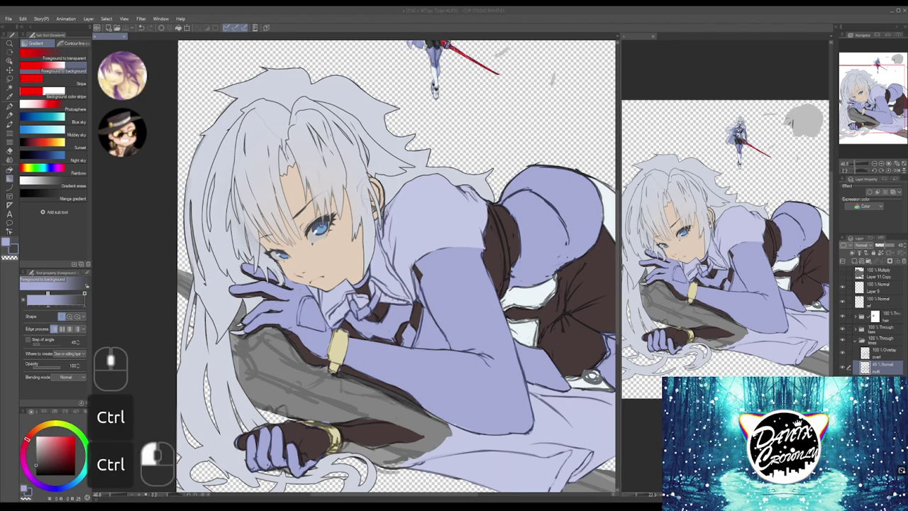
pyautogui.hotkey('ctrl', 'o')
pyautogui.hotkey('ctrl', 's')
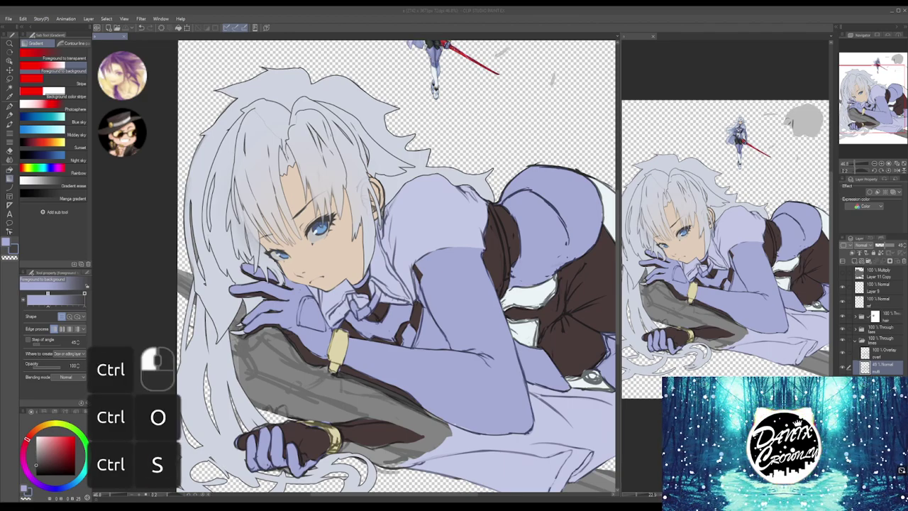
# - Move the lines folder up the layer stack so it sits directly below the hair folder
pyautogui.moveTo(369, 304); pyautogui.dragTo(434, 275)
pyautogui.press('p')
pyautogui.press('p')
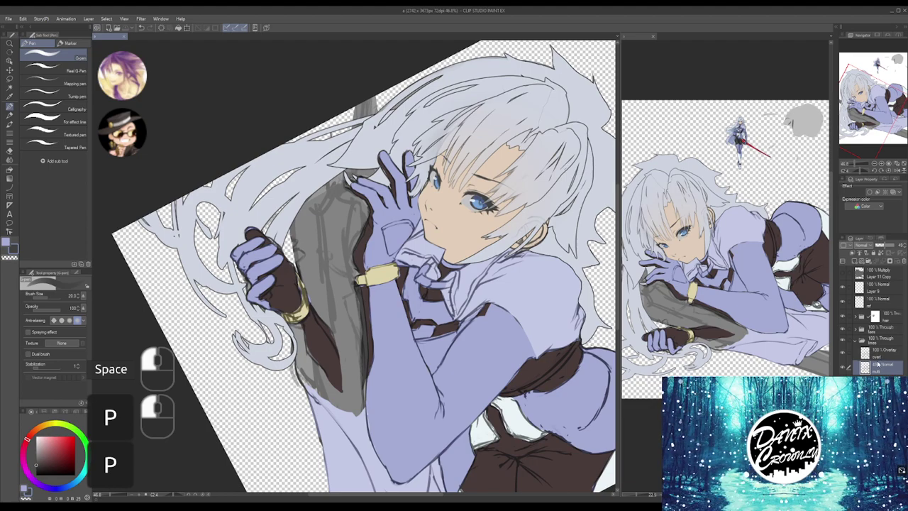
pyautogui.click(880, 343)
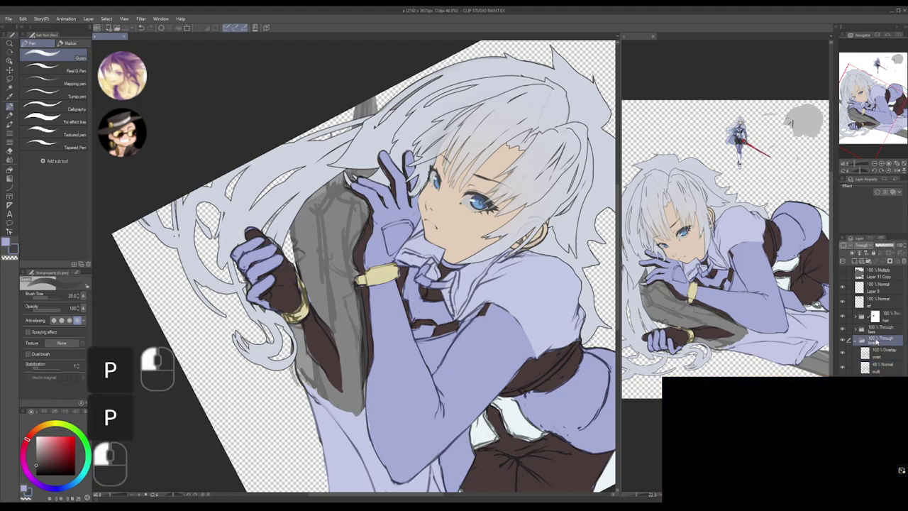
pyautogui.moveTo(878, 343); pyautogui.dragTo(878, 326)
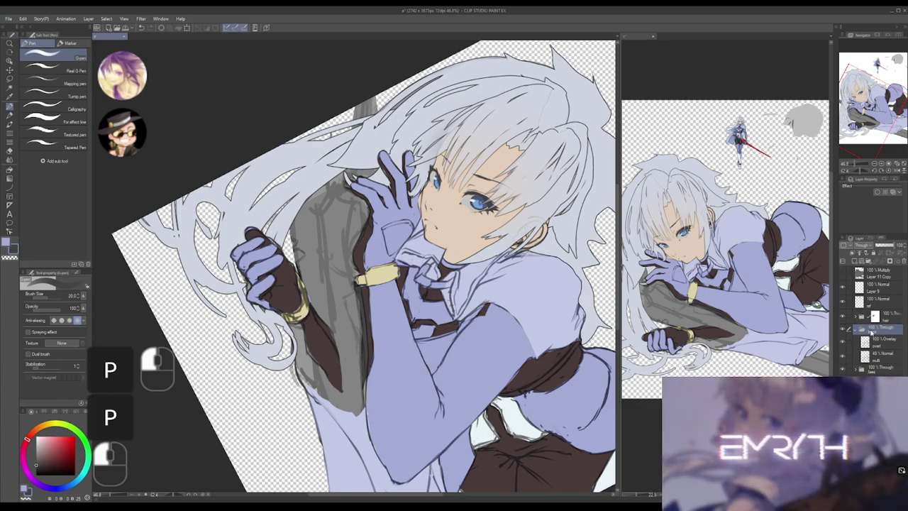
# - Clear the stray canvas selection and save the file with the overl and multi layers selected together
pyautogui.click(885, 346)
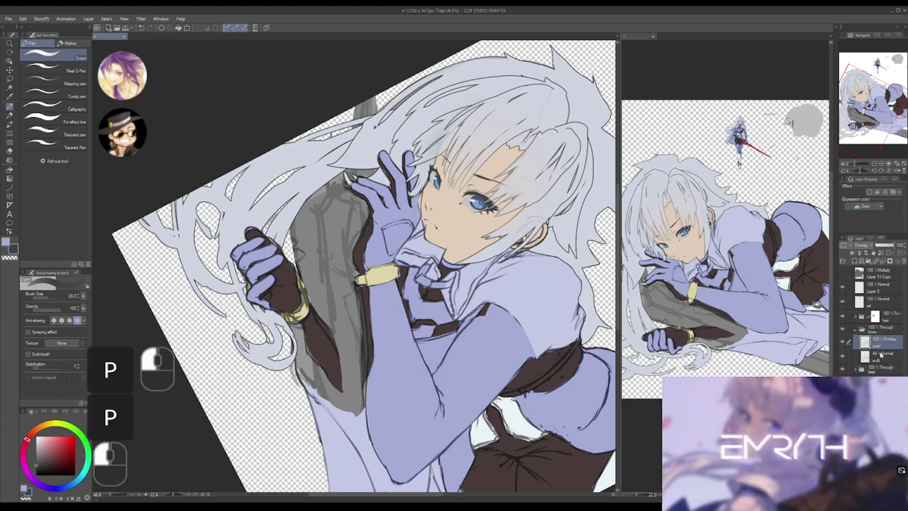
pyautogui.keyDown('ctrl'); pyautogui.click(885, 358); pyautogui.keyUp('ctrl')
pyautogui.press('m')
pyautogui.press('m')
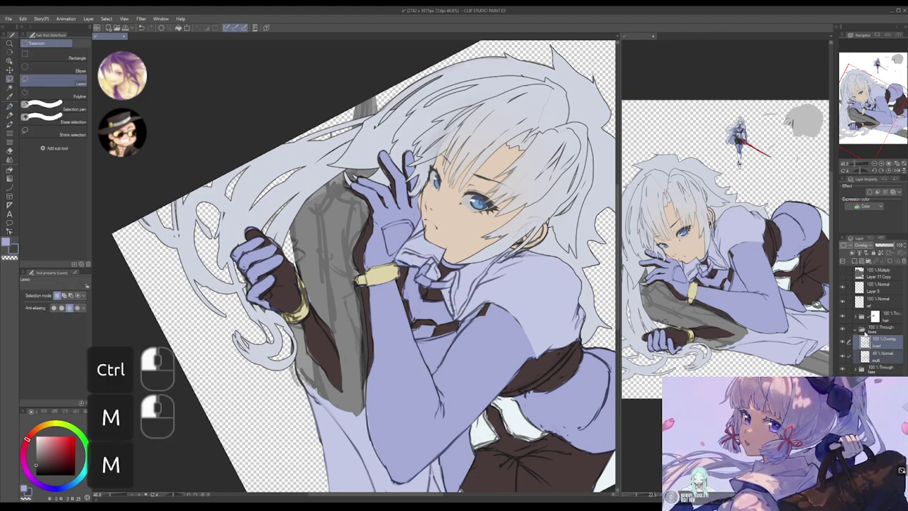
pyautogui.keyDown('ctrl'); pyautogui.click(861, 370); pyautogui.keyUp('ctrl')
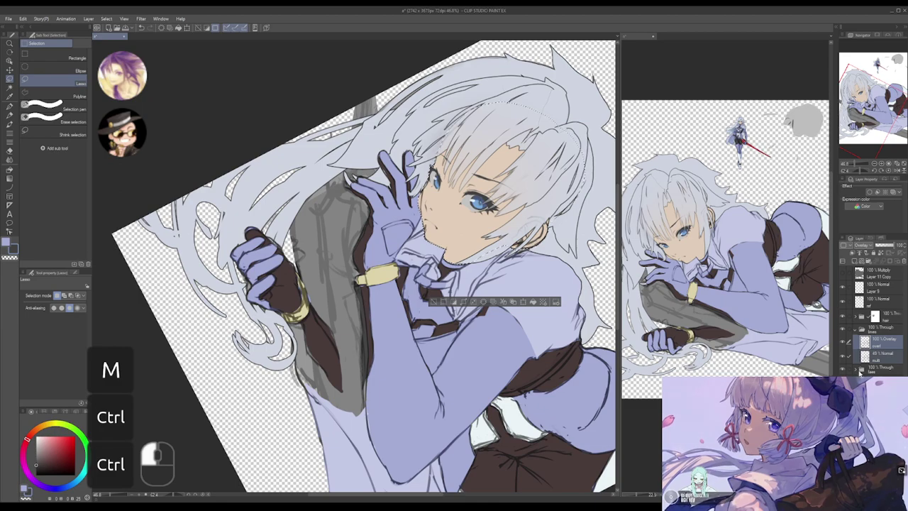
pyautogui.click(856, 369)
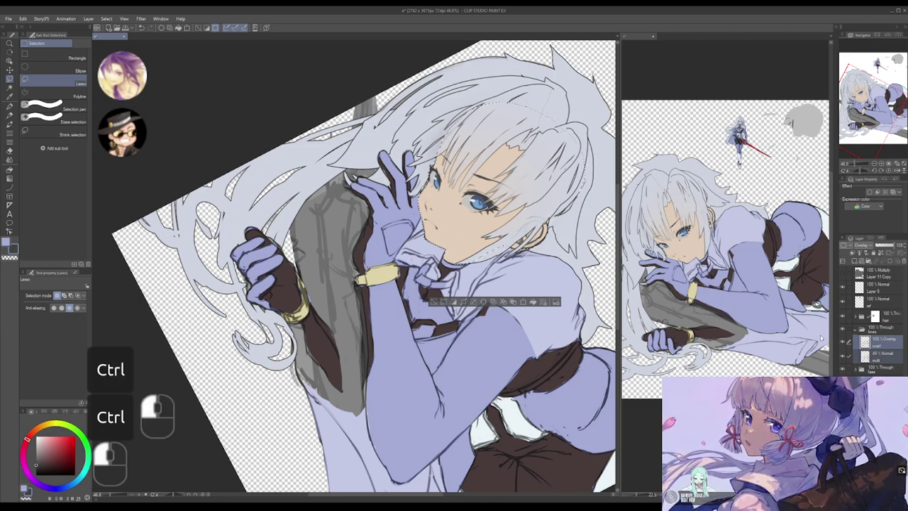
pyautogui.hotkey('ctrl', 'd')
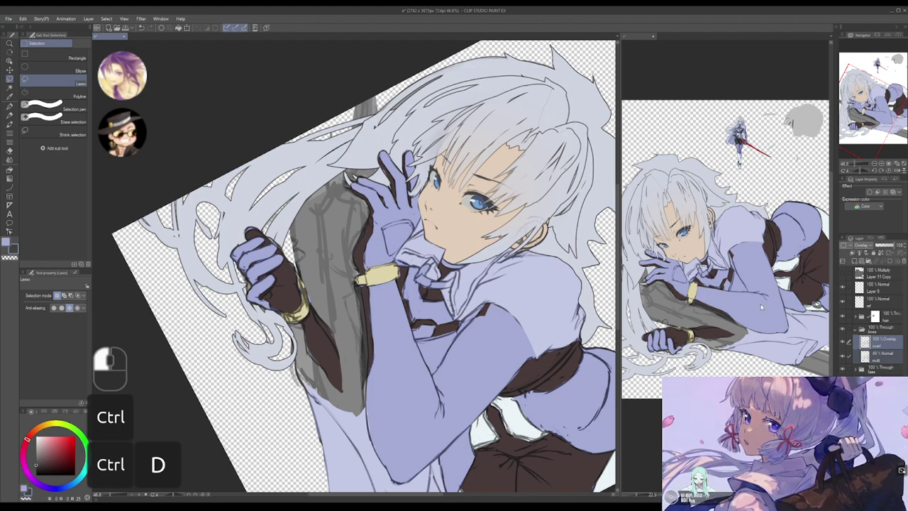
pyautogui.hotkey('ctrl', 's')
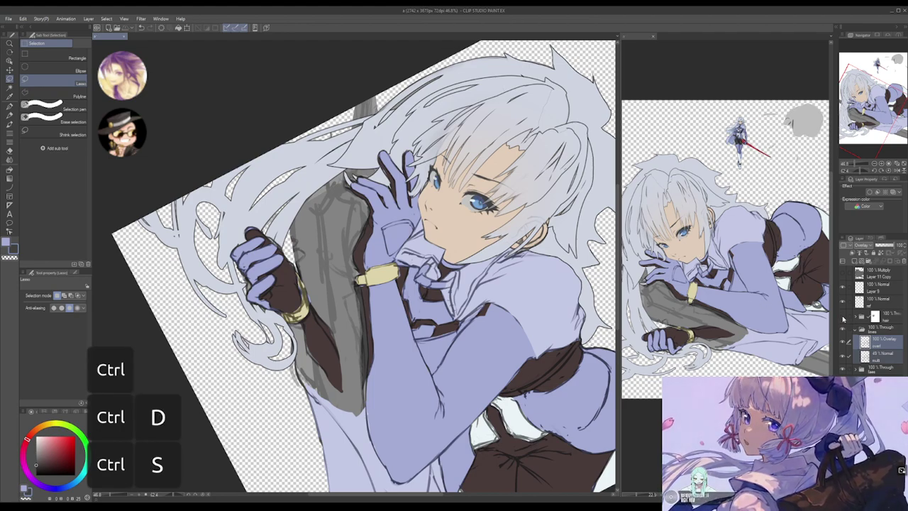
# - Check the hair folder's contents by hiding it and showing it again
pyautogui.click(843, 318)
pyautogui.click(842, 318)
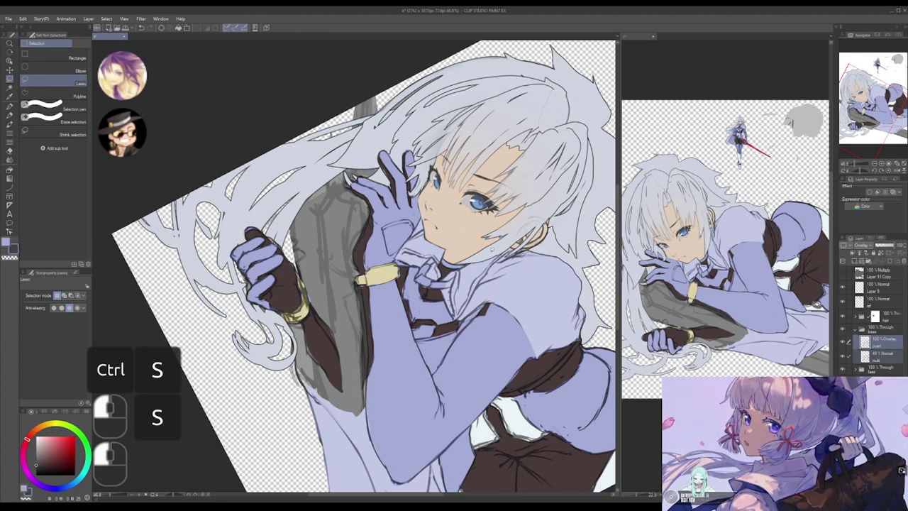
pyautogui.moveTo(494, 250); pyautogui.dragTo(543, 276)
pyautogui.moveTo(416, 267); pyautogui.dragTo(395, 180)
pyautogui.keyDown('alt'); pyautogui.click(433, 273); pyautogui.keyUp('alt')
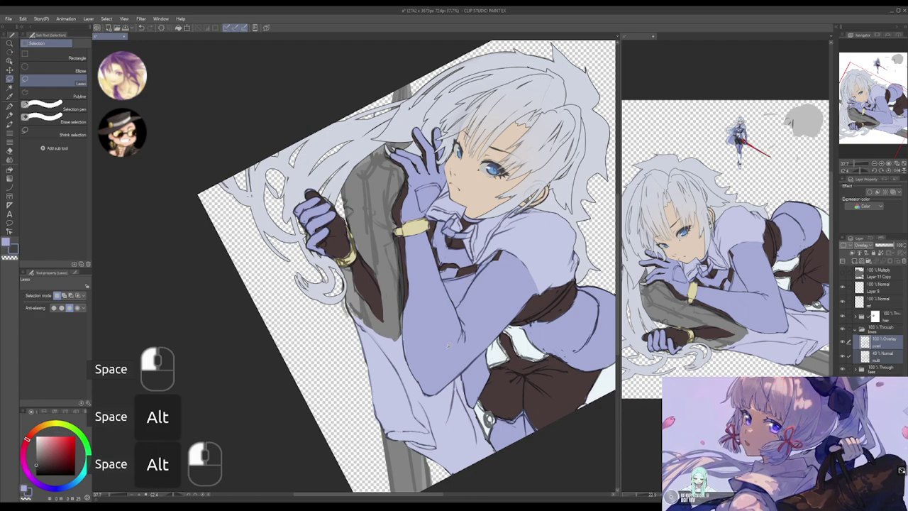
pyautogui.moveTo(443, 326); pyautogui.dragTo(459, 348)
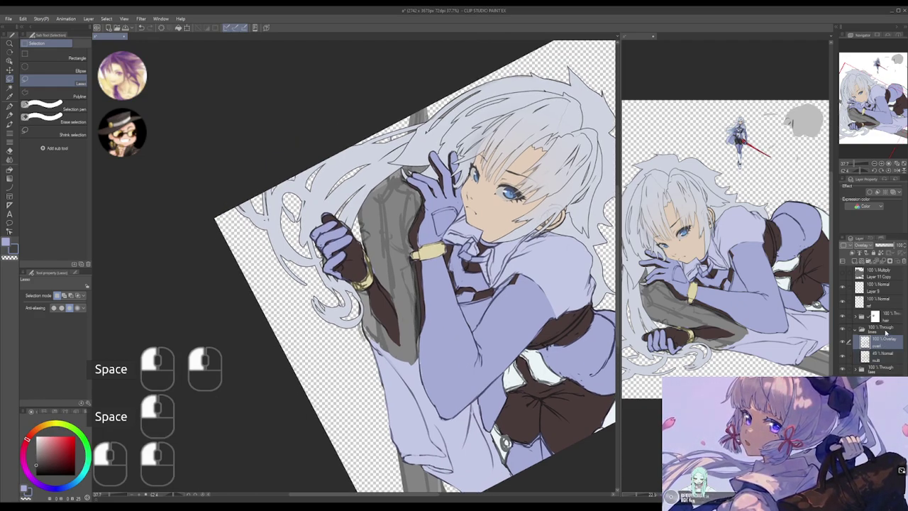
# - Create a new layer directly above the lines folder and name it based?
pyautogui.hotkey('ctrl', 'shift', 'n')
pyautogui.moveTo(876, 344); pyautogui.dragTo(880, 331)
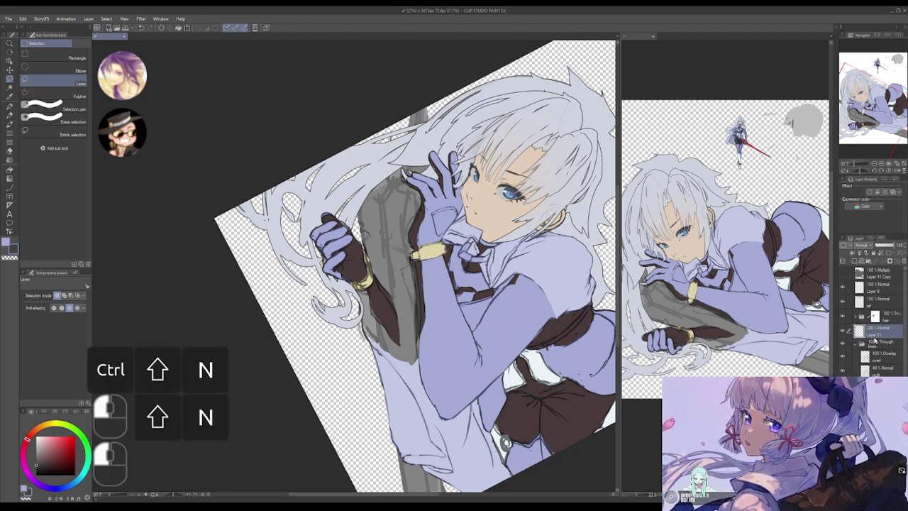
pyautogui.press('F2')
pyautogui.write('based?')
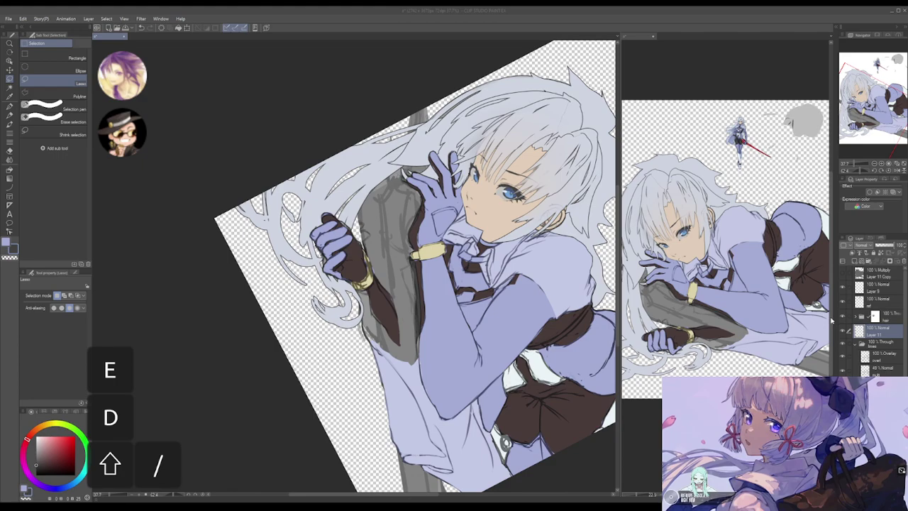
pyautogui.press('Return')
# - Group the based? layer into a new folder named sword
pyautogui.hotkey('ctrl', 'g')
pyautogui.press('F2')
pyautogui.write('sword')
pyautogui.press('Return')
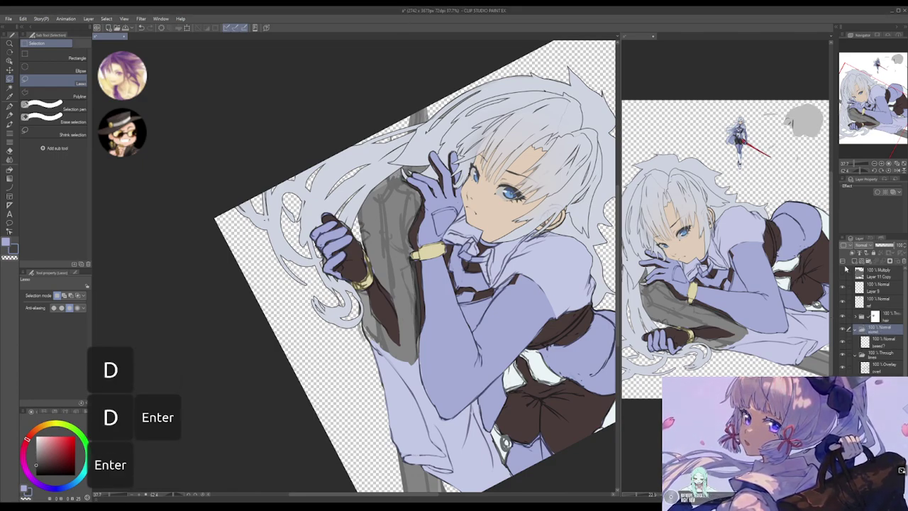
# - Sample the grey of the roughly painted sword beneath the character's arms as the drawing colour
pyautogui.hotkey('shift', 'space')
pyautogui.moveTo(514, 280); pyautogui.dragTo(531, 321)
pyautogui.press('space')
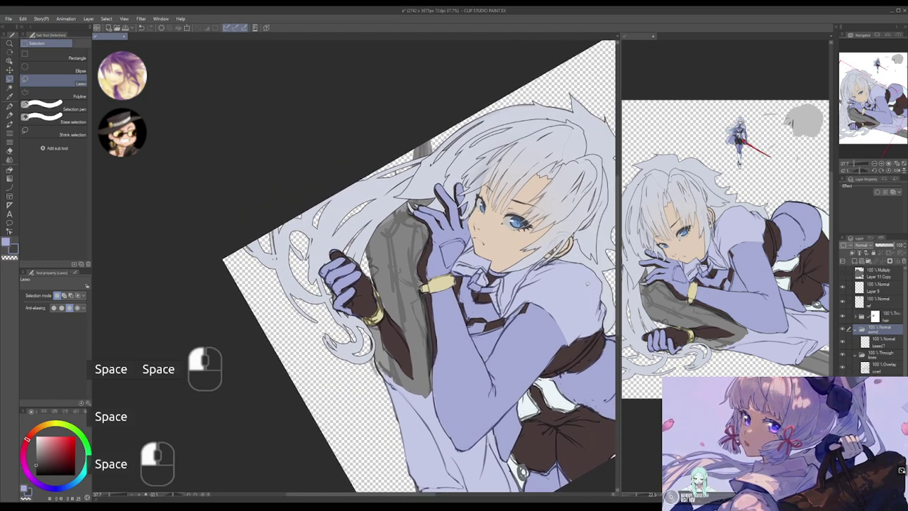
pyautogui.moveTo(499, 264); pyautogui.dragTo(501, 278)
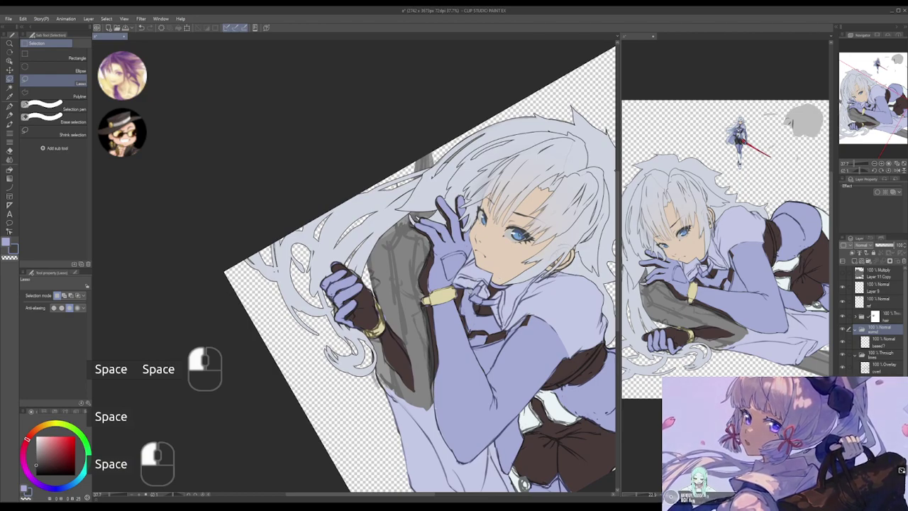
pyautogui.press('p')
pyautogui.press('p')
pyautogui.hotkey('alt', 'space')
pyautogui.moveTo(435, 290)
pyautogui.mouseDown()
pyautogui.moveTo(543, 245)
pyautogui.moveTo(480, 267)
pyautogui.mouseUp()
pyautogui.press('space')
pyautogui.keyDown('alt'); pyautogui.click(479, 268); pyautogui.keyUp('alt')
pyautogui.keyDown('alt'); pyautogui.click(479, 267); pyautogui.keyUp('alt')
pyautogui.keyDown('alt'); pyautogui.click(524, 234); pyautogui.keyUp('alt')
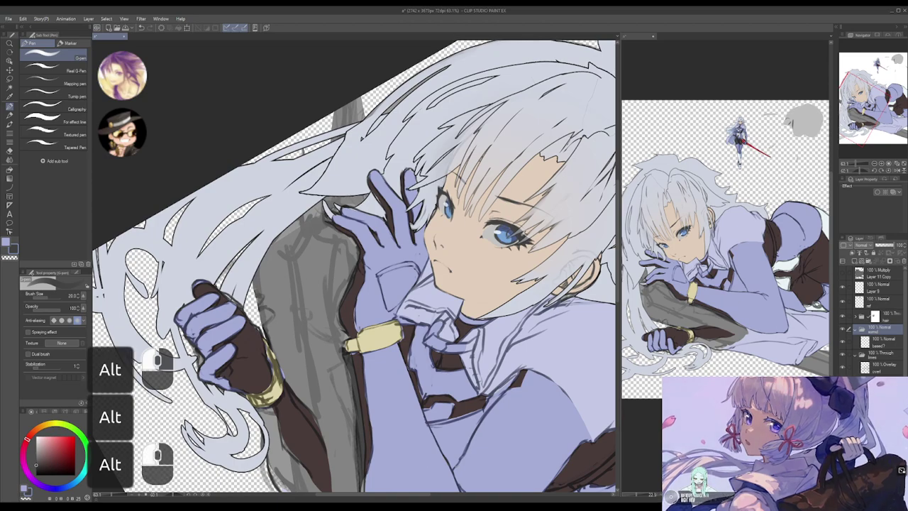
pyautogui.press('x')
pyautogui.keyDown('alt'); pyautogui.click(458, 282); pyautogui.keyUp('alt')
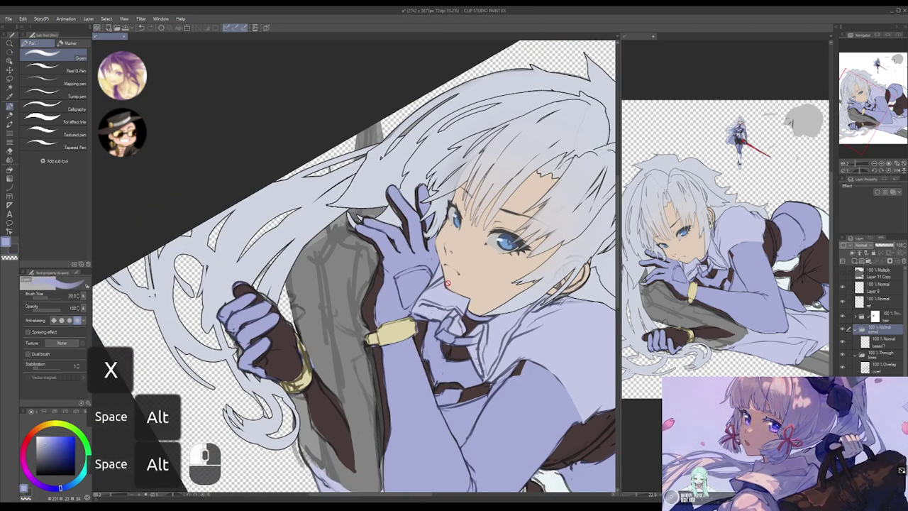
pyautogui.keyDown('alt'); pyautogui.click(341, 256); pyautogui.keyUp('alt')
pyautogui.moveTo(380, 262)
pyautogui.mouseDown()
pyautogui.moveTo(408, 266)
pyautogui.moveTo(403, 278)
pyautogui.moveTo(424, 261)
pyautogui.mouseUp()
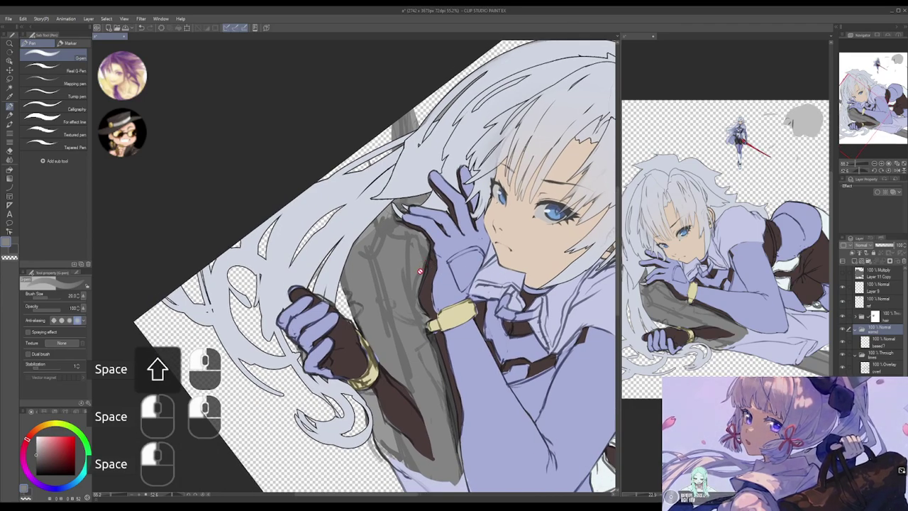
# - Make the based? layer active, choose the G-pen, undo a test stroke on the sword and switch to the dark grey colour
pyautogui.moveTo(421, 295); pyautogui.dragTo(437, 276)
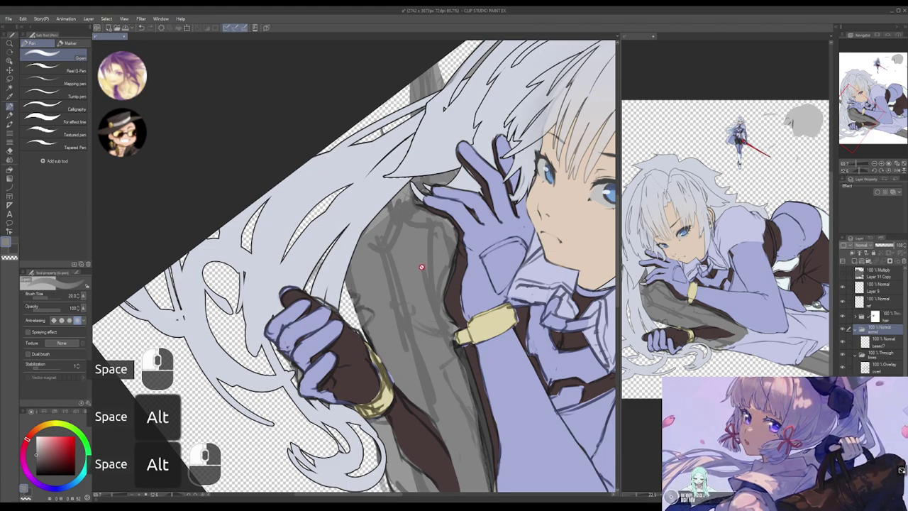
pyautogui.press('p')
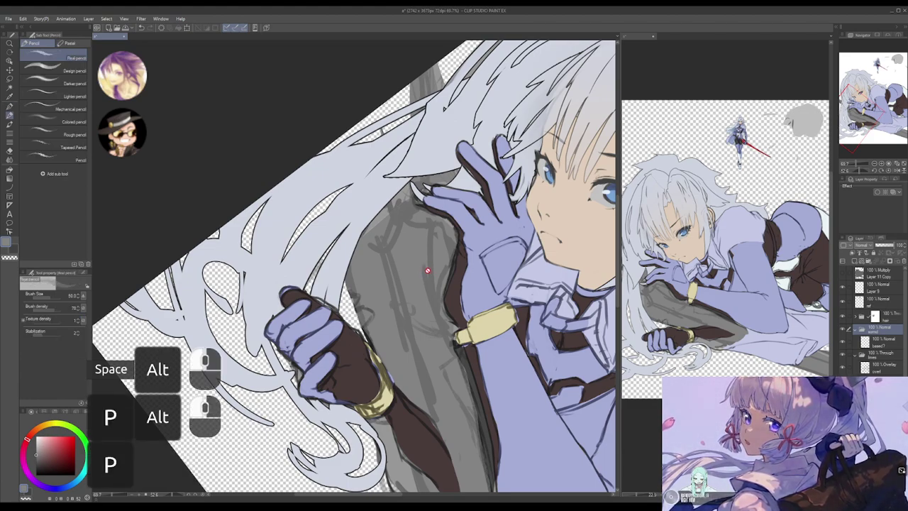
pyautogui.click(880, 346)
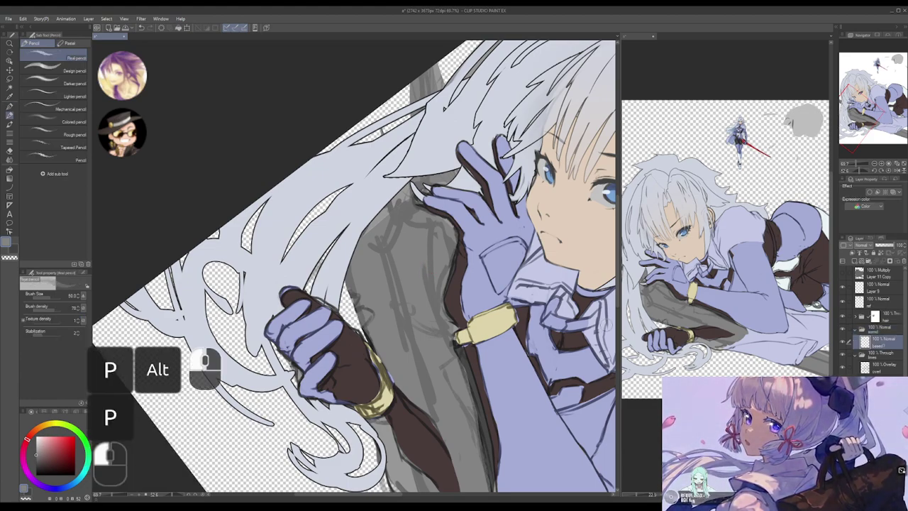
pyautogui.press('p')
pyautogui.moveTo(388, 255); pyautogui.dragTo(394, 273)
pyautogui.hotkey('ctrl', 'z')
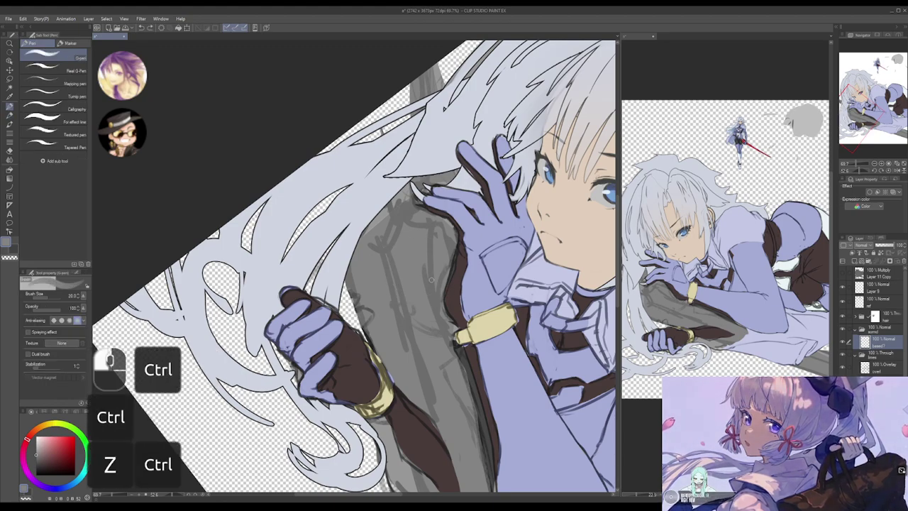
pyautogui.press('x')
pyautogui.moveTo(484, 278); pyautogui.dragTo(429, 251)
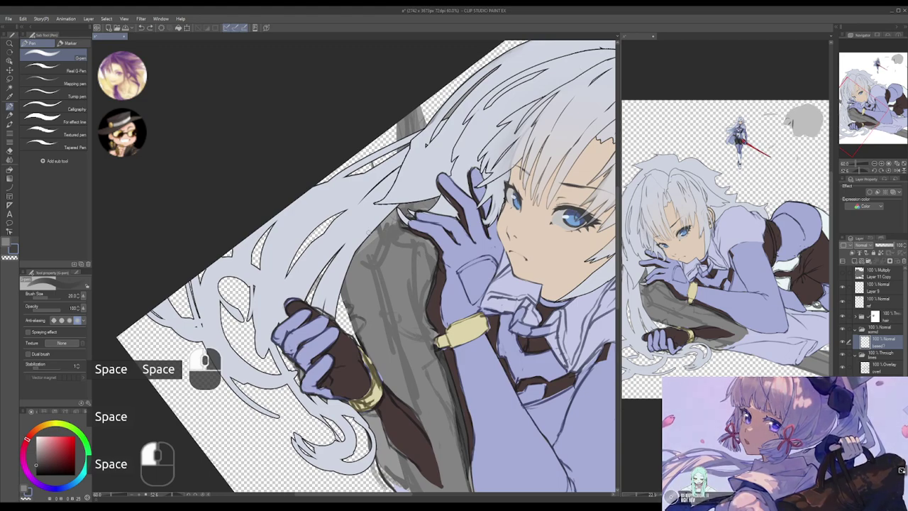
# - On the hair folder's mask, lasso and hide the hair strands overlapping the sword's upper part and the raised hand, and clear the selection
pyautogui.click(865, 318)
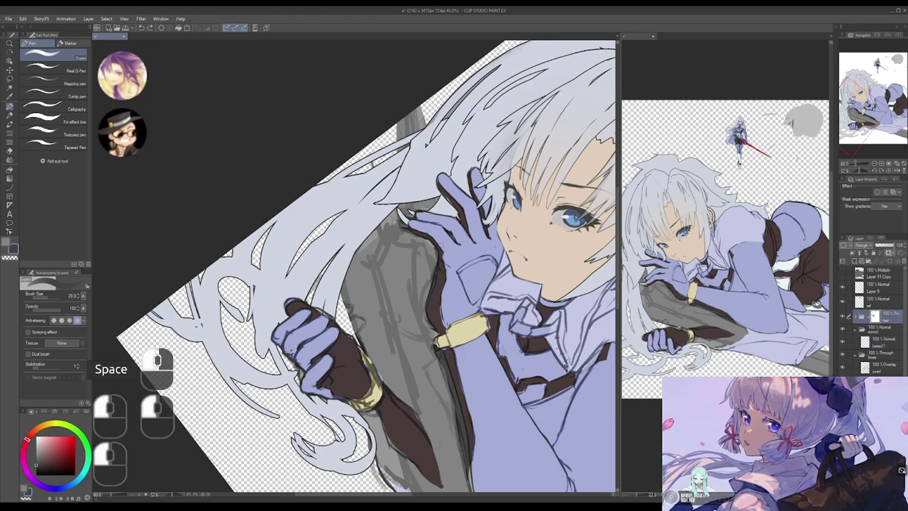
pyautogui.press('m')
pyautogui.moveTo(405, 223); pyautogui.dragTo(394, 237)
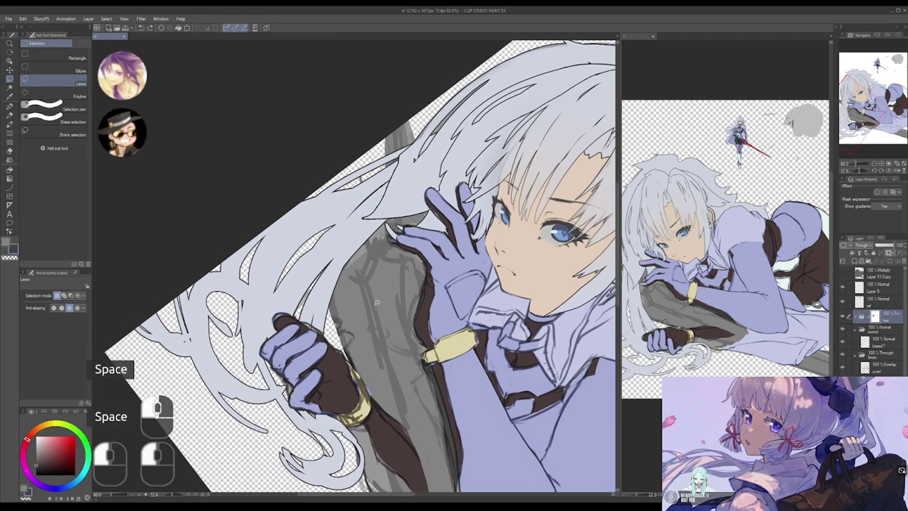
pyautogui.moveTo(422, 204)
pyautogui.mouseDown()
pyautogui.moveTo(431, 142)
pyautogui.moveTo(206, 284)
pyautogui.moveTo(374, 386)
pyautogui.mouseUp()
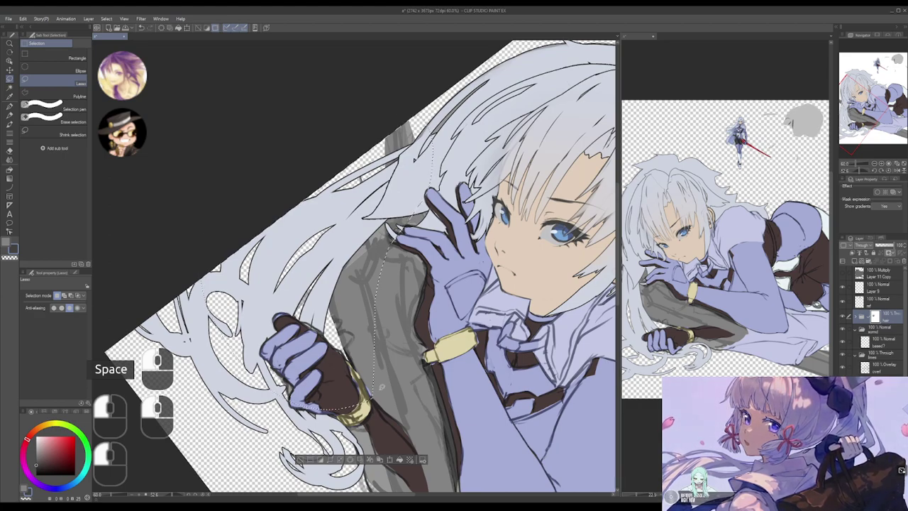
pyautogui.press('Delete')
pyautogui.hotkey('ctrl', 'z')
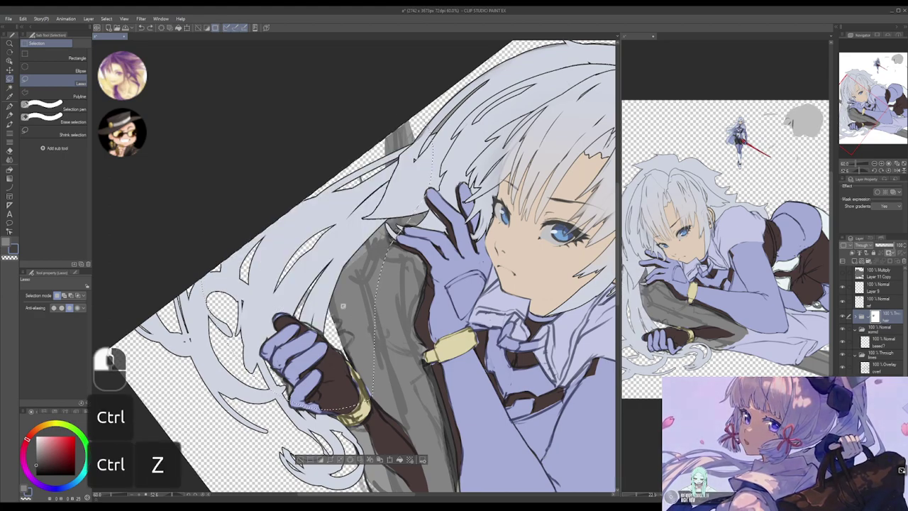
pyautogui.moveTo(409, 341)
pyautogui.mouseDown()
pyautogui.moveTo(335, 319)
pyautogui.moveTo(267, 166)
pyautogui.moveTo(341, 490)
pyautogui.mouseUp()
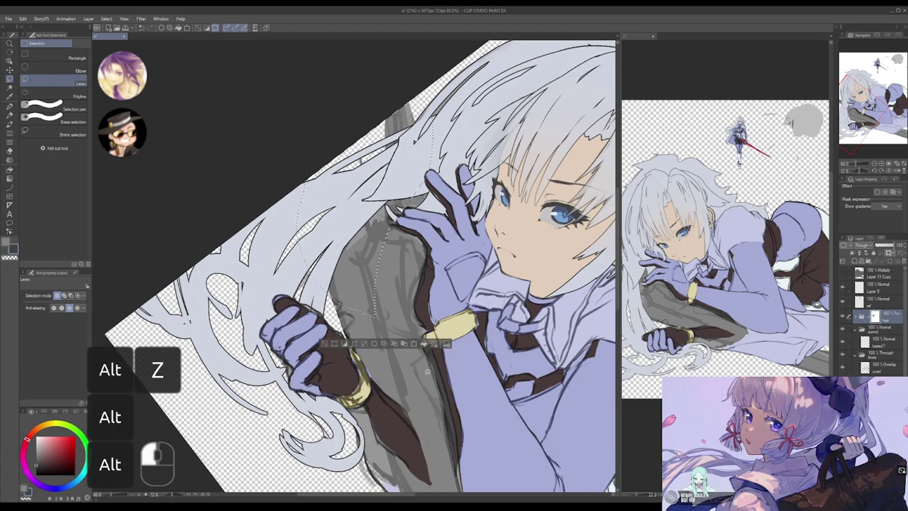
pyautogui.press('Delete')
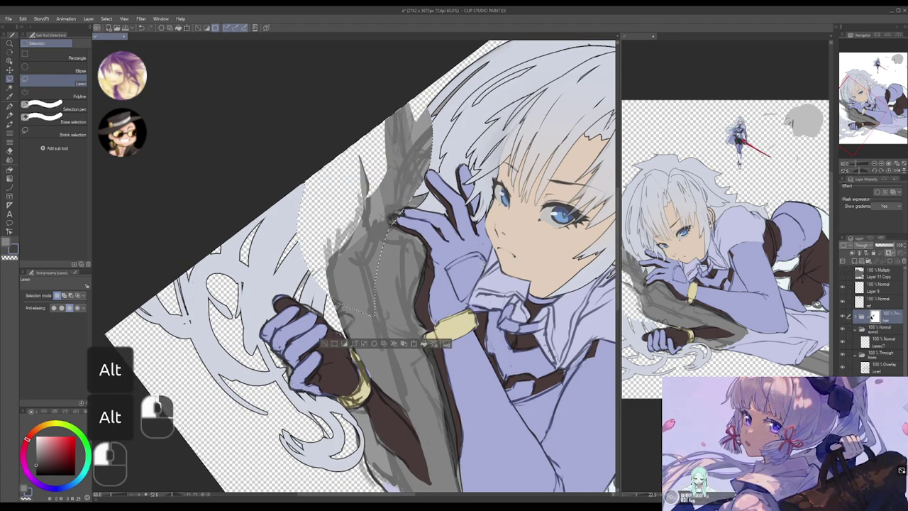
pyautogui.moveTo(407, 236)
pyautogui.mouseDown()
pyautogui.moveTo(446, 221)
pyautogui.moveTo(446, 192)
pyautogui.moveTo(406, 83)
pyautogui.moveTo(355, 108)
pyautogui.mouseUp()
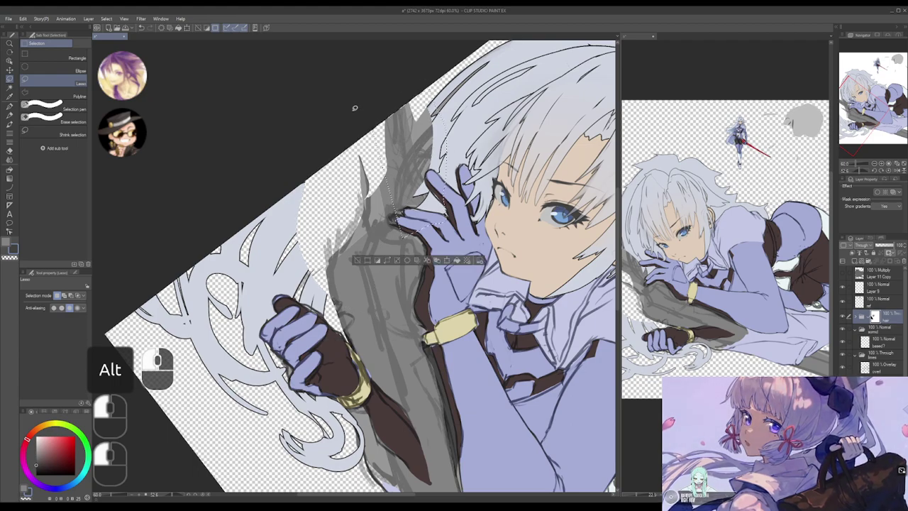
pyautogui.press('Delete')
pyautogui.hotkey('ctrl', 'd')
# - Choose the G-pen, undo the trial strokes and make the based? layer in the sword folder active again
pyautogui.moveTo(419, 202); pyautogui.dragTo(408, 210)
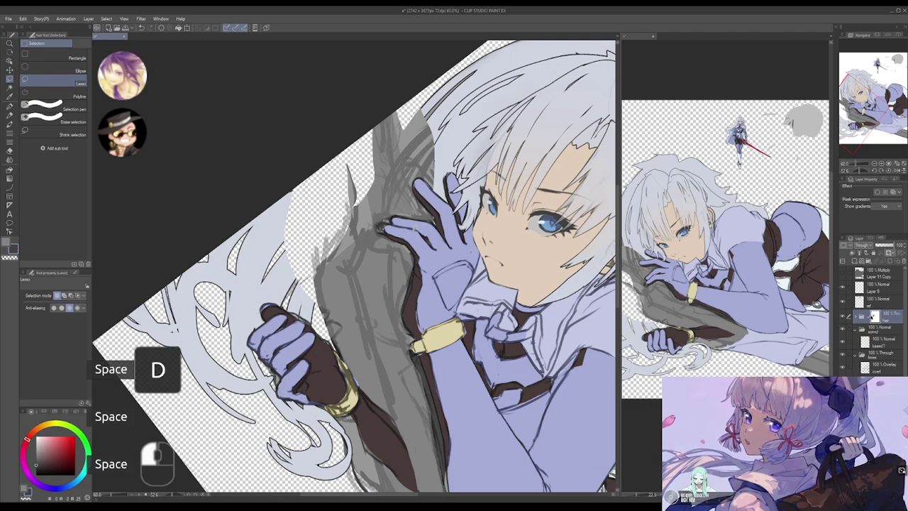
pyautogui.press('p')
pyautogui.moveTo(431, 207); pyautogui.dragTo(446, 231)
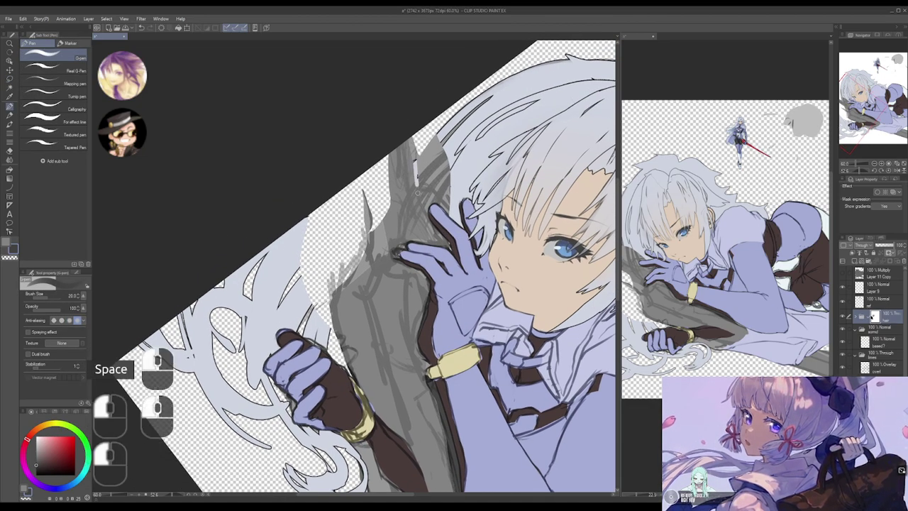
pyautogui.hotkey('ctrl', 'z')
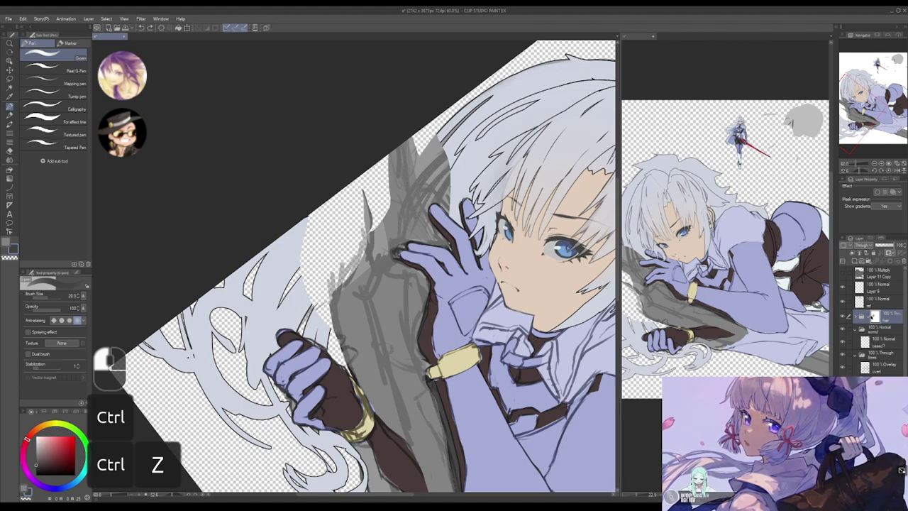
pyautogui.hotkey('ctrl', 'z')
pyautogui.click(871, 343)
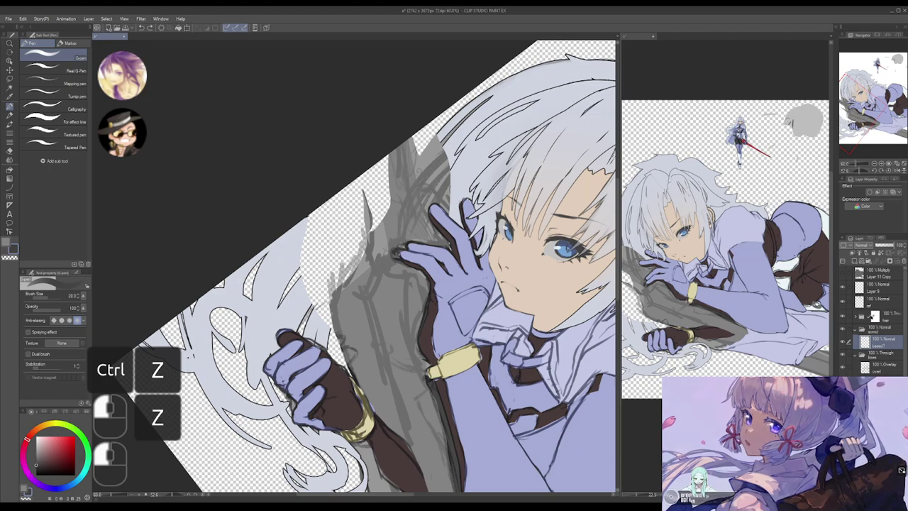
pyautogui.hotkey('ctrl', 'z')
pyautogui.hotkey('ctrl', 'z')
# - Set the G-pen size to 80 and draw a straight dark grey sword handle from beyond the canvas edge to beside the raised hand
pyautogui.moveTo(425, 128); pyautogui.dragTo(432, 238)
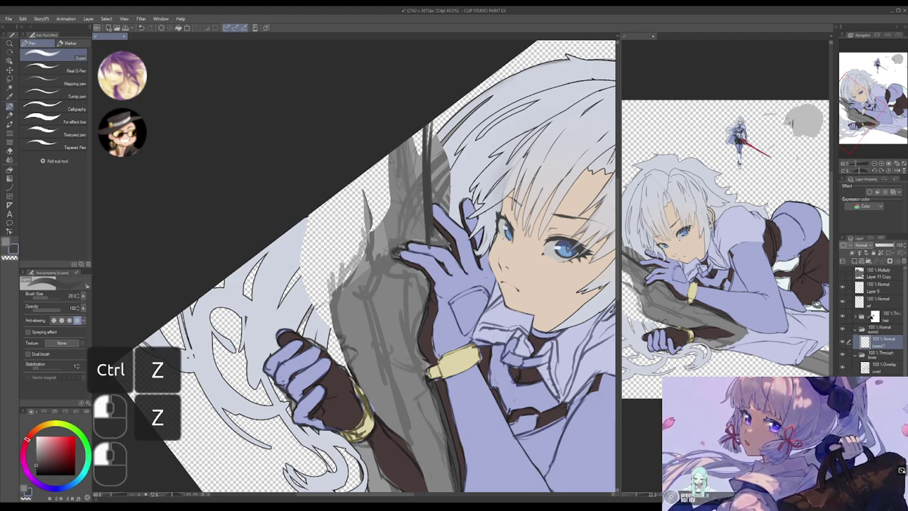
pyautogui.press(']')
pyautogui.moveTo(418, 198)
pyautogui.mouseDown()
pyautogui.moveTo(386, 136)
pyautogui.moveTo(370, 146)
pyautogui.moveTo(385, 105)
pyautogui.moveTo(381, 172)
pyautogui.mouseUp()
pyautogui.keyDown('alt'); pyautogui.click(369, 121); pyautogui.keyUp('alt')
pyautogui.keyDown('alt'); pyautogui.click(390, 141); pyautogui.keyUp('alt')
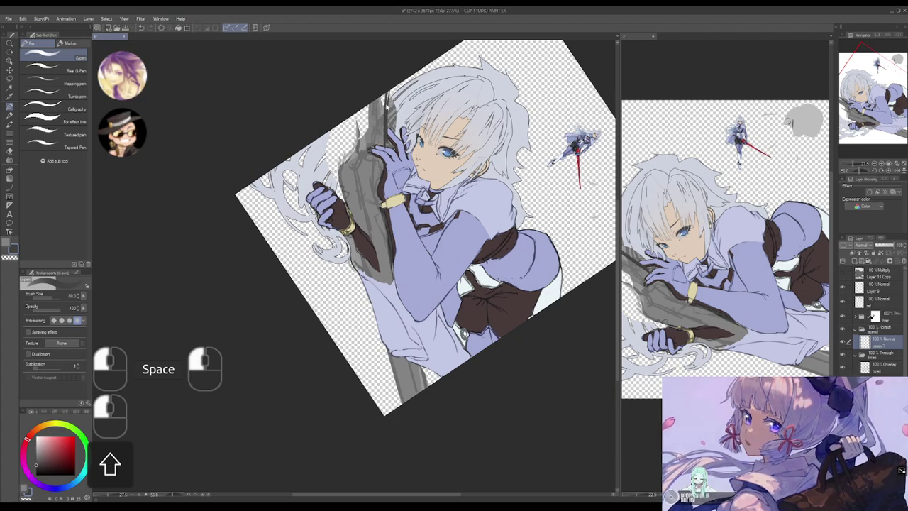
pyautogui.hotkey('ctrl', 'z')
pyautogui.hotkey('ctrl', 'z')
pyautogui.hotkey('ctrl', 'z')
pyautogui.click(373, 78)
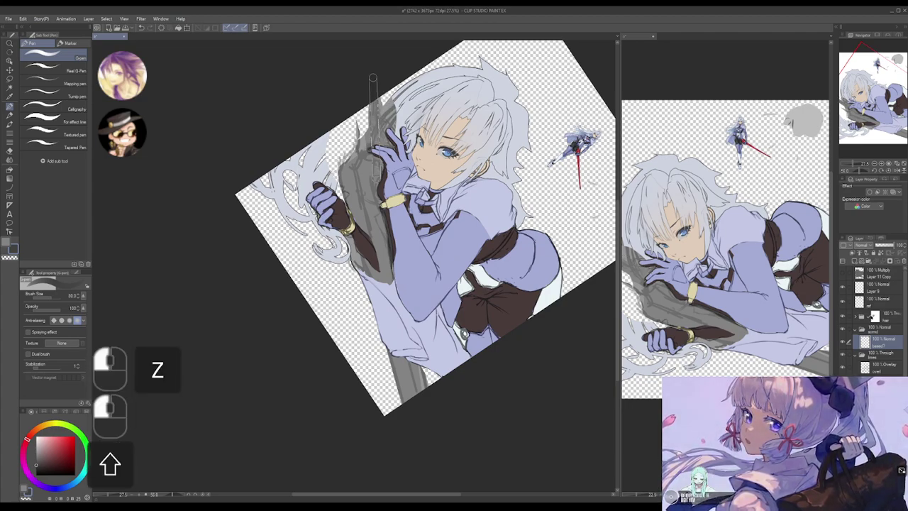
pyautogui.keyDown('shift'); pyautogui.click(378, 170); pyautogui.keyUp('shift')
# - Paint a solid dark grey oval guard at the handle's end and draw a straight blade from it past the lower canvas edge
pyautogui.moveTo(378, 169); pyautogui.dragTo(363, 171)
pyautogui.moveTo(377, 158)
pyautogui.mouseDown()
pyautogui.moveTo(383, 167)
pyautogui.moveTo(373, 151)
pyautogui.moveTo(366, 183)
pyautogui.moveTo(378, 191)
pyautogui.moveTo(388, 172)
pyautogui.moveTo(384, 183)
pyautogui.mouseUp()
pyautogui.moveTo(392, 142)
pyautogui.mouseDown()
pyautogui.moveTo(384, 177)
pyautogui.moveTo(374, 158)
pyautogui.moveTo(368, 168)
pyautogui.moveTo(379, 172)
pyautogui.moveTo(381, 146)
pyautogui.moveTo(388, 170)
pyautogui.moveTo(373, 180)
pyautogui.moveTo(378, 159)
pyautogui.moveTo(390, 174)
pyautogui.moveTo(370, 182)
pyautogui.mouseUp()
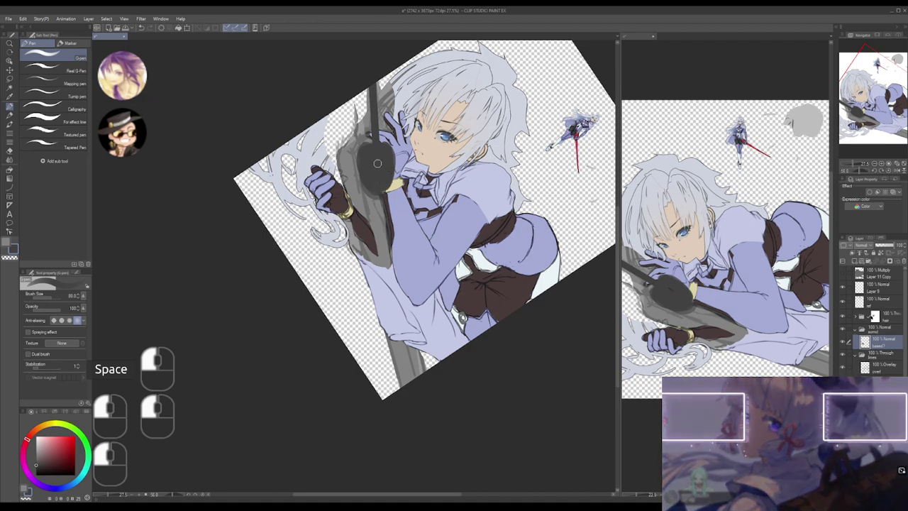
pyautogui.moveTo(375, 142)
pyautogui.mouseDown()
pyautogui.moveTo(385, 315)
pyautogui.moveTo(404, 435)
pyautogui.moveTo(394, 449)
pyautogui.mouseUp()
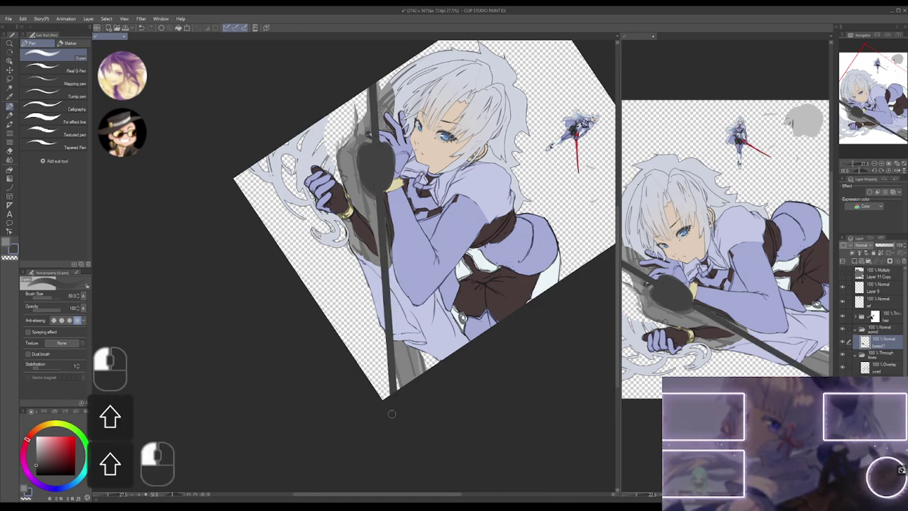
# - Transform the dark grey sword shape, rotating it slightly around the guard so the blade swings towards the character's body
pyautogui.hotkey('ctrl', 't')
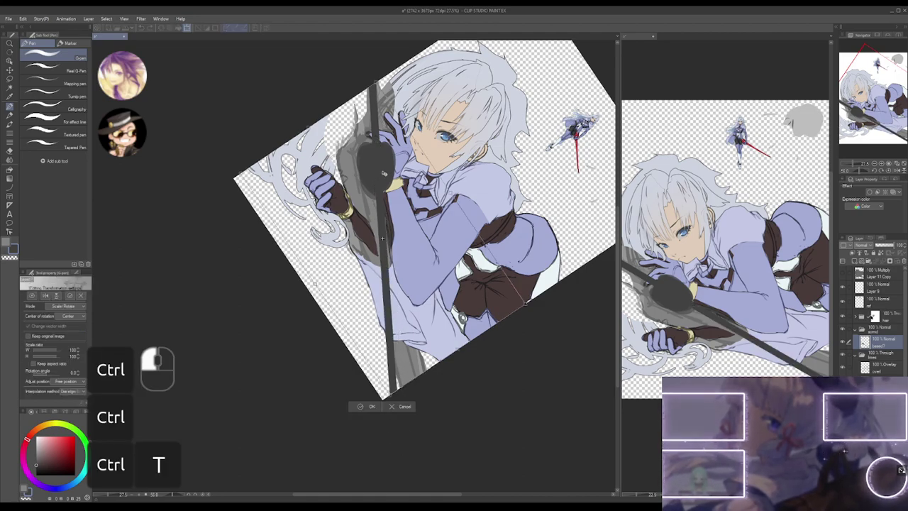
pyautogui.keyDown('alt'); pyautogui.click(376, 156); pyautogui.keyUp('alt')
pyautogui.moveTo(397, 432); pyautogui.dragTo(432, 428)
pyautogui.moveTo(410, 392); pyautogui.dragTo(408, 389)
pyautogui.press('Return')
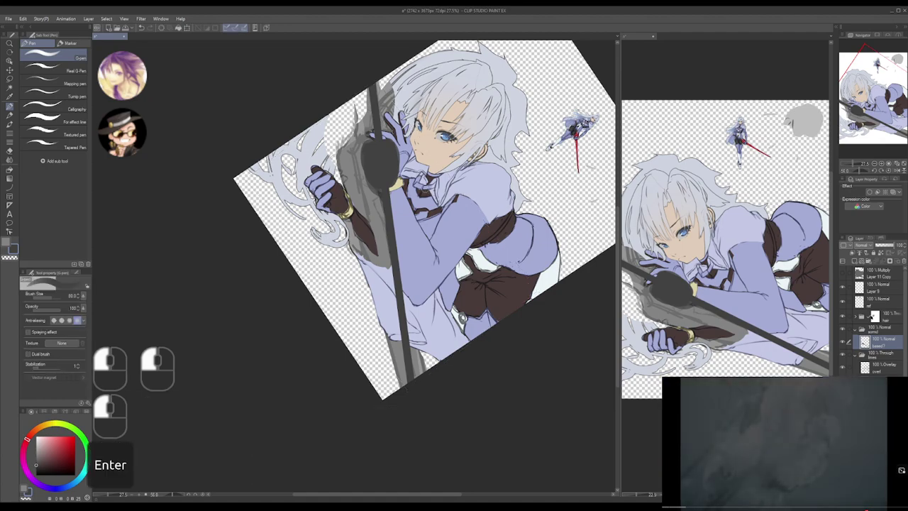
# - Lasso and erase the straight blade below the guard, clear the selection and switch to the Curve drawing tool
pyautogui.press('m')
pyautogui.moveTo(387, 186)
pyautogui.mouseDown()
pyautogui.moveTo(513, 367)
pyautogui.moveTo(394, 170)
pyautogui.mouseUp()
pyautogui.press('Delete')
pyautogui.hotkey('ctrl', 'd')
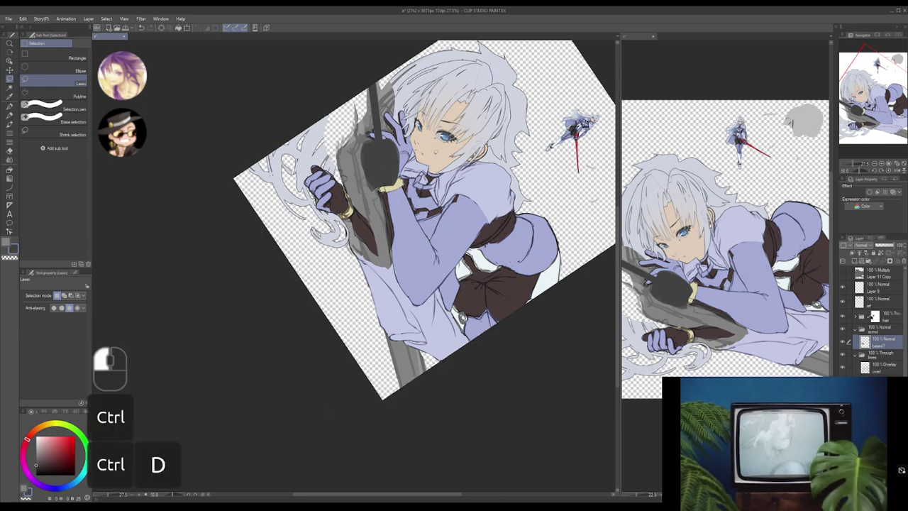
pyautogui.press('u')
# - Try curved blade strokes across the lower sword area with the Curve size raised to 40, and undo them
pyautogui.moveTo(385, 179); pyautogui.dragTo(393, 282)
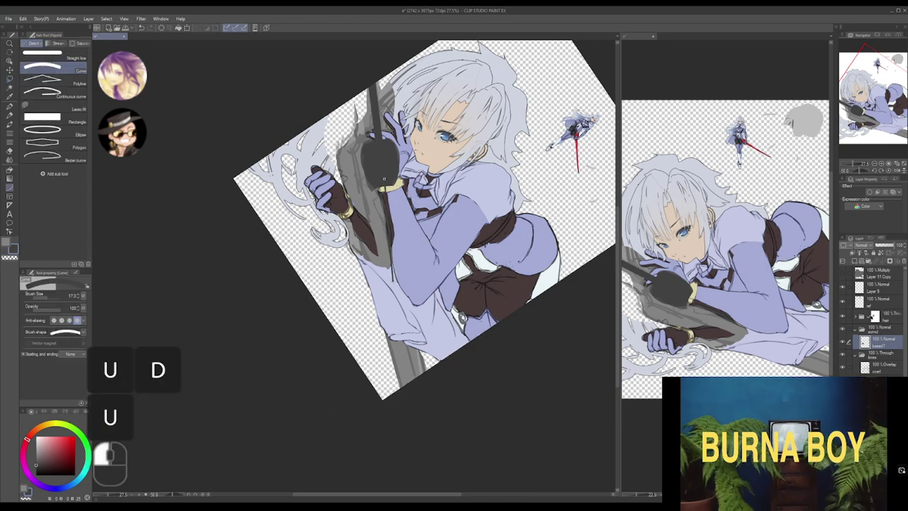
pyautogui.hotkey('ctrl', 'z')
pyautogui.press(']')
pyautogui.press(']')
pyautogui.press(']')
pyautogui.press(']')
pyautogui.moveTo(352, 212); pyautogui.dragTo(428, 297)
pyautogui.click(391, 260)
pyautogui.hotkey('ctrl', 'z')
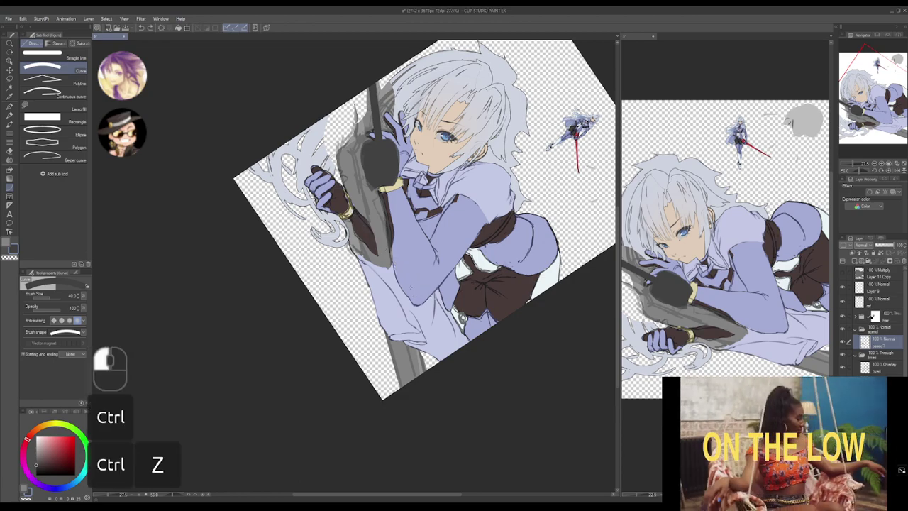
# - Try another curved blade stroke below the guard with the Curve size raised to 120, and undo it
pyautogui.press(']')
pyautogui.press(']')
pyautogui.press(']')
pyautogui.press(']')
pyautogui.press(']')
pyautogui.moveTo(351, 217); pyautogui.dragTo(411, 335)
pyautogui.click(383, 271)
pyautogui.hotkey('ctrl', 'z')
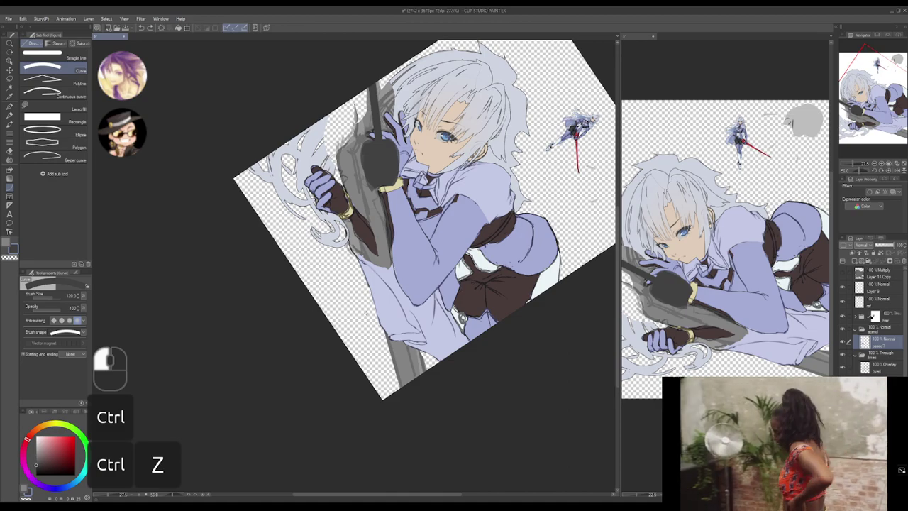
# - Set the Curve size to 100 and draw a gently curved dark grey blade from the guard past the lower canvas edge
pyautogui.press('[')
pyautogui.moveTo(381, 150); pyautogui.dragTo(447, 456)
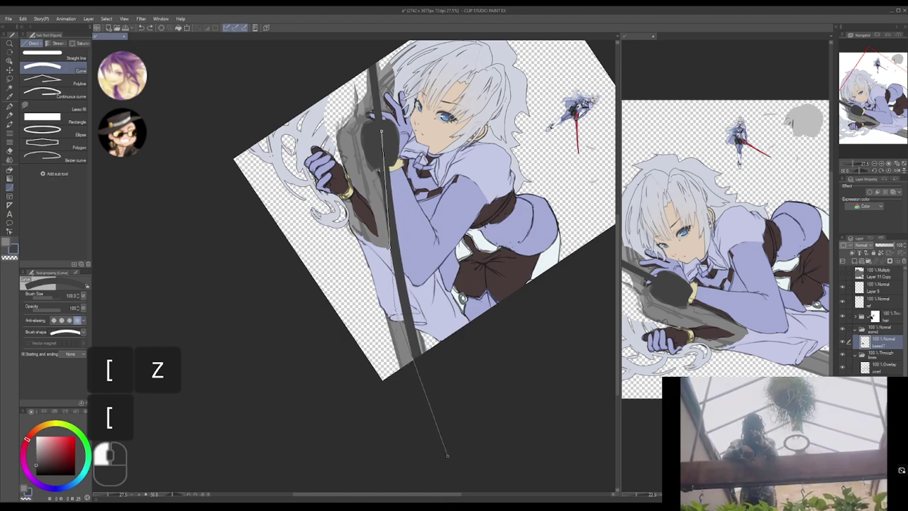
pyautogui.click(390, 260)
pyautogui.moveTo(391, 259); pyautogui.dragTo(395, 288)
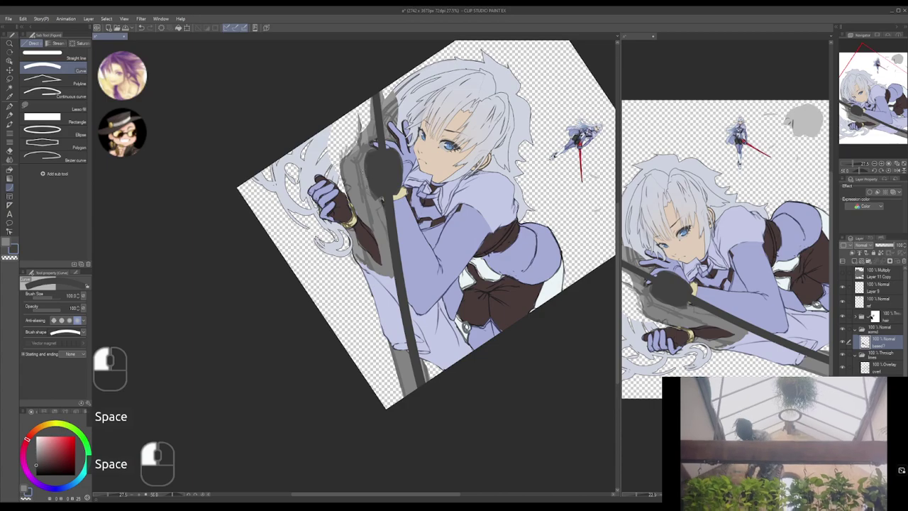
# - Add a short curved dark grey hook extending from the guard on the side facing the lower gloved hand
pyautogui.moveTo(374, 150); pyautogui.dragTo(364, 200)
pyautogui.click(355, 180)
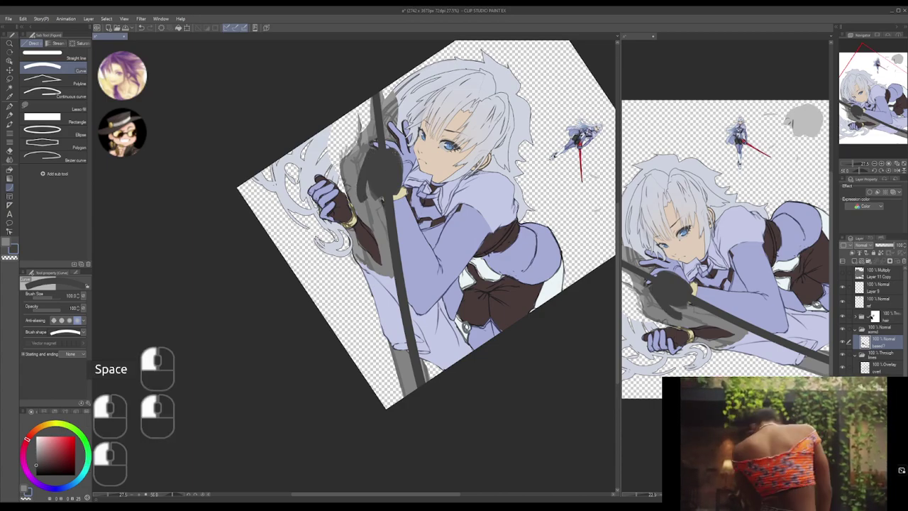
pyautogui.hotkey('ctrl', 'z')
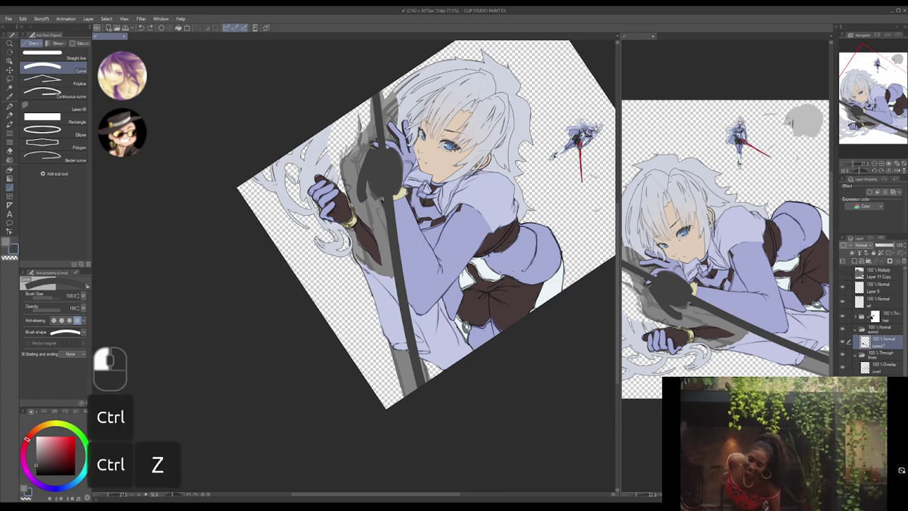
# - Draw a second long curve from the hook's end past the lower canvas edge beside the blade, and switch to the transparent colour
pyautogui.moveTo(382, 201); pyautogui.dragTo(388, 165)
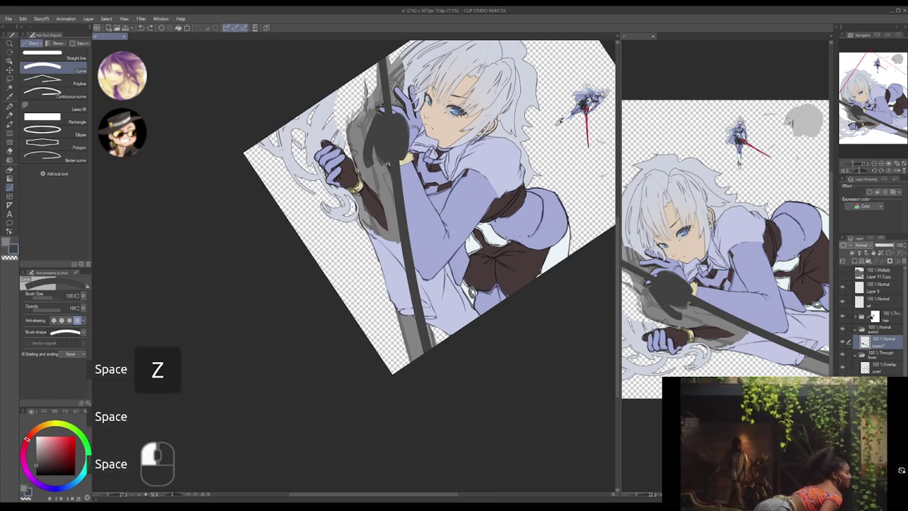
pyautogui.moveTo(371, 162); pyautogui.dragTo(455, 404)
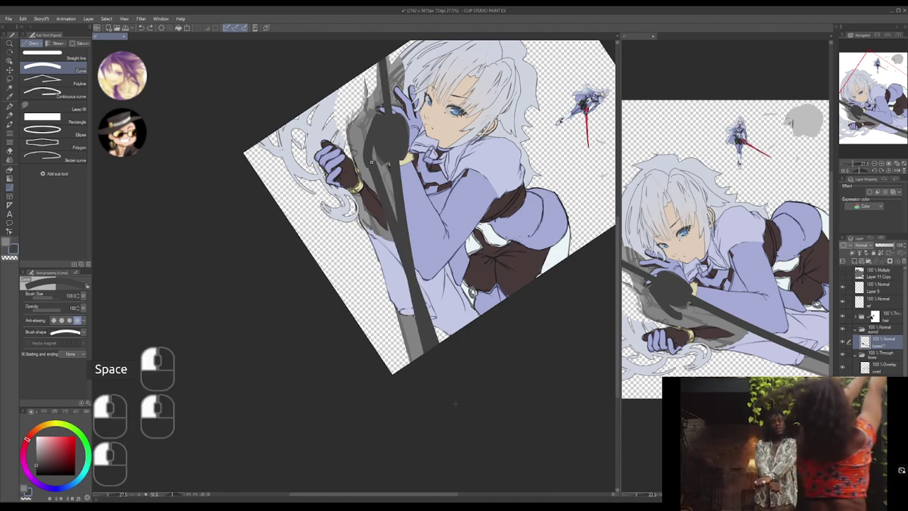
pyautogui.click(431, 406)
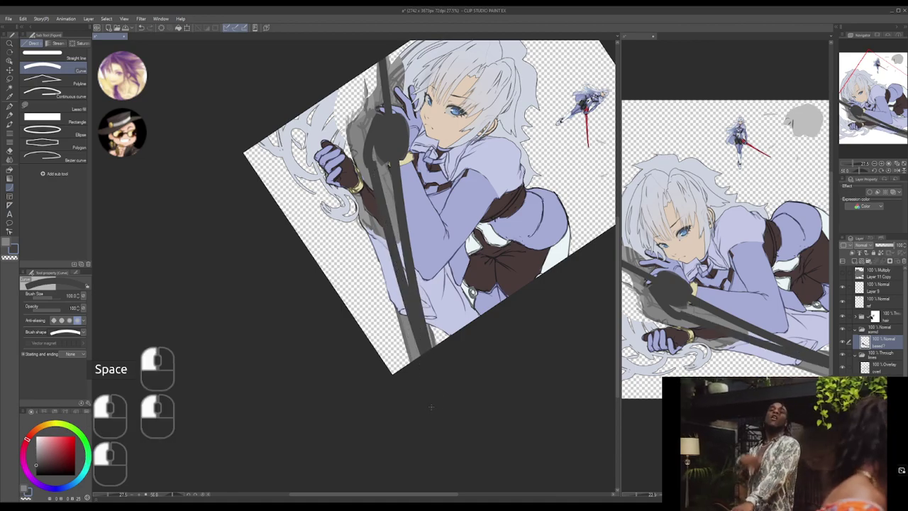
pyautogui.press('c')
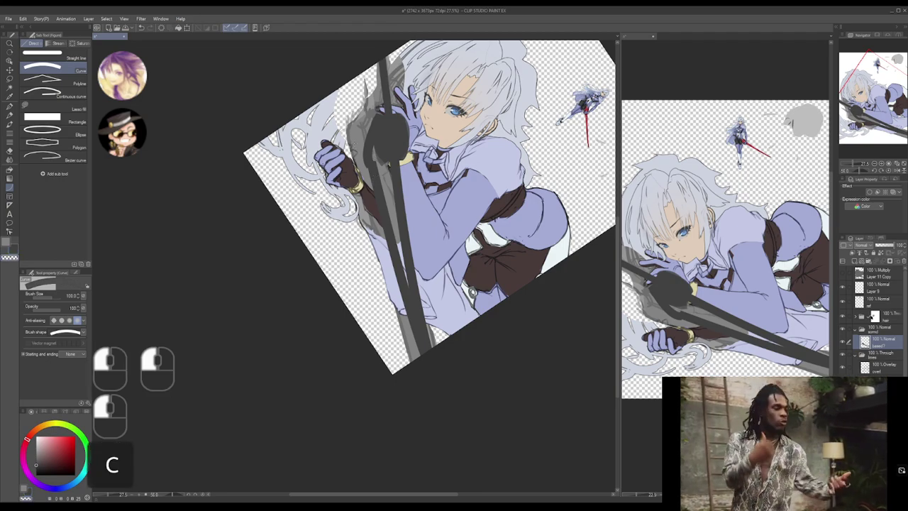
# - Trim the second dark grey curve beside the blade to a thin strip with transparent curves running from the guard past the canvas edge
pyautogui.click(389, 166)
pyautogui.moveTo(412, 419); pyautogui.dragTo(367, 154)
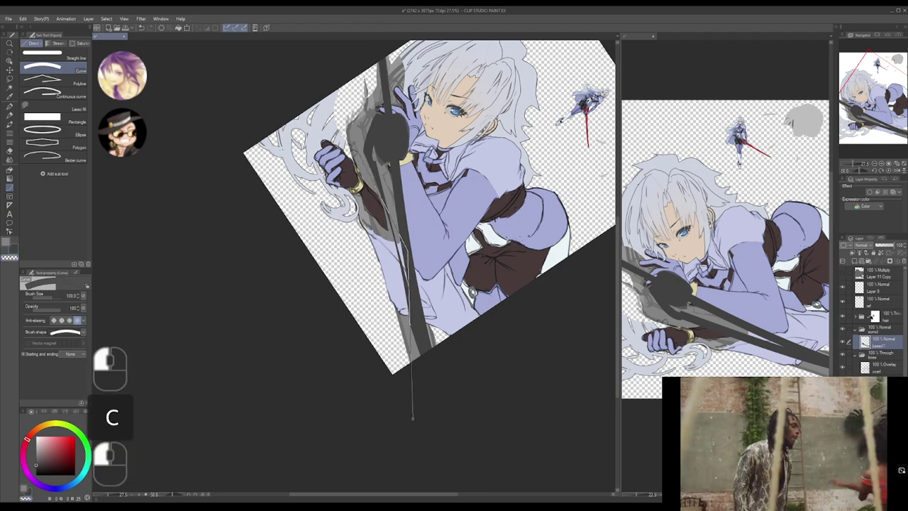
pyautogui.click(399, 282)
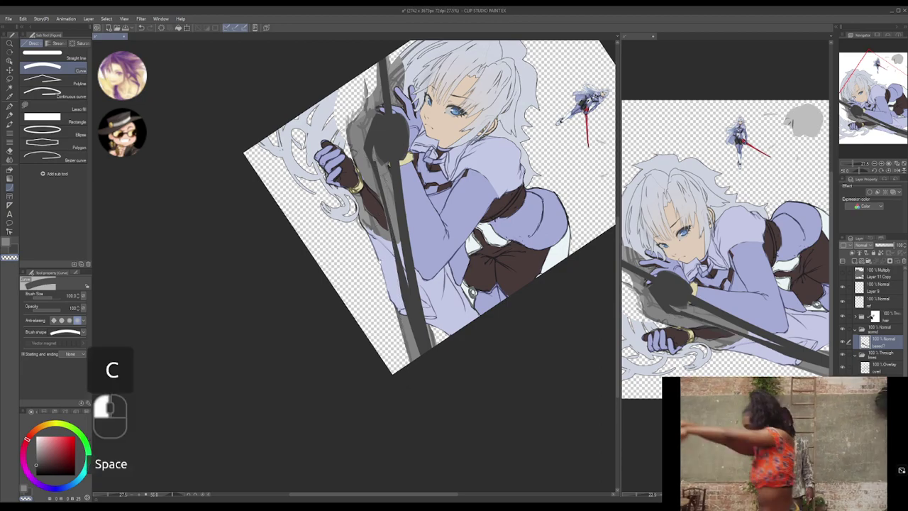
pyautogui.moveTo(392, 407); pyautogui.dragTo(387, 382)
pyautogui.moveTo(424, 424); pyautogui.dragTo(428, 423)
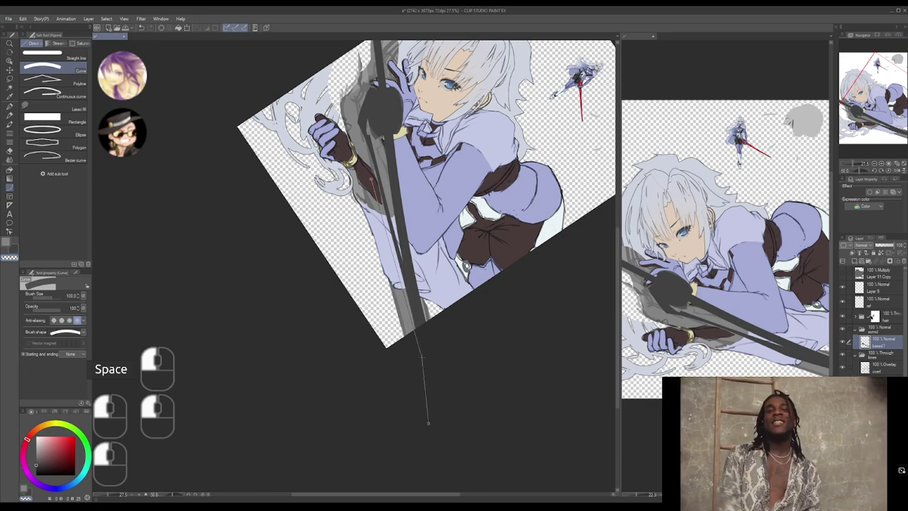
pyautogui.click(422, 361)
pyautogui.moveTo(379, 93)
pyautogui.mouseDown()
pyautogui.moveTo(366, 229)
pyautogui.moveTo(370, 213)
pyautogui.mouseUp()
# - Paint a dark grey pointed prong on the guard beside the handle with the G-pen, undoing the stray strokes
pyautogui.press('p')
pyautogui.hotkey('ctrl', 'z')
pyautogui.press('x')
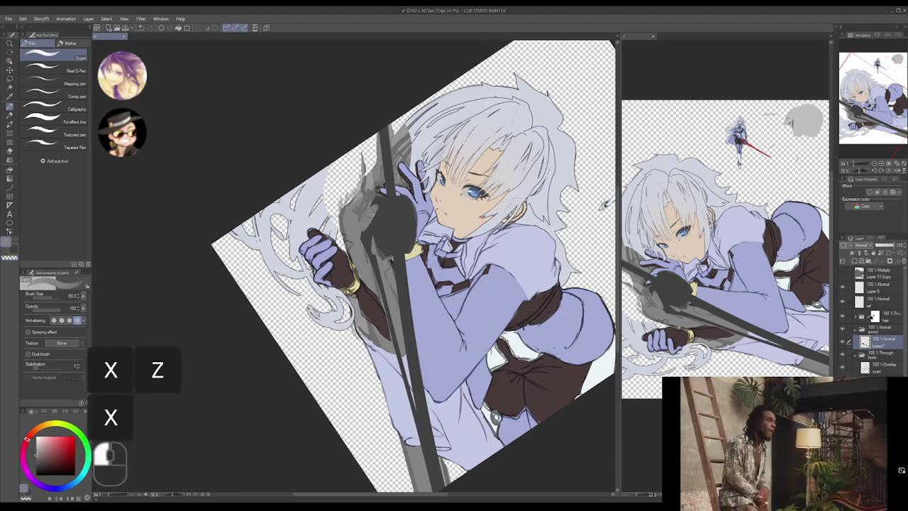
pyautogui.hotkey('ctrl', 'z')
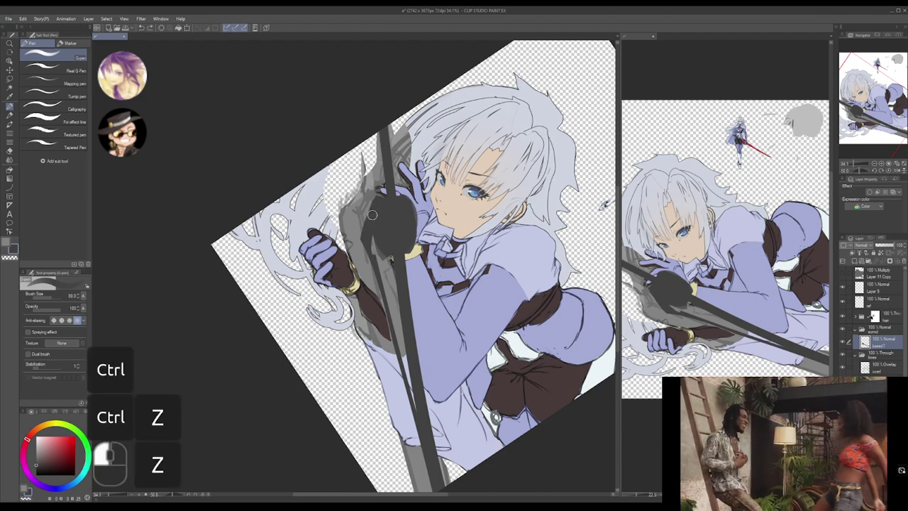
pyautogui.moveTo(375, 208)
pyautogui.mouseDown()
pyautogui.moveTo(362, 187)
pyautogui.moveTo(361, 203)
pyautogui.moveTo(366, 163)
pyautogui.moveTo(366, 229)
pyautogui.moveTo(366, 170)
pyautogui.moveTo(362, 218)
pyautogui.mouseUp()
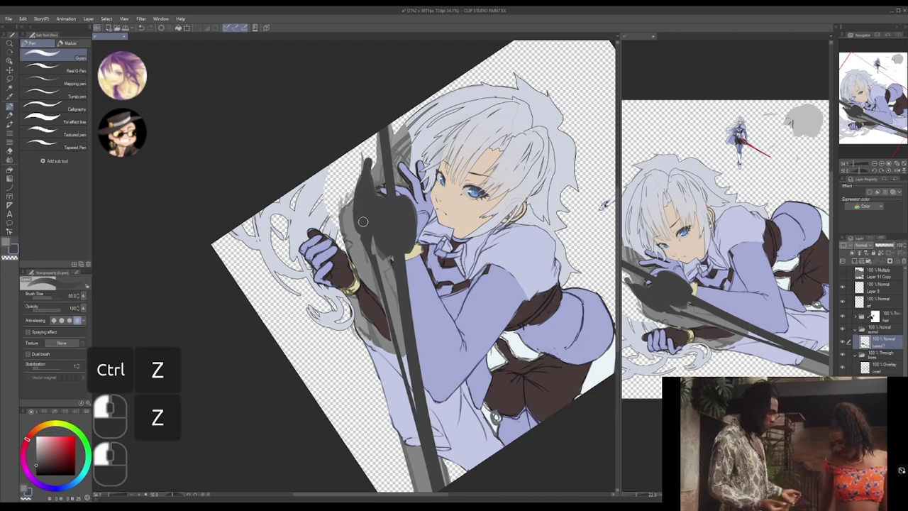
pyautogui.moveTo(354, 178)
pyautogui.mouseDown()
pyautogui.moveTo(370, 170)
pyautogui.moveTo(357, 213)
pyautogui.moveTo(356, 192)
pyautogui.moveTo(363, 205)
pyautogui.mouseUp()
# - Carve the prong into a slimmer curved point with transparent strokes along its tip and the side facing the handle
pyautogui.press('c')
pyautogui.moveTo(356, 152)
pyautogui.mouseDown()
pyautogui.moveTo(364, 166)
pyautogui.moveTo(366, 152)
pyautogui.mouseUp()
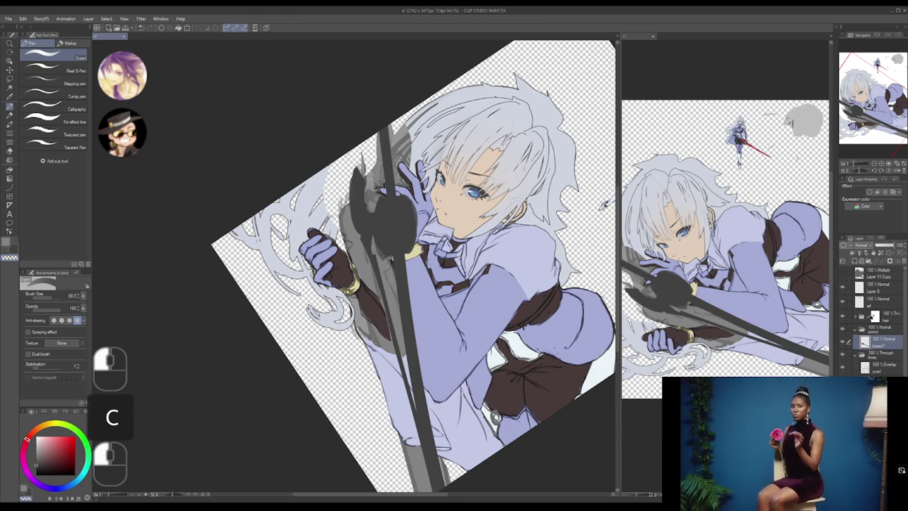
pyautogui.moveTo(374, 186)
pyautogui.mouseDown()
pyautogui.moveTo(369, 172)
pyautogui.moveTo(368, 194)
pyautogui.moveTo(379, 153)
pyautogui.moveTo(373, 114)
pyautogui.moveTo(372, 176)
pyautogui.moveTo(374, 162)
pyautogui.mouseUp()
pyautogui.press('c')
pyautogui.press('c')
# - Narrow the main blade by erasing straight segments along its edge facing the sleeve, from the guard to the canvas edge
pyautogui.press('space')
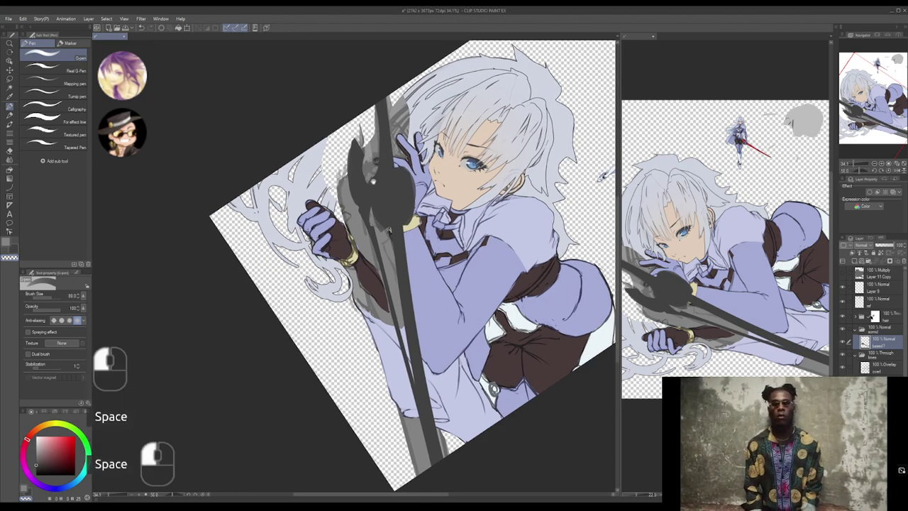
pyautogui.moveTo(376, 276); pyautogui.dragTo(371, 249)
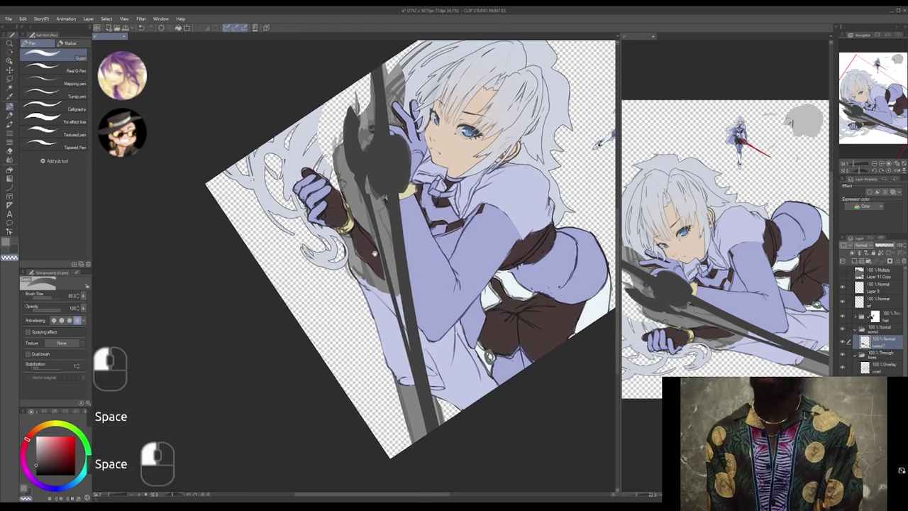
pyautogui.click(400, 198)
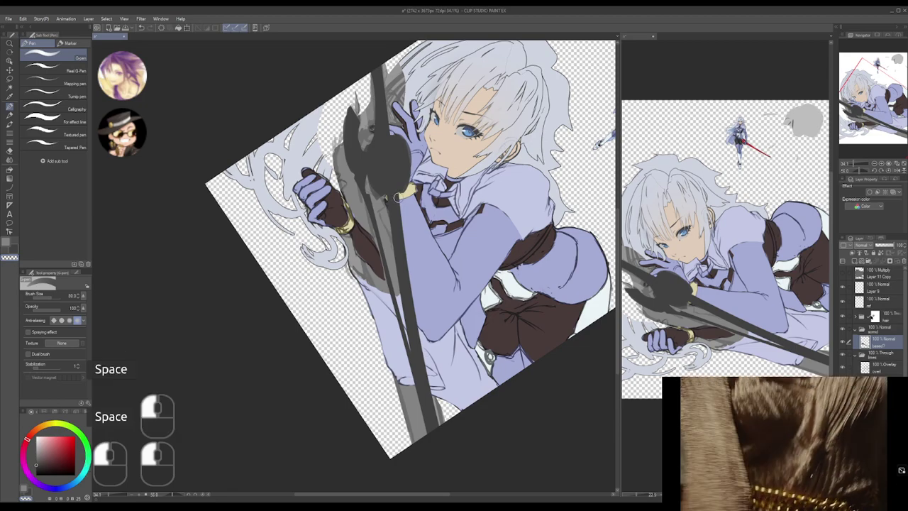
pyautogui.keyDown('shift'); pyautogui.click(420, 360); pyautogui.keyUp('shift')
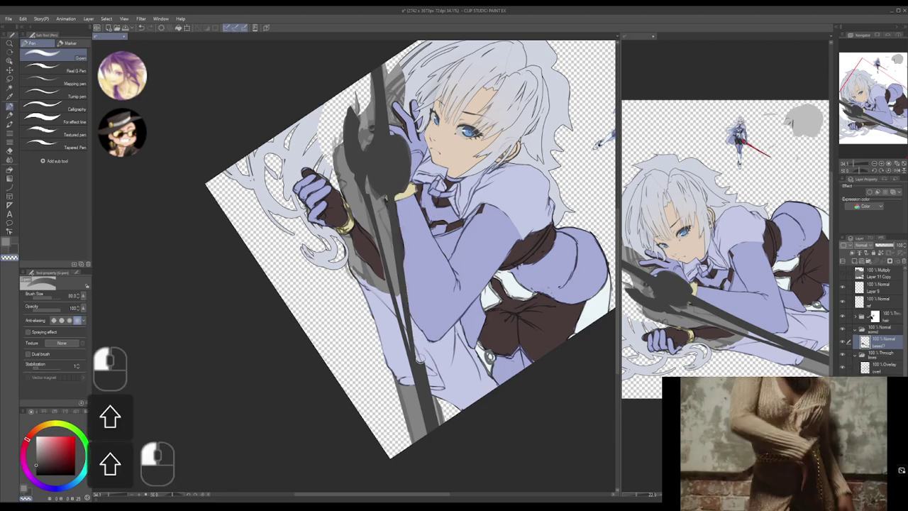
pyautogui.keyDown('shift'); pyautogui.click(438, 444); pyautogui.keyUp('shift')
# - Carve the rounded ornament into the guard and spiral grooves into the handle with transparent strokes, redoing poor ones, and save the file
pyautogui.press('space')
pyautogui.moveTo(406, 268); pyautogui.dragTo(407, 289)
pyautogui.moveTo(360, 176); pyautogui.dragTo(365, 215)
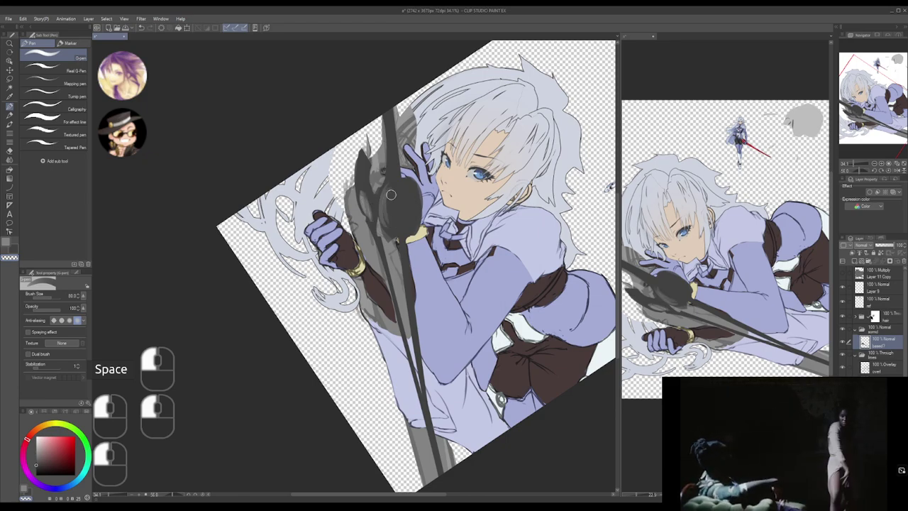
pyautogui.hotkey('ctrl', 'z')
pyautogui.hotkey('ctrl', 'z')
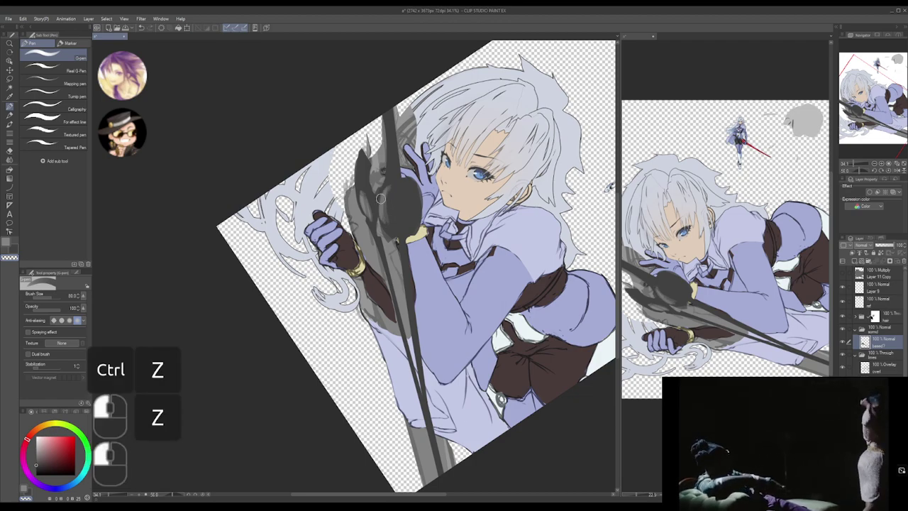
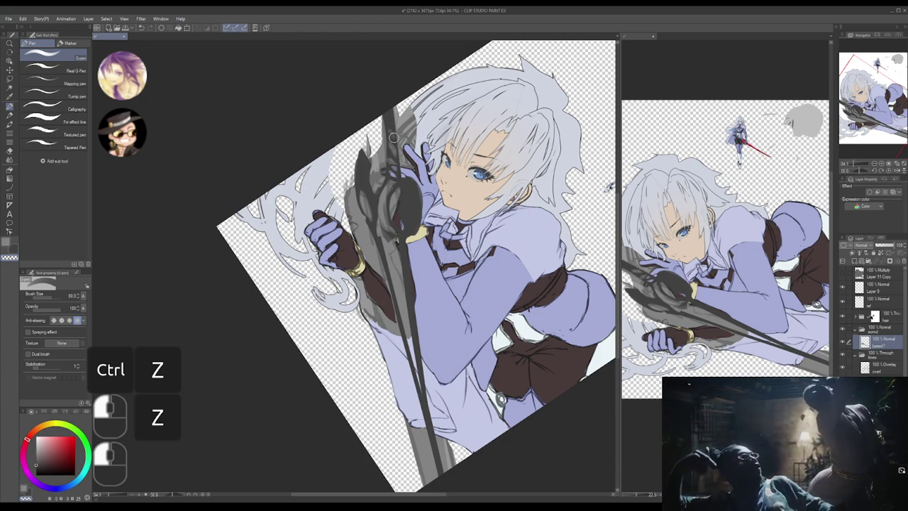
pyautogui.press('ctrl')
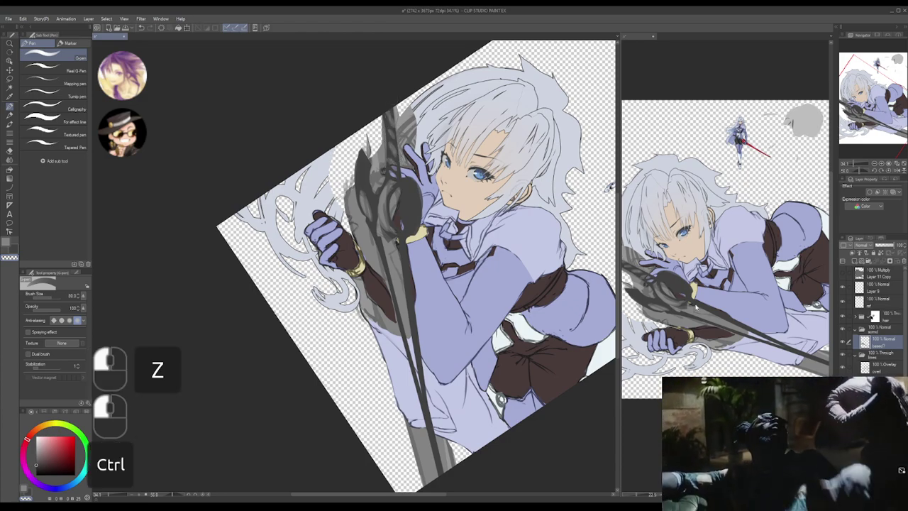
pyautogui.hotkey('ctrl', 's')
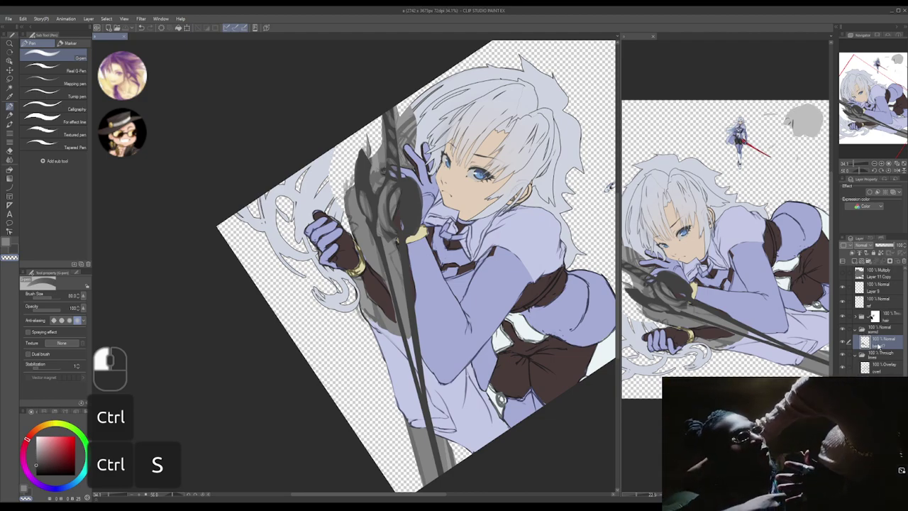
# - Add a new layer named "fill" and move it directly beneath the based? layer in the sword folder
pyautogui.hotkey('ctrl', 'shift', 'n')
pyautogui.press('F2')
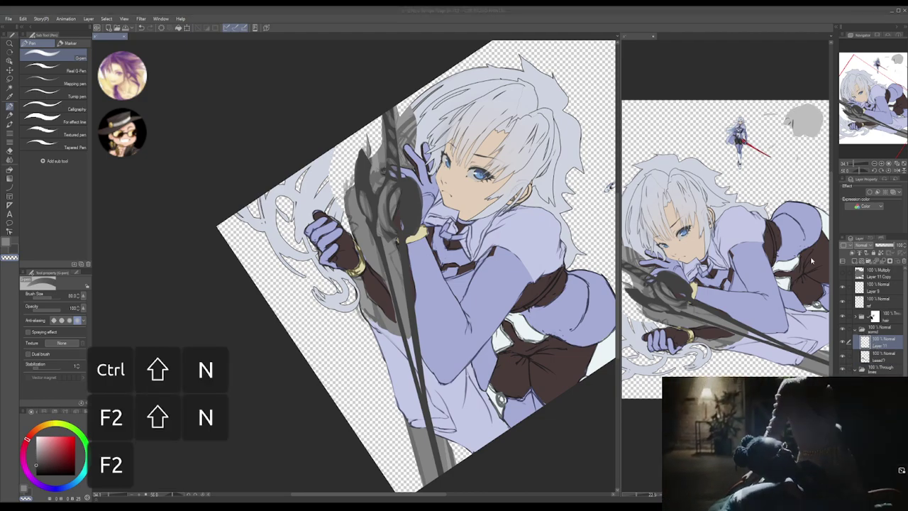
pyautogui.write('fill')
pyautogui.press('Return')
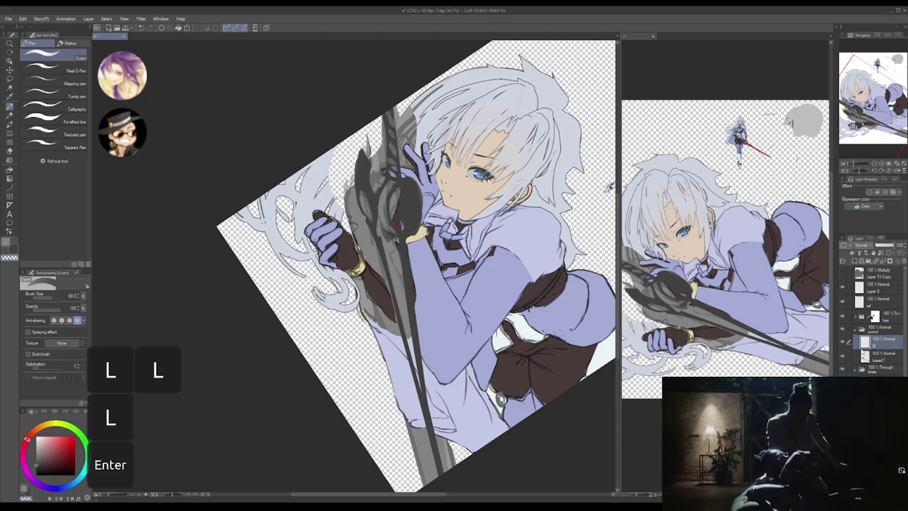
pyautogui.moveTo(858, 353); pyautogui.dragTo(879, 371)
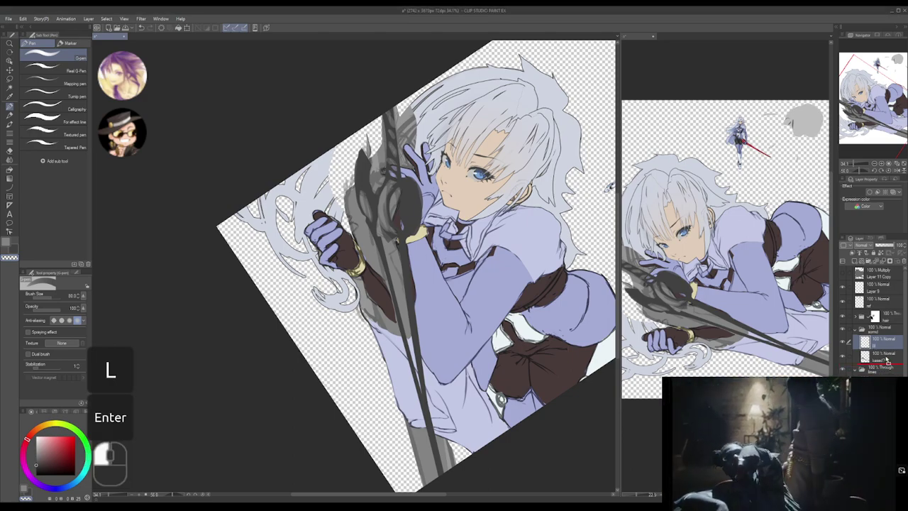
pyautogui.moveTo(886, 362); pyautogui.dragTo(886, 359)
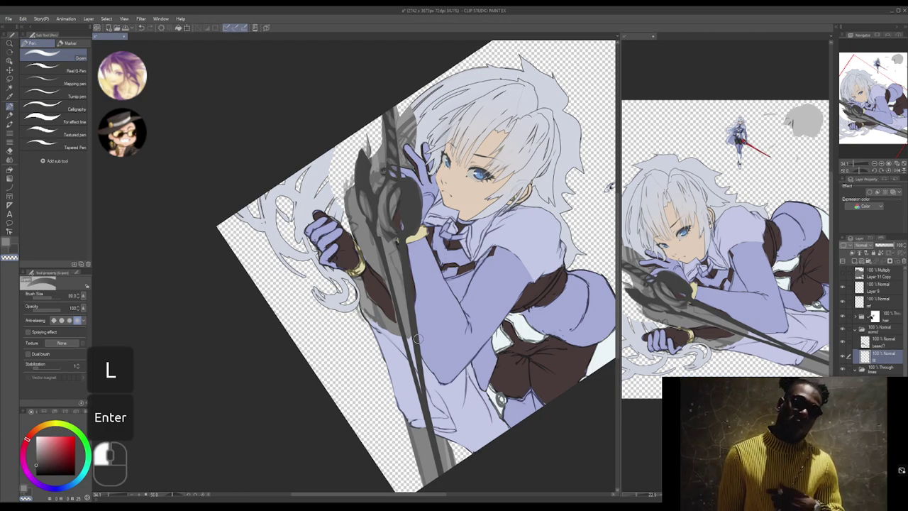
# - Lasso the sword area along the blade's outer edge up to the guard prong, and correct the selection along the blade
pyautogui.press('m')
pyautogui.moveTo(444, 479)
pyautogui.mouseDown()
pyautogui.moveTo(537, 209)
pyautogui.moveTo(393, 90)
pyautogui.moveTo(369, 166)
pyautogui.mouseUp()
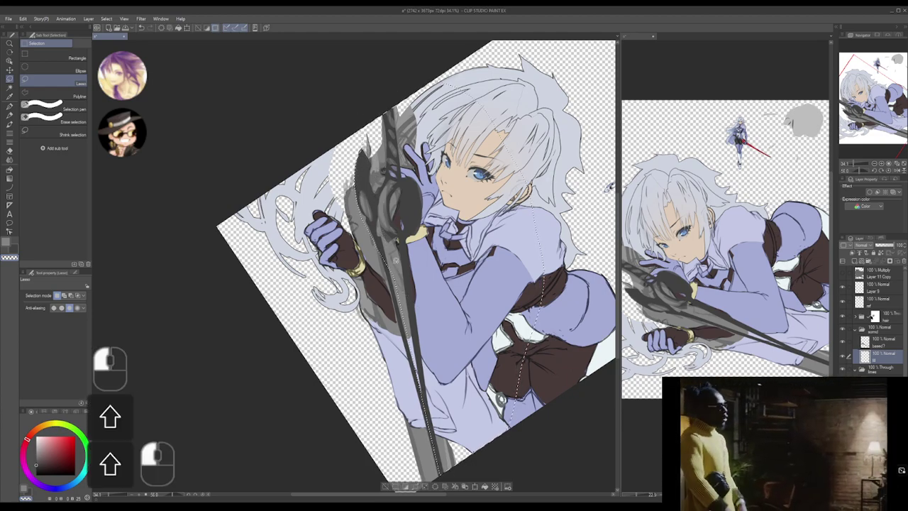
pyautogui.moveTo(406, 324); pyautogui.dragTo(385, 273)
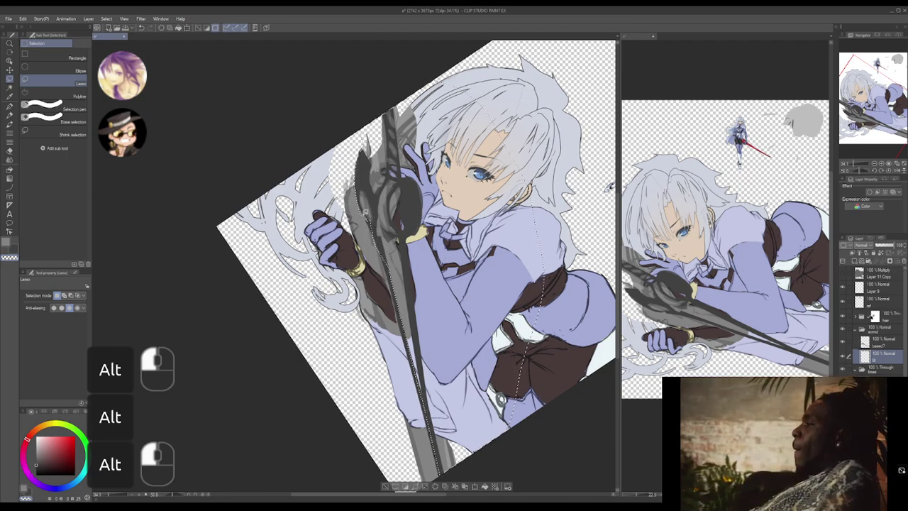
# - Refine the selection around the gap between the guard prong and the handle and along the handle's top
pyautogui.moveTo(389, 155)
pyautogui.mouseDown()
pyautogui.moveTo(363, 165)
pyautogui.moveTo(362, 181)
pyautogui.mouseUp()
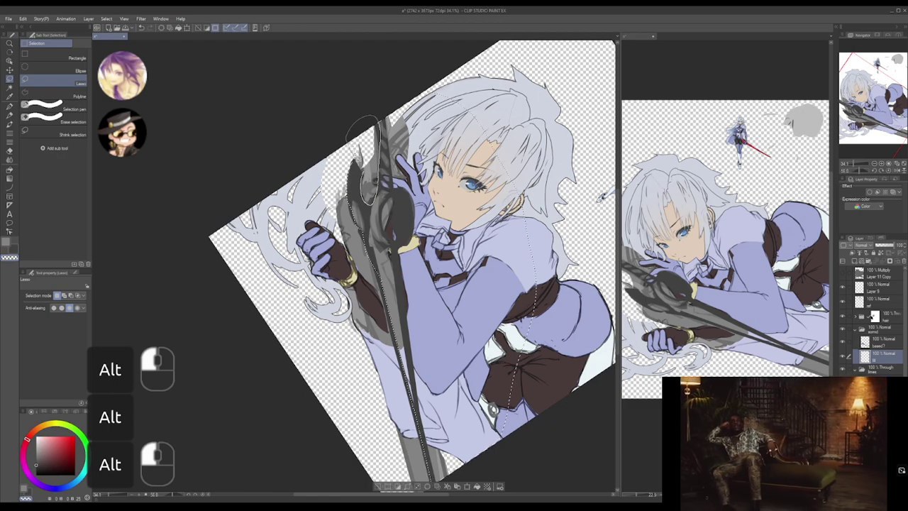
pyautogui.press('shift')
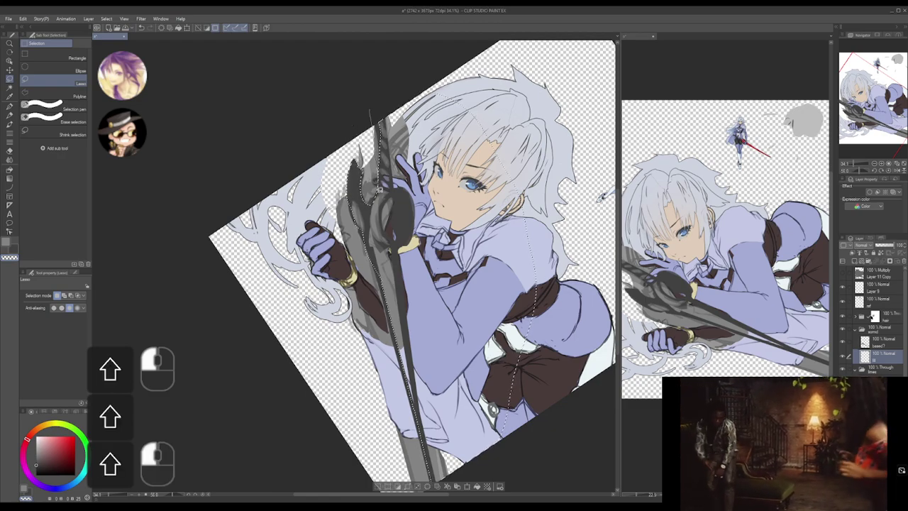
pyautogui.hotkey('ctrl', 'z')
pyautogui.moveTo(379, 127); pyautogui.dragTo(380, 186)
pyautogui.moveTo(402, 120); pyautogui.dragTo(384, 116)
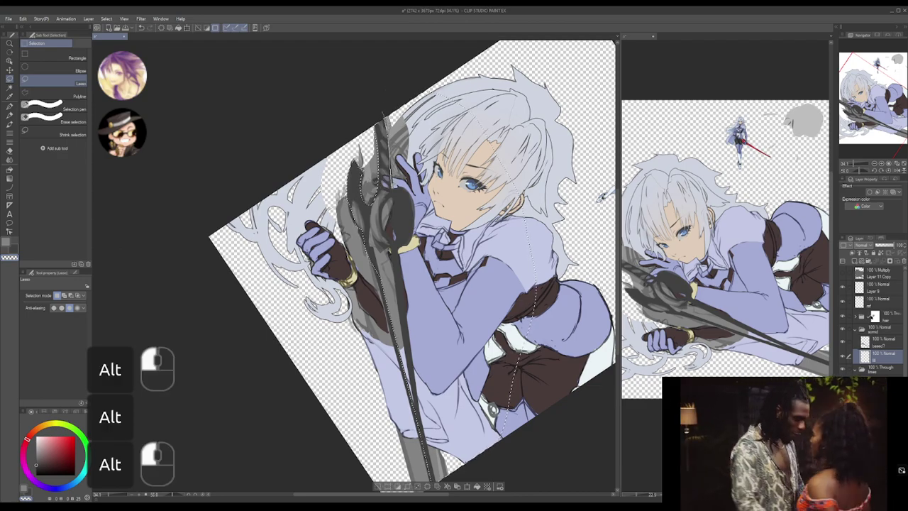
# - Subtract the hair, raised hand and body areas from the selection along the handle, round guard and blade
pyautogui.moveTo(391, 175); pyautogui.dragTo(454, 81)
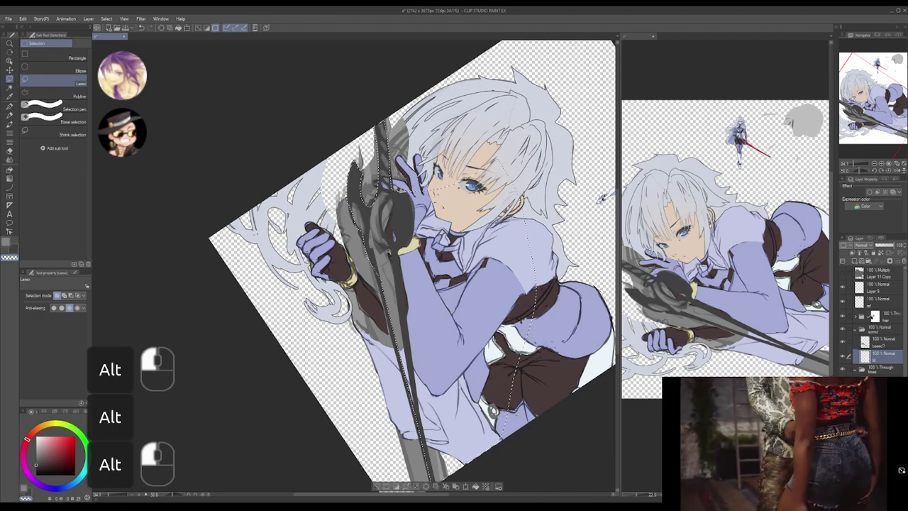
pyautogui.moveTo(411, 202)
pyautogui.mouseDown()
pyautogui.moveTo(412, 226)
pyautogui.moveTo(499, 237)
pyautogui.moveTo(515, 186)
pyautogui.mouseUp()
pyautogui.moveTo(453, 241)
pyautogui.mouseDown()
pyautogui.moveTo(464, 180)
pyautogui.moveTo(419, 190)
pyautogui.moveTo(496, 127)
pyautogui.moveTo(542, 352)
pyautogui.moveTo(456, 420)
pyautogui.mouseUp()
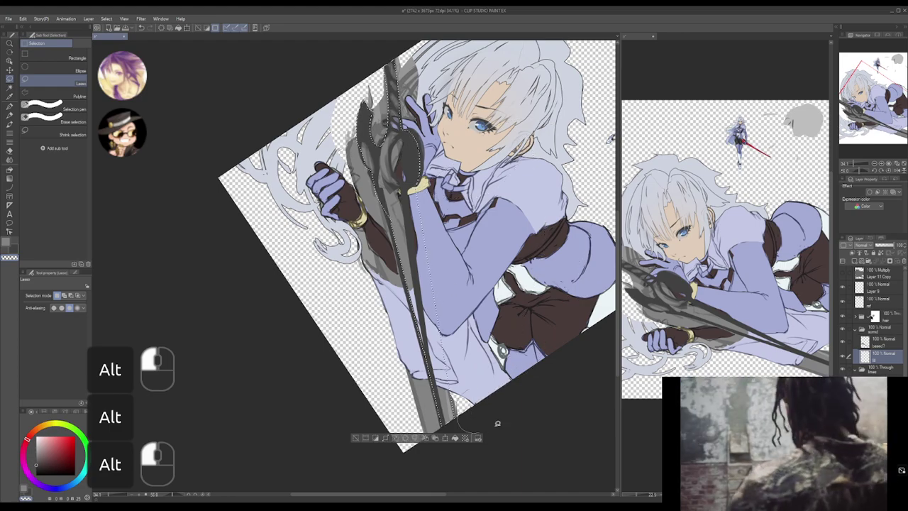
# - Fill the sword selection on the fill layer with a lighter grey foreground-to-background gradient and deselect
pyautogui.moveTo(471, 238); pyautogui.dragTo(451, 285)
pyautogui.press('g')
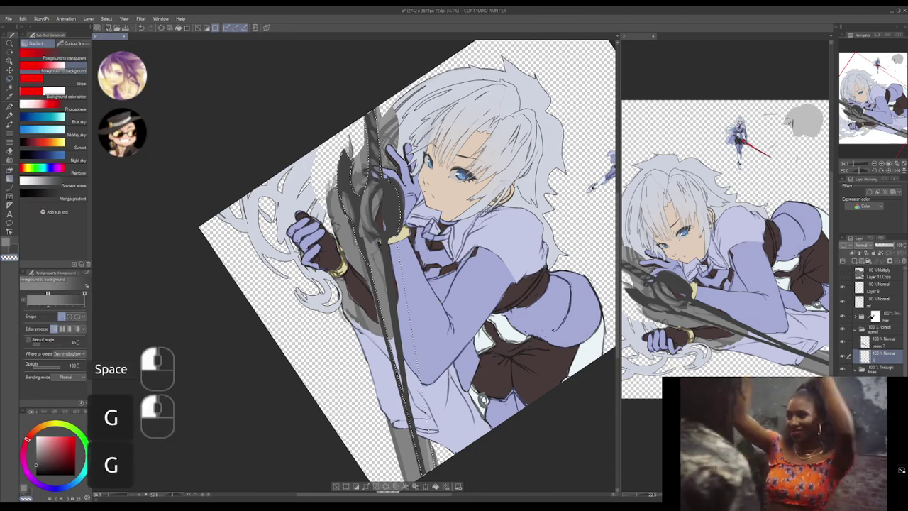
pyautogui.moveTo(404, 262); pyautogui.dragTo(395, 275)
pyautogui.press('x')
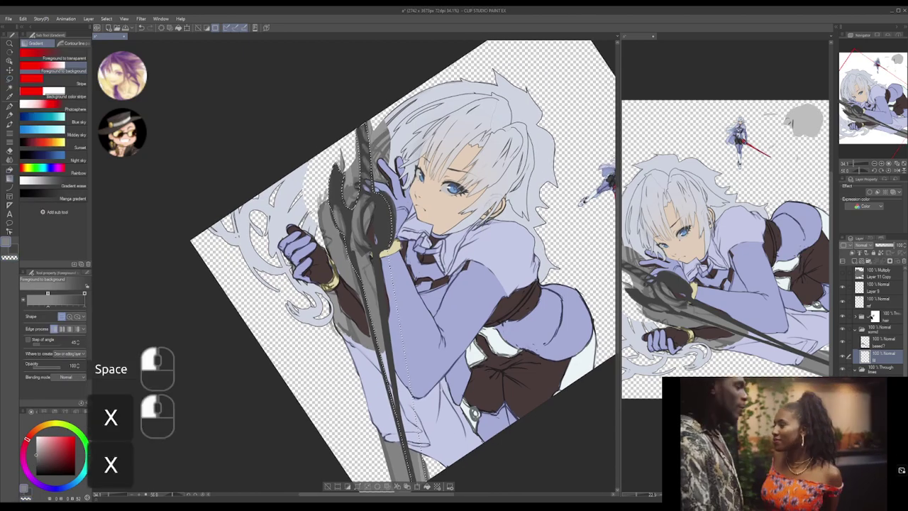
pyautogui.moveTo(370, 254); pyautogui.dragTo(374, 188)
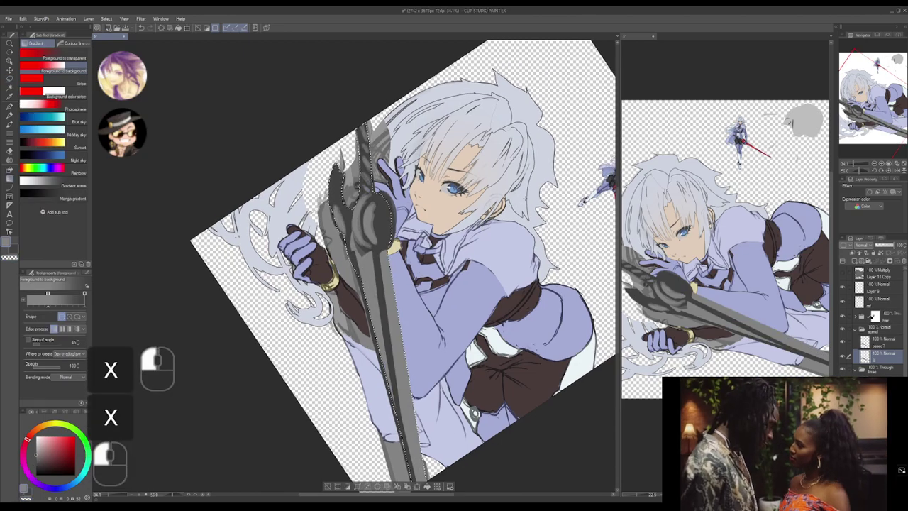
pyautogui.moveTo(434, 294); pyautogui.dragTo(479, 235)
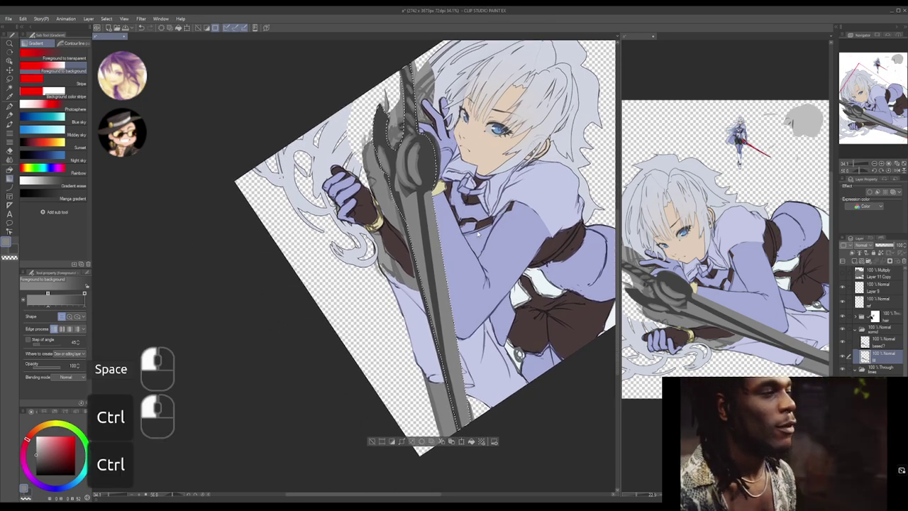
pyautogui.hotkey('ctrl', 'd')
# - Lasso the grey fill spilling past the blade's edge next to the body, delete it from the fill layer, deselect and save
pyautogui.moveTo(479, 235); pyautogui.dragTo(469, 251)
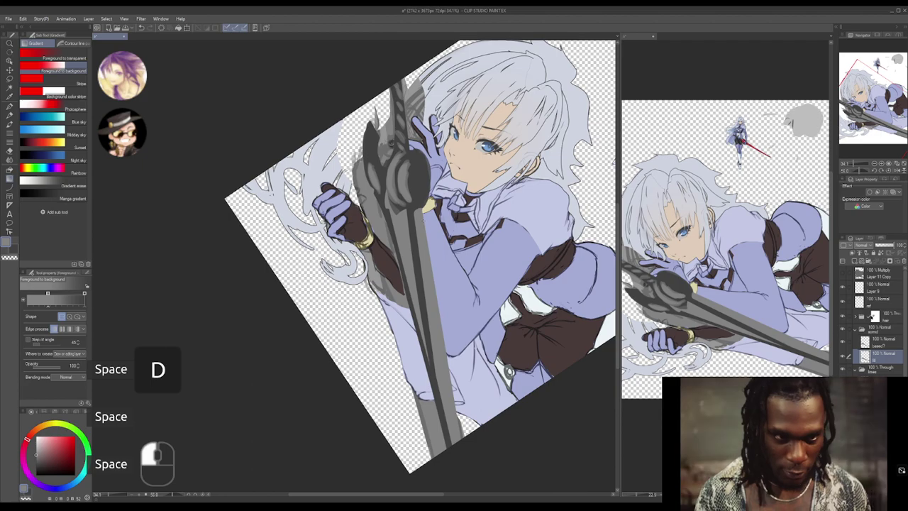
pyautogui.press('m')
pyautogui.press('m')
pyautogui.moveTo(421, 205); pyautogui.dragTo(478, 386)
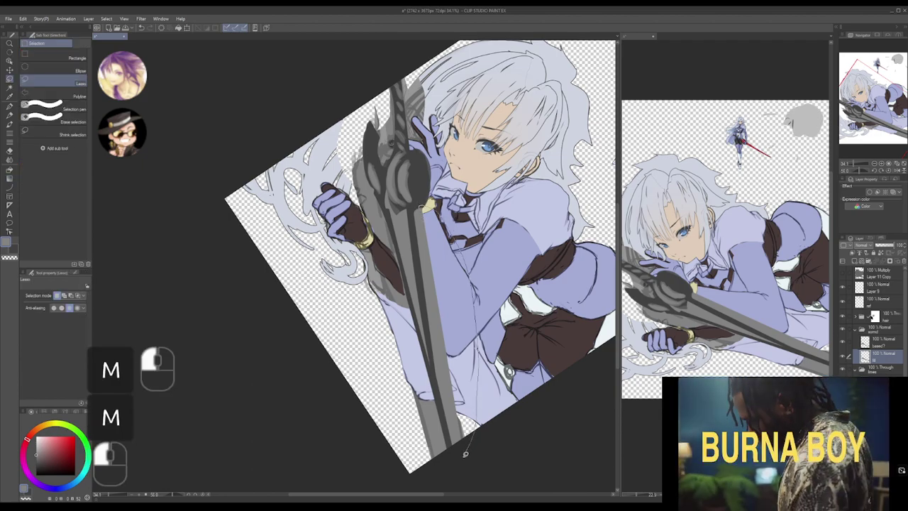
pyautogui.moveTo(462, 457); pyautogui.dragTo(463, 454)
pyautogui.press('shift')
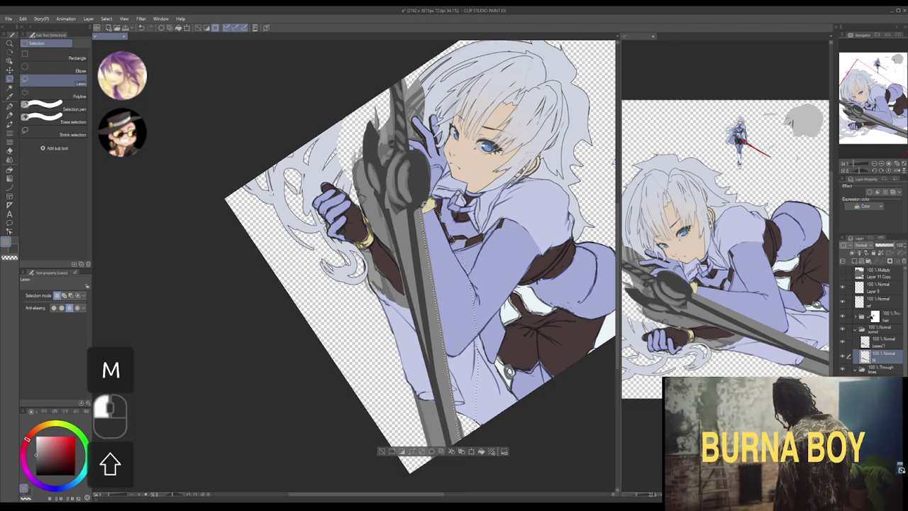
pyautogui.click(423, 203)
pyautogui.moveTo(442, 215); pyautogui.dragTo(466, 383)
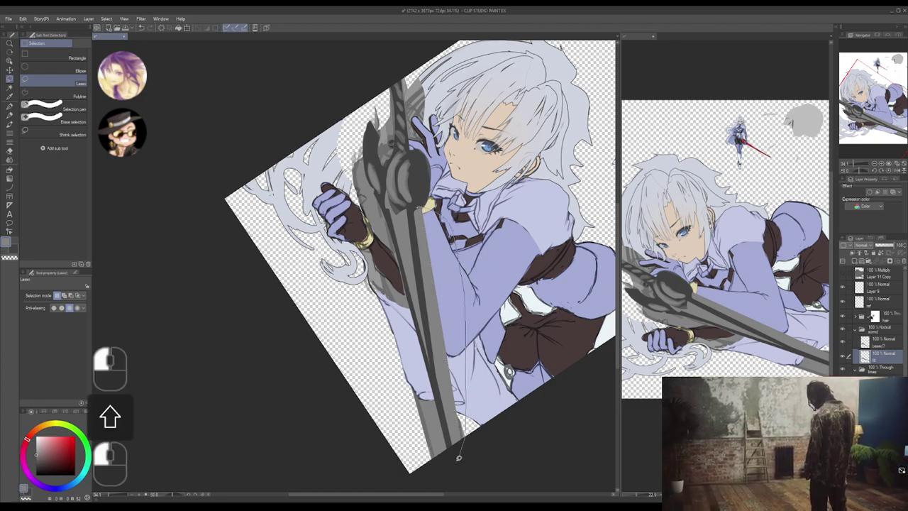
pyautogui.moveTo(458, 461); pyautogui.dragTo(460, 456)
pyautogui.press('Delete')
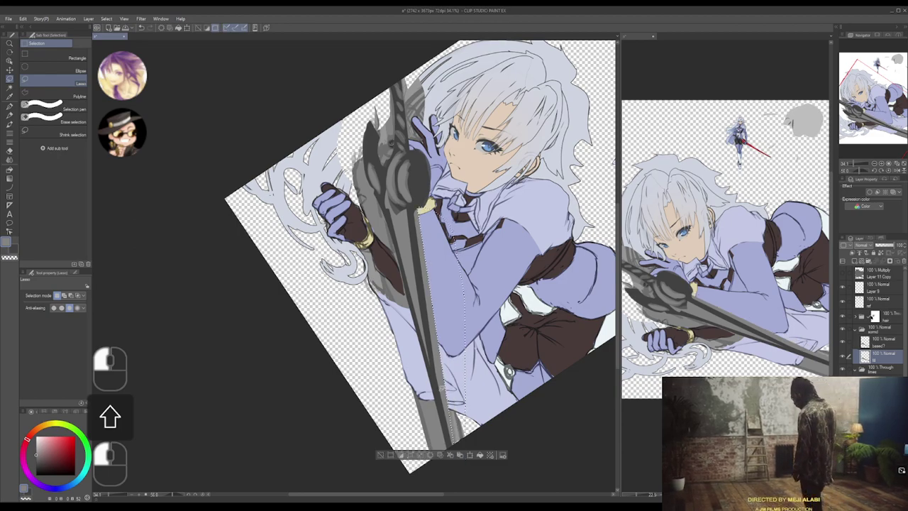
pyautogui.hotkey('ctrl', 'd')
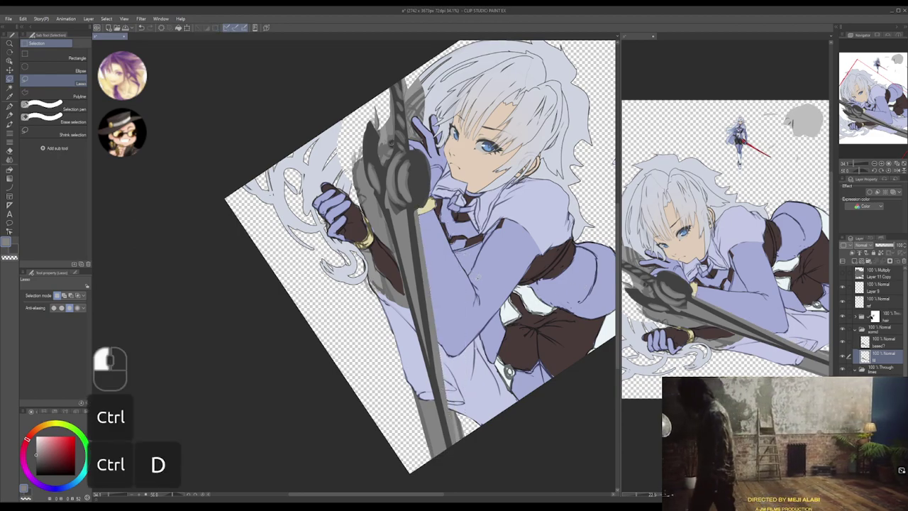
pyautogui.hotkey('ctrl', 's')
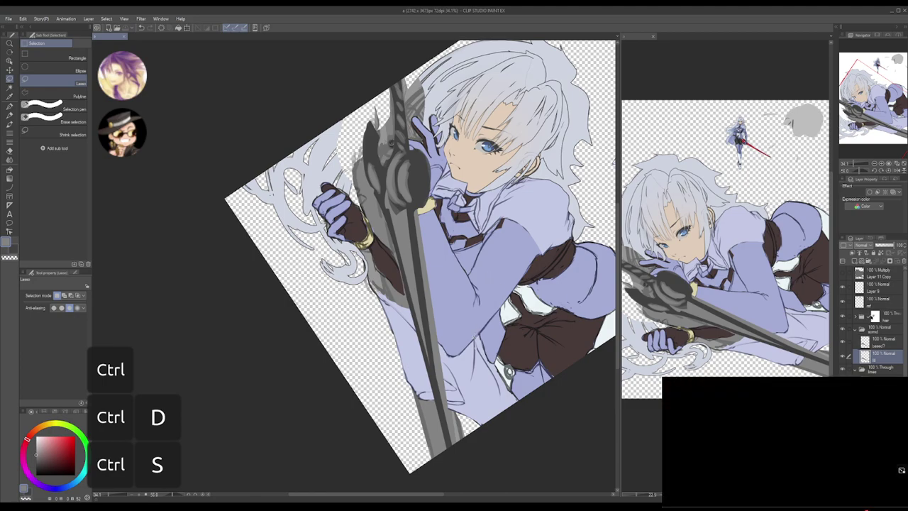
# - Make the sword's fill layer active beneath the based? layer and lock its transparent pixels
pyautogui.moveTo(611, 160); pyautogui.dragTo(614, 186)
pyautogui.moveTo(614, 185); pyautogui.dragTo(500, 133)
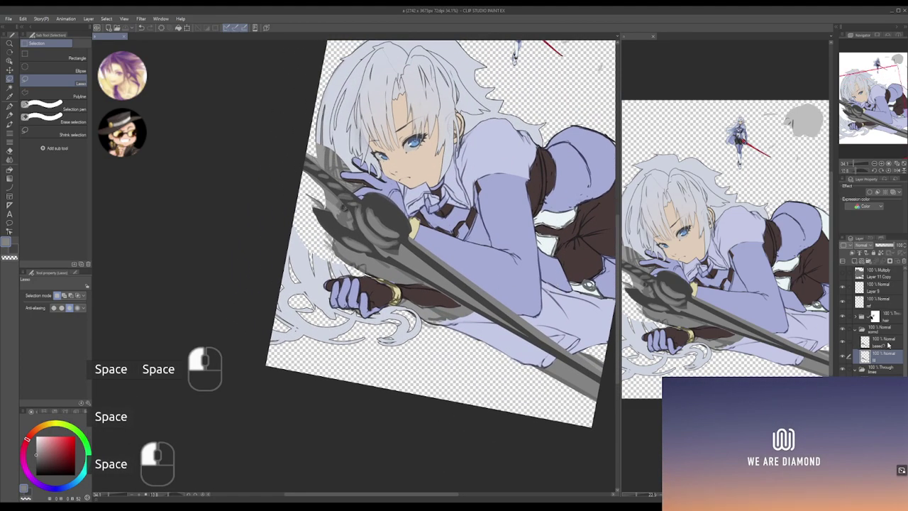
pyautogui.click(888, 344)
pyautogui.moveTo(335, 208); pyautogui.dragTo(369, 243)
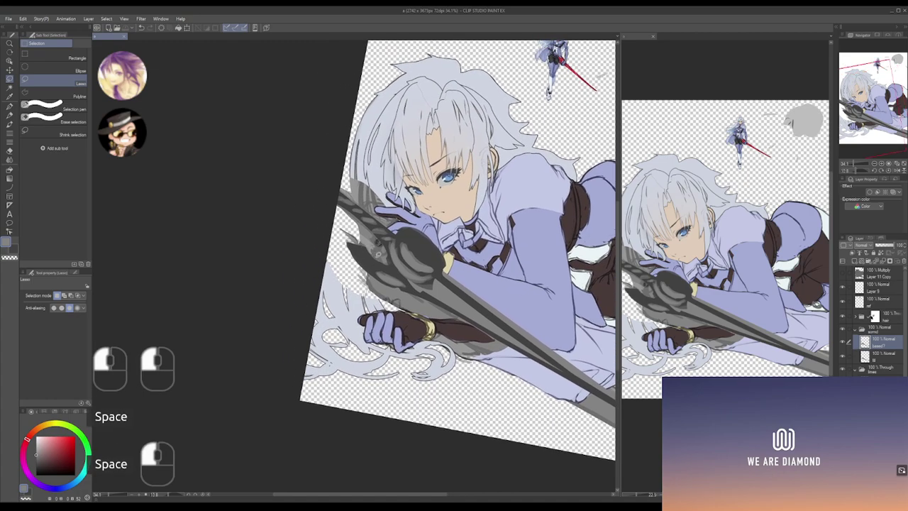
pyautogui.moveTo(429, 254); pyautogui.dragTo(395, 255)
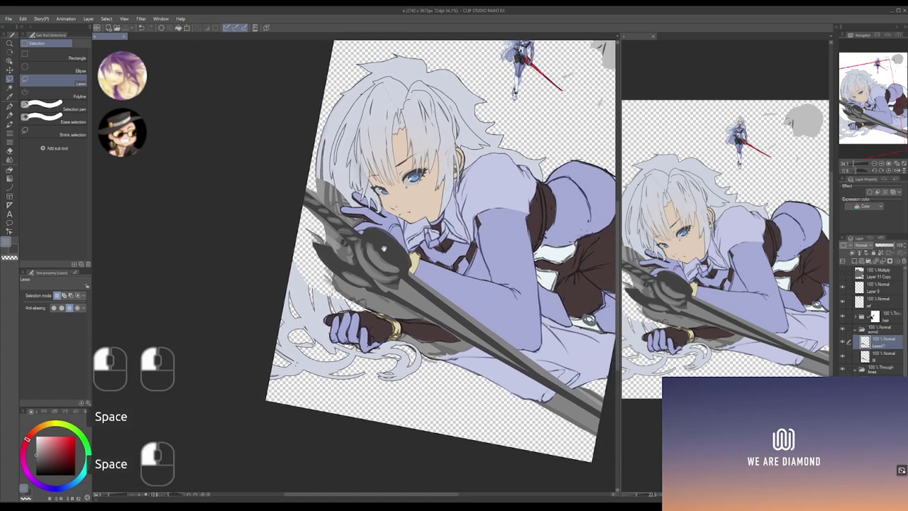
pyautogui.click(881, 358)
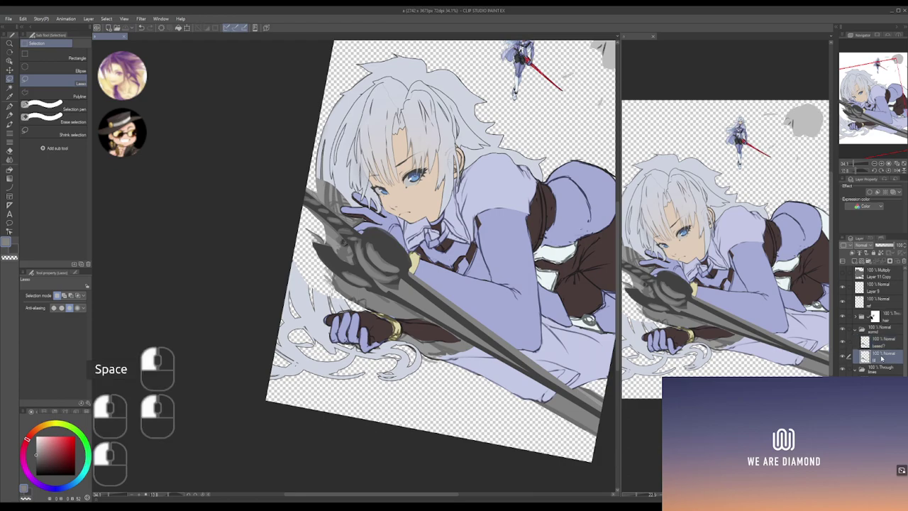
pyautogui.click(881, 347)
pyautogui.click(877, 358)
pyautogui.press('ctrl')
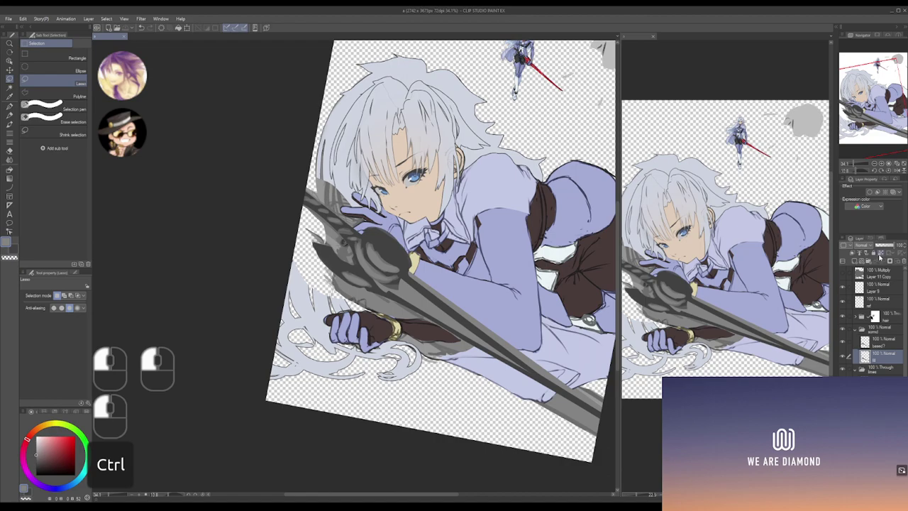
pyautogui.click(881, 254)
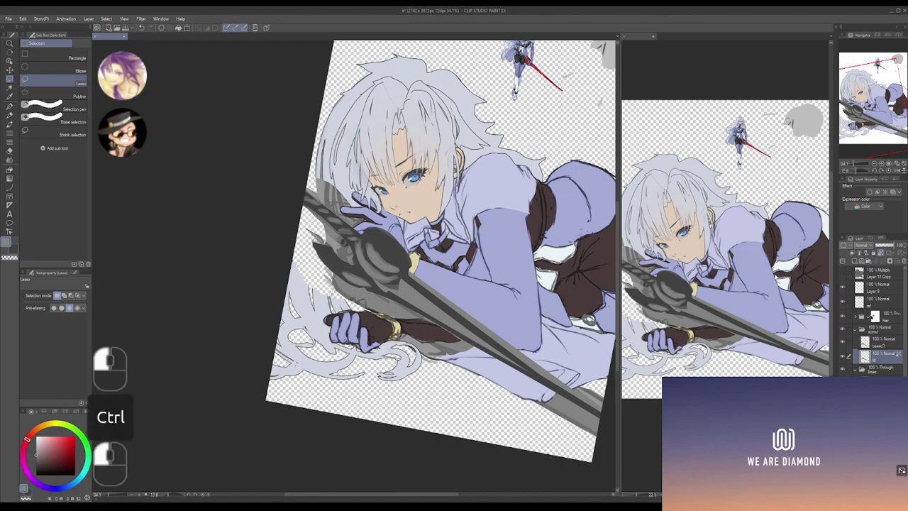
# - Choose a muted red and recolour the sword's locked fill layer with the foreground-to-background gradient
pyautogui.press('g')
pyautogui.moveTo(571, 250); pyautogui.dragTo(569, 259)
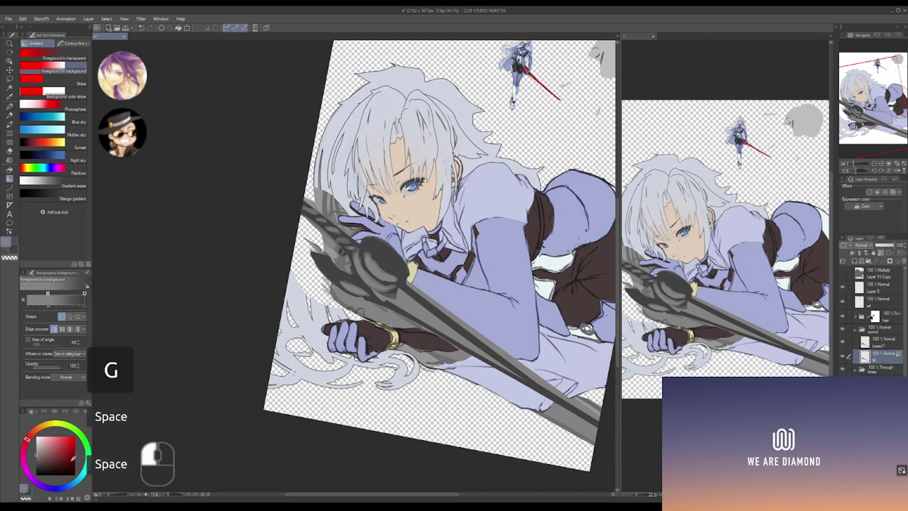
pyautogui.click(58, 450)
pyautogui.moveTo(58, 451); pyautogui.dragTo(50, 451)
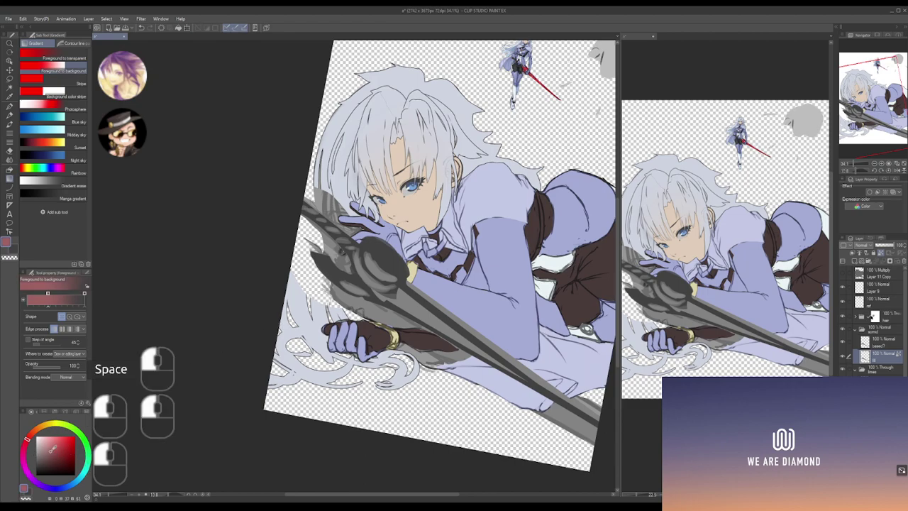
pyautogui.moveTo(434, 309); pyautogui.dragTo(332, 226)
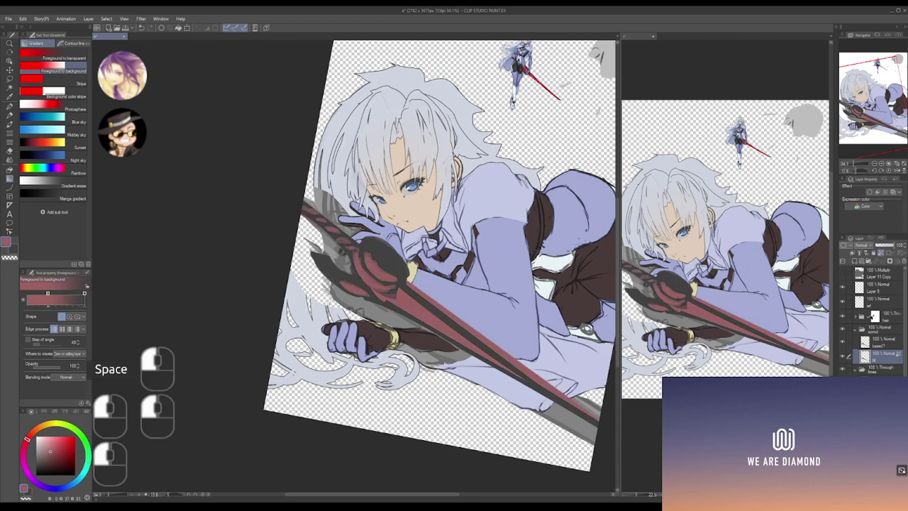
pyautogui.hotkey('ctrl', 'd')
# - Select the sword folder and shift the whole sword slightly down beneath the raised hand with Move layer
pyautogui.moveTo(498, 205); pyautogui.dragTo(474, 201)
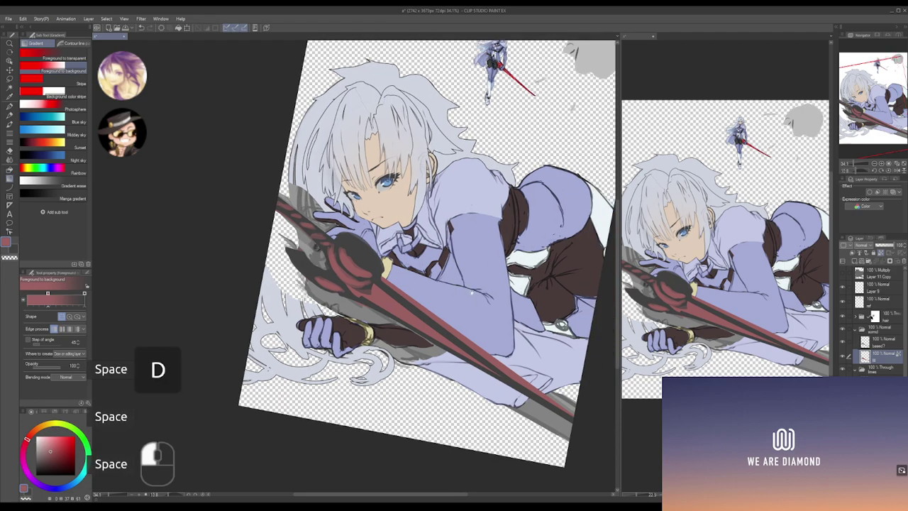
pyautogui.moveTo(467, 297); pyautogui.dragTo(484, 312)
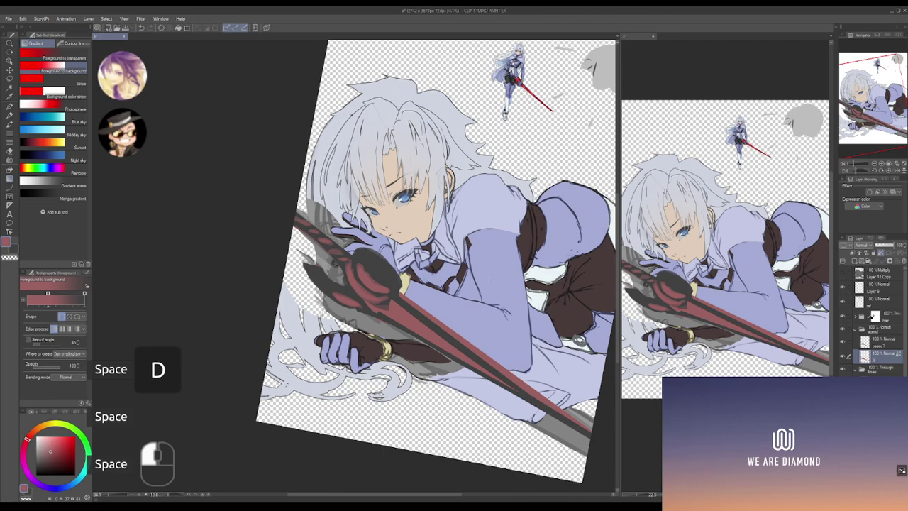
pyautogui.moveTo(488, 280); pyautogui.dragTo(489, 286)
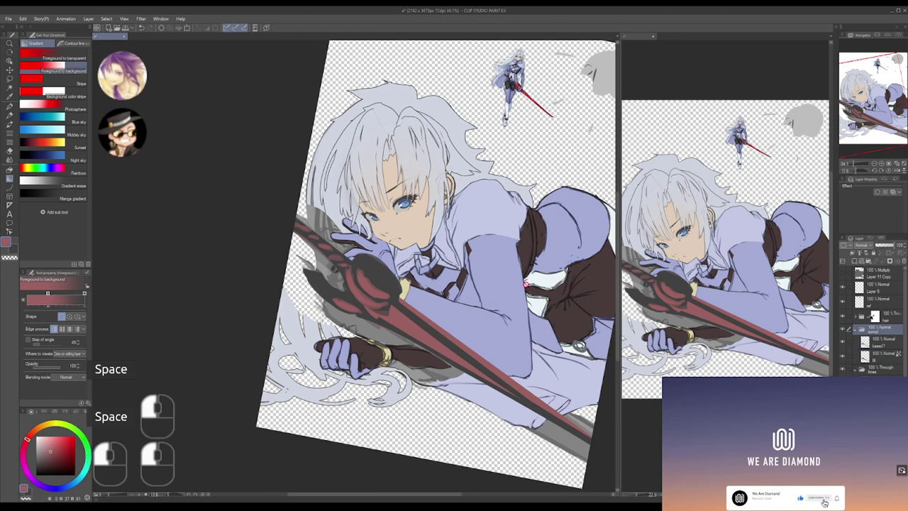
pyautogui.press('k')
pyautogui.moveTo(526, 278); pyautogui.dragTo(536, 297)
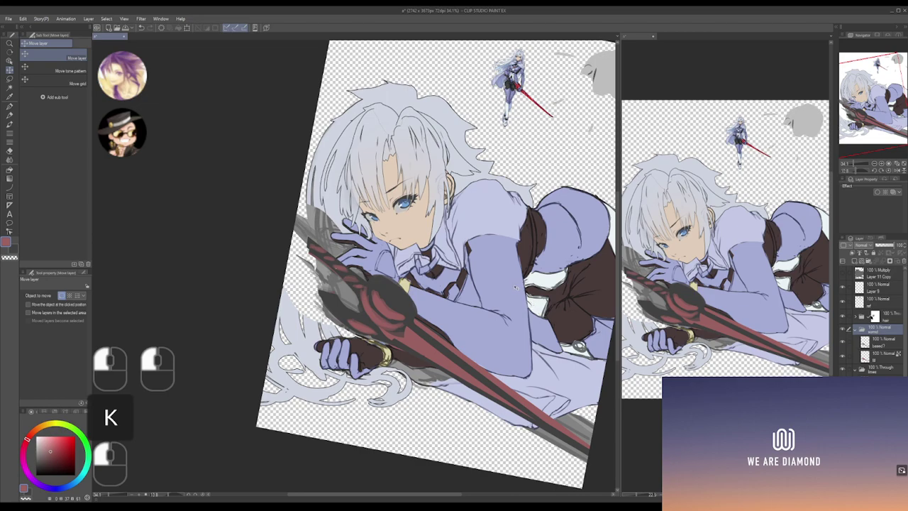
pyautogui.press('p')
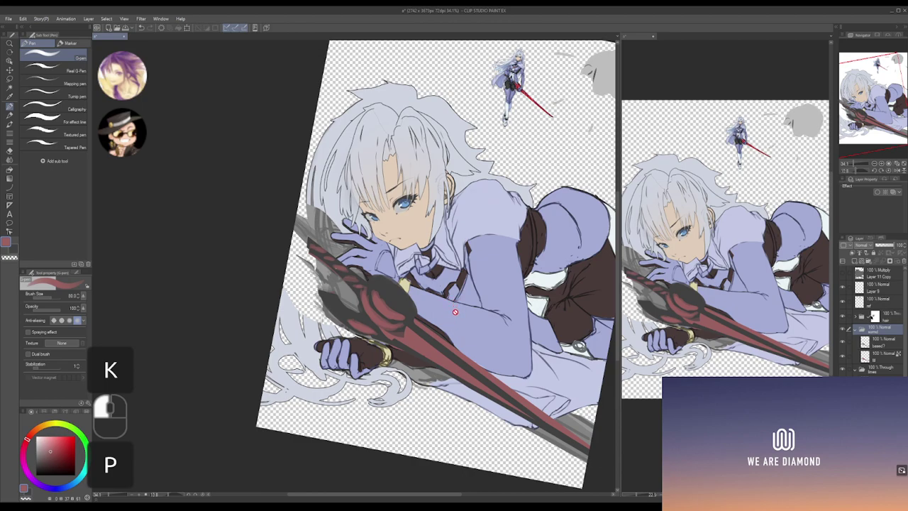
pyautogui.press('k')
pyautogui.moveTo(451, 321); pyautogui.dragTo(462, 368)
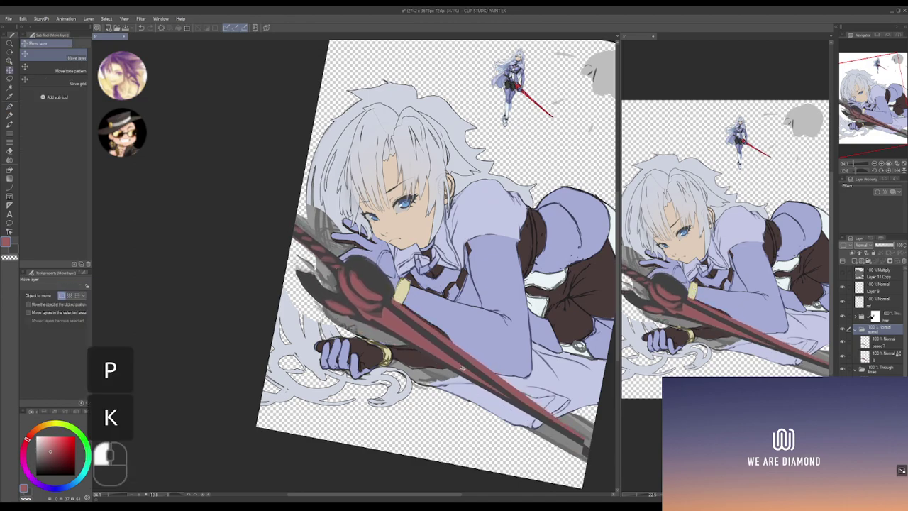
# - Transform the sword folder by enlarging it, rotating it slightly clockwise and repositioning it under the hand, and save the file
pyautogui.hotkey('ctrl', 't')
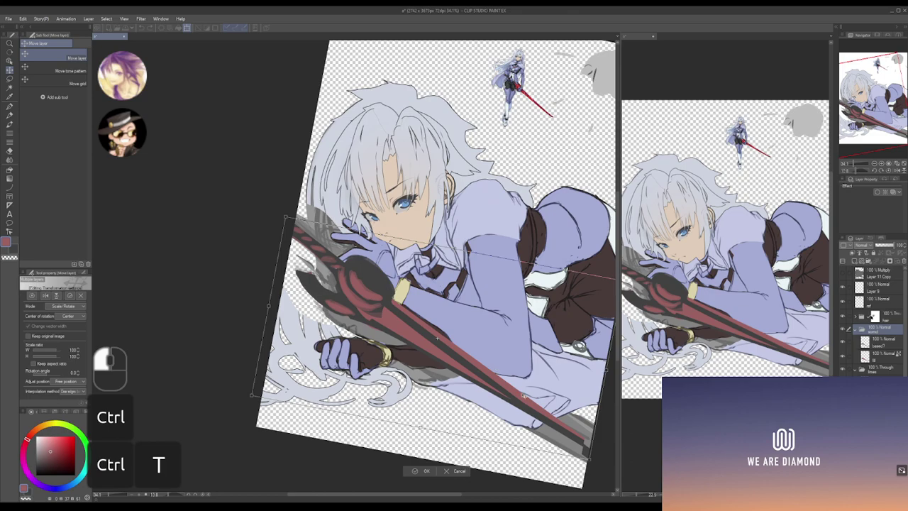
pyautogui.moveTo(606, 370); pyautogui.dragTo(631, 433)
pyautogui.moveTo(562, 400); pyautogui.dragTo(550, 378)
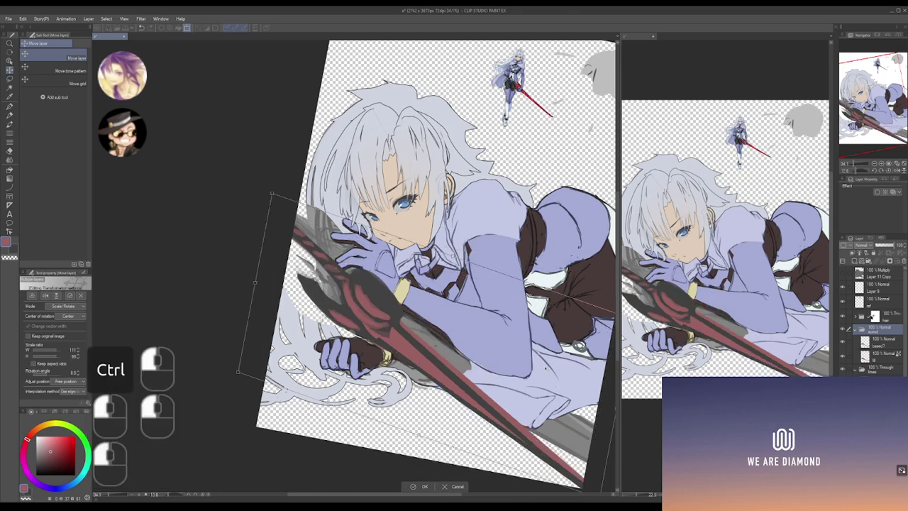
pyautogui.moveTo(256, 285); pyautogui.dragTo(257, 287)
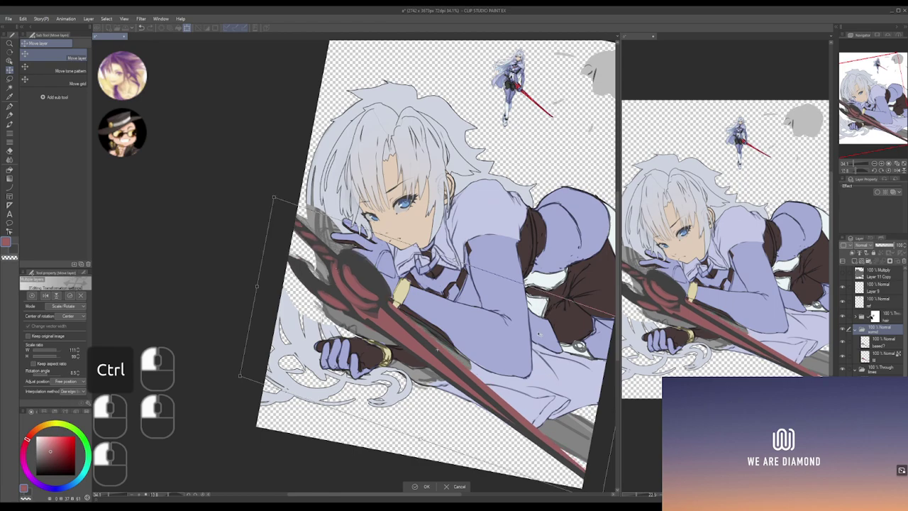
pyautogui.moveTo(541, 335); pyautogui.dragTo(506, 310)
pyautogui.moveTo(584, 389); pyautogui.dragTo(546, 367)
pyautogui.press('Return')
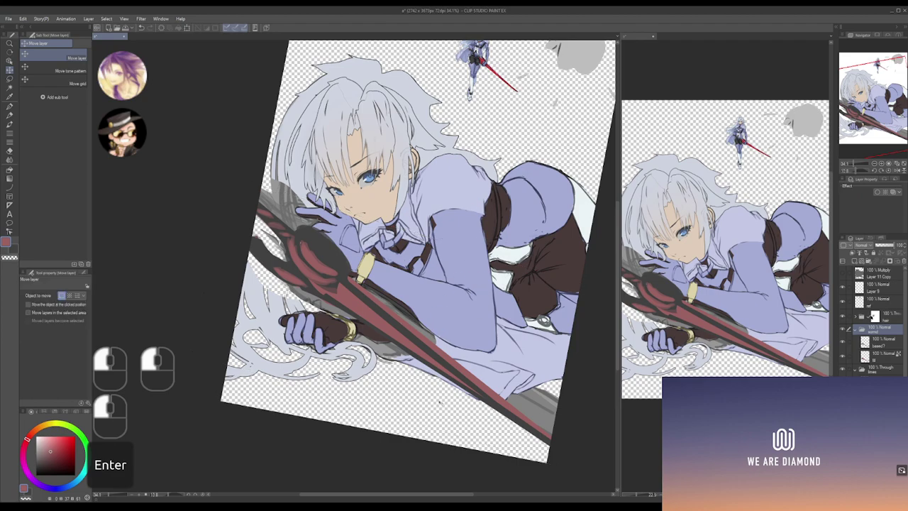
pyautogui.moveTo(452, 280); pyautogui.dragTo(482, 335)
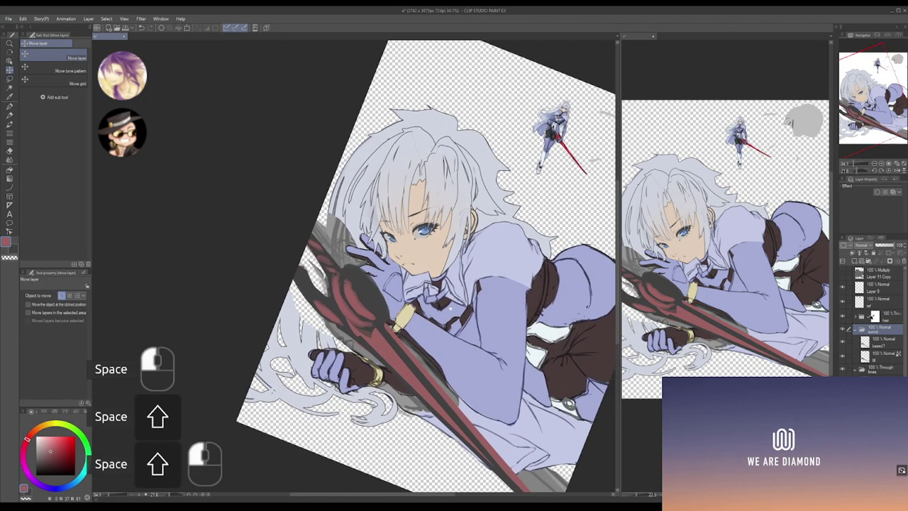
pyautogui.moveTo(449, 299); pyautogui.dragTo(483, 271)
pyautogui.hotkey('ctrl', 's')
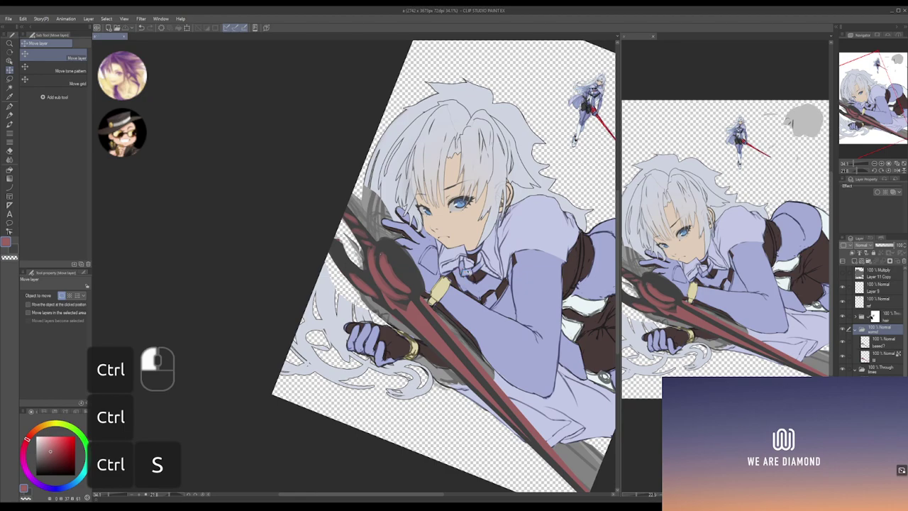
# - Reshape the sword's outer guard prong on the based? layer with the G-pen, using dark grey and transparent strokes to expose red inside
pyautogui.moveTo(514, 295); pyautogui.dragTo(524, 293)
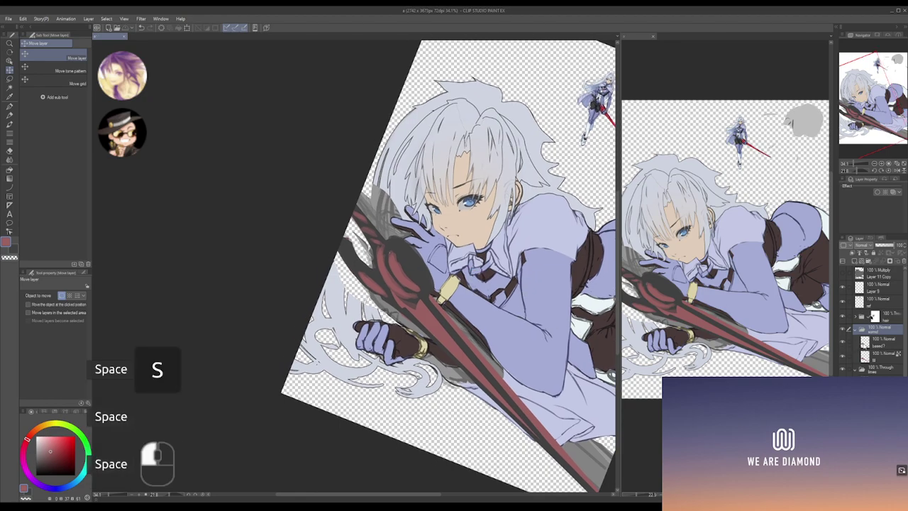
pyautogui.click(879, 342)
pyautogui.press('p')
pyautogui.press('x')
pyautogui.moveTo(406, 251); pyautogui.dragTo(440, 275)
pyautogui.moveTo(354, 268); pyautogui.dragTo(424, 267)
pyautogui.moveTo(424, 267); pyautogui.dragTo(417, 268)
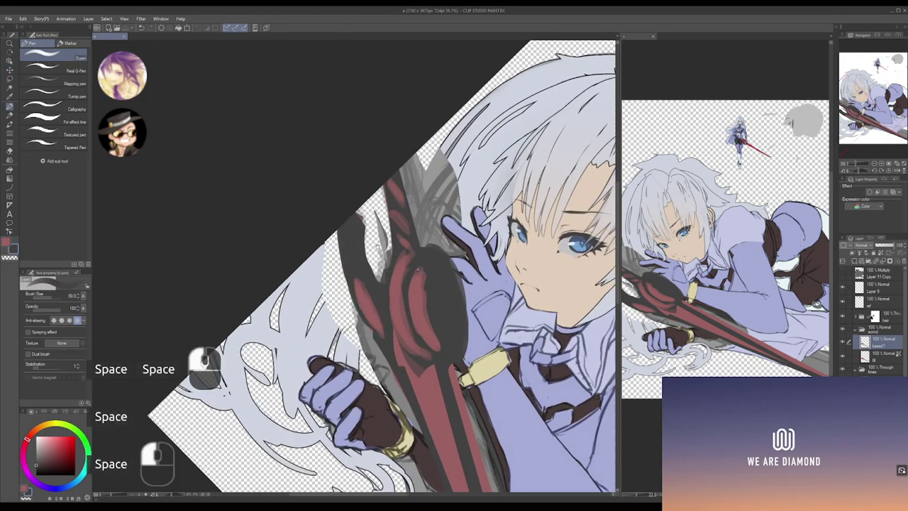
pyautogui.moveTo(362, 215)
pyautogui.mouseDown()
pyautogui.moveTo(350, 208)
pyautogui.moveTo(366, 240)
pyautogui.moveTo(334, 258)
pyautogui.mouseUp()
pyautogui.press('c')
pyautogui.moveTo(351, 190)
pyautogui.mouseDown()
pyautogui.moveTo(333, 270)
pyautogui.moveTo(350, 194)
pyautogui.moveTo(339, 248)
pyautogui.moveTo(348, 206)
pyautogui.moveTo(359, 239)
pyautogui.moveTo(347, 194)
pyautogui.moveTo(373, 273)
pyautogui.moveTo(335, 213)
pyautogui.moveTo(345, 237)
pyautogui.mouseUp()
pyautogui.press('c')
pyautogui.press('[')
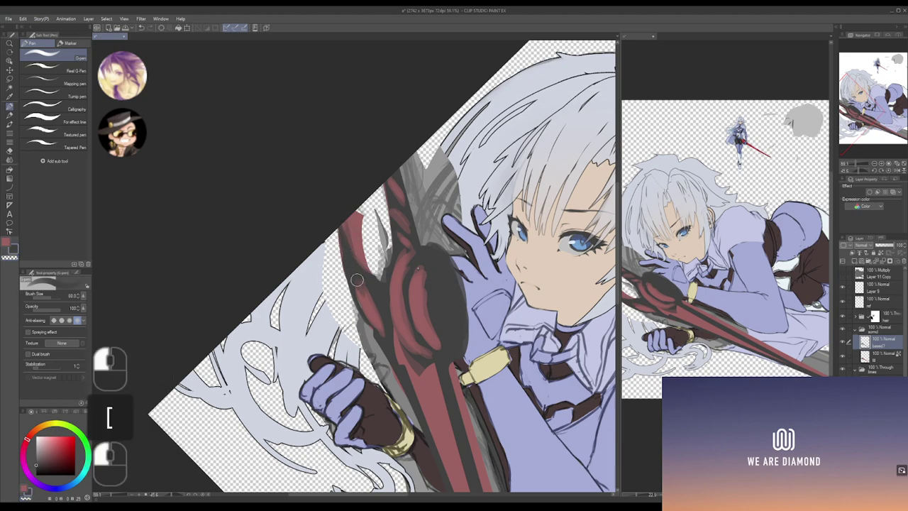
# - Refine the lower part of the outer guard prong with a smaller G-pen, filling its inside with the muted red
pyautogui.press('space')
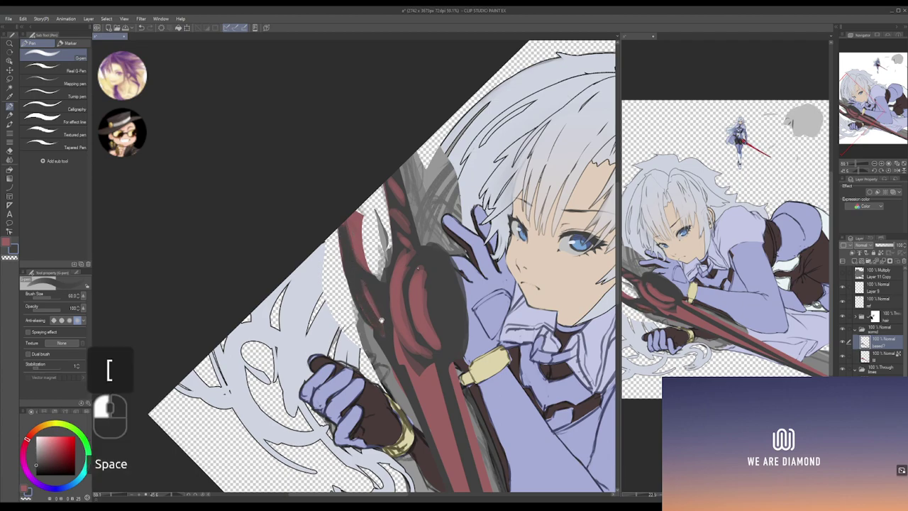
pyautogui.moveTo(370, 310); pyautogui.dragTo(367, 284)
pyautogui.press('x')
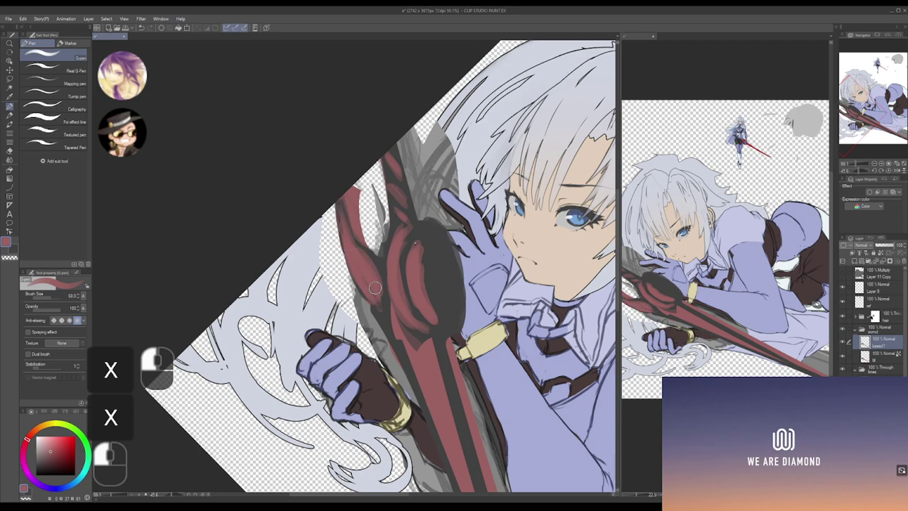
pyautogui.press('space')
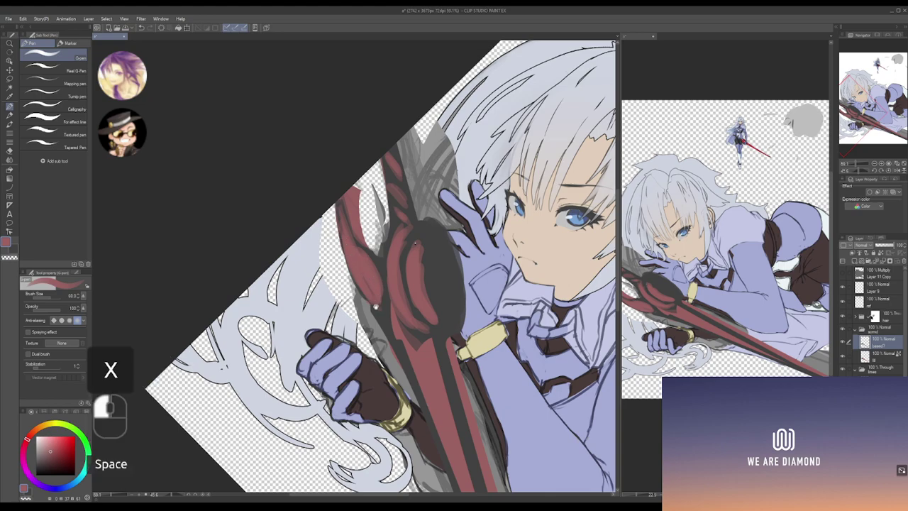
pyautogui.moveTo(376, 279); pyautogui.dragTo(363, 243)
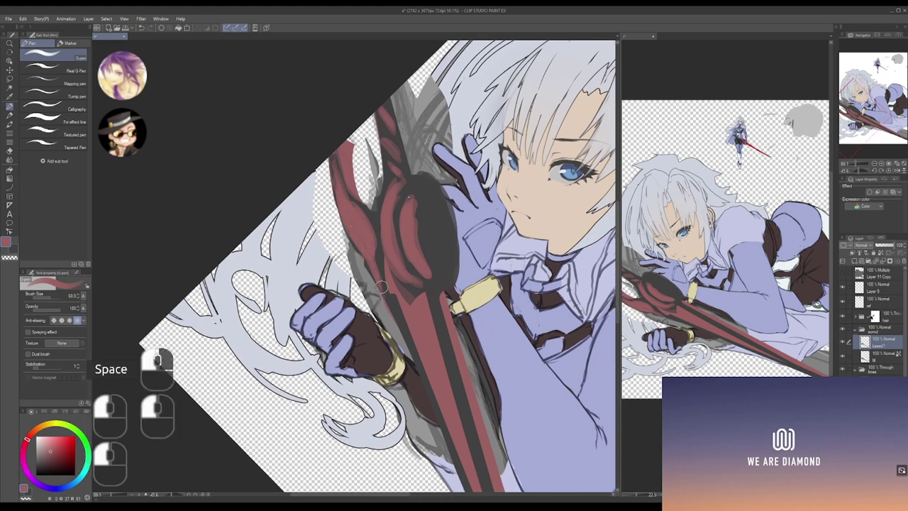
# - Outline the outer edge of the sword's outer guard prong in dark grey and touch up its lower part in muted red
pyautogui.press('x')
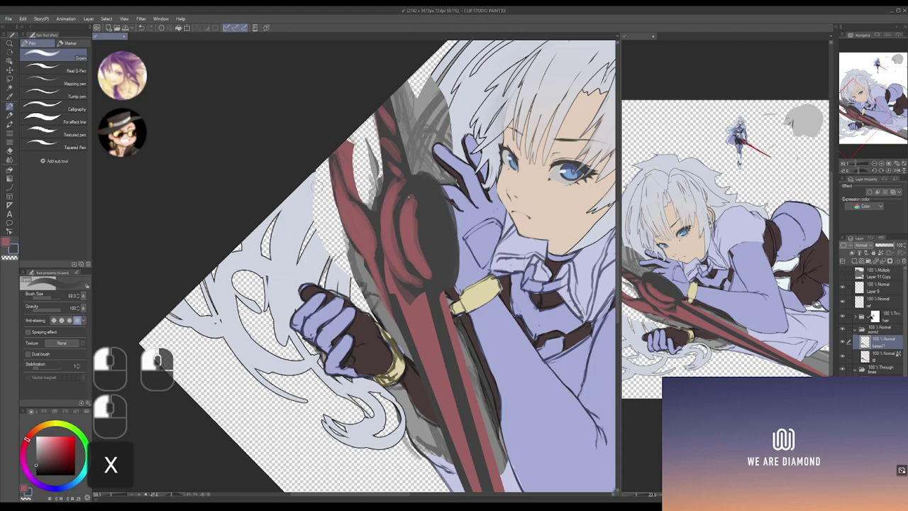
pyautogui.moveTo(330, 149); pyautogui.dragTo(350, 234)
pyautogui.moveTo(336, 170); pyautogui.dragTo(356, 250)
pyautogui.moveTo(335, 190); pyautogui.dragTo(378, 296)
pyautogui.moveTo(362, 255); pyautogui.dragTo(382, 306)
pyautogui.moveTo(360, 250)
pyautogui.mouseDown()
pyautogui.moveTo(379, 230)
pyautogui.moveTo(379, 296)
pyautogui.mouseUp()
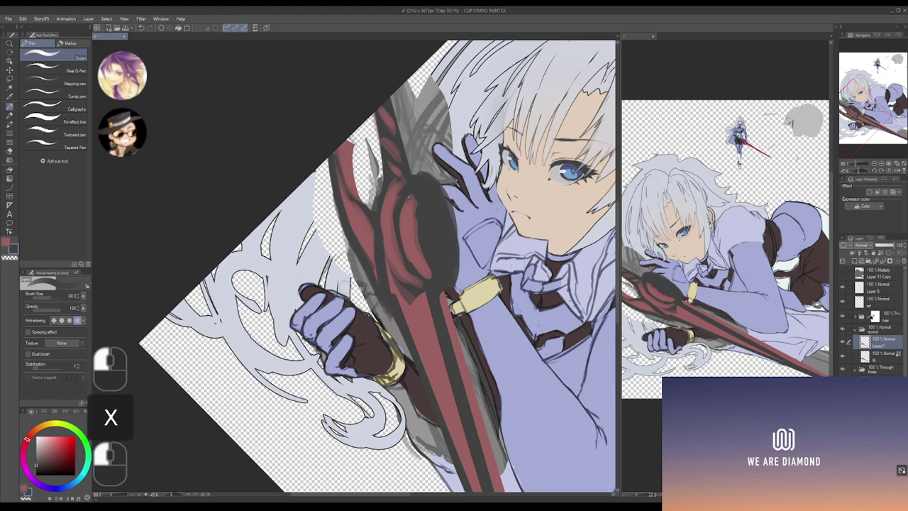
pyautogui.press('x')
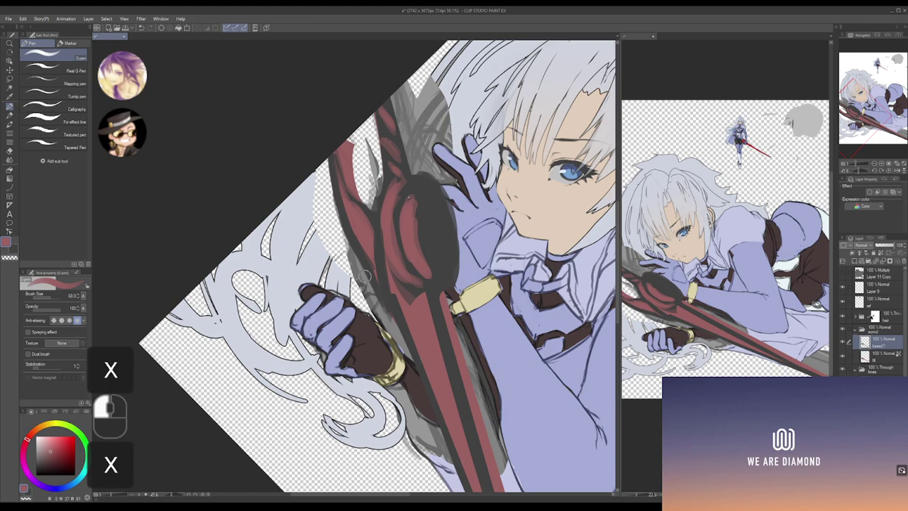
pyautogui.moveTo(367, 254); pyautogui.dragTo(381, 300)
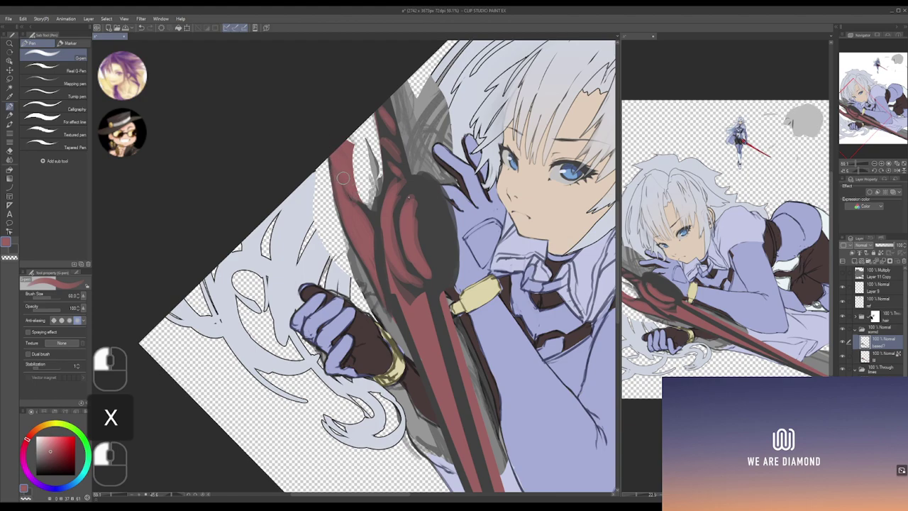
# - Add dark grey shading strokes near the outer prong's tip and widen its outer edge with a muted red stroke
pyautogui.press('x')
pyautogui.moveTo(330, 145); pyautogui.dragTo(356, 185)
pyautogui.moveTo(321, 160); pyautogui.dragTo(332, 209)
pyautogui.moveTo(324, 162); pyautogui.dragTo(334, 220)
pyautogui.moveTo(328, 185); pyautogui.dragTo(335, 225)
pyautogui.press('x')
pyautogui.moveTo(318, 165); pyautogui.dragTo(343, 264)
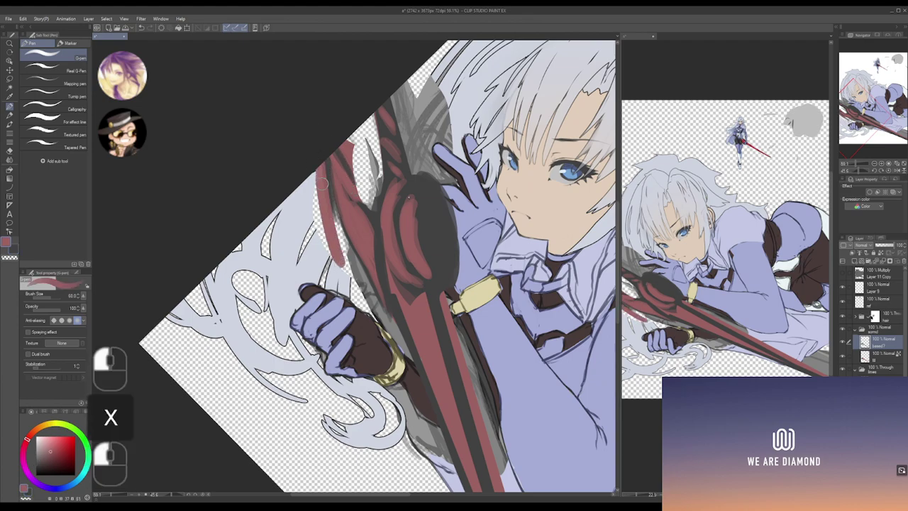
# - Trim the prong's outer edge back with transparent strokes, removing the extra red strip, and touch up its tip in dark grey
pyautogui.press('x')
pyautogui.press('c')
pyautogui.moveTo(317, 165); pyautogui.dragTo(336, 262)
pyautogui.moveTo(320, 180); pyautogui.dragTo(339, 257)
pyautogui.moveTo(324, 186); pyautogui.dragTo(342, 264)
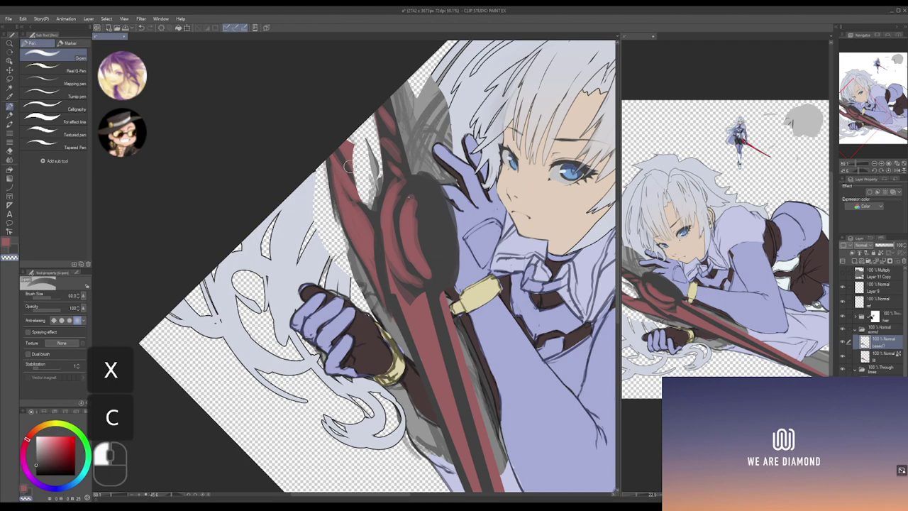
pyautogui.press('c')
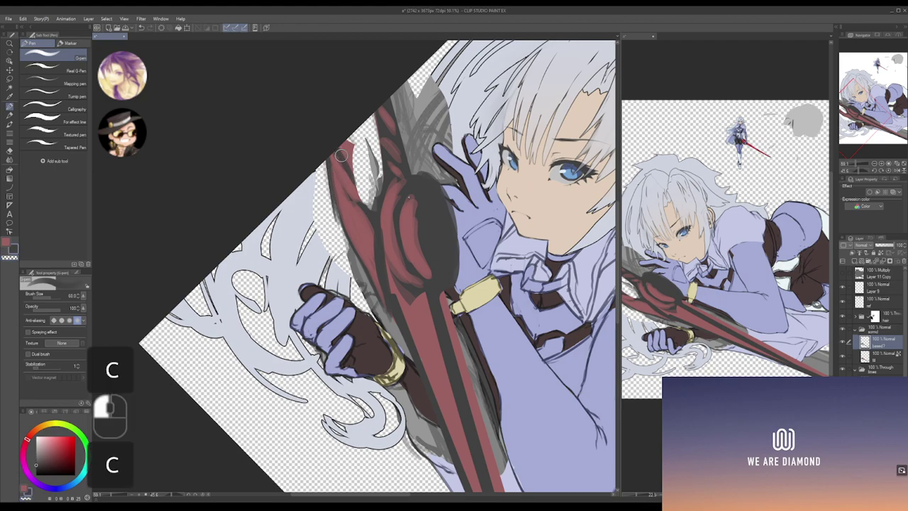
pyautogui.moveTo(341, 154); pyautogui.dragTo(347, 165)
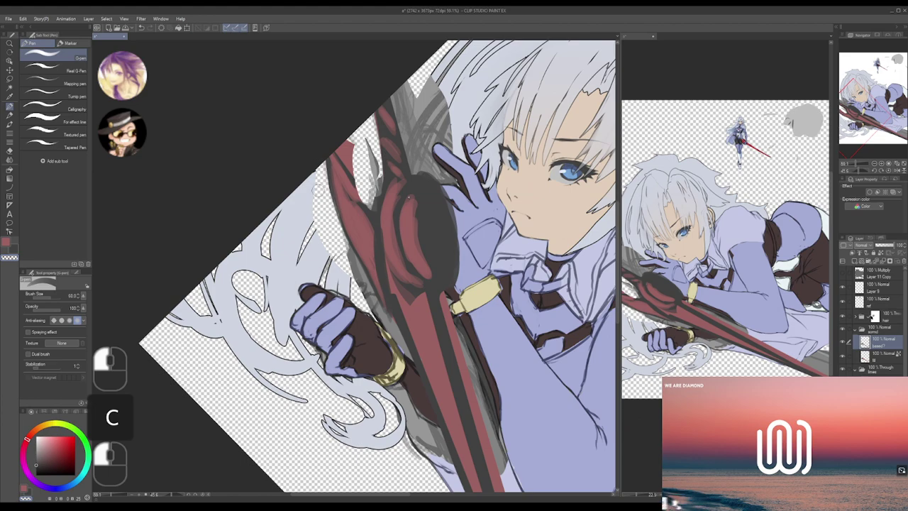
# - Draw a dark grey line across the prong's base and erase the grey band between the prong and the guard's body
pyautogui.press('c')
pyautogui.moveTo(349, 177); pyautogui.dragTo(355, 200)
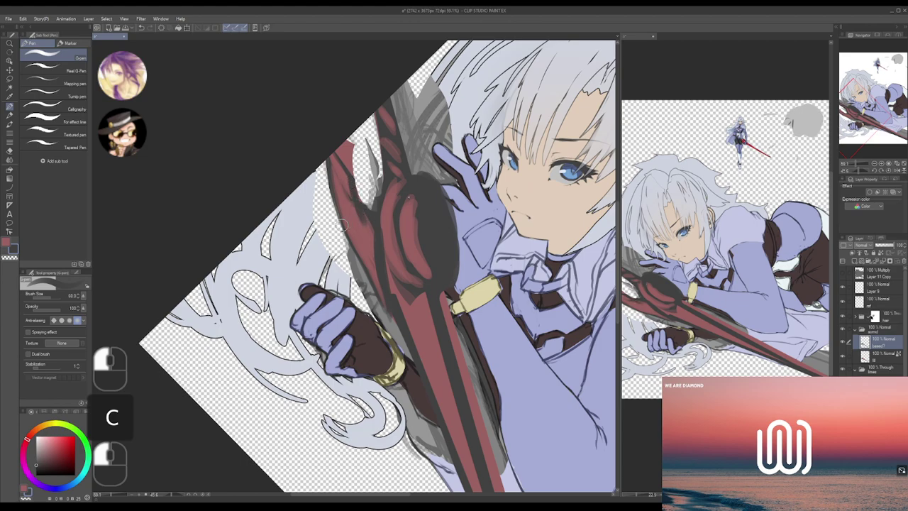
pyautogui.press('c')
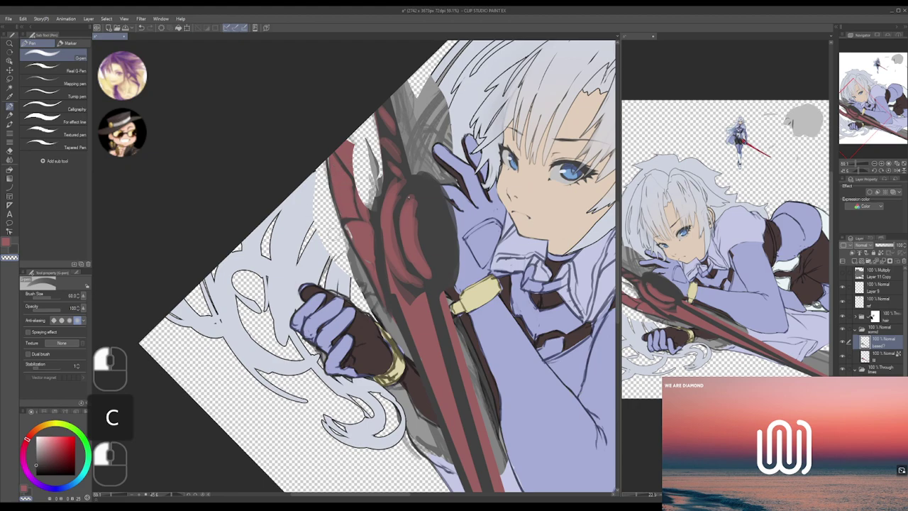
pyautogui.moveTo(370, 205)
pyautogui.mouseDown()
pyautogui.moveTo(386, 250)
pyautogui.moveTo(378, 223)
pyautogui.mouseUp()
pyautogui.moveTo(381, 190); pyautogui.dragTo(375, 224)
pyautogui.press('c')
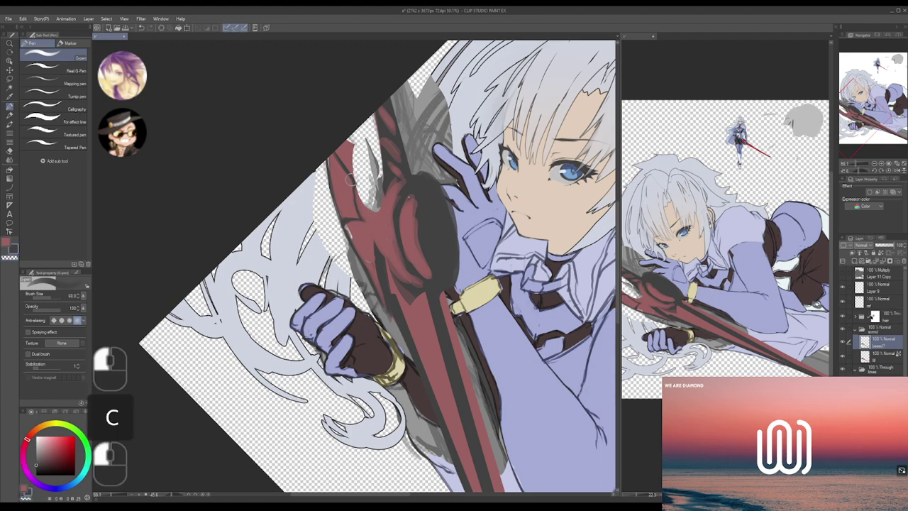
# - Refine the seam where the prong joins the guard's body, alternating dark grey and transparent G-pen strokes
pyautogui.press('c')
pyautogui.moveTo(346, 178); pyautogui.dragTo(348, 183)
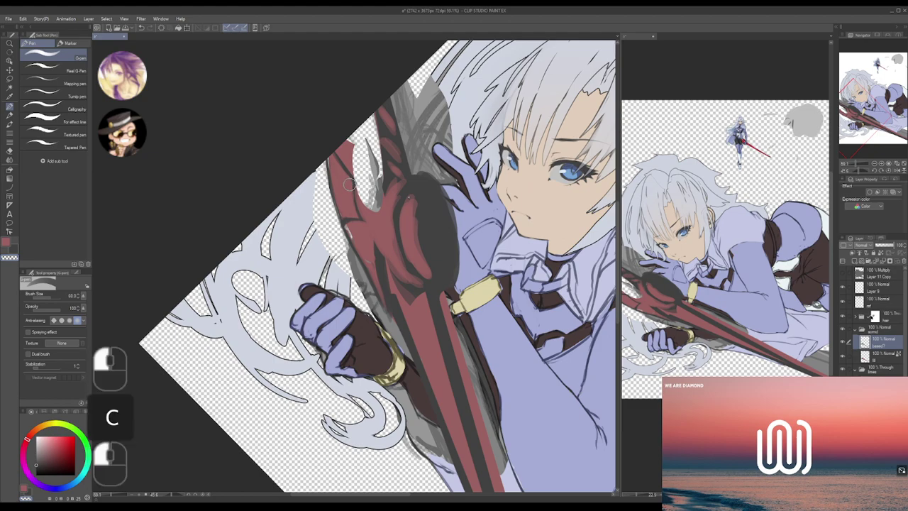
pyautogui.moveTo(376, 229); pyautogui.dragTo(370, 203)
pyautogui.press('c')
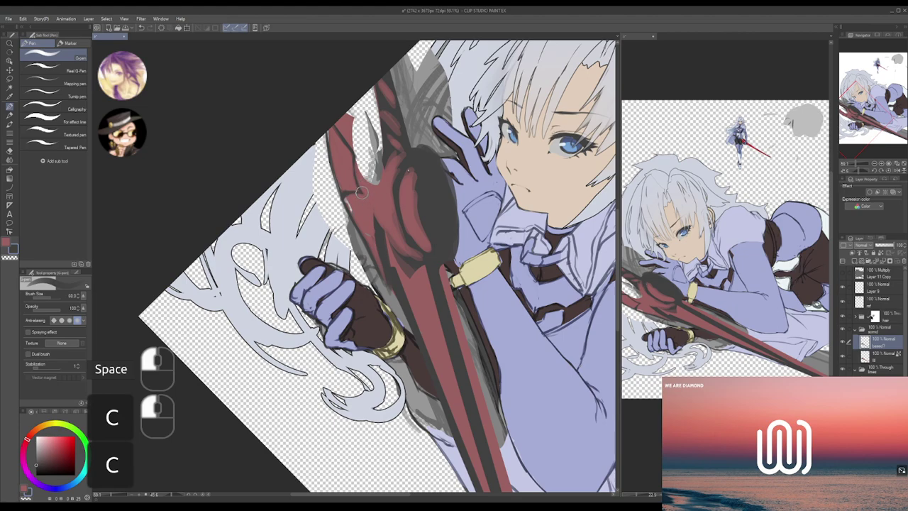
pyautogui.click(366, 197)
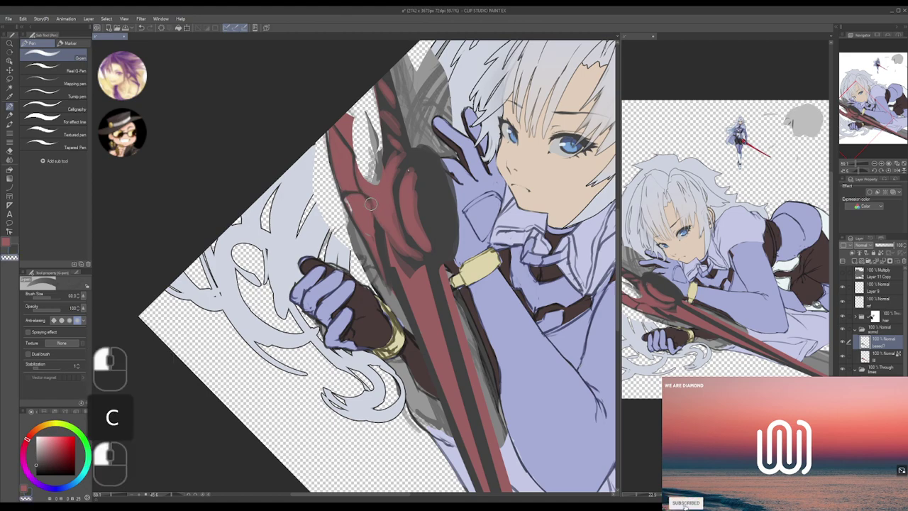
pyautogui.press('c')
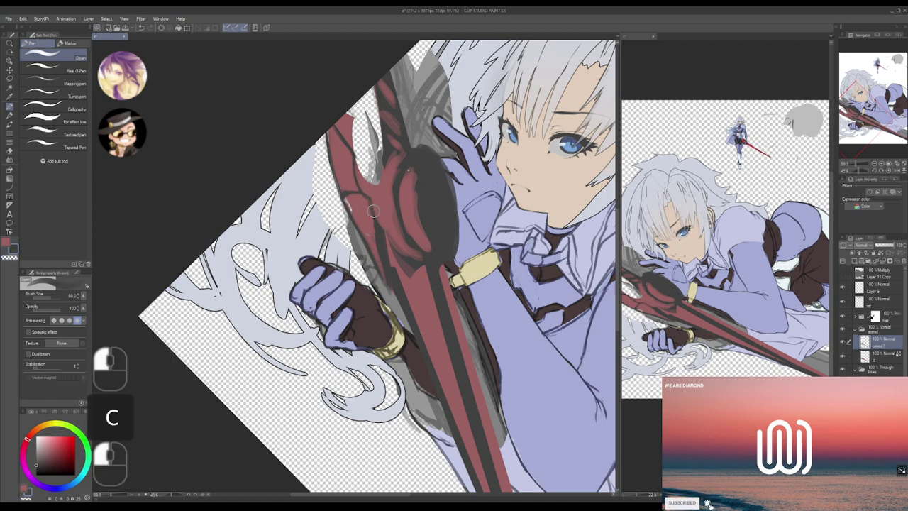
pyautogui.press('c')
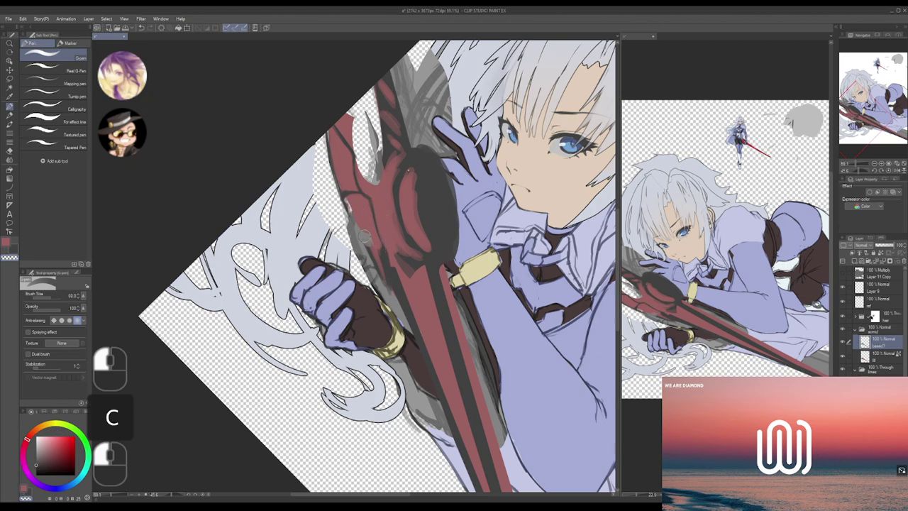
pyautogui.press('c')
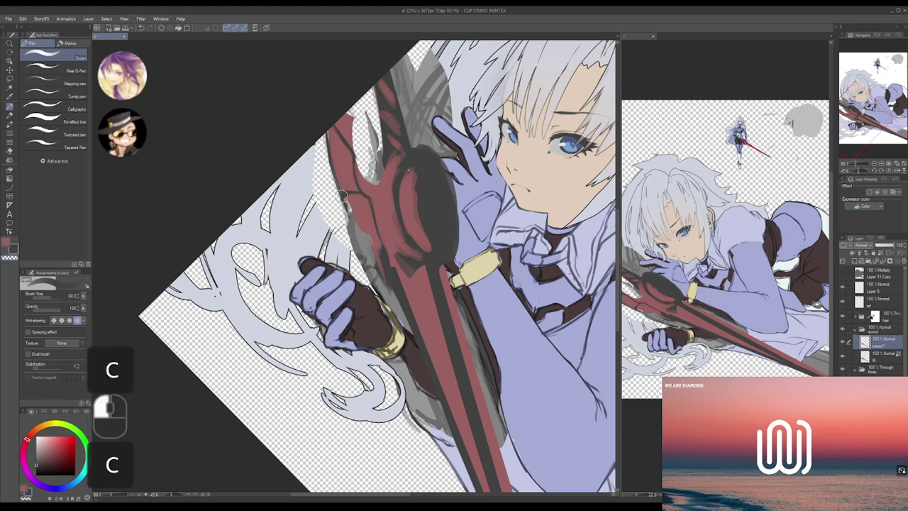
# - Outline the guard's outer edge below the prong's cross line in dark grey and trim it with a transparent stroke
pyautogui.moveTo(341, 193)
pyautogui.mouseDown()
pyautogui.moveTo(356, 230)
pyautogui.moveTo(344, 193)
pyautogui.moveTo(375, 264)
pyautogui.mouseUp()
pyautogui.moveTo(350, 216); pyautogui.dragTo(374, 257)
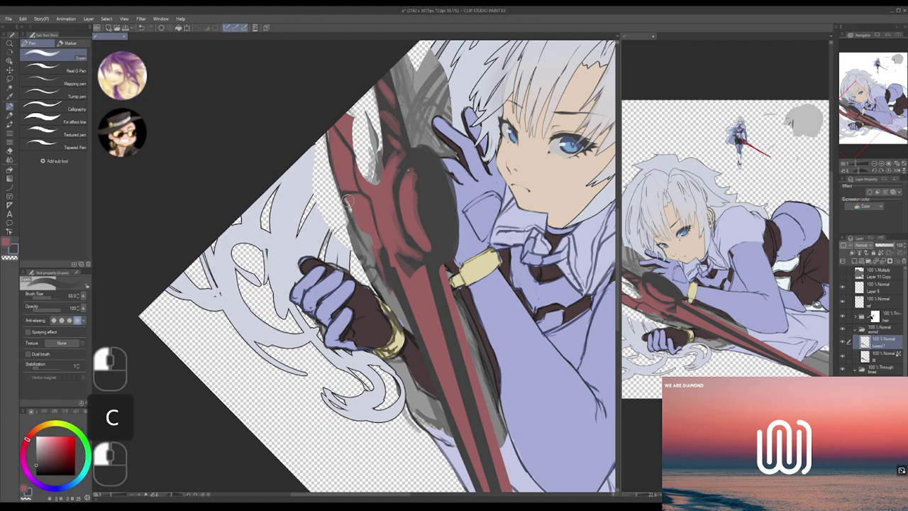
pyautogui.press('c')
pyautogui.moveTo(348, 206)
pyautogui.mouseDown()
pyautogui.moveTo(359, 224)
pyautogui.moveTo(355, 187)
pyautogui.mouseUp()
pyautogui.press('space')
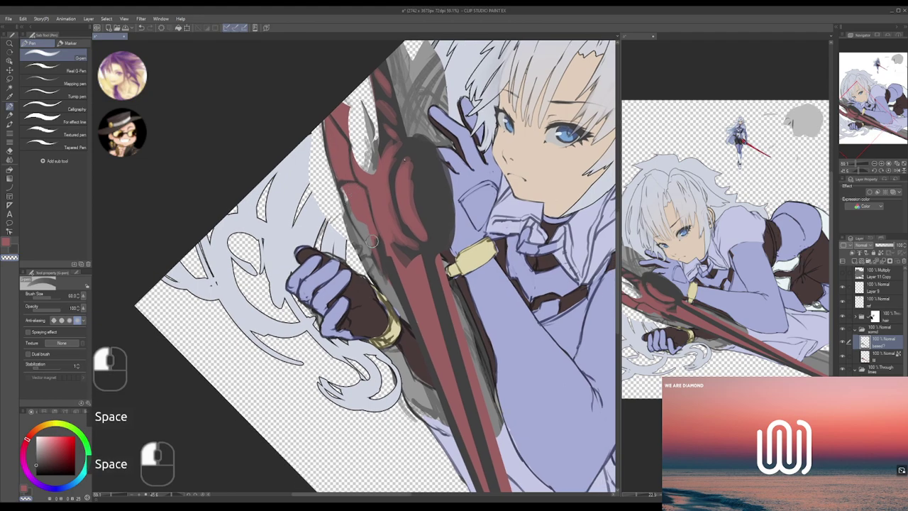
# - Undo the last two strokes and rework the dark groove from the lower guard toward the blade with dark grey and transparent strokes
pyautogui.press('c')
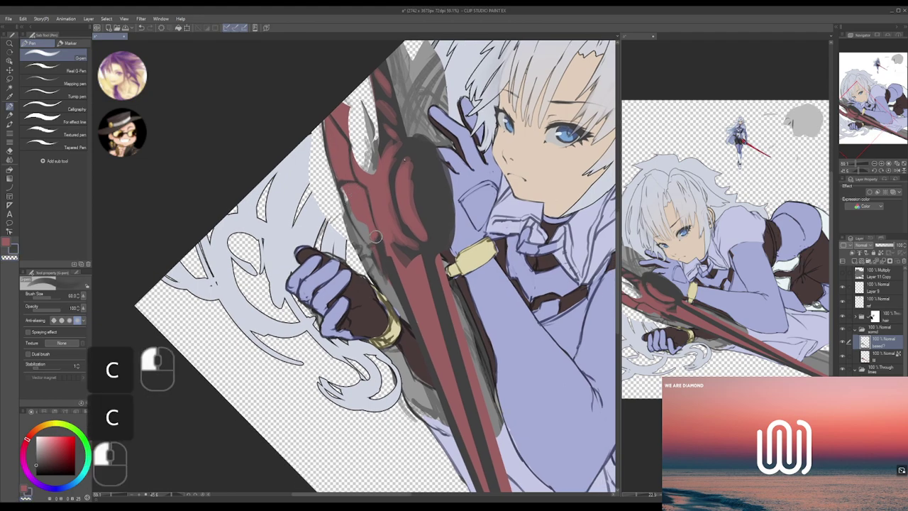
pyautogui.hotkey('ctrl', 'z')
pyautogui.hotkey('ctrl', 'z')
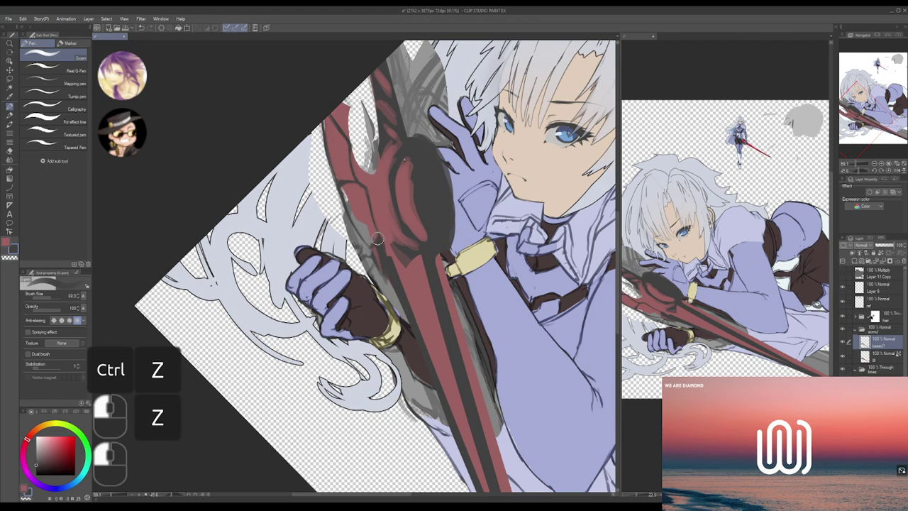
pyautogui.press('c')
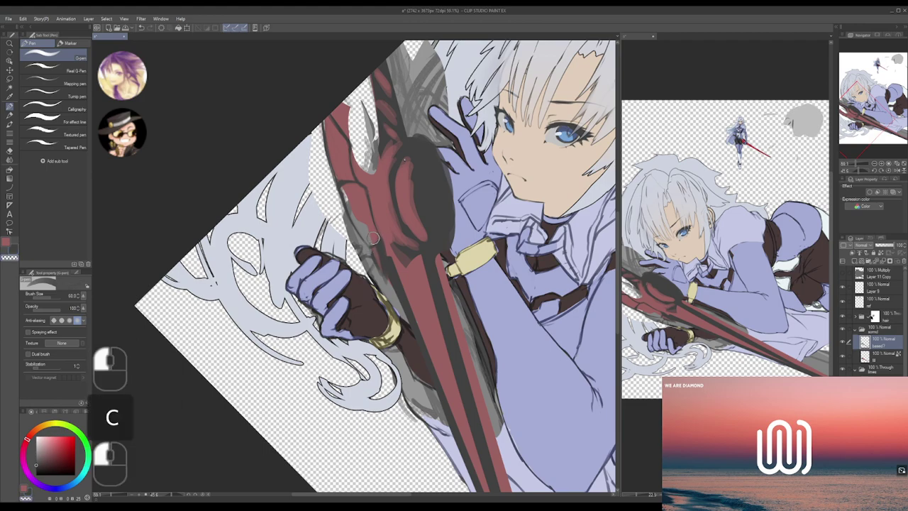
pyautogui.press('space')
pyautogui.moveTo(370, 229); pyautogui.dragTo(371, 220)
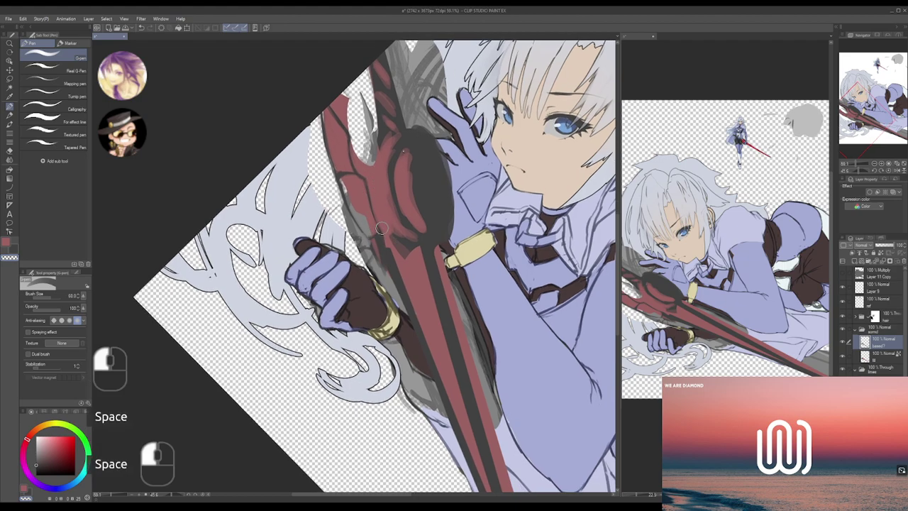
pyautogui.moveTo(384, 230)
pyautogui.mouseDown()
pyautogui.moveTo(377, 263)
pyautogui.moveTo(390, 270)
pyautogui.moveTo(389, 288)
pyautogui.mouseUp()
pyautogui.press('c')
pyautogui.moveTo(381, 252); pyautogui.dragTo(390, 279)
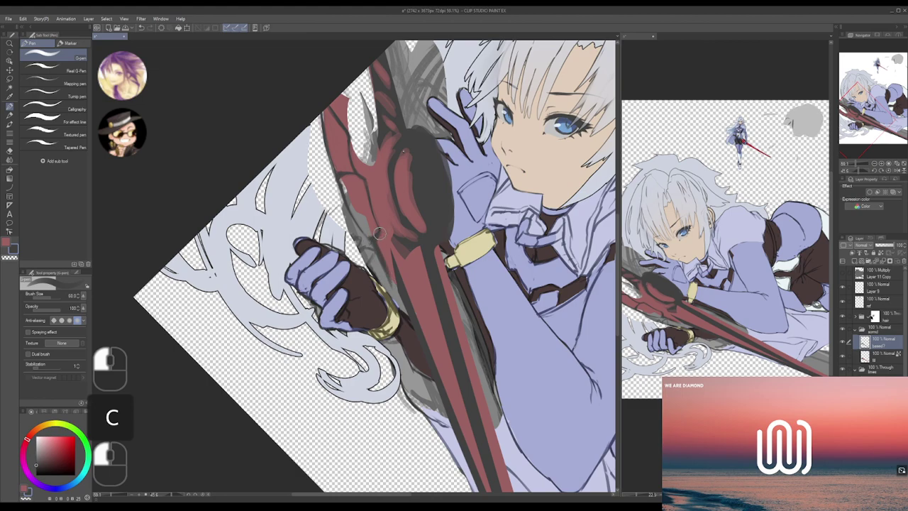
pyautogui.moveTo(380, 241); pyautogui.dragTo(395, 288)
pyautogui.press('c')
pyautogui.moveTo(387, 231); pyautogui.dragTo(400, 301)
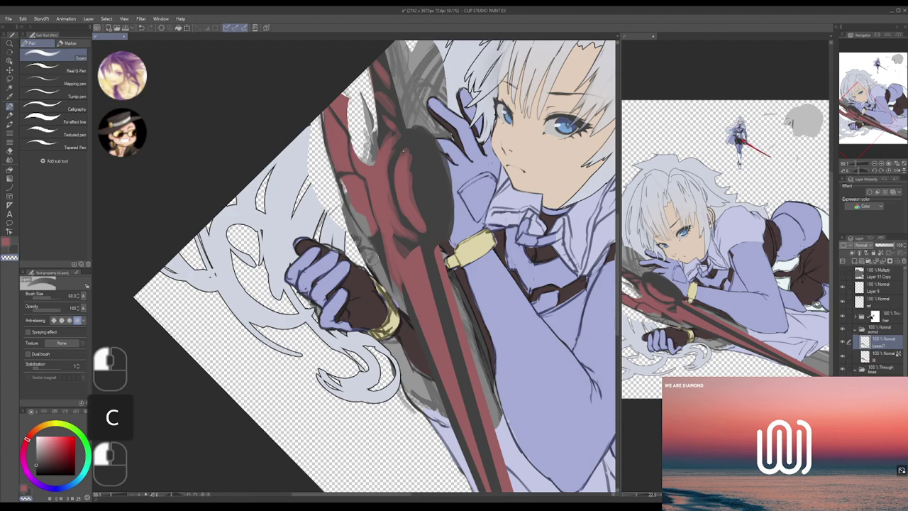
# - Clean up the groove and outer edge of the lower guard by lassoing and clearing the excess dark grey
pyautogui.press('m')
pyautogui.keyDown('alt'); pyautogui.click(372, 237); pyautogui.keyUp('alt')
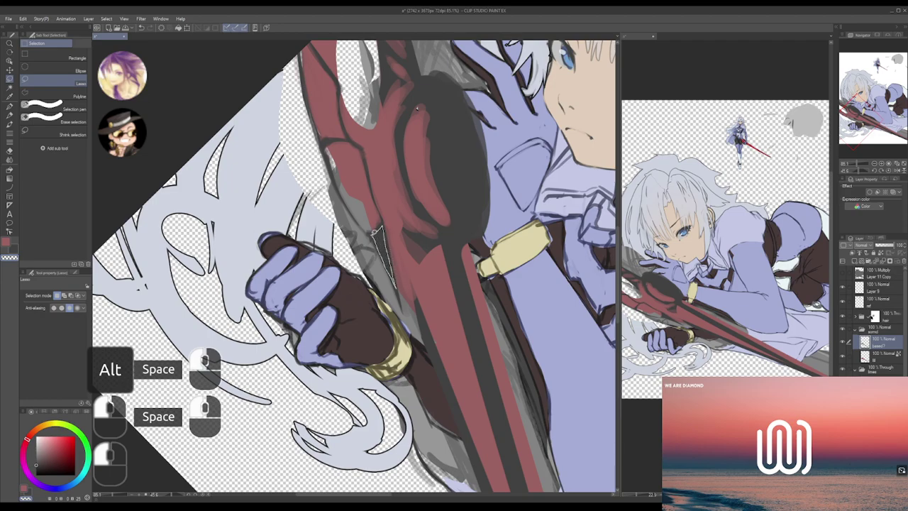
pyautogui.moveTo(374, 231); pyautogui.dragTo(372, 232)
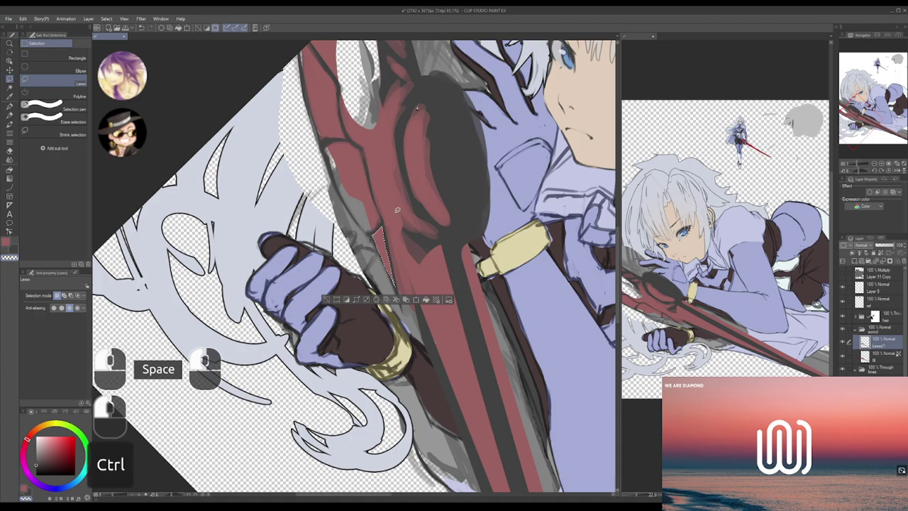
pyautogui.hotkey('ctrl', 'd')
pyautogui.keyDown('alt'); pyautogui.click(397, 220); pyautogui.keyUp('alt')
pyautogui.moveTo(440, 213); pyautogui.dragTo(416, 223)
pyautogui.moveTo(353, 199)
pyautogui.mouseDown()
pyautogui.moveTo(392, 195)
pyautogui.moveTo(348, 197)
pyautogui.moveTo(396, 243)
pyautogui.mouseUp()
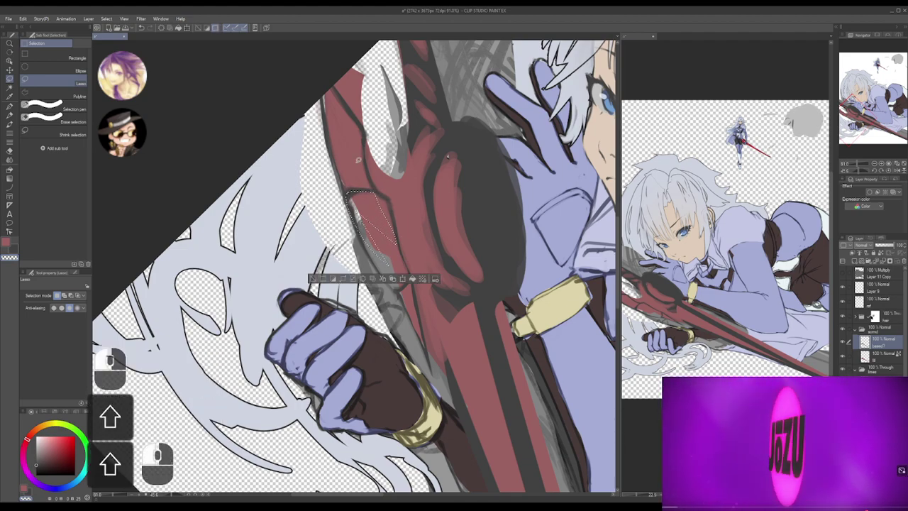
pyautogui.hotkey('ctrl', 'd')
# - Sharpen the seam and cross line at the prong's base by clearing lassoed areas beside them
pyautogui.moveTo(401, 206)
pyautogui.mouseDown()
pyautogui.moveTo(405, 244)
pyautogui.moveTo(395, 246)
pyautogui.moveTo(427, 255)
pyautogui.moveTo(403, 225)
pyautogui.moveTo(421, 229)
pyautogui.moveTo(422, 295)
pyautogui.mouseUp()
pyautogui.click(405, 251)
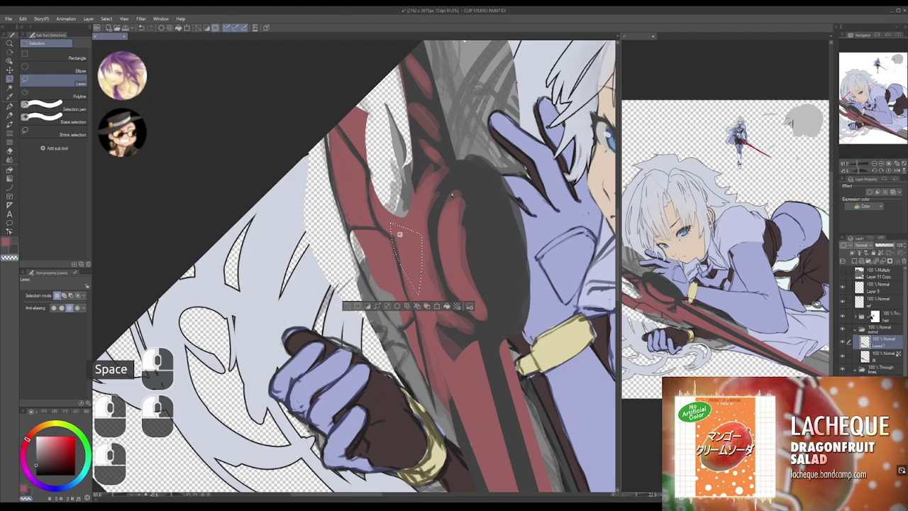
pyautogui.hotkey('ctrl', 'd')
pyautogui.keyDown('alt'); pyautogui.click(476, 182); pyautogui.keyUp('alt')
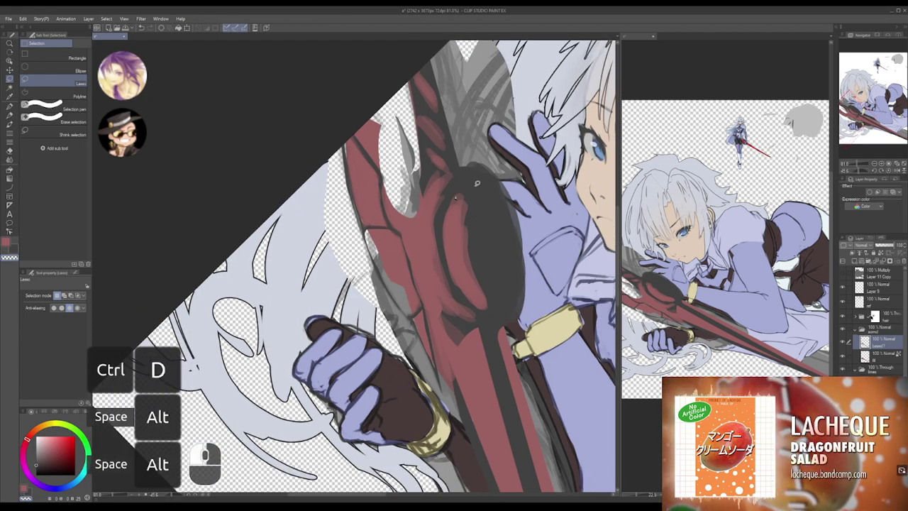
pyautogui.moveTo(463, 199); pyautogui.dragTo(482, 219)
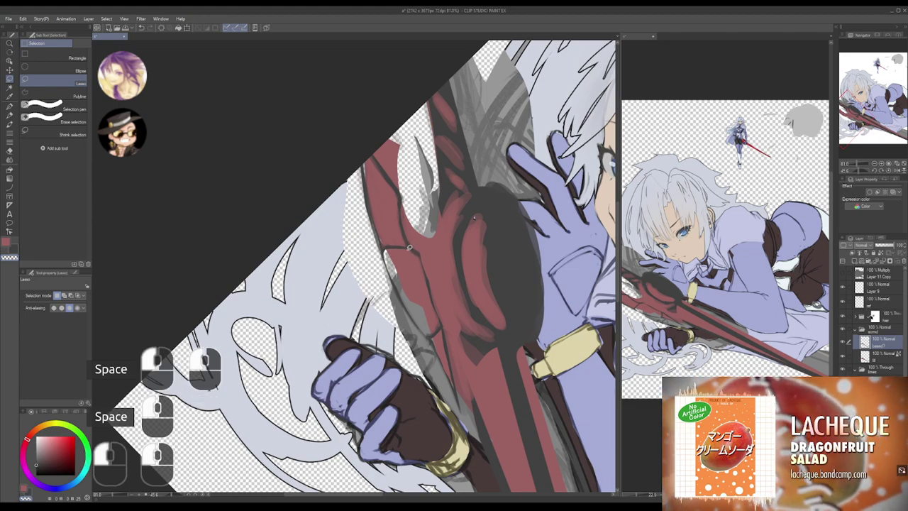
pyautogui.moveTo(420, 251)
pyautogui.mouseDown()
pyautogui.moveTo(425, 295)
pyautogui.moveTo(407, 256)
pyautogui.mouseUp()
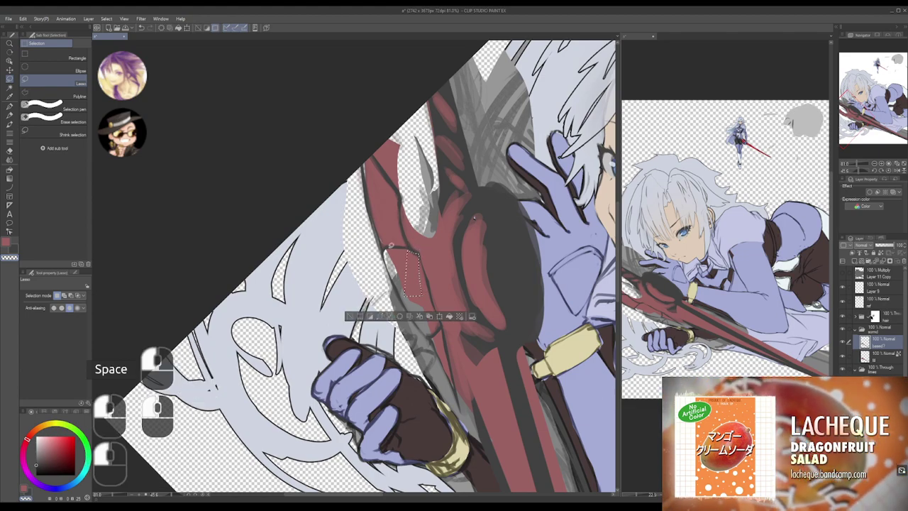
pyautogui.hotkey('ctrl', 'd')
# - Thin the dark line near the outer prong's tip with a lassoed area, save the file, and return to the G-pen
pyautogui.moveTo(405, 210); pyautogui.dragTo(420, 238)
pyautogui.moveTo(403, 187)
pyautogui.mouseDown()
pyautogui.moveTo(447, 163)
pyautogui.moveTo(419, 208)
pyautogui.moveTo(439, 274)
pyautogui.moveTo(422, 300)
pyautogui.moveTo(398, 210)
pyautogui.mouseUp()
pyautogui.click(423, 170)
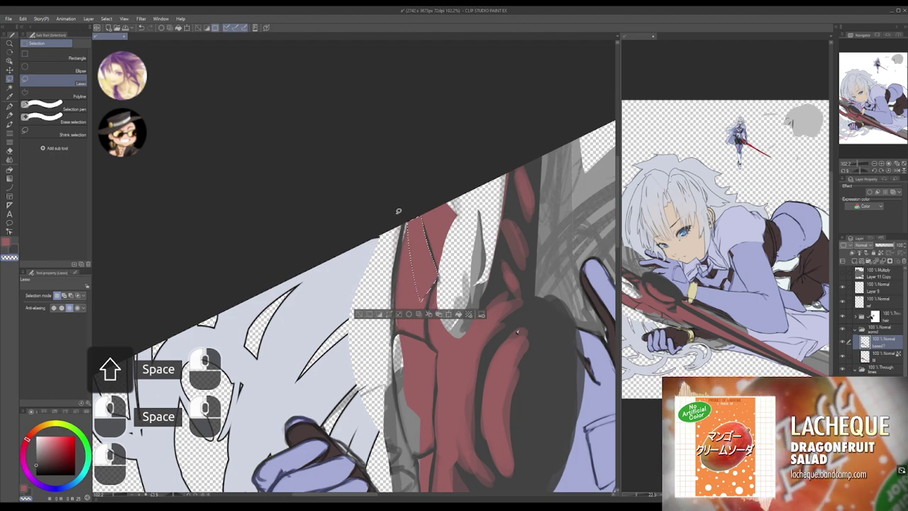
pyautogui.hotkey('ctrl', 'd')
pyautogui.moveTo(483, 265); pyautogui.dragTo(493, 296)
pyautogui.moveTo(526, 355); pyautogui.dragTo(399, 170)
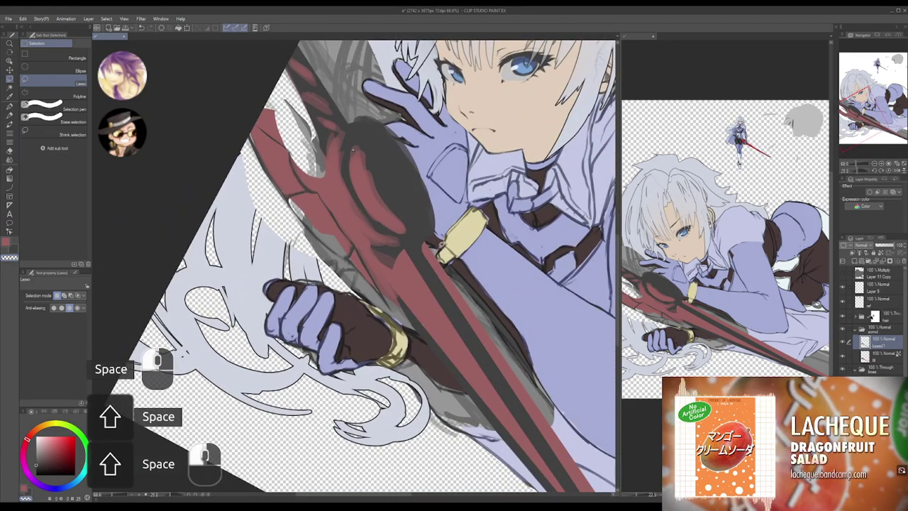
pyautogui.moveTo(424, 267); pyautogui.dragTo(408, 248)
pyautogui.moveTo(365, 190); pyautogui.dragTo(375, 237)
pyautogui.hotkey('ctrl', 's')
pyautogui.press('p')
pyautogui.press('p')
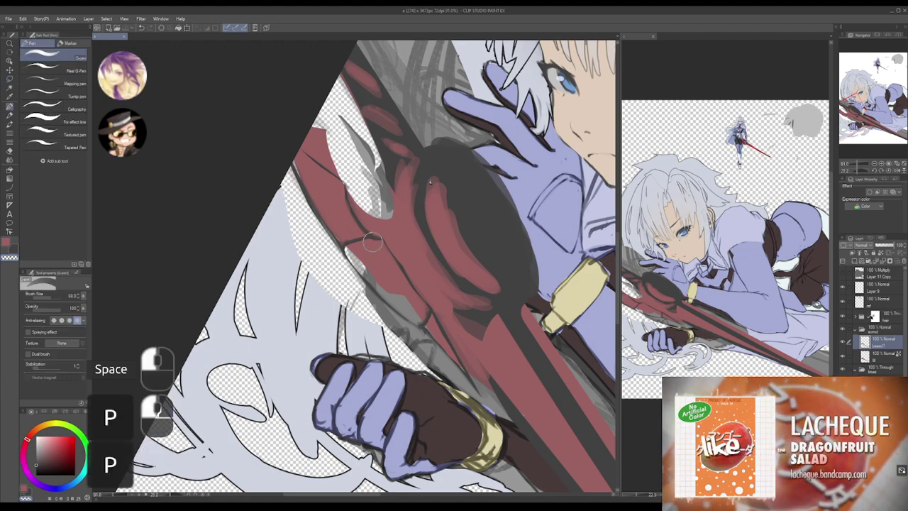
# - Try curved strokes below the cross line on the lower guard with the Curve tool at progressively smaller sizes, undoing each one
pyautogui.press('[')
pyautogui.press('[')
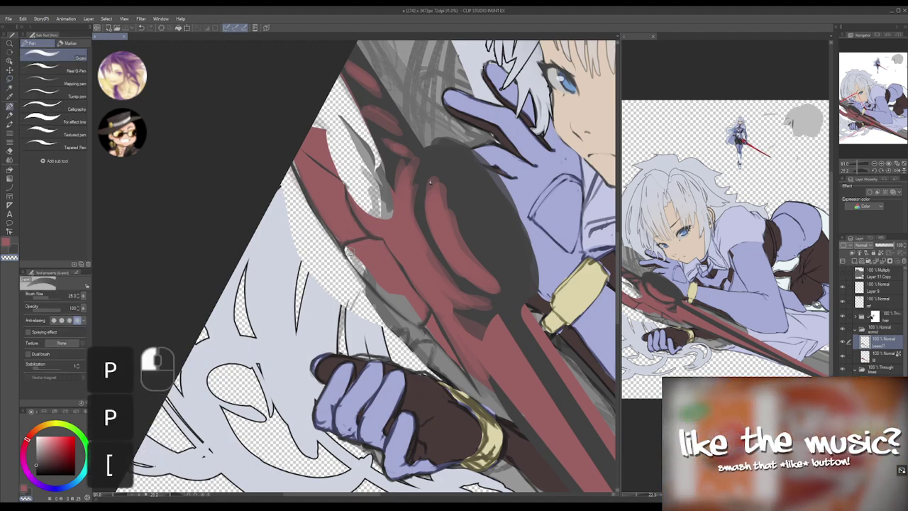
pyautogui.press('u')
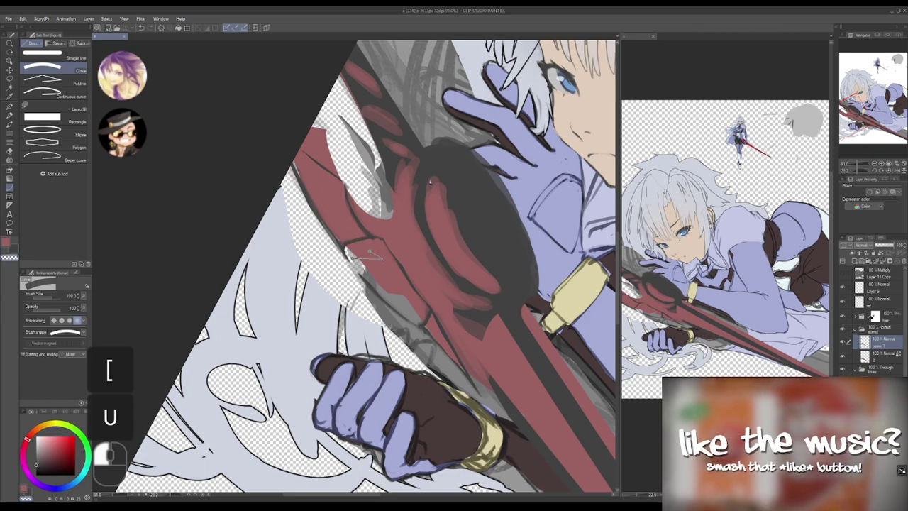
pyautogui.hotkey('ctrl', 'z')
pyautogui.press('c')
pyautogui.press('z')
pyautogui.press('c')
pyautogui.press('[')
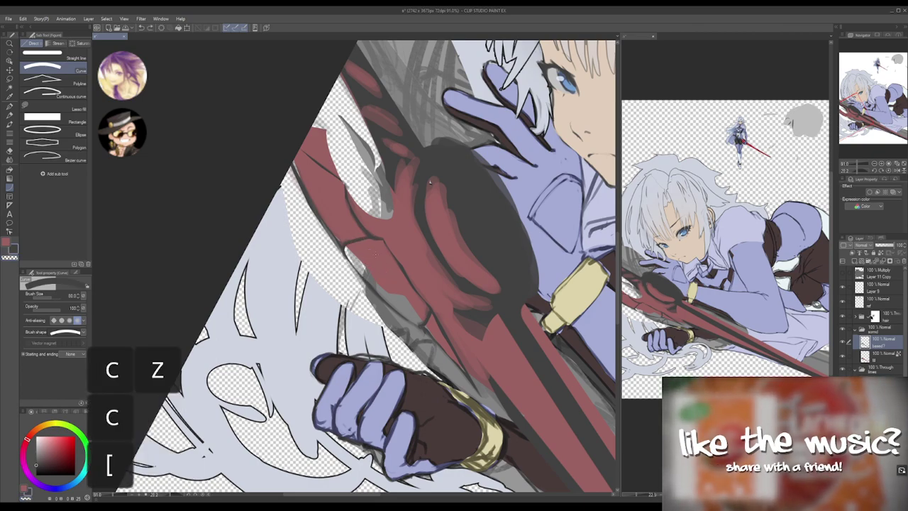
pyautogui.moveTo(387, 267); pyautogui.dragTo(357, 226)
pyautogui.hotkey('ctrl', 'z')
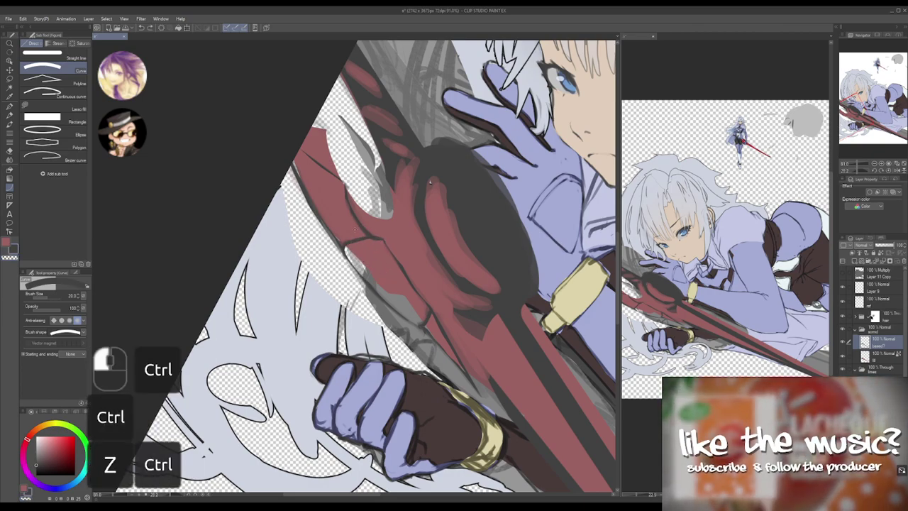
pyautogui.press('[')
pyautogui.press('[')
pyautogui.moveTo(387, 275); pyautogui.dragTo(351, 237)
pyautogui.hotkey('ctrl', 'z')
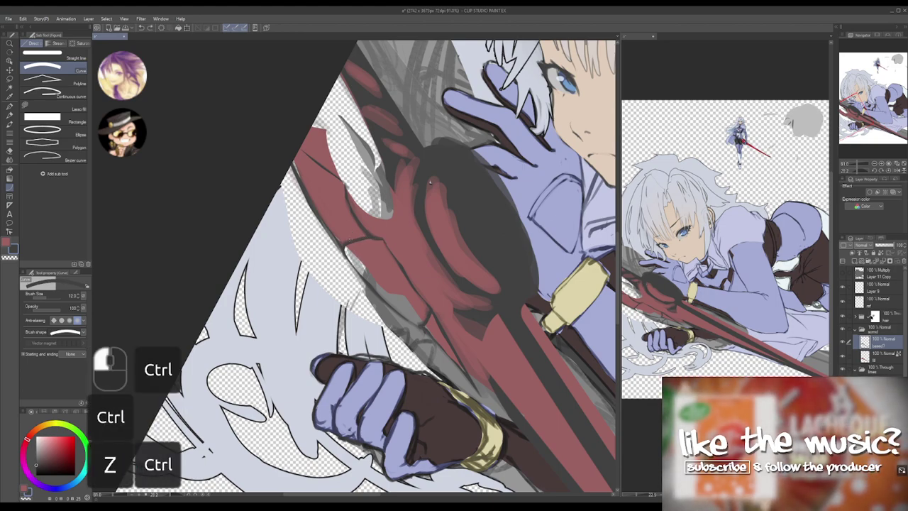
# - Draw a thin dark grey curve just below the lower guard's cross line with the Curve tool at size 8, undoing the misplaced attempts
pyautogui.press('[')
pyautogui.press('[')
pyautogui.moveTo(387, 267)
pyautogui.mouseDown()
pyautogui.moveTo(351, 232)
pyautogui.moveTo(358, 254)
pyautogui.moveTo(373, 247)
pyautogui.mouseUp()
pyautogui.click(354, 246)
pyautogui.hotkey('ctrl', 'z')
pyautogui.keyDown('ctrl'); pyautogui.click(429, 181); pyautogui.keyUp('ctrl')
pyautogui.click(349, 256)
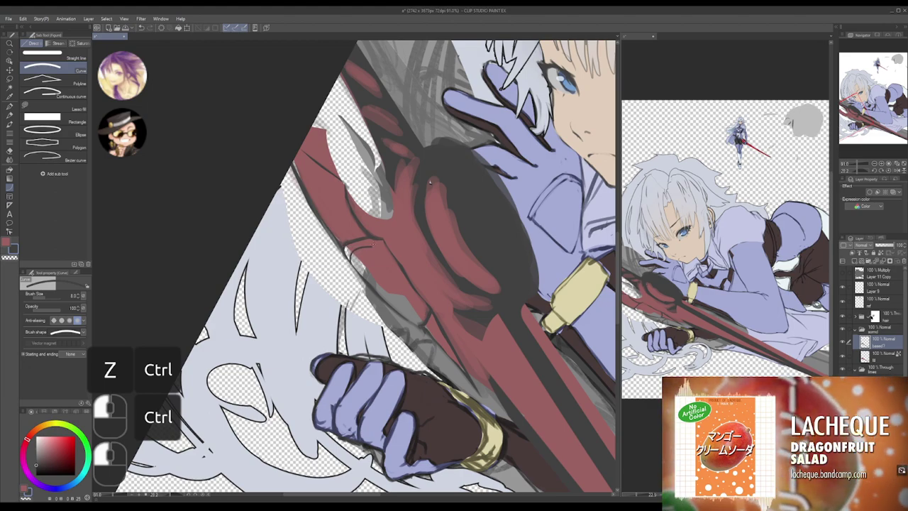
pyautogui.hotkey('ctrl', 'z')
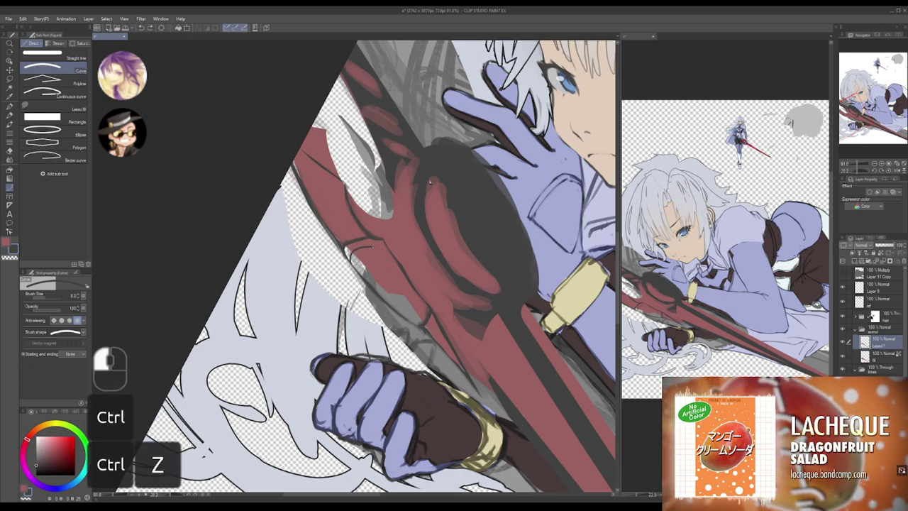
# - Continue the thin dark outline along the inner side of the lower guard panel and around its blade-side end
pyautogui.click(371, 247)
pyautogui.moveTo(381, 248); pyautogui.dragTo(422, 309)
pyautogui.hotkey('ctrl', 'z')
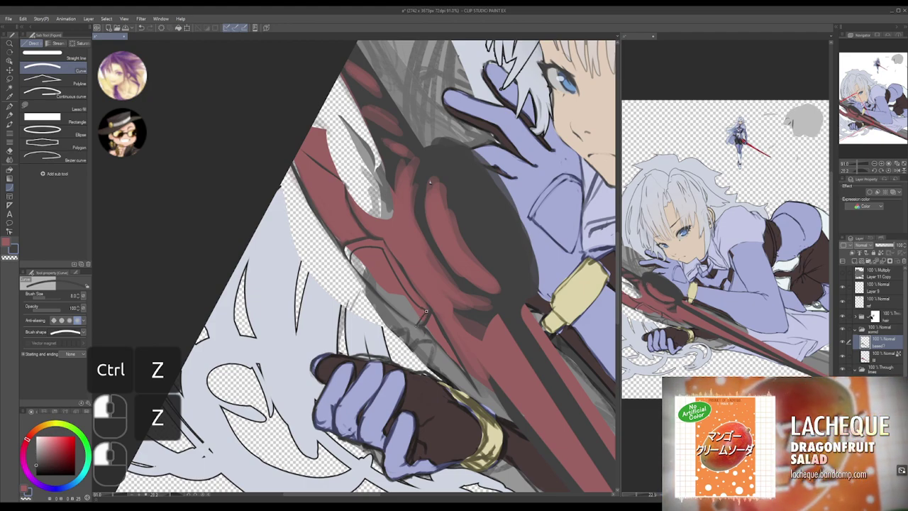
pyautogui.moveTo(426, 311); pyautogui.dragTo(414, 324)
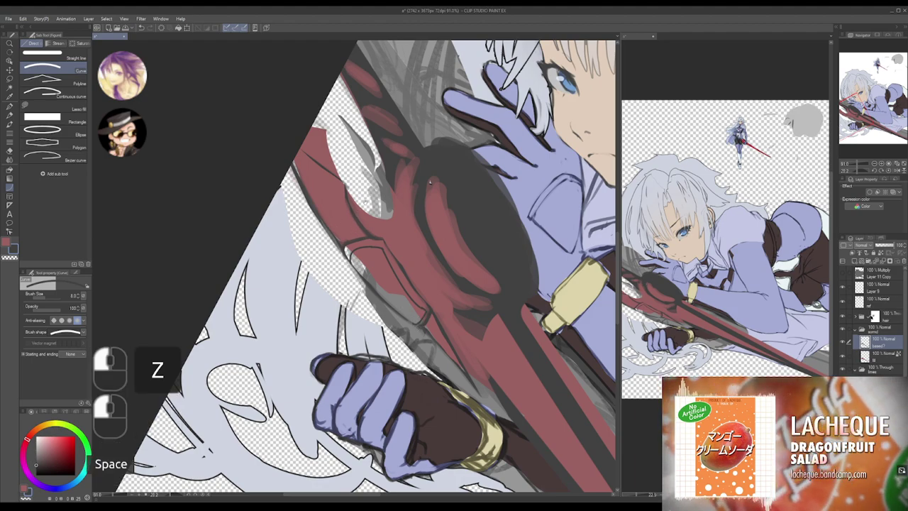
# - Outline the lower prong's inner edge down to the notch in dark grey with the G-pen, undoing the misplaced stroke
pyautogui.moveTo(430, 181); pyautogui.dragTo(441, 219)
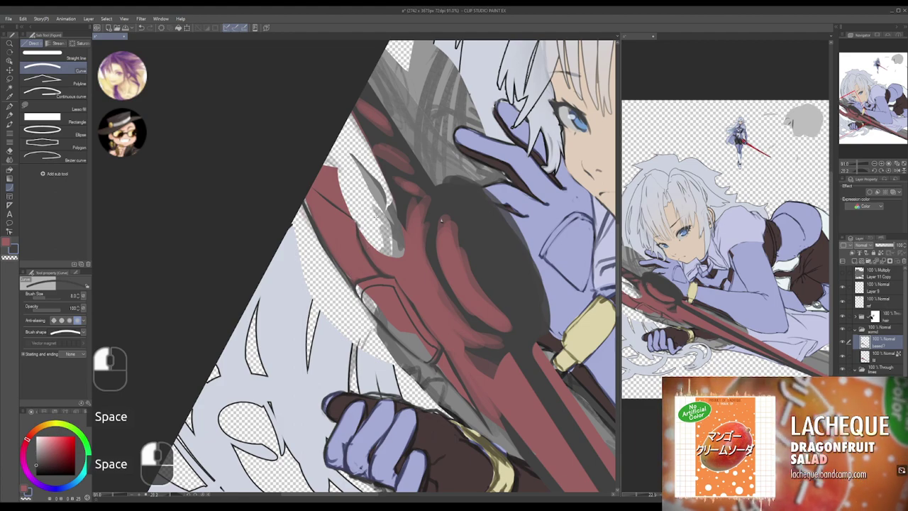
pyautogui.press('p')
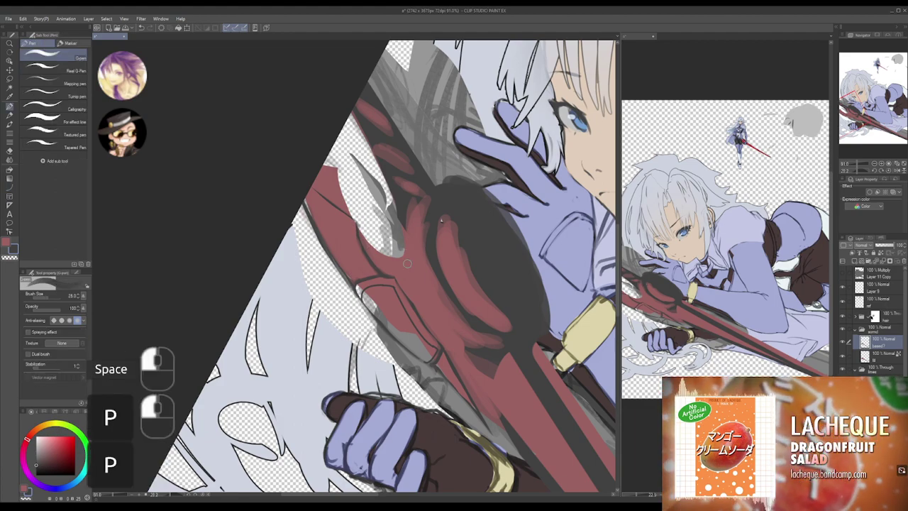
pyautogui.press('x')
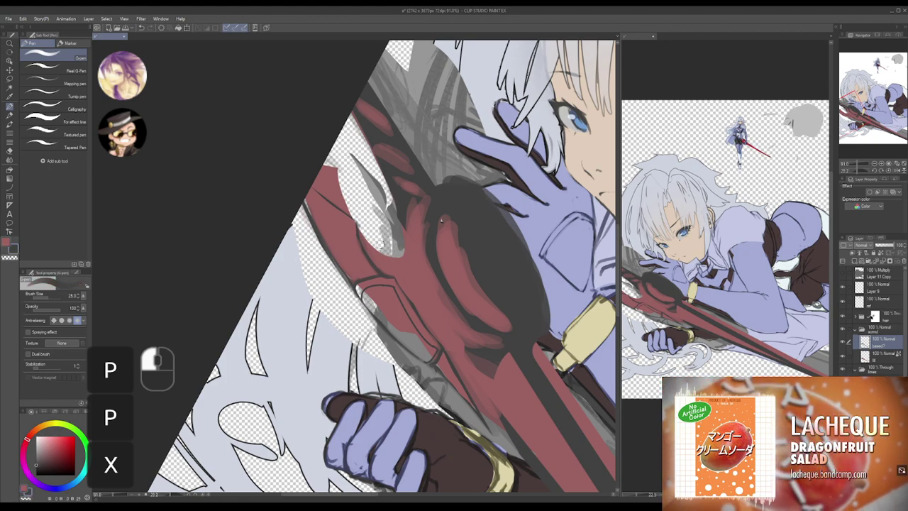
pyautogui.moveTo(361, 225); pyautogui.dragTo(366, 237)
pyautogui.hotkey('ctrl', 'z')
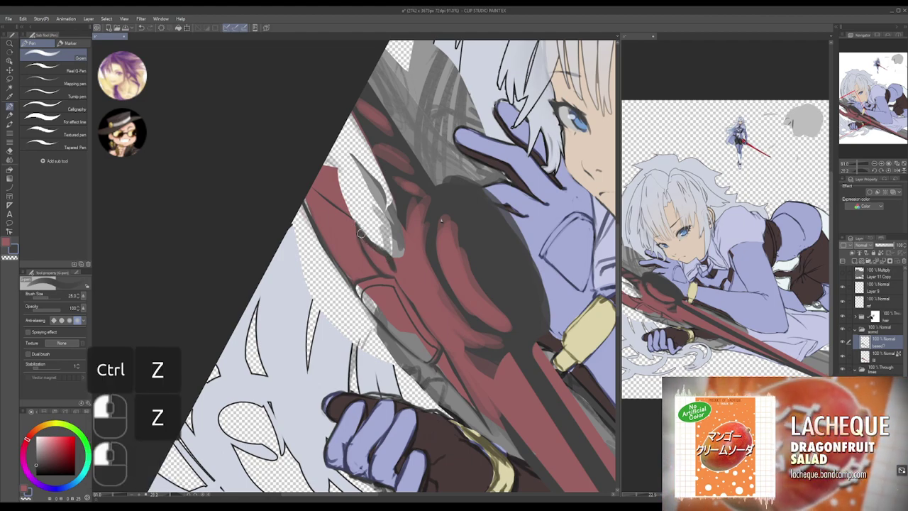
# - Form a small round knob at the base of the notch with alternating dark grey and transparent strokes, undoing the stray ones
pyautogui.press('c')
pyautogui.moveTo(375, 221)
pyautogui.mouseDown()
pyautogui.moveTo(363, 230)
pyautogui.moveTo(399, 270)
pyautogui.moveTo(410, 273)
pyautogui.moveTo(402, 259)
pyautogui.moveTo(404, 268)
pyautogui.moveTo(408, 240)
pyautogui.moveTo(415, 243)
pyautogui.mouseUp()
pyautogui.press('c')
pyautogui.press('c')
pyautogui.press('c')
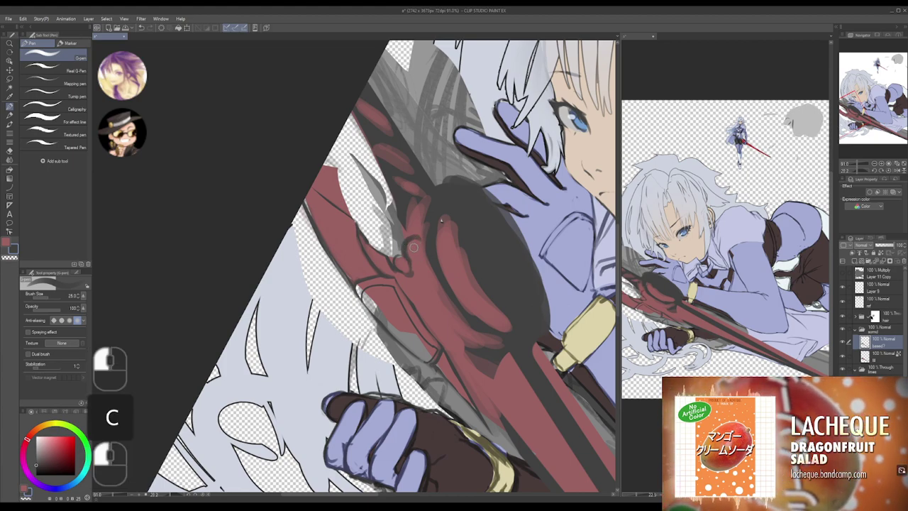
pyautogui.hotkey('ctrl', 'z')
pyautogui.hotkey('ctrl', 'z')
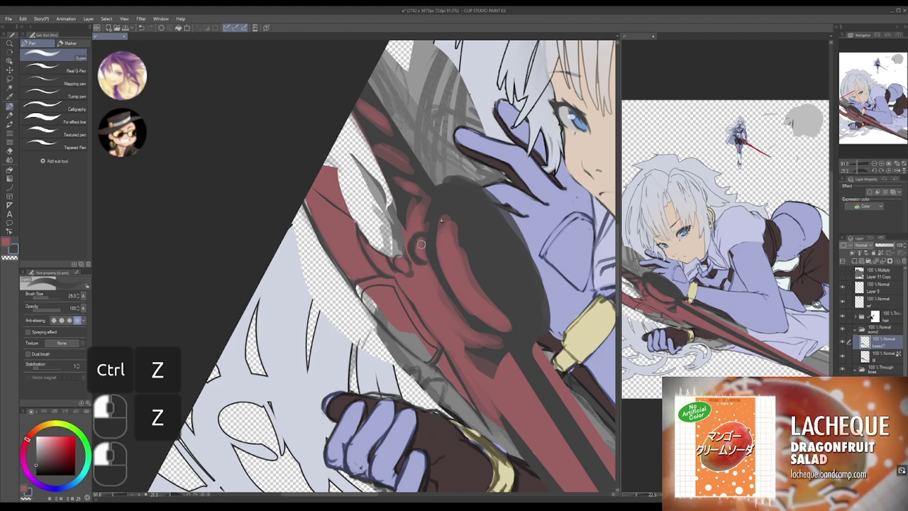
# - Shape a larger ringed knob beside the small one, cleaning up its interior with transparent strokes
pyautogui.press('c')
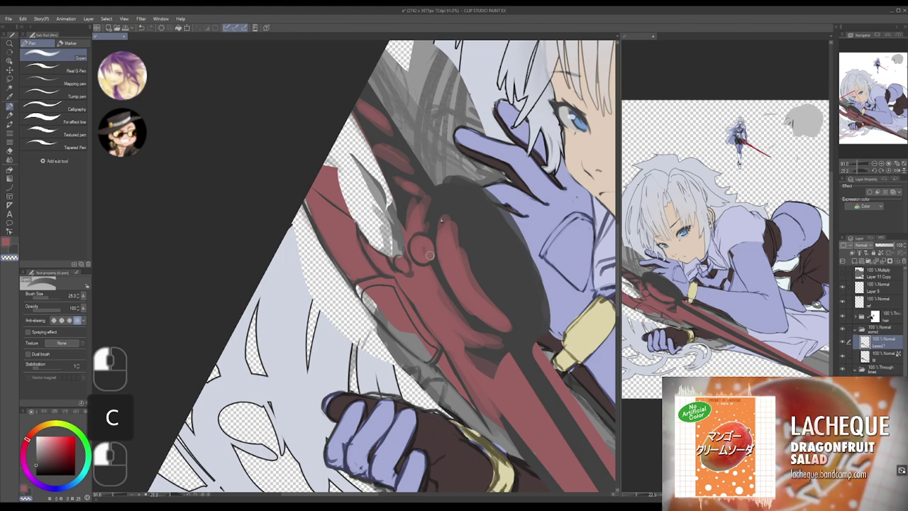
pyautogui.press('c')
pyautogui.moveTo(422, 238); pyautogui.dragTo(425, 255)
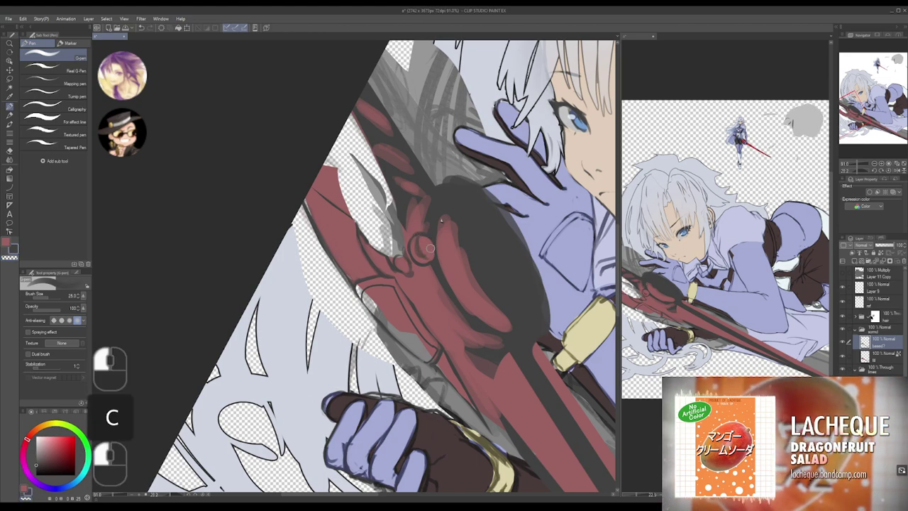
pyautogui.press('c')
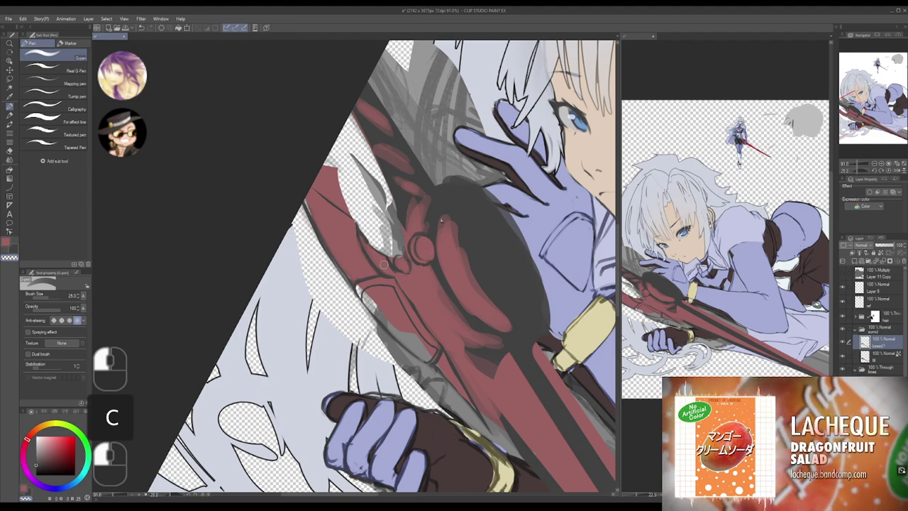
# - Refine the dark contours between the two round knobs and at the notch corner, undoing unwanted strokes
pyautogui.hotkey('ctrl', 'z')
pyautogui.hotkey('ctrl', 'z')
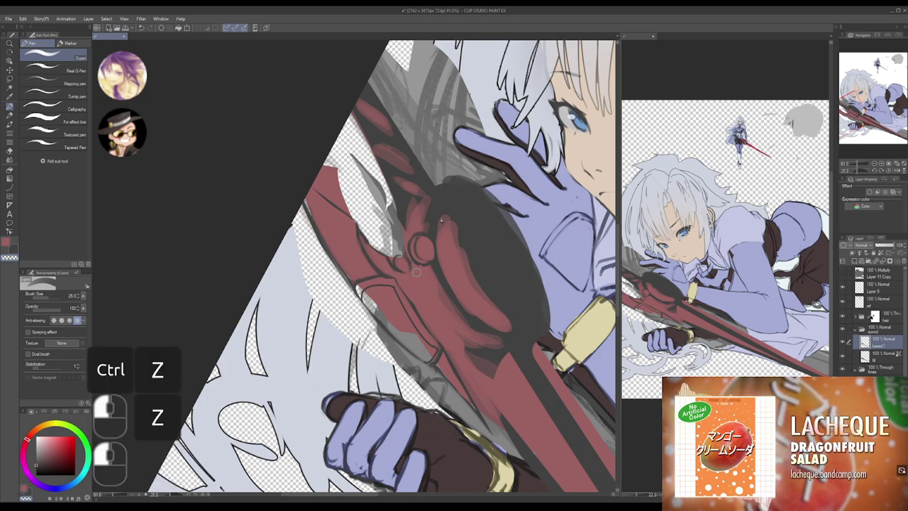
pyautogui.press('c')
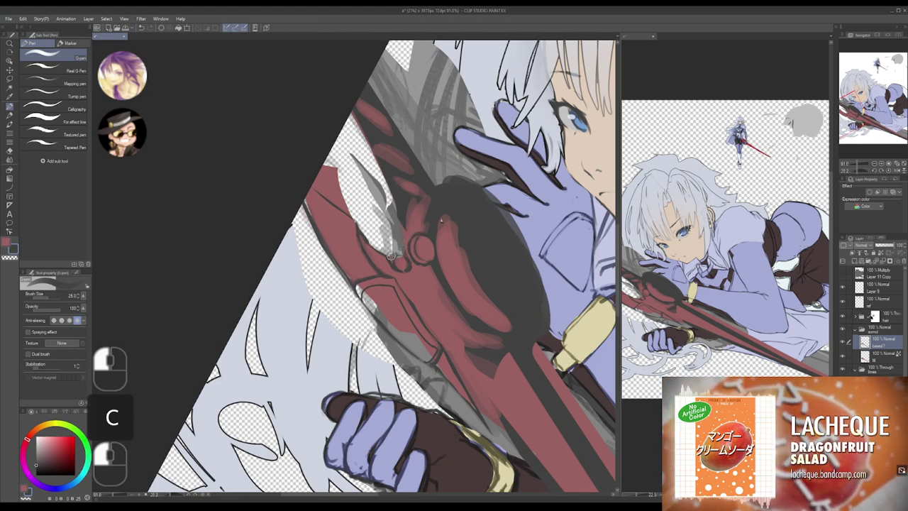
pyautogui.hotkey('ctrl', 'z')
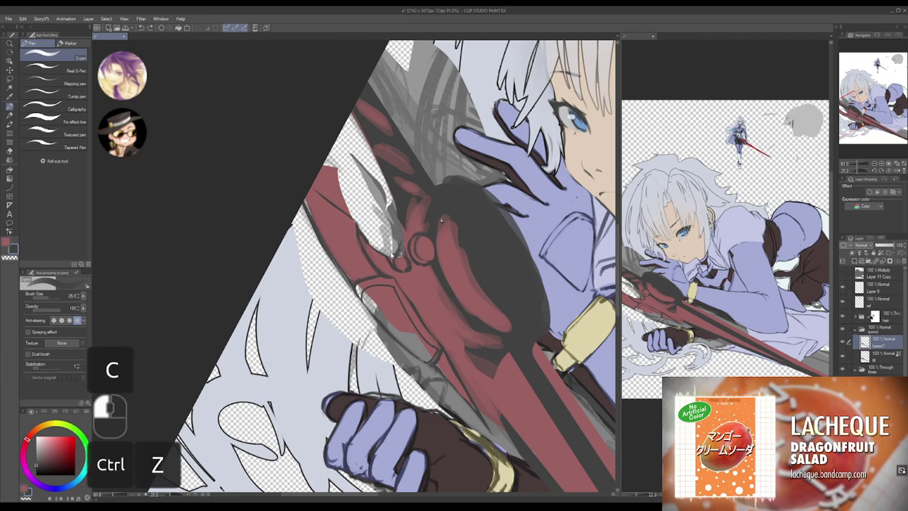
pyautogui.hotkey('ctrl', 'z')
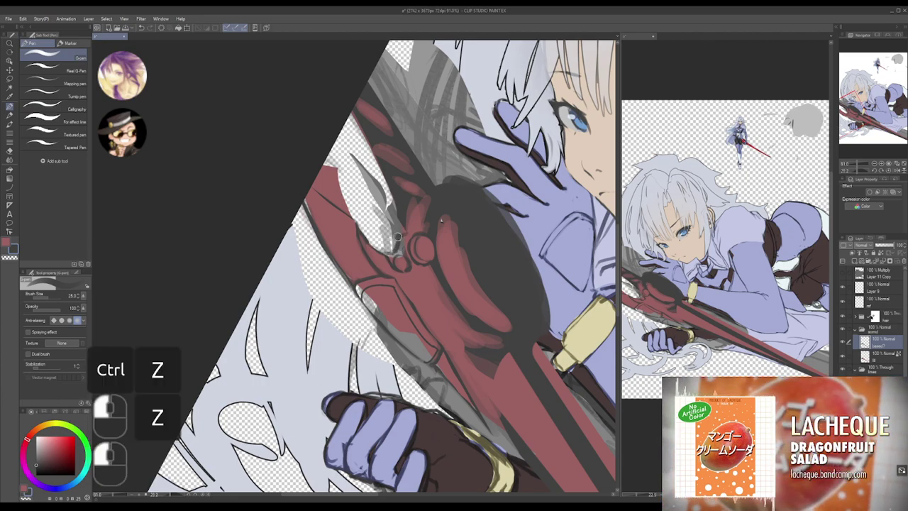
# - Draw a dark bar above the two knobs reaching into the notch and trim its upper side with transparent strokes
pyautogui.press('c')
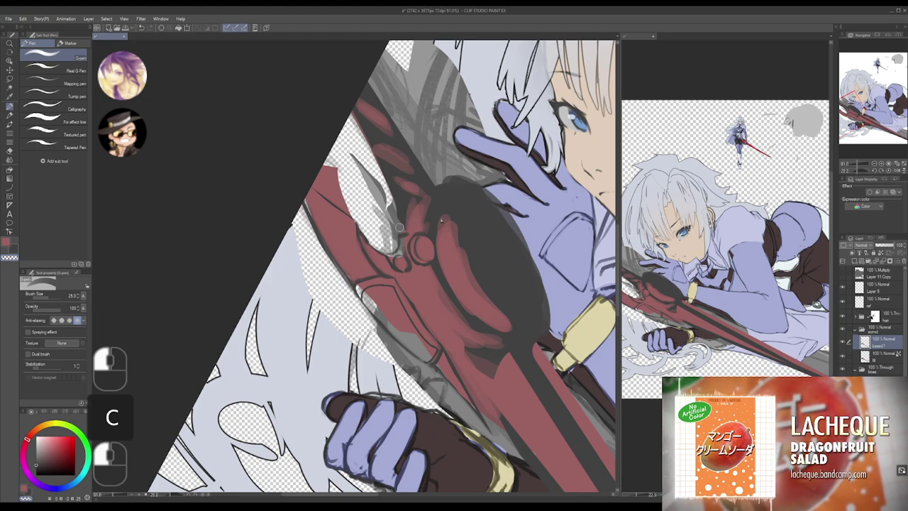
pyautogui.press('c')
pyautogui.click(396, 249)
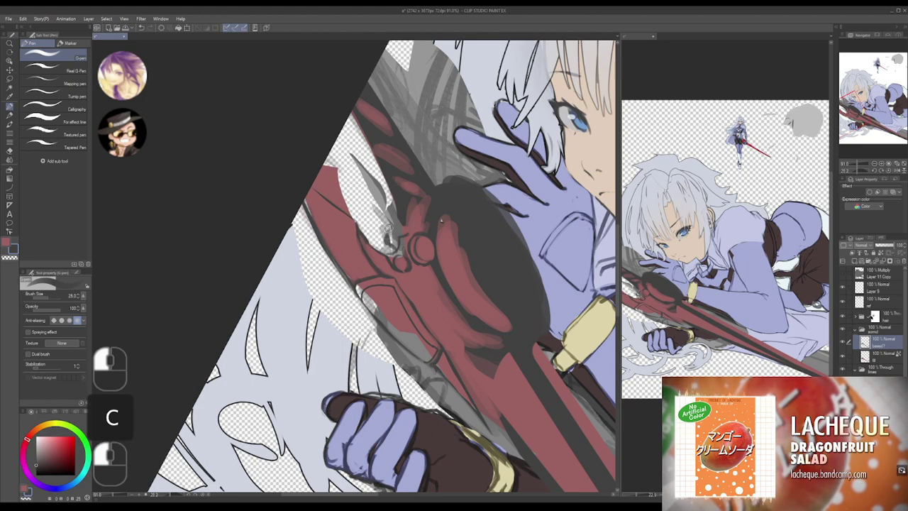
pyautogui.moveTo(394, 224); pyautogui.dragTo(422, 226)
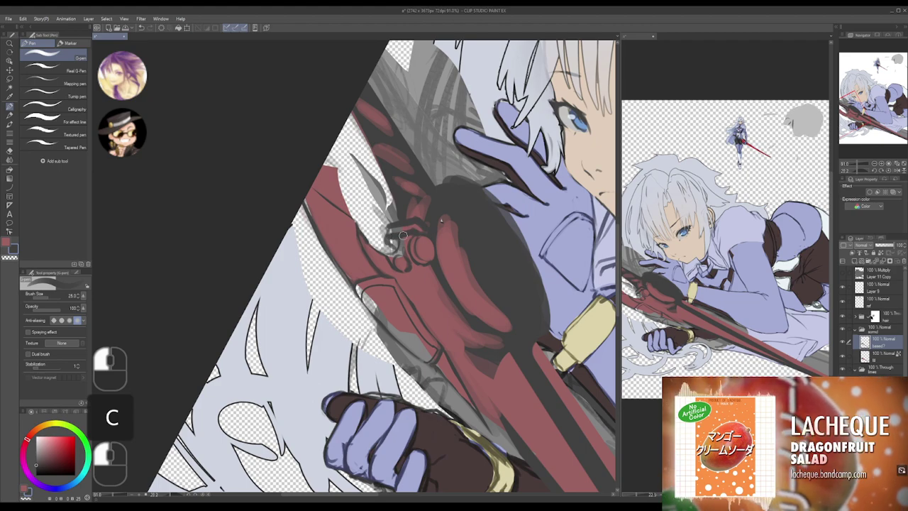
pyautogui.press('c')
pyautogui.click(401, 220)
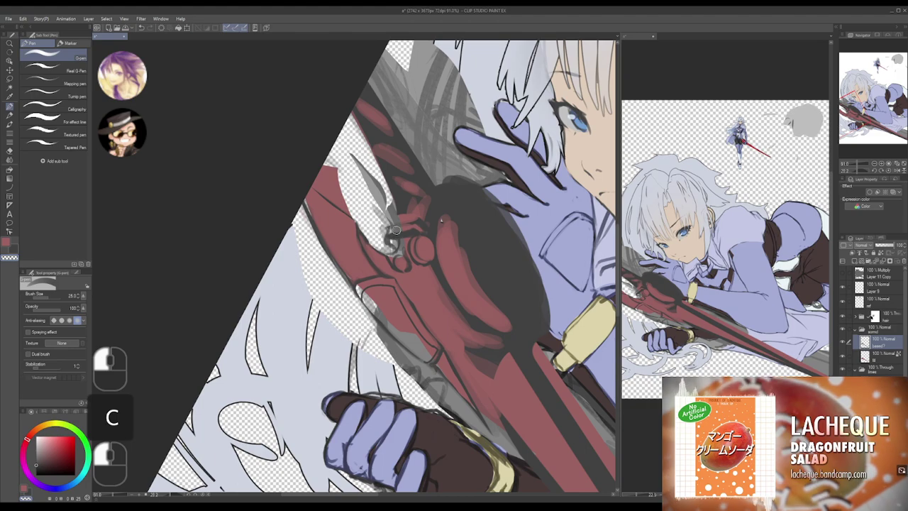
# - Rework the bar above the knobs into a narrow outlined shape with dark grey and transparent strokes, undoing the poor ones
pyautogui.hotkey('ctrl', 'z')
pyautogui.hotkey('ctrl', 'z')
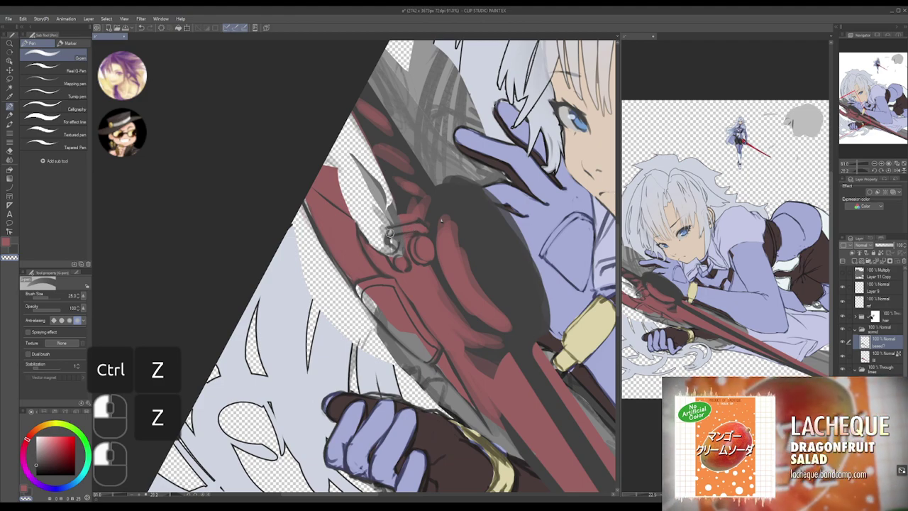
pyautogui.press('c')
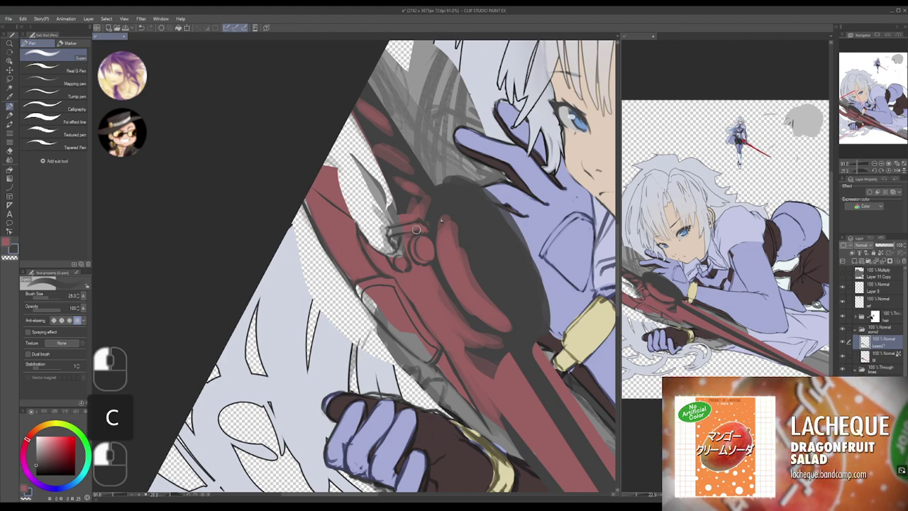
pyautogui.hotkey('ctrl', 'z')
pyautogui.hotkey('ctrl', 'z')
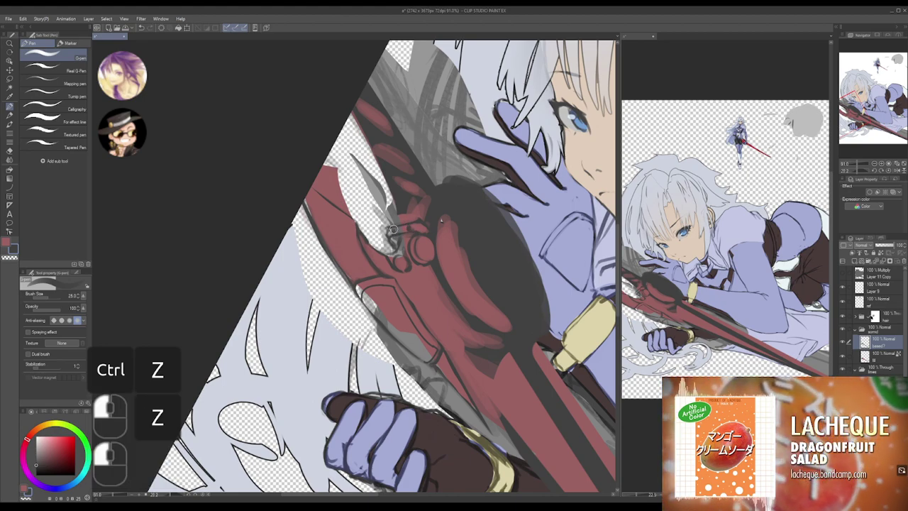
pyautogui.press('c')
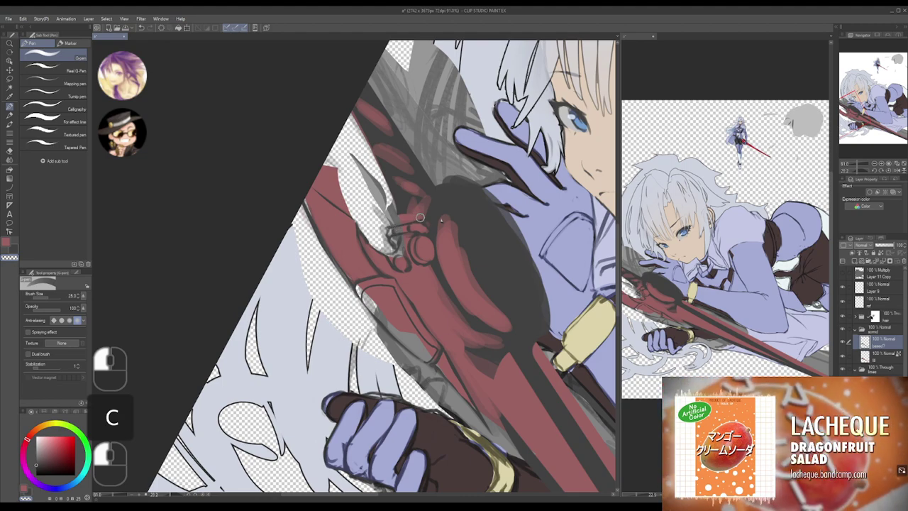
# - Refine the small details between the bar's outer end and the small knob with alternating transparent and dark grey dabs
pyautogui.moveTo(471, 212); pyautogui.dragTo(434, 217)
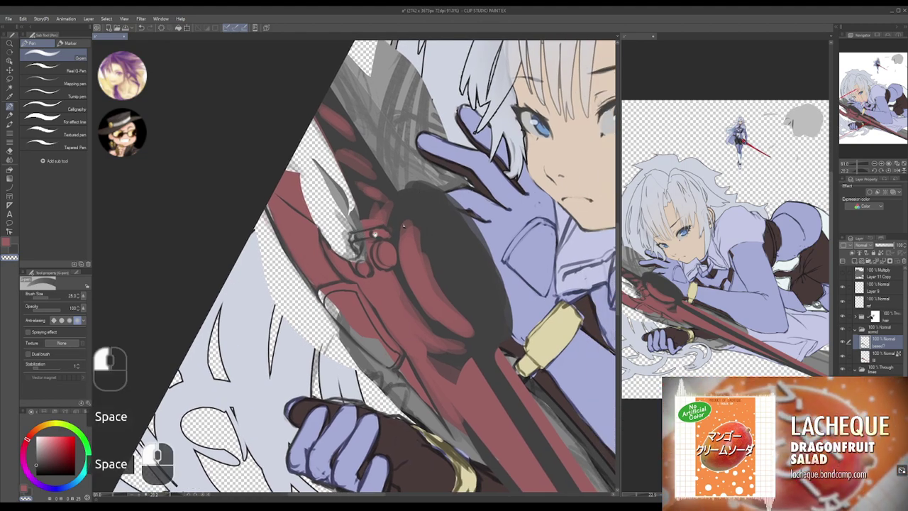
pyautogui.click(350, 252)
pyautogui.click(355, 250)
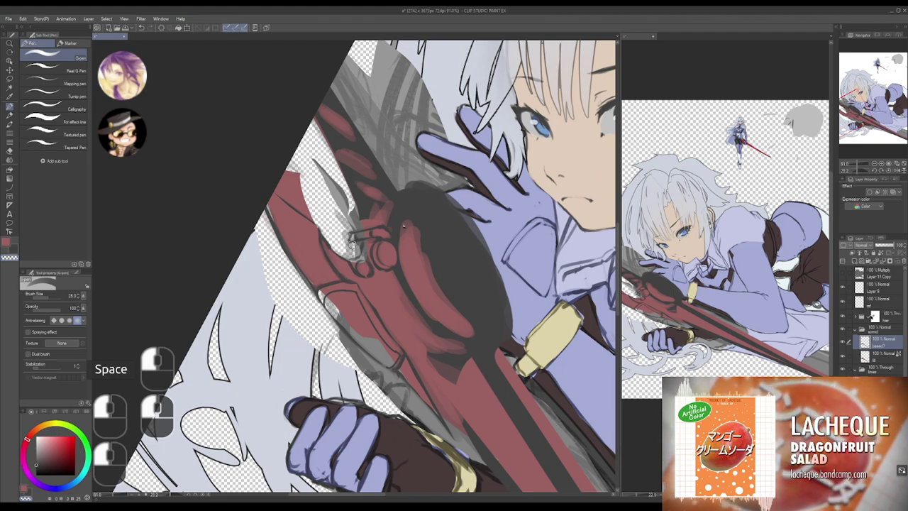
pyautogui.press('c')
pyautogui.moveTo(350, 242); pyautogui.dragTo(351, 246)
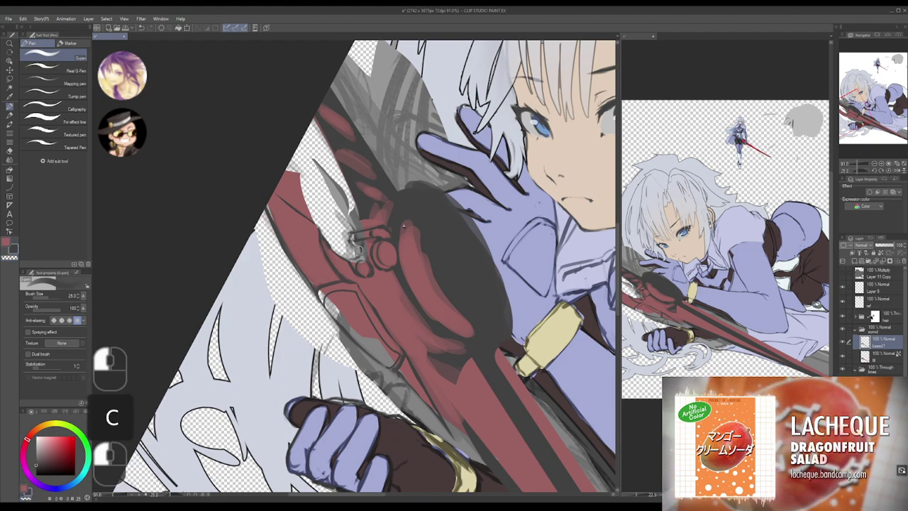
pyautogui.press('c')
pyautogui.click(363, 247)
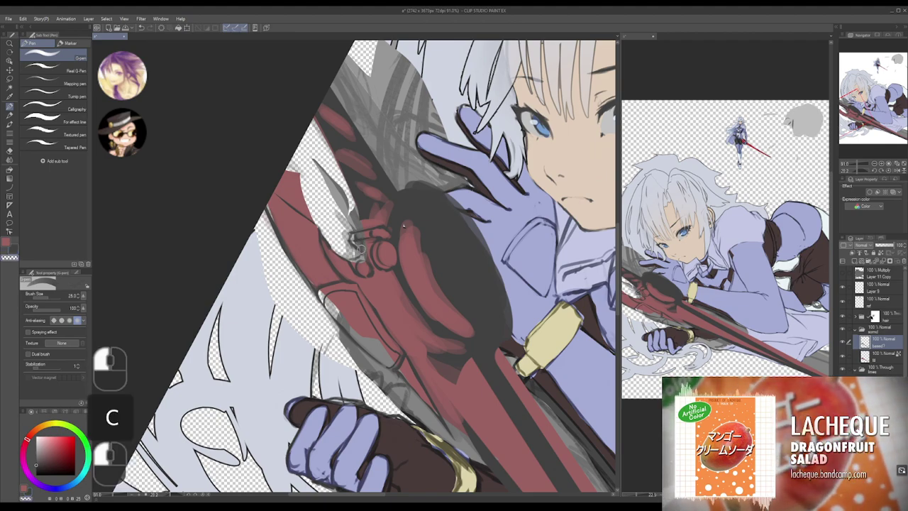
pyautogui.press('c')
pyautogui.moveTo(358, 254); pyautogui.dragTo(361, 251)
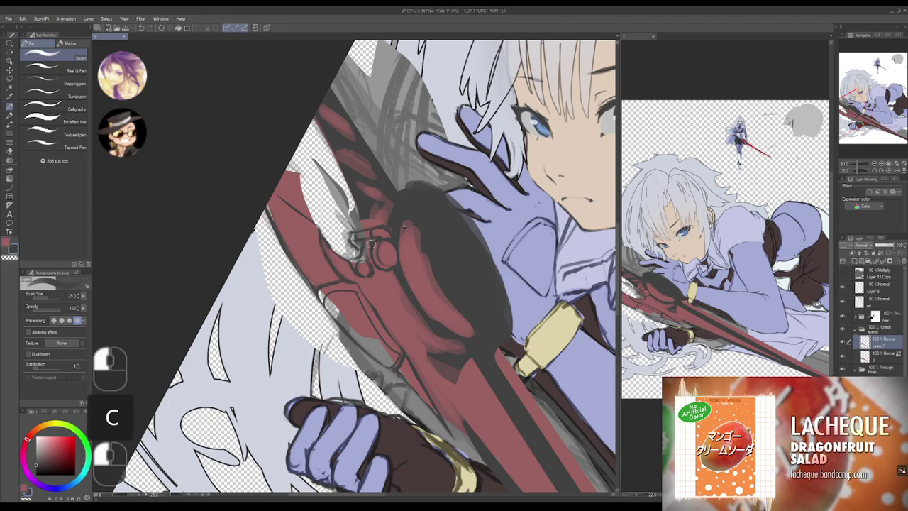
# - Draw a short dark stroke down the upper edge of the dark oval beside the knobs, undoing the first try
pyautogui.press('space')
pyautogui.moveTo(420, 183); pyautogui.dragTo(392, 228)
pyautogui.hotkey('alt', 'space')
pyautogui.press('space')
pyautogui.hotkey('alt', 'space')
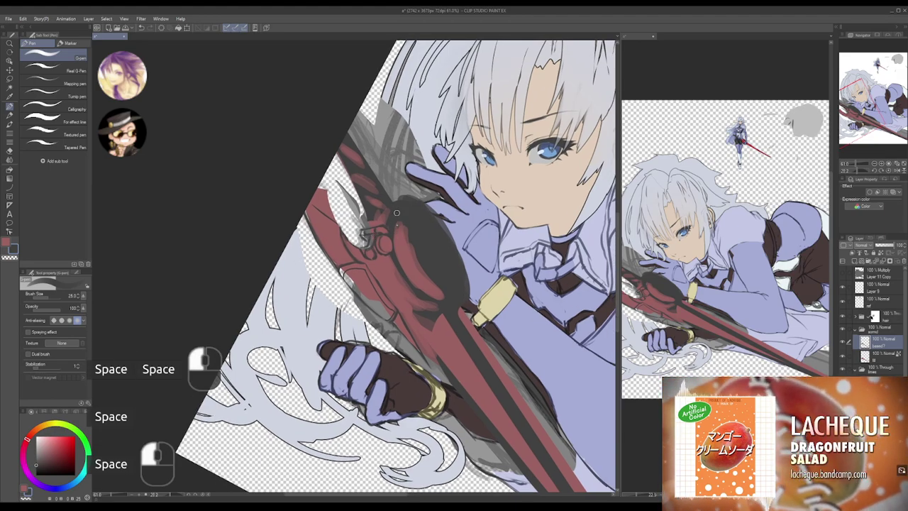
pyautogui.moveTo(396, 213); pyautogui.dragTo(393, 246)
pyautogui.hotkey('ctrl', 'z')
pyautogui.moveTo(395, 214); pyautogui.dragTo(395, 218)
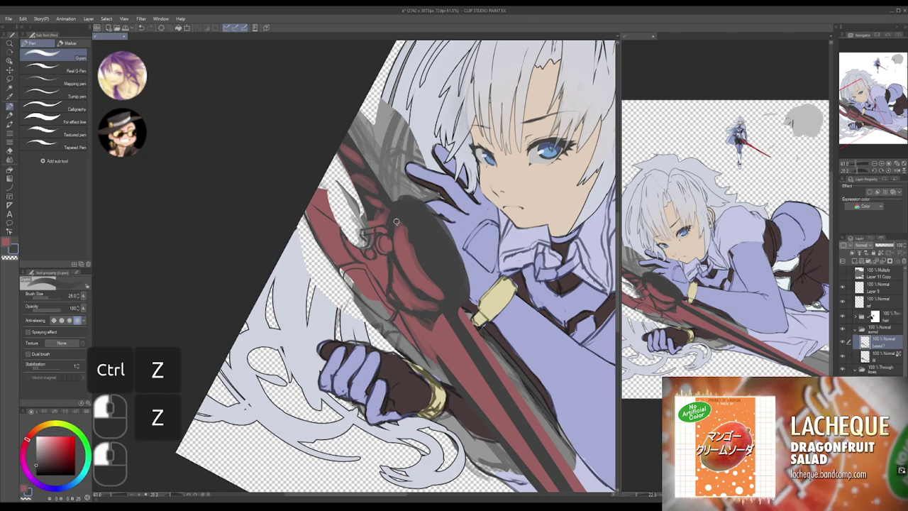
# - Shape a narrow red bar between the knobs and the dark oval with alternating transparent and dark grey strokes
pyautogui.press('c')
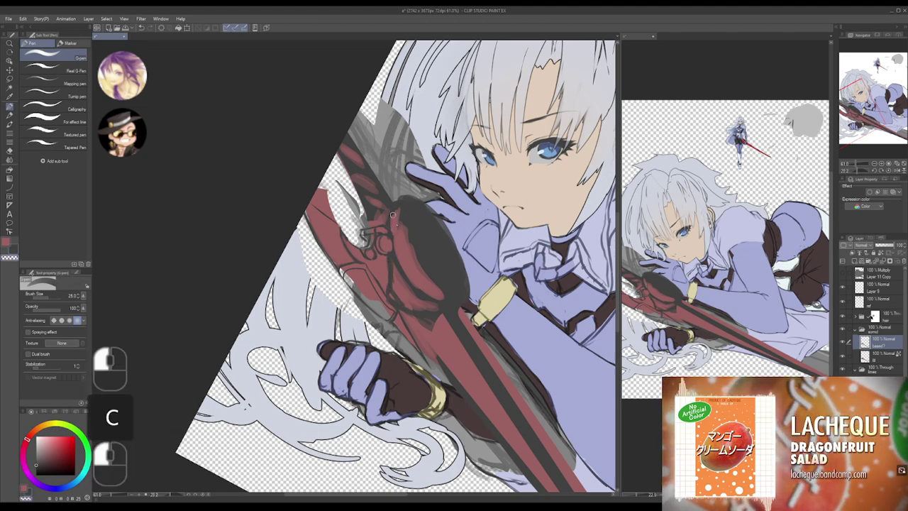
pyautogui.press('c')
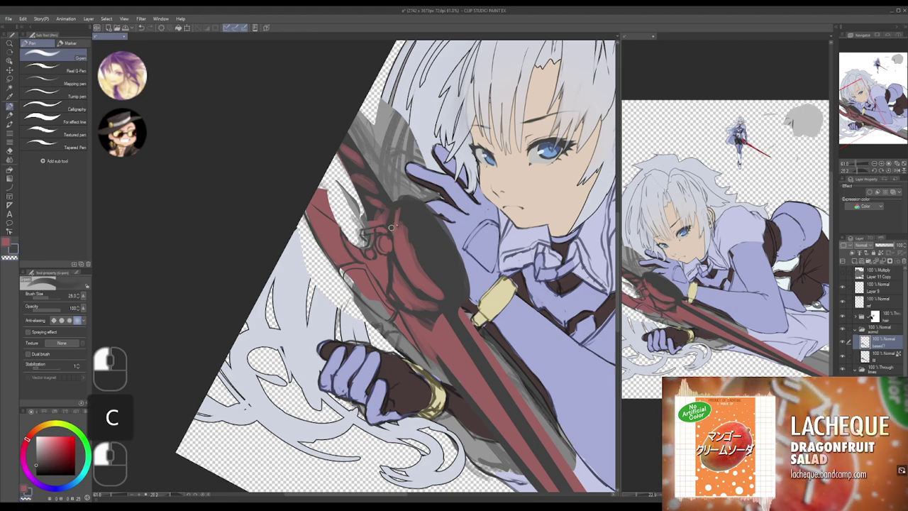
pyautogui.press('c')
pyautogui.moveTo(388, 212)
pyautogui.mouseDown()
pyautogui.moveTo(387, 226)
pyautogui.moveTo(395, 212)
pyautogui.mouseUp()
pyautogui.moveTo(378, 246); pyautogui.dragTo(384, 247)
pyautogui.moveTo(384, 246); pyautogui.dragTo(384, 236)
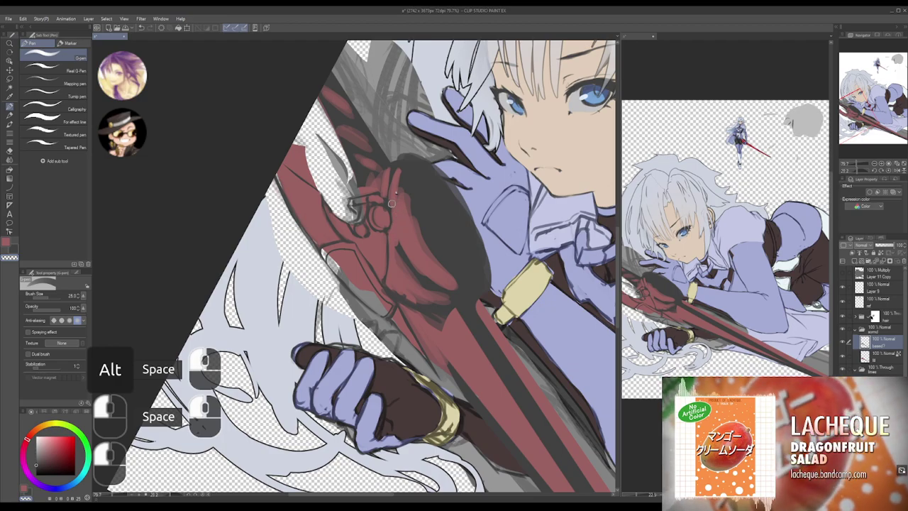
pyautogui.moveTo(392, 195); pyautogui.dragTo(386, 173)
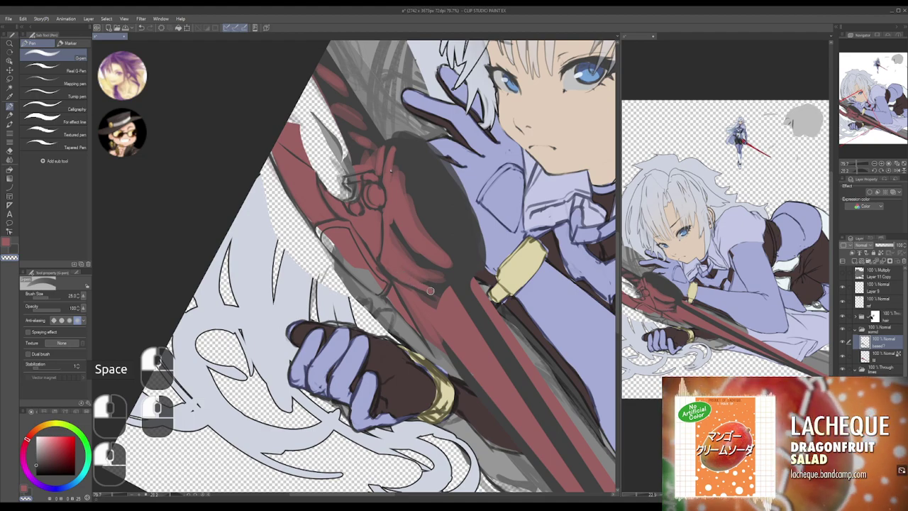
# - Draw slanted dark panel lines across the red area below the oval at the blade's base, undoing the poor strokes
pyautogui.moveTo(430, 290)
pyautogui.mouseDown()
pyautogui.moveTo(405, 254)
pyautogui.moveTo(402, 262)
pyautogui.moveTo(384, 254)
pyautogui.moveTo(409, 270)
pyautogui.moveTo(376, 243)
pyautogui.mouseUp()
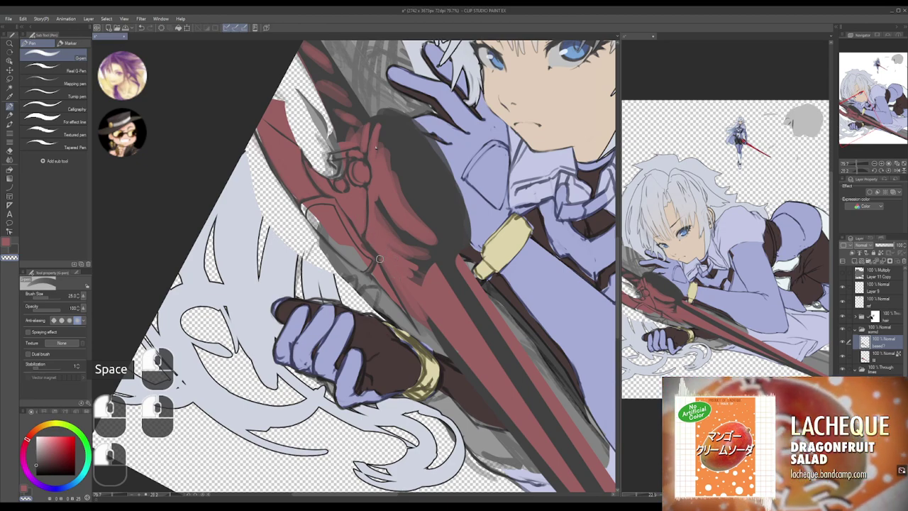
pyautogui.press('c')
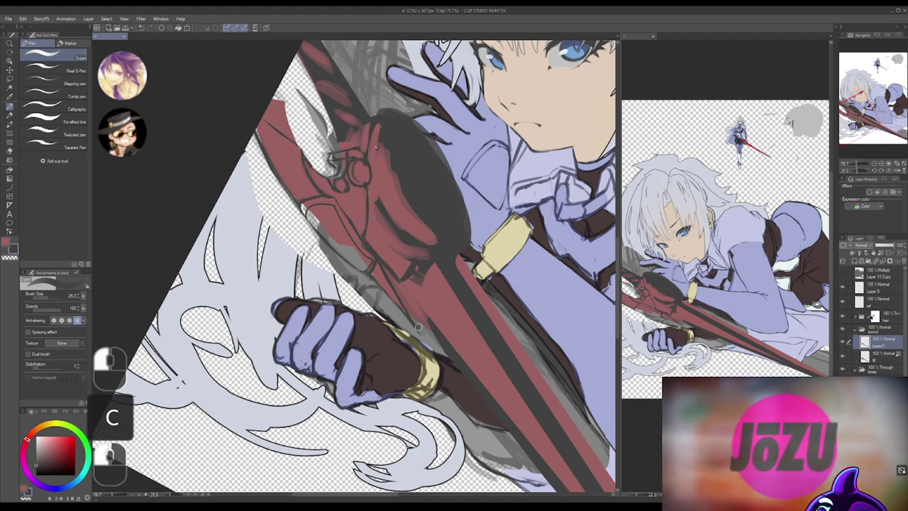
pyautogui.hotkey('ctrl', 'z')
pyautogui.hotkey('ctrl', 'z')
pyautogui.moveTo(419, 326)
pyautogui.mouseDown()
pyautogui.moveTo(429, 290)
pyautogui.moveTo(419, 253)
pyautogui.moveTo(432, 274)
pyautogui.mouseUp()
pyautogui.hotkey('ctrl', 'z')
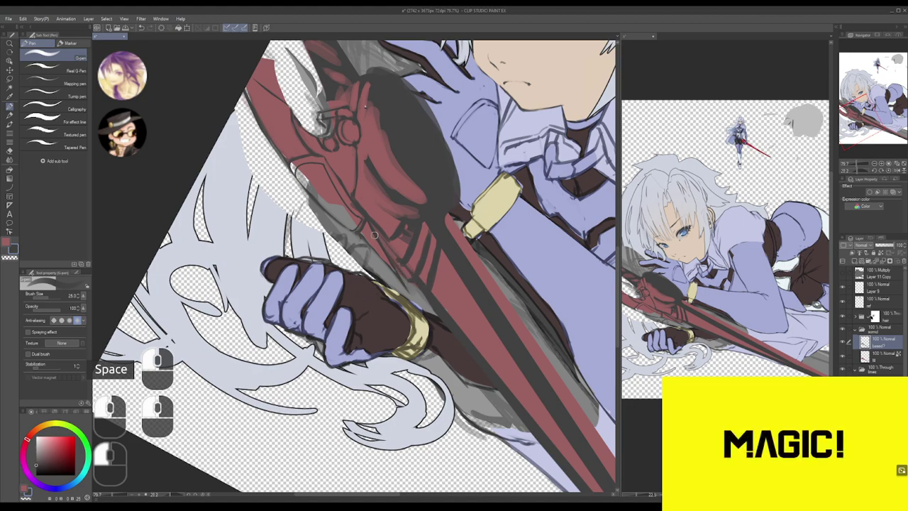
# - Refine the slanted panel lines at the blade's base with alternating transparent and dark grey strokes, undoing unwanted ones
pyautogui.press('c')
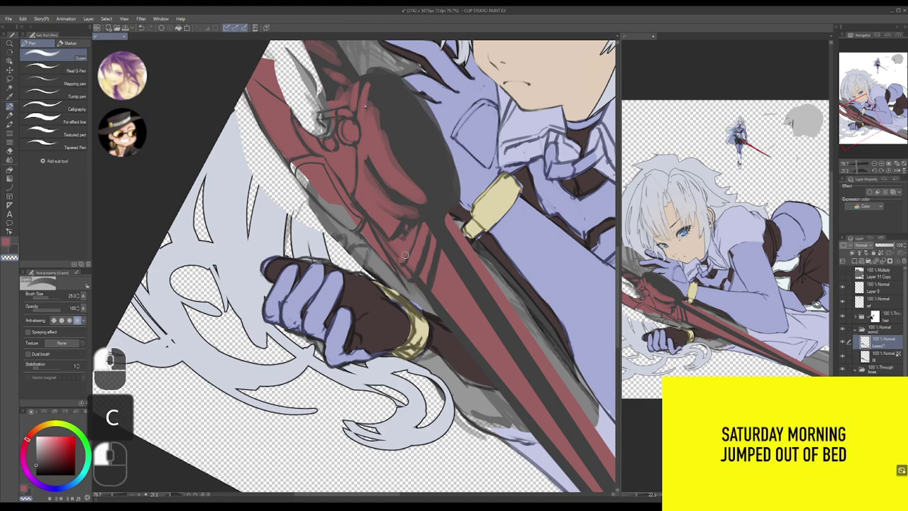
pyautogui.moveTo(409, 252); pyautogui.dragTo(405, 236)
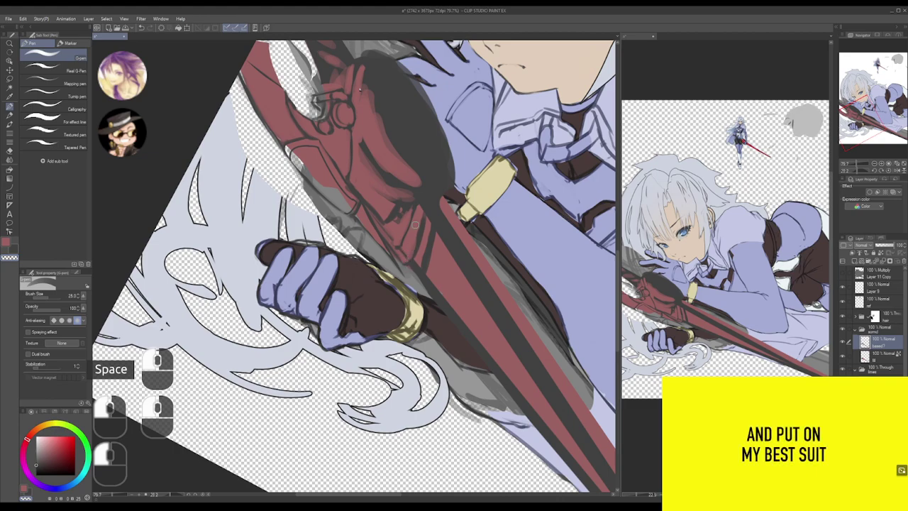
pyautogui.hotkey('ctrl', 'z')
pyautogui.hotkey('ctrl', 'z')
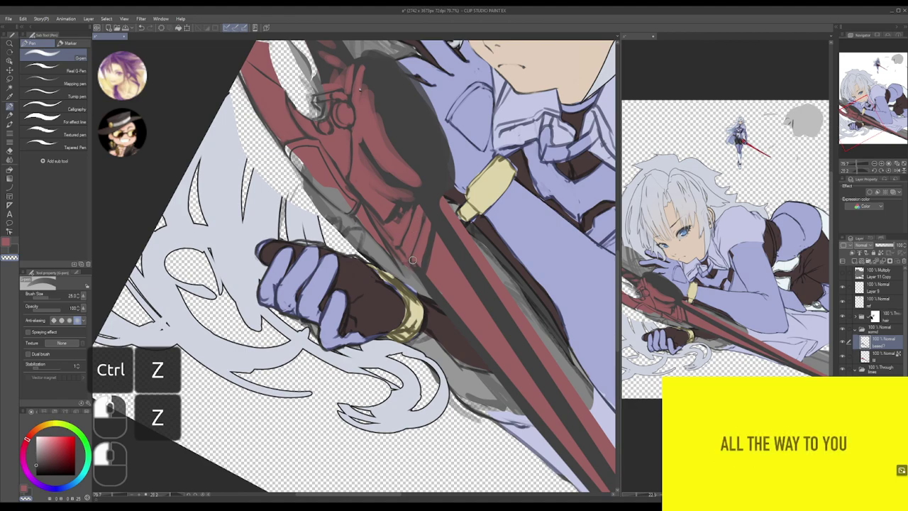
pyautogui.press('c')
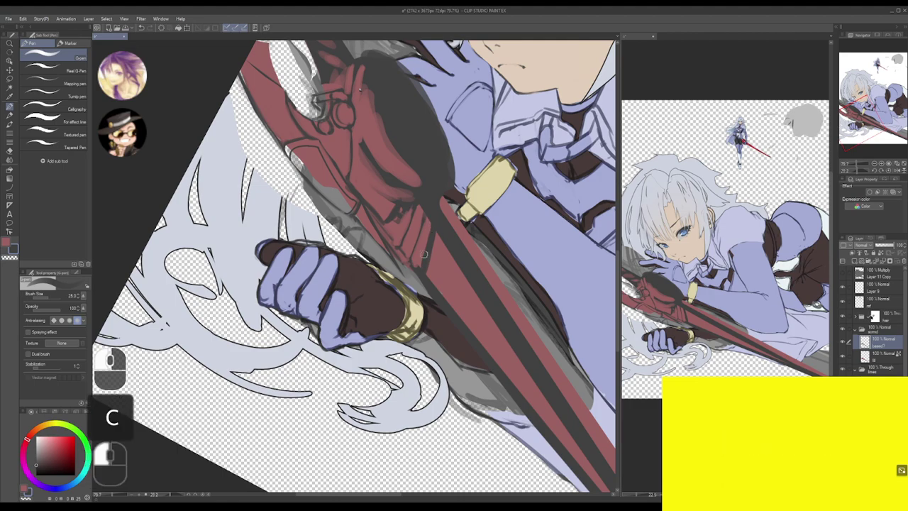
pyautogui.press('c')
pyautogui.moveTo(421, 257); pyautogui.dragTo(427, 235)
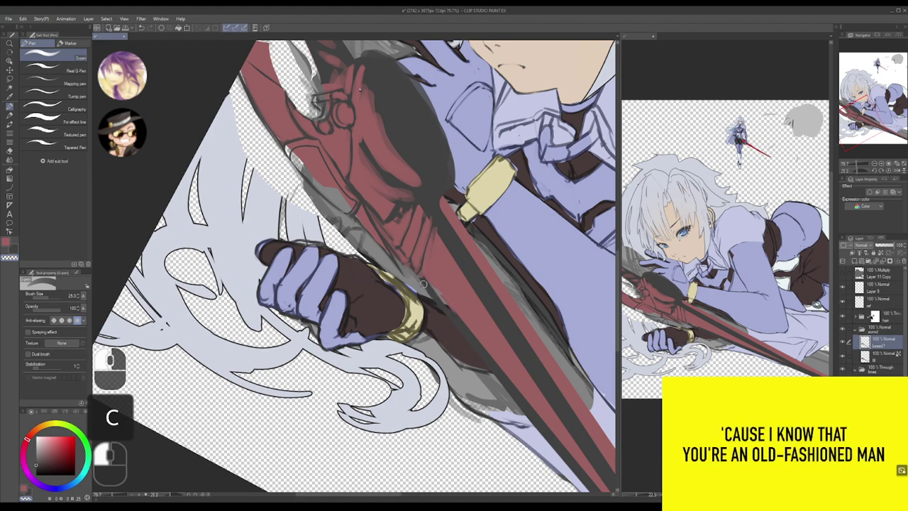
# - Form a round red knob with a dark contour at the start of the blade's dark groove
pyautogui.press('space')
pyautogui.moveTo(430, 247); pyautogui.dragTo(394, 195)
pyautogui.moveTo(449, 282); pyautogui.dragTo(425, 265)
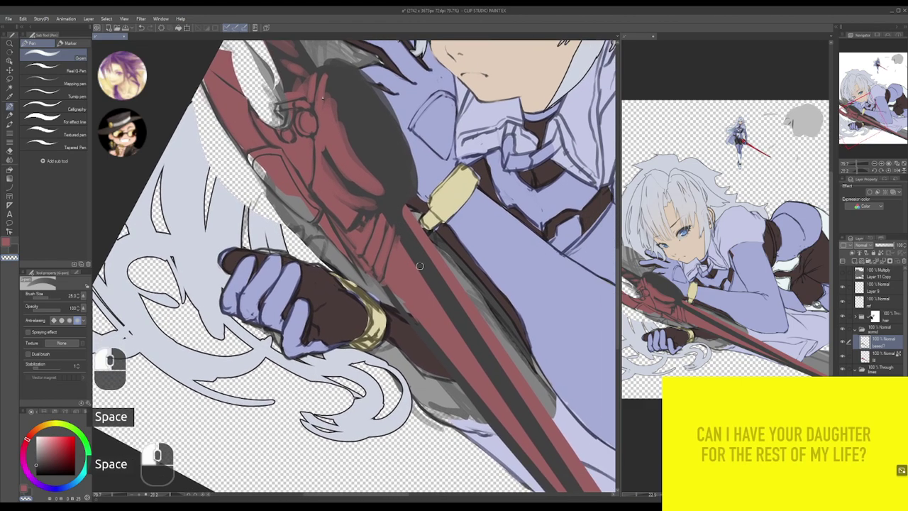
pyautogui.press('c')
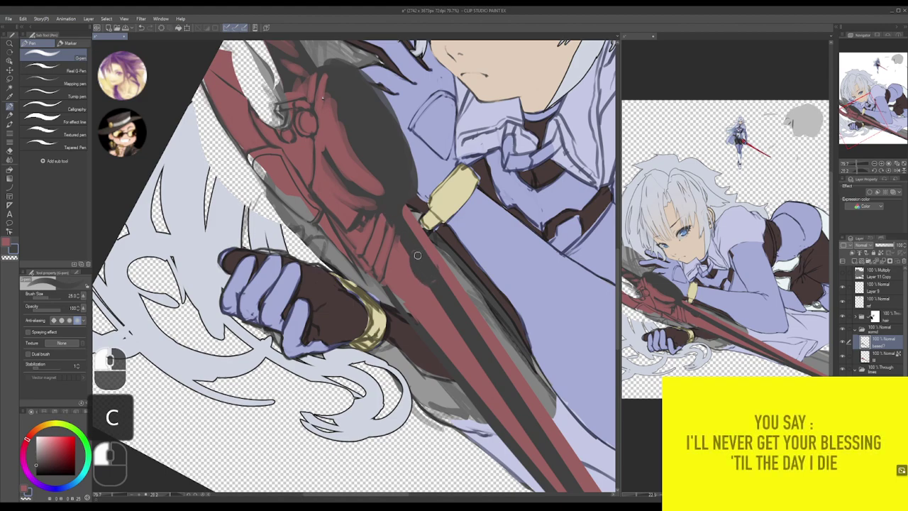
pyautogui.press('c')
pyautogui.moveTo(426, 259); pyautogui.dragTo(414, 260)
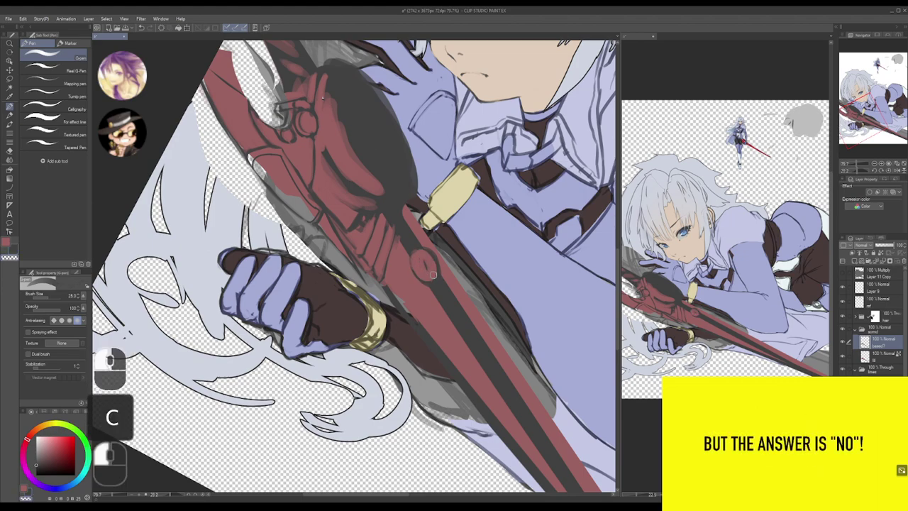
# - Clean up the new knob's outline and add an inner ring with alternating transparent and dark grey strokes
pyautogui.press('c')
pyautogui.click(414, 253)
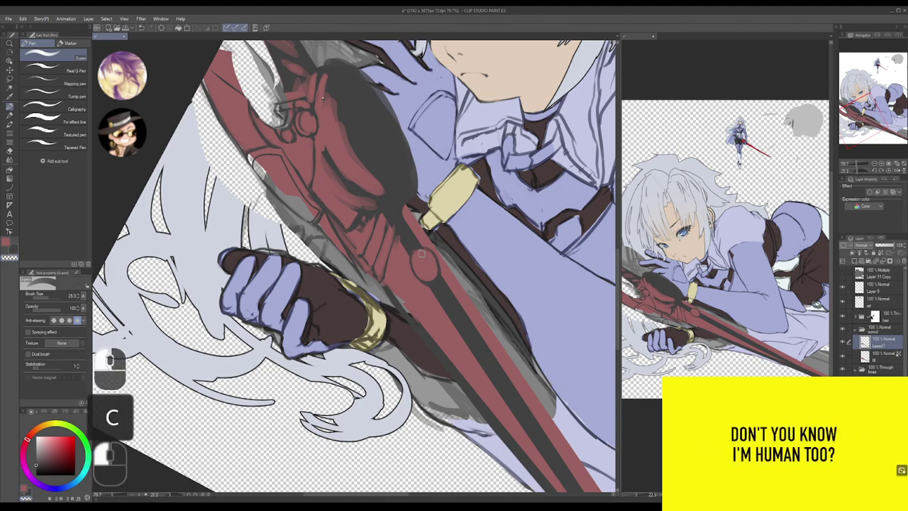
pyautogui.press('c')
pyautogui.moveTo(415, 253); pyautogui.dragTo(425, 278)
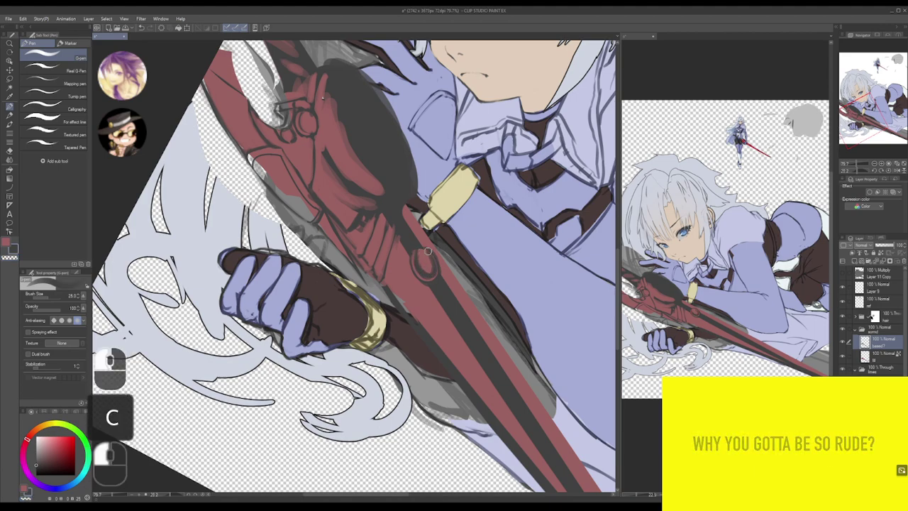
pyautogui.press('c')
pyautogui.click(419, 257)
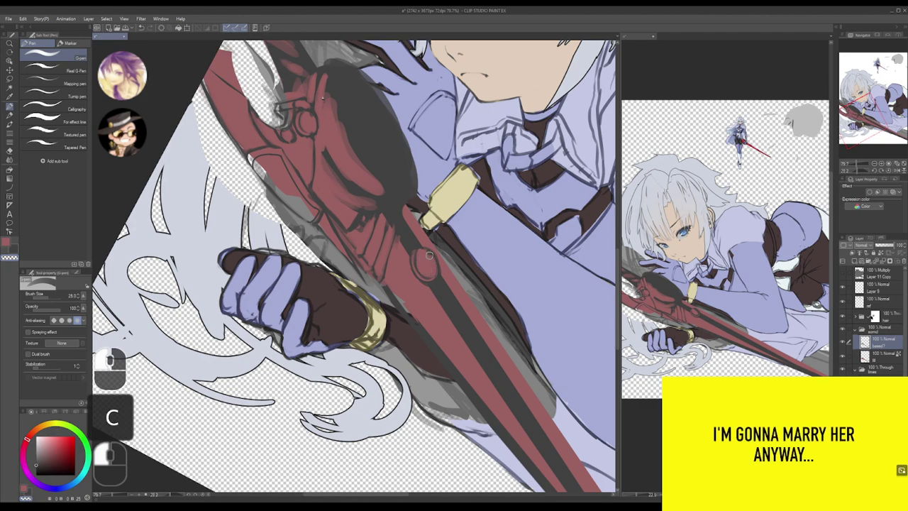
pyautogui.press('c')
pyautogui.moveTo(424, 254); pyautogui.dragTo(423, 266)
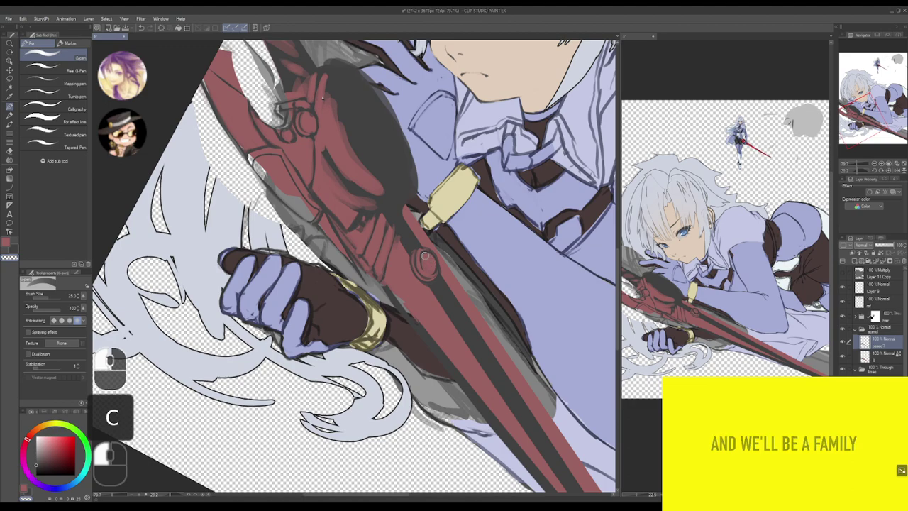
# - Clear the dark area between the oval and the new knob and outline a red arm joining them, undoing unwanted strokes
pyautogui.moveTo(402, 217); pyautogui.dragTo(414, 229)
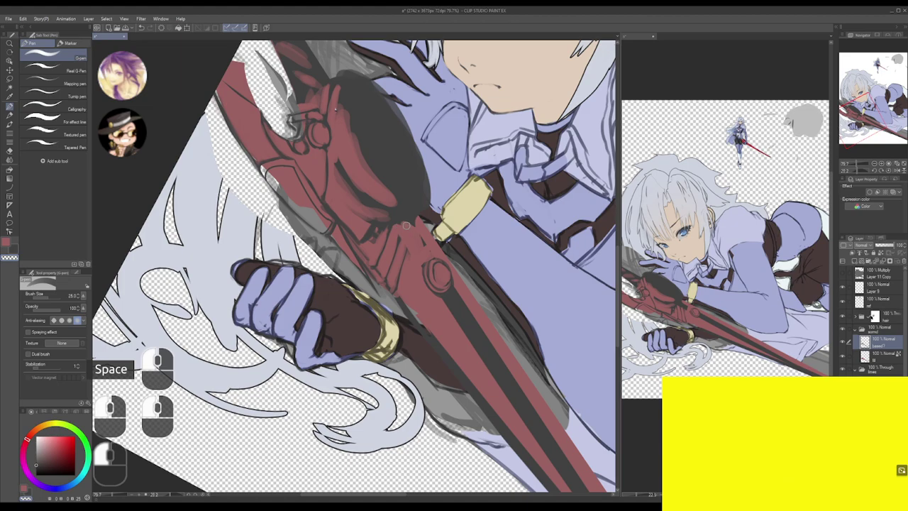
pyautogui.press('c')
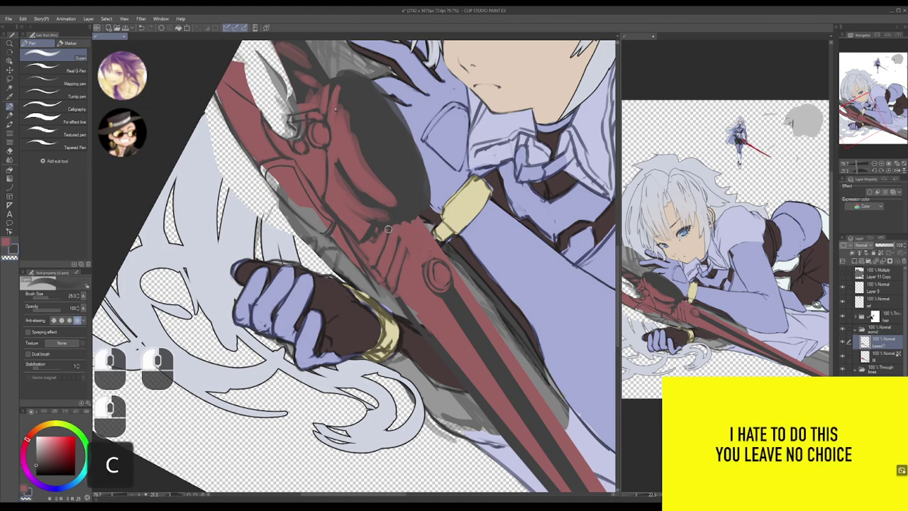
pyautogui.moveTo(387, 228); pyautogui.dragTo(397, 237)
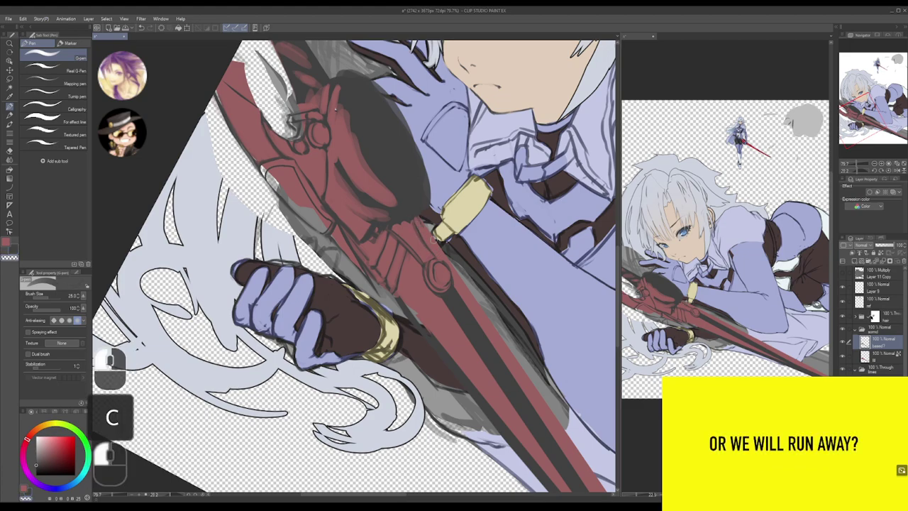
pyautogui.press('c')
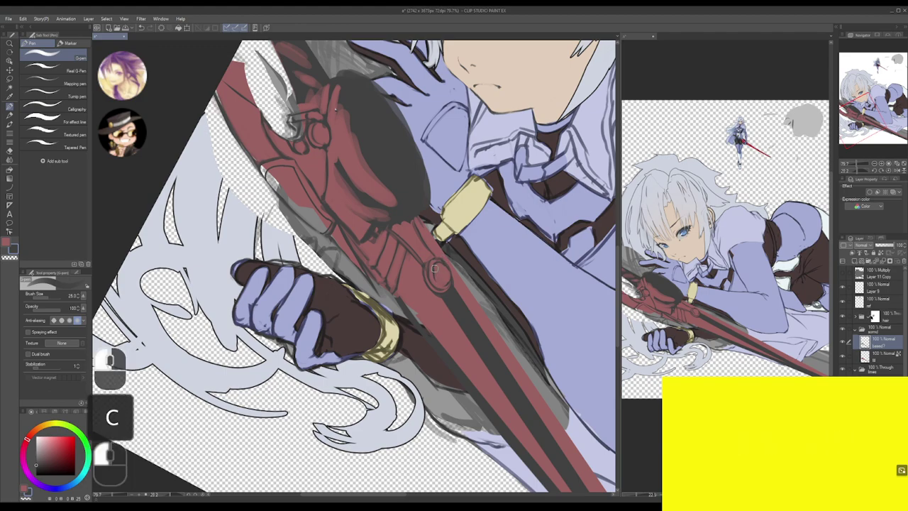
pyautogui.hotkey('ctrl', 'z')
pyautogui.hotkey('ctrl', 'z')
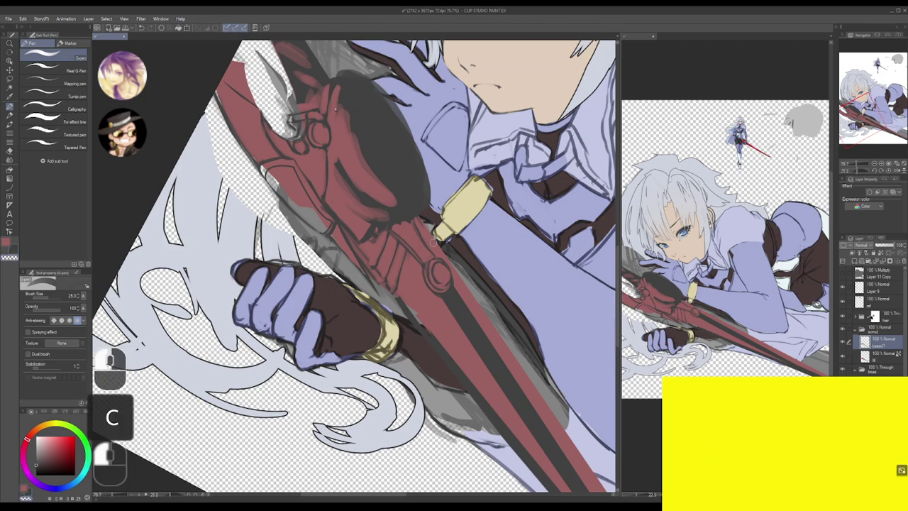
pyautogui.moveTo(438, 268); pyautogui.dragTo(436, 273)
# - Lasso the red arm with its knob, rotate and stretch it slightly toward the oval, apply the transform and deselect
pyautogui.moveTo(417, 225); pyautogui.dragTo(440, 230)
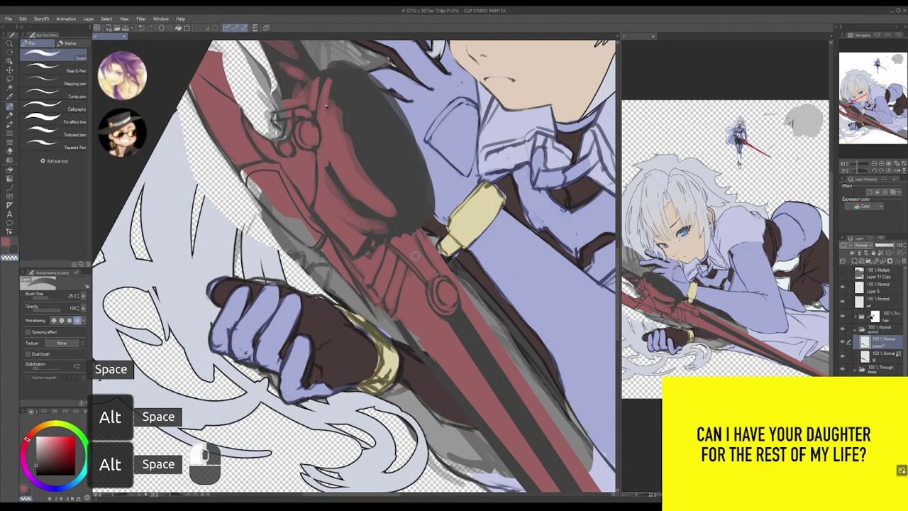
pyautogui.press('m')
pyautogui.press('m')
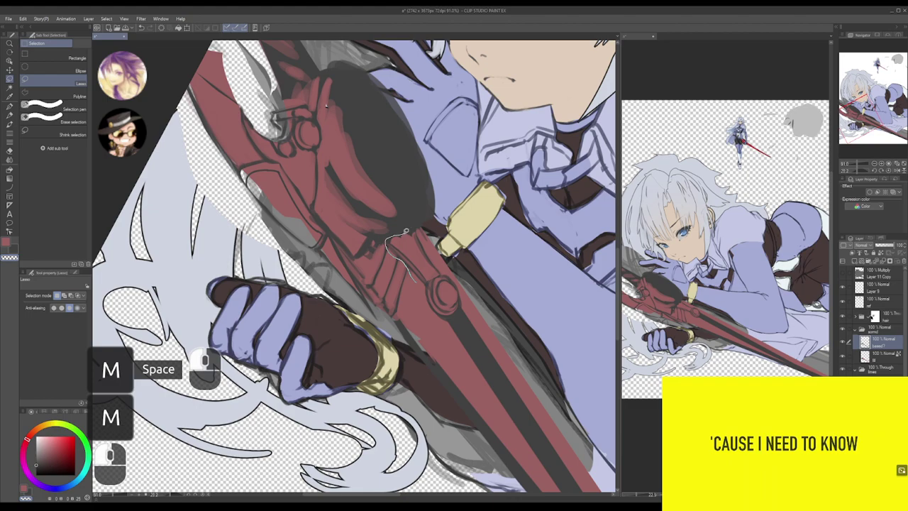
pyautogui.moveTo(424, 234)
pyautogui.mouseDown()
pyautogui.moveTo(462, 267)
pyautogui.moveTo(465, 297)
pyautogui.mouseUp()
pyautogui.moveTo(436, 324); pyautogui.dragTo(465, 310)
pyautogui.hotkey('ctrl', 't')
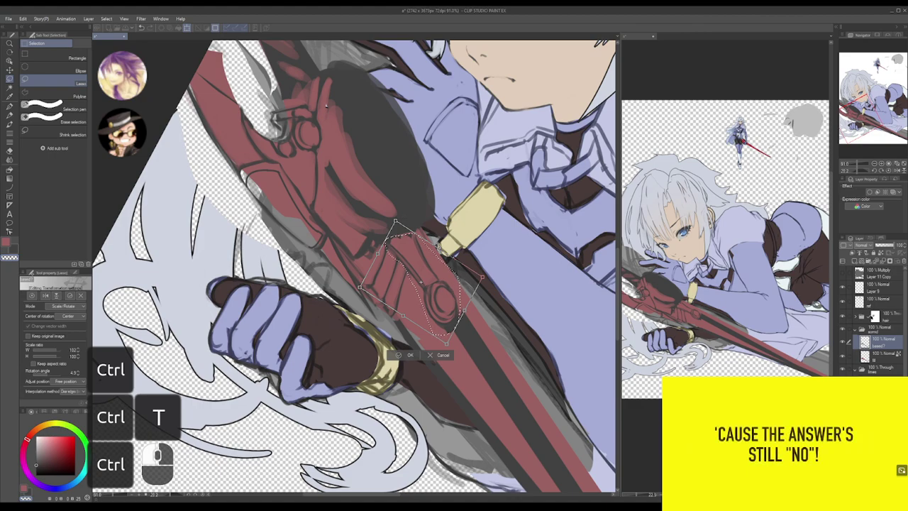
pyautogui.hotkey('ctrl', 'z')
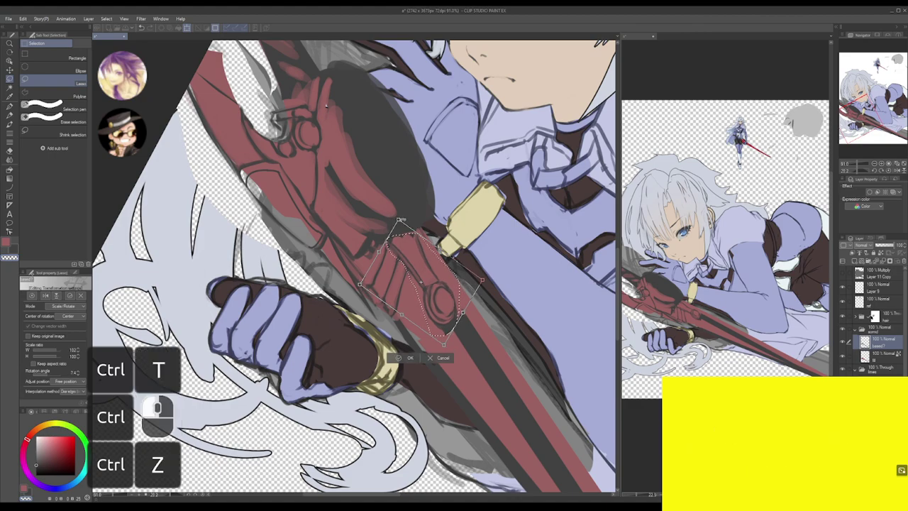
pyautogui.moveTo(440, 244); pyautogui.dragTo(434, 237)
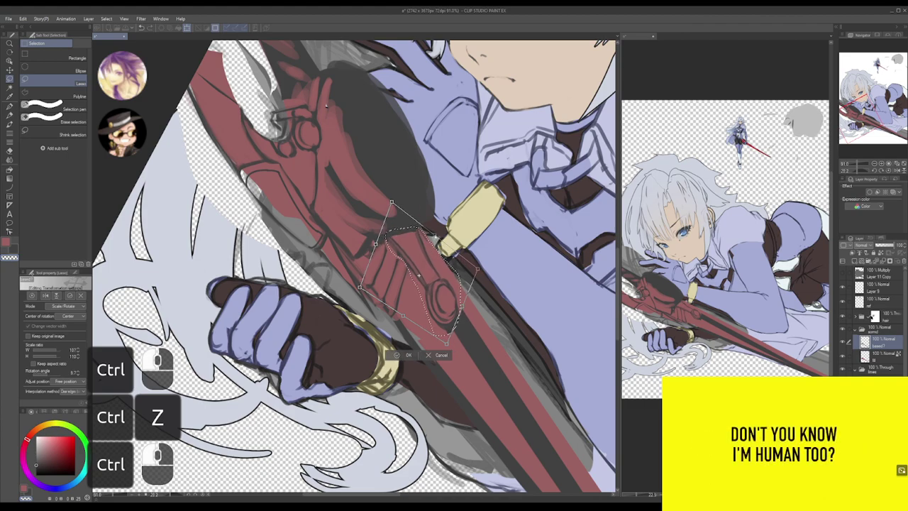
pyautogui.moveTo(376, 244); pyautogui.dragTo(379, 253)
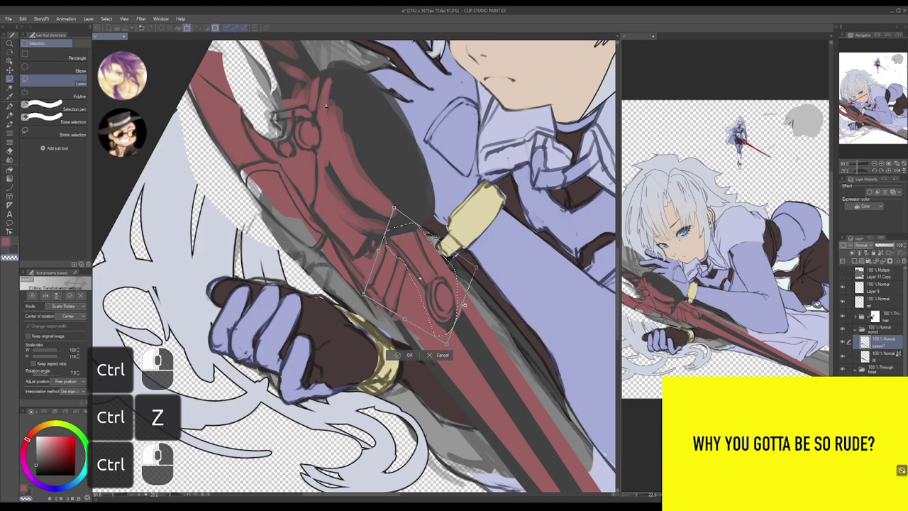
pyautogui.moveTo(463, 309); pyautogui.dragTo(464, 311)
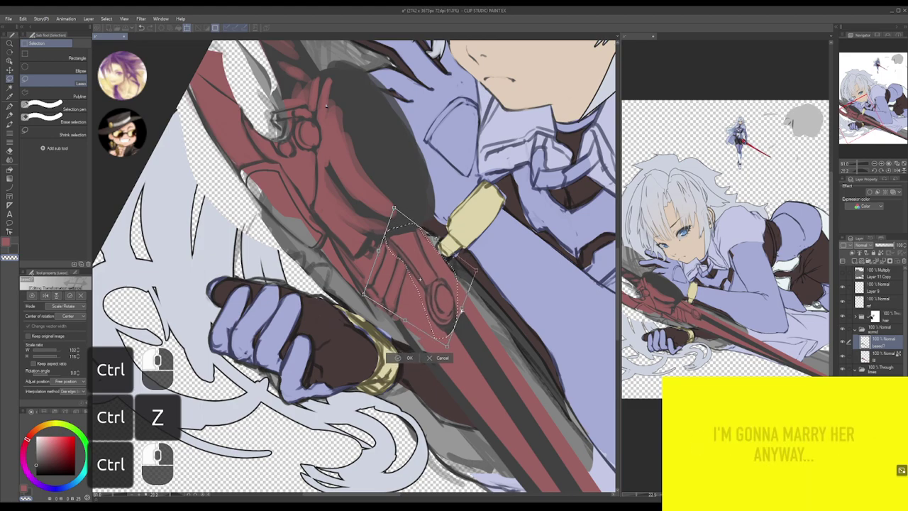
pyautogui.press('Return')
pyautogui.hotkey('ctrl', 'd')
# - Reshape the contour of the round knob at the start of the blade's groove using Liquify with a 150 brush size
pyautogui.press('j')
pyautogui.press('d')
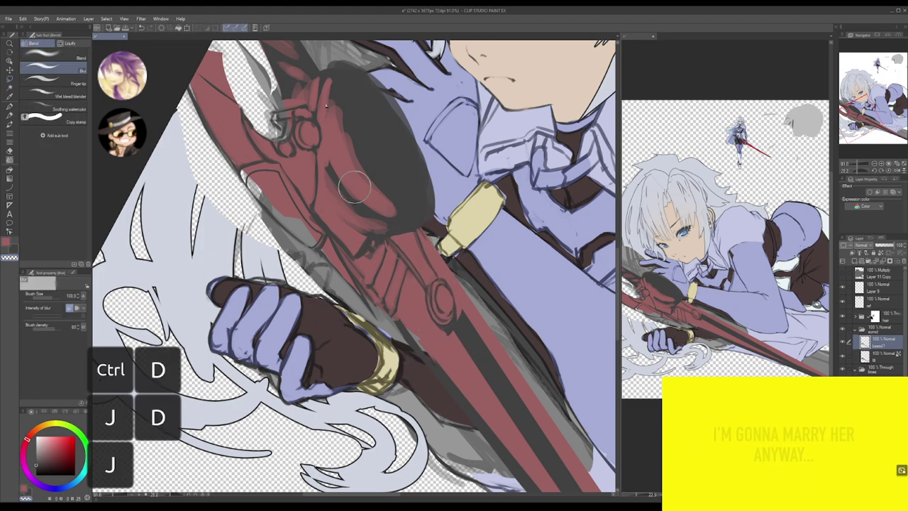
pyautogui.press('j')
pyautogui.click(69, 44)
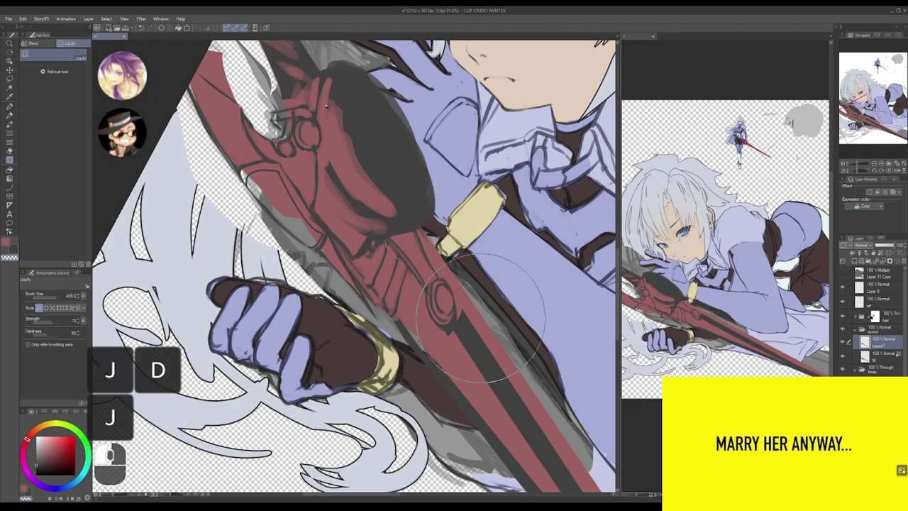
pyautogui.press('[')
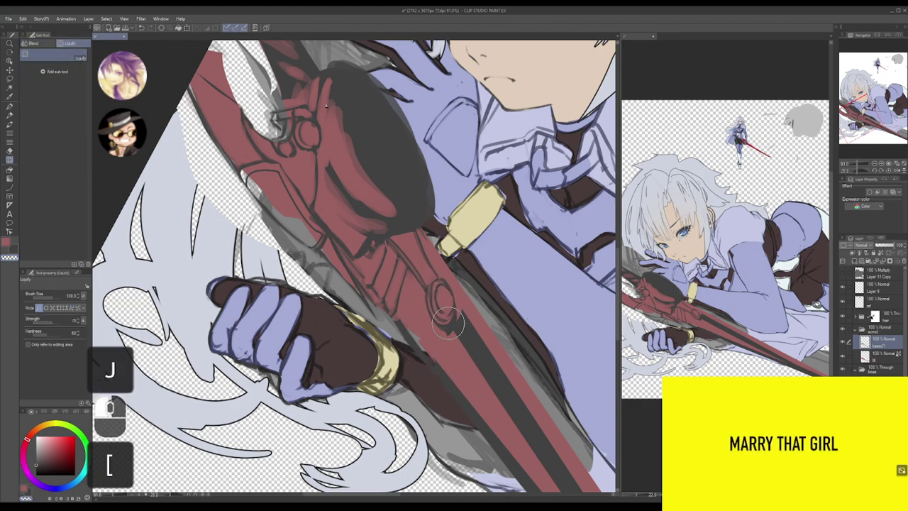
pyautogui.press(']')
pyautogui.click(446, 319)
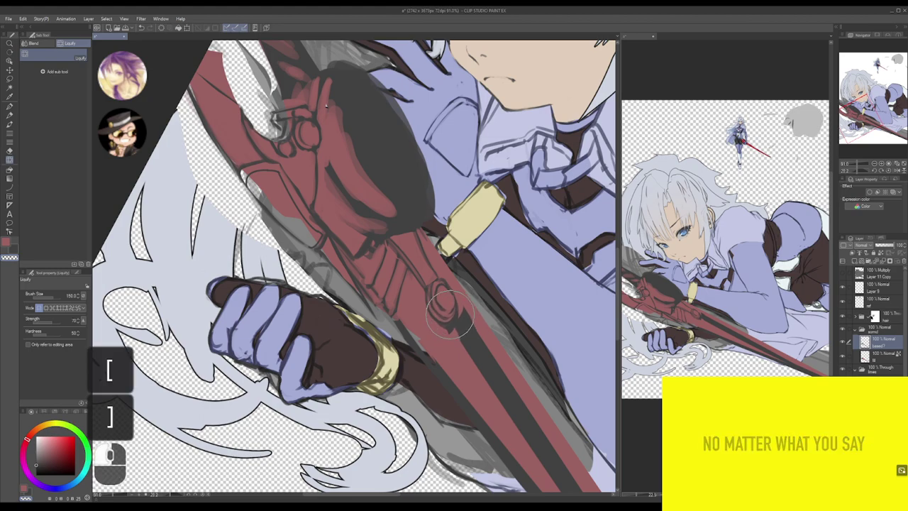
pyautogui.moveTo(452, 322)
pyautogui.mouseDown()
pyautogui.moveTo(444, 320)
pyautogui.moveTo(456, 294)
pyautogui.mouseUp()
# - Rework the red piece beside the small knobs at the guard oval's upper end with the G-pen, alternating red and transparent strokes
pyautogui.moveTo(376, 212)
pyautogui.mouseDown()
pyautogui.moveTo(384, 237)
pyautogui.moveTo(376, 254)
pyautogui.mouseUp()
pyautogui.press('p')
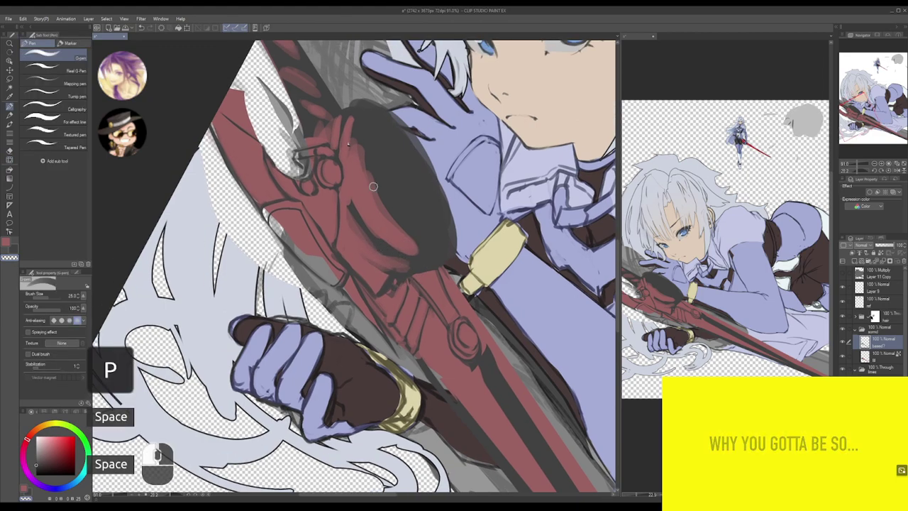
pyautogui.moveTo(373, 183); pyautogui.dragTo(379, 202)
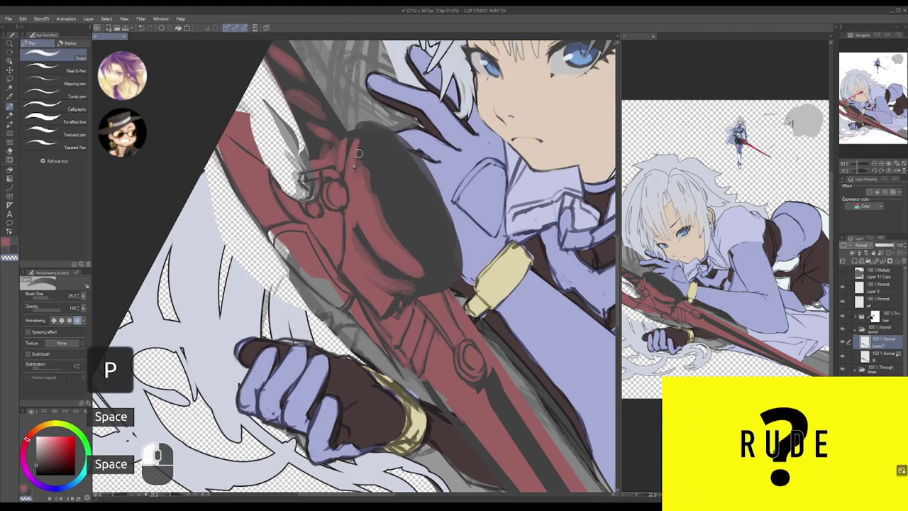
pyautogui.moveTo(346, 156); pyautogui.dragTo(341, 172)
pyautogui.press('c')
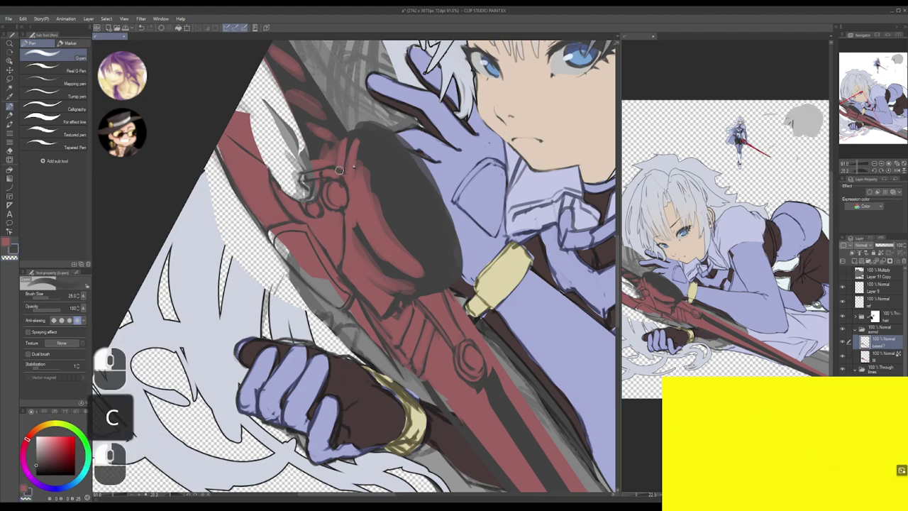
pyautogui.press('c')
pyautogui.moveTo(345, 154); pyautogui.dragTo(344, 162)
pyautogui.press('c')
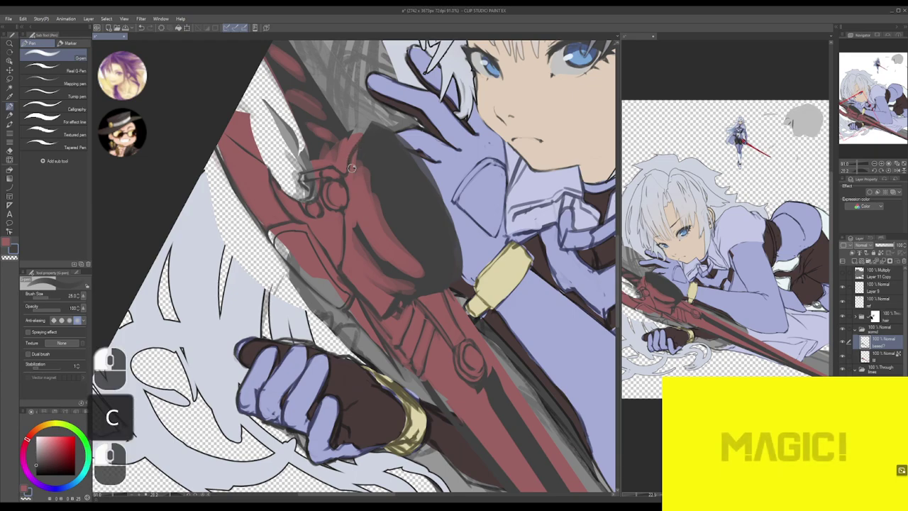
# - Extend the red panel over the dark oval with a straighter edge and paint over the upper part of its dark groove in red
pyautogui.moveTo(368, 138)
pyautogui.mouseDown()
pyautogui.moveTo(357, 196)
pyautogui.moveTo(368, 199)
pyautogui.moveTo(390, 239)
pyautogui.mouseUp()
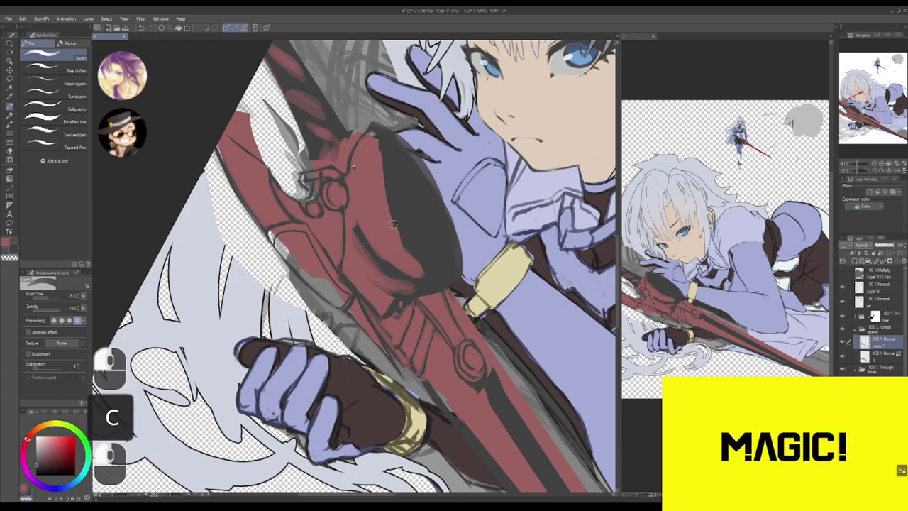
pyautogui.press('c')
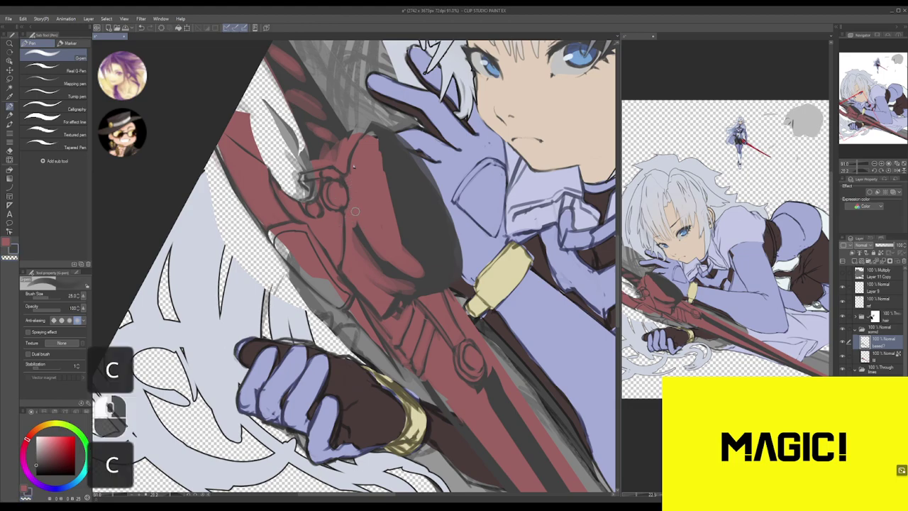
pyautogui.click(355, 225)
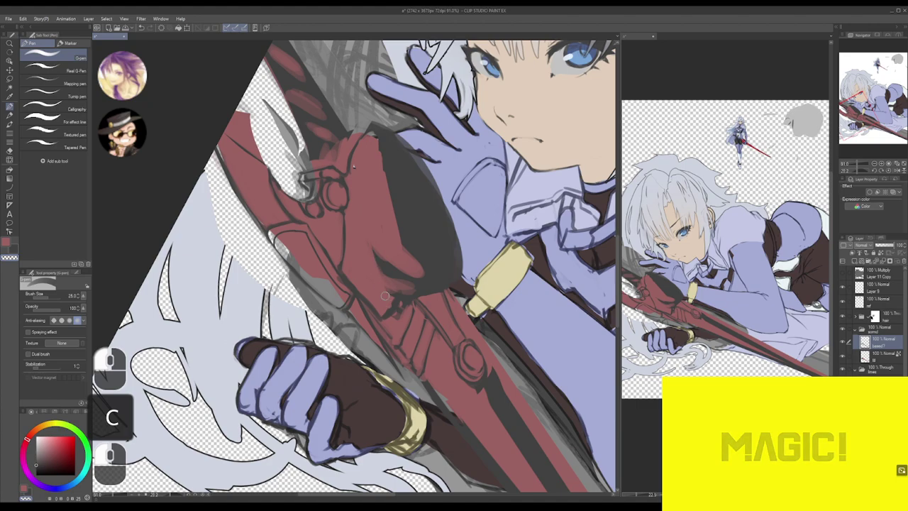
# - Draw a thin curved seam from the small knobs down the red guard panel with transparent strokes, undoing an unwanted stroke
pyautogui.press('c')
pyautogui.moveTo(351, 175); pyautogui.dragTo(362, 239)
pyautogui.moveTo(355, 207); pyautogui.dragTo(366, 249)
pyautogui.hotkey('ctrl', 'z')
pyautogui.moveTo(354, 186); pyautogui.dragTo(363, 211)
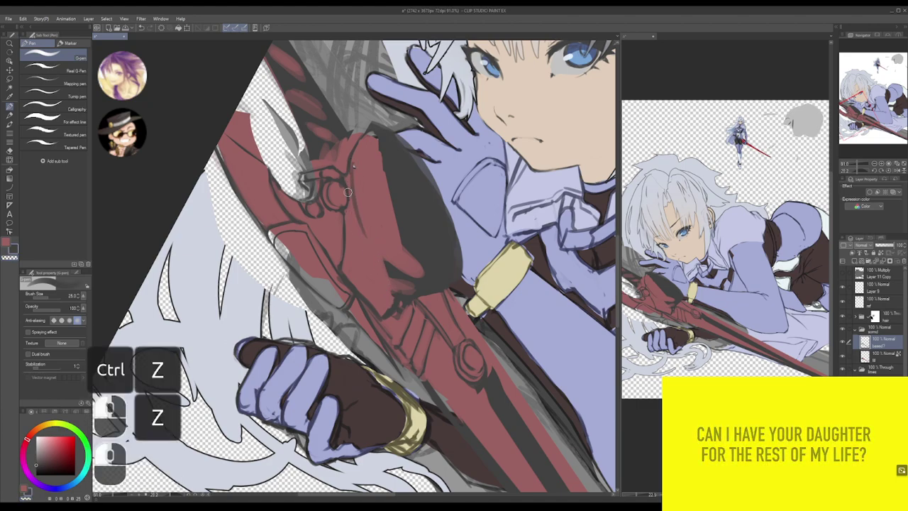
# - Undo the last strokes and redraw the dark outline curving down the near side of the oval on the sword guard
pyautogui.press('ctrl')
pyautogui.hotkey('ctrl', 'z')
pyautogui.hotkey('ctrl', 'z')
pyautogui.moveTo(357, 159); pyautogui.dragTo(361, 221)
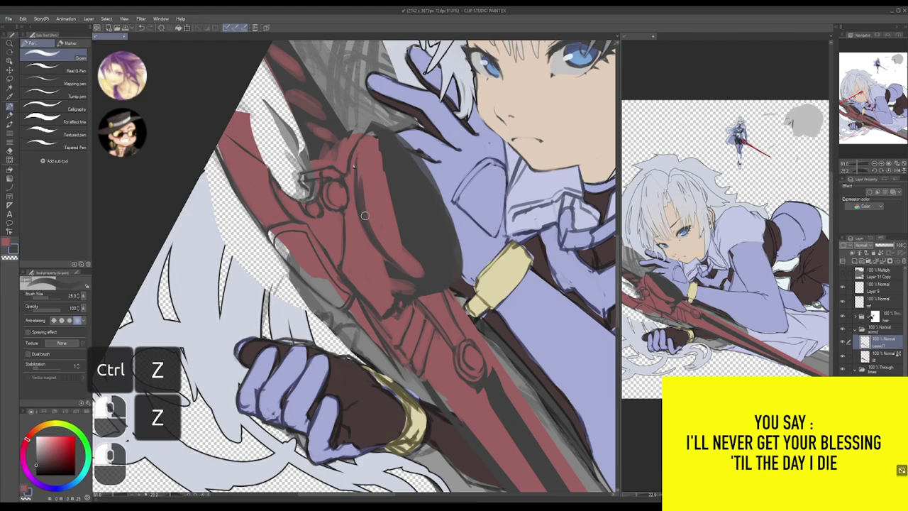
pyautogui.moveTo(361, 190)
pyautogui.mouseDown()
pyautogui.moveTo(384, 135)
pyautogui.moveTo(372, 148)
pyautogui.moveTo(408, 163)
pyautogui.moveTo(421, 187)
pyautogui.moveTo(373, 148)
pyautogui.moveTo(397, 200)
pyautogui.moveTo(376, 240)
pyautogui.moveTo(376, 193)
pyautogui.moveTo(407, 249)
pyautogui.moveTo(377, 252)
pyautogui.moveTo(407, 264)
pyautogui.mouseUp()
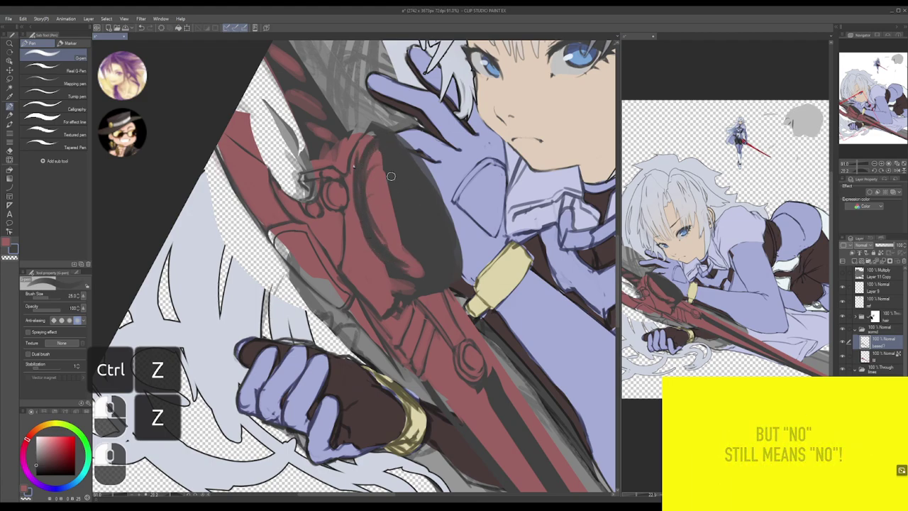
# - Fill the inside of the sword guard's oval with red up to its dark outline
pyautogui.press('c')
pyautogui.moveTo(389, 167); pyautogui.dragTo(423, 247)
pyautogui.moveTo(391, 184)
pyautogui.mouseDown()
pyautogui.moveTo(422, 254)
pyautogui.moveTo(375, 155)
pyautogui.moveTo(423, 267)
pyautogui.moveTo(383, 171)
pyautogui.moveTo(412, 250)
pyautogui.mouseUp()
pyautogui.moveTo(399, 218); pyautogui.dragTo(410, 254)
pyautogui.moveTo(374, 163); pyautogui.dragTo(373, 218)
pyautogui.moveTo(376, 186)
pyautogui.mouseDown()
pyautogui.moveTo(385, 235)
pyautogui.moveTo(369, 178)
pyautogui.moveTo(397, 261)
pyautogui.mouseUp()
pyautogui.moveTo(381, 221); pyautogui.dragTo(406, 263)
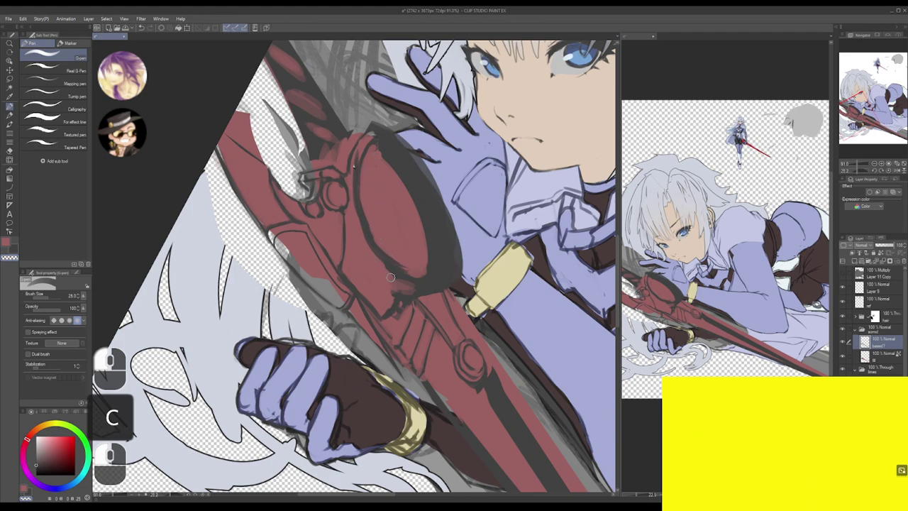
# - Touch up the red area and dark edge lines of the sword guard just below the oval
pyautogui.moveTo(374, 256); pyautogui.dragTo(395, 279)
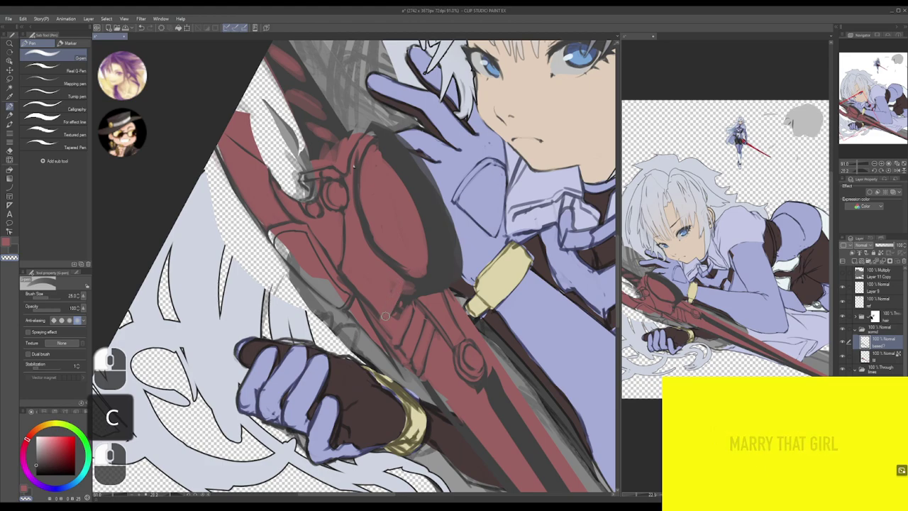
pyautogui.moveTo(344, 274); pyautogui.dragTo(378, 306)
pyautogui.press('c')
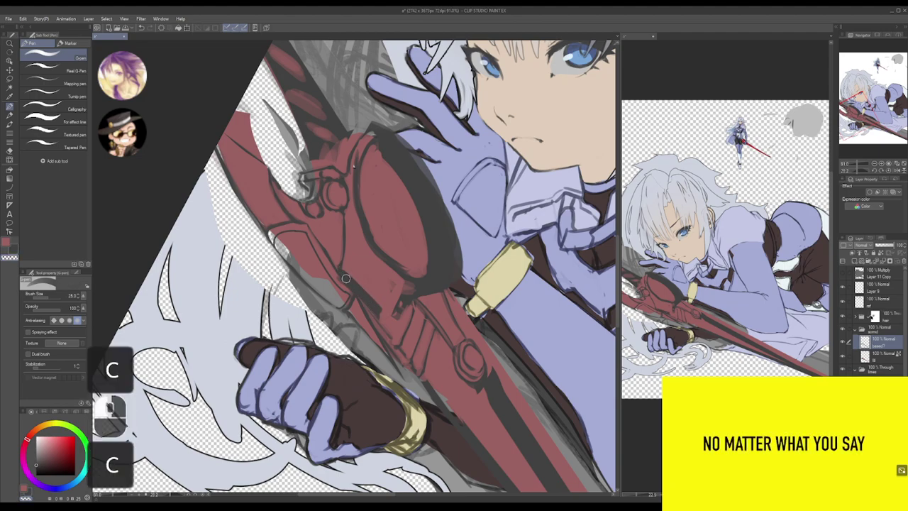
pyautogui.moveTo(341, 274); pyautogui.dragTo(363, 299)
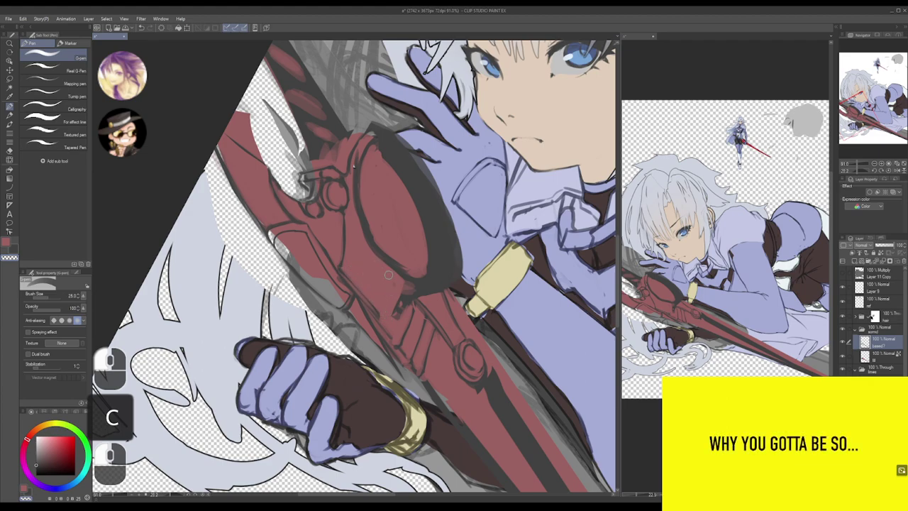
pyautogui.press('space')
pyautogui.moveTo(364, 230); pyautogui.dragTo(348, 228)
pyautogui.moveTo(347, 153)
pyautogui.mouseDown()
pyautogui.moveTo(340, 164)
pyautogui.moveTo(346, 140)
pyautogui.mouseUp()
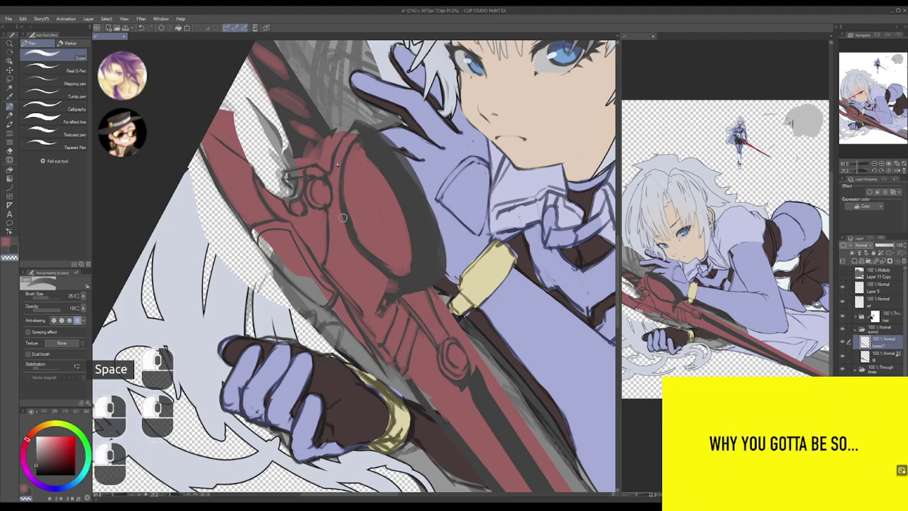
pyautogui.press('m')
pyautogui.moveTo(333, 170); pyautogui.dragTo(338, 161)
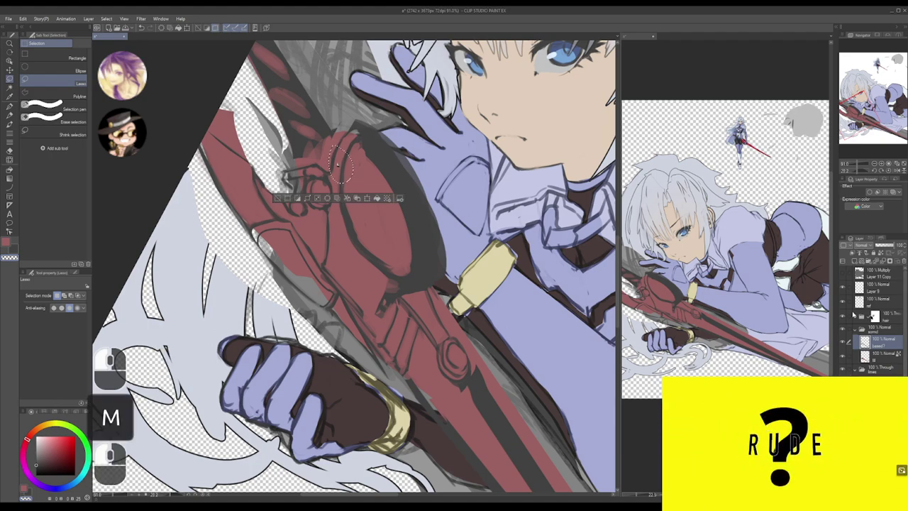
pyautogui.click(864, 317)
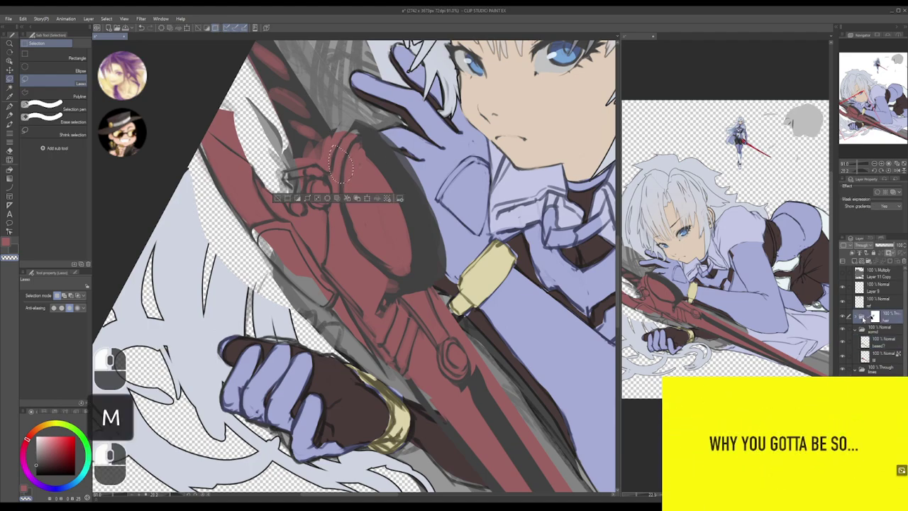
pyautogui.hotkey('ctrl', 'd')
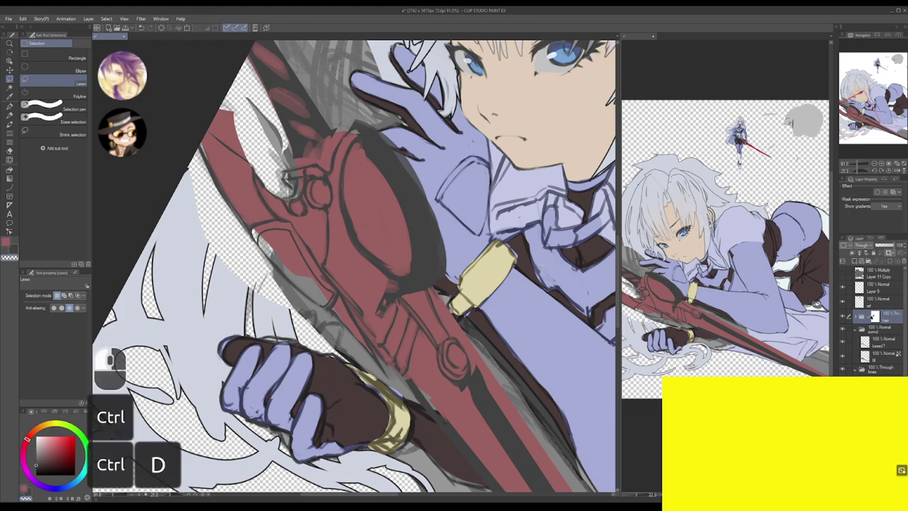
pyautogui.hotkey('ctrl', 'z')
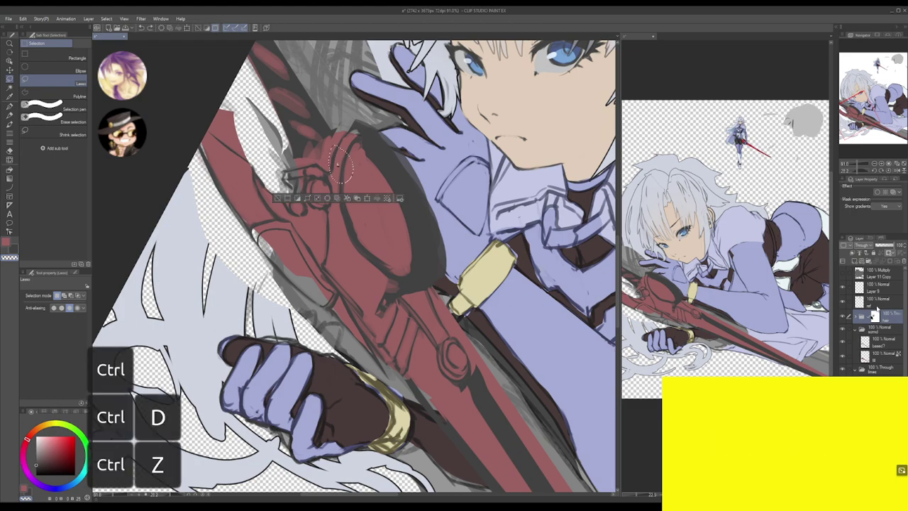
pyautogui.click(874, 321)
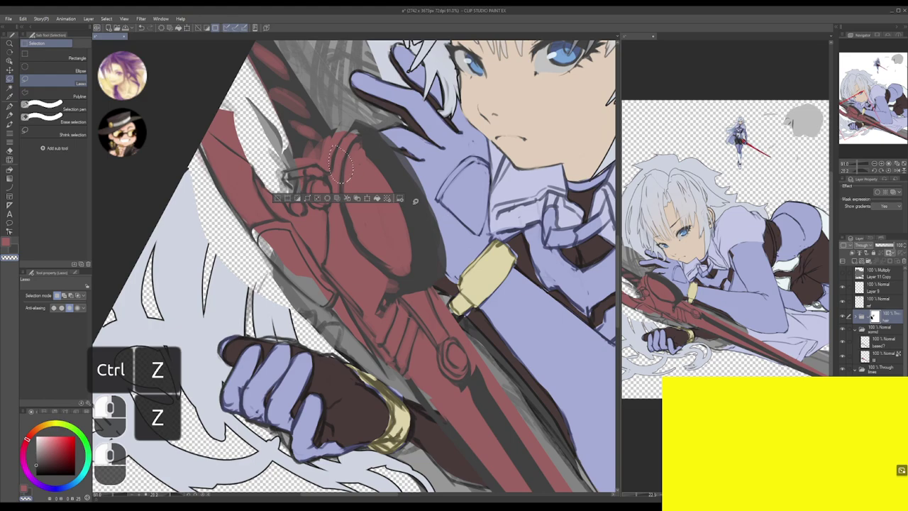
pyautogui.hotkey('ctrl', 'd')
pyautogui.press('[')
pyautogui.press('p')
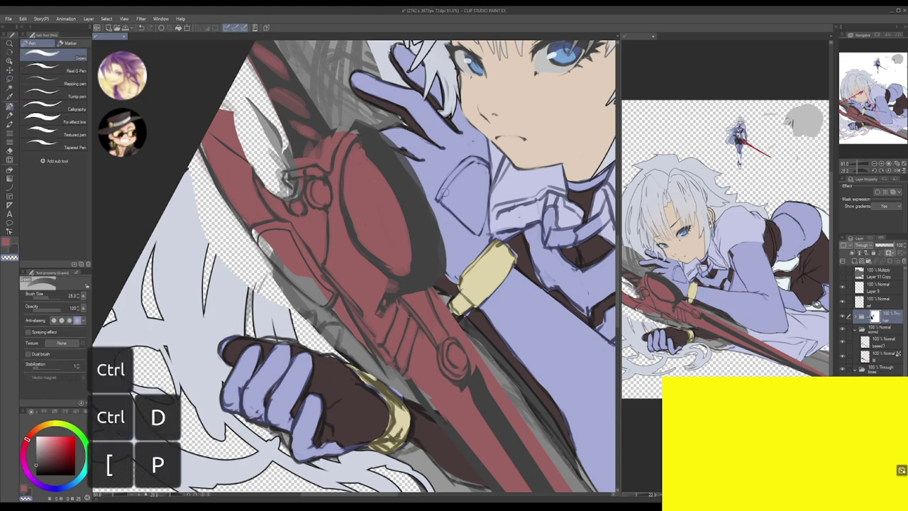
pyautogui.moveTo(413, 222); pyautogui.dragTo(431, 247)
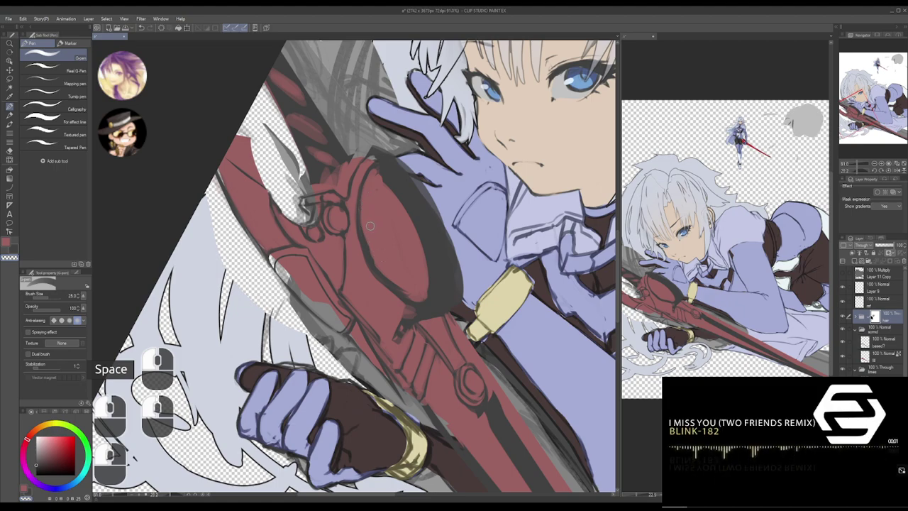
pyautogui.hotkey('ctrl', 'z')
pyautogui.hotkey('ctrl', 'z')
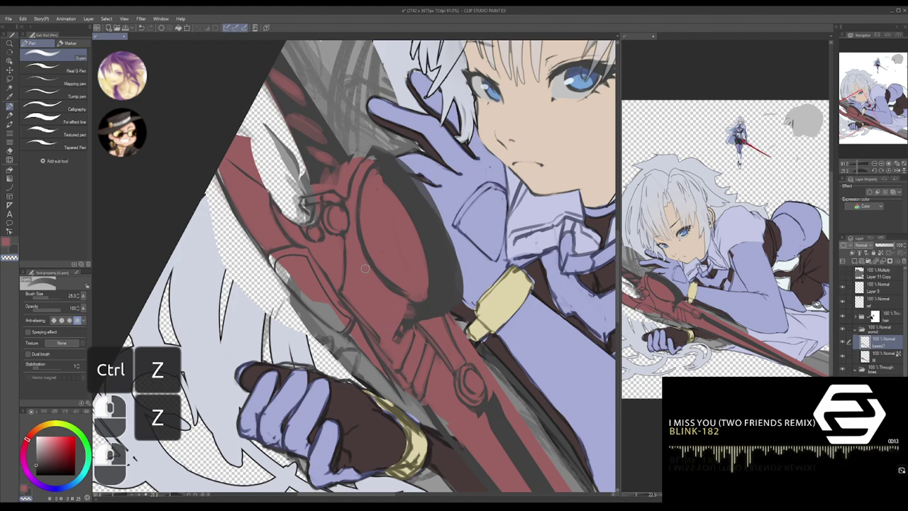
# - Refine the dark notch beneath the oval on the sword guard with small red and dark strokes
pyautogui.press('c')
pyautogui.moveTo(381, 339); pyautogui.dragTo(386, 325)
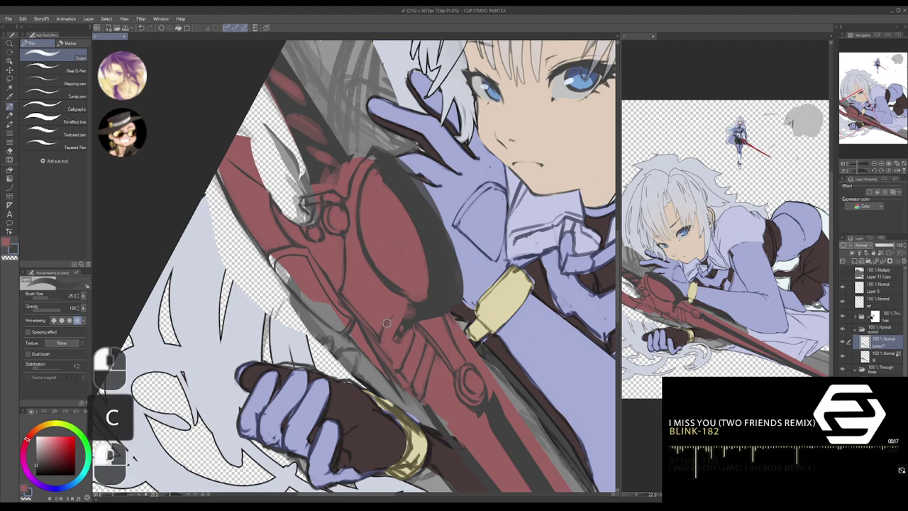
pyautogui.press('c')
pyautogui.click(408, 298)
pyautogui.press('c')
pyautogui.moveTo(410, 298); pyautogui.dragTo(405, 292)
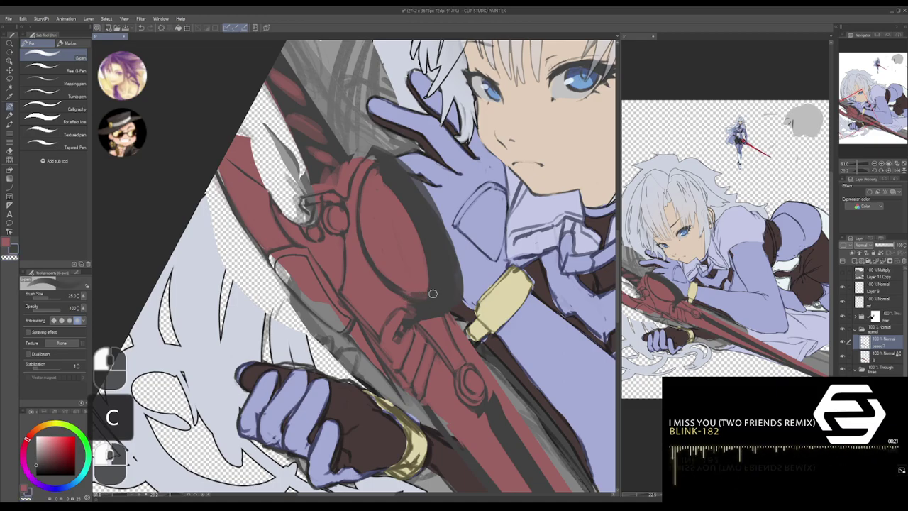
# - Rework the curved dark outline down the oval's inner side with the canvas rotated so the sword stands upright
pyautogui.moveTo(463, 199); pyautogui.dragTo(439, 240)
pyautogui.press('c')
pyautogui.press('c')
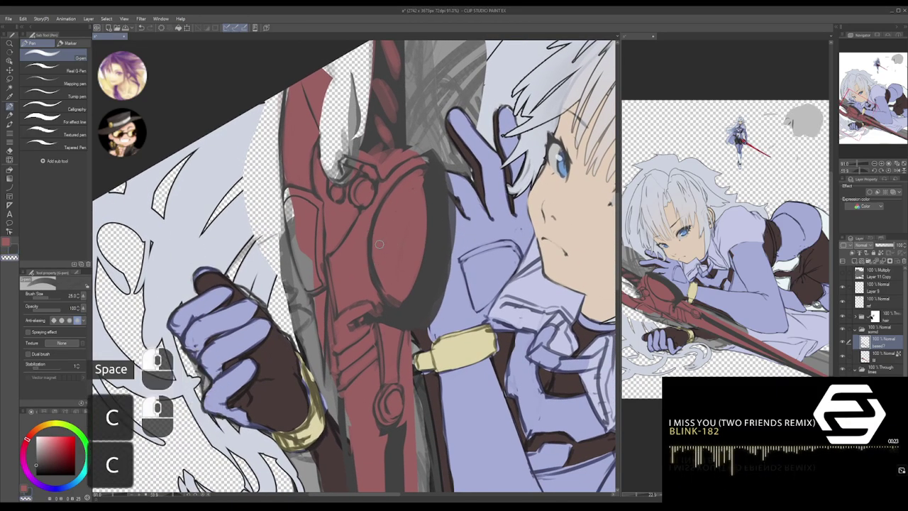
pyautogui.moveTo(379, 260); pyautogui.dragTo(388, 293)
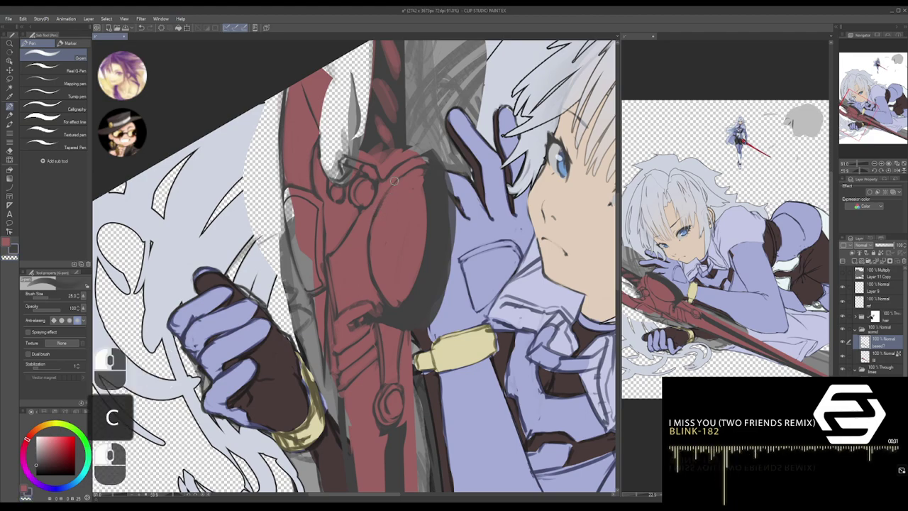
# - Lasso the oval on the sword guard, slightly rotate and widen it with a transform, and clear the selection
pyautogui.press('m')
pyautogui.moveTo(363, 241)
pyautogui.mouseDown()
pyautogui.moveTo(371, 285)
pyautogui.moveTo(386, 303)
pyautogui.moveTo(396, 310)
pyautogui.moveTo(420, 295)
pyautogui.moveTo(444, 202)
pyautogui.moveTo(439, 155)
pyautogui.moveTo(434, 145)
pyautogui.moveTo(404, 150)
pyautogui.moveTo(384, 178)
pyautogui.mouseUp()
pyautogui.moveTo(368, 221); pyautogui.dragTo(366, 231)
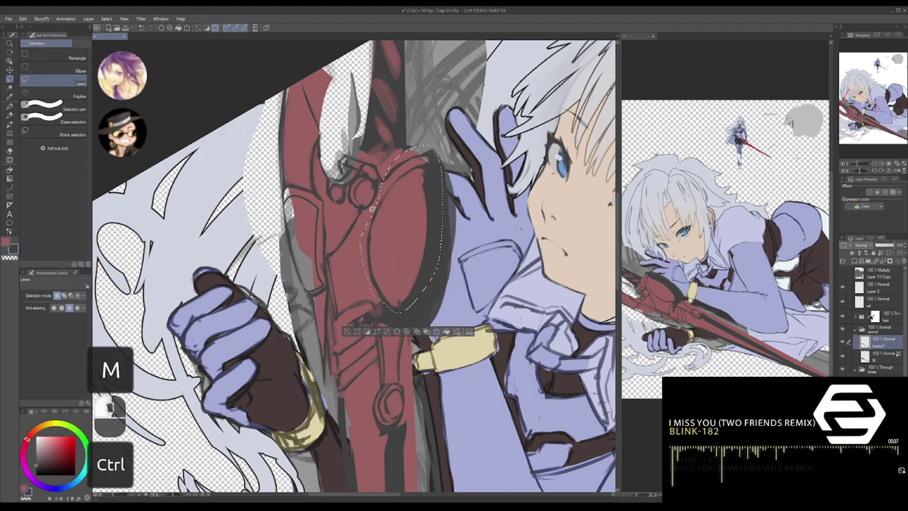
pyautogui.hotkey('ctrl', 't')
pyautogui.moveTo(374, 169); pyautogui.dragTo(363, 174)
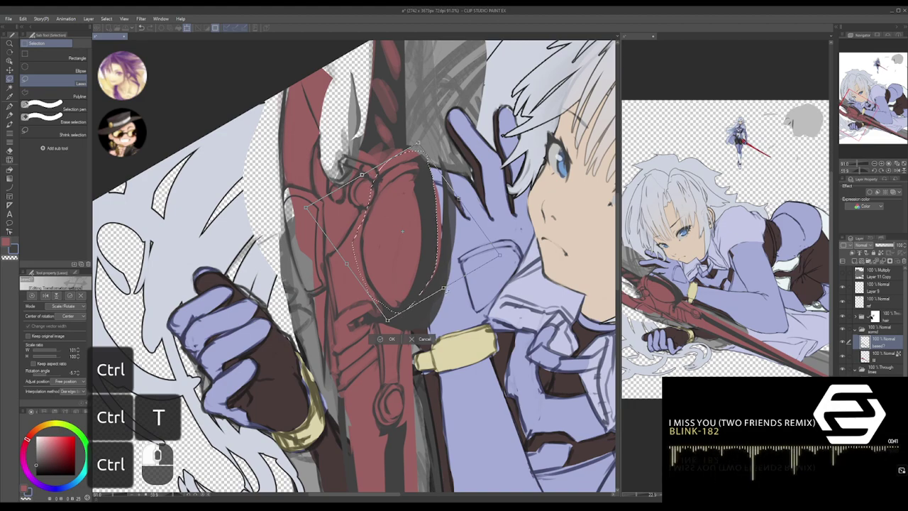
pyautogui.moveTo(444, 287); pyautogui.dragTo(448, 292)
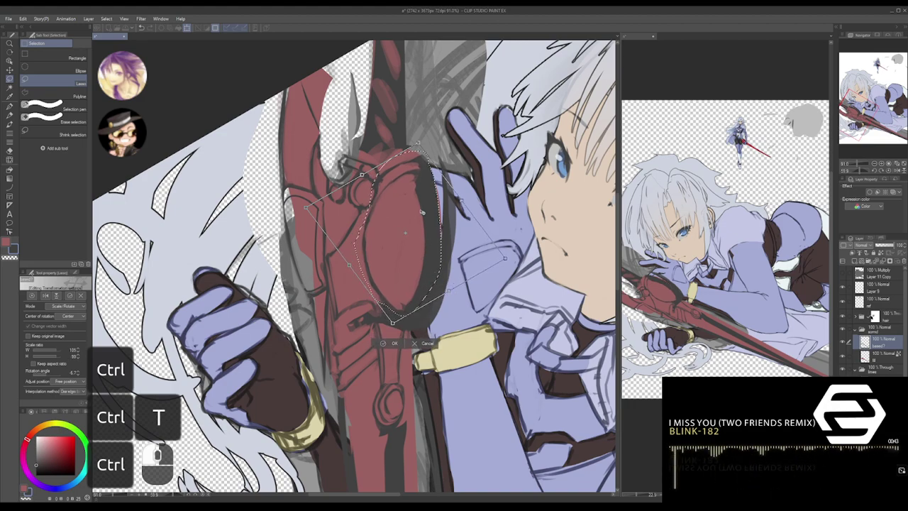
pyautogui.press('Return')
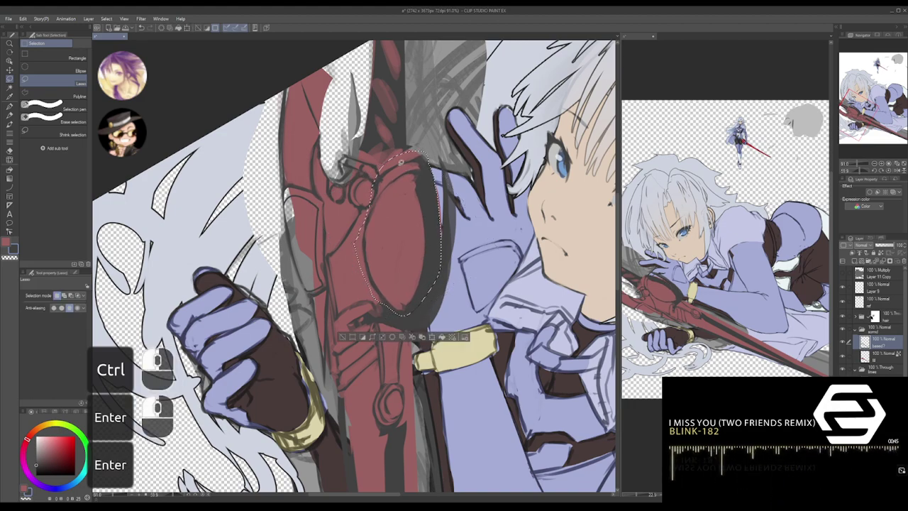
pyautogui.hotkey('ctrl', 'd')
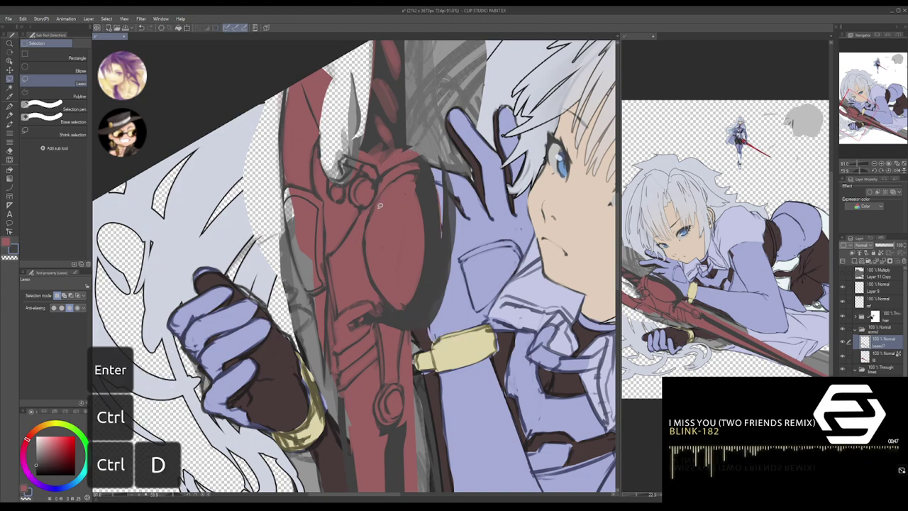
# - Clean up the transformed oval's outline and draw a second, inner dark ellipse line to form a rim
pyautogui.press('p')
pyautogui.press('c')
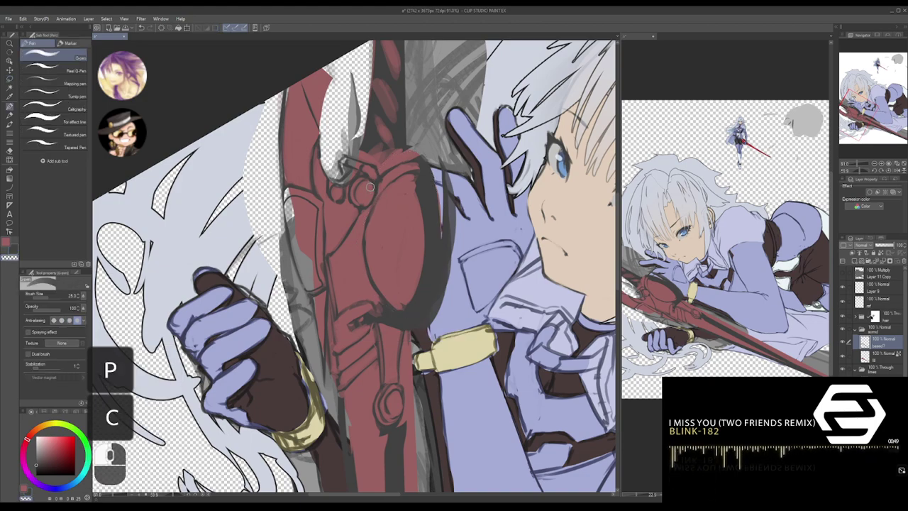
pyautogui.press('space')
pyautogui.moveTo(405, 207); pyautogui.dragTo(399, 240)
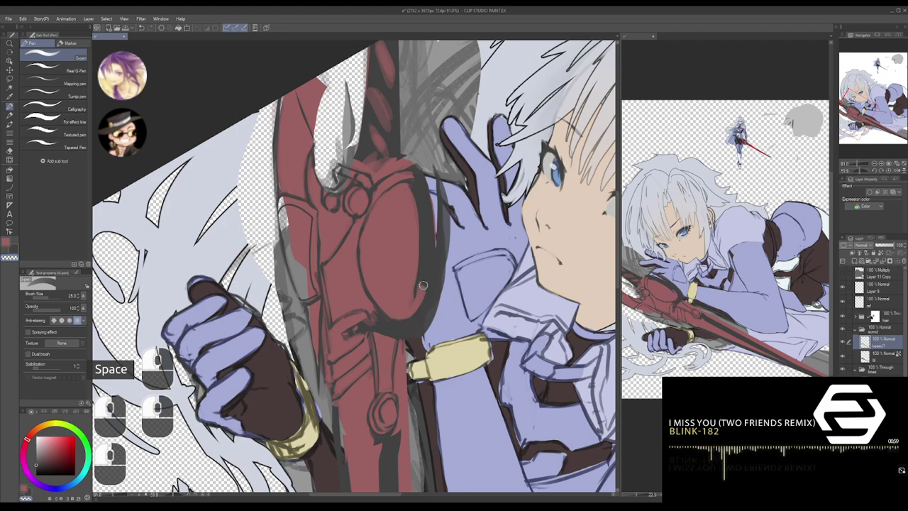
pyautogui.press('c')
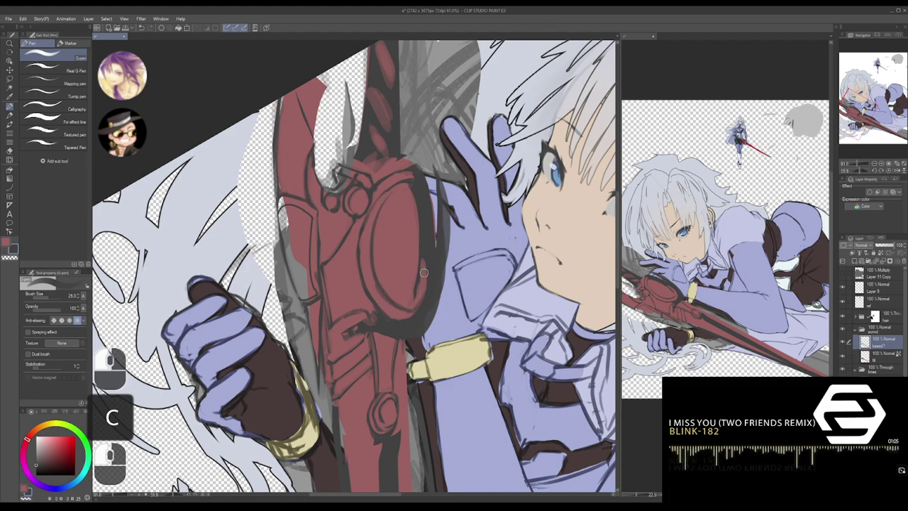
# - Extend the red oval toward the hand and shape its outer edge with alternating red and dark strokes
pyautogui.press('c')
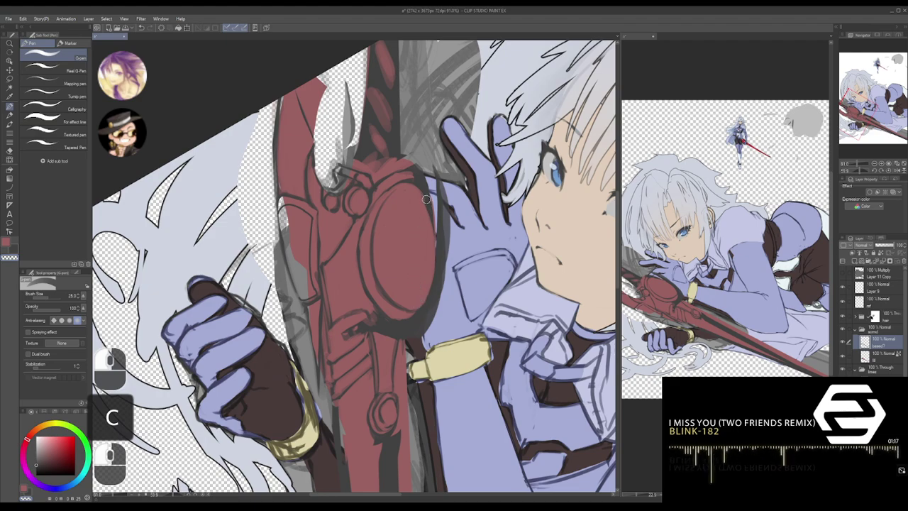
pyautogui.press('c')
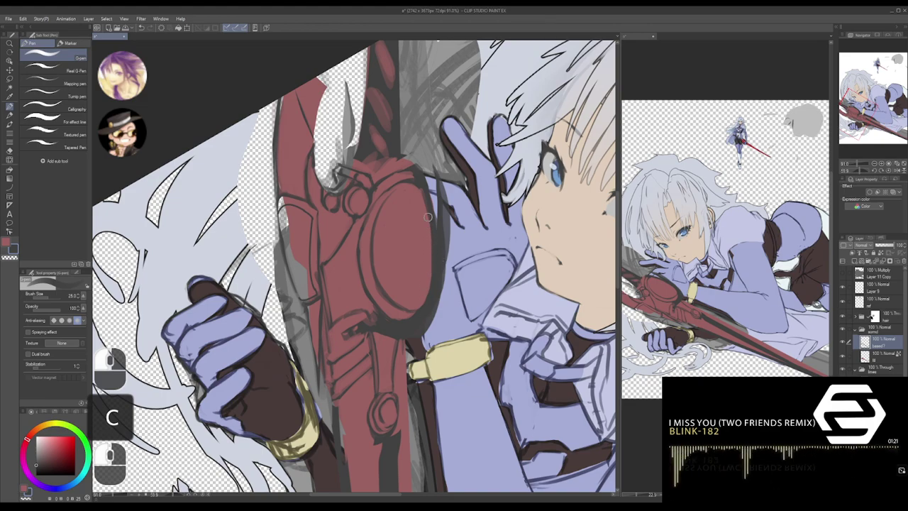
pyautogui.press('c')
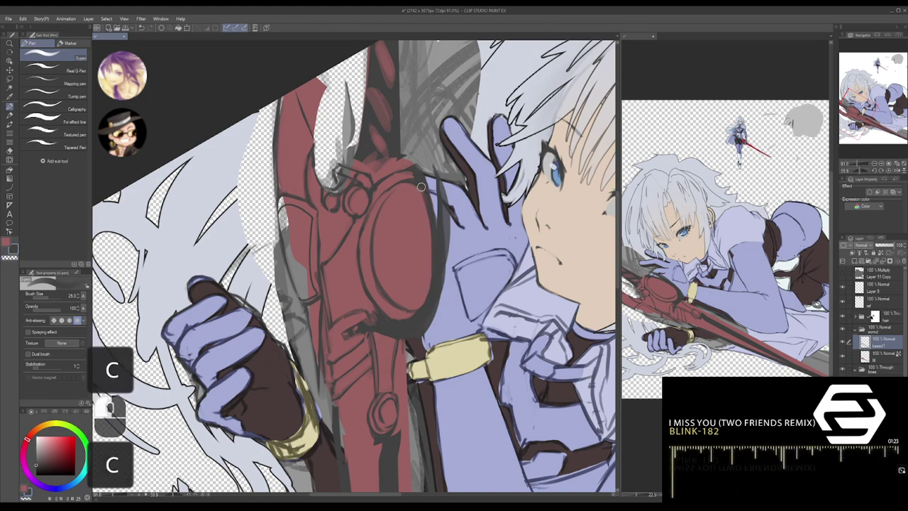
pyautogui.press('c')
pyautogui.moveTo(416, 190); pyautogui.dragTo(425, 247)
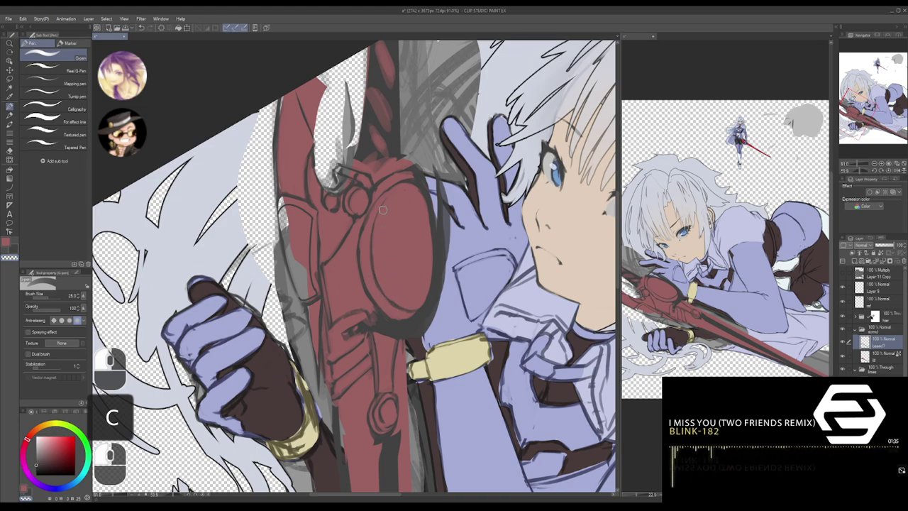
# - Rework the dark rim line along the oval's upper edge, undoing unwanted strokes
pyautogui.press('c')
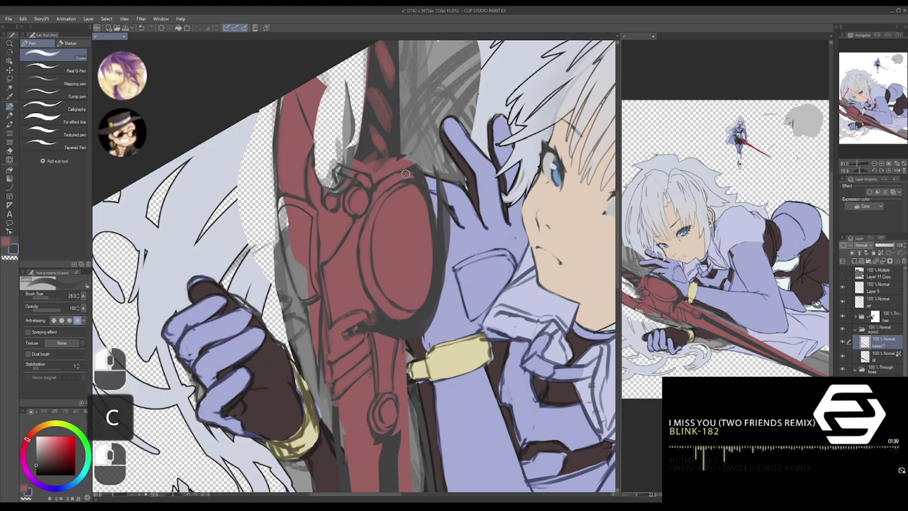
pyautogui.hotkey('ctrl', 'z')
pyautogui.moveTo(388, 198); pyautogui.dragTo(414, 182)
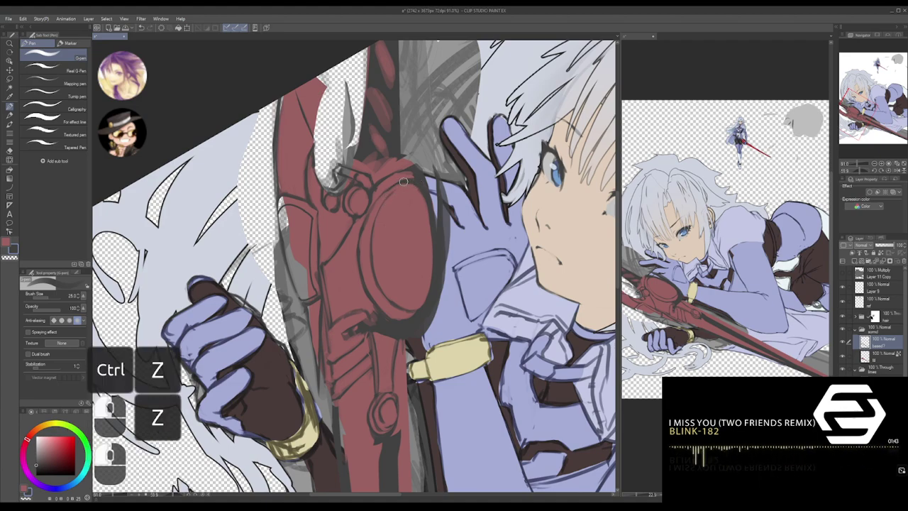
pyautogui.press('c')
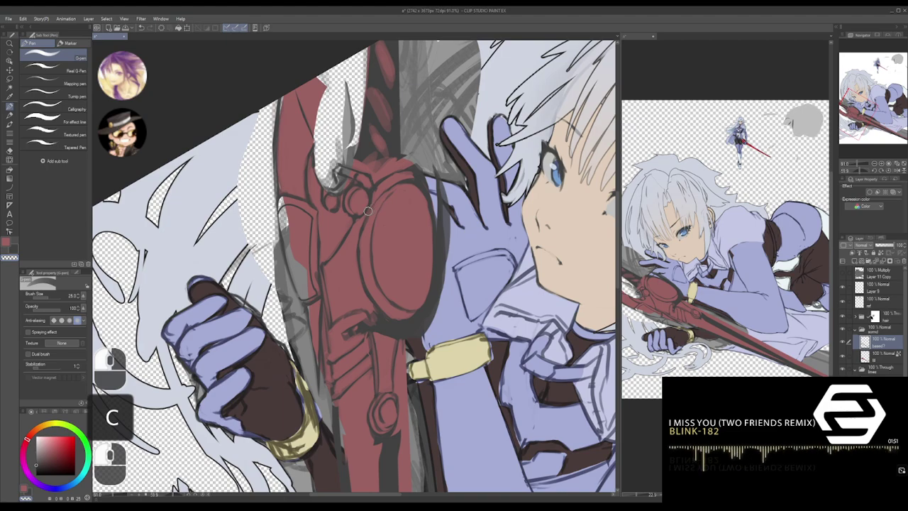
pyautogui.press('c')
pyautogui.hotkey('ctrl', 'z')
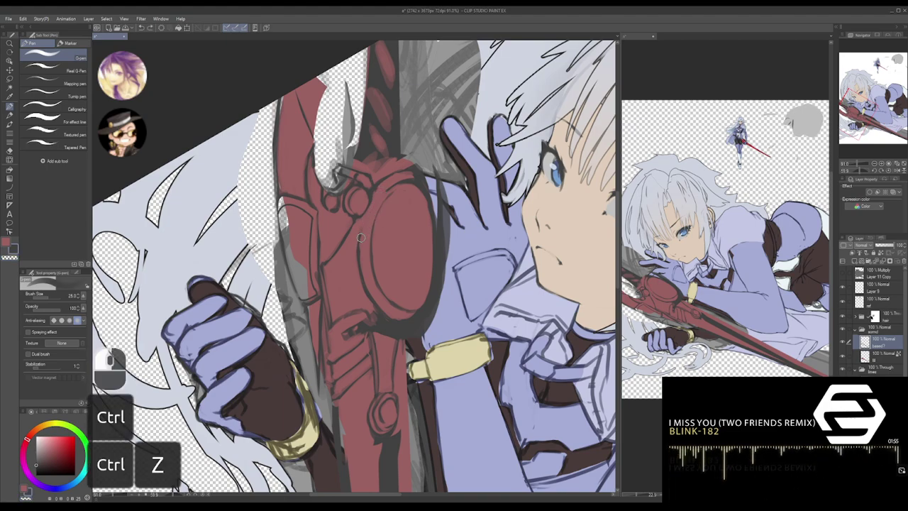
# - Undo the last rim stroke, then draw and trim a small dark notch across the rim at the oval's upper end
pyautogui.hotkey('ctrl', 'z')
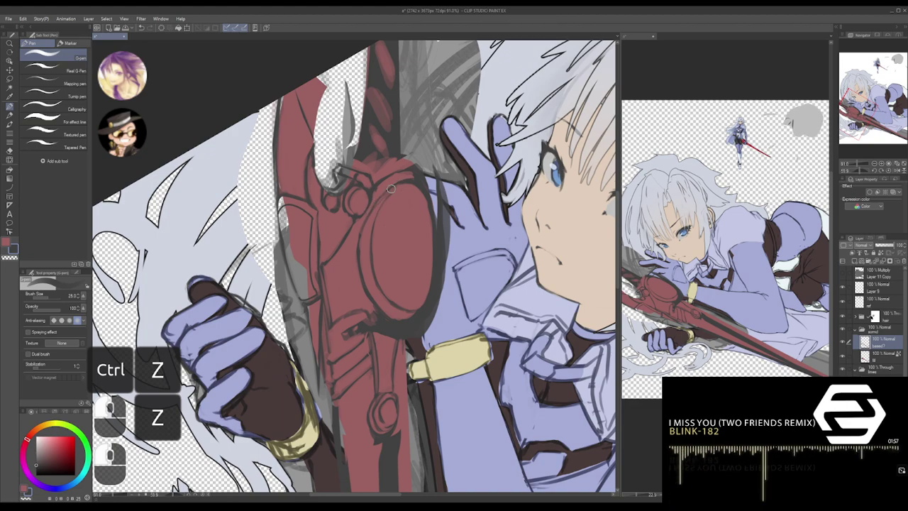
pyautogui.press('c')
pyautogui.press('c')
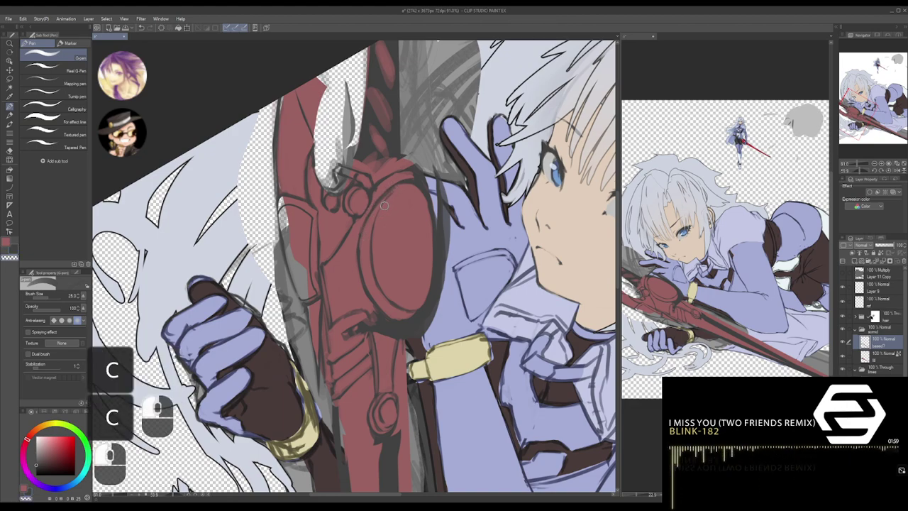
pyautogui.press('c')
pyautogui.press('c')
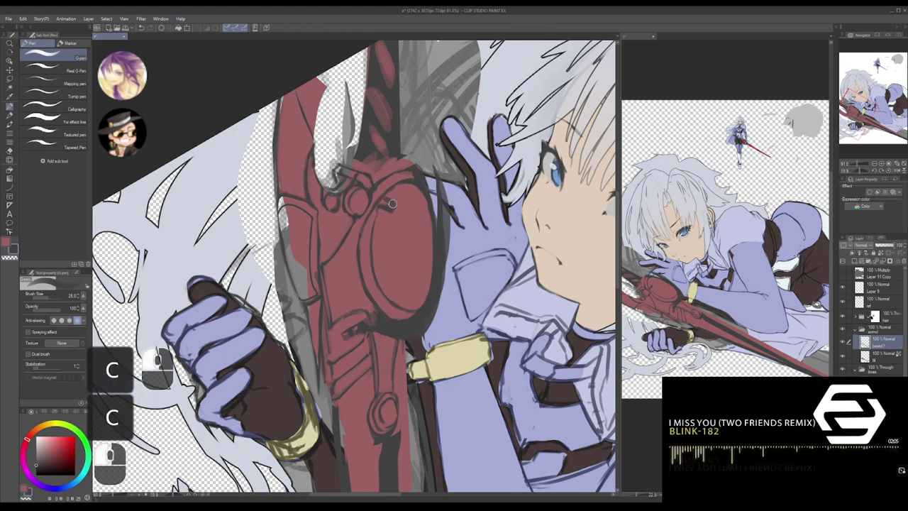
pyautogui.press('c')
pyautogui.click(392, 200)
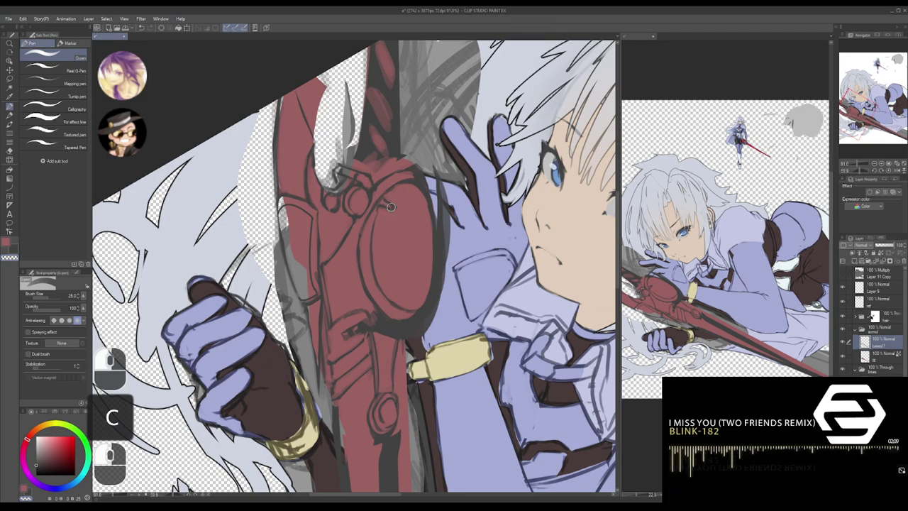
pyautogui.moveTo(392, 205); pyautogui.dragTo(375, 213)
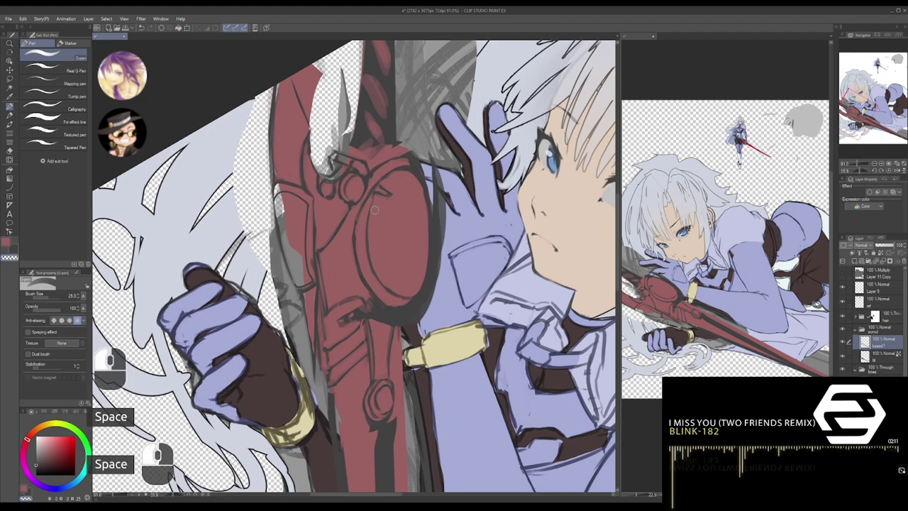
# - Draw a matching dark notch across the rim at the oval's lower end, refining it with alternating dark and red strokes
pyautogui.press('c')
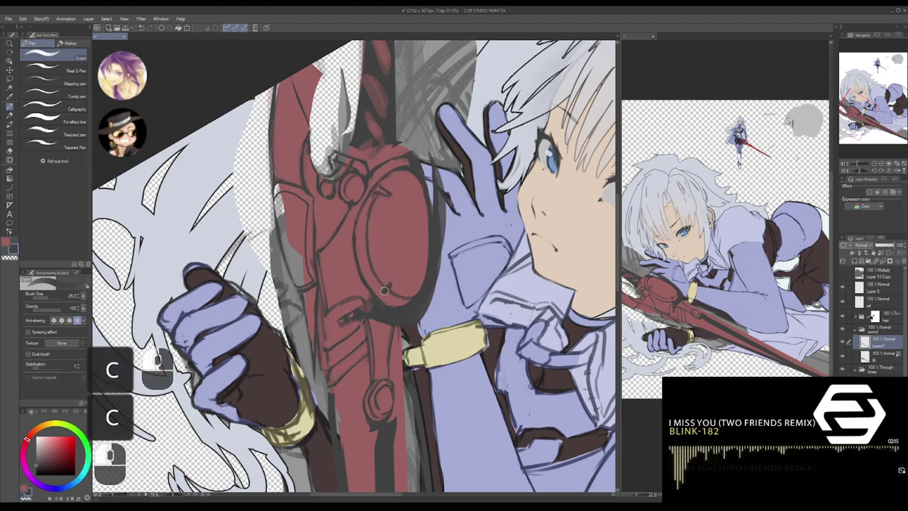
pyautogui.press('c')
pyautogui.moveTo(388, 286); pyautogui.dragTo(381, 291)
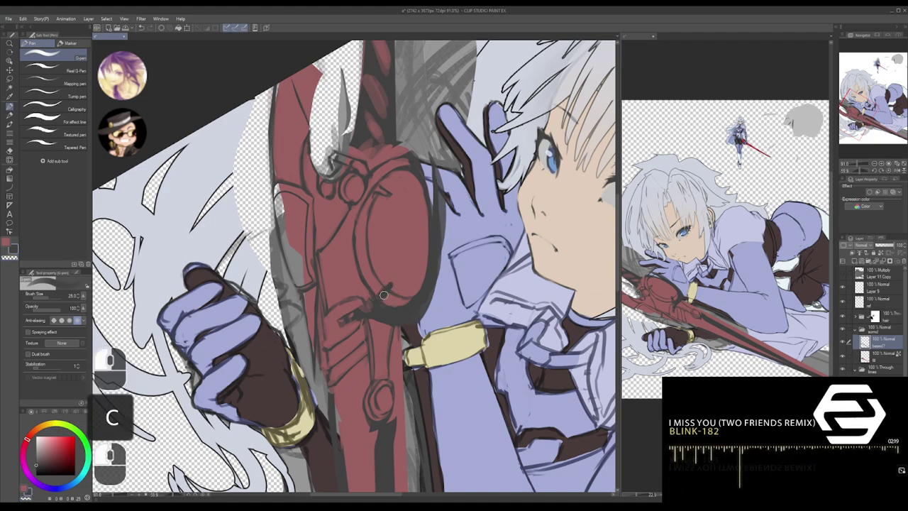
pyautogui.press('c')
pyautogui.click(387, 285)
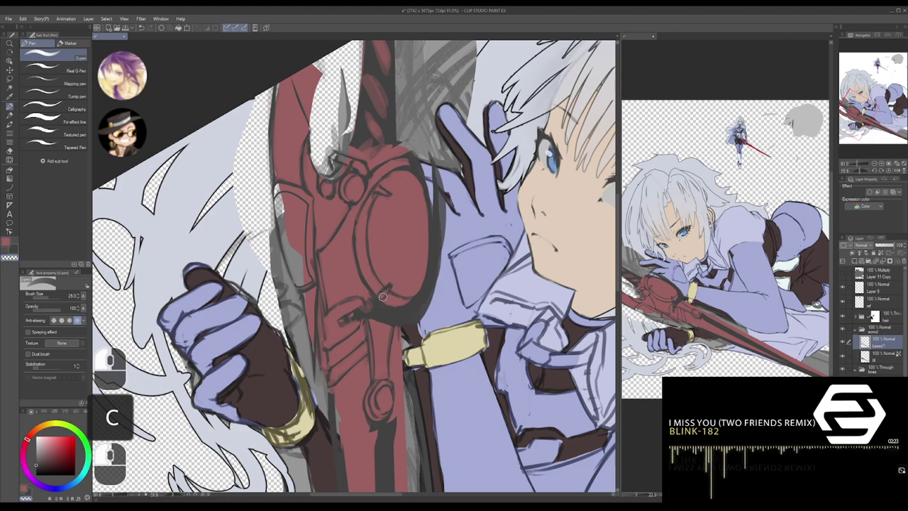
pyautogui.press('c')
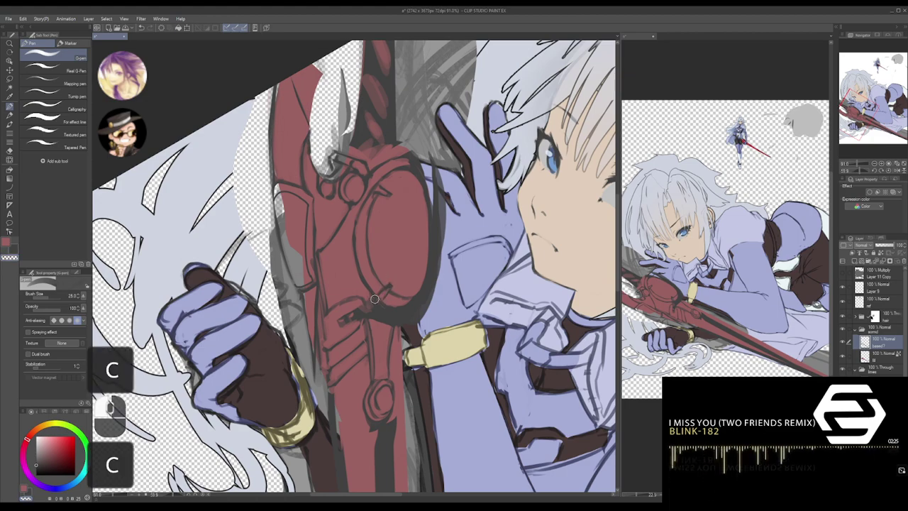
pyautogui.click(372, 297)
pyautogui.press('c')
pyautogui.click(367, 287)
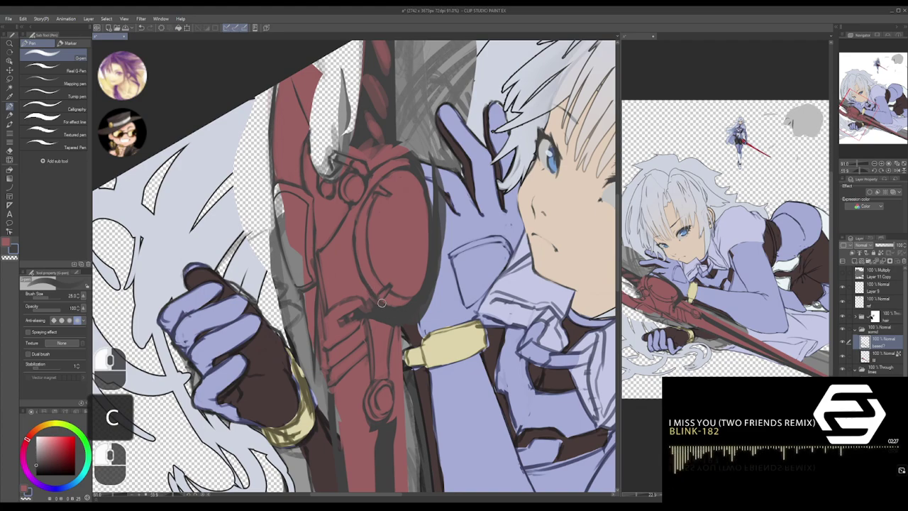
pyautogui.press('c')
pyautogui.click(361, 246)
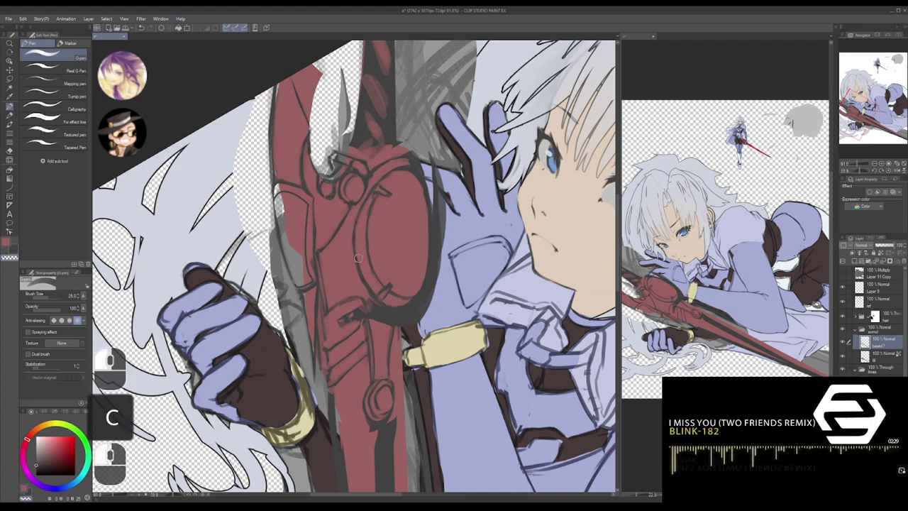
# - Redraw the inner dark rim line along the oval's side between the two notches
pyautogui.press('space')
pyautogui.moveTo(358, 233); pyautogui.dragTo(354, 242)
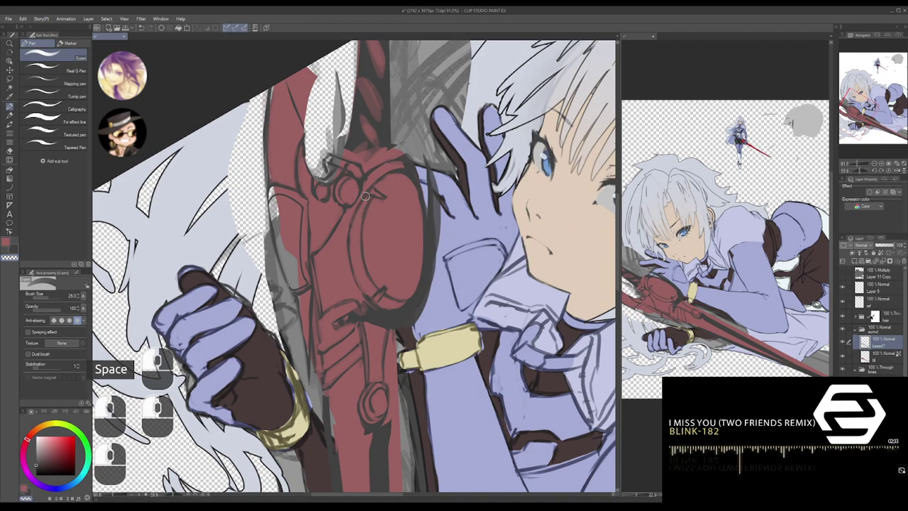
pyautogui.press('c')
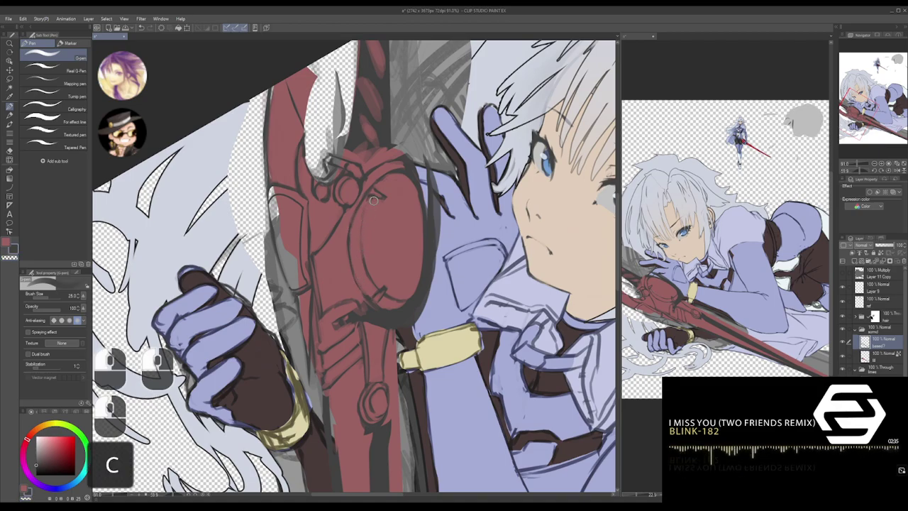
pyautogui.press('c')
pyautogui.moveTo(365, 207); pyautogui.dragTo(366, 281)
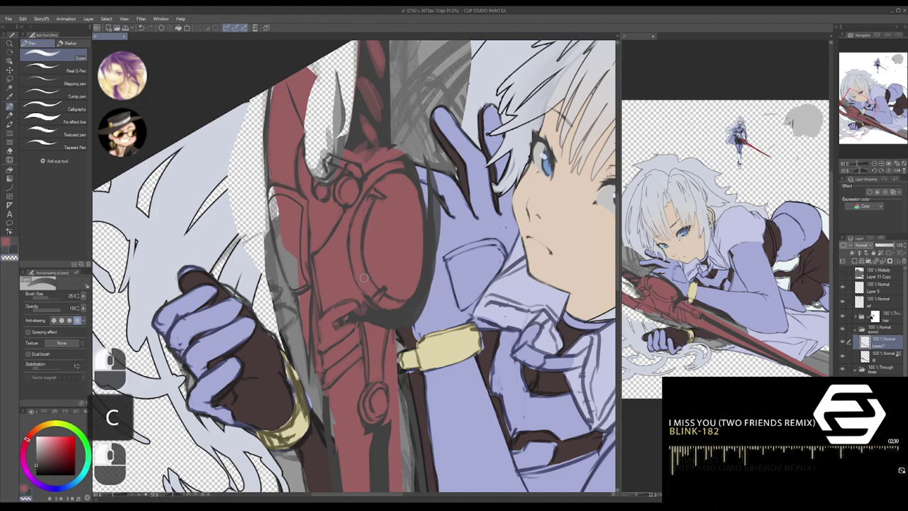
# - Continue the dark rim line from the upper notch around the oval's upper end
pyautogui.press('space')
pyautogui.moveTo(383, 197)
pyautogui.mouseDown()
pyautogui.moveTo(375, 200)
pyautogui.moveTo(383, 189)
pyautogui.mouseUp()
pyautogui.press('c')
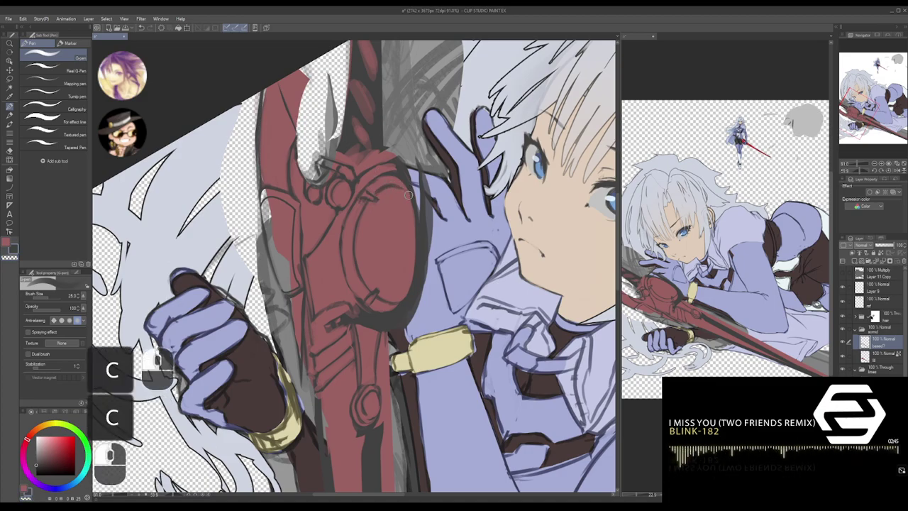
pyautogui.moveTo(391, 186)
pyautogui.mouseDown()
pyautogui.moveTo(409, 198)
pyautogui.moveTo(403, 183)
pyautogui.mouseUp()
pyautogui.press('c')
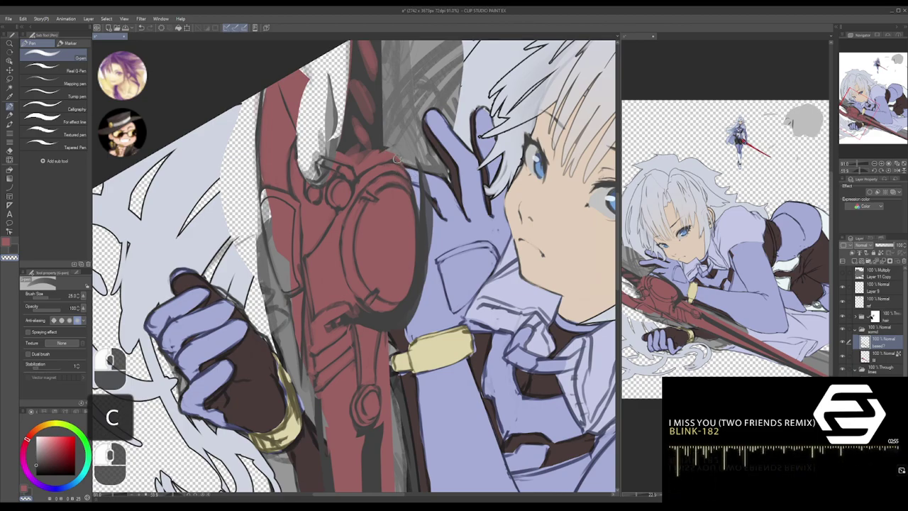
# - Clean up the oval's upper outer edge beside the raised hand with alternating strokes, undoing an unwanted one
pyautogui.moveTo(412, 219); pyautogui.dragTo(401, 196)
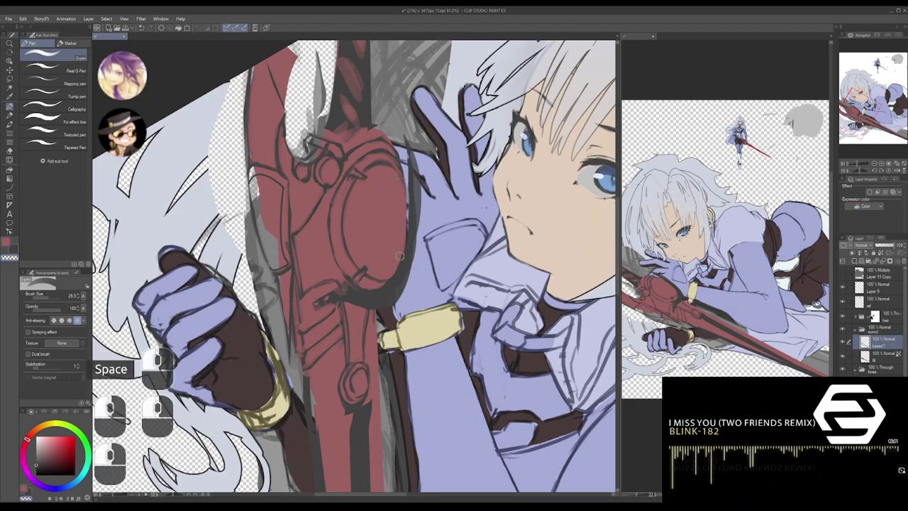
pyautogui.press('c')
pyautogui.moveTo(397, 176); pyautogui.dragTo(404, 183)
pyautogui.hotkey('ctrl', 'z')
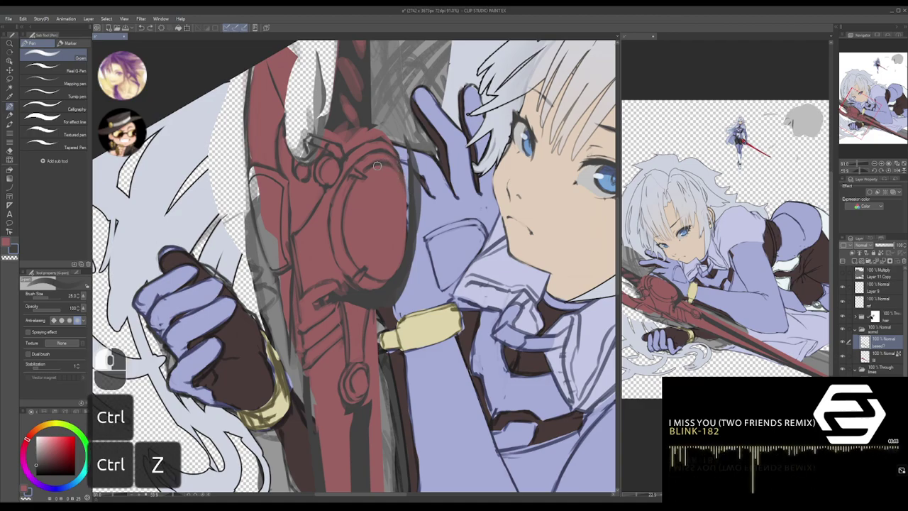
pyautogui.press('c')
pyautogui.click(392, 168)
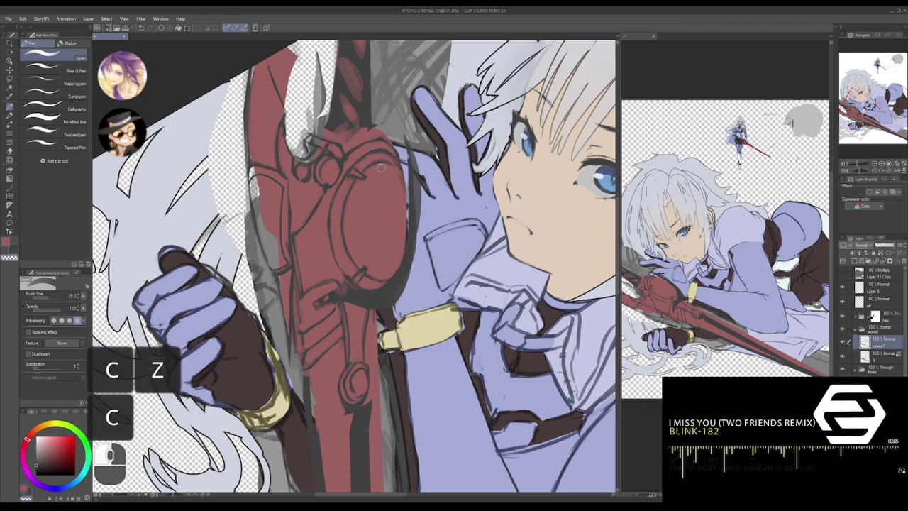
pyautogui.press('c')
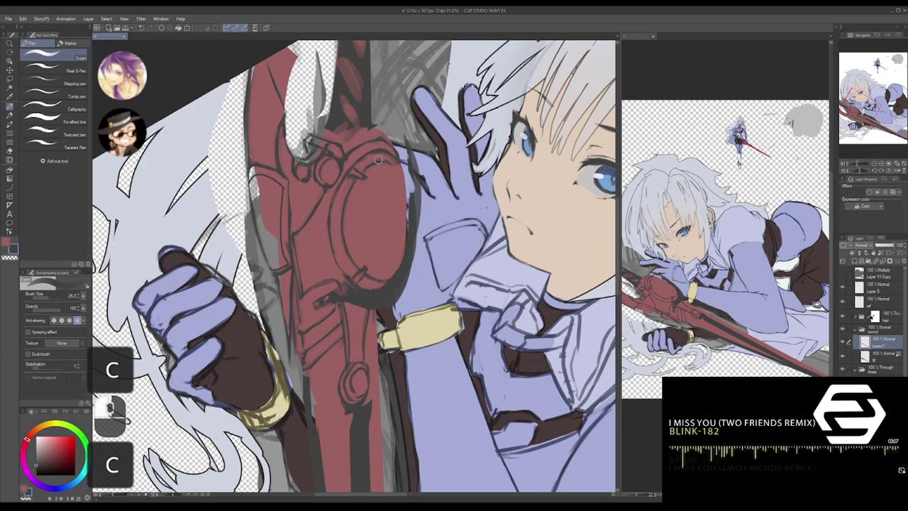
pyautogui.click(396, 161)
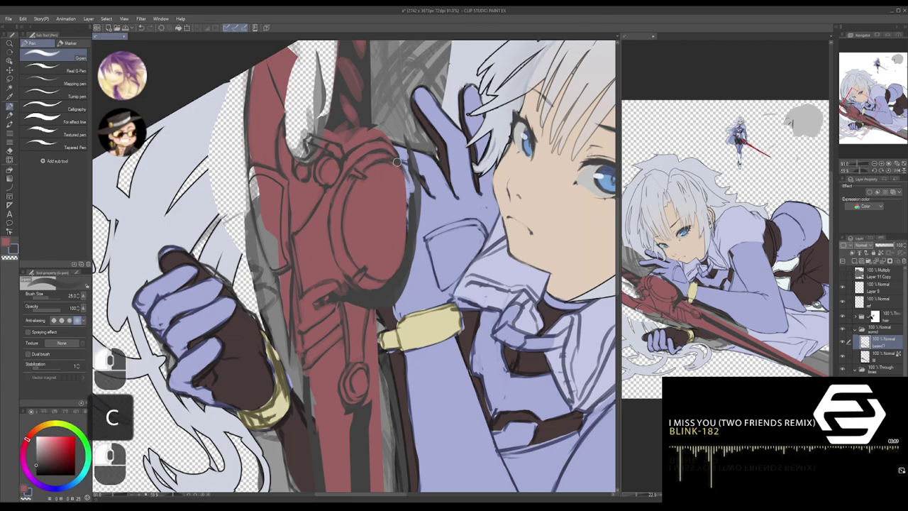
pyautogui.moveTo(399, 163); pyautogui.dragTo(410, 209)
pyautogui.moveTo(405, 173); pyautogui.dragTo(412, 192)
pyautogui.press('c')
pyautogui.moveTo(377, 168); pyautogui.dragTo(398, 169)
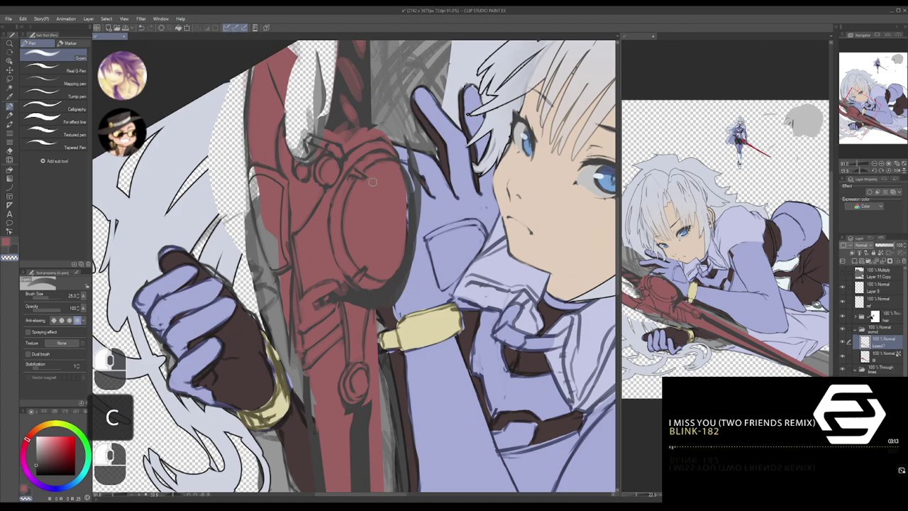
# - Straighten the upper part of the blade's edge nearest the gloved fist with a long straight stroke from below the guard
pyautogui.moveTo(383, 258); pyautogui.dragTo(390, 222)
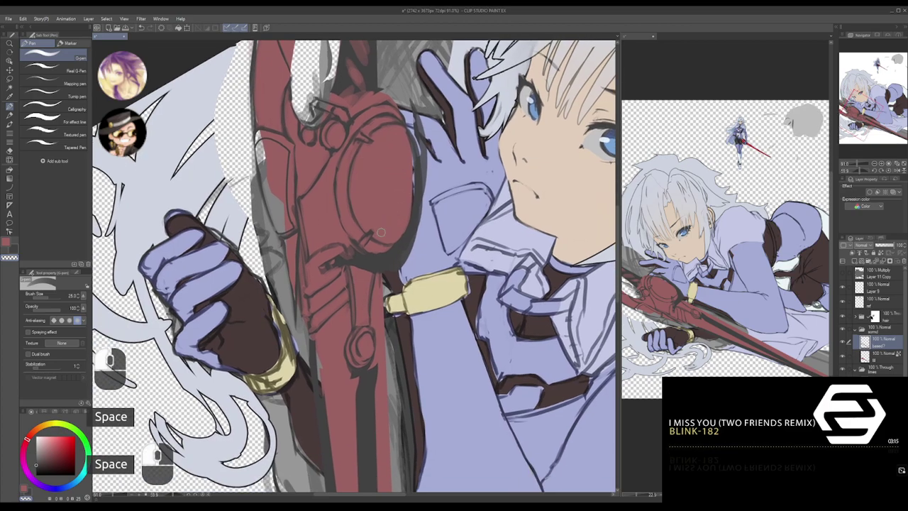
pyautogui.moveTo(383, 260); pyautogui.dragTo(398, 204)
pyautogui.moveTo(343, 257); pyautogui.dragTo(351, 207)
pyautogui.press('c')
pyautogui.press('c')
pyautogui.click(351, 203)
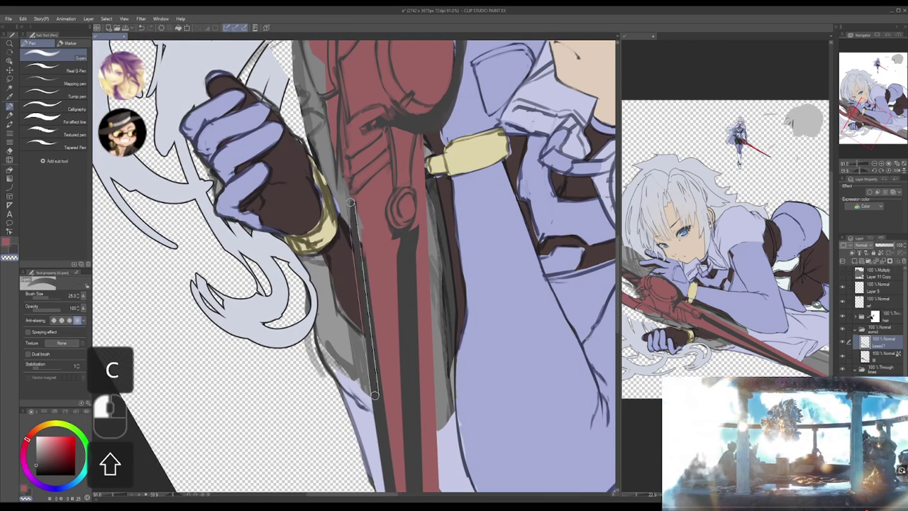
pyautogui.keyDown('shift'); pyautogui.click(372, 408); pyautogui.keyUp('shift')
# - Continue the straight edge strokes down the same side of the blade to the edge of the canvas
pyautogui.moveTo(396, 353); pyautogui.dragTo(387, 354)
pyautogui.moveTo(370, 408); pyautogui.dragTo(355, 273)
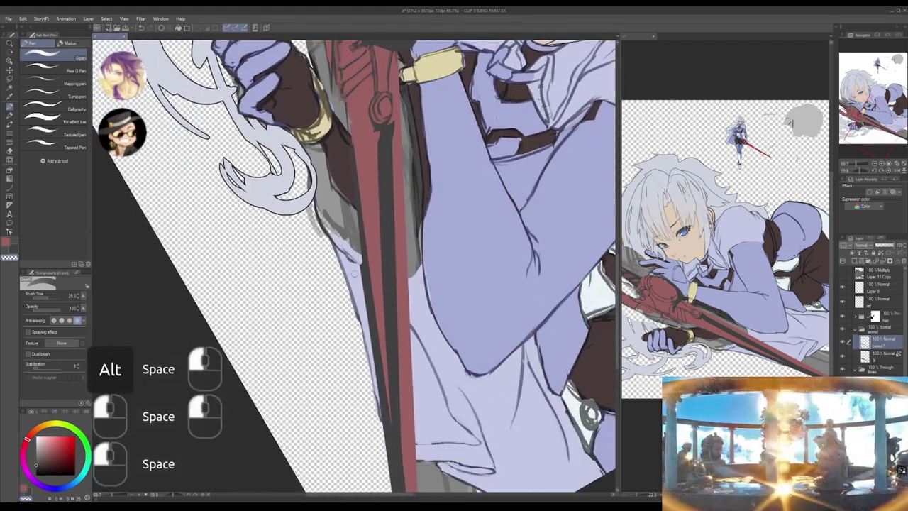
pyautogui.keyDown('shift'); pyautogui.click(385, 451); pyautogui.keyUp('shift')
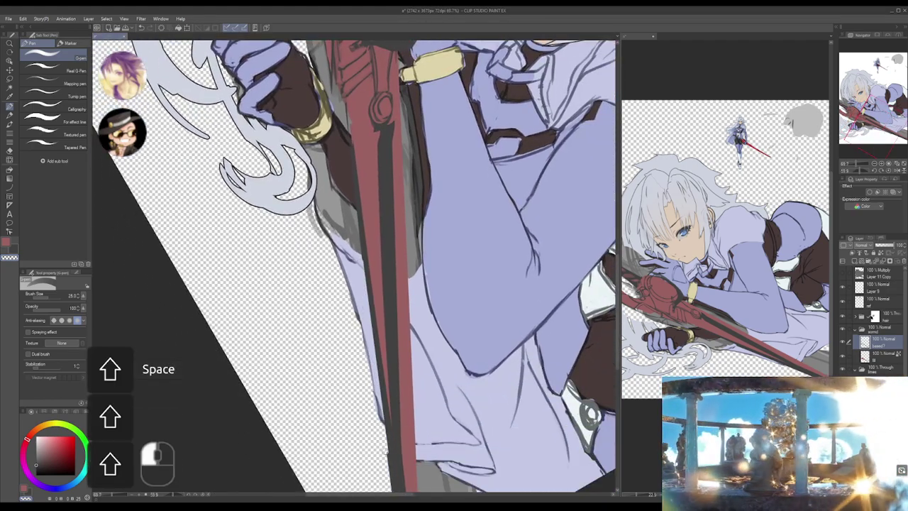
pyautogui.moveTo(388, 379); pyautogui.dragTo(379, 213)
pyautogui.click(376, 281)
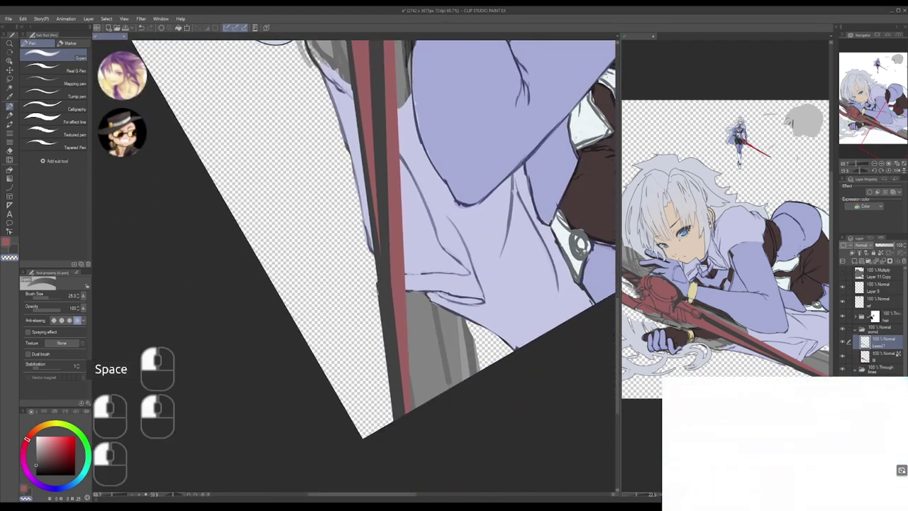
pyautogui.keyDown('shift'); pyautogui.click(396, 443); pyautogui.keyUp('shift')
# - Switch to the Curve tool, enlarge its brush, and try curves along the blade's dark centre strip, undoing them
pyautogui.moveTo(395, 219); pyautogui.dragTo(399, 421)
pyautogui.moveTo(376, 187); pyautogui.dragTo(394, 352)
pyautogui.press('u')
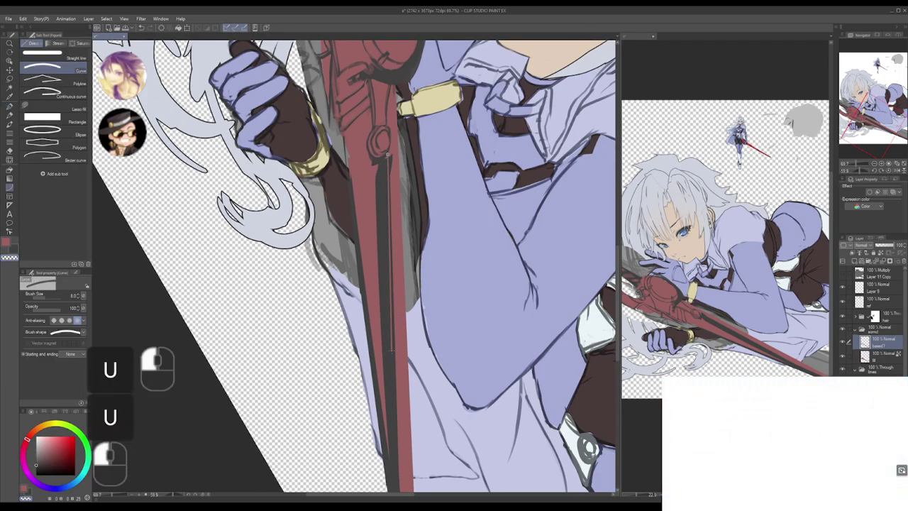
pyautogui.click(378, 264)
pyautogui.hotkey('ctrl', 'z')
pyautogui.hotkey('ctrl', ']')
pyautogui.press(']')
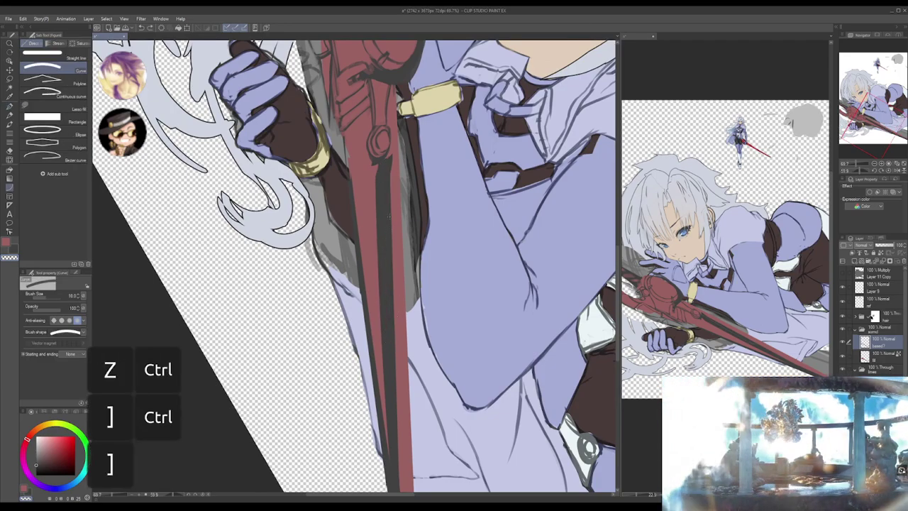
pyautogui.moveTo(389, 155); pyautogui.dragTo(406, 482)
pyautogui.click(408, 179)
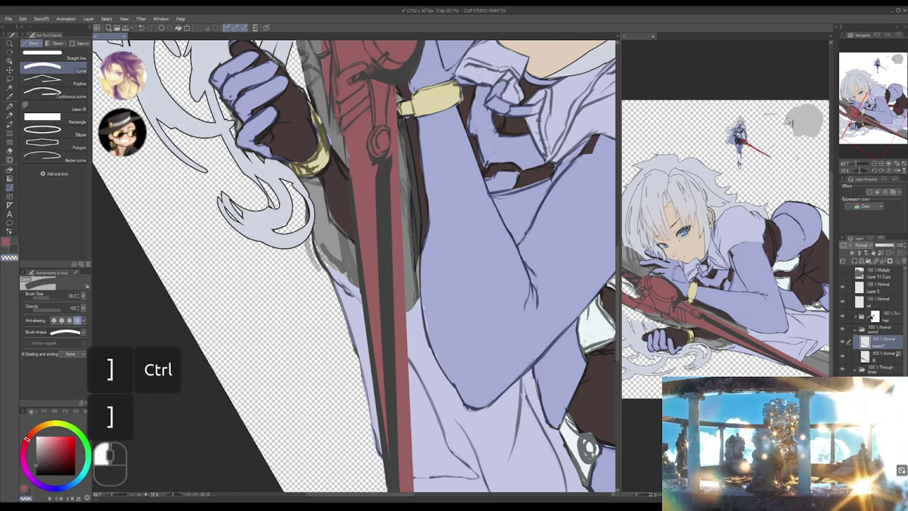
pyautogui.hotkey('ctrl', 'z')
# - Paint long red curves over the blade's dark centre strip, running from below the guard toward the tip
pyautogui.moveTo(434, 204); pyautogui.dragTo(423, 201)
pyautogui.moveTo(395, 172); pyautogui.dragTo(438, 490)
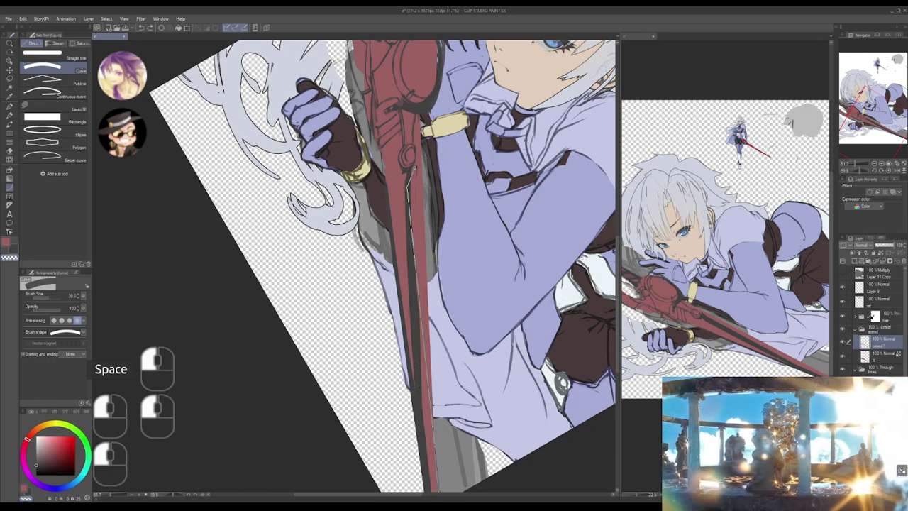
pyautogui.click(409, 203)
pyautogui.moveTo(404, 174); pyautogui.dragTo(404, 236)
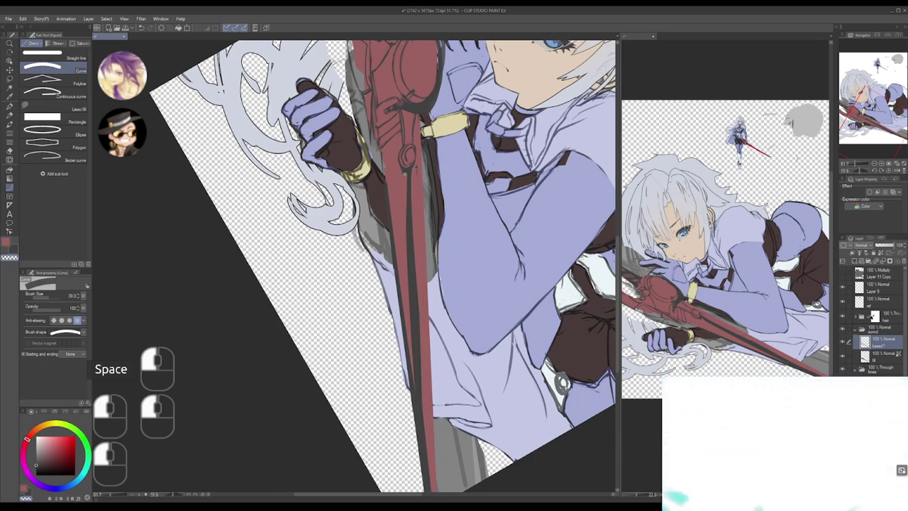
pyautogui.moveTo(436, 496); pyautogui.dragTo(434, 489)
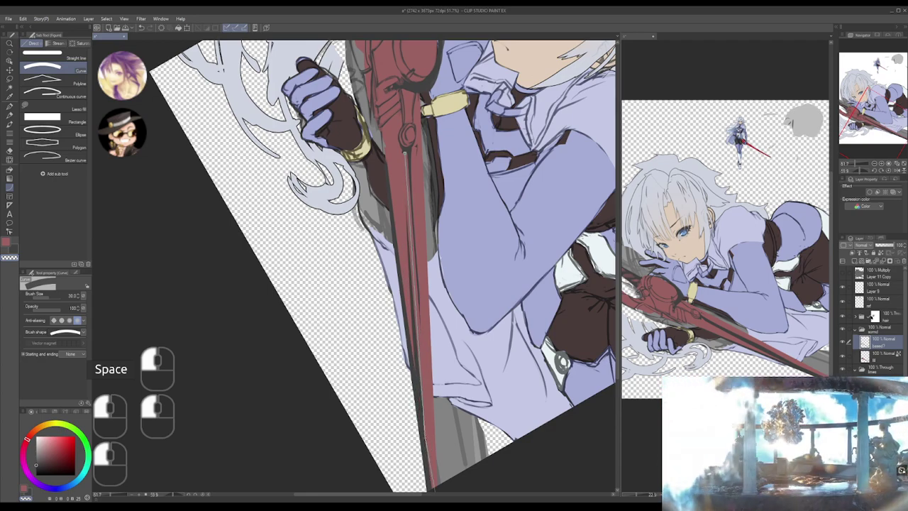
# - Cover the remaining dark areas inside the blade with further long red curves down to the canvas edge
pyautogui.moveTo(417, 256); pyautogui.dragTo(421, 212)
pyautogui.moveTo(410, 144); pyautogui.dragTo(431, 428)
pyautogui.moveTo(408, 145); pyautogui.dragTo(437, 446)
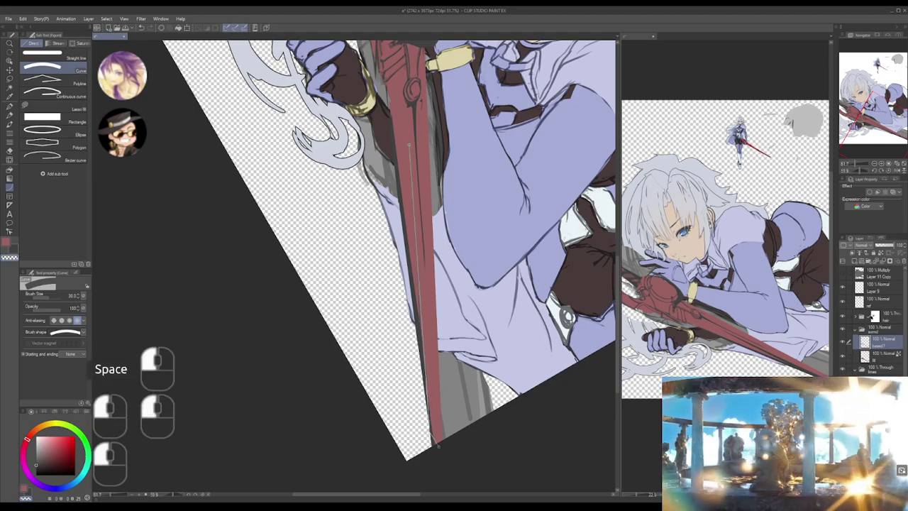
pyautogui.moveTo(427, 260); pyautogui.dragTo(418, 326)
pyautogui.moveTo(393, 251); pyautogui.dragTo(403, 188)
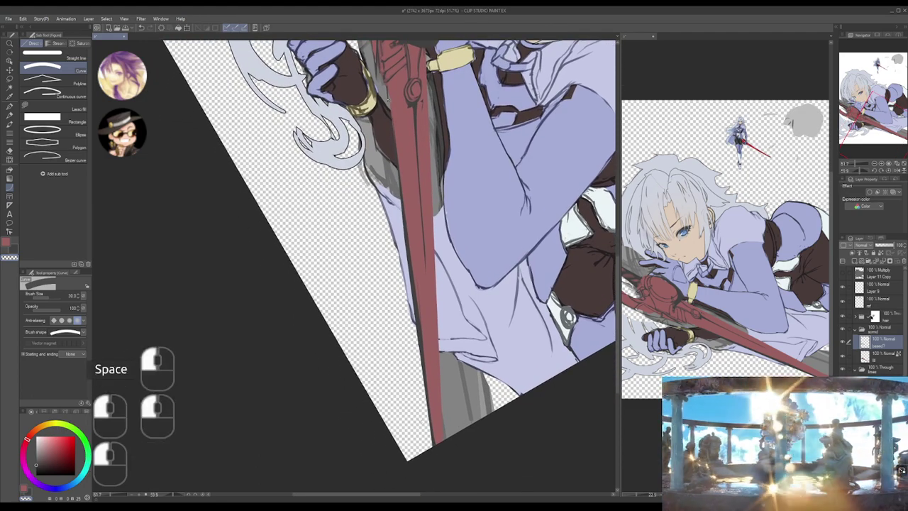
# - Run further long curves along the blade's dark edge streak, from mid-blade to where it leaves the canvas
pyautogui.moveTo(388, 100); pyautogui.dragTo(427, 430)
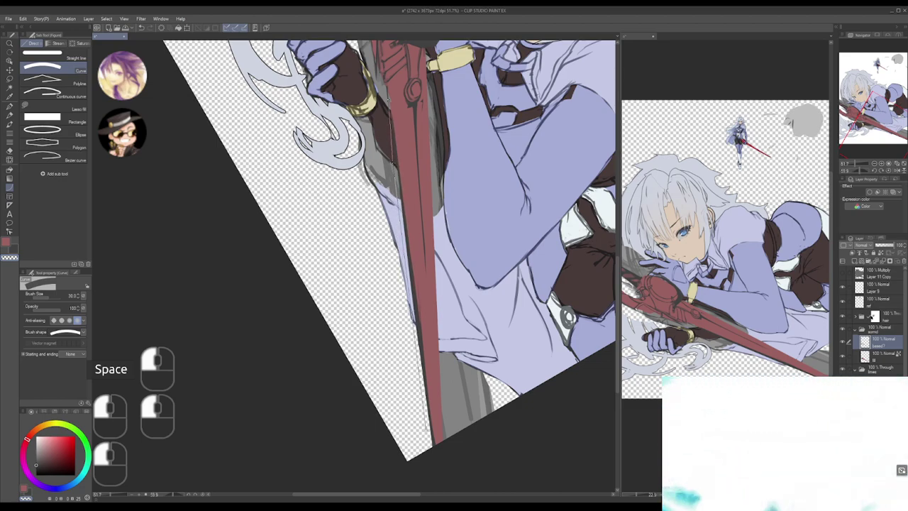
pyautogui.moveTo(414, 184); pyautogui.dragTo(405, 135)
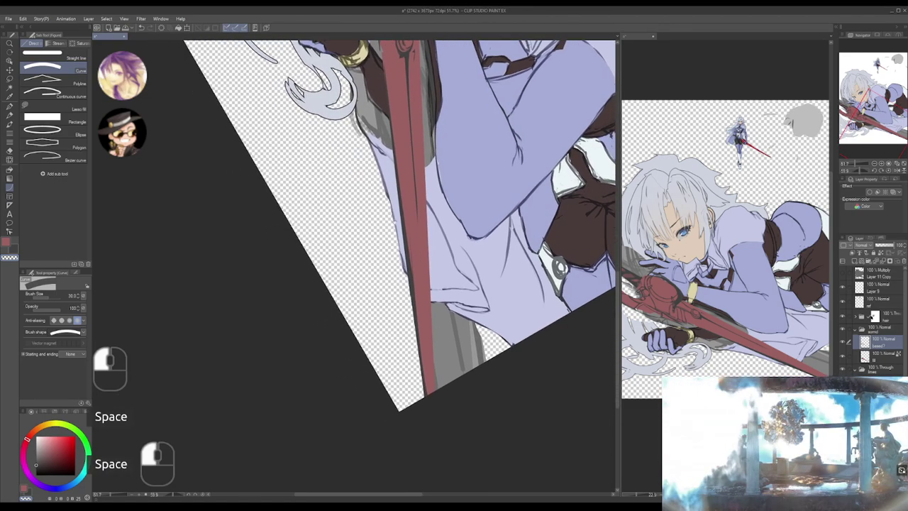
pyautogui.moveTo(404, 184); pyautogui.dragTo(432, 400)
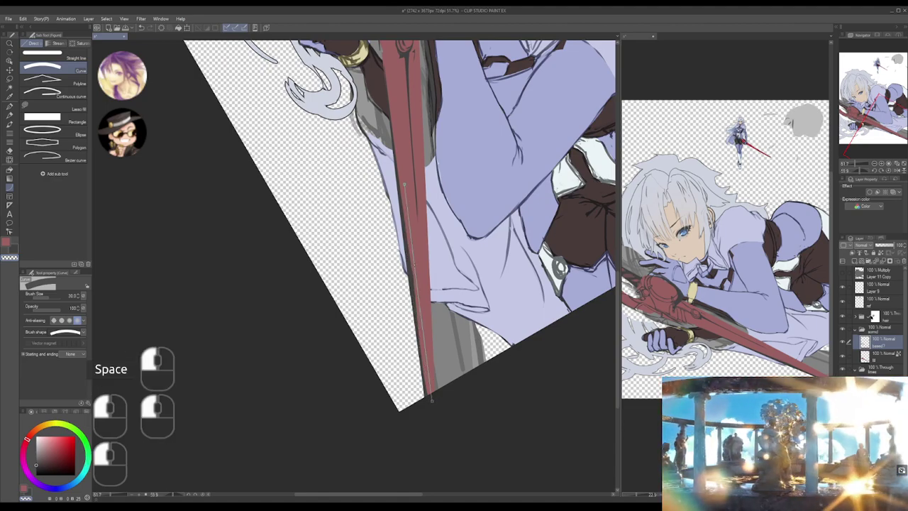
pyautogui.click(406, 271)
# - Switch to the G-pen with the red drawing colour for freehand touch-ups around the sword's guard
pyautogui.moveTo(461, 116); pyautogui.dragTo(454, 258)
pyautogui.moveTo(419, 159); pyautogui.dragTo(437, 200)
pyautogui.moveTo(383, 227); pyautogui.dragTo(385, 224)
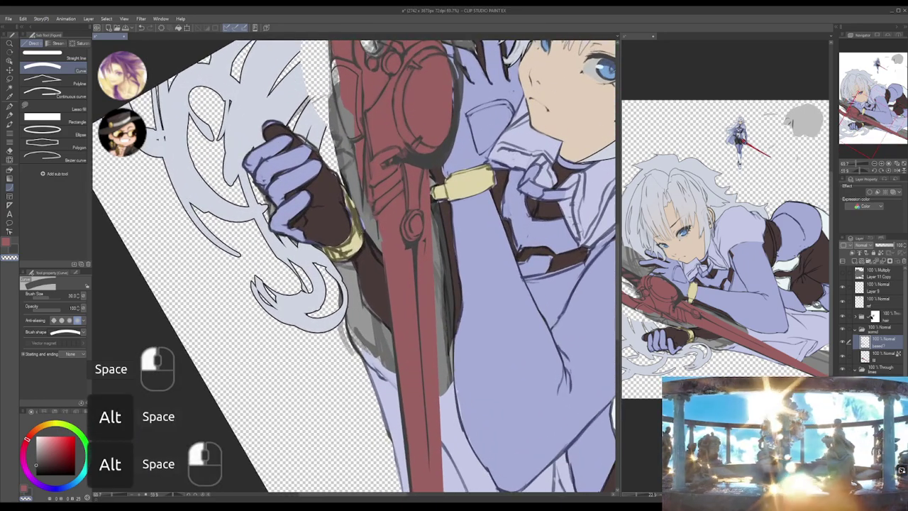
pyautogui.press('p')
pyautogui.press('p')
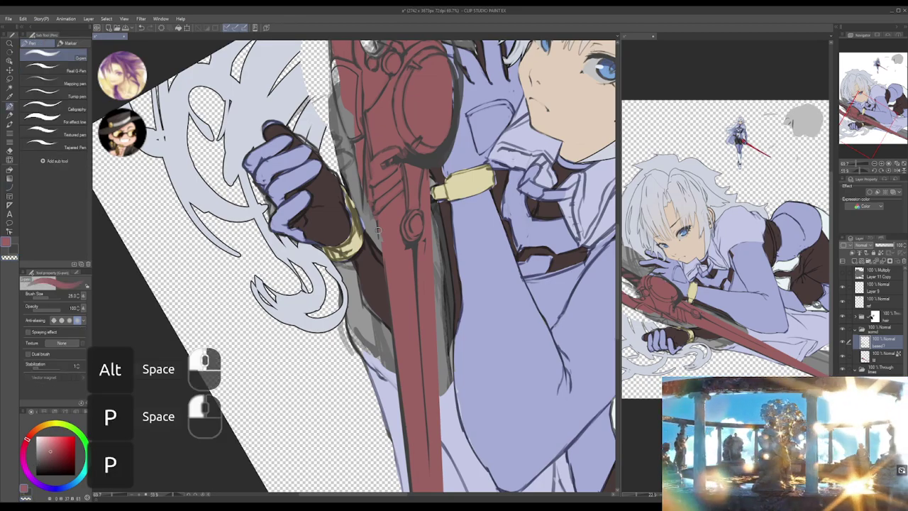
pyautogui.press('x')
pyautogui.press('x')
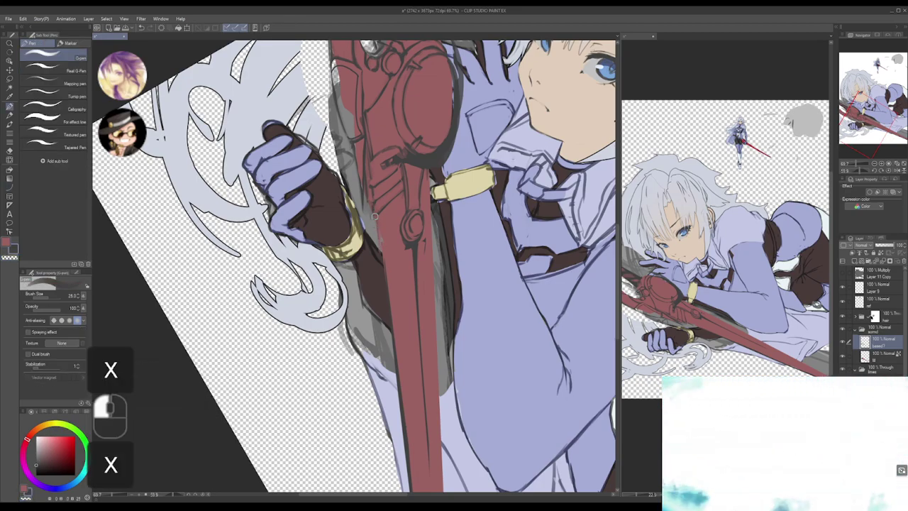
# - Try short strokes along the blade's outer edge beside the guard's ribbed section, undoing the attempts
pyautogui.hotkey('ctrl', 'z')
pyautogui.moveTo(376, 215); pyautogui.dragTo(381, 260)
pyautogui.hotkey('ctrl', 'z')
pyautogui.moveTo(375, 214); pyautogui.dragTo(385, 285)
pyautogui.hotkey('ctrl', 'z')
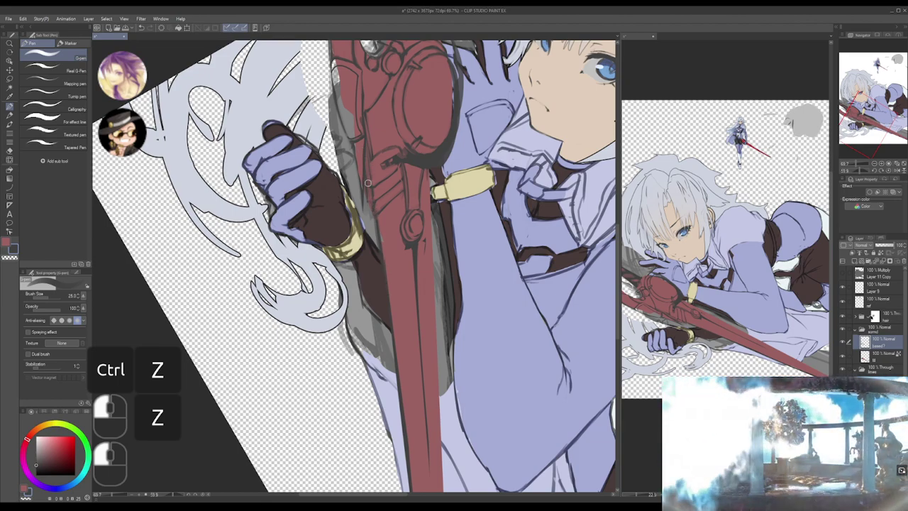
pyautogui.hotkey('ctrl', 'z')
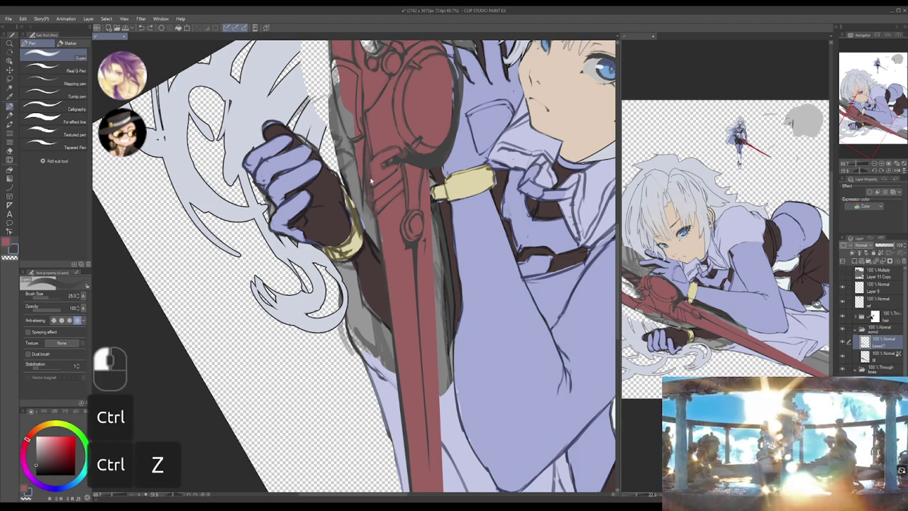
pyautogui.hotkey('ctrl', 'z')
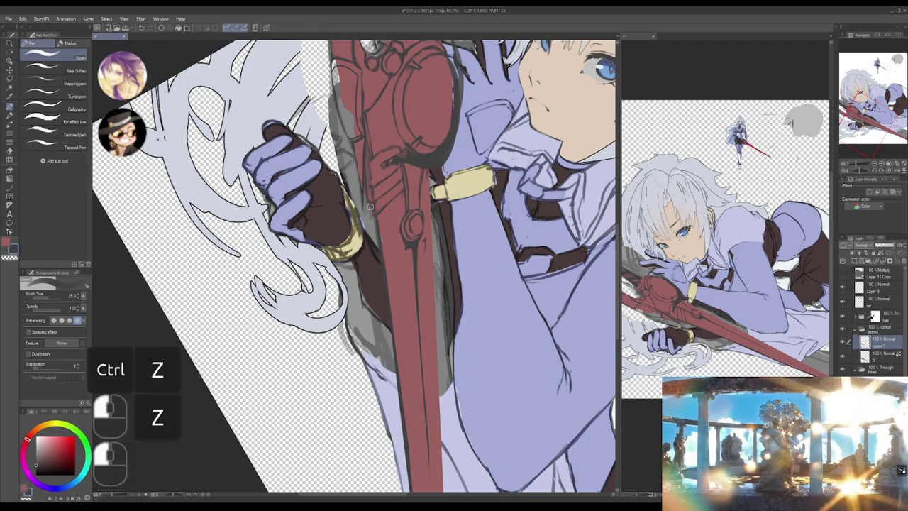
pyautogui.hotkey('ctrl', 'z')
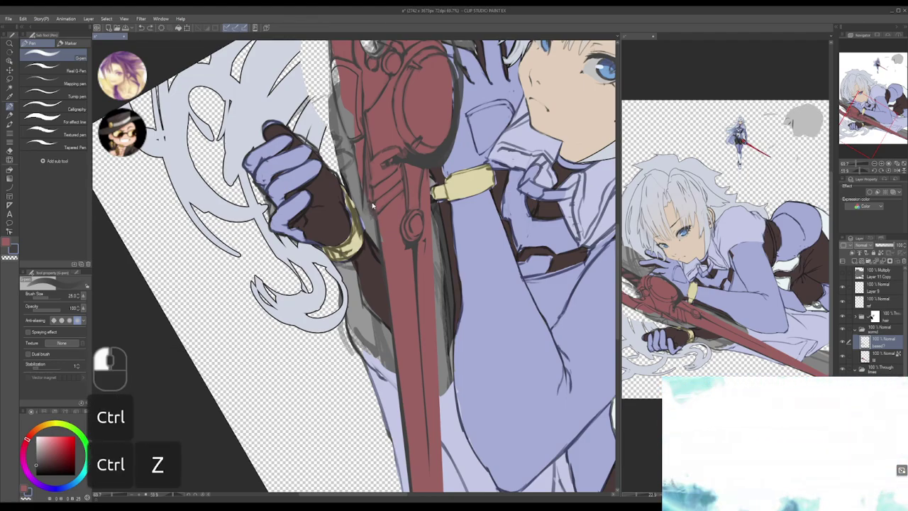
pyautogui.hotkey('ctrl', 'z')
pyautogui.click(368, 200)
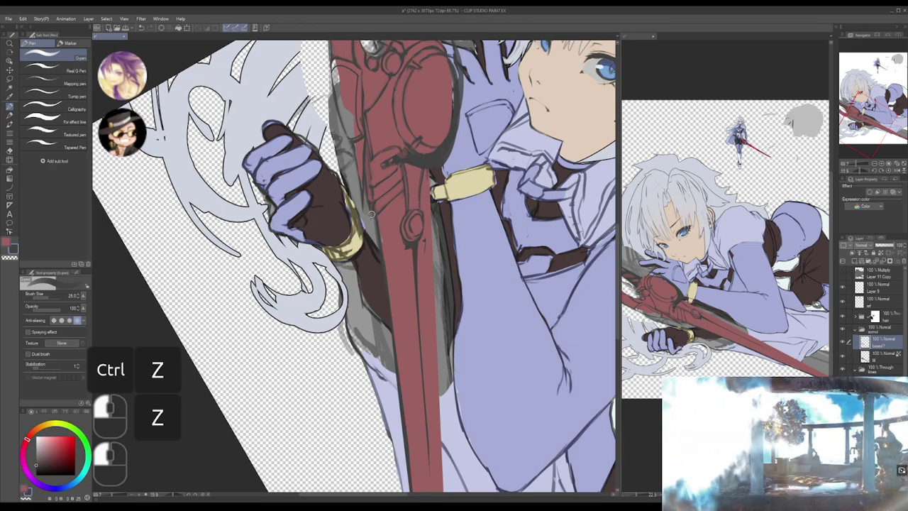
# - Touch up the blade's edge near the canvas border with short pen strokes, undoing the misplaced ones
pyautogui.moveTo(394, 171); pyautogui.dragTo(355, 208)
pyautogui.moveTo(468, 319); pyautogui.dragTo(394, 210)
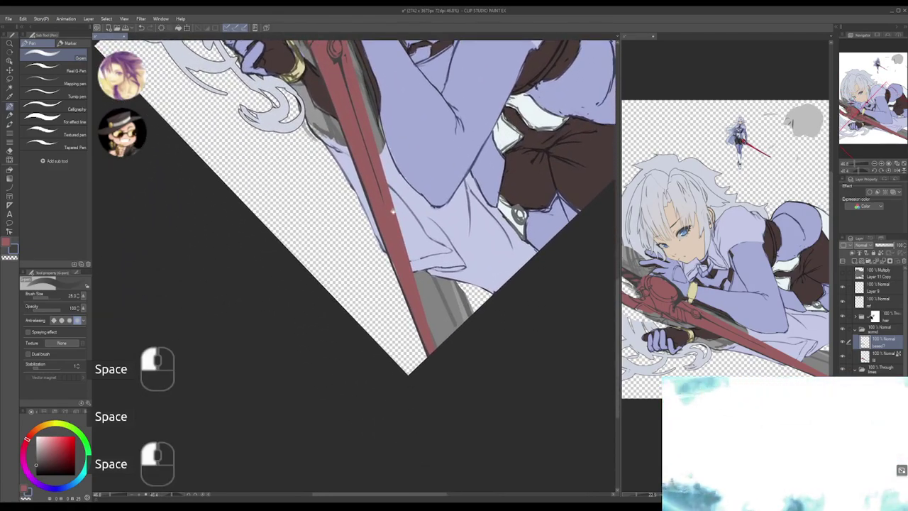
pyautogui.click(424, 346)
pyautogui.click(425, 346)
pyautogui.hotkey('ctrl', 'z')
pyautogui.click(424, 346)
pyautogui.click(424, 346)
pyautogui.hotkey('ctrl', 'z')
pyautogui.moveTo(400, 282); pyautogui.dragTo(406, 299)
# - Switch to transparent colour and clean the dark centre line off the blade, from the round ornament down to the canvas edge
pyautogui.moveTo(385, 220); pyautogui.dragTo(436, 228)
pyautogui.press('c')
pyautogui.press('c')
pyautogui.click(367, 191)
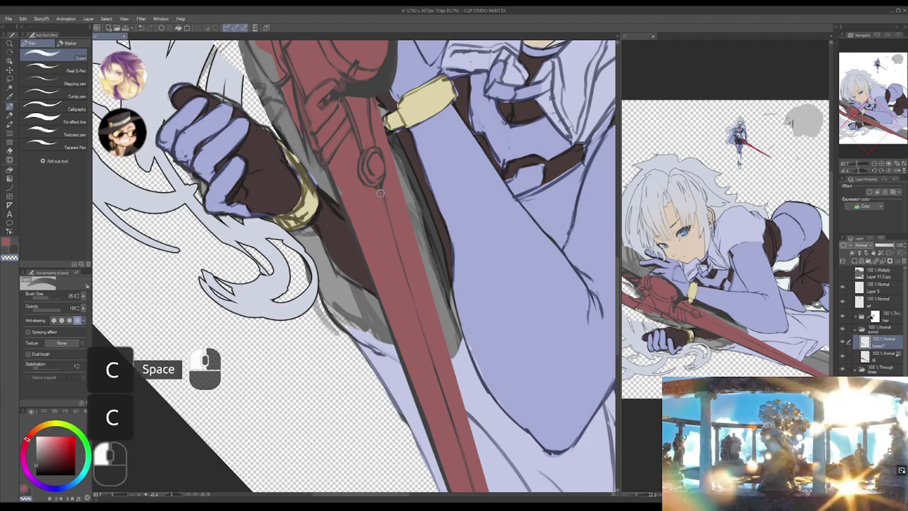
pyautogui.keyDown('alt'); pyautogui.click(422, 331); pyautogui.keyUp('alt')
pyautogui.moveTo(422, 331); pyautogui.dragTo(400, 244)
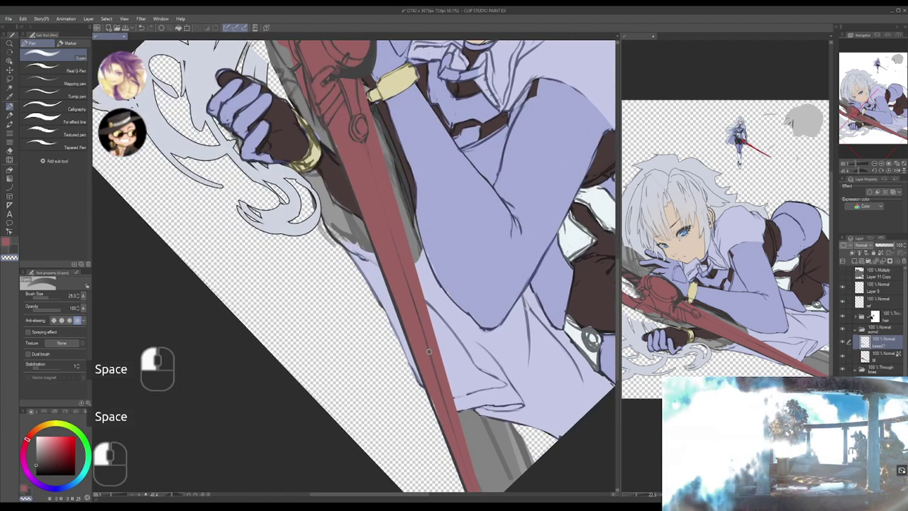
pyautogui.moveTo(426, 338); pyautogui.dragTo(387, 198)
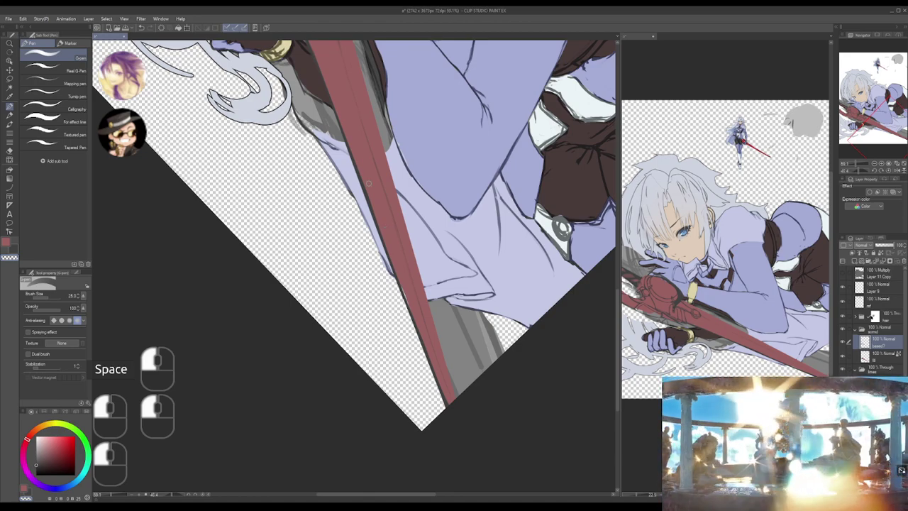
pyautogui.moveTo(371, 140); pyautogui.dragTo(452, 341)
# - Thin the heavy dark lines around the guard's ribbed section with small G-pen strokes
pyautogui.moveTo(368, 215)
pyautogui.mouseDown()
pyautogui.moveTo(391, 190)
pyautogui.moveTo(398, 196)
pyautogui.moveTo(371, 222)
pyautogui.mouseUp()
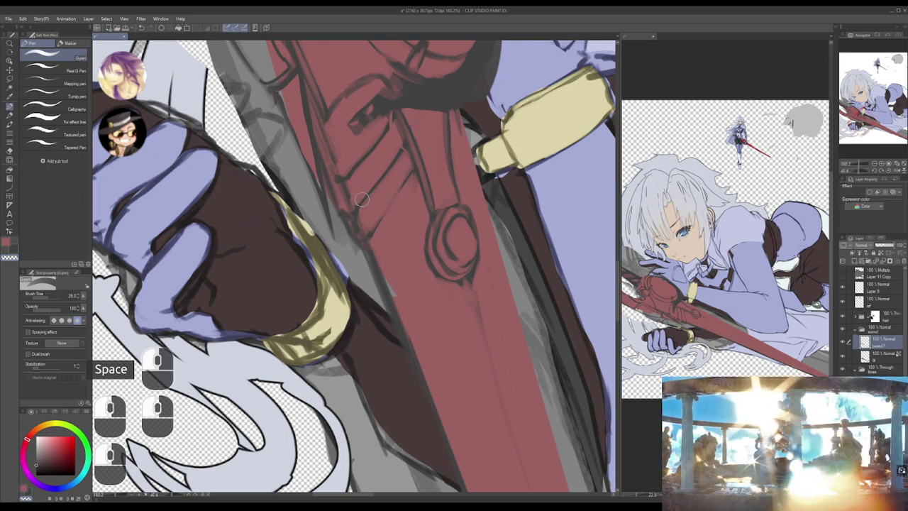
pyautogui.moveTo(391, 147); pyautogui.dragTo(398, 164)
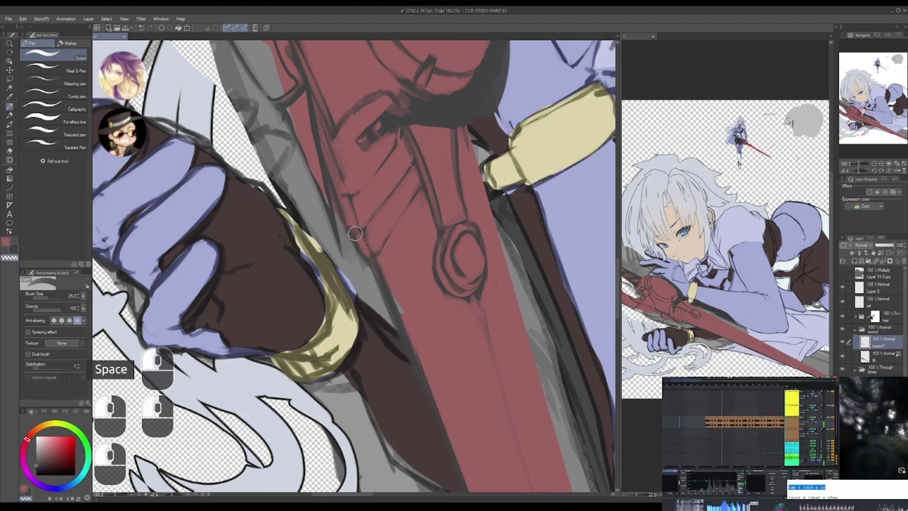
pyautogui.moveTo(400, 135); pyautogui.dragTo(393, 205)
pyautogui.keyDown('alt'); pyautogui.click(394, 206); pyautogui.keyUp('alt')
pyautogui.keyDown('alt'); pyautogui.click(390, 193); pyautogui.keyUp('alt')
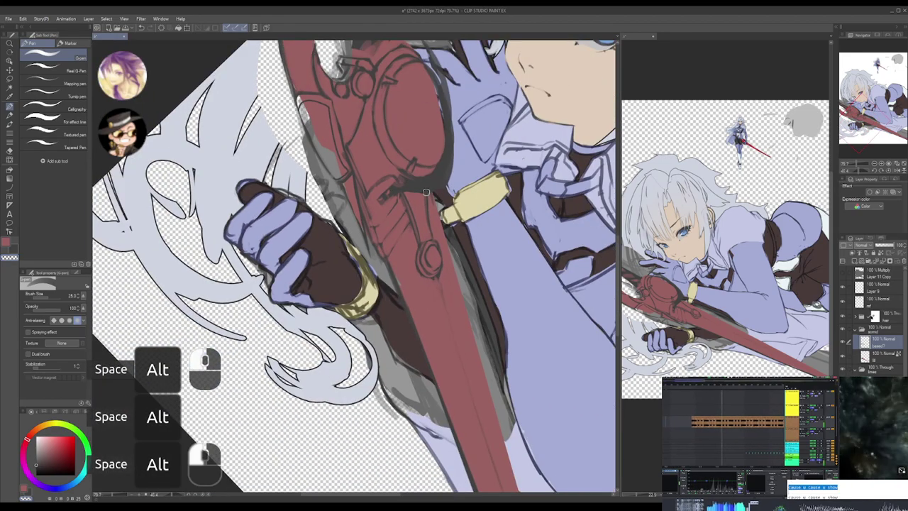
# - Redraw the dark dividing line between the ribbed section and the side plate, and trim it with transparent colour
pyautogui.moveTo(365, 182); pyautogui.dragTo(392, 219)
pyautogui.keyDown('alt'); pyautogui.click(392, 219); pyautogui.keyUp('alt')
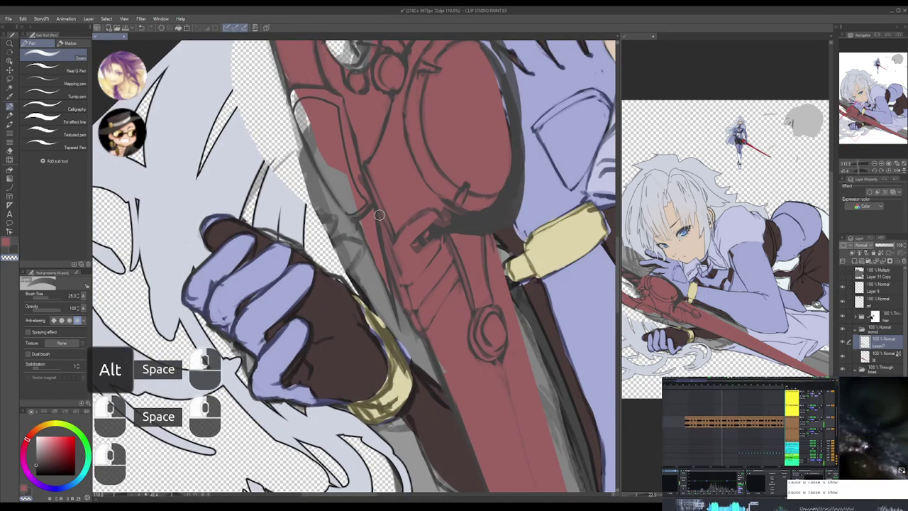
pyautogui.press('c')
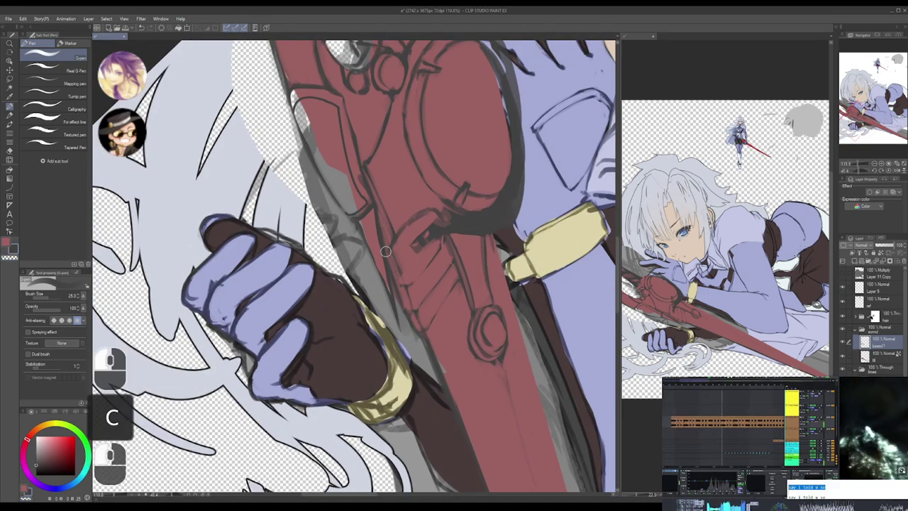
pyautogui.press('c')
pyautogui.moveTo(415, 220); pyautogui.dragTo(407, 227)
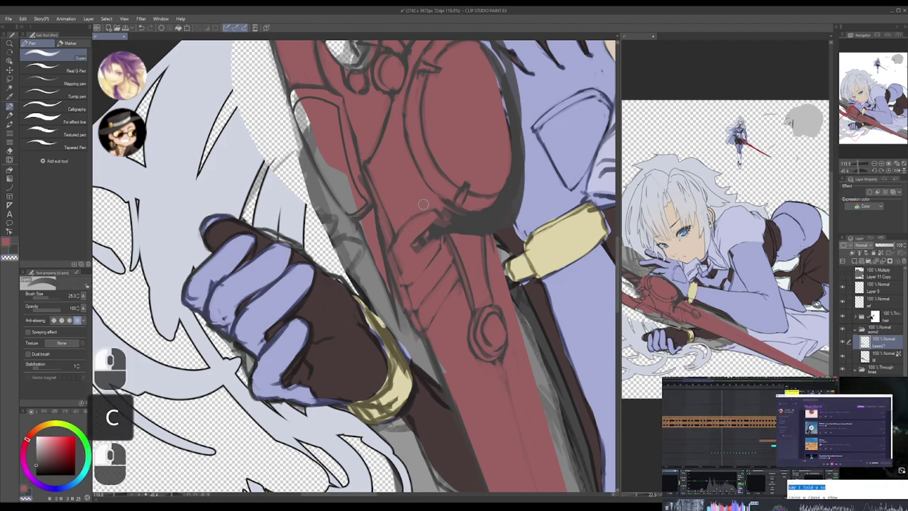
# - Clean up the dark patch between the oval ornament's lower clasp and the top of the ribbed section
pyautogui.press('space')
pyautogui.moveTo(444, 199); pyautogui.dragTo(419, 205)
pyautogui.moveTo(417, 212)
pyautogui.mouseDown()
pyautogui.moveTo(400, 207)
pyautogui.moveTo(406, 233)
pyautogui.moveTo(383, 244)
pyautogui.mouseUp()
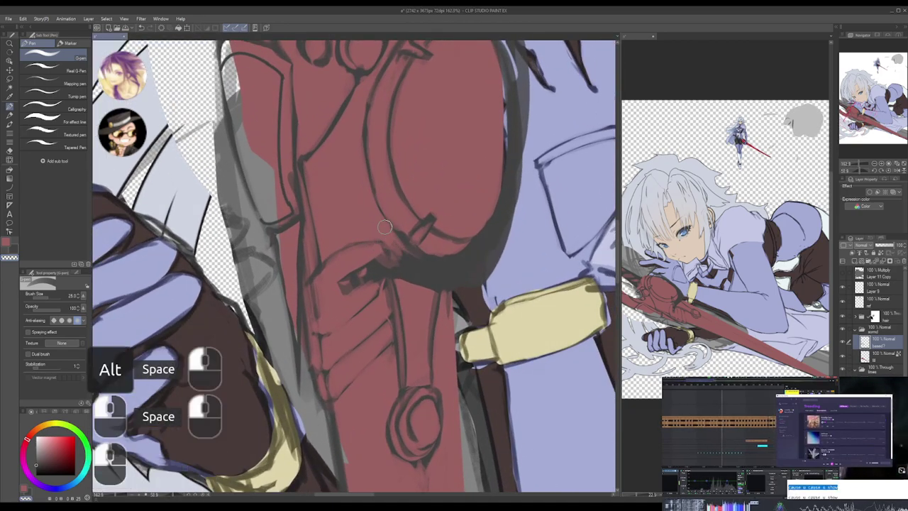
pyautogui.press('c')
pyautogui.moveTo(382, 245); pyautogui.dragTo(393, 261)
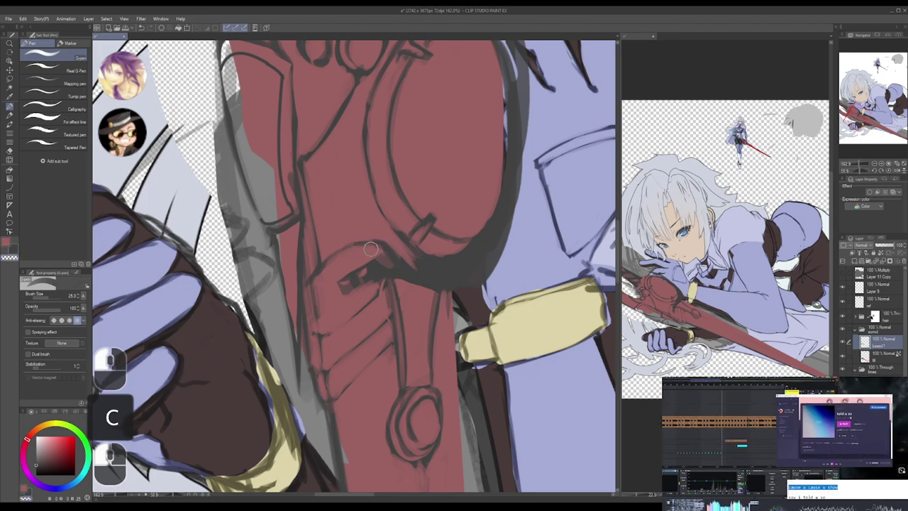
# - Redraw the rounded top and parallel rib lines of the ribbed section, alternating between drawing colour and transparent
pyautogui.moveTo(407, 273); pyautogui.dragTo(374, 231)
pyautogui.moveTo(380, 269)
pyautogui.mouseDown()
pyautogui.moveTo(392, 270)
pyautogui.moveTo(373, 247)
pyautogui.mouseUp()
pyautogui.moveTo(374, 244); pyautogui.dragTo(379, 254)
pyautogui.moveTo(379, 245)
pyautogui.mouseDown()
pyautogui.moveTo(391, 298)
pyautogui.moveTo(374, 228)
pyautogui.moveTo(389, 301)
pyautogui.moveTo(376, 227)
pyautogui.moveTo(395, 310)
pyautogui.mouseUp()
pyautogui.press('c')
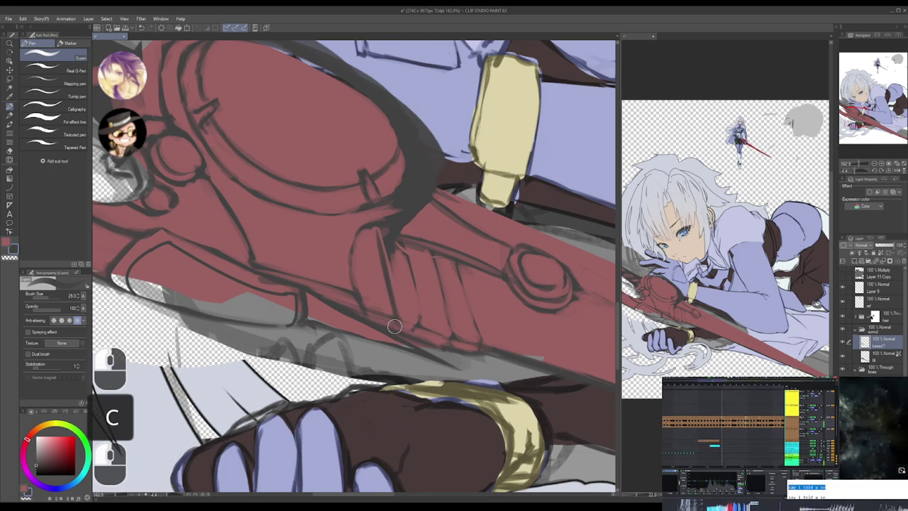
pyautogui.press('c')
pyautogui.moveTo(388, 299); pyautogui.dragTo(382, 253)
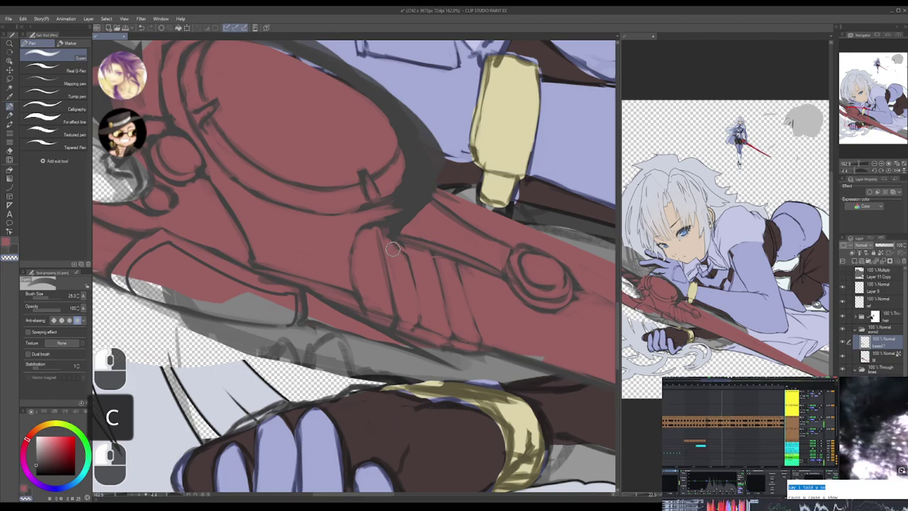
# - Refine the lines of the slim bar and the round ornament beside the ribbed section
pyautogui.hotkey('shift', 'space')
pyautogui.moveTo(481, 254); pyautogui.dragTo(393, 228)
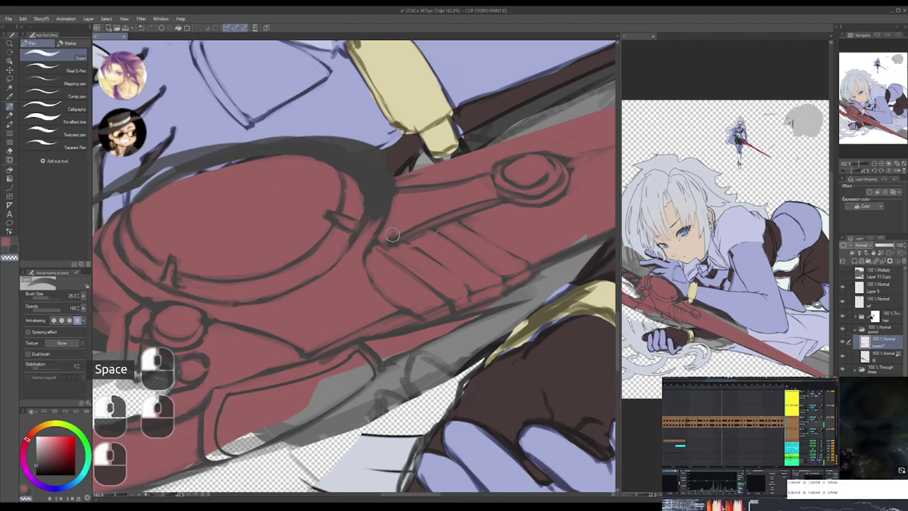
pyautogui.moveTo(450, 190); pyautogui.dragTo(424, 200)
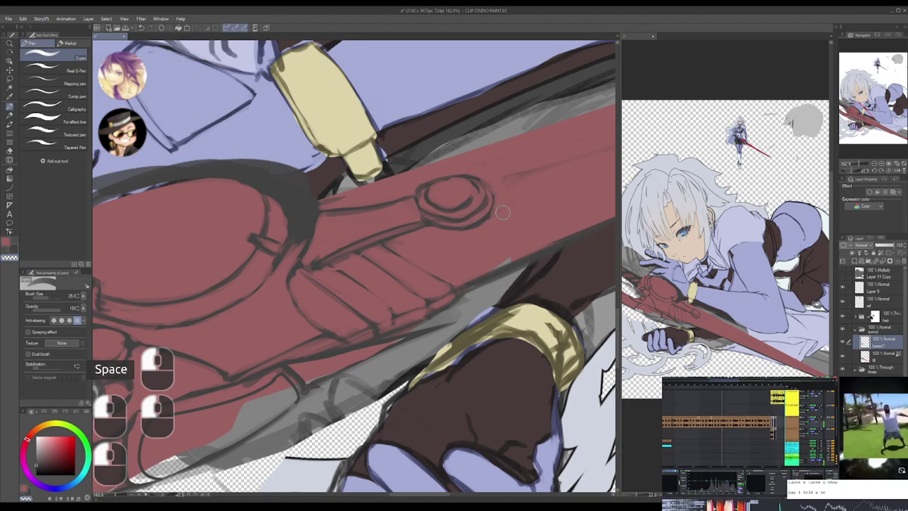
pyautogui.moveTo(414, 207); pyautogui.dragTo(509, 198)
pyautogui.moveTo(448, 190); pyautogui.dragTo(334, 268)
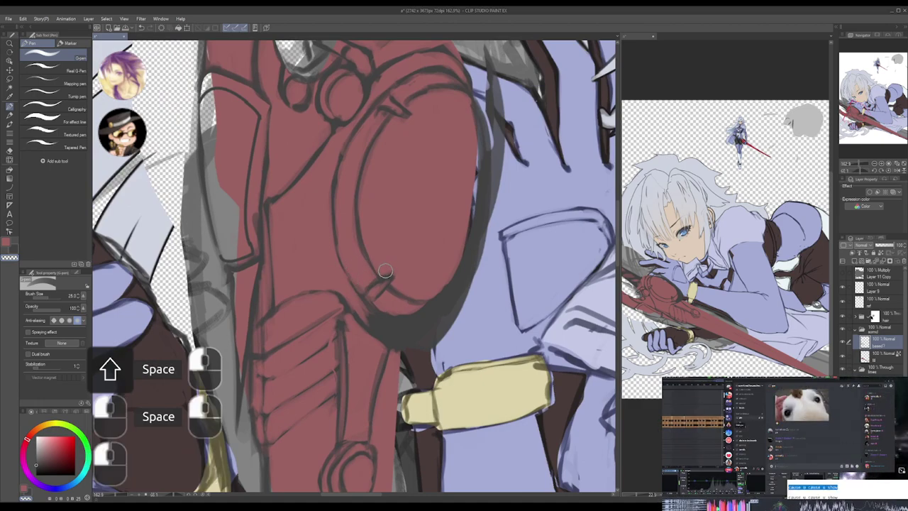
# - Clean up the line work around the large oval ornament, including its clasps and upper rim
pyautogui.moveTo(399, 268); pyautogui.dragTo(354, 239)
pyautogui.moveTo(347, 206); pyautogui.dragTo(367, 254)
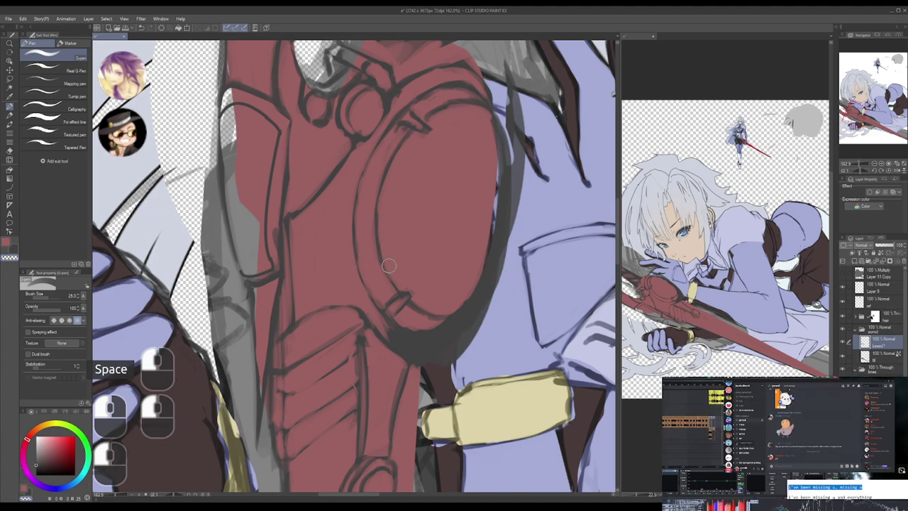
pyautogui.moveTo(385, 192); pyautogui.dragTo(411, 156)
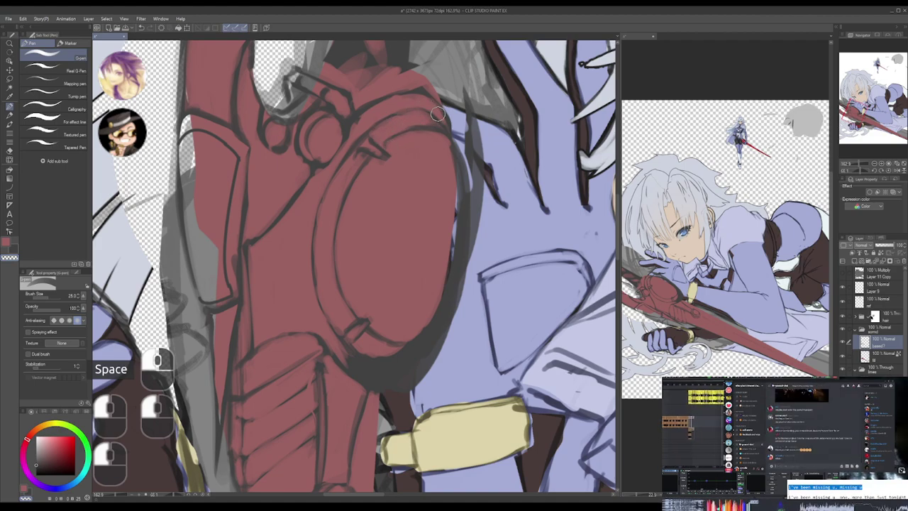
pyautogui.moveTo(393, 111); pyautogui.dragTo(397, 181)
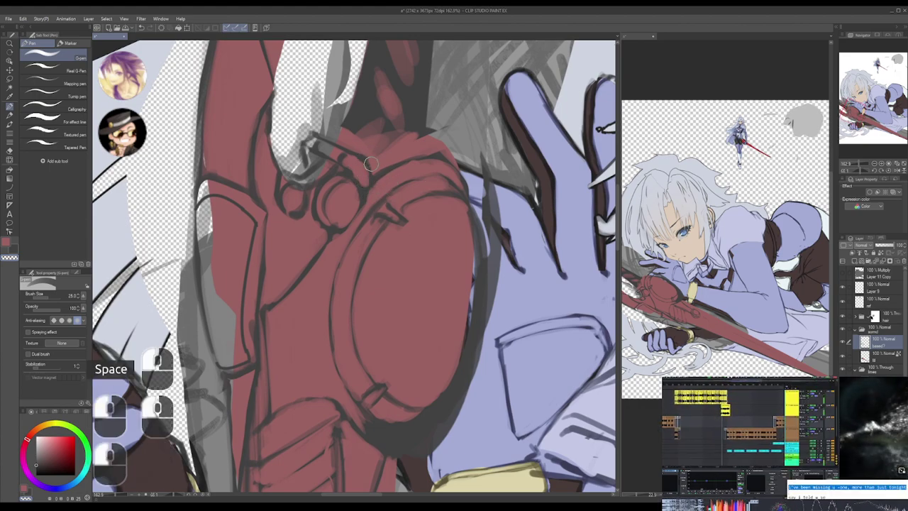
pyautogui.moveTo(372, 156)
pyautogui.mouseDown()
pyautogui.moveTo(402, 183)
pyautogui.moveTo(361, 199)
pyautogui.moveTo(371, 268)
pyautogui.mouseUp()
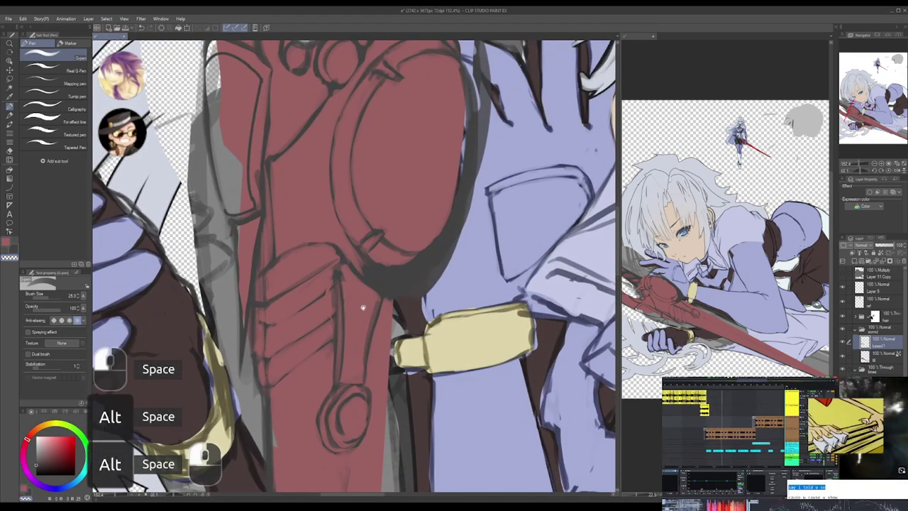
# - Draw the narrow V-shaped groove inside the slim bar beside the ribbed section, alternating between drawing colour and transparent
pyautogui.moveTo(363, 308); pyautogui.dragTo(359, 251)
pyautogui.press('c')
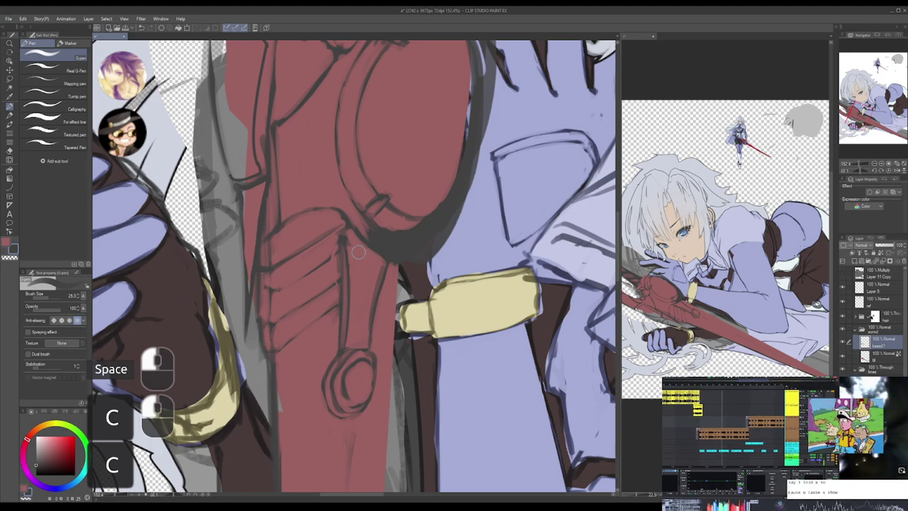
pyautogui.press('c')
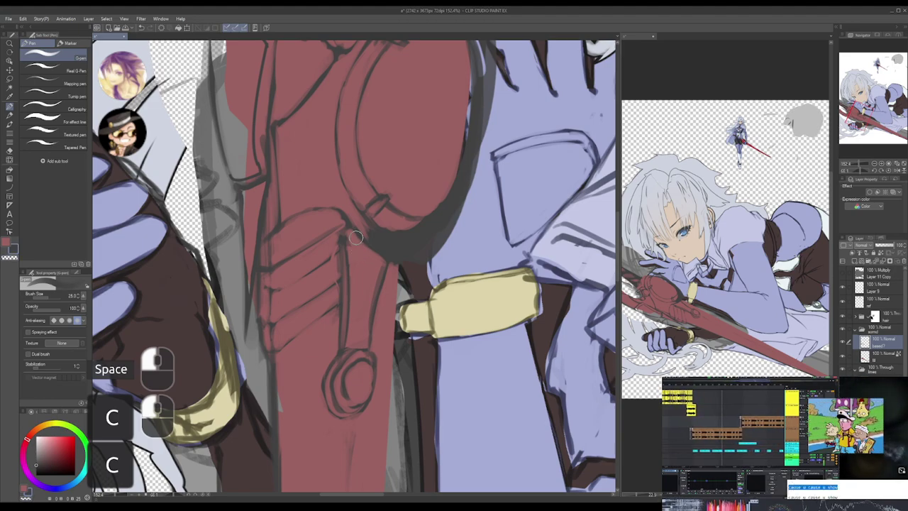
pyautogui.moveTo(363, 264); pyautogui.dragTo(363, 254)
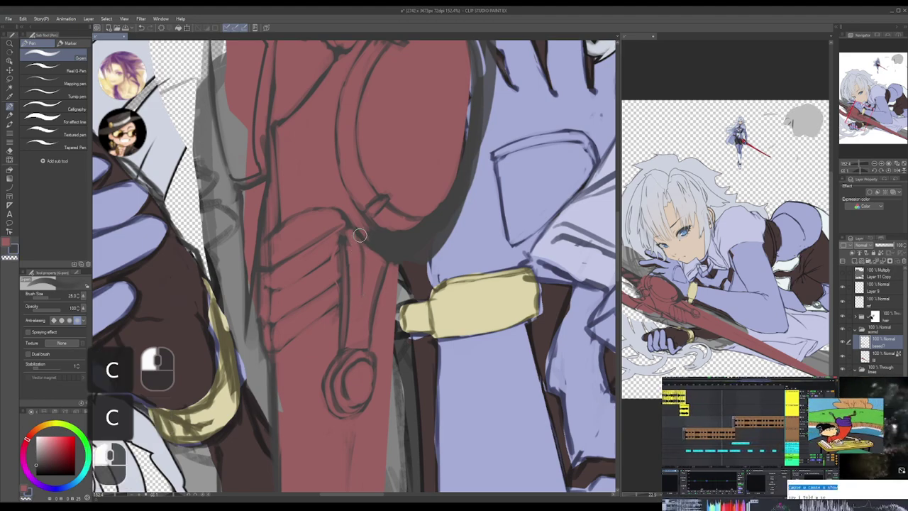
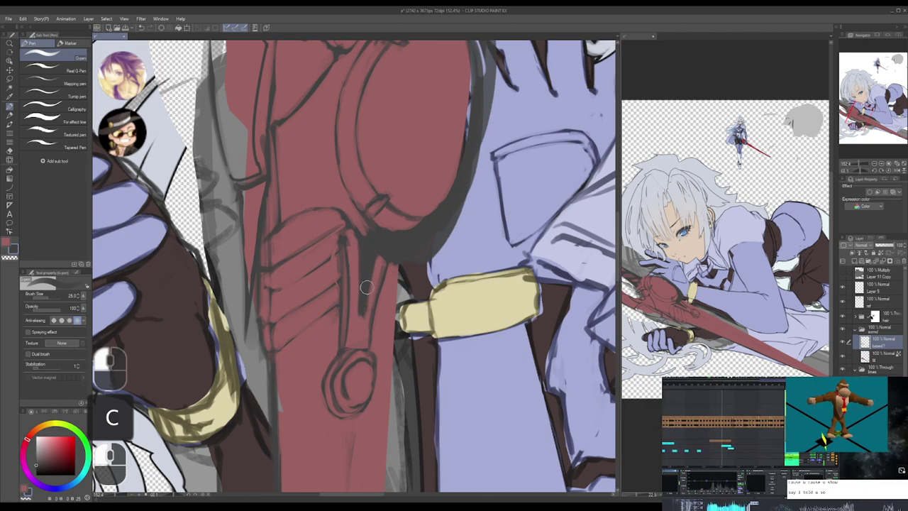
pyautogui.press('c')
pyautogui.moveTo(366, 285); pyautogui.dragTo(372, 247)
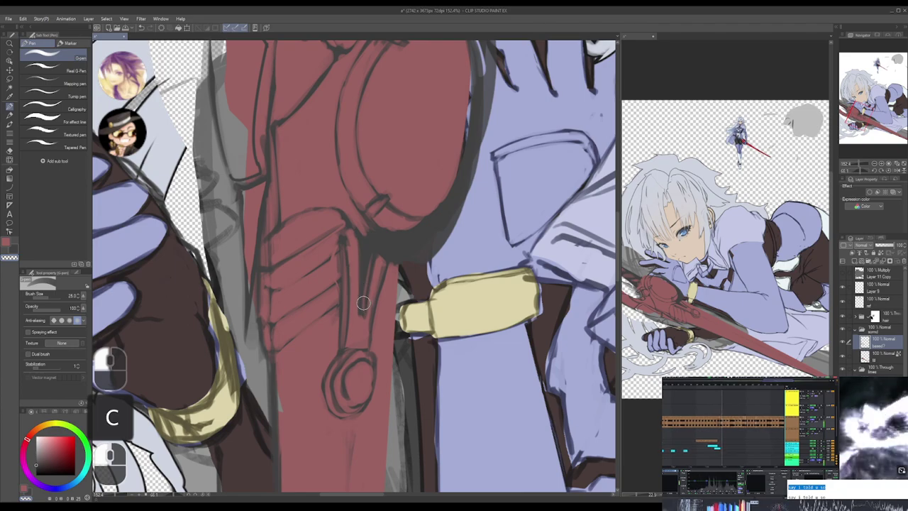
pyautogui.press('c')
pyautogui.press('c')
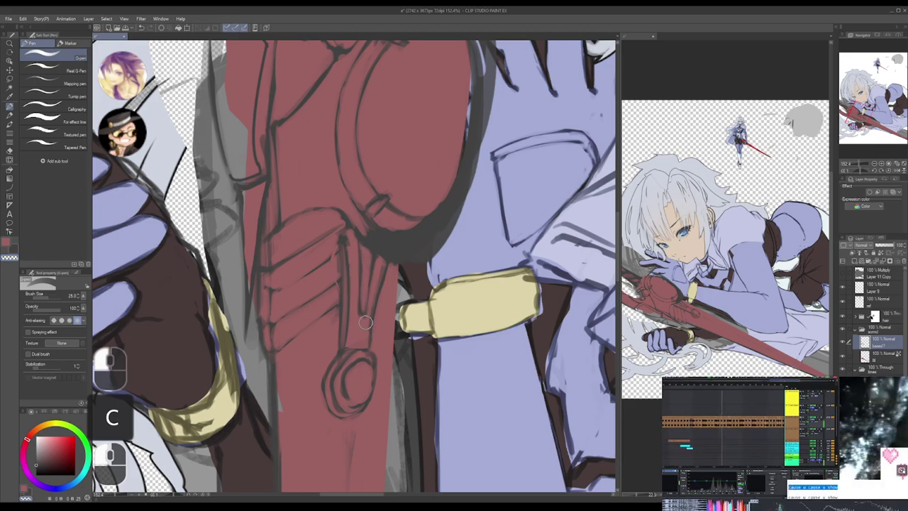
# - Refine the line work of the lower clasp on the rim of the large oval ornament
pyautogui.moveTo(418, 284); pyautogui.dragTo(399, 217)
pyautogui.moveTo(454, 217); pyautogui.dragTo(425, 222)
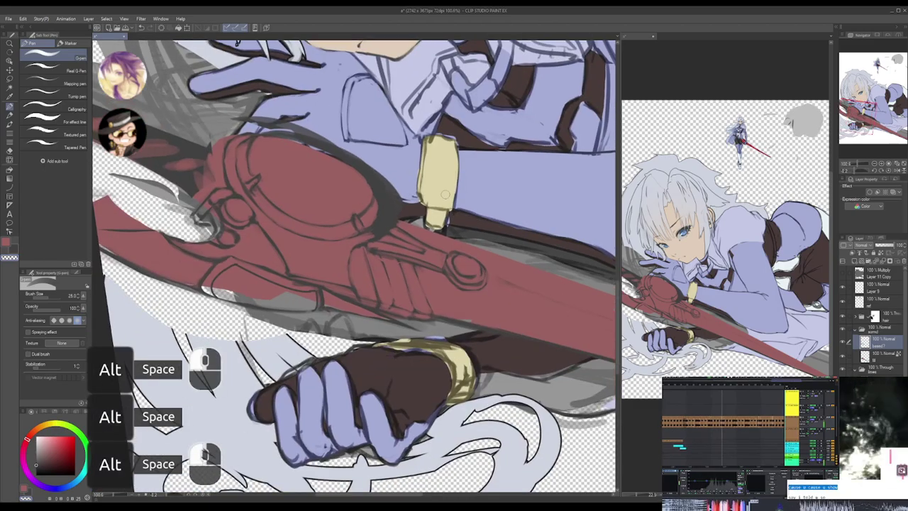
pyautogui.moveTo(478, 198)
pyautogui.mouseDown()
pyautogui.moveTo(468, 233)
pyautogui.moveTo(423, 234)
pyautogui.moveTo(481, 238)
pyautogui.mouseUp()
pyautogui.moveTo(401, 268)
pyautogui.mouseDown()
pyautogui.moveTo(439, 271)
pyautogui.moveTo(401, 283)
pyautogui.mouseUp()
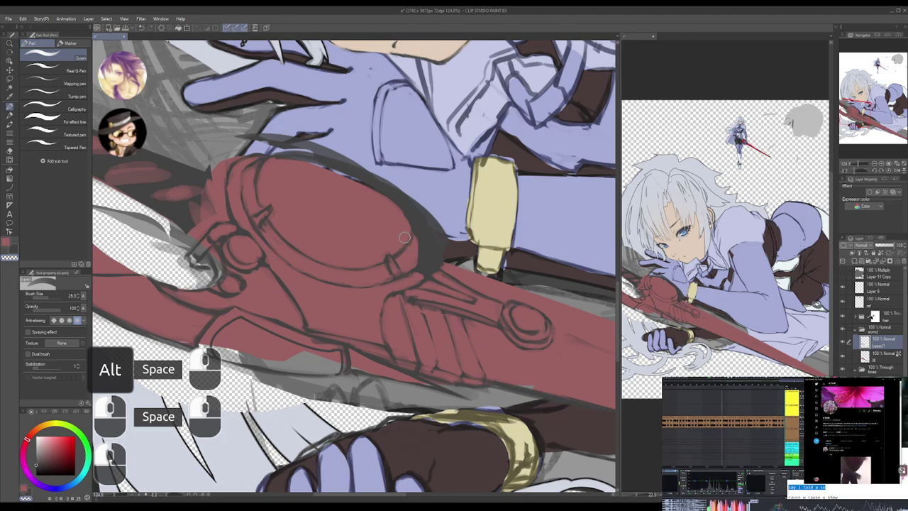
pyautogui.moveTo(405, 237); pyautogui.dragTo(429, 245)
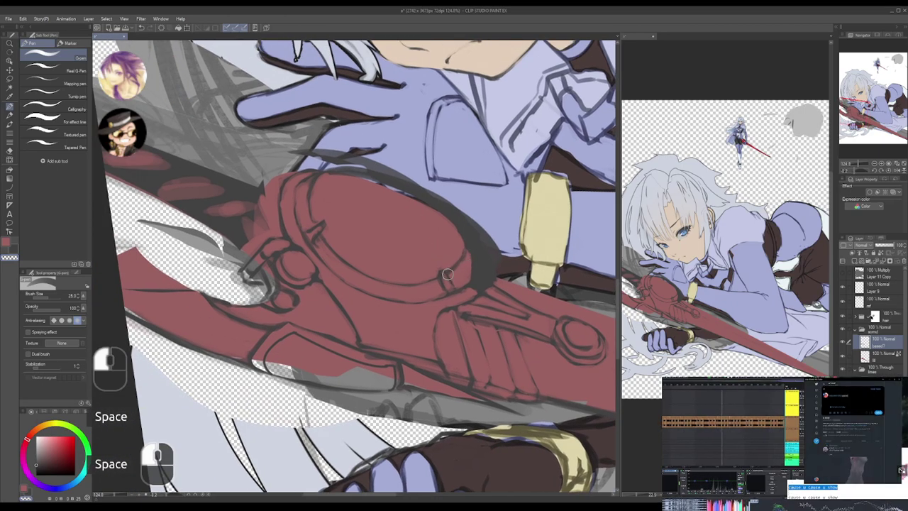
pyautogui.press('c')
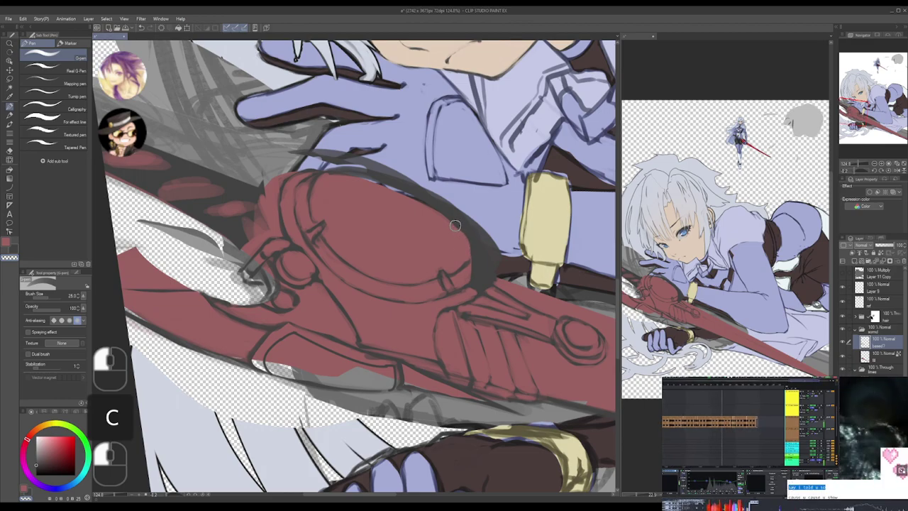
# - Undo the last strokes at the oval ornament's lower clasp, redraw its edge and touch up the line at the upper clasp
pyautogui.moveTo(455, 225)
pyautogui.mouseDown()
pyautogui.moveTo(367, 236)
pyautogui.moveTo(376, 240)
pyautogui.mouseUp()
pyautogui.hotkey('ctrl', 'z')
pyautogui.hotkey('ctrl', 'z')
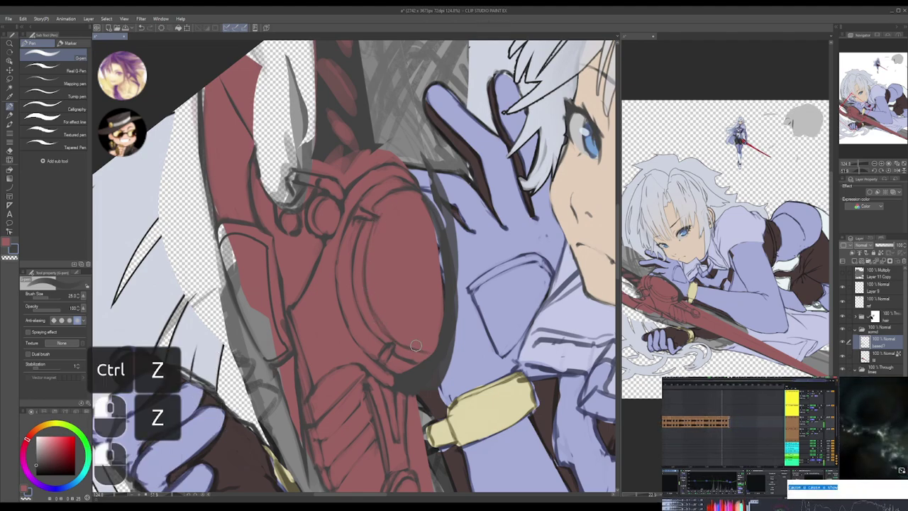
pyautogui.hotkey('ctrl', 'z')
pyautogui.moveTo(407, 346); pyautogui.dragTo(430, 356)
pyautogui.hotkey('shift', 'space')
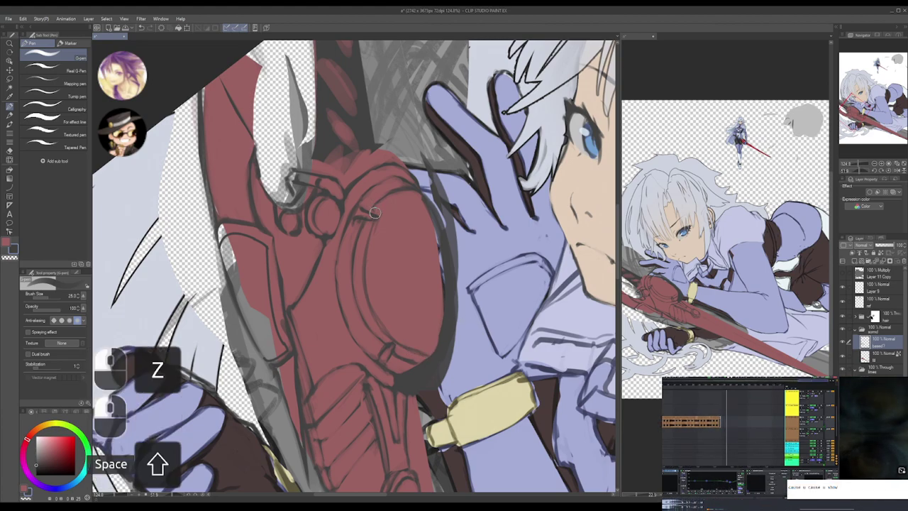
pyautogui.keyDown('shift'); pyautogui.click(375, 214); pyautogui.keyUp('shift')
pyautogui.click(377, 213)
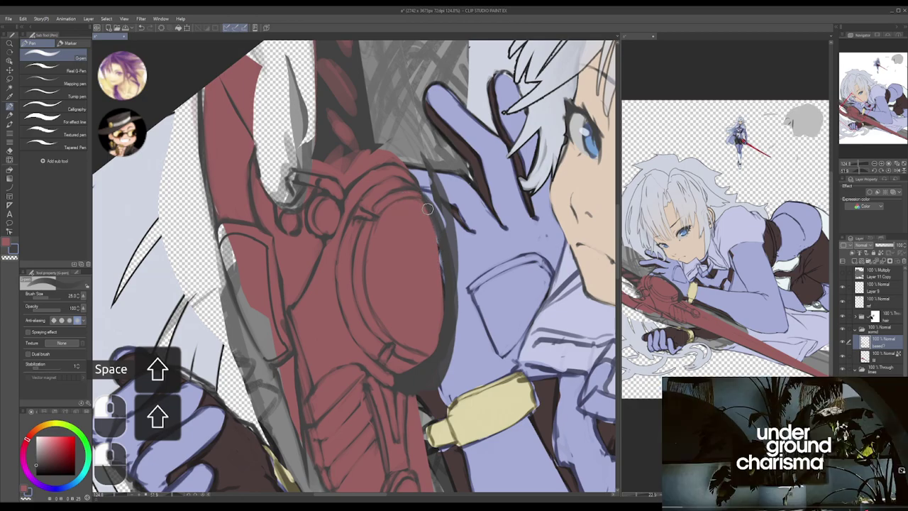
# - Clean up the lower clasp and the adjoining end of the oval ornament's rim with drawing colour and transparent strokes
pyautogui.moveTo(462, 325)
pyautogui.mouseDown()
pyautogui.moveTo(465, 218)
pyautogui.moveTo(476, 223)
pyautogui.mouseUp()
pyautogui.moveTo(410, 269); pyautogui.dragTo(429, 264)
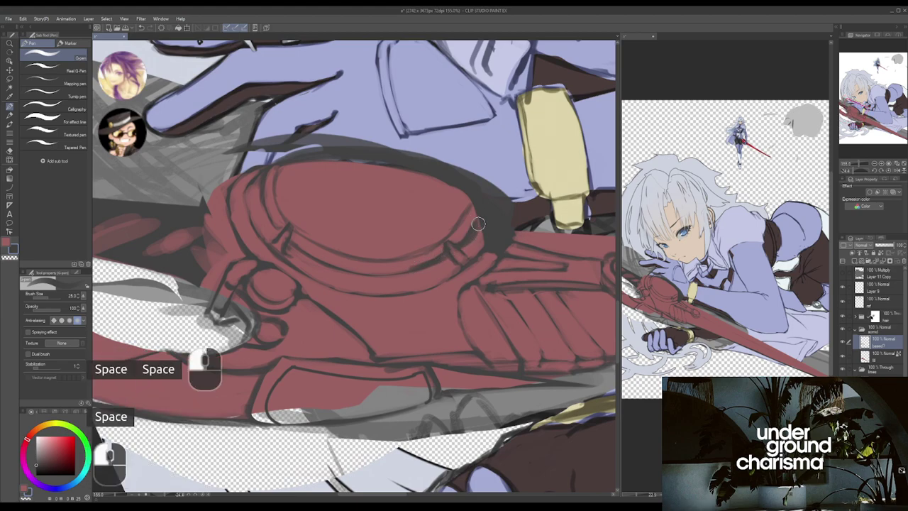
pyautogui.press('c')
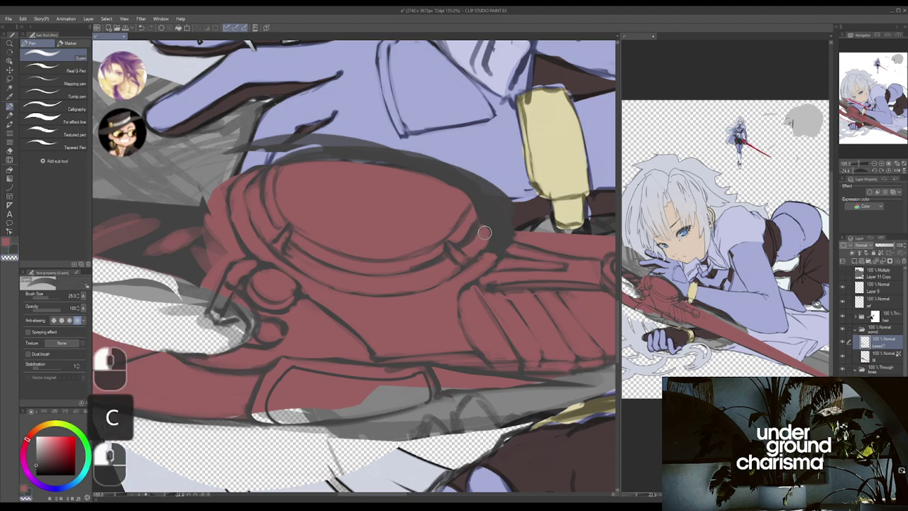
pyautogui.press('c')
pyautogui.click(475, 253)
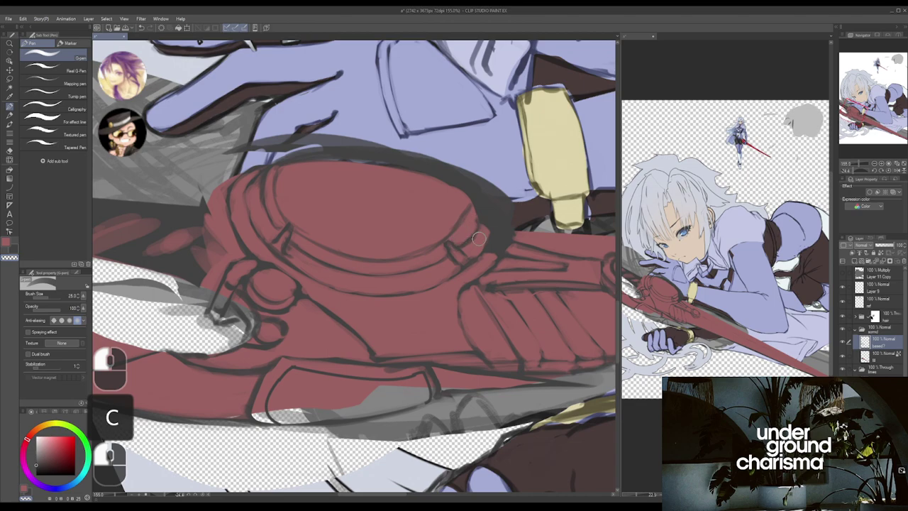
pyautogui.press('c')
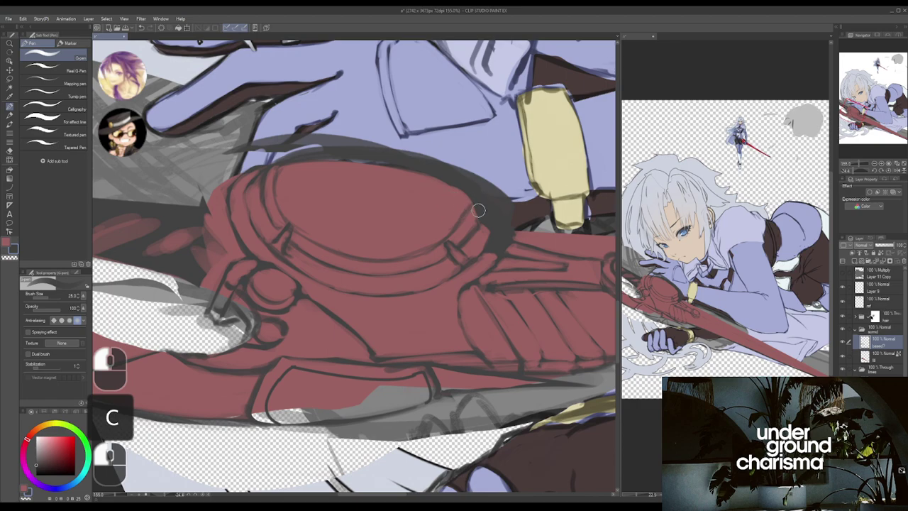
pyautogui.press('c')
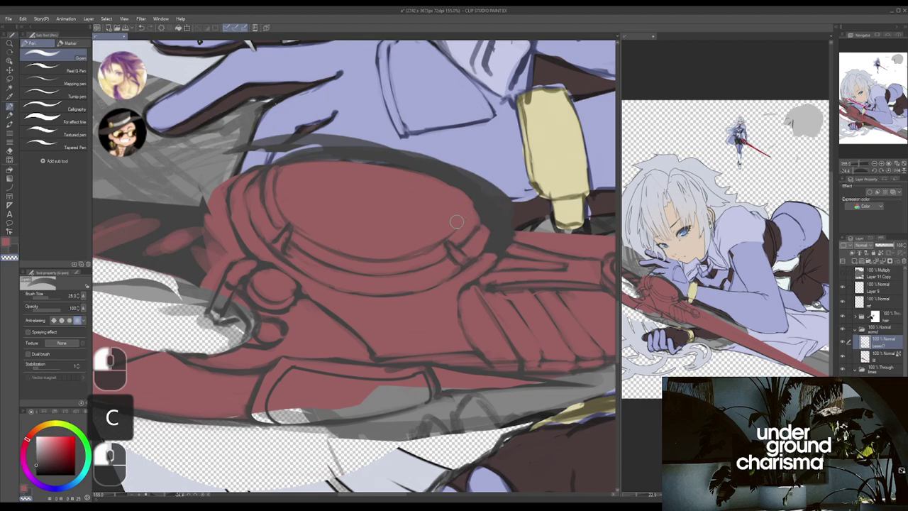
pyautogui.moveTo(498, 236); pyautogui.dragTo(447, 205)
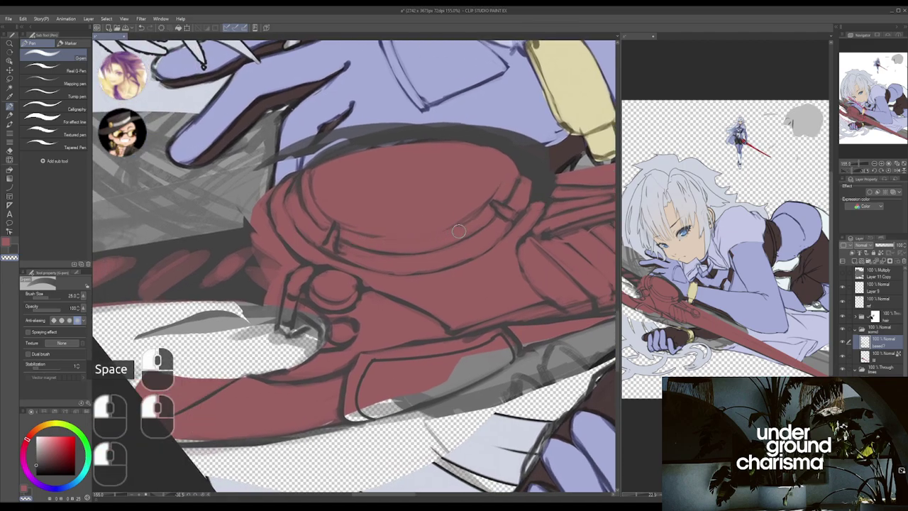
# - Refine the rim lines where the oval ornament's upper clasp side meets the glove
pyautogui.moveTo(405, 172)
pyautogui.mouseDown()
pyautogui.moveTo(358, 221)
pyautogui.moveTo(364, 250)
pyautogui.mouseUp()
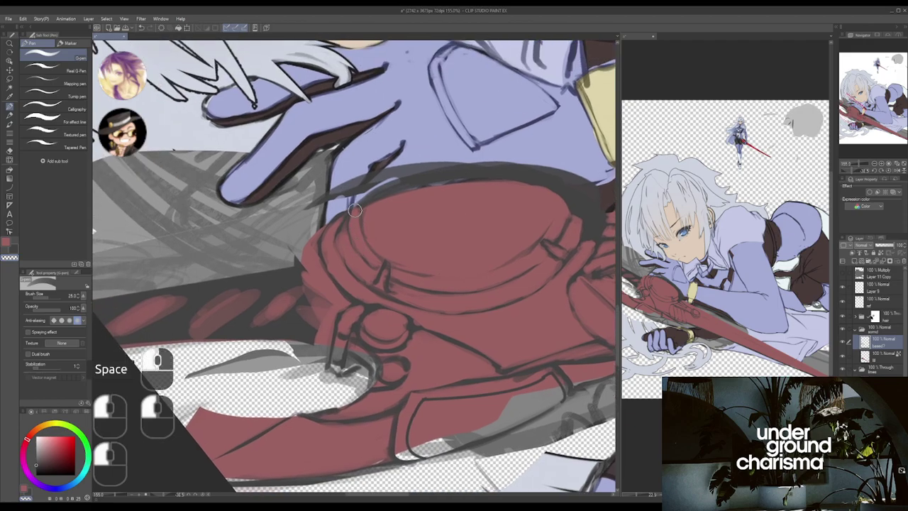
pyautogui.press('c')
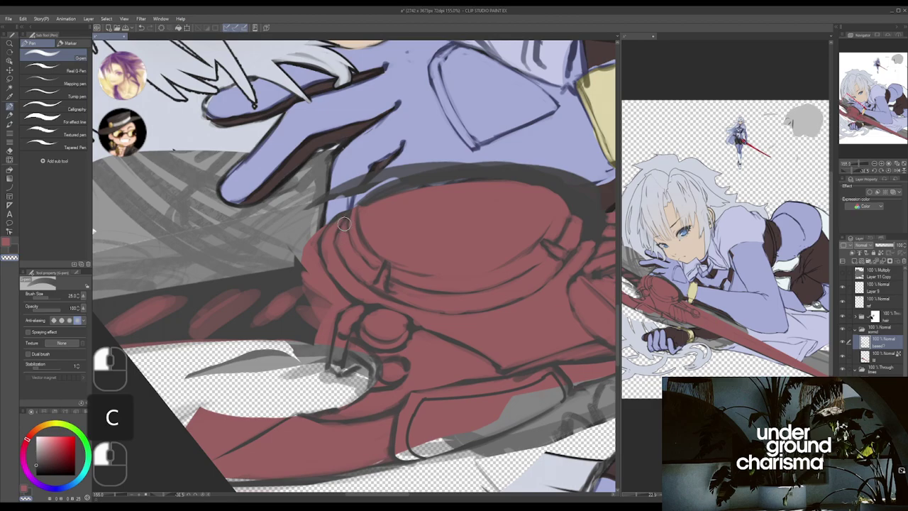
pyautogui.moveTo(392, 204)
pyautogui.mouseDown()
pyautogui.moveTo(359, 202)
pyautogui.moveTo(388, 197)
pyautogui.mouseUp()
pyautogui.press('c')
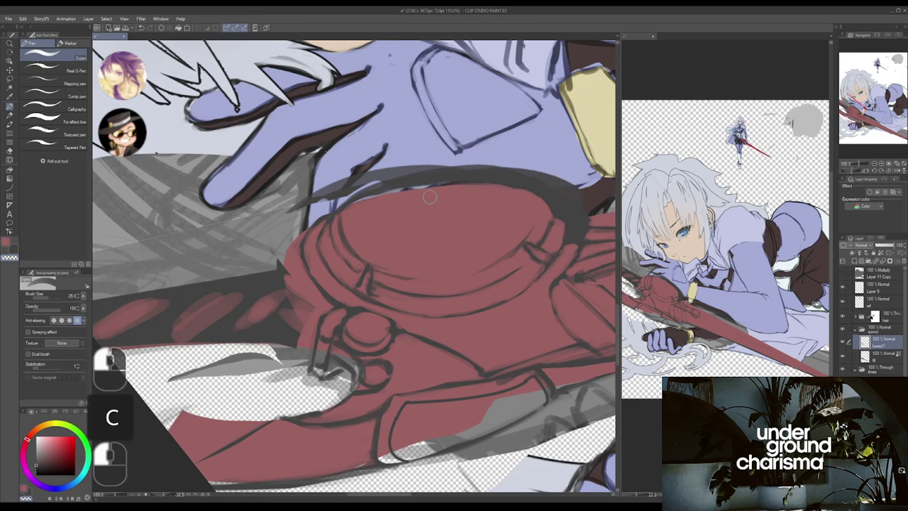
# - Touch up the outer edge of the oval ornament near the gold bracelet, alternating between drawing colour and transparent
pyautogui.moveTo(537, 199)
pyautogui.mouseDown()
pyautogui.moveTo(511, 199)
pyautogui.moveTo(535, 283)
pyautogui.moveTo(454, 208)
pyautogui.moveTo(430, 205)
pyautogui.moveTo(419, 224)
pyautogui.moveTo(436, 223)
pyautogui.moveTo(419, 239)
pyautogui.mouseUp()
pyautogui.moveTo(419, 238); pyautogui.dragTo(416, 229)
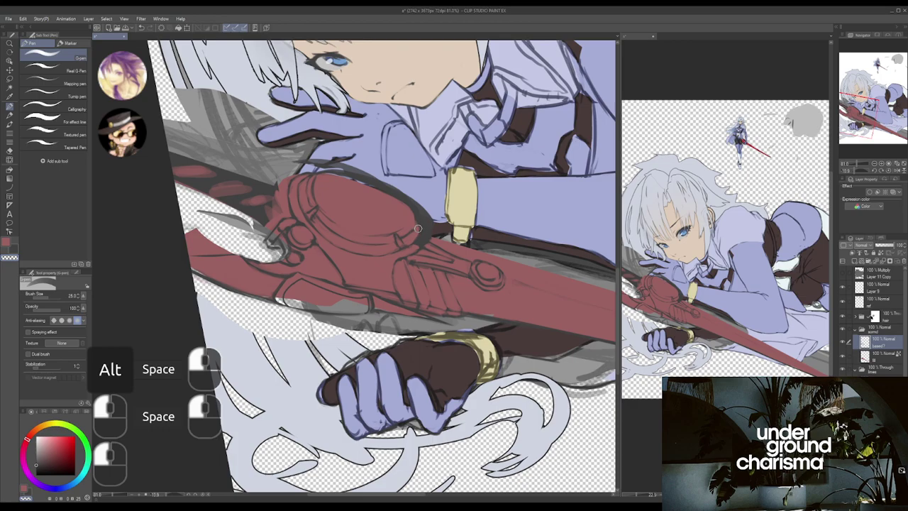
pyautogui.press('c')
pyautogui.click(418, 224)
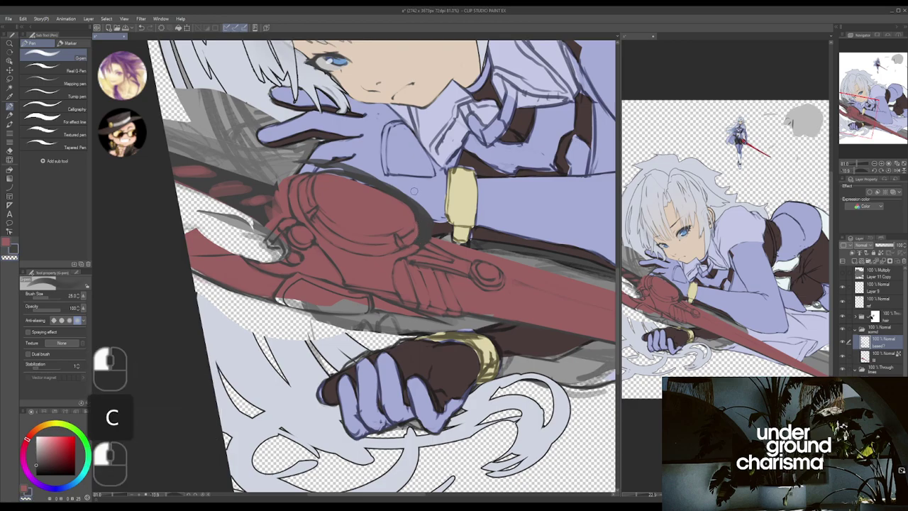
pyautogui.press('c')
pyautogui.click(418, 246)
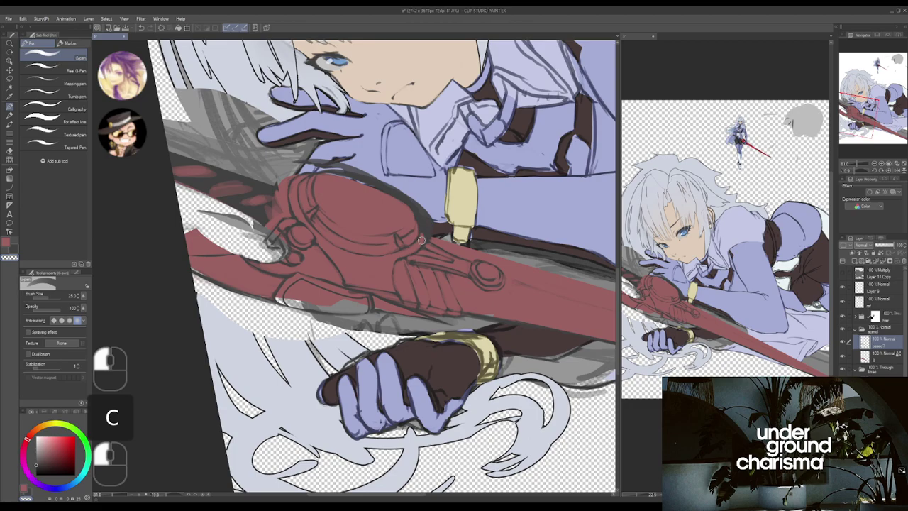
# - Erase the dark grey patch around the oval ornament's outer edge, leaving a clean contour against the glove and sleeve
pyautogui.moveTo(418, 243); pyautogui.dragTo(413, 317)
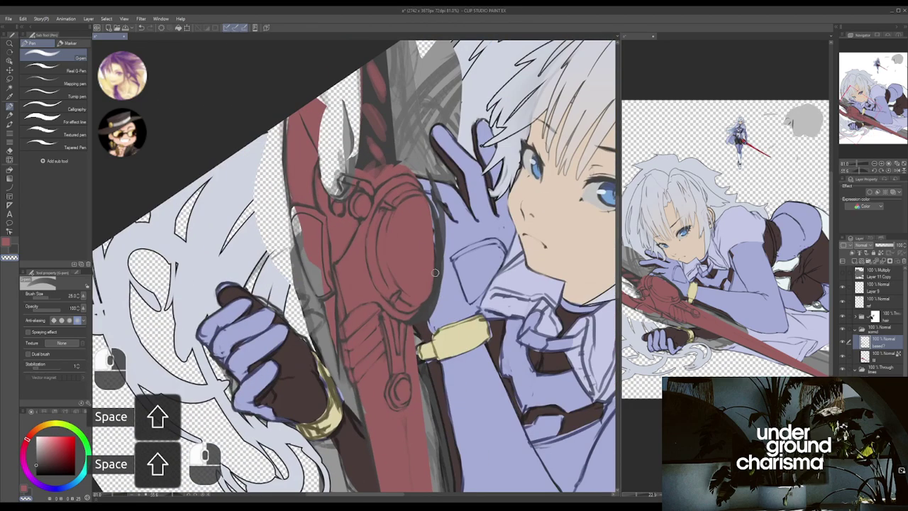
pyautogui.moveTo(435, 280); pyautogui.dragTo(398, 266)
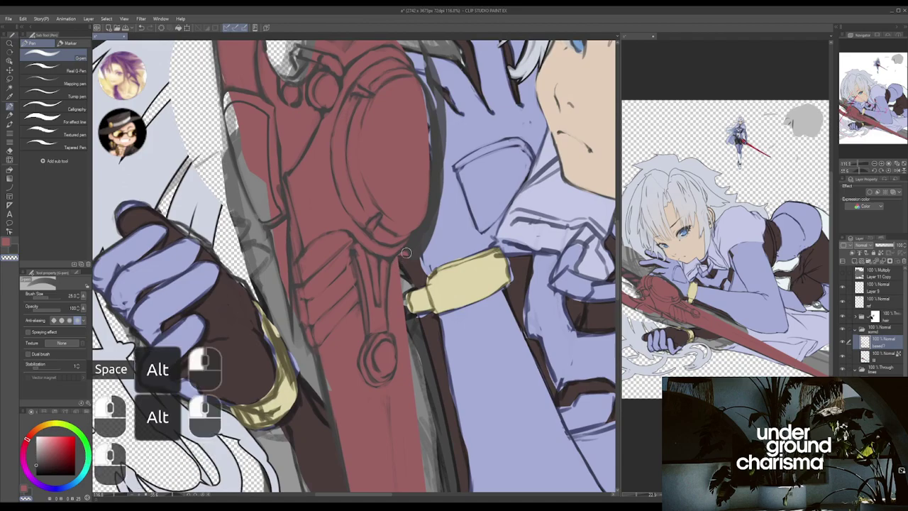
pyautogui.moveTo(429, 224); pyautogui.dragTo(419, 309)
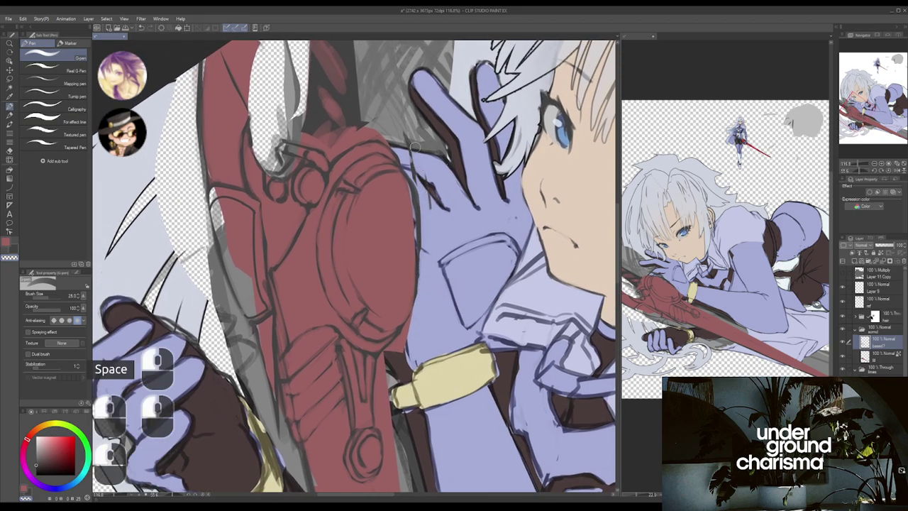
# - Redraw the small hook-shaped detail beside the two small round ornaments of the guard
pyautogui.moveTo(415, 163); pyautogui.dragTo(380, 250)
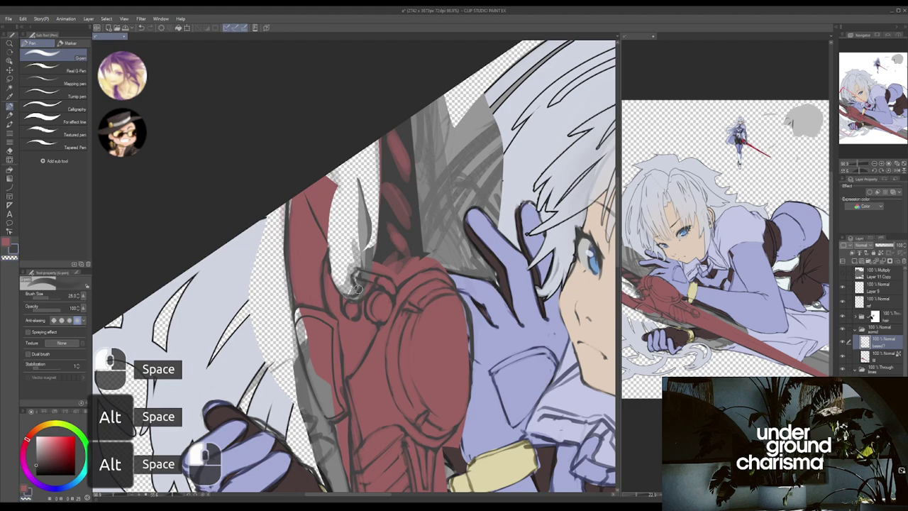
pyautogui.press('c')
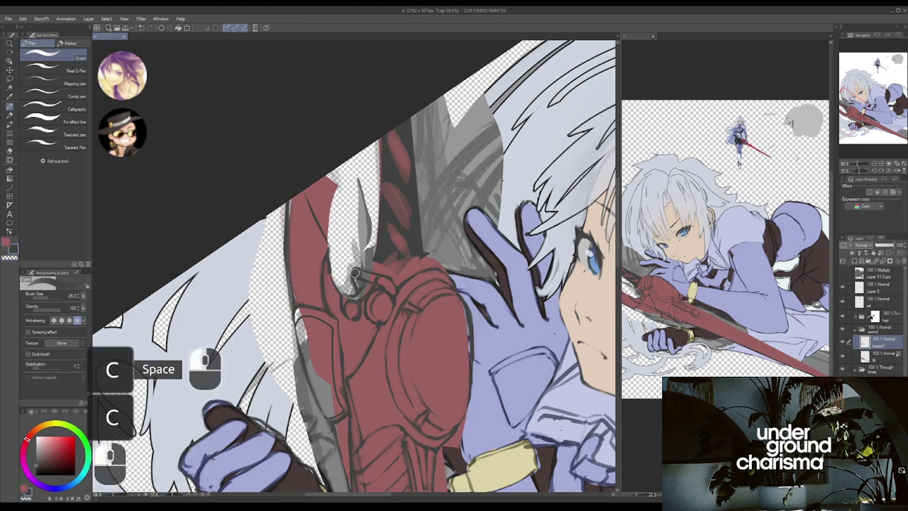
pyautogui.press('c')
pyautogui.moveTo(356, 275); pyautogui.dragTo(356, 272)
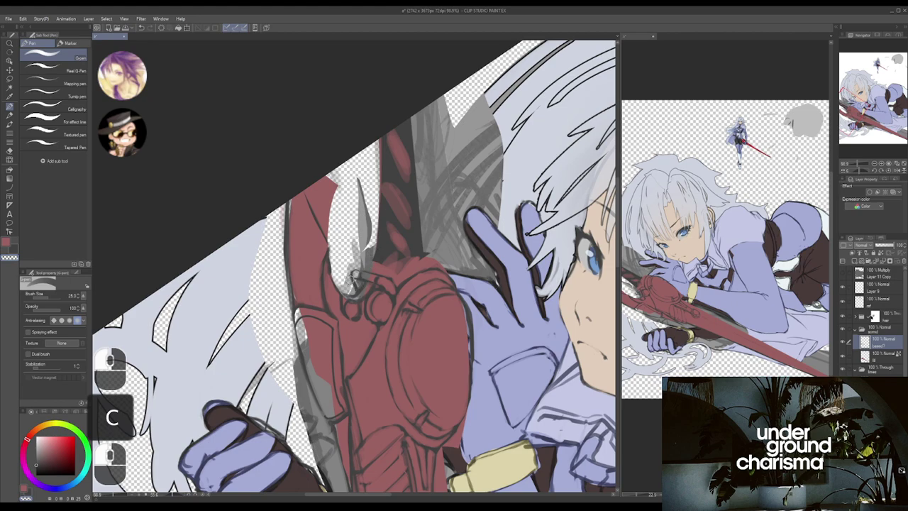
# - Fill the dark handle area behind the guard with solid red using a lasso selection, and save the file
pyautogui.moveTo(379, 222); pyautogui.dragTo(361, 228)
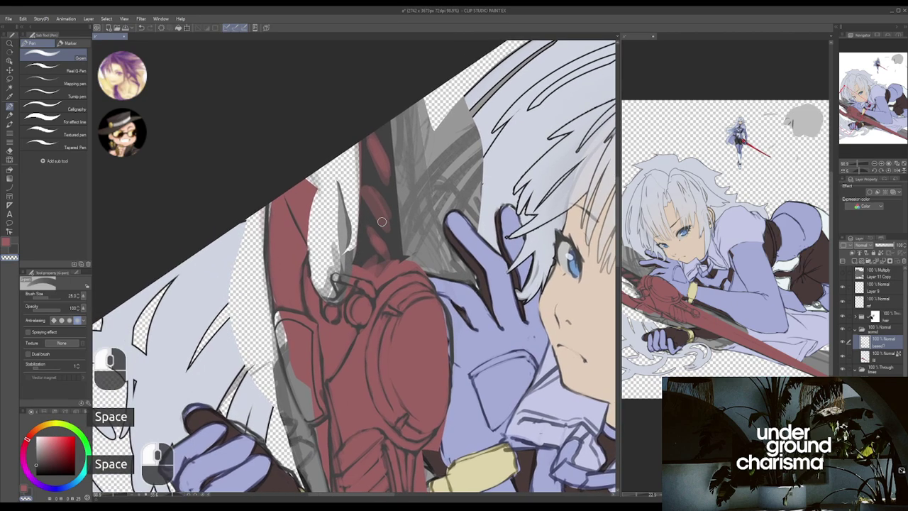
pyautogui.press('m')
pyautogui.press('m')
pyautogui.moveTo(363, 268)
pyautogui.mouseDown()
pyautogui.moveTo(338, 152)
pyautogui.moveTo(400, 74)
pyautogui.moveTo(460, 178)
pyautogui.moveTo(438, 249)
pyautogui.moveTo(374, 276)
pyautogui.moveTo(398, 250)
pyautogui.mouseUp()
pyautogui.click(392, 234)
pyautogui.hotkey('ctrl', 'd')
pyautogui.hotkey('ctrl', 's')
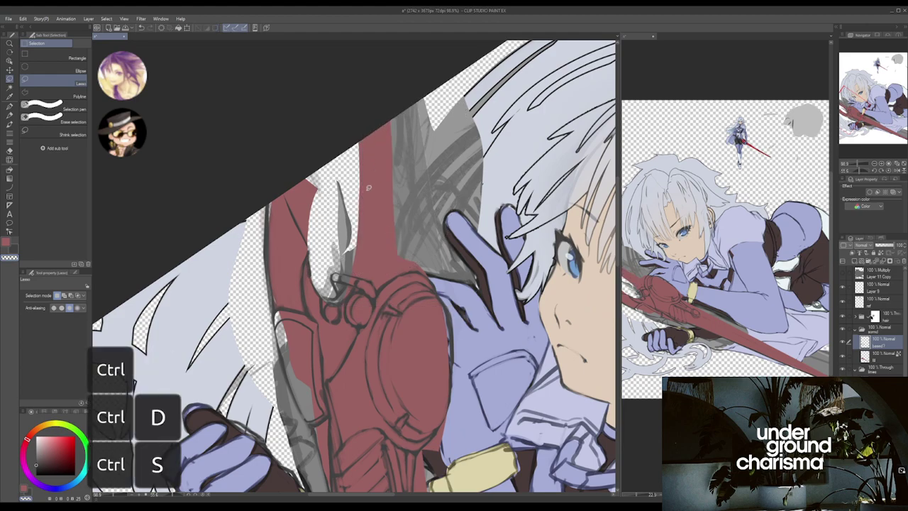
pyautogui.press('p')
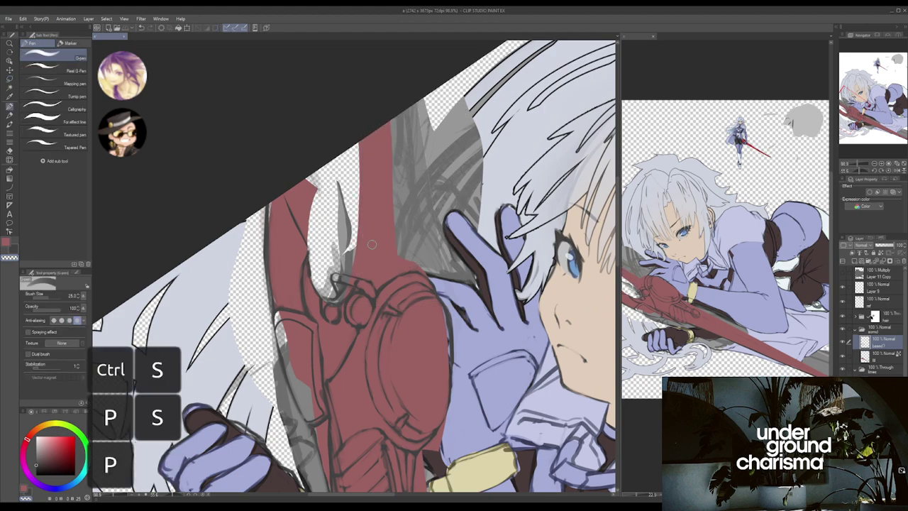
pyautogui.press('x')
pyautogui.moveTo(394, 200)
pyautogui.mouseDown()
pyautogui.moveTo(410, 189)
pyautogui.moveTo(383, 216)
pyautogui.moveTo(441, 257)
pyautogui.mouseUp()
pyautogui.hotkey('ctrl', 'z')
pyautogui.press('x')
pyautogui.hotkey('ctrl', 'z')
# - Sketch the curved collar line where the red handle meets the guard, undoing and redrawing strokes above the small round ornaments
pyautogui.moveTo(379, 222); pyautogui.dragTo(373, 213)
pyautogui.moveTo(353, 246)
pyautogui.mouseDown()
pyautogui.moveTo(360, 245)
pyautogui.moveTo(352, 279)
pyautogui.mouseUp()
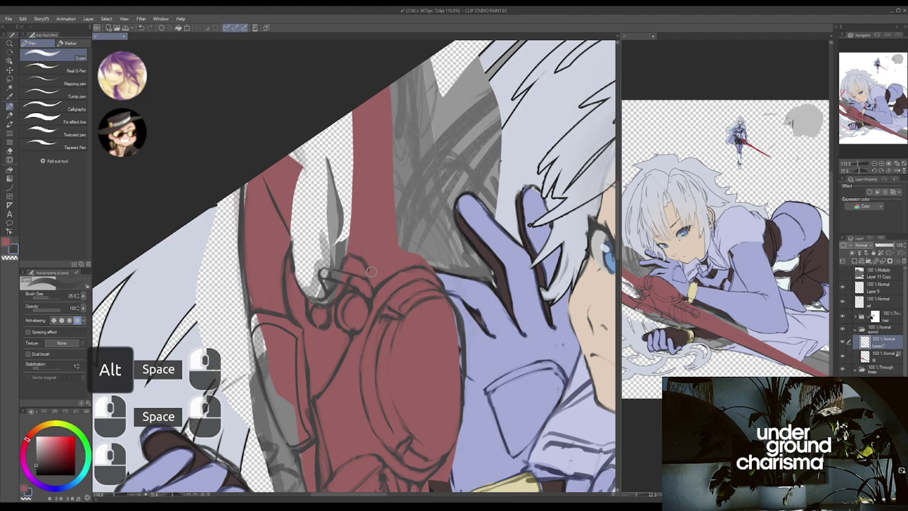
pyautogui.moveTo(371, 271); pyautogui.dragTo(389, 234)
pyautogui.hotkey('ctrl', 'z')
pyautogui.hotkey('ctrl', 'z')
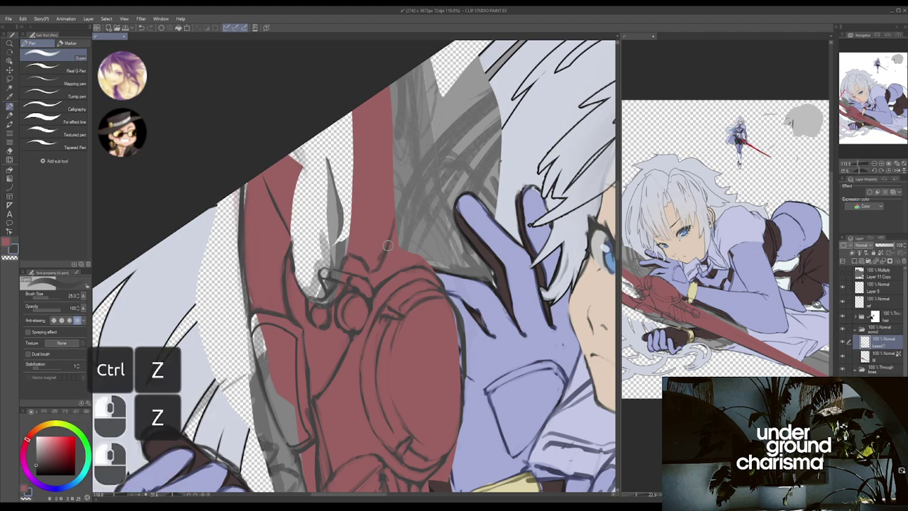
pyautogui.moveTo(338, 259); pyautogui.dragTo(348, 266)
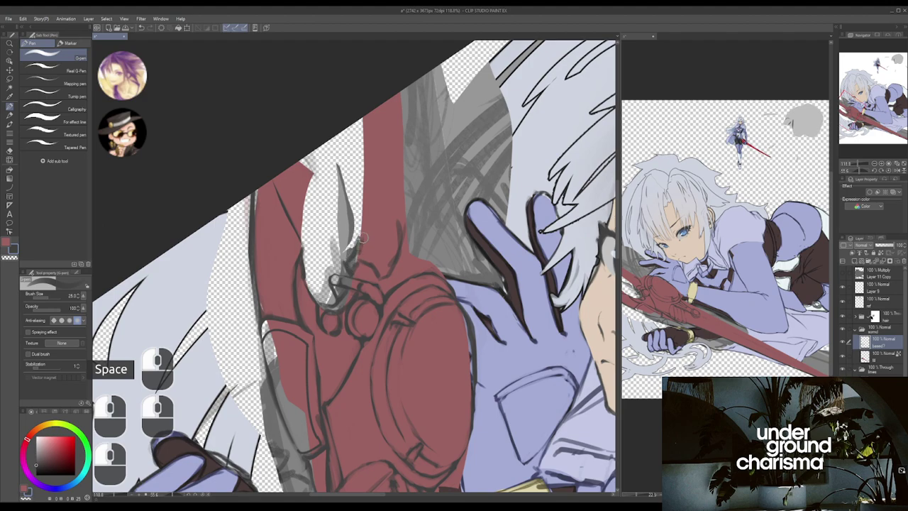
pyautogui.hotkey('ctrl', 'z')
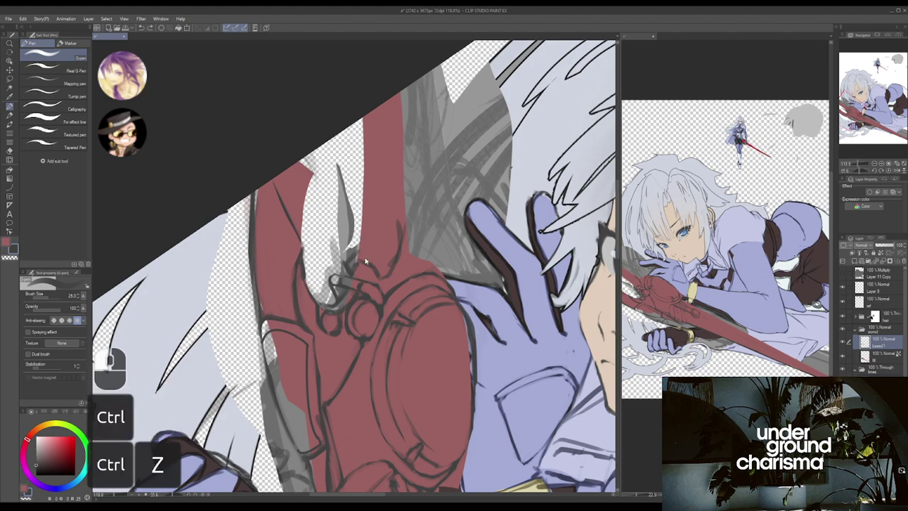
pyautogui.click(86, 317)
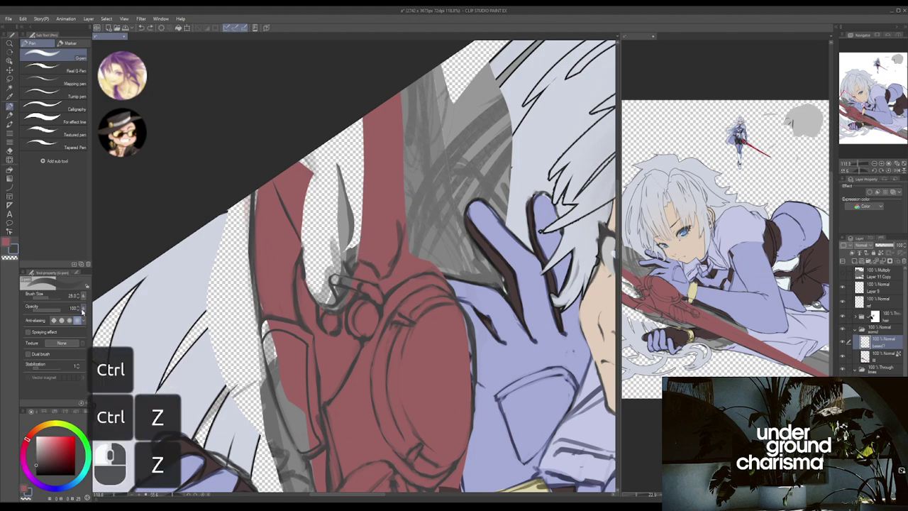
pyautogui.click(86, 318)
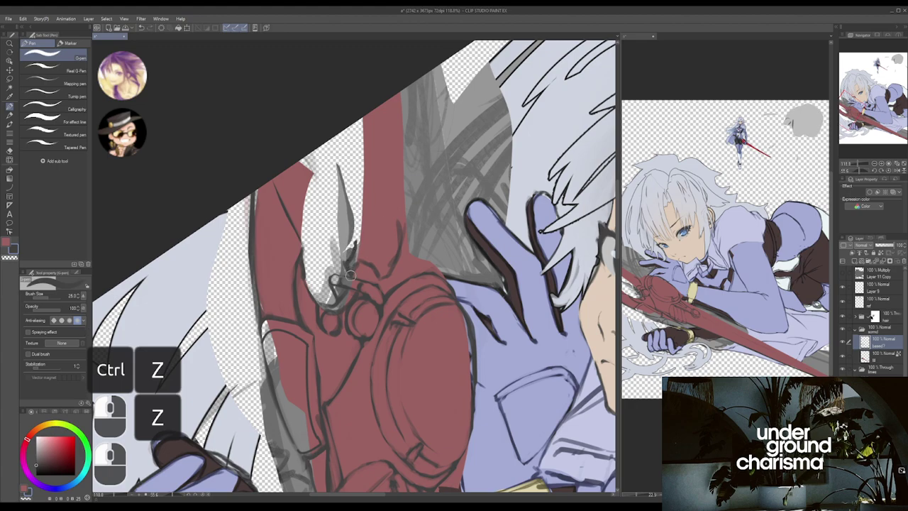
pyautogui.moveTo(353, 267)
pyautogui.mouseDown()
pyautogui.moveTo(369, 265)
pyautogui.moveTo(361, 265)
pyautogui.moveTo(383, 276)
pyautogui.mouseUp()
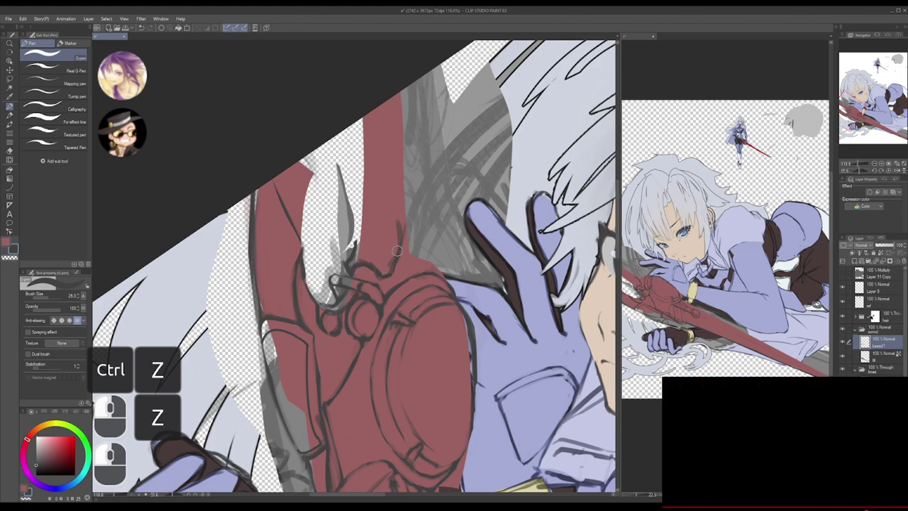
# - Thin the collar line with transparent colour and draw a small angular block with a pointed top at the handle's base
pyautogui.press('c')
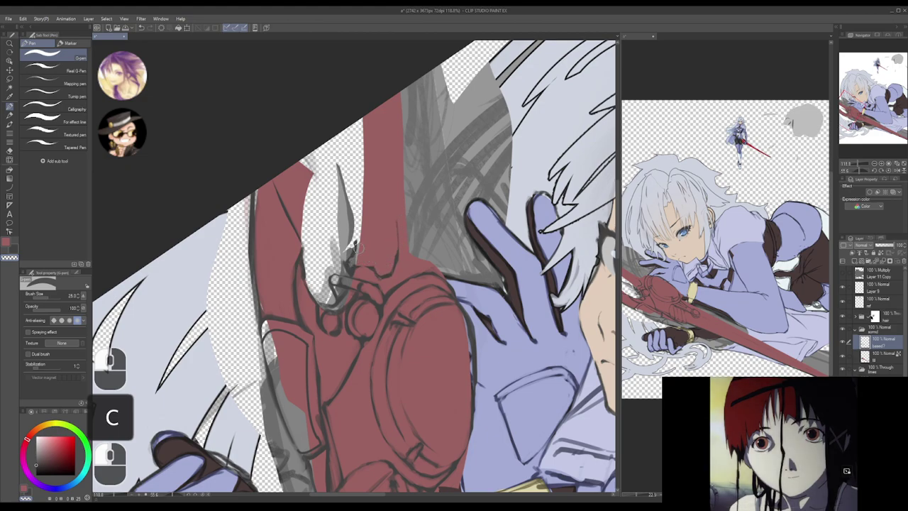
pyautogui.press('c')
pyautogui.moveTo(356, 240)
pyautogui.mouseDown()
pyautogui.moveTo(373, 218)
pyautogui.moveTo(397, 249)
pyautogui.moveTo(372, 231)
pyautogui.mouseUp()
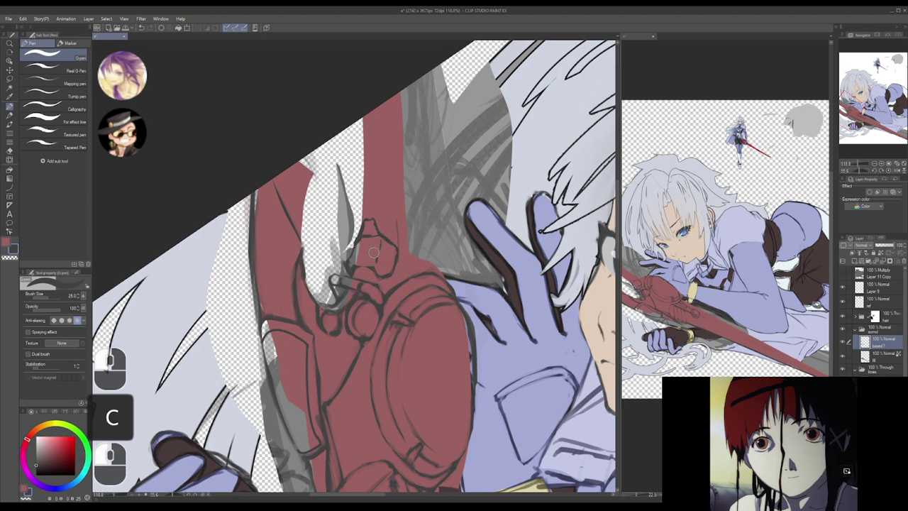
# - Draw a tall pointed facet on the handle above the angular block, redrawing its side and top lines
pyautogui.moveTo(393, 229)
pyautogui.mouseDown()
pyautogui.moveTo(387, 258)
pyautogui.moveTo(378, 186)
pyautogui.mouseUp()
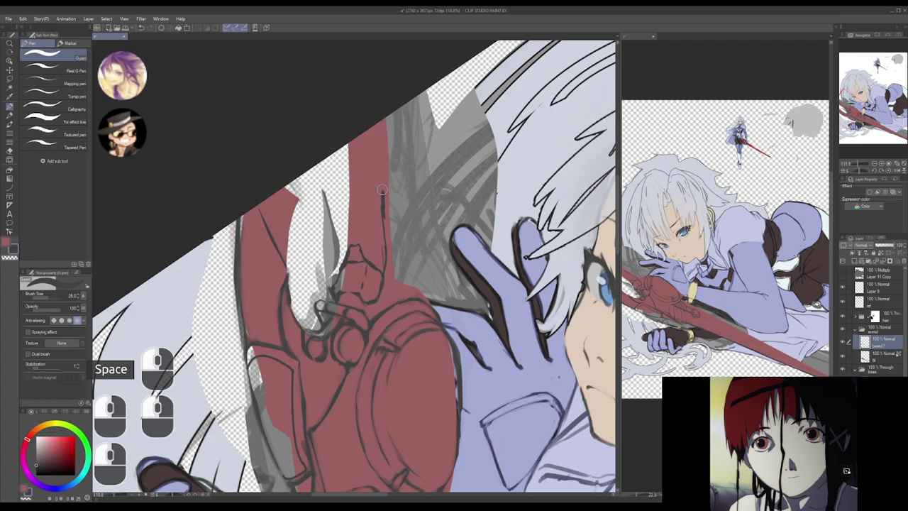
pyautogui.hotkey('ctrl', 'z')
pyautogui.moveTo(386, 225)
pyautogui.mouseDown()
pyautogui.moveTo(382, 190)
pyautogui.moveTo(358, 213)
pyautogui.moveTo(353, 244)
pyautogui.mouseUp()
pyautogui.hotkey('ctrl', 'z')
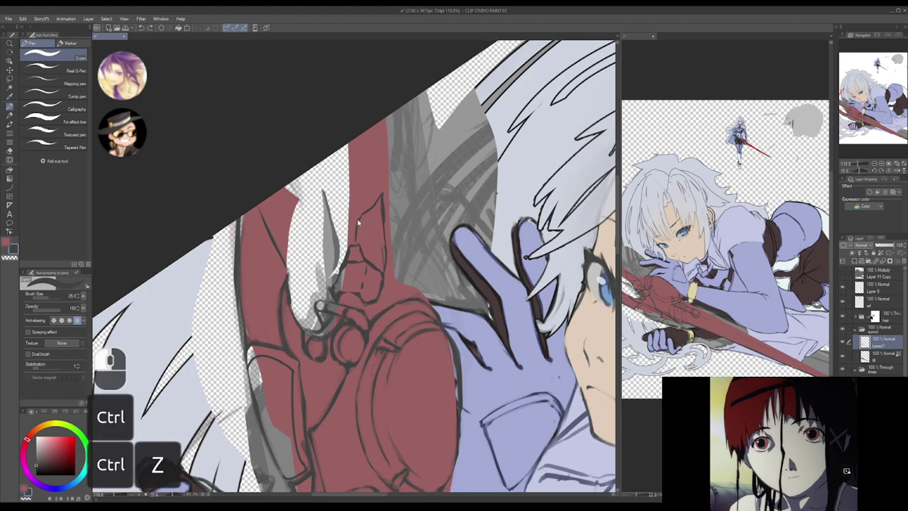
pyautogui.hotkey('ctrl', 'z')
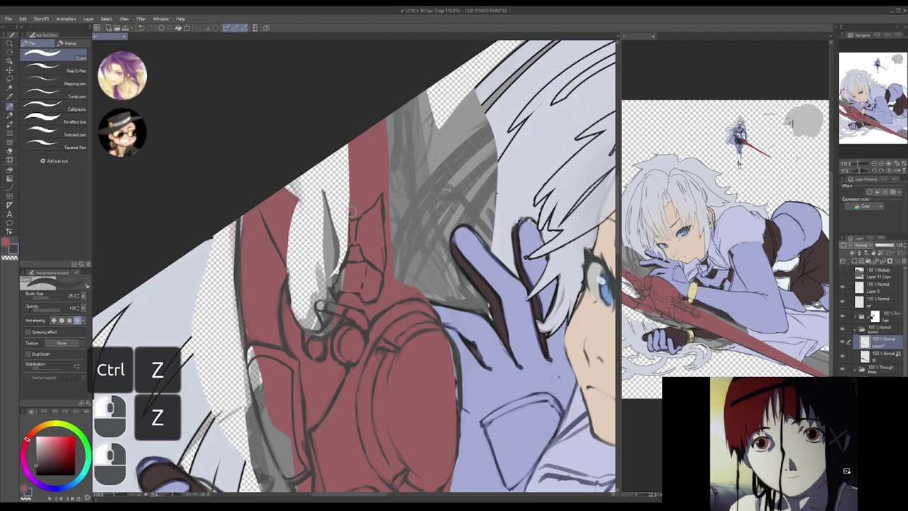
pyautogui.moveTo(351, 213)
pyautogui.mouseDown()
pyautogui.moveTo(383, 204)
pyautogui.moveTo(368, 197)
pyautogui.mouseUp()
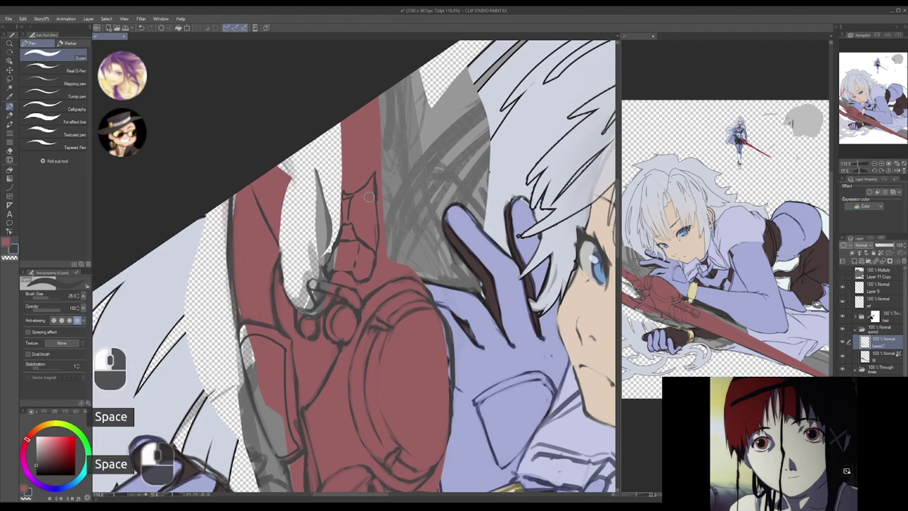
pyautogui.hotkey('ctrl', 'z')
pyautogui.hotkey('ctrl', 'z')
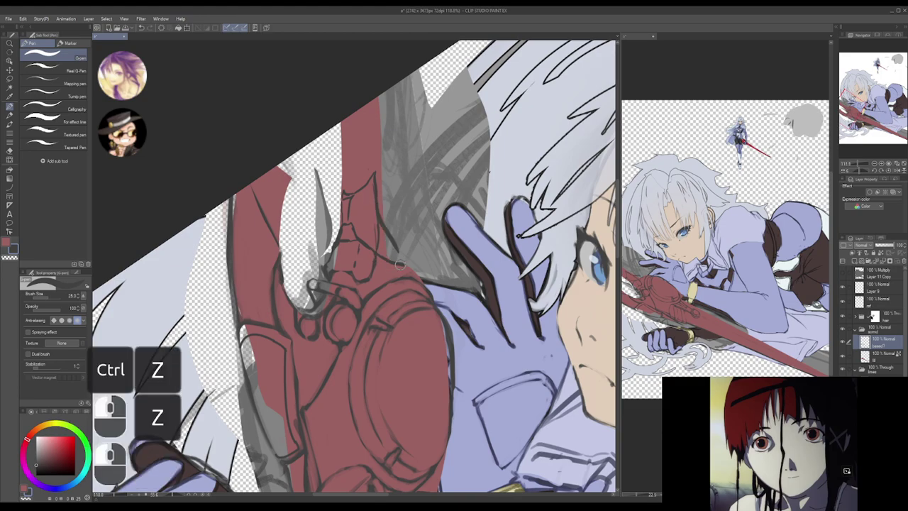
# - Clean up the flared outer line between handle and guard, alternating drawing colour and transparent and retrying the corner touch-ups
pyautogui.press('c')
pyautogui.press('c')
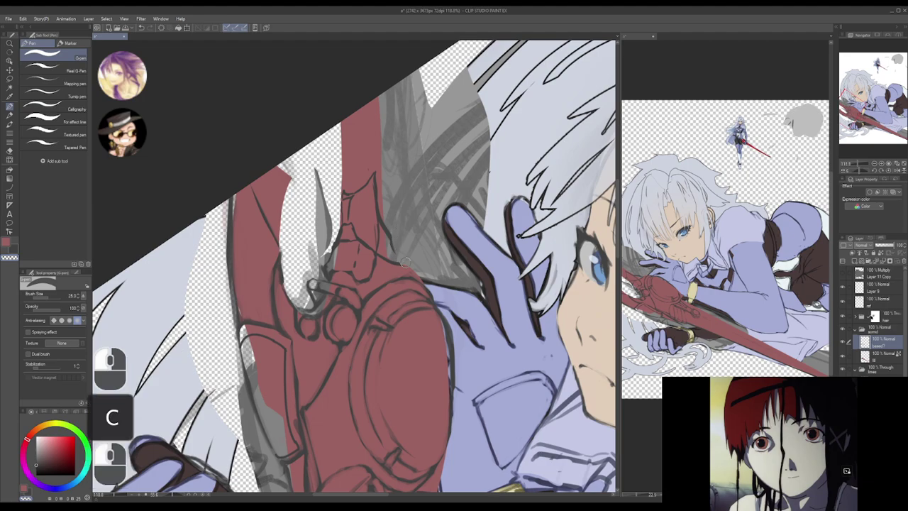
pyautogui.moveTo(391, 239)
pyautogui.mouseDown()
pyautogui.moveTo(398, 265)
pyautogui.moveTo(377, 232)
pyautogui.mouseUp()
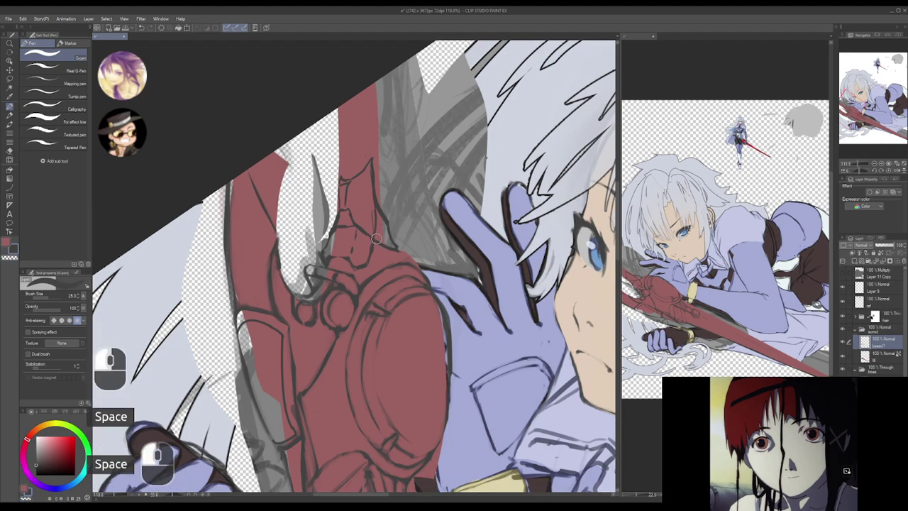
pyautogui.press('c')
pyautogui.press('c')
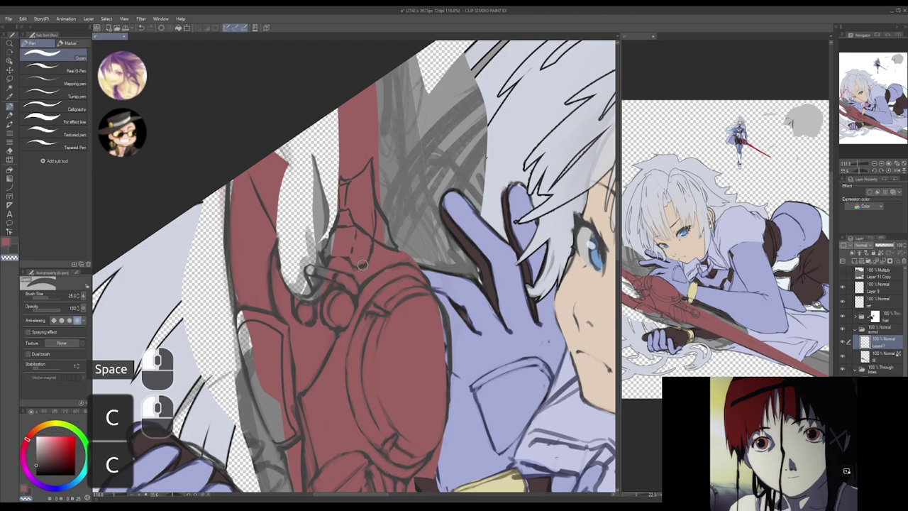
pyautogui.click(390, 246)
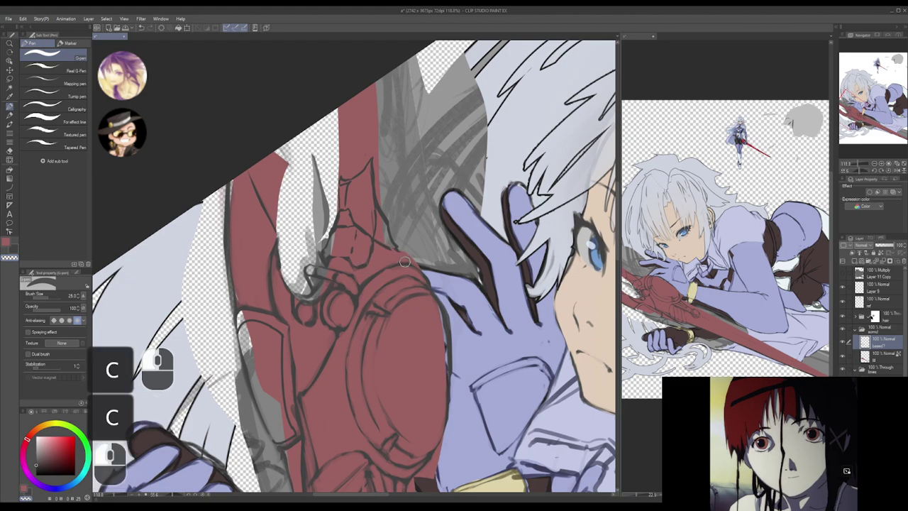
pyautogui.hotkey('ctrl', 'z')
pyautogui.press('x')
pyautogui.press('x')
pyautogui.click(389, 249)
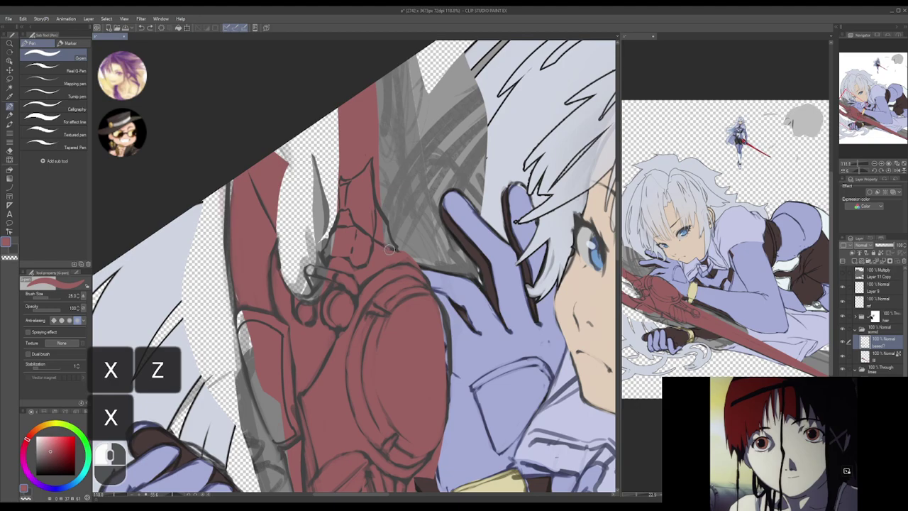
pyautogui.hotkey('ctrl', 'z')
pyautogui.press('x')
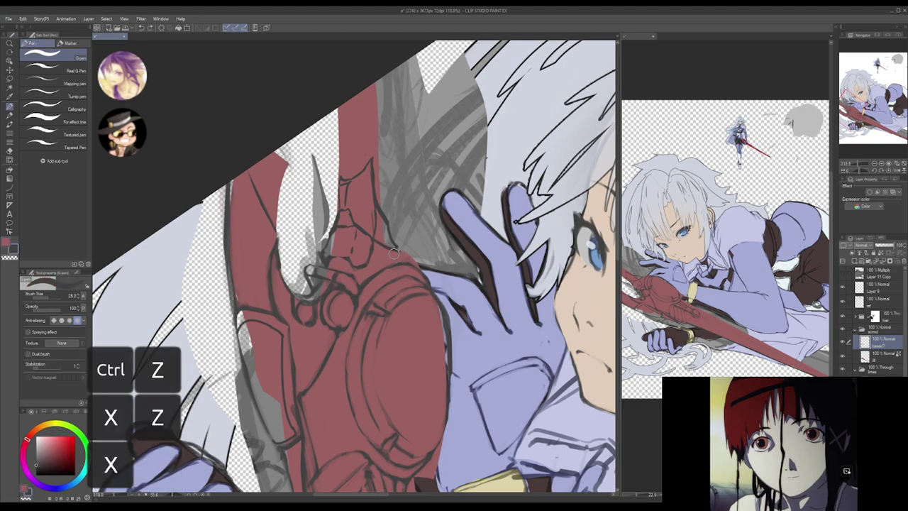
# - Extend the flared handle line down along the guard's shoulder toward the oval ornament, undoing unwanted strokes
pyautogui.click(394, 251)
pyautogui.press('space')
pyautogui.moveTo(401, 263); pyautogui.dragTo(394, 256)
pyautogui.hotkey('ctrl', 'z')
pyautogui.hotkey('ctrl', 'z')
pyautogui.press('space')
pyautogui.moveTo(403, 260); pyautogui.dragTo(367, 248)
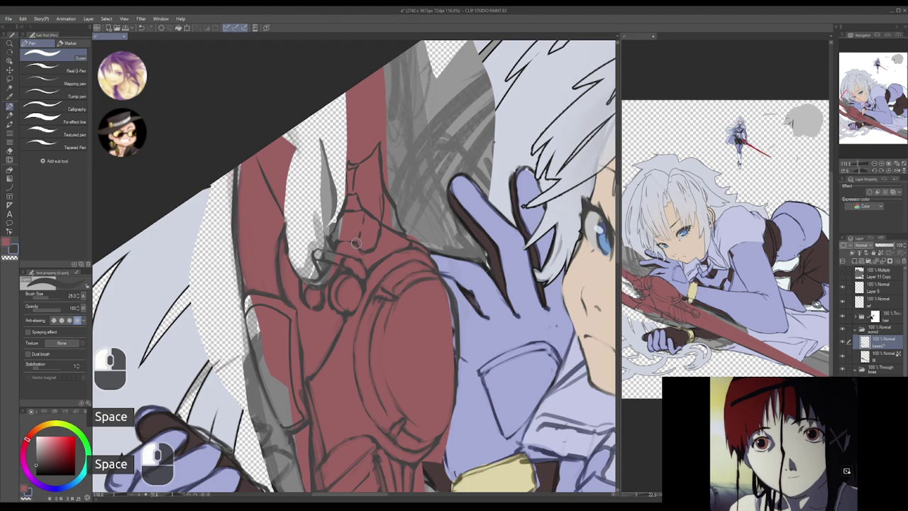
# - Erase the angular block's outline at the handle's base and redraw the inner line of the pointed facet
pyautogui.hotkey('ctrl', 'z')
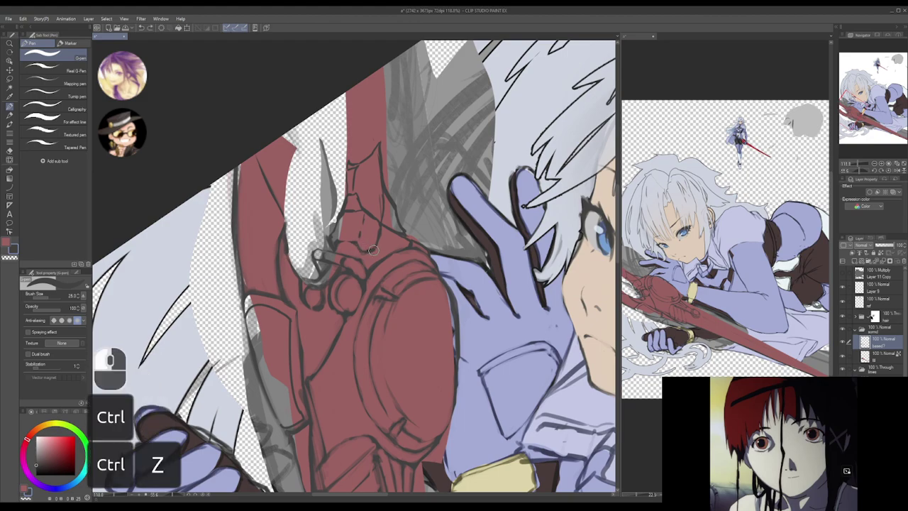
pyautogui.press('c')
pyautogui.moveTo(373, 248); pyautogui.dragTo(338, 240)
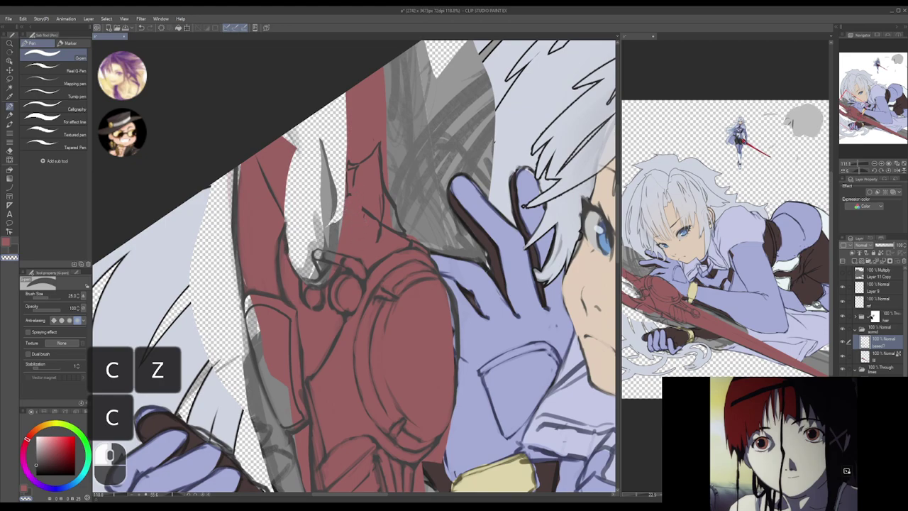
pyautogui.press('c')
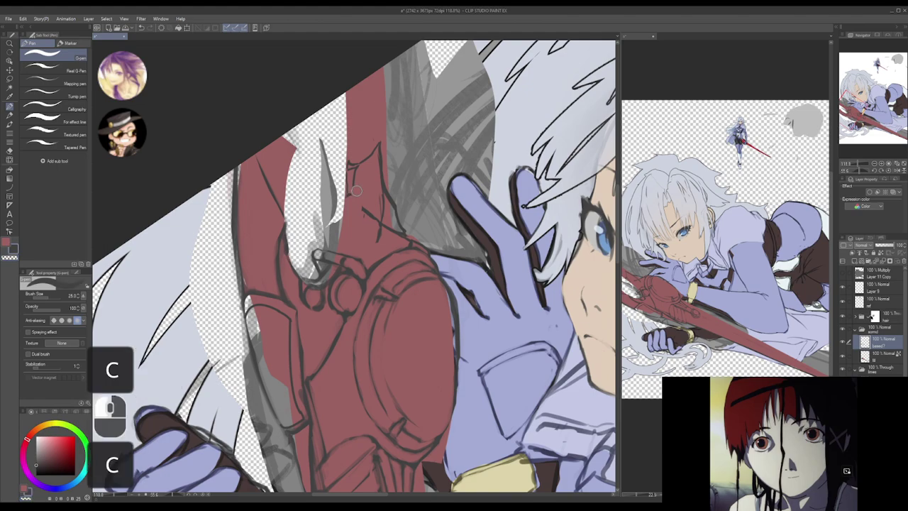
pyautogui.moveTo(353, 185); pyautogui.dragTo(351, 209)
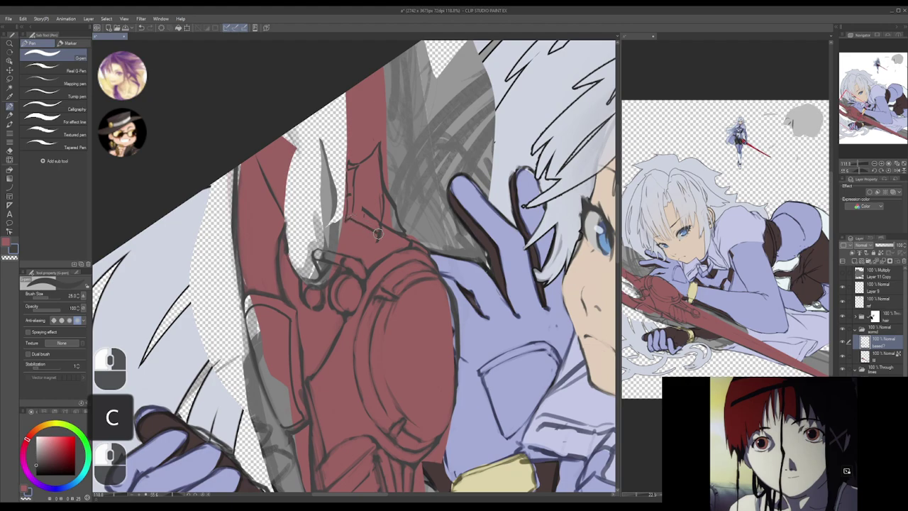
# - Refine the slanted line closing the pointed facet's lower end, trimming the excess with transparent and redrawing its corner
pyautogui.press('c')
pyautogui.click(366, 212)
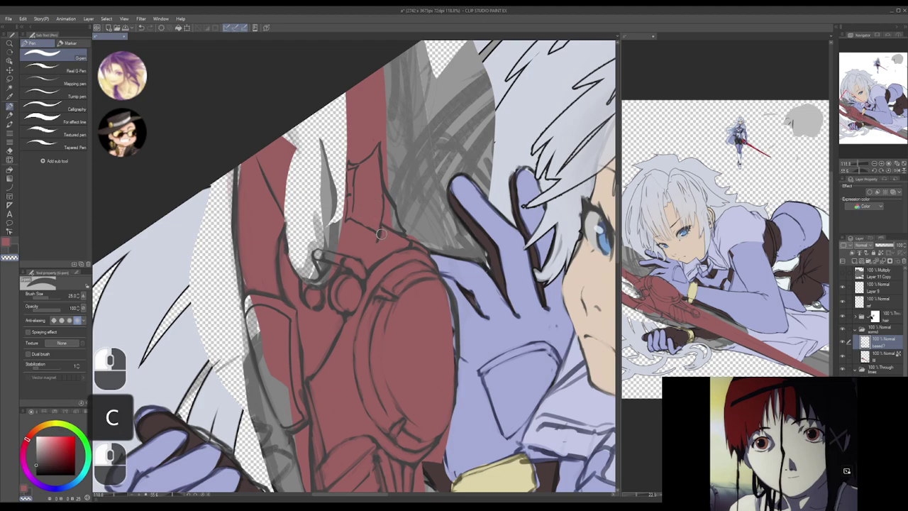
pyautogui.press('x')
pyautogui.press('c')
pyautogui.click(379, 234)
pyautogui.press('c')
pyautogui.moveTo(381, 229); pyautogui.dragTo(379, 239)
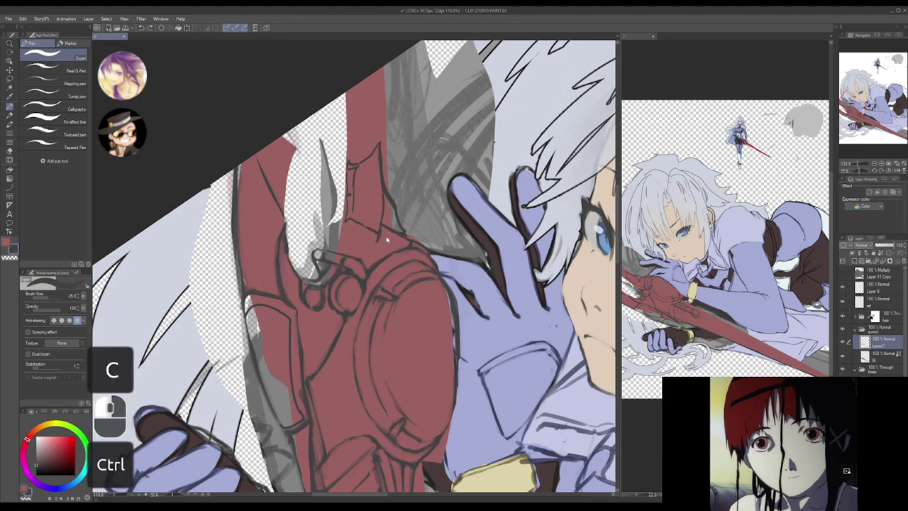
# - Rework the short connecting lines between the facet's lower end and the guard's small ornaments, undoing unsuitable strokes
pyautogui.hotkey('ctrl', 'z')
pyautogui.hotkey('ctrl', 'z')
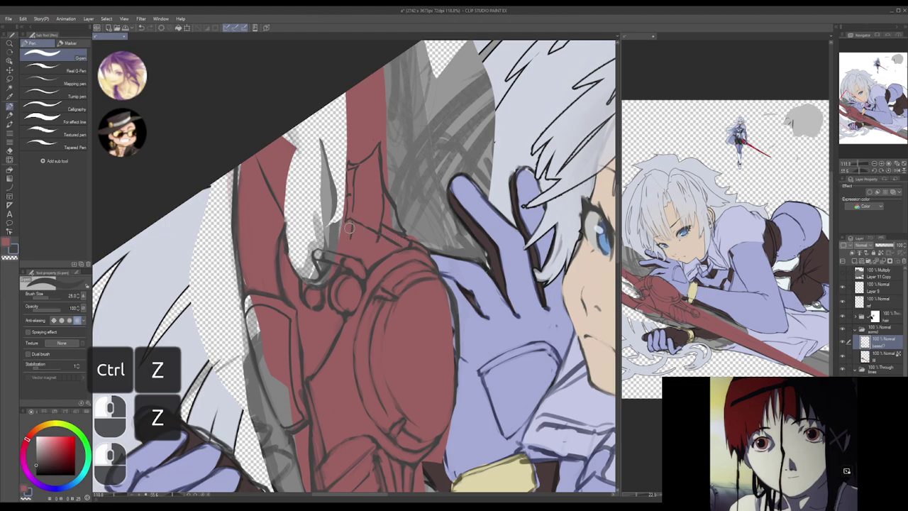
pyautogui.hotkey('ctrl', 'z')
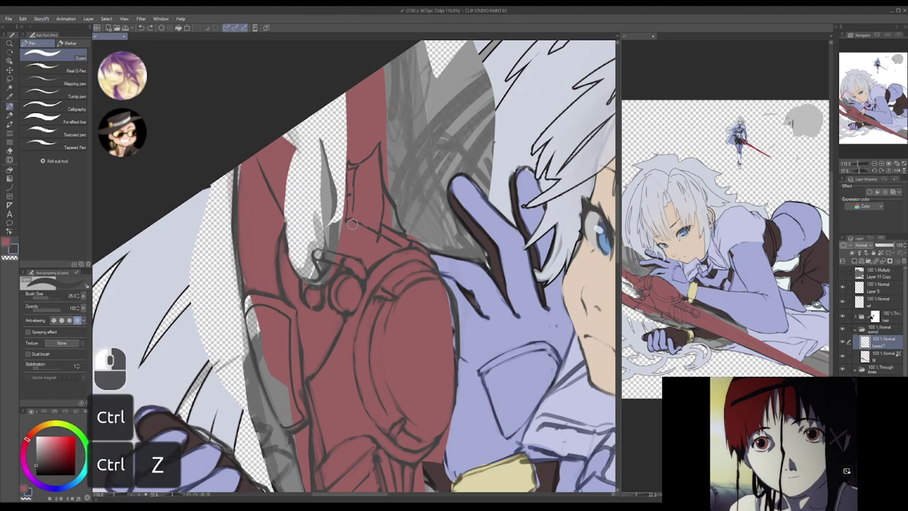
pyautogui.hotkey('ctrl', 'z')
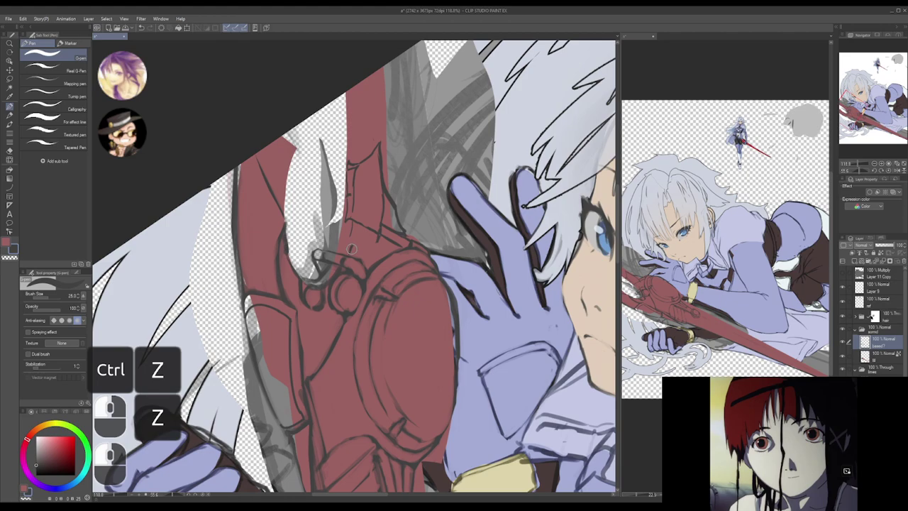
pyautogui.hotkey('ctrl', 'z')
pyautogui.hotkey('ctrl', 'z')
pyautogui.hotkey('ctrl', 'z')
pyautogui.hotkey('ctrl', 'z')
pyautogui.hotkey('ctrl', 'z')
pyautogui.hotkey('ctrl', 'z')
pyautogui.moveTo(329, 249)
pyautogui.mouseDown()
pyautogui.moveTo(360, 259)
pyautogui.moveTo(368, 273)
pyautogui.moveTo(339, 268)
pyautogui.moveTo(313, 285)
pyautogui.mouseUp()
pyautogui.moveTo(373, 237); pyautogui.dragTo(345, 234)
pyautogui.moveTo(383, 195)
pyautogui.mouseDown()
pyautogui.moveTo(380, 223)
pyautogui.moveTo(360, 227)
pyautogui.mouseUp()
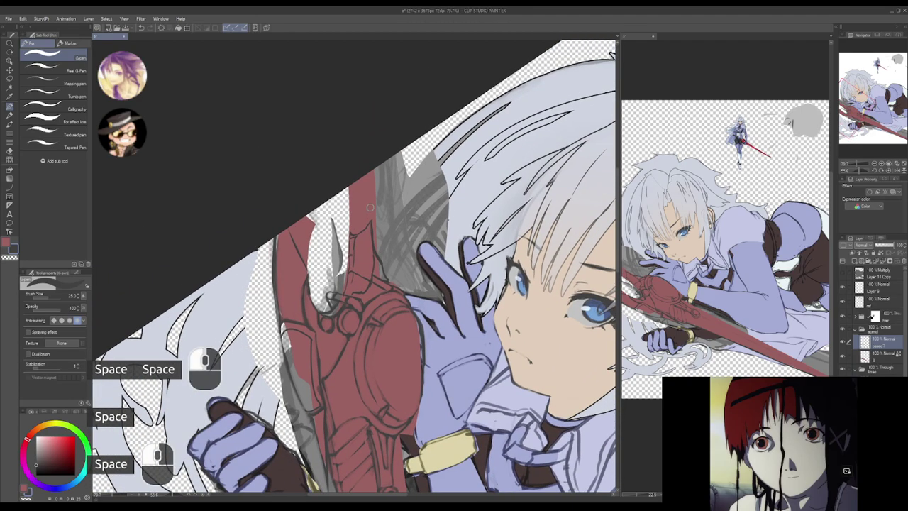
# - Redraw the line along the handle's right edge above the guard, undoing the unsuitable strokes
pyautogui.moveTo(386, 276); pyautogui.dragTo(388, 280)
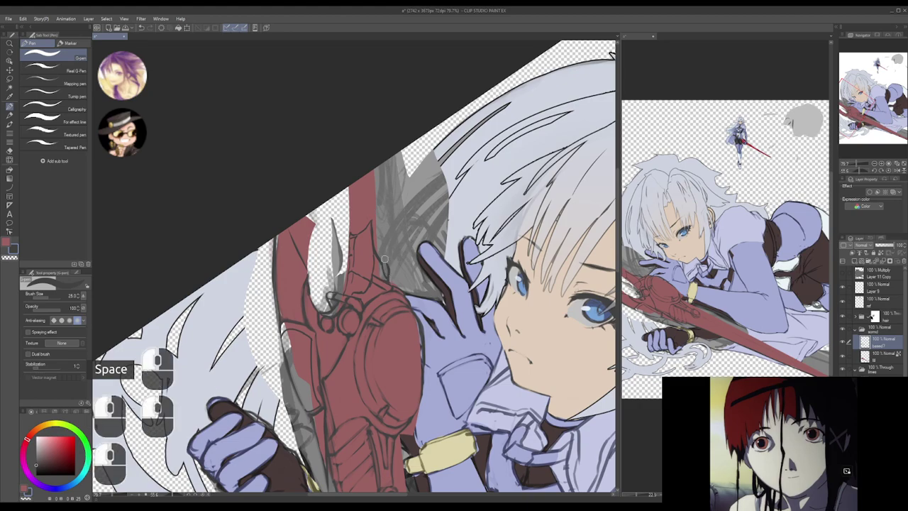
pyautogui.hotkey('ctrl', 'z')
pyautogui.hotkey('ctrl', 'z')
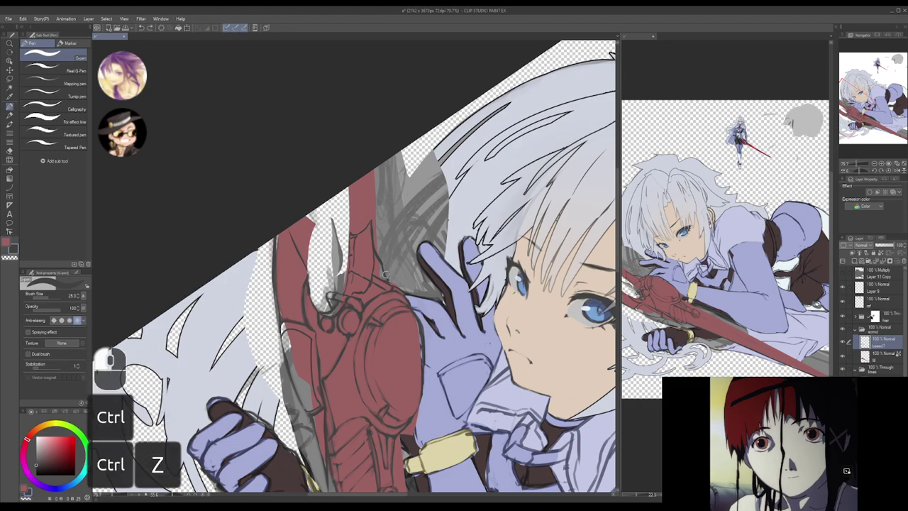
pyautogui.hotkey('ctrl', 'z')
pyautogui.moveTo(386, 274); pyautogui.dragTo(384, 255)
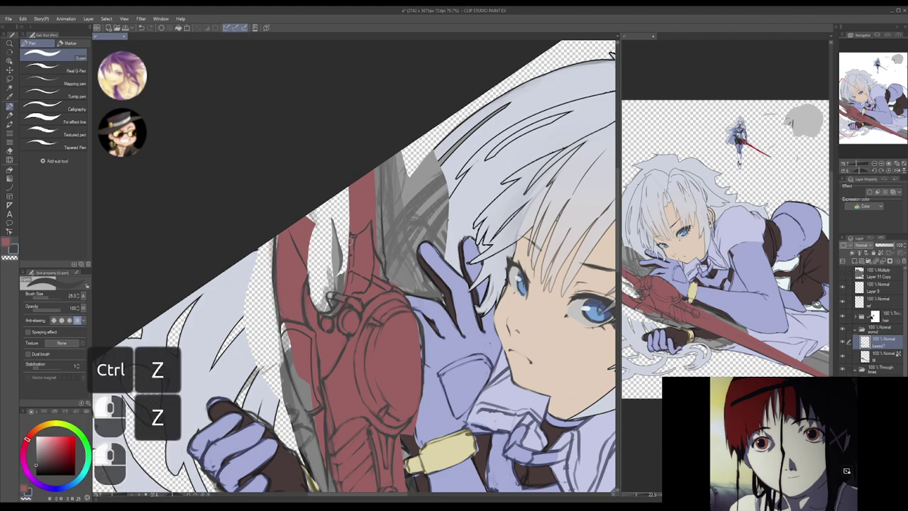
# - Rework the line along the handle's left edge above the guard, undoing strokes that do not fit
pyautogui.moveTo(349, 235); pyautogui.dragTo(344, 186)
pyautogui.hotkey('ctrl', 'z')
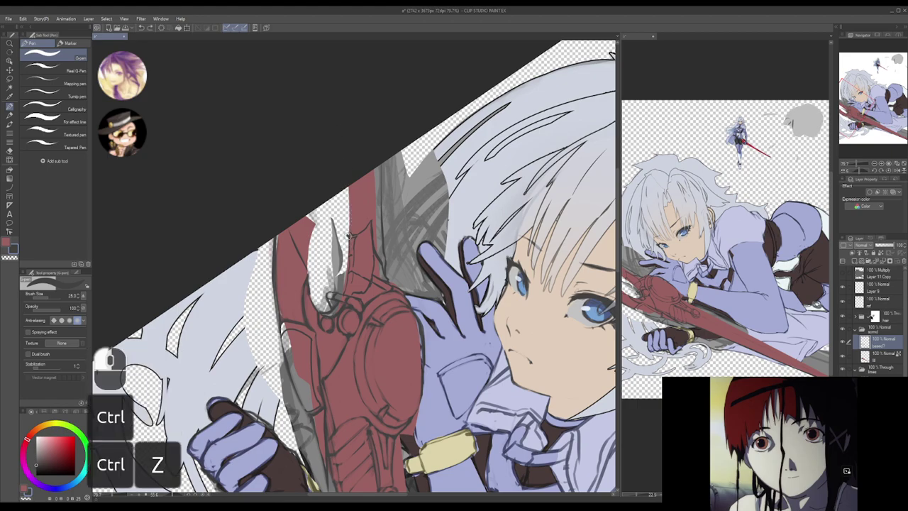
pyautogui.hotkey('ctrl', 'z')
pyautogui.moveTo(346, 188)
pyautogui.mouseDown()
pyautogui.moveTo(346, 230)
pyautogui.moveTo(347, 188)
pyautogui.moveTo(371, 225)
pyautogui.mouseUp()
pyautogui.hotkey('ctrl', 'z')
pyautogui.hotkey('ctrl', 'z')
pyautogui.hotkey('ctrl', 'z')
pyautogui.hotkey('ctrl', 'z')
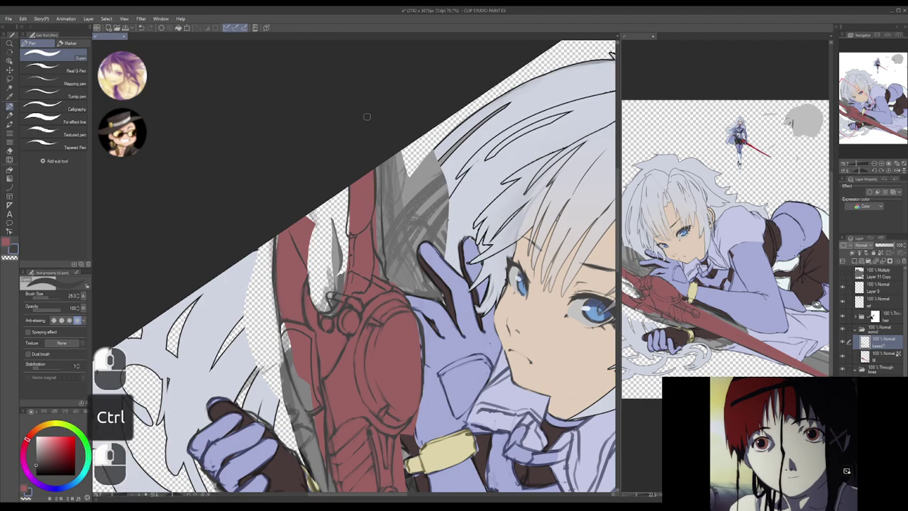
# - Save the illustration with the reworked handle lines
pyautogui.keyDown('alt'); pyautogui.click(379, 184); pyautogui.keyUp('alt')
pyautogui.moveTo(380, 290); pyautogui.dragTo(385, 229)
pyautogui.hotkey('ctrl', 's')
pyautogui.press('x')
pyautogui.press('x')
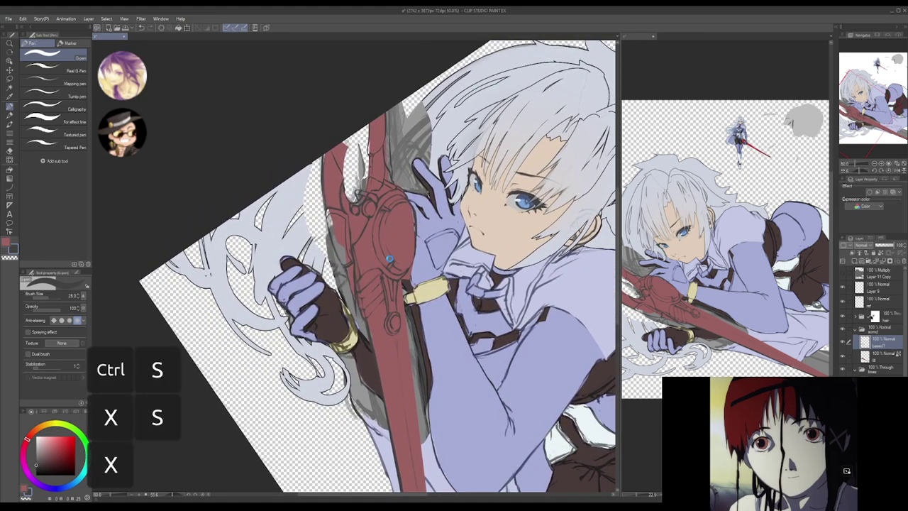
pyautogui.click(875, 361)
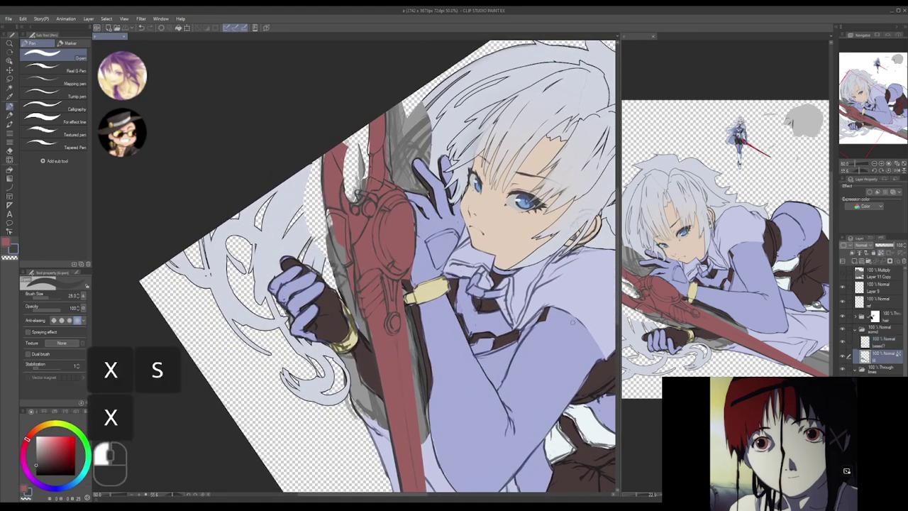
pyautogui.keyDown('alt'); pyautogui.click(444, 268); pyautogui.keyUp('alt')
pyautogui.moveTo(437, 295)
pyautogui.mouseDown()
pyautogui.moveTo(428, 262)
pyautogui.moveTo(400, 263)
pyautogui.moveTo(395, 224)
pyautogui.mouseUp()
pyautogui.moveTo(387, 241)
pyautogui.mouseDown()
pyautogui.moveTo(405, 246)
pyautogui.moveTo(365, 229)
pyautogui.moveTo(400, 236)
pyautogui.moveTo(404, 207)
pyautogui.mouseUp()
pyautogui.press('x')
pyautogui.press('x')
# - Try freehand strokes for one side of a groove on the blade below the round ornament, and undo them
pyautogui.click(874, 346)
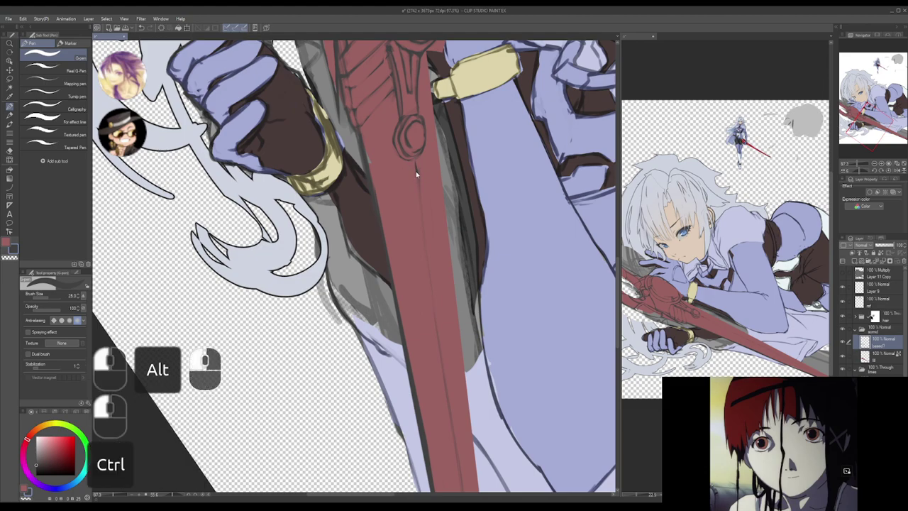
pyautogui.hotkey('ctrl', 'z')
pyautogui.moveTo(419, 173); pyautogui.dragTo(419, 268)
pyautogui.hotkey('ctrl', 'z')
pyautogui.hotkey('ctrl', 'z')
pyautogui.moveTo(419, 177)
pyautogui.mouseDown()
pyautogui.moveTo(418, 262)
pyautogui.moveTo(415, 215)
pyautogui.mouseUp()
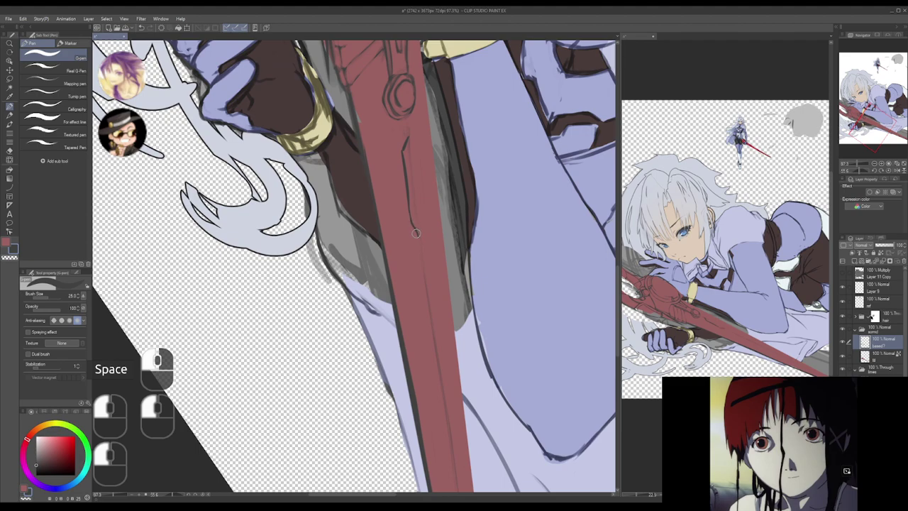
pyautogui.hotkey('ctrl', 'z')
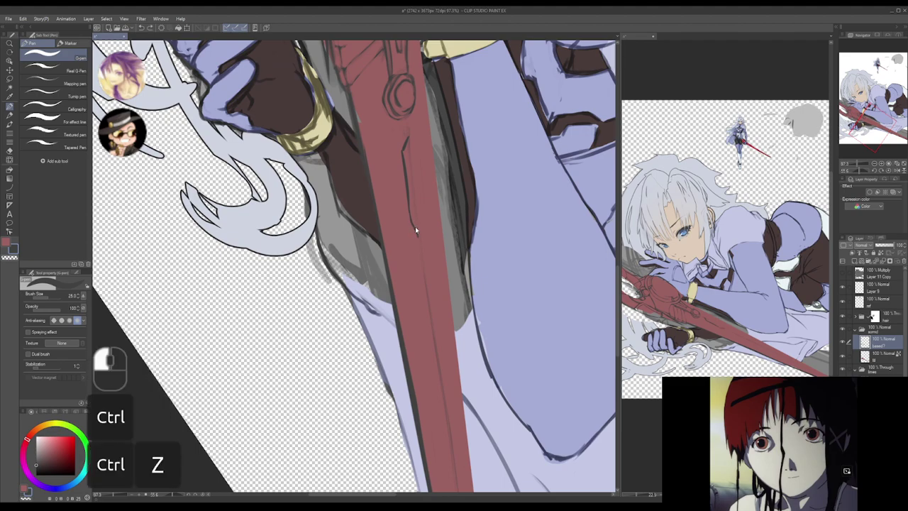
pyautogui.moveTo(407, 214); pyautogui.dragTo(422, 242)
pyautogui.hotkey('ctrl', 'z')
pyautogui.hotkey('ctrl', 'z')
# - Reduce the Curve tool's brush size to 7 and draw the groove's short upper segment on the blade below the round ornament
pyautogui.press('u')
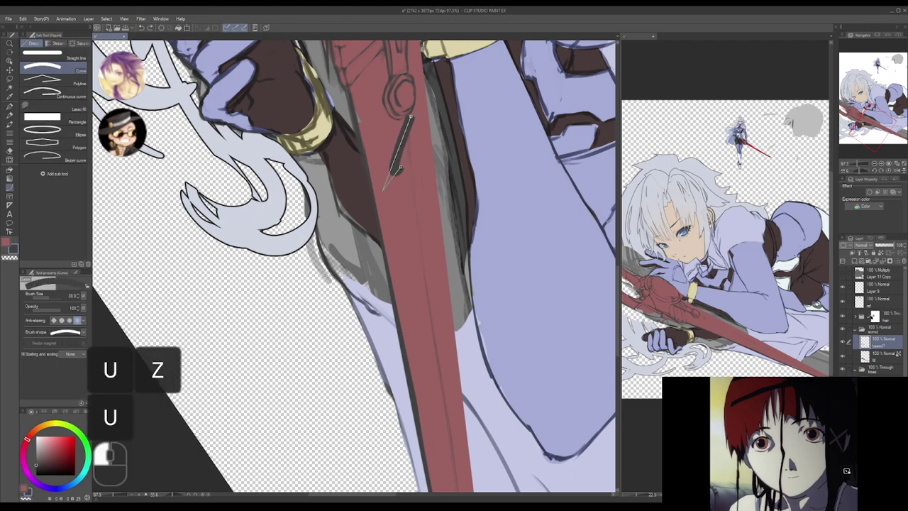
pyautogui.press('[')
pyautogui.press('[')
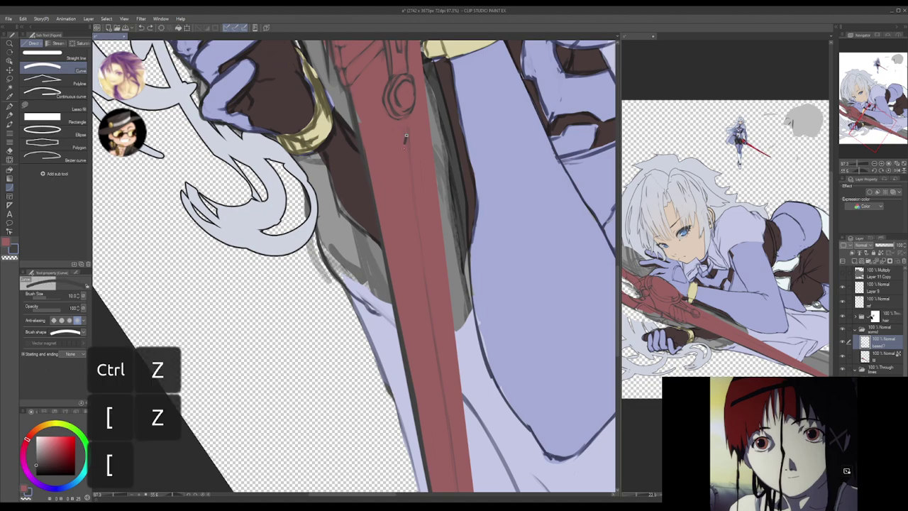
pyautogui.press('[')
pyautogui.press('[')
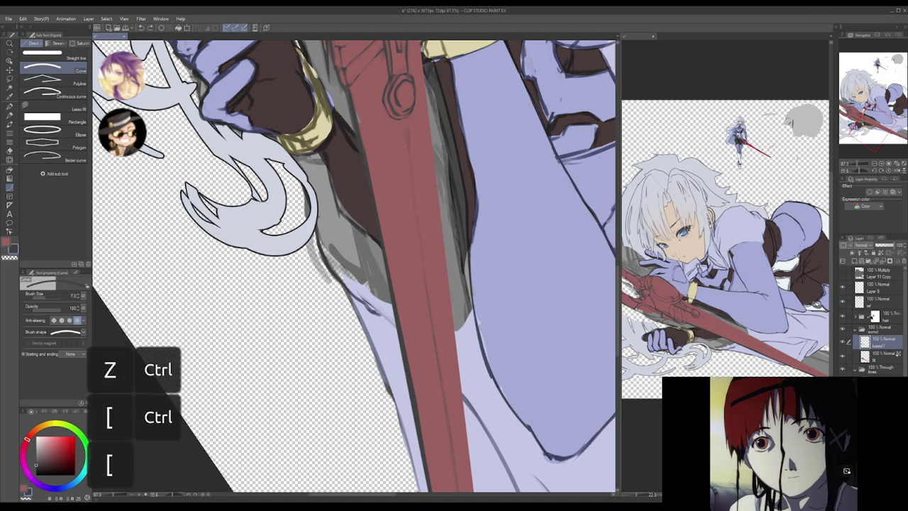
pyautogui.moveTo(399, 165); pyautogui.dragTo(407, 135)
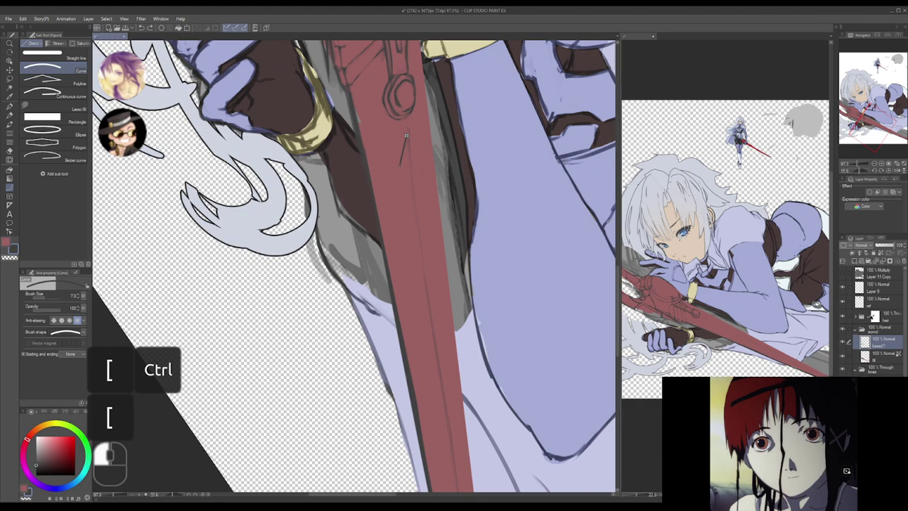
pyautogui.moveTo(400, 166); pyautogui.dragTo(404, 163)
pyautogui.hotkey('ctrl', 'z')
pyautogui.hotkey('ctrl', 'z')
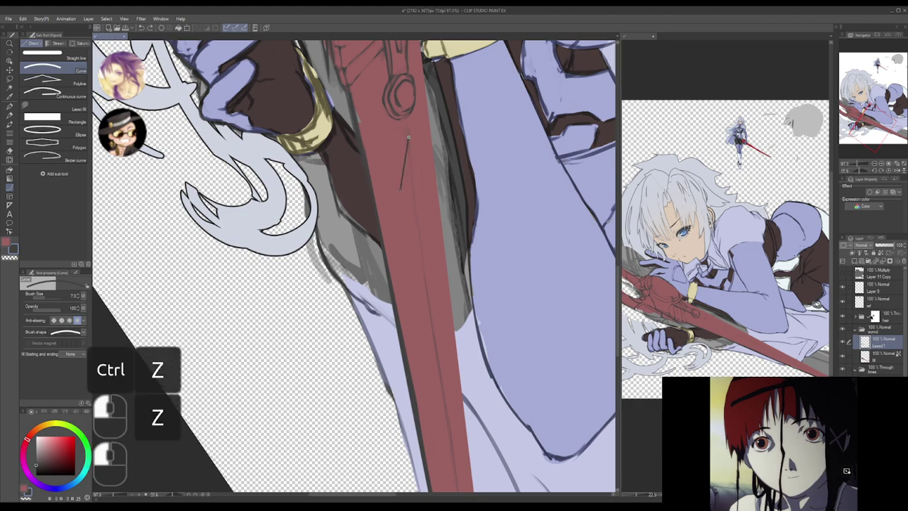
pyautogui.click(404, 168)
# - Try the long side curve running down the blade from the groove's short upper segment, redrawing it once
pyautogui.moveTo(405, 175); pyautogui.dragTo(416, 252)
pyautogui.click(418, 267)
pyautogui.click(418, 267)
pyautogui.moveTo(417, 267)
pyautogui.mouseDown()
pyautogui.moveTo(411, 243)
pyautogui.moveTo(425, 269)
pyautogui.mouseUp()
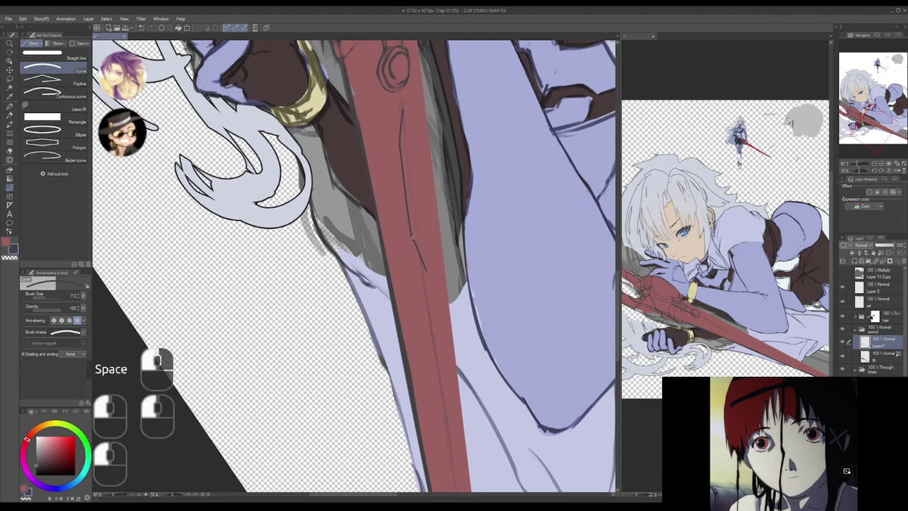
pyautogui.hotkey('ctrl', 'z')
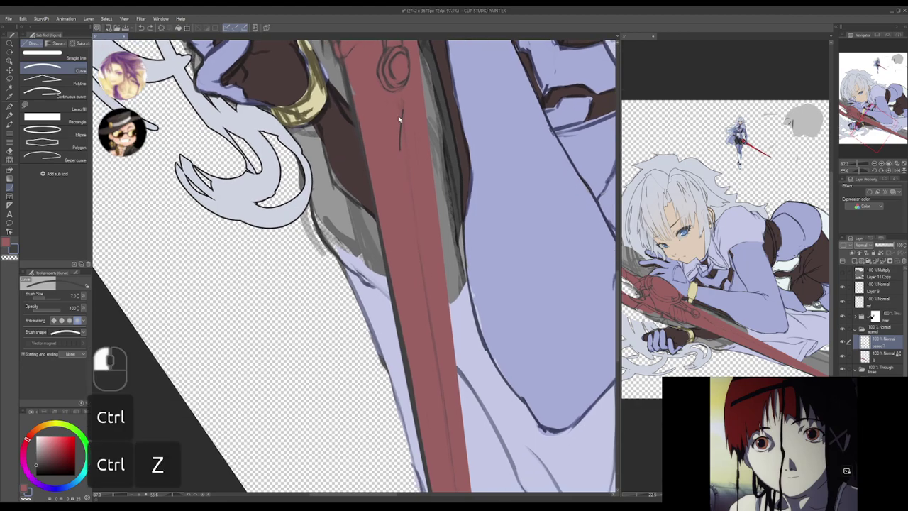
pyautogui.moveTo(402, 113); pyautogui.dragTo(413, 246)
pyautogui.click(399, 147)
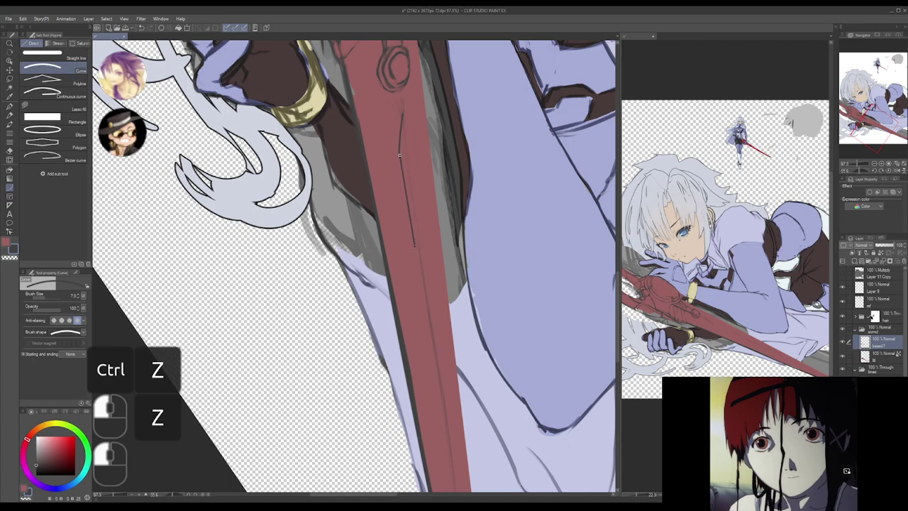
pyautogui.click(410, 247)
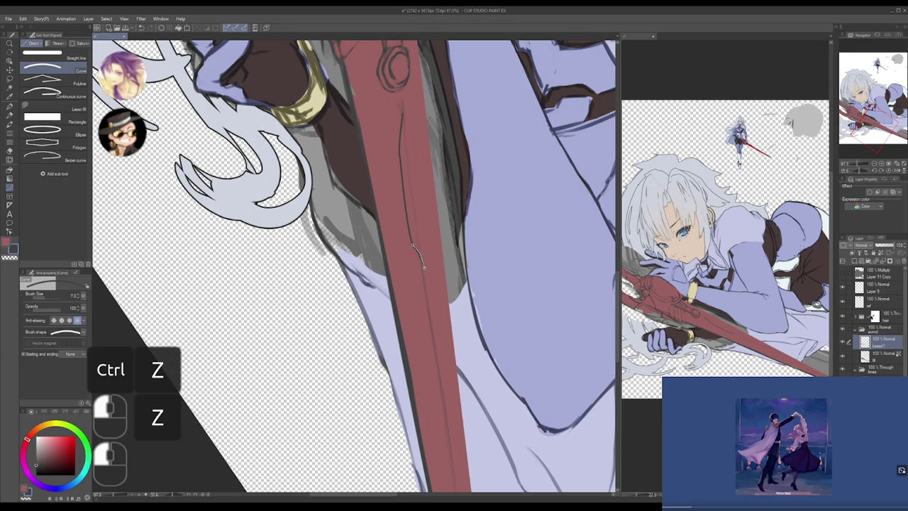
# - Try a short slanted end at the groove's lower tip, and undo the curves below the upper segment
pyautogui.hotkey('ctrl', 'z')
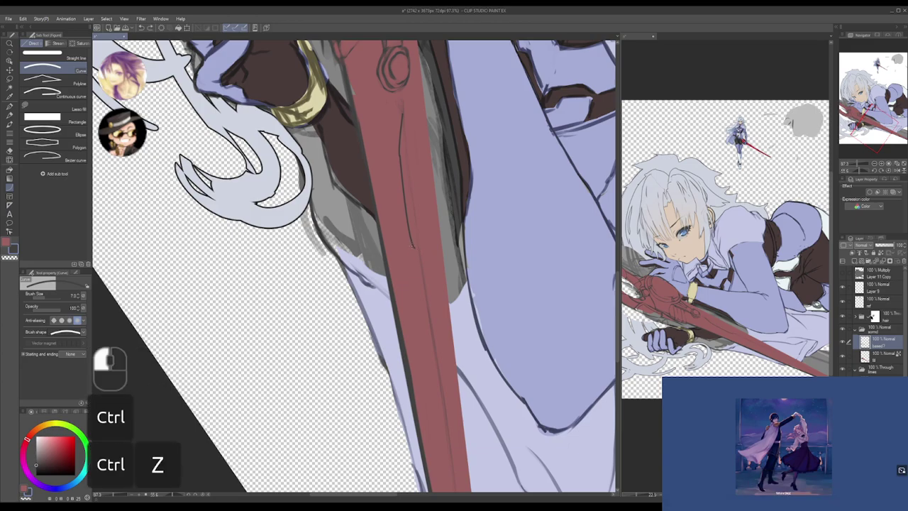
pyautogui.moveTo(414, 247); pyautogui.dragTo(424, 260)
pyautogui.click(413, 247)
pyautogui.click(424, 262)
pyautogui.moveTo(428, 194)
pyautogui.mouseDown()
pyautogui.moveTo(426, 218)
pyautogui.moveTo(414, 229)
pyautogui.moveTo(410, 193)
pyautogui.moveTo(410, 237)
pyautogui.mouseUp()
pyautogui.keyDown('alt'); pyautogui.click(425, 213); pyautogui.keyUp('alt')
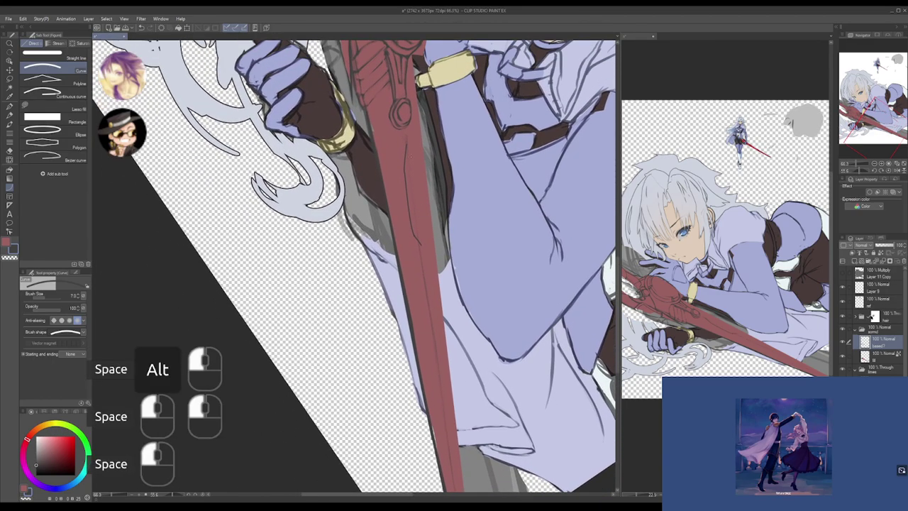
pyautogui.hotkey('ctrl', 'z')
# - Redraw the groove's long side curve down the blade and close it with a short slanted end
pyautogui.moveTo(406, 141); pyautogui.dragTo(402, 161)
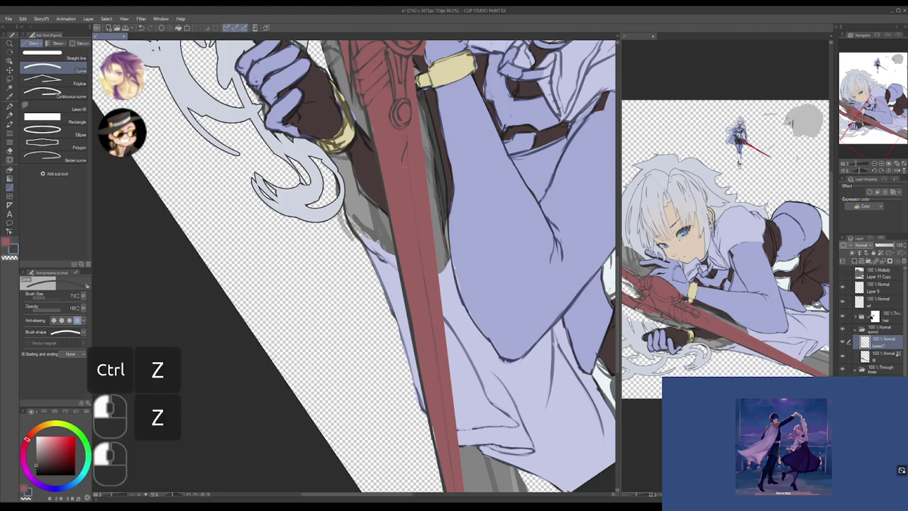
pyautogui.moveTo(402, 163); pyautogui.dragTo(408, 216)
pyautogui.click(411, 219)
# - Draw one side of a second, narrower groove further down the blade with curves
pyautogui.moveTo(419, 249); pyautogui.dragTo(426, 169)
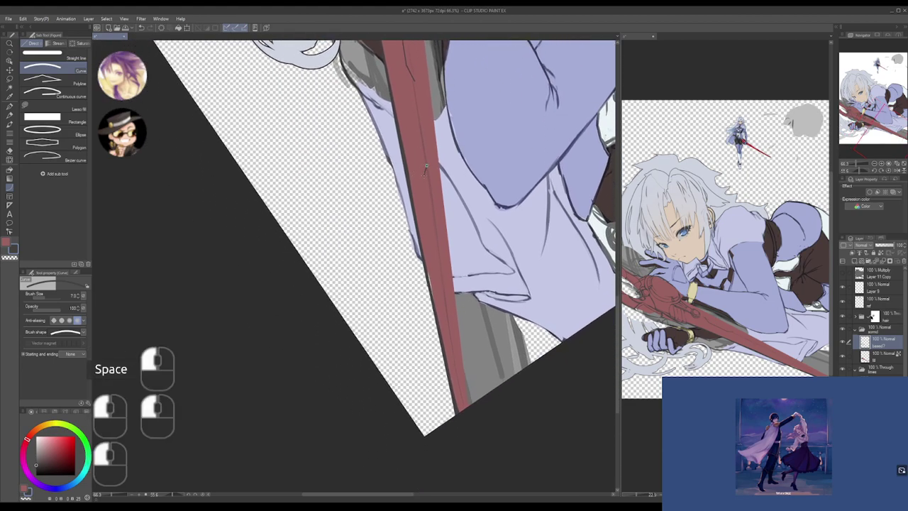
pyautogui.moveTo(424, 174); pyautogui.dragTo(442, 292)
pyautogui.click(441, 292)
pyautogui.press('space')
# - Lasso both half groove outlines on the blade and paste a copy of them on a new layer
pyautogui.moveTo(437, 168); pyautogui.dragTo(433, 335)
pyautogui.press('m')
pyautogui.press('space')
pyautogui.moveTo(412, 285)
pyautogui.mouseDown()
pyautogui.moveTo(409, 223)
pyautogui.moveTo(436, 405)
pyautogui.moveTo(476, 241)
pyautogui.moveTo(426, 88)
pyautogui.moveTo(386, 99)
pyautogui.mouseUp()
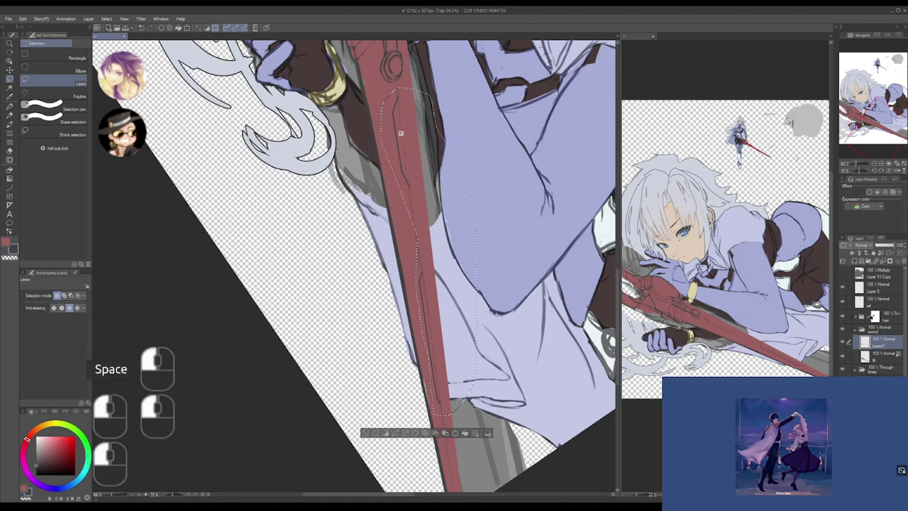
pyautogui.moveTo(409, 136); pyautogui.dragTo(422, 142)
pyautogui.hotkey('ctrl', 'c')
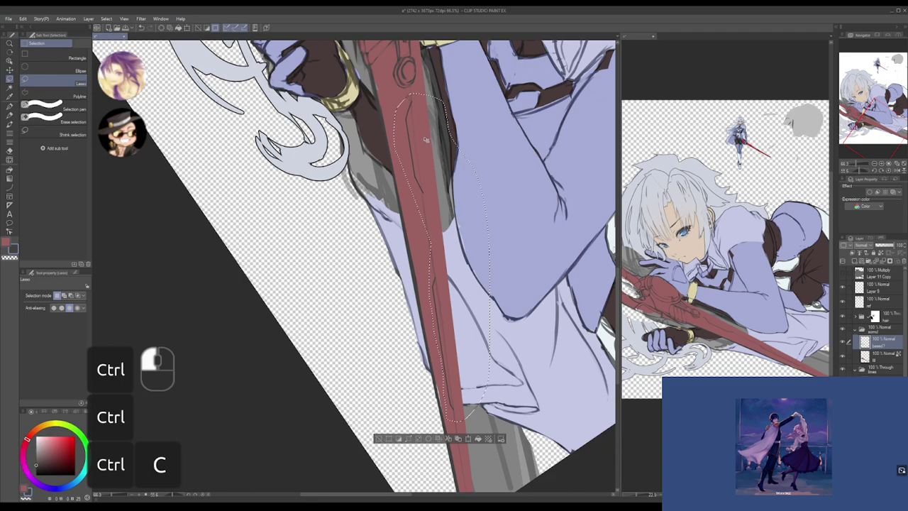
pyautogui.hotkey('ctrl', 'v')
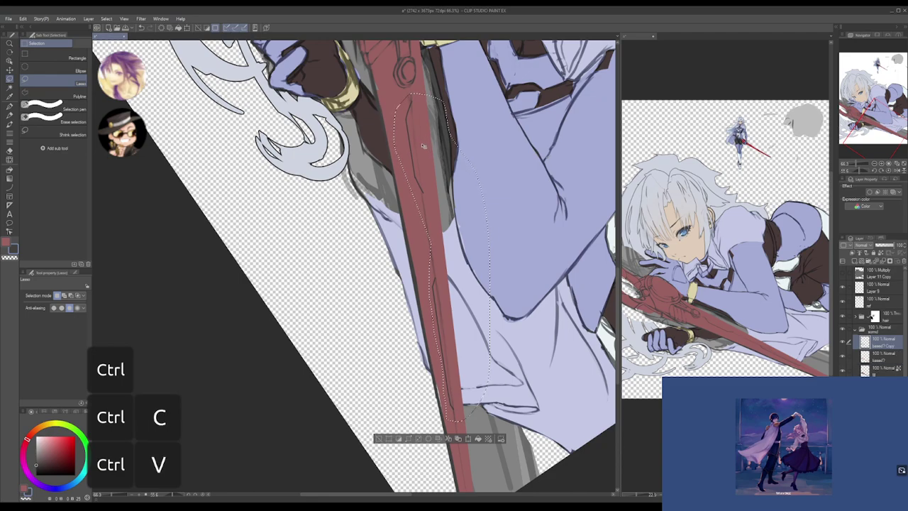
# - Flip the copied outlines vertically, rotate them about 53° and align them as the grooves' opposite sides, then deselect
pyautogui.hotkey('ctrl', 't')
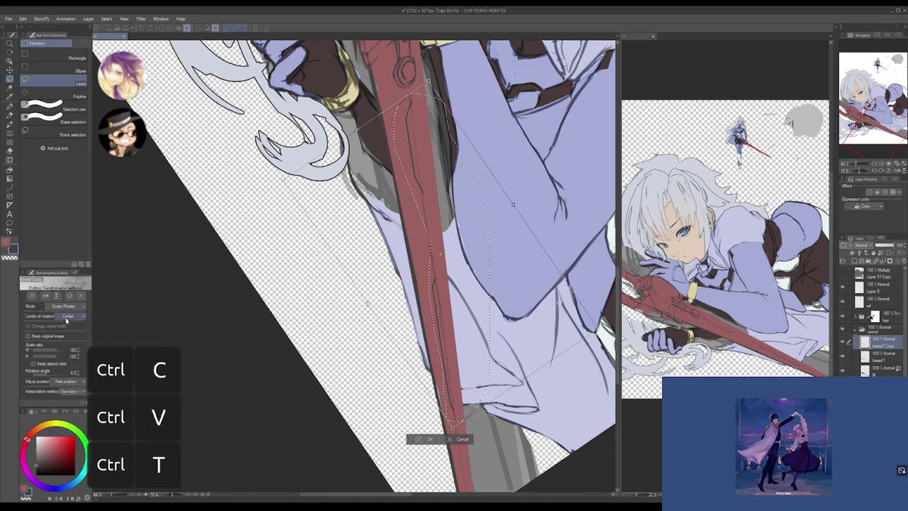
pyautogui.click(57, 296)
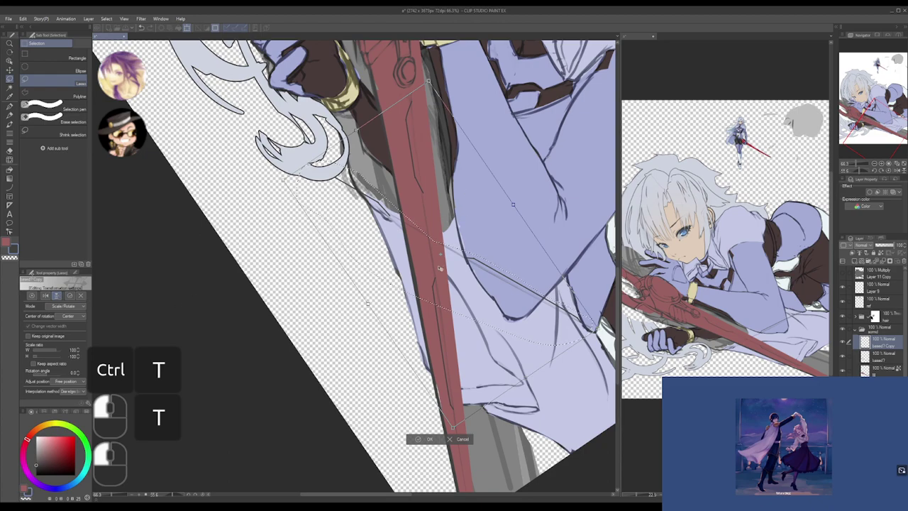
pyautogui.press('alt')
pyautogui.moveTo(503, 152); pyautogui.dragTo(557, 248)
pyautogui.moveTo(565, 213)
pyautogui.mouseDown()
pyautogui.moveTo(566, 224)
pyautogui.moveTo(564, 215)
pyautogui.mouseUp()
pyautogui.moveTo(513, 199)
pyautogui.mouseDown()
pyautogui.moveTo(502, 202)
pyautogui.moveTo(509, 208)
pyautogui.mouseUp()
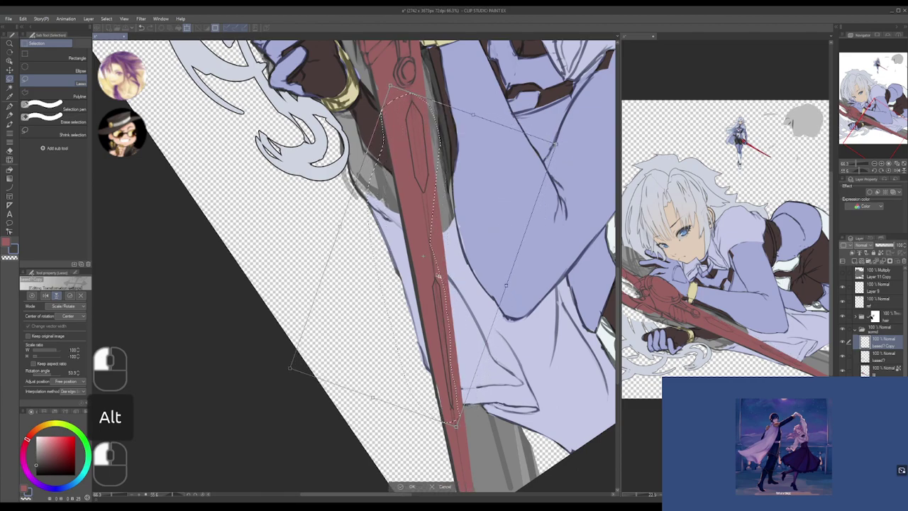
pyautogui.keyDown('alt'); pyautogui.click(416, 101); pyautogui.keyUp('alt')
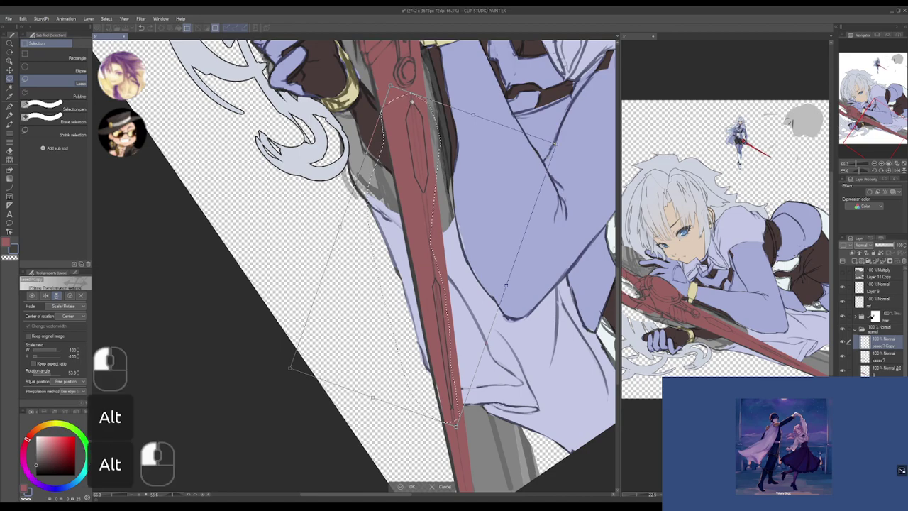
pyautogui.moveTo(499, 456); pyautogui.dragTo(503, 454)
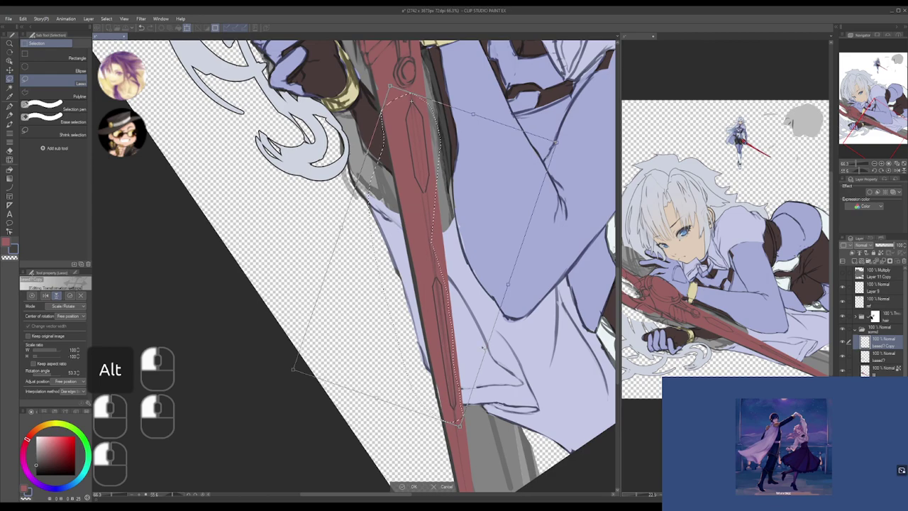
pyautogui.press('Return')
pyautogui.moveTo(462, 201); pyautogui.dragTo(421, 159)
pyautogui.hotkey('ctrl', 'd')
# - Lasso the mirrored side of the upper groove, move it slightly closer to the original side and deselect
pyautogui.press('m')
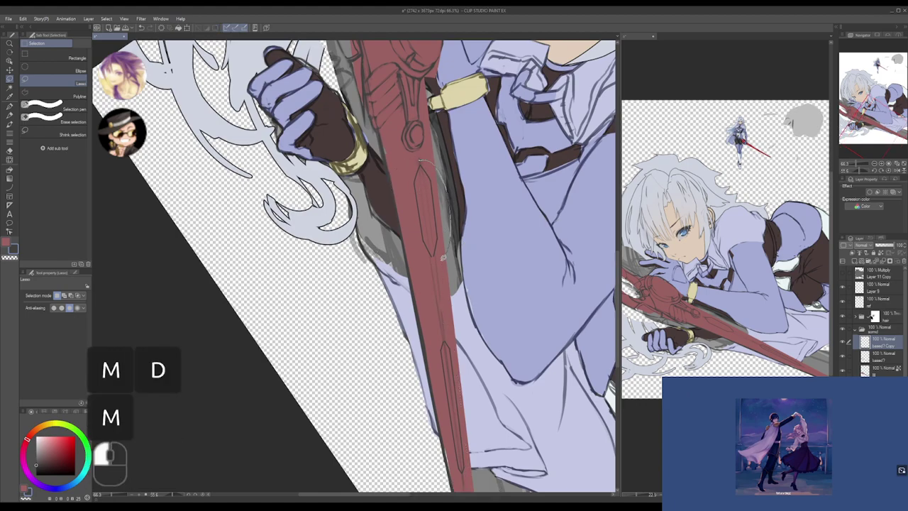
pyautogui.moveTo(435, 259); pyautogui.dragTo(435, 257)
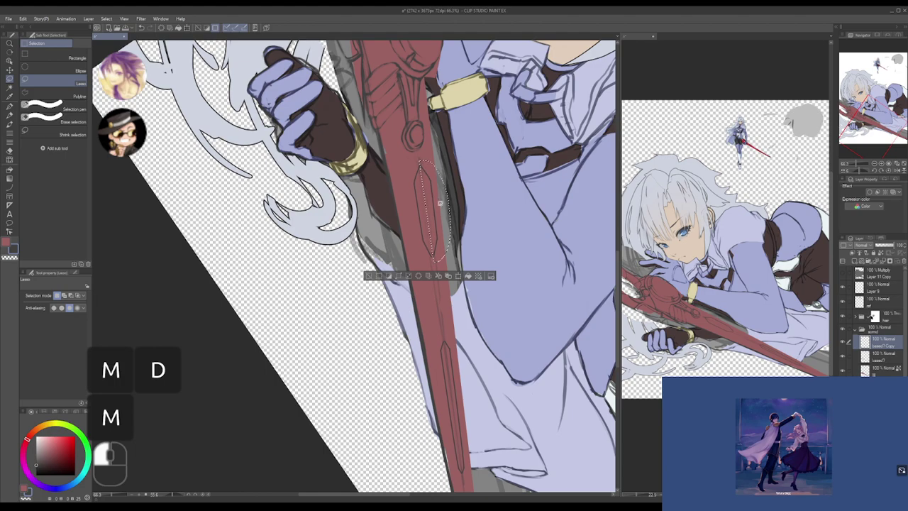
pyautogui.press('k')
pyautogui.moveTo(442, 200); pyautogui.dragTo(438, 200)
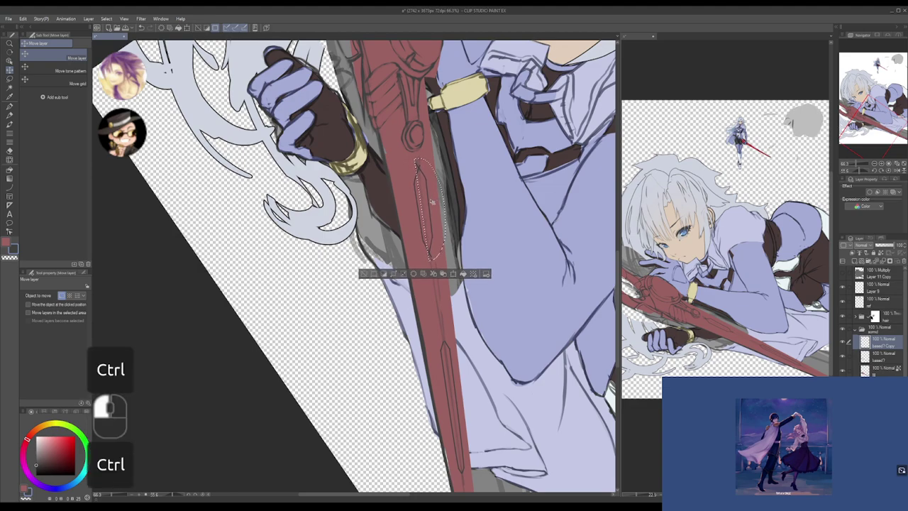
pyautogui.hotkey('ctrl', 'd')
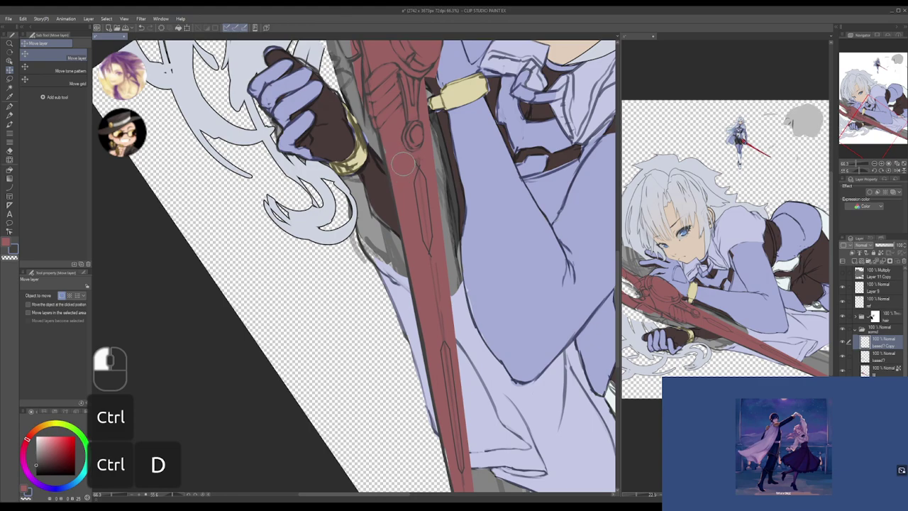
# - Erase the stray crossing line ends above the upper groove's top tip using the pen with transparent colour
pyautogui.press('p')
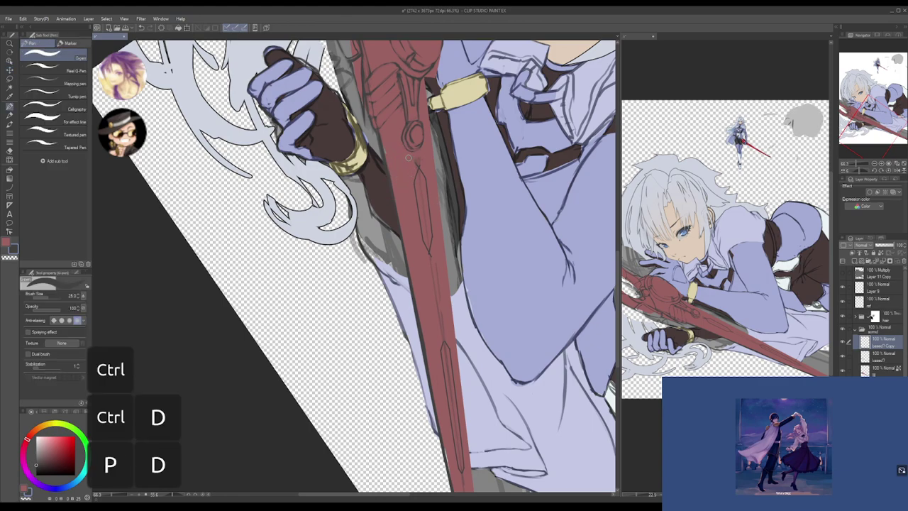
pyautogui.press('c')
pyautogui.click(418, 156)
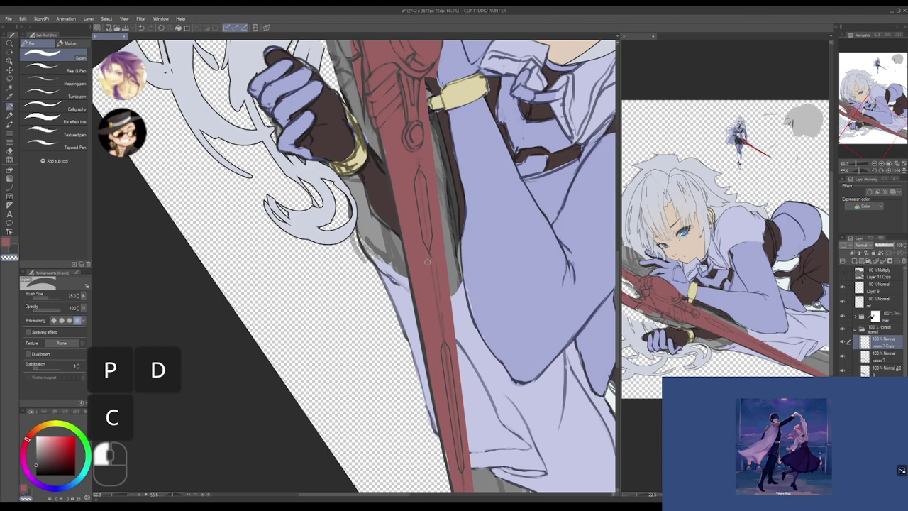
# - Transform the mirrored groove outlines with the original image kept, offsetting the duplicate slightly inward to form an inner line
pyautogui.press('space')
pyautogui.moveTo(432, 251)
pyautogui.mouseDown()
pyautogui.moveTo(440, 230)
pyautogui.moveTo(430, 234)
pyautogui.mouseUp()
pyautogui.moveTo(429, 289); pyautogui.dragTo(437, 217)
pyautogui.hotkey('alt', 'space')
pyautogui.click(419, 180)
pyautogui.press('space')
pyautogui.keyDown('ctrl'); pyautogui.click(431, 190); pyautogui.keyUp('ctrl')
pyautogui.hotkey('ctrl', 't')
pyautogui.press('space')
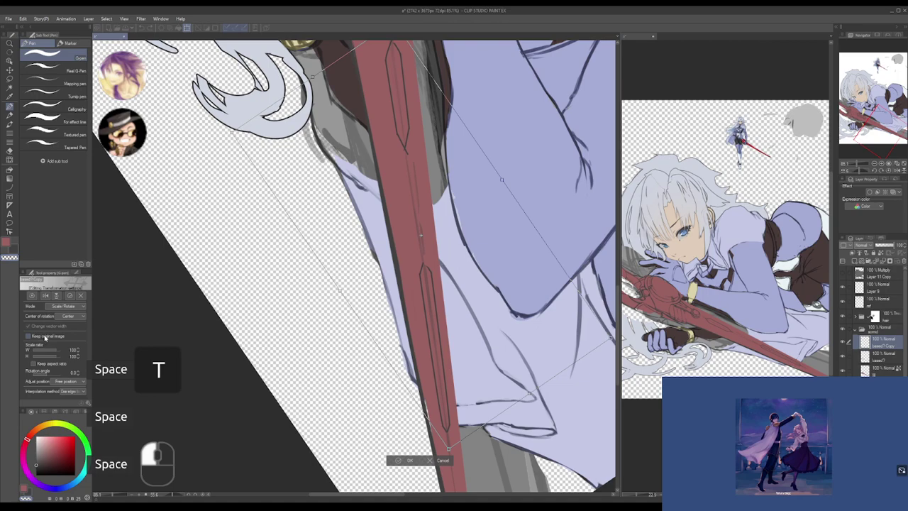
pyautogui.click(45, 338)
pyautogui.moveTo(455, 261); pyautogui.dragTo(449, 261)
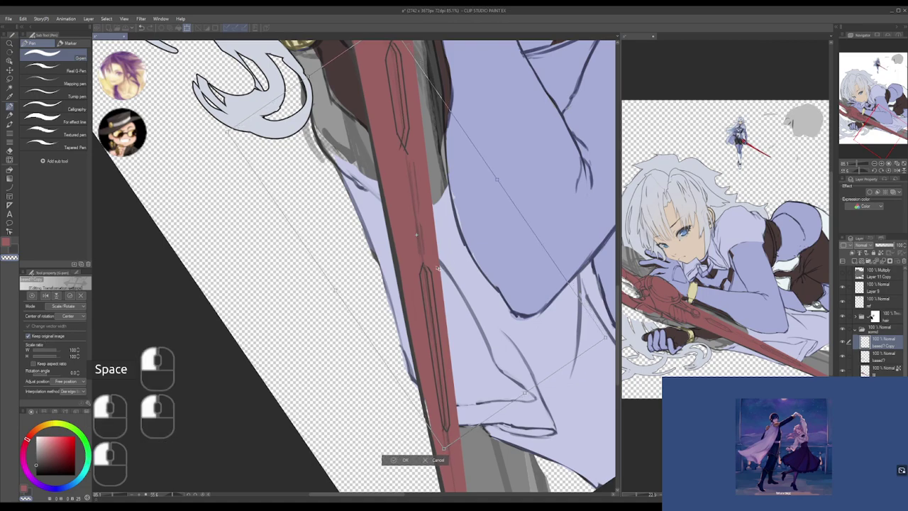
pyautogui.press('Return')
# - Erase the overlapping excess line ends at the tips of both grooves on the mirrored outline layer
pyautogui.moveTo(427, 435); pyautogui.dragTo(433, 440)
pyautogui.press('space')
pyautogui.moveTo(386, 143); pyautogui.dragTo(397, 299)
pyautogui.moveTo(384, 200); pyautogui.dragTo(388, 192)
pyautogui.press('space')
pyautogui.moveTo(409, 343); pyautogui.dragTo(400, 310)
pyautogui.moveTo(400, 295); pyautogui.dragTo(395, 279)
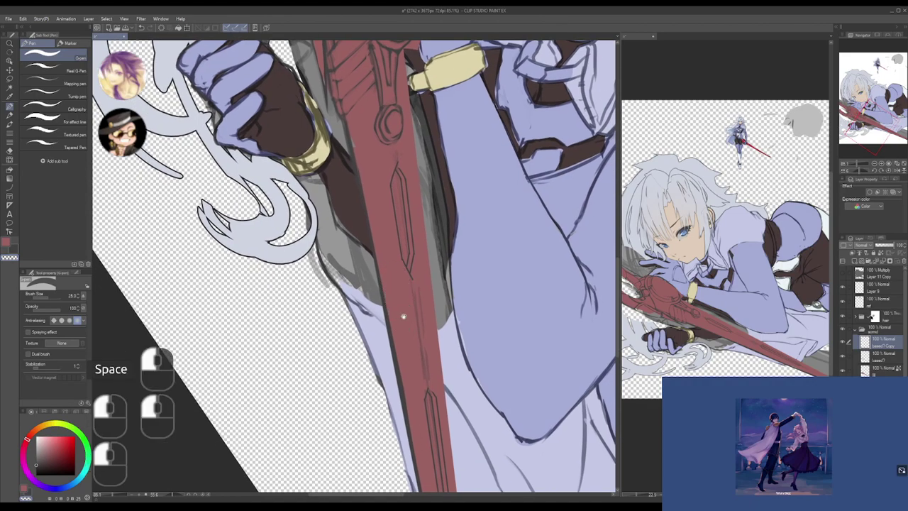
pyautogui.moveTo(404, 316); pyautogui.dragTo(398, 275)
pyautogui.moveTo(415, 323); pyautogui.dragTo(393, 211)
pyautogui.moveTo(393, 211); pyautogui.dragTo(395, 223)
pyautogui.moveTo(394, 223); pyautogui.dragTo(395, 236)
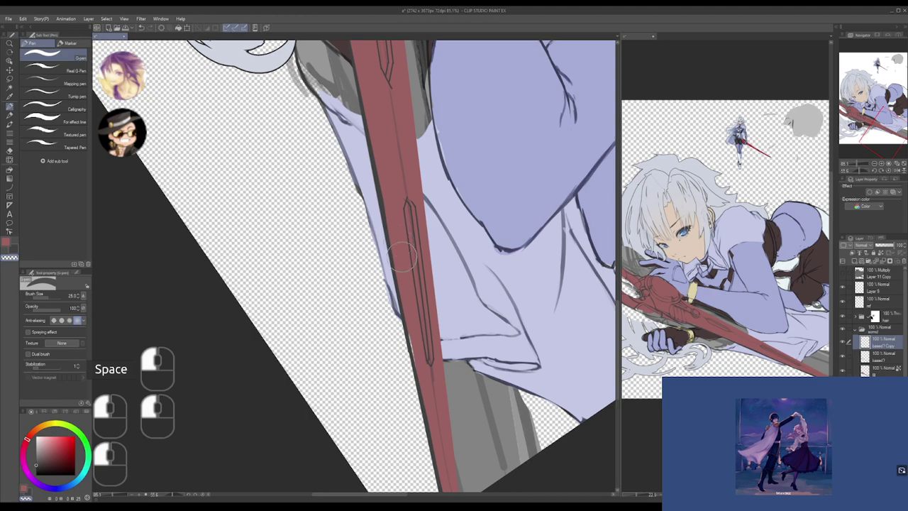
pyautogui.moveTo(430, 391)
pyautogui.mouseDown()
pyautogui.moveTo(413, 216)
pyautogui.moveTo(428, 224)
pyautogui.moveTo(440, 367)
pyautogui.moveTo(410, 362)
pyautogui.mouseUp()
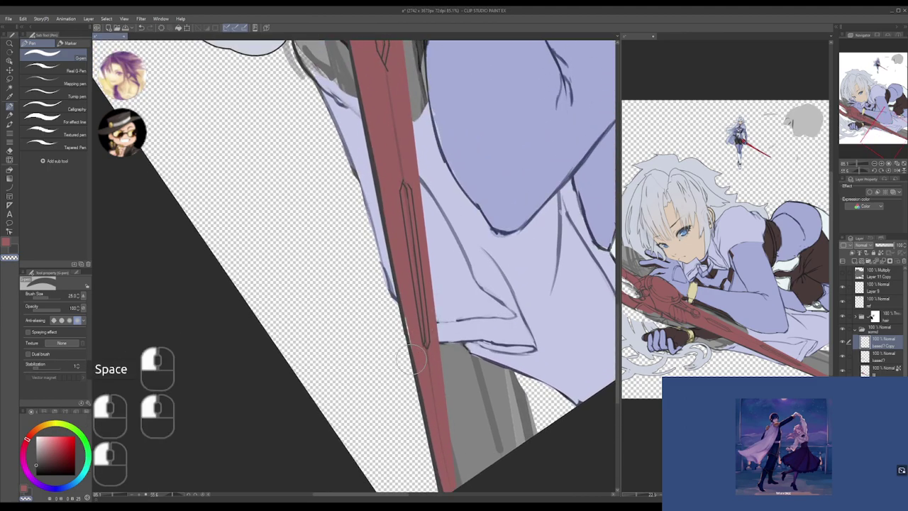
# - Erase the remaining overshooting line ends around the upper groove's tips on the original outline layer
pyautogui.moveTo(399, 303)
pyautogui.mouseDown()
pyautogui.moveTo(418, 404)
pyautogui.moveTo(383, 468)
pyautogui.mouseUp()
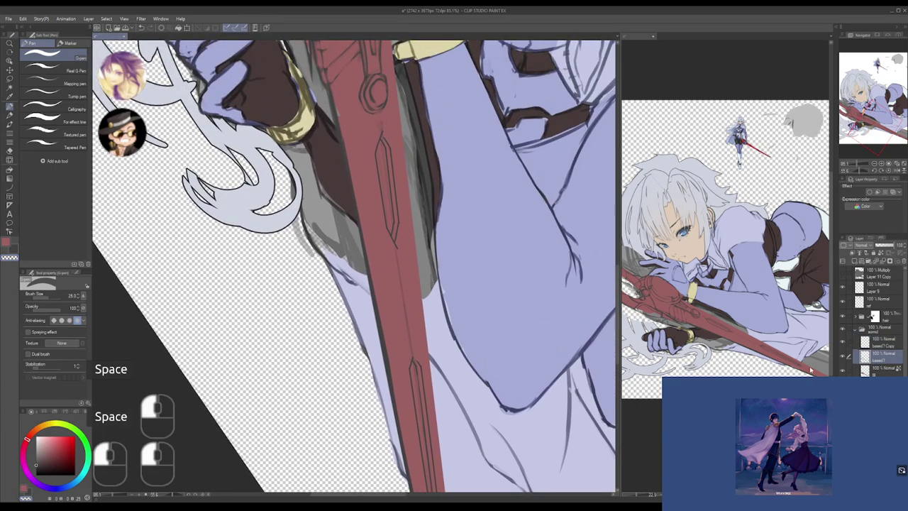
pyautogui.moveTo(394, 129); pyautogui.dragTo(392, 126)
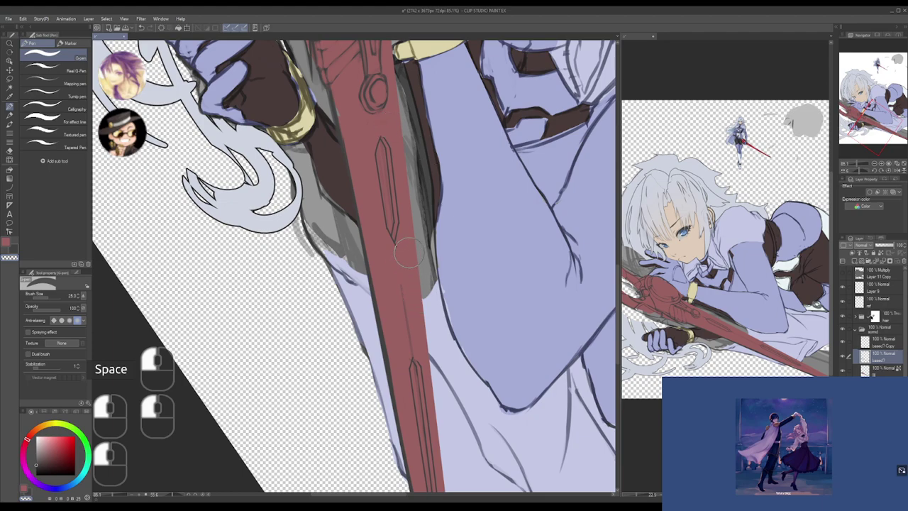
pyautogui.moveTo(429, 355); pyautogui.dragTo(420, 279)
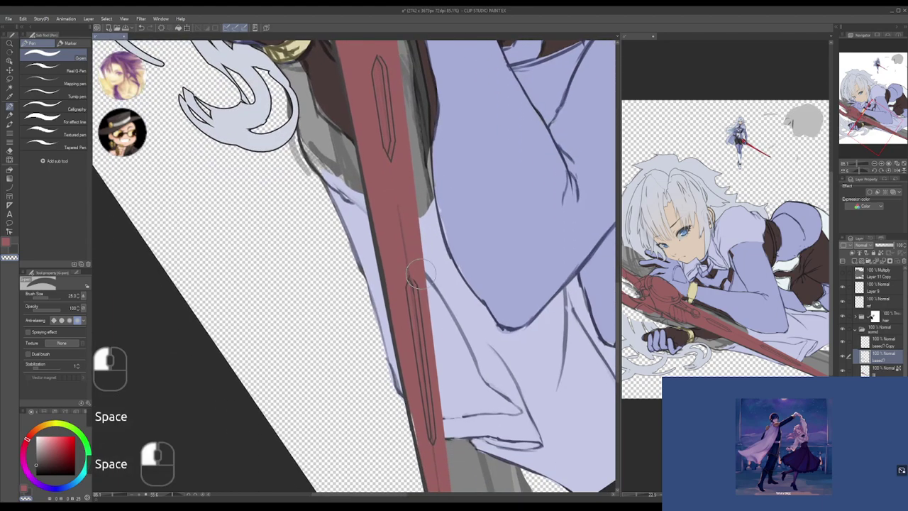
pyautogui.keyDown('alt'); pyautogui.click(463, 251); pyautogui.keyUp('alt')
pyautogui.moveTo(463, 251); pyautogui.dragTo(454, 265)
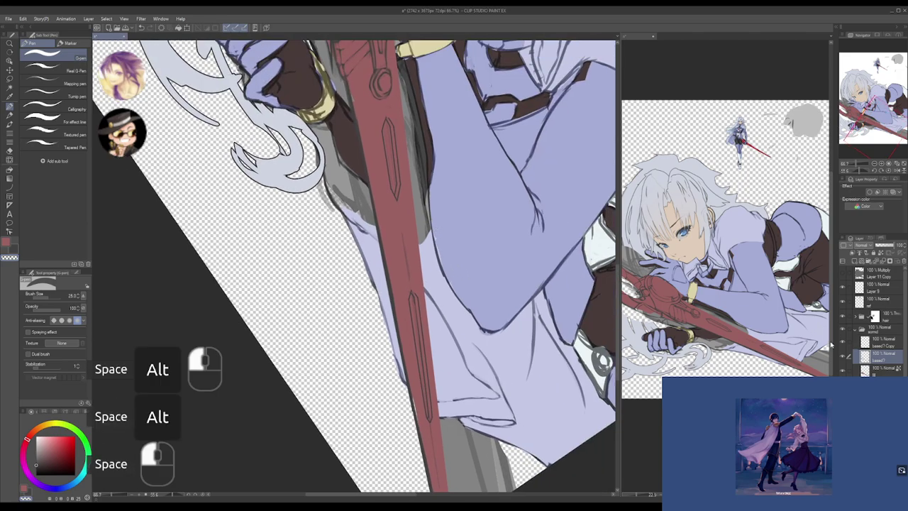
pyautogui.moveTo(501, 293)
pyautogui.mouseDown()
pyautogui.moveTo(485, 298)
pyautogui.moveTo(491, 327)
pyautogui.moveTo(493, 293)
pyautogui.mouseUp()
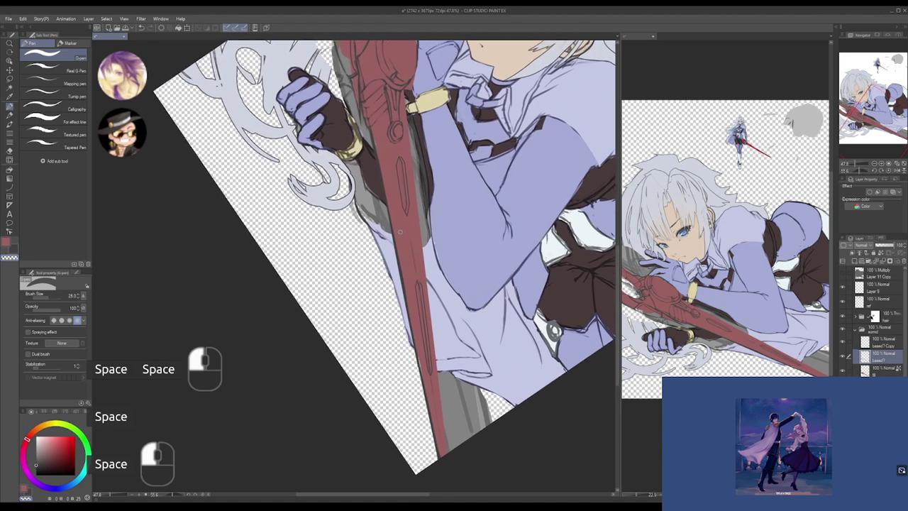
# - Lasso both complete groove outlines on the blade, redoing the loop around the lower groove
pyautogui.press('m')
pyautogui.press('m')
pyautogui.moveTo(404, 217); pyautogui.dragTo(416, 212)
pyautogui.moveTo(412, 169)
pyautogui.mouseDown()
pyautogui.moveTo(395, 154)
pyautogui.moveTo(405, 139)
pyautogui.mouseUp()
pyautogui.moveTo(405, 282)
pyautogui.mouseDown()
pyautogui.moveTo(419, 349)
pyautogui.moveTo(418, 230)
pyautogui.moveTo(437, 346)
pyautogui.moveTo(429, 328)
pyautogui.mouseUp()
pyautogui.press('alt')
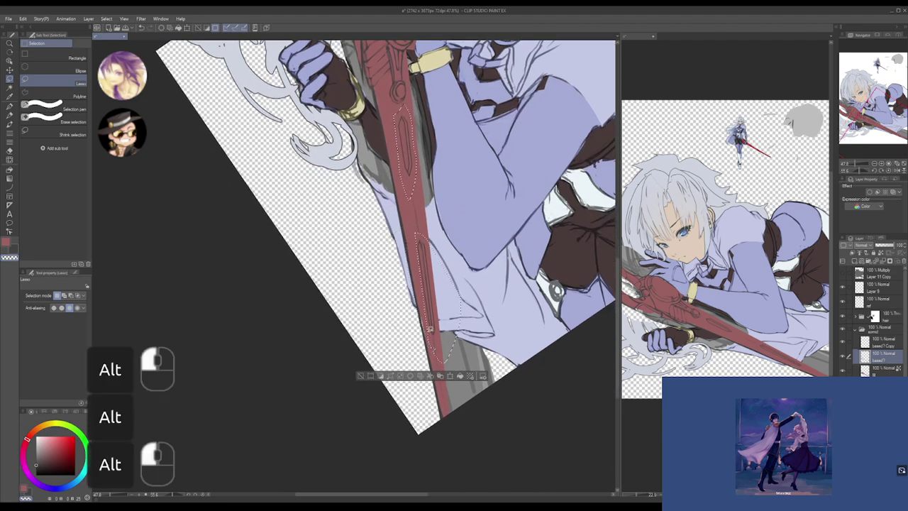
pyautogui.hotkey('ctrl', 'z')
pyautogui.moveTo(427, 230)
pyautogui.mouseDown()
pyautogui.moveTo(467, 250)
pyautogui.moveTo(468, 366)
pyautogui.moveTo(446, 349)
pyautogui.mouseUp()
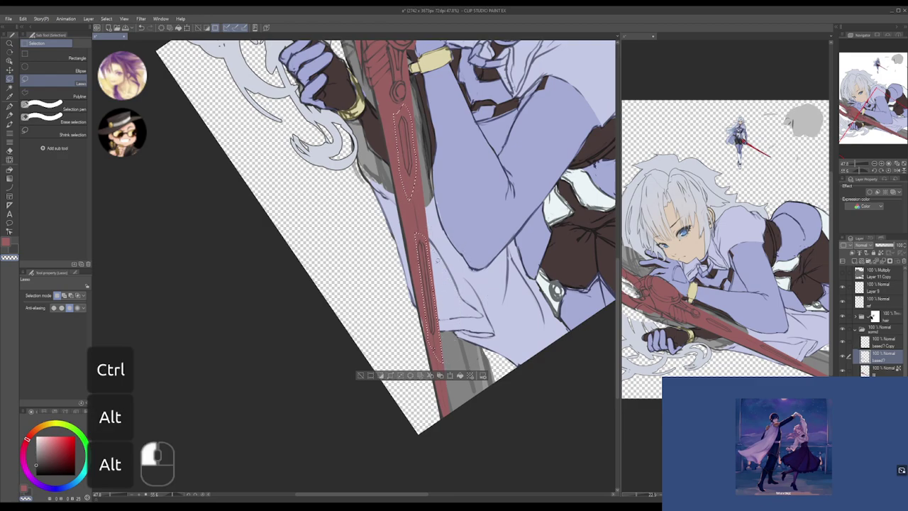
pyautogui.hotkey('ctrl', 'z')
pyautogui.hotkey('ctrl', 't')
pyautogui.press('alt')
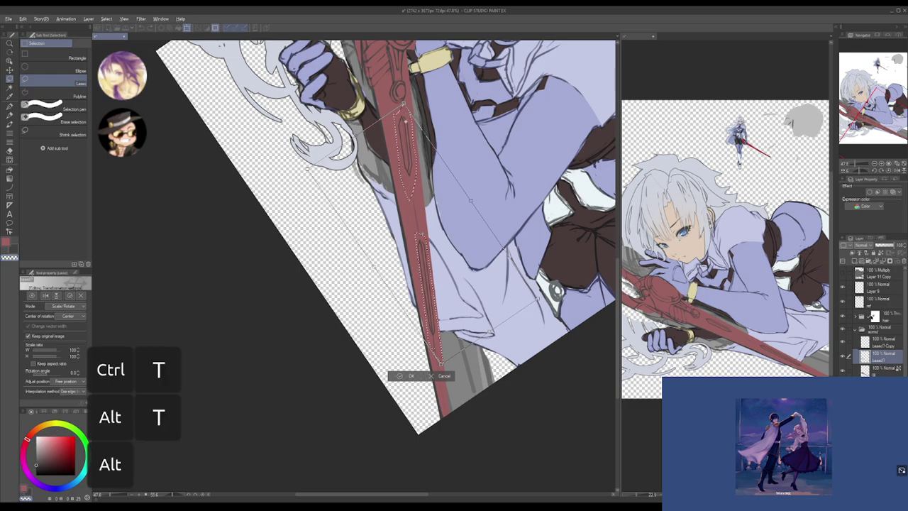
pyautogui.press('Escape')
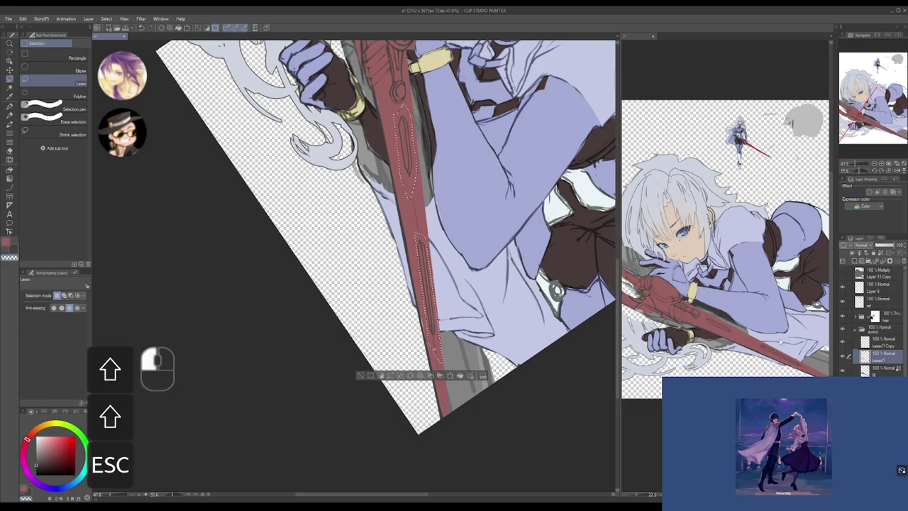
# - Select the original and mirrored groove outline layers and merge them into one layer
pyautogui.click(871, 356)
pyautogui.keyDown('shift'); pyautogui.click(865, 341); pyautogui.keyUp('shift')
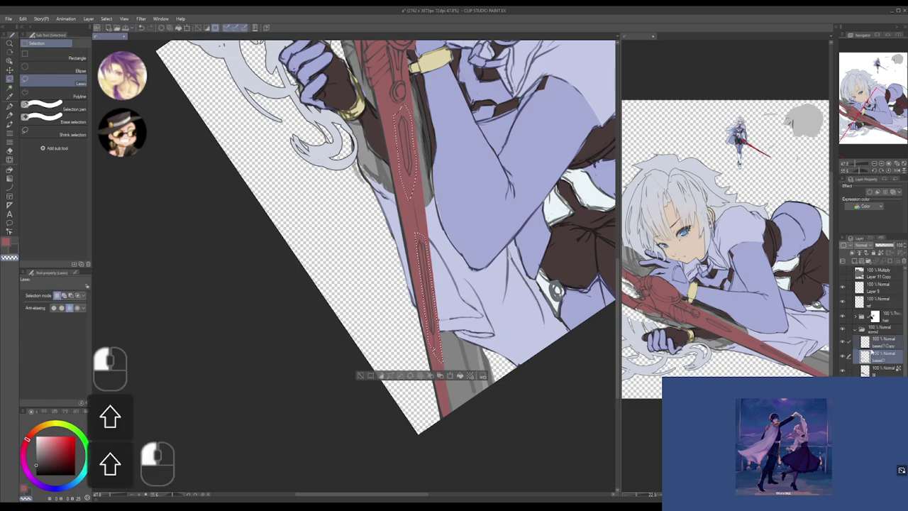
pyautogui.rightClick(886, 365)
pyautogui.click(875, 338)
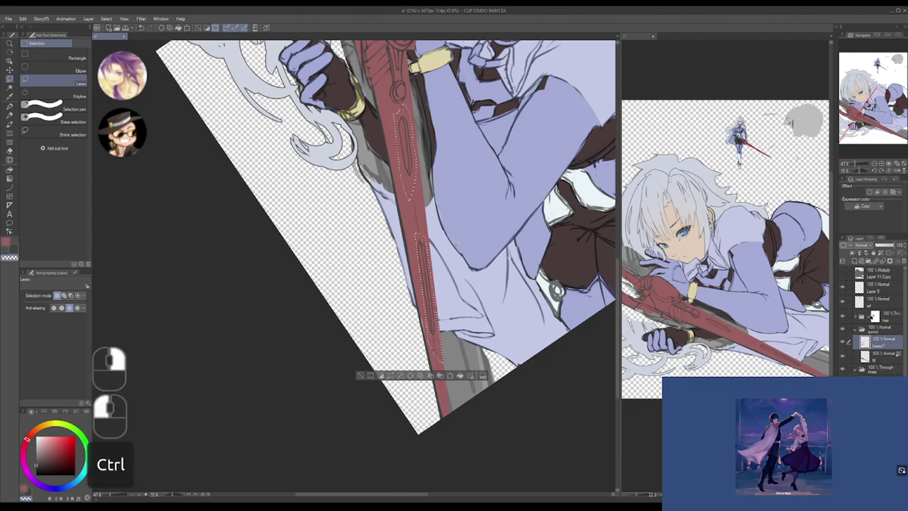
# - Scale both selected grooves up to about 122% from the upper groove's top tip, without keeping the original image
pyautogui.hotkey('ctrl', 't')
pyautogui.press('alt')
pyautogui.press('alt')
pyautogui.keyDown('alt'); pyautogui.click(403, 117); pyautogui.keyUp('alt')
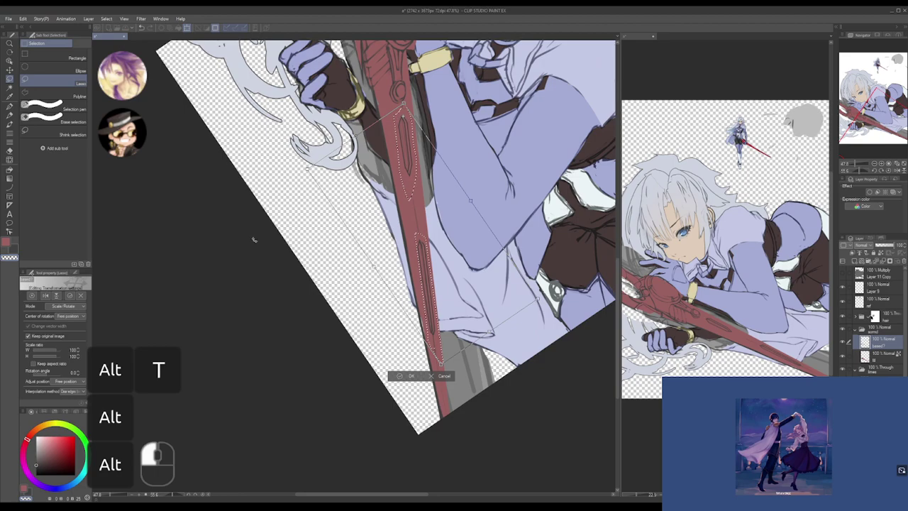
pyautogui.click(33, 337)
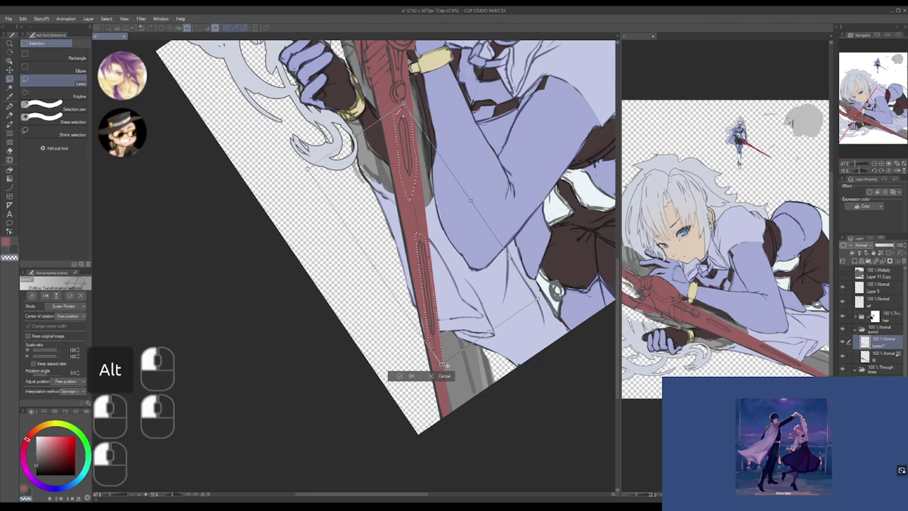
pyautogui.moveTo(442, 364); pyautogui.dragTo(446, 401)
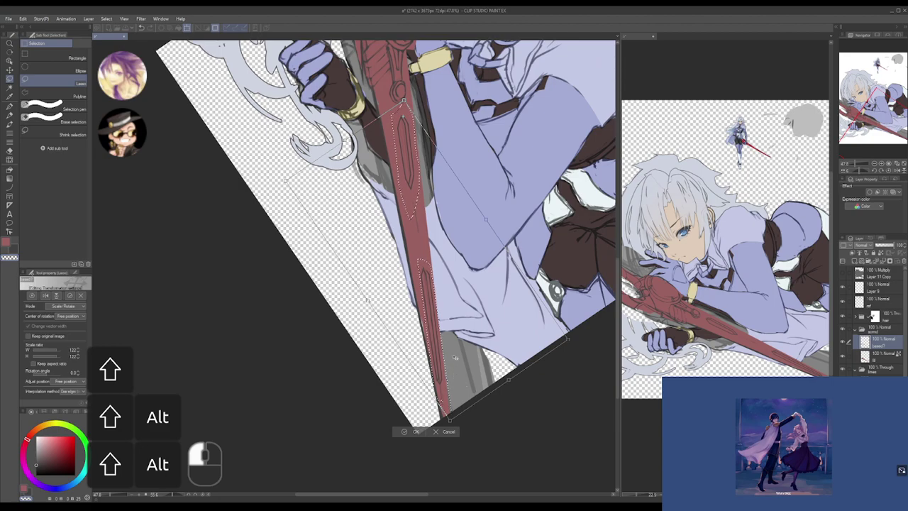
pyautogui.press('Return')
pyautogui.moveTo(416, 240)
pyautogui.keyDown('alt'); pyautogui.mouseDown()
pyautogui.moveTo(387, 285)
pyautogui.moveTo(405, 355)
pyautogui.moveTo(481, 427)
pyautogui.moveTo(456, 323)
pyautogui.mouseUp(); pyautogui.keyUp('alt')
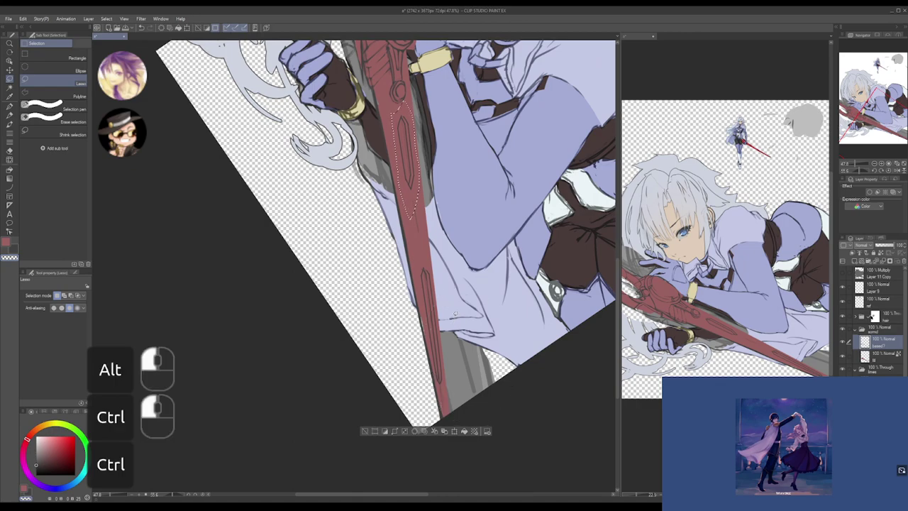
pyautogui.hotkey('ctrl', 't')
pyautogui.press('Escape')
pyautogui.press('Escape')
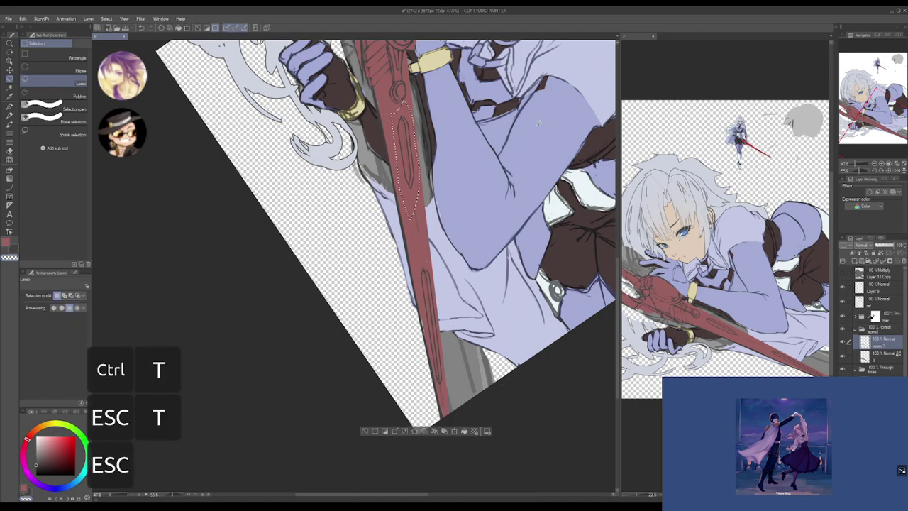
# - Lasso the upper groove outline and enlarge it in a transform pivoting on its top tip
pyautogui.click(406, 201)
pyautogui.moveTo(407, 117)
pyautogui.mouseDown()
pyautogui.moveTo(395, 145)
pyautogui.moveTo(413, 193)
pyautogui.moveTo(428, 155)
pyautogui.moveTo(402, 110)
pyautogui.mouseUp()
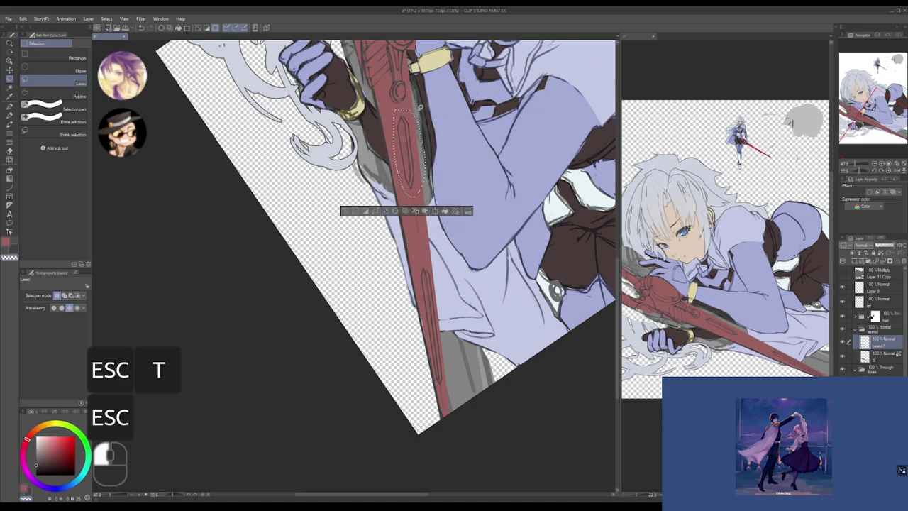
pyautogui.hotkey('ctrl', 't')
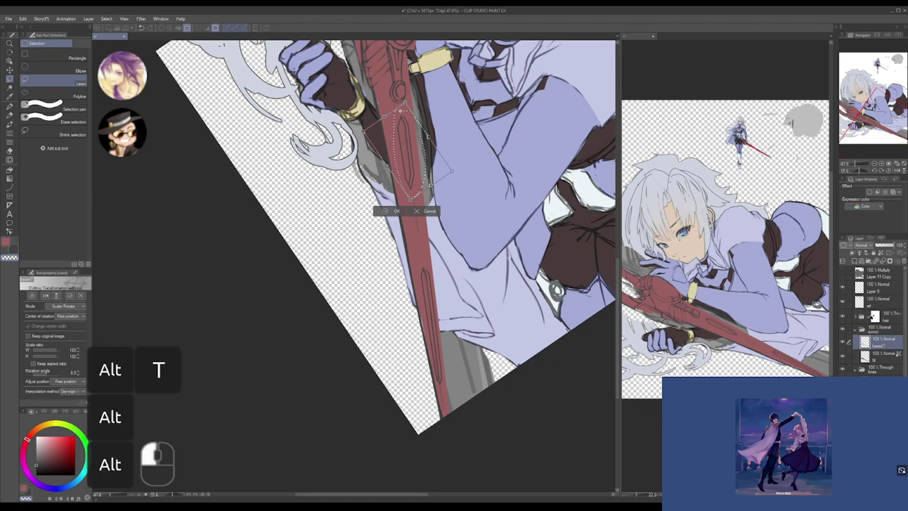
pyautogui.keyDown('ctrl'); pyautogui.click(423, 188); pyautogui.keyUp('ctrl')
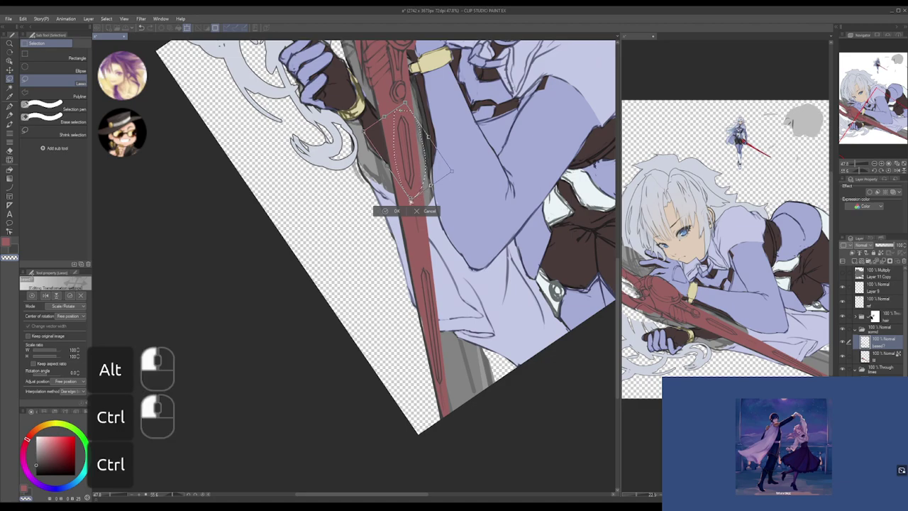
pyautogui.press('shift')
pyautogui.moveTo(410, 200); pyautogui.dragTo(451, 223)
pyautogui.moveTo(431, 140); pyautogui.dragTo(426, 150)
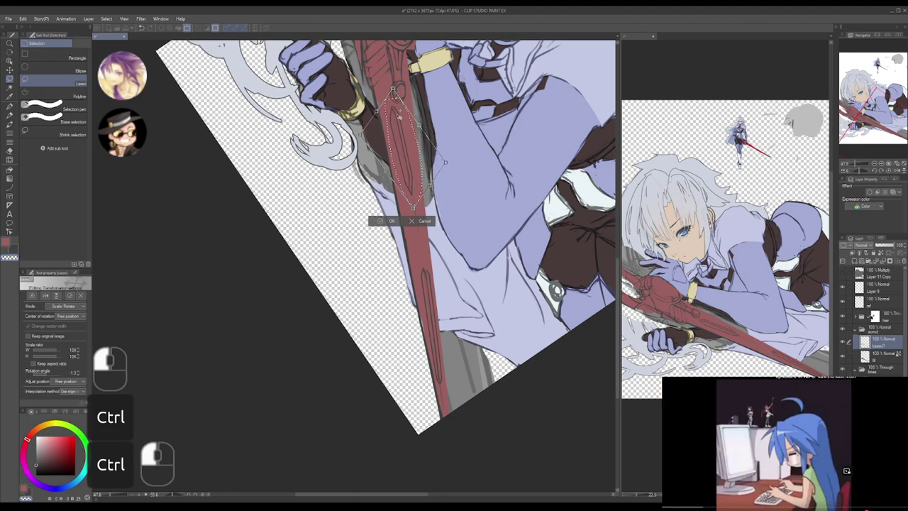
# - Adjust the upper groove's rotation, position and size until it follows the blade's direction, and apply the transform
pyautogui.moveTo(419, 127); pyautogui.dragTo(420, 126)
pyautogui.moveTo(420, 163); pyautogui.dragTo(429, 173)
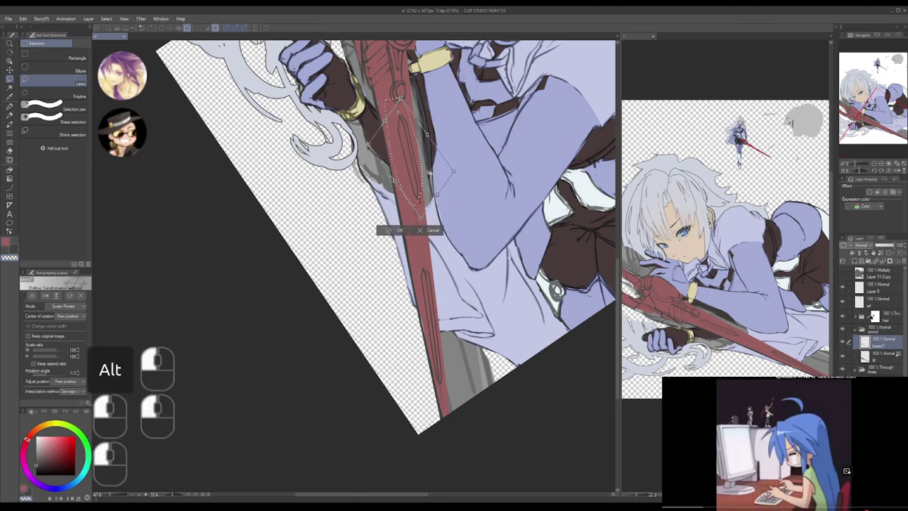
pyautogui.moveTo(478, 119); pyautogui.dragTo(476, 127)
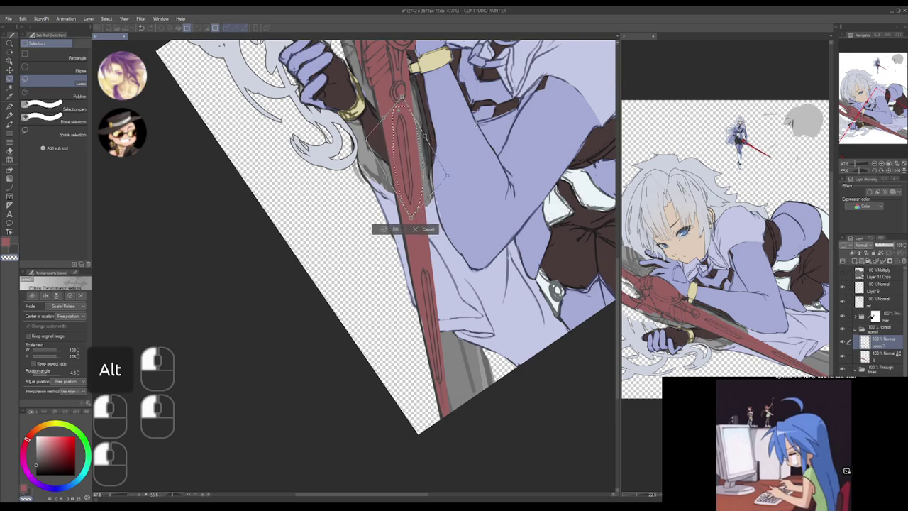
pyautogui.moveTo(425, 154); pyautogui.dragTo(418, 162)
pyautogui.press('ctrl')
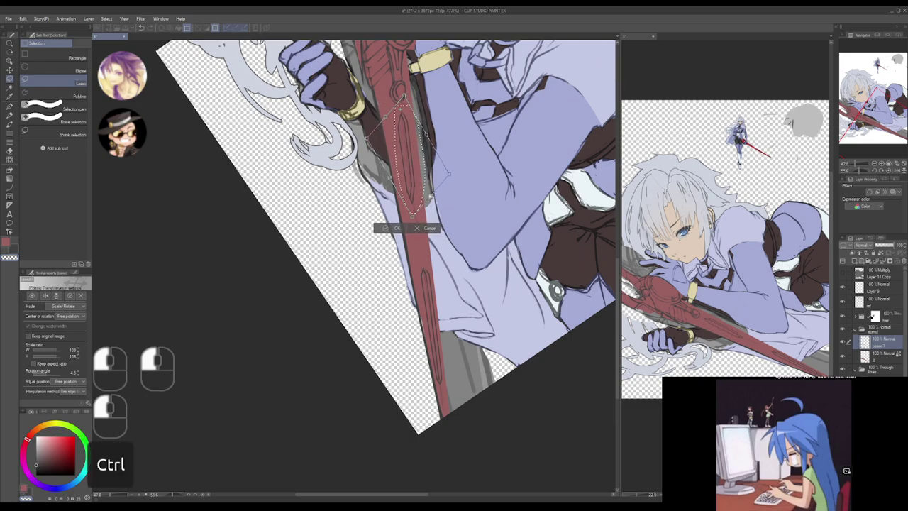
pyautogui.moveTo(431, 196); pyautogui.dragTo(432, 191)
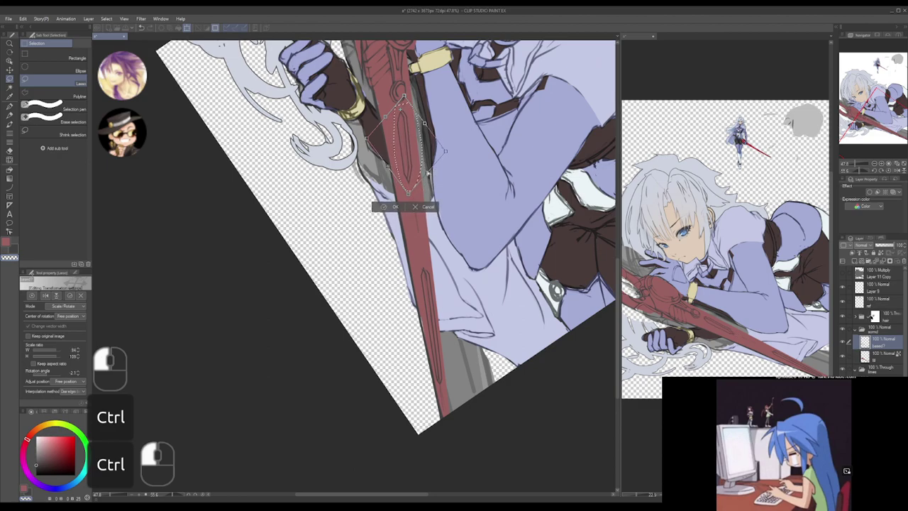
pyautogui.moveTo(435, 190); pyautogui.dragTo(435, 193)
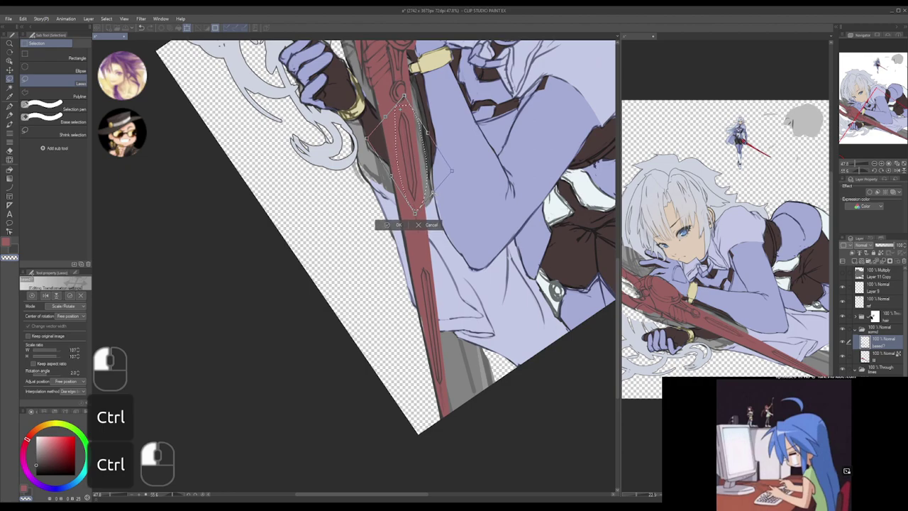
pyautogui.press('Return')
# - Lasso the lower groove outline, rotate and lengthen it from its top tip along the blade, apply the transform and deselect
pyautogui.moveTo(419, 289)
pyautogui.mouseDown()
pyautogui.moveTo(410, 185)
pyautogui.moveTo(451, 271)
pyautogui.moveTo(433, 313)
pyautogui.mouseUp()
pyautogui.hotkey('ctrl', 'd')
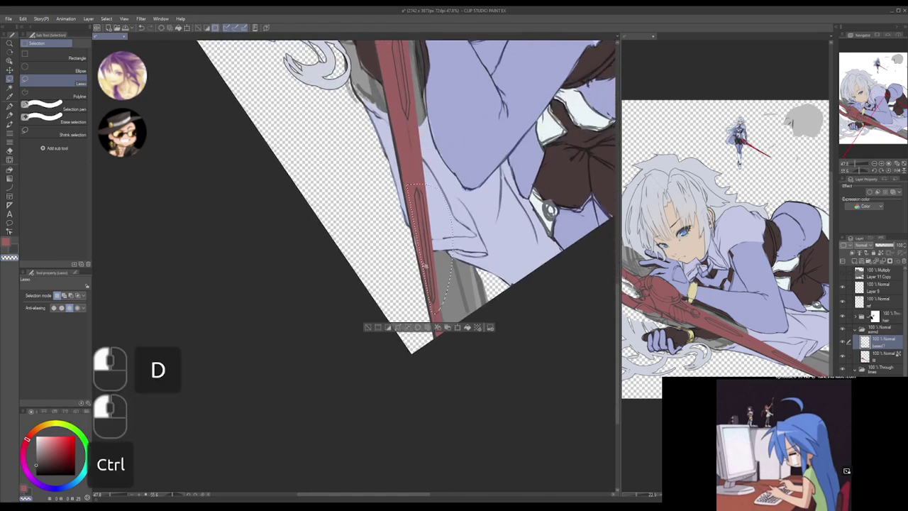
pyautogui.hotkey('ctrl', 't')
pyautogui.keyDown('alt'); pyautogui.click(418, 191); pyautogui.keyUp('alt')
pyautogui.moveTo(535, 169); pyautogui.dragTo(530, 163)
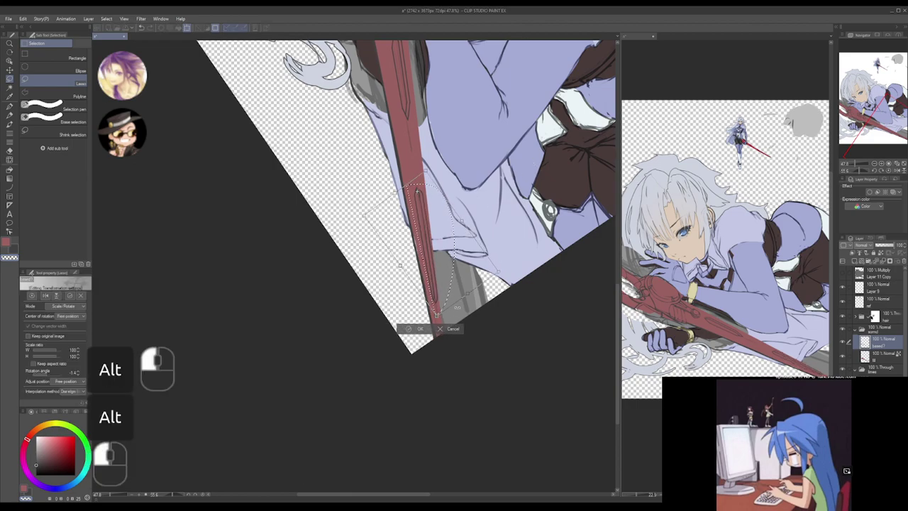
pyautogui.press('ctrl')
pyautogui.moveTo(468, 296); pyautogui.dragTo(458, 271)
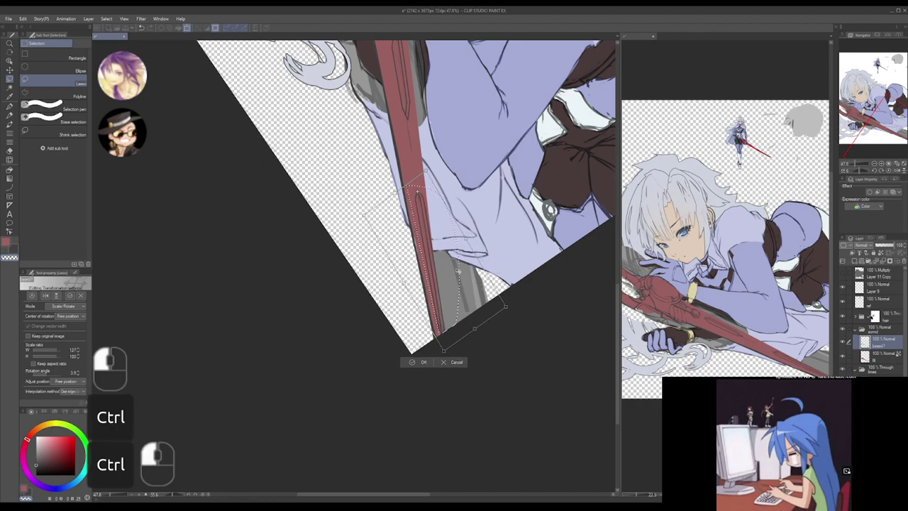
pyautogui.press('Return')
pyautogui.hotkey('ctrl', 'd')
# - Touch up the blade's edge line below the guard, beside the yellow glove cuff, with the G-pen
pyautogui.moveTo(422, 87); pyautogui.dragTo(429, 211)
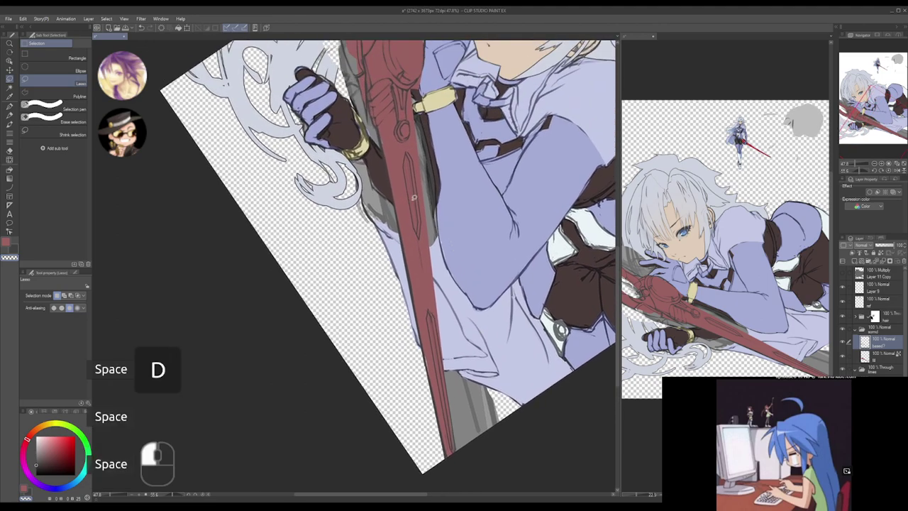
pyautogui.press('p')
pyautogui.press('p')
pyautogui.moveTo(422, 173); pyautogui.dragTo(419, 213)
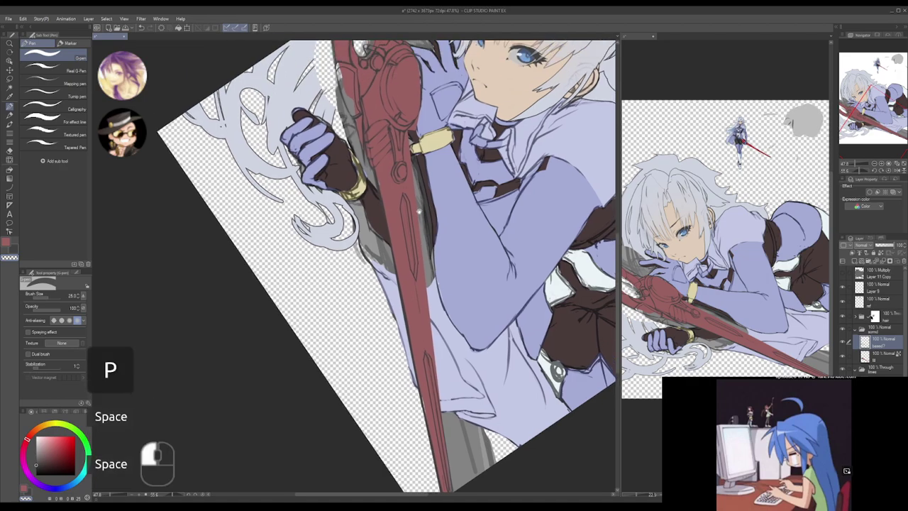
pyautogui.moveTo(418, 182)
pyautogui.mouseDown()
pyautogui.moveTo(427, 176)
pyautogui.moveTo(410, 184)
pyautogui.mouseUp()
pyautogui.keyDown('alt'); pyautogui.click(409, 181); pyautogui.keyUp('alt')
pyautogui.moveTo(396, 152); pyautogui.dragTo(420, 219)
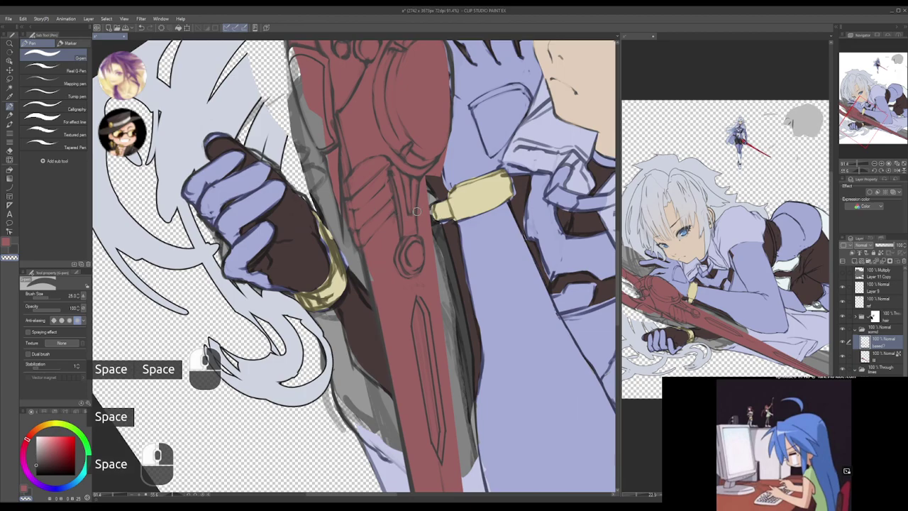
pyautogui.press('c')
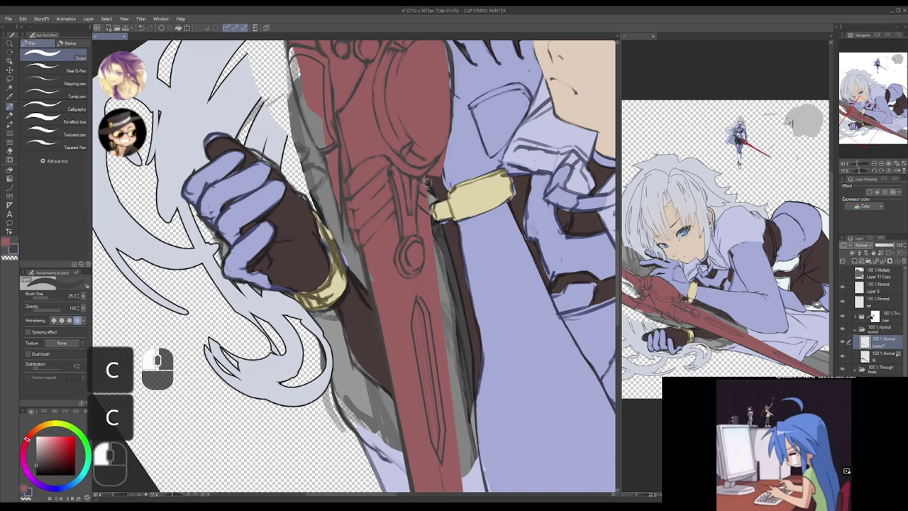
pyautogui.moveTo(428, 175); pyautogui.dragTo(423, 141)
pyautogui.press('space')
pyautogui.click(425, 177)
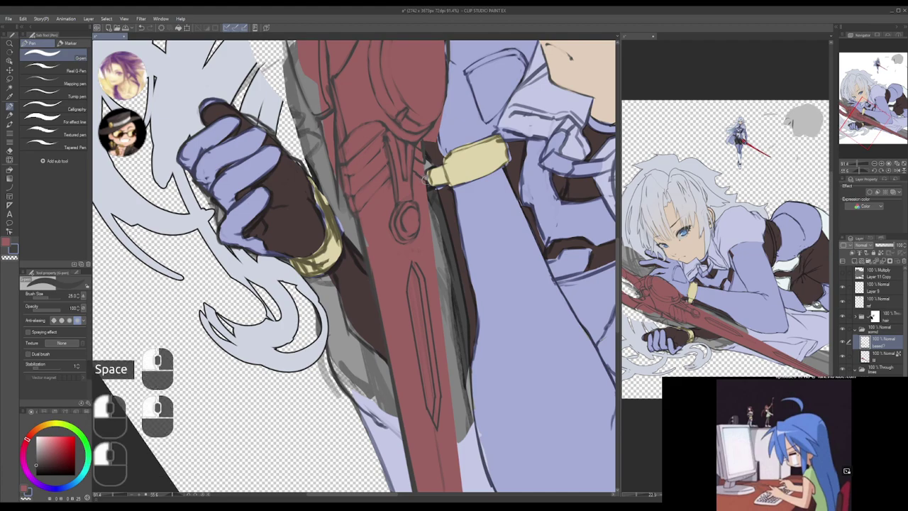
pyautogui.press('space')
pyautogui.moveTo(432, 221); pyautogui.dragTo(431, 183)
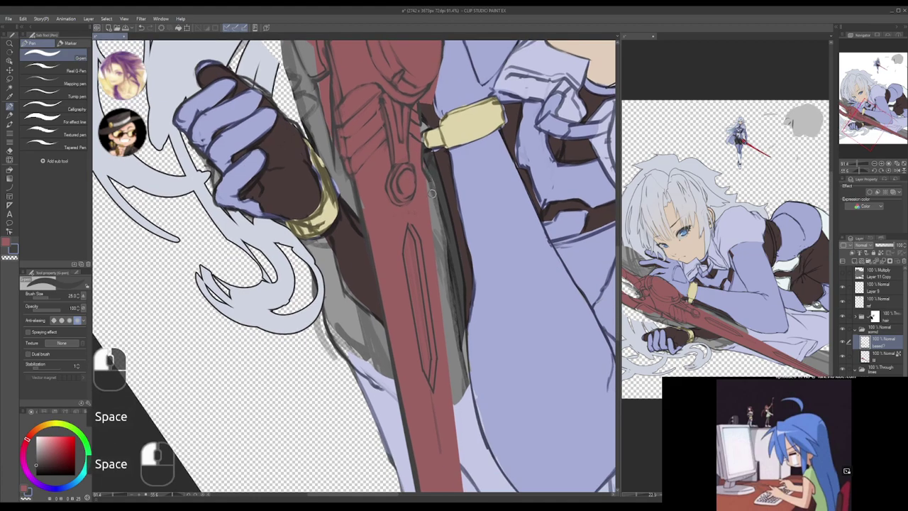
# - Draw a long outline with the Curve tool along the blade's sleeve-side edge, extending it past the tip beyond the canvas
pyautogui.press('u')
pyautogui.press('u')
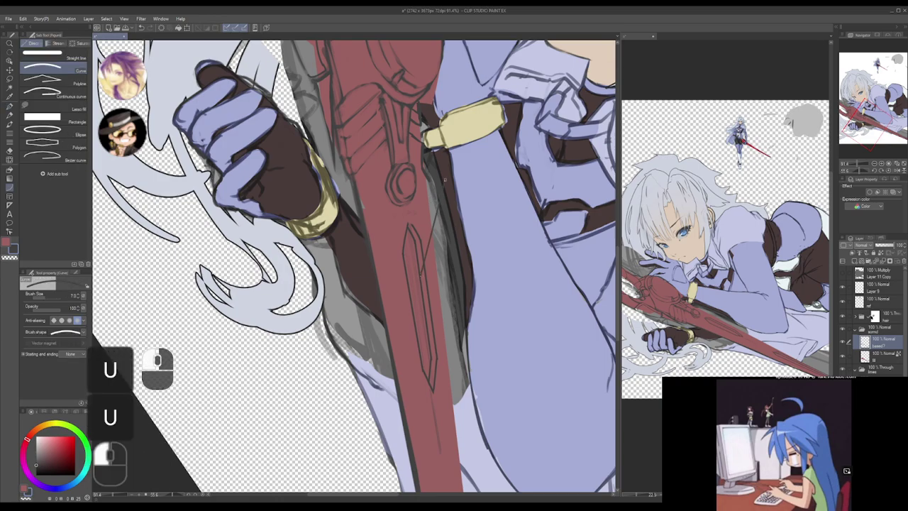
pyautogui.hotkey('ctrl', 'z')
pyautogui.moveTo(463, 230); pyautogui.dragTo(440, 228)
pyautogui.moveTo(461, 228)
pyautogui.mouseDown()
pyautogui.moveTo(421, 98)
pyautogui.moveTo(438, 287)
pyautogui.mouseUp()
pyautogui.hotkey('alt', 'space')
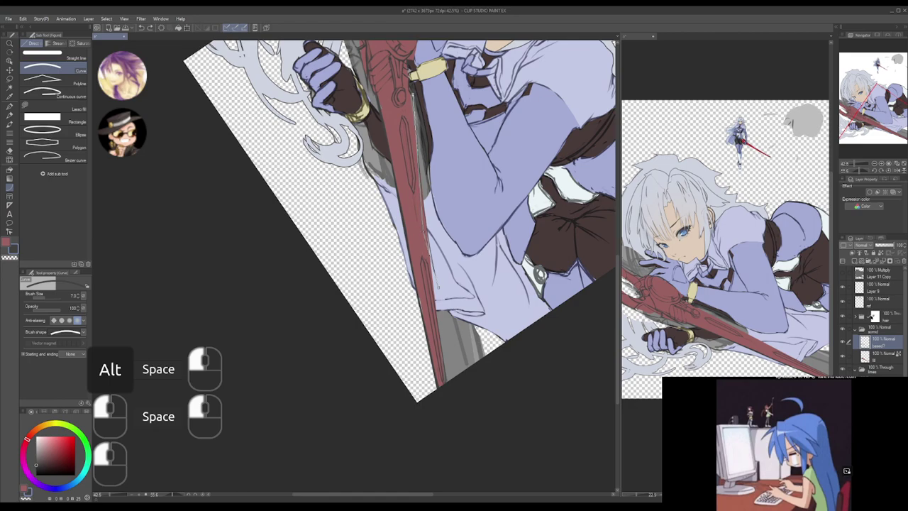
pyautogui.click(424, 226)
pyautogui.moveTo(425, 225); pyautogui.dragTo(431, 352)
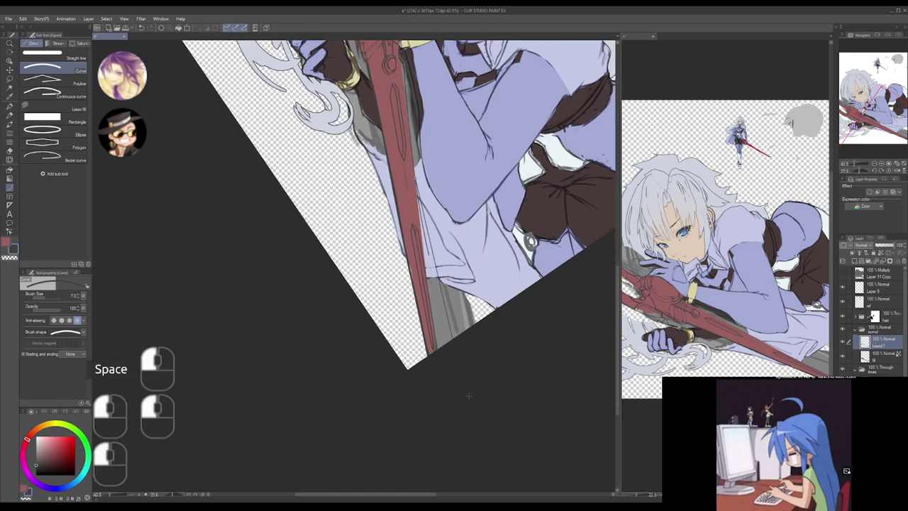
pyautogui.moveTo(468, 405); pyautogui.dragTo(469, 407)
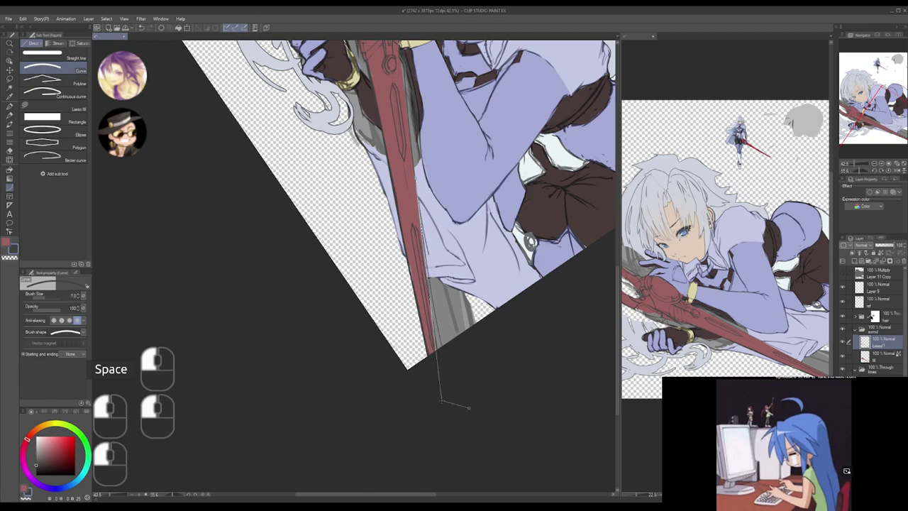
pyautogui.click(441, 404)
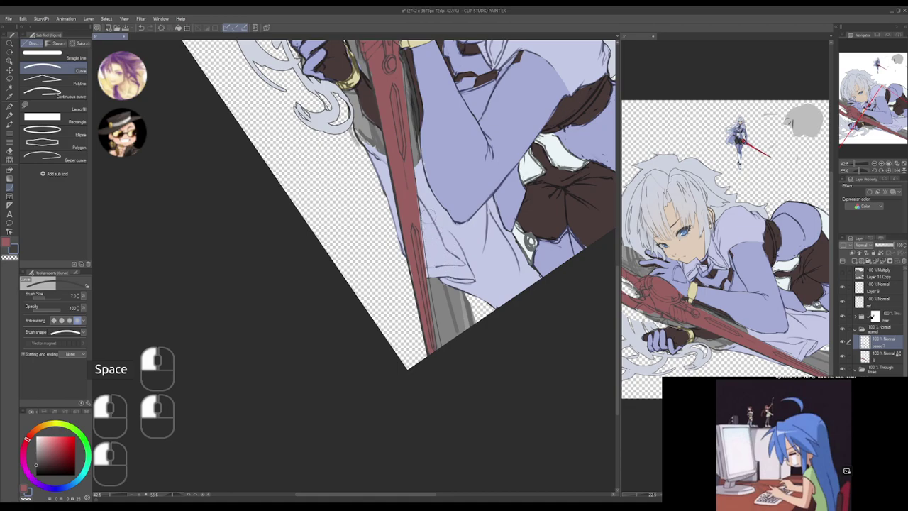
pyautogui.moveTo(422, 273); pyautogui.dragTo(432, 217)
pyautogui.keyDown('alt'); pyautogui.click(426, 194); pyautogui.keyUp('alt')
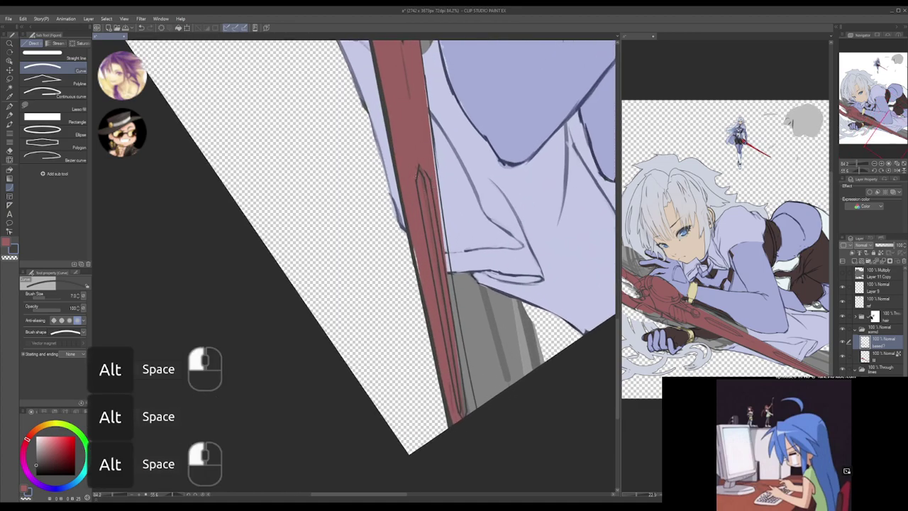
pyautogui.press('p')
pyautogui.click(419, 164)
pyautogui.moveTo(450, 256); pyautogui.dragTo(440, 298)
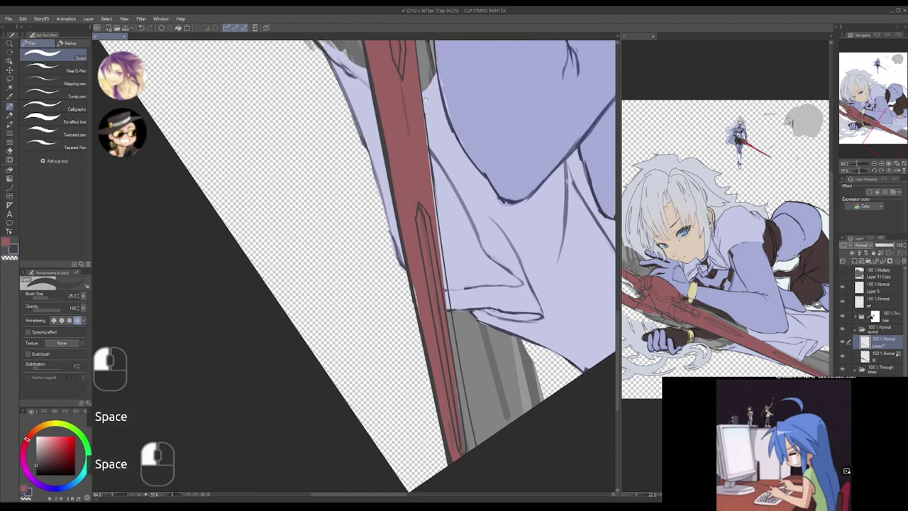
pyautogui.moveTo(429, 222); pyautogui.dragTo(415, 98)
pyautogui.moveTo(452, 258); pyautogui.dragTo(462, 325)
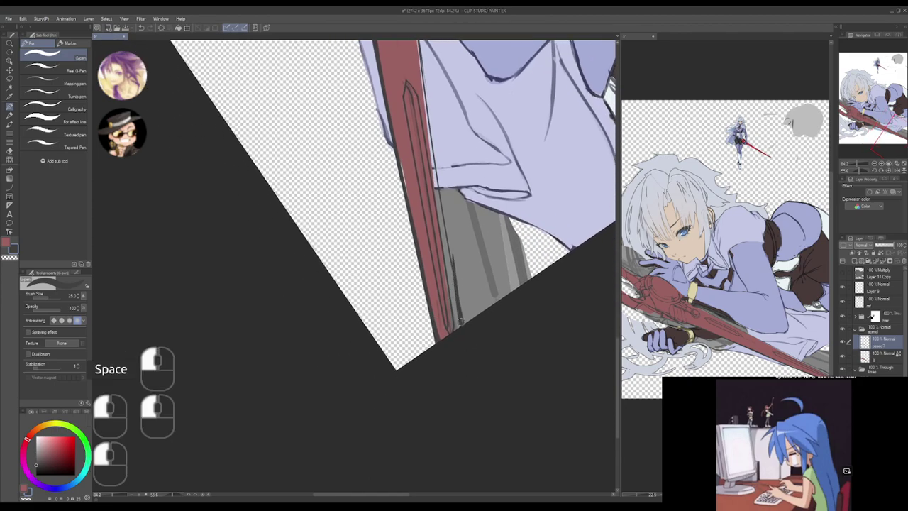
pyautogui.hotkey('ctrl', 'z')
pyautogui.hotkey('ctrl', 'z')
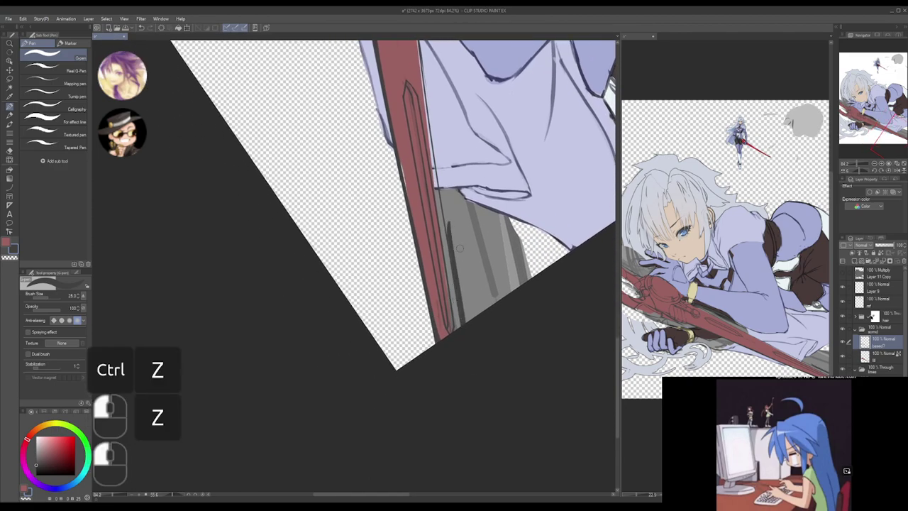
# - Trim the outer side of the new edge line near the blade's tip with transparent pen strokes, undoing the unsatisfactory passes
pyautogui.press('c')
pyautogui.moveTo(450, 228); pyautogui.dragTo(465, 325)
pyautogui.moveTo(448, 206); pyautogui.dragTo(465, 327)
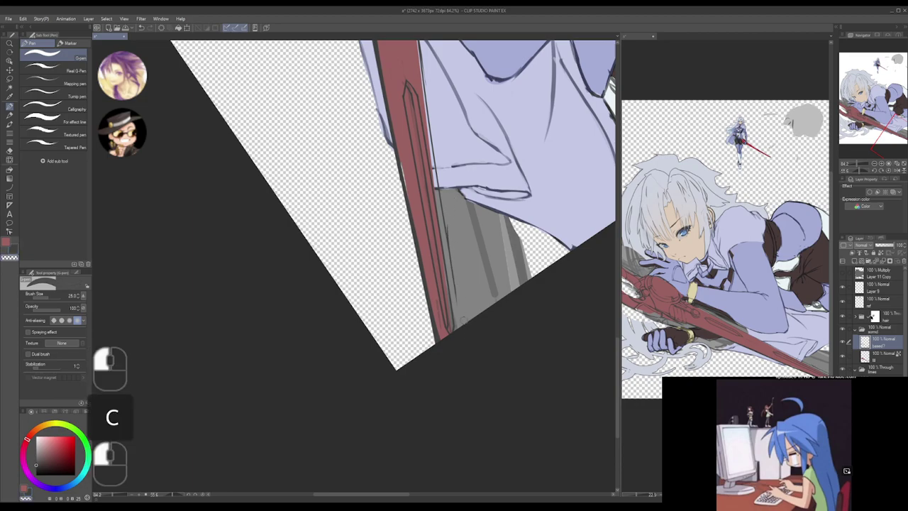
pyautogui.hotkey('ctrl', 'z')
pyautogui.hotkey('ctrl', 'z')
pyautogui.moveTo(449, 200)
pyautogui.mouseDown()
pyautogui.moveTo(474, 341)
pyautogui.moveTo(467, 324)
pyautogui.mouseUp()
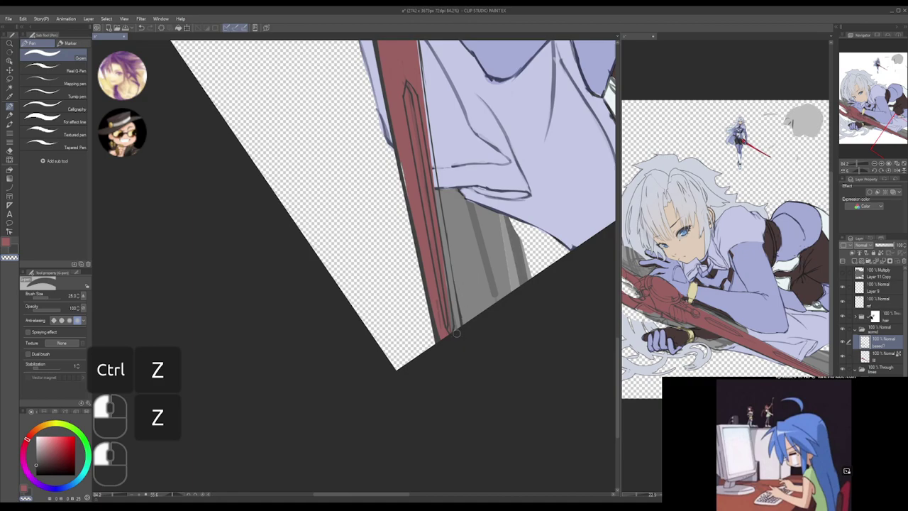
pyautogui.press('space')
pyautogui.moveTo(419, 257); pyautogui.dragTo(425, 336)
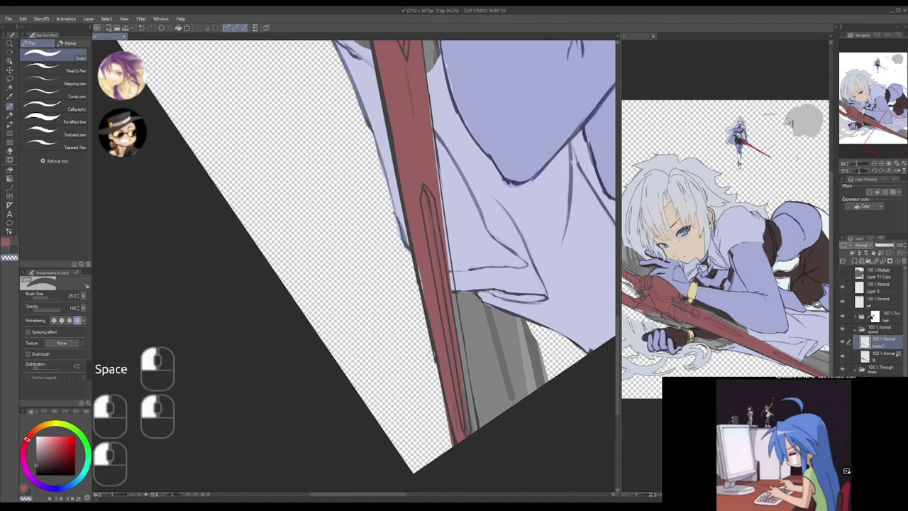
# - Clean the outer side of the opposite blade outline near the tip with a straight transparent pen stroke
pyautogui.click(437, 365)
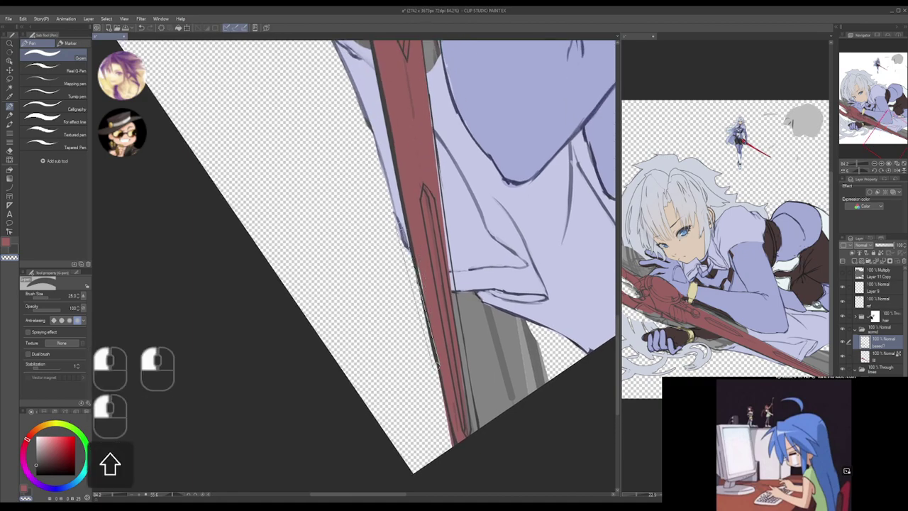
pyautogui.hotkey('ctrl', 'z')
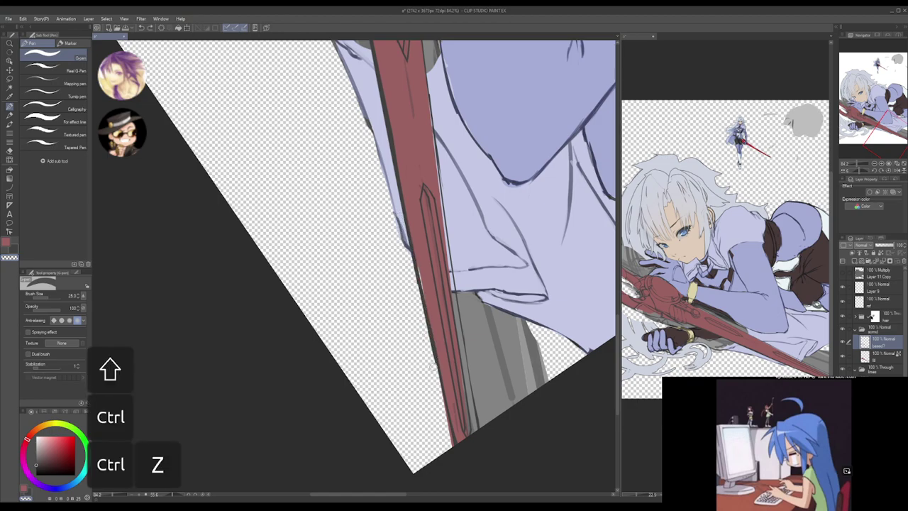
pyautogui.click(434, 365)
pyautogui.keyDown('shift'); pyautogui.click(395, 200); pyautogui.keyUp('shift')
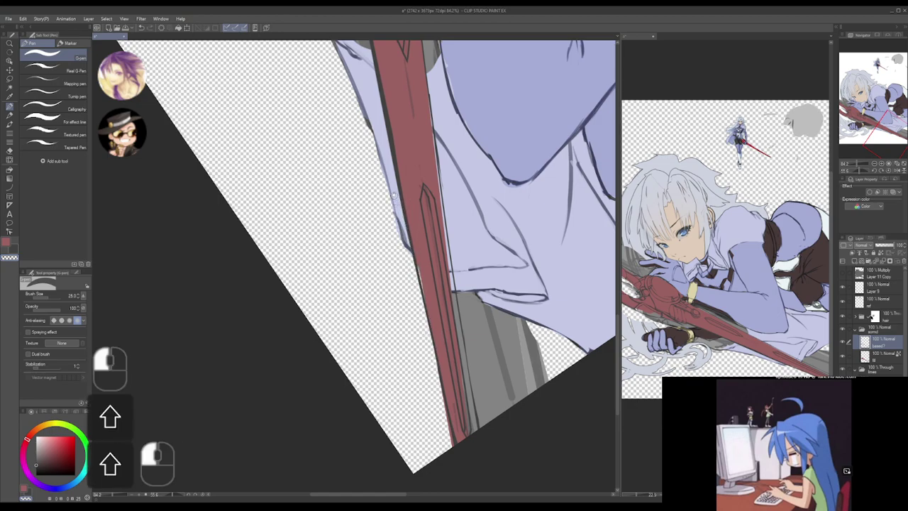
pyautogui.moveTo(409, 222); pyautogui.dragTo(424, 343)
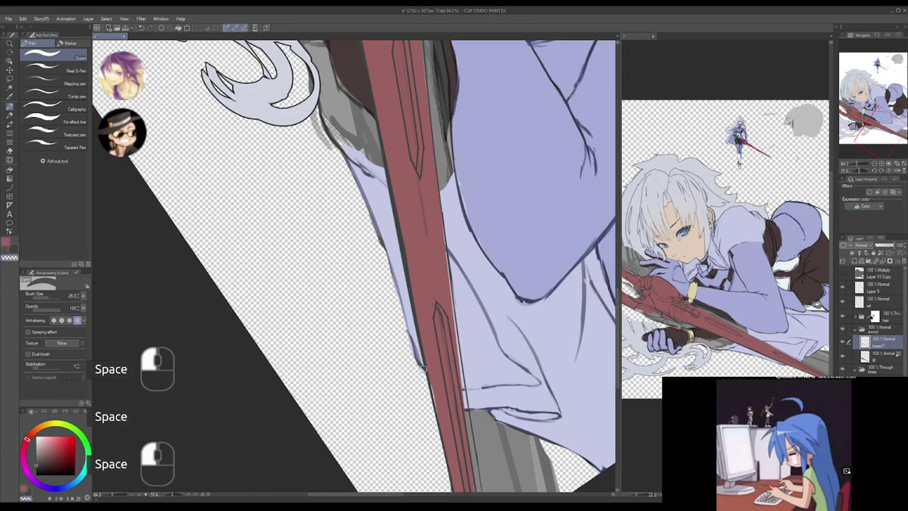
# - Continue the straight transparent cleanup along the middle of that blade outline, redoing the stroke after an undo
pyautogui.click(424, 369)
pyautogui.keyDown('shift'); pyautogui.click(384, 188); pyautogui.keyUp('shift')
pyautogui.hotkey('ctrl', 'z')
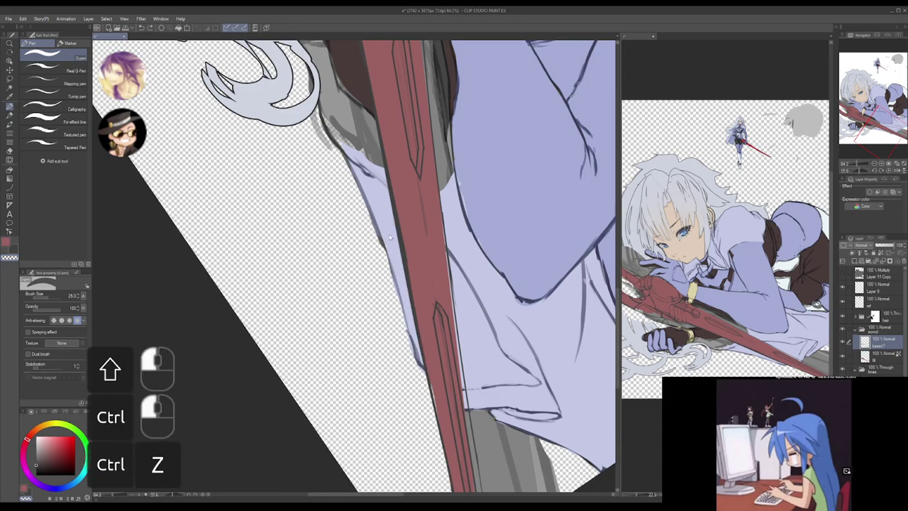
pyautogui.hotkey('shift', 'z')
pyautogui.keyDown('shift'); pyautogui.click(384, 174); pyautogui.keyUp('shift')
pyautogui.moveTo(384, 174); pyautogui.dragTo(392, 254)
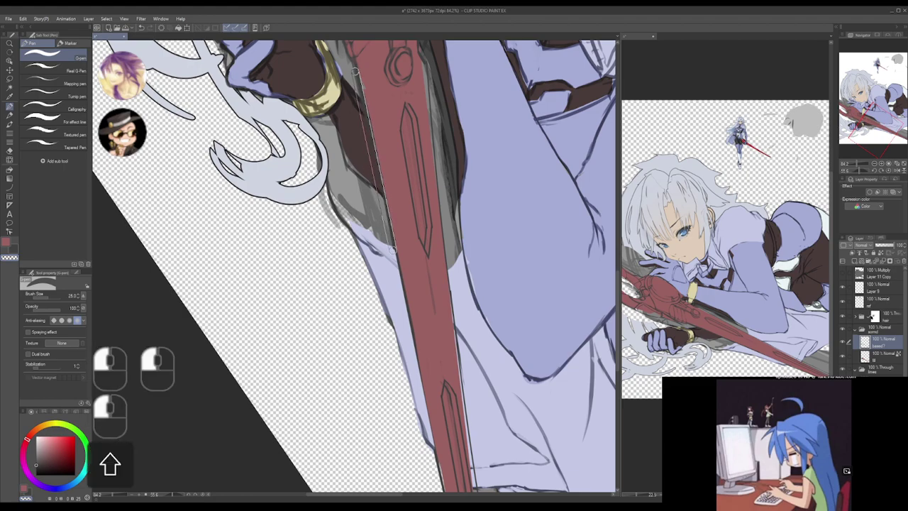
# - Finish the straight outline cleanup along the upper blade beside the dark sleeve, and save the illustration
pyautogui.keyDown('shift'); pyautogui.click(350, 122); pyautogui.keyUp('shift')
pyautogui.moveTo(350, 122); pyautogui.dragTo(375, 218)
pyautogui.moveTo(369, 142); pyautogui.dragTo(370, 183)
pyautogui.keyDown('alt'); pyautogui.click(407, 172); pyautogui.keyUp('alt')
pyautogui.moveTo(441, 300); pyautogui.dragTo(428, 256)
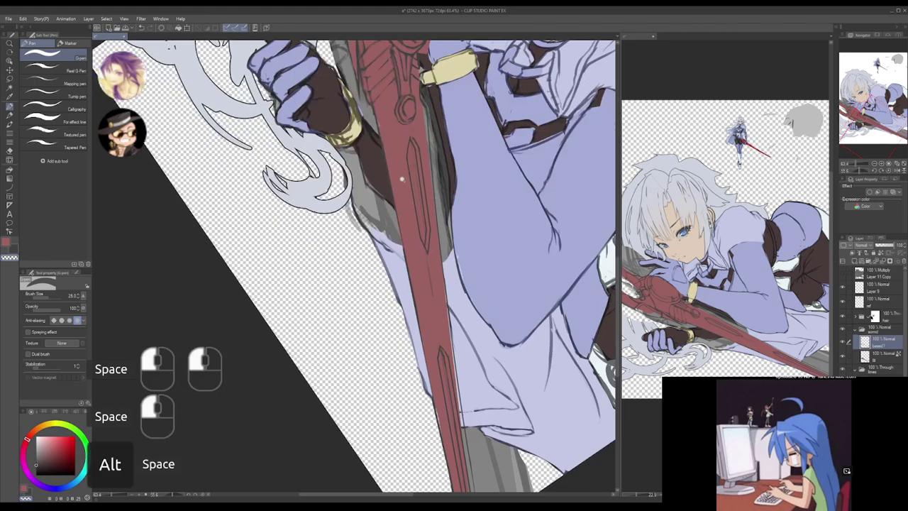
pyautogui.moveTo(402, 179); pyautogui.dragTo(406, 140)
pyautogui.hotkey('ctrl', 's')
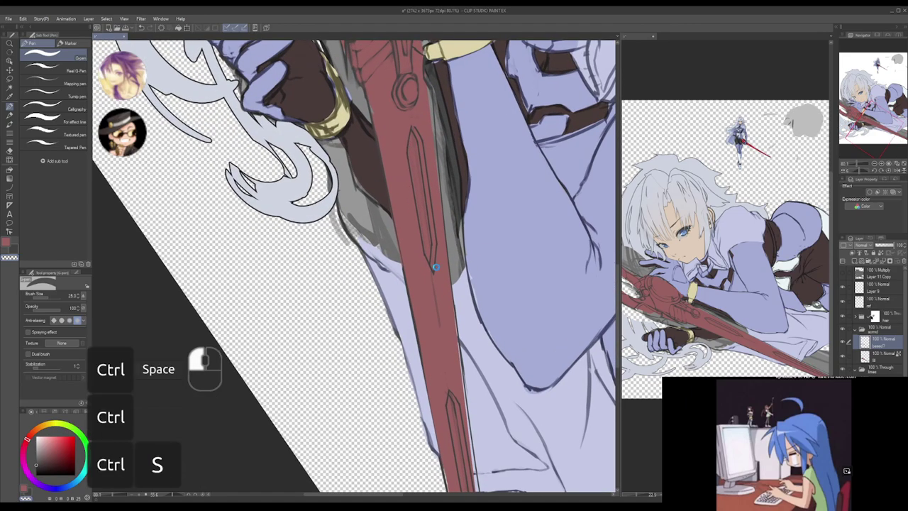
# - On the sword's fill layer, lasso an area around the hilt and blade, subtracting the excess from the selection
pyautogui.moveTo(489, 296); pyautogui.dragTo(504, 328)
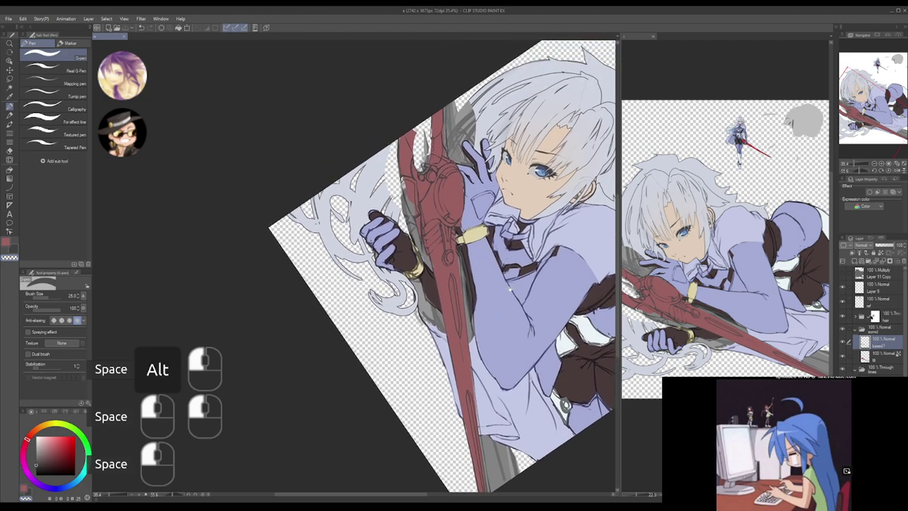
pyautogui.moveTo(506, 289); pyautogui.dragTo(491, 278)
pyautogui.click(864, 357)
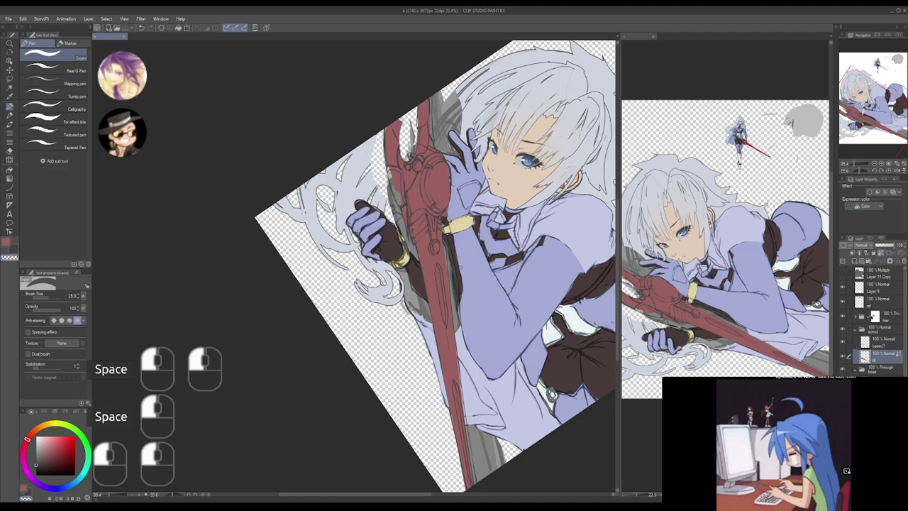
pyautogui.moveTo(461, 375); pyautogui.dragTo(444, 359)
pyautogui.press('m')
pyautogui.press('m')
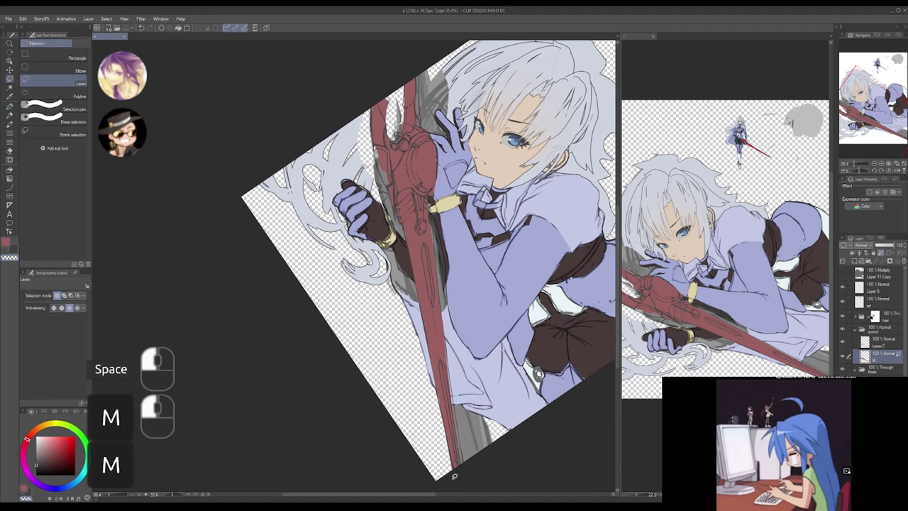
pyautogui.moveTo(466, 486)
pyautogui.mouseDown()
pyautogui.moveTo(471, 413)
pyautogui.moveTo(462, 355)
pyautogui.mouseUp()
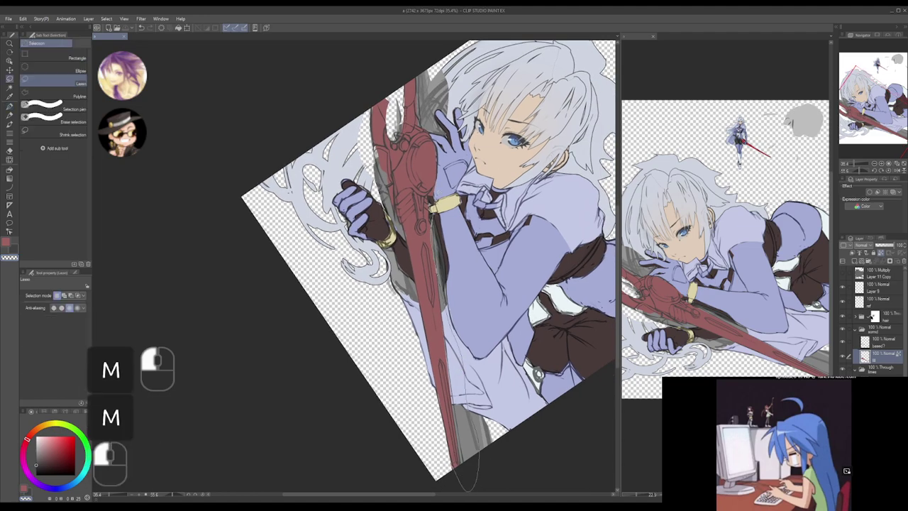
pyautogui.moveTo(355, 241); pyautogui.dragTo(358, 256)
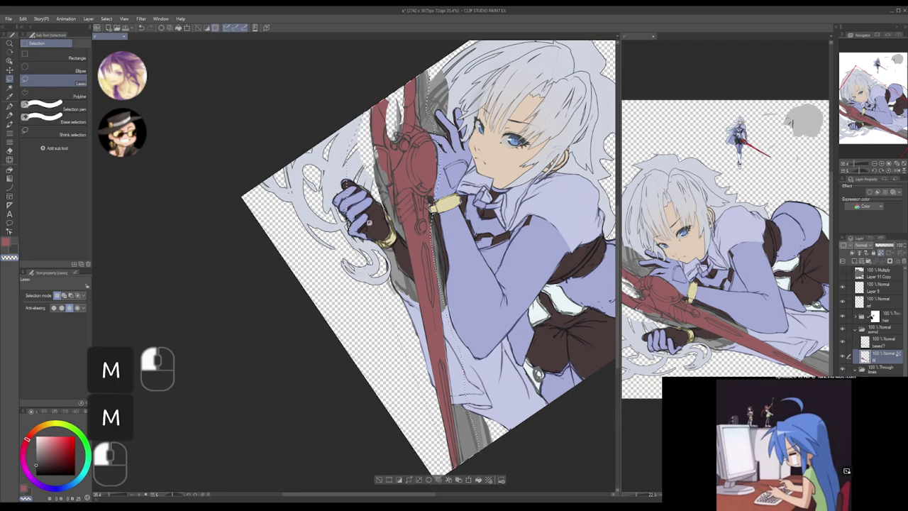
pyautogui.press('alt')
pyautogui.moveTo(419, 408)
pyautogui.mouseDown()
pyautogui.moveTo(420, 308)
pyautogui.moveTo(346, 213)
pyautogui.moveTo(358, 263)
pyautogui.mouseUp()
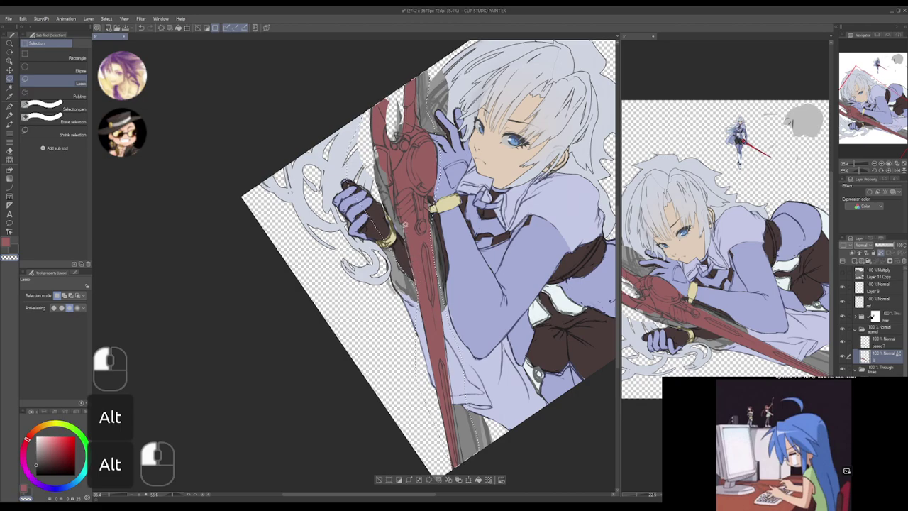
pyautogui.moveTo(371, 216); pyautogui.dragTo(362, 223)
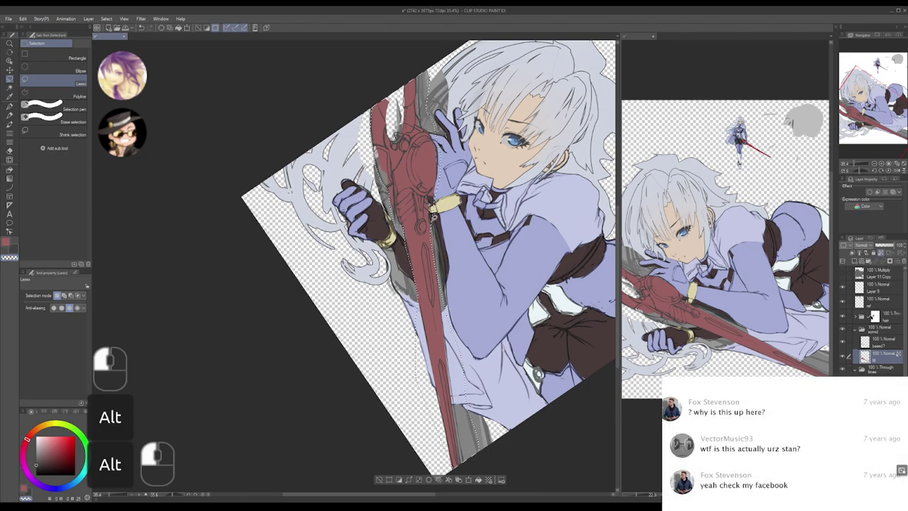
# - Fill the selected sword area with flat red and clear the selection
pyautogui.press('g')
pyautogui.press('x')
pyautogui.press('x')
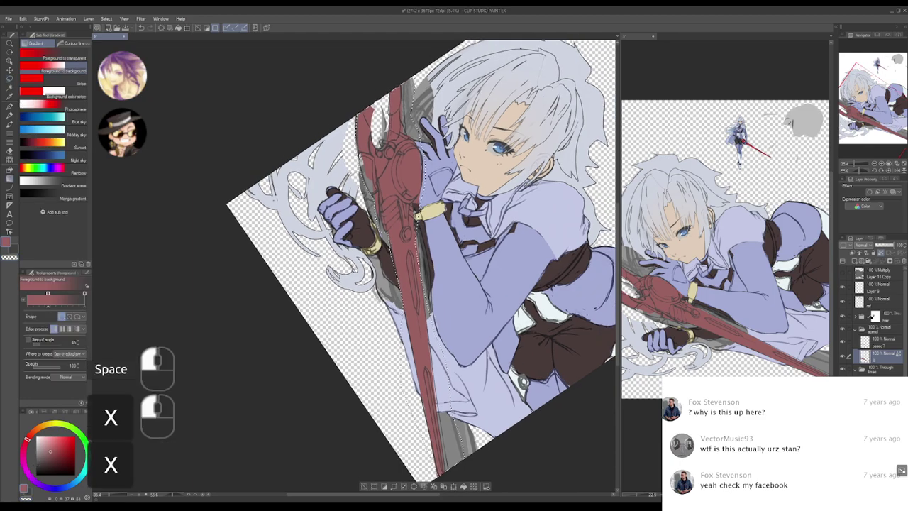
pyautogui.moveTo(416, 215); pyautogui.dragTo(419, 268)
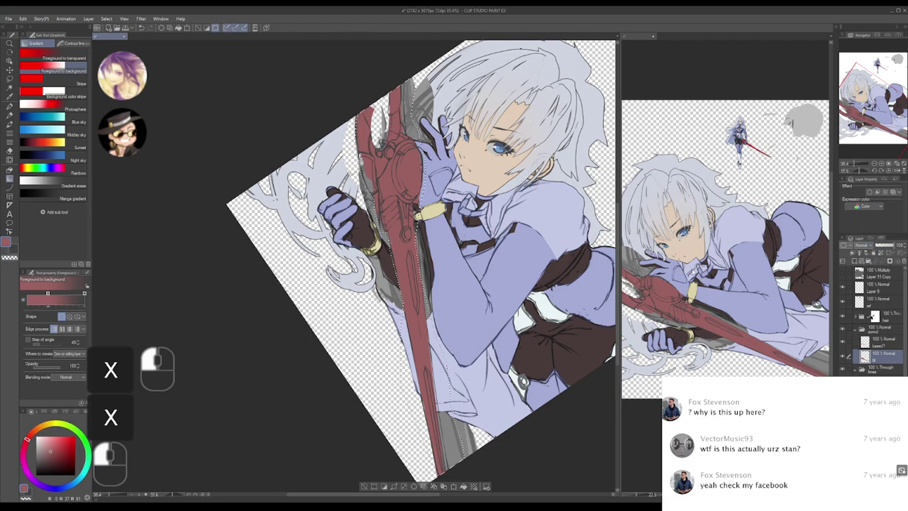
pyautogui.click(463, 486)
pyautogui.press('space')
pyautogui.moveTo(455, 218); pyautogui.dragTo(486, 250)
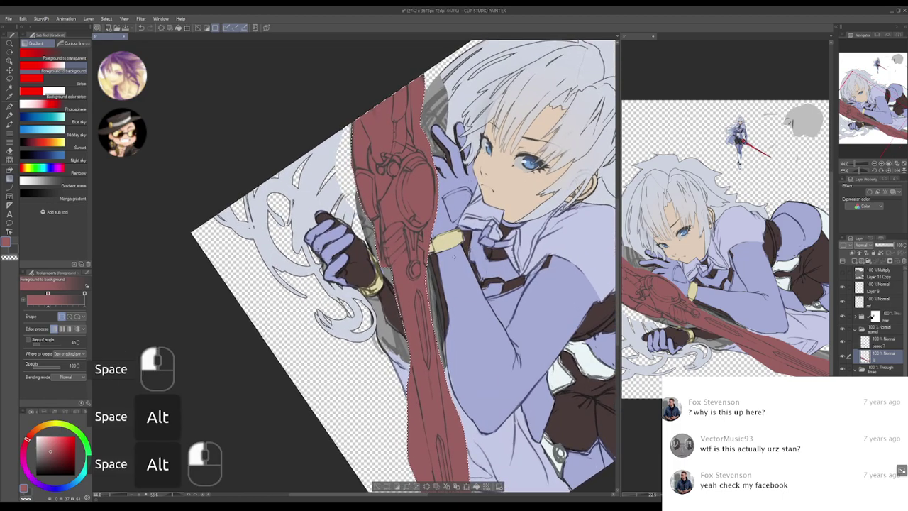
pyautogui.hotkey('ctrl', 'd')
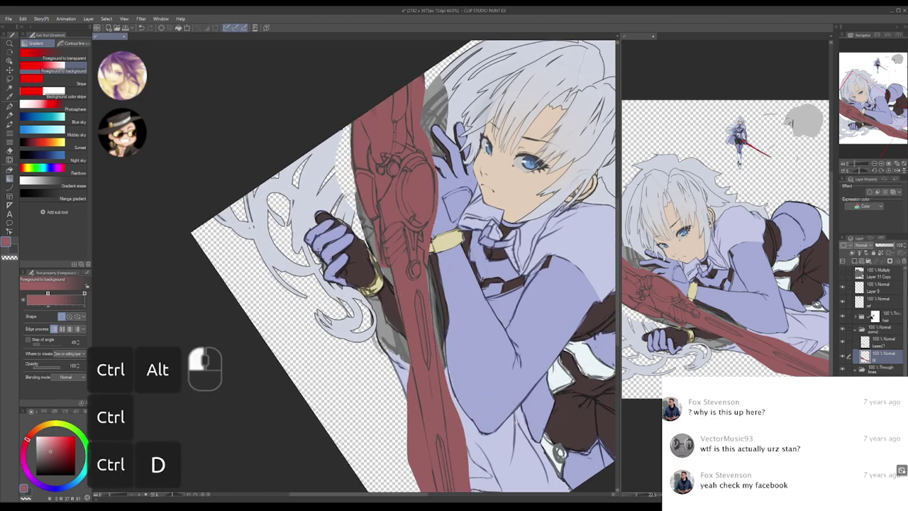
# - Paint a straight red G-pen stroke along the blade's edge beside the dark-gloved arm on the fill layer
pyautogui.press('space')
pyautogui.moveTo(401, 292); pyautogui.dragTo(415, 257)
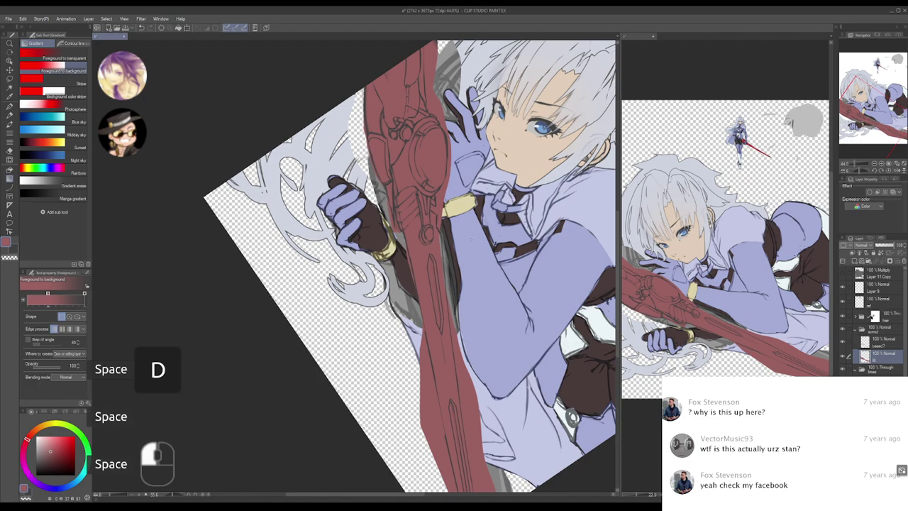
pyautogui.press('p')
pyautogui.click(401, 234)
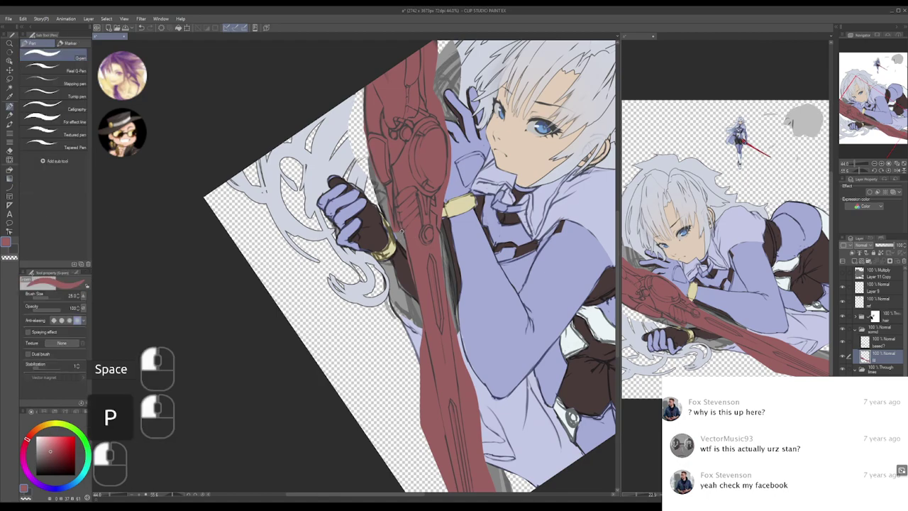
pyautogui.keyDown('shift'); pyautogui.click(428, 349); pyautogui.keyUp('shift')
pyautogui.keyDown('shift'); pyautogui.click(429, 351); pyautogui.keyUp('shift')
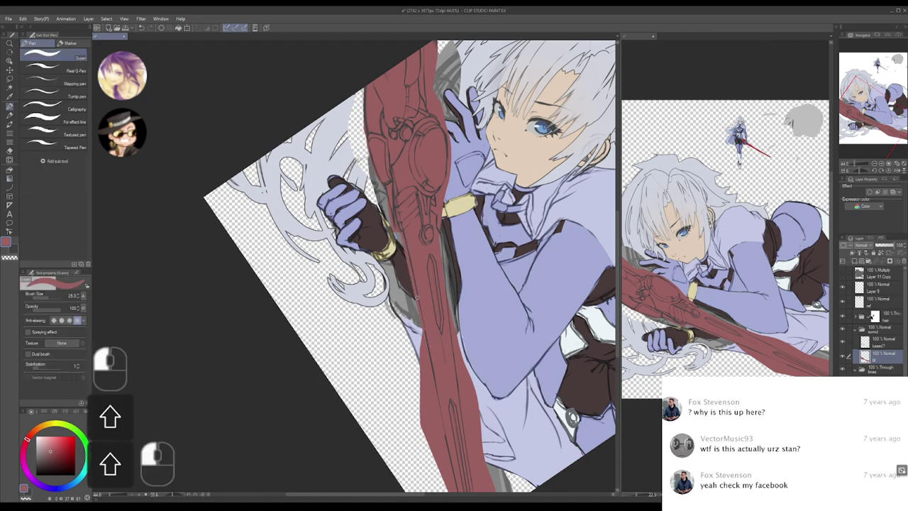
# - Draw a dark curve on the sword's line layer along the blade edge beside the dark forearm, starting from the guard
pyautogui.click(862, 346)
pyautogui.press('space')
pyautogui.moveTo(453, 251)
pyautogui.mouseDown()
pyautogui.moveTo(435, 215)
pyautogui.moveTo(397, 217)
pyautogui.moveTo(403, 204)
pyautogui.mouseUp()
pyautogui.hotkey('alt', 'space')
pyautogui.press('u')
pyautogui.press('x')
pyautogui.moveTo(379, 164); pyautogui.dragTo(430, 383)
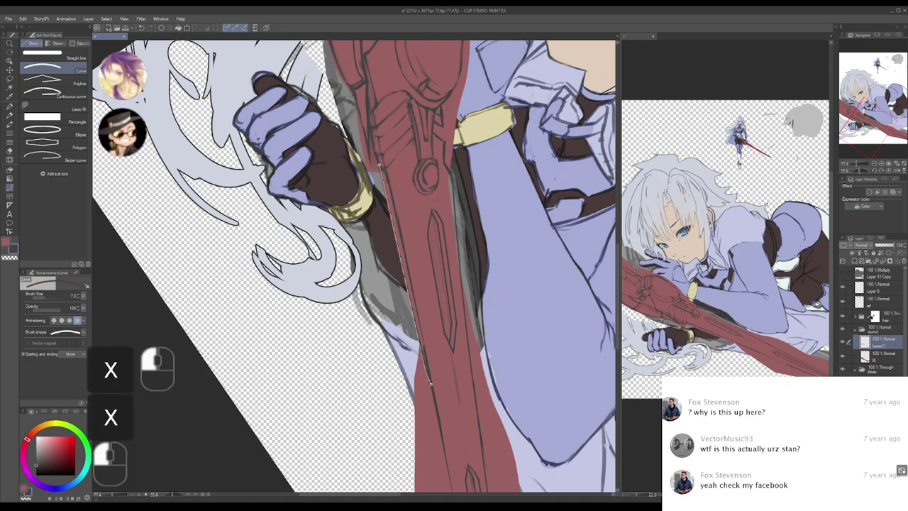
pyautogui.click(391, 211)
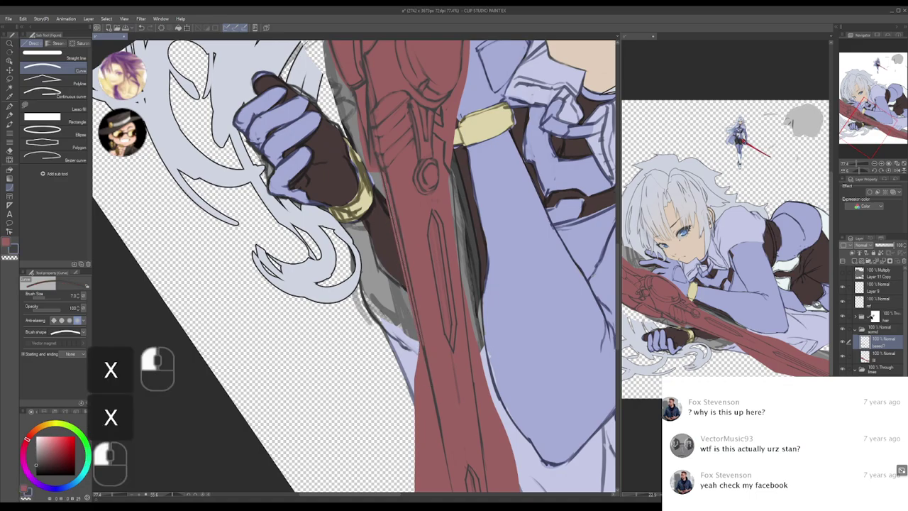
# - Paint straight red pen strokes on the fill layer along the blade edge beside the raised arm's sleeve
pyautogui.keyDown('alt'); pyautogui.click(510, 303); pyautogui.keyUp('alt')
pyautogui.moveTo(510, 303); pyautogui.dragTo(492, 291)
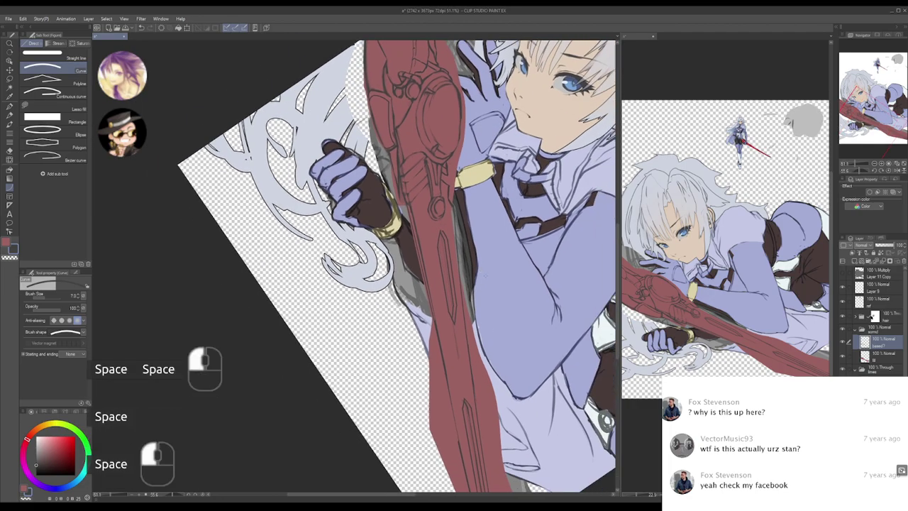
pyautogui.click(872, 353)
pyautogui.press('p')
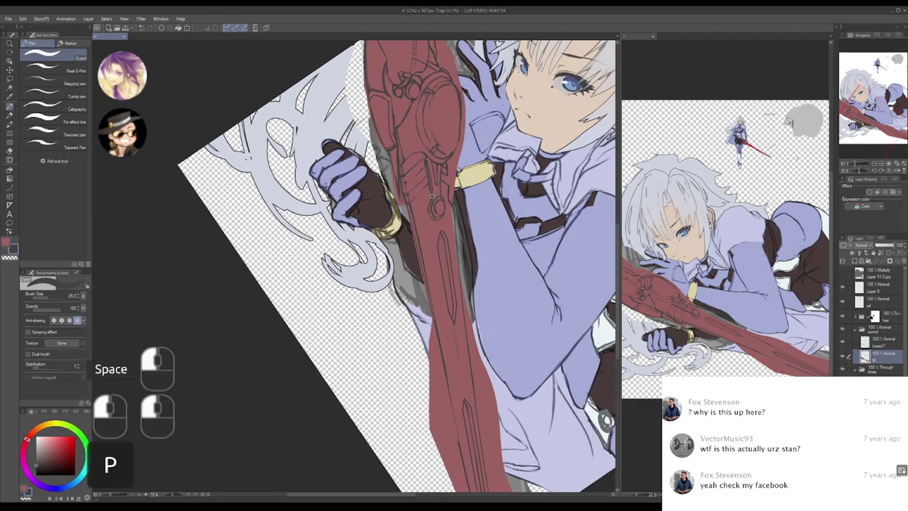
pyautogui.press('x')
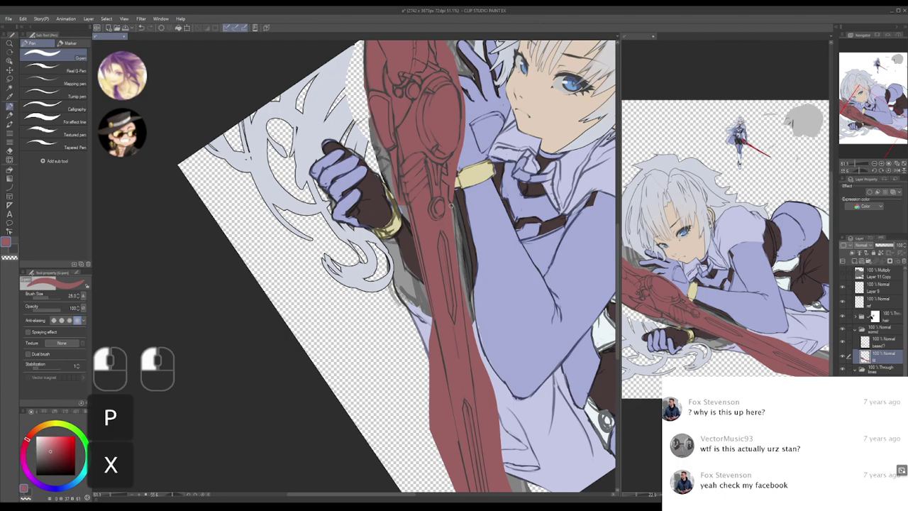
pyautogui.click(451, 206)
pyautogui.keyDown('shift'); pyautogui.click(460, 305); pyautogui.keyUp('shift')
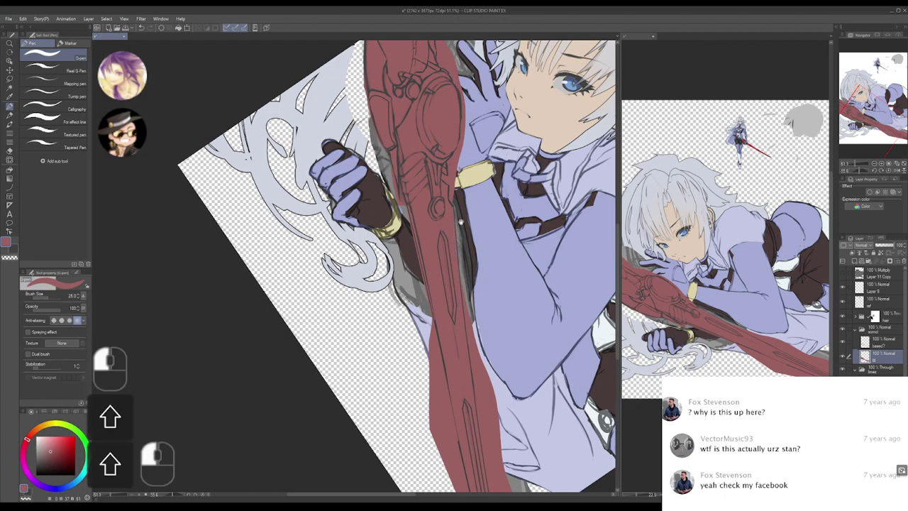
pyautogui.moveTo(472, 259); pyautogui.dragTo(471, 292)
# - On the line layer, draw the dark ridges and edge of the guard beside the gold bracelet, correcting them with red
pyautogui.moveTo(445, 215); pyautogui.dragTo(451, 209)
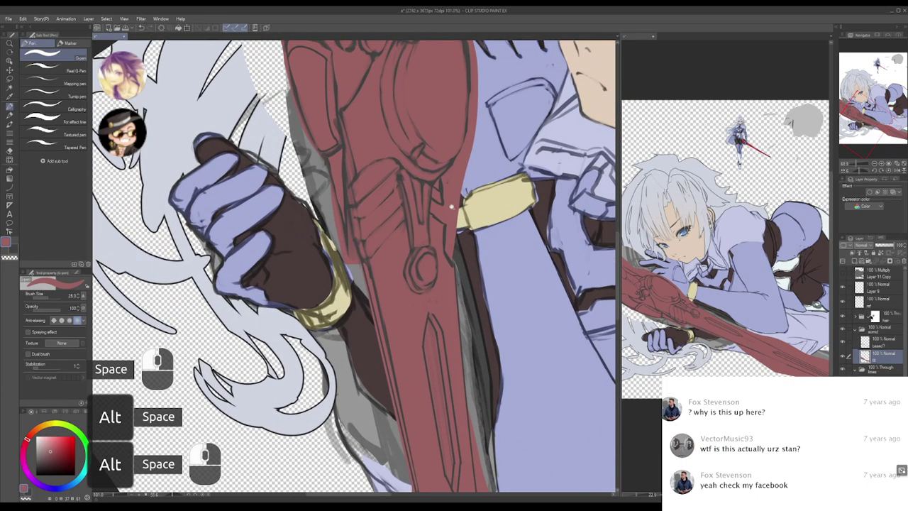
pyautogui.click(879, 342)
pyautogui.press('x')
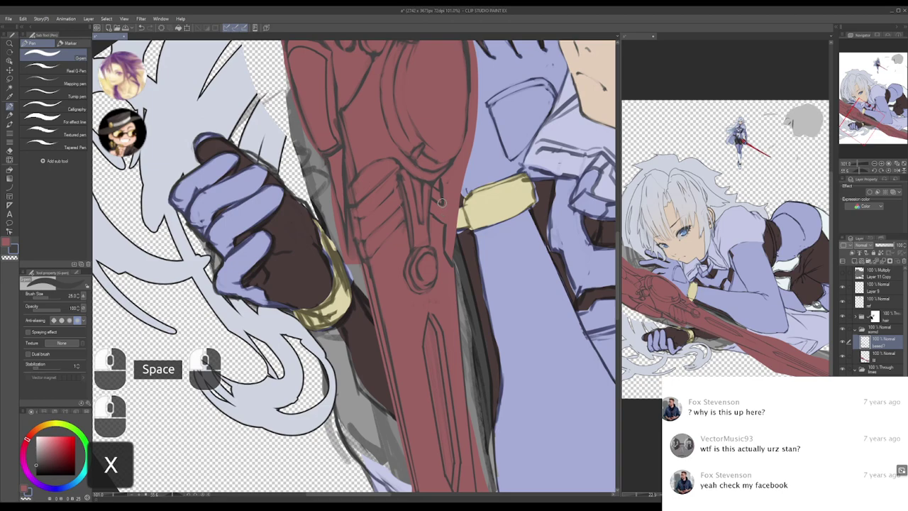
pyautogui.moveTo(446, 227); pyautogui.dragTo(445, 227)
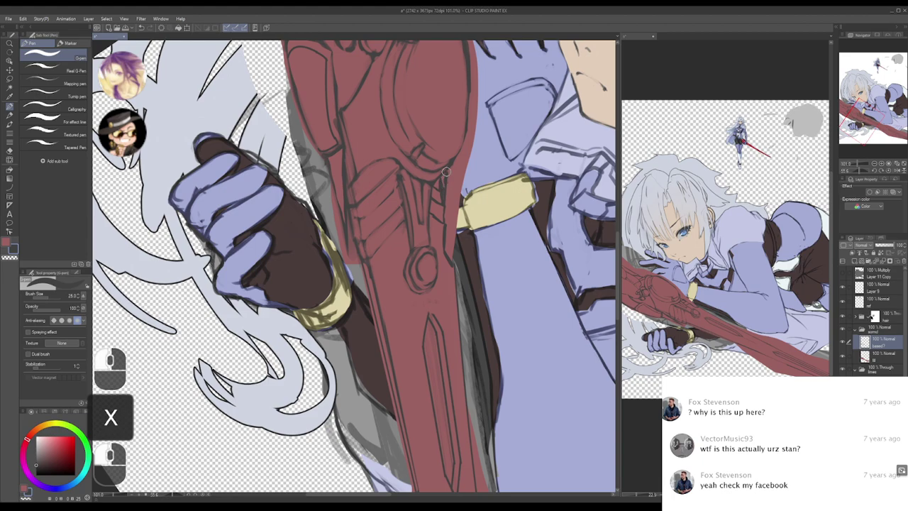
pyautogui.press('x')
pyautogui.click(440, 181)
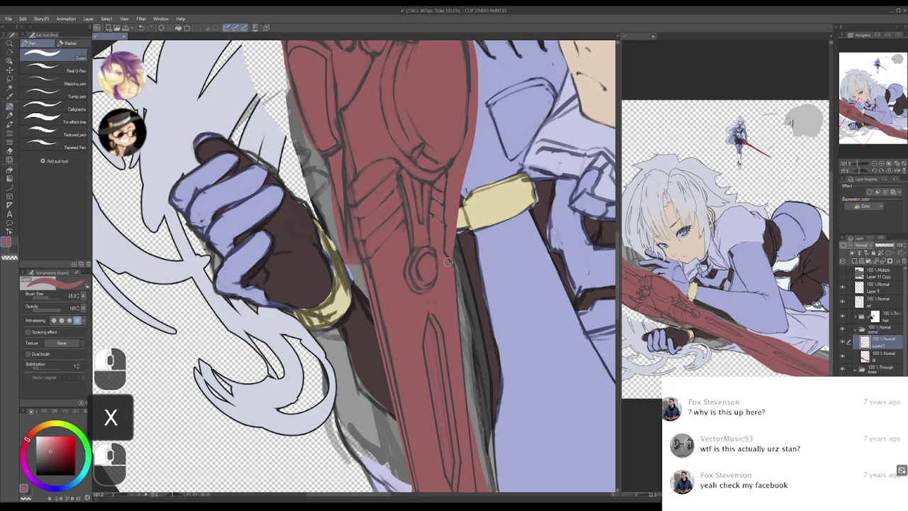
# - Touch up the guard's outer edge between the round ornament and the gold bracelet with red pen strokes
pyautogui.hotkey('alt', 'space')
pyautogui.moveTo(461, 224); pyautogui.dragTo(465, 183)
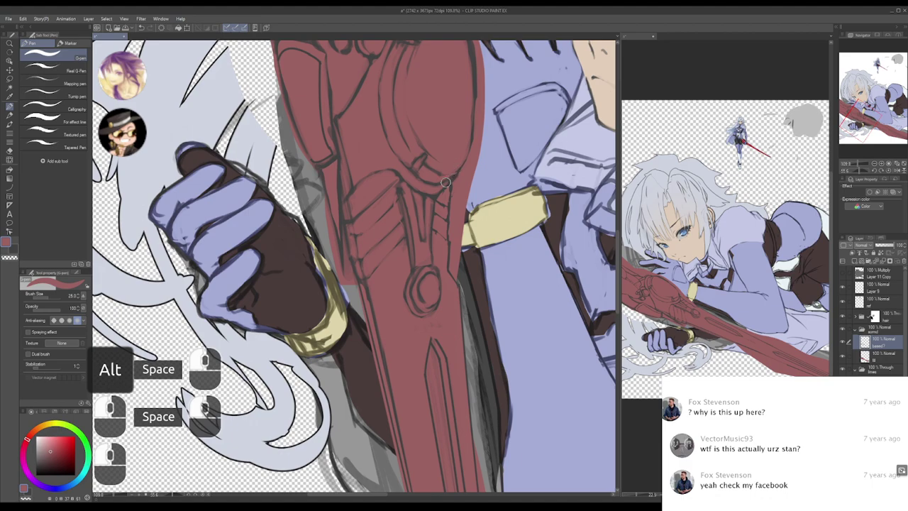
pyautogui.moveTo(485, 143); pyautogui.dragTo(473, 191)
pyautogui.moveTo(463, 129); pyautogui.dragTo(460, 158)
pyautogui.moveTo(456, 99); pyautogui.dragTo(468, 232)
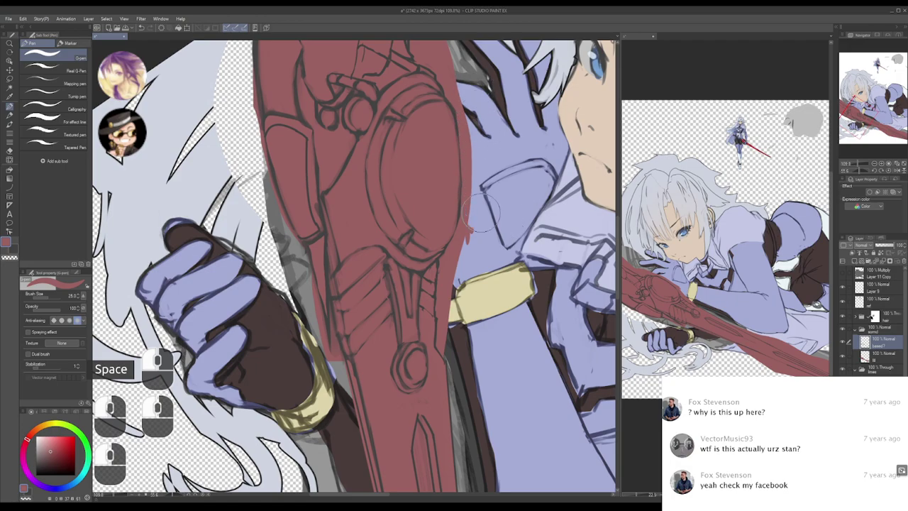
pyautogui.moveTo(490, 302); pyautogui.dragTo(457, 191)
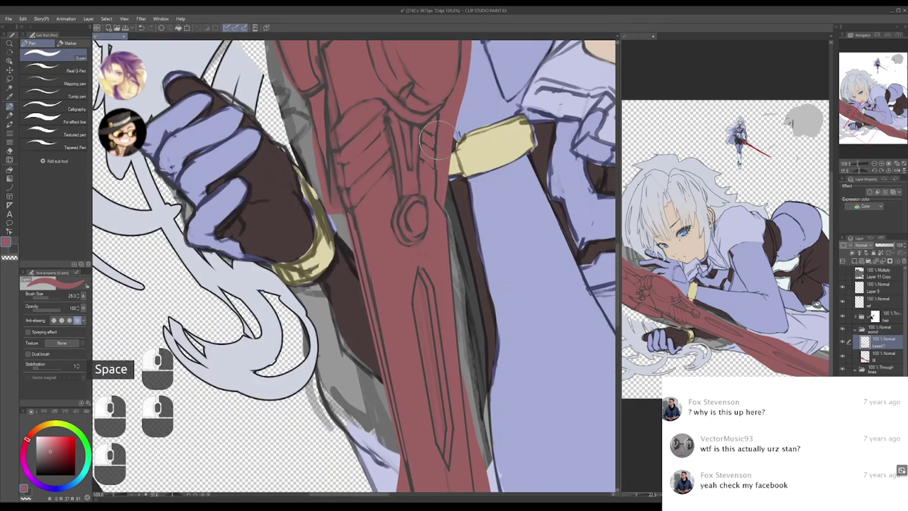
# - Hide the sword's fill layer and erase the stray red strokes on the line layer beside the bracelet with transparent colour
pyautogui.press('x')
pyautogui.click(842, 357)
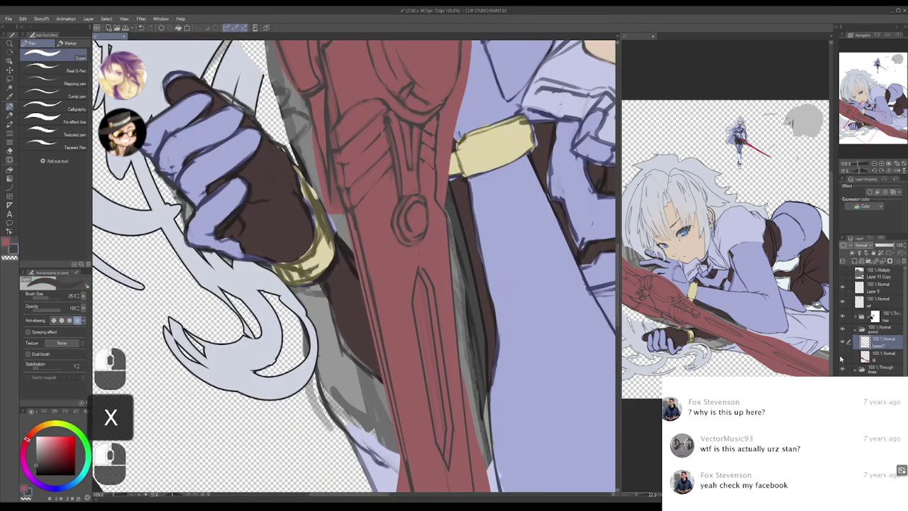
pyautogui.moveTo(413, 206)
pyautogui.mouseDown()
pyautogui.moveTo(421, 237)
pyautogui.moveTo(450, 225)
pyautogui.mouseUp()
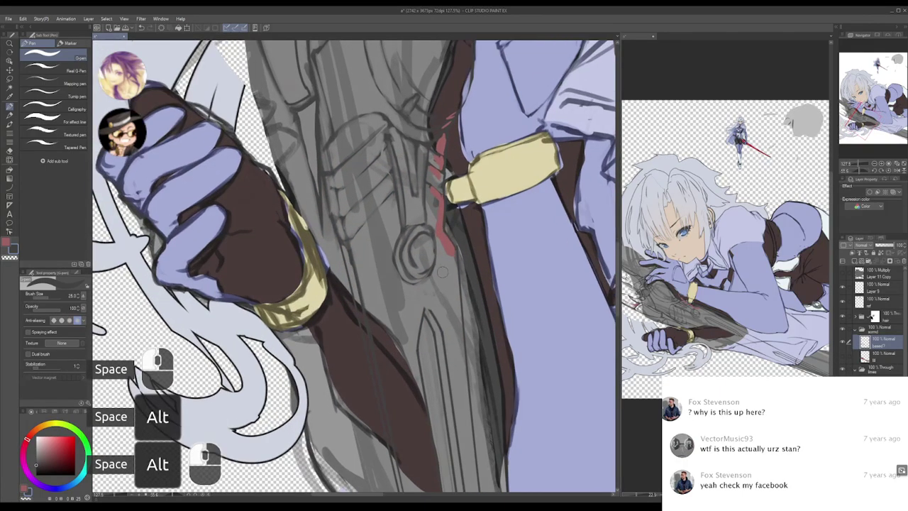
pyautogui.press('c')
pyautogui.moveTo(448, 265)
pyautogui.mouseDown()
pyautogui.moveTo(430, 192)
pyautogui.moveTo(438, 200)
pyautogui.moveTo(437, 217)
pyautogui.moveTo(427, 191)
pyautogui.moveTo(426, 169)
pyautogui.mouseUp()
pyautogui.hotkey('ctrl', 'z')
pyautogui.hotkey('ctrl', 'z')
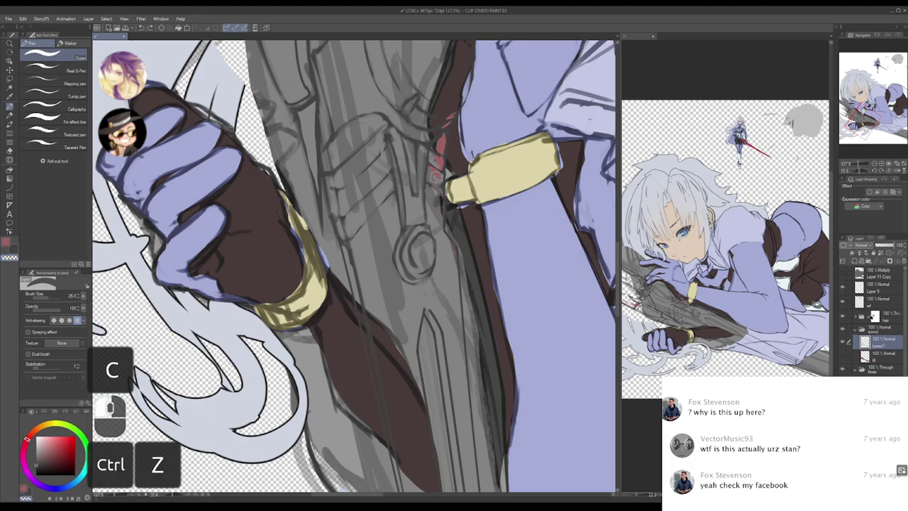
pyautogui.moveTo(436, 157)
pyautogui.mouseDown()
pyautogui.moveTo(440, 165)
pyautogui.moveTo(442, 152)
pyautogui.mouseUp()
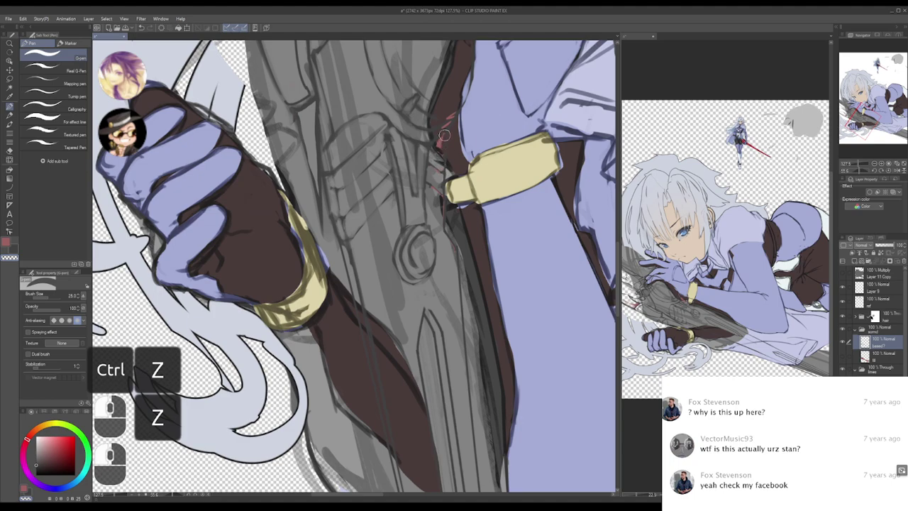
pyautogui.moveTo(444, 124); pyautogui.dragTo(447, 147)
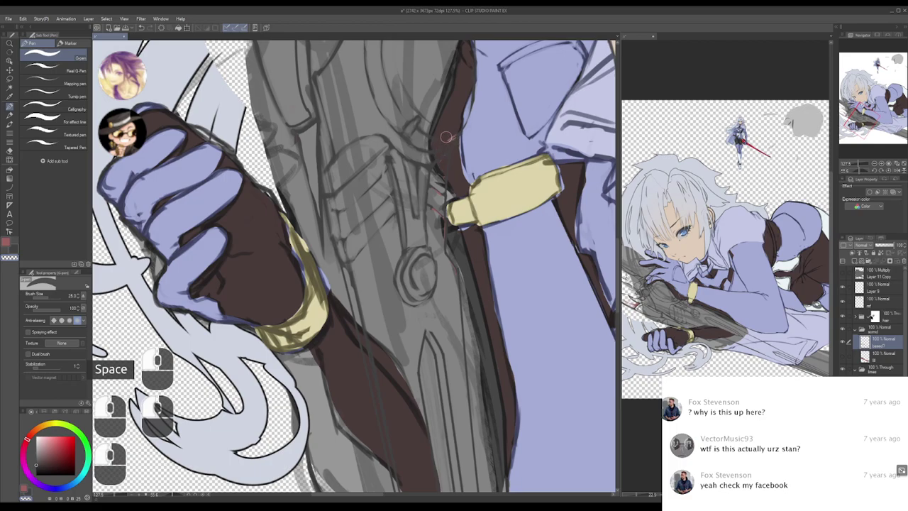
# - Show the sword's red fill layer again and make it the active layer
pyautogui.keyDown('alt'); pyautogui.click(491, 119); pyautogui.keyUp('alt')
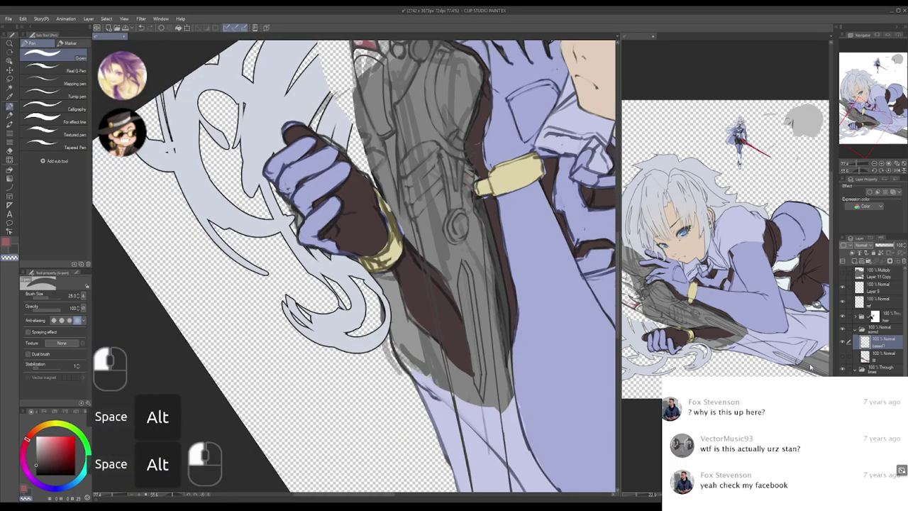
pyautogui.click(843, 356)
pyautogui.click(883, 357)
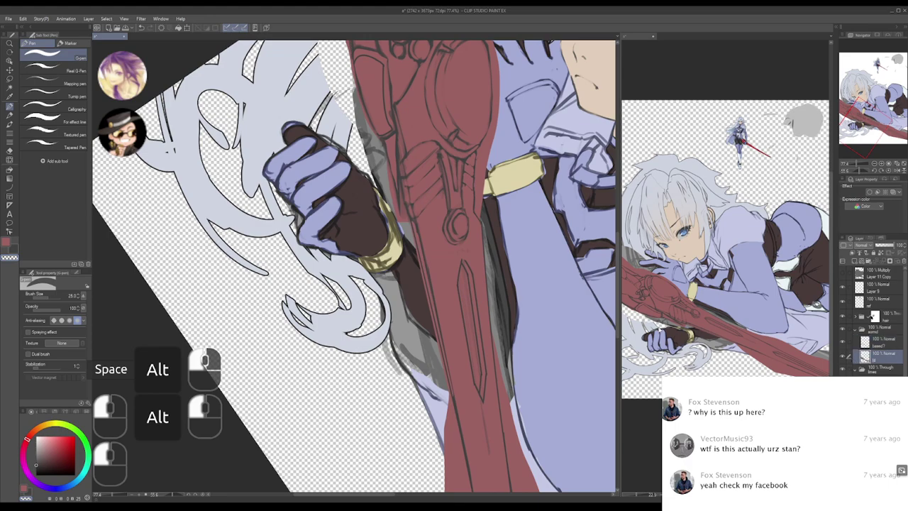
pyautogui.moveTo(456, 274); pyautogui.dragTo(452, 310)
pyautogui.press('x')
pyautogui.press('x')
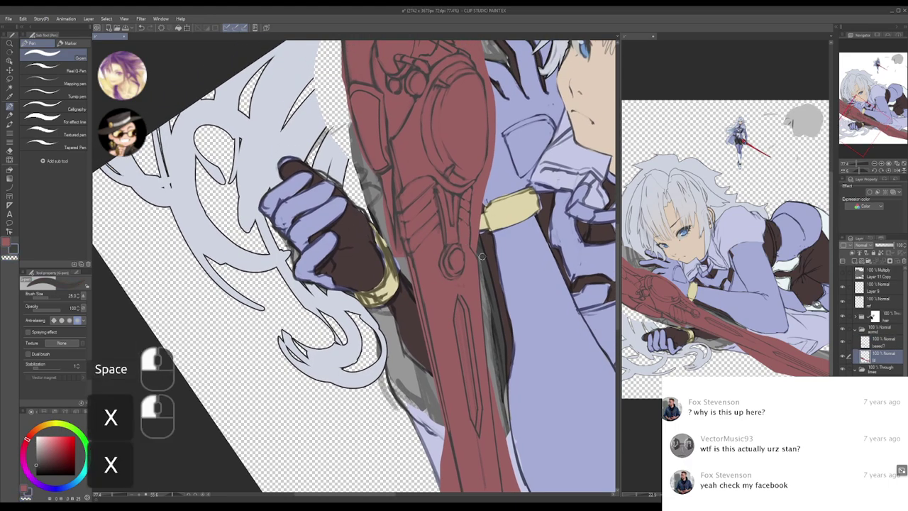
pyautogui.press('c')
pyautogui.moveTo(484, 240); pyautogui.dragTo(471, 251)
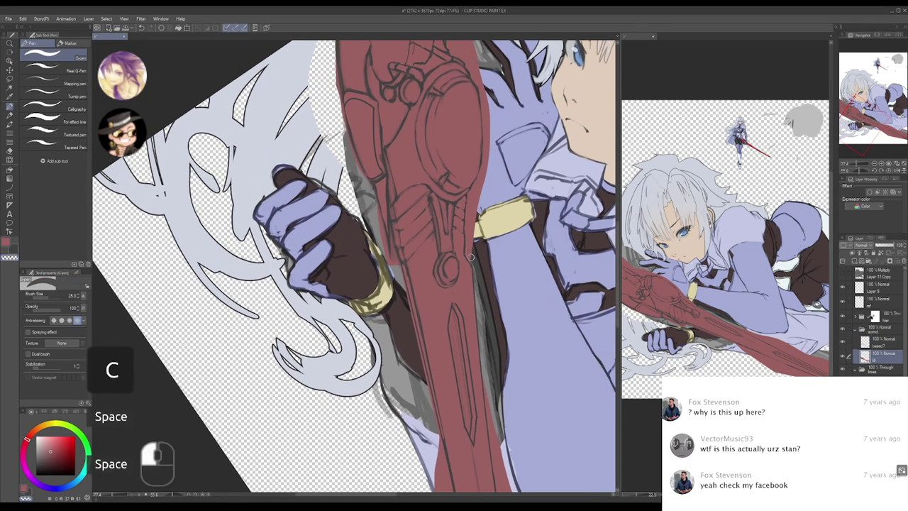
pyautogui.hotkey('ctrl', 'z')
# - Lasso the excess red outside the guard's edge, from the gold bracelet beside the sword around the round ornament to the canvas border
pyautogui.press('m')
pyautogui.press('m')
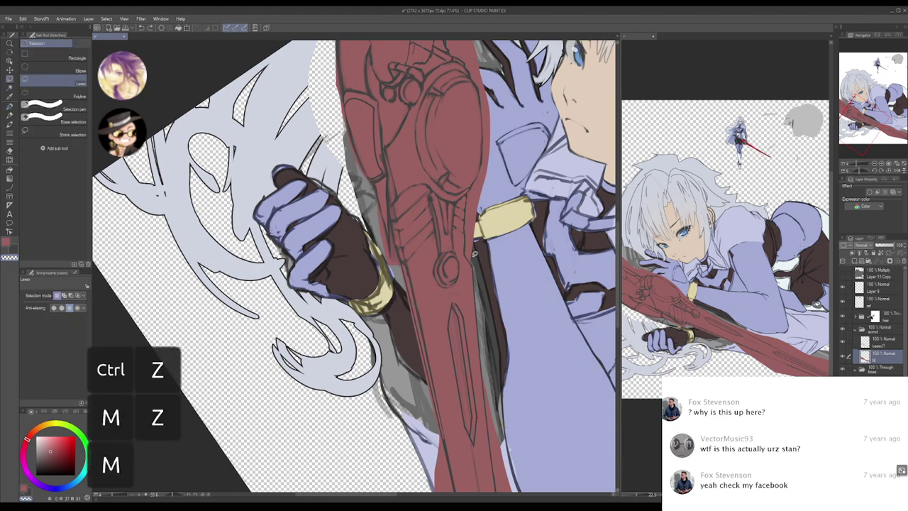
pyautogui.moveTo(467, 252)
pyautogui.mouseDown()
pyautogui.moveTo(475, 264)
pyautogui.moveTo(477, 199)
pyautogui.moveTo(465, 188)
pyautogui.mouseUp()
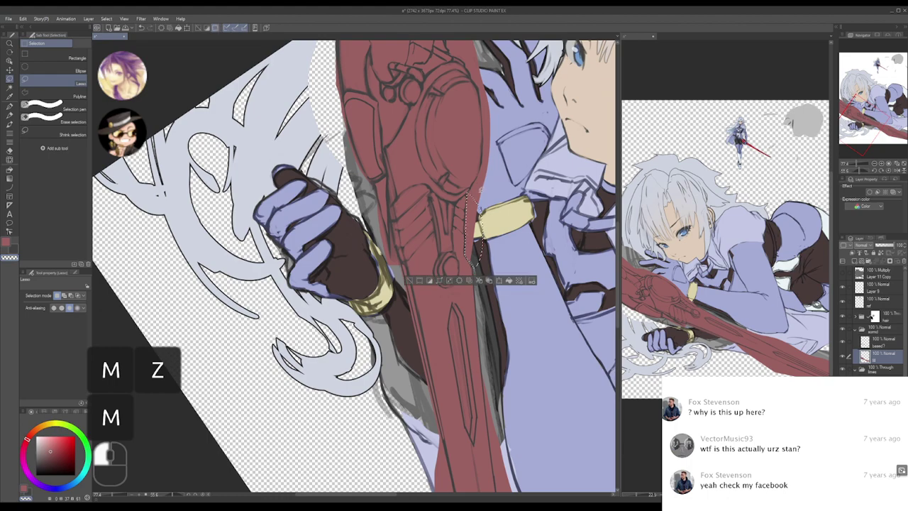
pyautogui.moveTo(482, 225)
pyautogui.mouseDown()
pyautogui.moveTo(495, 180)
pyautogui.moveTo(478, 176)
pyautogui.moveTo(467, 232)
pyautogui.moveTo(497, 121)
pyautogui.moveTo(539, 125)
pyautogui.mouseUp()
pyautogui.moveTo(477, 173)
pyautogui.mouseDown()
pyautogui.moveTo(484, 243)
pyautogui.moveTo(473, 187)
pyautogui.moveTo(486, 226)
pyautogui.moveTo(466, 206)
pyautogui.mouseUp()
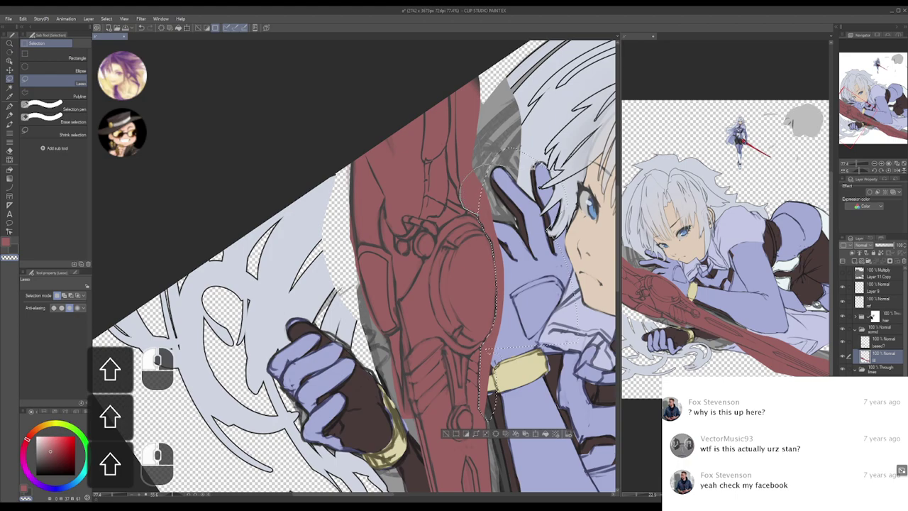
pyautogui.moveTo(461, 168)
pyautogui.mouseDown()
pyautogui.moveTo(493, 104)
pyautogui.moveTo(440, 136)
pyautogui.moveTo(469, 163)
pyautogui.moveTo(460, 182)
pyautogui.mouseUp()
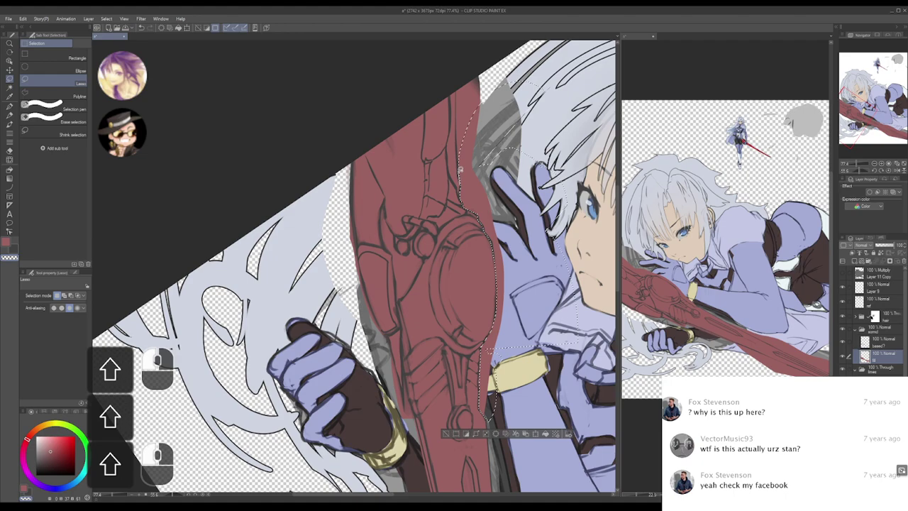
pyautogui.moveTo(460, 144)
pyautogui.mouseDown()
pyautogui.moveTo(467, 74)
pyautogui.moveTo(448, 86)
pyautogui.moveTo(454, 92)
pyautogui.moveTo(459, 80)
pyautogui.moveTo(456, 114)
pyautogui.moveTo(487, 193)
pyautogui.moveTo(470, 78)
pyautogui.moveTo(454, 117)
pyautogui.moveTo(472, 144)
pyautogui.moveTo(412, 179)
pyautogui.moveTo(434, 115)
pyautogui.moveTo(458, 130)
pyautogui.moveTo(425, 152)
pyautogui.moveTo(438, 170)
pyautogui.moveTo(469, 154)
pyautogui.moveTo(426, 172)
pyautogui.moveTo(461, 296)
pyautogui.moveTo(450, 65)
pyautogui.moveTo(412, 147)
pyautogui.moveTo(460, 196)
pyautogui.moveTo(454, 133)
pyautogui.mouseUp()
# - Add the excess red along the blade's sleeve-side edge, down to the canvas border, to the lasso selection
pyautogui.press('shift')
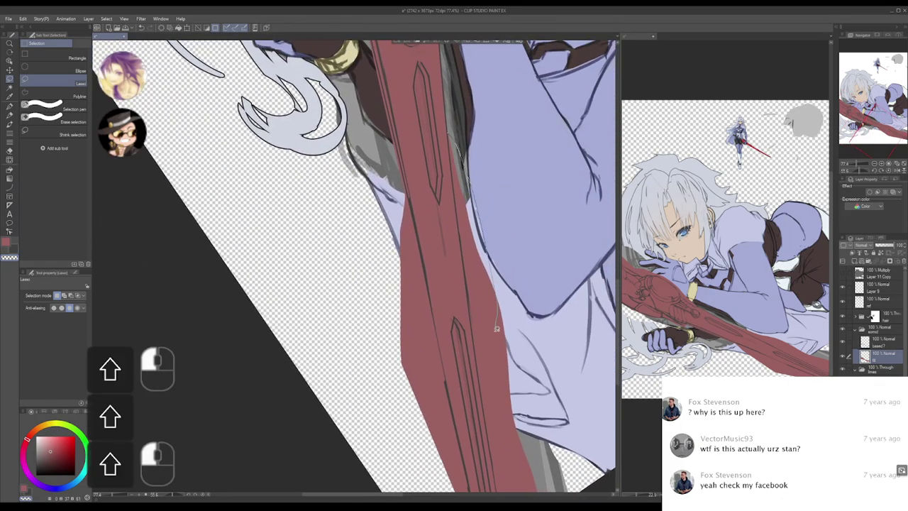
pyautogui.moveTo(476, 347)
pyautogui.mouseDown()
pyautogui.moveTo(461, 253)
pyautogui.moveTo(456, 259)
pyautogui.moveTo(469, 207)
pyautogui.moveTo(514, 227)
pyautogui.moveTo(488, 367)
pyautogui.moveTo(473, 378)
pyautogui.moveTo(457, 256)
pyautogui.moveTo(490, 361)
pyautogui.moveTo(467, 341)
pyautogui.mouseUp()
pyautogui.press('shift')
pyautogui.press('space')
pyautogui.press('shift')
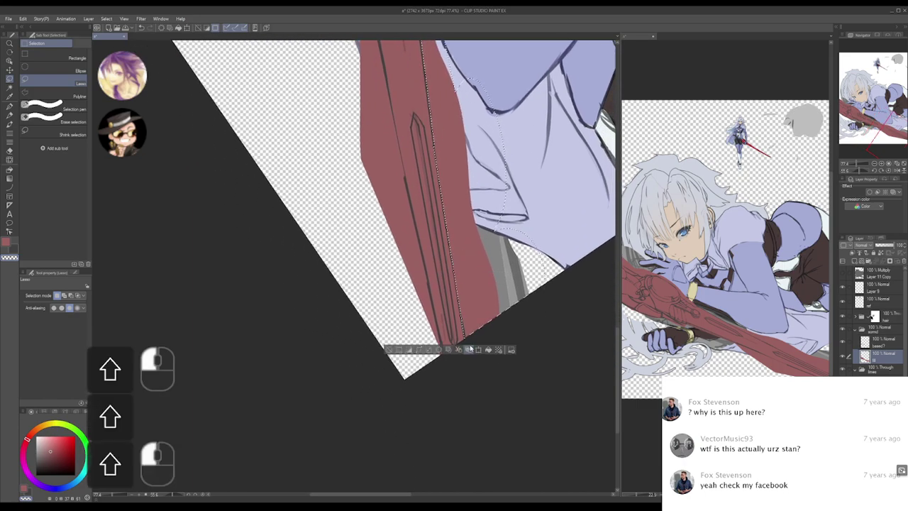
pyautogui.press('space')
pyautogui.moveTo(437, 205)
pyautogui.mouseDown()
pyautogui.moveTo(464, 233)
pyautogui.moveTo(442, 197)
pyautogui.moveTo(440, 165)
pyautogui.mouseUp()
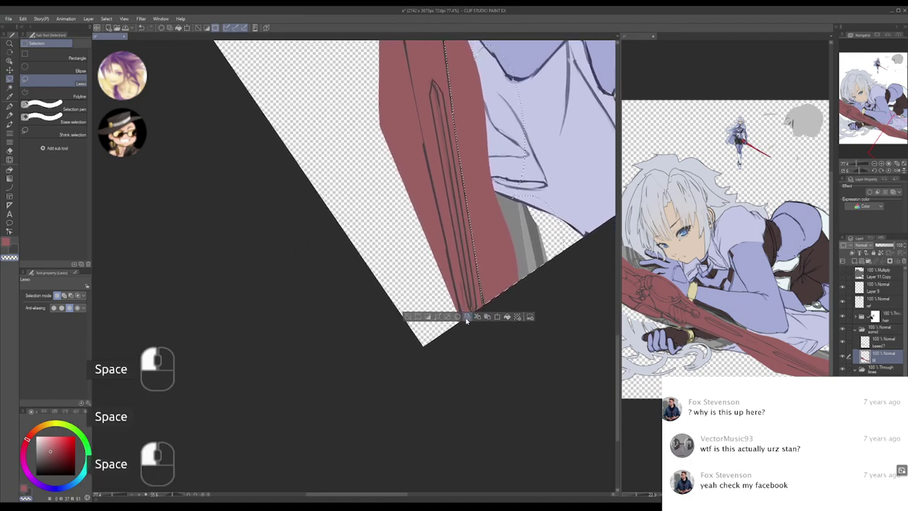
# - Extend the selection with the excess red along the blade's opposite edge, from the canvas border up towards the fist
pyautogui.press('shift')
pyautogui.moveTo(459, 330)
pyautogui.mouseDown()
pyautogui.moveTo(423, 293)
pyautogui.moveTo(403, 168)
pyautogui.moveTo(421, 137)
pyautogui.mouseUp()
pyautogui.press('space')
pyautogui.moveTo(421, 138)
pyautogui.mouseDown()
pyautogui.moveTo(442, 111)
pyautogui.moveTo(416, 260)
pyautogui.moveTo(446, 280)
pyautogui.moveTo(406, 269)
pyautogui.moveTo(387, 138)
pyautogui.moveTo(410, 97)
pyautogui.mouseUp()
pyautogui.press('shift')
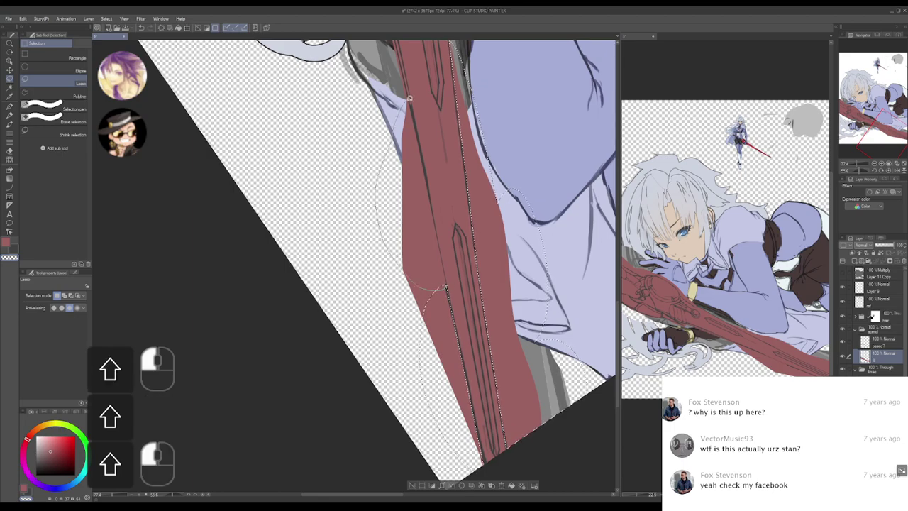
pyautogui.press('space')
pyautogui.moveTo(435, 290)
pyautogui.mouseDown()
pyautogui.moveTo(460, 322)
pyautogui.moveTo(437, 146)
pyautogui.mouseUp()
pyautogui.press('space')
pyautogui.moveTo(437, 146); pyautogui.dragTo(454, 252)
pyautogui.press('shift')
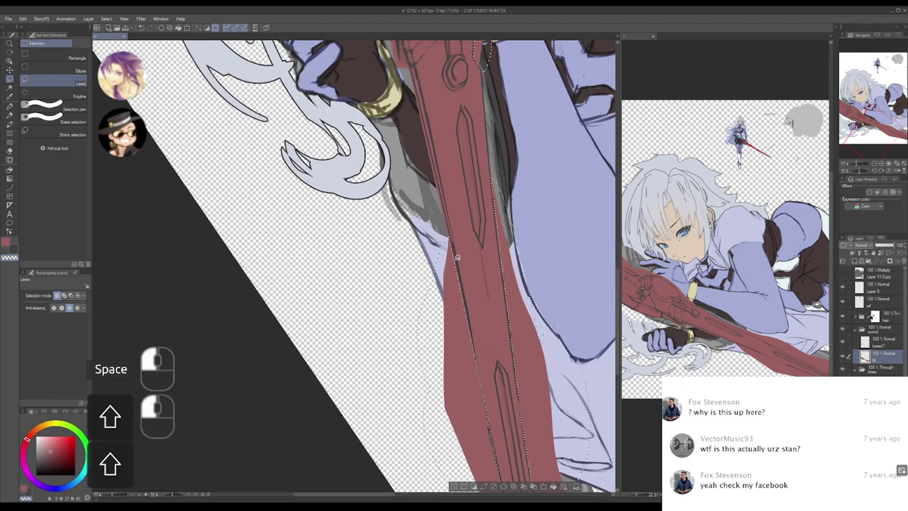
# - Continue adding to the selection along the fist-side edge of the blade and guard, up to the guard's side plate
pyautogui.press('space')
pyautogui.moveTo(449, 122); pyautogui.dragTo(466, 237)
pyautogui.moveTo(452, 272)
pyautogui.mouseDown()
pyautogui.moveTo(413, 205)
pyautogui.moveTo(426, 171)
pyautogui.mouseUp()
pyautogui.press('space')
pyautogui.moveTo(429, 151); pyautogui.dragTo(444, 219)
pyautogui.moveTo(439, 187); pyautogui.dragTo(440, 218)
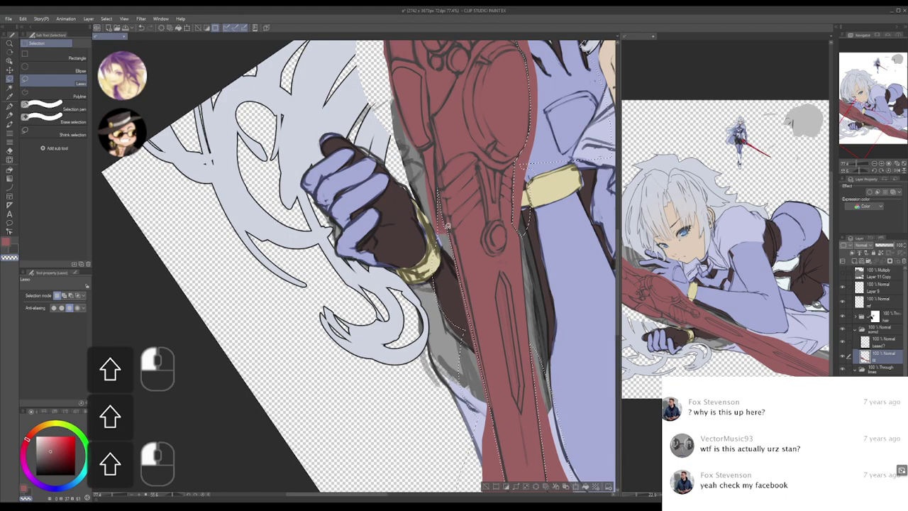
pyautogui.moveTo(438, 240)
pyautogui.mouseDown()
pyautogui.moveTo(419, 158)
pyautogui.moveTo(421, 146)
pyautogui.moveTo(441, 144)
pyautogui.moveTo(455, 205)
pyautogui.moveTo(439, 257)
pyautogui.mouseUp()
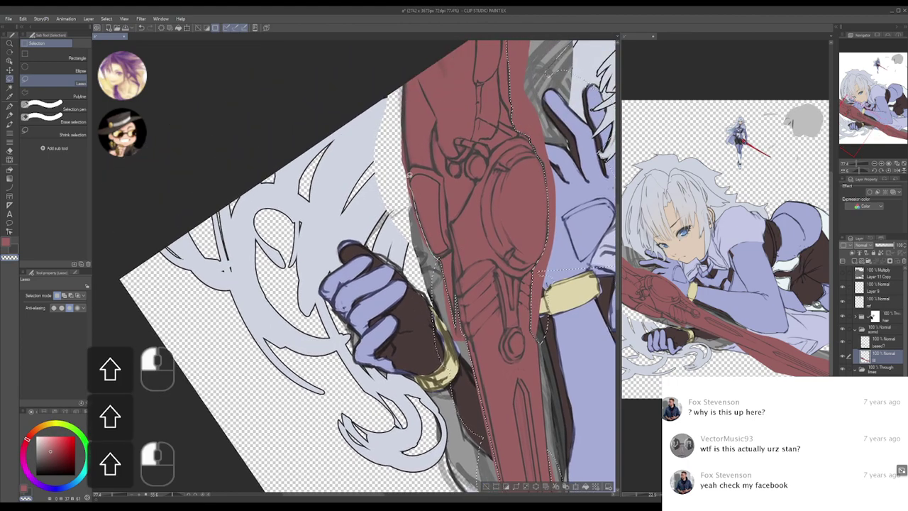
pyautogui.moveTo(424, 178)
pyautogui.mouseDown()
pyautogui.moveTo(441, 237)
pyautogui.moveTo(425, 226)
pyautogui.mouseUp()
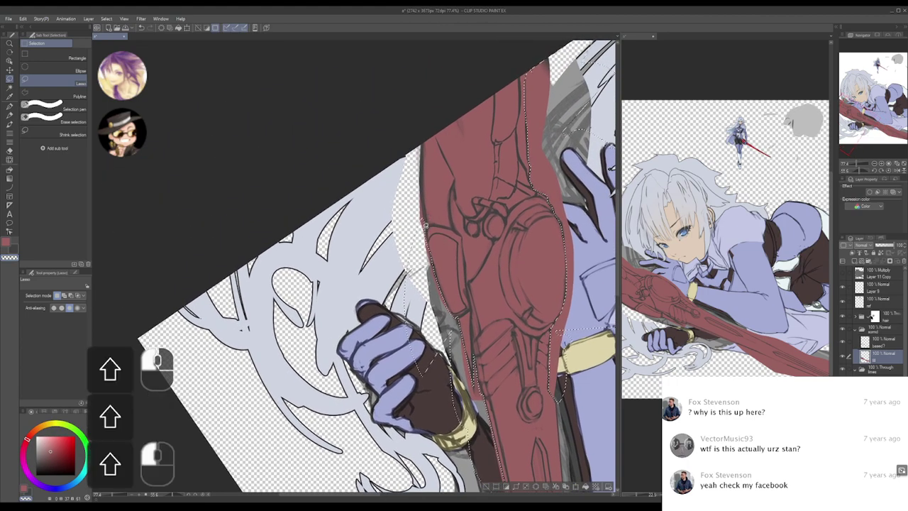
# - Add the strip along the guard's outer prong and the gap between the two prongs to the selection, redoing one faulty lasso
pyautogui.press('space')
pyautogui.moveTo(454, 146)
pyautogui.mouseDown()
pyautogui.moveTo(453, 173)
pyautogui.moveTo(432, 181)
pyautogui.mouseUp()
pyautogui.press('shift')
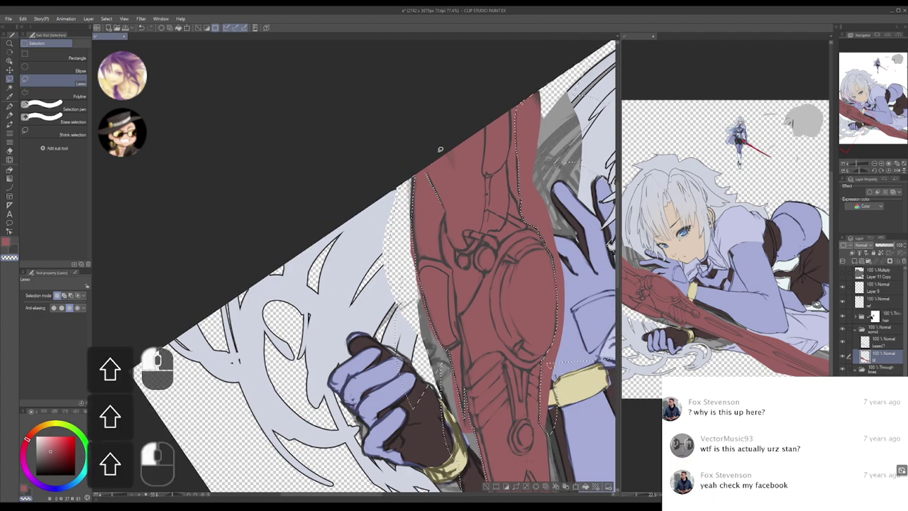
pyautogui.hotkey('ctrl', 'z')
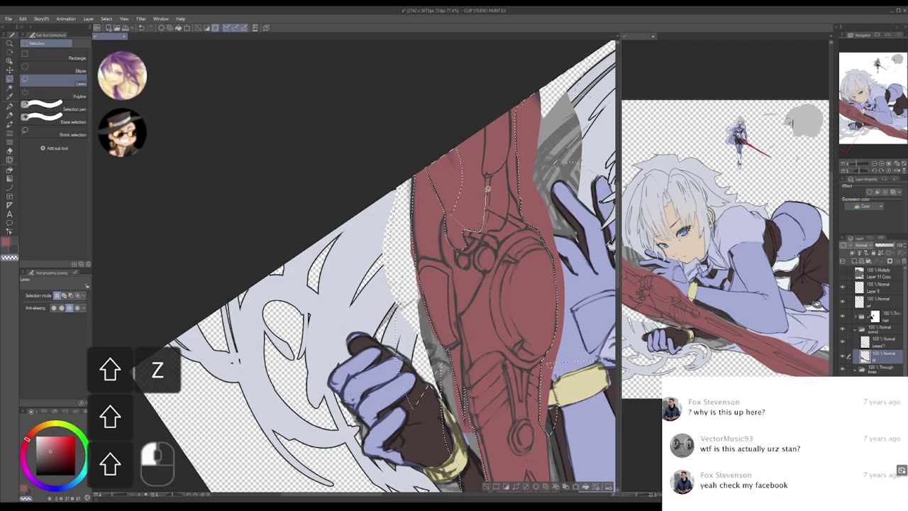
pyautogui.moveTo(483, 151)
pyautogui.mouseDown()
pyautogui.moveTo(481, 118)
pyautogui.moveTo(430, 143)
pyautogui.mouseUp()
pyautogui.moveTo(487, 144)
pyautogui.mouseDown()
pyautogui.moveTo(461, 105)
pyautogui.moveTo(460, 150)
pyautogui.mouseUp()
pyautogui.moveTo(465, 226)
pyautogui.mouseDown()
pyautogui.moveTo(477, 211)
pyautogui.moveTo(421, 190)
pyautogui.mouseUp()
pyautogui.moveTo(545, 197); pyautogui.dragTo(468, 204)
pyautogui.moveTo(544, 223); pyautogui.dragTo(455, 214)
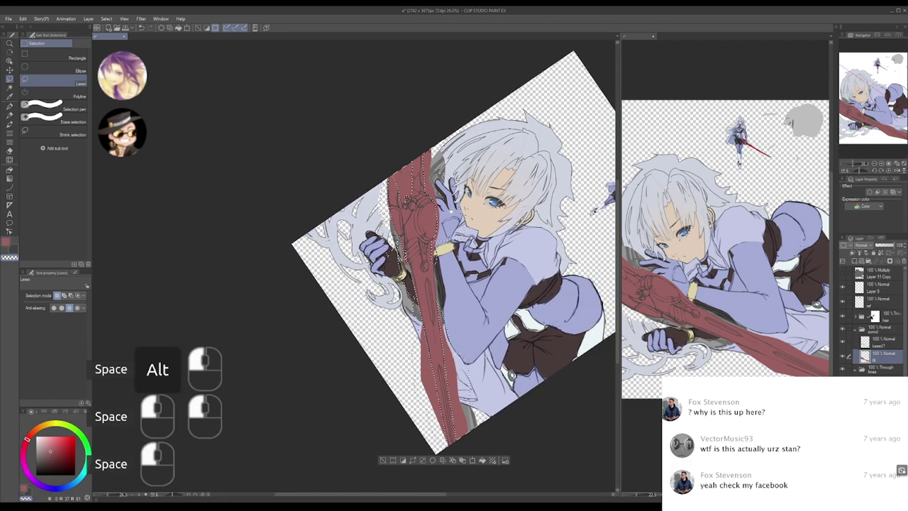
# - Clear the selected excess red from the fill layer, trim the small leftover beside the gold bracelet, and deselect
pyautogui.press('Delete')
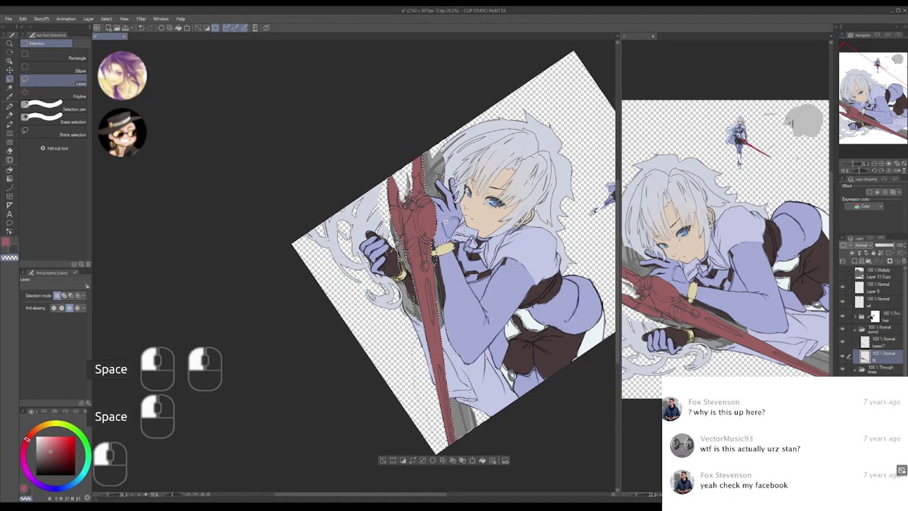
pyautogui.press('ctrl')
pyautogui.hotkey('ctrl', 'd')
pyautogui.moveTo(436, 337); pyautogui.dragTo(446, 260)
pyautogui.moveTo(428, 183); pyautogui.dragTo(450, 273)
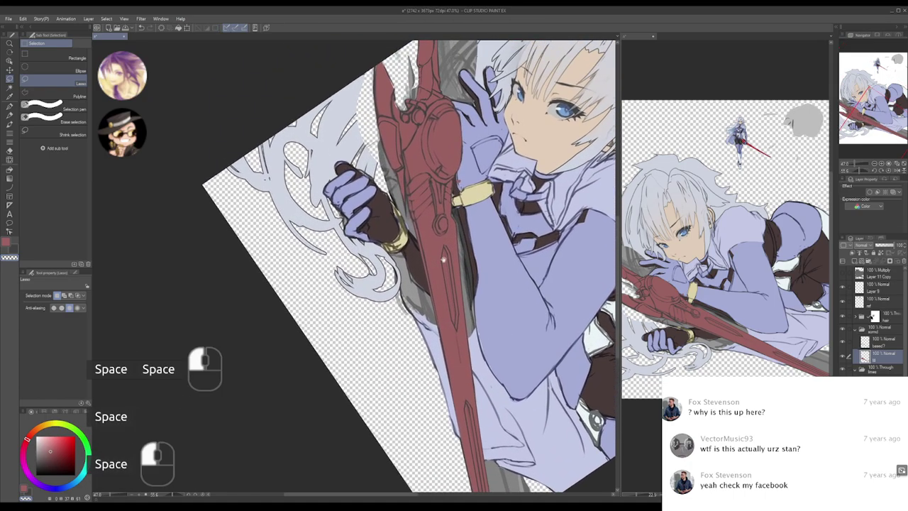
pyautogui.moveTo(460, 177)
pyautogui.mouseDown()
pyautogui.moveTo(476, 190)
pyautogui.moveTo(458, 180)
pyautogui.mouseUp()
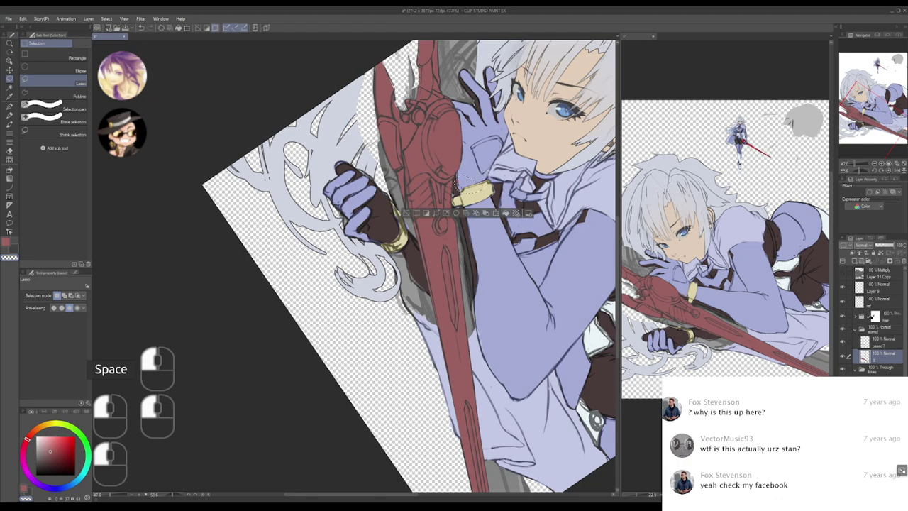
pyautogui.hotkey('ctrl', 'd')
# - Lasso loosely around the long narrow slot near the canvas-border end of the blade
pyautogui.moveTo(462, 430); pyautogui.dragTo(432, 272)
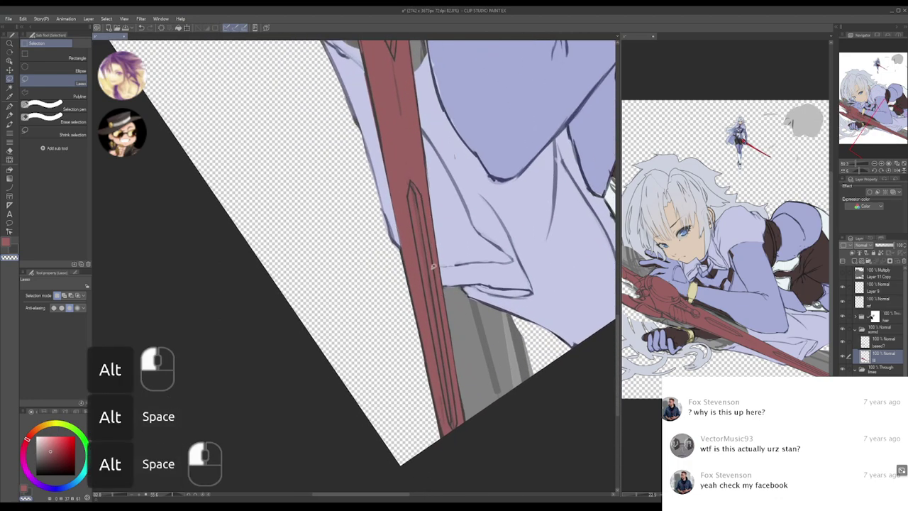
pyautogui.moveTo(412, 183); pyautogui.dragTo(448, 387)
pyautogui.moveTo(412, 183); pyautogui.dragTo(413, 189)
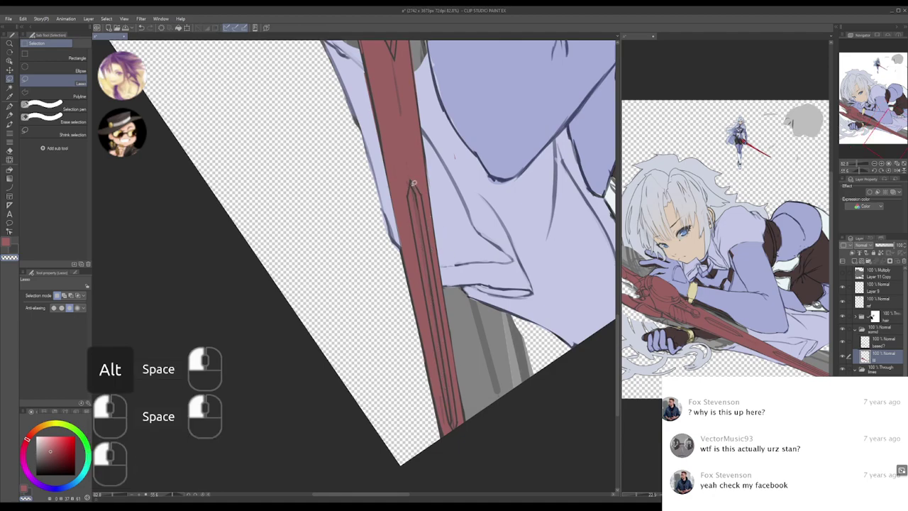
pyautogui.moveTo(396, 257); pyautogui.dragTo(433, 389)
pyautogui.moveTo(451, 421); pyautogui.dragTo(452, 423)
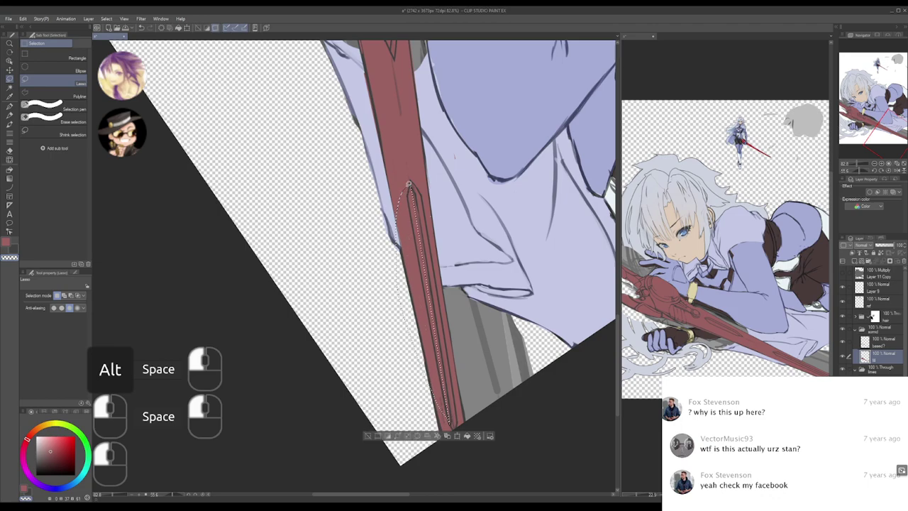
pyautogui.press('shift')
pyautogui.moveTo(415, 184)
pyautogui.mouseDown()
pyautogui.moveTo(454, 266)
pyautogui.moveTo(463, 362)
pyautogui.moveTo(452, 424)
pyautogui.mouseUp()
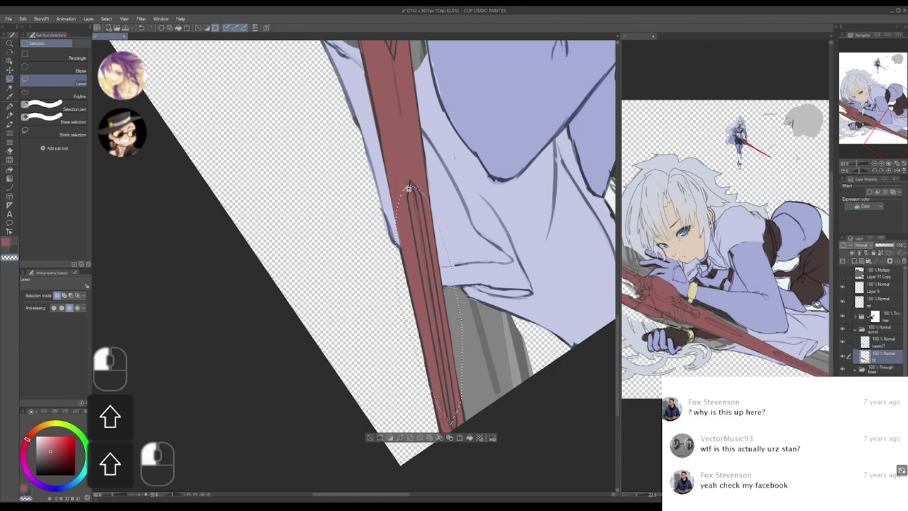
# - Subtract the area outside the long slot's outline from the selection and clear the red inside the slot
pyautogui.keyDown('alt'); pyautogui.click(410, 183); pyautogui.keyUp('alt')
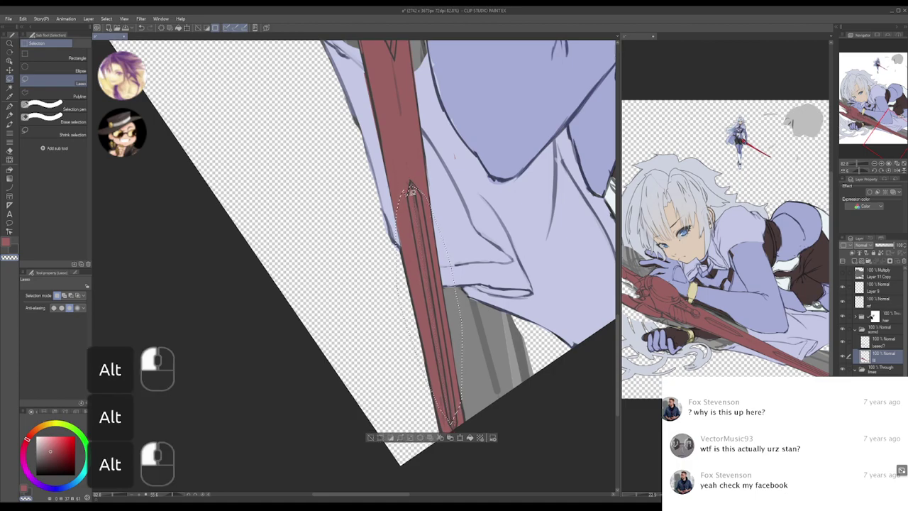
pyautogui.moveTo(404, 193)
pyautogui.mouseDown()
pyautogui.moveTo(372, 306)
pyautogui.moveTo(412, 407)
pyautogui.moveTo(450, 425)
pyautogui.mouseUp()
pyautogui.moveTo(417, 191)
pyautogui.mouseDown()
pyautogui.moveTo(443, 196)
pyautogui.moveTo(464, 276)
pyautogui.moveTo(467, 403)
pyautogui.moveTo(456, 419)
pyautogui.mouseUp()
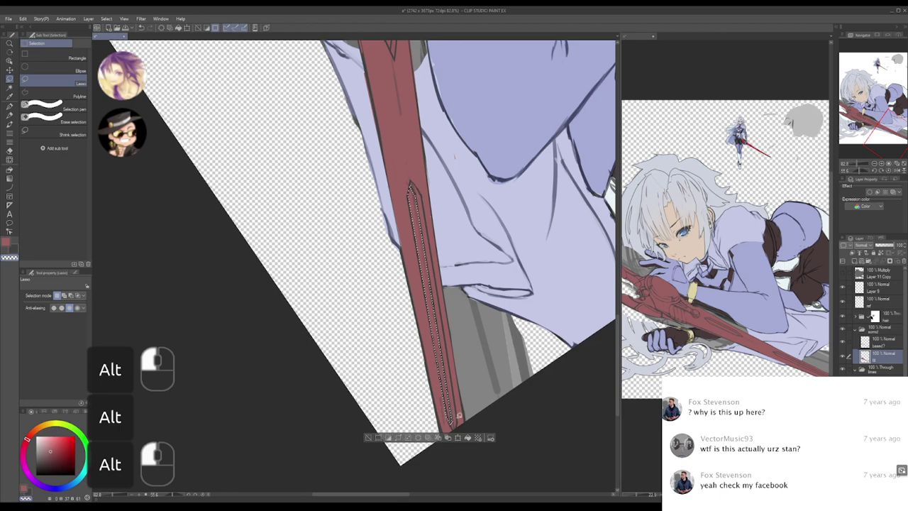
pyautogui.click(418, 438)
# - Lasso loosely around the pointed slot in the blade next to the guard's small round gem
pyautogui.keyDown('space'); pyautogui.moveTo(440, 211); pyautogui.dragTo(476, 277); pyautogui.keyUp('space')
pyautogui.click(408, 198)
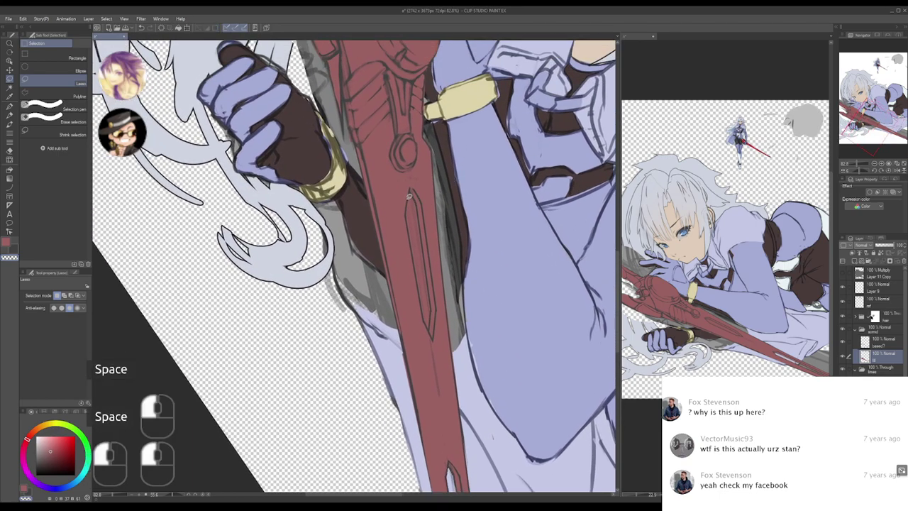
pyautogui.moveTo(407, 215); pyautogui.dragTo(426, 270)
pyautogui.click(420, 194)
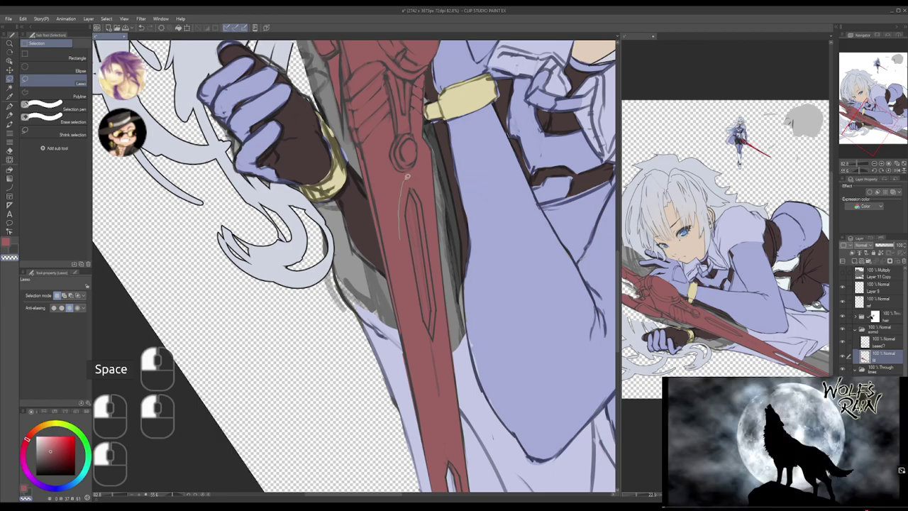
pyautogui.moveTo(434, 244)
pyautogui.mouseDown()
pyautogui.moveTo(427, 355)
pyautogui.moveTo(400, 270)
pyautogui.mouseUp()
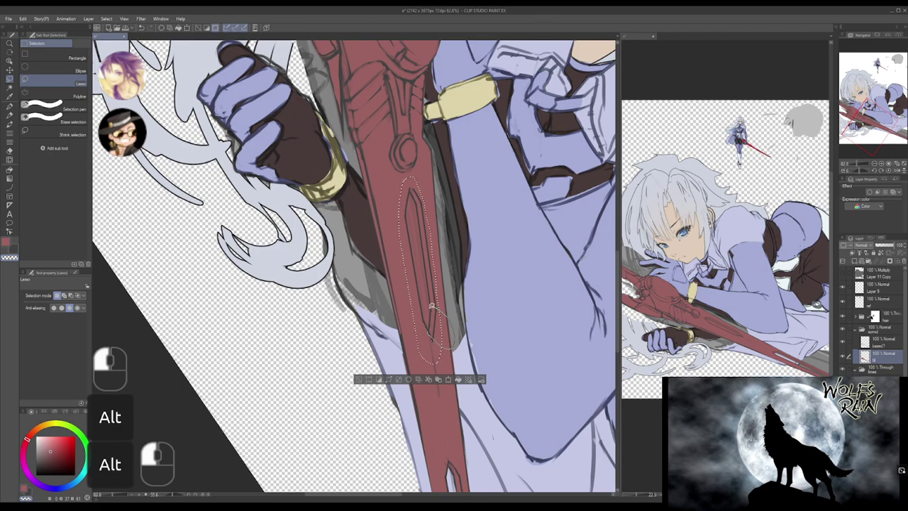
# - Trim the selection to the pointed slot's inner outline, clear the red inside it, and deselect
pyautogui.hotkey('ctrl', 'z')
pyautogui.moveTo(428, 330); pyautogui.dragTo(441, 357)
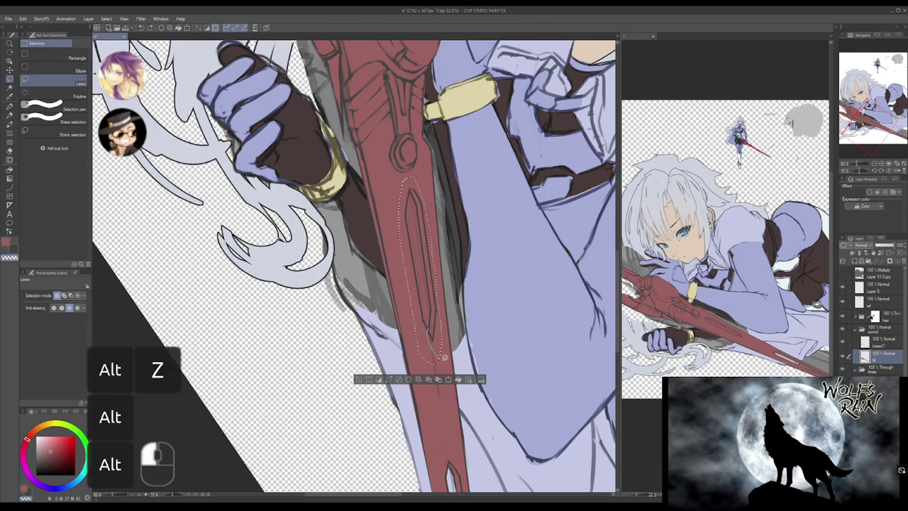
pyautogui.moveTo(432, 307)
pyautogui.mouseDown()
pyautogui.moveTo(465, 286)
pyautogui.moveTo(439, 212)
pyautogui.moveTo(419, 201)
pyautogui.mouseUp()
pyautogui.moveTo(418, 160)
pyautogui.mouseDown()
pyautogui.moveTo(385, 179)
pyautogui.moveTo(407, 211)
pyautogui.mouseUp()
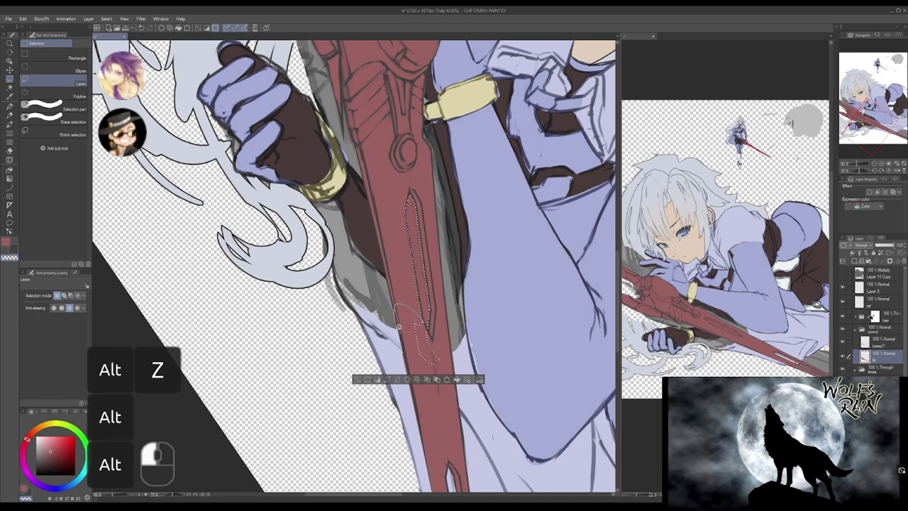
pyautogui.moveTo(433, 334); pyautogui.dragTo(433, 310)
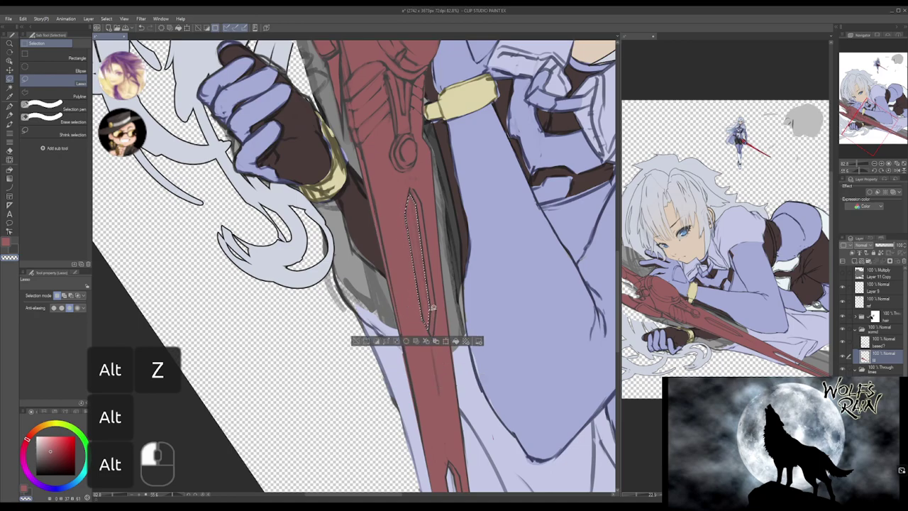
pyautogui.click(407, 224)
pyautogui.hotkey('ctrl', 'd')
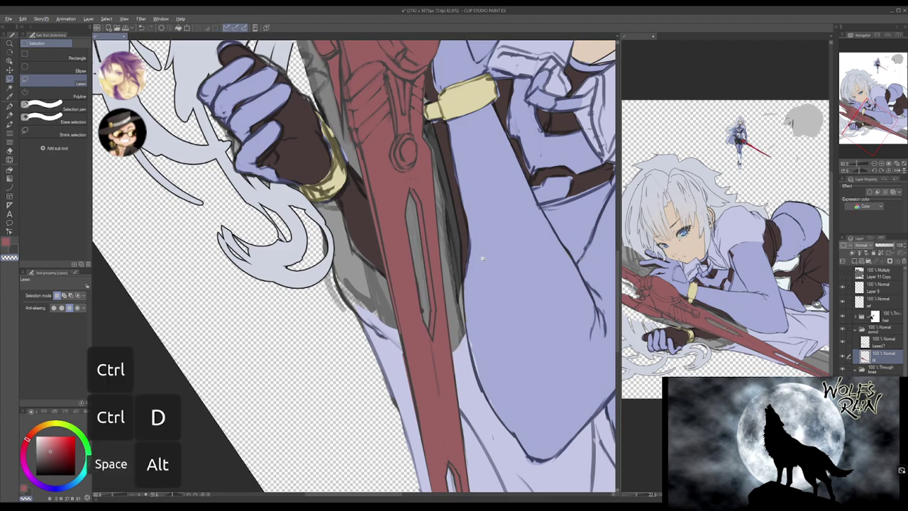
# - Check the trimmed sword against the whole figure and save the illustration
pyautogui.keyDown('alt'); pyautogui.click(489, 263); pyautogui.keyUp('alt')
pyautogui.moveTo(493, 254); pyautogui.dragTo(456, 258)
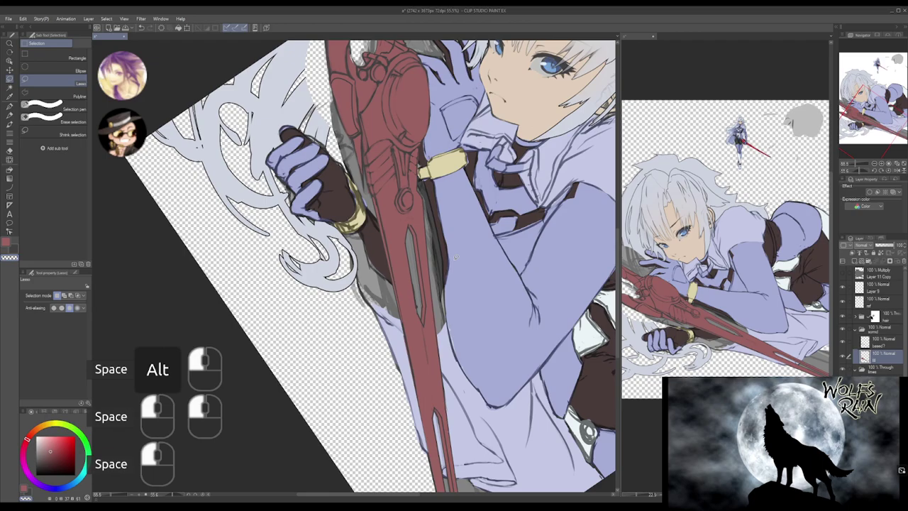
pyautogui.moveTo(456, 258); pyautogui.dragTo(436, 349)
pyautogui.keyDown('alt'); pyautogui.click(526, 234); pyautogui.keyUp('alt')
pyautogui.moveTo(537, 250); pyautogui.dragTo(483, 119)
pyautogui.moveTo(396, 203); pyautogui.dragTo(455, 218)
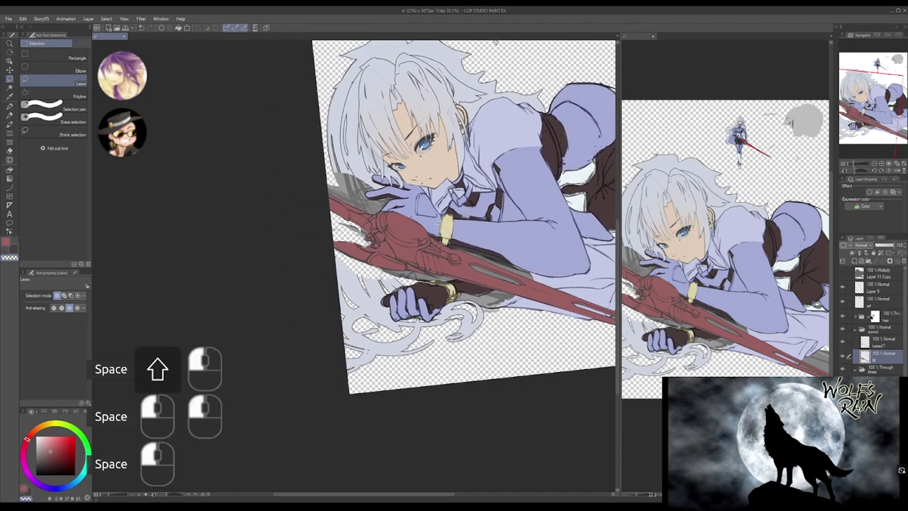
pyautogui.keyDown('ctrl'); pyautogui.click(455, 217); pyautogui.keyUp('ctrl')
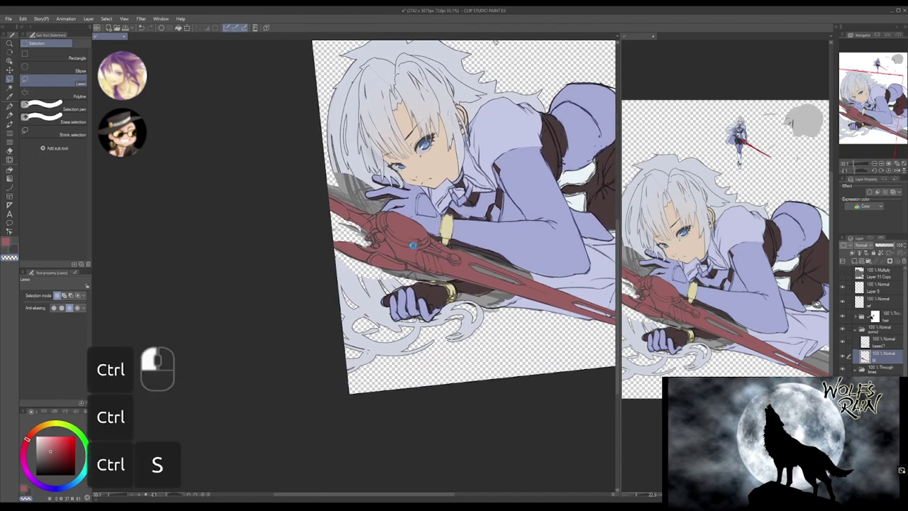
# - Lasso the half of the sword guard facing away from the face, and target both the sword's line and fill layers
pyautogui.press('m')
pyautogui.press('s')
pyautogui.press('m')
pyautogui.moveTo(391, 259); pyautogui.dragTo(415, 269)
pyautogui.moveTo(477, 279); pyautogui.dragTo(425, 269)
pyautogui.moveTo(448, 237)
pyautogui.mouseDown()
pyautogui.moveTo(442, 310)
pyautogui.moveTo(427, 308)
pyautogui.moveTo(431, 252)
pyautogui.moveTo(390, 284)
pyautogui.mouseUp()
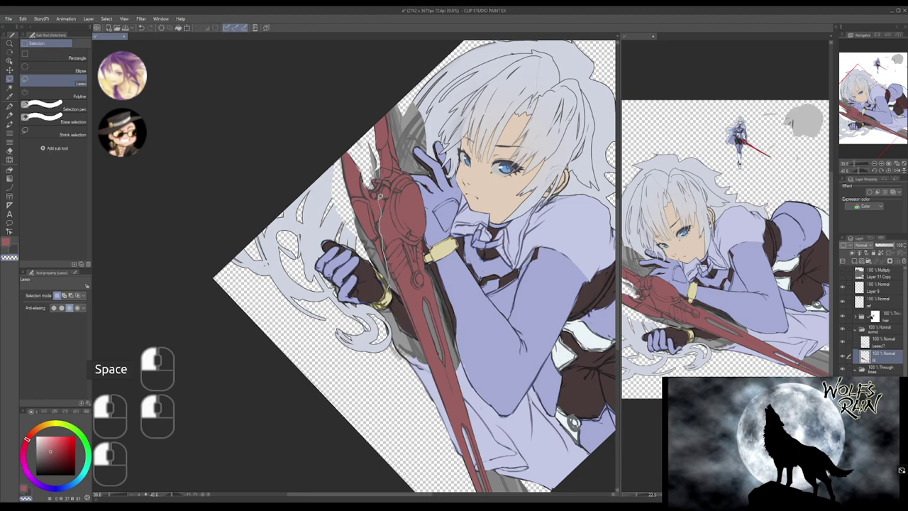
pyautogui.moveTo(373, 182)
pyautogui.mouseDown()
pyautogui.moveTo(353, 133)
pyautogui.moveTo(316, 248)
pyautogui.mouseUp()
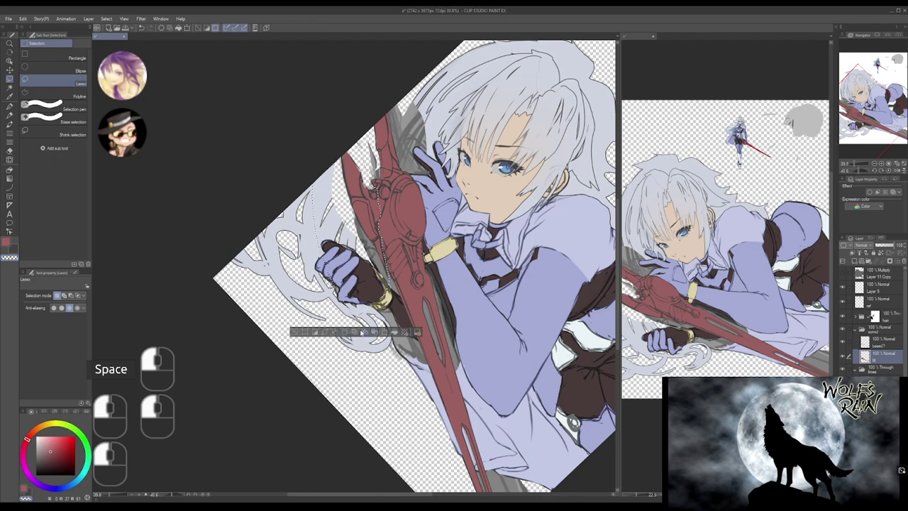
pyautogui.keyDown('ctrl'); pyautogui.click(896, 339); pyautogui.keyUp('ctrl')
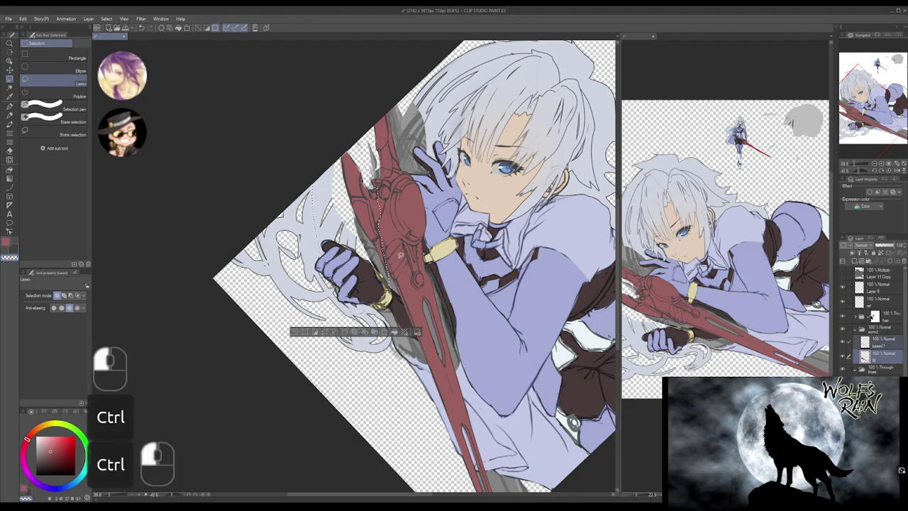
pyautogui.press('k')
pyautogui.moveTo(377, 225); pyautogui.dragTo(375, 227)
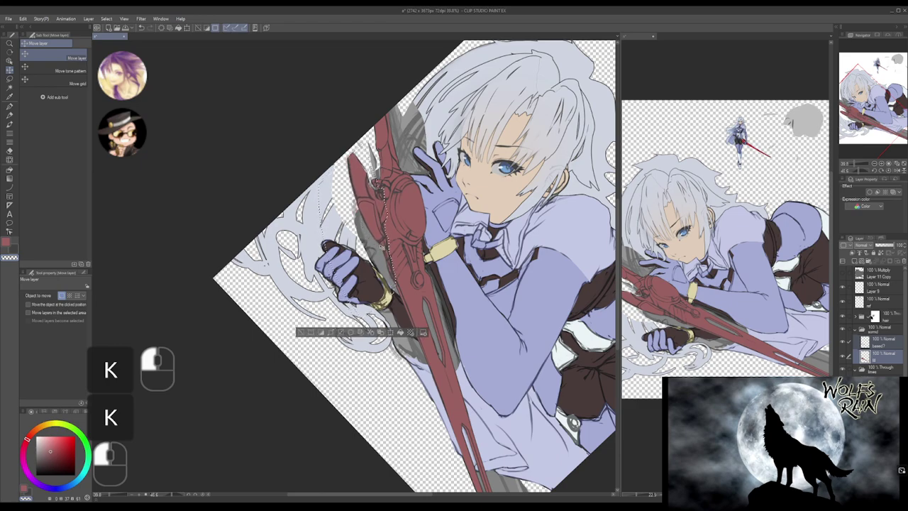
pyautogui.press('Escape')
pyautogui.hotkey('ctrl', 'z')
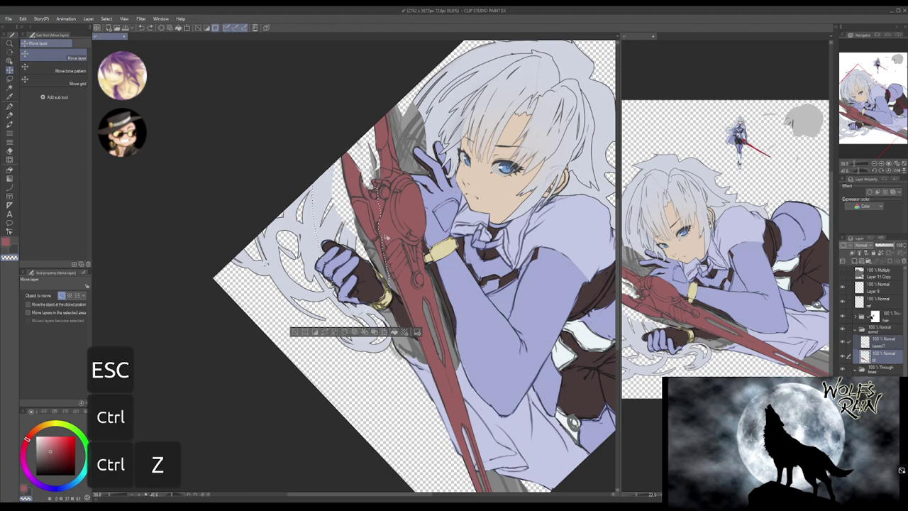
# - Copy the selected guard half from both sword layers and paste it as new layers
pyautogui.hotkey('ctrl', 'c')
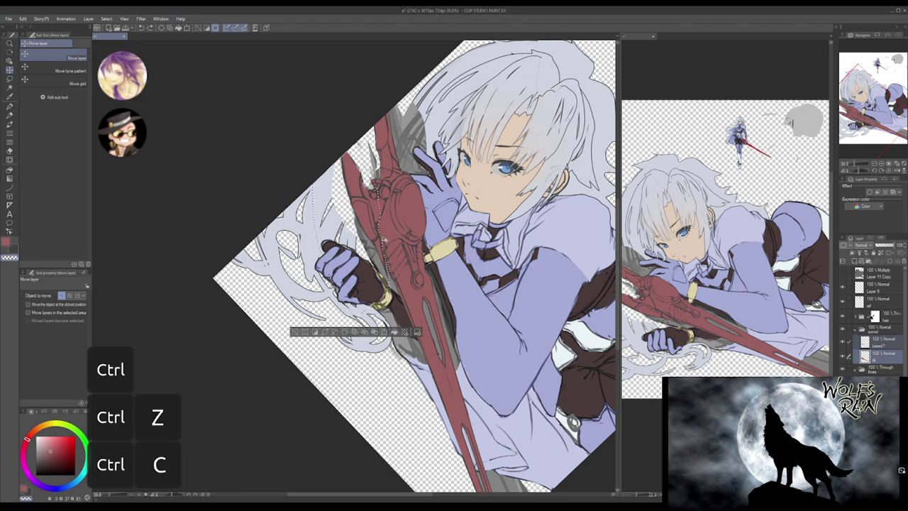
pyautogui.hotkey('ctrl', 'v')
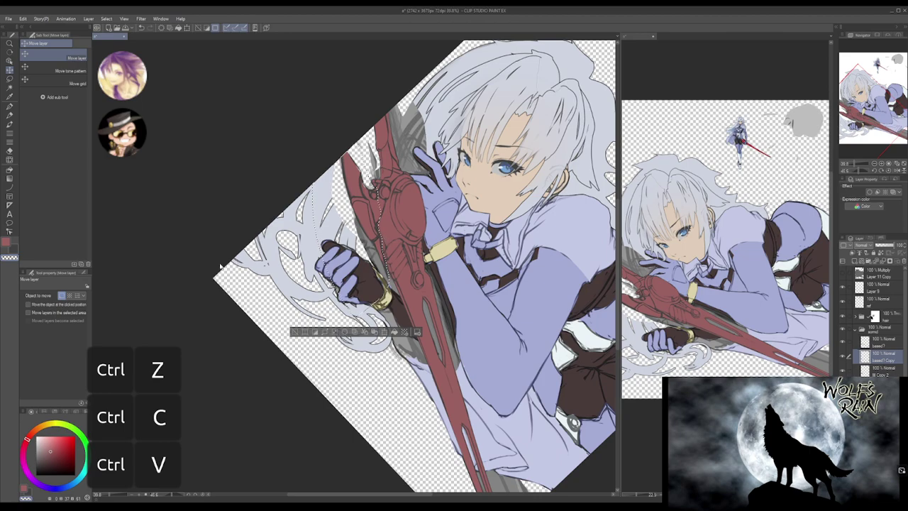
pyautogui.hotkey('ctrl', 't')
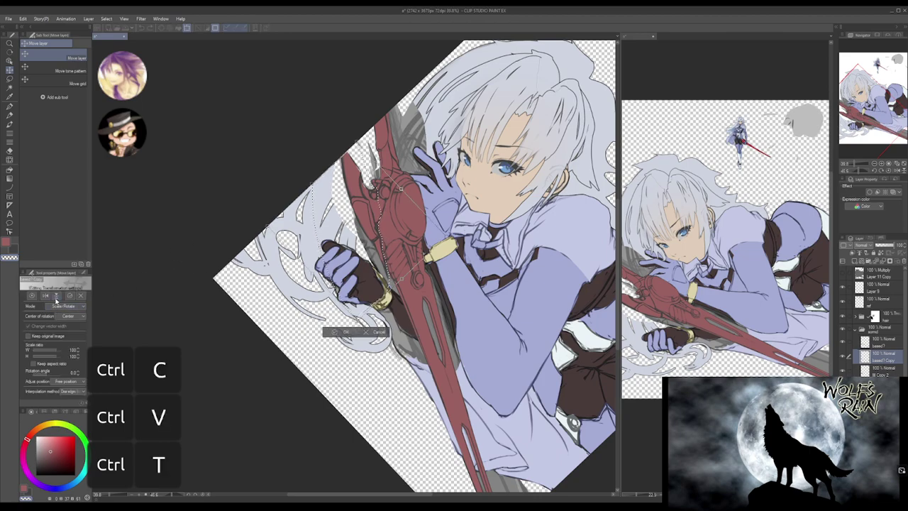
pyautogui.click(57, 296)
pyautogui.moveTo(443, 183); pyautogui.dragTo(446, 270)
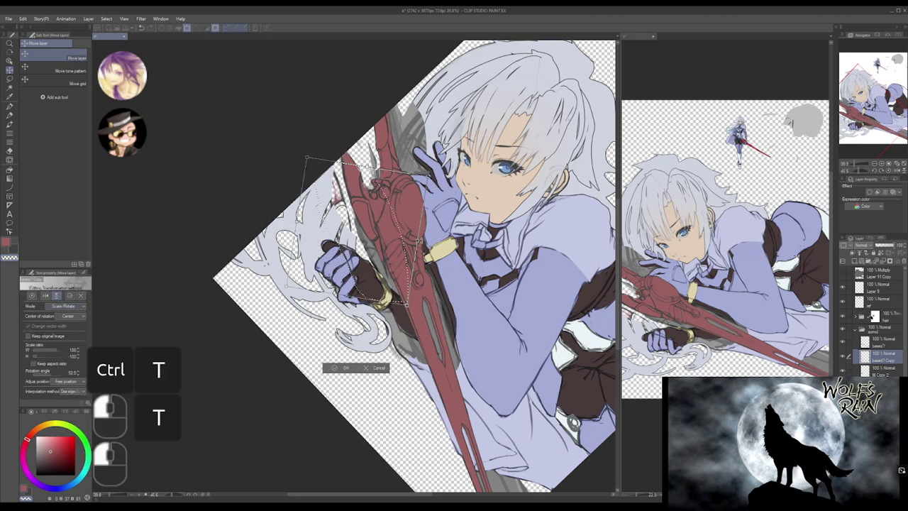
pyautogui.moveTo(385, 241); pyautogui.dragTo(414, 231)
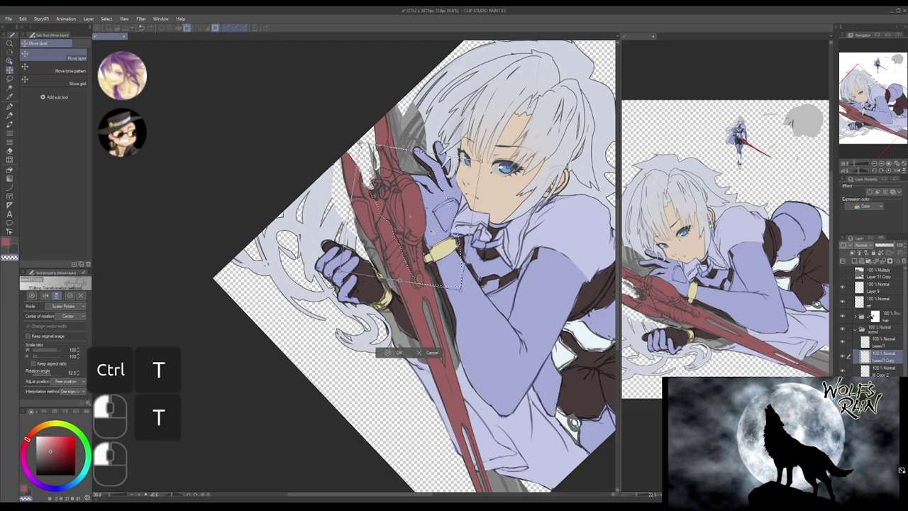
pyautogui.press('Escape')
pyautogui.keyDown('ctrl'); pyautogui.click(886, 353); pyautogui.keyUp('ctrl')
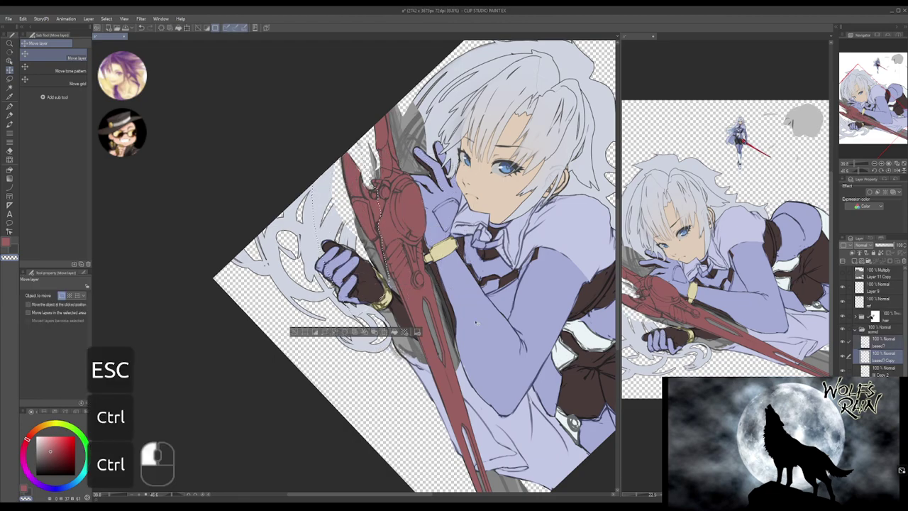
pyautogui.hotkey('ctrl', 't')
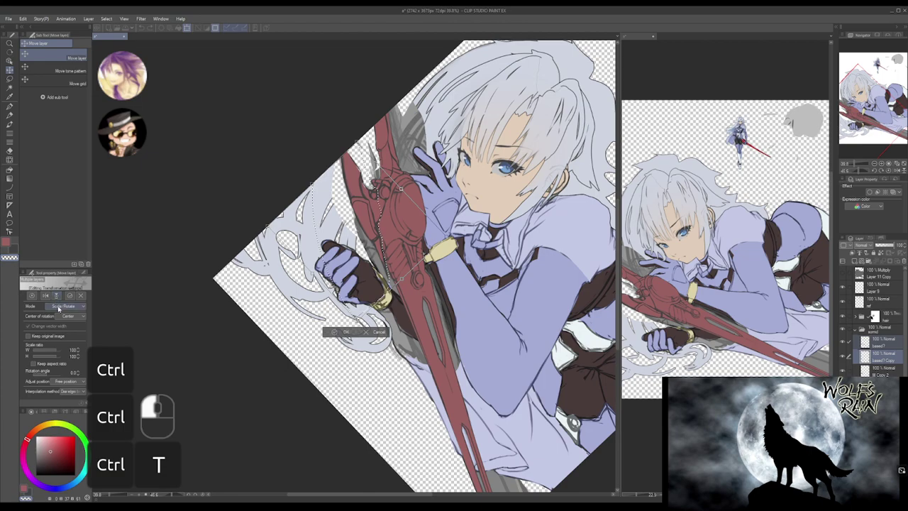
pyautogui.press('Escape')
pyautogui.press('t')
pyautogui.press('Escape')
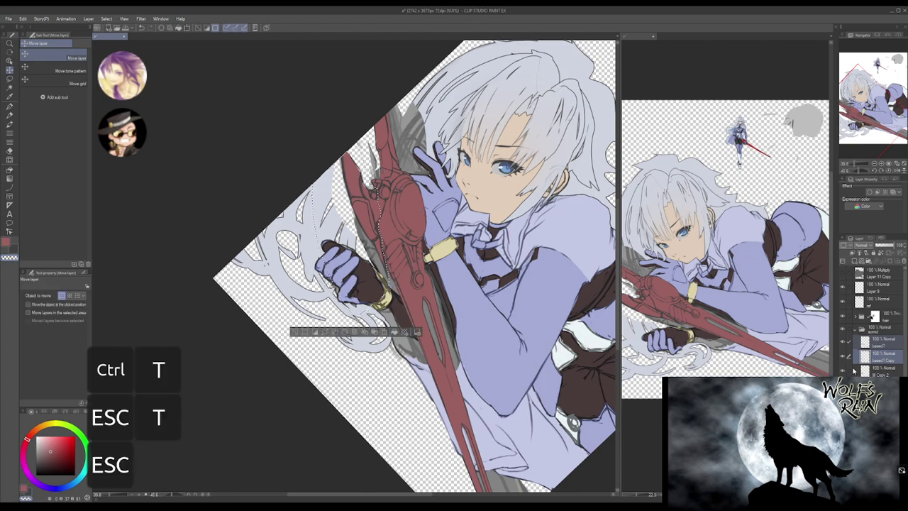
# - Transform both pasted guard layers together: flip them vertically, rotate them about 60 degrees and position them over the guard's side nearest the face
pyautogui.press('ctrl')
pyautogui.keyDown('ctrl'); pyautogui.click(890, 370); pyautogui.keyUp('ctrl')
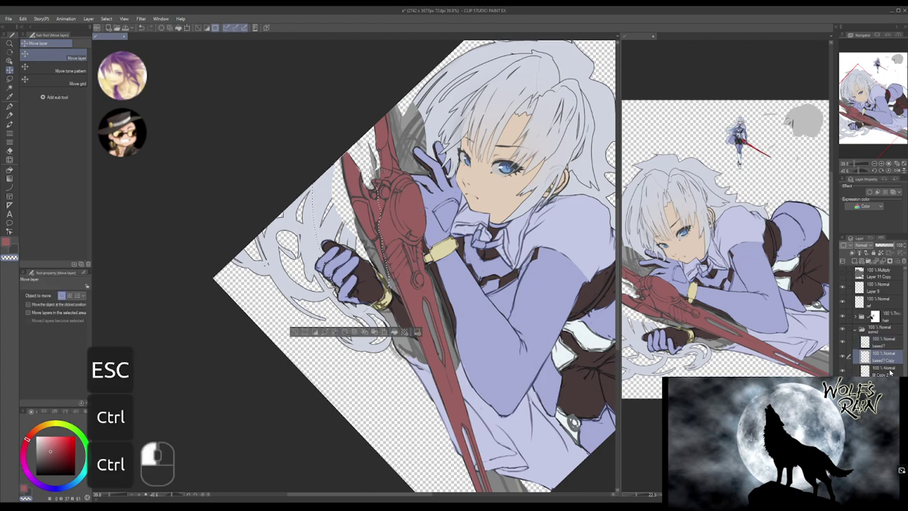
pyautogui.hotkey('ctrl', 't')
pyautogui.click(57, 295)
pyautogui.moveTo(490, 284); pyautogui.dragTo(488, 177)
pyautogui.moveTo(362, 230); pyautogui.dragTo(420, 205)
pyautogui.moveTo(558, 226); pyautogui.dragTo(549, 254)
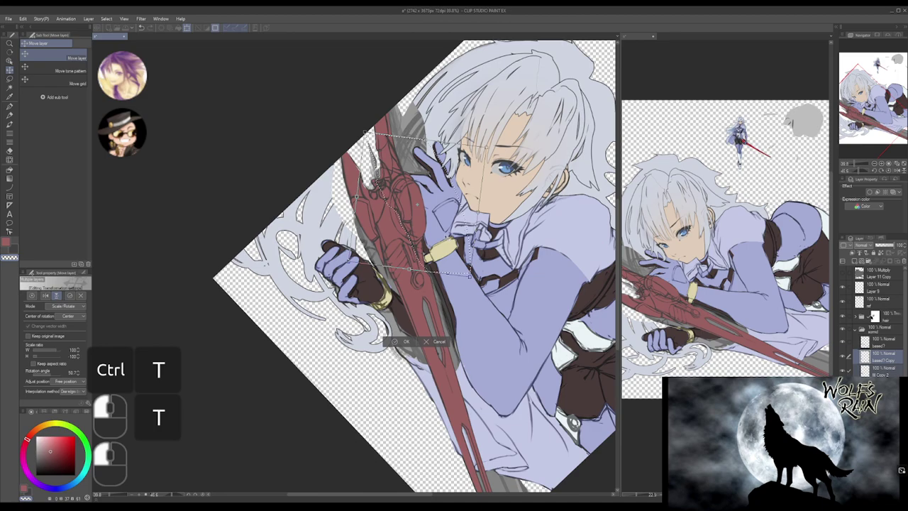
pyautogui.moveTo(419, 206); pyautogui.dragTo(440, 207)
pyautogui.moveTo(482, 281); pyautogui.dragTo(472, 299)
pyautogui.moveTo(461, 253); pyautogui.dragTo(458, 252)
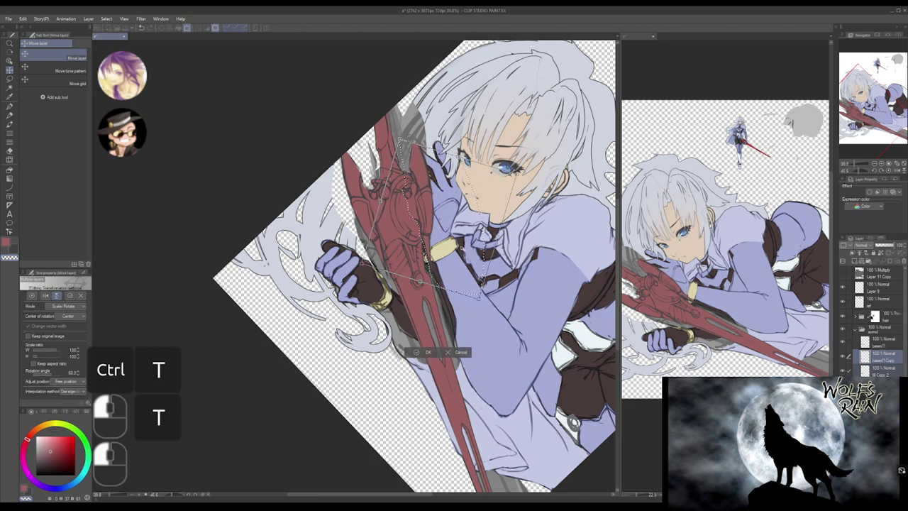
# - Apply the transformation to the copied guard line work and clear its part inside the weapon's selected base area
pyautogui.press('Return')
pyautogui.hotkey('ctrl', 'd')
pyautogui.moveTo(423, 226); pyautogui.dragTo(433, 186)
pyautogui.moveTo(432, 186); pyautogui.dragTo(448, 233)
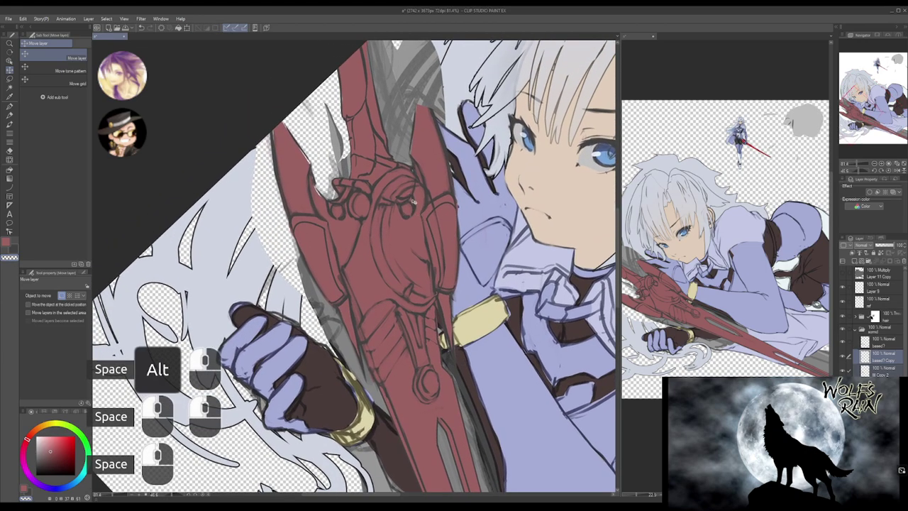
pyautogui.keyDown('ctrl'); pyautogui.click(874, 366); pyautogui.keyUp('ctrl')
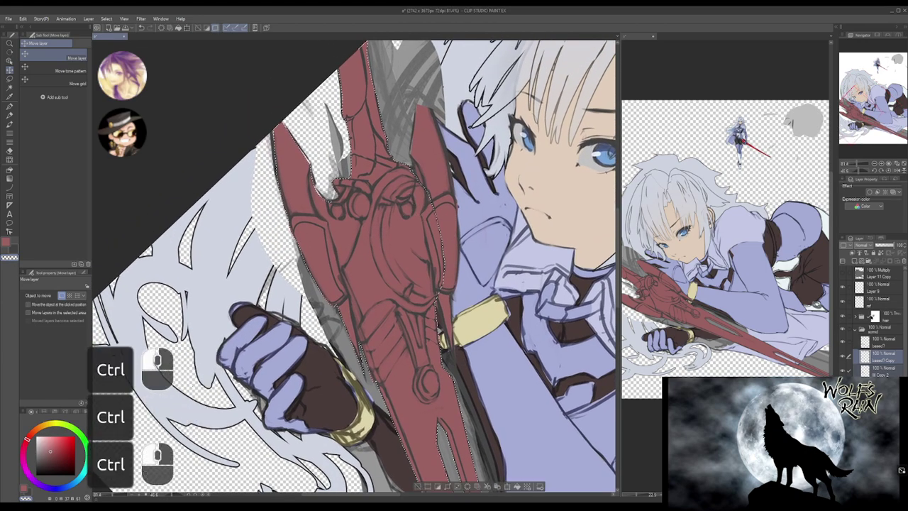
pyautogui.click(468, 486)
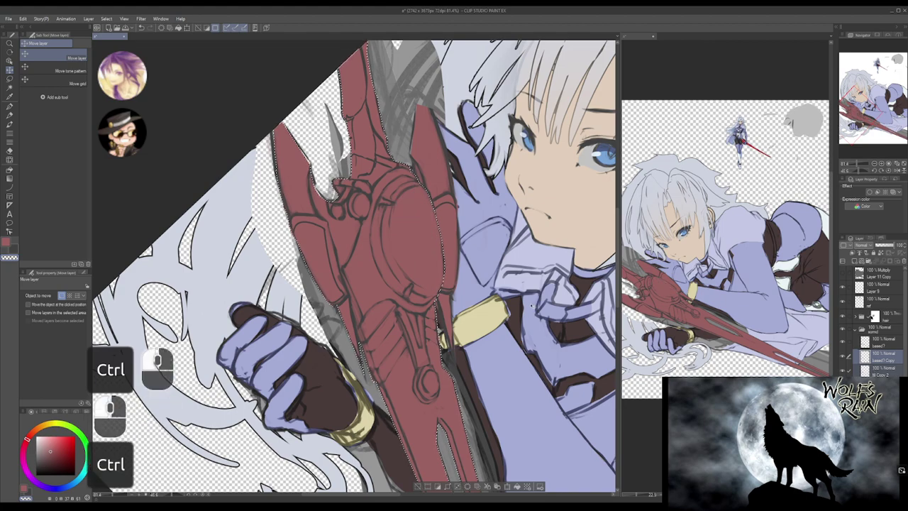
pyautogui.hotkey('ctrl', 'd')
# - Draw dark curved panel lines down the weapon prong nearest the raised hand with the Curve tool
pyautogui.press('p')
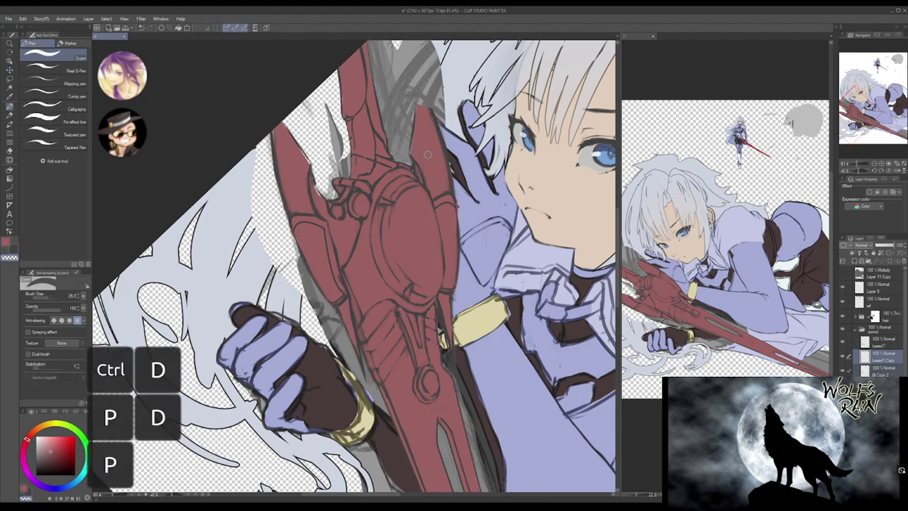
pyautogui.press('x')
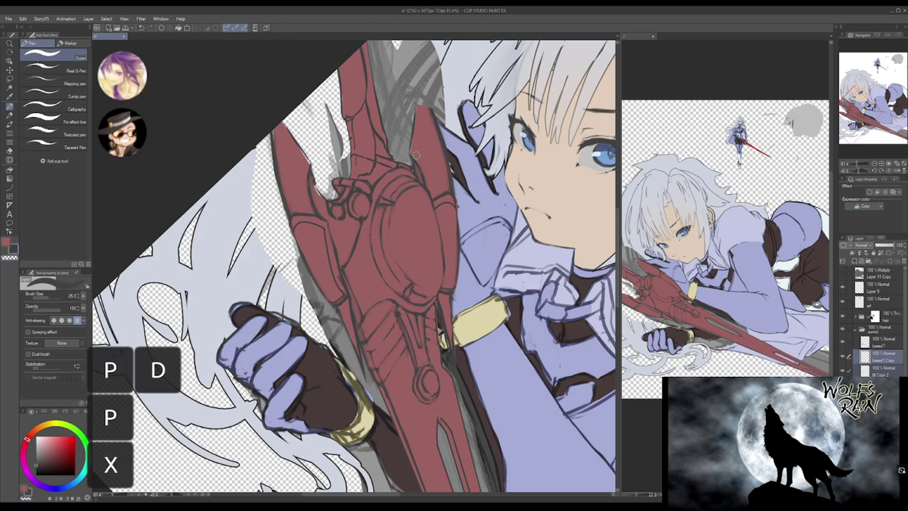
pyautogui.press('u')
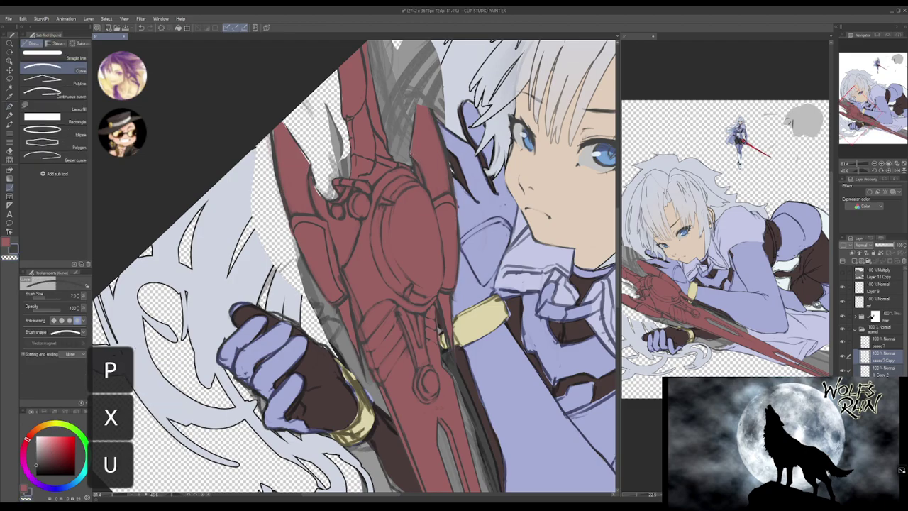
pyautogui.click(410, 153)
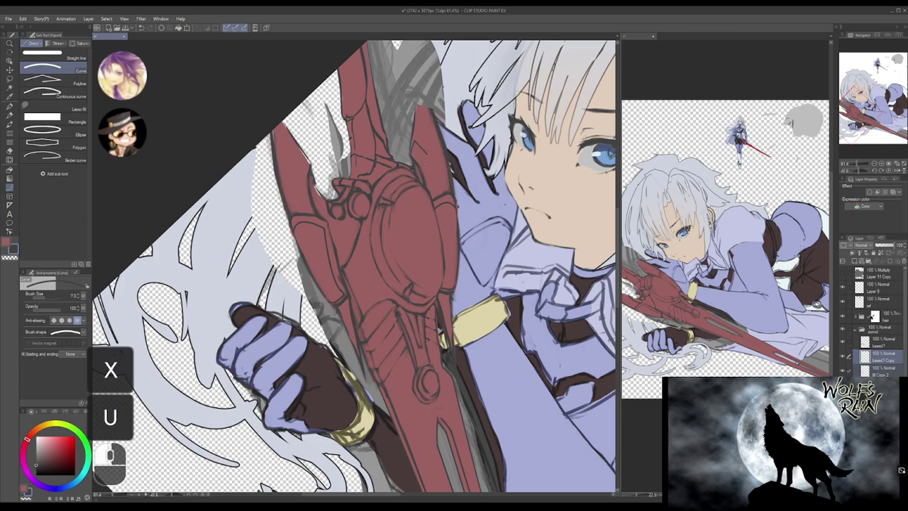
pyautogui.moveTo(427, 152); pyautogui.dragTo(441, 195)
pyautogui.click(435, 176)
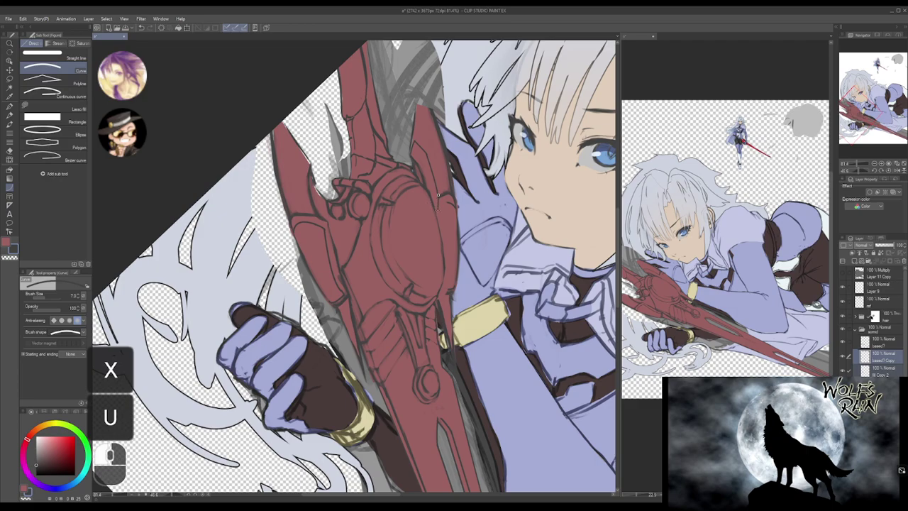
pyautogui.moveTo(438, 195); pyautogui.dragTo(442, 207)
pyautogui.click(439, 227)
# - Ink the pointed tip and edges of the prong nearest the hand with the G-pen, undoing the last two strokes
pyautogui.press('p')
pyautogui.moveTo(426, 138); pyautogui.dragTo(433, 156)
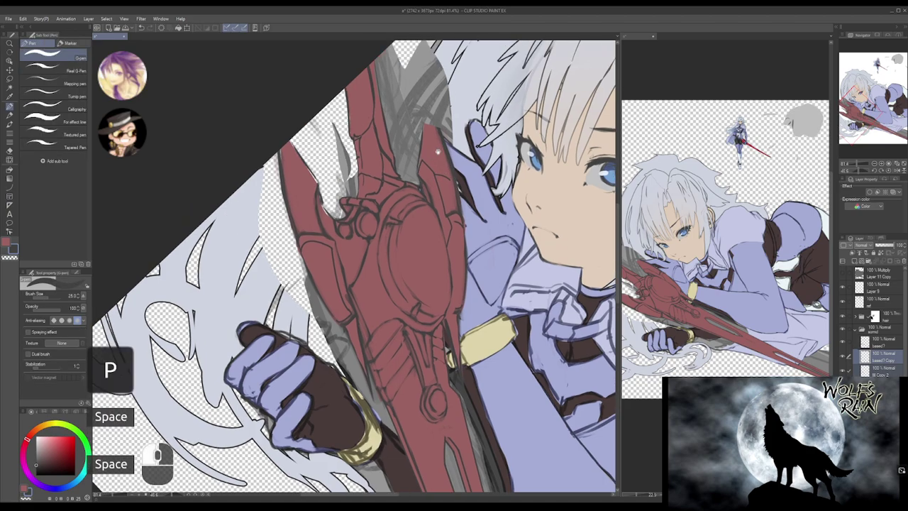
pyautogui.click(438, 69)
pyautogui.click(438, 69)
pyautogui.click(438, 68)
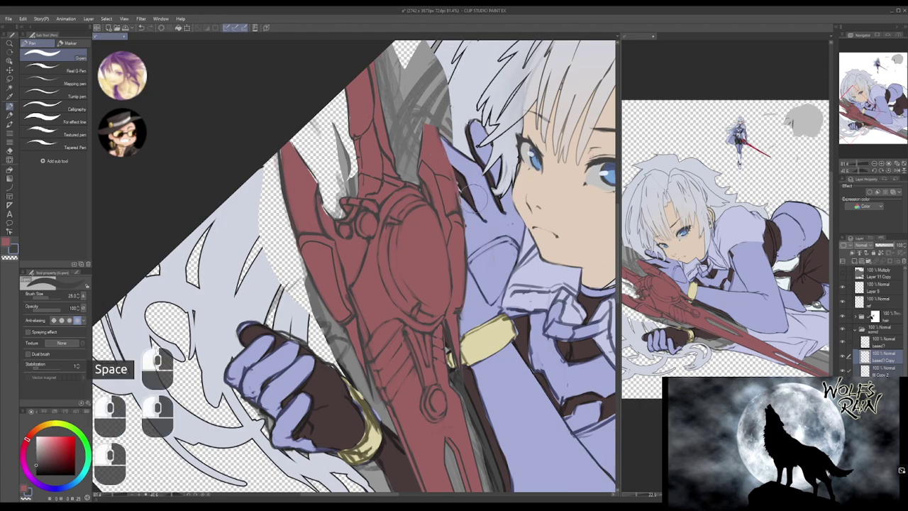
pyautogui.moveTo(437, 178); pyautogui.dragTo(438, 183)
pyautogui.moveTo(461, 215); pyautogui.dragTo(456, 187)
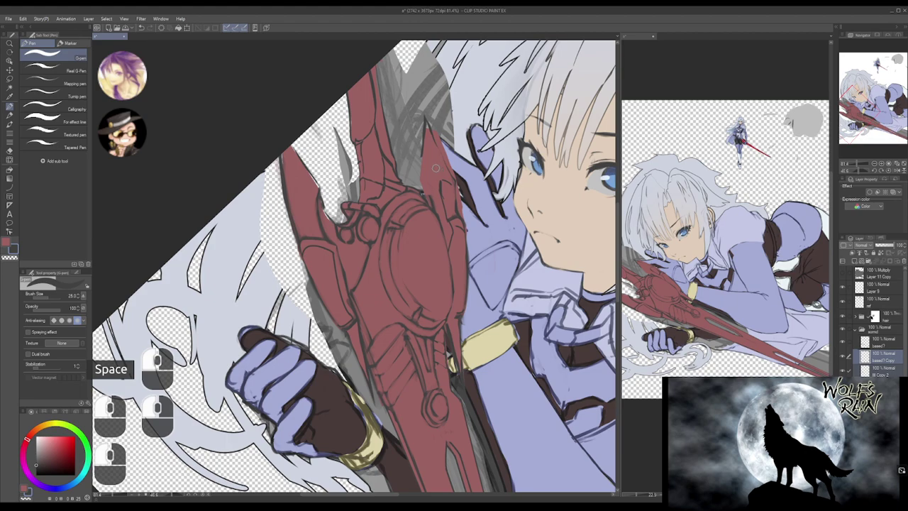
pyautogui.hotkey('ctrl', 'z')
pyautogui.hotkey('ctrl', 'z')
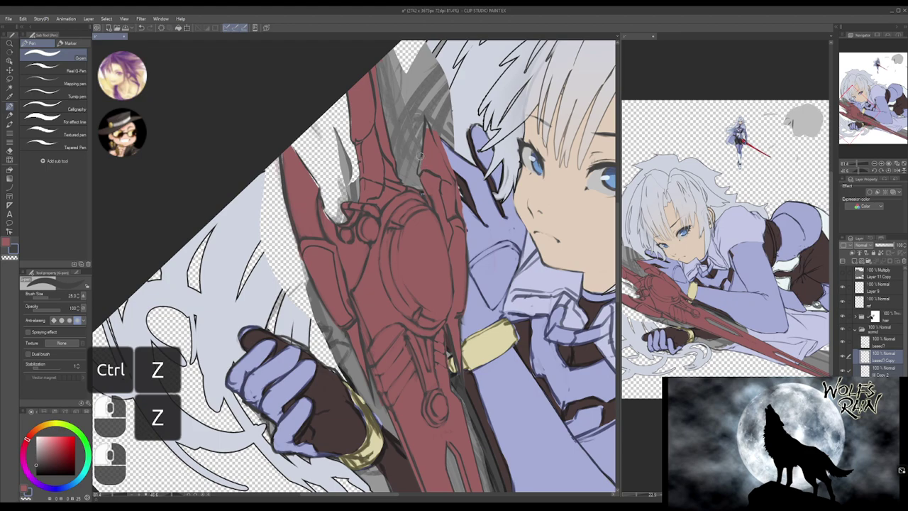
# - Refine the detail lines at the prong's base and along the guard's outer edge, undoing the misplaced strokes
pyautogui.moveTo(427, 165); pyautogui.dragTo(421, 142)
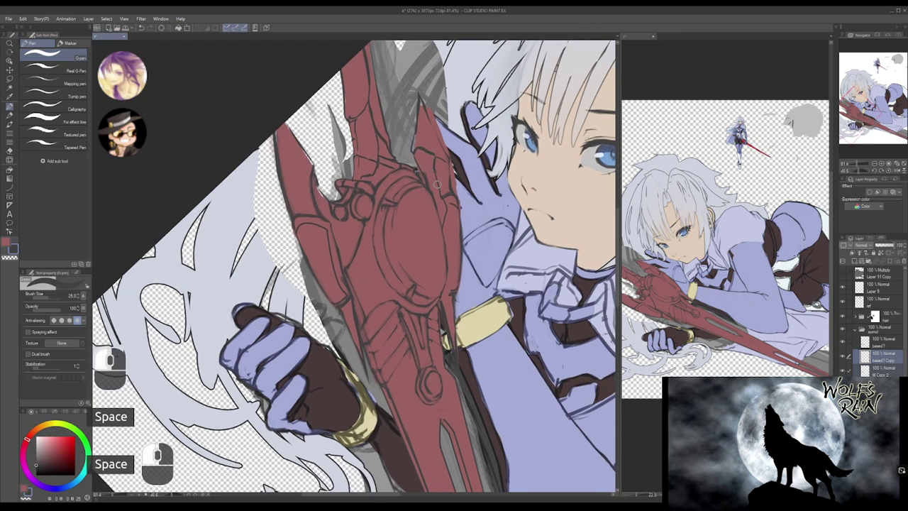
pyautogui.moveTo(439, 183); pyautogui.dragTo(420, 142)
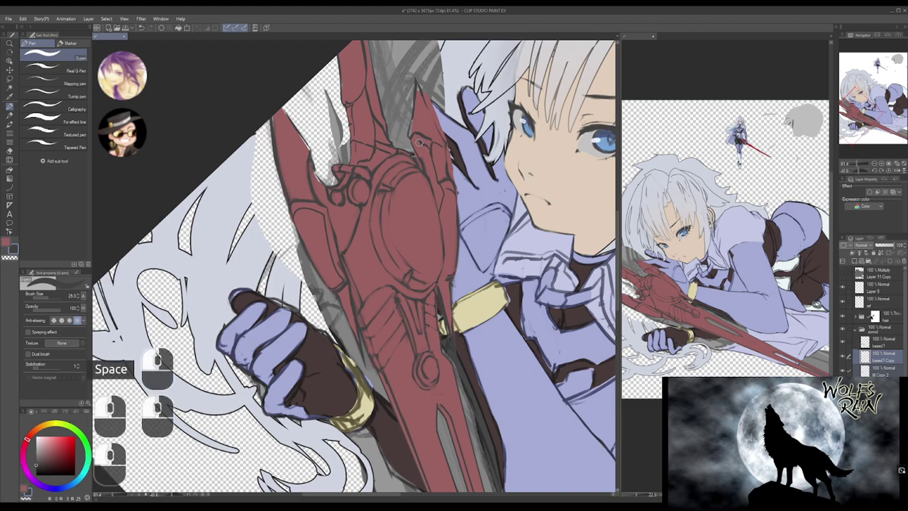
pyautogui.hotkey('ctrl', 'z')
pyautogui.hotkey('ctrl', 'z')
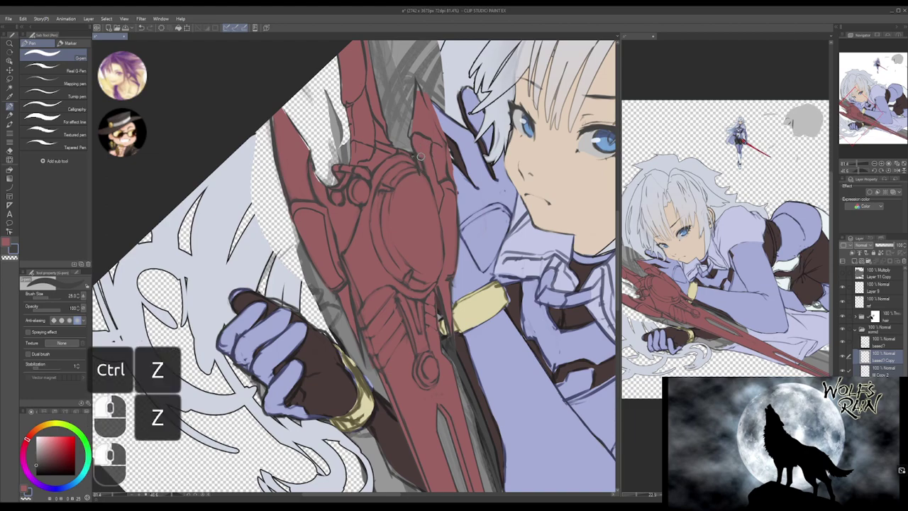
pyautogui.hotkey('ctrl', 'z')
pyautogui.moveTo(442, 180); pyautogui.dragTo(432, 137)
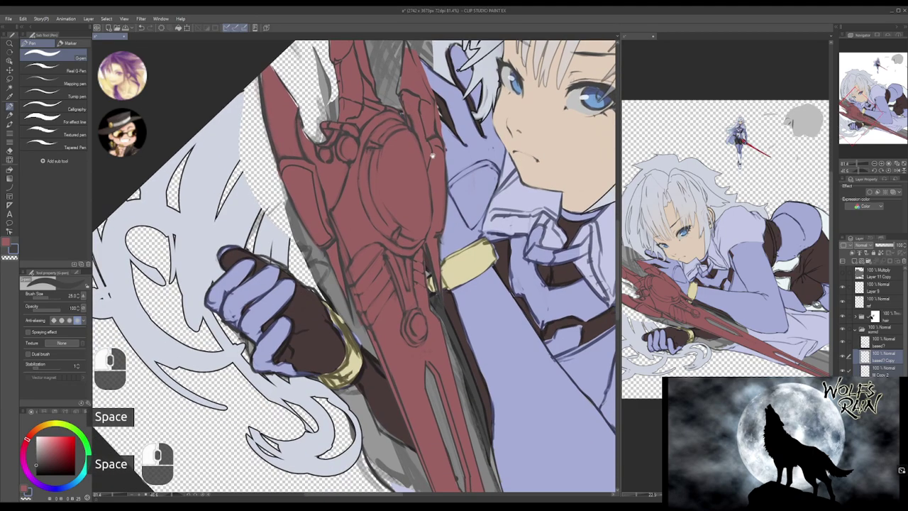
pyautogui.moveTo(440, 197); pyautogui.dragTo(438, 175)
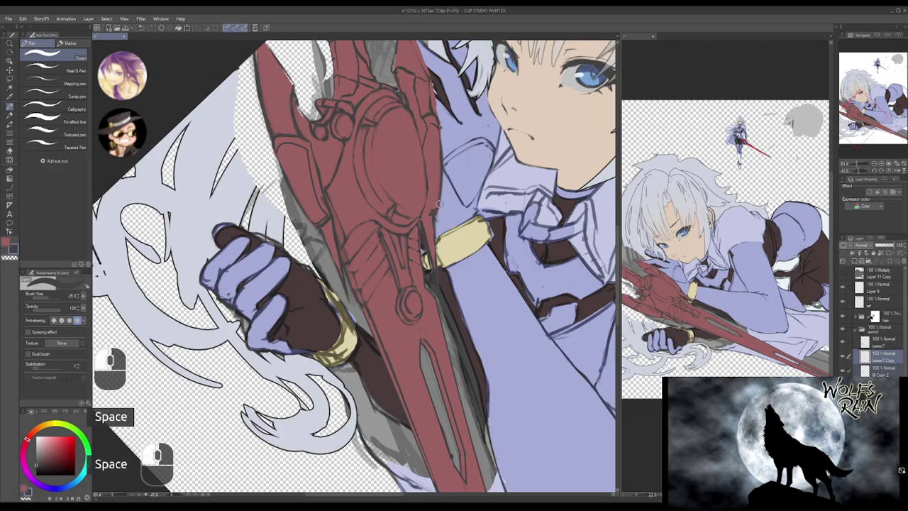
pyautogui.moveTo(439, 204); pyautogui.dragTo(438, 186)
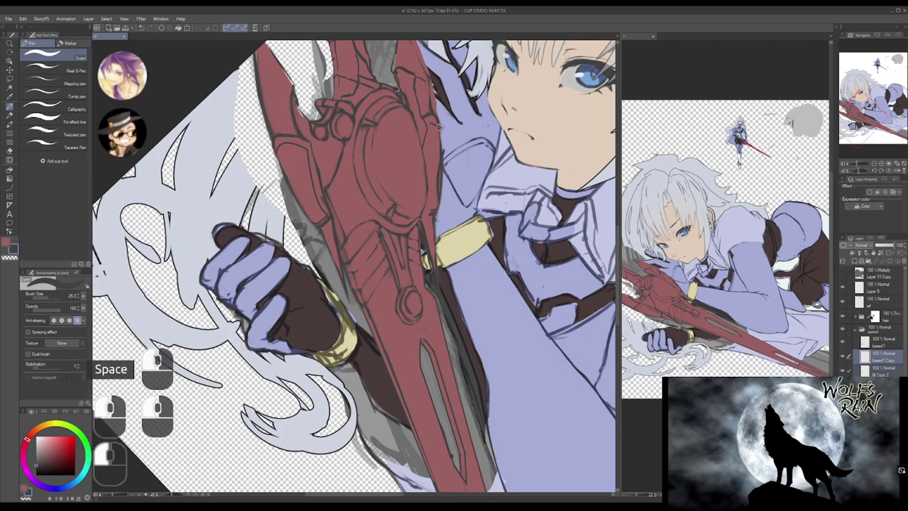
# - Erase stray line work along the guard's outer edge beside the gloved arm with the pen in transparent colour
pyautogui.press('c')
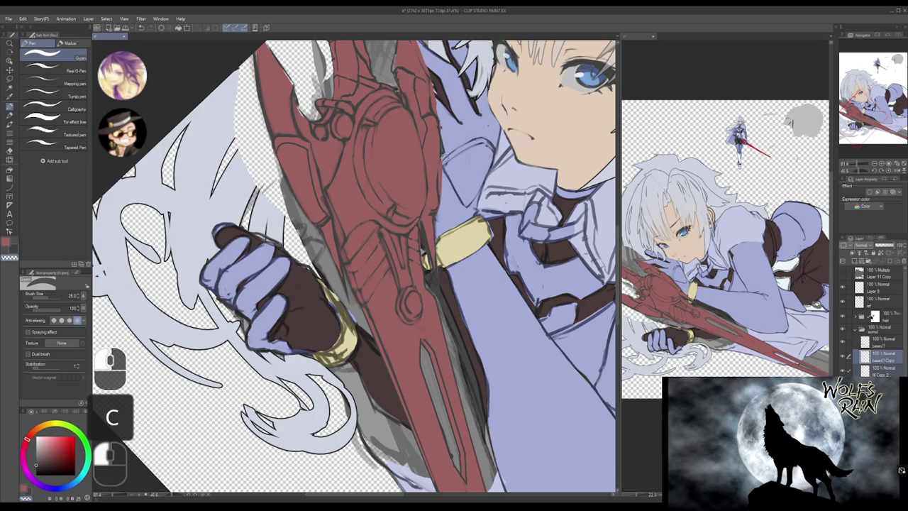
pyautogui.hotkey('ctrl', 'z')
pyautogui.hotkey('ctrl', 'z')
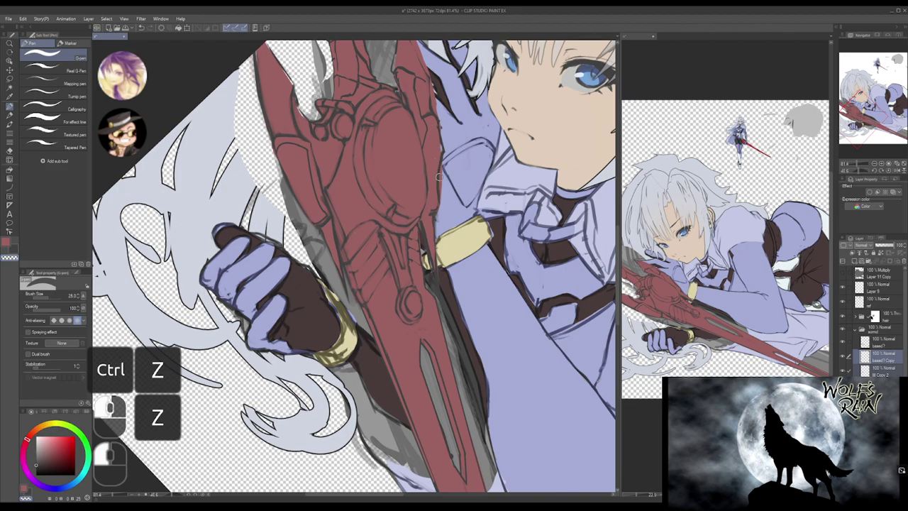
pyautogui.moveTo(435, 233); pyautogui.dragTo(431, 209)
pyautogui.moveTo(463, 161); pyautogui.dragTo(448, 192)
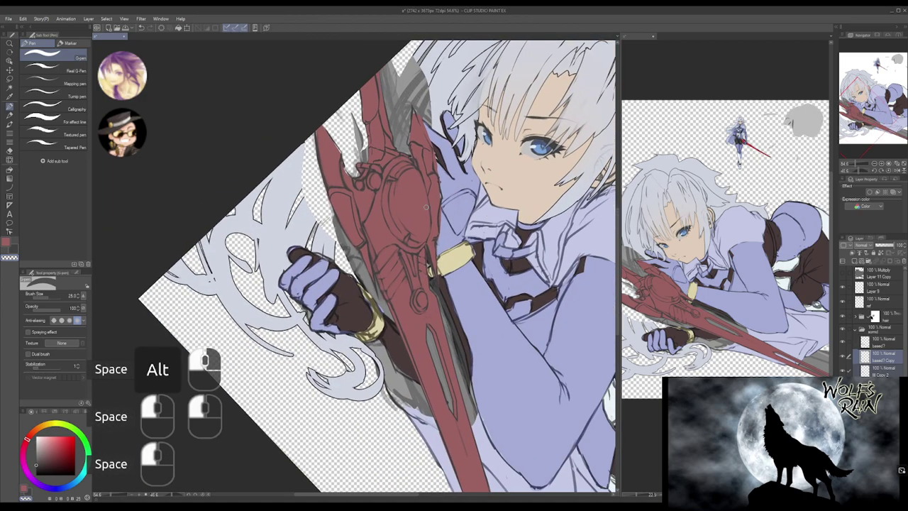
# - Try to ink a short line between the prong and the guard's oval rim
pyautogui.press('p')
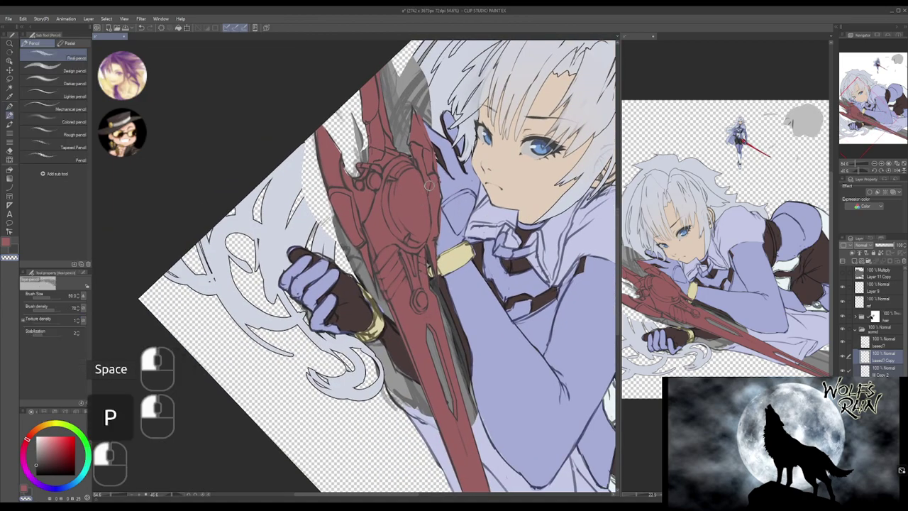
pyautogui.press('p')
pyautogui.press('c')
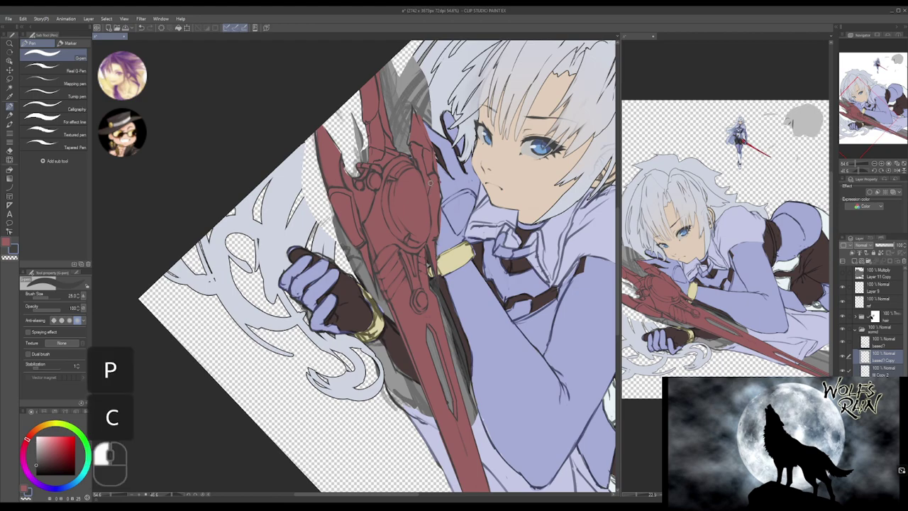
pyautogui.hotkey('ctrl', 'z')
pyautogui.hotkey('ctrl', 'z')
pyautogui.moveTo(431, 188)
pyautogui.mouseDown()
pyautogui.moveTo(425, 208)
pyautogui.moveTo(430, 183)
pyautogui.mouseUp()
pyautogui.hotkey('ctrl', 'z')
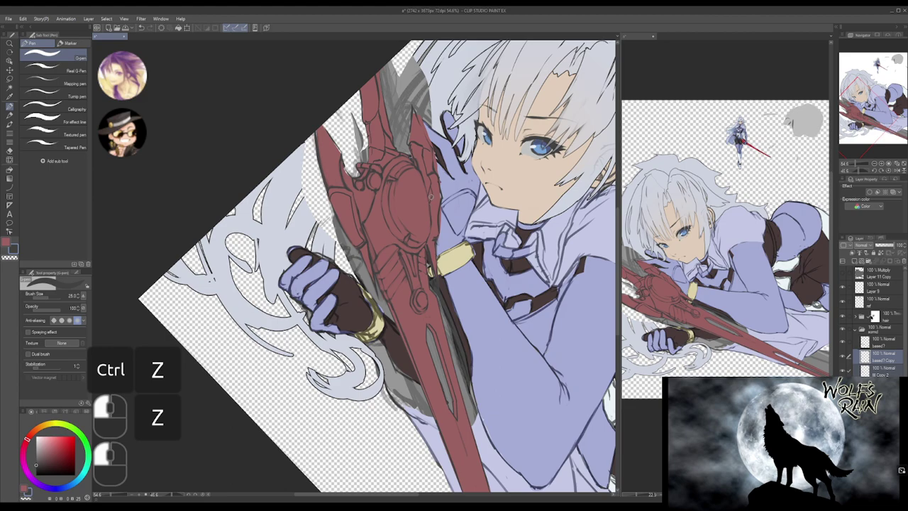
# - Retouch the lines where the prong meets the guard's oval rim, undoing the strokes that miss
pyautogui.press('c')
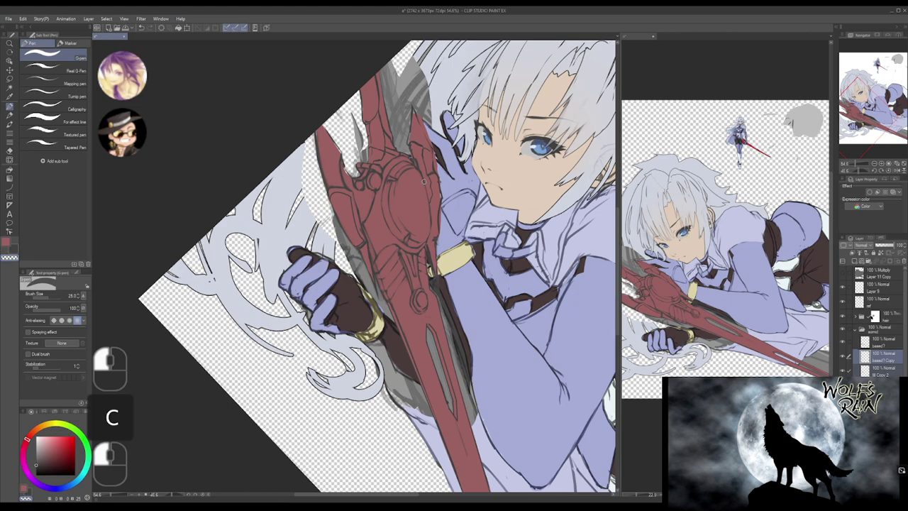
pyautogui.press('c')
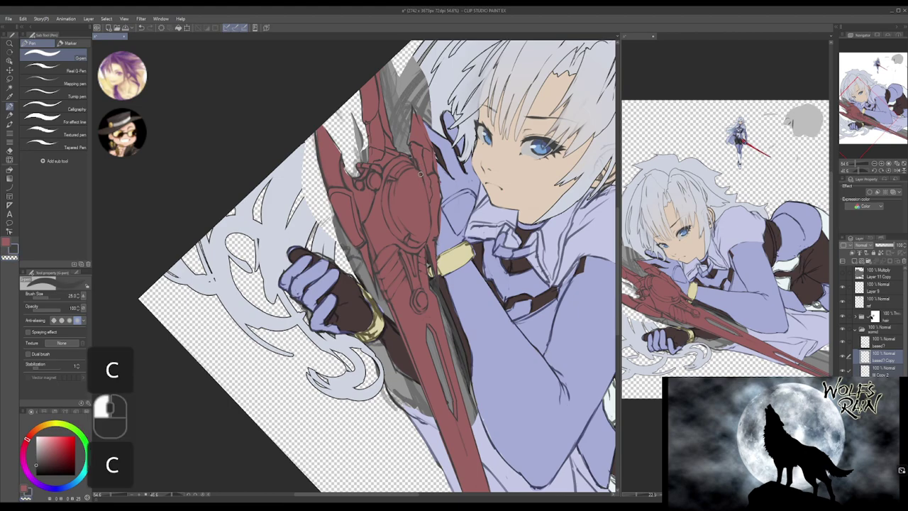
pyautogui.click(420, 174)
pyautogui.hotkey('ctrl', 'z')
pyautogui.hotkey('ctrl', 'z')
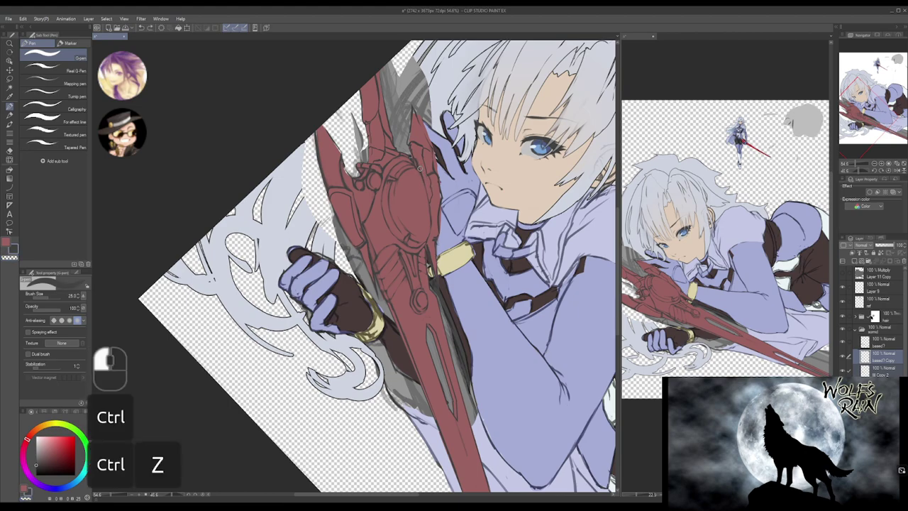
pyautogui.click(420, 172)
pyautogui.hotkey('ctrl', 'z')
pyautogui.hotkey('ctrl', 'z')
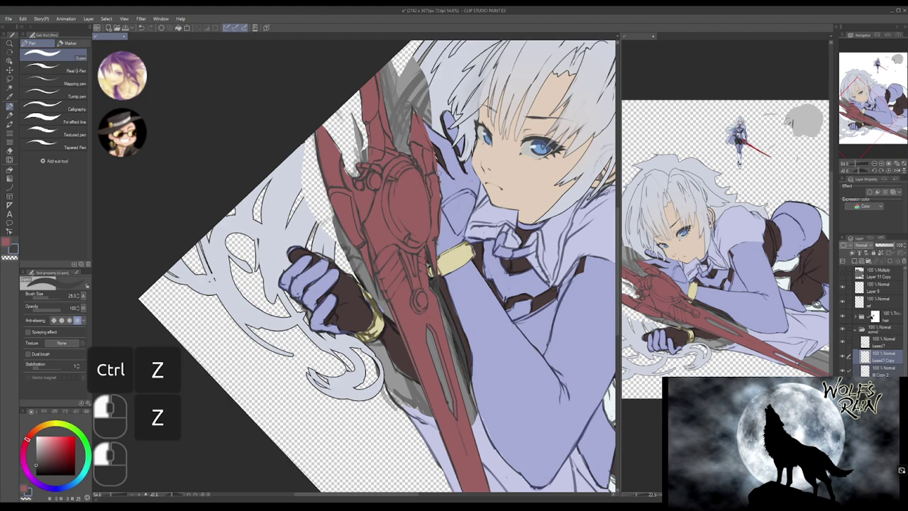
# - Touch up the reshaped prong's base colour in red on the weapon's flat colour layer, M Copy 2
pyautogui.click(860, 370)
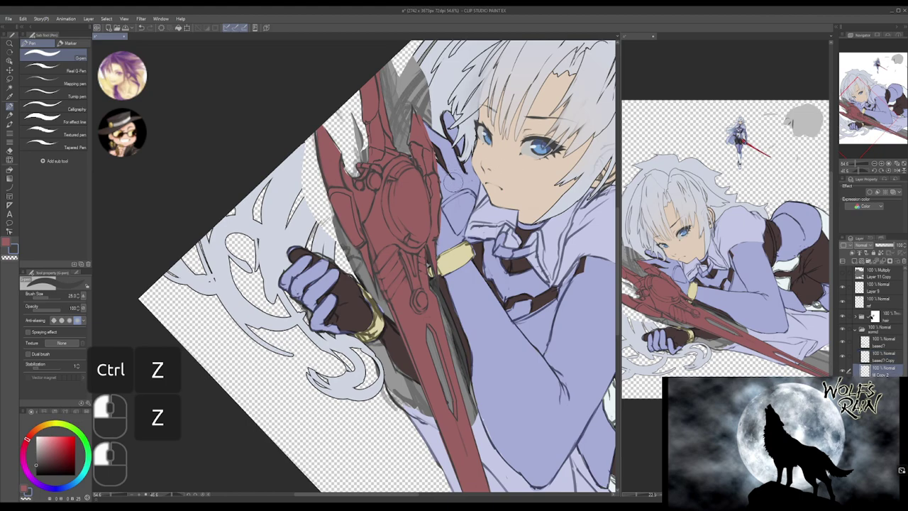
pyautogui.hotkey('ctrl', 'z')
pyautogui.press('space')
pyautogui.moveTo(448, 171); pyautogui.dragTo(454, 179)
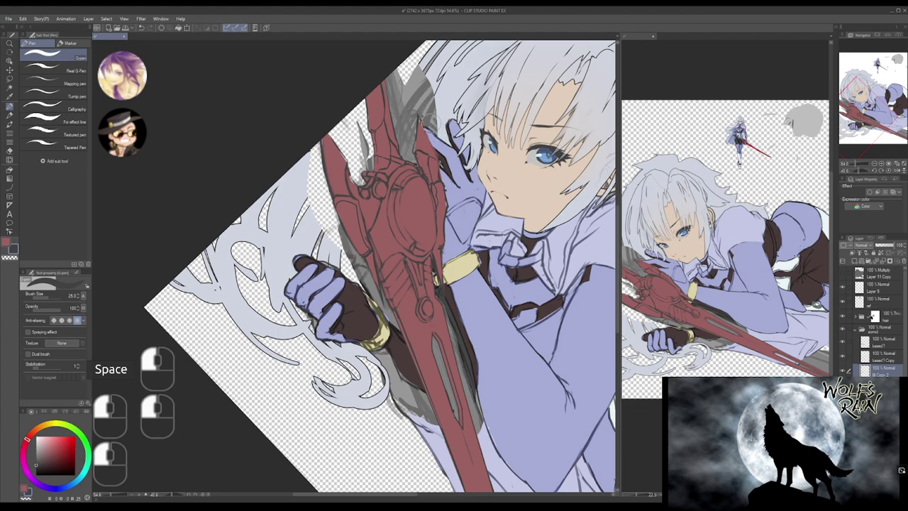
pyautogui.press('x')
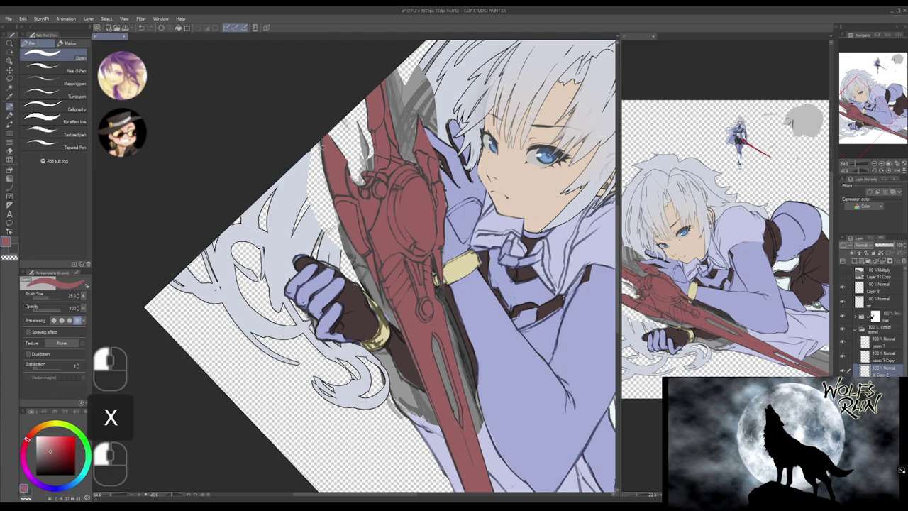
# - Save the illustration with the reworked weapon
pyautogui.moveTo(405, 172); pyautogui.dragTo(388, 174)
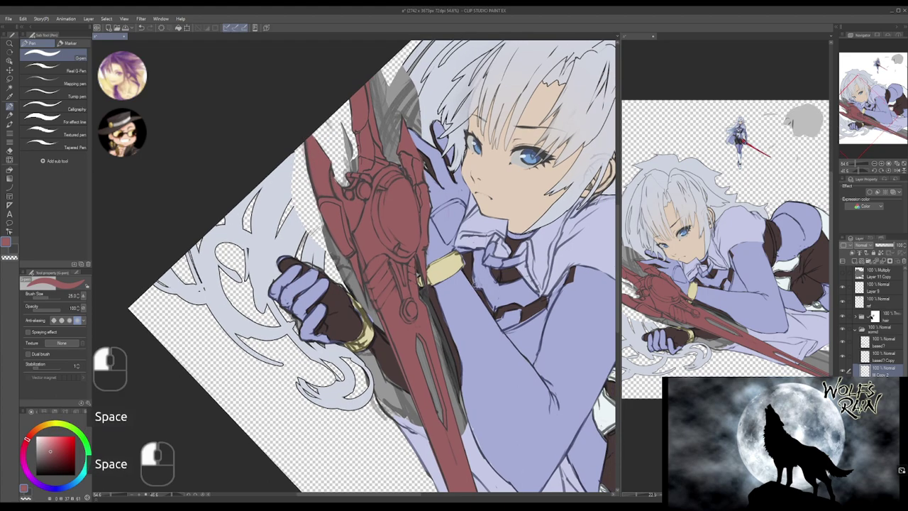
pyautogui.keyDown('alt'); pyautogui.click(490, 285); pyautogui.keyUp('alt')
pyautogui.moveTo(504, 301); pyautogui.dragTo(478, 280)
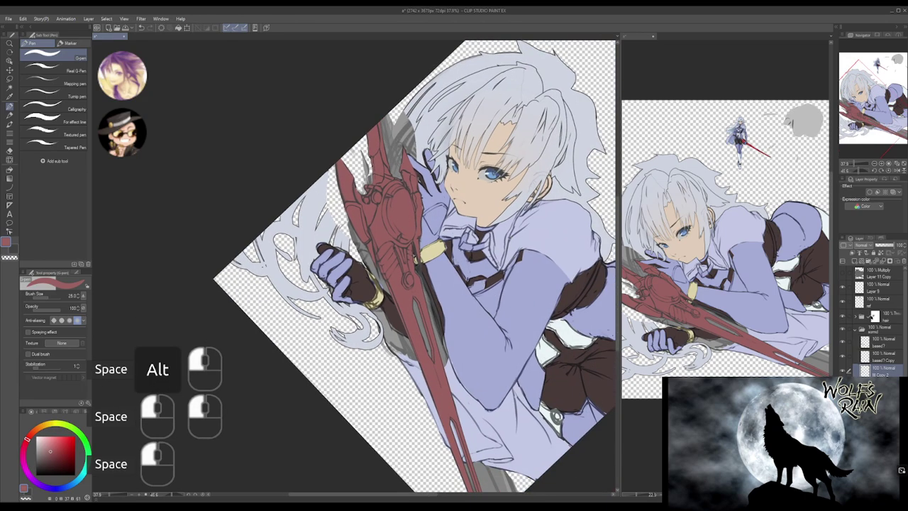
pyautogui.hotkey('ctrl', 's')
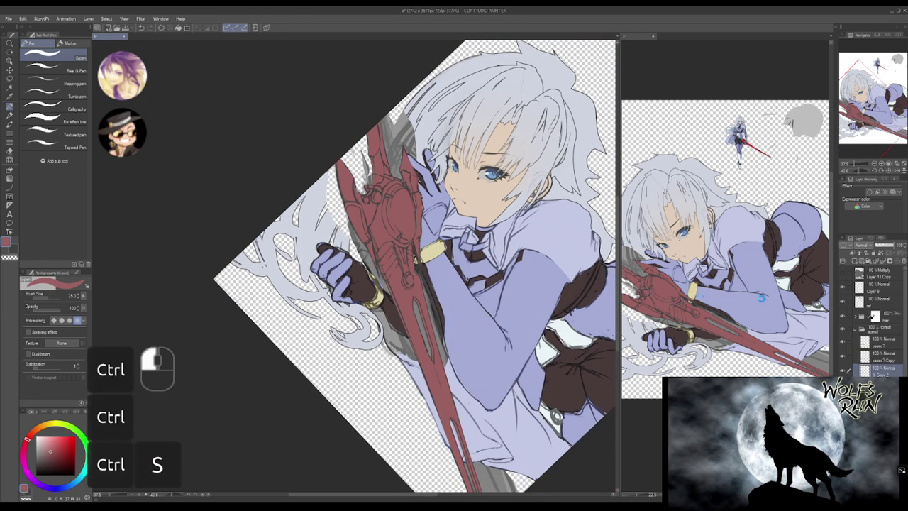
pyautogui.click(879, 374)
pyautogui.keyDown('ctrl'); pyautogui.click(879, 387); pyautogui.keyUp('ctrl')
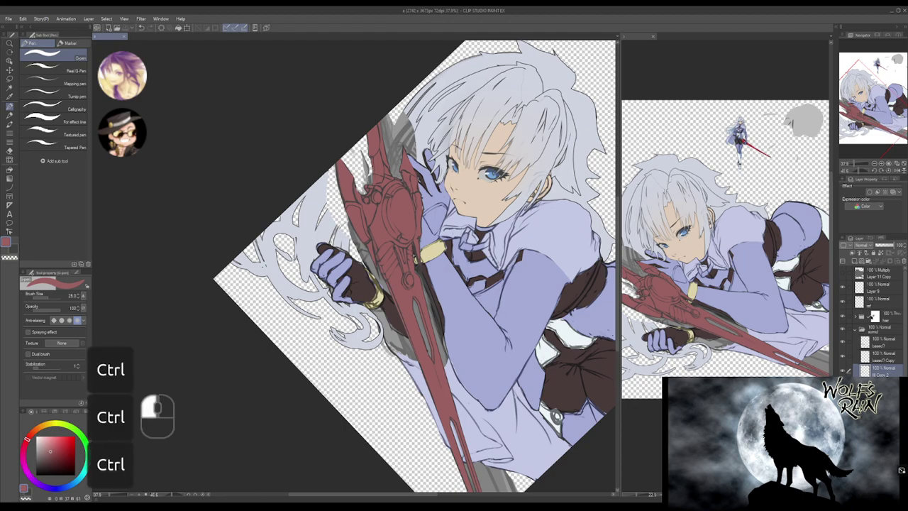
# - Merge the duplicate layers in the weapon's folder, reducing it to the M layer and one layer above it, and toggle the merged layer's visibility to check it
pyautogui.rightClick(879, 387)
pyautogui.click(878, 359)
pyautogui.hotkey('ctrl', 'z')
pyautogui.hotkey('ctrl', 'z')
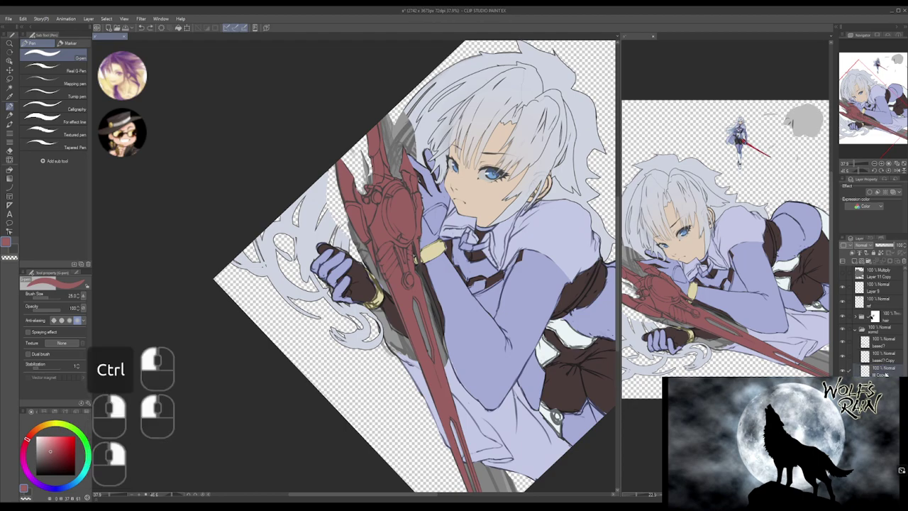
pyautogui.click(882, 345)
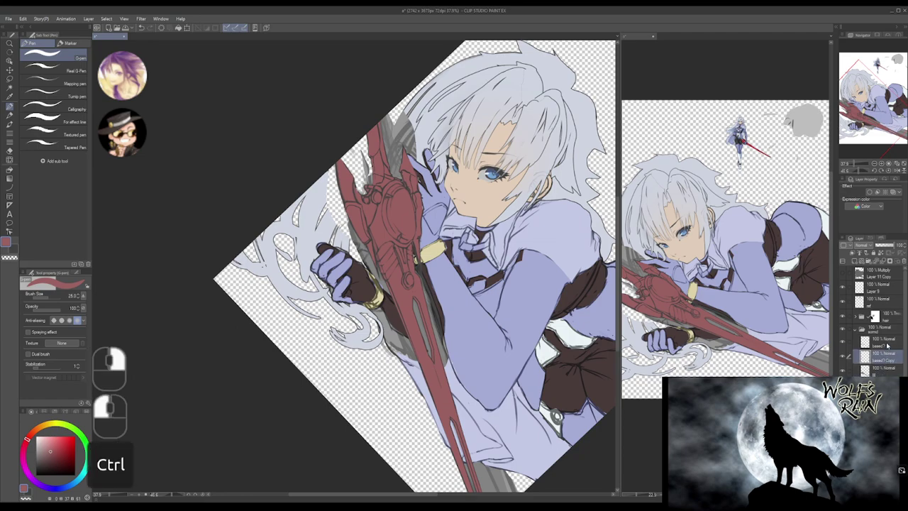
pyautogui.keyDown('ctrl'); pyautogui.click(889, 342); pyautogui.keyUp('ctrl')
pyautogui.keyDown('ctrl'); pyautogui.click(863, 342); pyautogui.keyUp('ctrl')
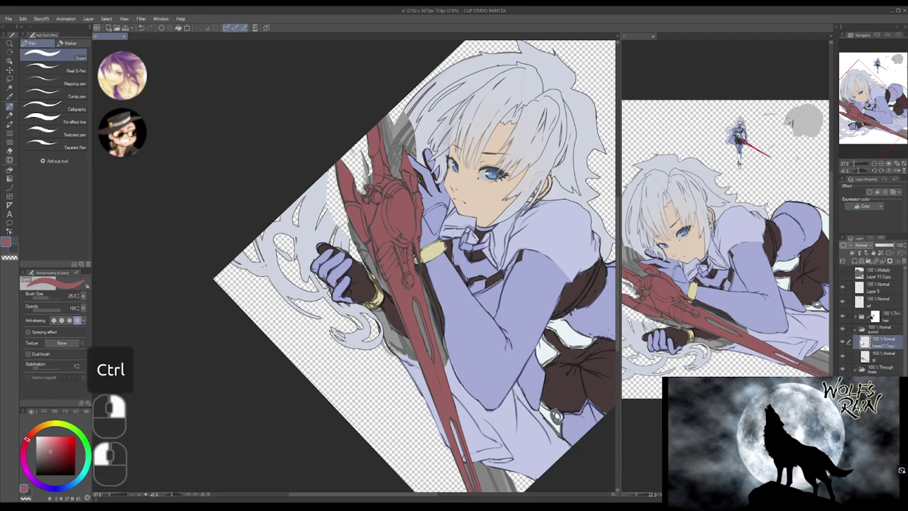
pyautogui.click(843, 342)
pyautogui.click(843, 342)
# - Collapse the weapon and lines folders and load the painted area of the hands folder as a selection
pyautogui.moveTo(510, 284); pyautogui.dragTo(474, 285)
pyautogui.moveTo(474, 285)
pyautogui.mouseDown()
pyautogui.moveTo(433, 258)
pyautogui.moveTo(447, 284)
pyautogui.moveTo(447, 248)
pyautogui.moveTo(432, 277)
pyautogui.moveTo(434, 260)
pyautogui.moveTo(461, 274)
pyautogui.mouseUp()
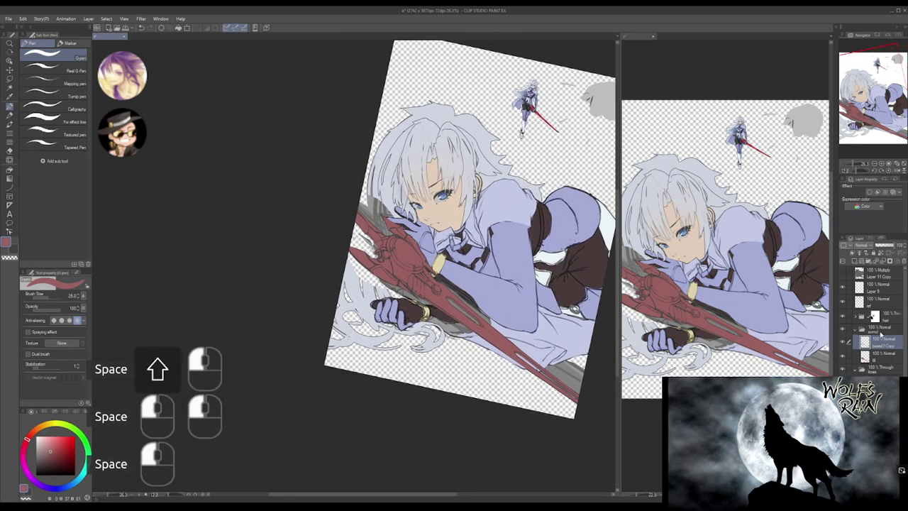
pyautogui.click(858, 332)
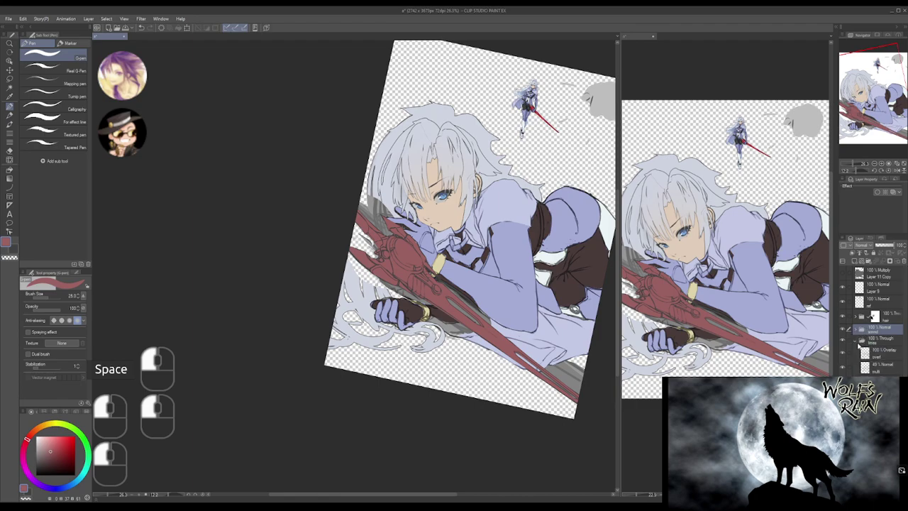
pyautogui.click(857, 341)
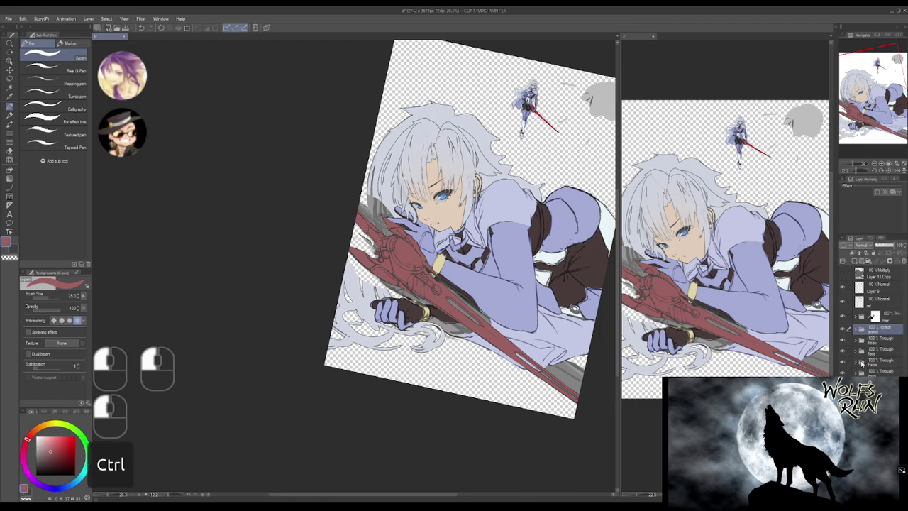
pyautogui.keyDown('ctrl'); pyautogui.click(861, 361); pyautogui.keyUp('ctrl')
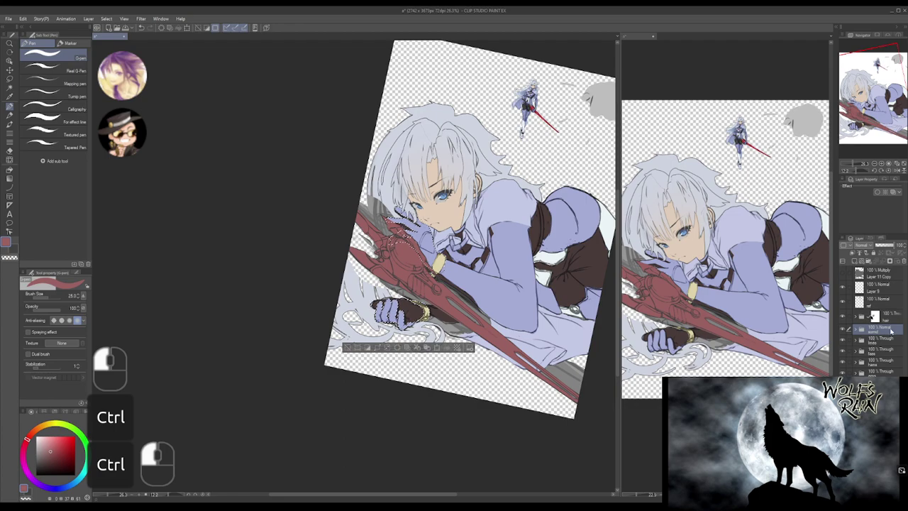
# - Try masking the weapon folder with the hands selection and inverting the mask, and undo it back to the selection
pyautogui.click(889, 262)
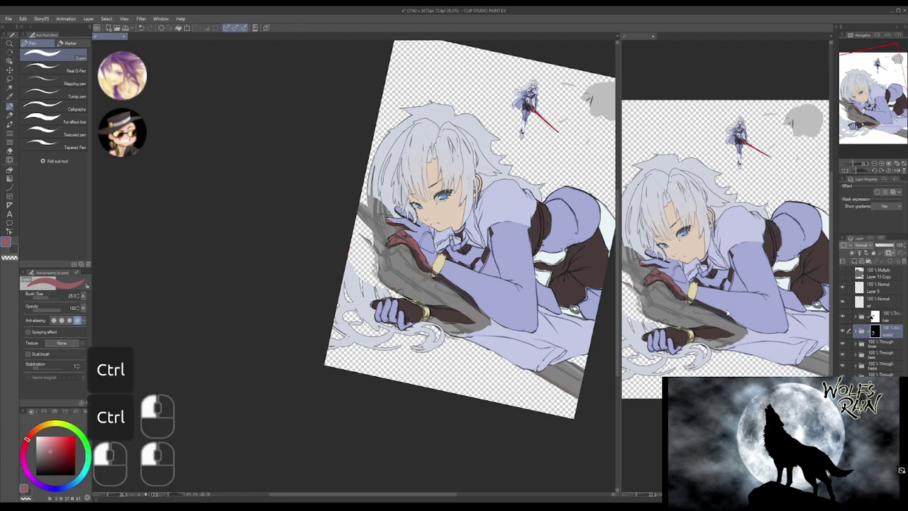
pyautogui.hotkey('ctrl', 'i')
pyautogui.moveTo(436, 265); pyautogui.dragTo(479, 274)
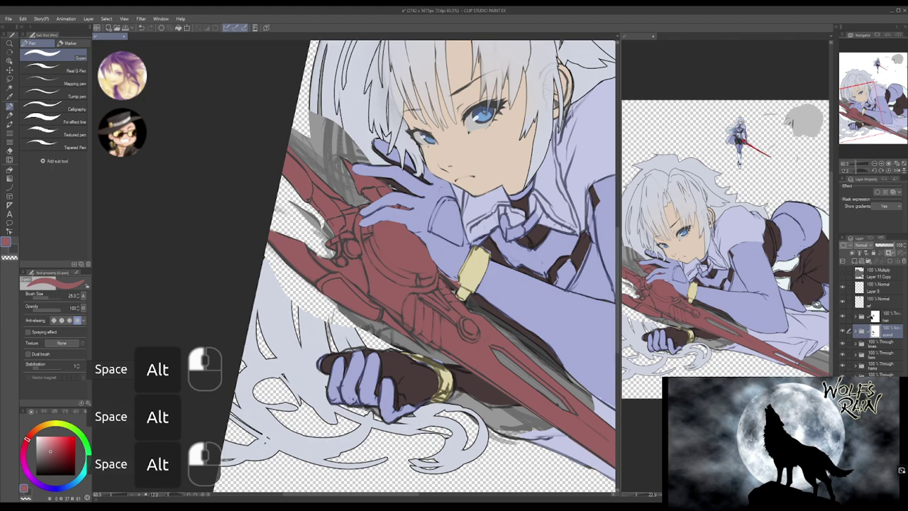
pyautogui.keyDown('ctrl'); pyautogui.keyDown('alt'); pyautogui.click(871, 318); pyautogui.keyUp('alt'); pyautogui.keyUp('ctrl')
pyautogui.hotkey('ctrl', 'z')
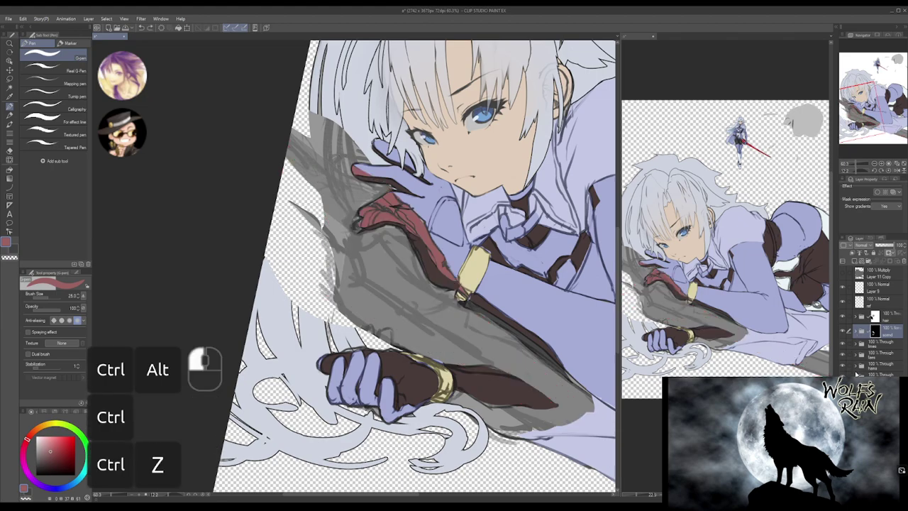
pyautogui.hotkey('ctrl', 'z')
# - Add the arms folder's area to the hands selection and subtract the lower forearm under the blade with the Lasso
pyautogui.keyDown('ctrl'); pyautogui.keyDown('shift'); pyautogui.click(860, 373); pyautogui.keyUp('shift'); pyautogui.keyUp('ctrl')
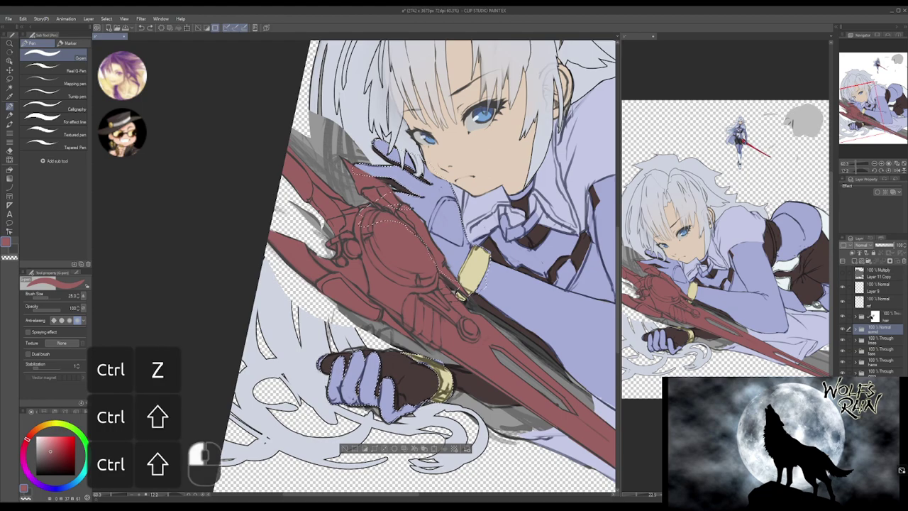
pyautogui.keyDown('ctrl'); pyautogui.keyDown('shift'); pyautogui.click(860, 373); pyautogui.keyUp('shift'); pyautogui.keyUp('ctrl')
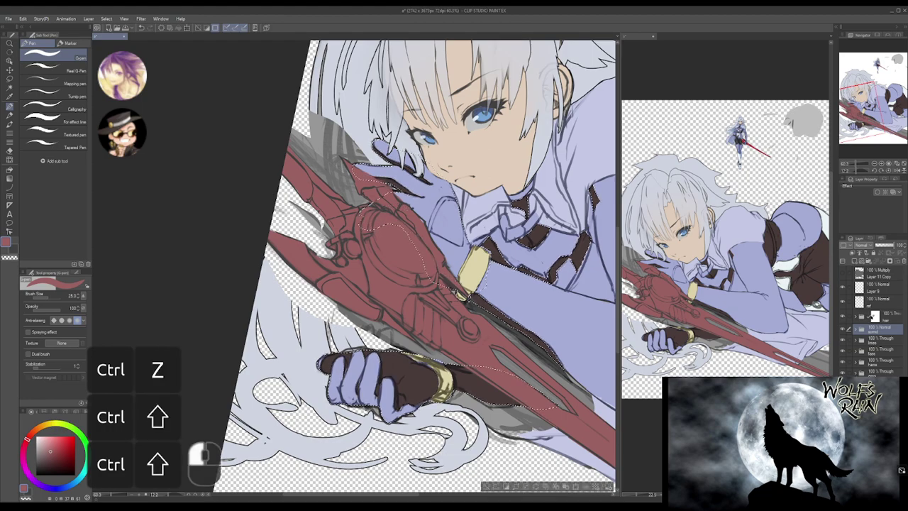
pyautogui.moveTo(453, 265); pyautogui.dragTo(388, 272)
pyautogui.press('m')
pyautogui.press('m')
pyautogui.press('alt')
pyautogui.press('alt')
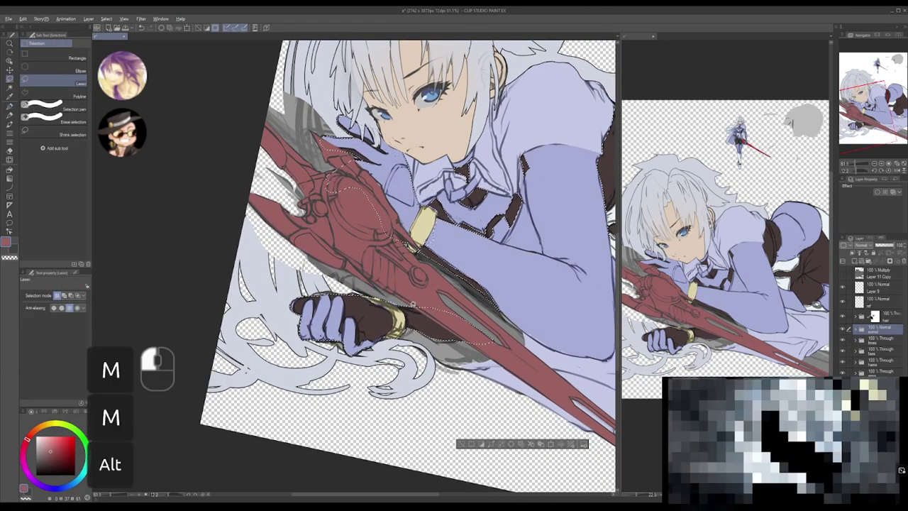
pyautogui.moveTo(420, 300)
pyautogui.mouseDown()
pyautogui.moveTo(465, 307)
pyautogui.moveTo(497, 343)
pyautogui.moveTo(479, 351)
pyautogui.moveTo(409, 308)
pyautogui.mouseUp()
pyautogui.moveTo(430, 236)
pyautogui.mouseDown()
pyautogui.moveTo(454, 268)
pyautogui.moveTo(443, 268)
pyautogui.moveTo(438, 299)
pyautogui.moveTo(378, 250)
pyautogui.mouseUp()
pyautogui.scroll(-1, 438, 299)
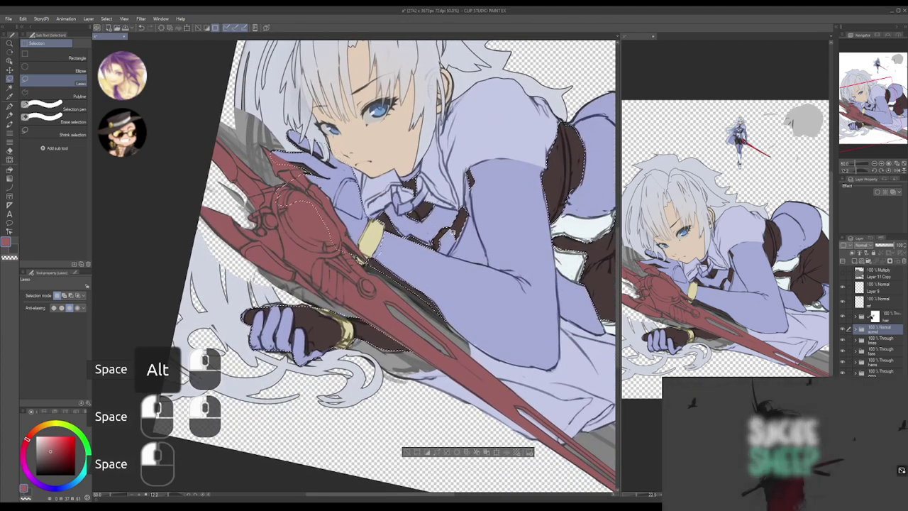
# - Create a layer mask on the weapon folder from the selection and invert it to hide the weapon behind the raised hand
pyautogui.click(889, 261)
pyautogui.moveTo(411, 353); pyautogui.dragTo(426, 368)
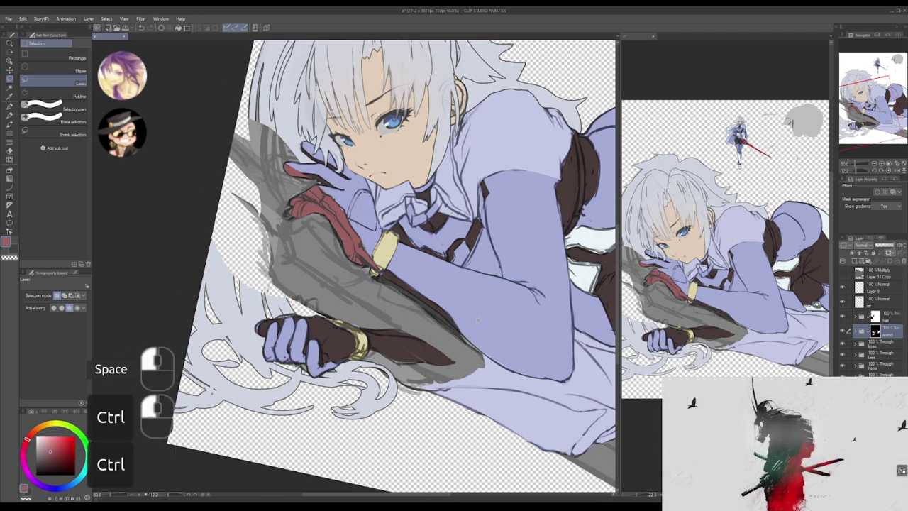
pyautogui.hotkey('ctrl', 'i')
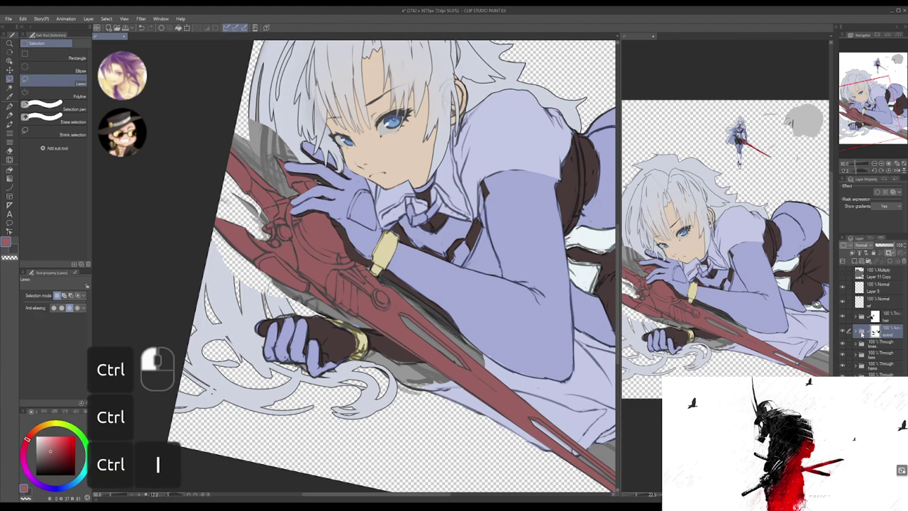
# - Move the masked weapon folder below the lines and face folders in the layer order, undoing the first placement
pyautogui.moveTo(861, 332); pyautogui.dragTo(863, 372)
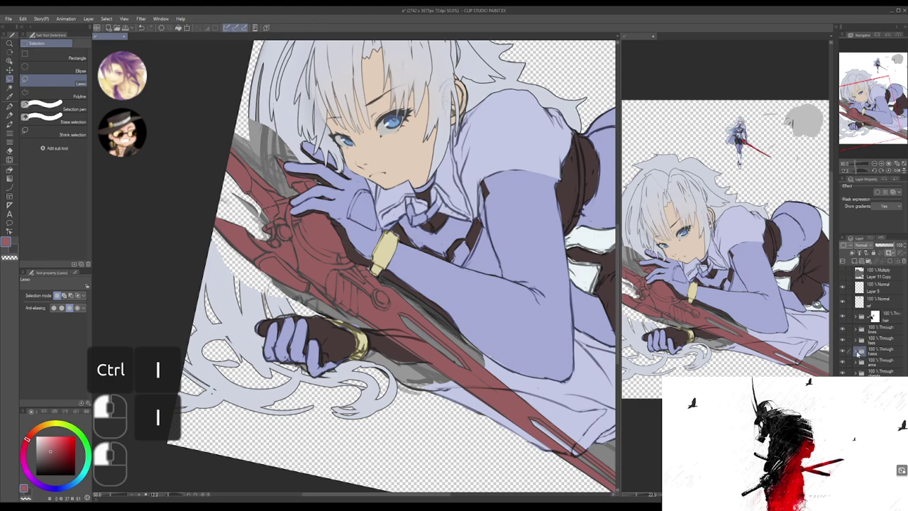
pyautogui.click(858, 351)
pyautogui.hotkey('ctrl', 'z')
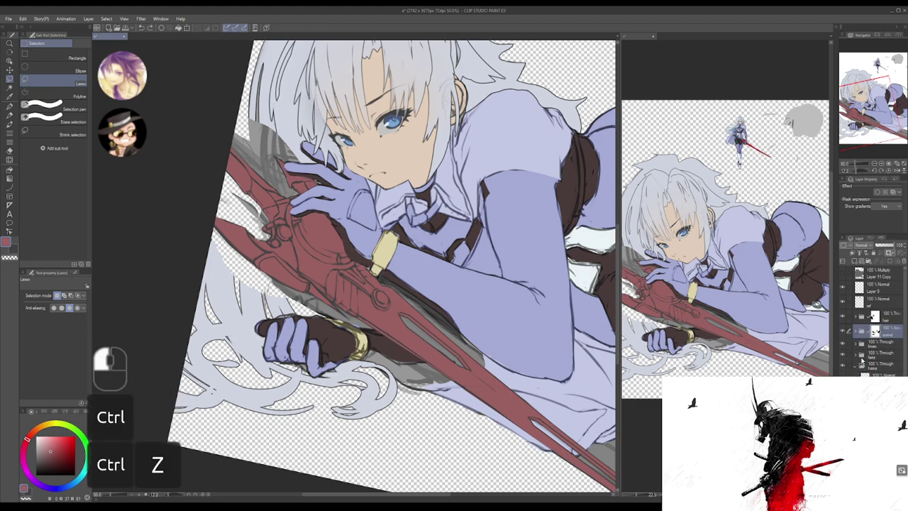
pyautogui.hotkey('ctrl', 'z')
pyautogui.moveTo(863, 343); pyautogui.dragTo(864, 365)
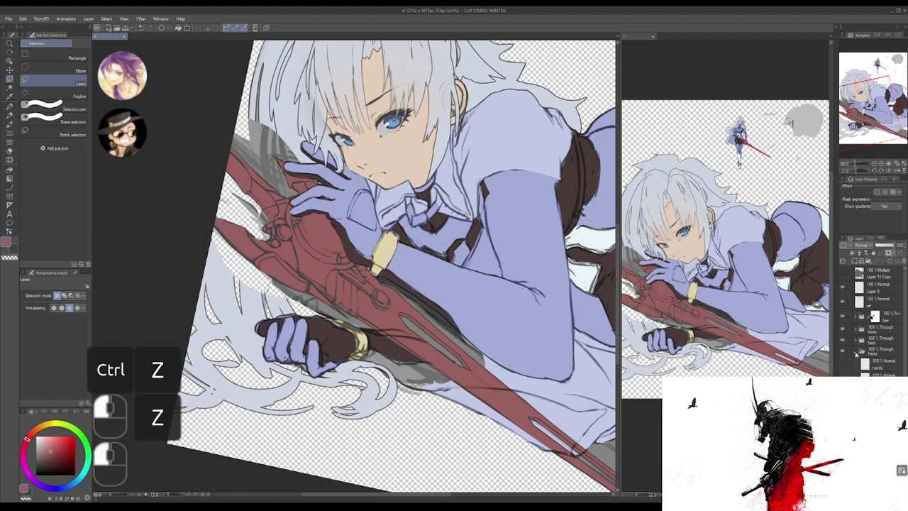
pyautogui.click(858, 351)
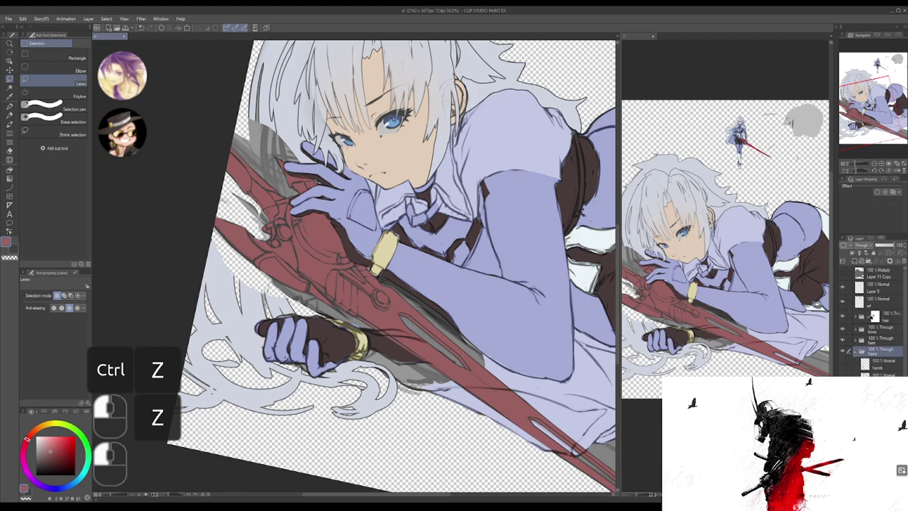
# - Expand the lines folder and select both its Overlay layer and the multi layer beneath it
pyautogui.moveTo(572, 404); pyautogui.dragTo(538, 367)
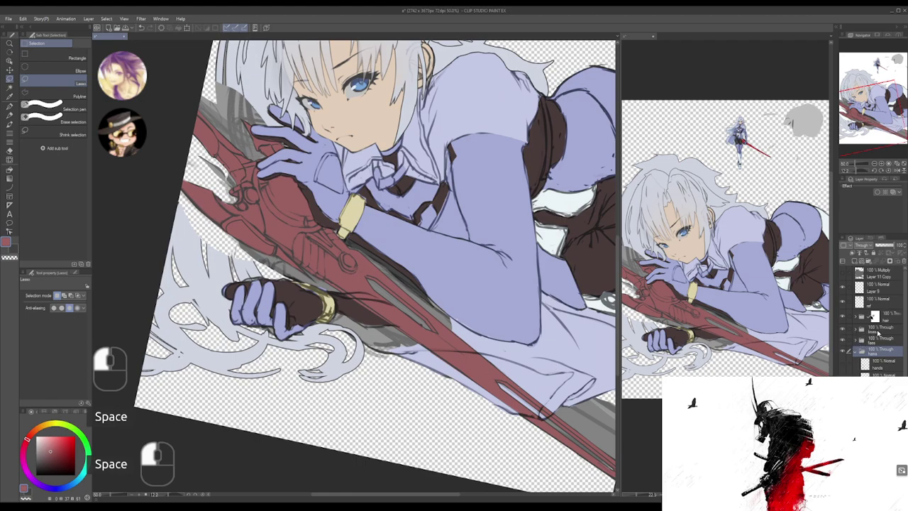
pyautogui.click(870, 332)
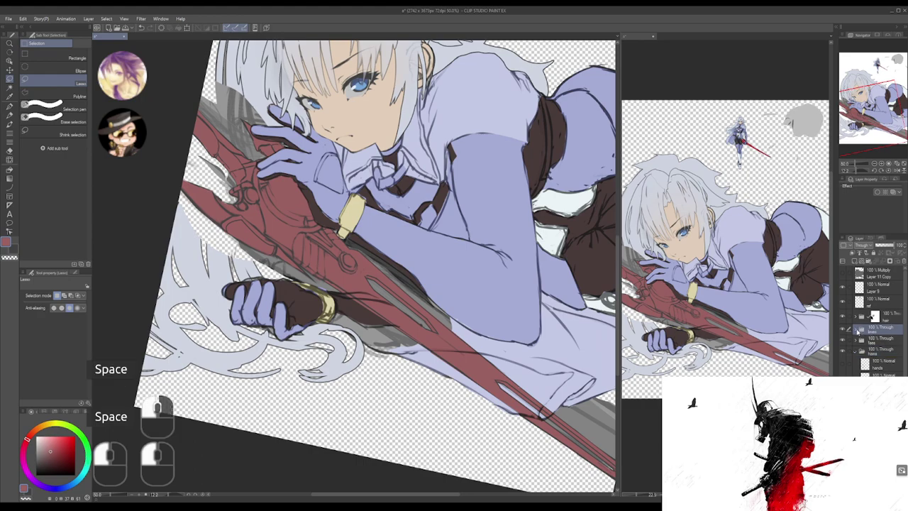
pyautogui.click(856, 330)
pyautogui.click(881, 356)
pyautogui.click(872, 346)
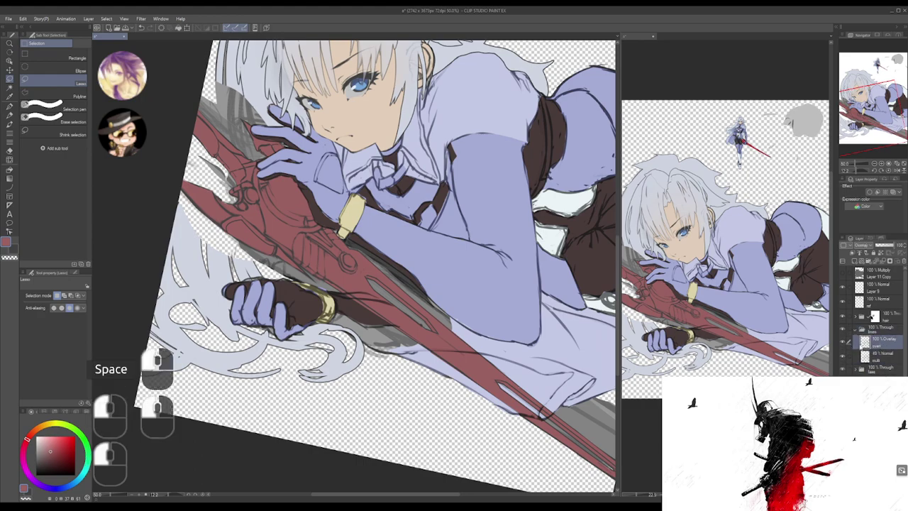
pyautogui.keyDown('ctrl'); pyautogui.click(877, 357); pyautogui.keyUp('ctrl')
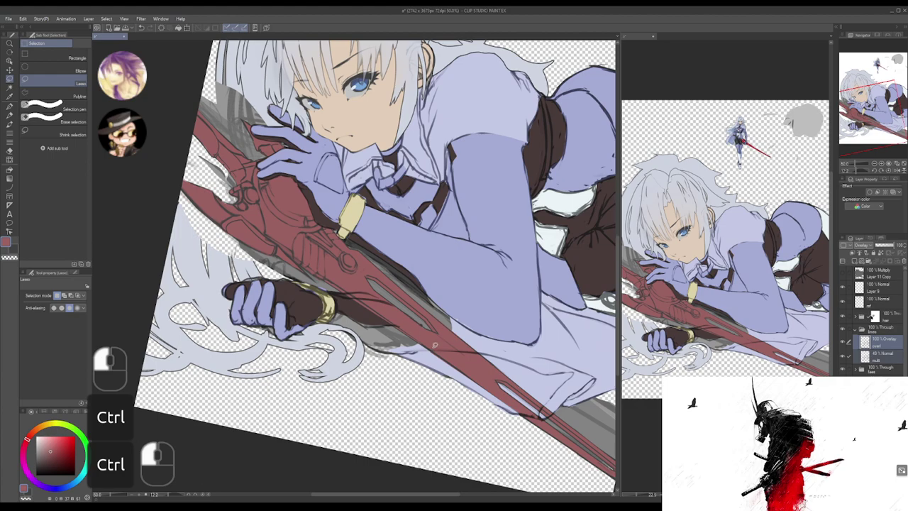
# - Lasso the garment hem lines that cross the lower part of the weapon's blade
pyautogui.moveTo(434, 346); pyautogui.dragTo(410, 331)
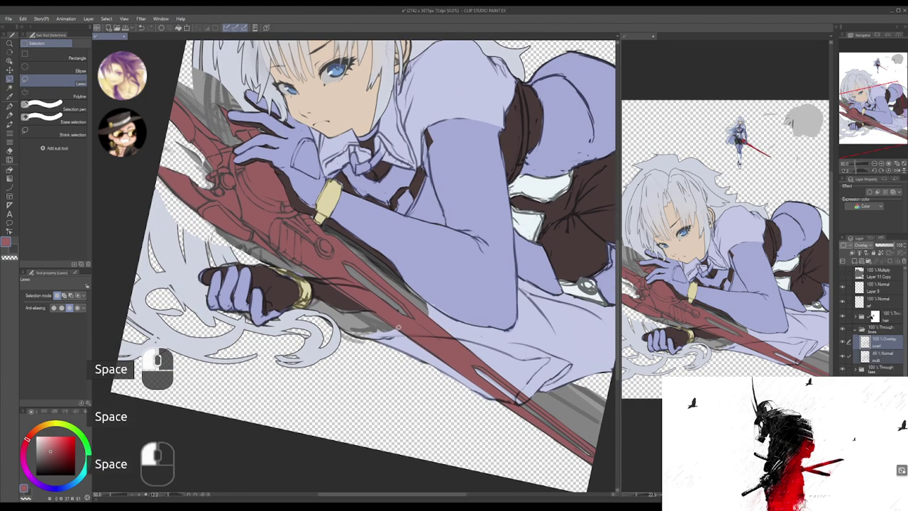
pyautogui.moveTo(409, 331)
pyautogui.mouseDown()
pyautogui.moveTo(460, 333)
pyautogui.moveTo(507, 363)
pyautogui.moveTo(523, 390)
pyautogui.mouseUp()
pyautogui.click(522, 386)
pyautogui.moveTo(503, 300); pyautogui.dragTo(461, 248)
pyautogui.moveTo(461, 248)
pyautogui.mouseDown()
pyautogui.moveTo(418, 302)
pyautogui.moveTo(409, 262)
pyautogui.mouseUp()
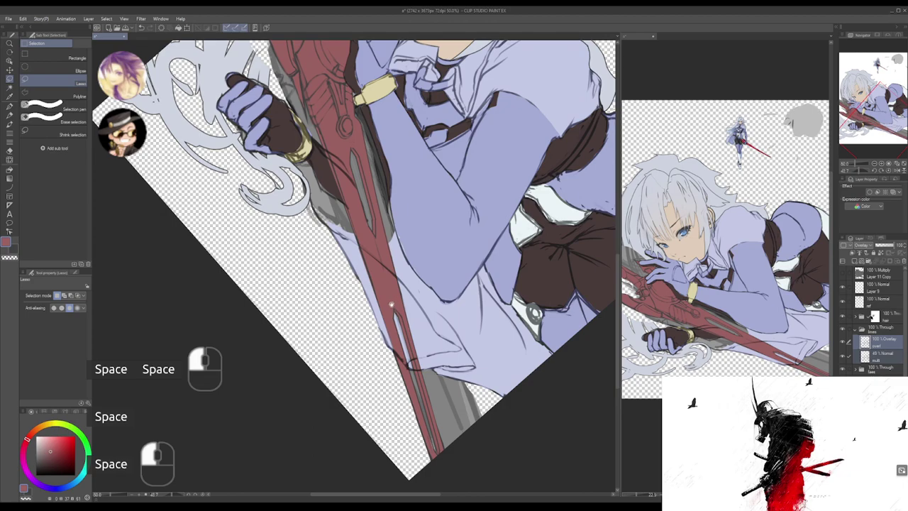
pyautogui.moveTo(393, 298); pyautogui.dragTo(403, 303)
pyautogui.keyDown('shift'); pyautogui.click(428, 369); pyautogui.keyUp('shift')
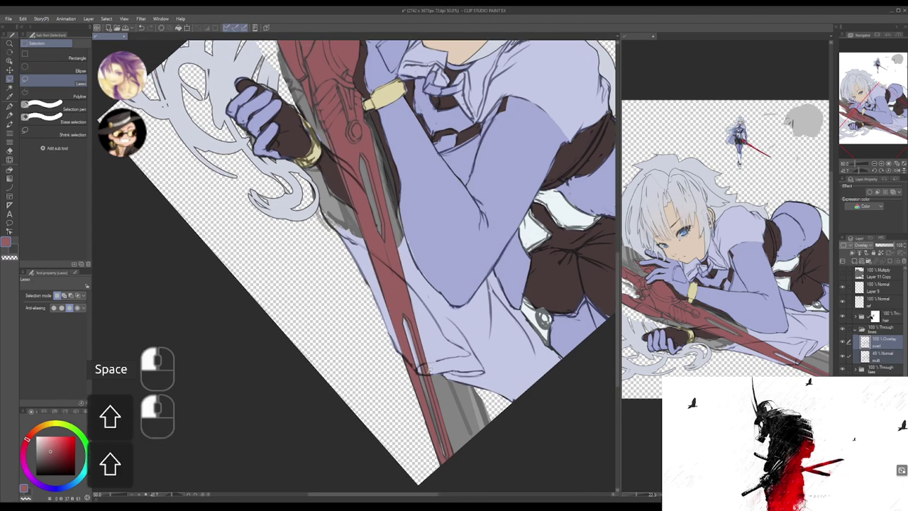
pyautogui.click(433, 371)
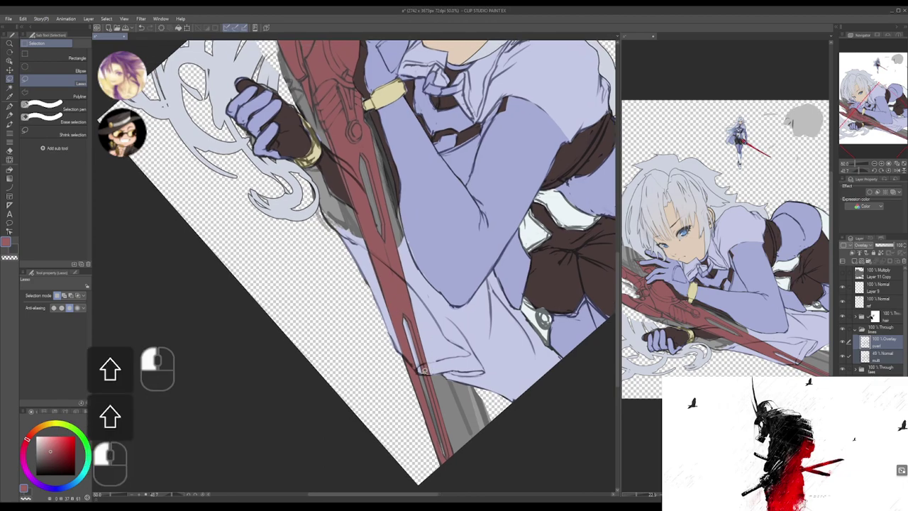
pyautogui.moveTo(428, 375); pyautogui.dragTo(421, 360)
pyautogui.click(433, 369)
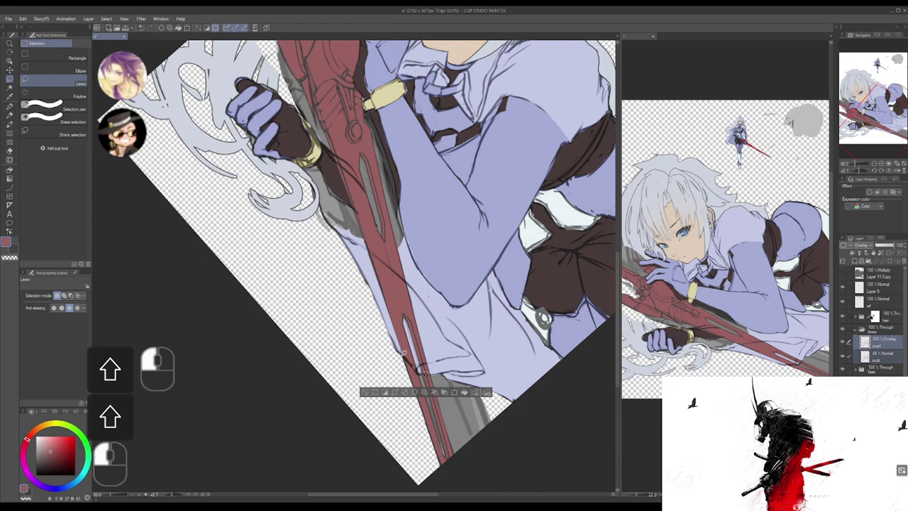
# - Adjust the Lasso selection around the hem lines on the lower blade, undoing one change, and clear the selection
pyautogui.moveTo(435, 368); pyautogui.dragTo(408, 351)
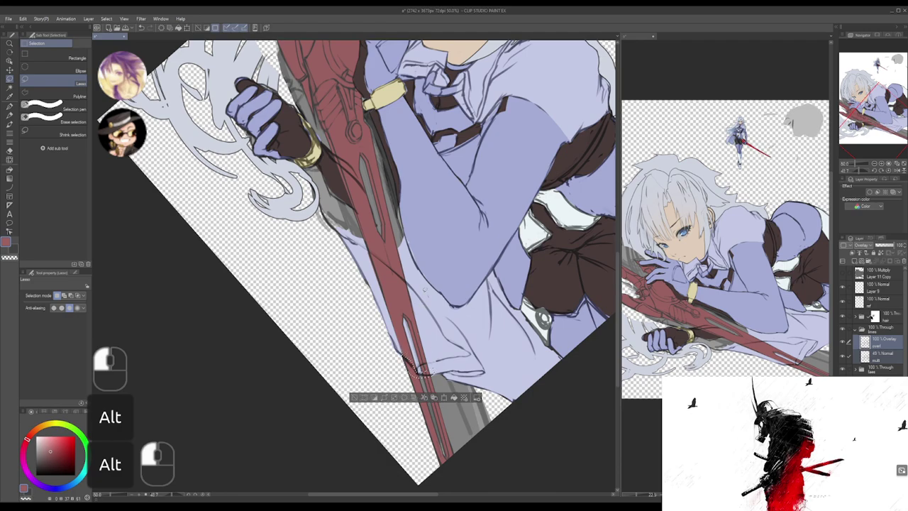
pyautogui.moveTo(405, 349); pyautogui.dragTo(408, 388)
pyautogui.click(393, 295)
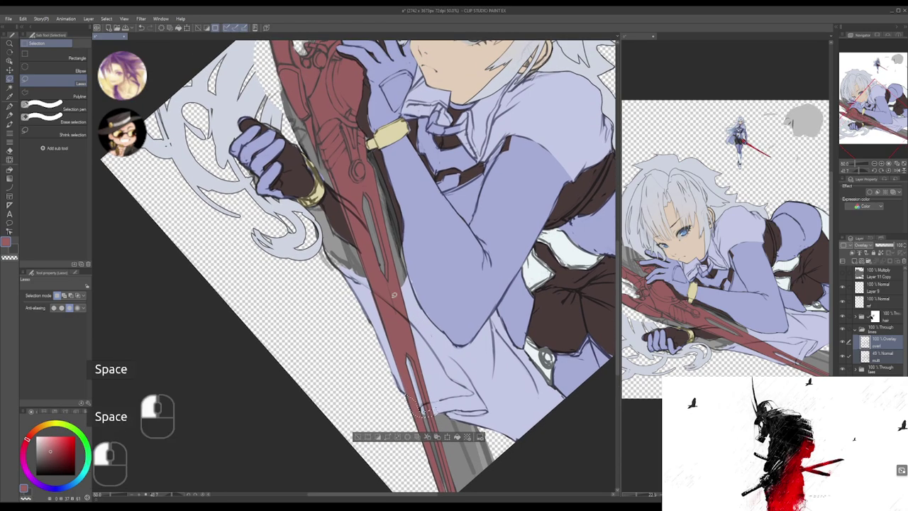
pyautogui.hotkey('ctrl', 'z')
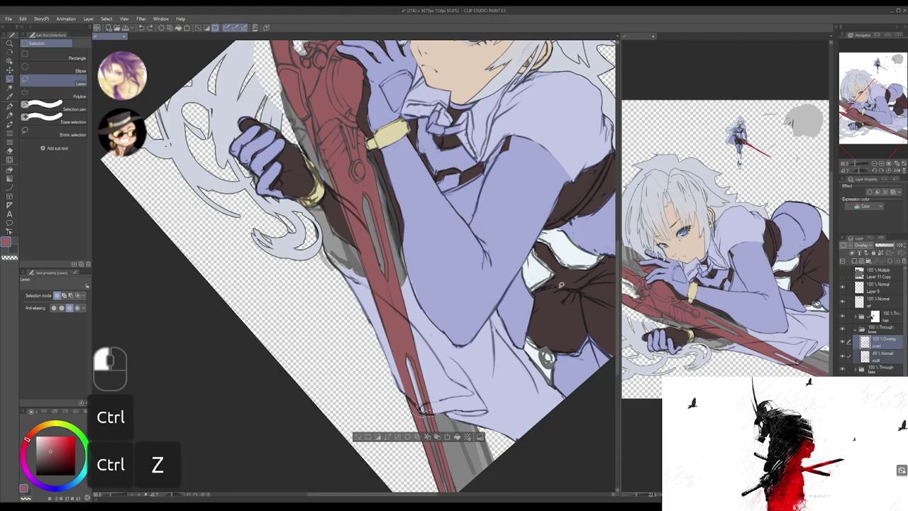
pyautogui.hotkey('alt', 'z')
pyautogui.keyDown('alt'); pyautogui.click(419, 403); pyautogui.keyUp('alt')
pyautogui.click(411, 398)
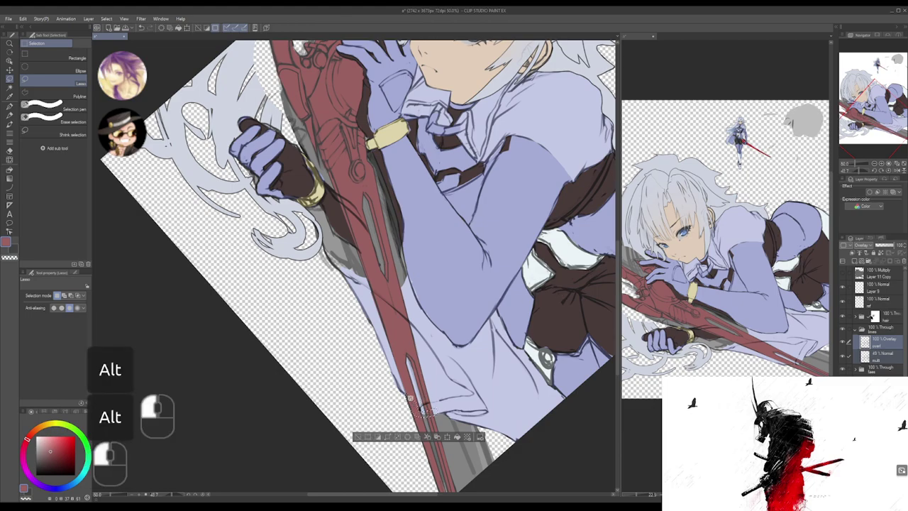
pyautogui.hotkey('ctrl', 'd')
# - Load the painted area of the pale lavender garment layer as a selection
pyautogui.moveTo(463, 361)
pyautogui.mouseDown()
pyautogui.moveTo(474, 347)
pyautogui.moveTo(462, 360)
pyautogui.mouseUp()
pyautogui.moveTo(401, 336); pyautogui.dragTo(389, 300)
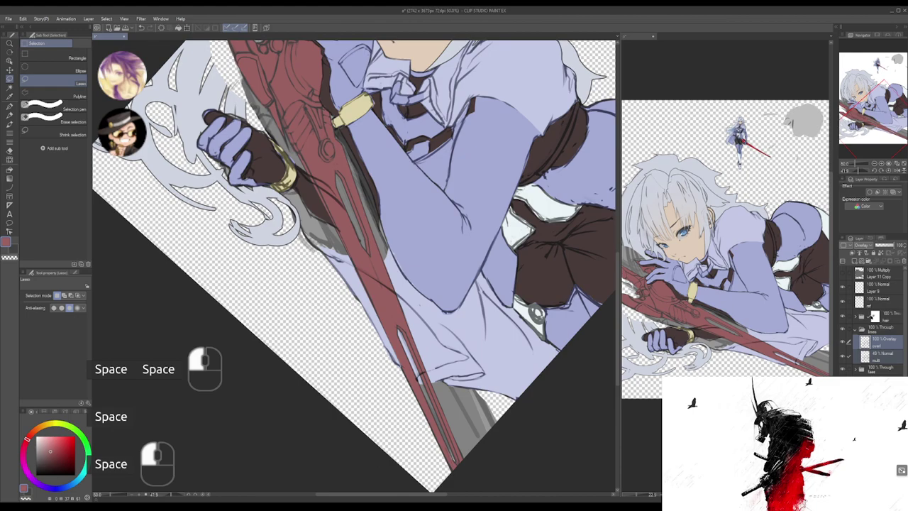
pyautogui.click(881, 387)
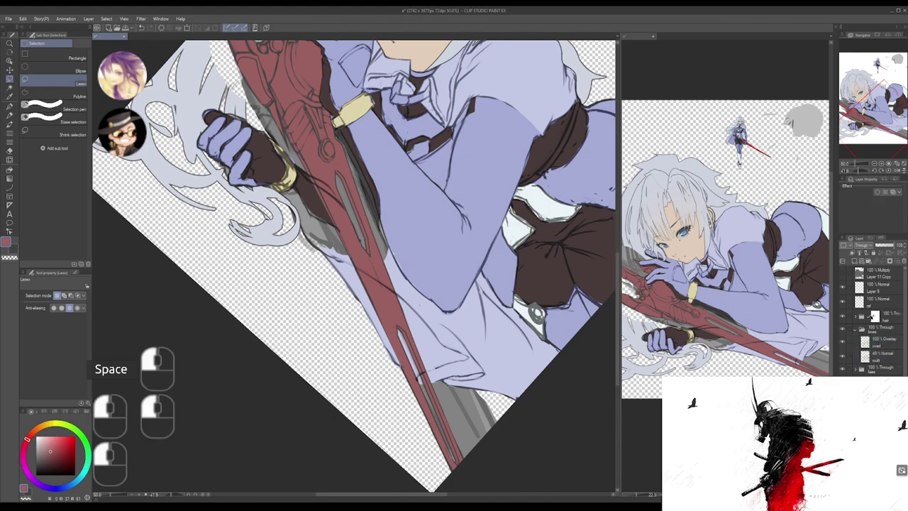
pyautogui.press('ctrl')
pyautogui.moveTo(905, 323); pyautogui.dragTo(905, 339)
pyautogui.keyDown('ctrl'); pyautogui.click(880, 387); pyautogui.keyUp('ctrl')
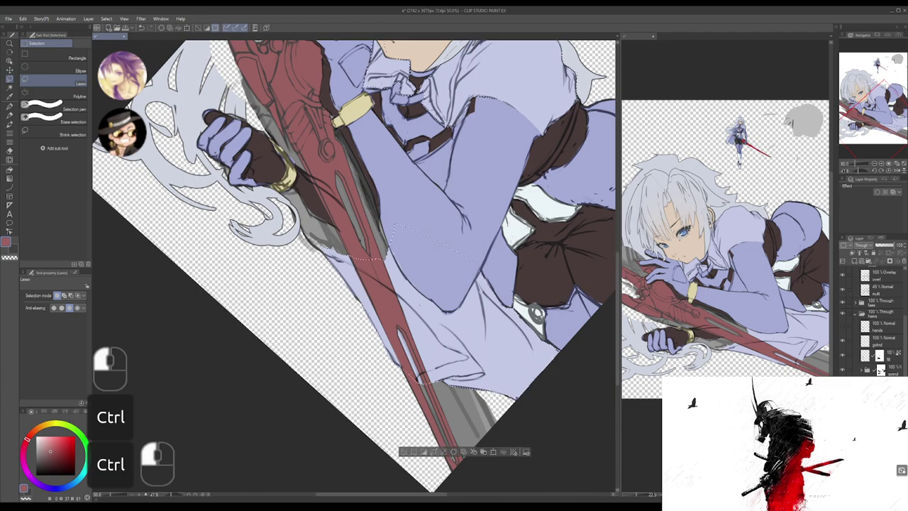
# - Subtract the upper garment, the area beside the arm and the outer hem with the Lasso, leaving only the cloth overlapping the blade selected
pyautogui.moveTo(496, 142); pyautogui.dragTo(423, 297)
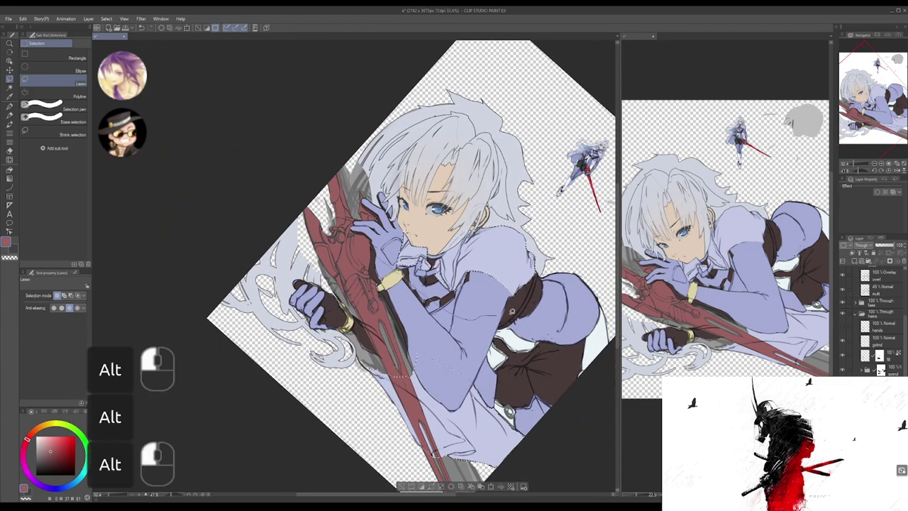
pyautogui.moveTo(518, 383); pyautogui.dragTo(526, 287)
pyautogui.moveTo(395, 263); pyautogui.dragTo(428, 267)
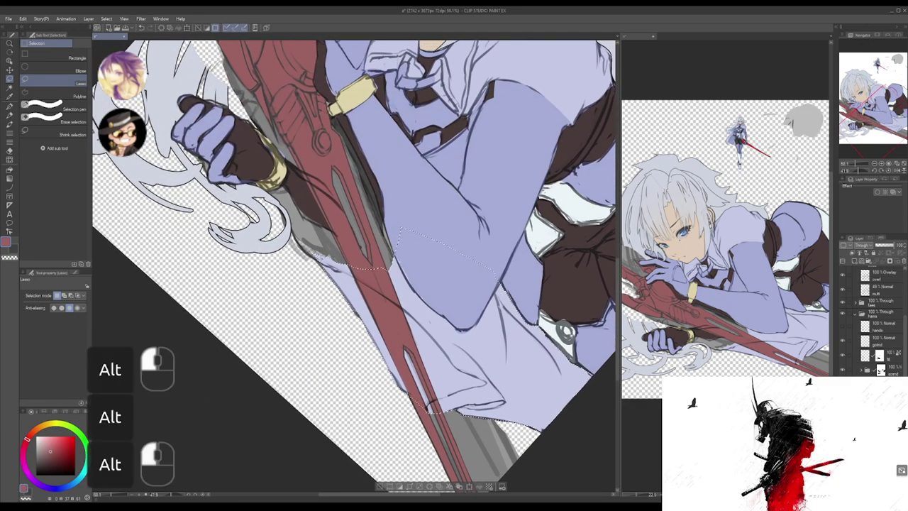
pyautogui.moveTo(331, 263)
pyautogui.mouseDown()
pyautogui.moveTo(404, 307)
pyautogui.moveTo(343, 189)
pyautogui.mouseUp()
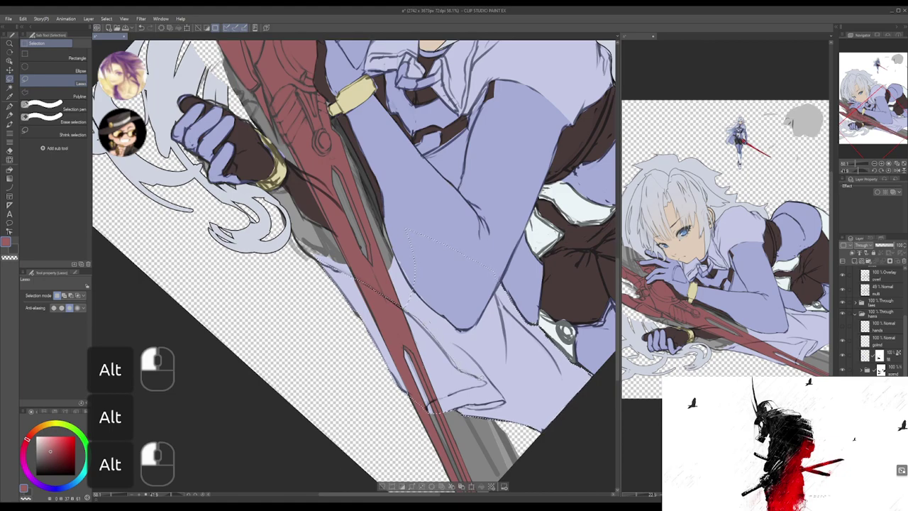
pyautogui.moveTo(521, 356); pyautogui.dragTo(394, 240)
pyautogui.moveTo(461, 289); pyautogui.dragTo(414, 217)
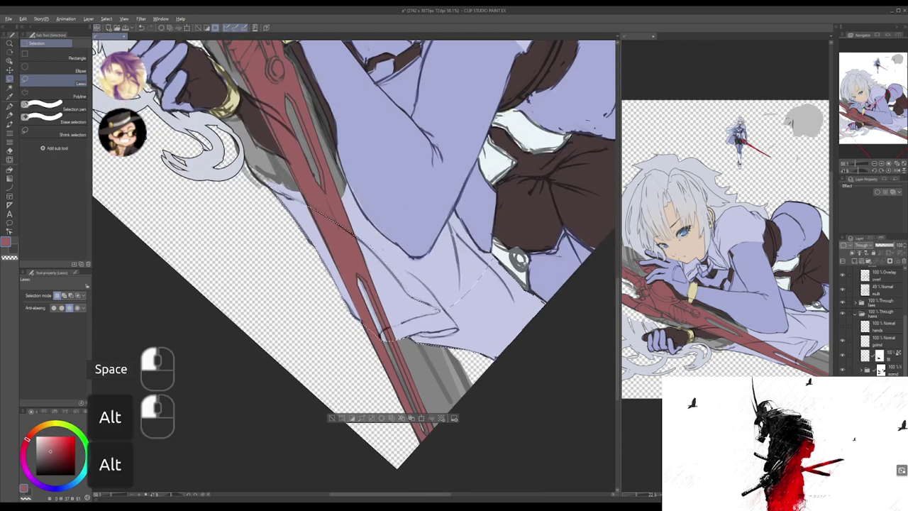
pyautogui.moveTo(383, 341); pyautogui.dragTo(441, 310)
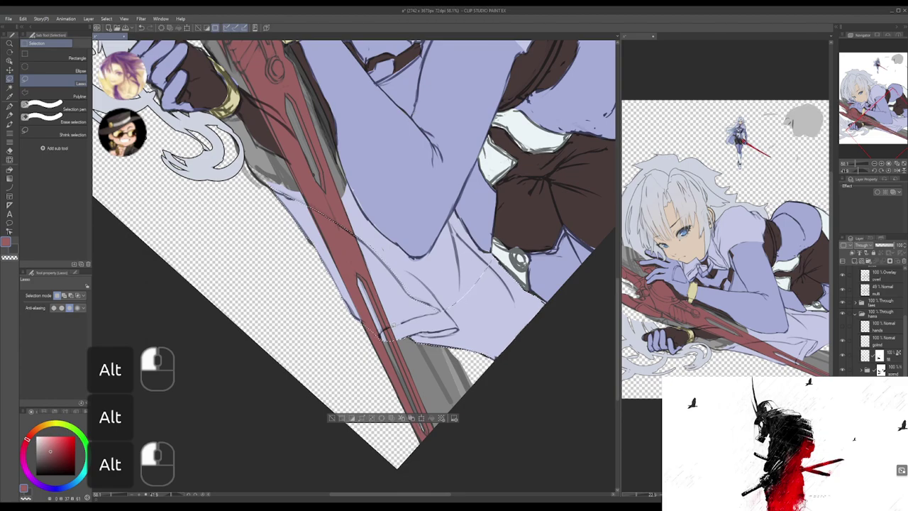
pyautogui.moveTo(387, 340); pyautogui.dragTo(458, 233)
pyautogui.moveTo(476, 376); pyautogui.dragTo(486, 236)
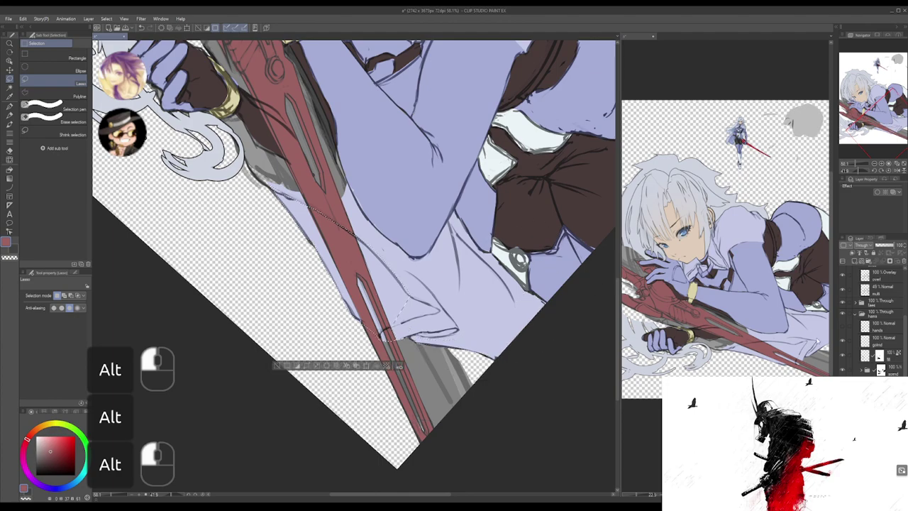
# - Try clearing the weapon folder's mask over the selected cloth, undoing both attempts and trimming the selection near the hem between them
pyautogui.click(880, 368)
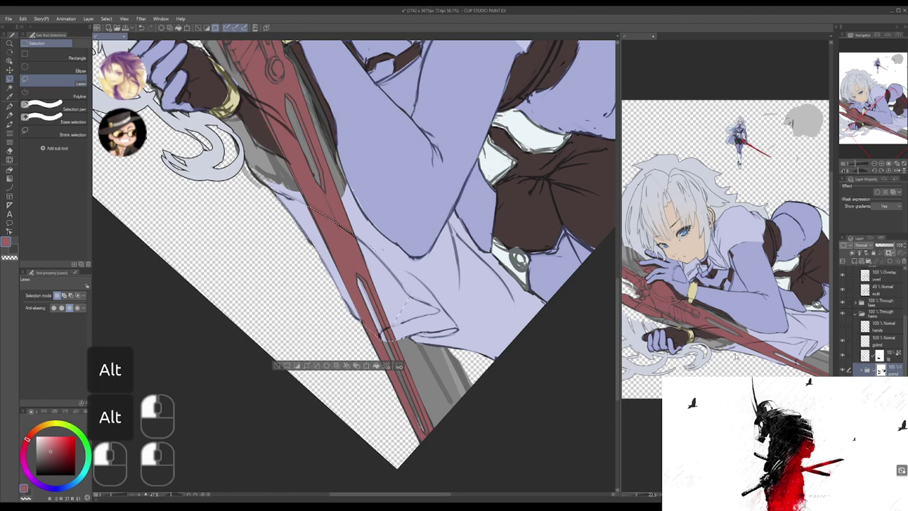
pyautogui.press('Delete')
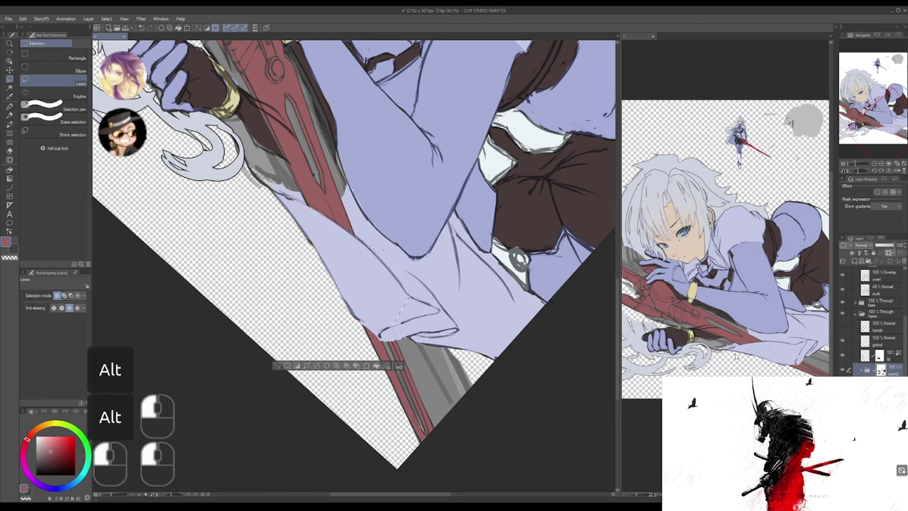
pyautogui.hotkey('ctrl', 'z')
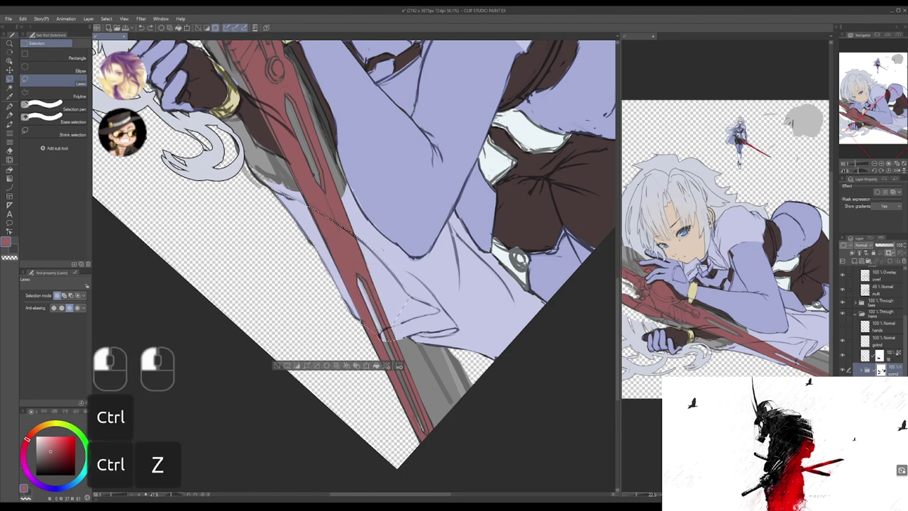
pyautogui.moveTo(397, 324); pyautogui.dragTo(395, 326)
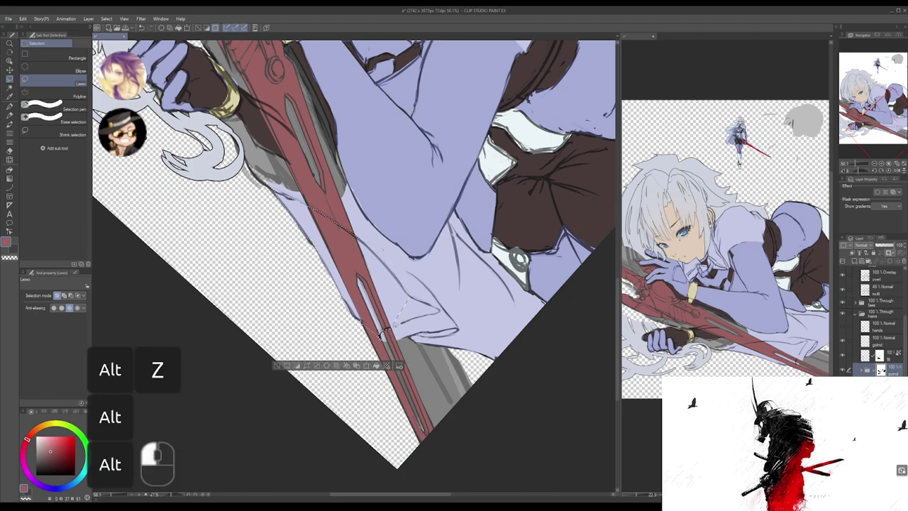
pyautogui.click(327, 365)
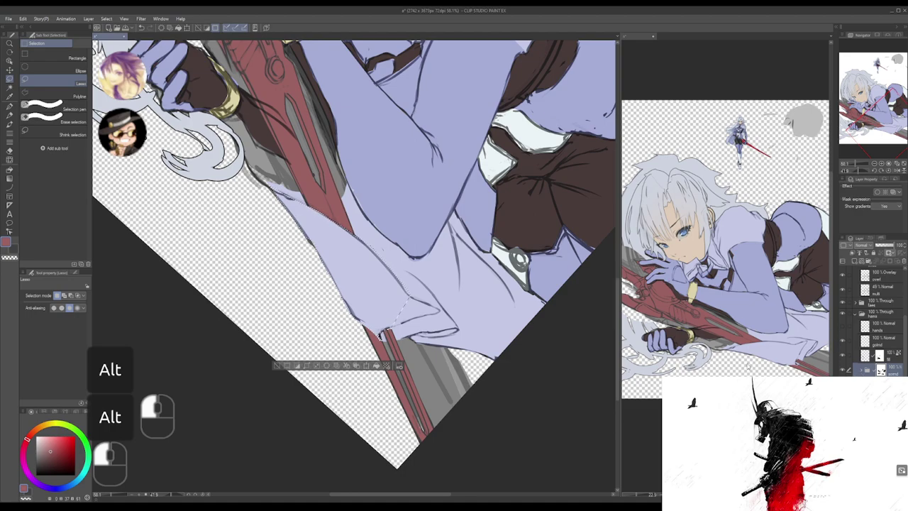
pyautogui.hotkey('ctrl', 'z')
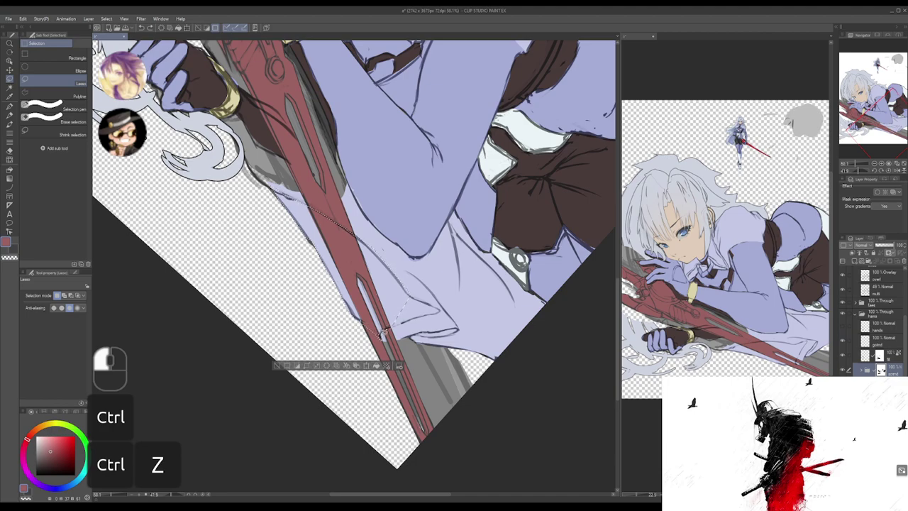
# - Refine the selection at the hem corner, clear the weapon mask inside it, deselect, and move the weapon folder out of its parent folder
pyautogui.hotkey('alt', 'z')
pyautogui.keyDown('alt'); pyautogui.click(384, 331); pyautogui.keyUp('alt')
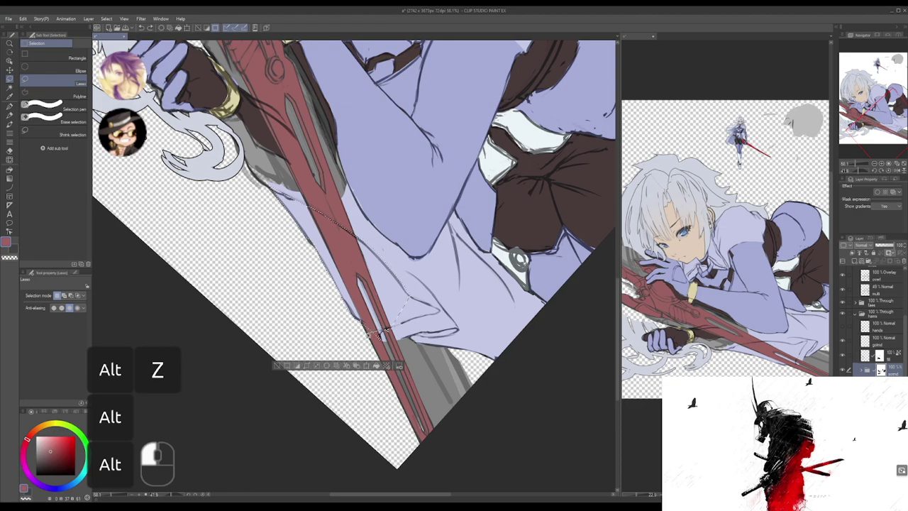
pyautogui.click(326, 365)
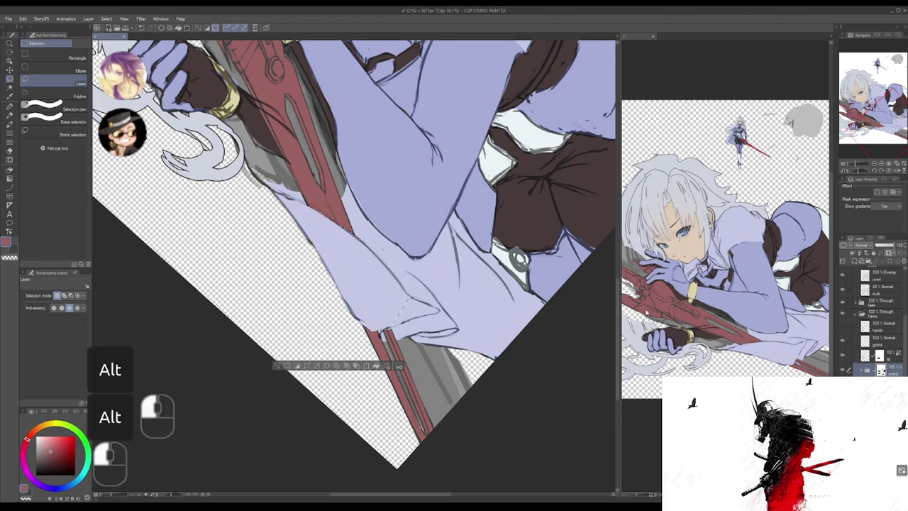
pyautogui.press('ctrl')
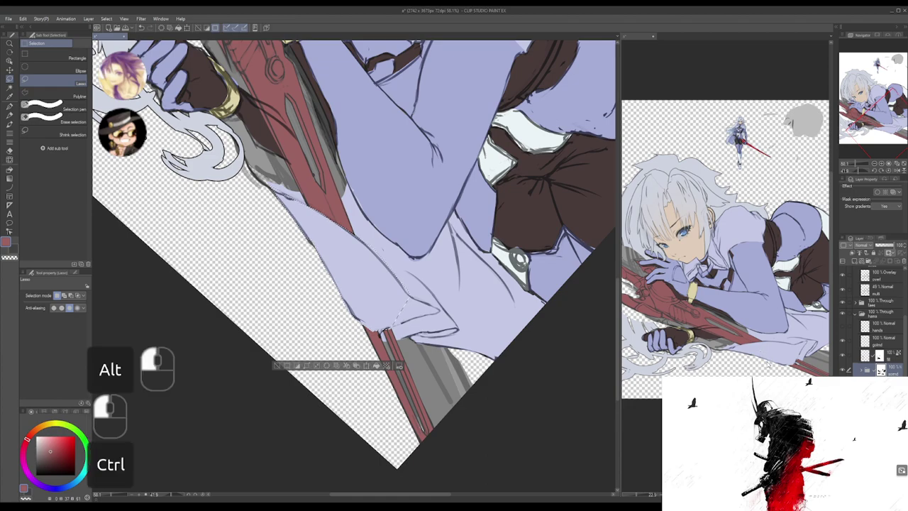
pyautogui.hotkey('ctrl', 'd')
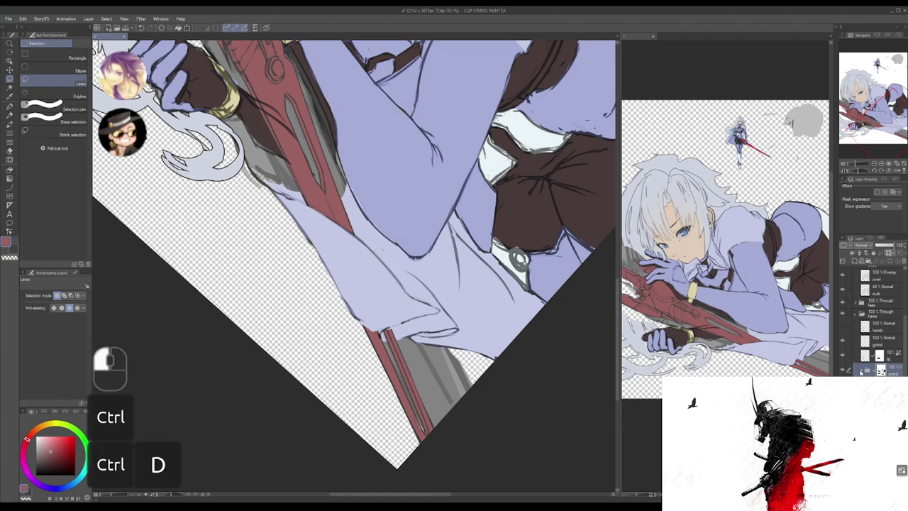
pyautogui.click(861, 372)
pyautogui.moveTo(863, 371); pyautogui.dragTo(864, 375)
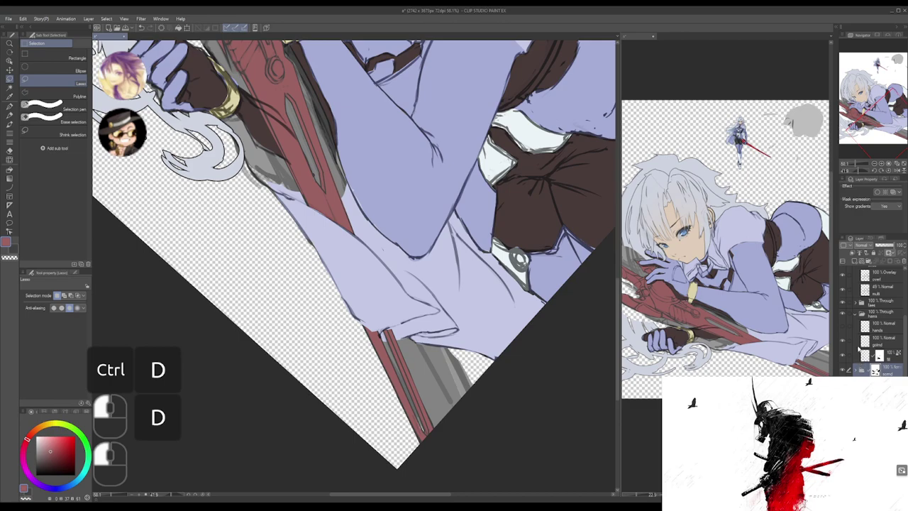
# - Lasso the lines crossing the blade beside the dark forearm and clear them from the Overlay and multi line layers, ending with no selection
pyautogui.moveTo(522, 243); pyautogui.dragTo(544, 383)
pyautogui.moveTo(504, 297); pyautogui.dragTo(520, 358)
pyautogui.moveTo(533, 394); pyautogui.dragTo(519, 354)
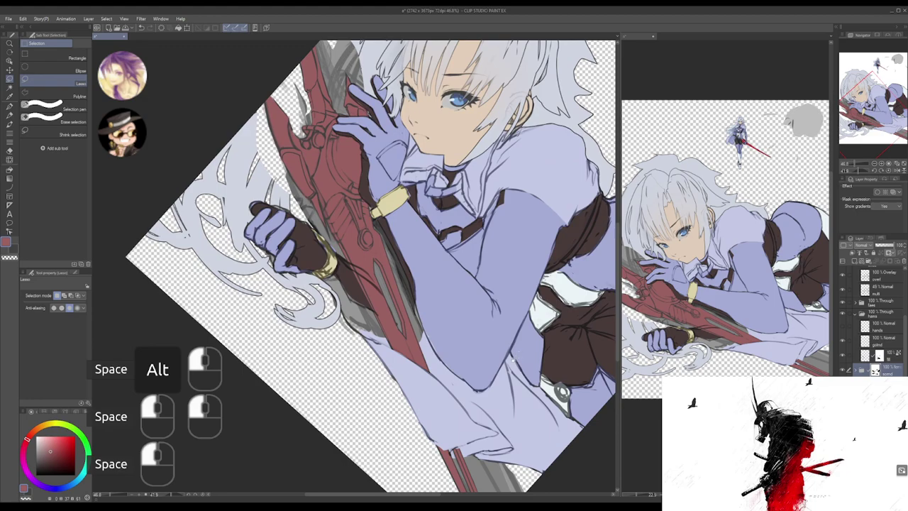
pyautogui.moveTo(344, 255); pyautogui.dragTo(367, 269)
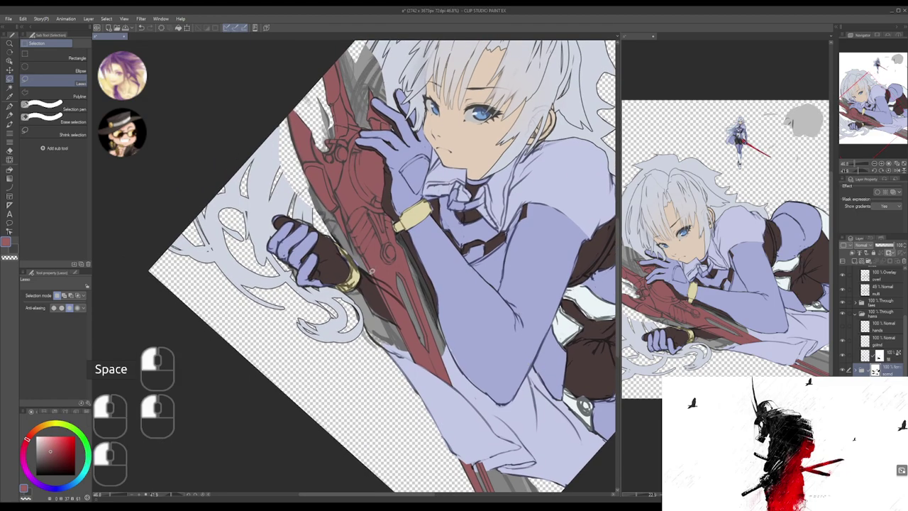
pyautogui.moveTo(405, 332)
pyautogui.mouseDown()
pyautogui.moveTo(374, 277)
pyautogui.moveTo(403, 332)
pyautogui.mouseUp()
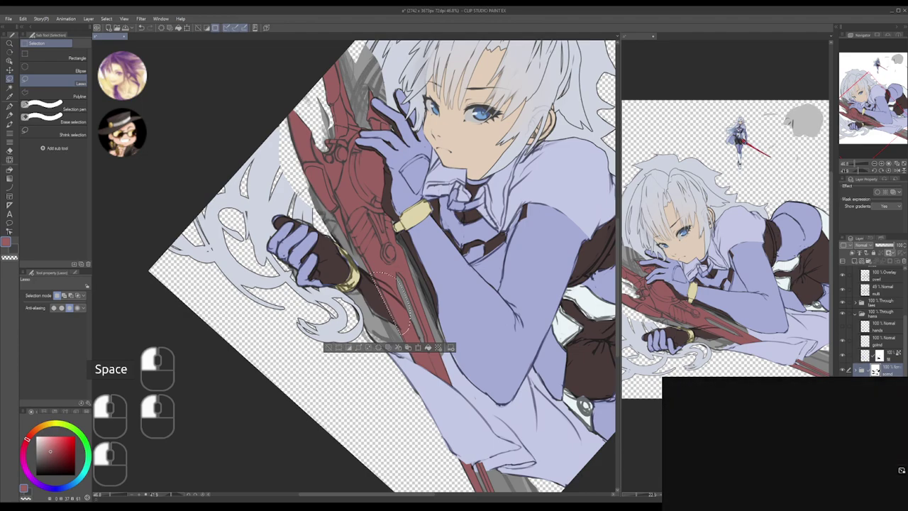
pyautogui.scroll(1, 874, 319)
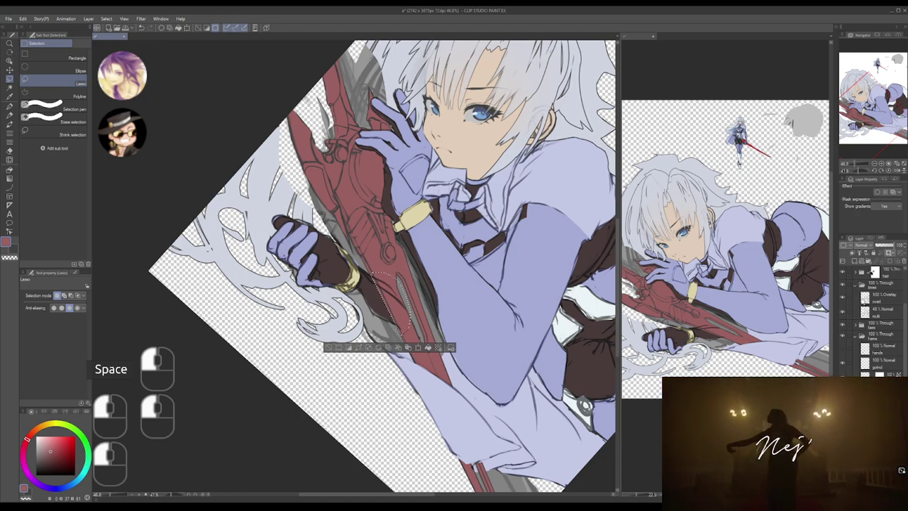
pyautogui.click(866, 298)
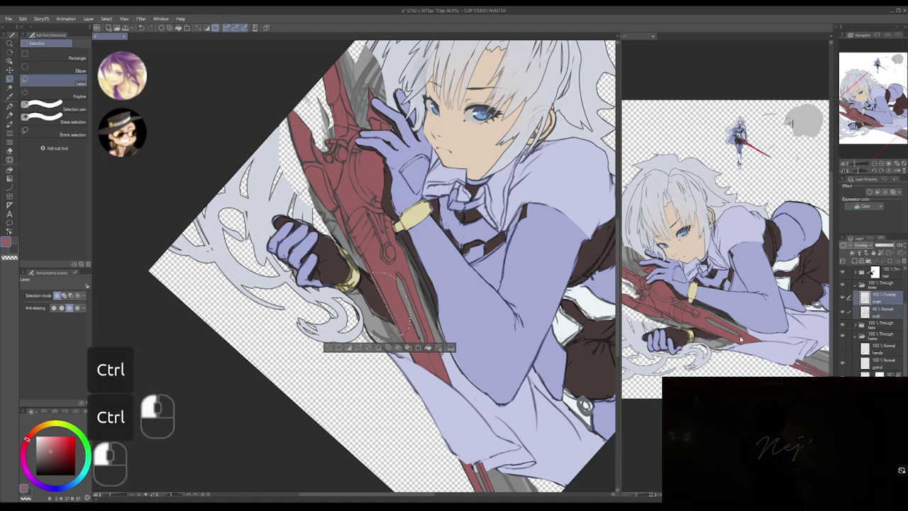
pyautogui.hotkey('ctrl', 'd')
# - Turn the canvas back upright and save the illustration
pyautogui.moveTo(551, 273)
pyautogui.mouseDown()
pyautogui.moveTo(546, 295)
pyautogui.moveTo(514, 290)
pyautogui.mouseUp()
pyautogui.moveTo(522, 324)
pyautogui.mouseDown()
pyautogui.moveTo(532, 236)
pyautogui.moveTo(462, 255)
pyautogui.moveTo(517, 281)
pyautogui.moveTo(508, 280)
pyautogui.mouseUp()
pyautogui.hotkey('ctrl', 's')
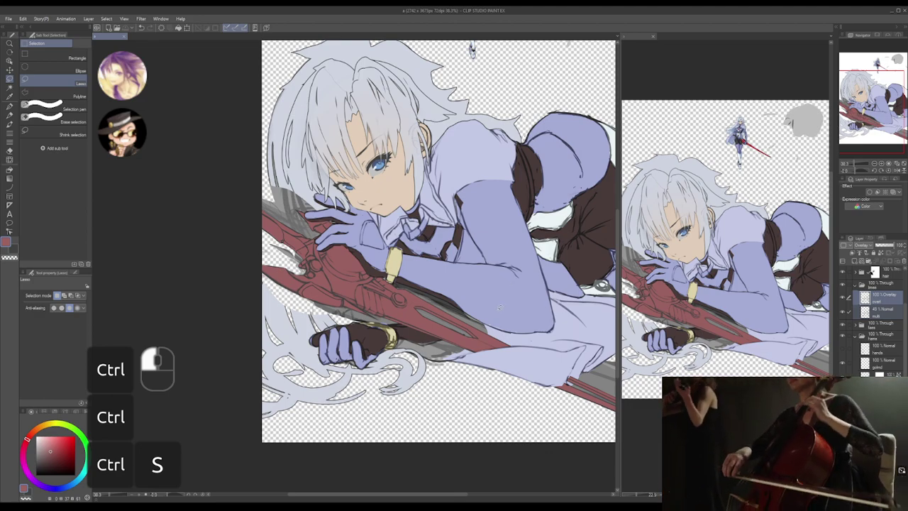
pyautogui.moveTo(564, 314); pyautogui.dragTo(502, 327)
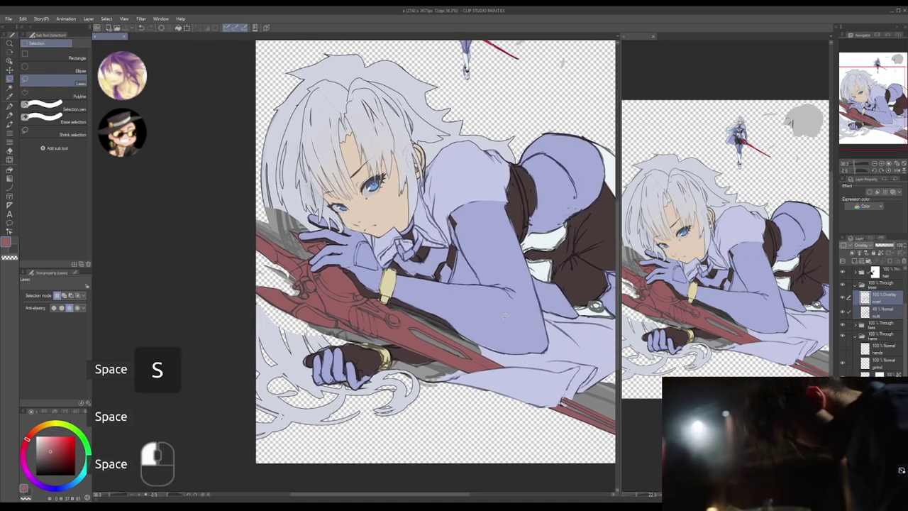
pyautogui.hotkey('ctrl', 's')
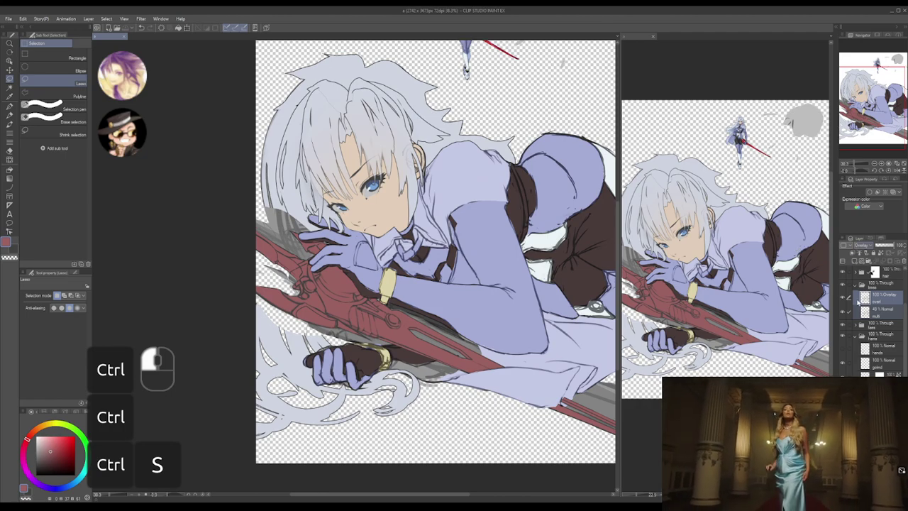
# - Reveal the long front hair over the weapon by lassoing that area and filling the hair folder's mask with the Gradient tool, and deselect
pyautogui.click(855, 338)
pyautogui.click(856, 375)
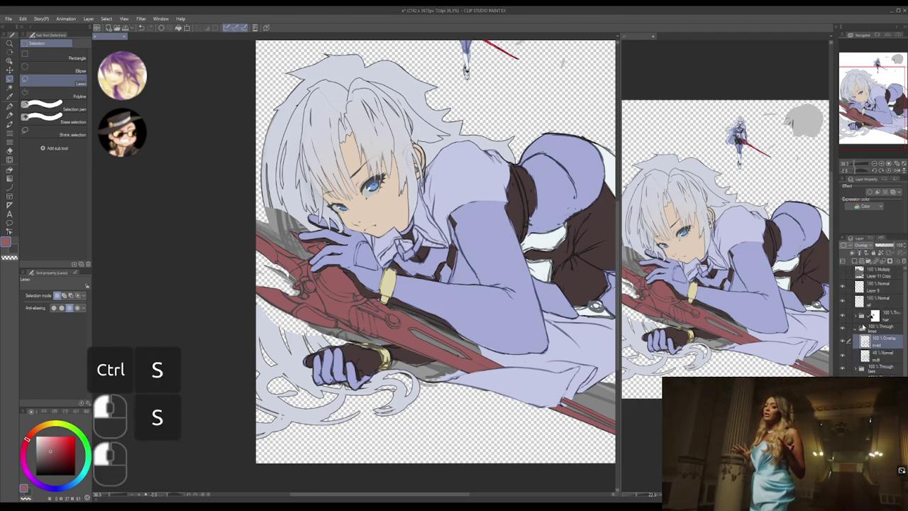
pyautogui.click(843, 316)
pyautogui.click(843, 316)
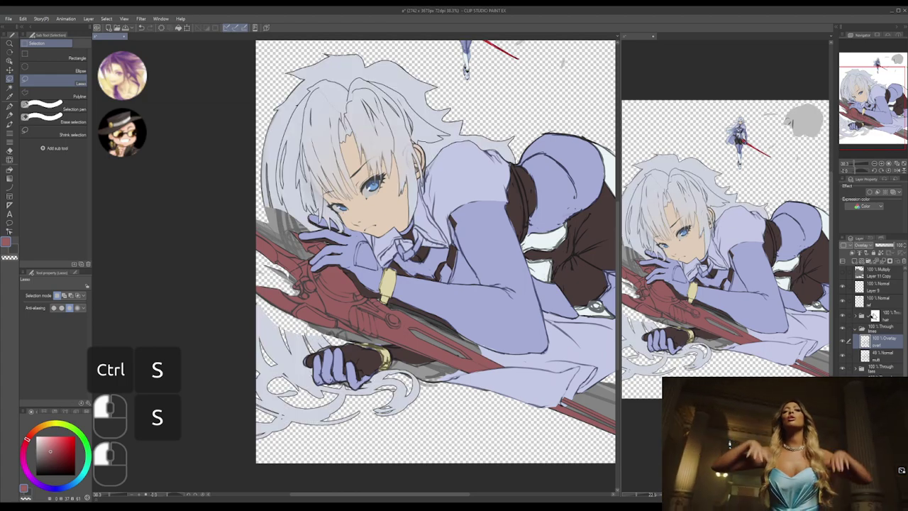
pyautogui.click(871, 317)
pyautogui.press('space')
pyautogui.moveTo(339, 292); pyautogui.dragTo(373, 296)
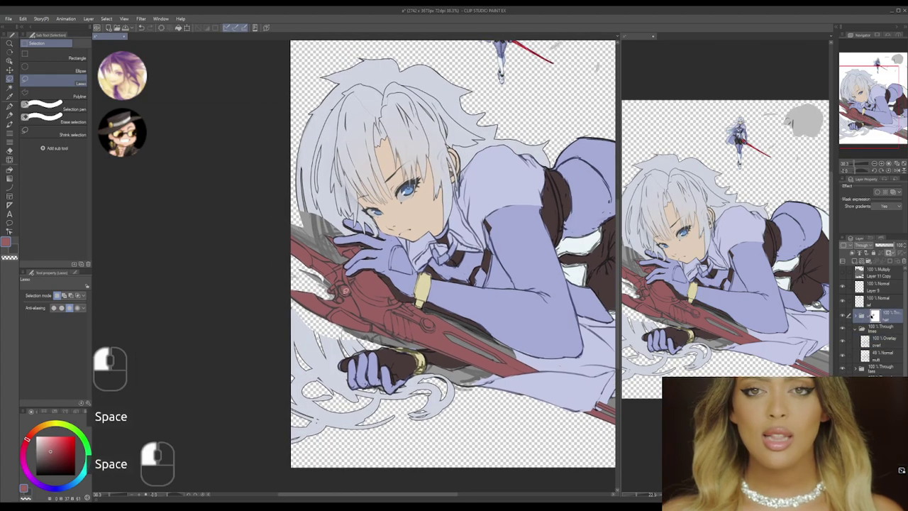
pyautogui.moveTo(282, 313)
pyautogui.mouseDown()
pyautogui.moveTo(360, 362)
pyautogui.moveTo(400, 263)
pyautogui.moveTo(259, 213)
pyautogui.moveTo(311, 262)
pyautogui.mouseUp()
pyautogui.press('g')
pyautogui.moveTo(397, 270); pyautogui.dragTo(389, 291)
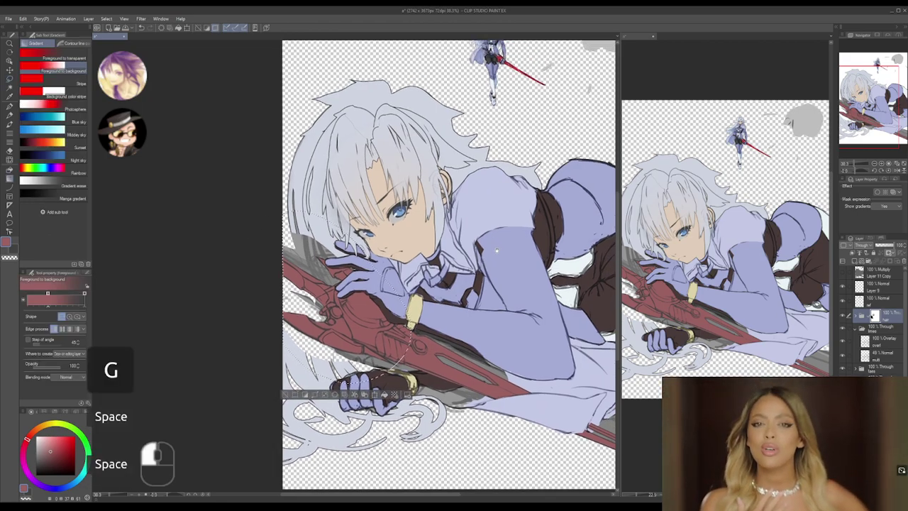
pyautogui.moveTo(355, 355); pyautogui.dragTo(312, 284)
pyautogui.hotkey('ctrl', 'd')
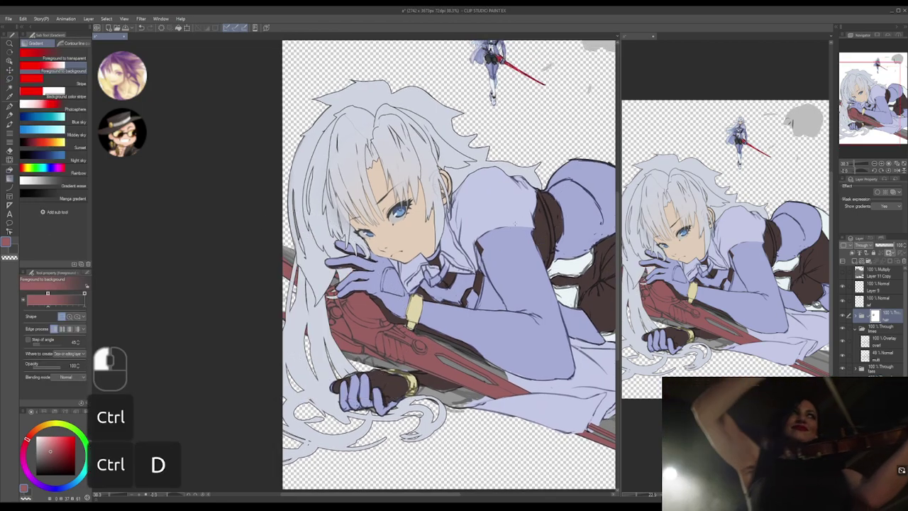
# - Lasso the hair around the face down to the shoulder, fill the hair folder's mask there with the Gradient tool, and deselect
pyautogui.press('space')
pyautogui.moveTo(507, 289); pyautogui.dragTo(524, 321)
pyautogui.press('m')
pyautogui.press('m')
pyautogui.moveTo(363, 250)
pyautogui.mouseDown()
pyautogui.moveTo(383, 215)
pyautogui.moveTo(502, 228)
pyautogui.moveTo(363, 251)
pyautogui.mouseUp()
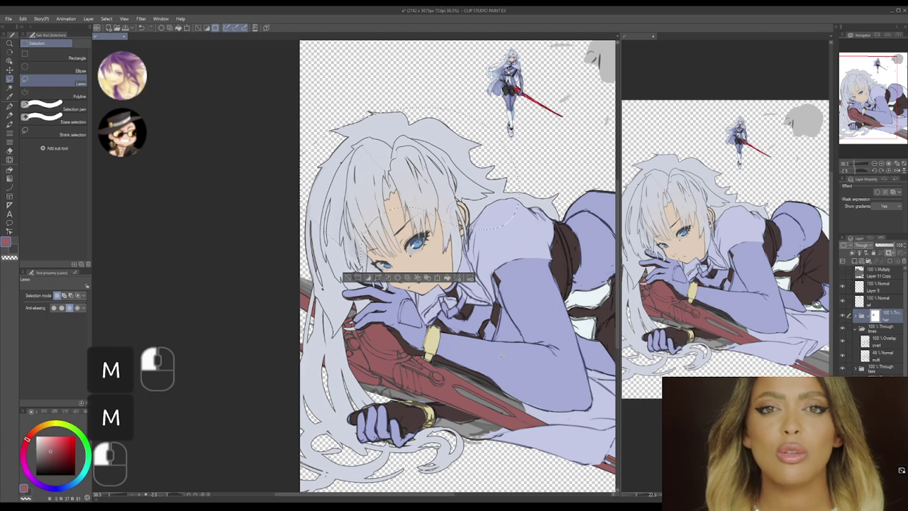
pyautogui.press('g')
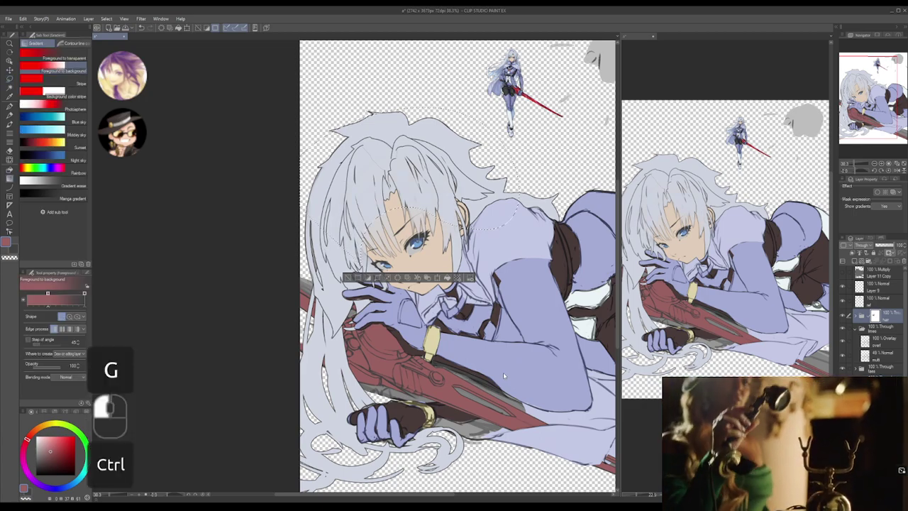
pyautogui.hotkey('ctrl', 'd')
# - Soften the hair folder's mask with the Blur tool at brush size 200 and save the illustration
pyautogui.press('j')
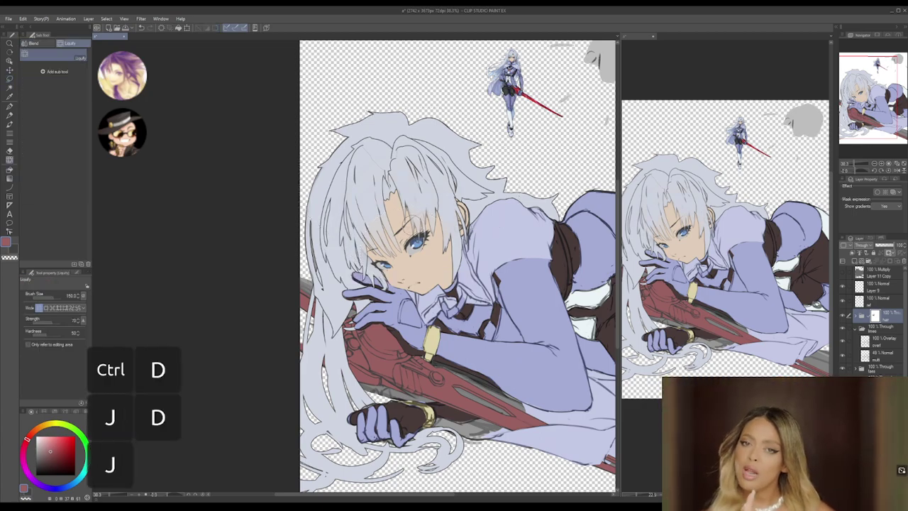
pyautogui.press(']')
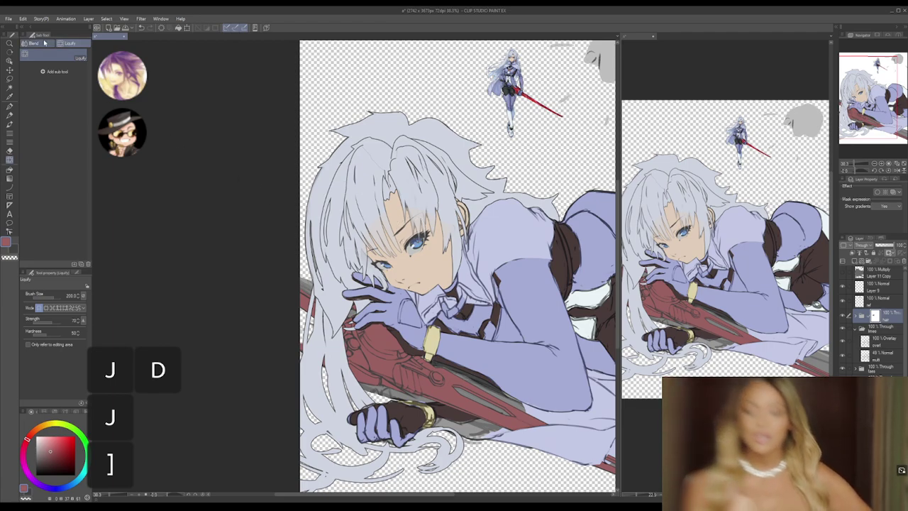
pyautogui.click(45, 42)
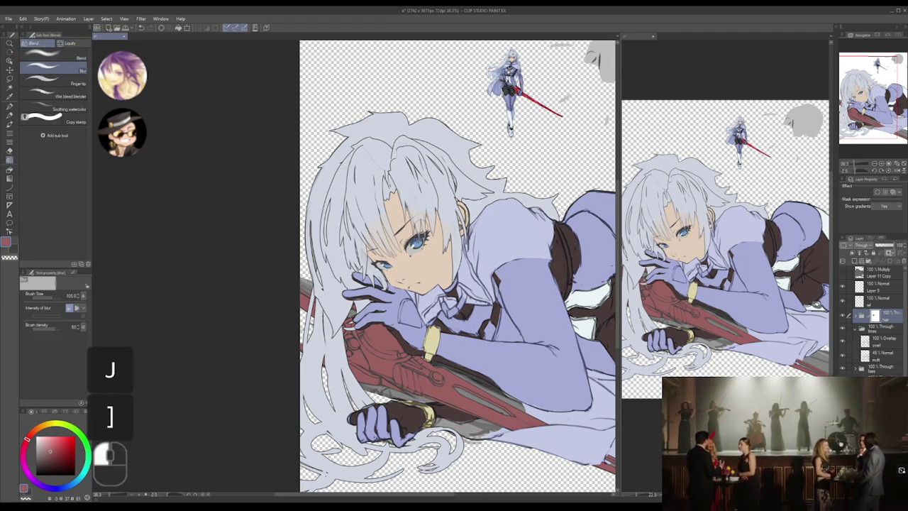
pyautogui.press(']')
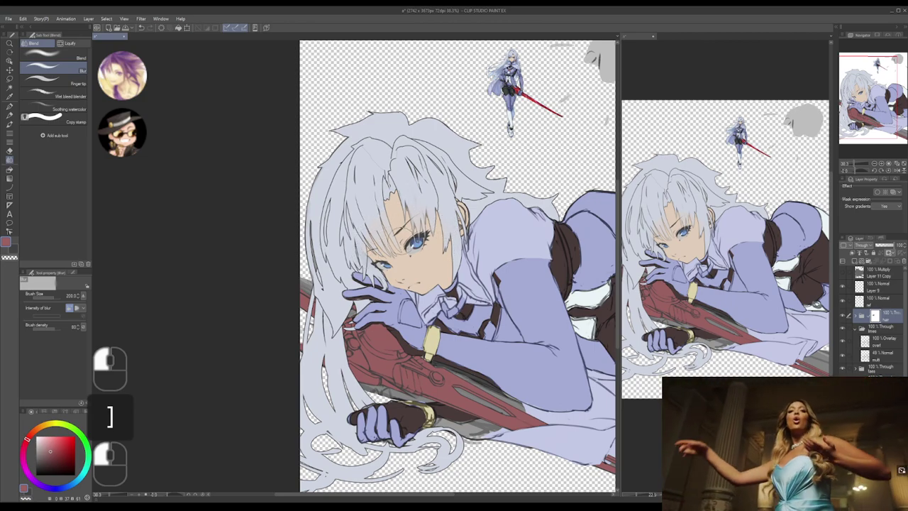
pyautogui.hotkey('ctrl', 's')
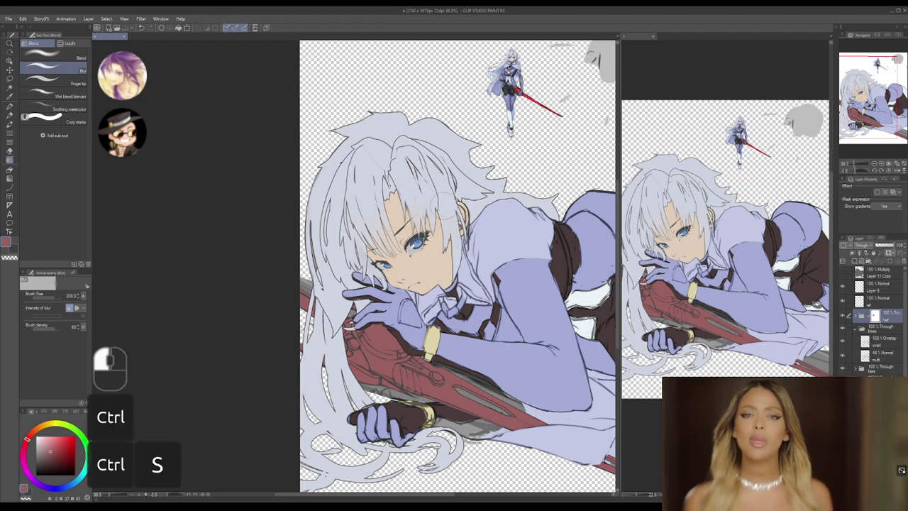
# - Inspect the weapon and hands up close, collapse the lines folder, and toggle the ref layer's visibility to check its content
pyautogui.moveTo(474, 293); pyautogui.dragTo(445, 267)
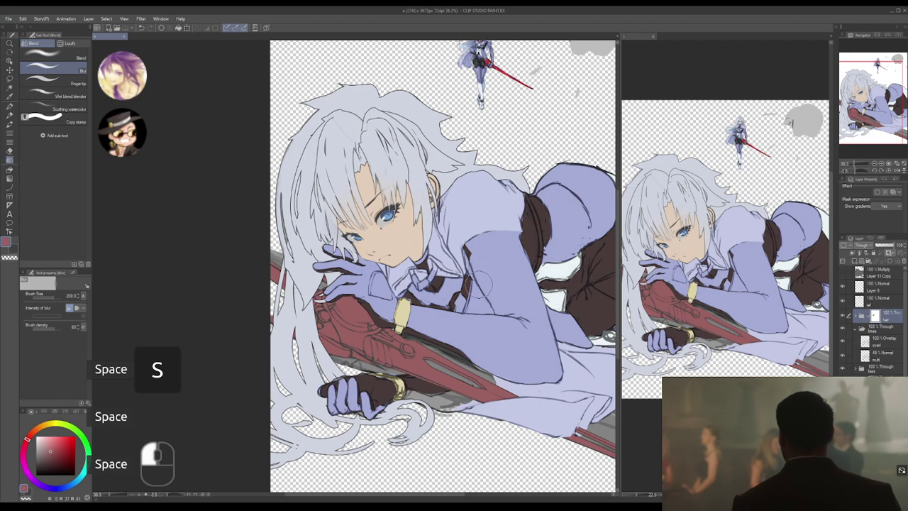
pyautogui.moveTo(441, 369); pyautogui.dragTo(487, 245)
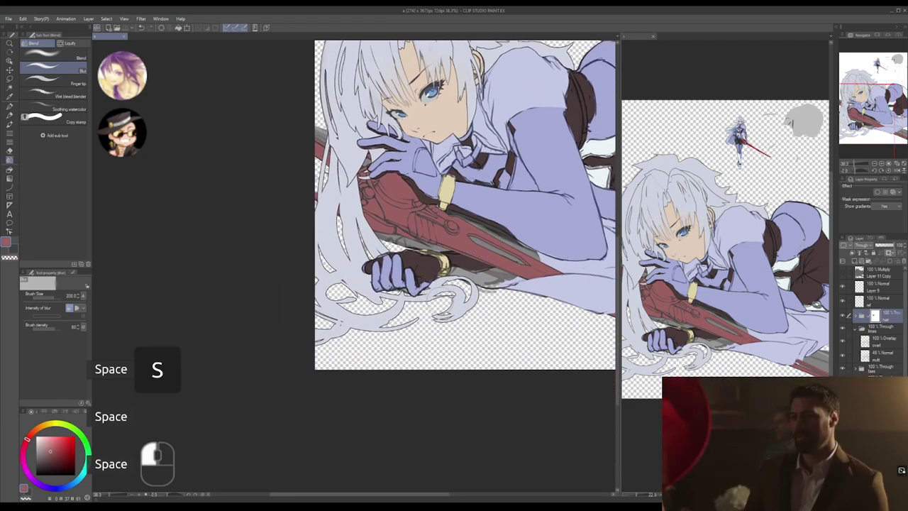
pyautogui.moveTo(435, 269); pyautogui.dragTo(468, 331)
pyautogui.moveTo(405, 248); pyautogui.dragTo(438, 239)
pyautogui.moveTo(491, 231); pyautogui.dragTo(444, 240)
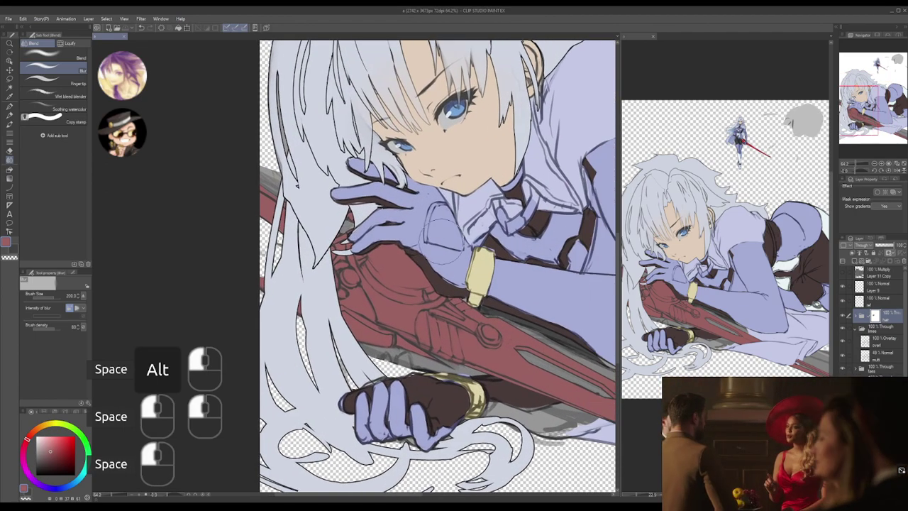
pyautogui.click(857, 328)
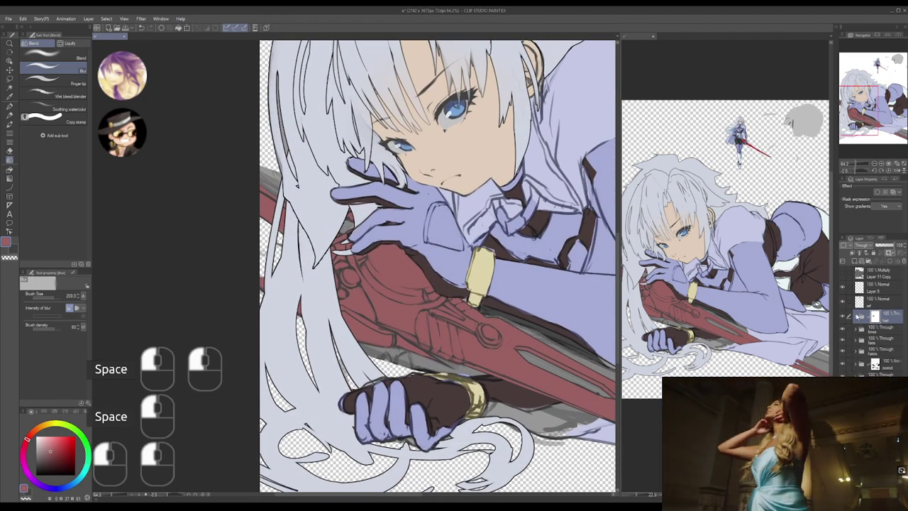
pyautogui.click(843, 303)
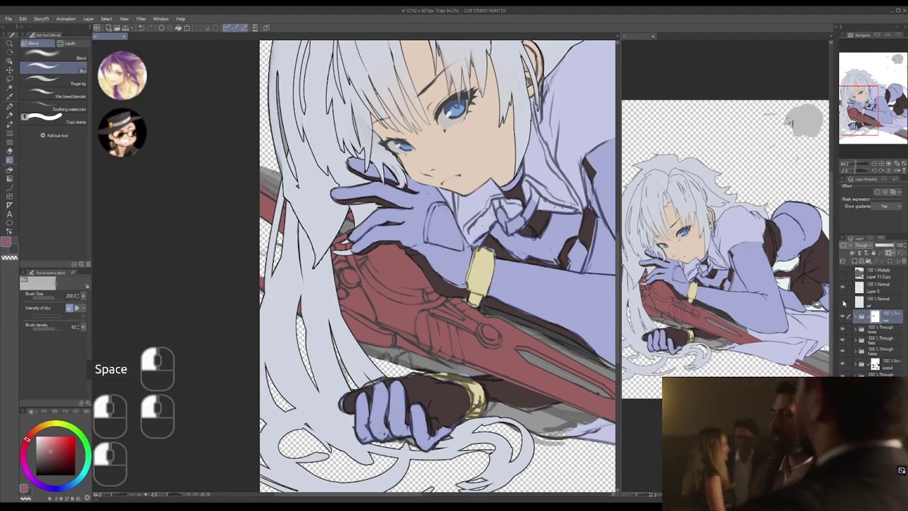
pyautogui.click(843, 301)
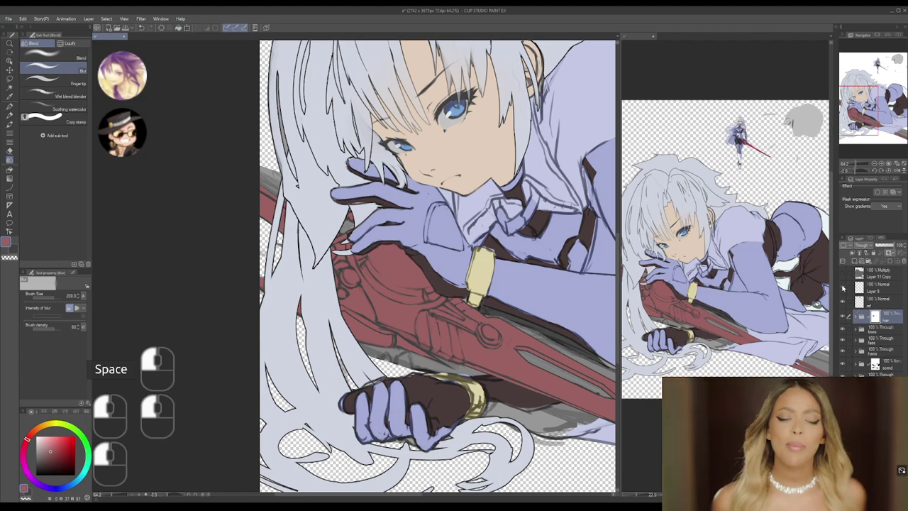
# - Check the Normal layer directly above the ref layer by toggling its visibility, delete that layer, and save the illustration
pyautogui.moveTo(578, 292); pyautogui.dragTo(507, 294)
pyautogui.moveTo(560, 295); pyautogui.dragTo(417, 319)
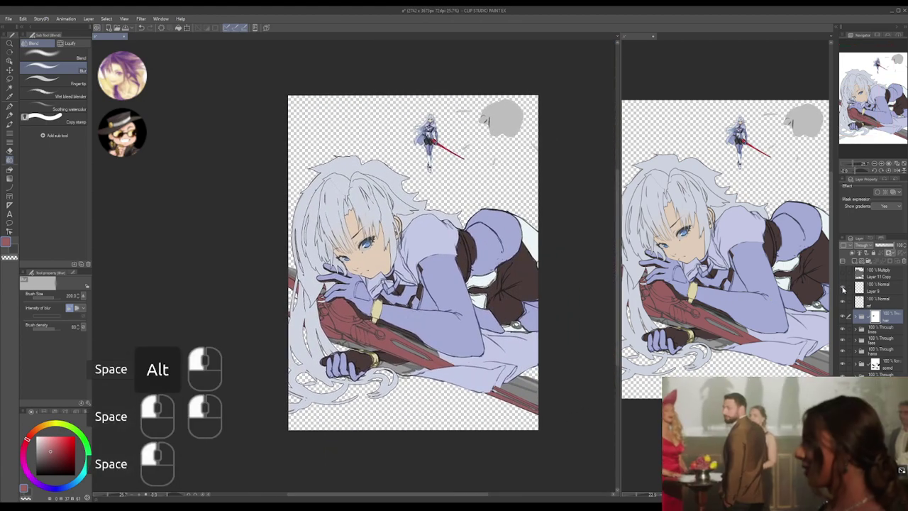
pyautogui.click(844, 288)
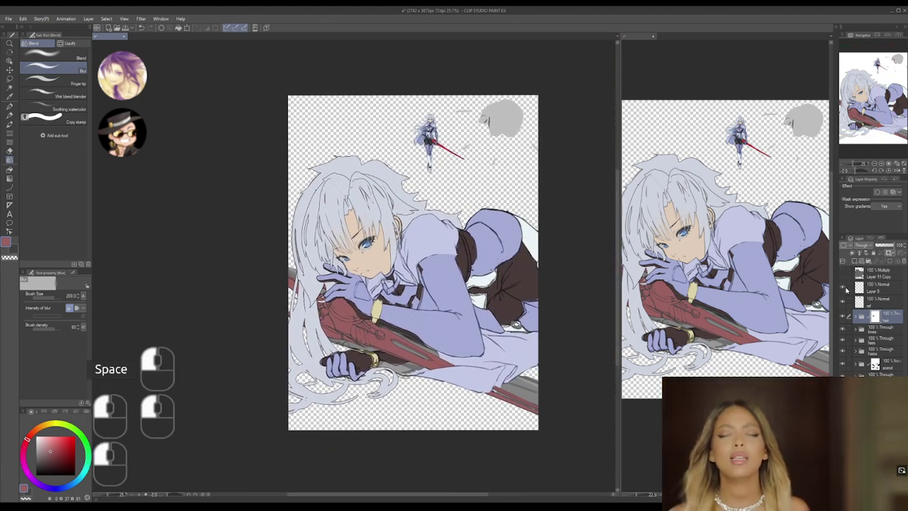
pyautogui.click(880, 290)
pyautogui.click(904, 261)
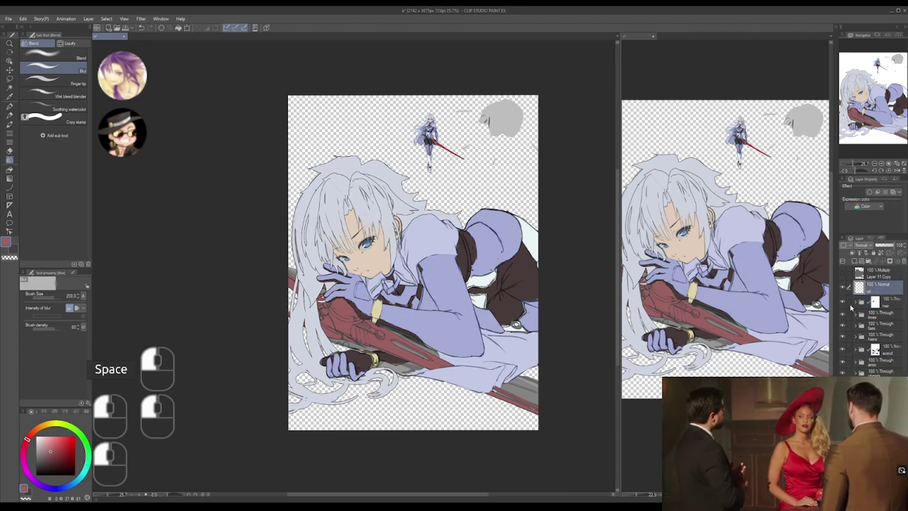
pyautogui.hotkey('ctrl', 's')
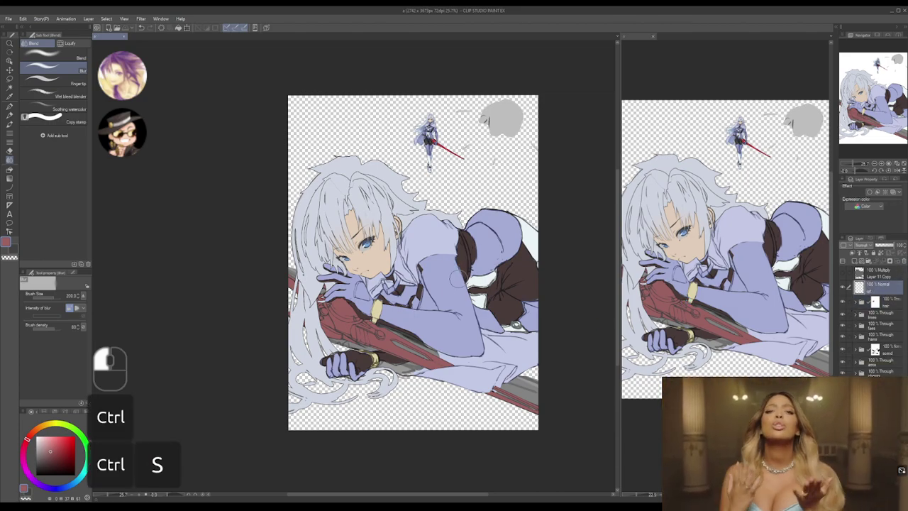
# - Review the whole figure and briefly show the layer of purple shapes behind the hair before hiding it again
pyautogui.moveTo(440, 272)
pyautogui.mouseDown()
pyautogui.moveTo(470, 290)
pyautogui.moveTo(449, 265)
pyautogui.mouseUp()
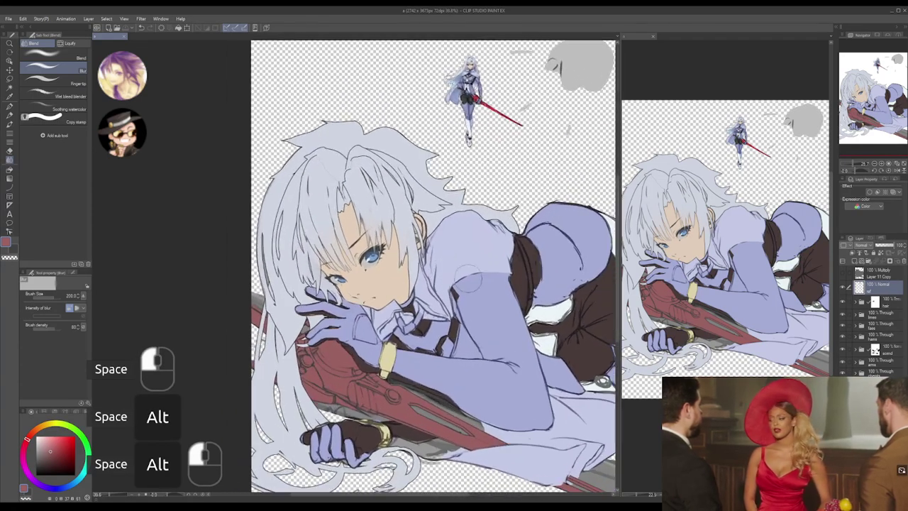
pyautogui.moveTo(511, 329); pyautogui.dragTo(457, 265)
pyautogui.moveTo(513, 332); pyautogui.dragTo(528, 333)
pyautogui.moveTo(528, 333); pyautogui.dragTo(510, 326)
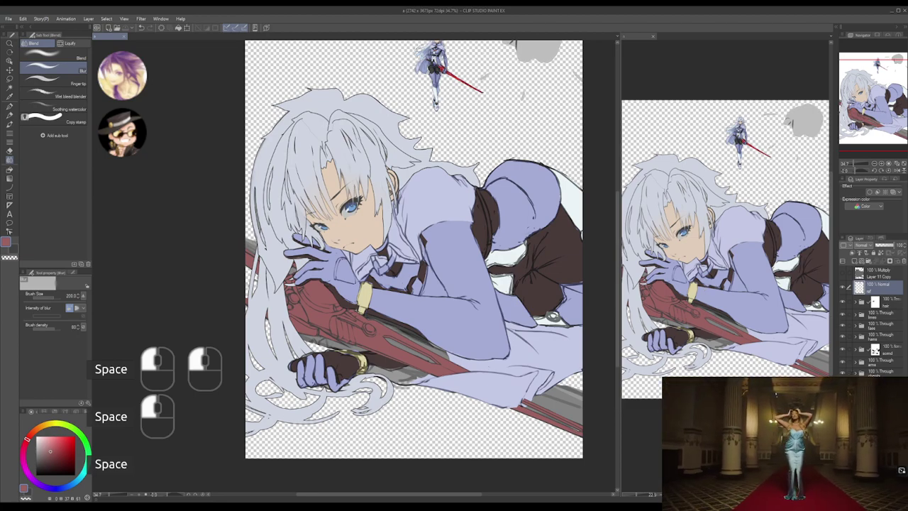
pyautogui.click(843, 432)
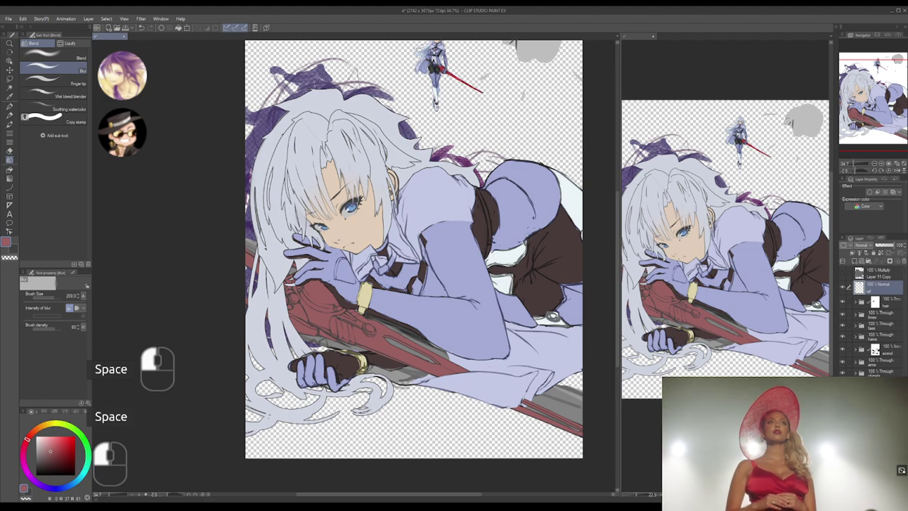
pyautogui.click(842, 433)
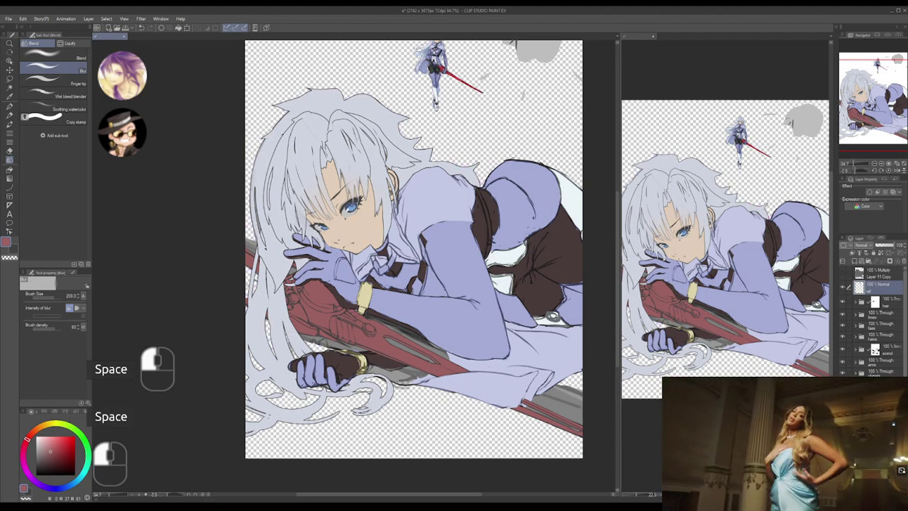
# - Move the hidden lighting folder from low in the layer stack to directly beneath the ref layer and show it
pyautogui.scroll(-3, 874, 305)
pyautogui.scroll(-1, 873, 319)
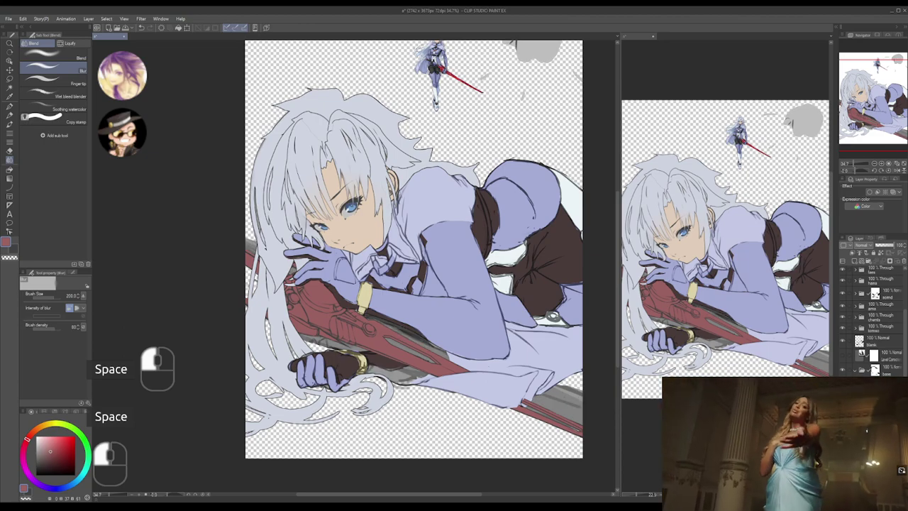
pyautogui.keyDown('shift'); pyautogui.click(877, 442); pyautogui.keyUp('shift')
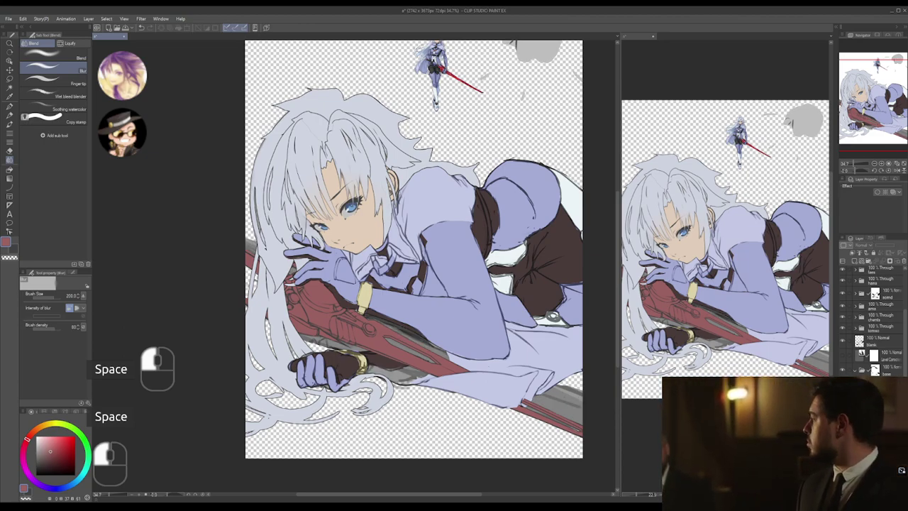
pyautogui.scroll(3, 874, 319)
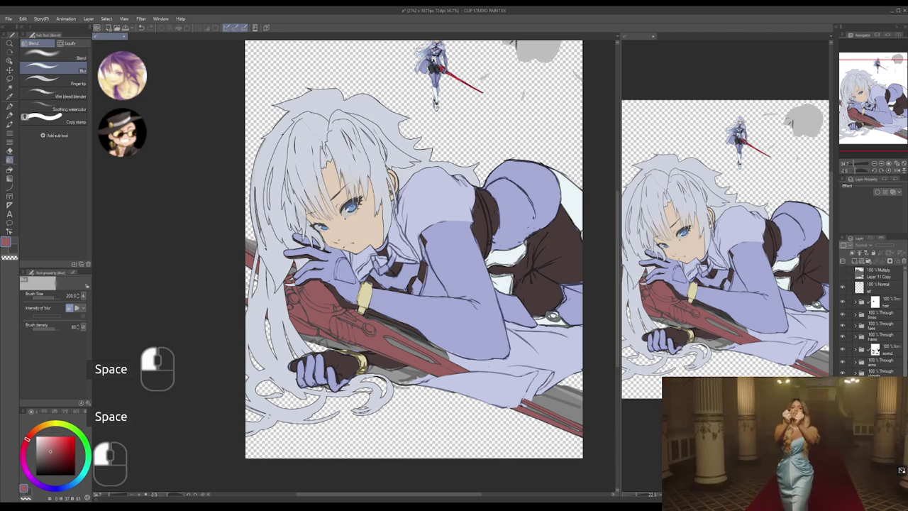
pyautogui.moveTo(877, 348); pyautogui.dragTo(866, 298)
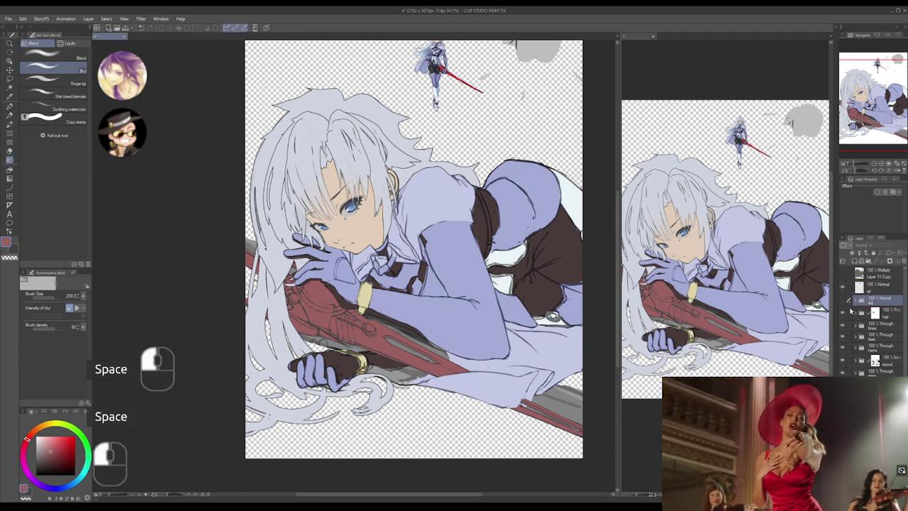
pyautogui.click(844, 300)
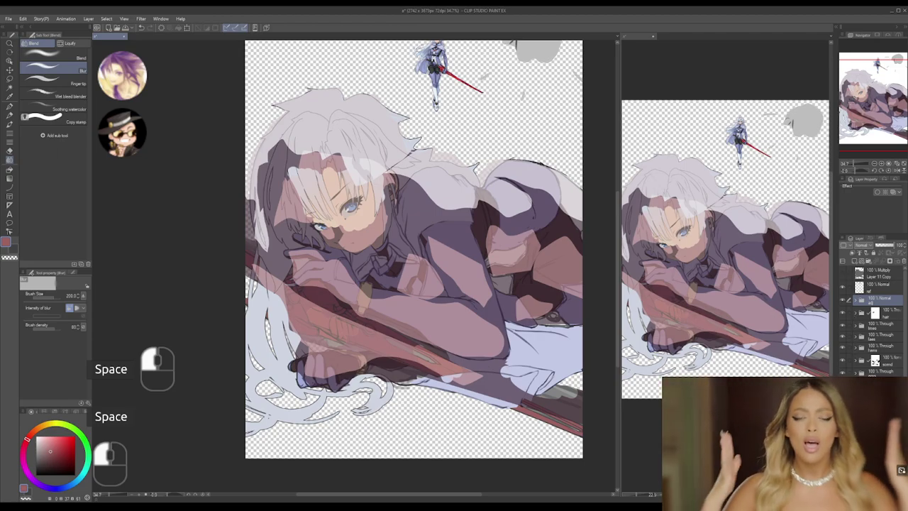
# - Expand the lighting folder, hide its Add (Glow) layer and the pink layer beneath it, and toggle the Multiply shadow layer to compare
pyautogui.scroll(-4, 872, 319)
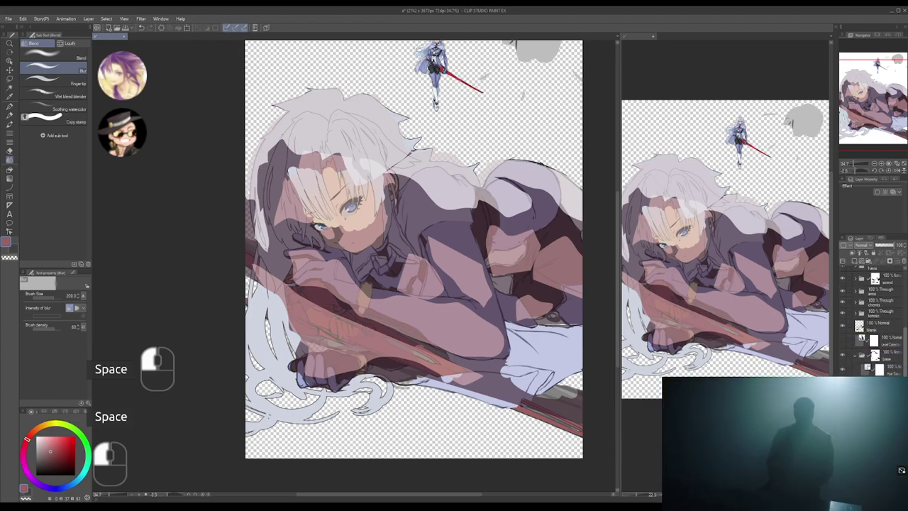
pyautogui.scroll(4, 856, 346)
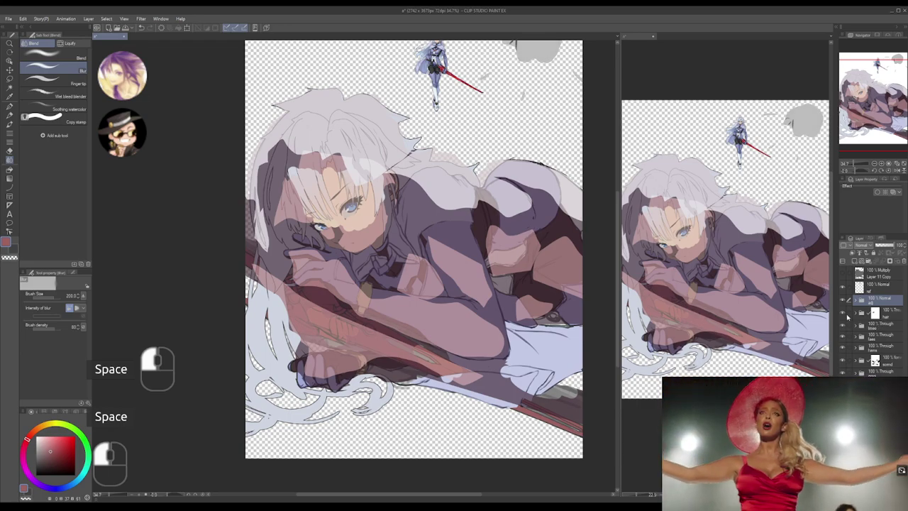
pyautogui.click(856, 301)
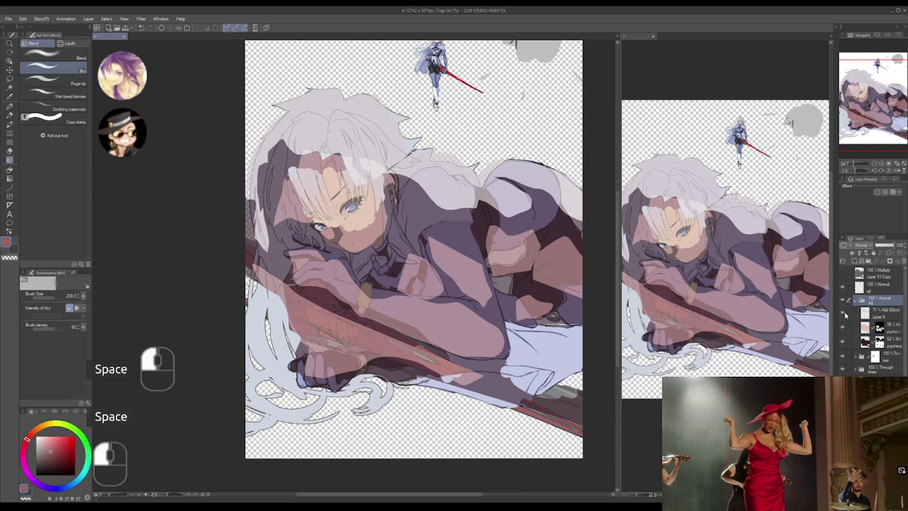
pyautogui.click(842, 336)
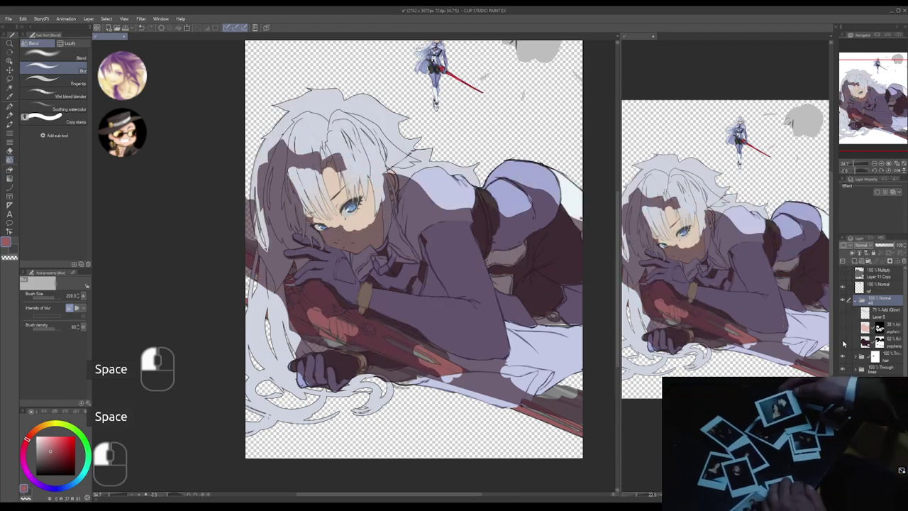
pyautogui.click(842, 343)
pyautogui.click(842, 344)
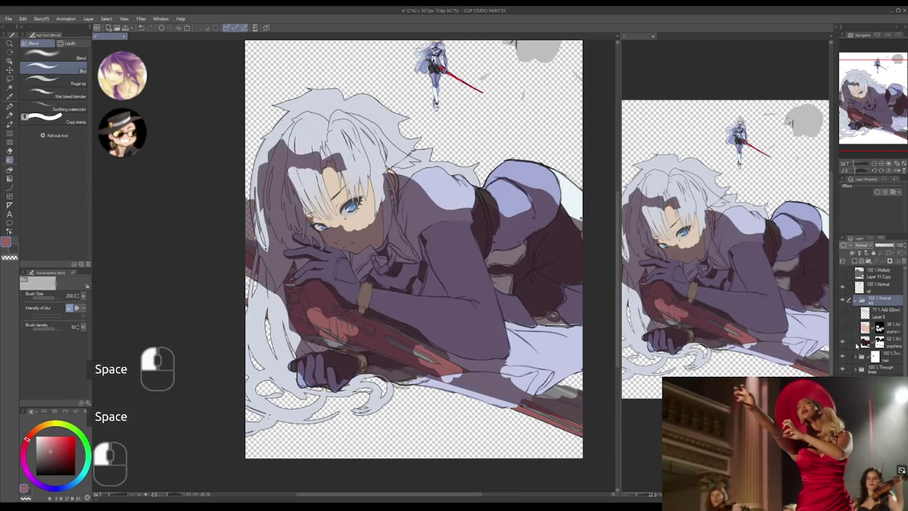
pyautogui.click(860, 344)
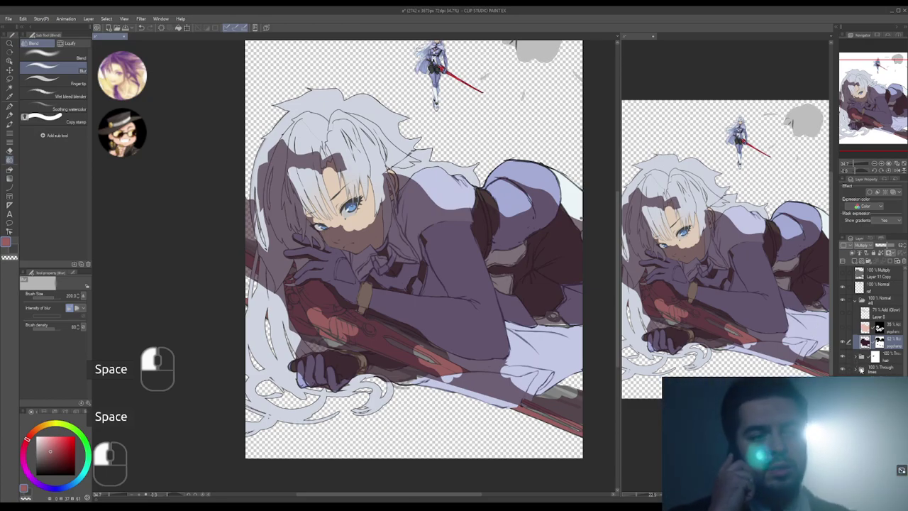
pyautogui.keyDown('ctrl'); pyautogui.click(860, 359); pyautogui.keyUp('ctrl')
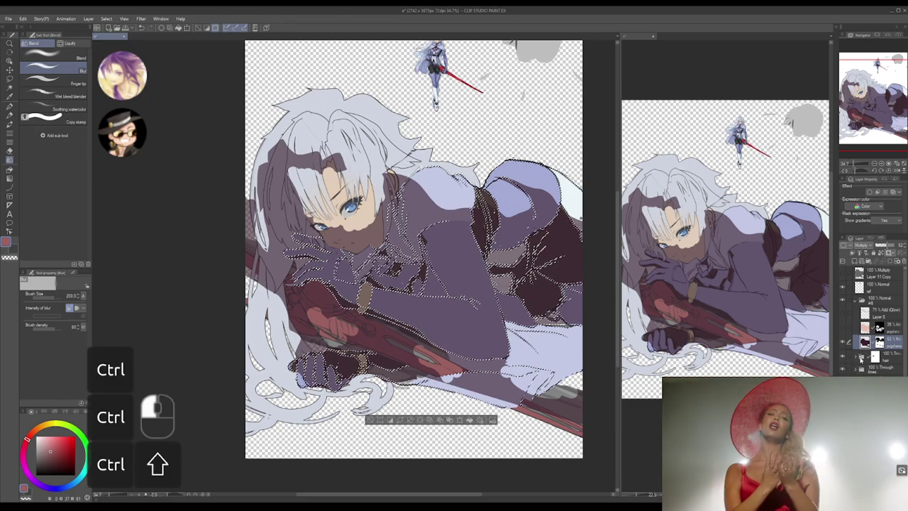
pyautogui.keyDown('ctrl'); pyautogui.keyDown('shift'); pyautogui.click(860, 367); pyautogui.keyUp('shift'); pyautogui.keyUp('ctrl')
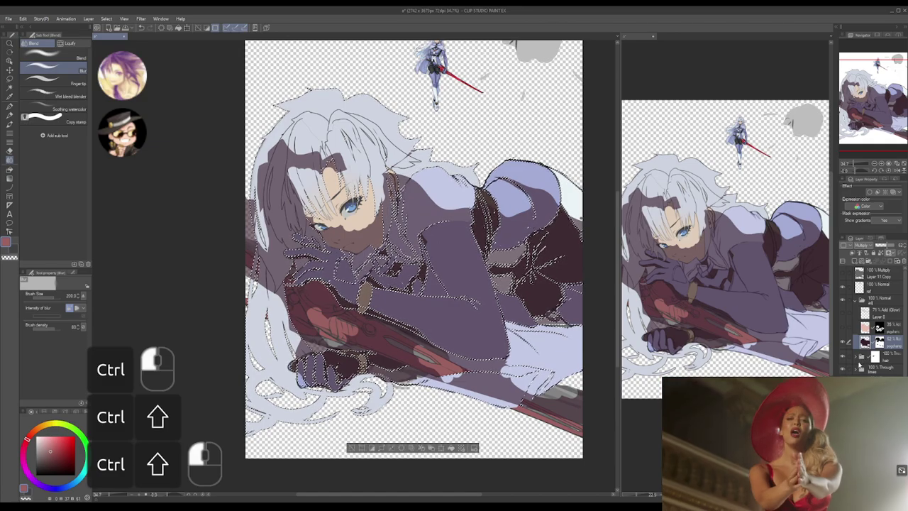
pyautogui.hotkey('ctrl', 'd')
pyautogui.hotkey('ctrl', 'd')
pyautogui.click(866, 298)
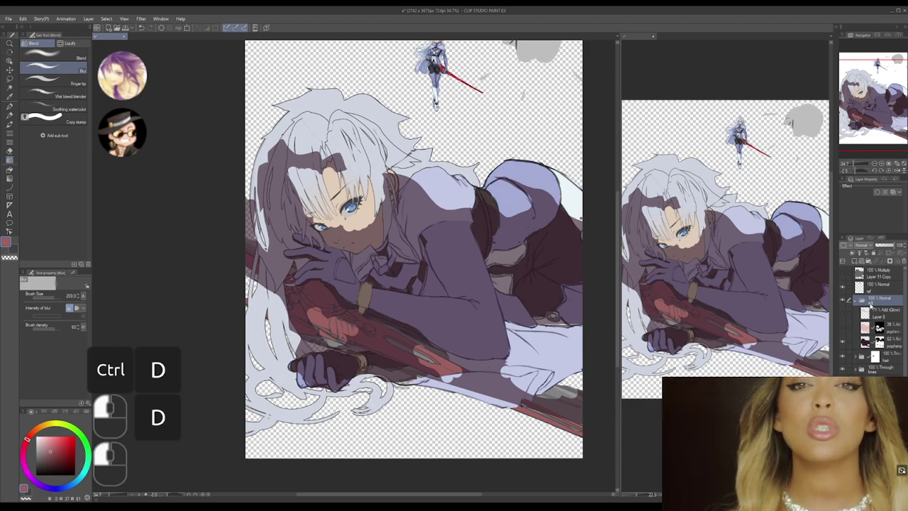
# - Set the lighting folder's blending mode to Through, and show its Add (Glow) layer and switch that layer to Normal blending
pyautogui.click(867, 246)
pyautogui.click(870, 253)
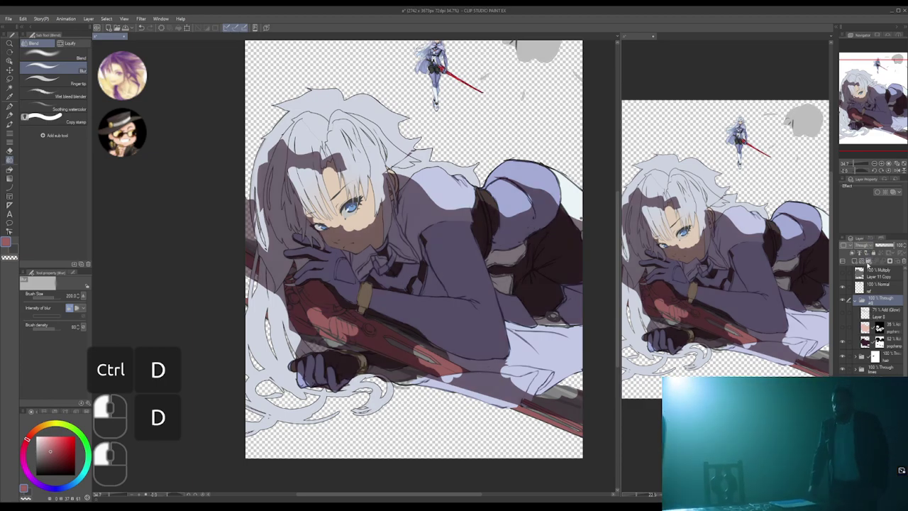
pyautogui.click(871, 312)
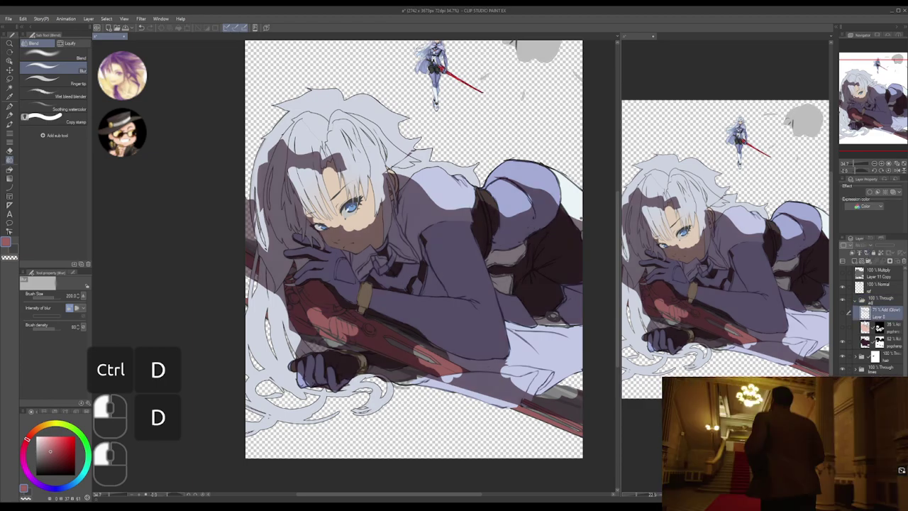
pyautogui.click(843, 312)
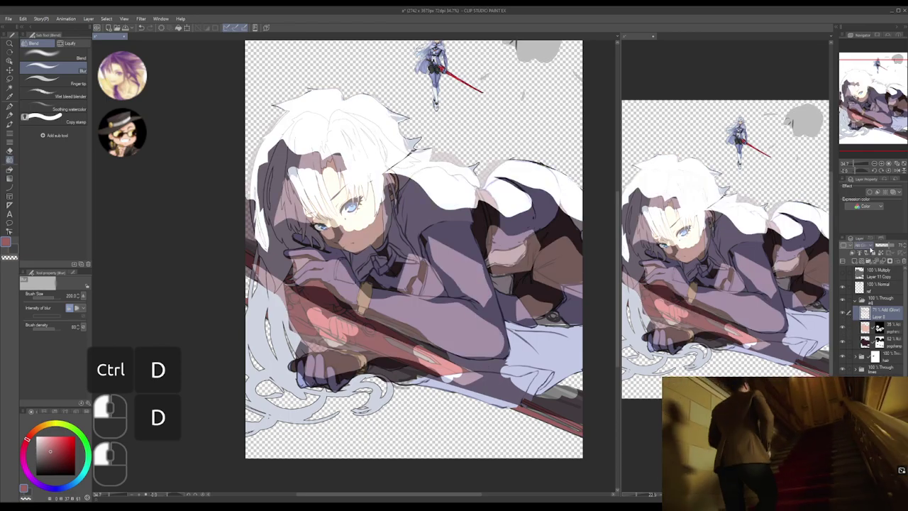
pyautogui.click(868, 254)
pyautogui.click(842, 329)
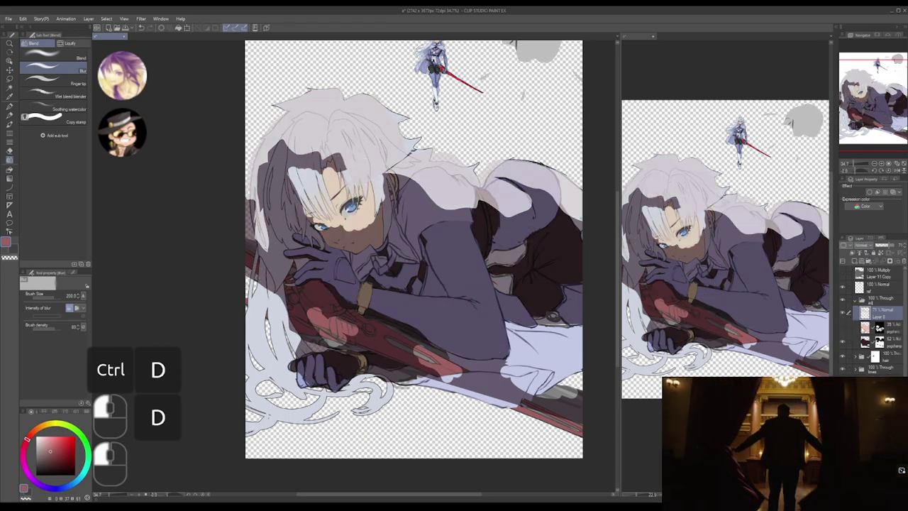
# - Switch the pink layer and the dark shadow layer to Normal blending, and raise all three lighting layers to 100% opacity
pyautogui.click(865, 327)
pyautogui.click(843, 327)
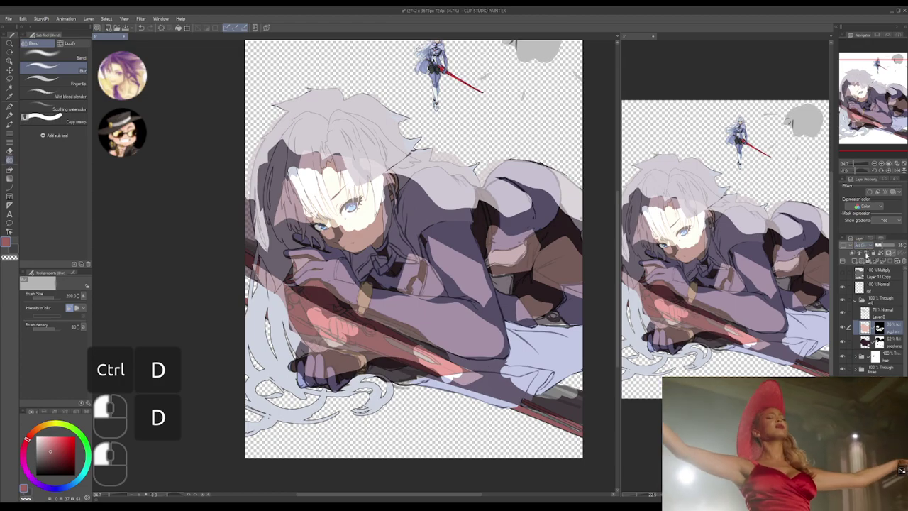
pyautogui.click(865, 254)
pyautogui.click(854, 343)
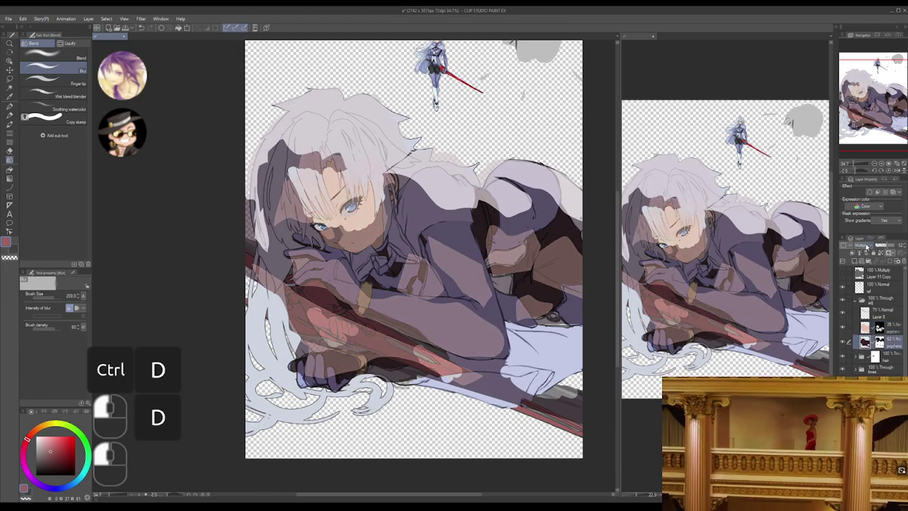
pyautogui.keyDown('shift'); pyautogui.click(886, 298); pyautogui.keyUp('shift')
pyautogui.click(892, 245)
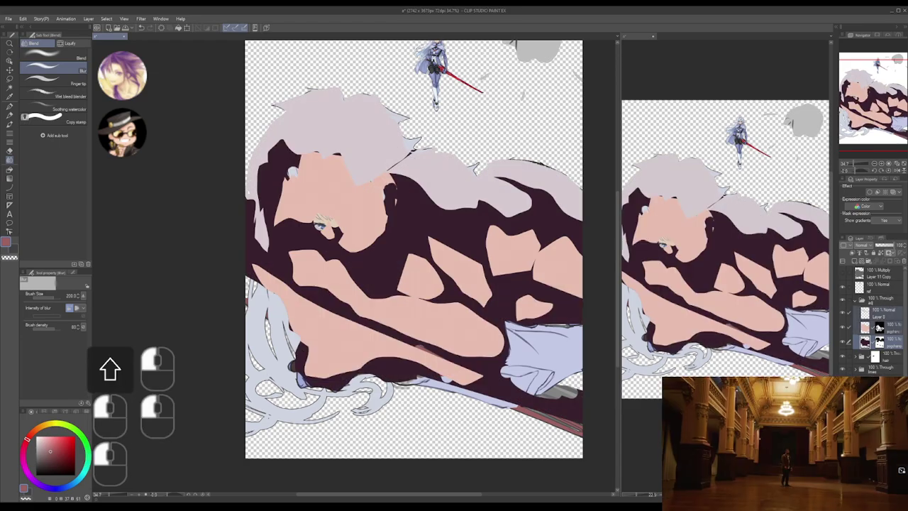
# - Select the dark shadow layer and sample its dark purple as the drawing colour
pyautogui.click(867, 342)
pyautogui.press('space')
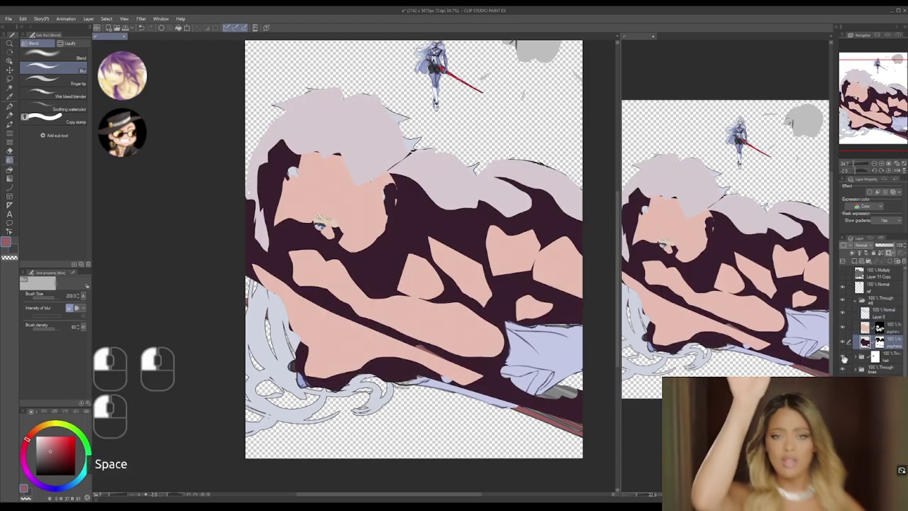
pyautogui.moveTo(510, 398); pyautogui.dragTo(502, 390)
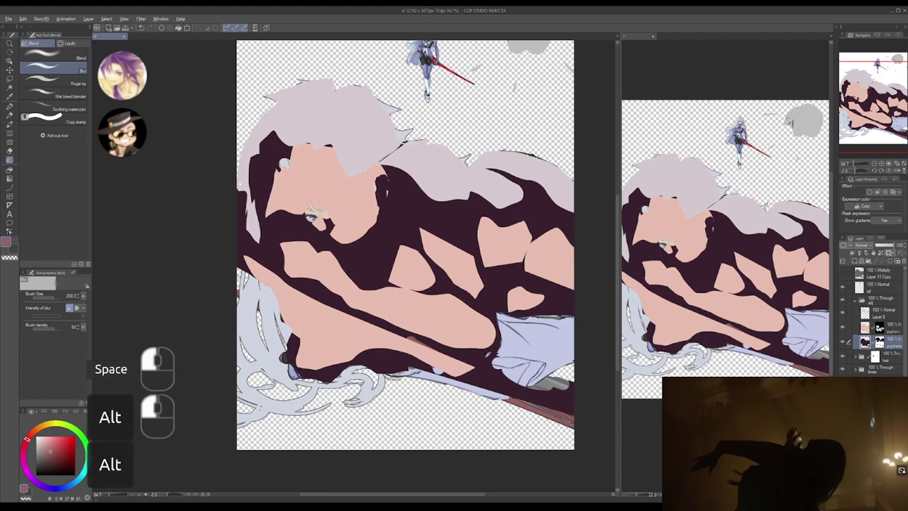
pyautogui.keyDown('alt'); pyautogui.click(490, 354); pyautogui.keyUp('alt')
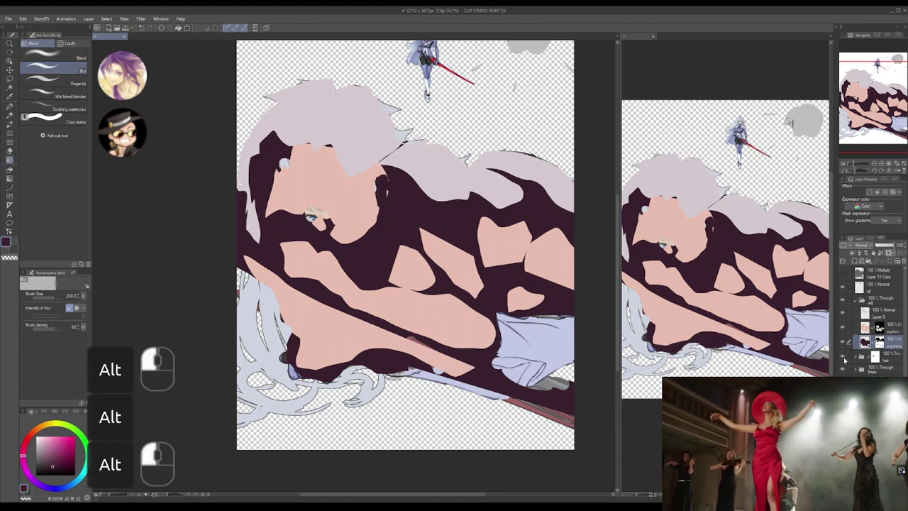
# - Load the hair folder's contents as a selection and extend it with further layers to cover the whole character
pyautogui.keyDown('ctrl'); pyautogui.click(859, 360); pyautogui.keyUp('ctrl')
pyautogui.keyDown('ctrl'); pyautogui.keyDown('shift'); pyautogui.click(860, 358); pyautogui.keyUp('shift'); pyautogui.keyUp('ctrl')
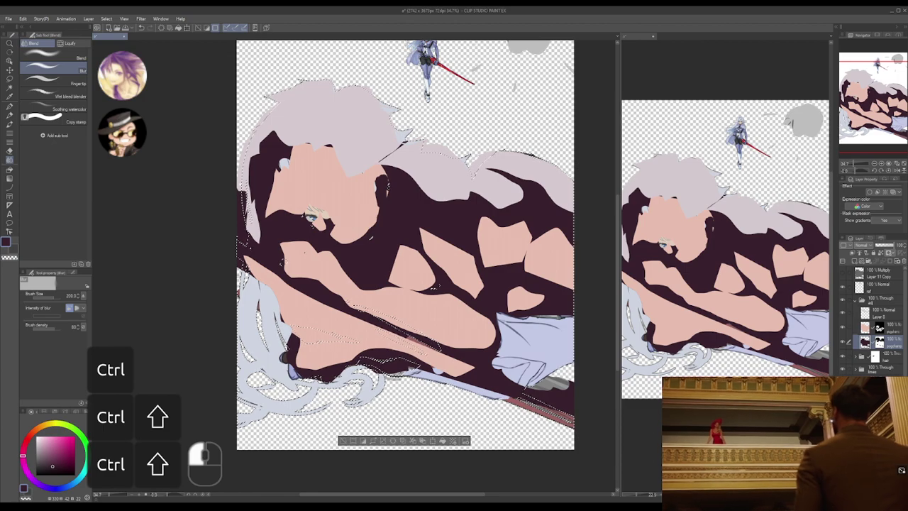
pyautogui.keyDown('alt'); pyautogui.click(597, 404); pyautogui.keyUp('alt')
pyautogui.moveTo(597, 404); pyautogui.dragTo(578, 413)
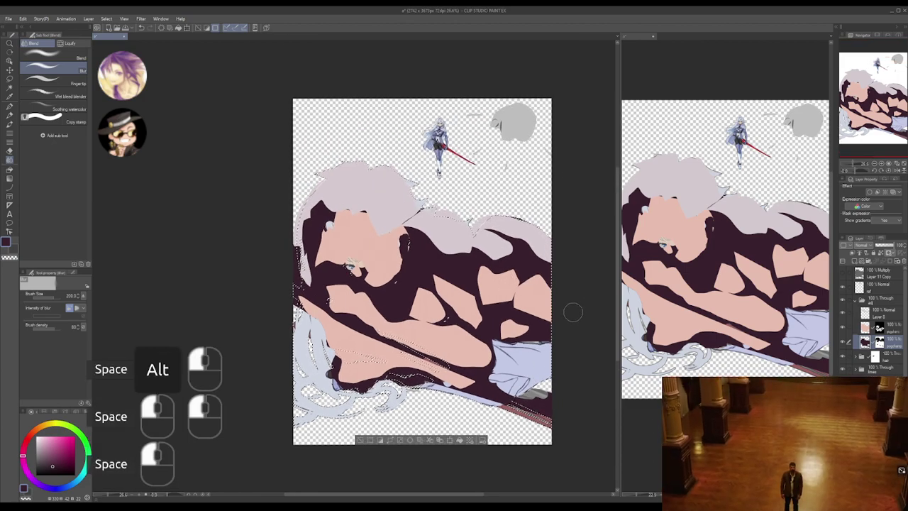
pyautogui.keyDown('ctrl'); pyautogui.click(573, 312); pyautogui.keyUp('ctrl')
pyautogui.keyDown('ctrl'); pyautogui.keyDown('shift'); pyautogui.click(865, 328); pyautogui.keyUp('shift'); pyautogui.keyUp('ctrl')
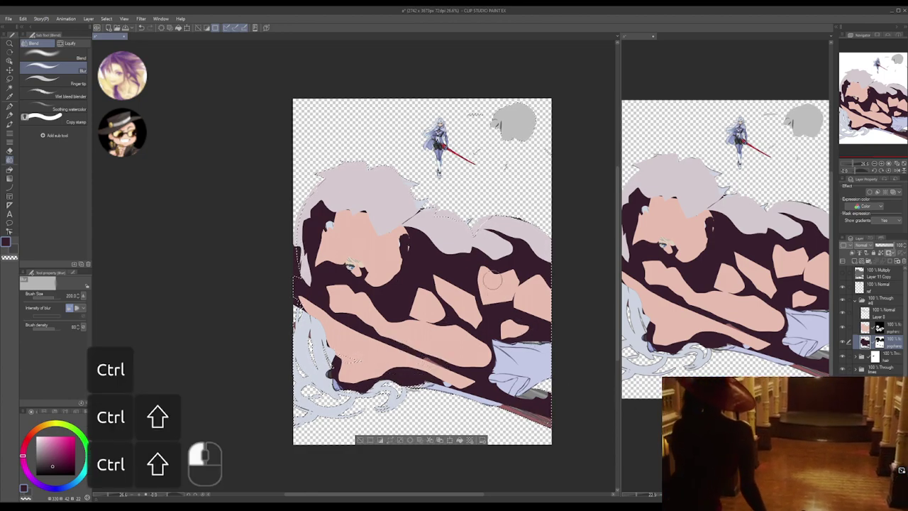
# - Try filling the selection on the dark shadow layer with dark purple using the Gradient tool, and undo the fill
pyautogui.press('g')
pyautogui.moveTo(552, 192); pyautogui.dragTo(543, 199)
pyautogui.moveTo(607, 169); pyautogui.dragTo(592, 240)
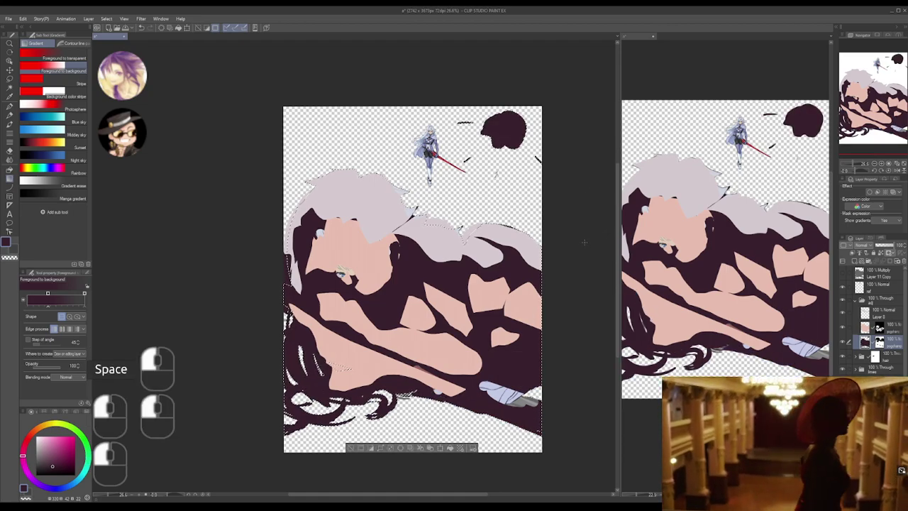
pyautogui.hotkey('ctrl', 'z')
# - Lasso the stray marks above the character out of the selection, and fill the rest of the dark shadow layer with dark purple
pyautogui.press('m')
pyautogui.press('m')
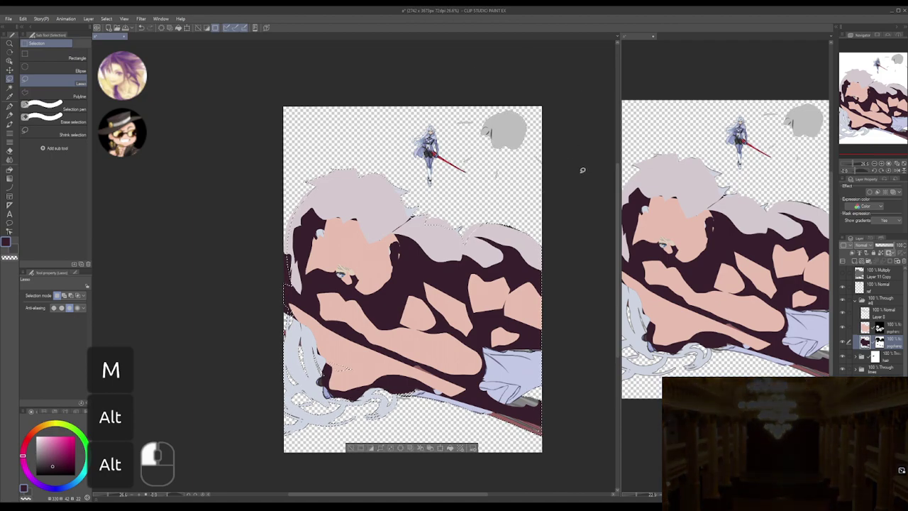
pyautogui.press('g')
pyautogui.moveTo(574, 168); pyautogui.dragTo(565, 156)
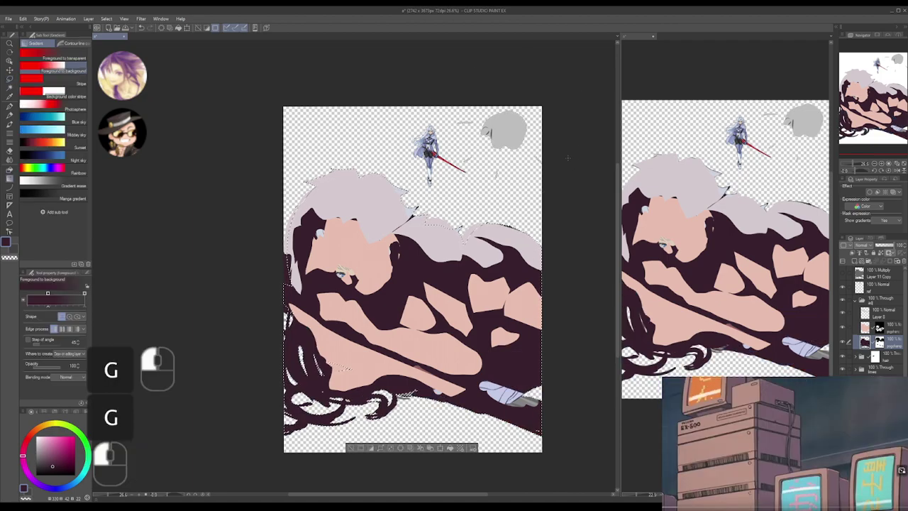
# - Fill the selected character area on the pink layer with its own sampled pink
pyautogui.click(864, 330)
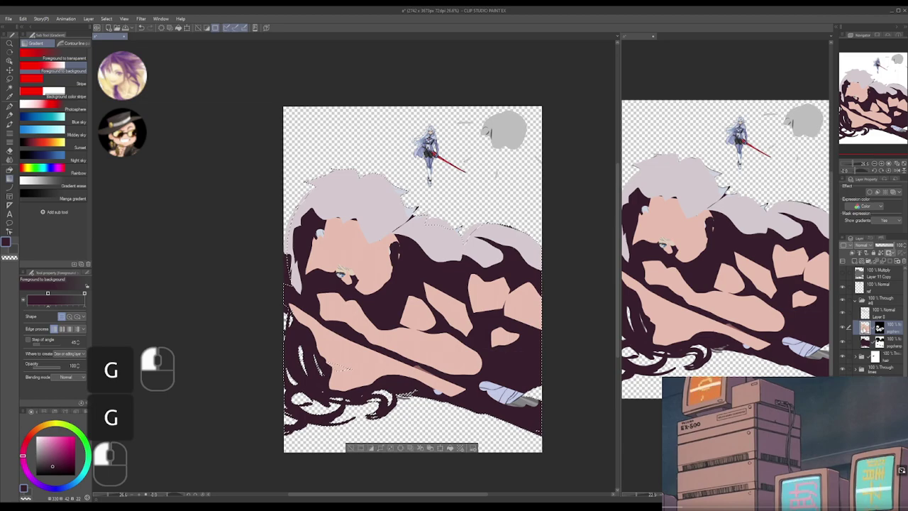
pyautogui.keyDown('alt'); pyautogui.click(532, 312); pyautogui.keyUp('alt')
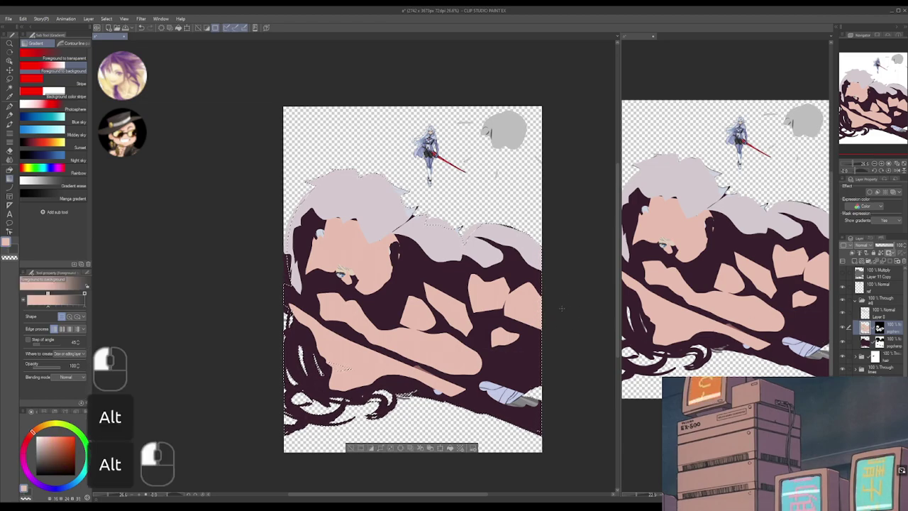
pyautogui.moveTo(596, 296); pyautogui.dragTo(635, 295)
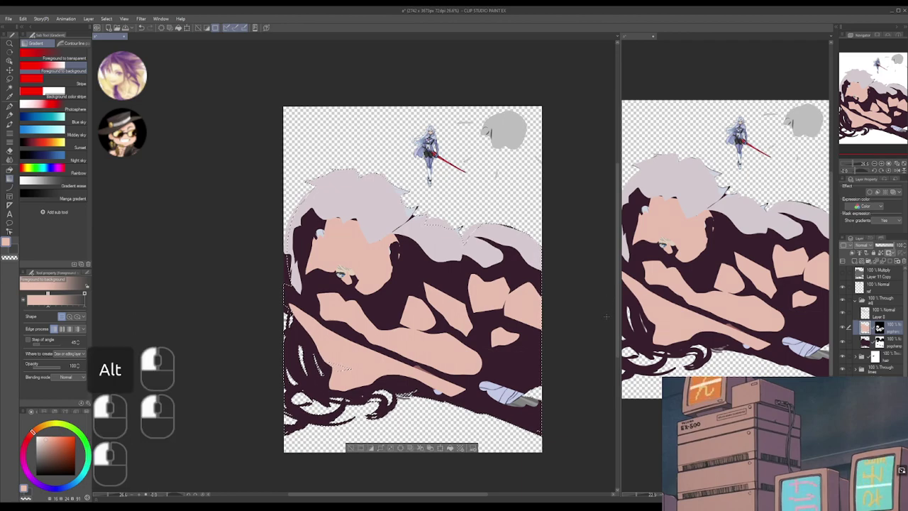
# - Fill the selected character area on the topmost lighting layer with its sampled pale mauve
pyautogui.click(861, 313)
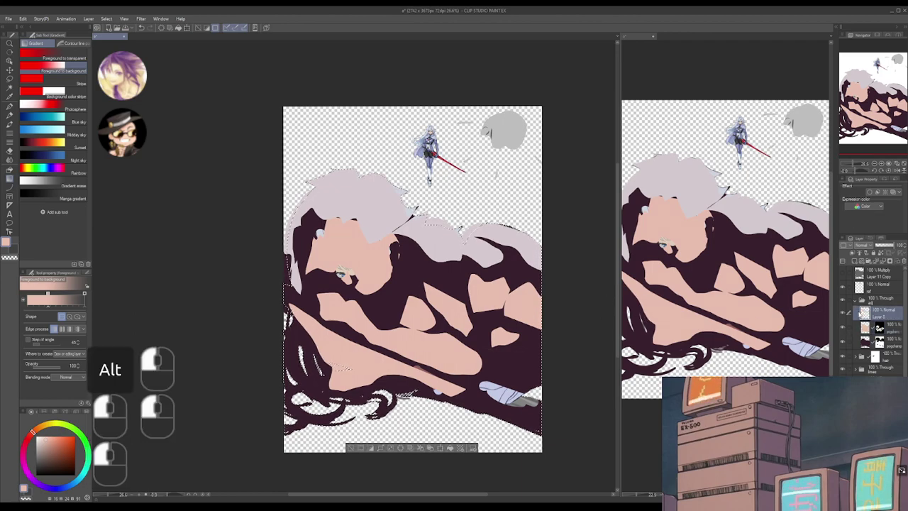
pyautogui.keyDown('alt'); pyautogui.click(441, 241); pyautogui.keyUp('alt')
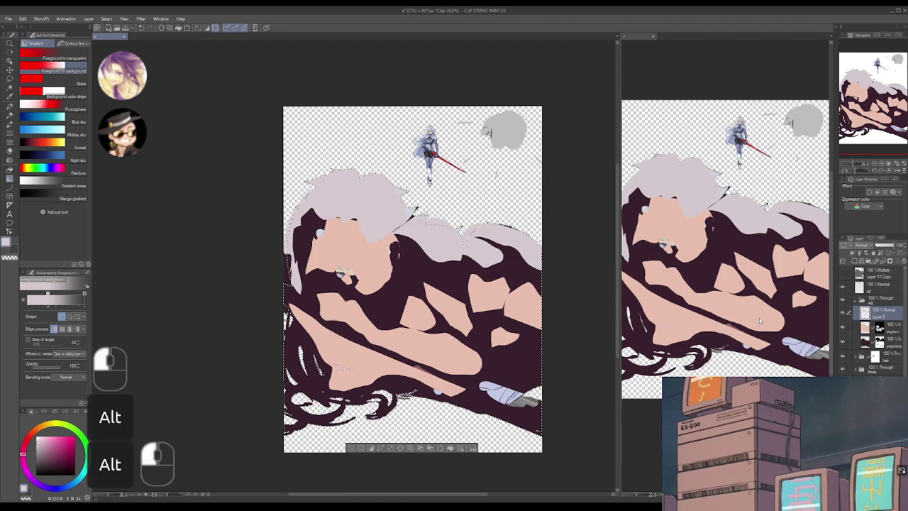
pyautogui.moveTo(597, 313); pyautogui.dragTo(611, 316)
# - Invert the selection, clear the leftover paint outside the character on the lighting layers, and deselect
pyautogui.press('ctrl')
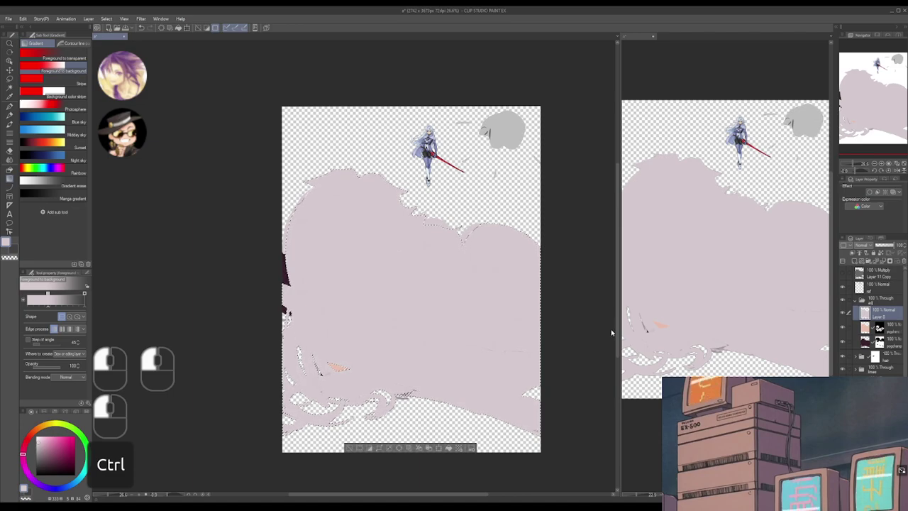
pyautogui.hotkey('ctrl', 'shift')
pyautogui.hotkey('ctrl', 'shift', 'i')
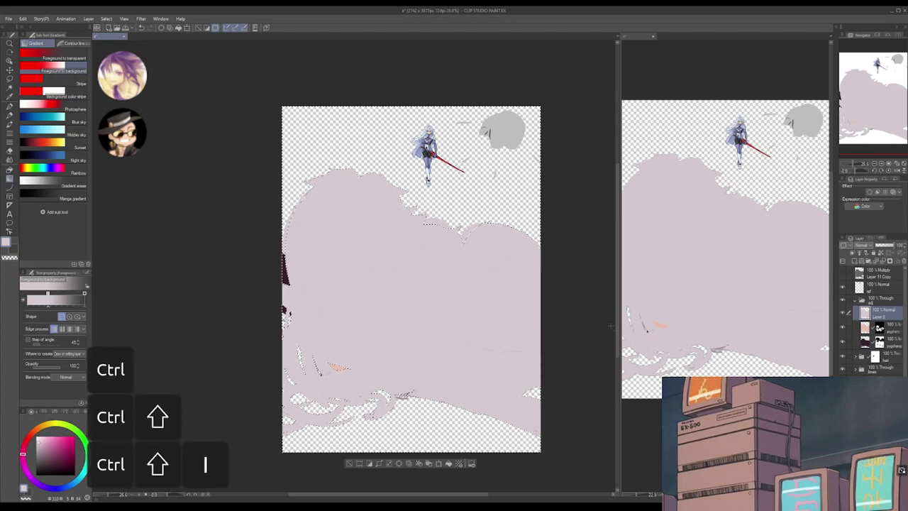
pyautogui.click(872, 300)
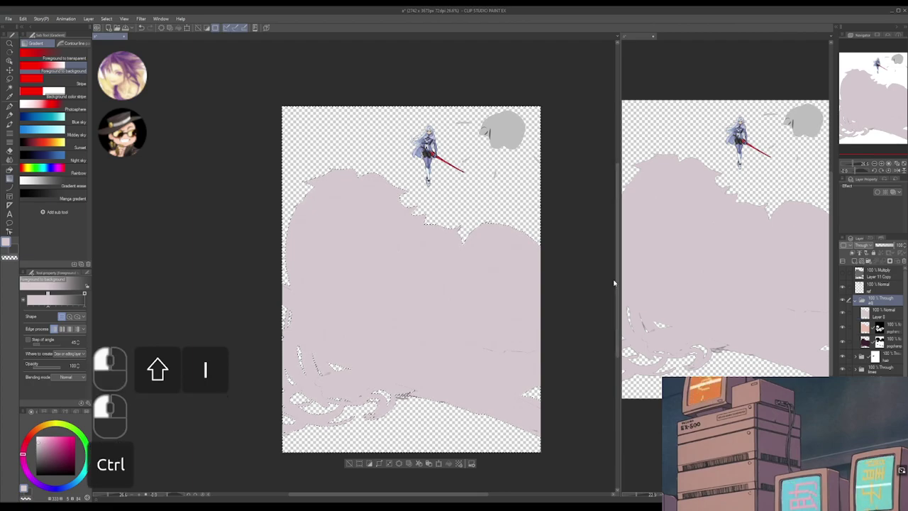
pyautogui.hotkey('ctrl', 'd')
# - With the pale mauve layer hidden, set the pink layer to additive blending and the dark shadow layer to Multiply
pyautogui.click(852, 323)
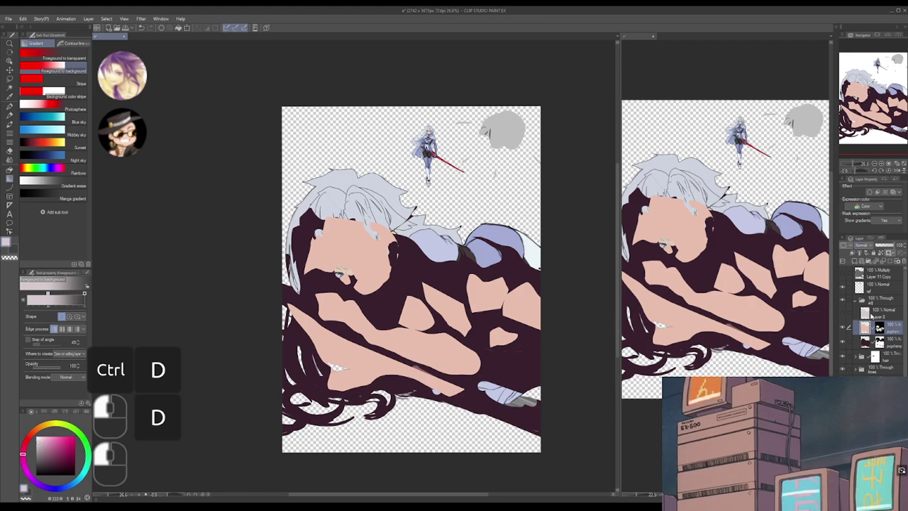
pyautogui.click(870, 328)
pyautogui.click(867, 344)
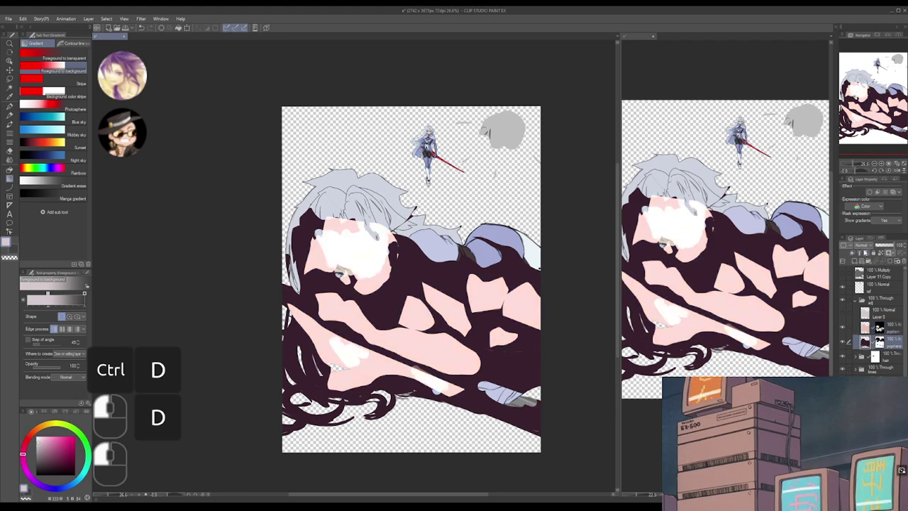
pyautogui.click(868, 275)
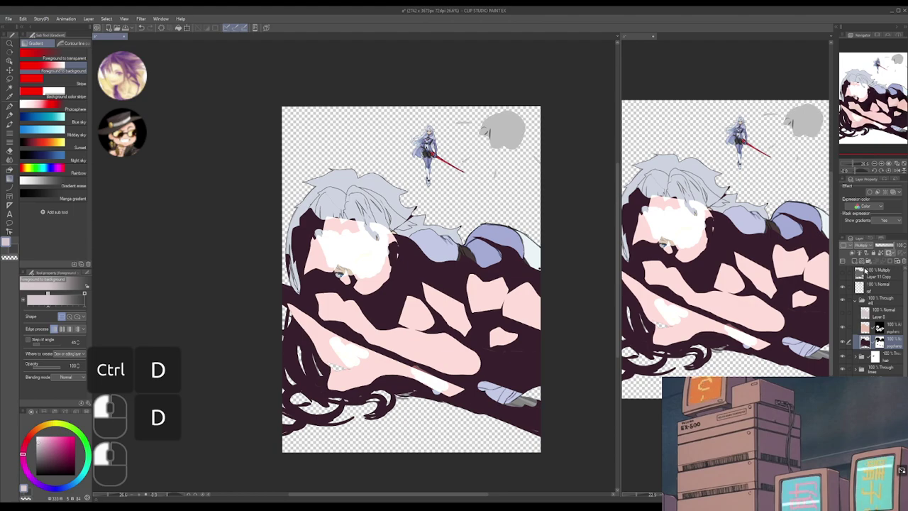
# - Show the pale mauve layer in the lighting folder and set its blending mode to Add (Glow)
pyautogui.click(867, 315)
pyautogui.click(842, 313)
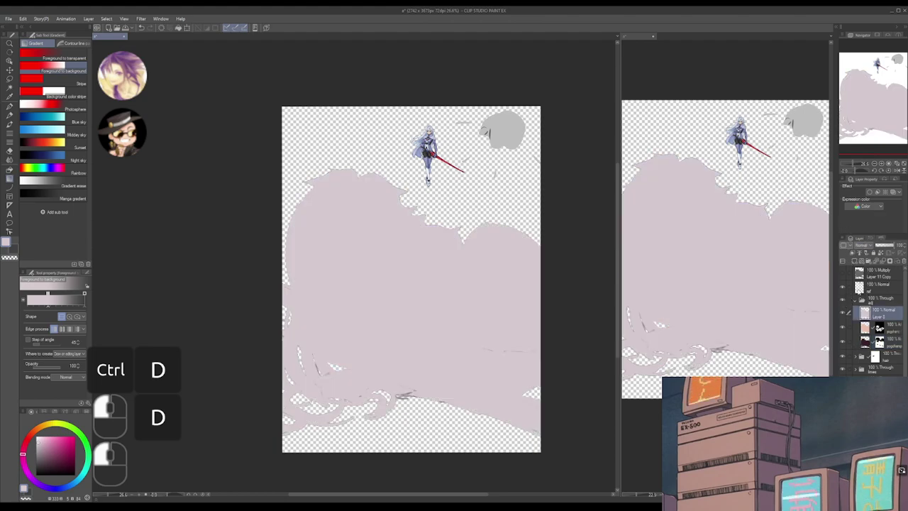
pyautogui.click(865, 331)
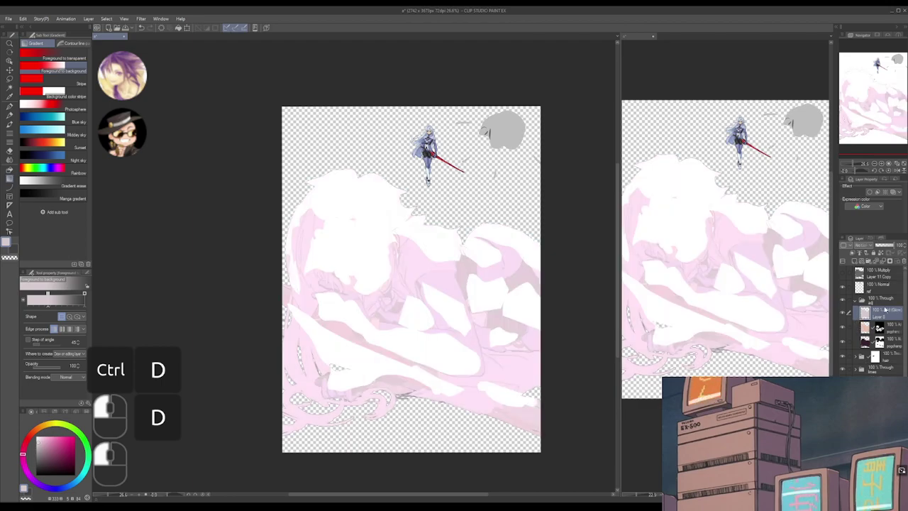
# - Show the blue background layer, and hide the Add (Glow) and pink layers in the lighting folder
pyautogui.click(855, 301)
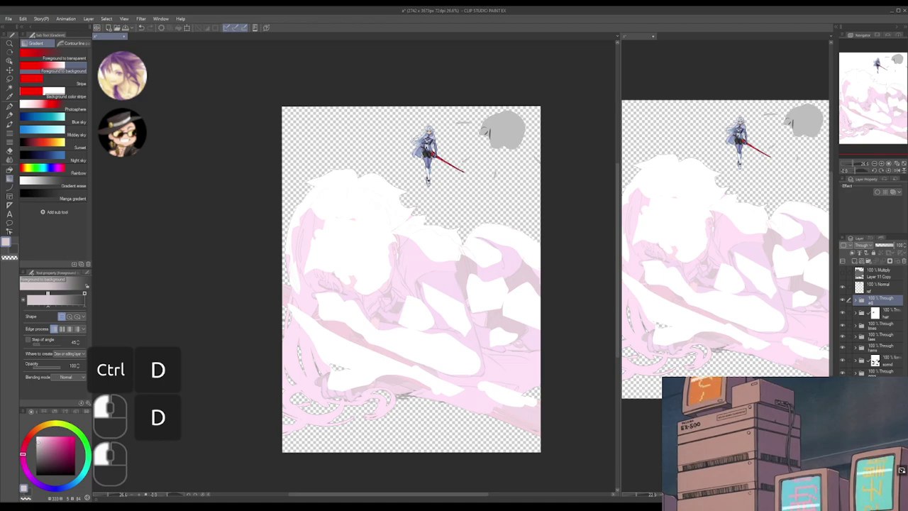
pyautogui.click(843, 418)
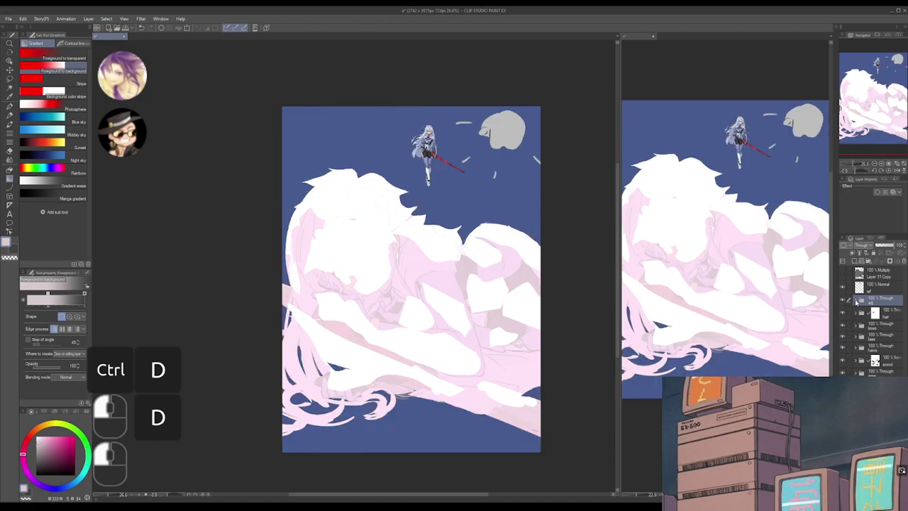
pyautogui.click(855, 300)
pyautogui.click(842, 325)
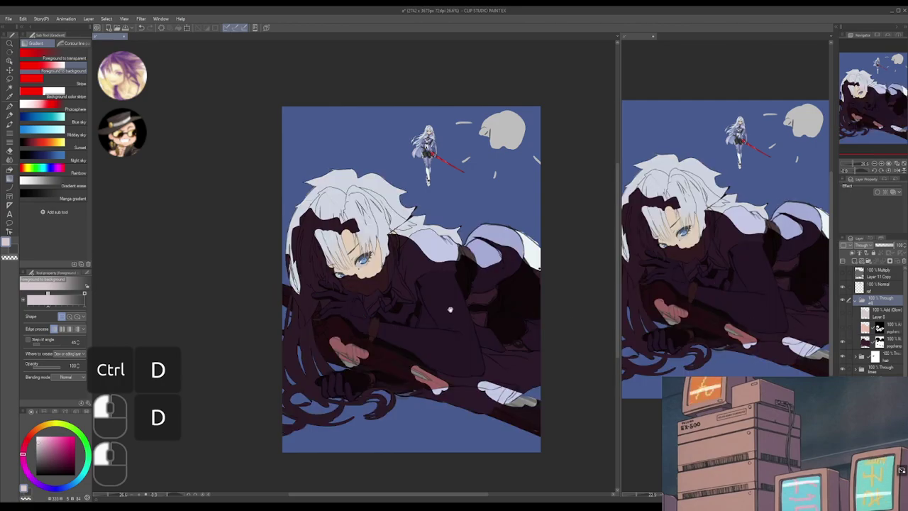
# - Fill the Multiply shadow layer's mask with the Gradient tool so the shadow covers the entire character, and save the illustration
pyautogui.moveTo(455, 310); pyautogui.dragTo(468, 303)
pyautogui.click(854, 346)
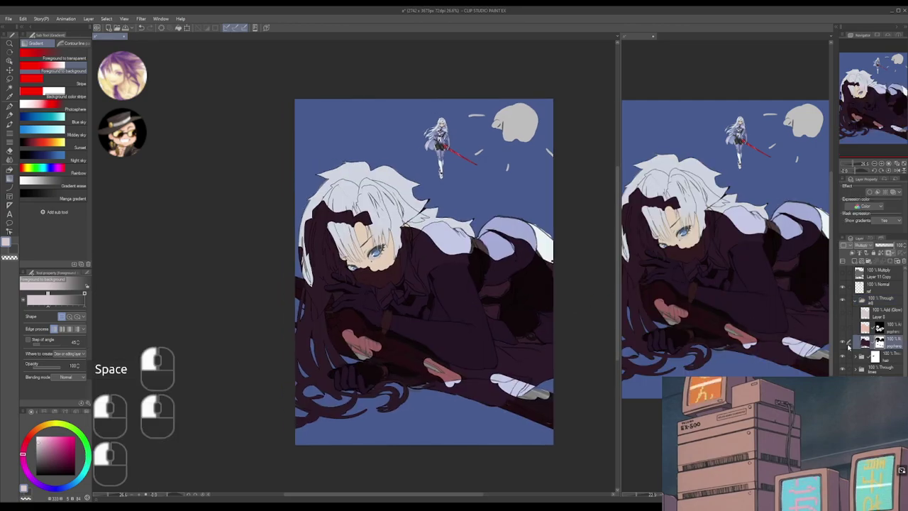
pyautogui.moveTo(529, 322); pyautogui.dragTo(513, 323)
pyautogui.press('g')
pyautogui.press('g')
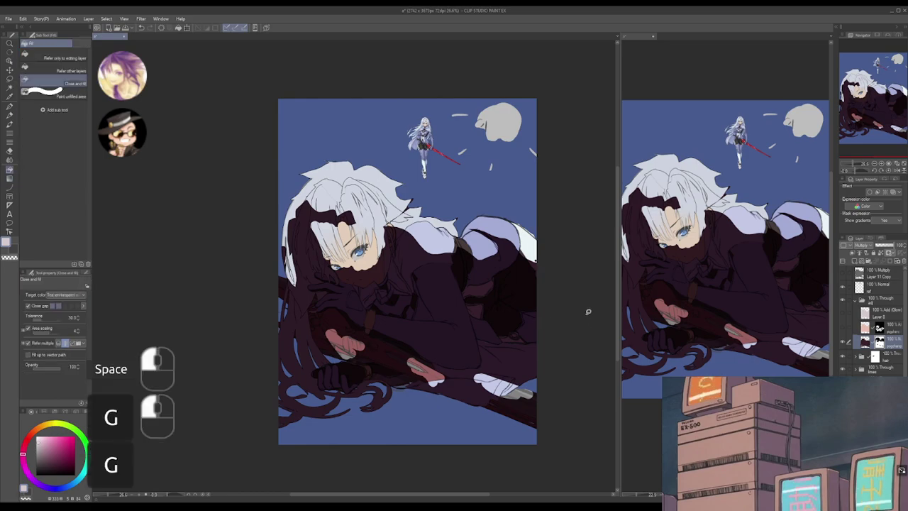
pyautogui.press('g')
pyautogui.moveTo(587, 331); pyautogui.dragTo(618, 316)
pyautogui.moveTo(535, 348); pyautogui.dragTo(577, 354)
pyautogui.hotkey('ctrl', 's')
pyautogui.keyDown('alt'); pyautogui.click(535, 327); pyautogui.keyUp('alt')
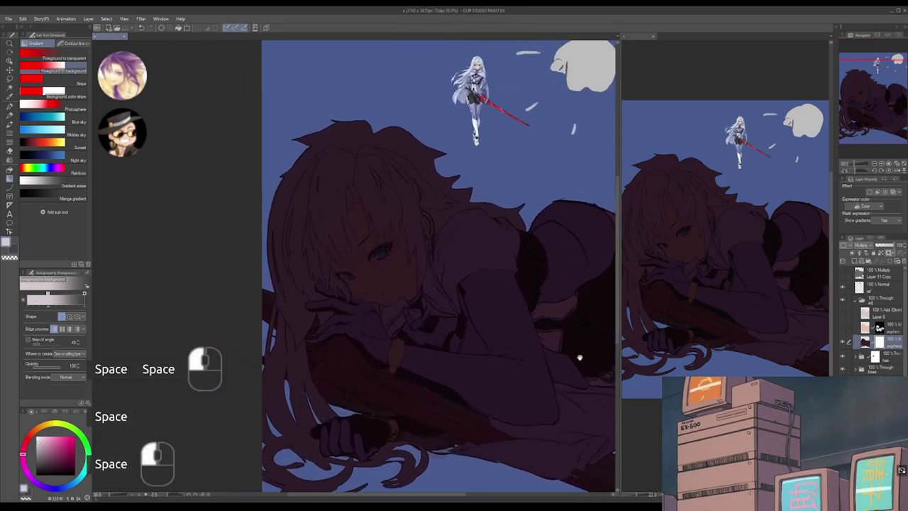
# - Undo the shadow layer's full mask fill, and show the pink and Add (Glow) layers in the lighting folder
pyautogui.keyDown('ctrl'); pyautogui.click(730, 293); pyautogui.keyUp('ctrl')
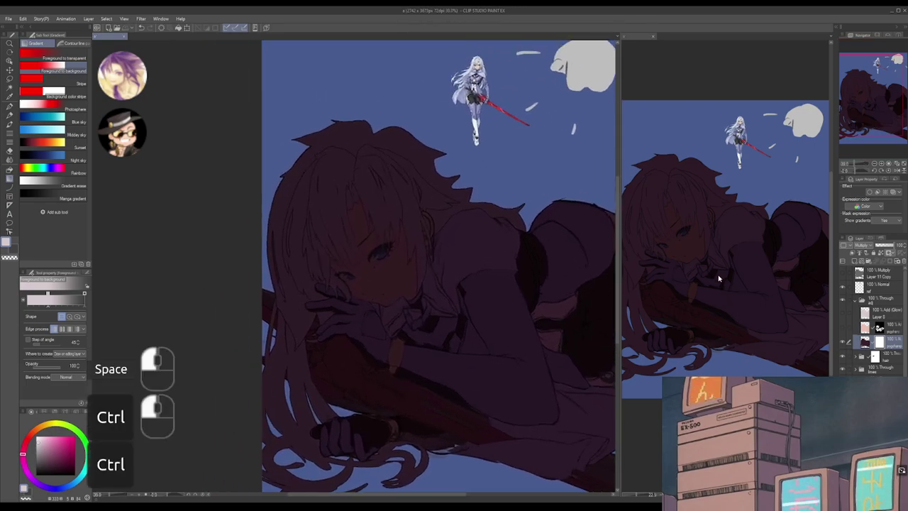
pyautogui.hotkey('ctrl', 'z')
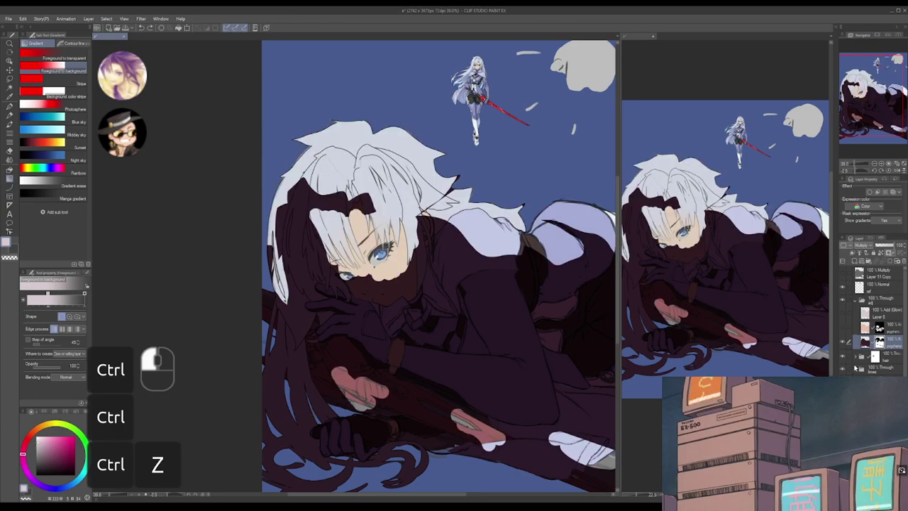
pyautogui.moveTo(615, 341); pyautogui.dragTo(579, 338)
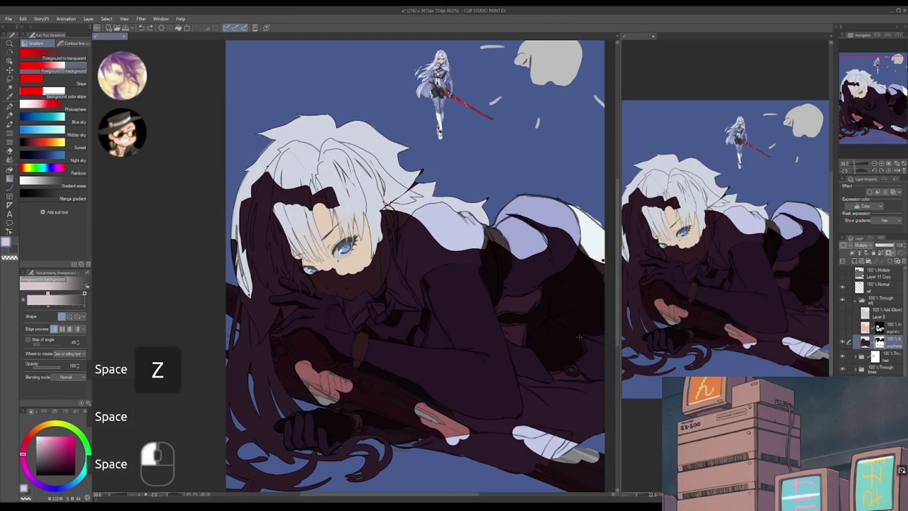
pyautogui.click(842, 330)
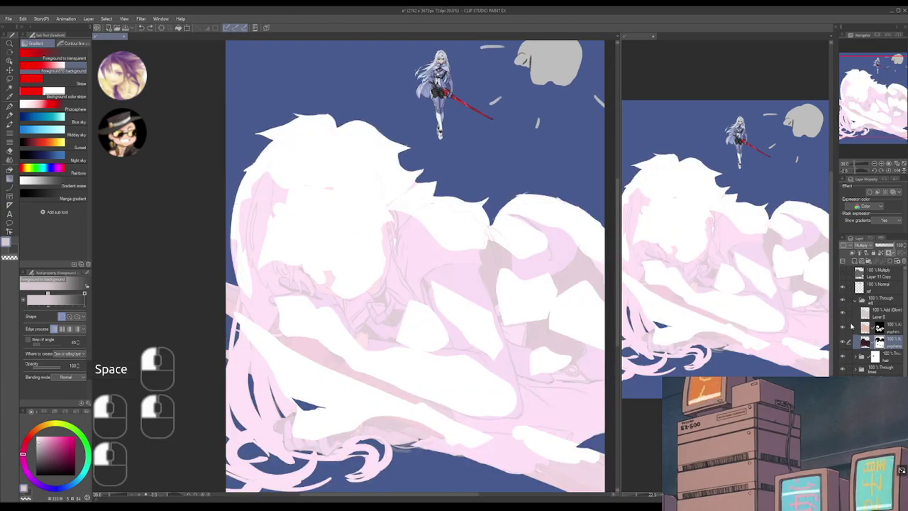
# - Duplicate the lighting folder and rename the copy adjold
pyautogui.click(862, 303)
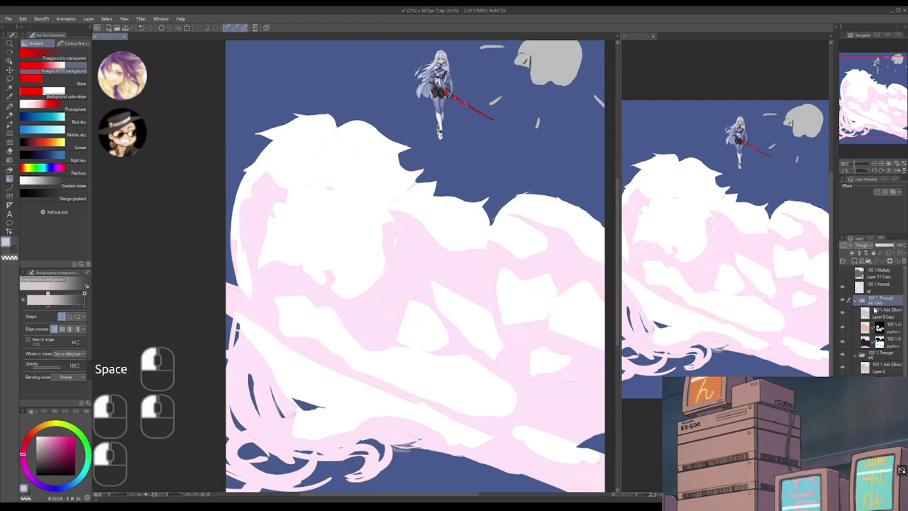
pyautogui.write('adjold')
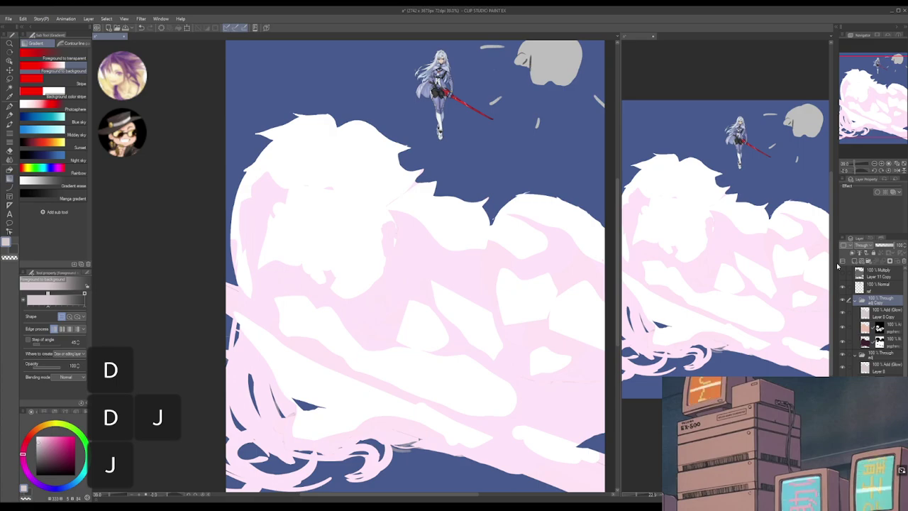
pyautogui.press('Return')
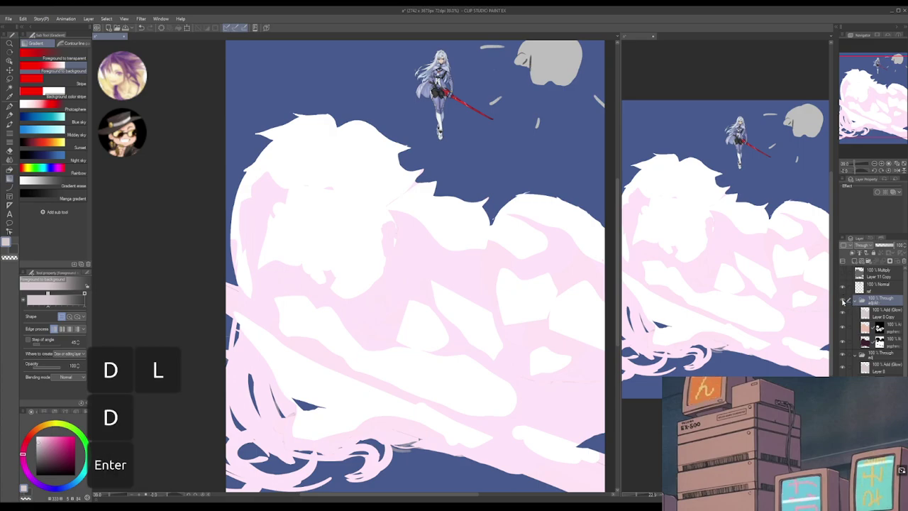
# - Hide the adjold folder, collapse both lighting folders, and move adjold lower in the layer stack
pyautogui.click(844, 301)
pyautogui.click(855, 301)
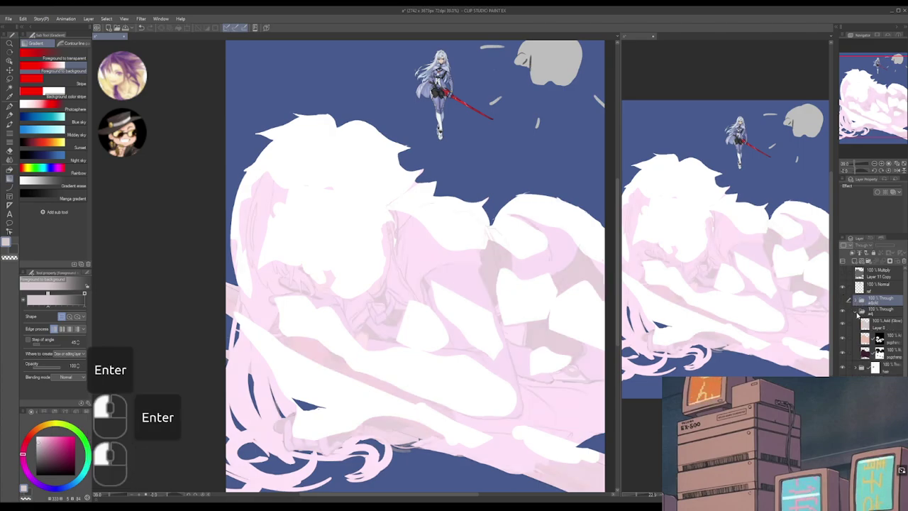
pyautogui.click(856, 313)
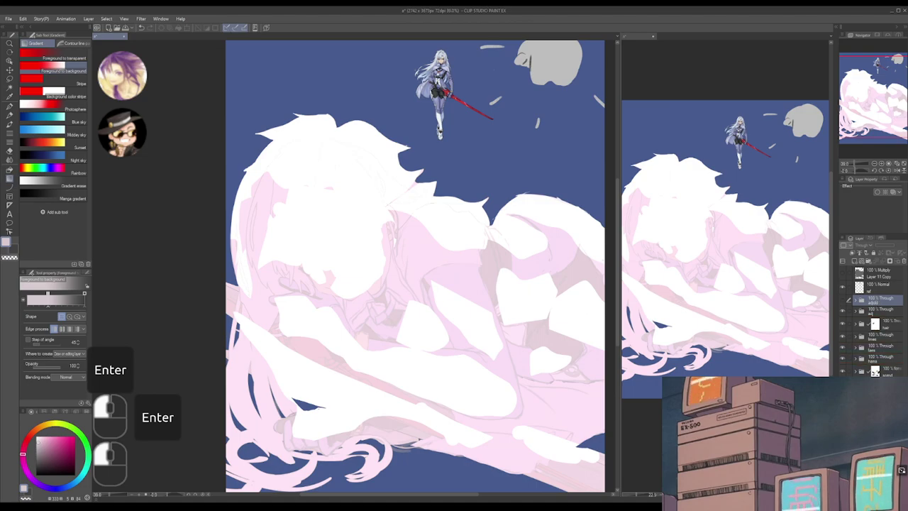
pyautogui.moveTo(879, 300); pyautogui.dragTo(872, 352)
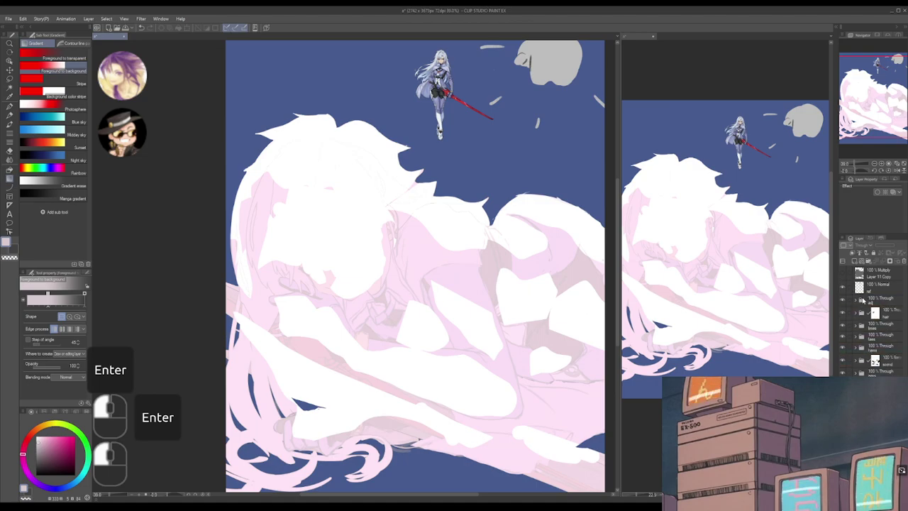
# - Expand the remaining lighting folder and hide its Add (Glow) and pink layers
pyautogui.click(873, 286)
pyautogui.click(874, 301)
pyautogui.click(855, 301)
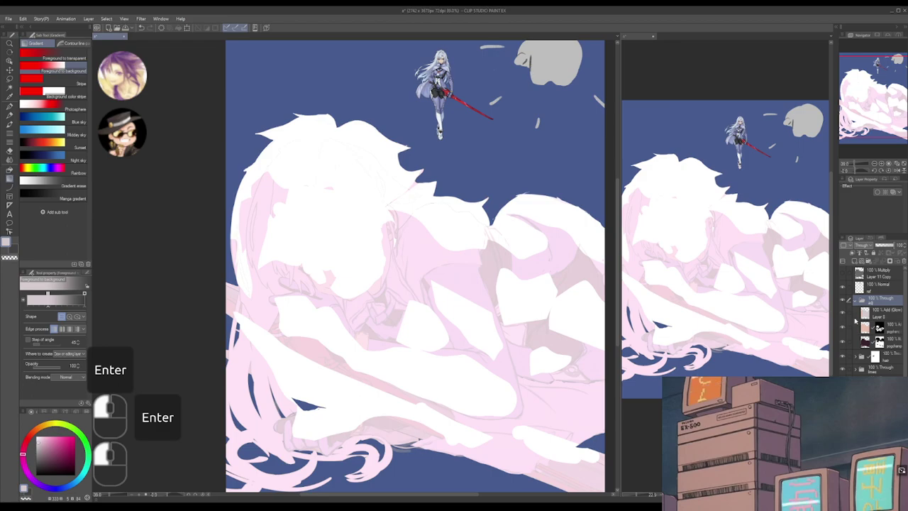
pyautogui.click(842, 325)
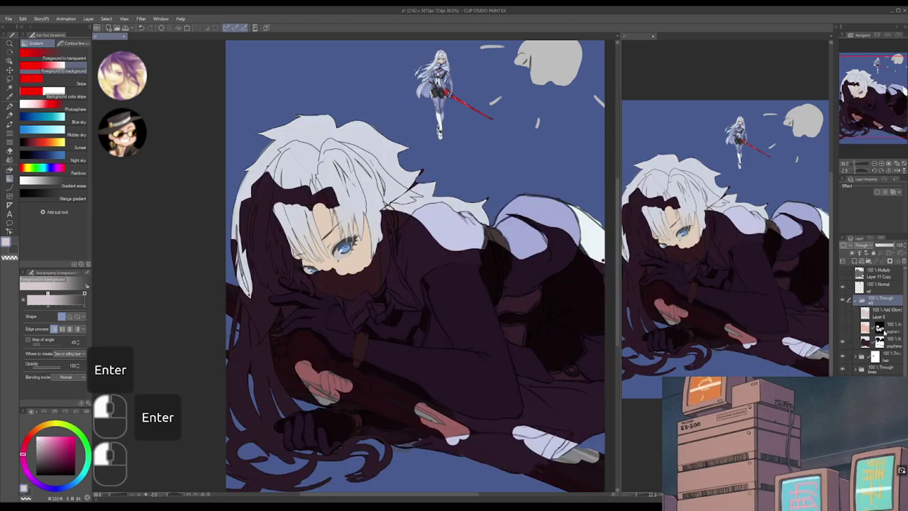
# - Fill the Multiply shadow layer's mask with the Gradient tool so the whole character is in shadow, and save the illustration
pyautogui.click(883, 343)
pyautogui.press('g')
pyautogui.moveTo(608, 285); pyautogui.dragTo(580, 308)
pyautogui.press('g')
pyautogui.press('g')
pyautogui.hotkey('ctrl', 's')
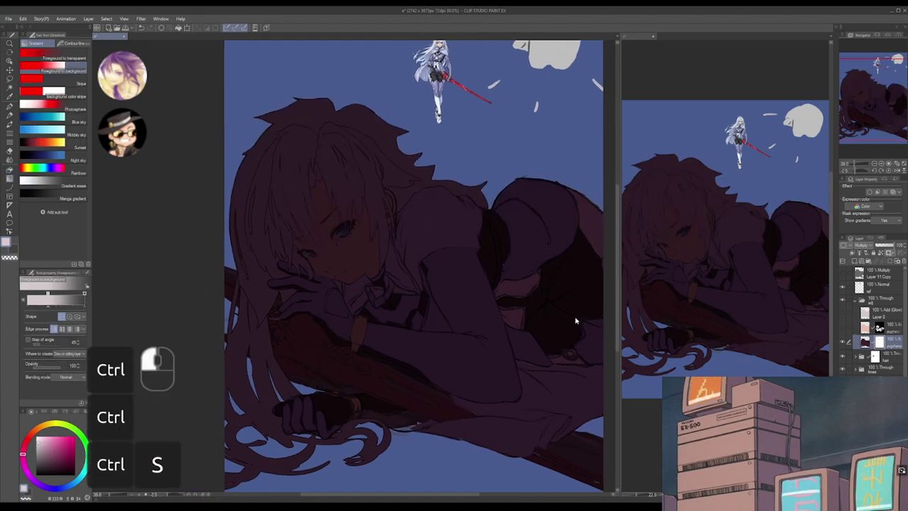
pyautogui.press('p')
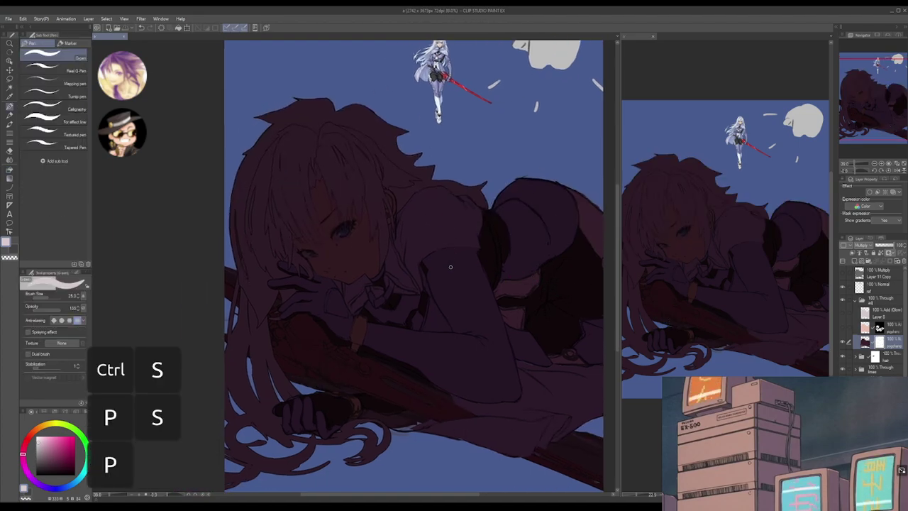
pyautogui.press(']')
pyautogui.press(']')
pyautogui.press(']')
pyautogui.press(']')
pyautogui.press(']')
pyautogui.press(']')
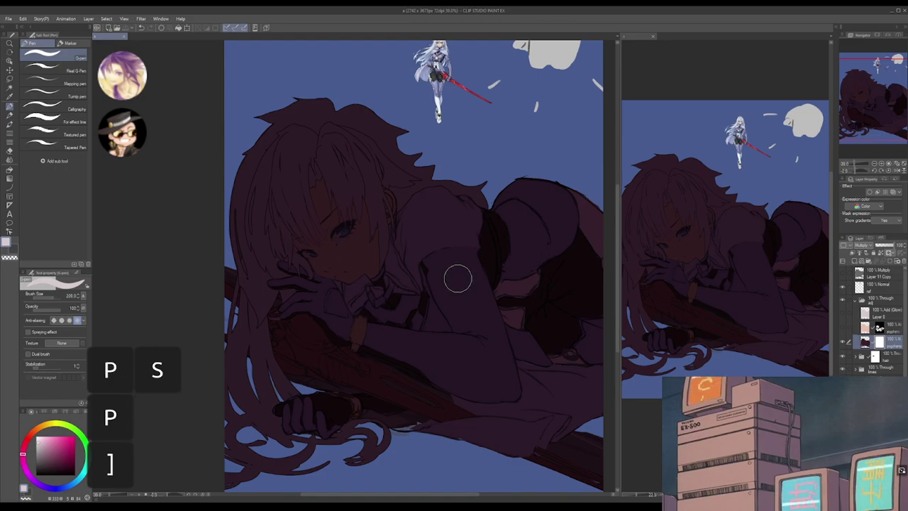
pyautogui.press('[')
pyautogui.moveTo(473, 287)
pyautogui.mouseDown()
pyautogui.moveTo(460, 274)
pyautogui.moveTo(478, 286)
pyautogui.mouseUp()
pyautogui.hotkey('ctrl', 'z')
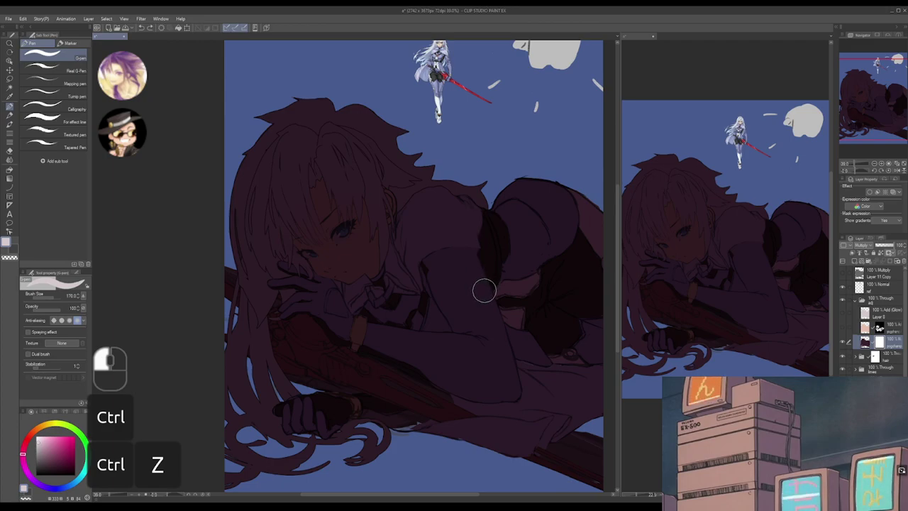
pyautogui.hotkey('ctrl', 's')
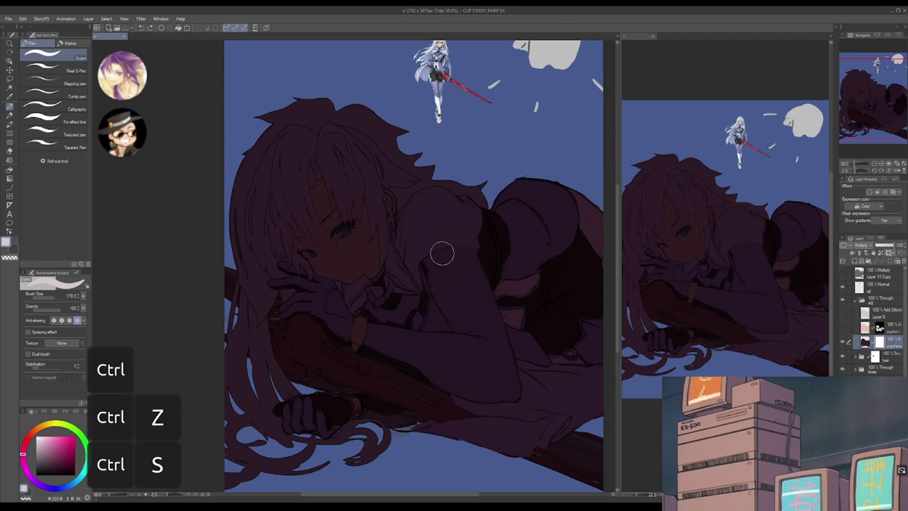
# - Lasso a rounded area over the crown and fringe of the hair and clear the shadow mask there
pyautogui.moveTo(446, 263); pyautogui.dragTo(462, 293)
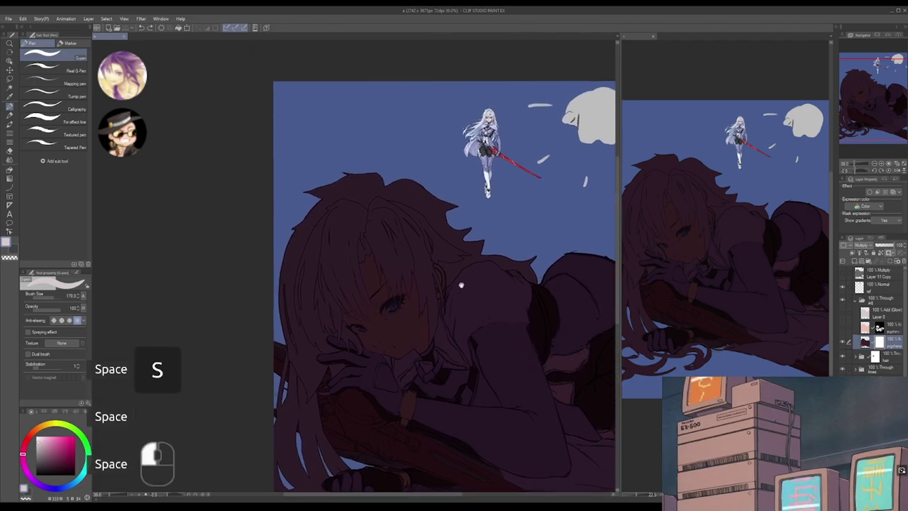
pyautogui.press('m')
pyautogui.moveTo(364, 245); pyautogui.dragTo(398, 222)
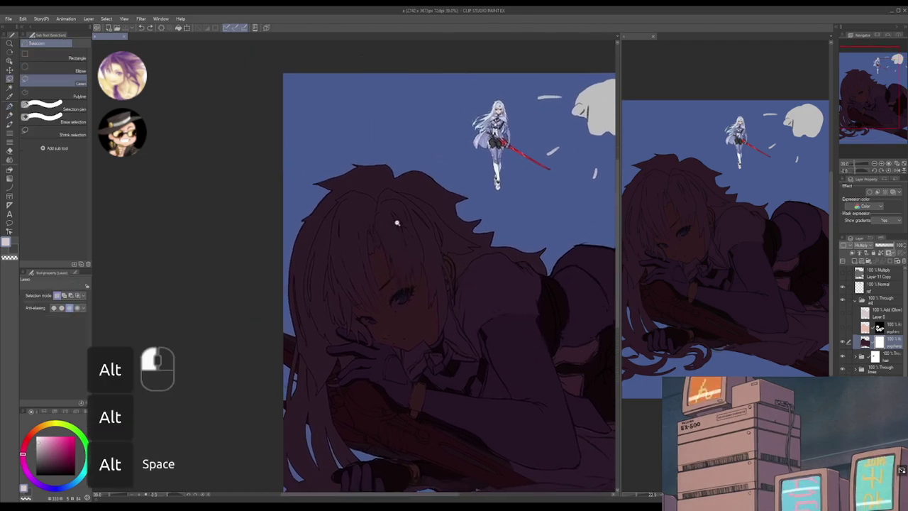
pyautogui.keyDown('alt'); pyautogui.click(397, 223); pyautogui.keyUp('alt')
pyautogui.moveTo(310, 251)
pyautogui.mouseDown()
pyautogui.moveTo(355, 272)
pyautogui.moveTo(342, 154)
pyautogui.mouseUp()
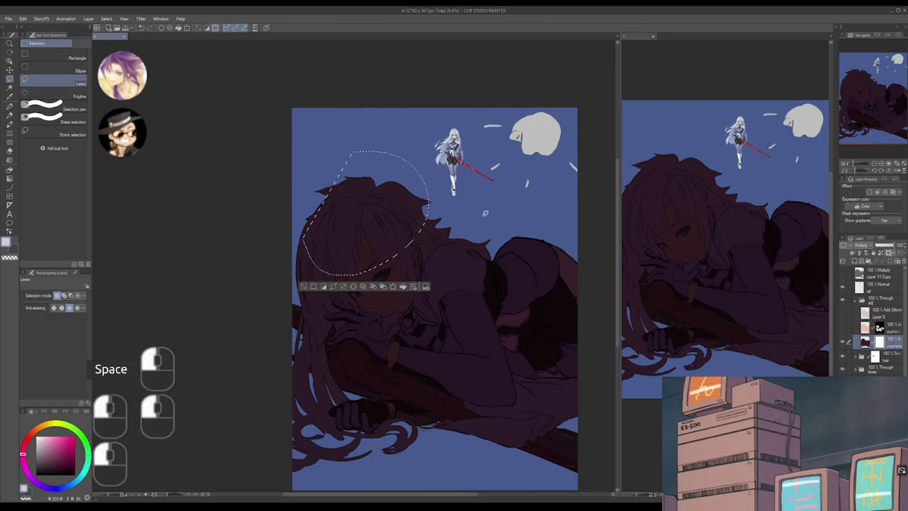
pyautogui.press('Delete')
pyautogui.moveTo(517, 290); pyautogui.dragTo(515, 288)
pyautogui.click(530, 193)
# - Lasso the visible side of the face and the adjoining hair, and clear the shadow mask inside the selection
pyautogui.moveTo(410, 249); pyautogui.dragTo(408, 256)
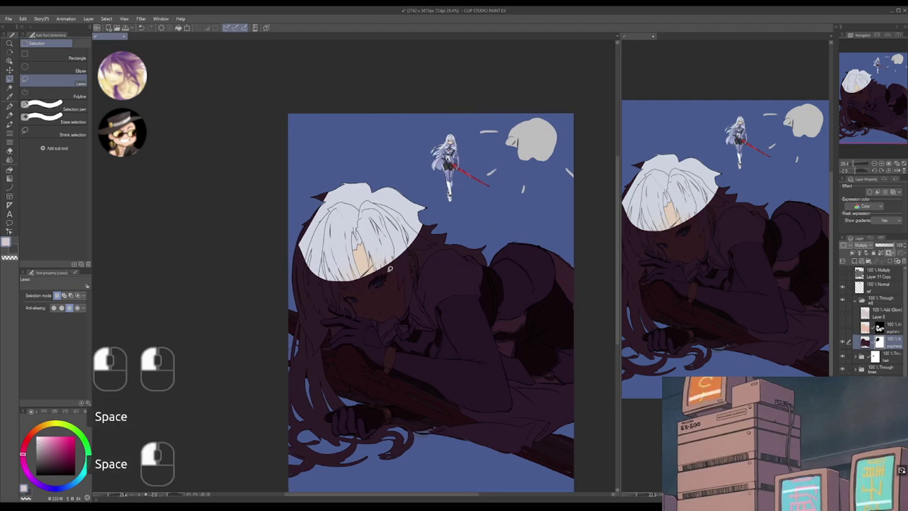
pyautogui.moveTo(353, 280)
pyautogui.mouseDown()
pyautogui.moveTo(373, 312)
pyautogui.moveTo(394, 306)
pyautogui.moveTo(418, 272)
pyautogui.moveTo(403, 192)
pyautogui.mouseUp()
pyautogui.press('Delete')
pyautogui.hotkey('ctrl', 'd')
# - Lasso the shoulder and the hair behind it, and clear the shadow mask there
pyautogui.moveTo(478, 239)
pyautogui.mouseDown()
pyautogui.moveTo(464, 232)
pyautogui.moveTo(465, 240)
pyautogui.mouseUp()
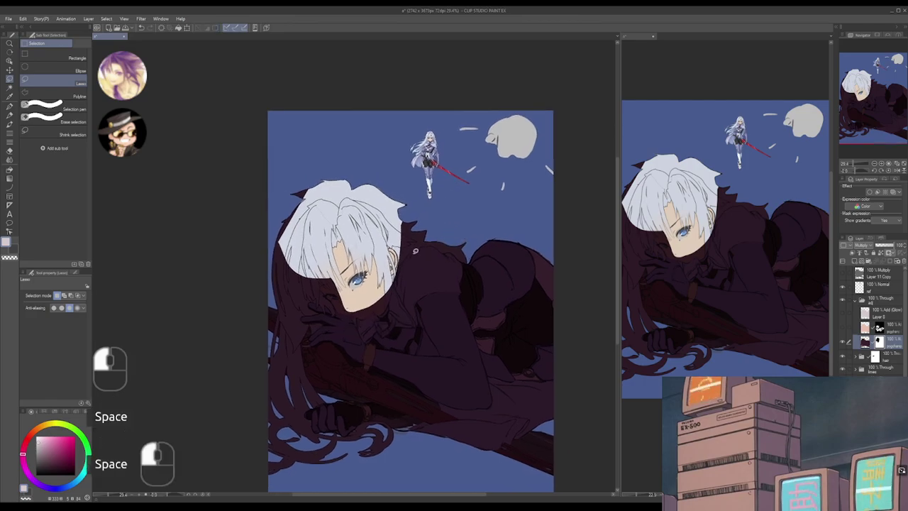
pyautogui.moveTo(398, 285)
pyautogui.mouseDown()
pyautogui.moveTo(433, 291)
pyautogui.moveTo(468, 249)
pyautogui.moveTo(413, 187)
pyautogui.mouseUp()
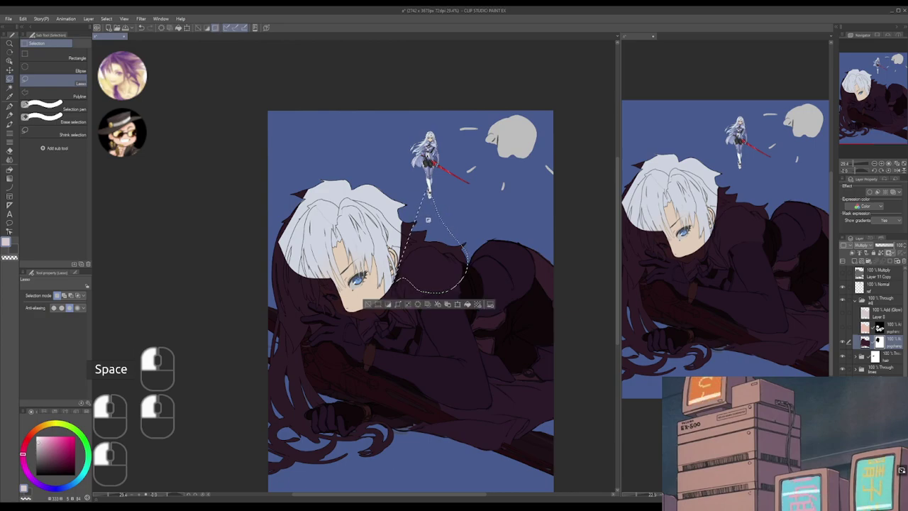
pyautogui.press('Delete')
pyautogui.hotkey('ctrl', 'd')
# - Lasso light patches across the waist and the raised hip, and clear the shadow mask in each
pyautogui.moveTo(502, 220); pyautogui.dragTo(476, 218)
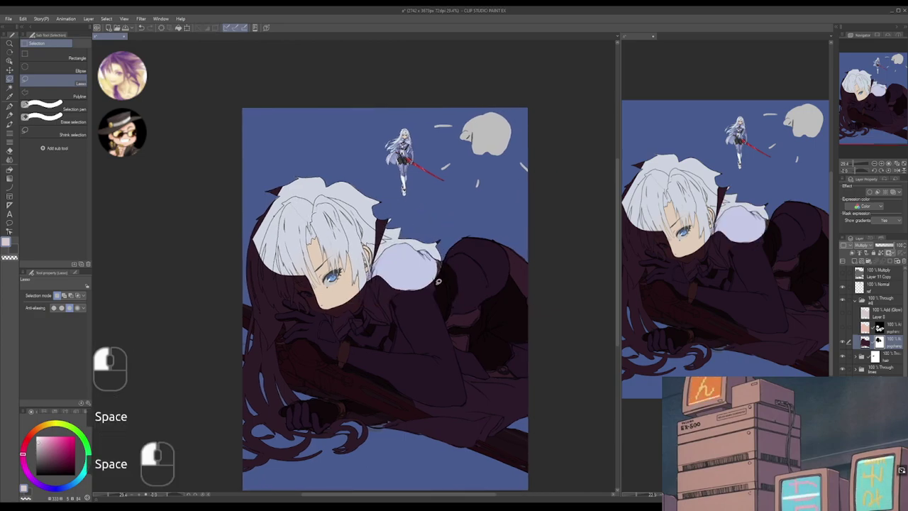
pyautogui.moveTo(446, 275)
pyautogui.mouseDown()
pyautogui.moveTo(484, 268)
pyautogui.moveTo(466, 250)
pyautogui.mouseUp()
pyautogui.hotkey('alt', 'BackSpace')
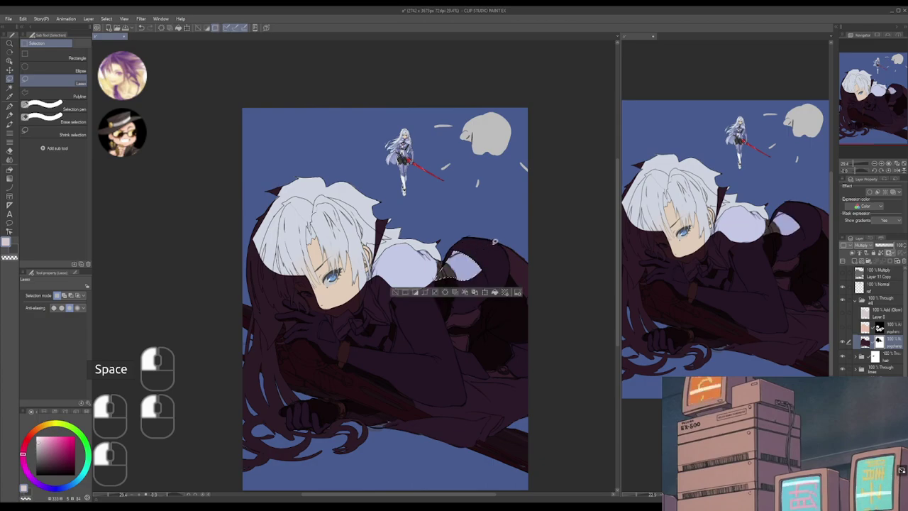
pyautogui.hotkey('ctrl', 'd')
pyautogui.moveTo(504, 267)
pyautogui.mouseDown()
pyautogui.moveTo(530, 276)
pyautogui.moveTo(500, 242)
pyautogui.moveTo(477, 240)
pyautogui.mouseUp()
pyautogui.press('Delete')
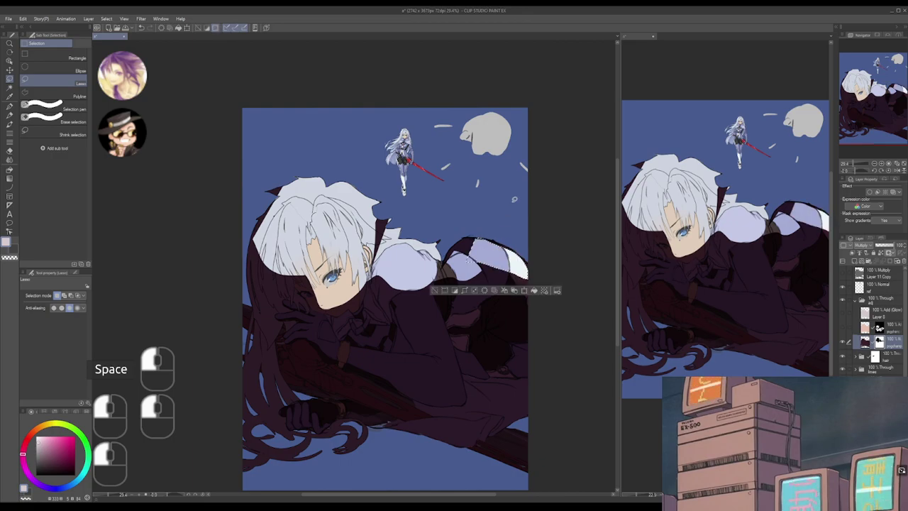
pyautogui.hotkey('ctrl', 'd')
# - Clear the shadow mask over a lassoed strip of hair along the outer edge beside the face
pyautogui.moveTo(417, 205); pyautogui.dragTo(503, 182)
pyautogui.moveTo(348, 269)
pyautogui.mouseDown()
pyautogui.moveTo(358, 276)
pyautogui.moveTo(328, 237)
pyautogui.moveTo(354, 210)
pyautogui.mouseUp()
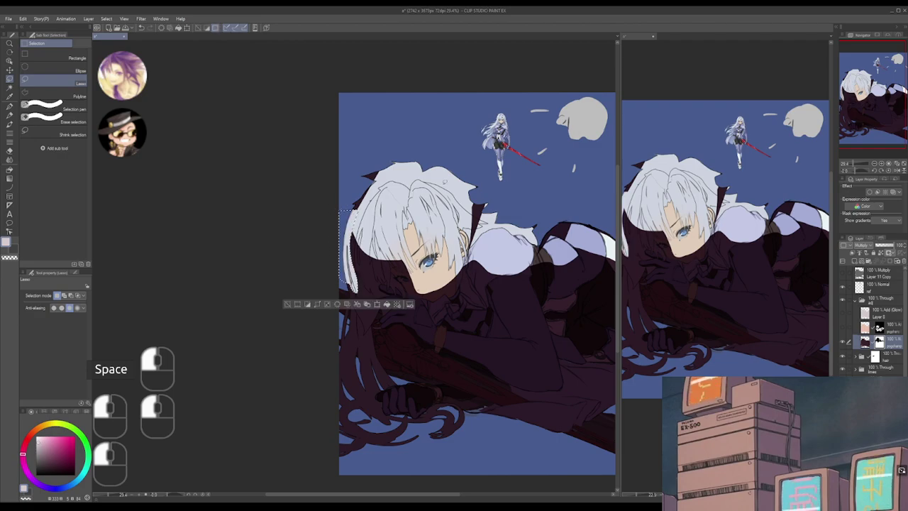
pyautogui.hotkey('ctrl', 'd')
# - Lasso a wedge between the fringe and the nose and gradient-fill the mask to restore shadow beside the eye
pyautogui.moveTo(387, 265)
pyautogui.mouseDown()
pyautogui.moveTo(395, 240)
pyautogui.moveTo(370, 224)
pyautogui.moveTo(399, 235)
pyautogui.mouseUp()
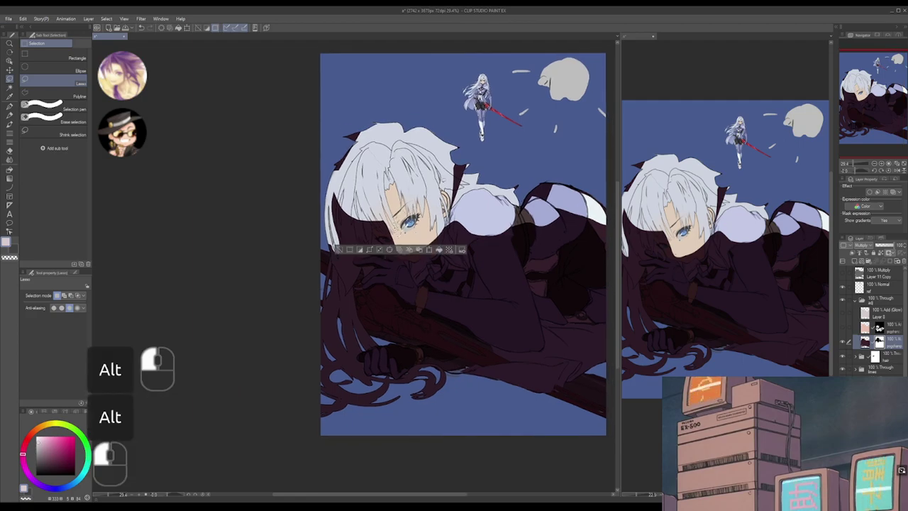
pyautogui.press('g')
pyautogui.moveTo(469, 156); pyautogui.dragTo(451, 164)
pyautogui.hotkey('ctrl', 'd')
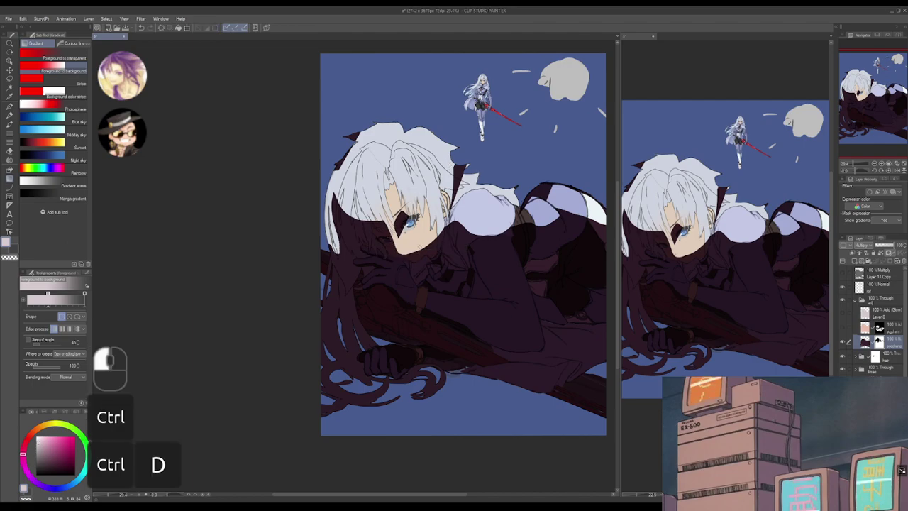
# - Lasso the sleeve below the chin, the wrist and the length of the forearm, and clear the shadow mask there
pyautogui.press('m')
pyautogui.moveTo(416, 251)
pyautogui.mouseDown()
pyautogui.moveTo(385, 240)
pyautogui.moveTo(367, 252)
pyautogui.moveTo(371, 225)
pyautogui.moveTo(360, 240)
pyautogui.moveTo(375, 264)
pyautogui.mouseUp()
pyautogui.click(368, 232)
pyautogui.moveTo(356, 228)
pyautogui.mouseDown()
pyautogui.moveTo(367, 241)
pyautogui.moveTo(354, 243)
pyautogui.moveTo(355, 231)
pyautogui.mouseUp()
pyautogui.click(412, 220)
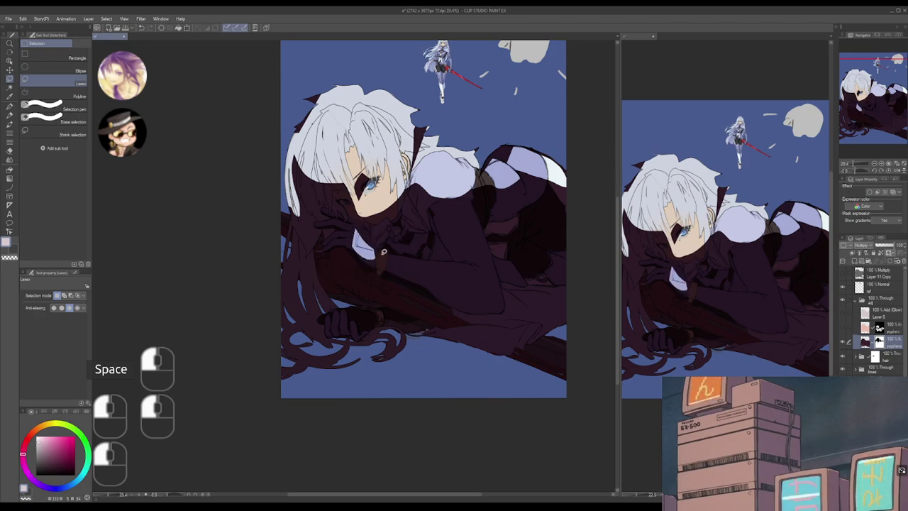
pyautogui.moveTo(389, 253)
pyautogui.mouseDown()
pyautogui.moveTo(468, 275)
pyautogui.moveTo(490, 297)
pyautogui.moveTo(383, 259)
pyautogui.mouseUp()
pyautogui.press('Delete')
pyautogui.hotkey('ctrl', 'd')
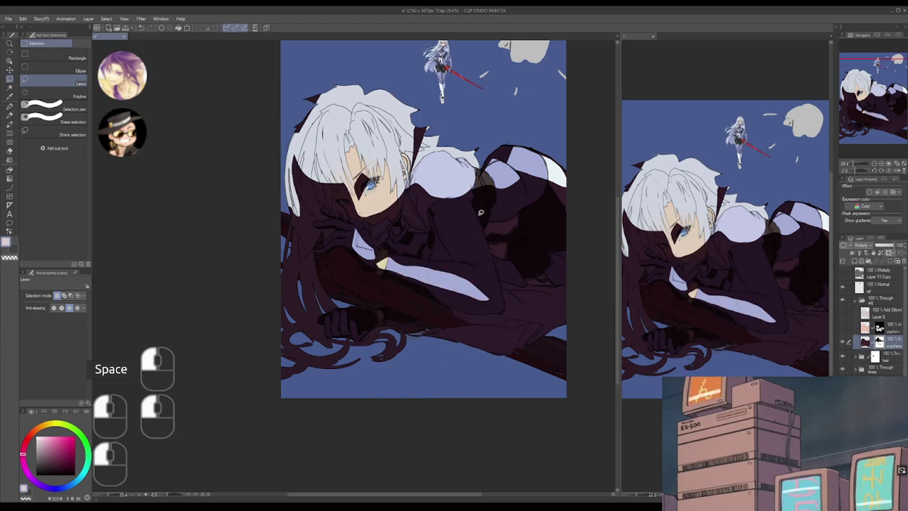
# - Lasso light shapes on the upper arm and near the elbow, and clear the shadow mask in each
pyautogui.moveTo(452, 222)
pyautogui.mouseDown()
pyautogui.moveTo(435, 238)
pyautogui.moveTo(464, 266)
pyautogui.moveTo(466, 245)
pyautogui.mouseUp()
pyautogui.hotkey('alt', 'BackSpace')
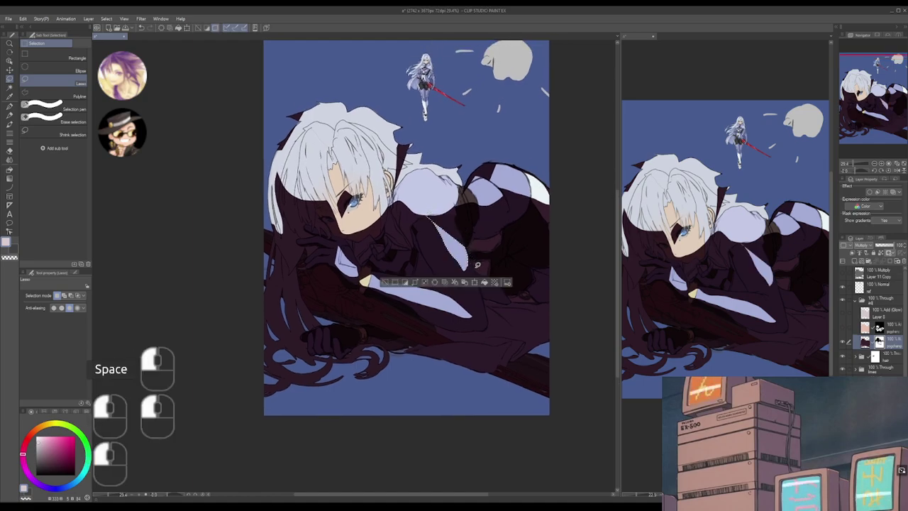
pyautogui.hotkey('ctrl', 'd')
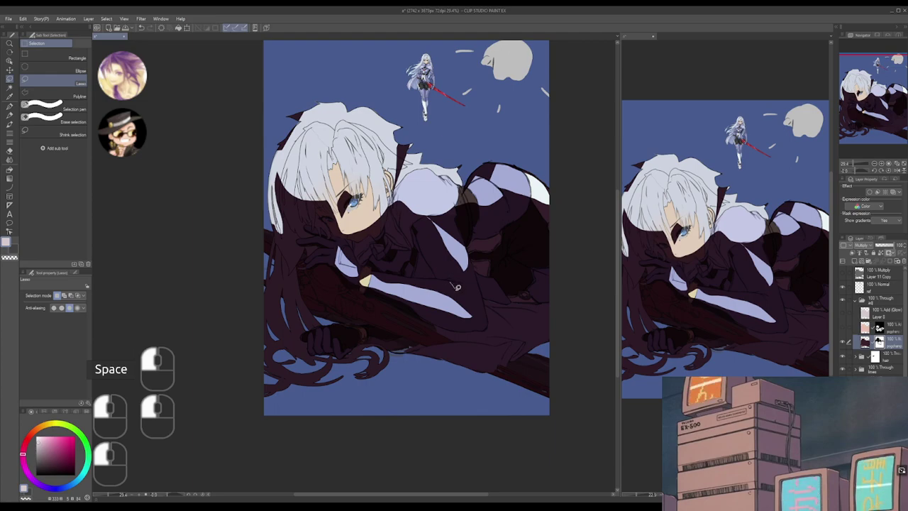
pyautogui.moveTo(470, 293)
pyautogui.mouseDown()
pyautogui.moveTo(468, 304)
pyautogui.moveTo(461, 261)
pyautogui.moveTo(462, 299)
pyautogui.moveTo(442, 232)
pyautogui.mouseUp()
pyautogui.hotkey('ctrl', 'd')
pyautogui.hotkey('ctrl', 'd')
pyautogui.press('Delete')
pyautogui.hotkey('ctrl', 'd')
# - Lasso patches of the coat fabric below and beside the elbow, and clear the shadow mask in each
pyautogui.moveTo(466, 202); pyautogui.dragTo(466, 226)
pyautogui.moveTo(454, 274)
pyautogui.mouseDown()
pyautogui.moveTo(469, 215)
pyautogui.moveTo(444, 254)
pyautogui.moveTo(469, 266)
pyautogui.moveTo(447, 278)
pyautogui.moveTo(475, 301)
pyautogui.mouseUp()
pyautogui.press('Delete')
pyautogui.hotkey('ctrl', 'd')
pyautogui.moveTo(521, 245)
pyautogui.mouseDown()
pyautogui.moveTo(456, 267)
pyautogui.moveTo(502, 288)
pyautogui.moveTo(483, 292)
pyautogui.moveTo(450, 279)
pyautogui.mouseUp()
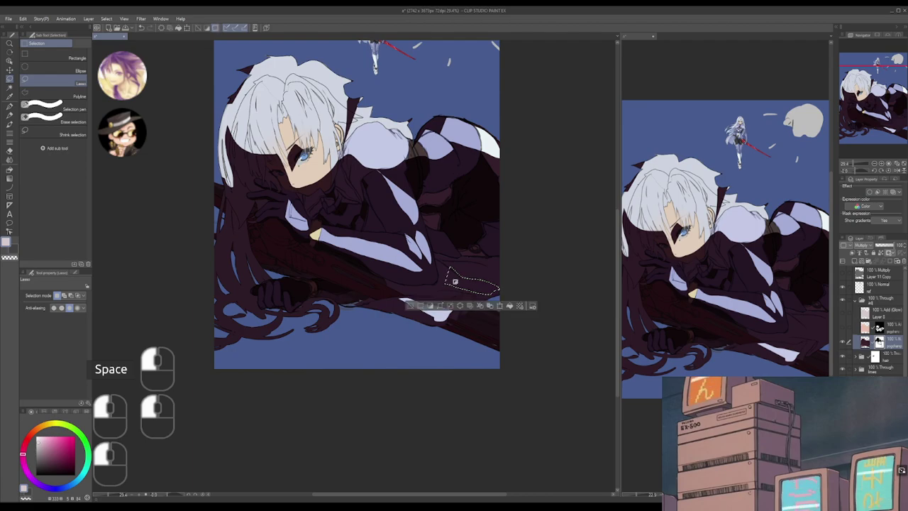
pyautogui.press('Delete')
pyautogui.hotkey('ctrl', 'd')
# - Lasso the cuff area of the lower glove and clear the shadow mask inside the selection
pyautogui.moveTo(395, 237); pyautogui.dragTo(498, 239)
pyautogui.moveTo(409, 217)
pyautogui.mouseDown()
pyautogui.moveTo(444, 271)
pyautogui.moveTo(367, 295)
pyautogui.moveTo(359, 308)
pyautogui.moveTo(371, 314)
pyautogui.moveTo(373, 331)
pyautogui.moveTo(386, 331)
pyautogui.moveTo(363, 304)
pyautogui.moveTo(377, 331)
pyautogui.mouseUp()
pyautogui.click(360, 348)
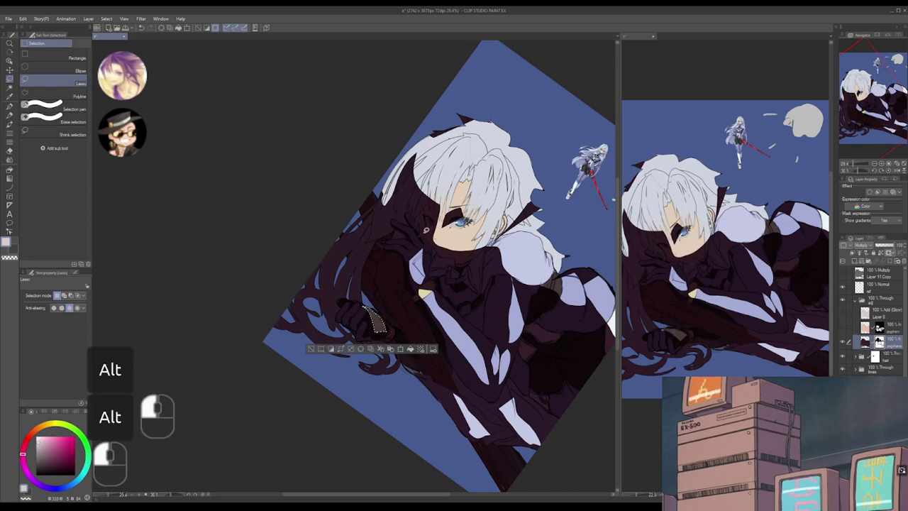
# - Lasso the curled hair strands around the lower glove and clear the shadow mask inside the selection
pyautogui.click(415, 230)
pyautogui.moveTo(410, 282); pyautogui.dragTo(392, 301)
pyautogui.moveTo(370, 258)
pyautogui.mouseDown()
pyautogui.moveTo(380, 271)
pyautogui.moveTo(361, 246)
pyautogui.moveTo(358, 213)
pyautogui.moveTo(366, 221)
pyautogui.mouseUp()
pyautogui.click(421, 273)
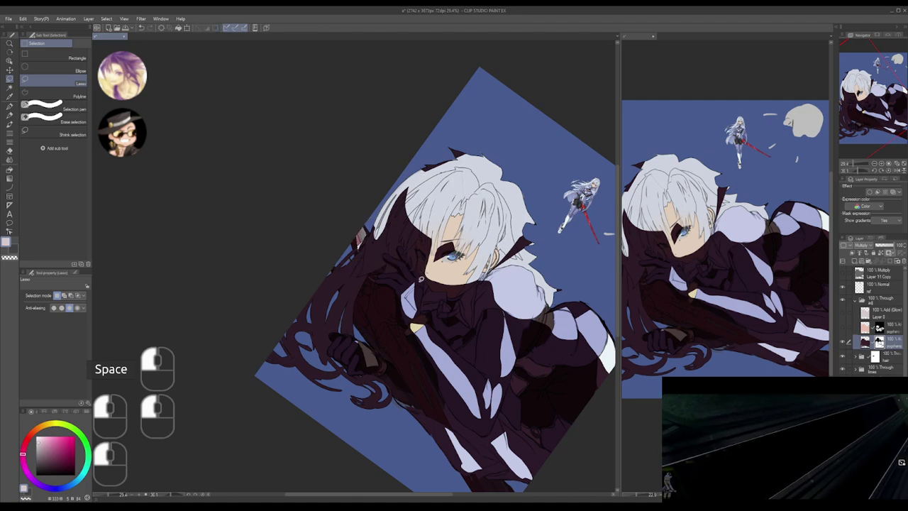
pyautogui.moveTo(403, 272); pyautogui.dragTo(386, 233)
pyautogui.moveTo(375, 270); pyautogui.dragTo(415, 252)
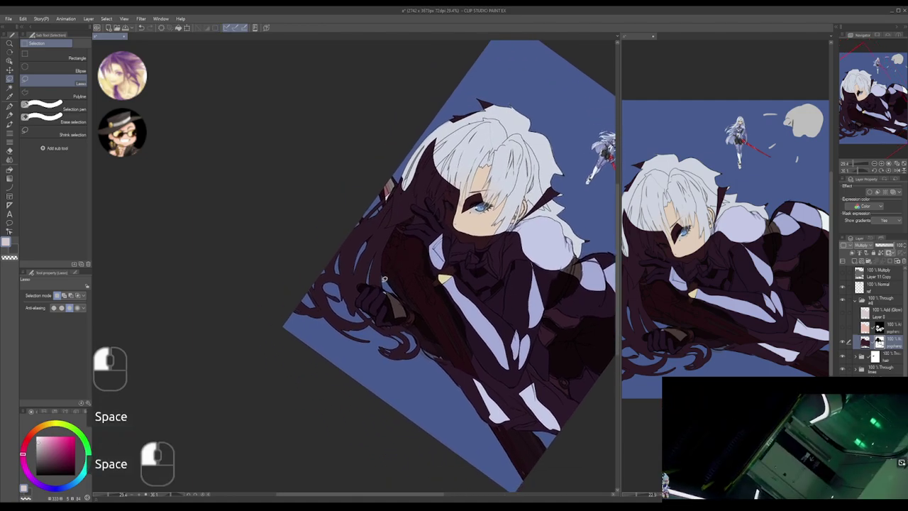
pyautogui.moveTo(350, 282)
pyautogui.mouseDown()
pyautogui.moveTo(314, 285)
pyautogui.moveTo(334, 332)
pyautogui.moveTo(371, 352)
pyautogui.moveTo(417, 335)
pyautogui.mouseUp()
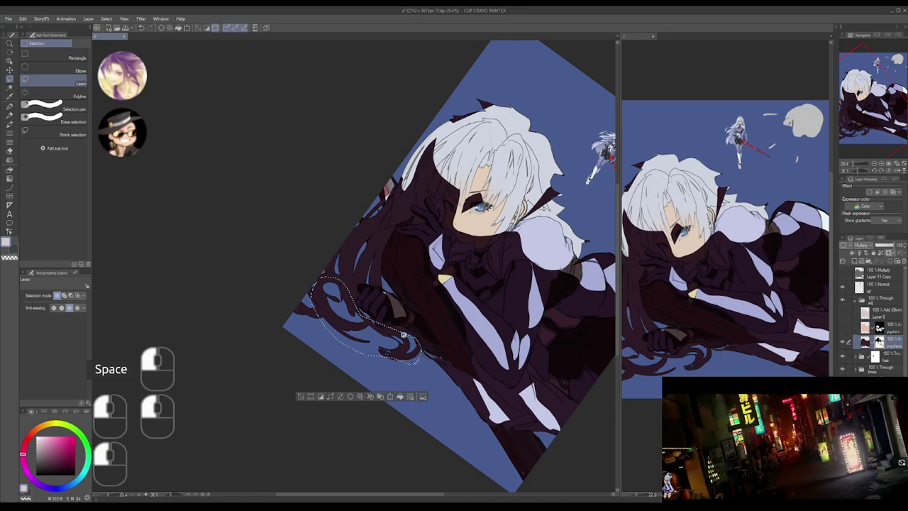
pyautogui.press('Delete')
pyautogui.hotkey('ctrl', 'd')
pyautogui.moveTo(429, 256)
pyautogui.mouseDown()
pyautogui.moveTo(381, 290)
pyautogui.moveTo(410, 273)
pyautogui.mouseUp()
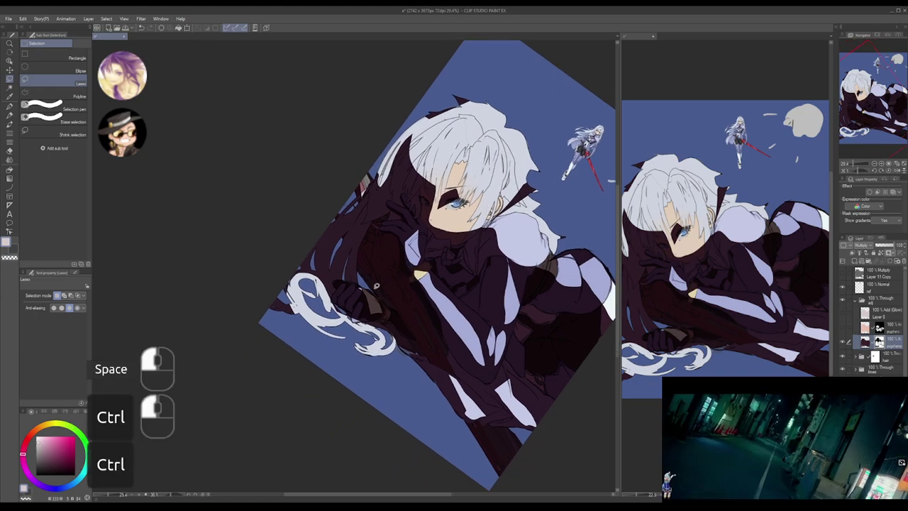
# - Lasso an oval light patch on the upper part of the red sword and clear the shadow mask there
pyautogui.moveTo(332, 298)
pyautogui.mouseDown()
pyautogui.moveTo(320, 312)
pyautogui.moveTo(346, 330)
pyautogui.moveTo(418, 225)
pyautogui.moveTo(408, 261)
pyautogui.moveTo(406, 236)
pyautogui.moveTo(380, 230)
pyautogui.moveTo(397, 278)
pyautogui.mouseUp()
pyautogui.press('g')
pyautogui.hotkey('ctrl', 'd')
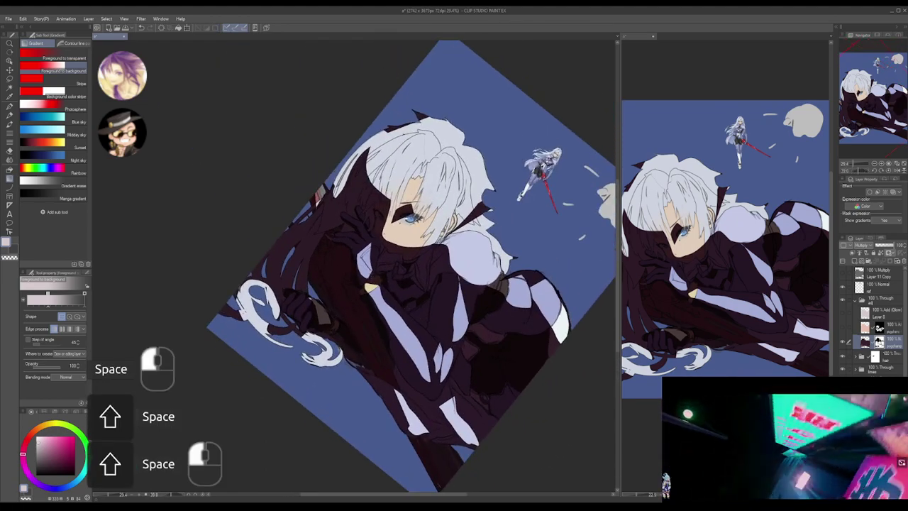
pyautogui.press('m')
pyautogui.press('m')
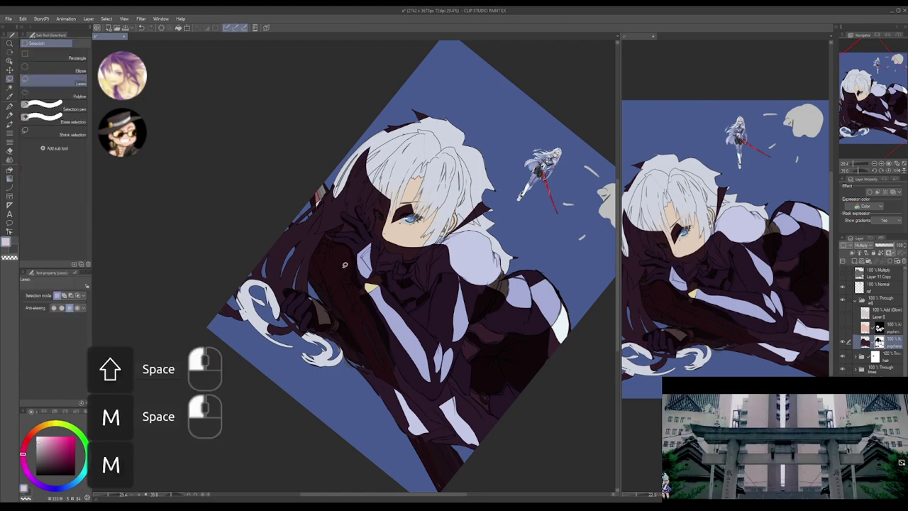
pyautogui.moveTo(331, 257); pyautogui.dragTo(334, 247)
pyautogui.press('Delete')
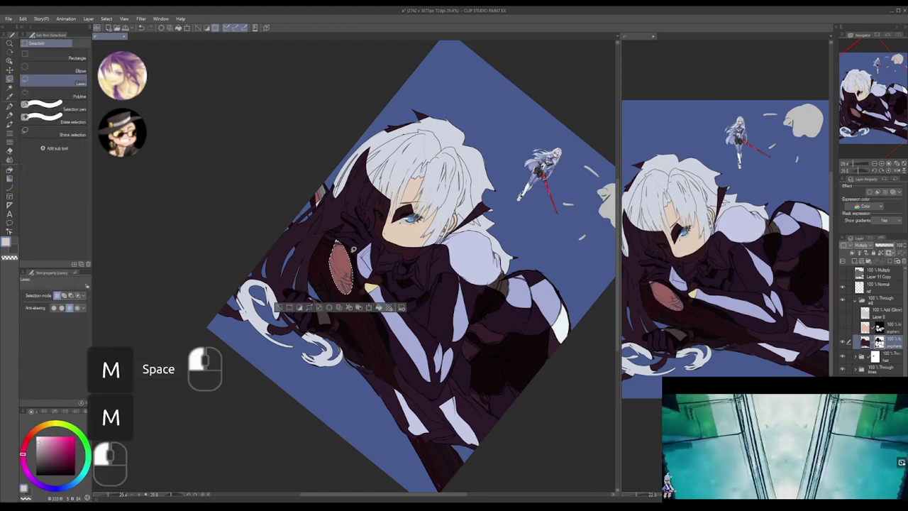
pyautogui.hotkey('ctrl', 'd')
# - Lasso the strip along the sword's blade end near the canvas edge and clear the shadow mask there
pyautogui.moveTo(468, 463); pyautogui.dragTo(405, 348)
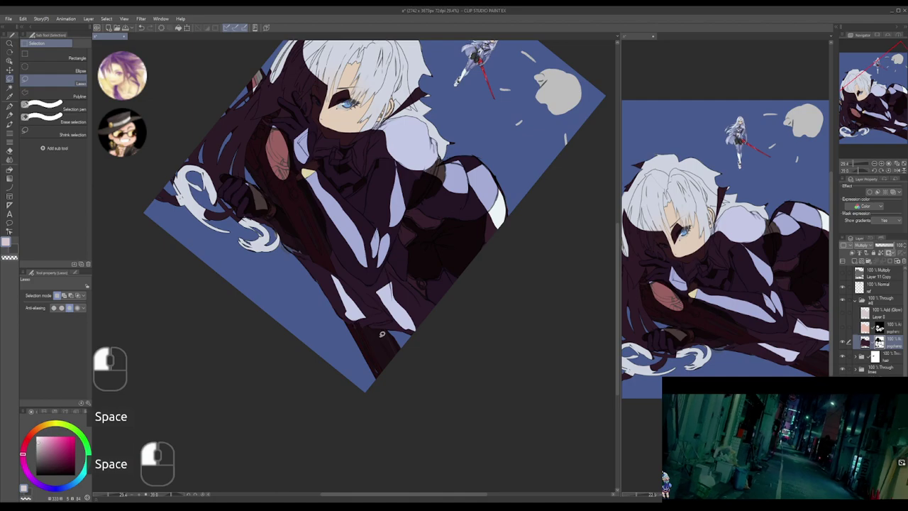
pyautogui.moveTo(363, 310)
pyautogui.mouseDown()
pyautogui.moveTo(385, 381)
pyautogui.moveTo(360, 321)
pyautogui.mouseUp()
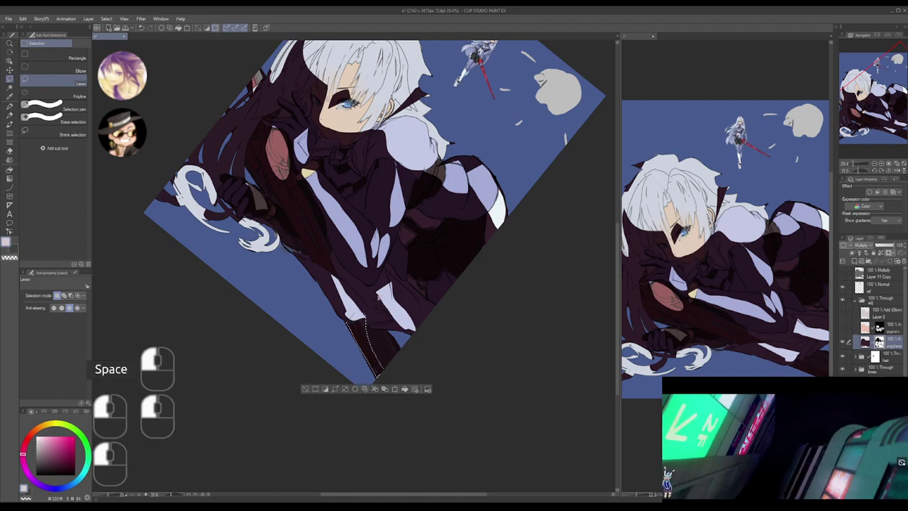
pyautogui.moveTo(445, 321); pyautogui.dragTo(455, 267)
pyautogui.moveTo(389, 233); pyautogui.dragTo(449, 242)
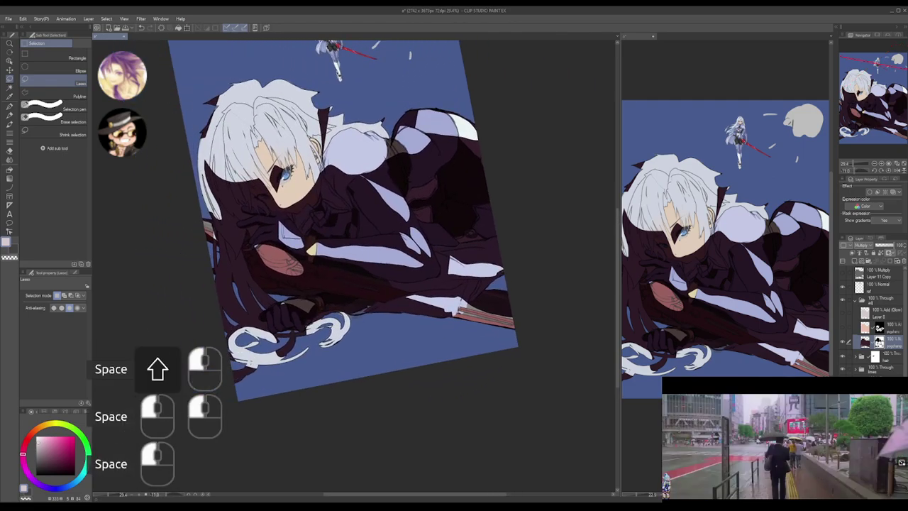
pyautogui.scroll(-2, 873, 312)
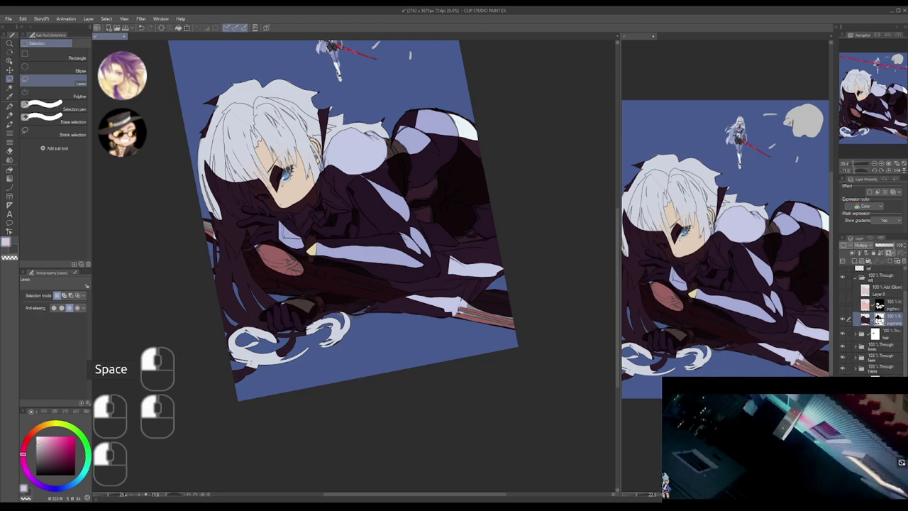
pyautogui.click(880, 389)
pyautogui.moveTo(467, 313); pyautogui.dragTo(515, 309)
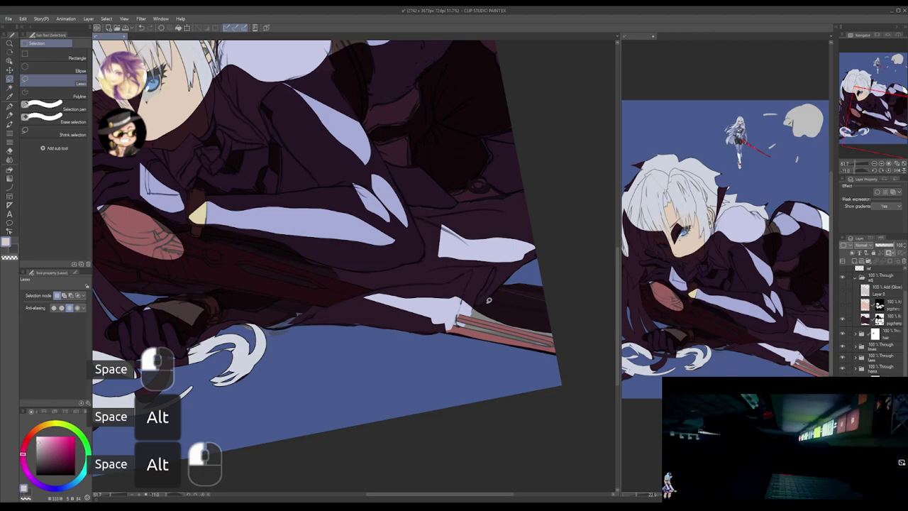
pyautogui.keyDown('ctrl'); pyautogui.keyDown('alt'); pyautogui.click(861, 337); pyautogui.keyUp('alt'); pyautogui.keyUp('ctrl')
pyautogui.keyDown('ctrl'); pyautogui.click(862, 336); pyautogui.keyUp('ctrl')
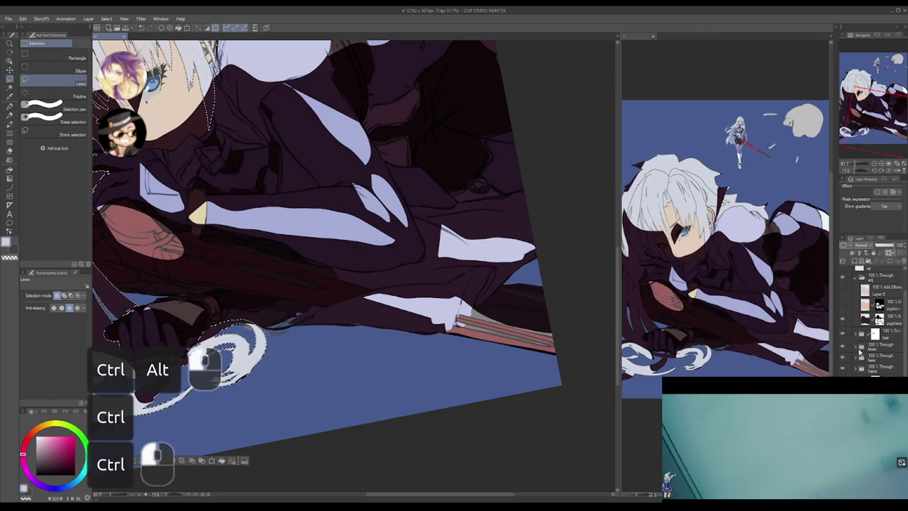
pyautogui.click(546, 418)
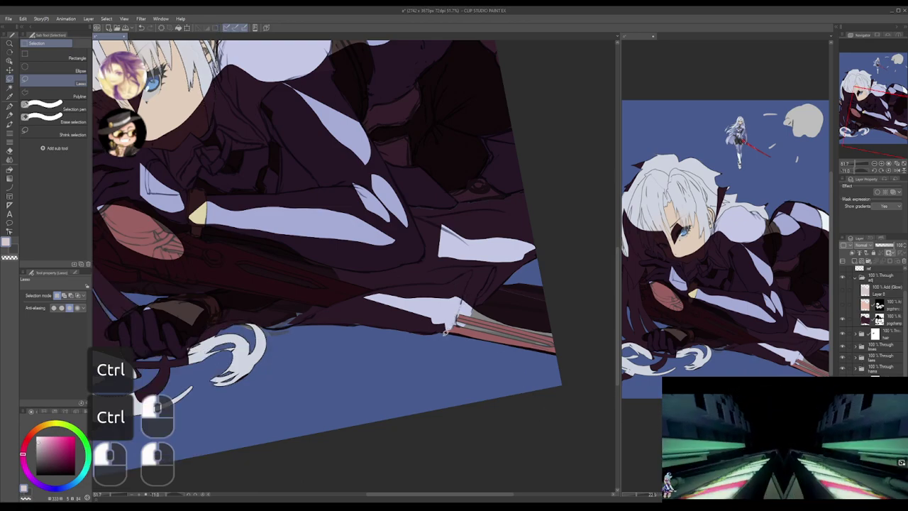
# - Lasso the background gaps at the blade's end, below the sleeve and between hair and sword as one combined selection
pyautogui.moveTo(441, 336); pyautogui.dragTo(451, 336)
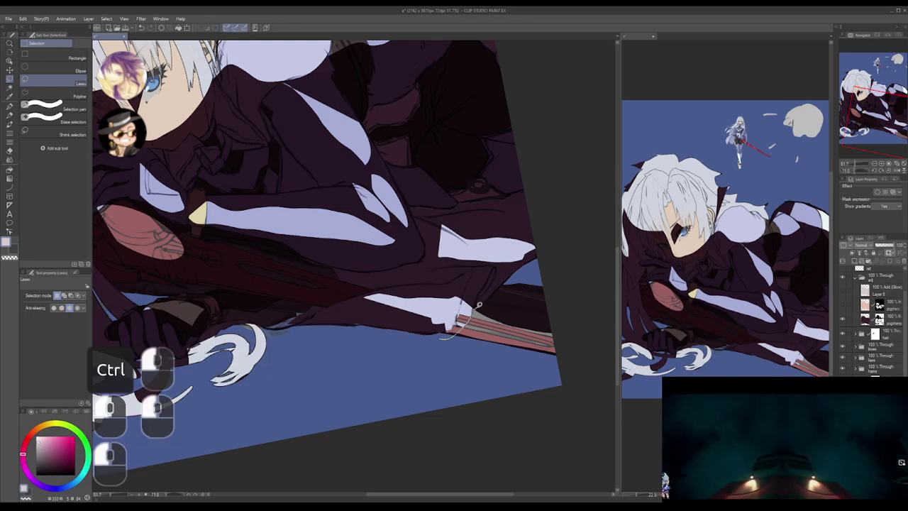
pyautogui.moveTo(501, 283)
pyautogui.mouseDown()
pyautogui.moveTo(620, 331)
pyautogui.moveTo(471, 426)
pyautogui.mouseUp()
pyautogui.moveTo(308, 247)
pyautogui.mouseDown()
pyautogui.moveTo(495, 259)
pyautogui.moveTo(502, 332)
pyautogui.moveTo(433, 347)
pyautogui.moveTo(439, 357)
pyautogui.moveTo(427, 334)
pyautogui.moveTo(439, 323)
pyautogui.moveTo(418, 312)
pyautogui.moveTo(434, 395)
pyautogui.mouseUp()
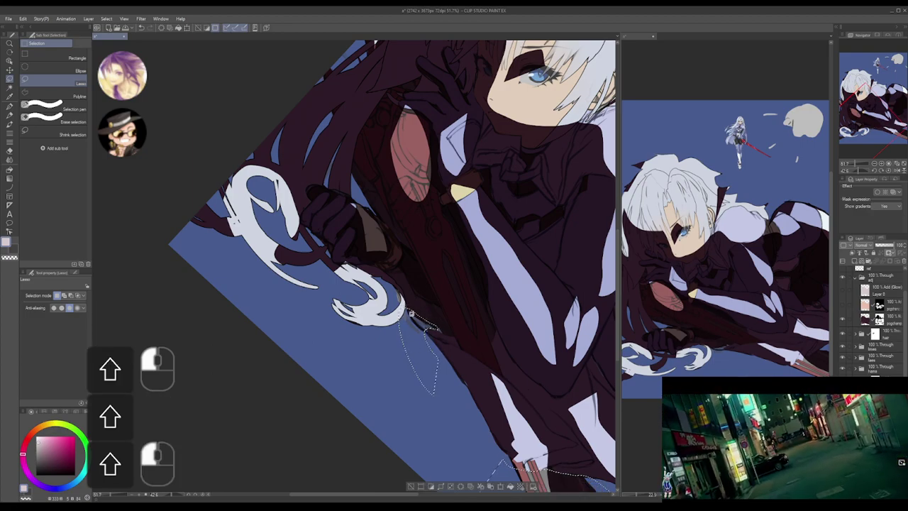
pyautogui.moveTo(404, 281)
pyautogui.mouseDown()
pyautogui.moveTo(450, 357)
pyautogui.moveTo(447, 330)
pyautogui.mouseUp()
pyautogui.moveTo(403, 260)
pyautogui.mouseDown()
pyautogui.moveTo(427, 314)
pyautogui.moveTo(395, 307)
pyautogui.mouseUp()
pyautogui.moveTo(435, 373)
pyautogui.mouseDown()
pyautogui.moveTo(436, 387)
pyautogui.moveTo(418, 358)
pyautogui.mouseUp()
pyautogui.moveTo(374, 268)
pyautogui.mouseDown()
pyautogui.moveTo(450, 376)
pyautogui.moveTo(434, 339)
pyautogui.moveTo(440, 358)
pyautogui.moveTo(401, 299)
pyautogui.moveTo(400, 332)
pyautogui.mouseUp()
pyautogui.press('shift')
pyautogui.moveTo(421, 266); pyautogui.dragTo(406, 281)
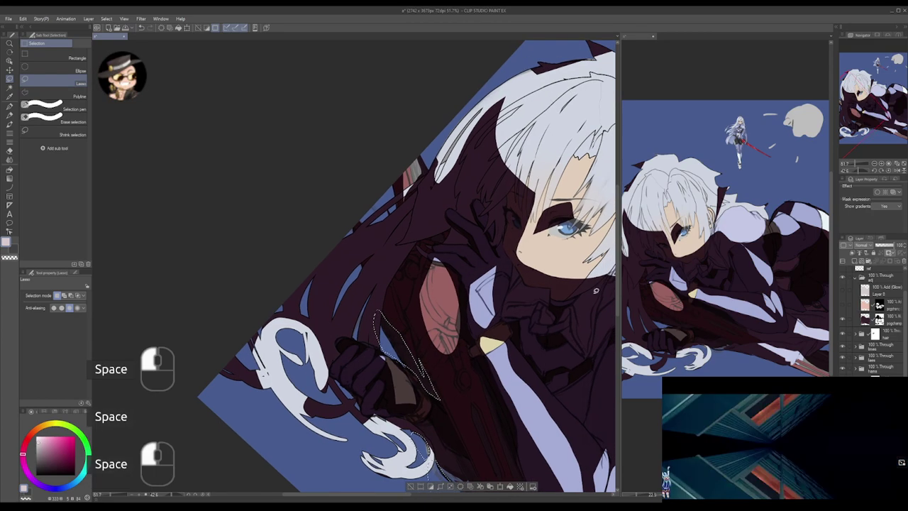
pyautogui.click(784, 355)
pyautogui.moveTo(513, 308); pyautogui.dragTo(418, 250)
pyautogui.keyDown('alt'); pyautogui.click(475, 289); pyautogui.keyUp('alt')
# - Make the folder holding the shading layers active and drop the blade-end area from the selection
pyautogui.click(879, 281)
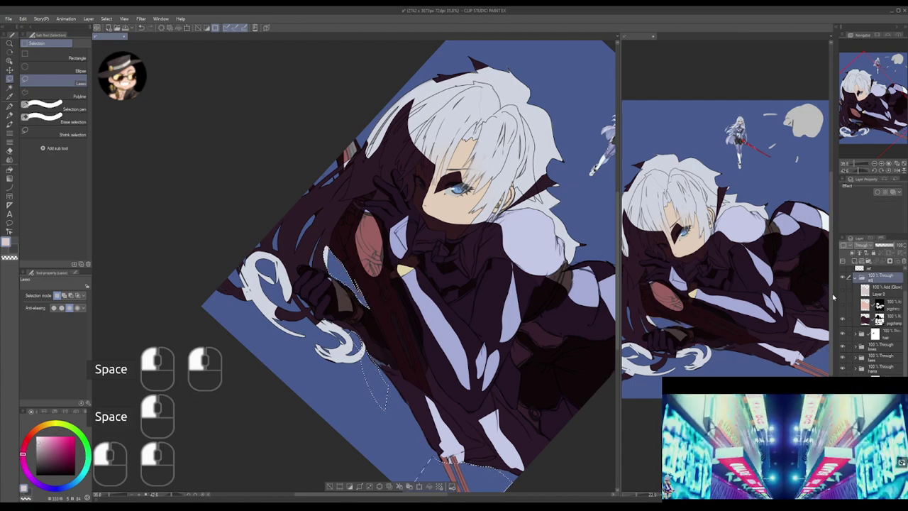
pyautogui.hotkey('ctrl', 'z')
pyautogui.moveTo(496, 426)
pyautogui.mouseDown()
pyautogui.moveTo(480, 347)
pyautogui.moveTo(381, 409)
pyautogui.moveTo(505, 395)
pyautogui.mouseUp()
pyautogui.press('Delete')
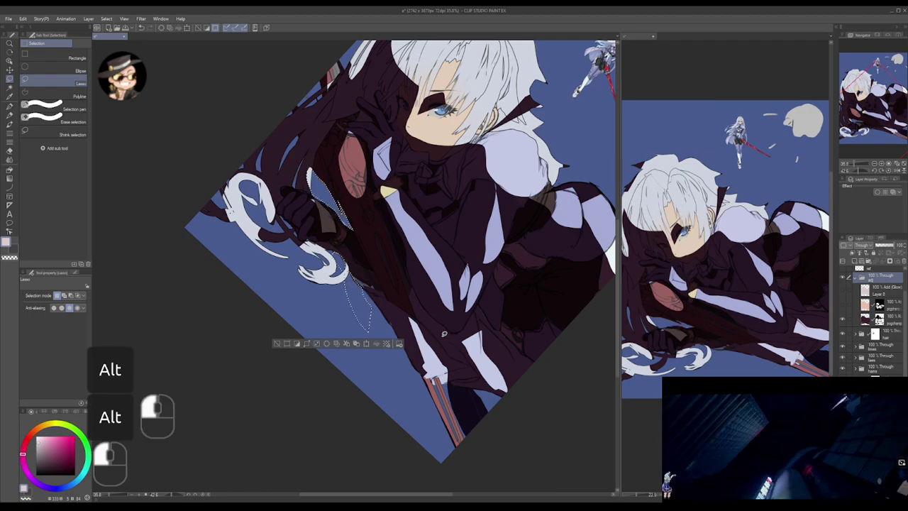
pyautogui.press('ctrl')
pyautogui.hotkey('ctrl', 'z')
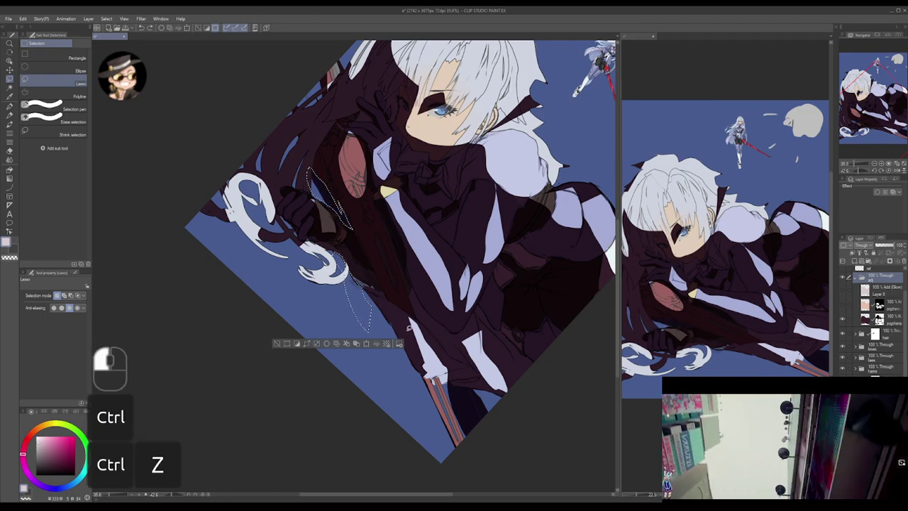
# - Exclude the hair above the glove from the gap selection, clear the stray shading inside it, and deselect
pyautogui.hotkey('alt', 'z')
pyautogui.keyDown('alt'); pyautogui.click(305, 168); pyautogui.keyUp('alt')
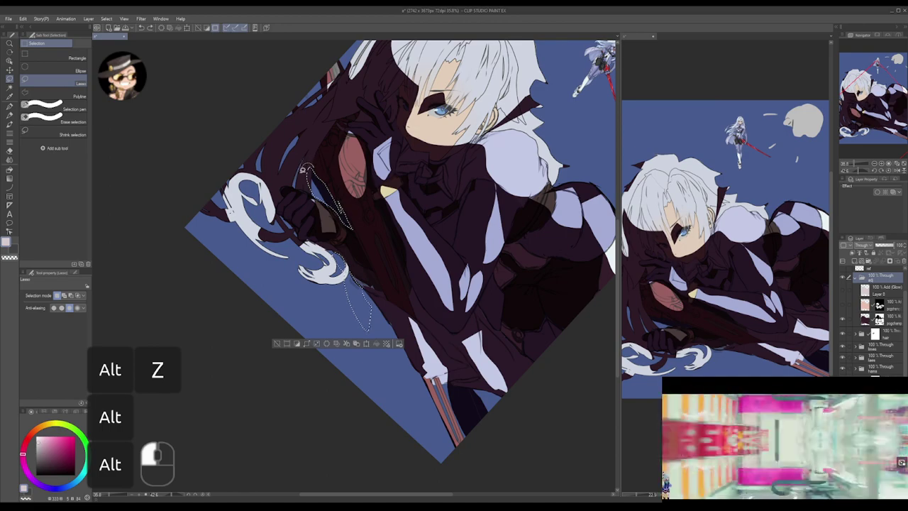
pyautogui.moveTo(312, 193); pyautogui.dragTo(315, 170)
pyautogui.keyDown('ctrl'); pyautogui.click(320, 173); pyautogui.keyUp('ctrl')
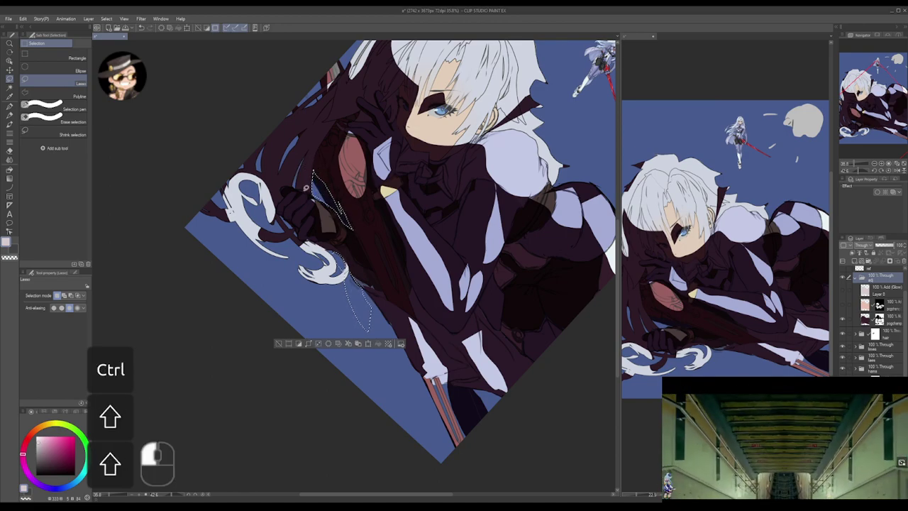
pyautogui.click(306, 188)
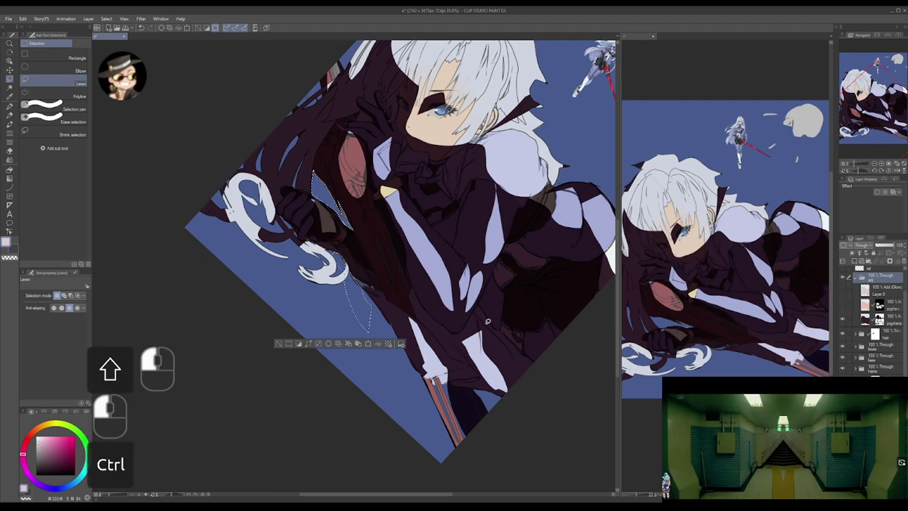
pyautogui.hotkey('ctrl', 'd')
# - Hide the dark Multiply shadow layer, show the peach light layer above it, and activate the light layer
pyautogui.keyDown('alt'); pyautogui.click(508, 320); pyautogui.keyUp('alt')
pyautogui.moveTo(507, 320)
pyautogui.mouseDown()
pyautogui.moveTo(506, 249)
pyautogui.moveTo(520, 322)
pyautogui.moveTo(500, 310)
pyautogui.moveTo(523, 307)
pyautogui.moveTo(519, 316)
pyautogui.mouseUp()
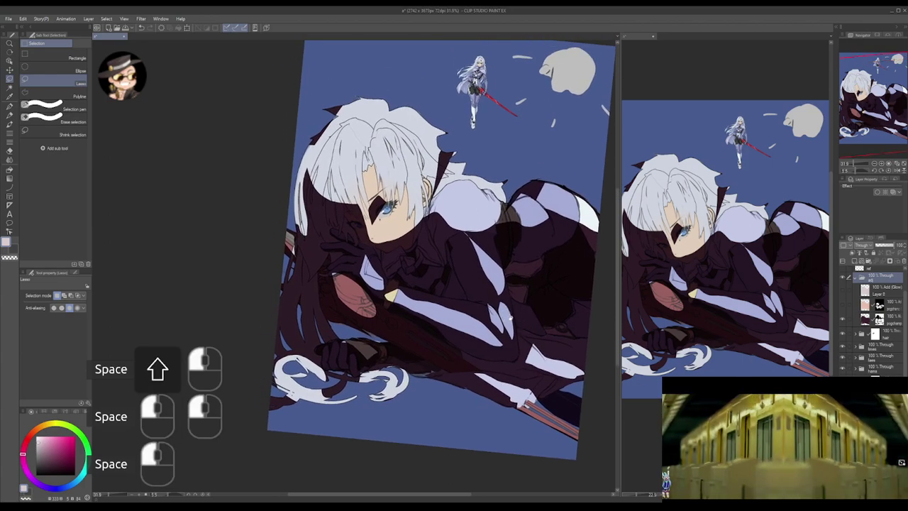
pyautogui.moveTo(511, 316); pyautogui.dragTo(532, 329)
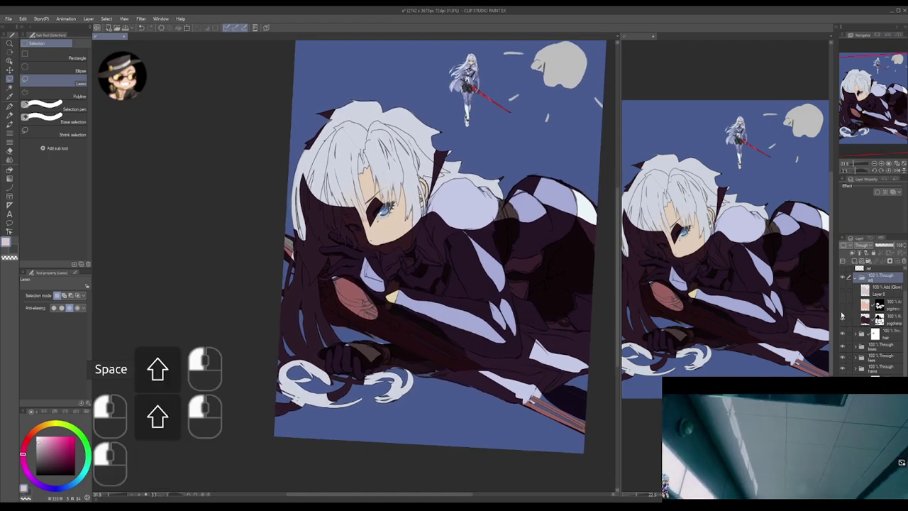
pyautogui.click(842, 315)
pyautogui.click(871, 312)
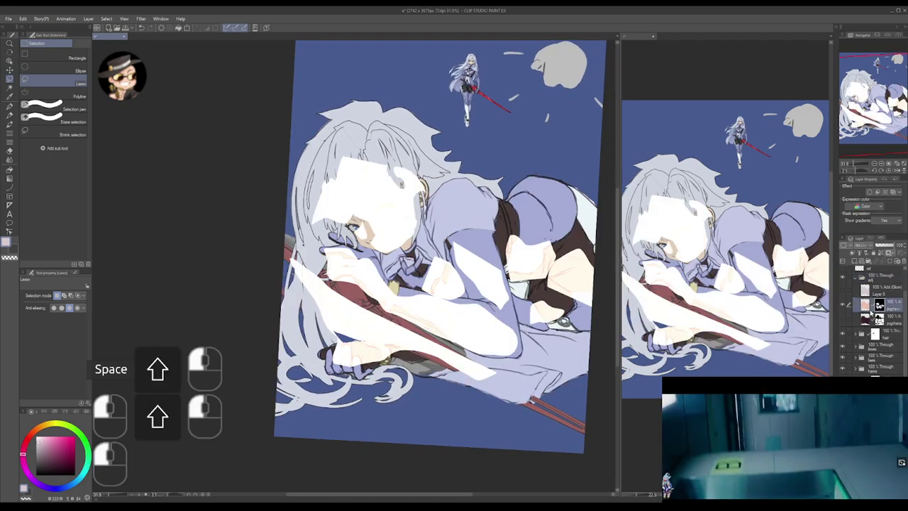
# - Discard the old light shapes by clearing the light layer's entire mask, and save the file
pyautogui.press('g')
pyautogui.moveTo(547, 337); pyautogui.dragTo(541, 312)
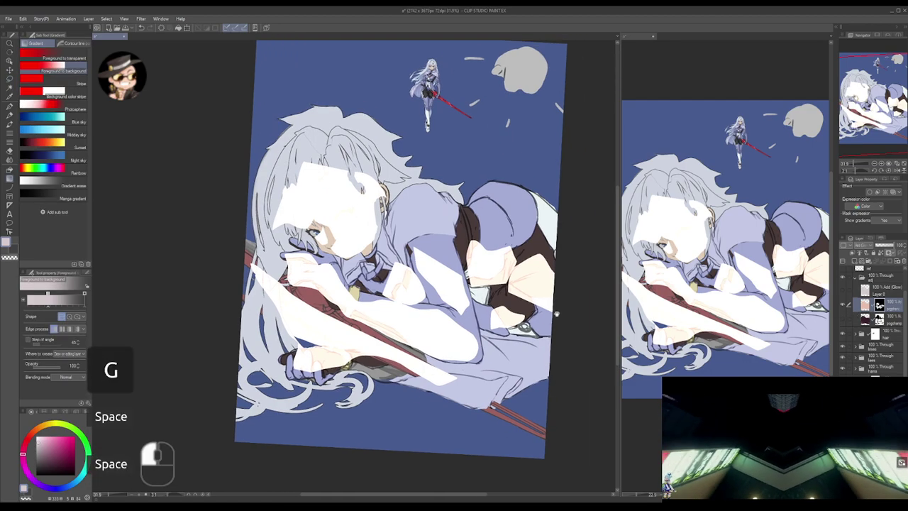
pyautogui.moveTo(615, 322); pyautogui.dragTo(598, 324)
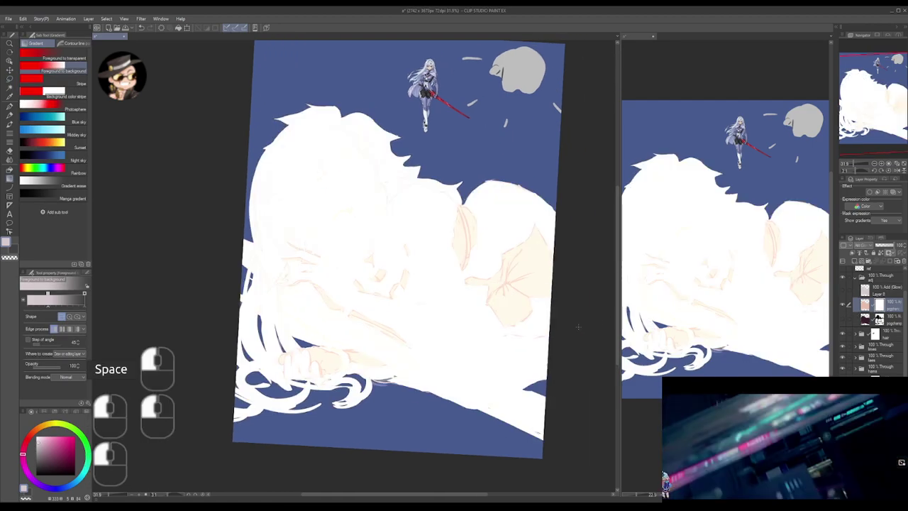
pyautogui.hotkey('ctrl', 's')
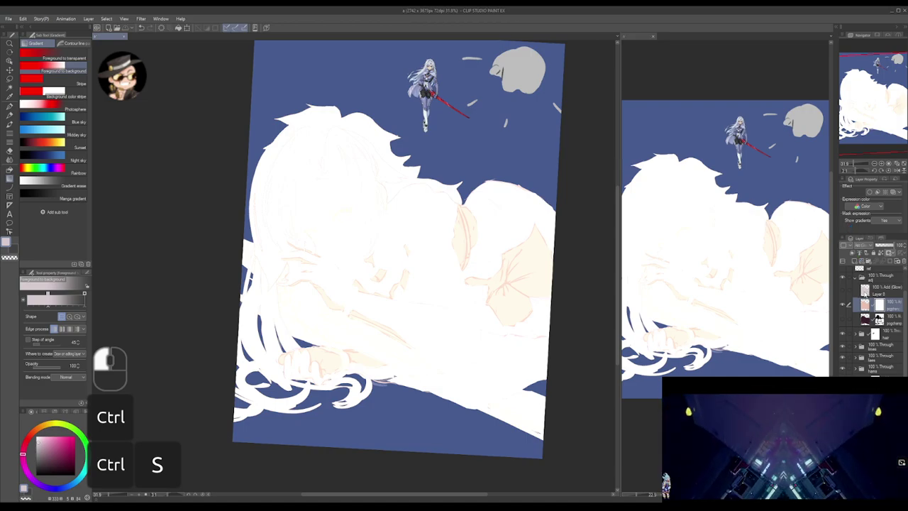
pyautogui.hotkey('ctrl', 'a')
pyautogui.hotkey('ctrl', 'd')
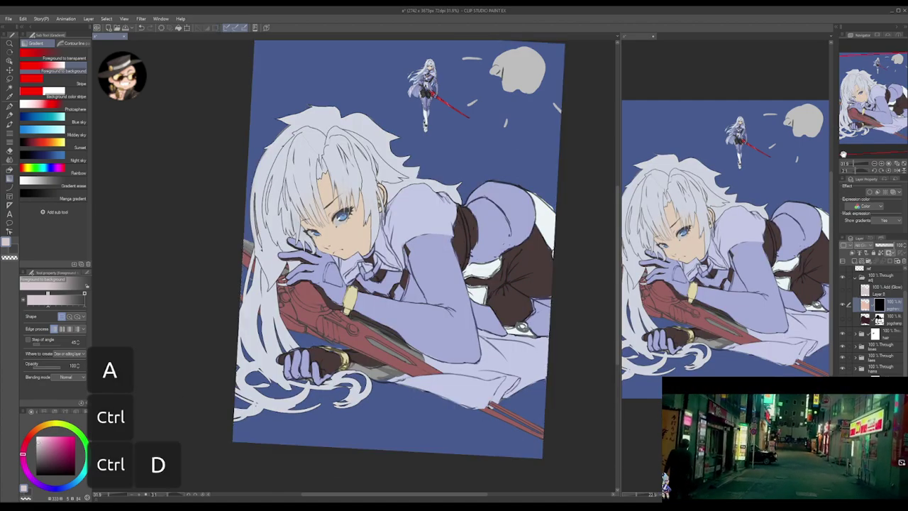
# - Paint a light shape along the upper arm on the light layer's mask with the G-pen
pyautogui.press('p')
pyautogui.moveTo(434, 264)
pyautogui.mouseDown()
pyautogui.moveTo(450, 265)
pyautogui.moveTo(448, 236)
pyautogui.moveTo(470, 301)
pyautogui.mouseUp()
pyautogui.hotkey('ctrl', 'z')
pyautogui.moveTo(431, 245); pyautogui.dragTo(474, 320)
pyautogui.moveTo(442, 265)
pyautogui.mouseDown()
pyautogui.moveTo(469, 267)
pyautogui.moveTo(471, 276)
pyautogui.moveTo(461, 234)
pyautogui.moveTo(480, 286)
pyautogui.mouseUp()
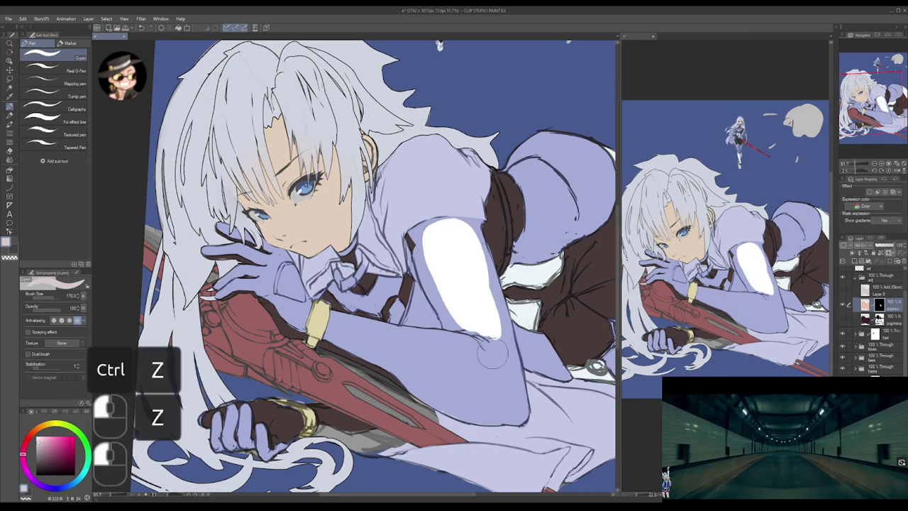
# - In the second canvas view, paint light onto the forearm, elbow, raised hand, sword body and the cloth beneath the arm
pyautogui.click(745, 281)
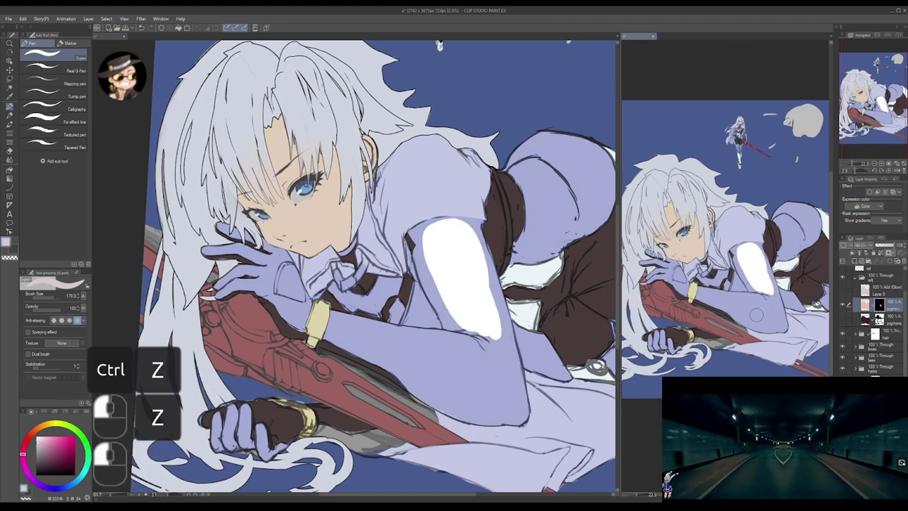
pyautogui.moveTo(761, 306)
pyautogui.mouseDown()
pyautogui.moveTo(782, 324)
pyautogui.moveTo(751, 304)
pyautogui.moveTo(774, 328)
pyautogui.moveTo(714, 298)
pyautogui.moveTo(767, 317)
pyautogui.moveTo(763, 310)
pyautogui.moveTo(716, 302)
pyautogui.mouseUp()
pyautogui.moveTo(669, 274)
pyautogui.mouseDown()
pyautogui.moveTo(683, 293)
pyautogui.moveTo(671, 270)
pyautogui.moveTo(679, 280)
pyautogui.moveTo(648, 283)
pyautogui.moveTo(670, 270)
pyautogui.moveTo(665, 278)
pyautogui.moveTo(666, 263)
pyautogui.moveTo(658, 293)
pyautogui.moveTo(727, 324)
pyautogui.mouseUp()
pyautogui.moveTo(815, 364)
pyautogui.mouseDown()
pyautogui.moveTo(699, 297)
pyautogui.moveTo(745, 321)
pyautogui.mouseUp()
pyautogui.moveTo(699, 296)
pyautogui.mouseDown()
pyautogui.moveTo(762, 332)
pyautogui.moveTo(722, 316)
pyautogui.mouseUp()
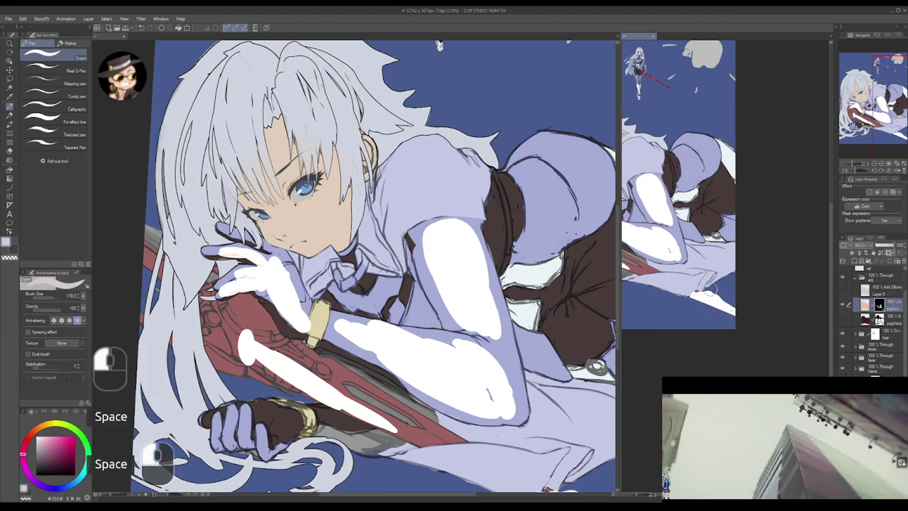
# - Refine the light on the cloth's edge, and paint light onto the lower glove's fingers and the hair curl below
pyautogui.click(707, 289)
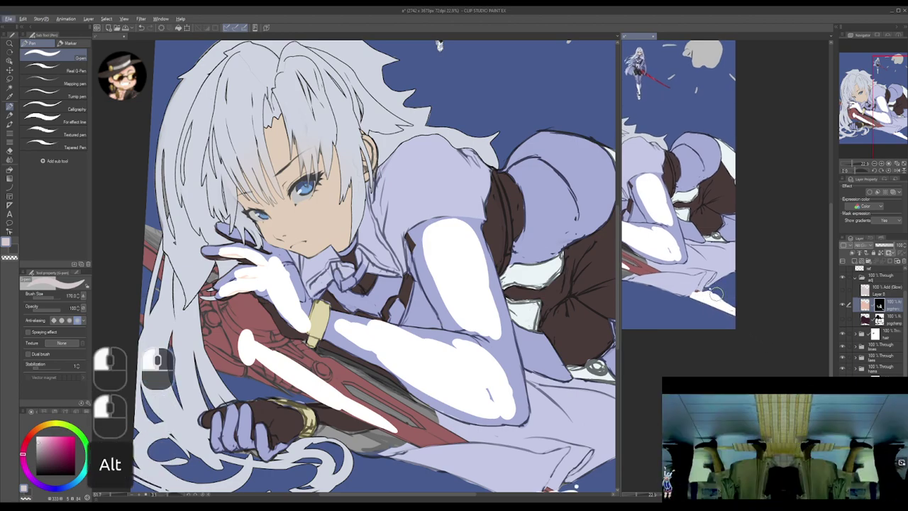
pyautogui.press('c')
pyautogui.press('alt')
pyautogui.click(710, 289)
pyautogui.keyDown('shift'); pyautogui.click(745, 304); pyautogui.keyUp('shift')
pyautogui.moveTo(691, 265)
pyautogui.mouseDown()
pyautogui.moveTo(736, 281)
pyautogui.moveTo(683, 263)
pyautogui.moveTo(710, 254)
pyautogui.moveTo(658, 250)
pyautogui.moveTo(698, 244)
pyautogui.moveTo(693, 237)
pyautogui.moveTo(689, 278)
pyautogui.moveTo(665, 271)
pyautogui.moveTo(679, 285)
pyautogui.mouseUp()
pyautogui.press('c')
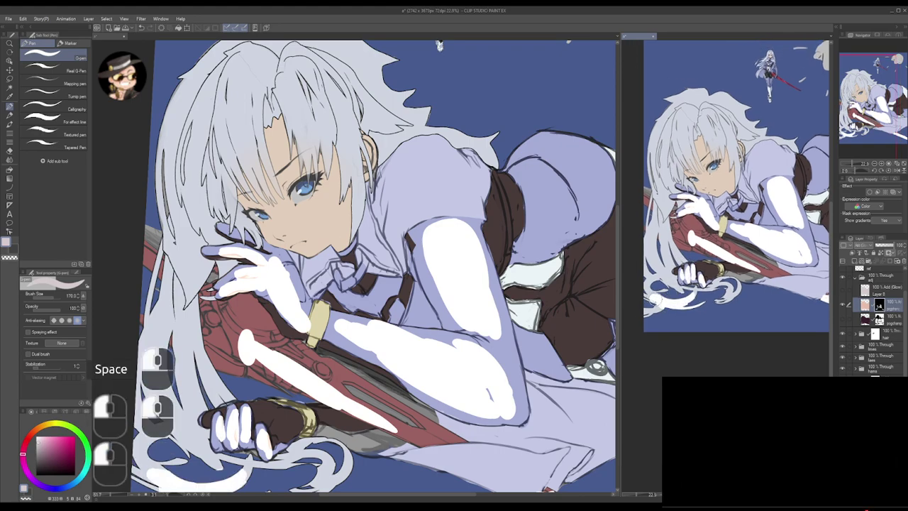
# - Paint light along the long hanging hair strands and the curls near the lower hand, undoing the last unwanted strokes
pyautogui.moveTo(735, 290)
pyautogui.mouseDown()
pyautogui.moveTo(717, 299)
pyautogui.moveTo(720, 289)
pyautogui.moveTo(666, 271)
pyautogui.moveTo(671, 281)
pyautogui.moveTo(654, 278)
pyautogui.mouseUp()
pyautogui.moveTo(651, 232)
pyautogui.mouseDown()
pyautogui.moveTo(650, 271)
pyautogui.moveTo(645, 245)
pyautogui.moveTo(665, 269)
pyautogui.mouseUp()
pyautogui.moveTo(655, 239); pyautogui.dragTo(665, 264)
pyautogui.moveTo(661, 240); pyautogui.dragTo(673, 263)
pyautogui.moveTo(667, 248); pyautogui.dragTo(675, 267)
pyautogui.moveTo(664, 192); pyautogui.dragTo(646, 257)
pyautogui.hotkey('ctrl', 'z')
pyautogui.hotkey('ctrl', 'z')
pyautogui.hotkey('ctrl', 'z')
pyautogui.hotkey('ctrl', 'z')
pyautogui.hotkey('ctrl', 'z')
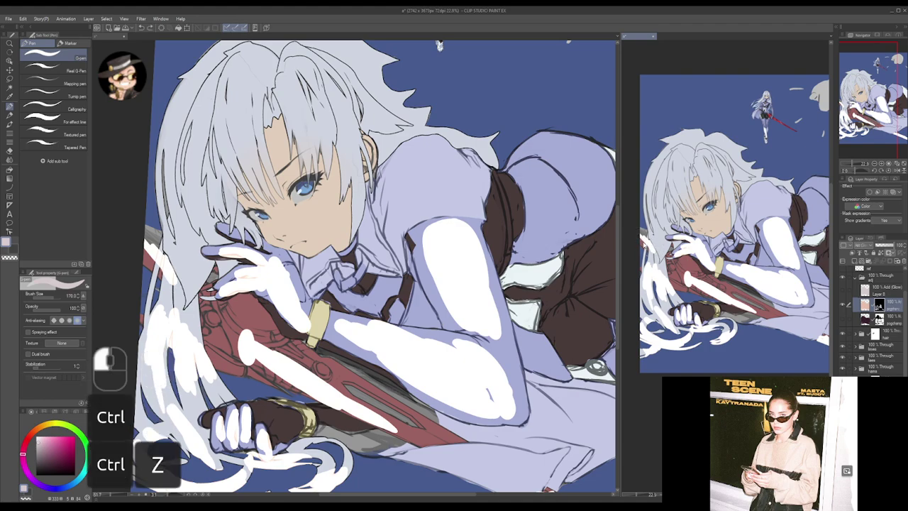
# - Paint light onto the sword's red guard, the face and the hair fringe on the light layer's mask
pyautogui.moveTo(642, 239)
pyautogui.mouseDown()
pyautogui.moveTo(662, 262)
pyautogui.moveTo(651, 258)
pyautogui.moveTo(679, 257)
pyautogui.mouseUp()
pyautogui.moveTo(674, 196); pyautogui.dragTo(667, 222)
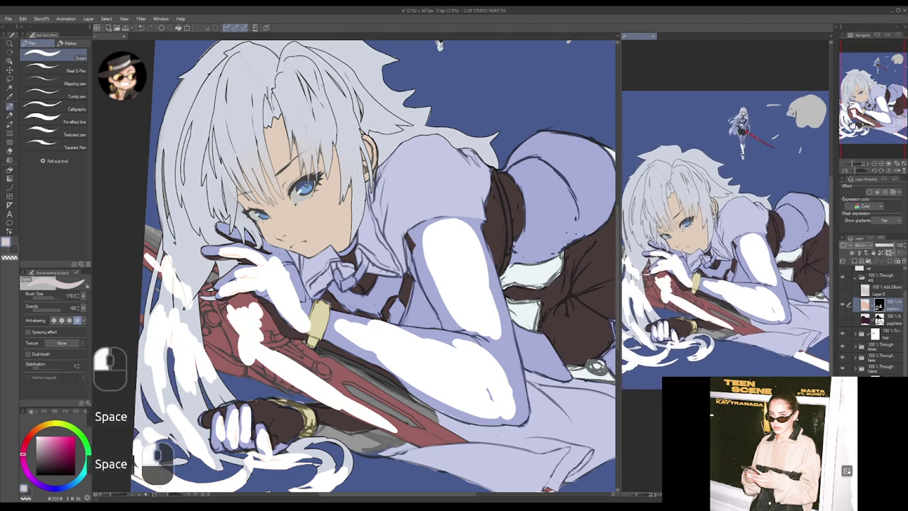
pyautogui.moveTo(671, 223)
pyautogui.mouseDown()
pyautogui.moveTo(685, 201)
pyautogui.moveTo(682, 226)
pyautogui.moveTo(672, 207)
pyautogui.moveTo(676, 220)
pyautogui.moveTo(659, 211)
pyautogui.moveTo(648, 186)
pyautogui.moveTo(645, 197)
pyautogui.moveTo(682, 174)
pyautogui.moveTo(664, 174)
pyautogui.moveTo(693, 186)
pyautogui.moveTo(690, 176)
pyautogui.moveTo(691, 190)
pyautogui.moveTo(696, 171)
pyautogui.moveTo(685, 204)
pyautogui.moveTo(693, 227)
pyautogui.moveTo(697, 190)
pyautogui.moveTo(704, 231)
pyautogui.moveTo(701, 190)
pyautogui.moveTo(708, 206)
pyautogui.moveTo(712, 227)
pyautogui.mouseUp()
pyautogui.press('space')
pyautogui.press('space')
pyautogui.moveTo(684, 275)
pyautogui.mouseDown()
pyautogui.moveTo(696, 250)
pyautogui.moveTo(680, 238)
pyautogui.moveTo(692, 252)
pyautogui.mouseUp()
pyautogui.press('space')
# - Paint light over the shoulder, chest, hip, thighs and the cloth beneath the arm
pyautogui.moveTo(743, 217)
pyautogui.mouseDown()
pyautogui.moveTo(680, 218)
pyautogui.moveTo(685, 227)
pyautogui.moveTo(691, 206)
pyautogui.mouseUp()
pyautogui.moveTo(683, 238)
pyautogui.mouseDown()
pyautogui.moveTo(705, 195)
pyautogui.moveTo(681, 212)
pyautogui.moveTo(682, 225)
pyautogui.moveTo(711, 202)
pyautogui.mouseUp()
pyautogui.moveTo(720, 241); pyautogui.dragTo(718, 210)
pyautogui.moveTo(725, 260)
pyautogui.mouseDown()
pyautogui.moveTo(743, 227)
pyautogui.moveTo(711, 231)
pyautogui.moveTo(731, 208)
pyautogui.moveTo(719, 197)
pyautogui.mouseUp()
pyautogui.moveTo(733, 243); pyautogui.dragTo(736, 229)
pyautogui.moveTo(698, 258)
pyautogui.mouseDown()
pyautogui.moveTo(725, 270)
pyautogui.moveTo(728, 257)
pyautogui.mouseUp()
pyautogui.moveTo(665, 255)
pyautogui.mouseDown()
pyautogui.moveTo(682, 183)
pyautogui.moveTo(699, 252)
pyautogui.moveTo(711, 243)
pyautogui.moveTo(642, 241)
pyautogui.moveTo(756, 295)
pyautogui.mouseUp()
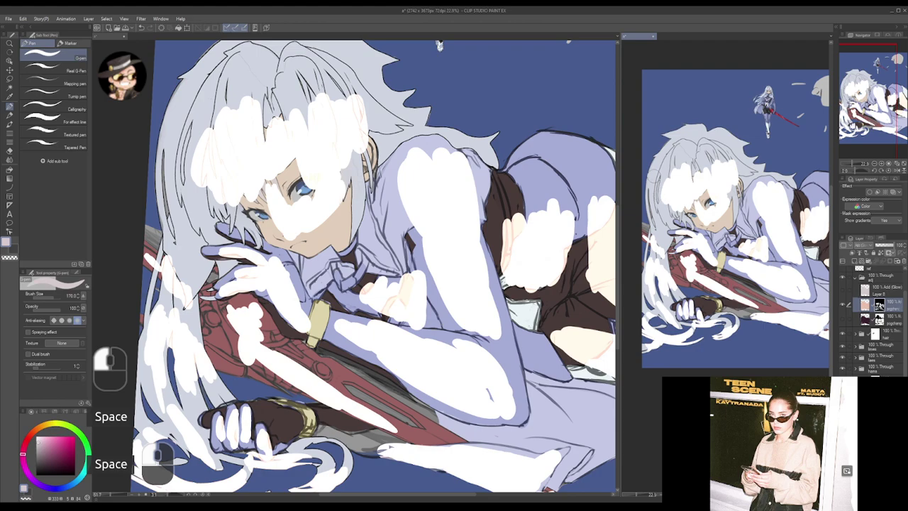
# - Add light patches to the cloth behind the elbow and extend the light over the hip
pyautogui.scroll(5, 722, 247)
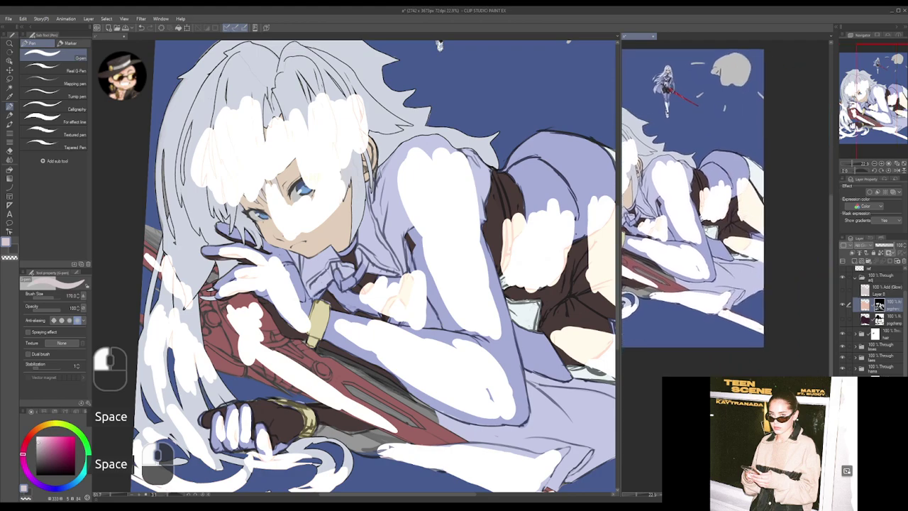
pyautogui.moveTo(696, 233)
pyautogui.mouseDown()
pyautogui.moveTo(745, 247)
pyautogui.moveTo(716, 254)
pyautogui.moveTo(736, 248)
pyautogui.mouseUp()
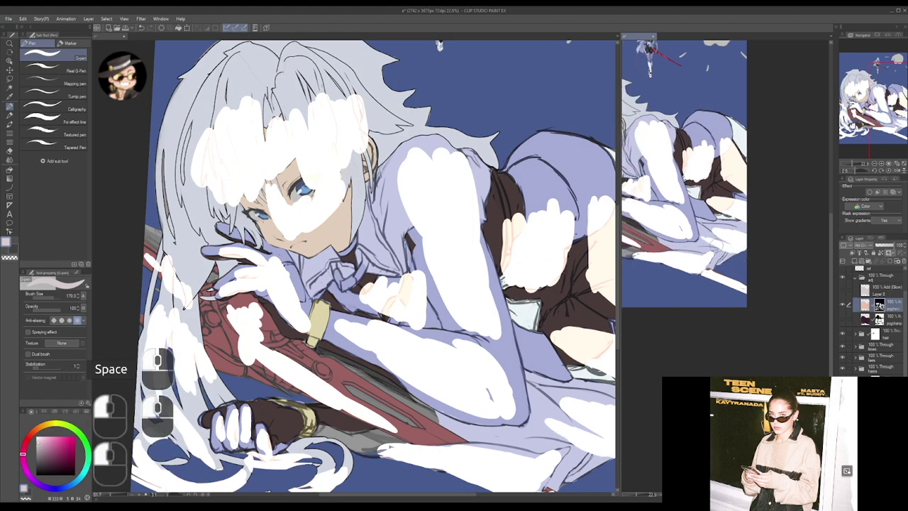
pyautogui.scroll(-3, 722, 247)
pyautogui.moveTo(721, 206)
pyautogui.mouseDown()
pyautogui.moveTo(700, 193)
pyautogui.moveTo(682, 217)
pyautogui.mouseUp()
pyautogui.moveTo(682, 217); pyautogui.dragTo(753, 223)
# - Lower the light layer's opacity, show the Multiply shadow layer and set its opacity to about 49%
pyautogui.click(884, 246)
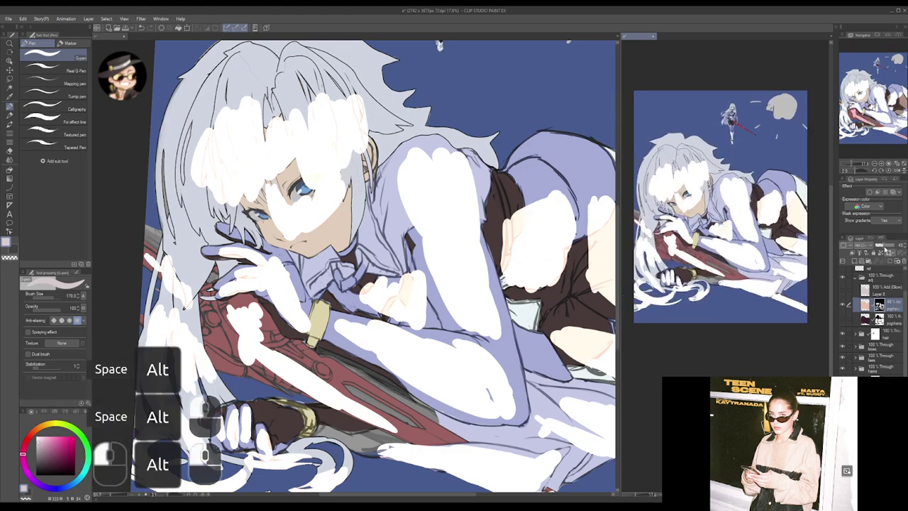
pyautogui.moveTo(881, 246); pyautogui.dragTo(879, 247)
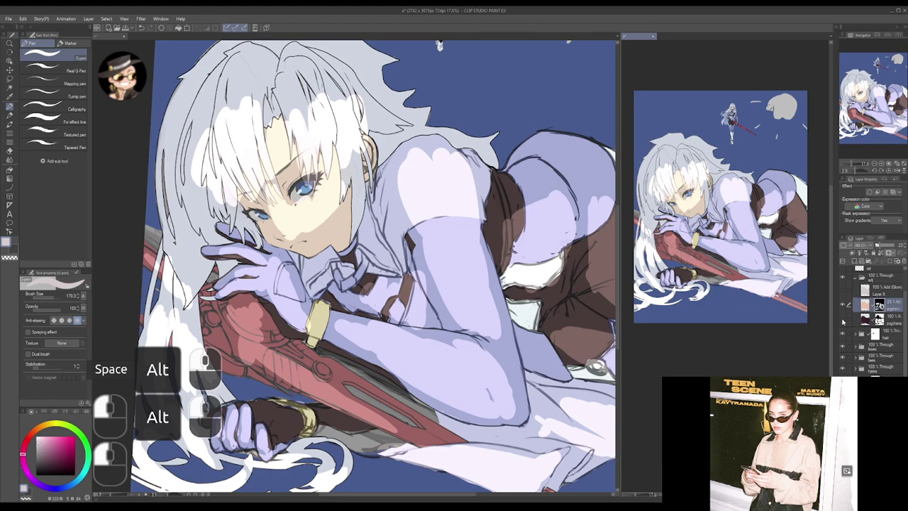
pyautogui.click(842, 319)
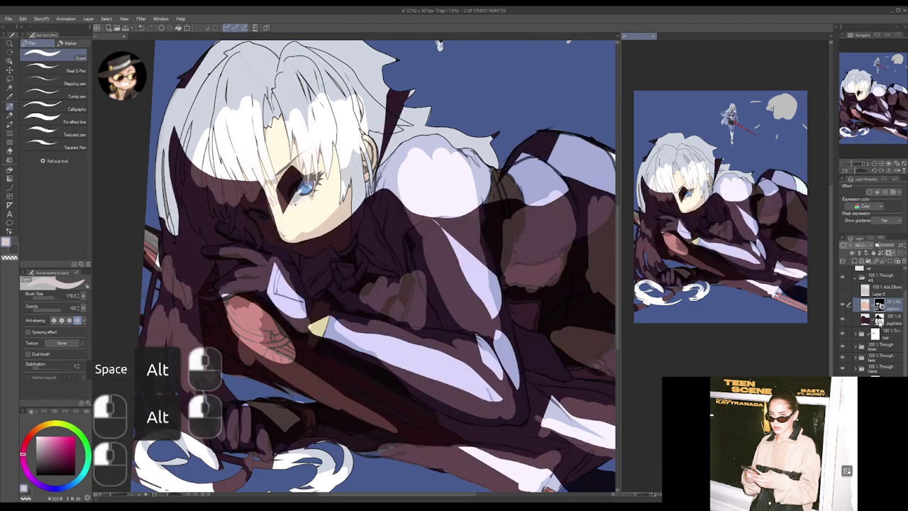
pyautogui.click(865, 322)
pyautogui.click(885, 245)
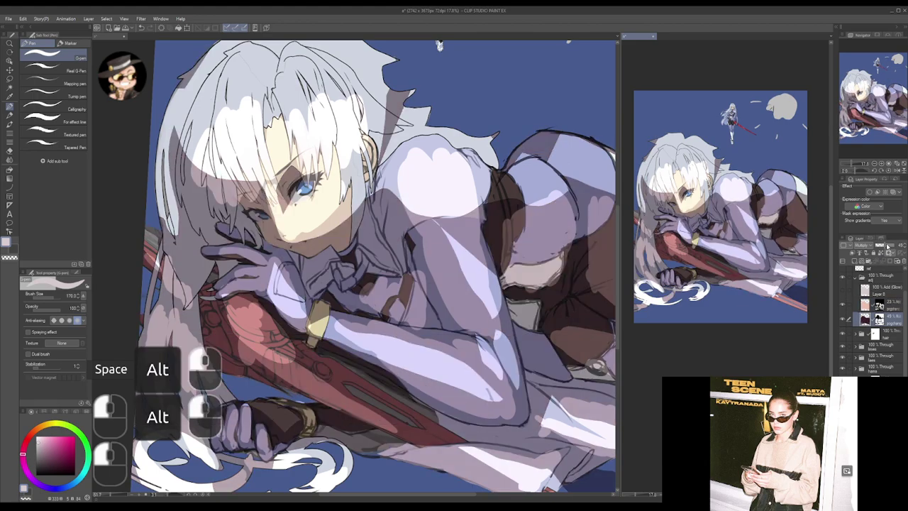
# - Raise the light layer's opacity to about 38% to balance it against the shadows
pyautogui.click(866, 306)
pyautogui.click(886, 246)
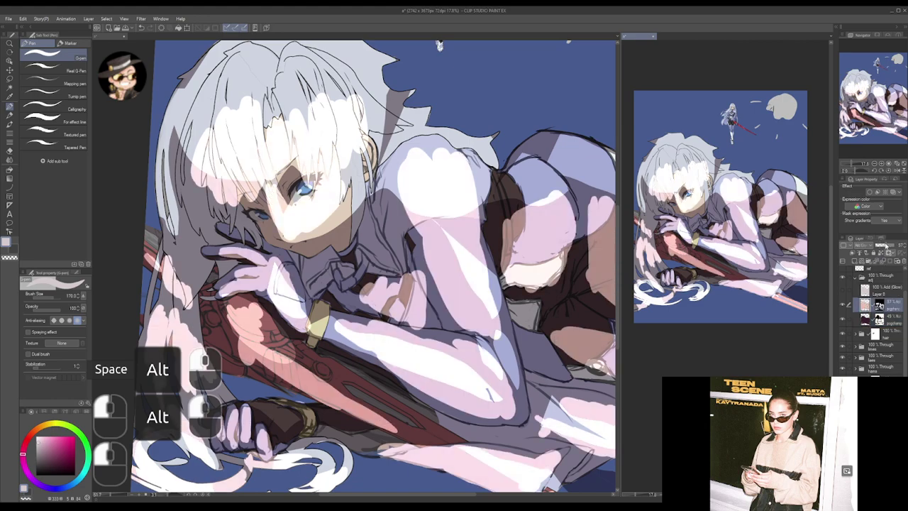
pyautogui.moveTo(885, 245); pyautogui.dragTo(885, 244)
pyautogui.click(882, 246)
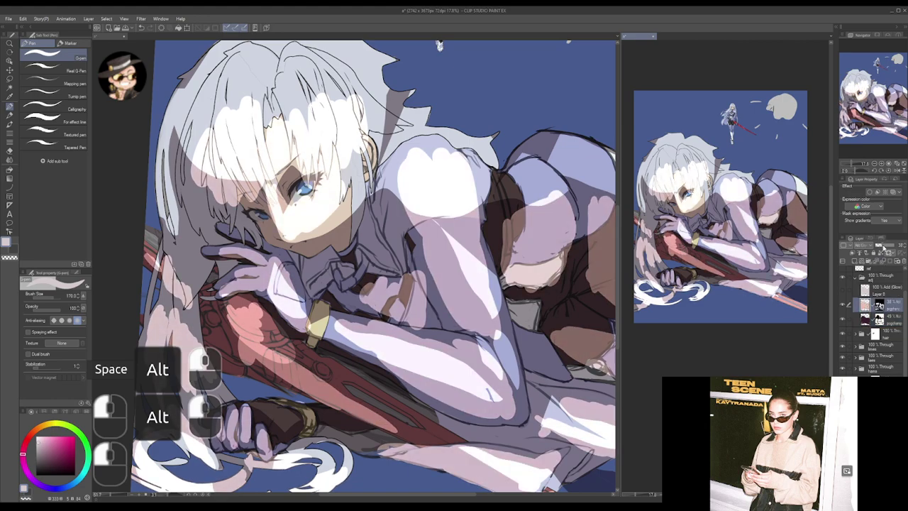
# - Show the Add (Glow) layer and give it a layer mask made from the character's silhouette
pyautogui.click(844, 292)
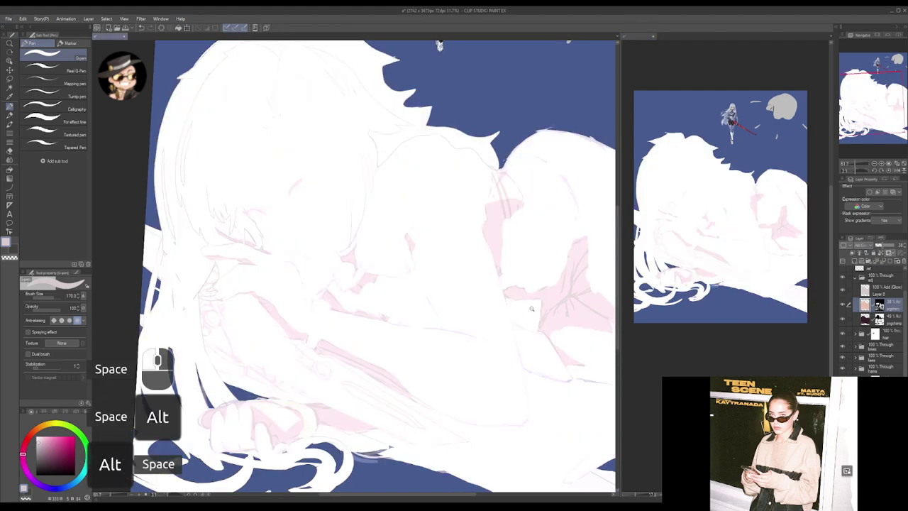
pyautogui.keyDown('alt'); pyautogui.click(539, 301); pyautogui.keyUp('alt')
pyautogui.keyDown('alt'); pyautogui.click(565, 318); pyautogui.keyUp('alt')
pyautogui.keyDown('ctrl'); pyautogui.click(864, 323); pyautogui.keyUp('ctrl')
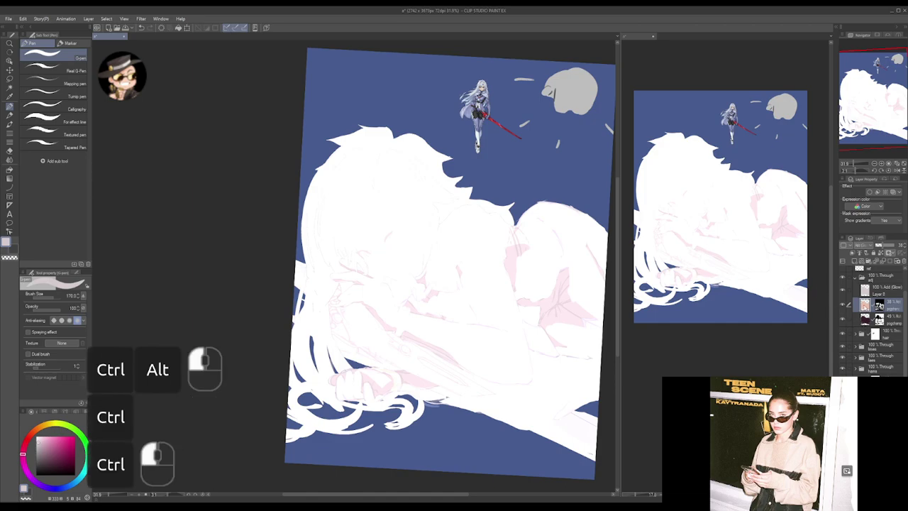
pyautogui.click(874, 291)
pyautogui.click(890, 262)
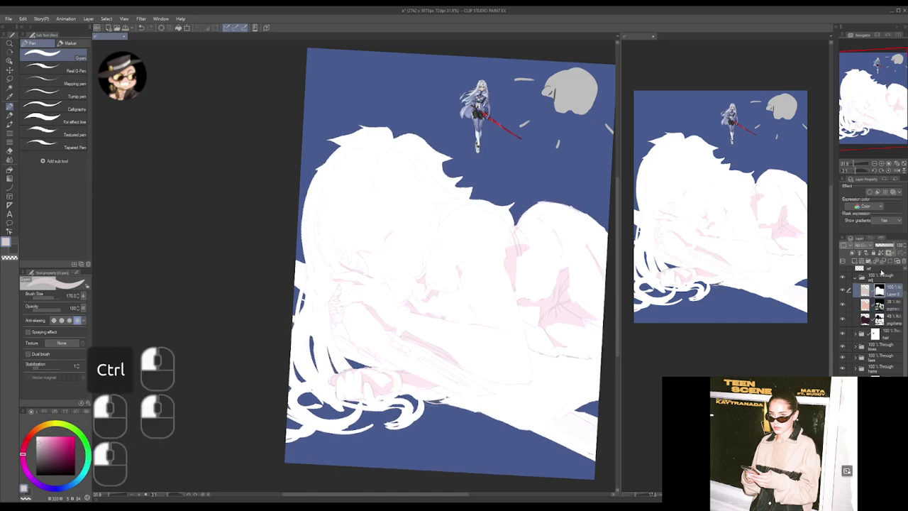
# - Try to offset the glow layer's silhouette mask slightly downward with Move layer, with the silhouette selected and the canvas rotation reset
pyautogui.keyDown('ctrl'); pyautogui.click(864, 302); pyautogui.keyUp('ctrl')
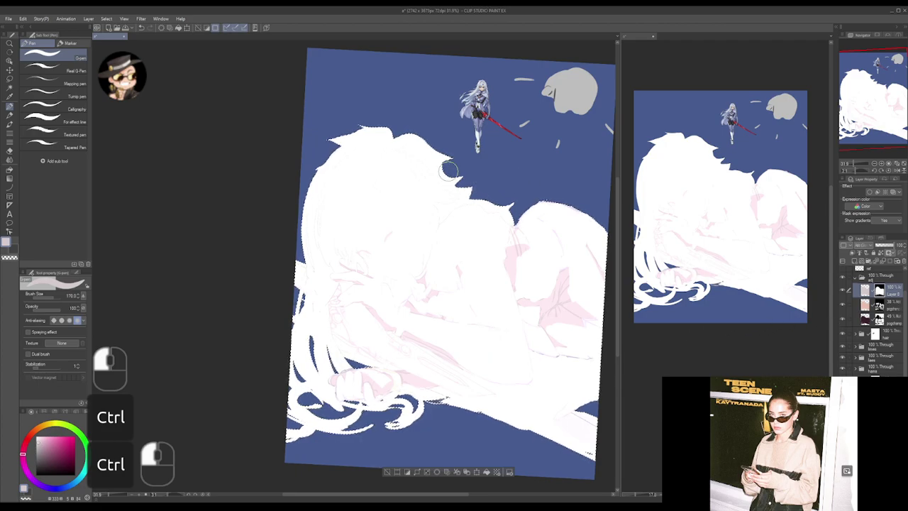
pyautogui.press('k')
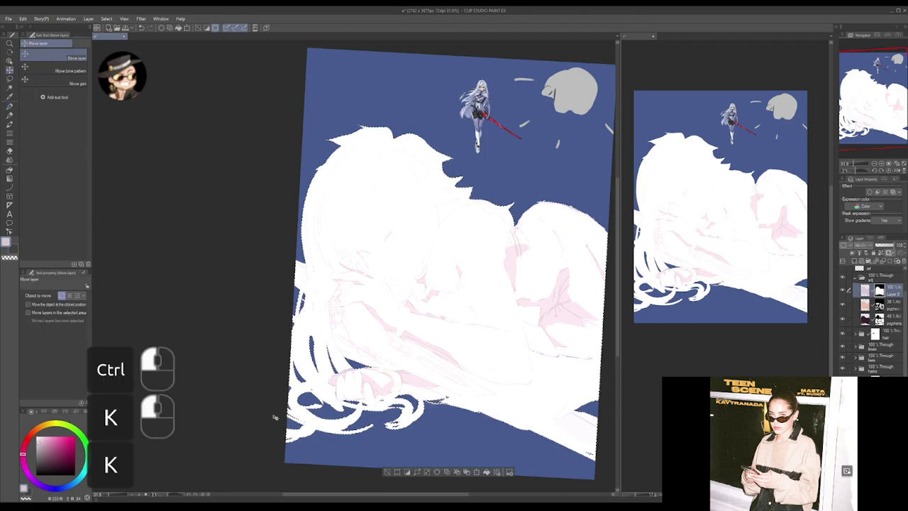
pyautogui.click(205, 495)
pyautogui.press('space')
pyautogui.moveTo(579, 256); pyautogui.dragTo(575, 259)
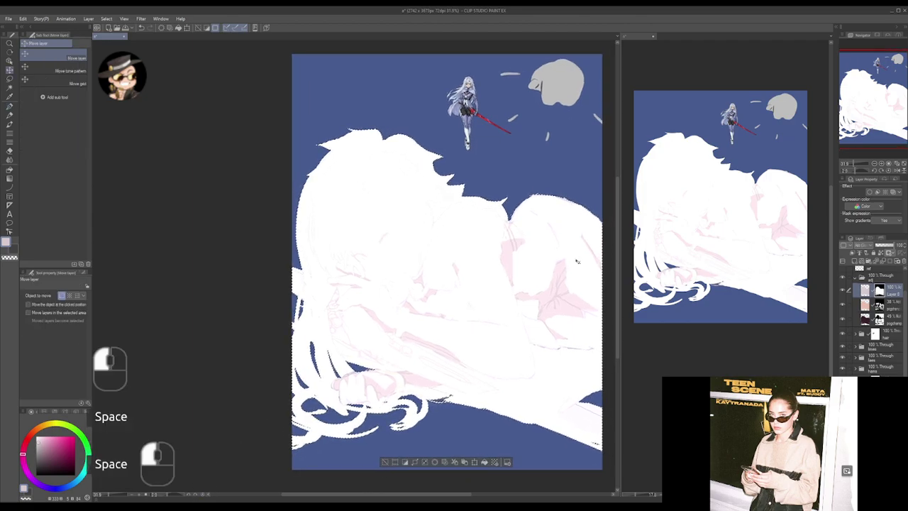
pyautogui.press('Down')
pyautogui.press('Down')
pyautogui.press('Left')
pyautogui.press('Right')
pyautogui.press('Left')
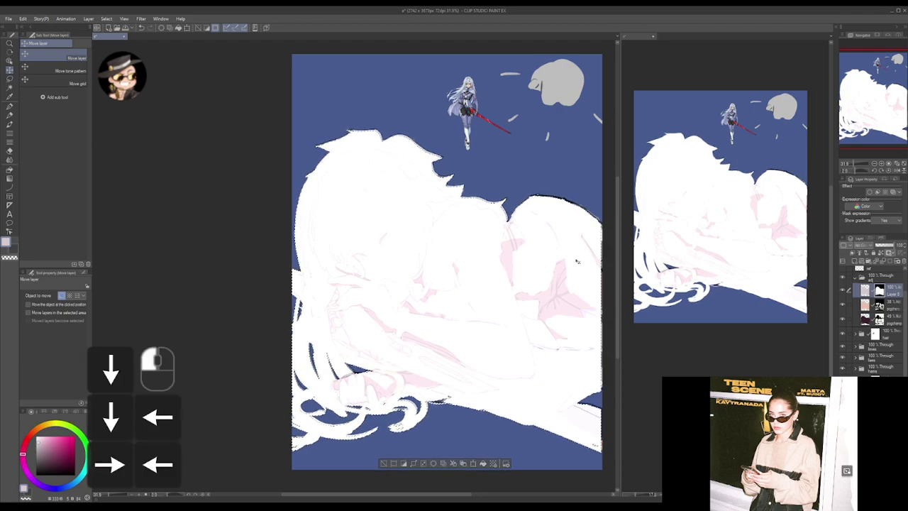
pyautogui.press('Right')
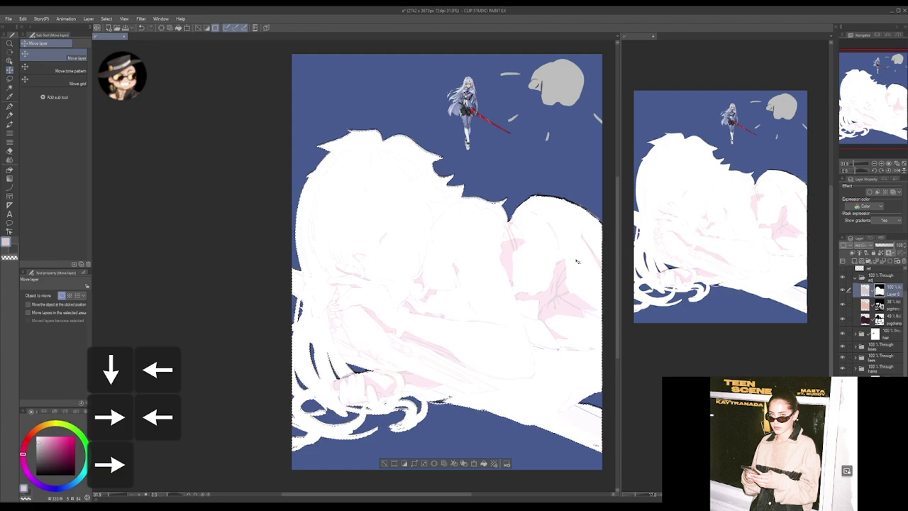
pyautogui.press('Down')
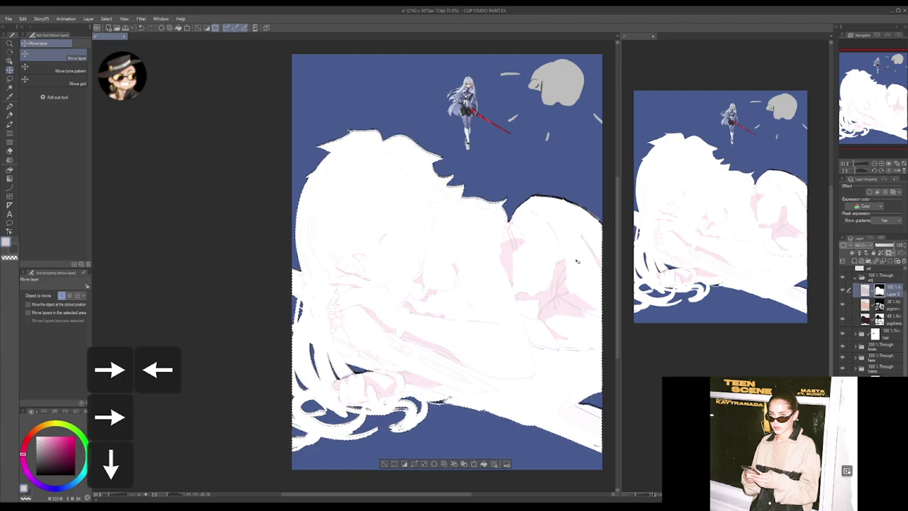
pyautogui.press('Left')
pyautogui.press('Down')
pyautogui.press('Down')
pyautogui.press('Down')
pyautogui.press('Down')
pyautogui.press('Down')
pyautogui.press('Left')
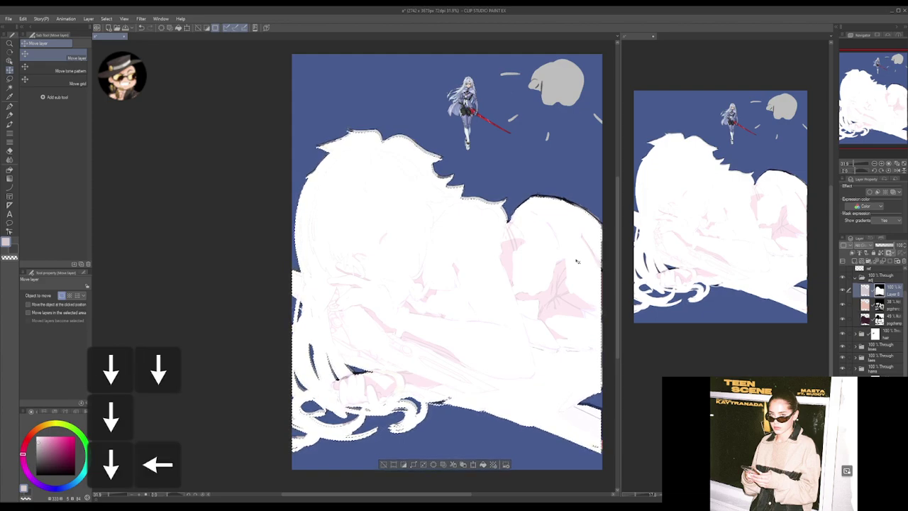
pyautogui.press('Right')
pyautogui.press('Left')
pyautogui.press('Right')
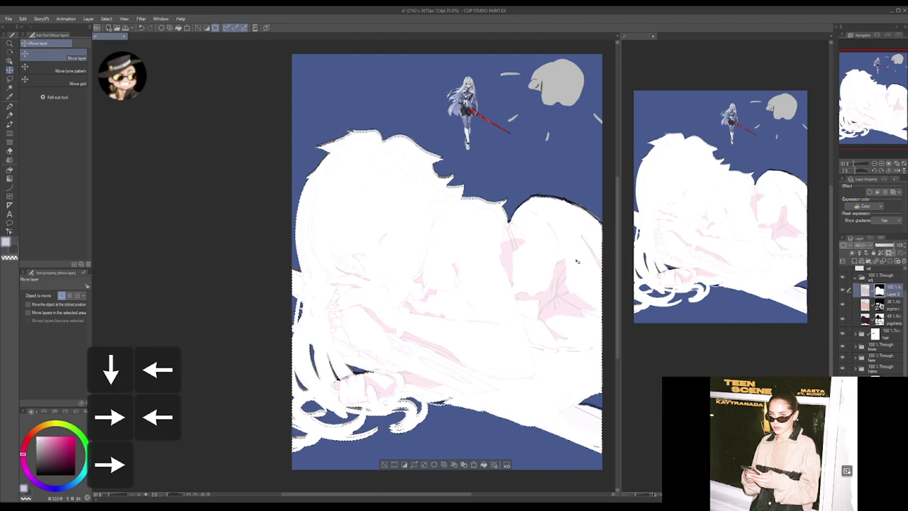
# - Try inverting the glow layer's mask within the selection, undo it, and try inverting the selection instead
pyautogui.press('ctrl')
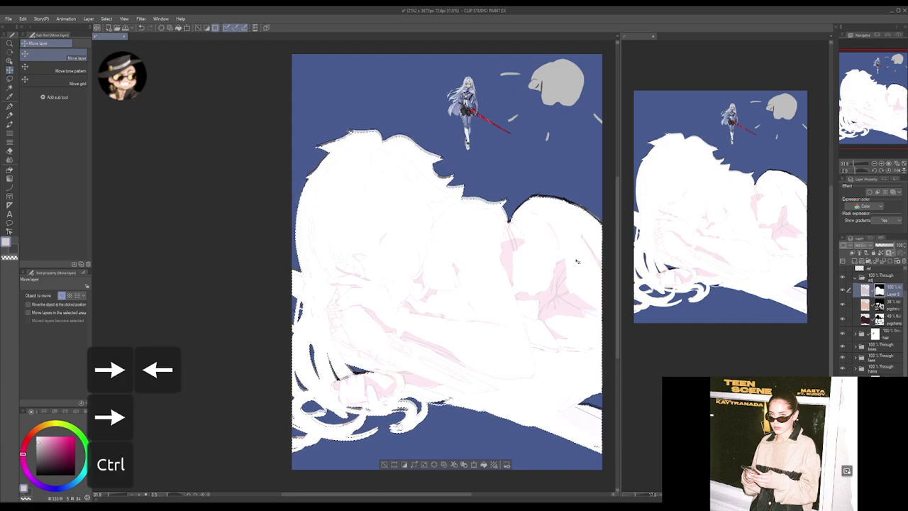
pyautogui.hotkey('ctrl', 'i')
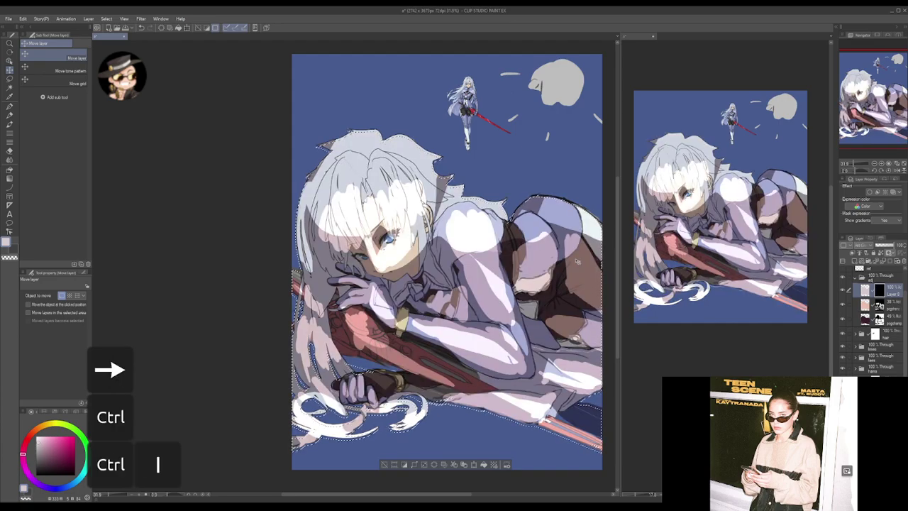
pyautogui.hotkey('ctrl', 'z')
pyautogui.hotkey('ctrl', 'shift', 'i')
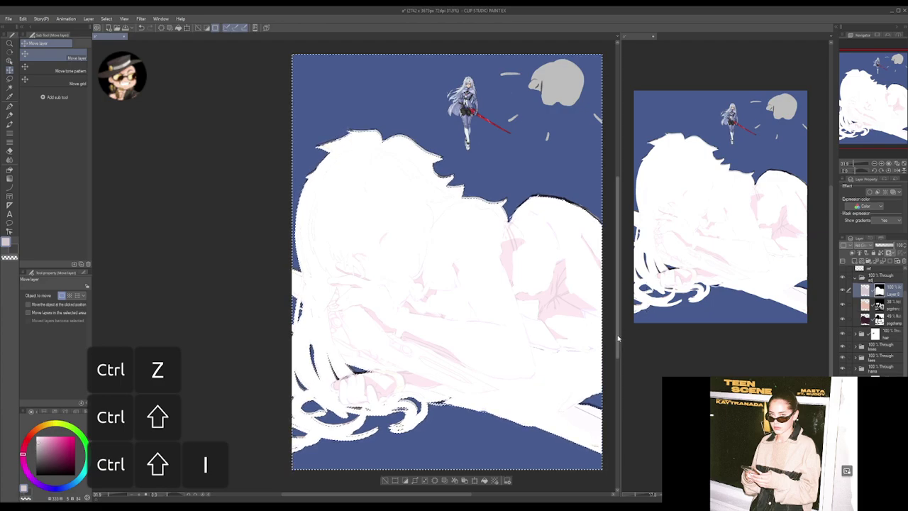
pyautogui.hotkey('ctrl', 'a')
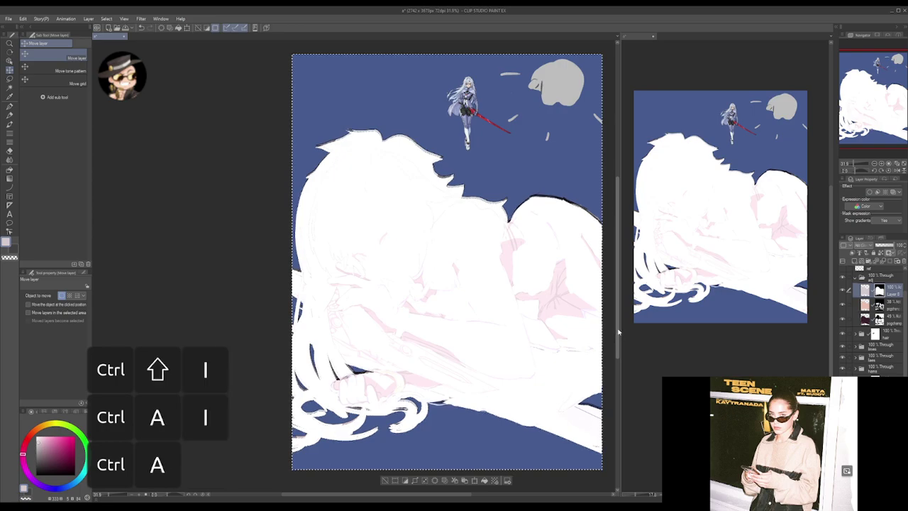
pyautogui.hotkey('ctrl', 'z')
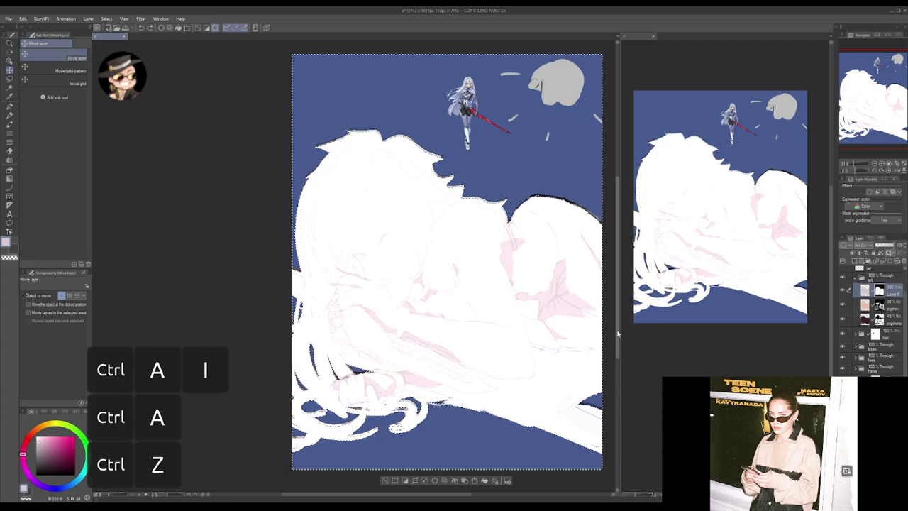
# - Clear the glow layer's entire mask and leave nothing selected
pyautogui.hotkey('ctrl', 'd')
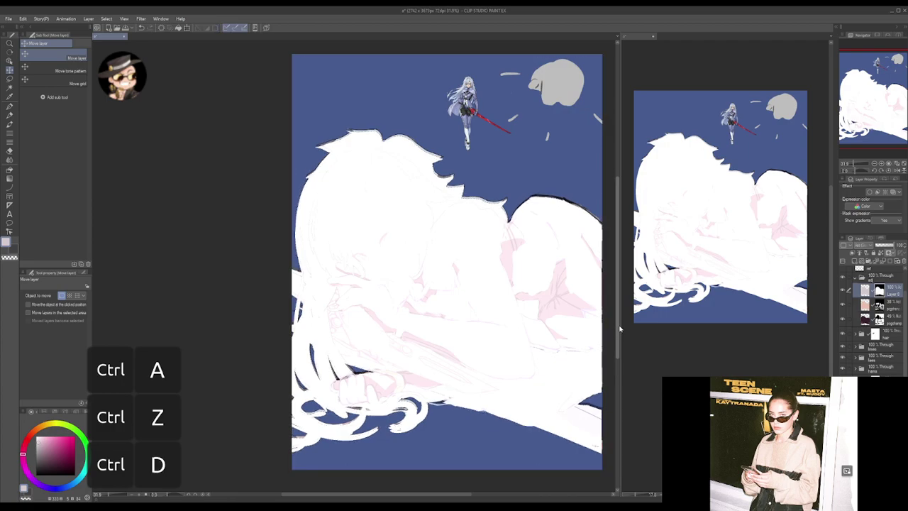
pyautogui.hotkey('ctrl', 'a')
pyautogui.hotkey('ctrl', 'd')
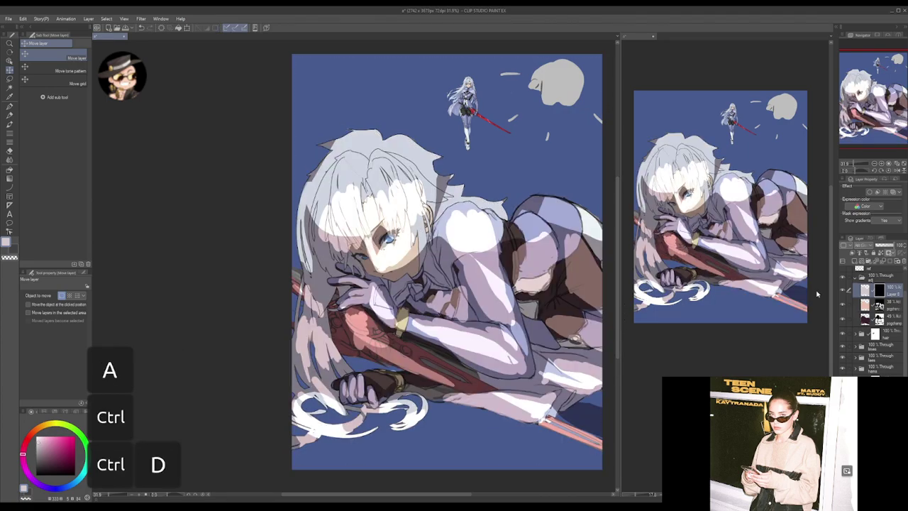
# - Load the character's silhouette as a selection on the glow layer's mask and nudge the selection slightly downward
pyautogui.keyDown('ctrl'); pyautogui.click(862, 316); pyautogui.keyUp('ctrl')
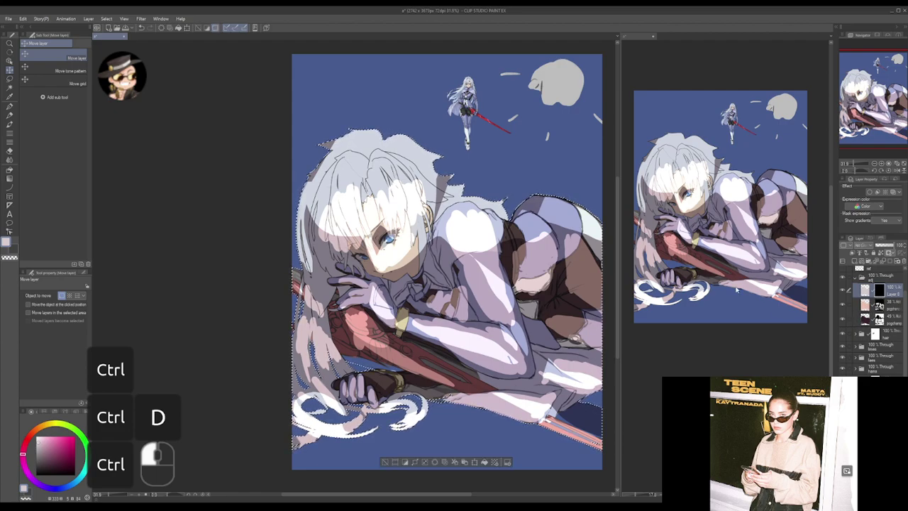
pyautogui.press('Down')
pyautogui.press('Down')
pyautogui.press('Down')
pyautogui.press('Left')
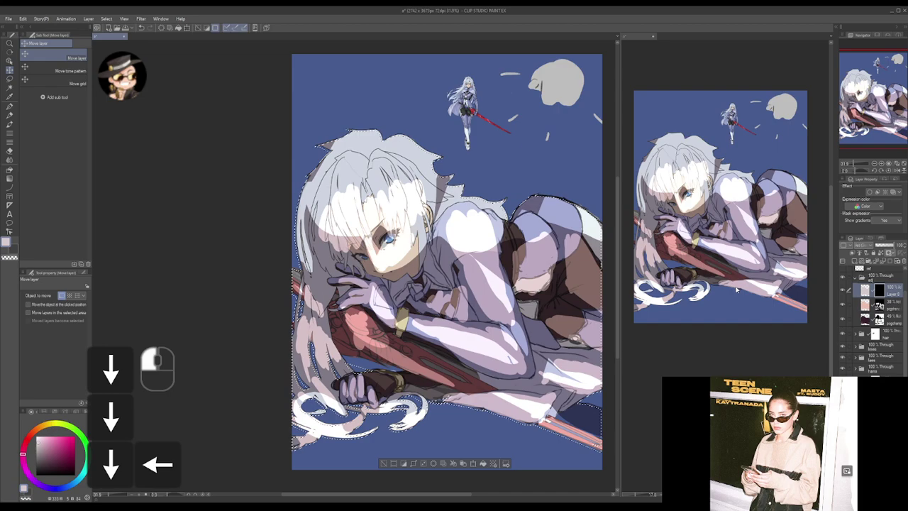
pyautogui.press('Right')
pyautogui.press('Left')
pyautogui.press('Right')
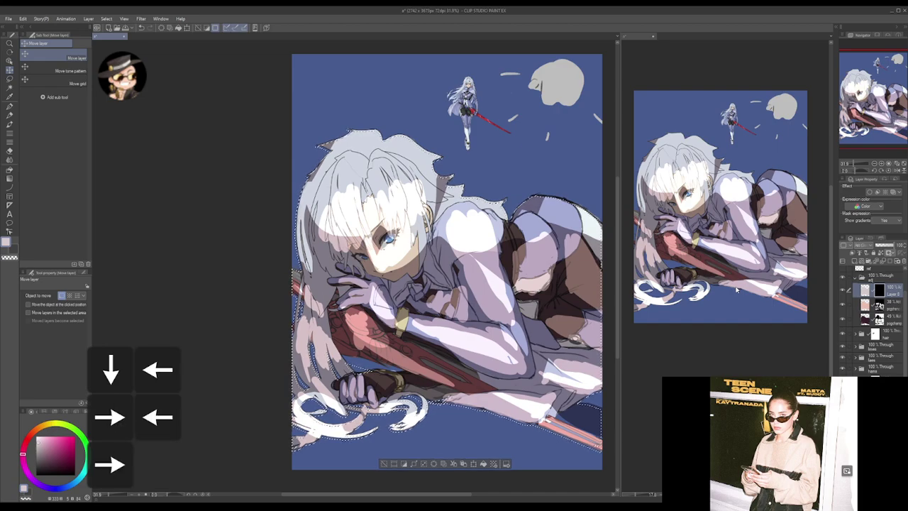
pyautogui.press('Down')
pyautogui.press('Left')
pyautogui.press('Left')
pyautogui.press('Down')
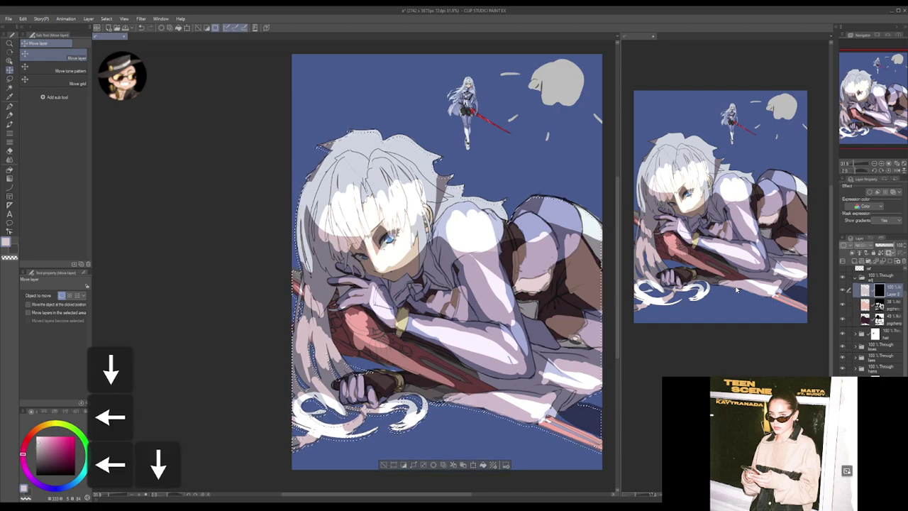
pyautogui.press('Right')
pyautogui.press('Down')
pyautogui.press('Right')
pyautogui.press('Right')
pyautogui.press('Down')
pyautogui.press('Down')
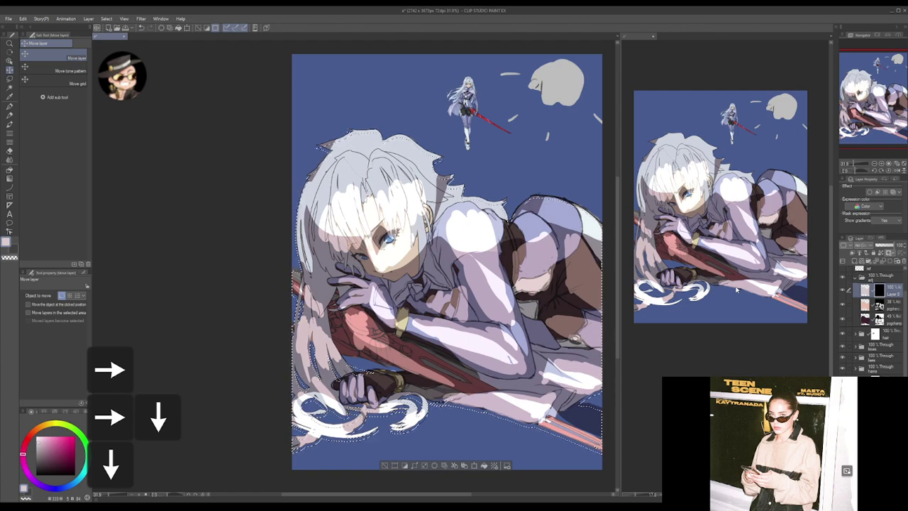
pyautogui.press('Down')
pyautogui.press('Up')
pyautogui.press('Down')
pyautogui.press('Up')
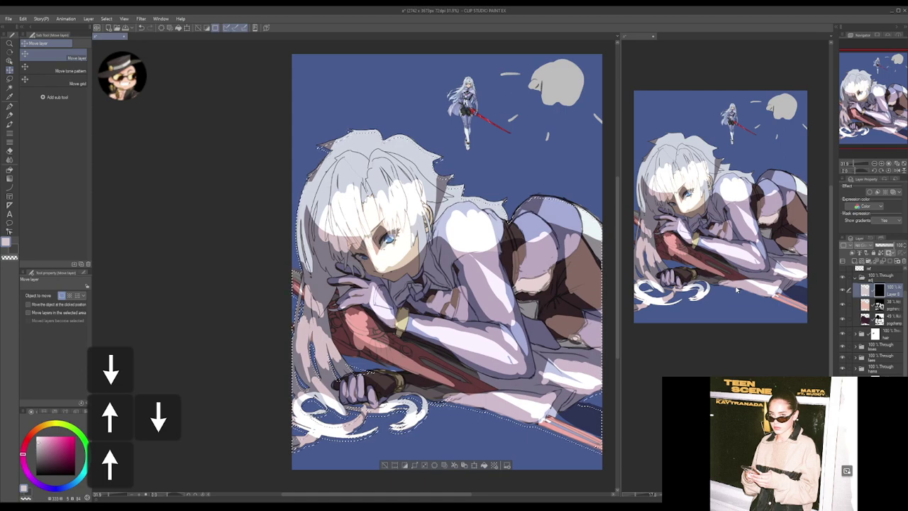
# - Fill the shifted silhouette selection on the glow layer's mask with a foreground-to-background gradient, leaving nothing selected
pyautogui.press('g')
pyautogui.moveTo(397, 234); pyautogui.dragTo(368, 410)
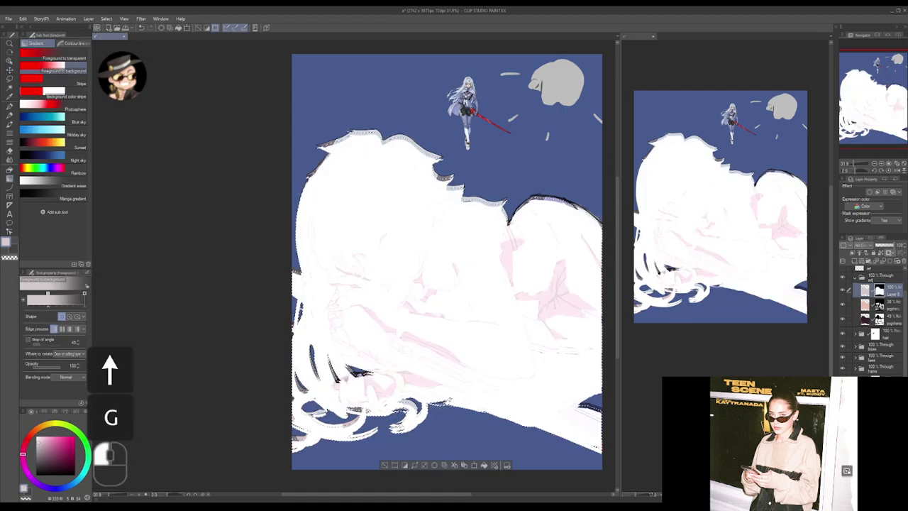
pyautogui.hotkey('ctrl', 'd')
pyautogui.moveTo(596, 368); pyautogui.dragTo(556, 292)
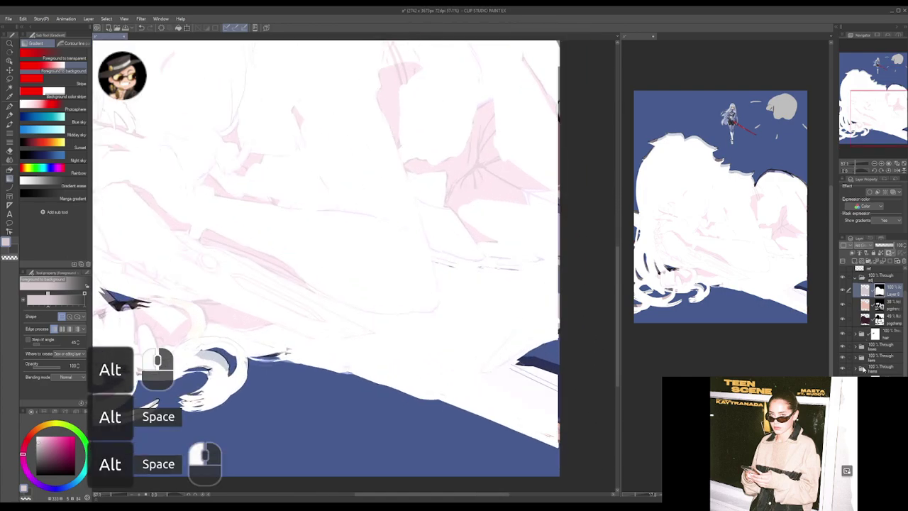
# - Load the glow layer's silhouette as a selection, examine its lower edge around the blade tips, and deselect
pyautogui.click(865, 294)
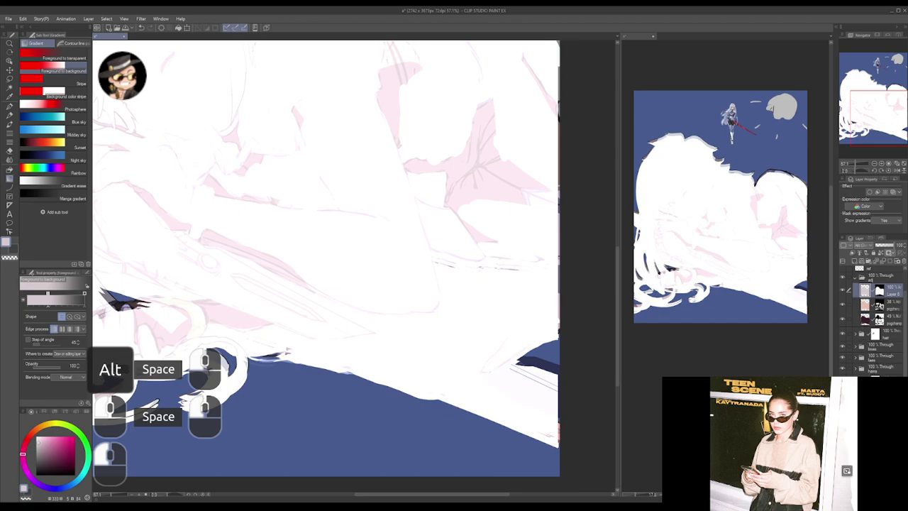
pyautogui.keyDown('ctrl'); pyautogui.click(326, 323); pyautogui.keyUp('ctrl')
pyautogui.click(865, 295)
pyautogui.keyDown('ctrl'); pyautogui.click(866, 295); pyautogui.keyUp('ctrl')
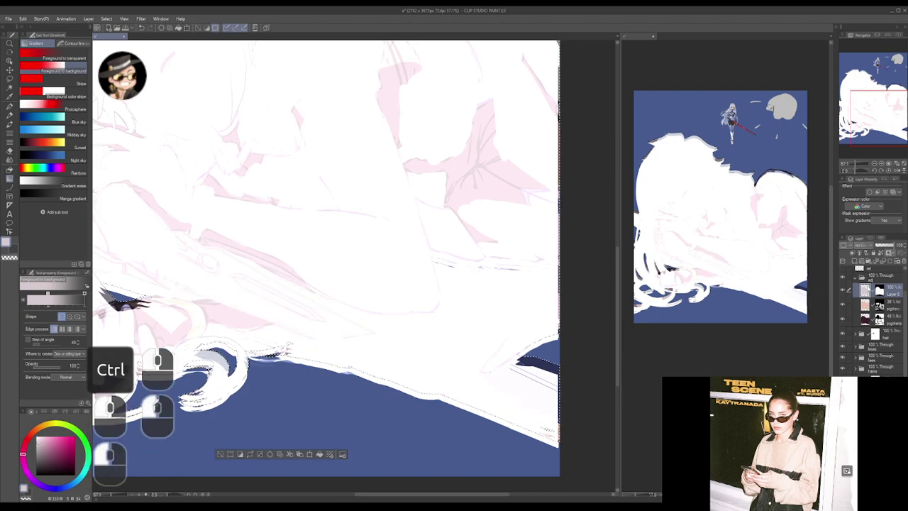
pyautogui.click(878, 278)
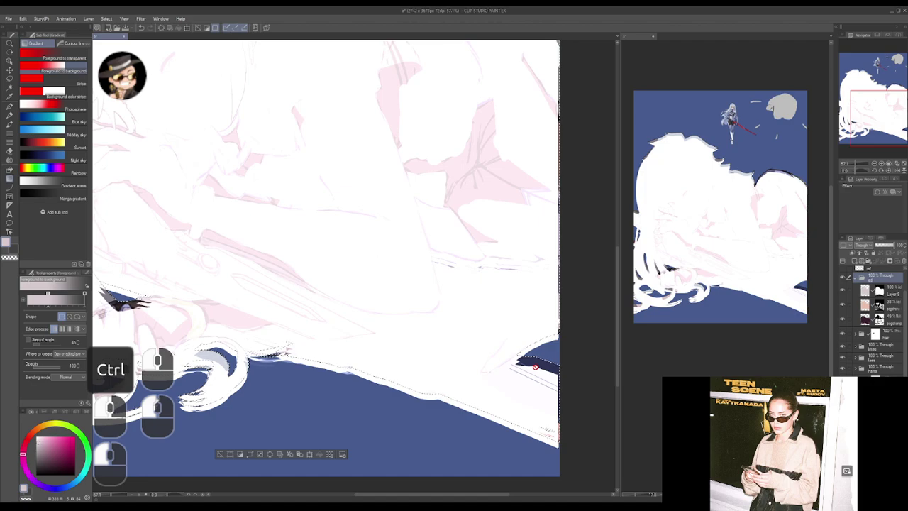
pyautogui.moveTo(575, 355); pyautogui.dragTo(576, 365)
pyautogui.moveTo(589, 351)
pyautogui.mouseDown()
pyautogui.moveTo(575, 345)
pyautogui.moveTo(580, 336)
pyautogui.mouseUp()
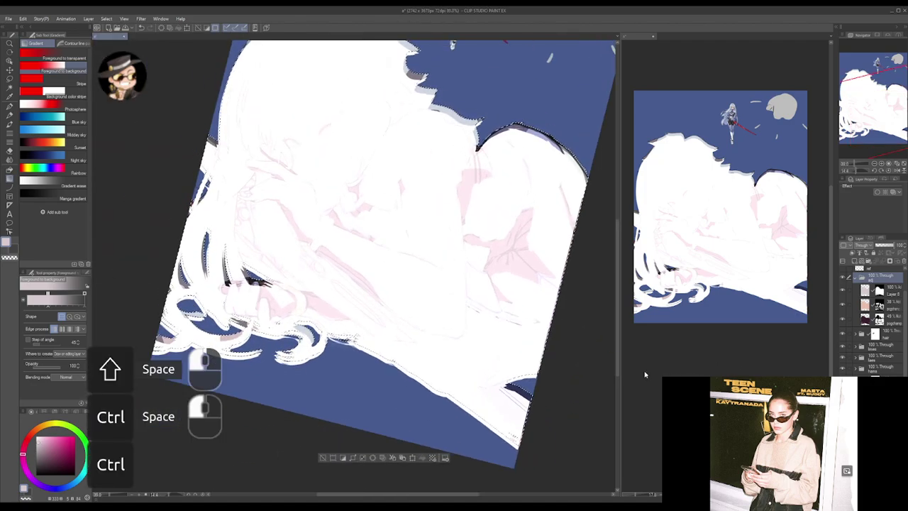
pyautogui.hotkey('ctrl', 'd')
# - Load the sword folder's contents as a selection and invert it to select everything outside the sword
pyautogui.keyDown('ctrl'); pyautogui.click(861, 372); pyautogui.keyUp('ctrl')
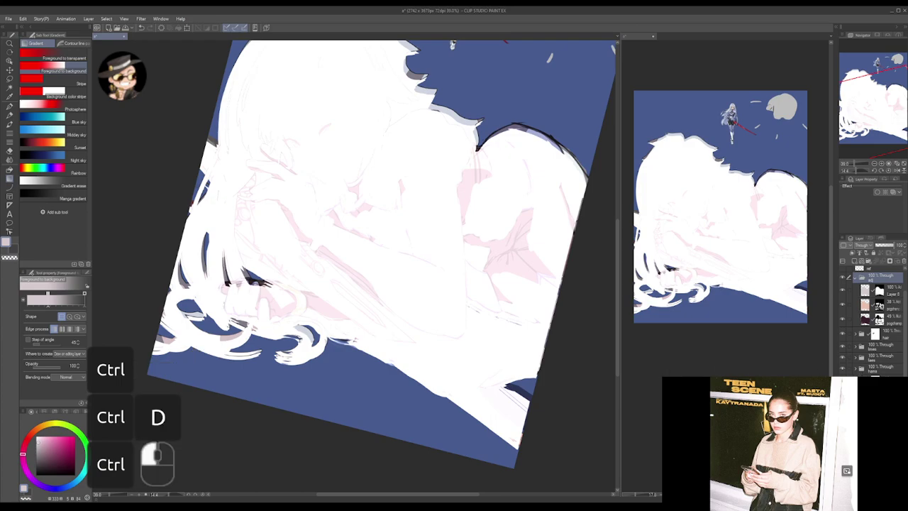
pyautogui.moveTo(493, 370); pyautogui.dragTo(489, 361)
pyautogui.keyDown('ctrl'); pyautogui.click(489, 361); pyautogui.keyUp('ctrl')
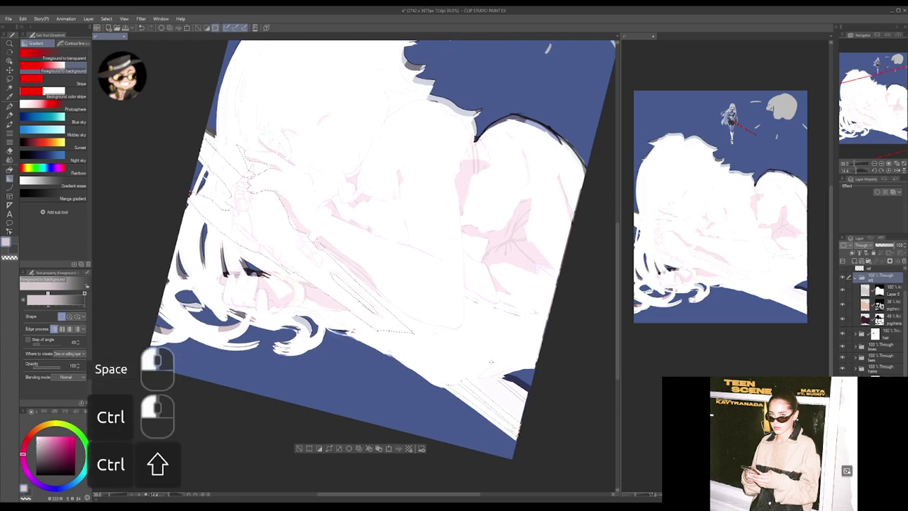
pyautogui.hotkey('ctrl', 'shift', 'i')
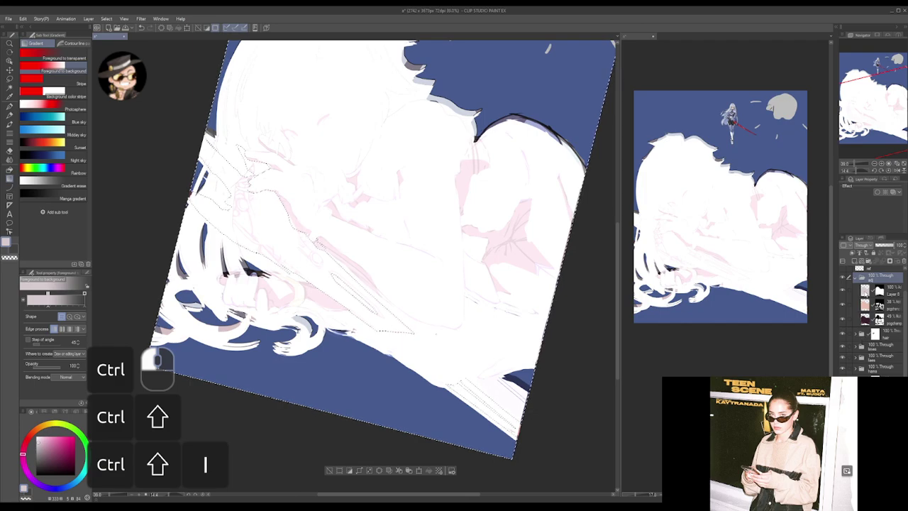
# - Try clearing the area outside the sword from all three lighting layers at once, and undo it
pyautogui.click(865, 293)
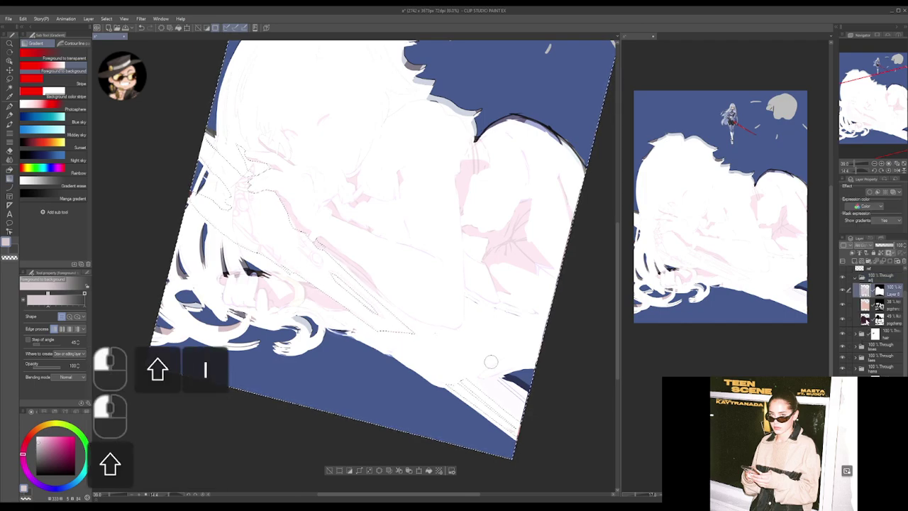
pyautogui.keyDown('shift'); pyautogui.click(864, 322); pyautogui.keyUp('shift')
pyautogui.click(379, 470)
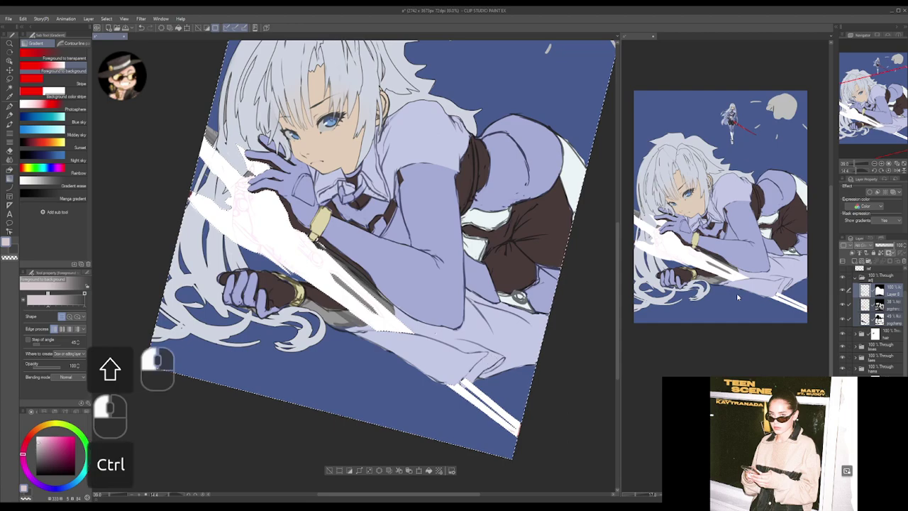
pyautogui.hotkey('ctrl', 'z')
pyautogui.click(861, 292)
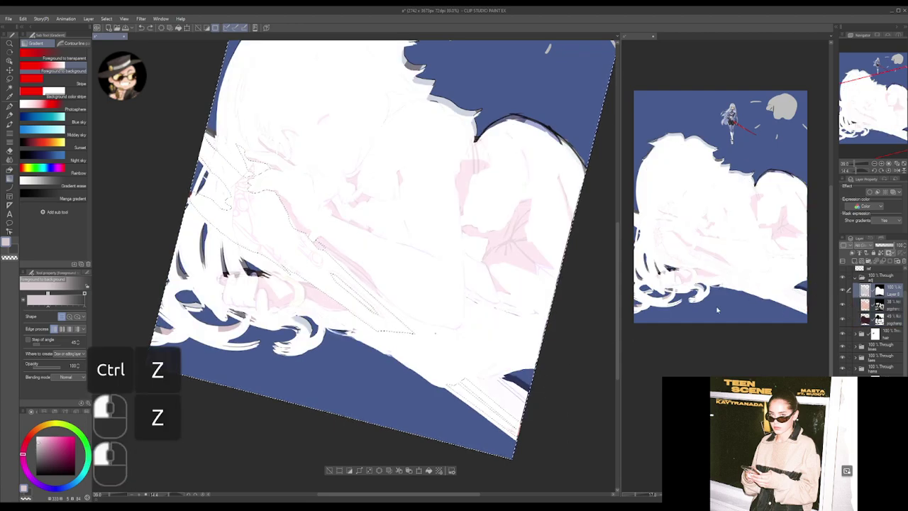
# - Erase the glow layer along the gaps in the sword's blade with the G-pen at size 70 in transparent colour
pyautogui.press('p')
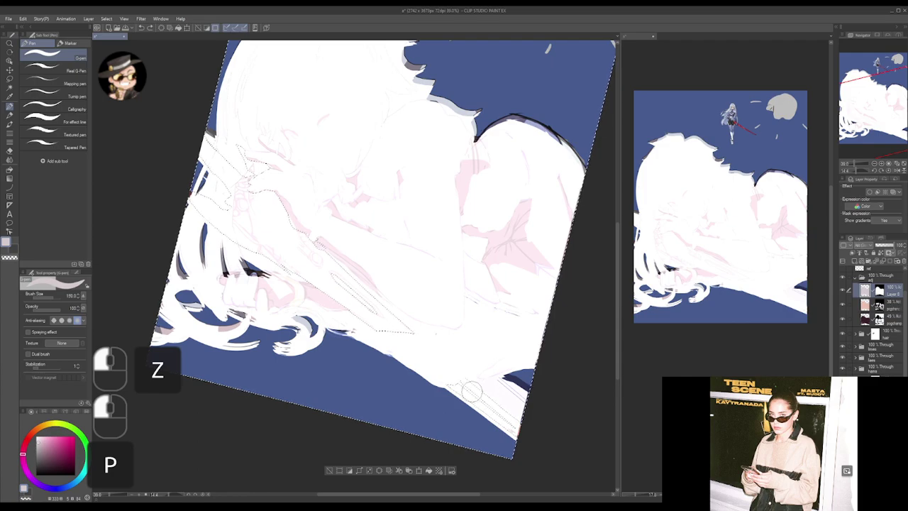
pyautogui.press('[')
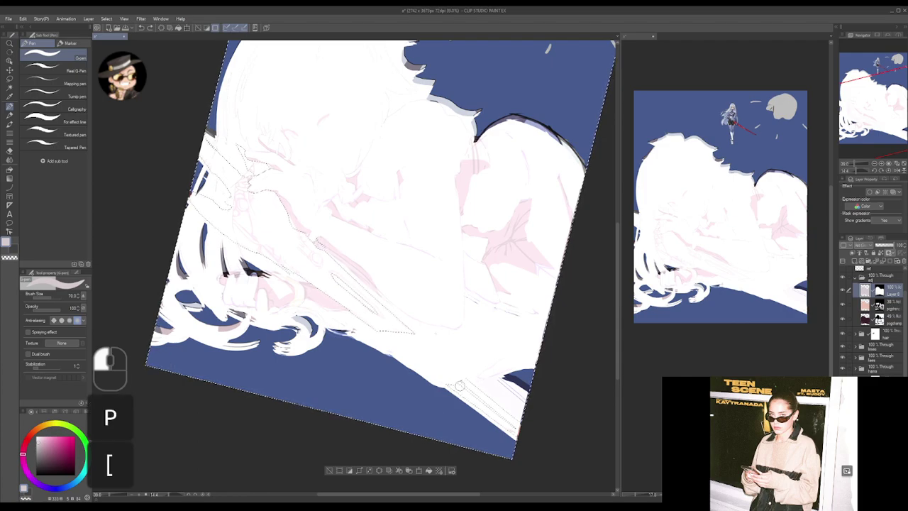
pyautogui.press('c')
pyautogui.click(465, 386)
pyautogui.press('shift')
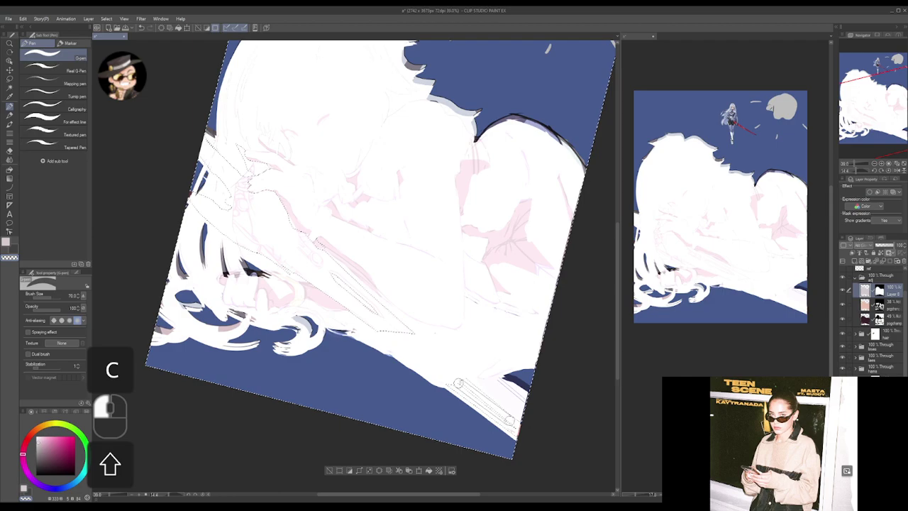
pyautogui.keyDown('shift'); pyautogui.click(516, 429); pyautogui.keyUp('shift')
pyautogui.moveTo(355, 286)
pyautogui.mouseDown()
pyautogui.moveTo(385, 294)
pyautogui.moveTo(408, 321)
pyautogui.mouseUp()
pyautogui.click(363, 283)
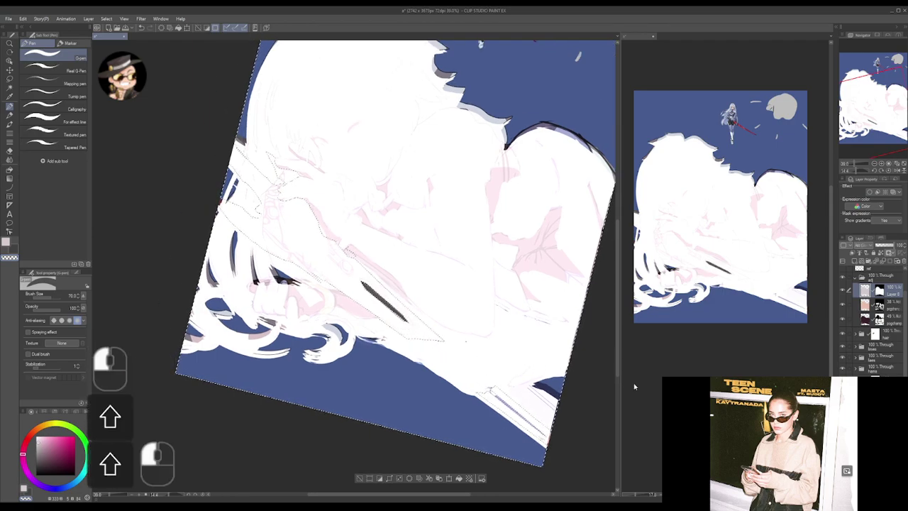
# - Erase a straight strip from the 38 % light layer along the gap near the blade's tip
pyautogui.click(859, 305)
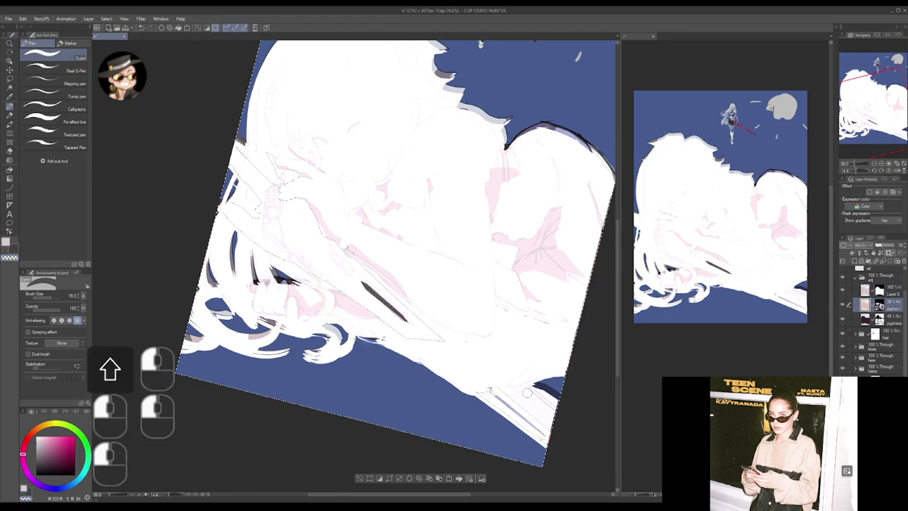
pyautogui.click(490, 392)
pyautogui.keyDown('shift'); pyautogui.click(546, 435); pyautogui.keyUp('shift')
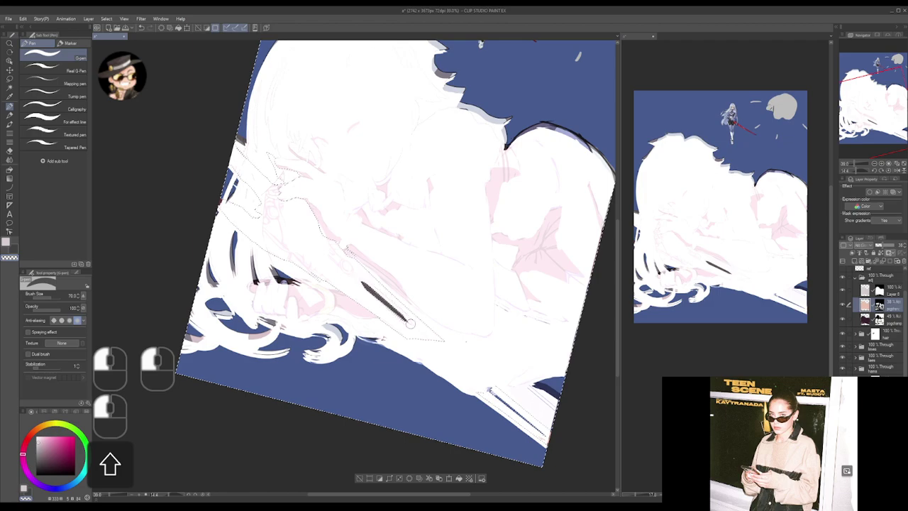
# - Erase straight strips from the Multiply shadow layer along both gaps in the sword's blade
pyautogui.click(845, 320)
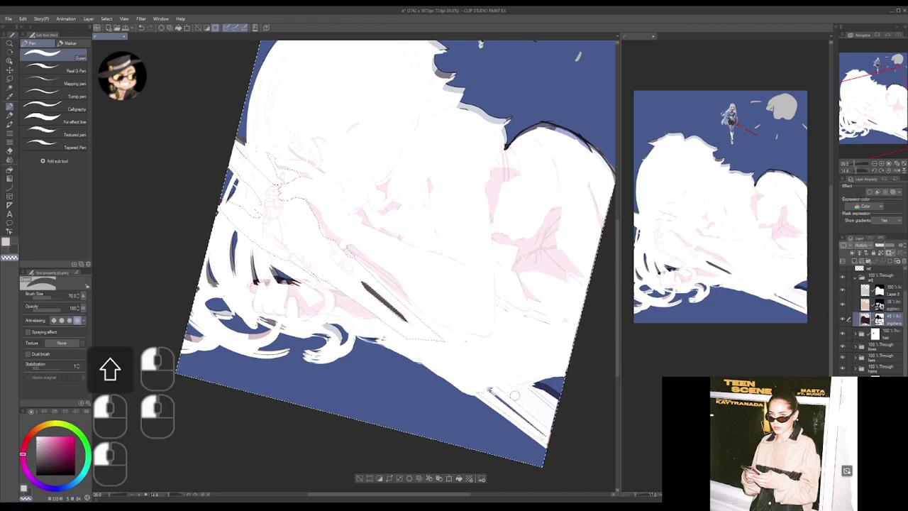
pyautogui.click(488, 390)
pyautogui.keyDown('shift'); pyautogui.click(547, 437); pyautogui.keyUp('shift')
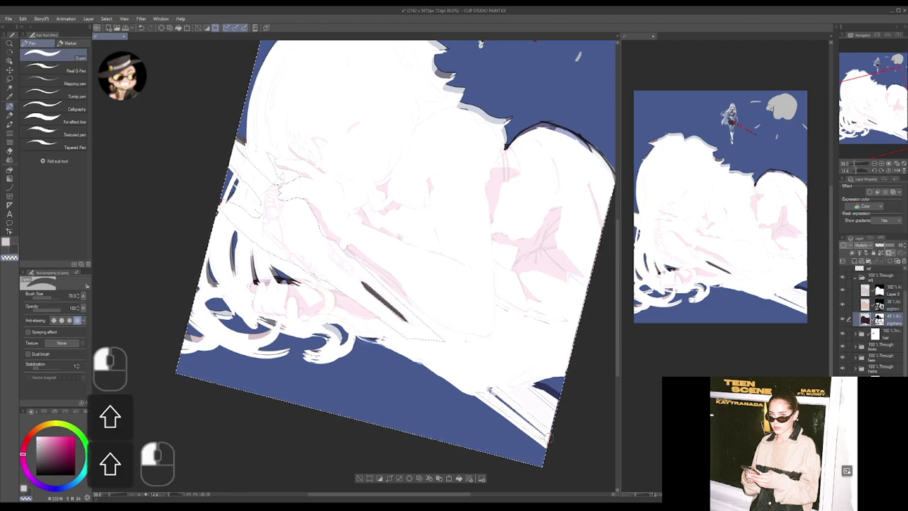
pyautogui.click(359, 282)
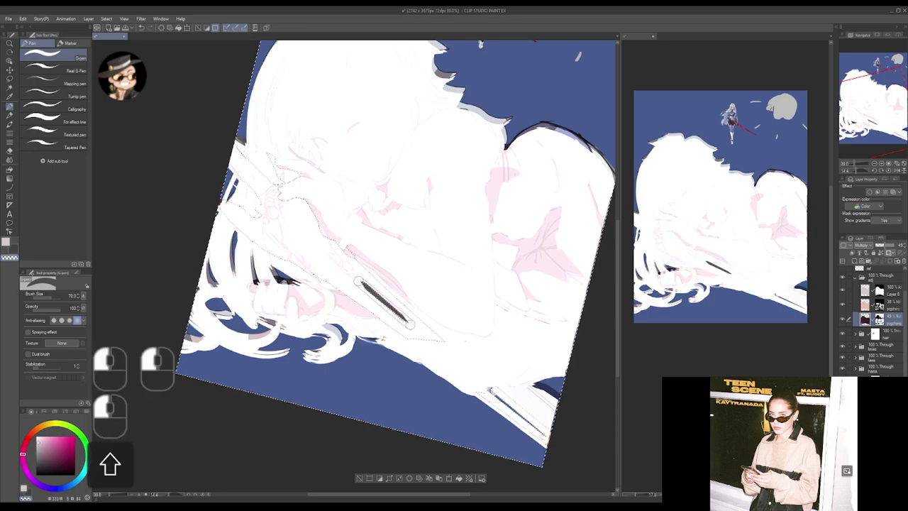
pyautogui.keyDown('shift'); pyautogui.click(410, 325); pyautogui.keyUp('shift')
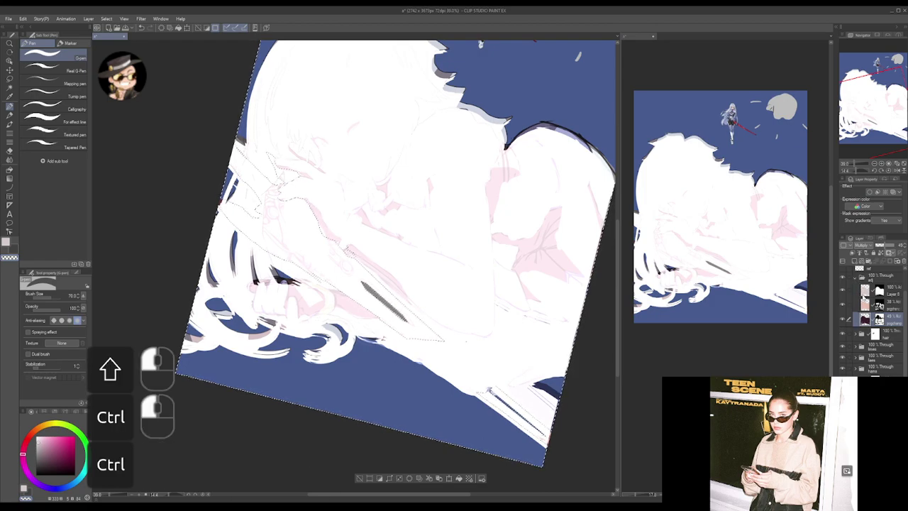
# - Load the glow layer's silhouette as a selection, try inverting its mask within it, and undo and deselect
pyautogui.hotkey('ctrl', 'd')
pyautogui.keyDown('ctrl'); pyautogui.click(866, 292); pyautogui.keyUp('ctrl')
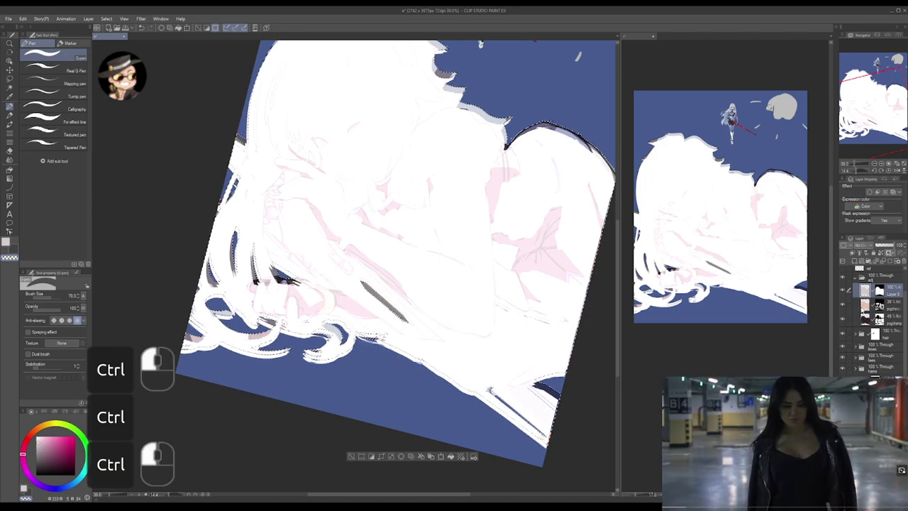
pyautogui.moveTo(520, 339); pyautogui.dragTo(523, 353)
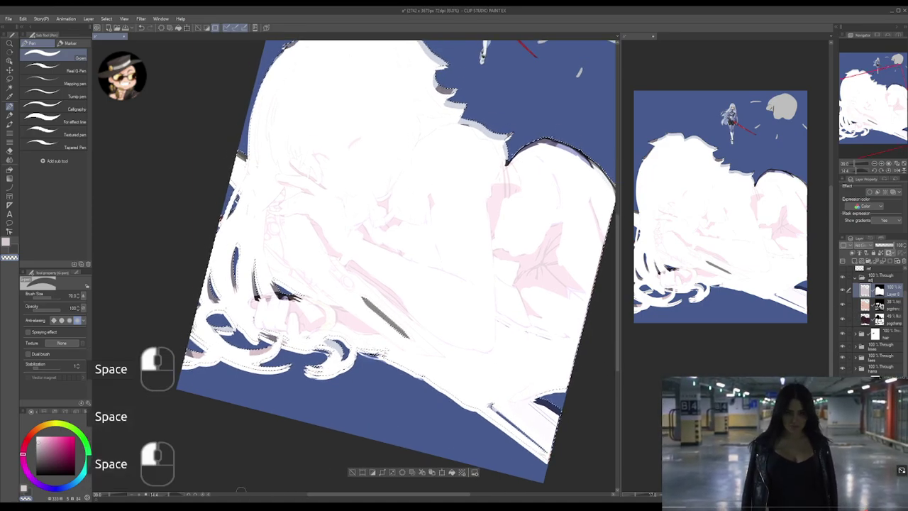
pyautogui.click(203, 496)
pyautogui.moveTo(543, 219); pyautogui.dragTo(563, 260)
pyautogui.moveTo(563, 260); pyautogui.dragTo(550, 259)
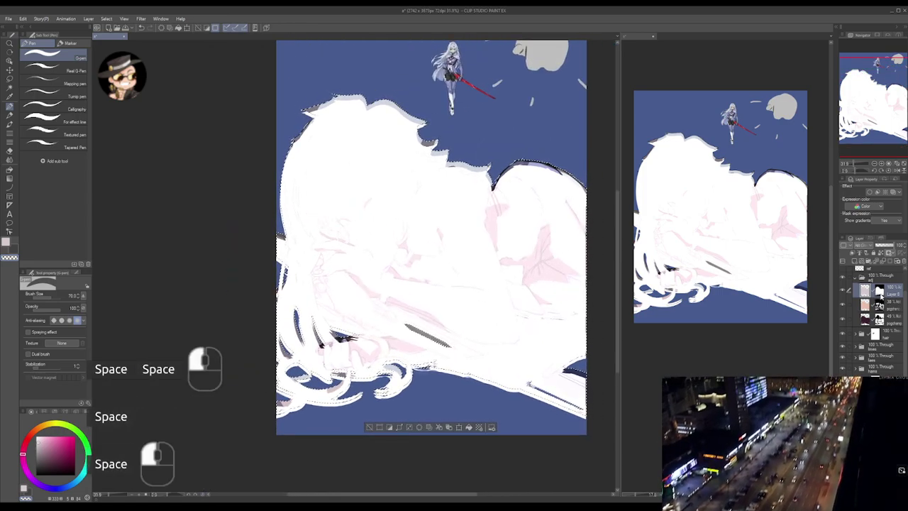
pyautogui.click(880, 290)
pyautogui.hotkey('ctrl', 'i')
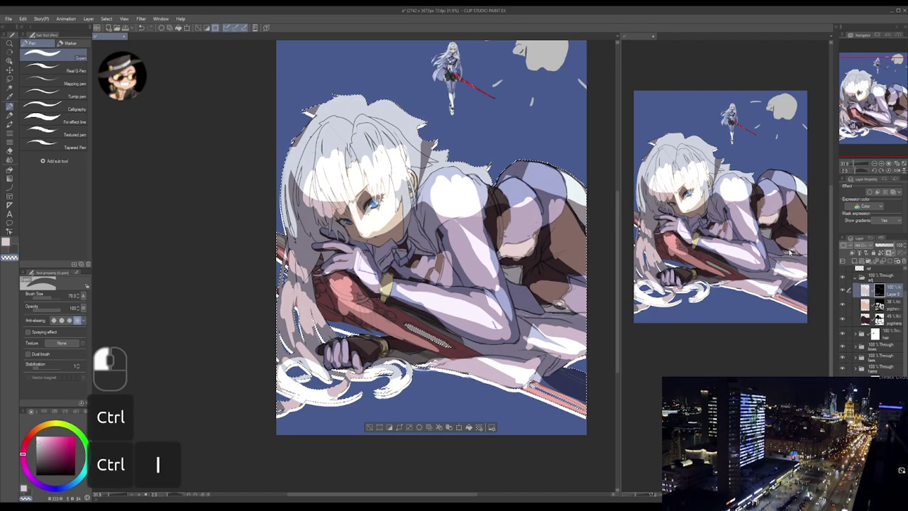
pyautogui.hotkey('ctrl', 'z')
pyautogui.hotkey('ctrl', 'd')
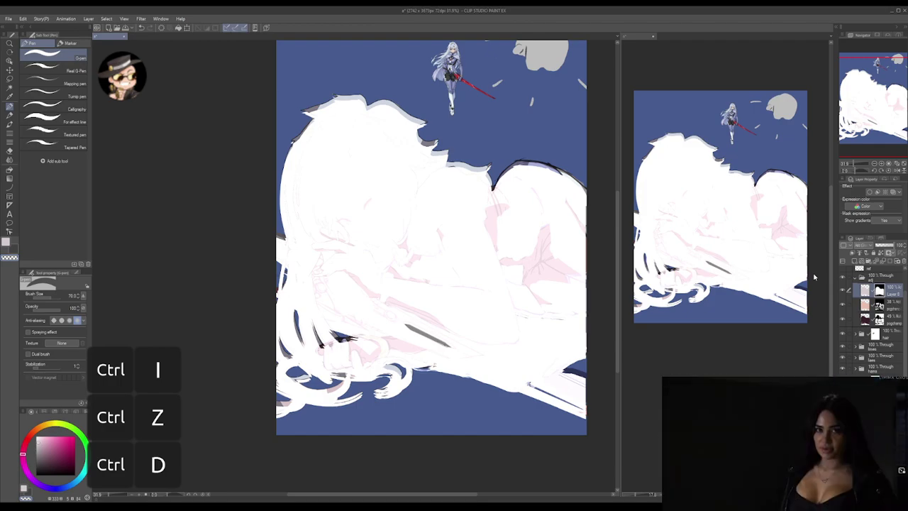
# - Hide the 38 % light and Multiply layers and repeatedly invert the glow layer's whole mask to compare both versions
pyautogui.hotkey('ctrl', 'i')
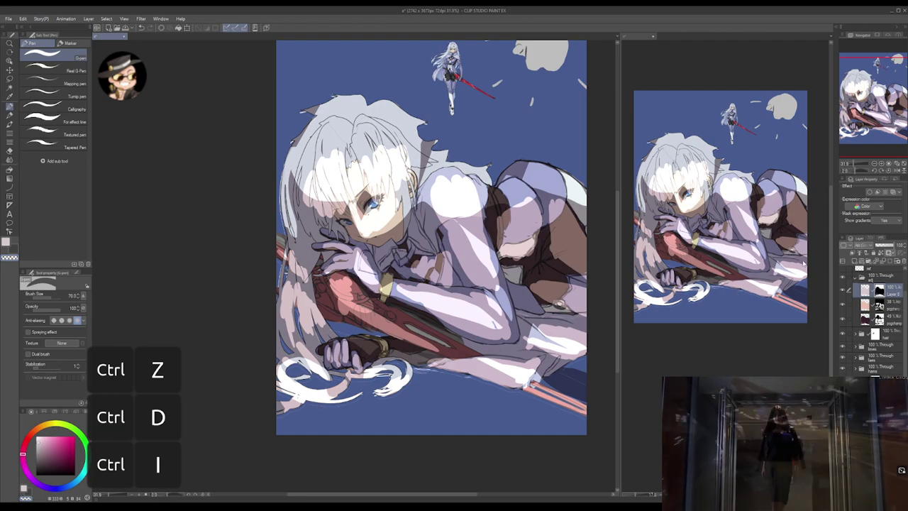
pyautogui.click(843, 309)
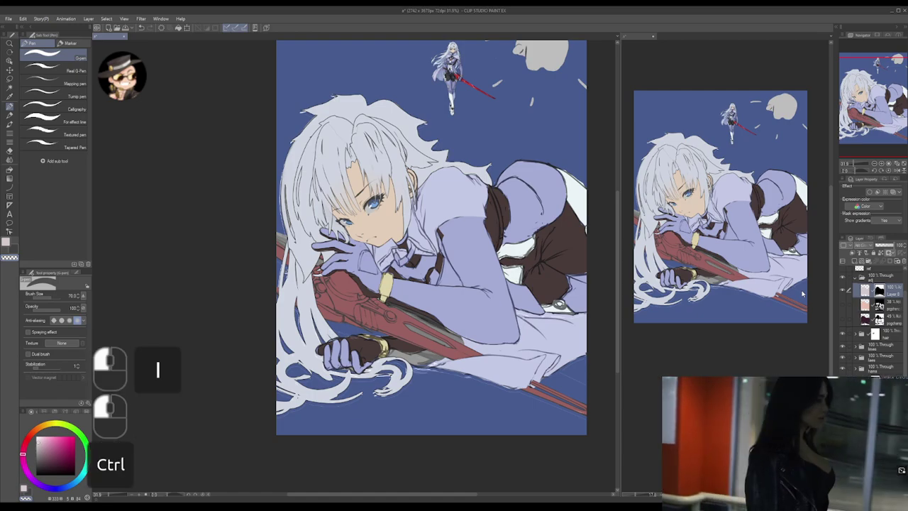
pyautogui.hotkey('ctrl', 'i')
pyautogui.hotkey('ctrl', 'i')
pyautogui.hotkey('ctrl', 'i')
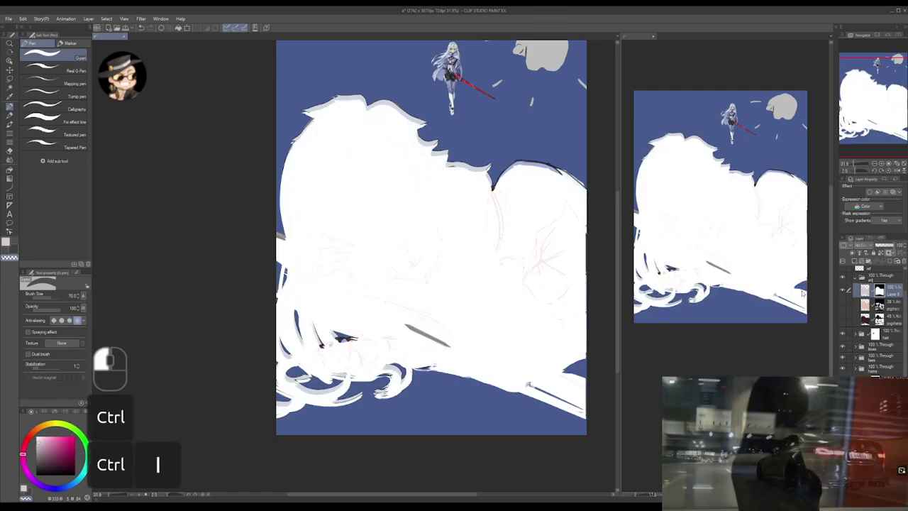
pyautogui.hotkey('ctrl', 'i')
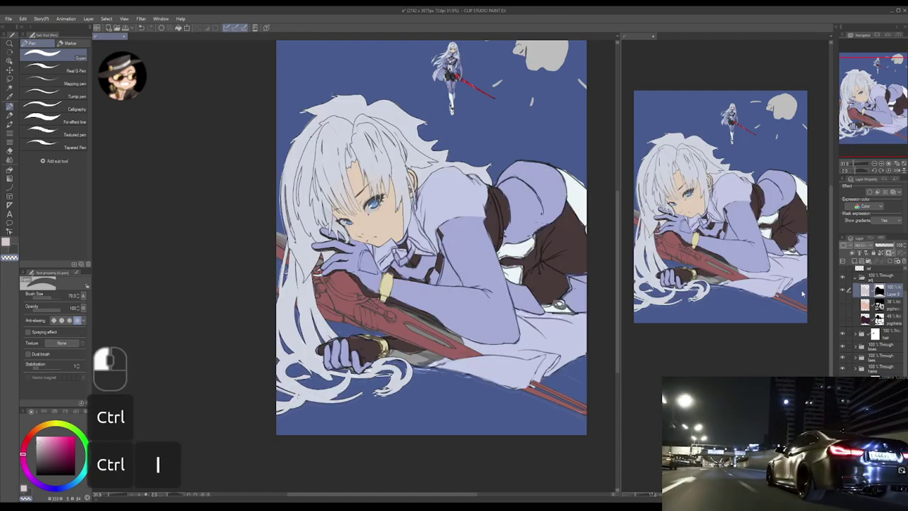
# - Clear the glow layer's mask across the full canvas, deselect, and undo a reloaded silhouette selection
pyautogui.hotkey('ctrl', 'a')
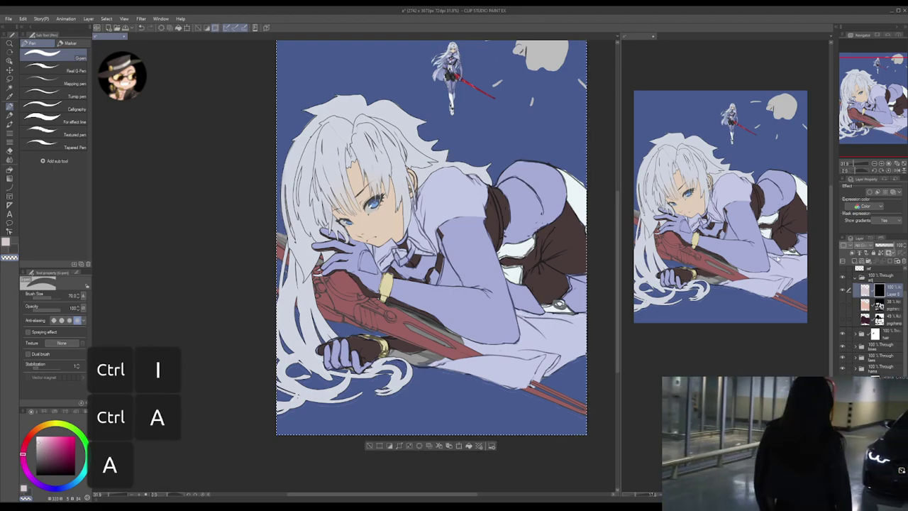
pyautogui.hotkey('ctrl', 'd')
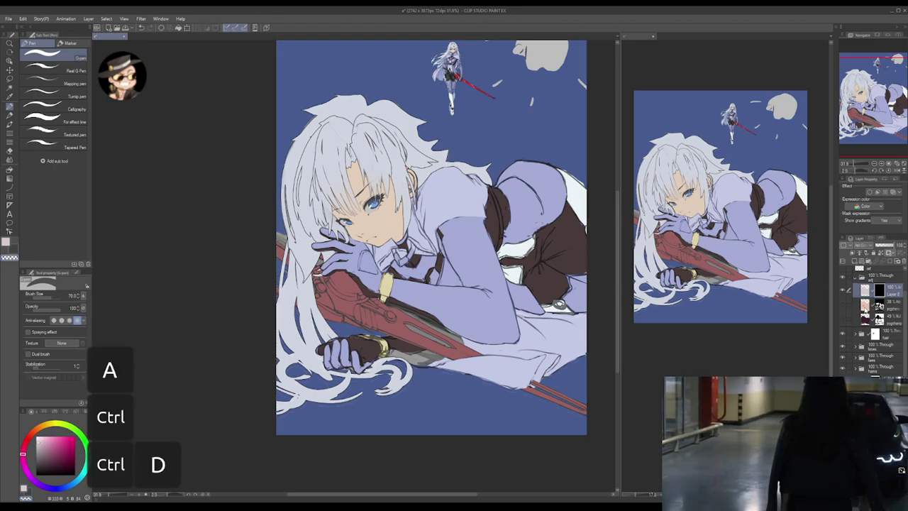
pyautogui.keyDown('ctrl'); pyautogui.click(865, 291); pyautogui.keyUp('ctrl')
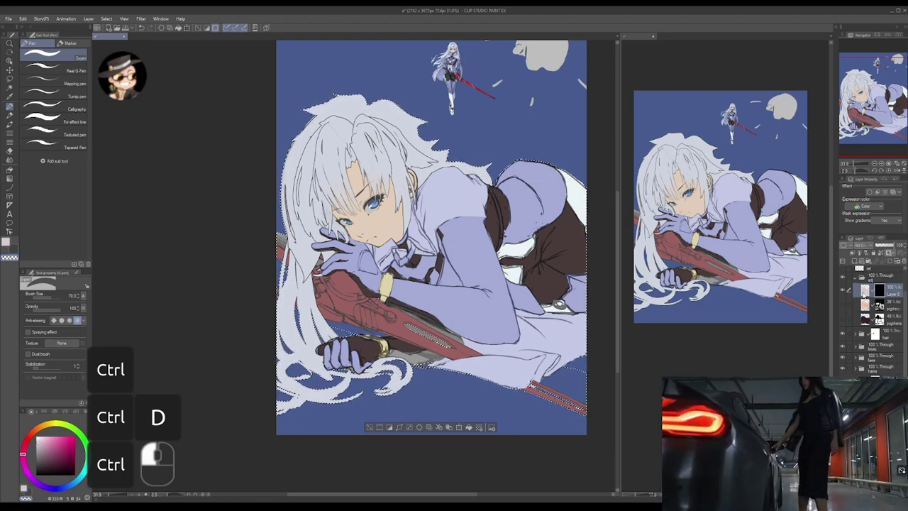
pyautogui.hotkey('ctrl', 'z')
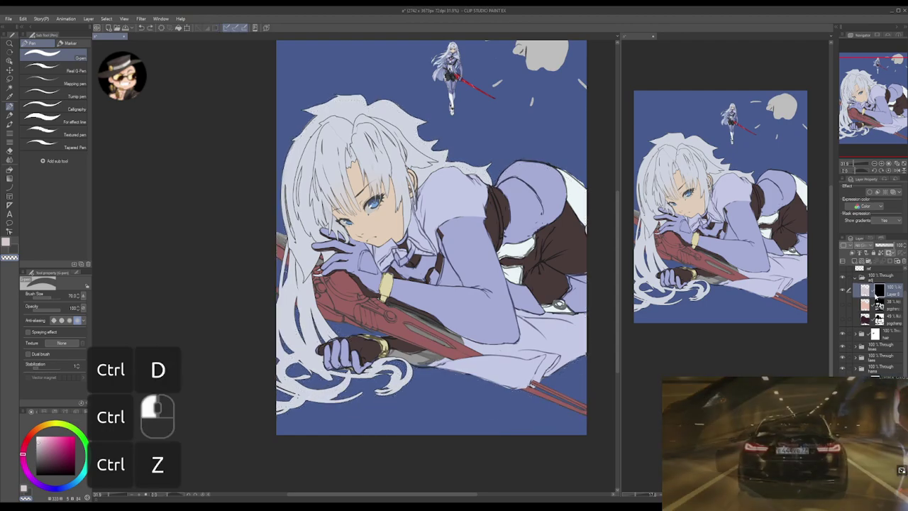
# - Fill the glow layer's mask inside the restored silhouette selection with the Gradient tool, deselect, and try inverting the mask
pyautogui.hotkey('ctrl', 'shift', 'z')
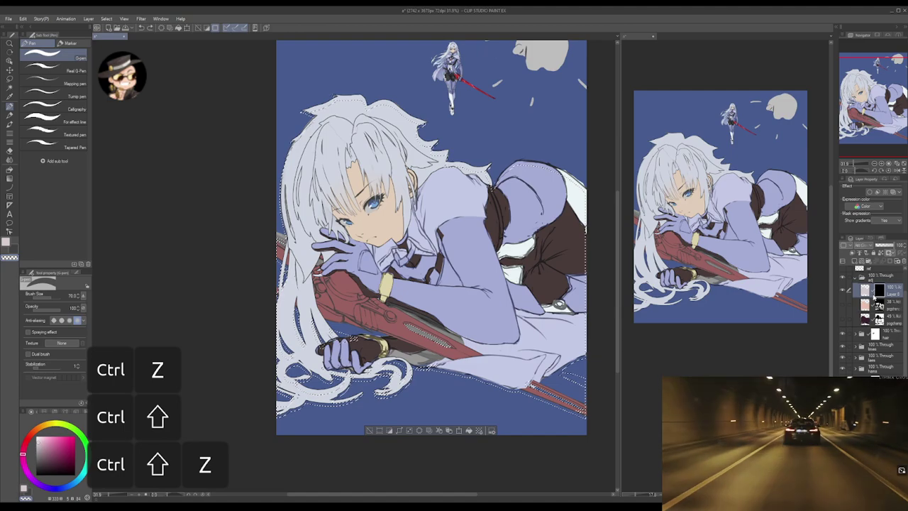
pyautogui.press('g')
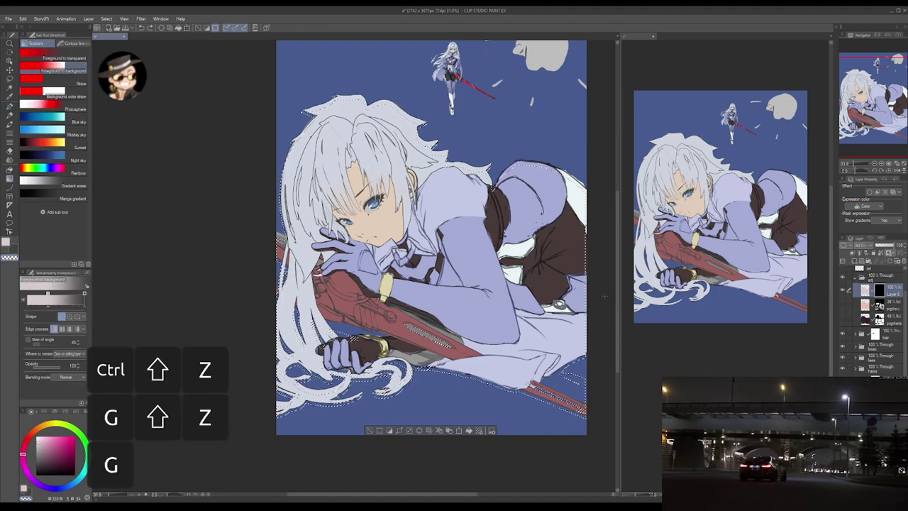
pyautogui.moveTo(603, 298); pyautogui.dragTo(595, 329)
pyautogui.hotkey('ctrl', 'd')
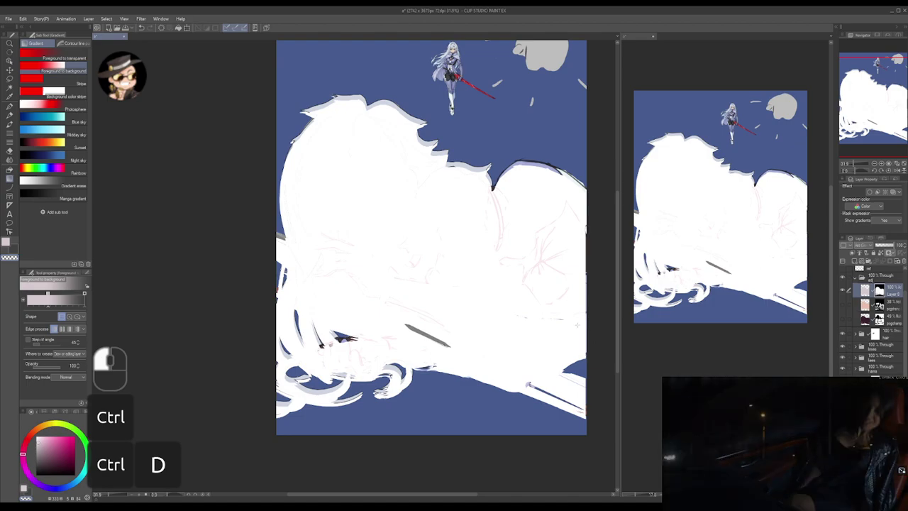
pyautogui.hotkey('ctrl', 'i')
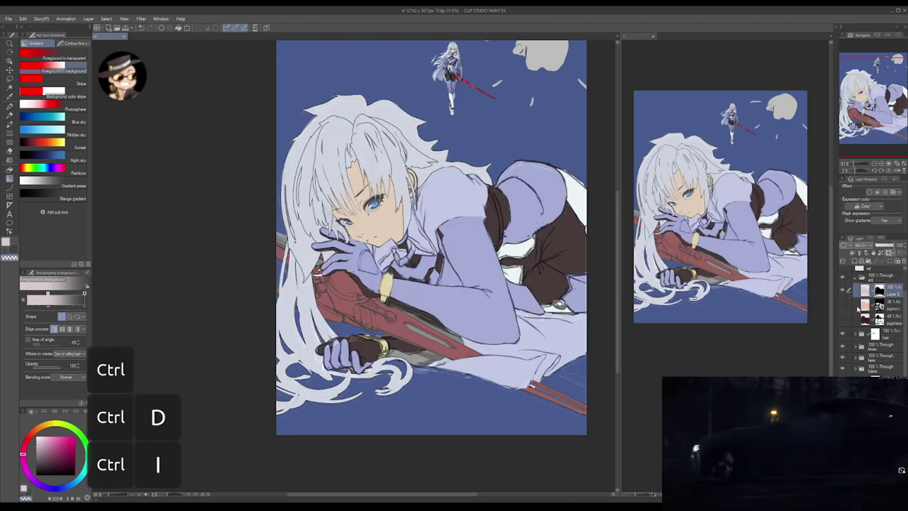
pyautogui.hotkey('ctrl', 'z')
# - Switch the glow layer temporarily to Normal blending, sample its pale fill colour, and restore its glow blending mode
pyautogui.hotkey('alt', 'z')
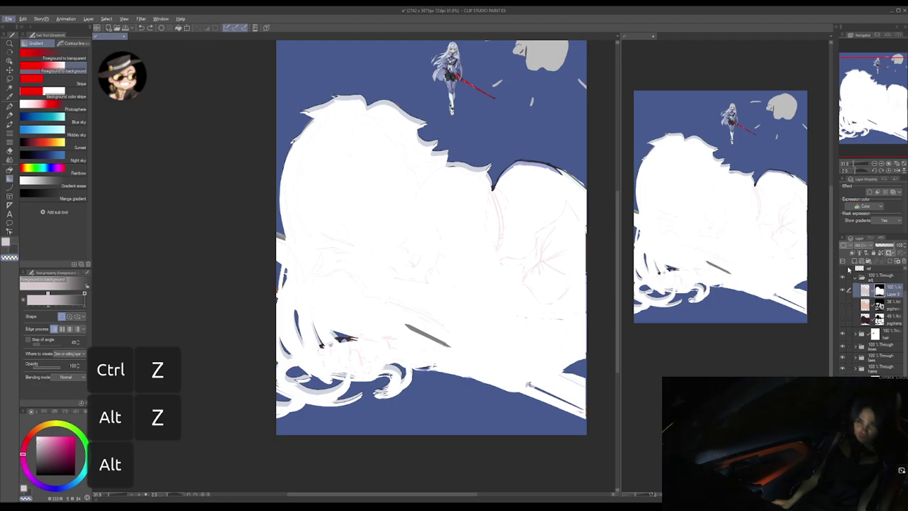
pyautogui.click(866, 247)
pyautogui.click(866, 253)
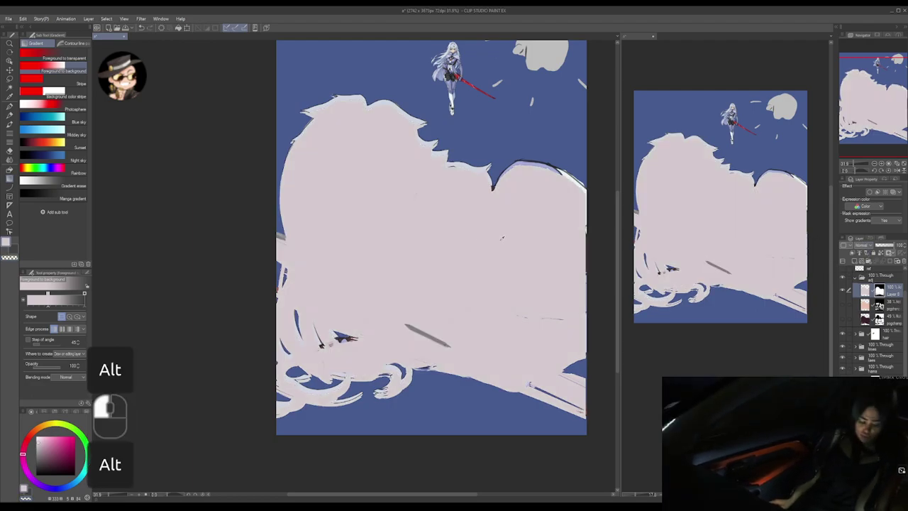
pyautogui.keyDown('alt'); pyautogui.click(583, 253); pyautogui.keyUp('alt')
pyautogui.doubleClick(859, 271)
pyautogui.click(864, 245)
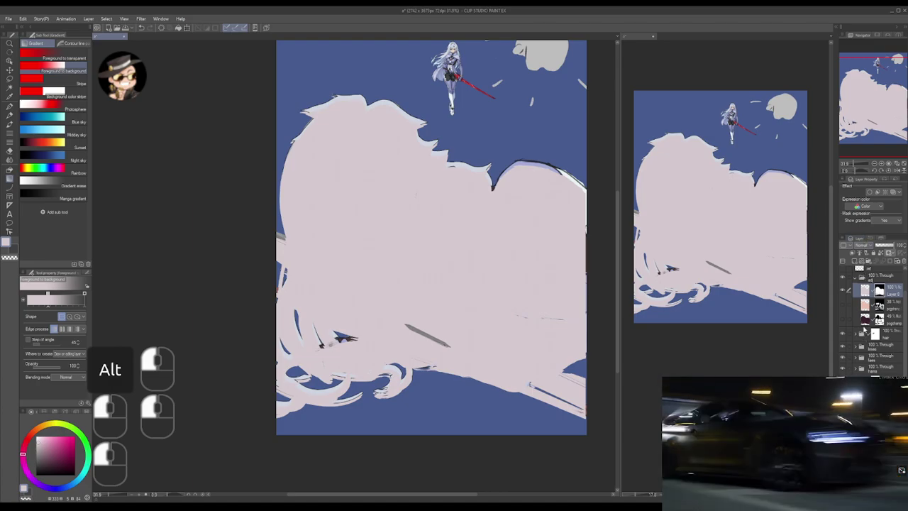
pyautogui.click(866, 318)
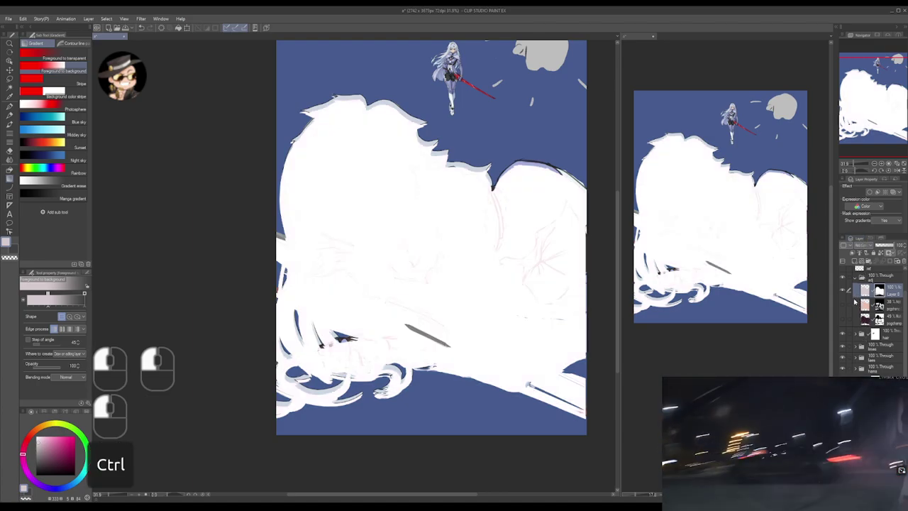
# - Clear the glow layer's contents across the full canvas while keeping its mask, and deselect
pyautogui.hotkey('ctrl', 'a')
pyautogui.press('Delete')
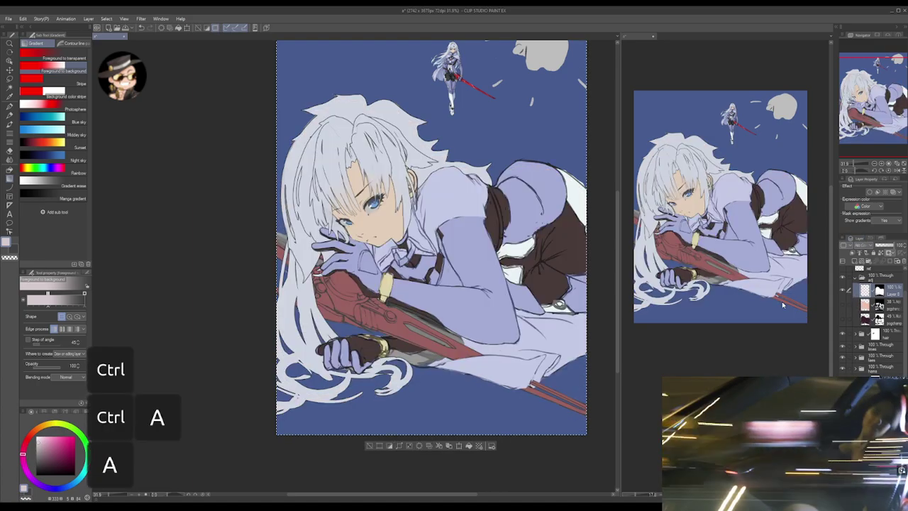
pyautogui.hotkey('ctrl', 'd')
# - Load the 38 % light layer's shape as a selection and make the glow layer active again
pyautogui.click(864, 310)
pyautogui.keyDown('ctrl'); pyautogui.click(865, 309); pyautogui.keyUp('ctrl')
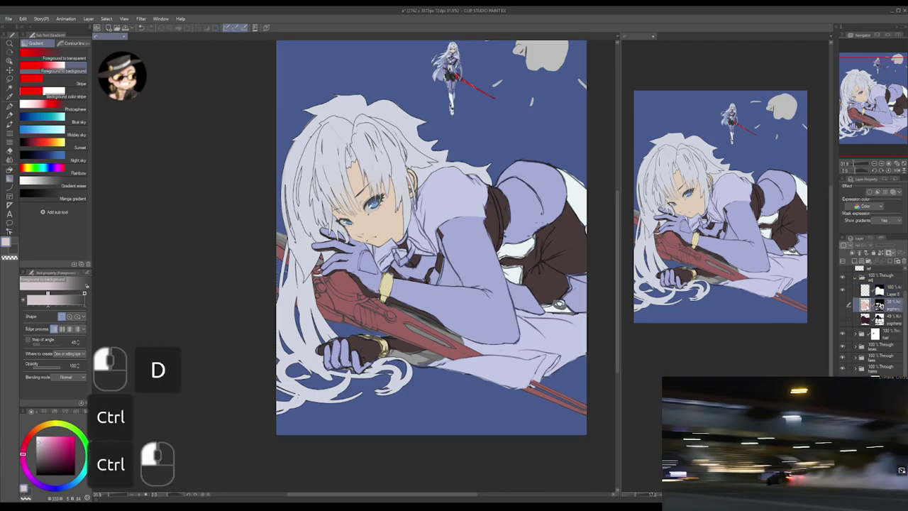
pyautogui.click(865, 292)
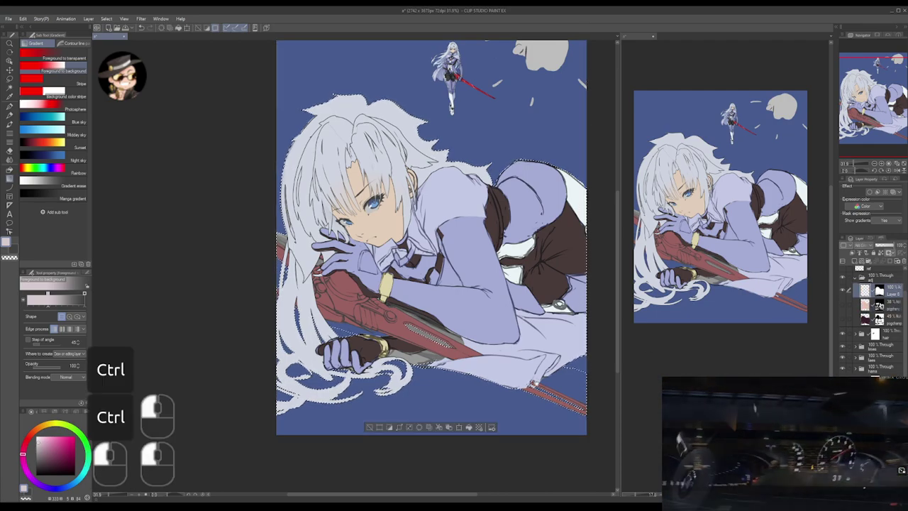
pyautogui.moveTo(511, 305); pyautogui.dragTo(474, 261)
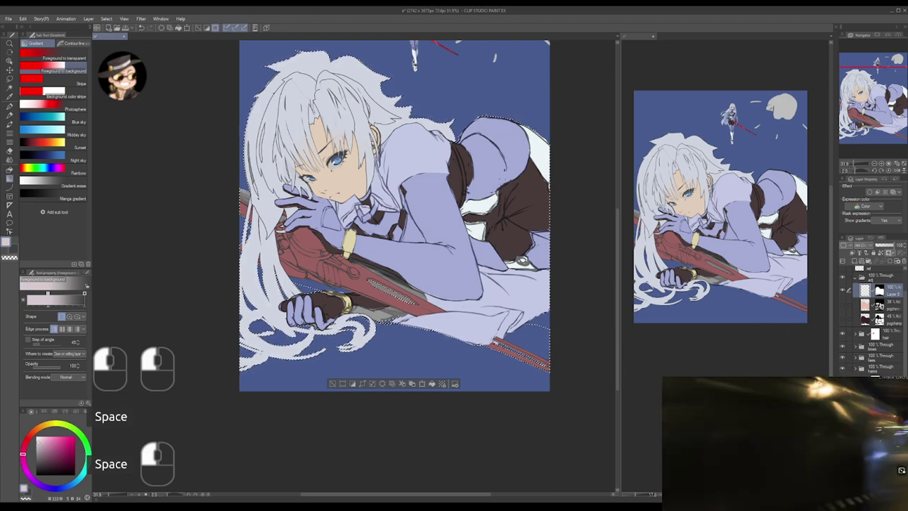
# - Build a combined selection of the reclining figure, hair and sword from the character layers and folders, with the glow layer active
pyautogui.press('ctrl')
pyautogui.keyDown('ctrl'); pyautogui.click(875, 383); pyautogui.keyUp('ctrl')
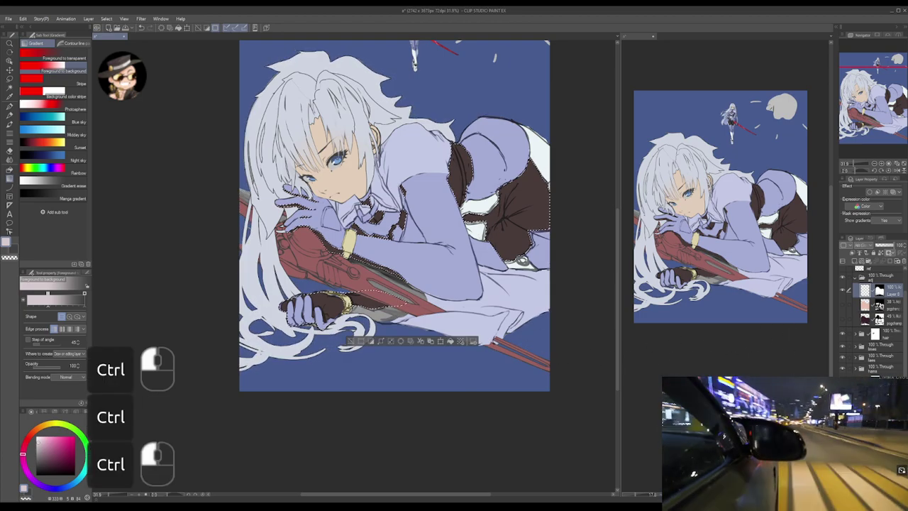
pyautogui.keyDown('ctrl'); pyautogui.keyDown('shift'); pyautogui.click(874, 397); pyautogui.keyUp('shift'); pyautogui.keyUp('ctrl')
pyautogui.keyDown('ctrl'); pyautogui.keyDown('shift'); pyautogui.click(863, 372); pyautogui.keyUp('shift'); pyautogui.keyUp('ctrl')
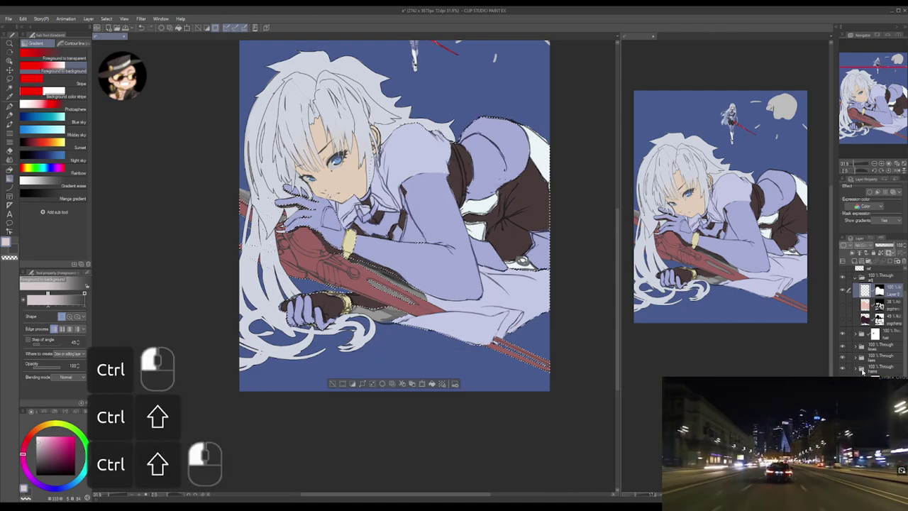
pyautogui.keyDown('ctrl'); pyautogui.keyDown('shift'); pyautogui.click(862, 358); pyautogui.keyUp('shift'); pyautogui.keyUp('ctrl')
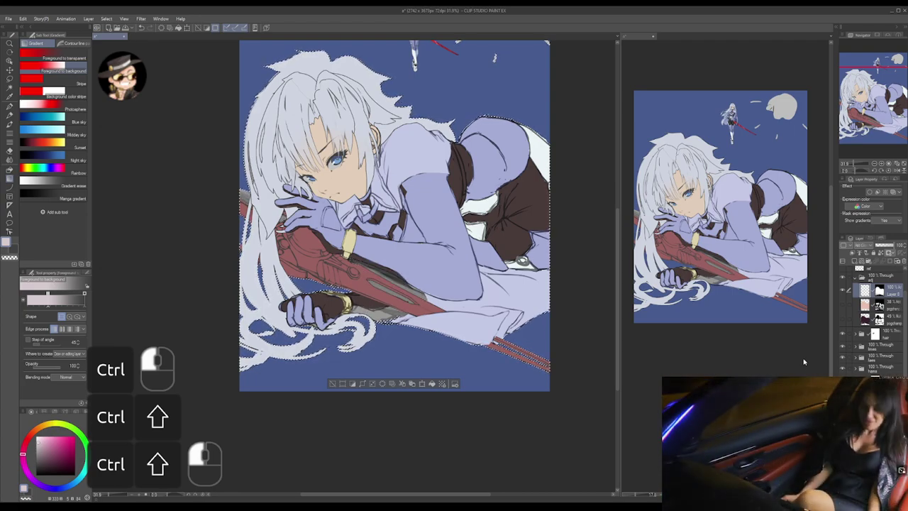
pyautogui.click(868, 305)
pyautogui.click(865, 290)
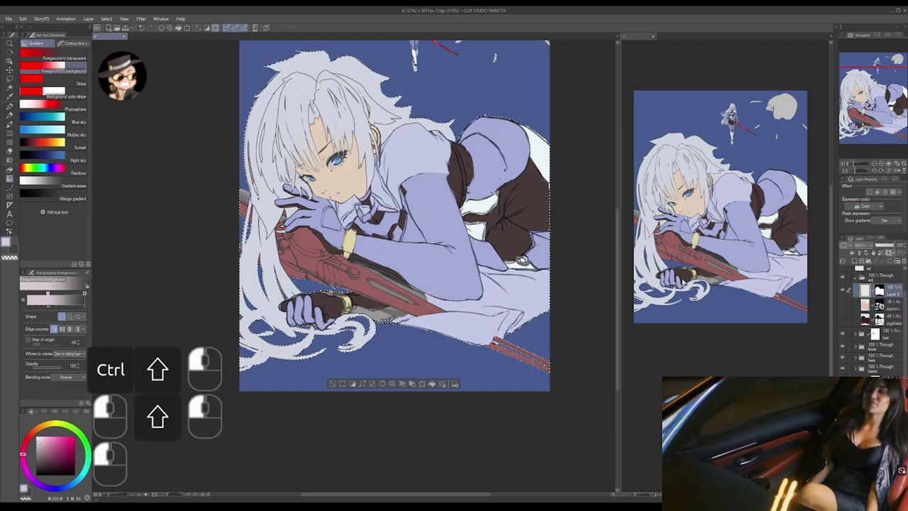
# - Fill the selected character silhouette on the glow layer with the foreground-to-background gradient and deselect
pyautogui.moveTo(397, 212); pyautogui.dragTo(375, 252)
pyautogui.press('g')
pyautogui.moveTo(571, 275); pyautogui.dragTo(603, 345)
pyautogui.press('g')
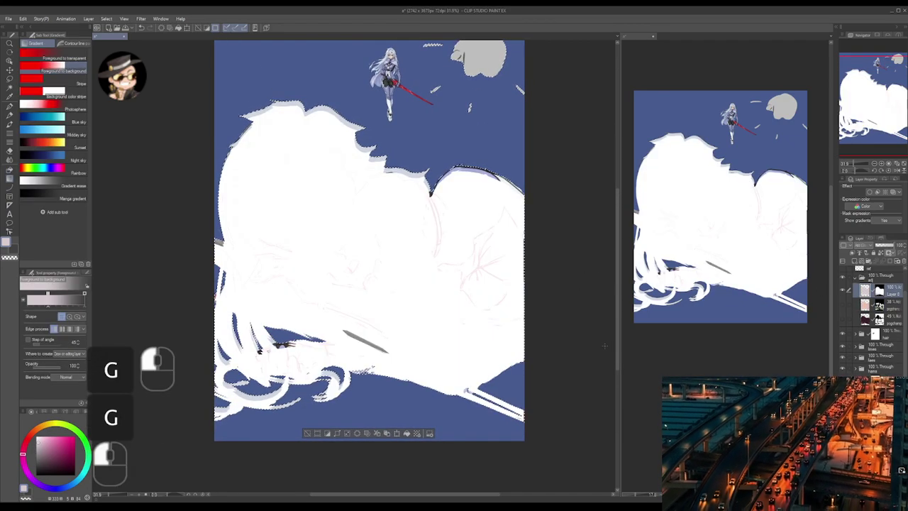
pyautogui.hotkey('ctrl', 'd')
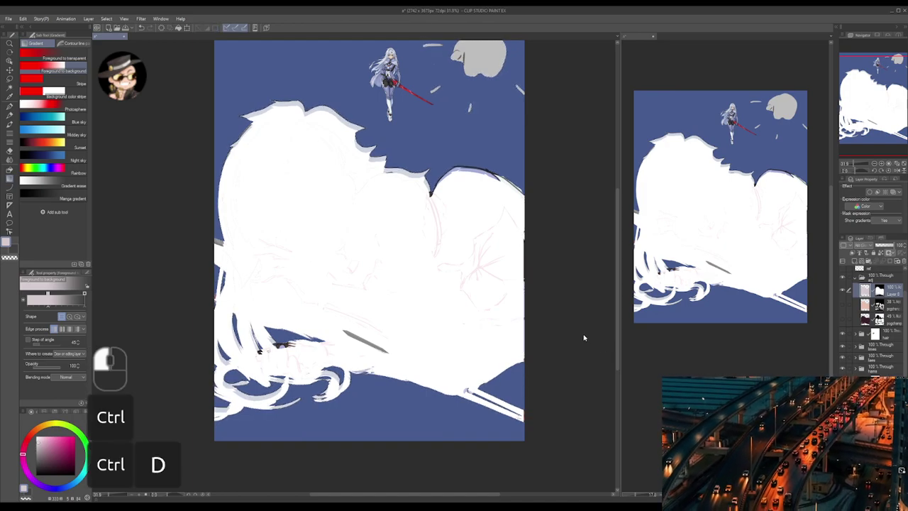
# - Invert the glow layer's mask to leave an offset rim light, and set the layer's opacity to 57 %
pyautogui.moveTo(561, 314); pyautogui.dragTo(580, 315)
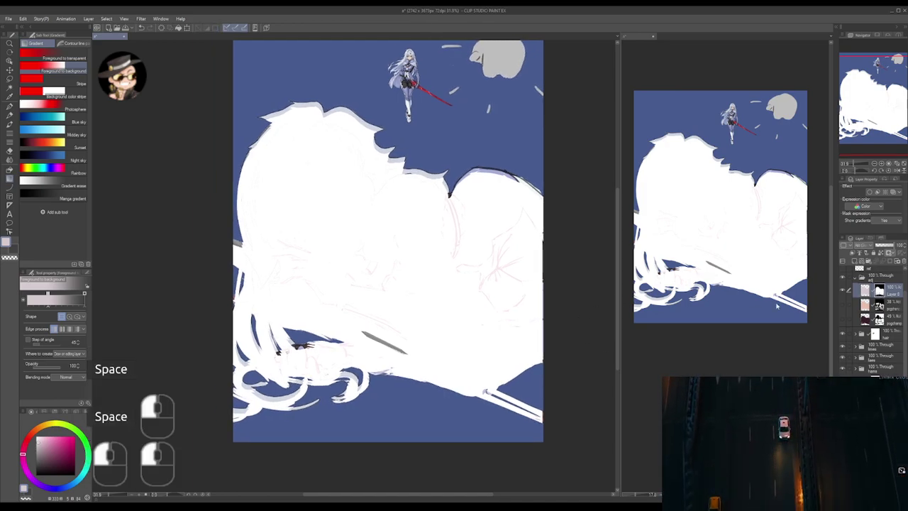
pyautogui.hotkey('ctrl', 'i')
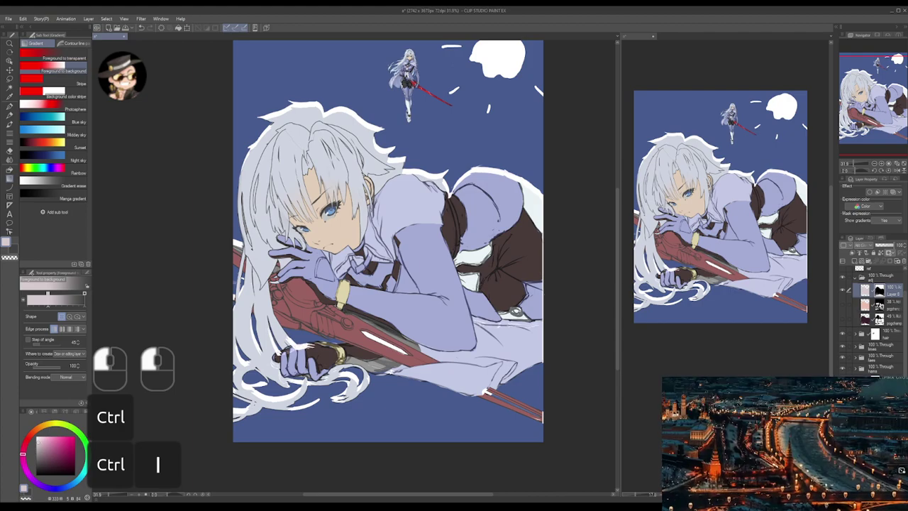
pyautogui.moveTo(887, 246)
pyautogui.mouseDown()
pyautogui.moveTo(878, 246)
pyautogui.moveTo(887, 249)
pyautogui.mouseUp()
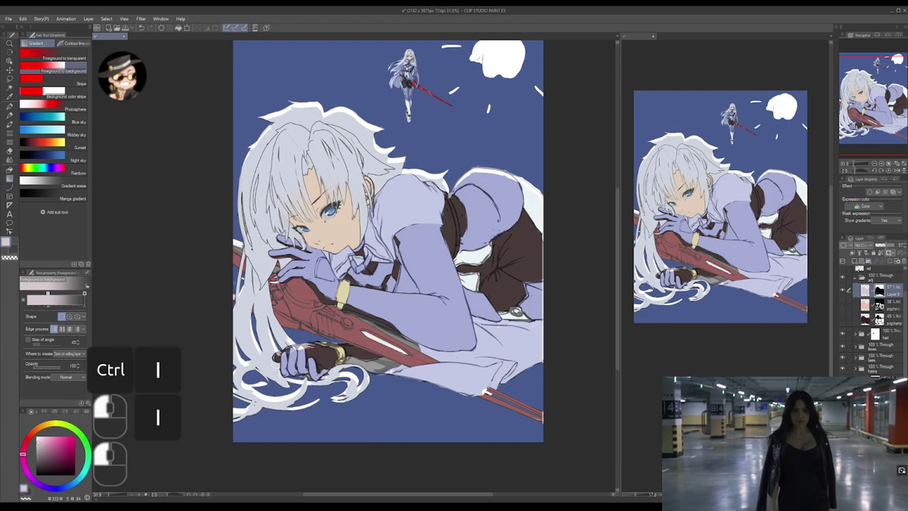
# - Show the 38 % light and Multiply layers and toggle the lighting layers' visibility to compare the rim light with each combination
pyautogui.click(843, 318)
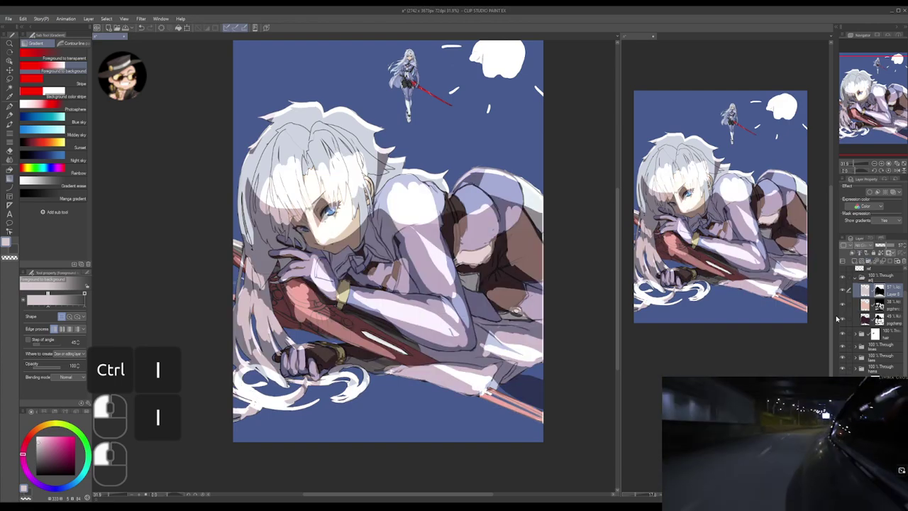
pyautogui.press('space')
pyautogui.moveTo(388, 241); pyautogui.dragTo(416, 255)
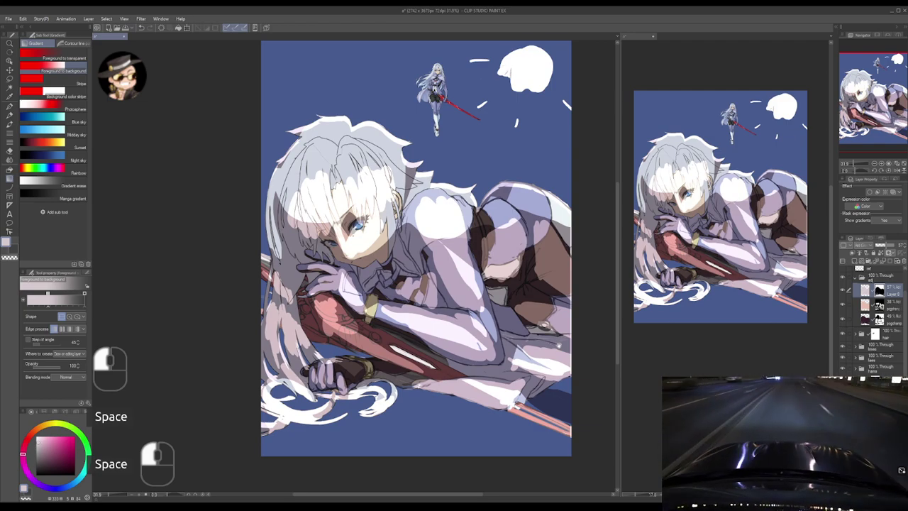
pyautogui.moveTo(550, 344); pyautogui.dragTo(541, 342)
pyautogui.click(841, 299)
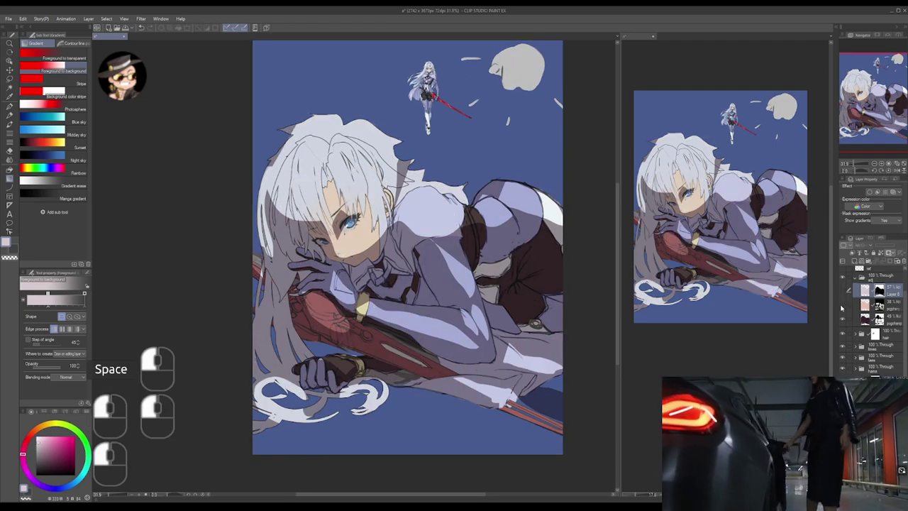
pyautogui.click(842, 304)
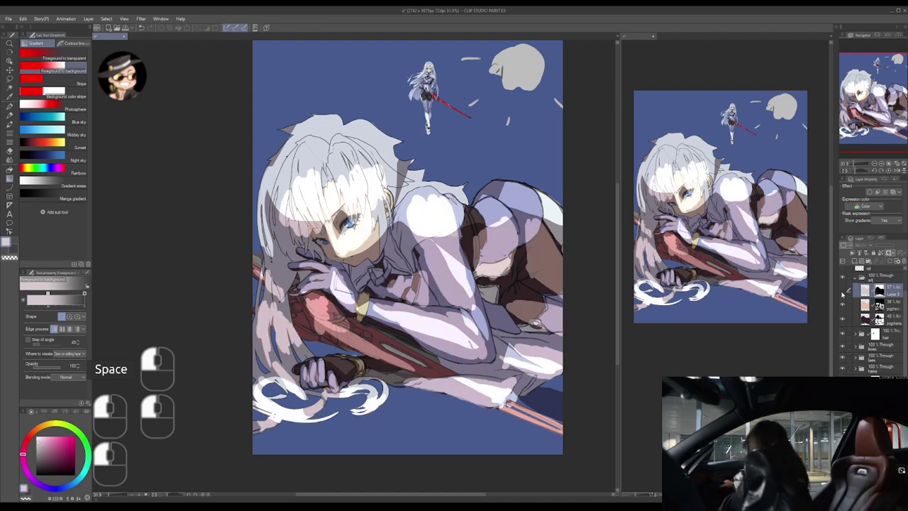
pyautogui.click(842, 319)
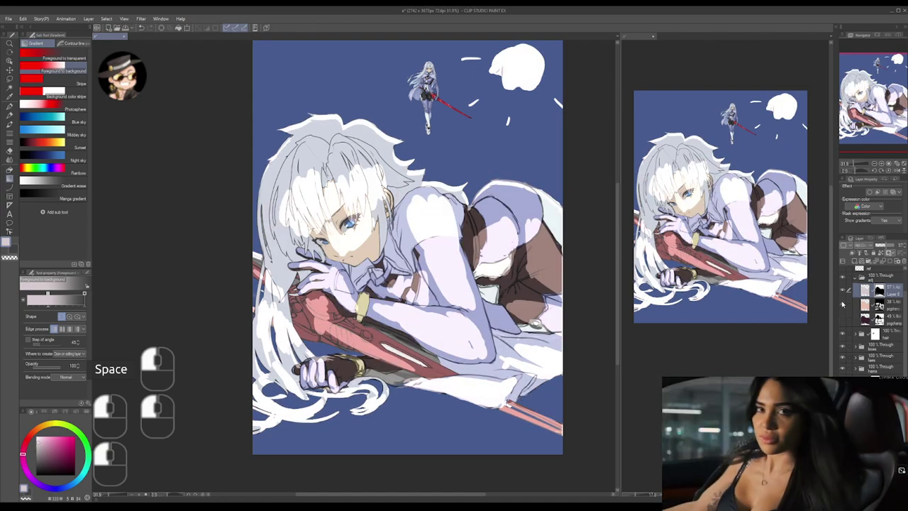
pyautogui.click(842, 305)
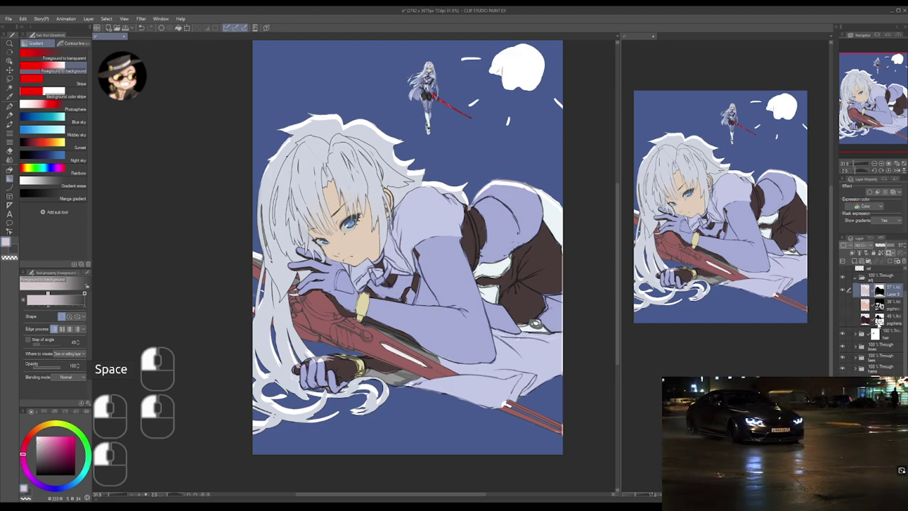
# - Disable the Multiply layer's mask and show that layer together with the 38 % light layer
pyautogui.keyDown('shift'); pyautogui.click(843, 320); pyautogui.keyUp('shift')
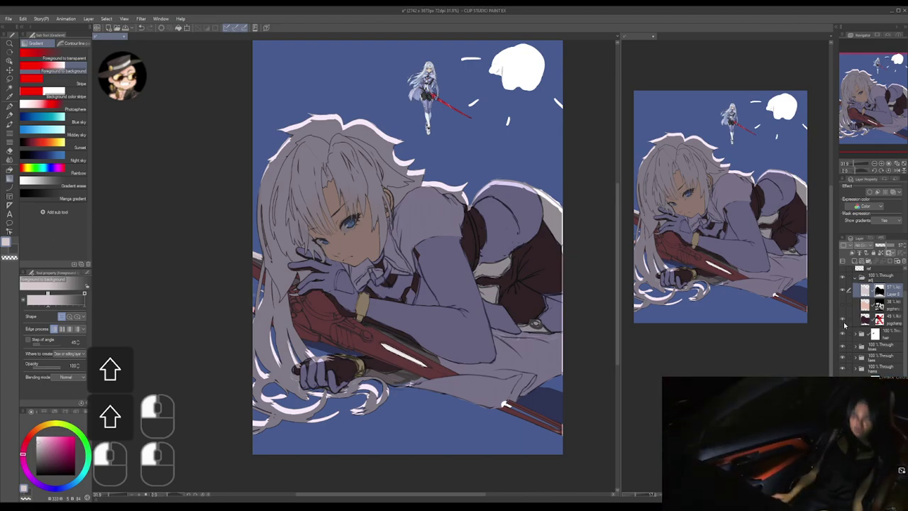
pyautogui.click(842, 305)
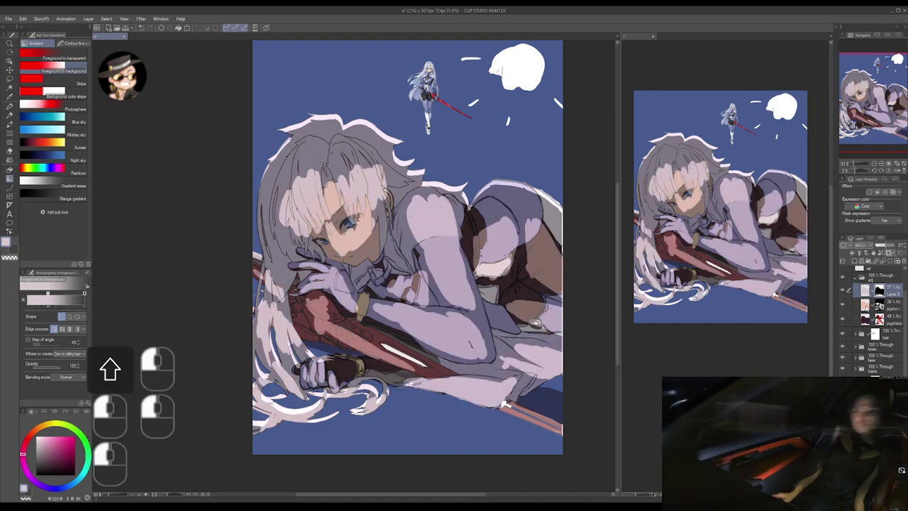
# - Lower the light layer's opacity to 28 % and save the illustration
pyautogui.click(871, 306)
pyautogui.moveTo(886, 246); pyautogui.dragTo(878, 245)
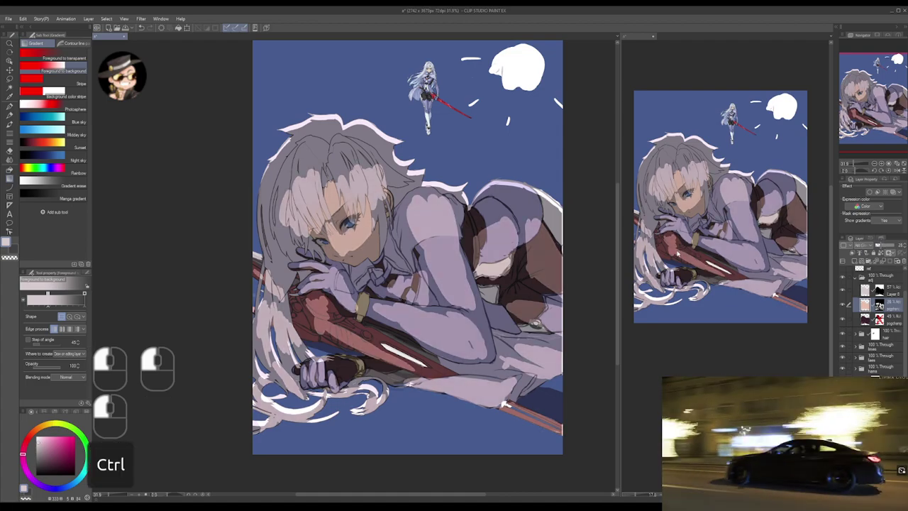
pyautogui.hotkey('ctrl', 's')
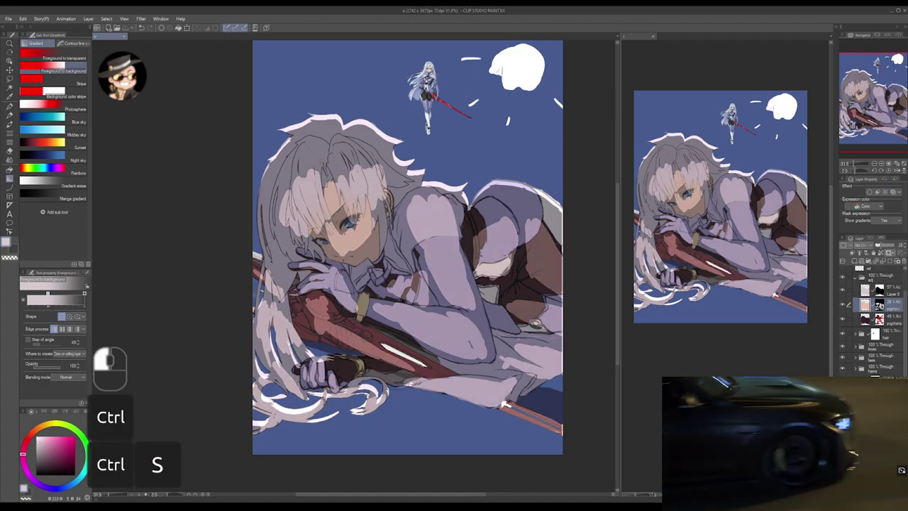
pyautogui.click(853, 454)
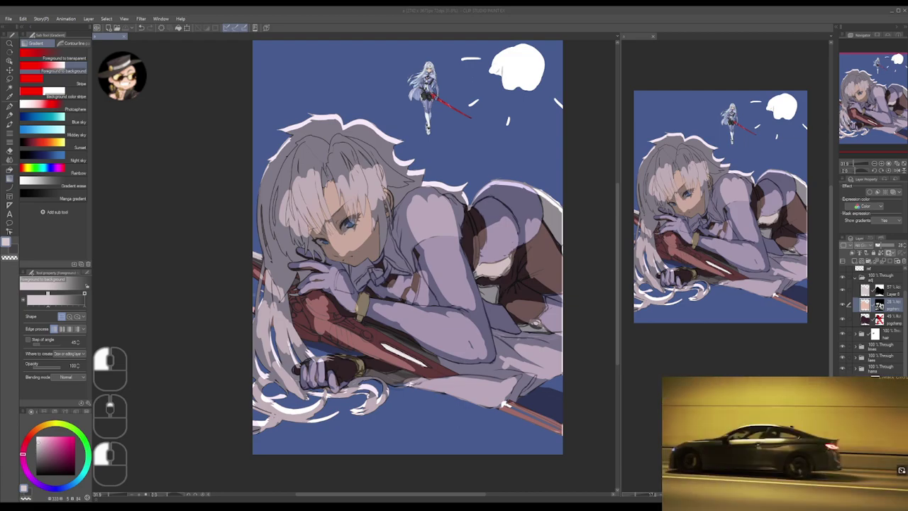
pyautogui.press('b')
pyautogui.press('a')
pyautogui.press('s')
pyautogui.press('e')
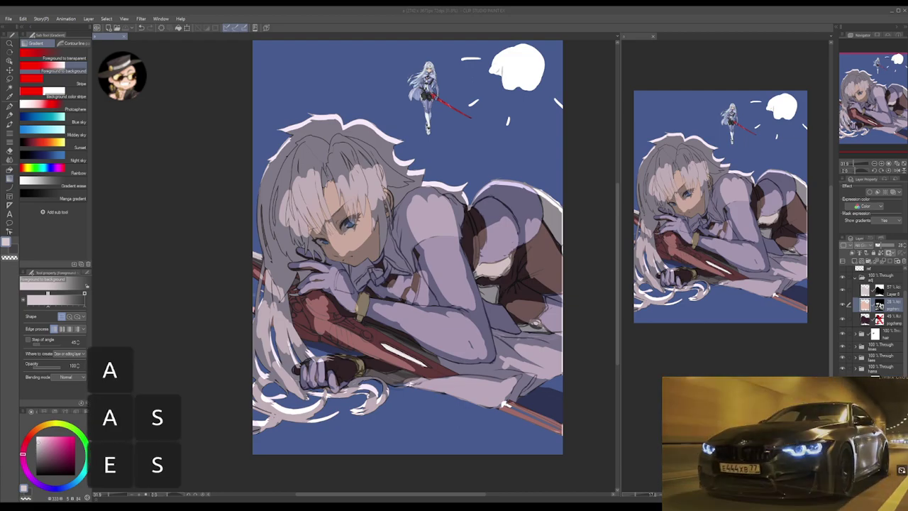
pyautogui.press('d')
pyautogui.press('space')
pyautogui.press('o')
pyautogui.press('m')
pyautogui.press('Return')
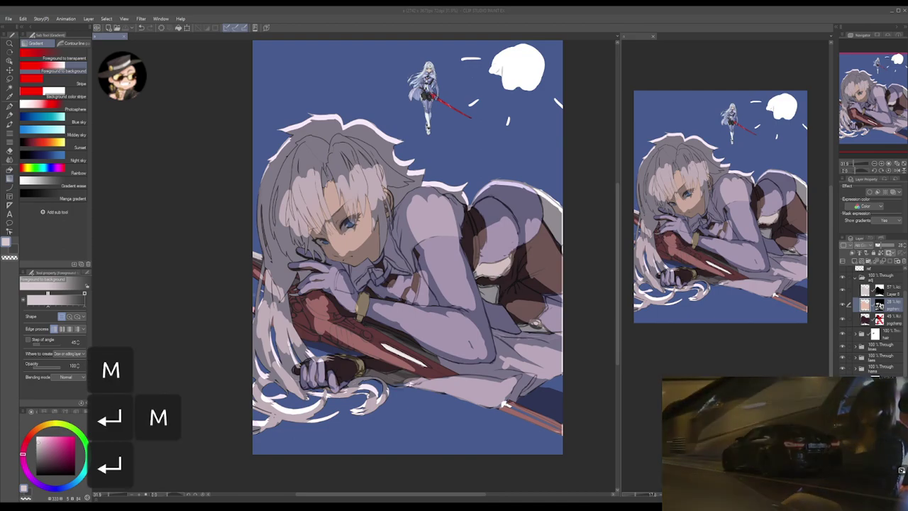
pyautogui.press('m')
pyautogui.press('w')
pyautogui.press('Return')
pyautogui.press('s')
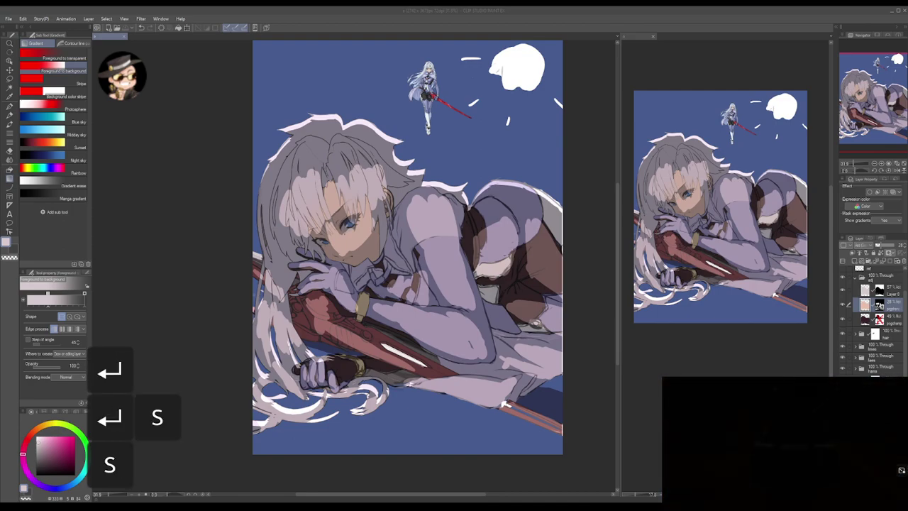
pyautogui.press('i')
pyautogui.press('l')
pyautogui.press('l')
pyautogui.press('g')
pyautogui.press('o')
pyautogui.press('o')
pyautogui.press('o')
pyautogui.press('f')
pyautogui.press('Return')
pyautogui.press('d')
pyautogui.hotkey('shift', 'd')
pyautogui.hotkey('shift', '/')
pyautogui.hotkey('shift', 'Return')
pyautogui.press('Return')
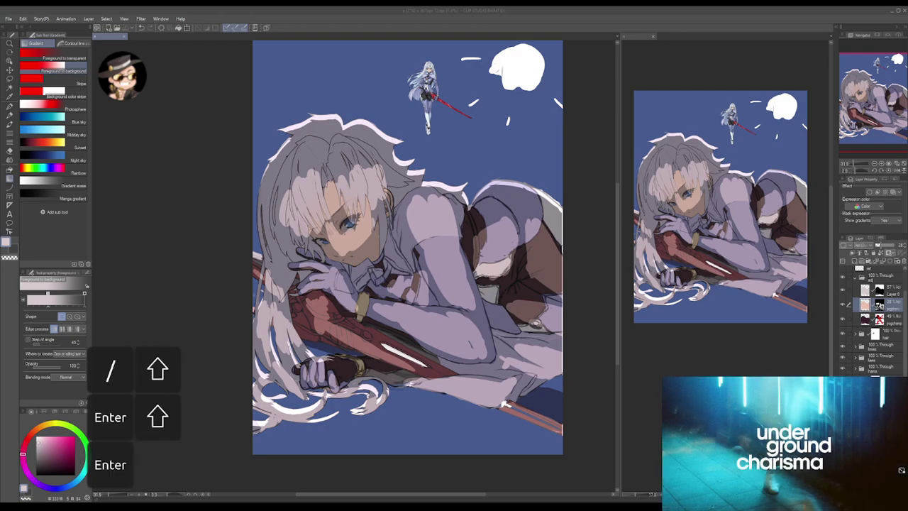
# - Hide the folder holding the lighting layers and examine the character's flat colours
pyautogui.click(408, 248)
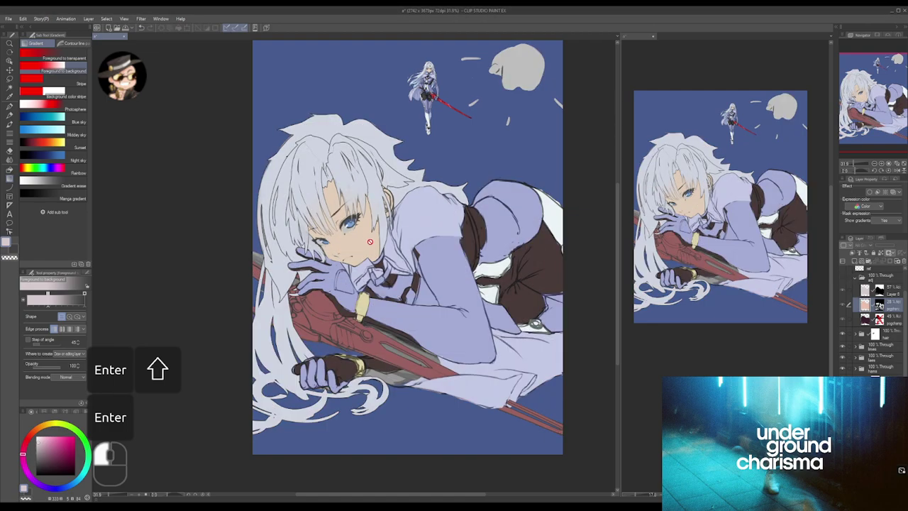
pyautogui.press('space')
pyautogui.moveTo(424, 272); pyautogui.dragTo(434, 271)
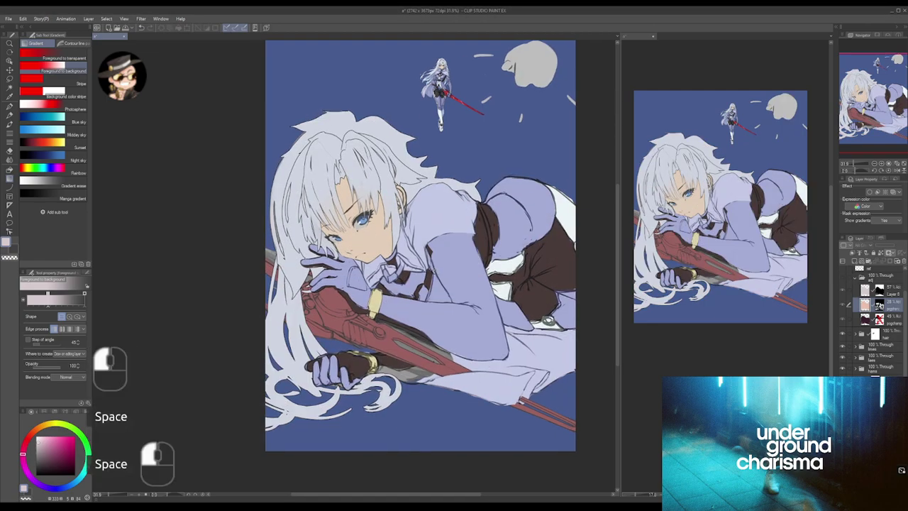
pyautogui.press('space')
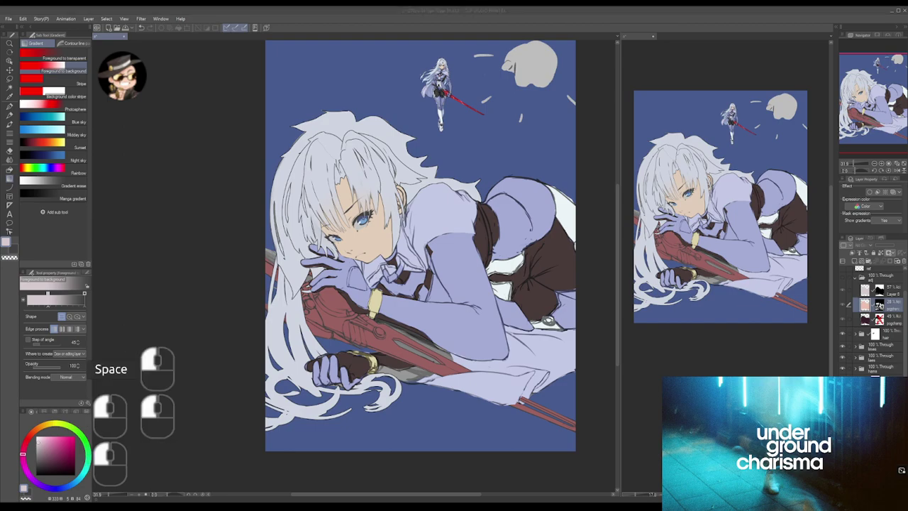